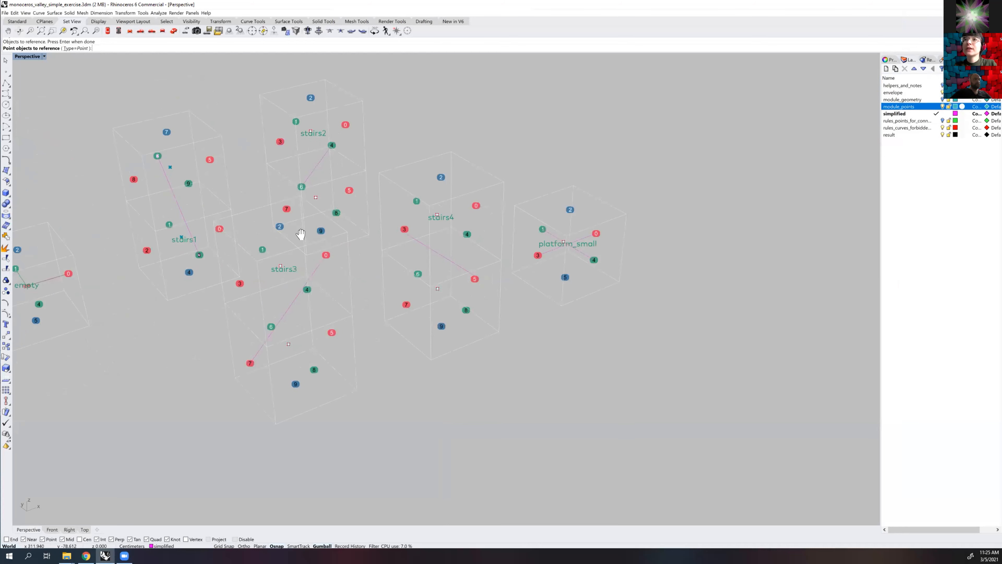
Finish referencing the module points of stairs1 by picking the point in the stairs1 module's second cell
right_click_drag(219, 220, 256, 209)
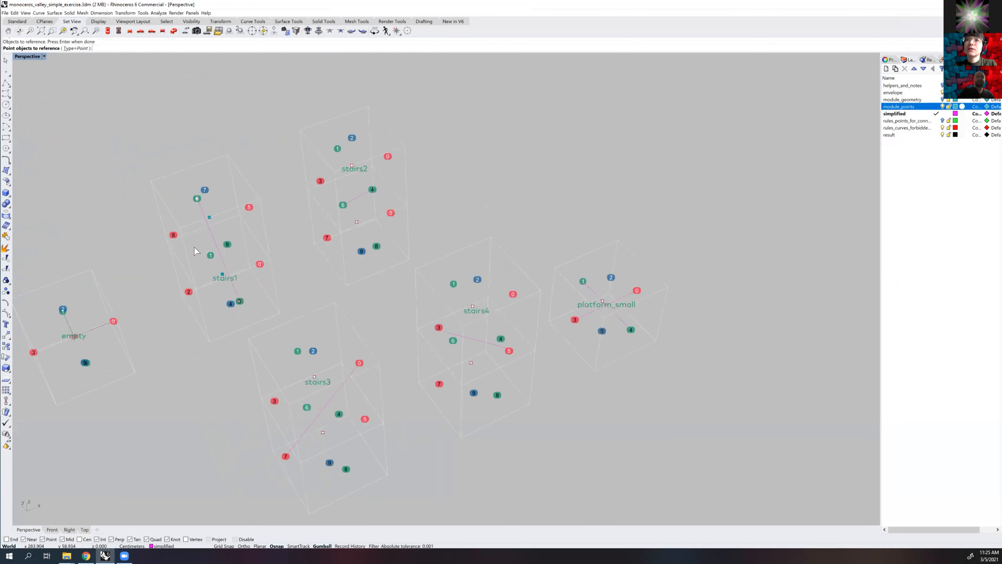
left_click(210, 215)
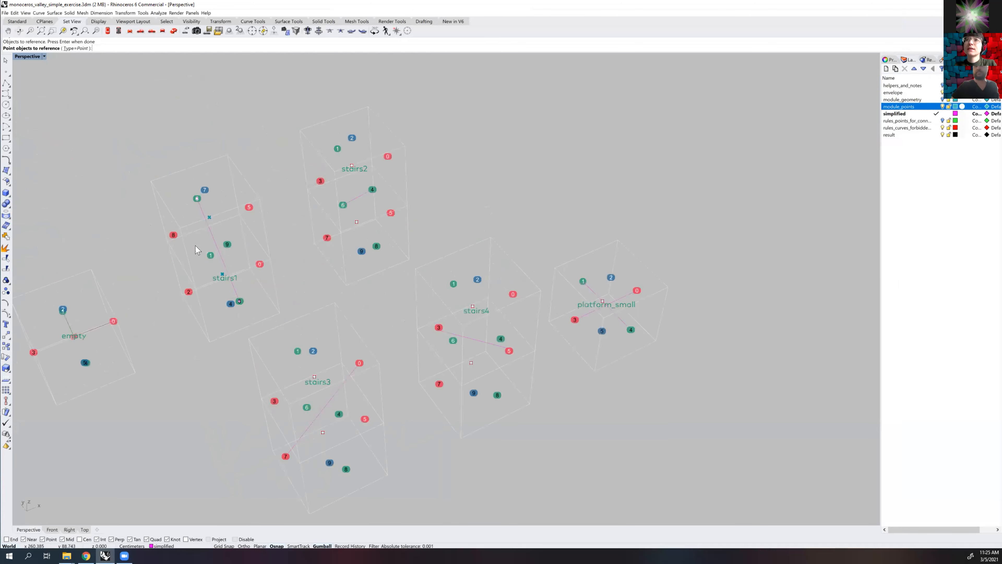
scroll(212, 214, "up", 2)
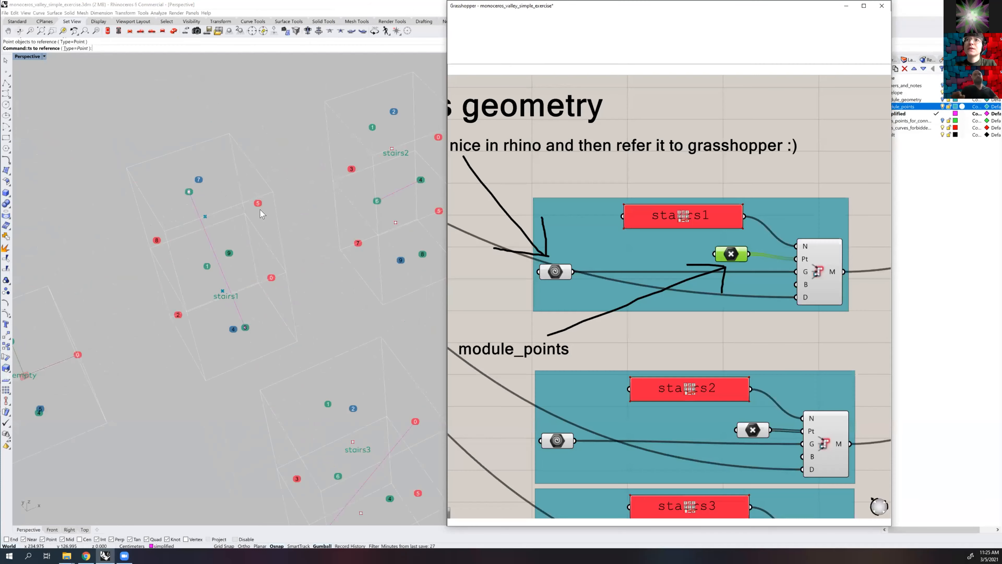
key("Return")
left_click_drag(205, 216, 259, 184)
right_click_drag(180, 255, 243, 213)
Highlight the module_points layer and review the module_points note beside the stairs1 group in Grasshopper
left_click_drag(694, 5, 673, 6)
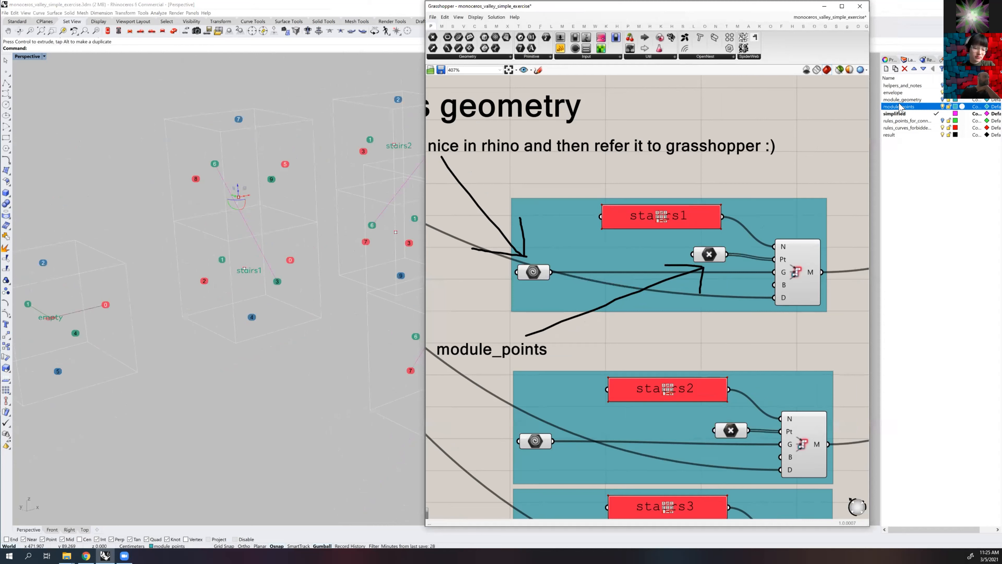
left_click(896, 105)
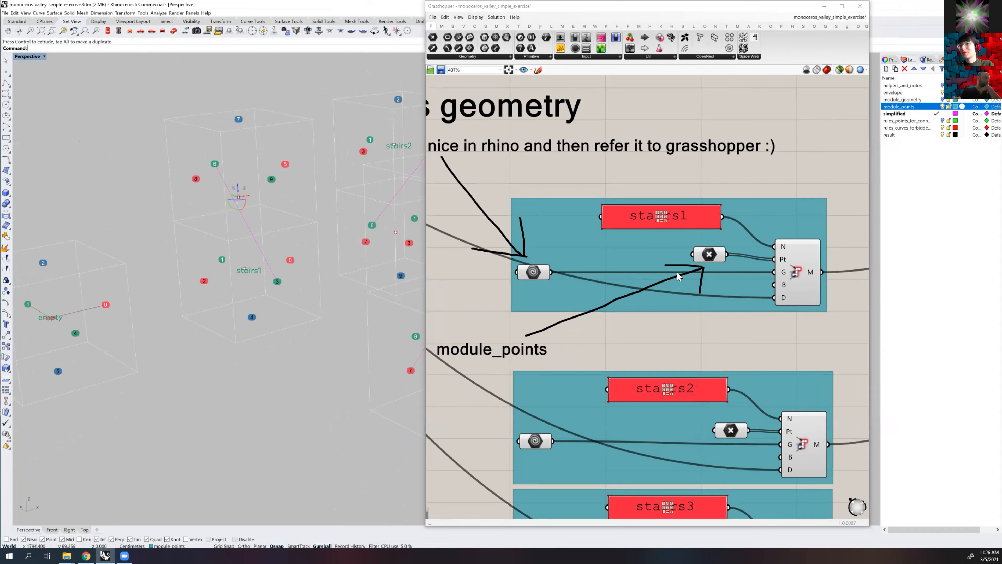
scroll(629, 262, "down", 1)
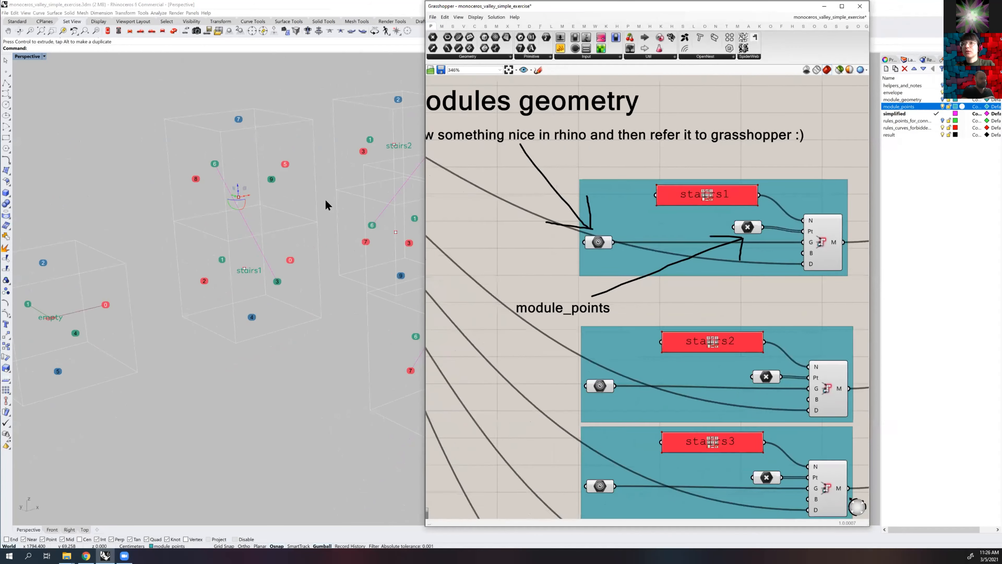
scroll(317, 203, "down", 4)
right_click_drag(317, 202, 338, 217)
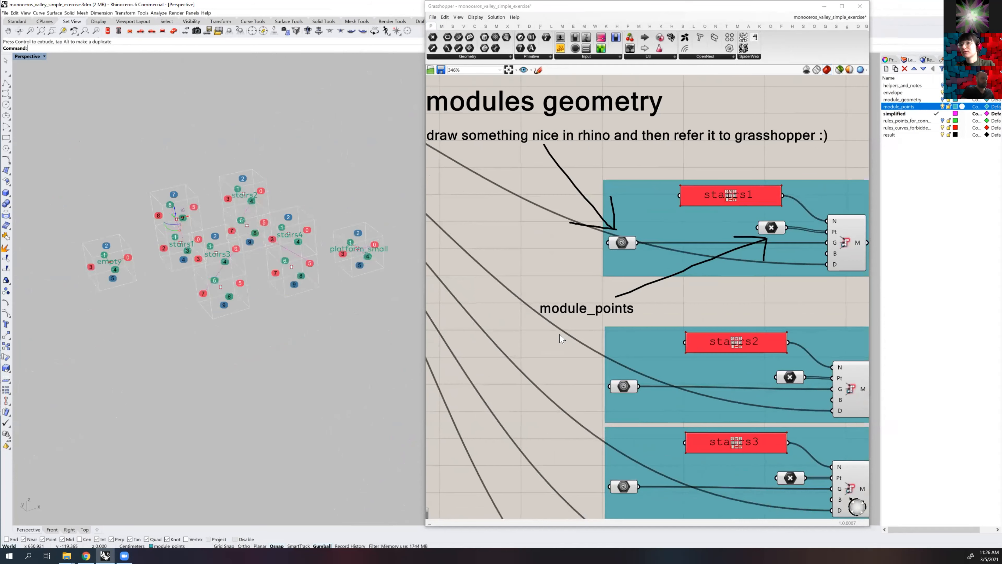
Check which Rhino curve the geometry parameters of stairs2, stairs3 and stairs4 each reference
right_click_drag(538, 333, 449, 274)
left_click(536, 328)
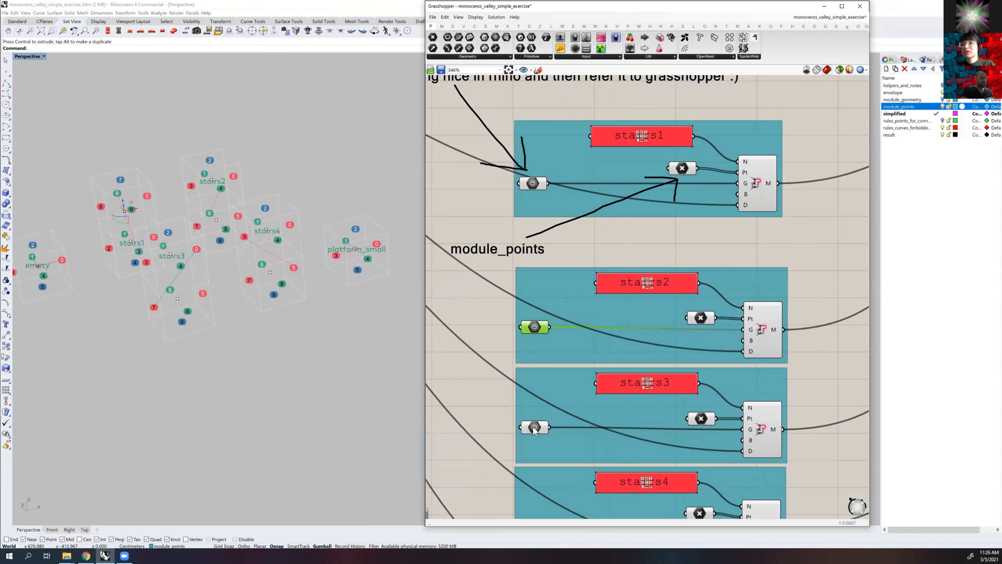
left_click(533, 426)
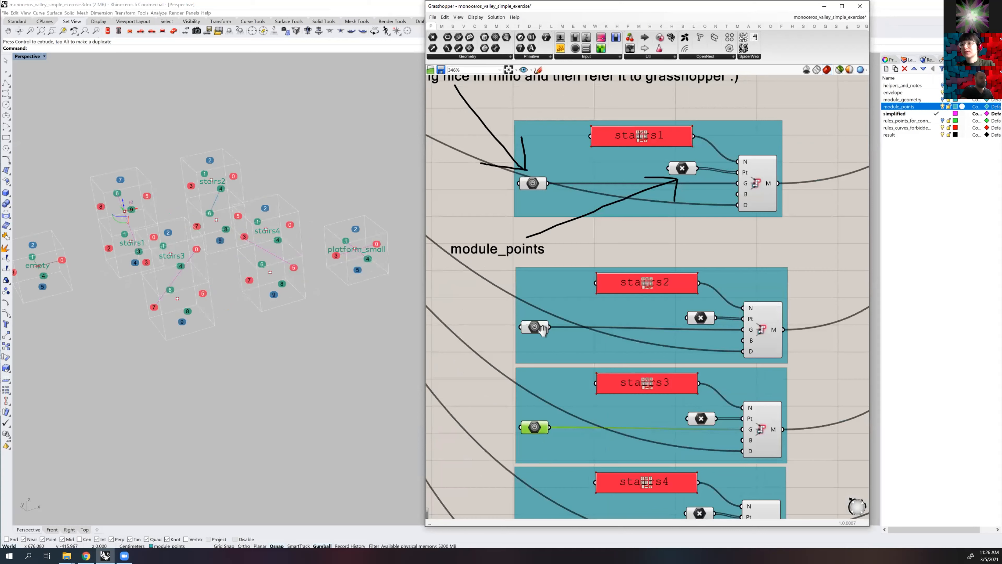
scroll(527, 411, "down", 3)
left_click(544, 415)
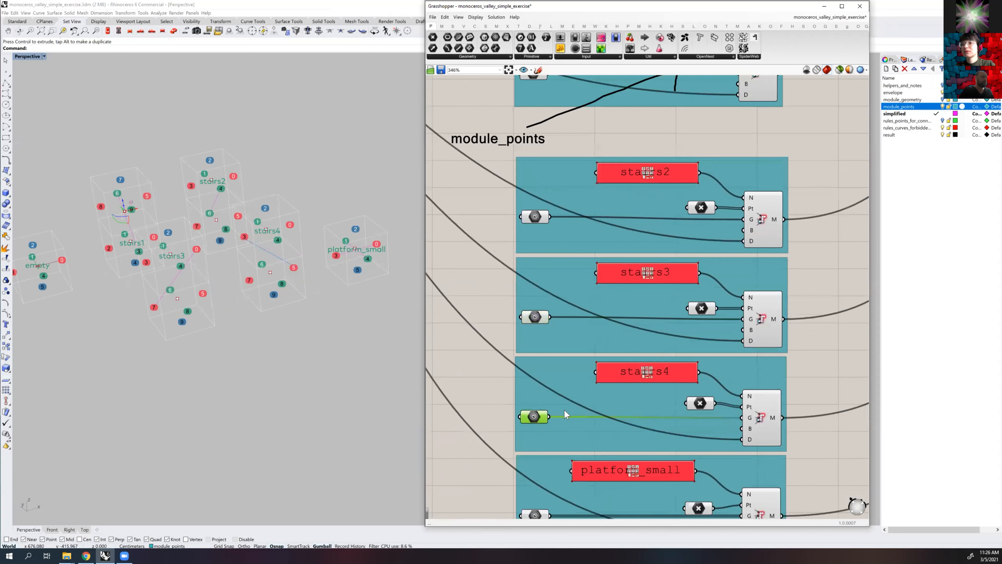
scroll(552, 412, "down", 2)
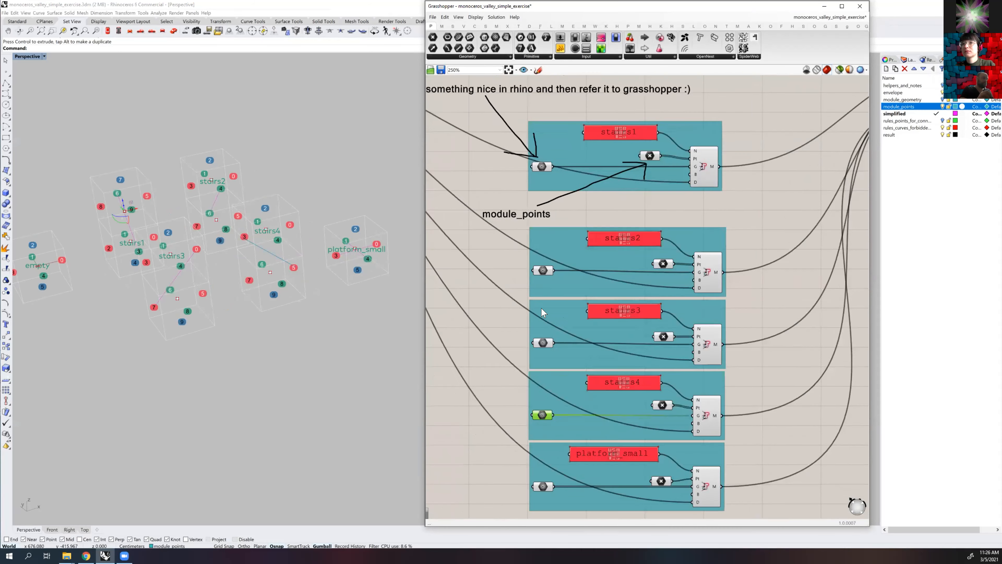
scroll(541, 304, "down", 1)
left_click(541, 301)
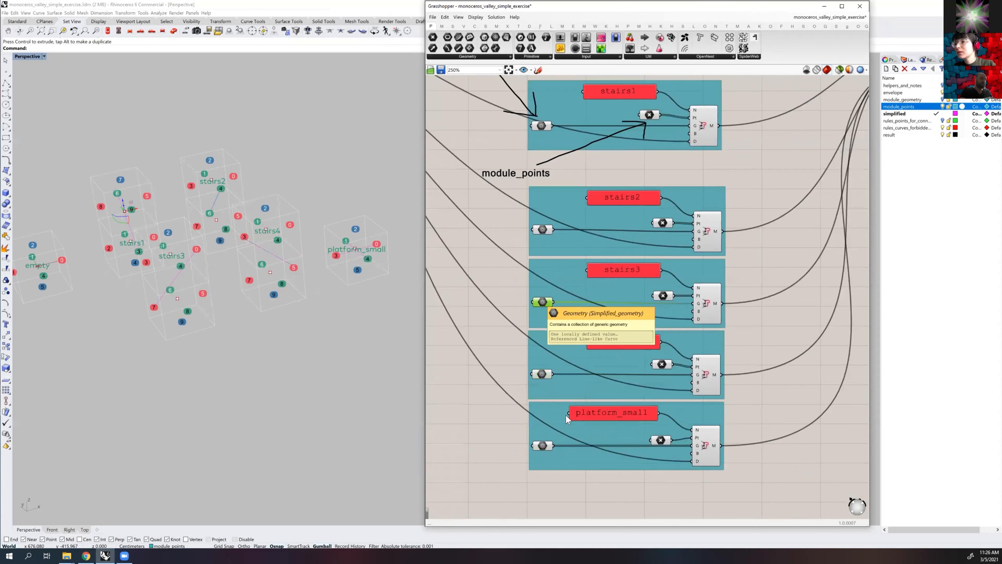
Reference the diagonal line inside the stairs3 module as the stairs3 group's simplified geometry
right_click(544, 301)
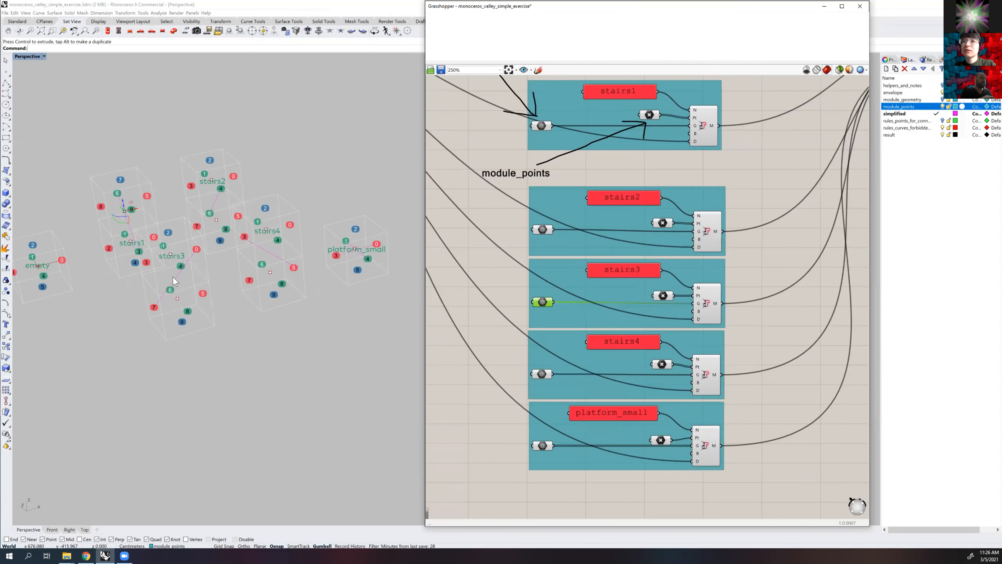
left_click(171, 281)
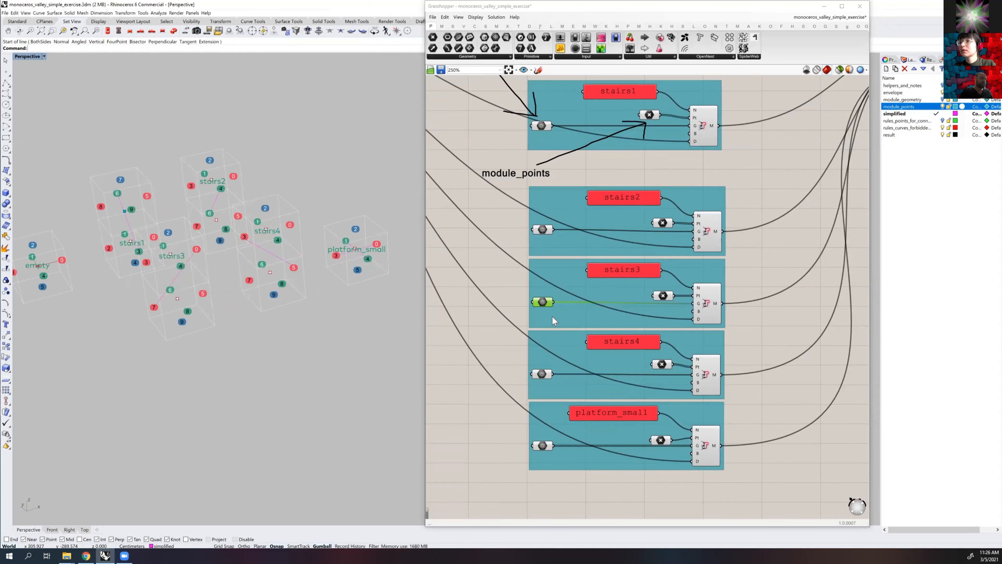
right_click(542, 300)
left_click(572, 381)
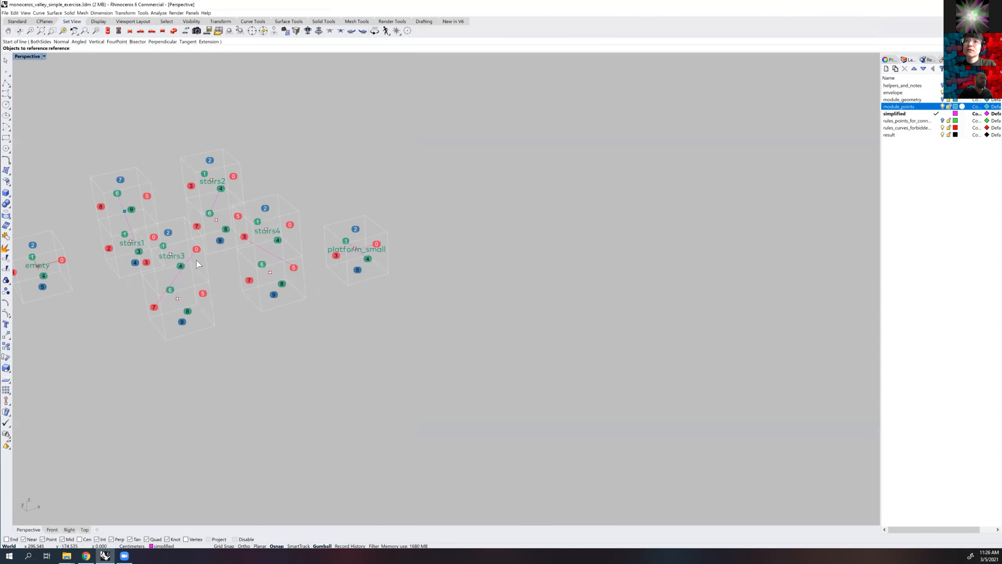
left_click(178, 278)
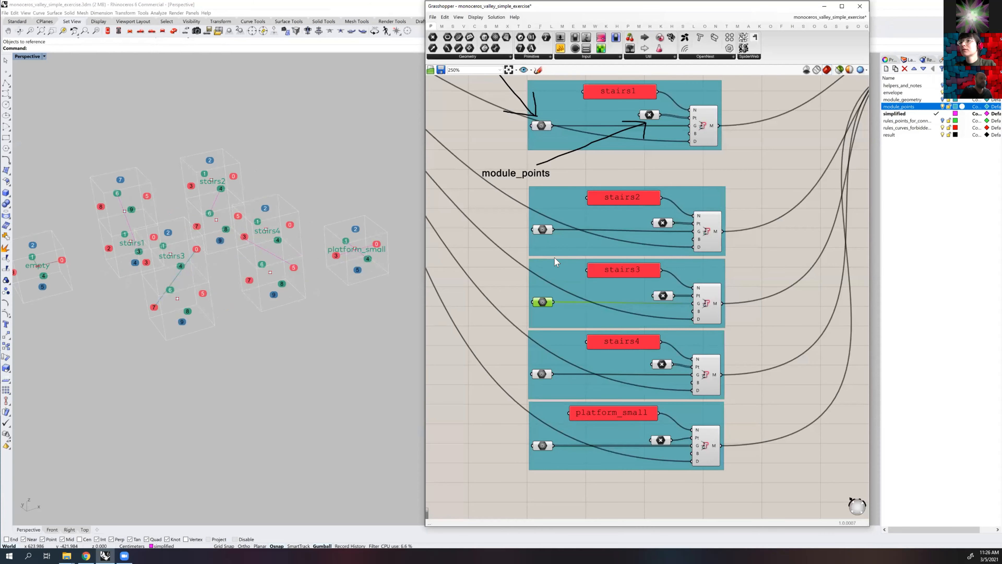
Reference the diagonal line inside the stairs2 module as the stairs2 group's simplified geometry
left_click(541, 244)
right_click(540, 245)
left_click(572, 326)
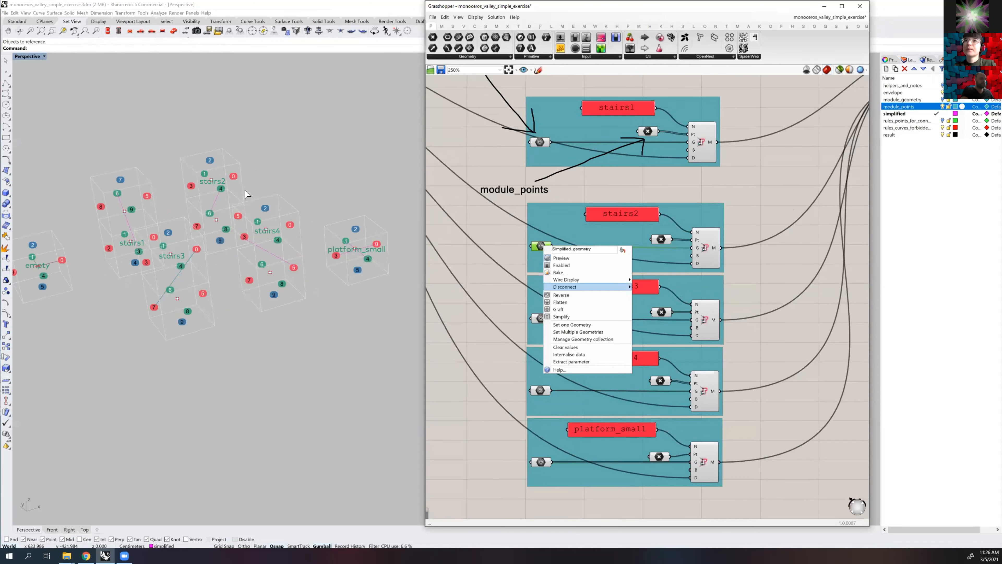
left_click(215, 202)
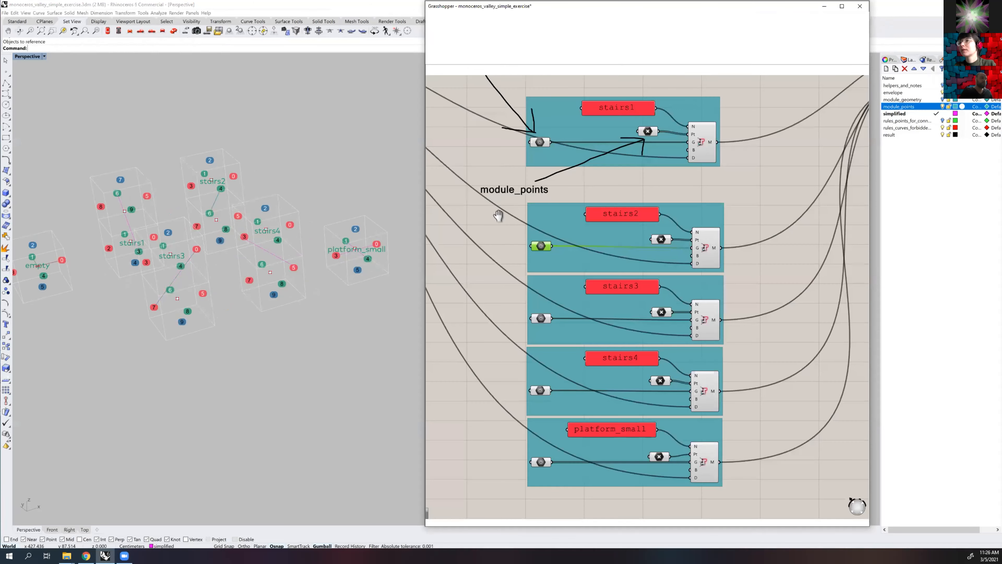
Examine the envelope (all slots) group above the module definitions and the free space around the Rhino modules
right_click_drag(560, 182, 557, 242)
left_click(556, 242)
scroll(562, 223, "down", 1)
scroll(334, 162, "down", 8)
right_click_drag(334, 162, 169, 266, "shift")
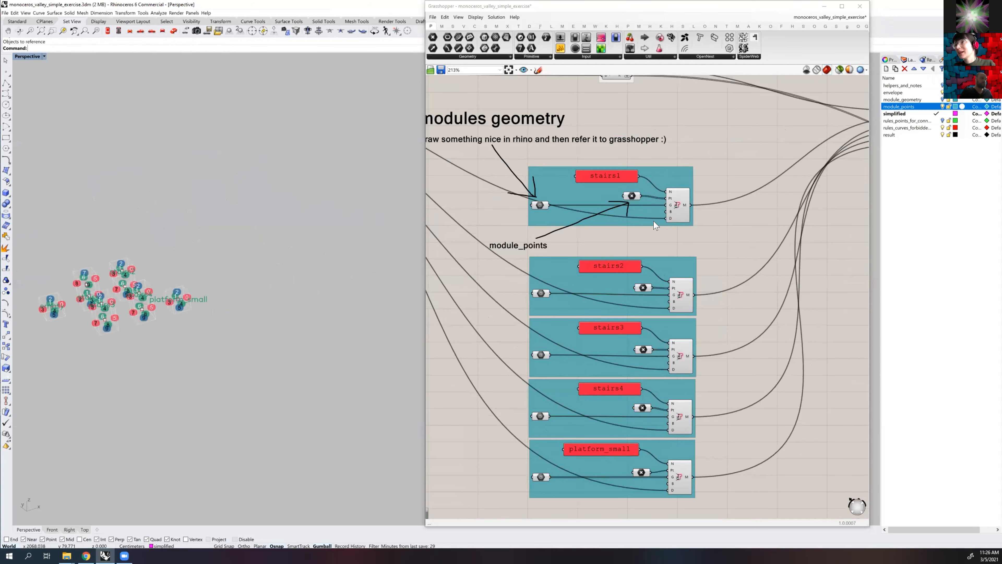
scroll(656, 221, "down", 2)
right_click_drag(584, 235, 676, 434)
scroll(607, 209, "up", 4)
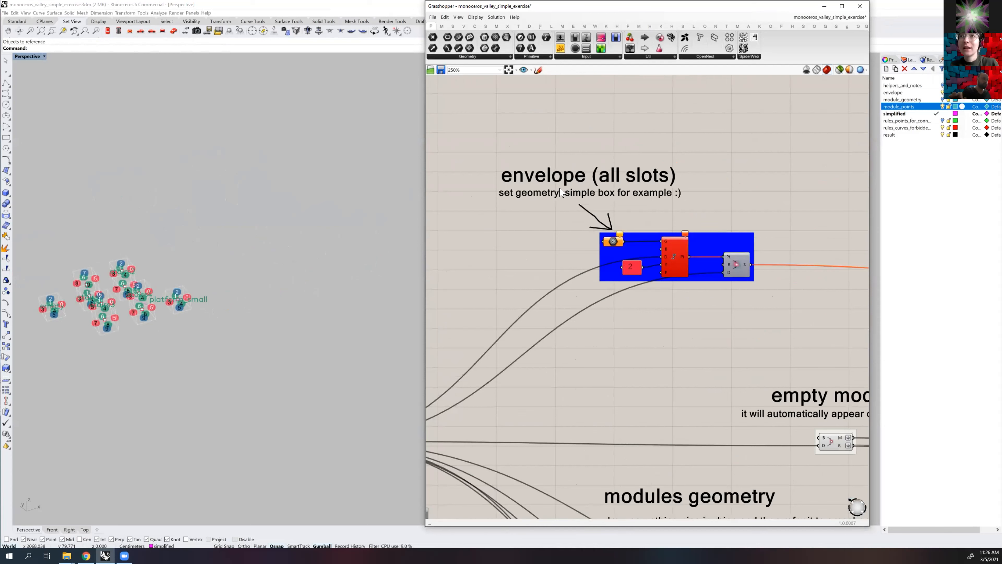
right_click_drag(290, 260, 316, 253)
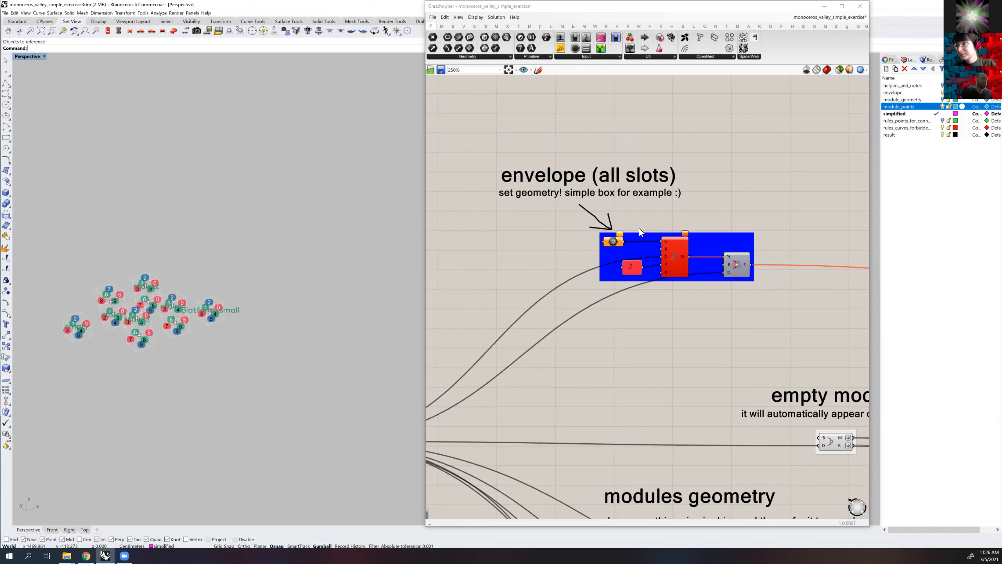
scroll(560, 226, "up", 1)
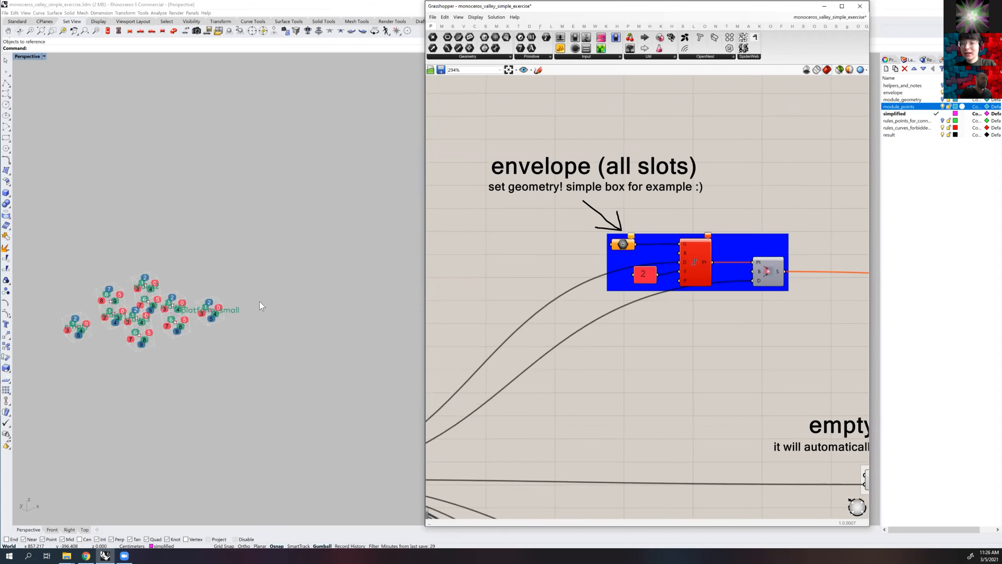
scroll(314, 280, "up", 1)
right_click_drag(313, 275, 309, 278)
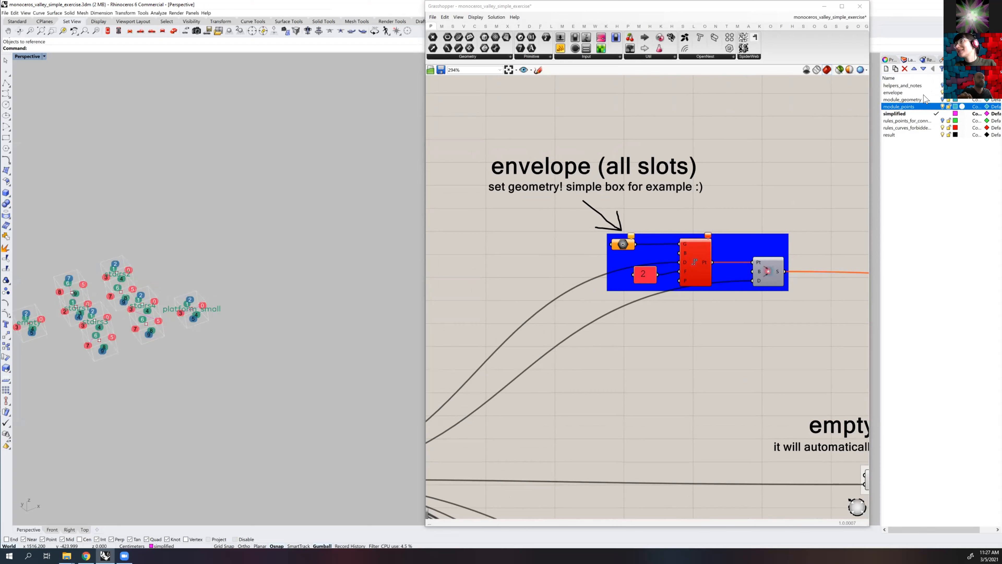
Make envelope the current layer and create a box 500 cm long, wide and high beside the modules
left_click(887, 92)
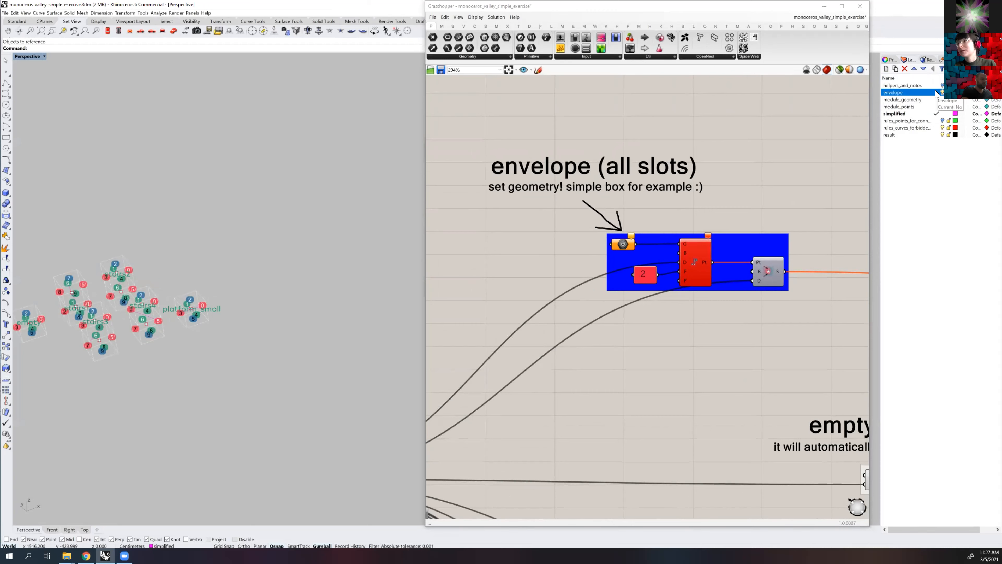
double_click(896, 92)
right_click_drag(313, 226, 310, 223)
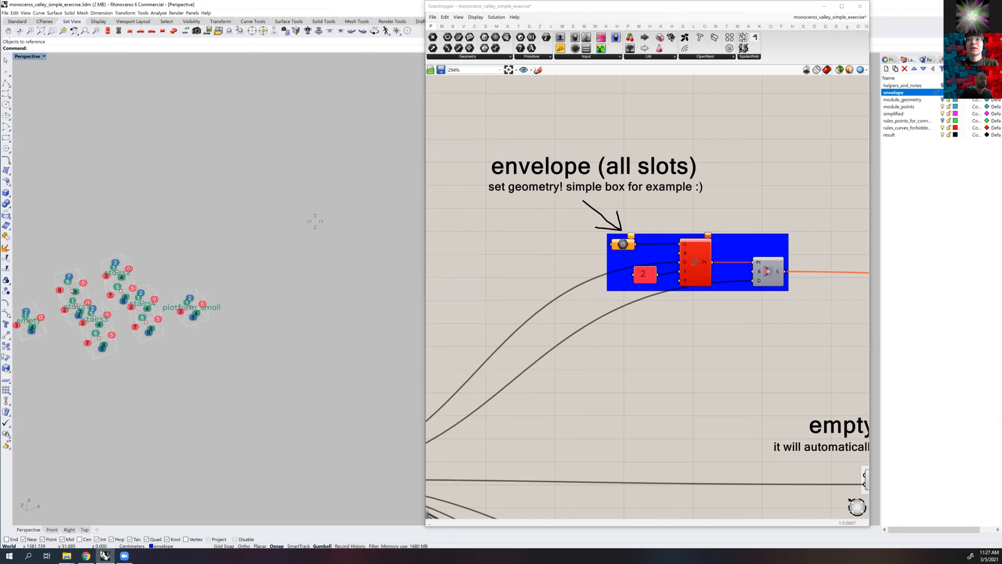
key("Return")
left_click(244, 221)
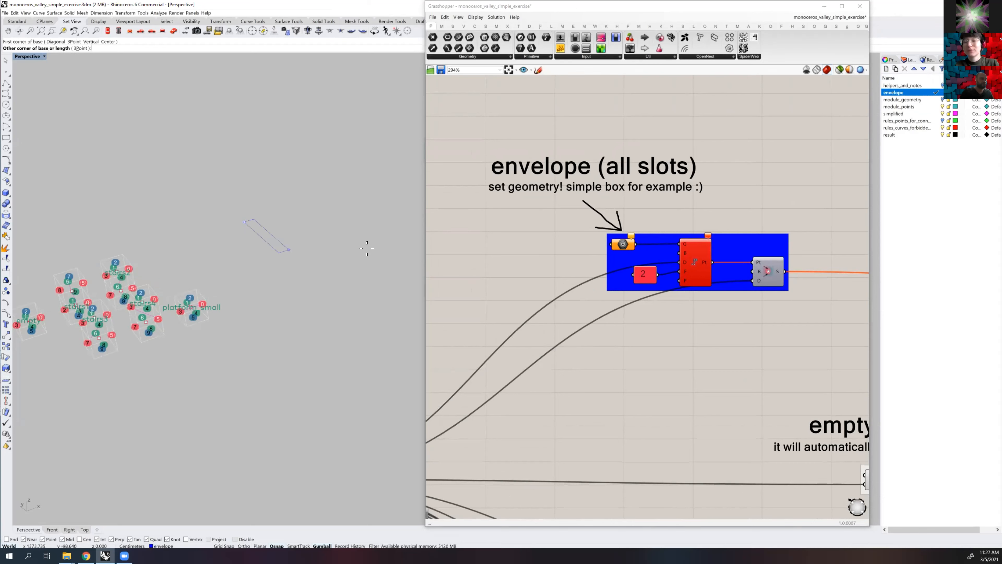
type("r")
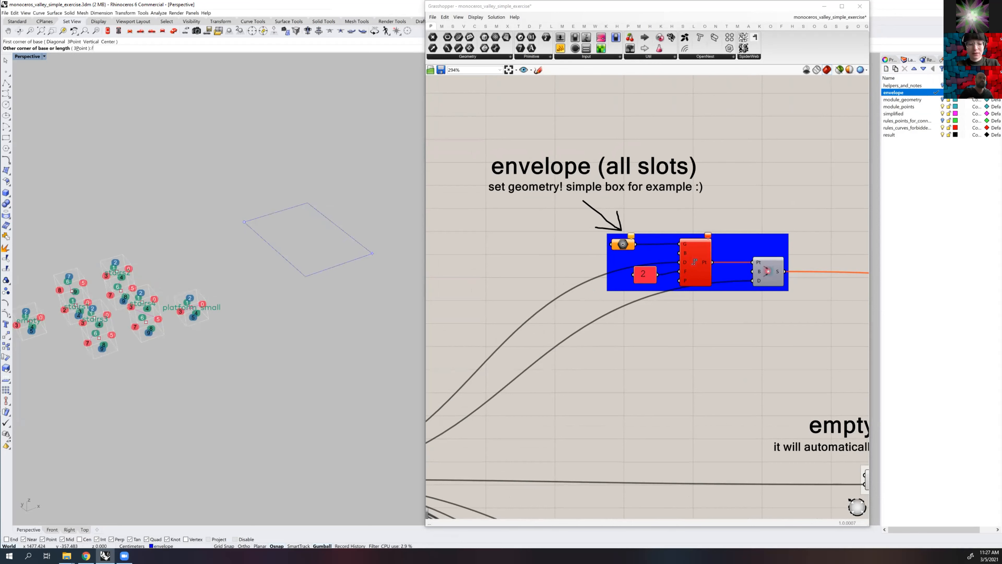
type("500")
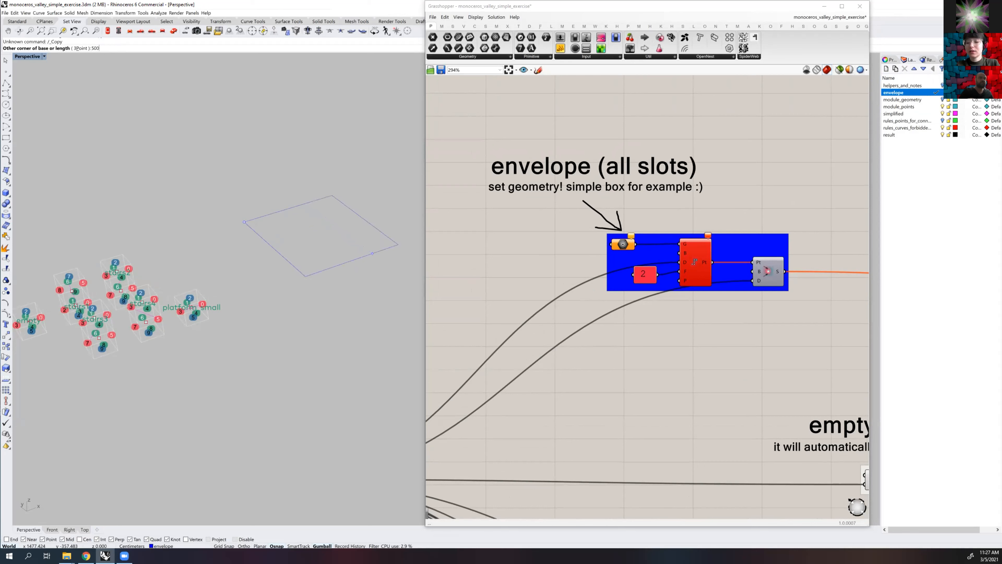
key("Return")
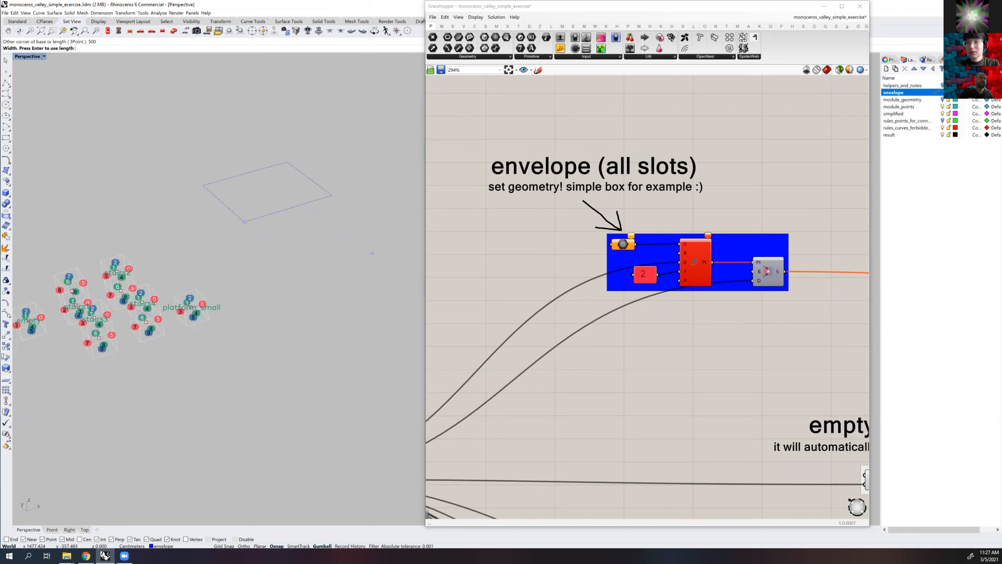
key("Return")
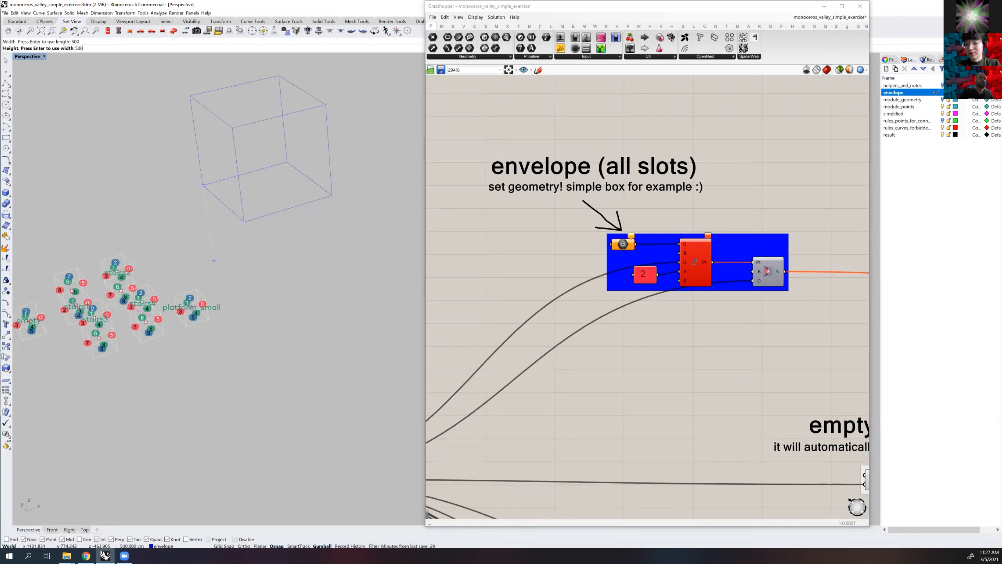
key("Return")
Move the envelope box to a new place beside the modules and set the Perspective viewport to Wireframe display
left_click(254, 166)
left_click_drag(300, 169, 44, 52)
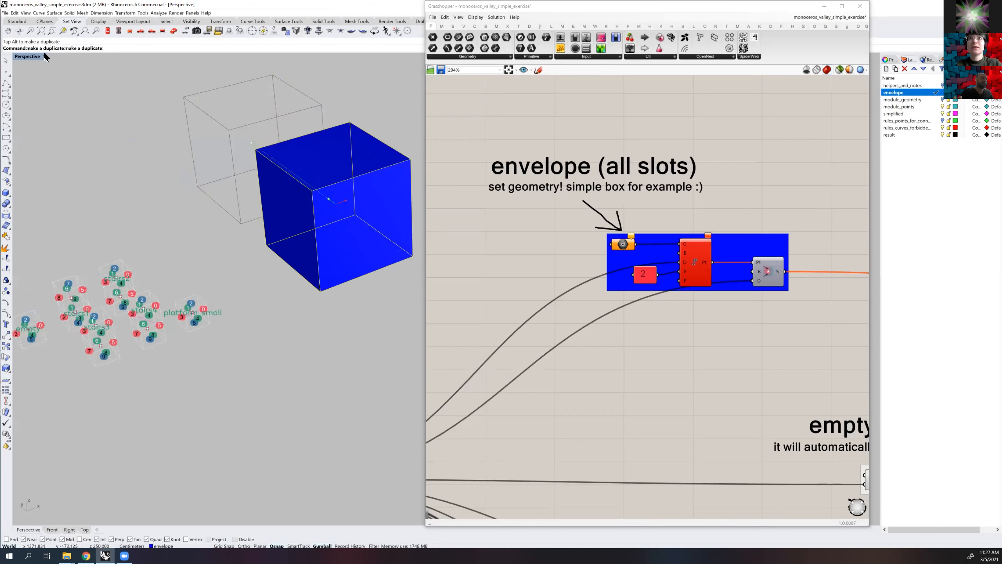
left_click(45, 56)
key("Up")
key("Return")
right_click_drag(344, 190, 336, 180)
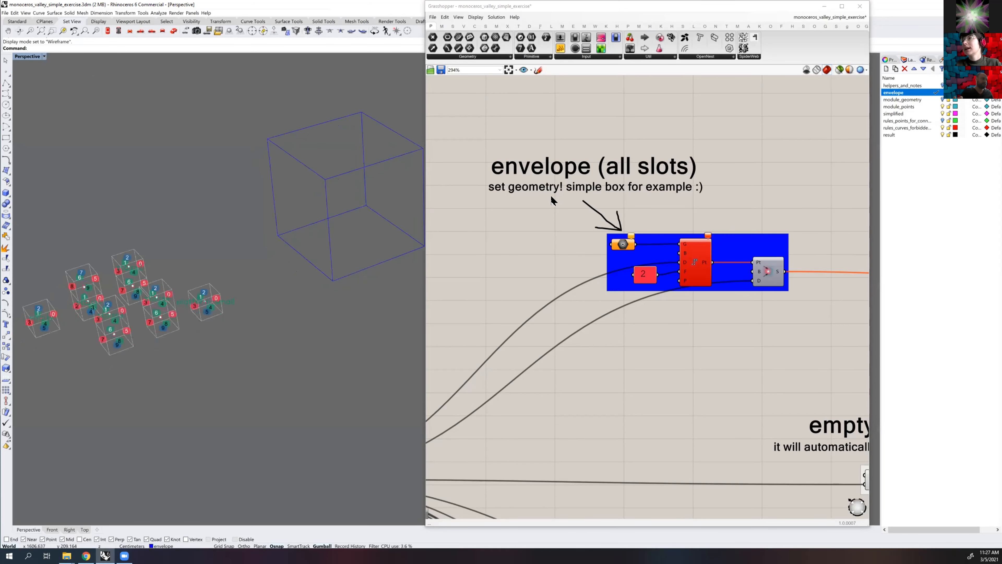
Reference the box in Rhino as the input geometry of the envelope (all slots) group
scroll(621, 245, "up", 1)
right_click(622, 244)
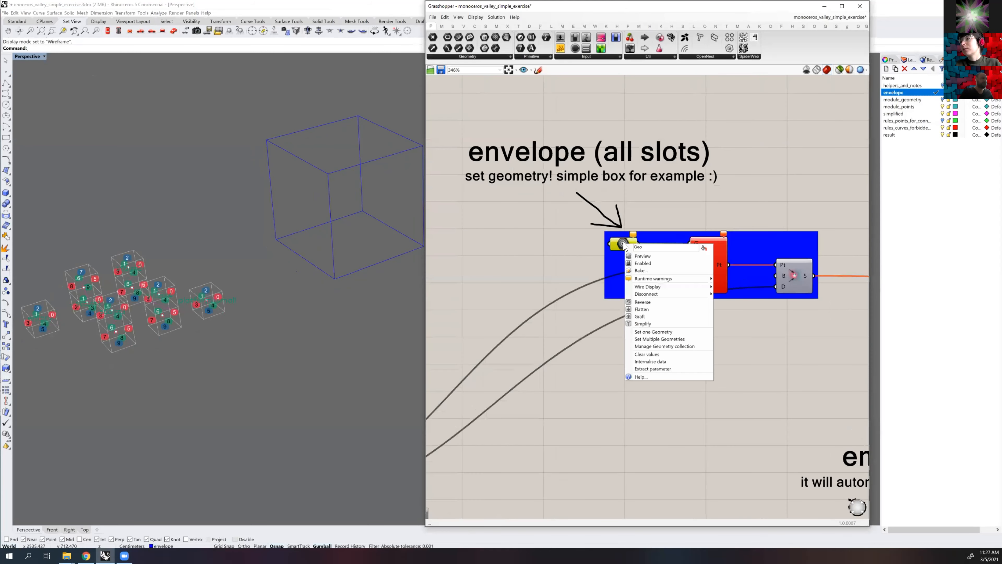
left_click(649, 338)
left_click(365, 221)
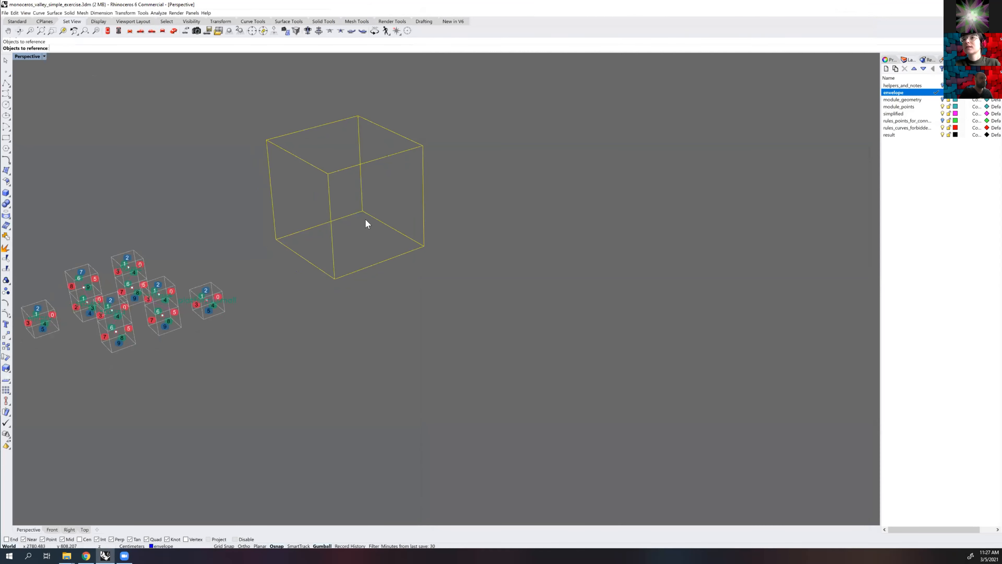
key("Return")
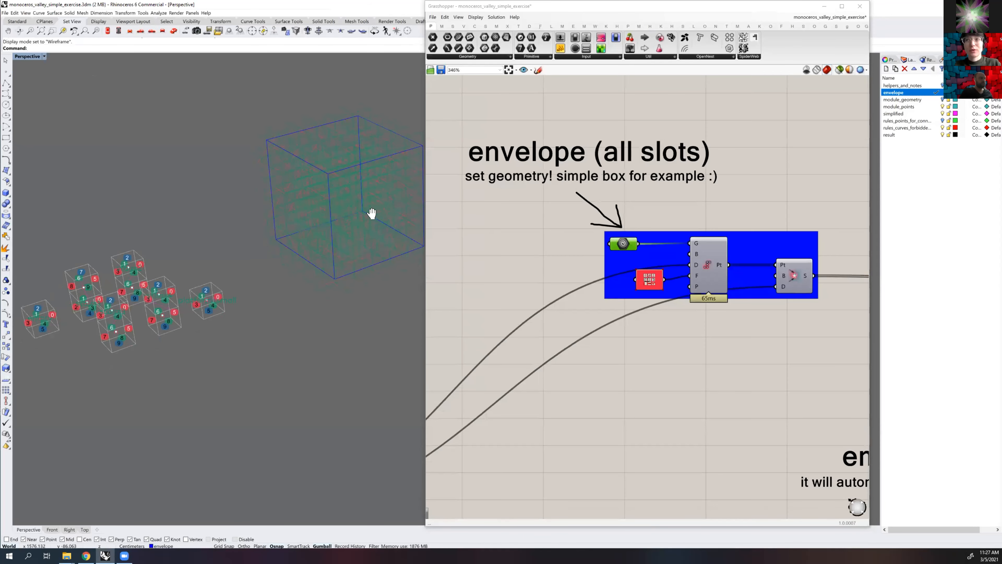
Inspect the slots generated in the envelope box from several angles in the Rhino viewport
mouse_move(336, 173)
right_mouse_down("shift")
mouse_move(323, 173)
mouse_move(336, 193)
right_mouse_up("shift")
scroll(330, 167, "up", 4)
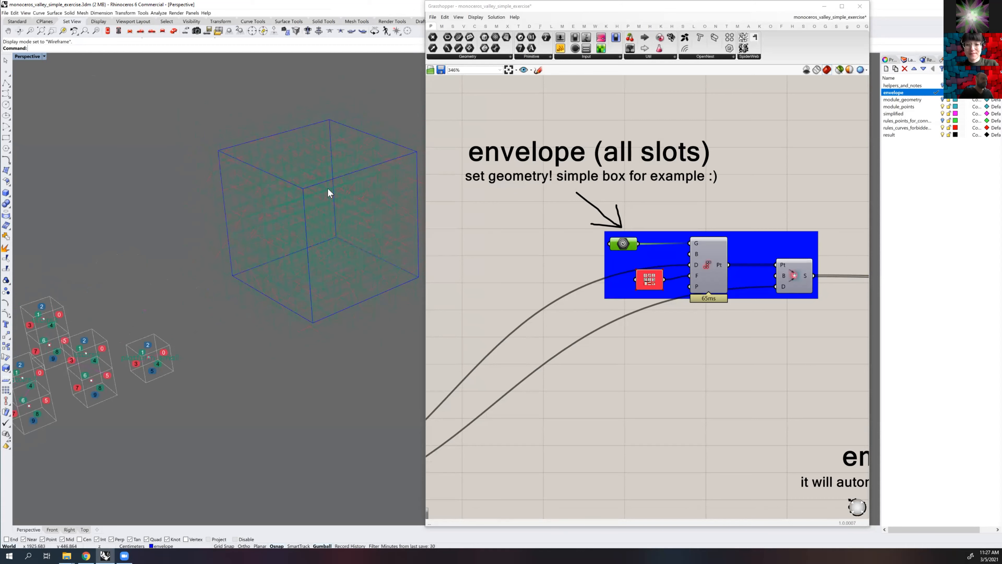
right_click_drag(333, 187, 398, 193)
scroll(335, 170, "up", 5)
scroll(344, 170, "down", 5)
scroll(351, 164, "up", 5)
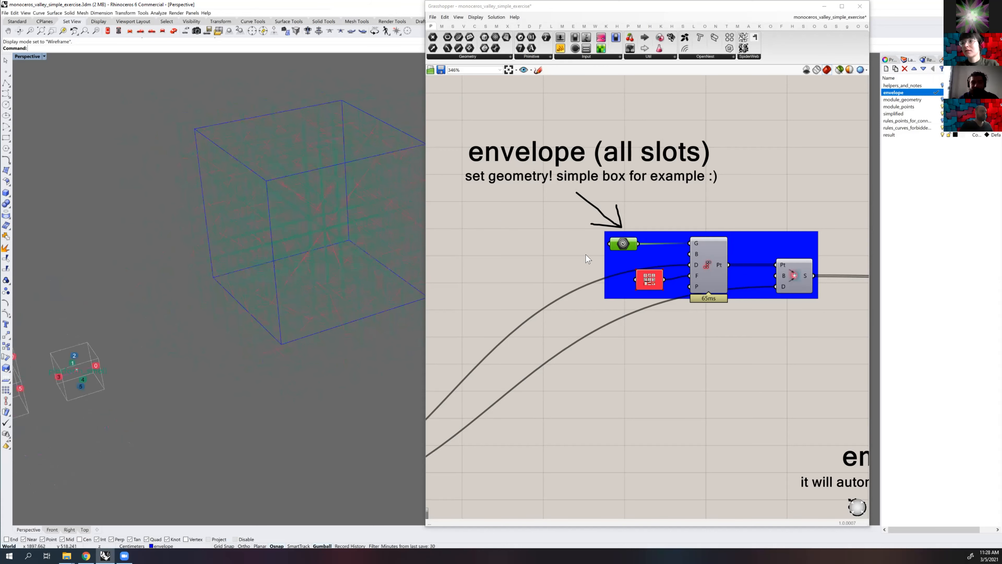
Examine the Rules group of the definition, including the Indifferent Rules For Unused Connectors component
scroll(582, 254, "down", 3)
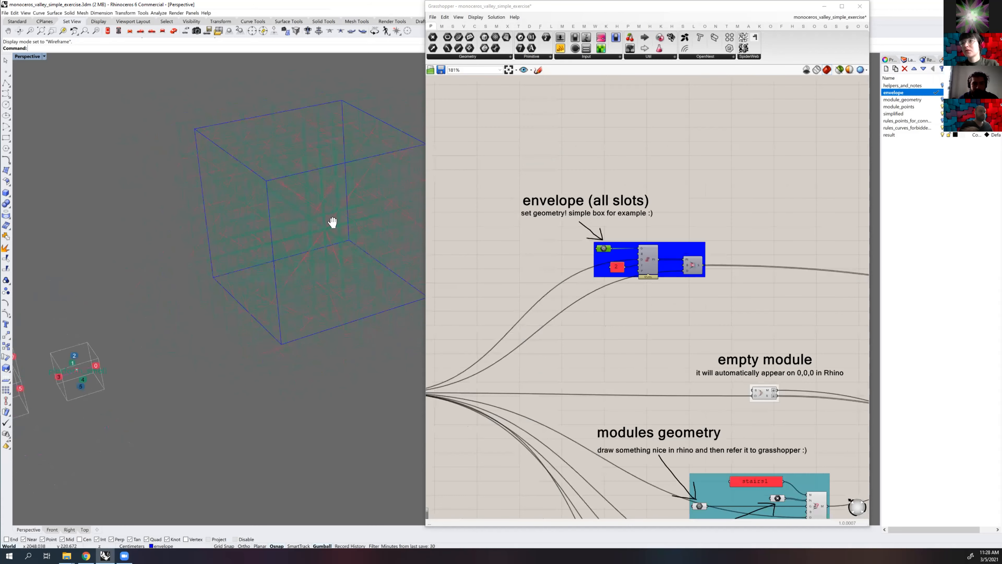
scroll(599, 236, "down", 1)
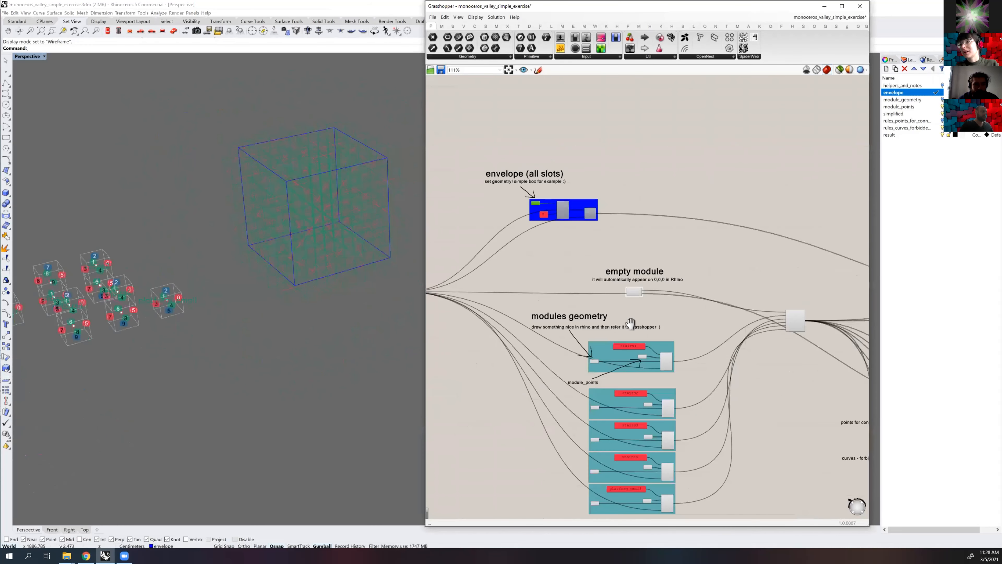
right_click_drag(647, 332, 517, 283)
scroll(518, 283, "up", 1)
scroll(332, 197, "up", 4)
right_click_drag(333, 196, 336, 178)
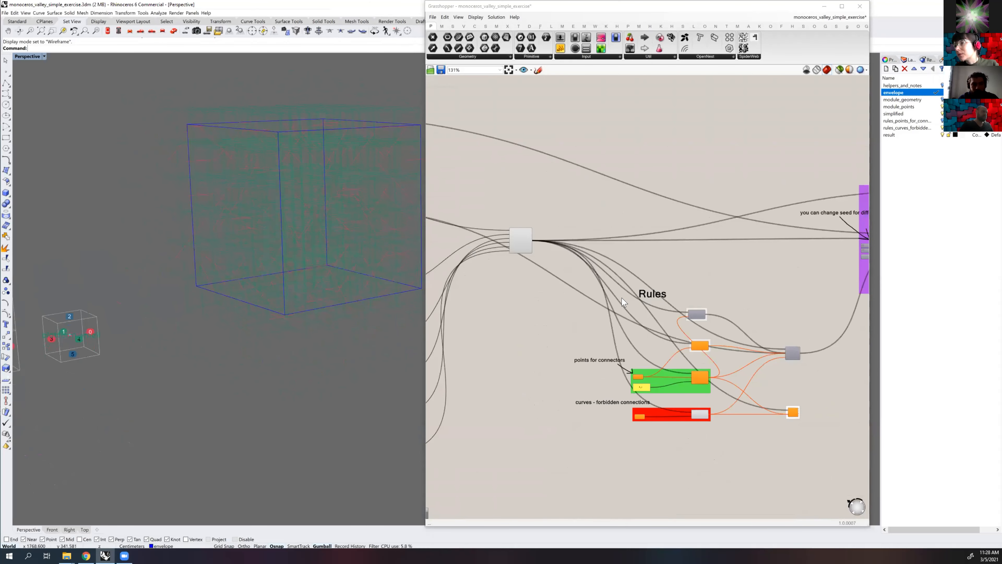
scroll(564, 278, "up", 2)
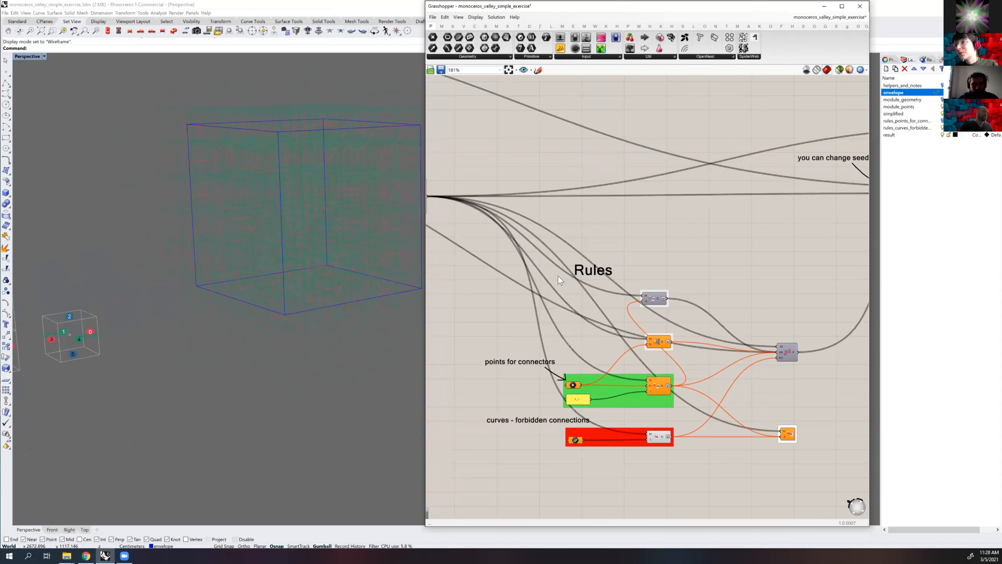
scroll(556, 280, "up", 3)
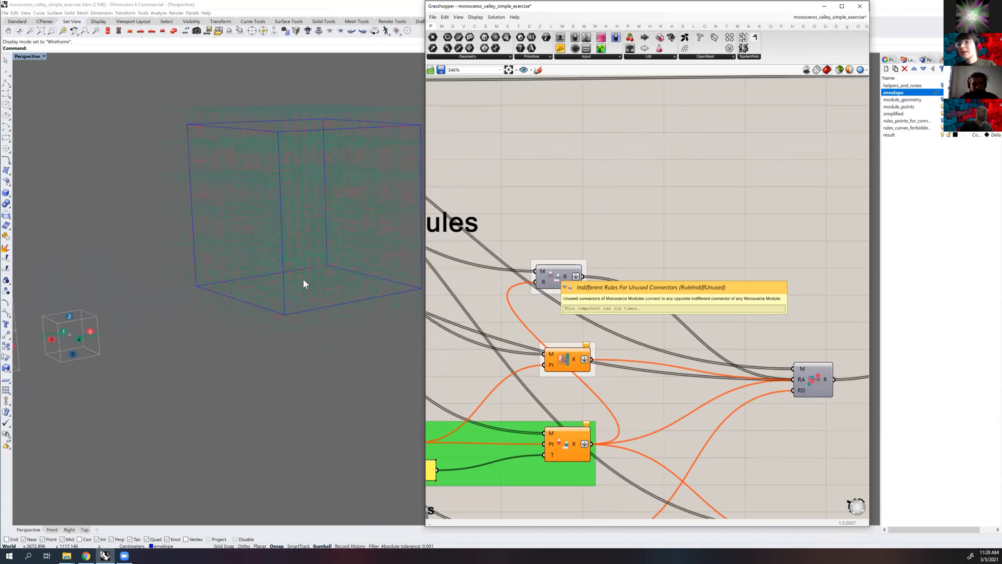
Examine the numbered connectors on the Rhino modules together with the unused-connector rule component
right_click_drag(238, 282, 323, 248, "shift")
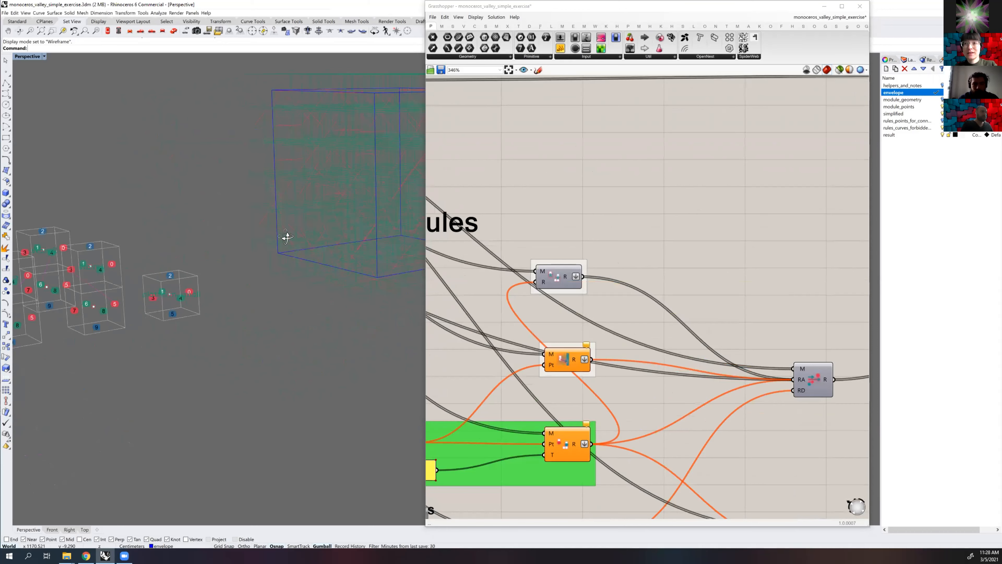
right_click_drag(242, 288, 290, 271, "shift")
scroll(197, 281, "down", 2)
right_click_drag(201, 256, 232, 272)
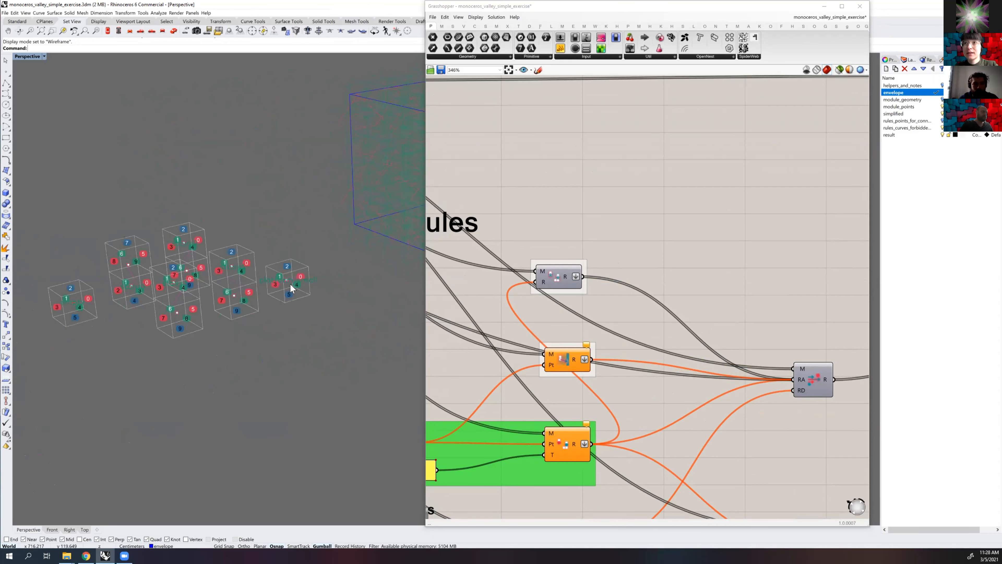
scroll(284, 264, "up", 2)
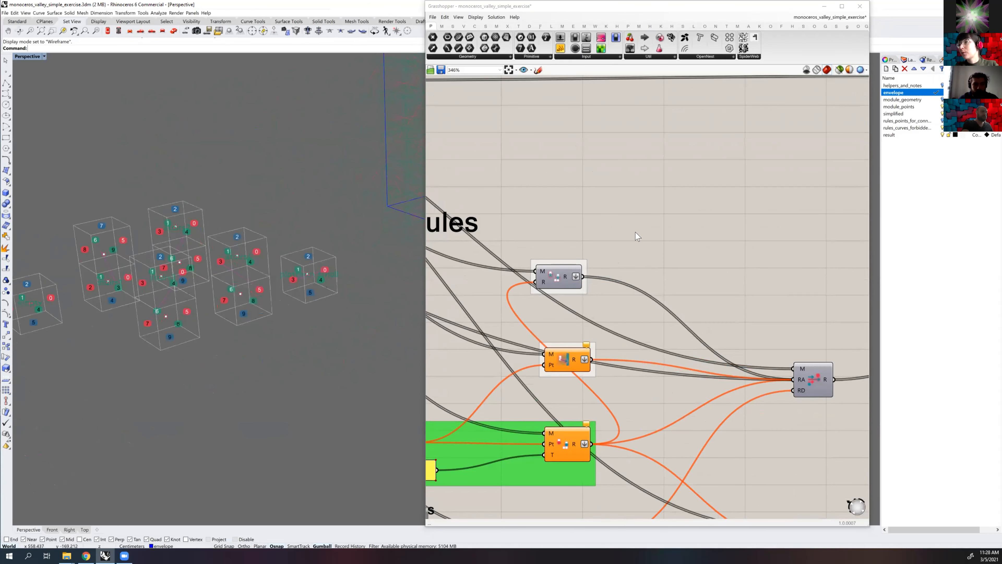
scroll(655, 260, "down", 1)
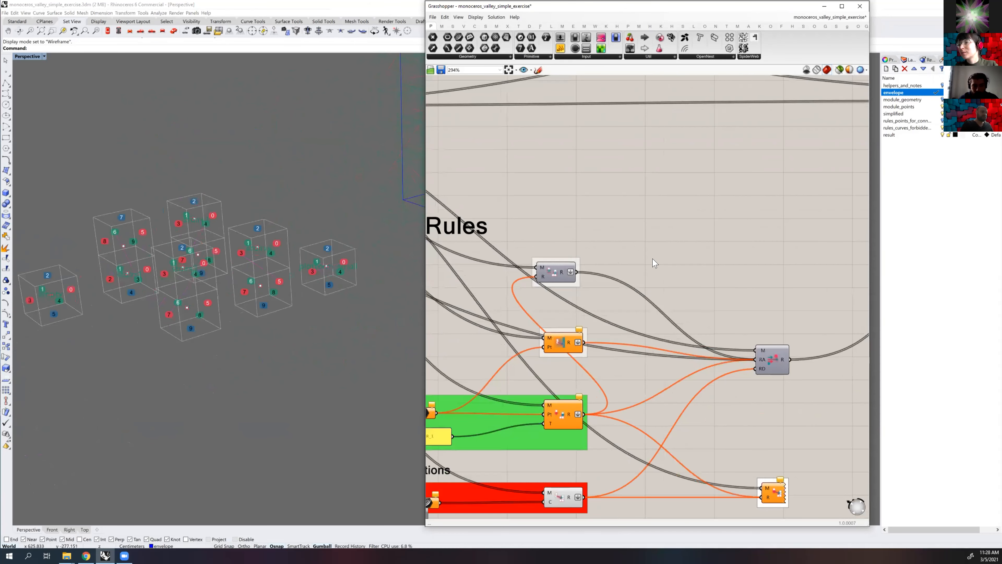
scroll(653, 267, "up", 5)
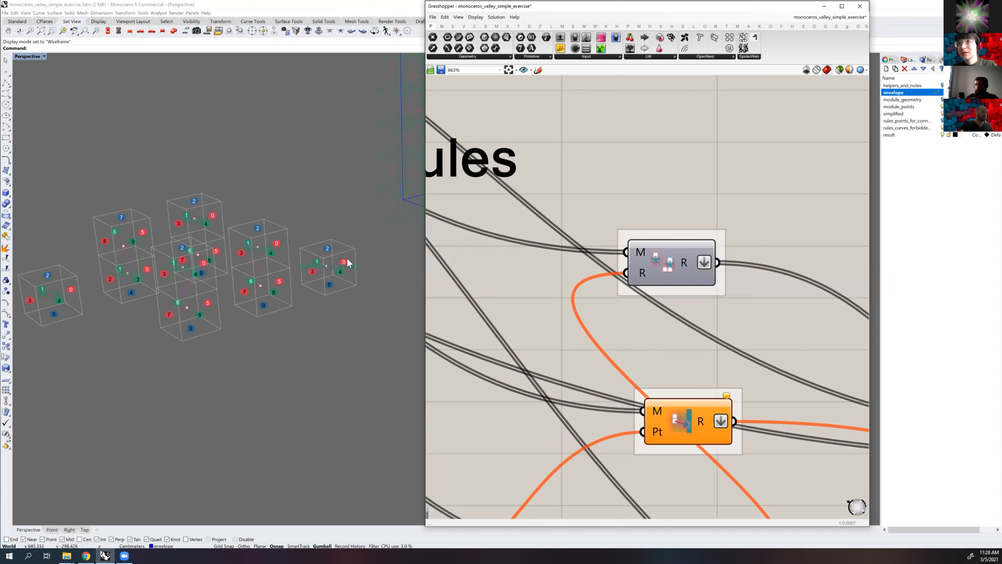
Compare the envelope box and its slots with the neighbouring modules in the Perspective viewport
right_click_drag(338, 271, 225, 263)
scroll(238, 233, "down", 7)
right_click_drag(343, 173, 179, 284, "shift")
scroll(241, 207, "up", 5)
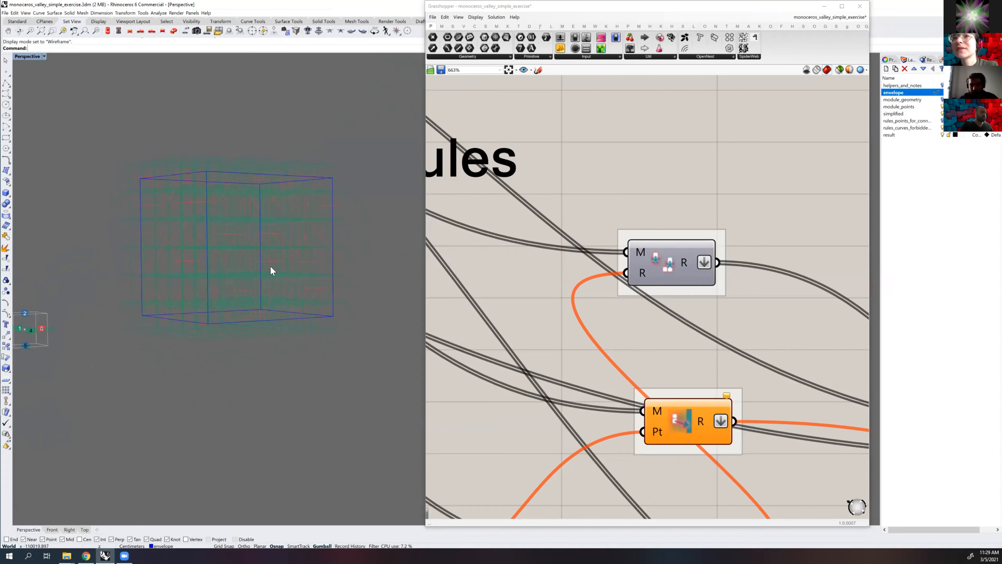
right_click_drag(276, 276, 161, 331)
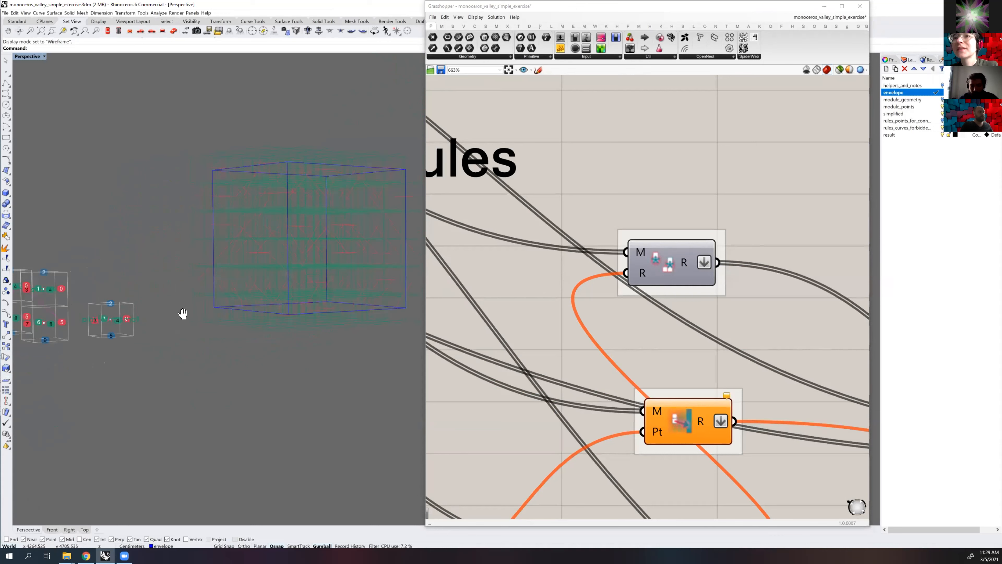
right_click_drag(182, 314, 182, 363)
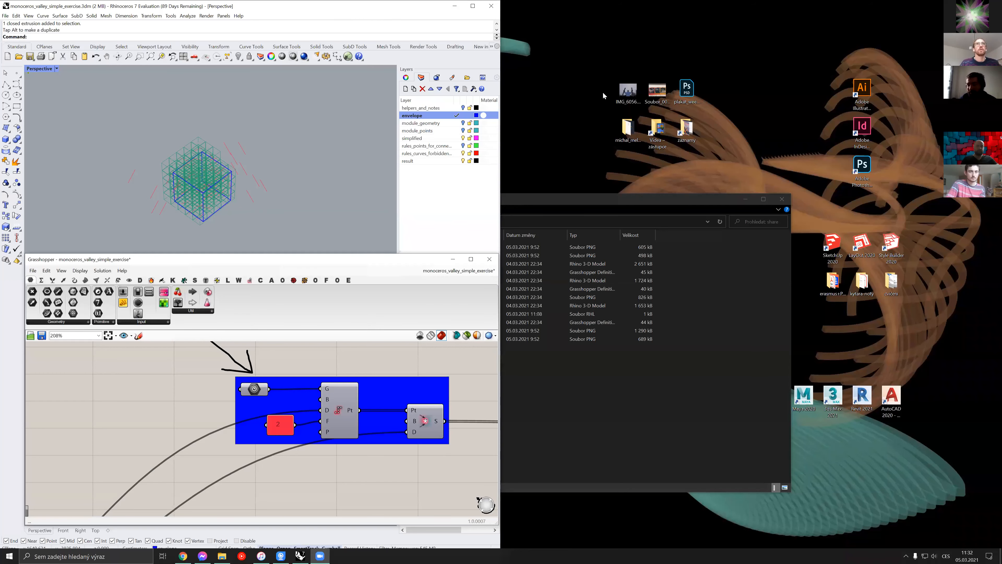
Maximize the Rhino window and reposition the Grasshopper window beside the envelope box
left_click_drag(608, 80, 608, 76)
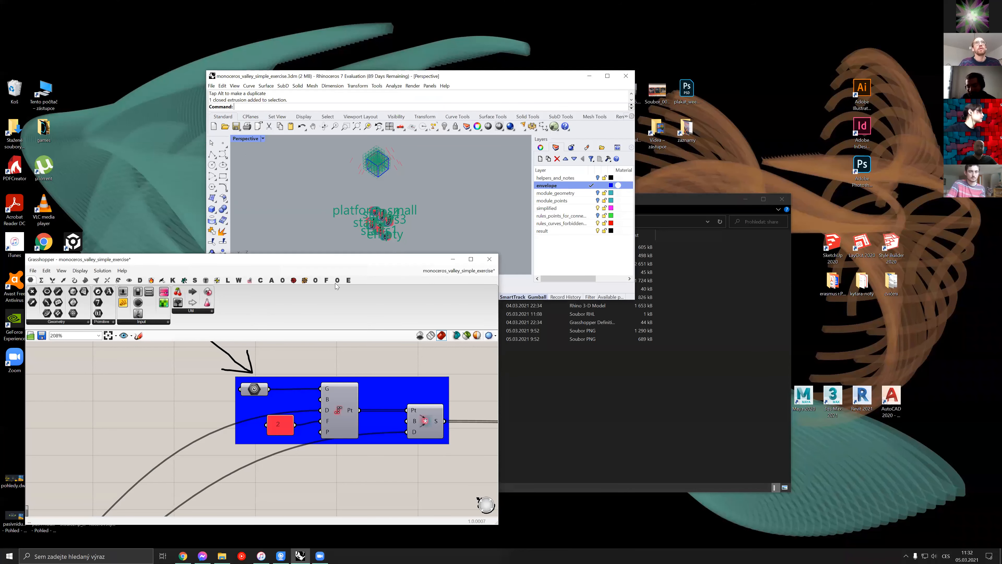
left_click(608, 76)
right_click_drag(338, 205, 261, 245)
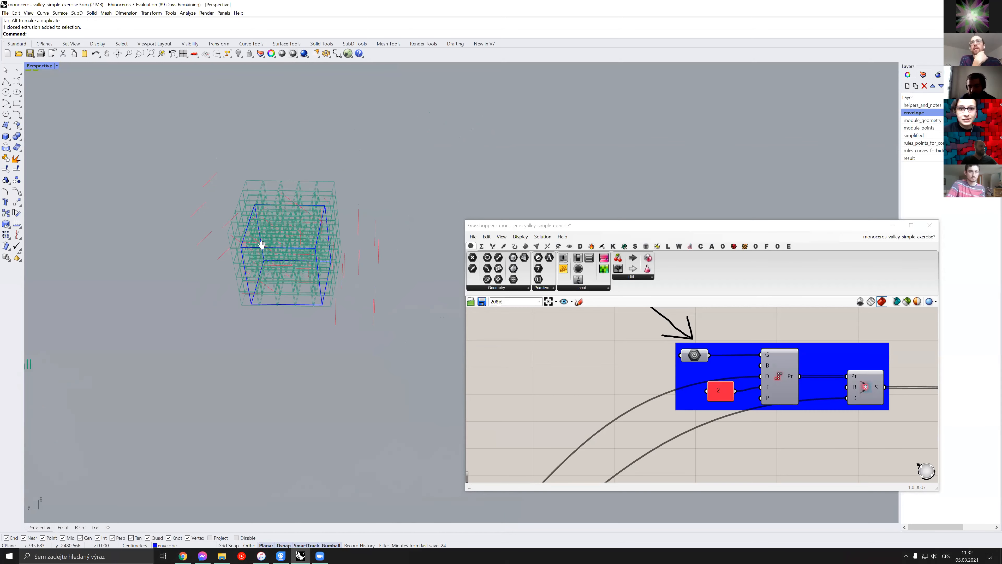
left_click_drag(615, 225, 599, 200)
right_click_drag(243, 258, 229, 305)
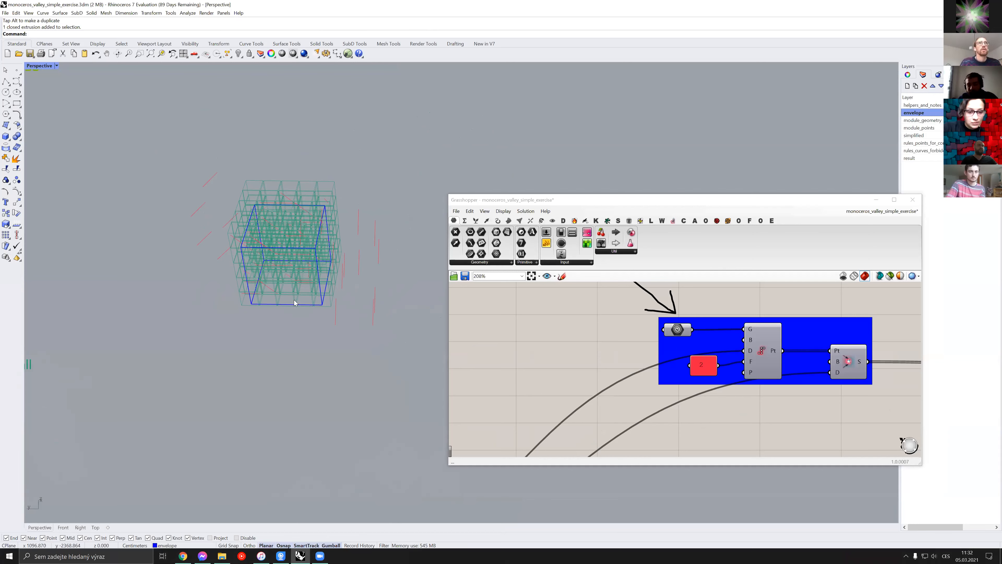
Inspect the envelope box and the slot grid around it from different angles
scroll(409, 246, "up", 5)
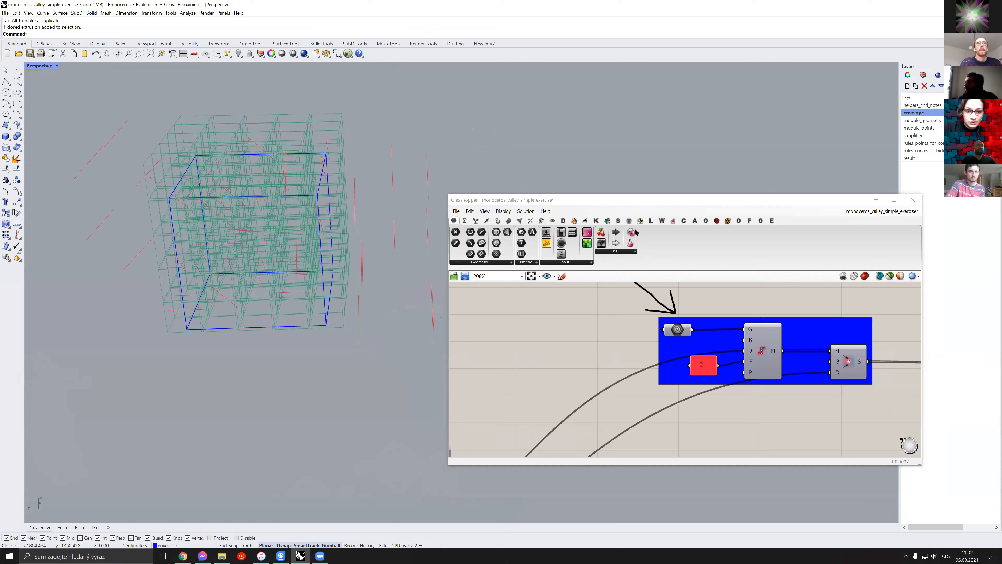
scroll(560, 385, "down", 5)
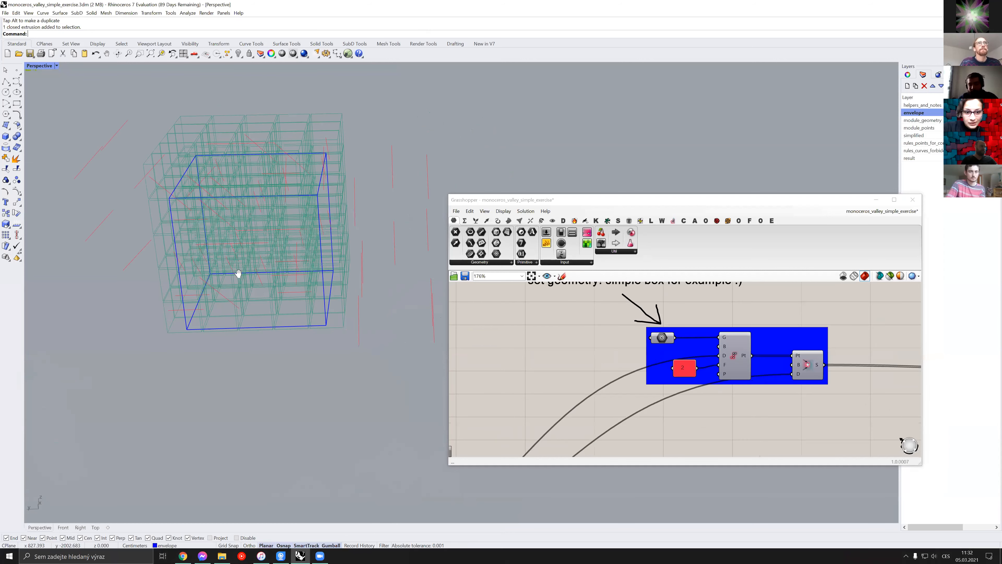
right_click_drag(237, 274, 274, 270)
right_click_drag(301, 223, 351, 232)
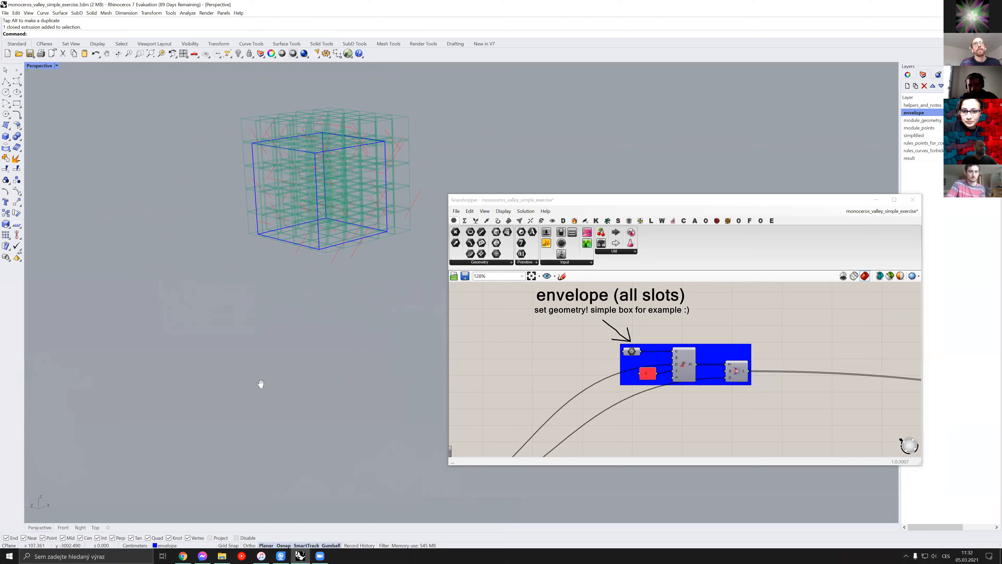
Enlarge the Grasshopper window in width and height so that more of the definition fits around the envelope group
scroll(520, 351, "down", 5)
right_click_drag(553, 426, 530, 282)
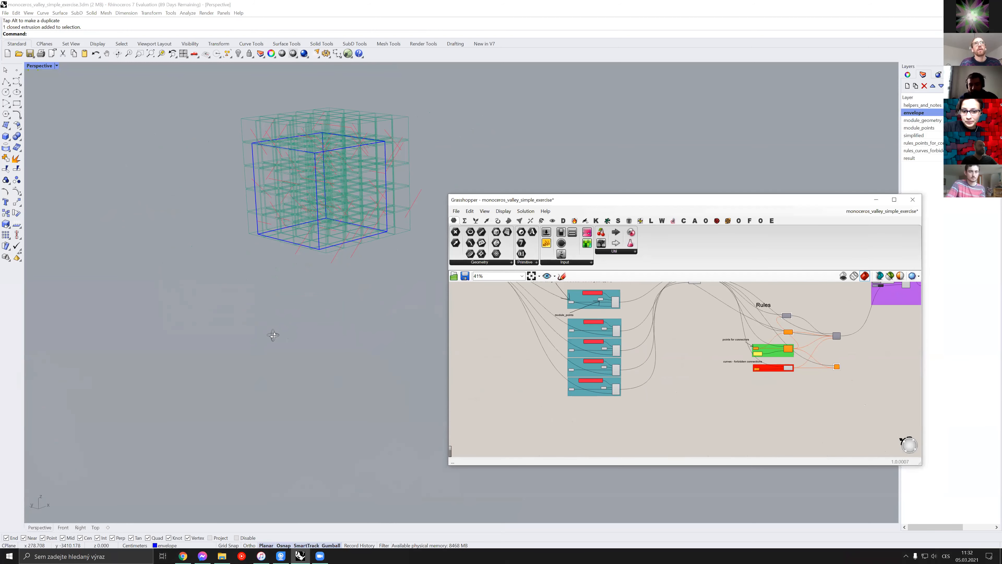
left_click_drag(251, 328, 244, 325)
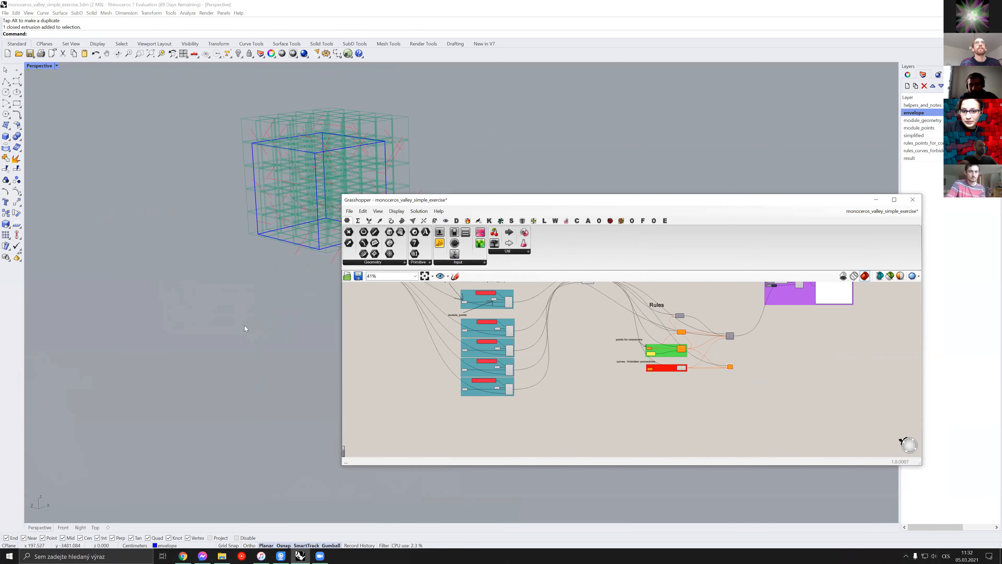
right_click_drag(520, 334, 563, 416)
scroll(555, 309, "up", 3)
right_click_drag(584, 318, 619, 413)
scroll(608, 394, "up", 2)
right_click_drag(604, 388, 617, 348)
scroll(519, 362, "up", 3)
right_click_drag(426, 329, 585, 495)
scroll(473, 358, "down", 3)
scroll(581, 194, "up", 3)
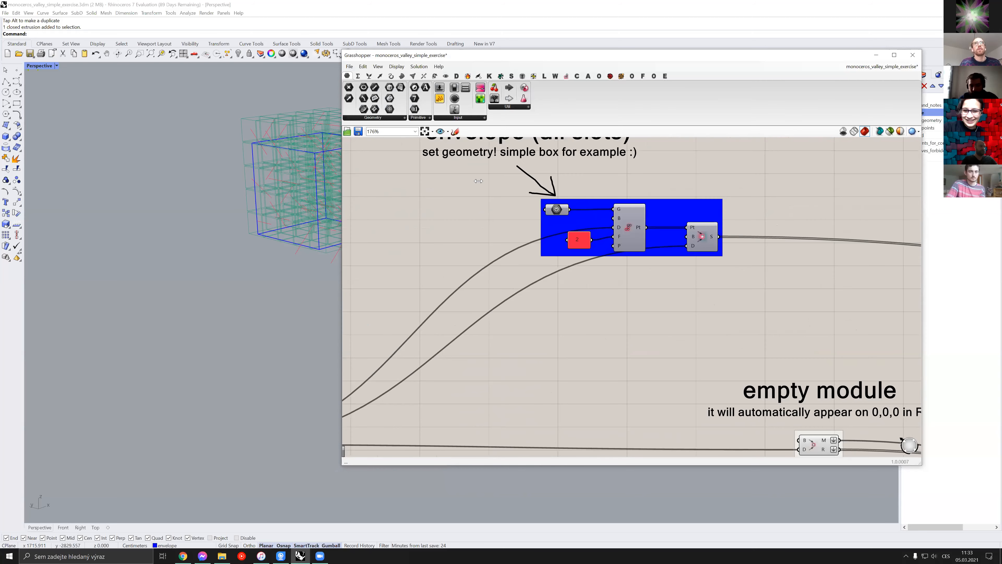
Examine the modules geometry groups in the definition and the labelled modules in the Rhino viewport
scroll(484, 181, "down", 3)
scroll(498, 310, "down", 2)
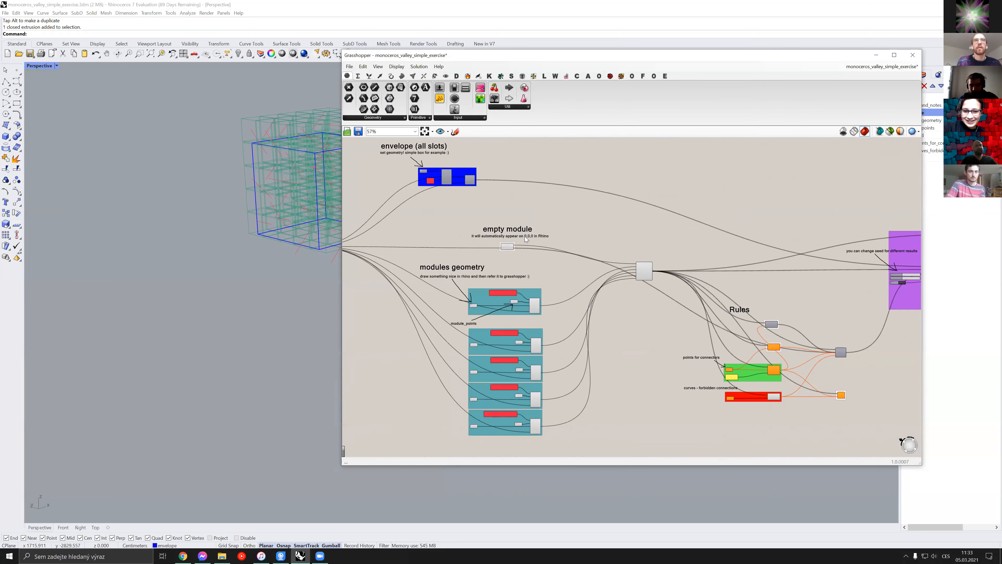
right_click_drag(484, 292, 503, 273)
right_click_drag(569, 398, 623, 364)
scroll(158, 316, "down", 7)
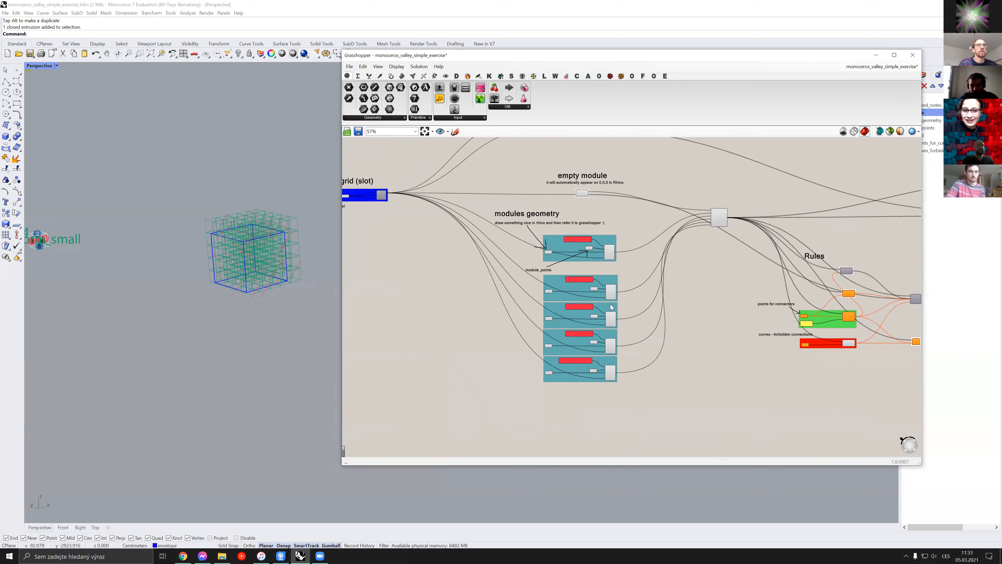
right_click_drag(158, 315, 217, 316)
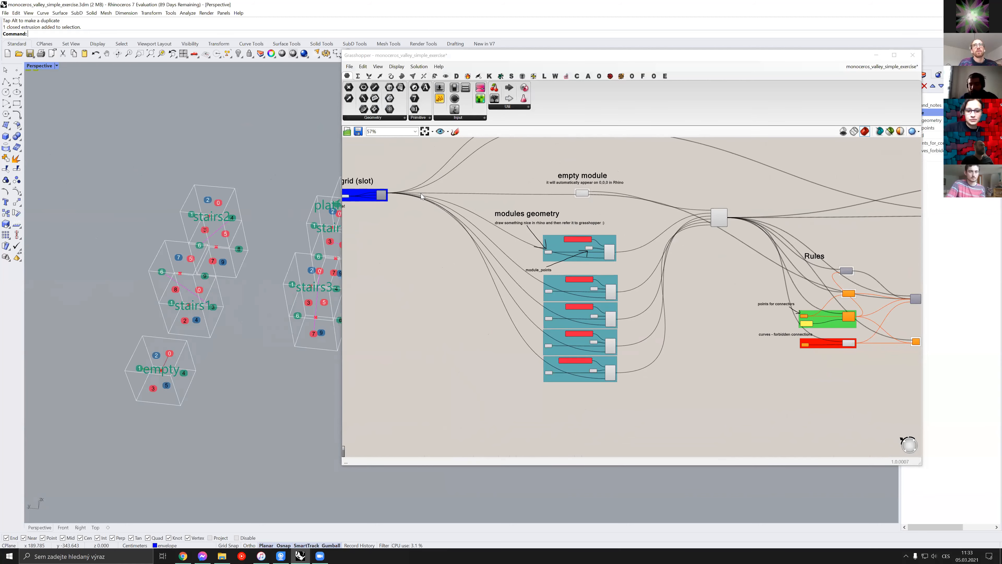
Trace the wires from the empty module and modules geometry groups through the merge component to the Rules group
scroll(552, 259, "up", 1)
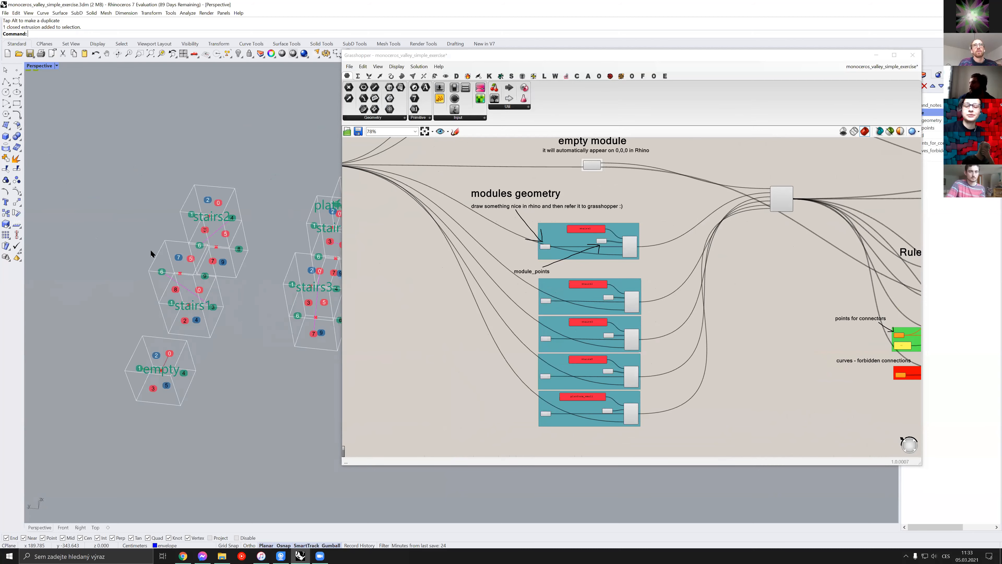
right_click_drag(394, 292, 383, 328)
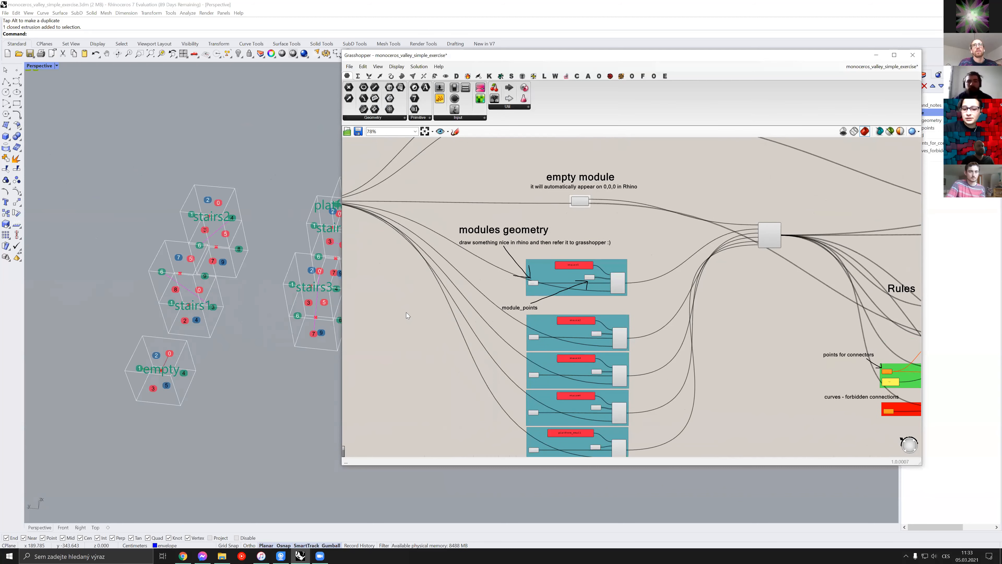
right_click_drag(634, 255, 555, 265)
scroll(555, 264, "up", 3)
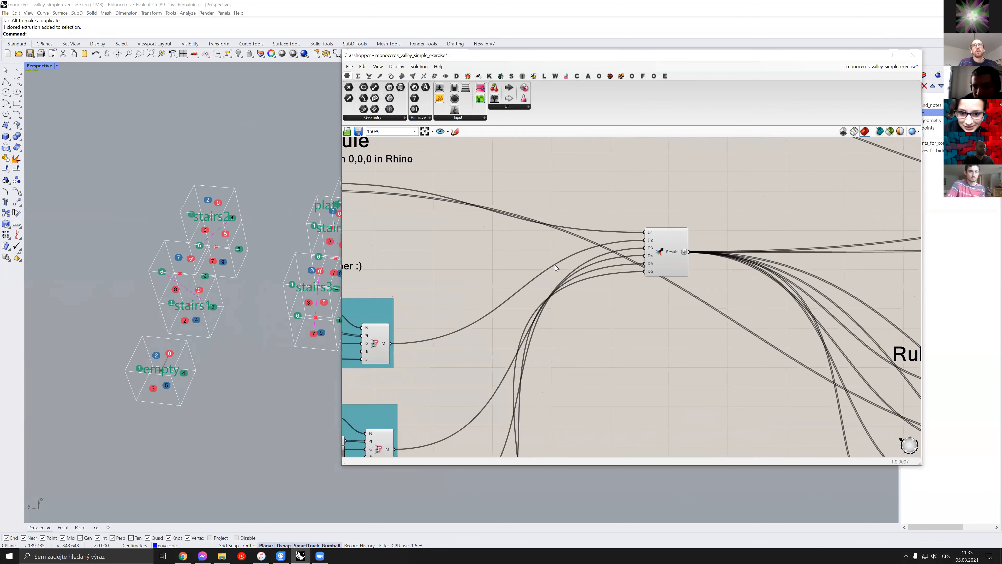
scroll(555, 264, "down", 3)
right_click_drag(675, 283, 543, 265)
right_click_drag(465, 240, 521, 274)
right_click_drag(475, 238, 473, 236)
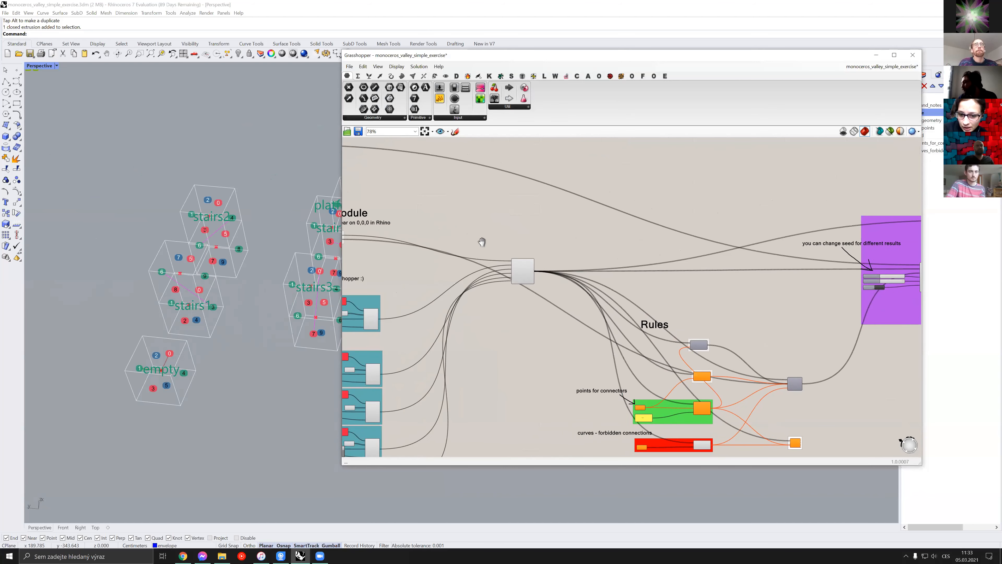
Move the Grasshopper window so that Rhino's layer list is uncovered
left_click_drag(482, 55, 461, 100)
scroll(688, 257, "down", 1)
right_click_drag(688, 257, 460, 251, "shift")
scroll(587, 276, "down", 8)
right_click_drag(544, 252, 623, 263)
scroll(611, 263, "up", 2)
right_click_drag(561, 50, 562, 55, "shift")
Examine the WFC solver group with its random seed, max attempts and output report
right_click_drag(229, 221, 152, 273)
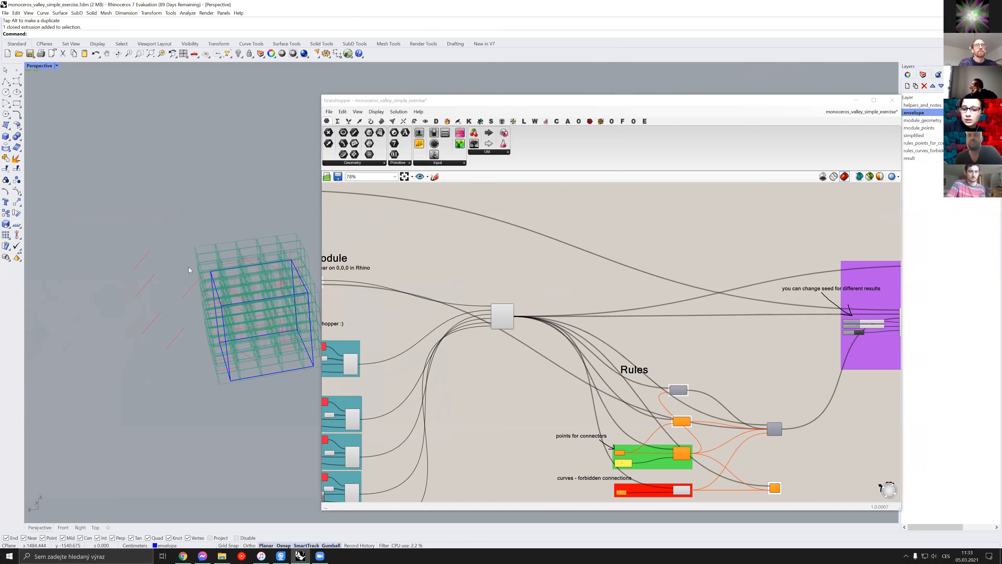
scroll(394, 272, "down", 3)
right_click_drag(412, 263, 578, 253)
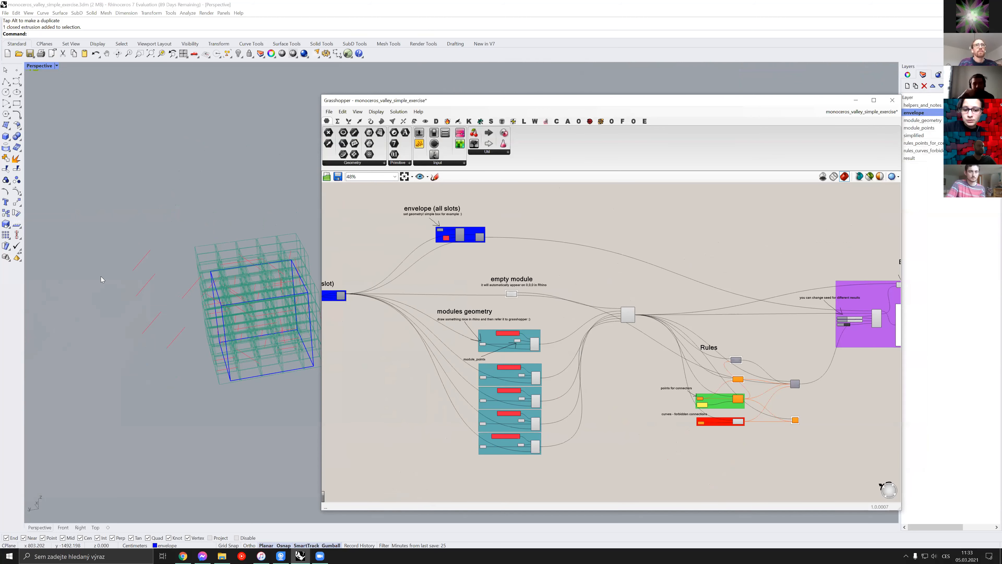
right_click_drag(169, 269, 183, 250)
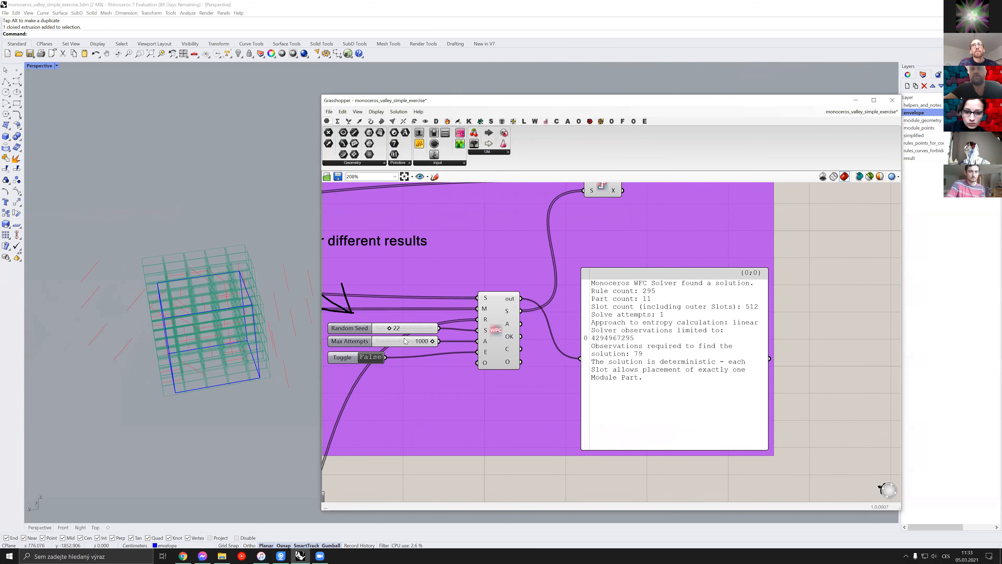
right_click_drag(400, 338, 541, 323)
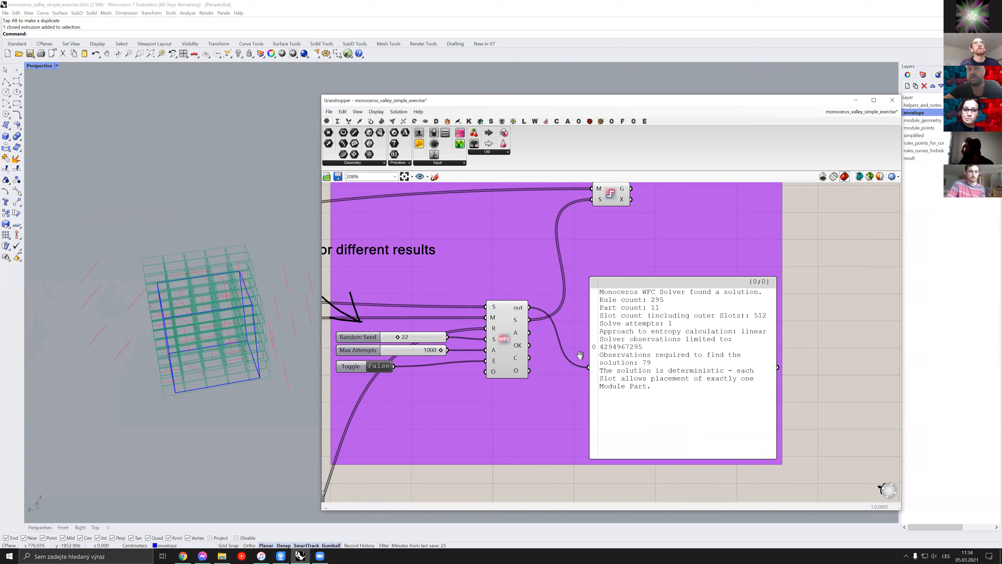
Save the current Grasshopper definition under its existing name
scroll(627, 302, "down", 5)
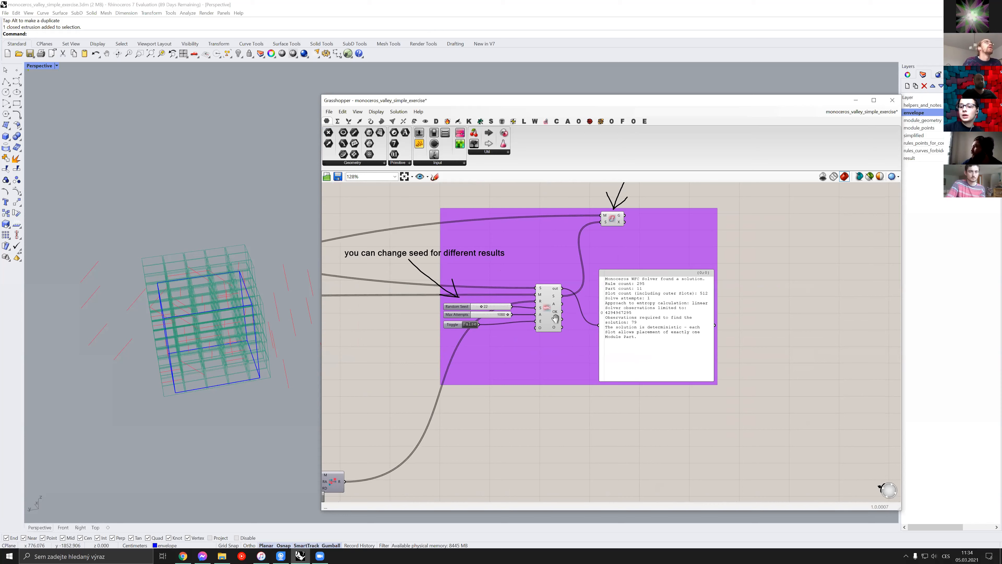
left_click(329, 112)
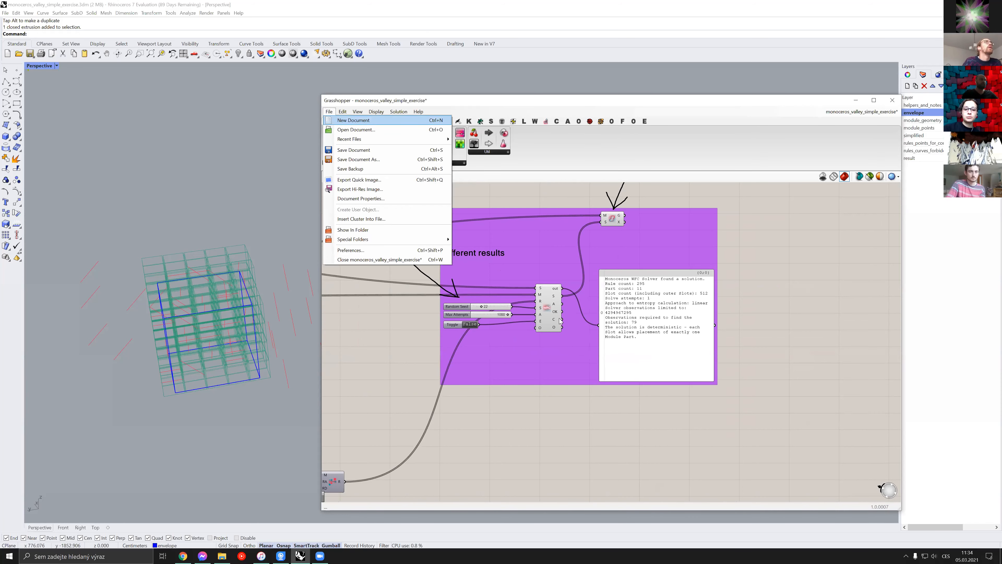
left_click(358, 150)
Save the Rhino model to the desktop (Plocha) folder as monoceros_valley_simple_exercise.3dm
left_click(5, 13)
left_click(16, 47)
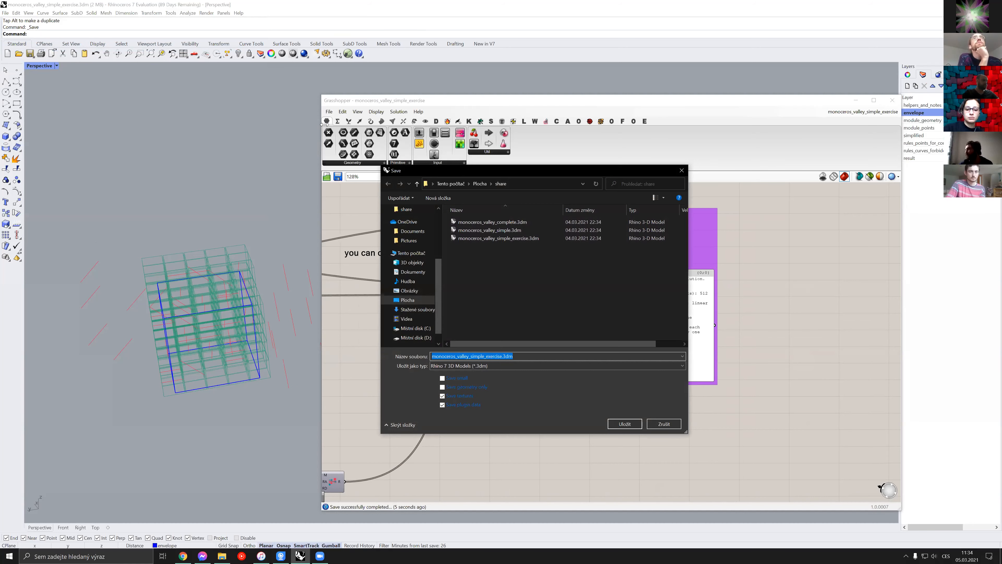
left_click(408, 300)
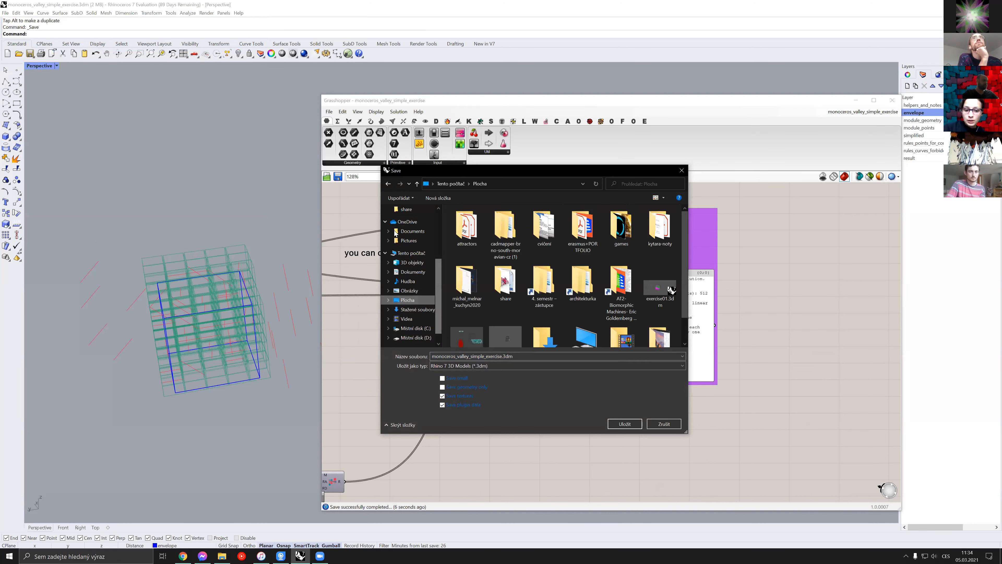
key("Return")
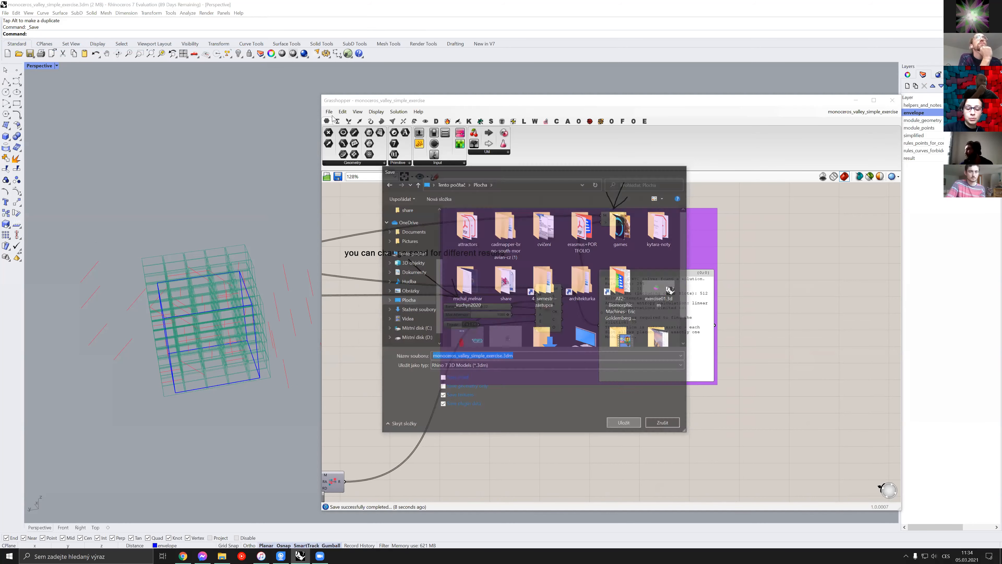
Save a copy of the Grasshopper definition to the desktop (Plocha) folder as monoceros_valley_simple_exercise.gh
scroll(429, 290, "down", 5)
right_click_drag(429, 290, 564, 295)
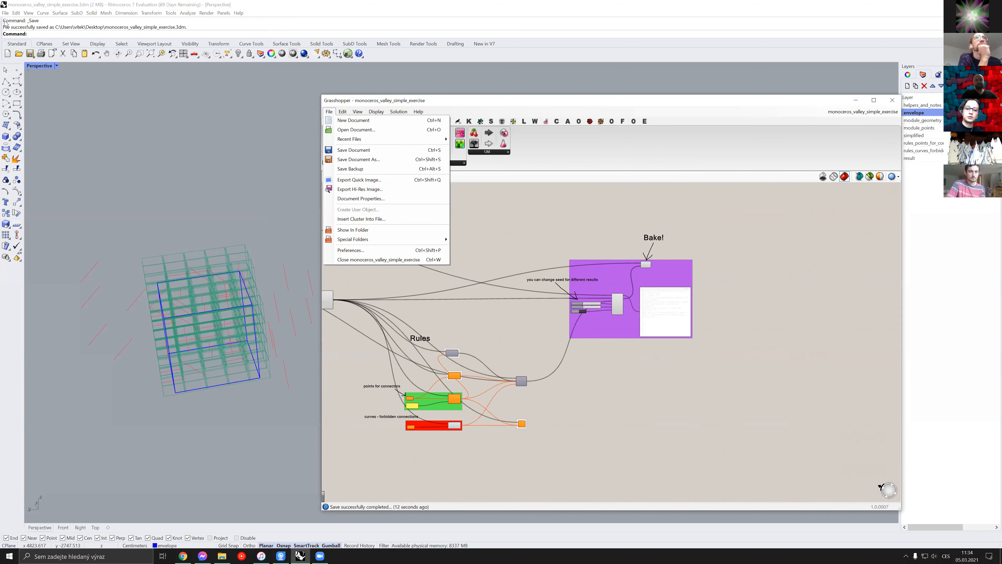
left_click(355, 160)
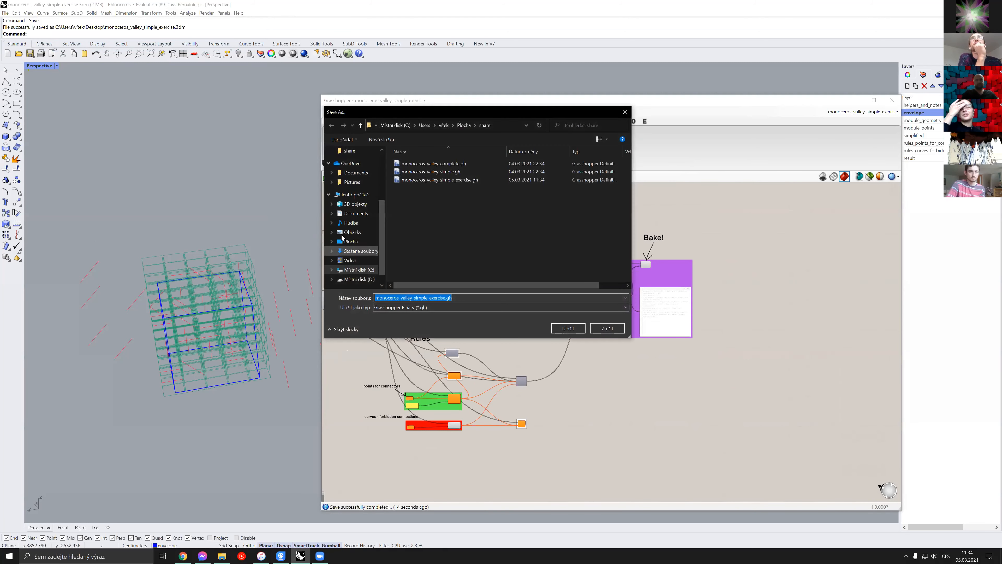
left_click(351, 241)
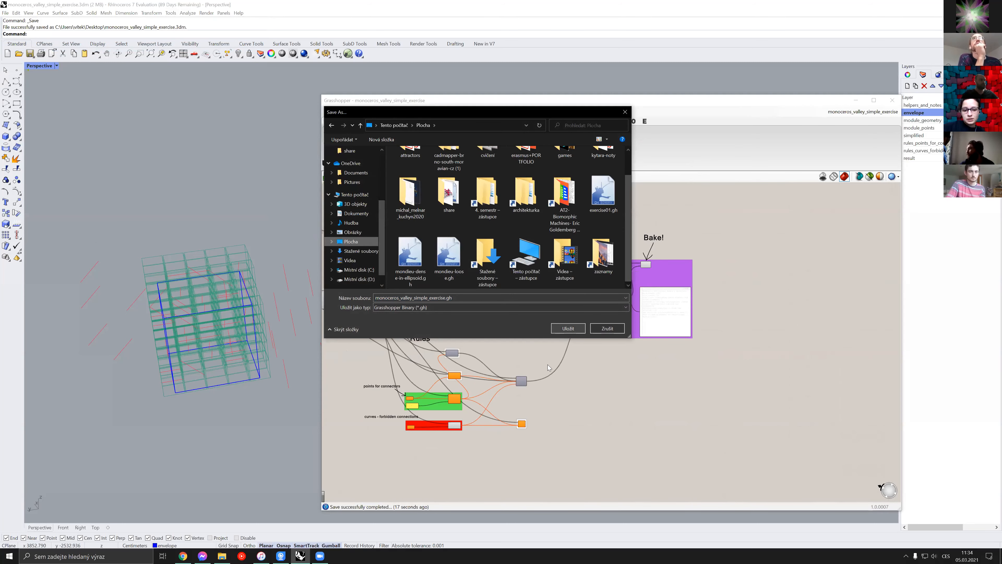
key("Return")
Switch to the Windows desktop, minimize the share folder window and place the saved Rhino and Grasshopper exercise files side by side in an empty area
key("super+d")
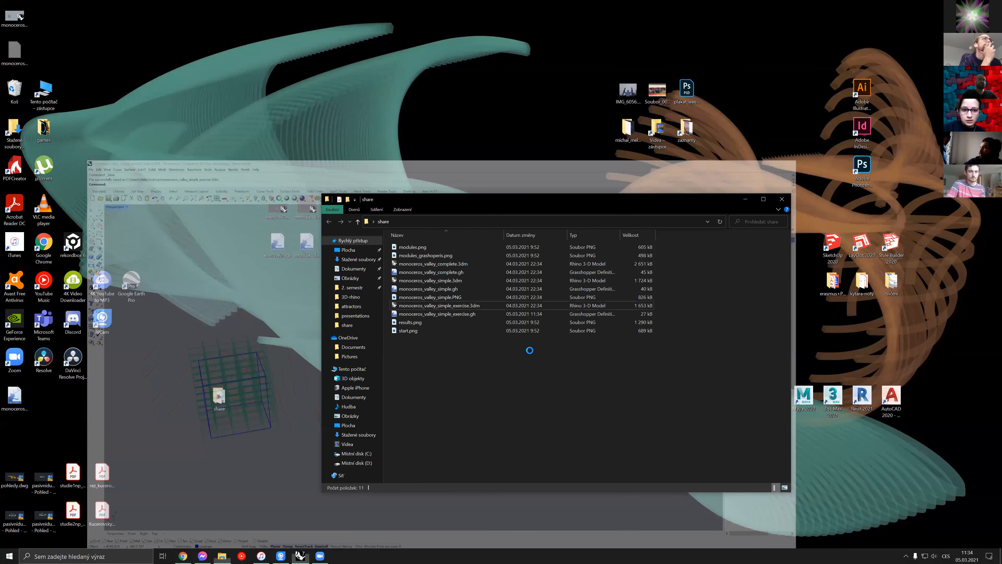
left_click(745, 199)
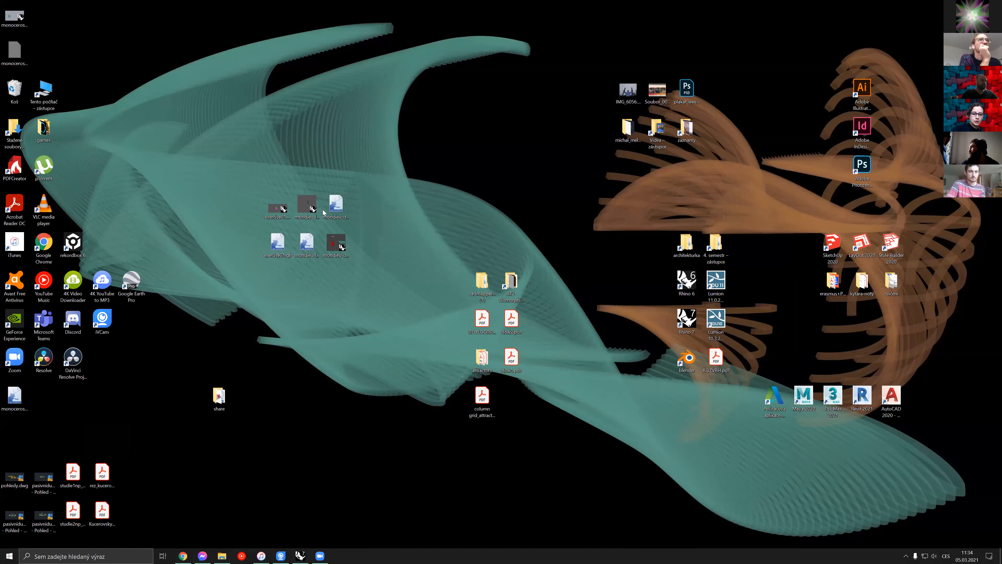
left_click_drag(14, 14, 336, 436)
left_click_drag(15, 395, 394, 433)
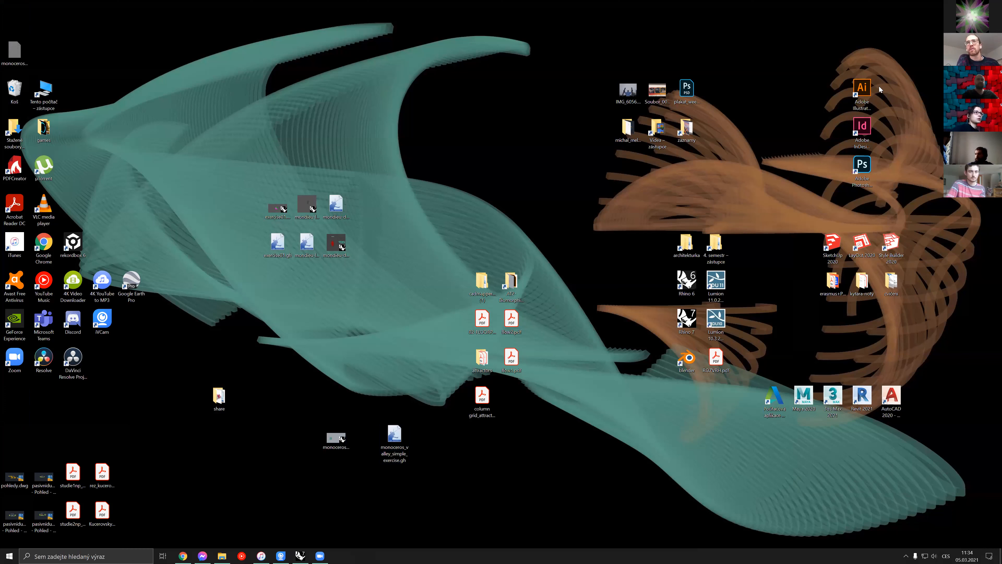
left_click_drag(307, 422, 441, 477)
left_click(741, 201)
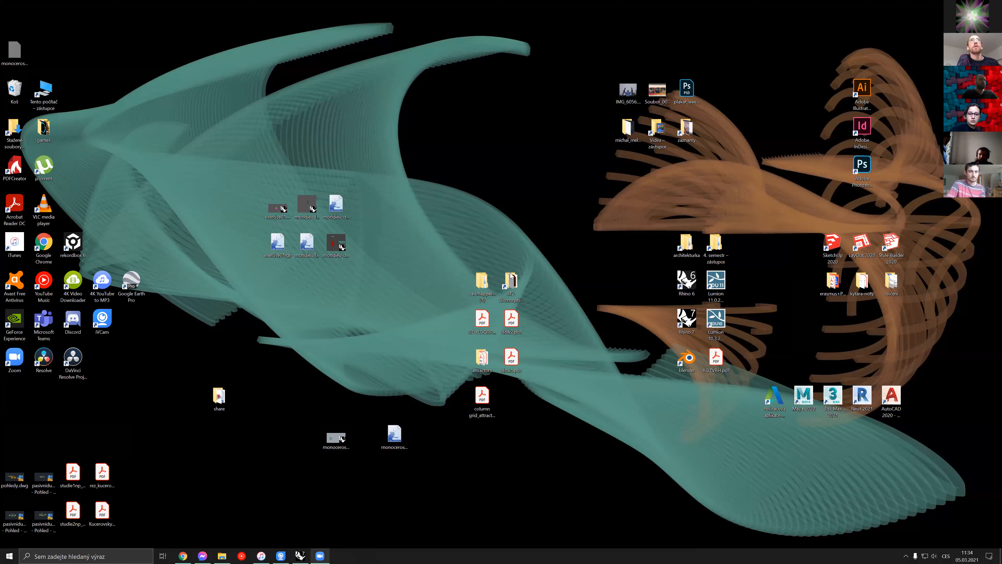
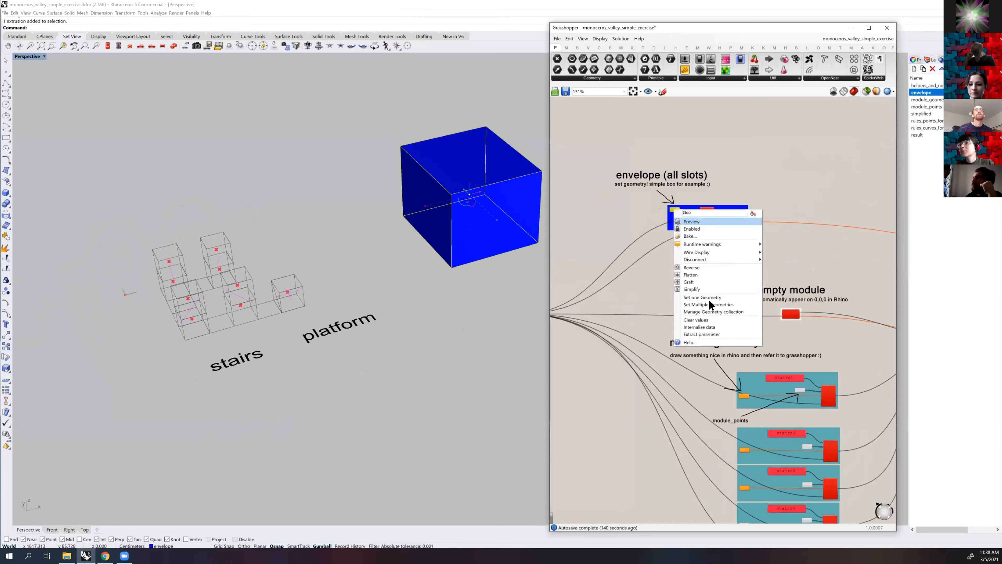
Reference the blue box in Rhino as the envelope geometry and switch the Perspective viewport to wireframe display
left_click(708, 294)
left_click(44, 56)
left_click(52, 72)
right_click_drag(402, 215, 347, 248, "shift")
left_click(257, 222)
right_click_drag(256, 222, 316, 211)
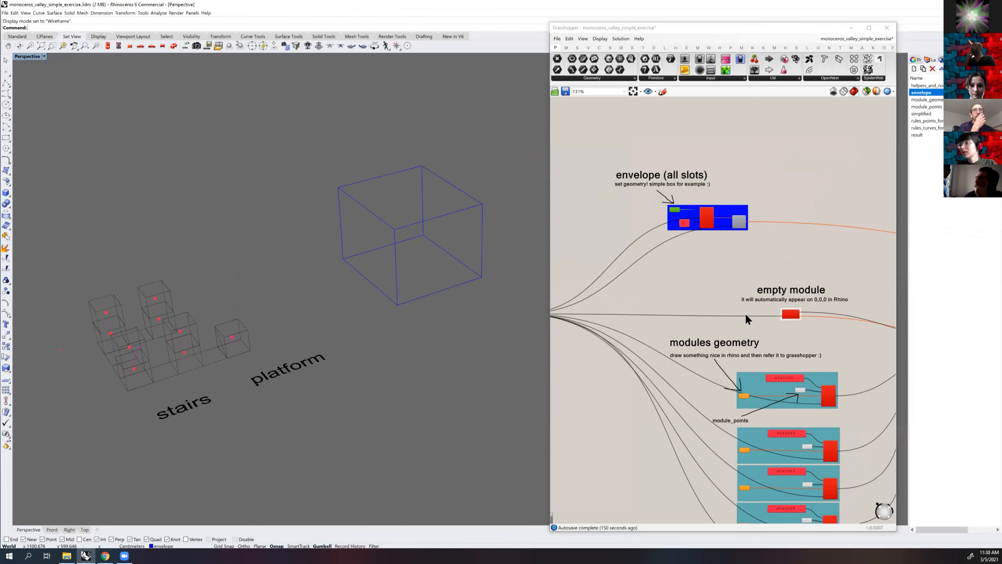
Reference the line inside the first stair module as the simplified geometry of stairs1
scroll(741, 332, "down", 3)
right_click_drag(735, 351, 678, 296)
scroll(680, 302, "up", 11)
right_click(685, 369)
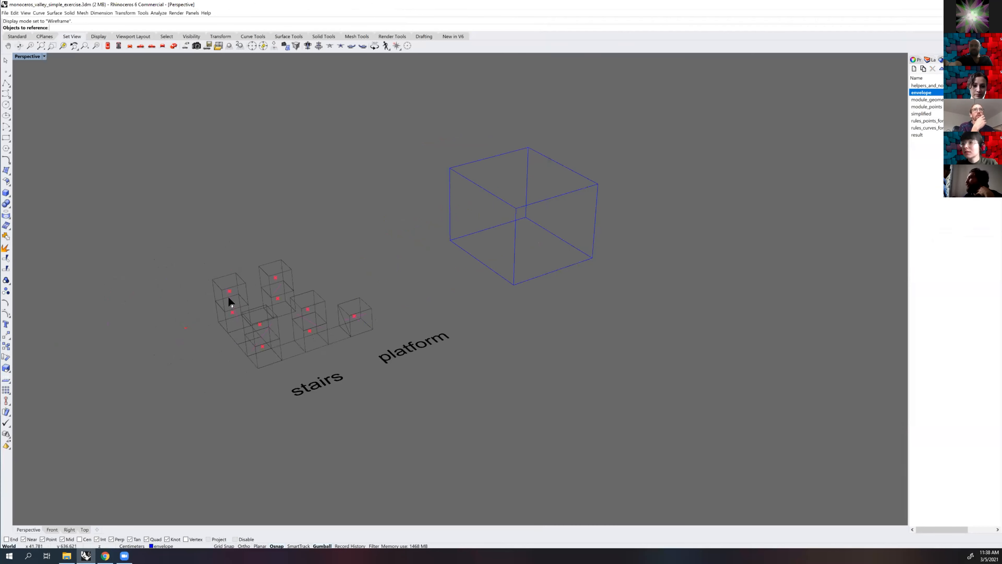
left_click(228, 299)
right_click(246, 305)
Reference the line inside the second stair module as the simplified geometry of stairs2
scroll(726, 342, "down", 3)
right_click_drag(703, 500, 640, 396)
scroll(646, 392, "up", 2)
right_click(642, 399)
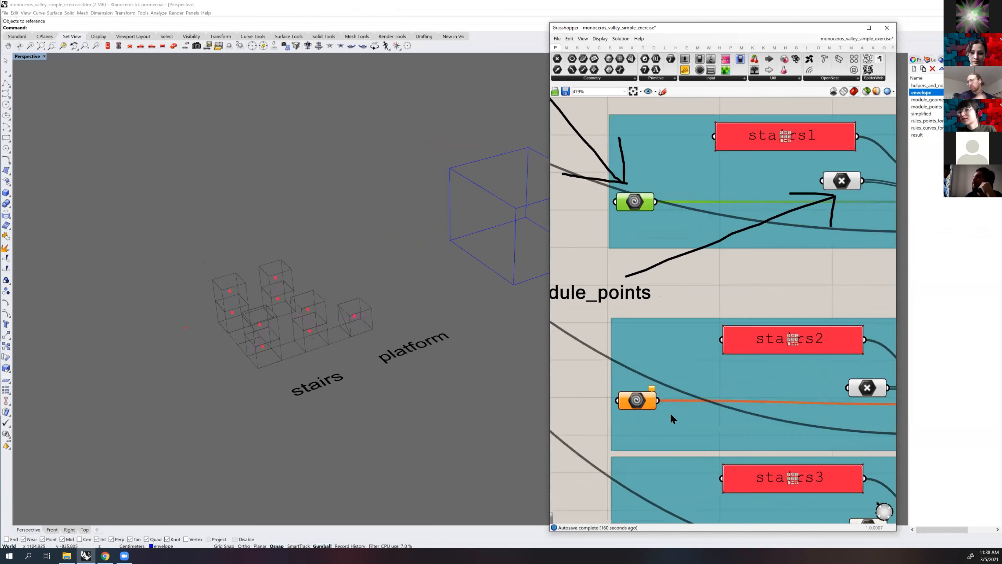
left_click(683, 486)
left_click(274, 291)
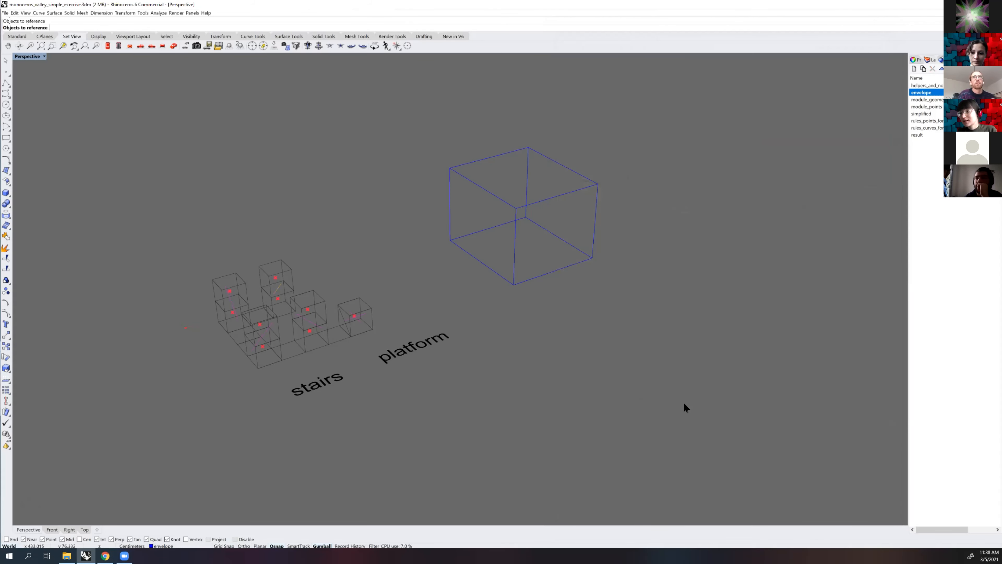
right_click(684, 406)
Reference the line inside the third stair module as the simplified geometry of stairs3
scroll(609, 378, "down", 2)
scroll(615, 367, "up", 3)
right_click(625, 362)
left_click(653, 458)
left_click(272, 328)
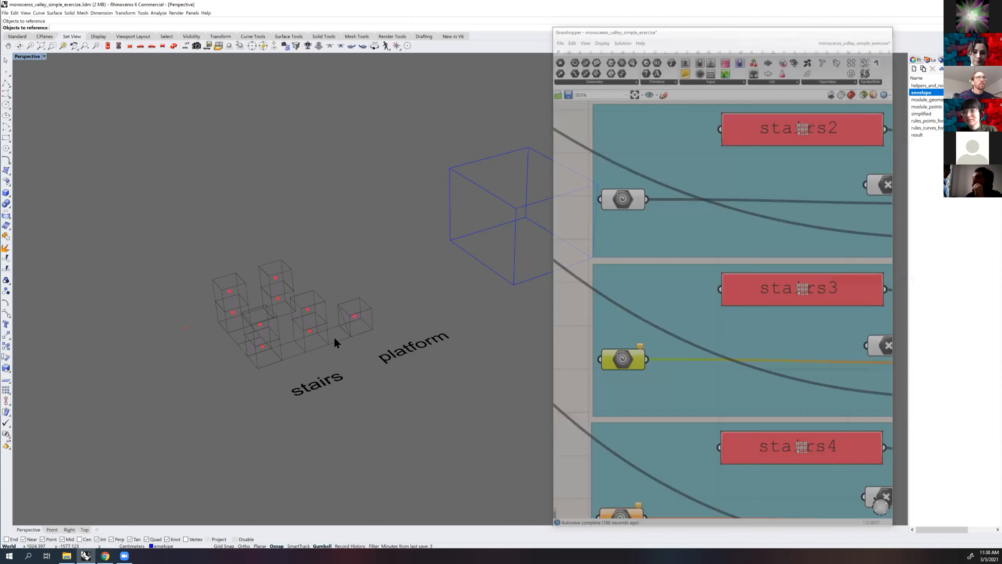
right_click(720, 351)
Reference the line inside the fourth stair module as the simplified geometry of stairs4
scroll(627, 361, "down", 3)
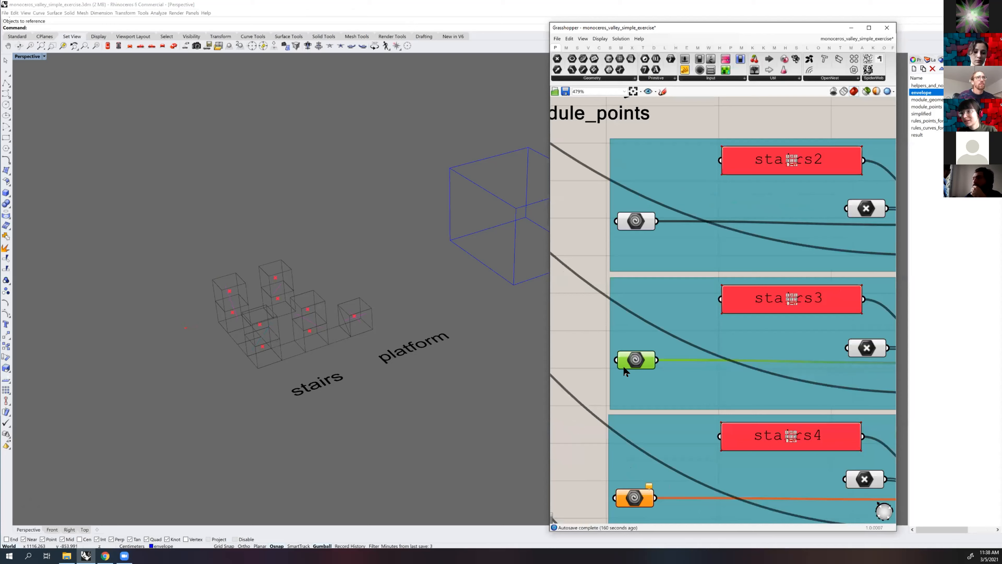
scroll(635, 332, "up", 3)
left_click(641, 331)
right_click(642, 331)
left_click(688, 420)
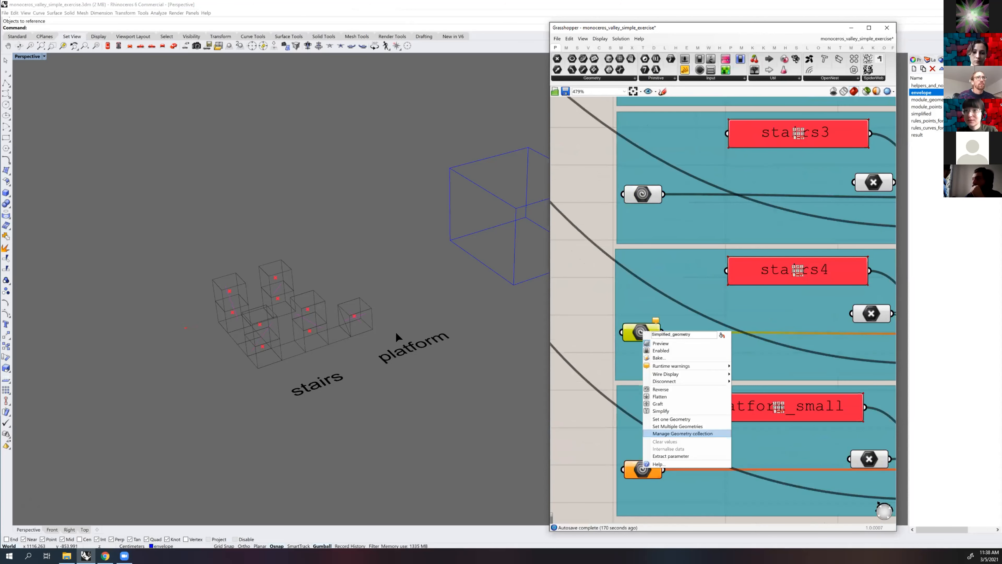
left_click(307, 322)
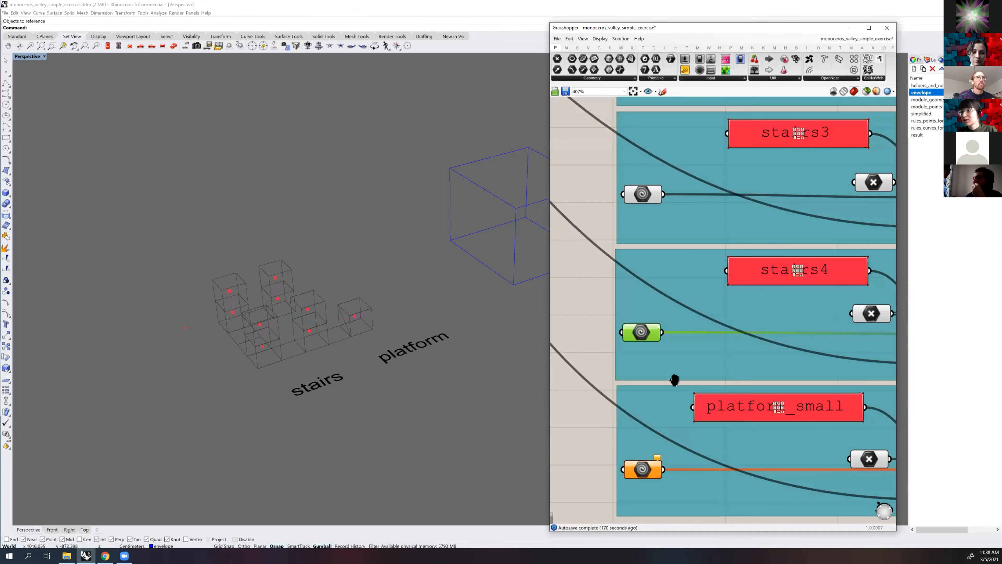
Reference the line inside the single platform cube as the simplified geometry of platform_small
scroll(674, 381, "down", 2)
scroll(651, 387, "up", 4)
right_click(630, 389)
left_click(666, 474)
scroll(350, 322, "up", 5)
left_click(351, 327)
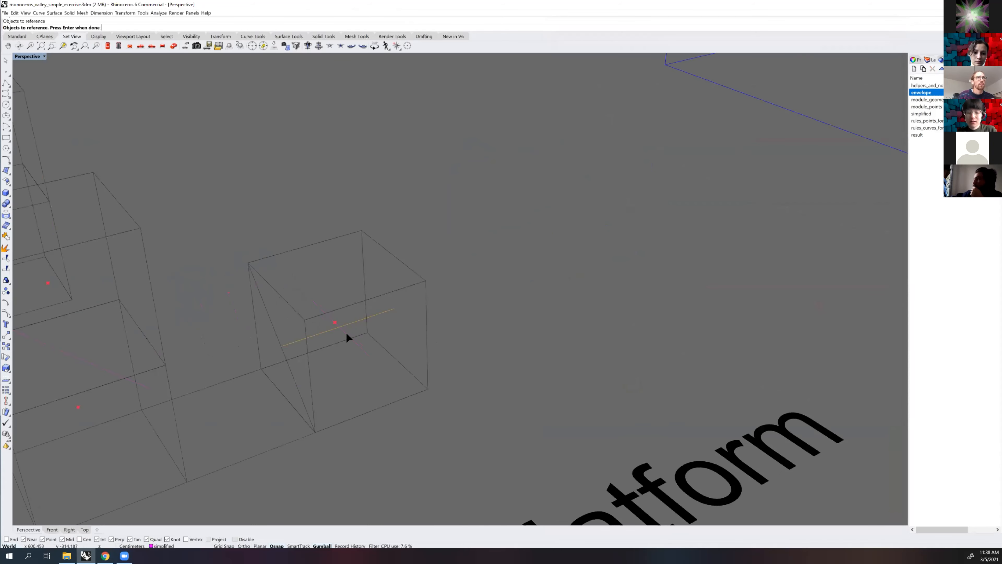
scroll(328, 327, "down", 5)
scroll(804, 306, "down", 5)
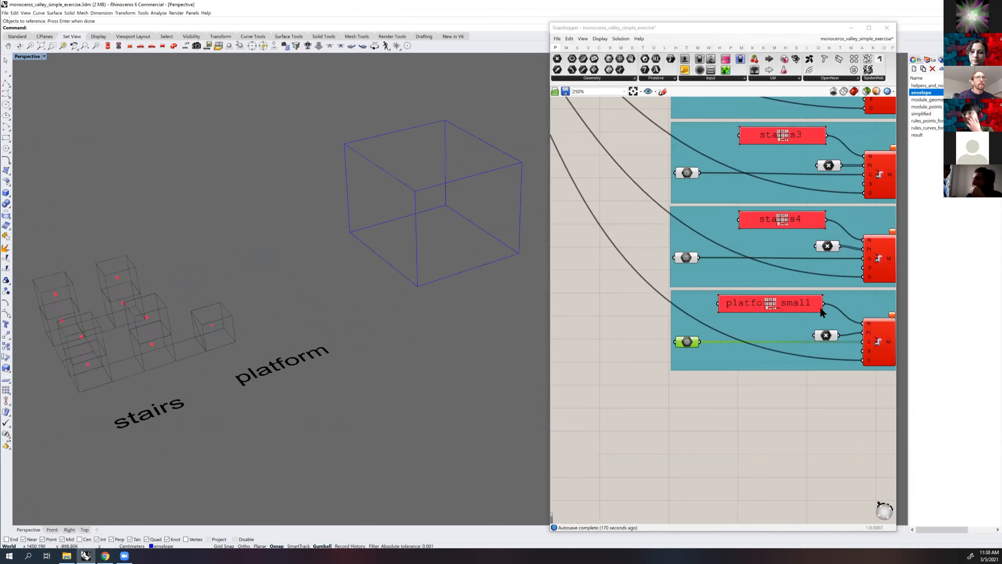
Set the slot size of the grid to 100 with the slider feeding the XYZ vector
scroll(753, 290, "up", 2)
right_click_drag(675, 281, 808, 347)
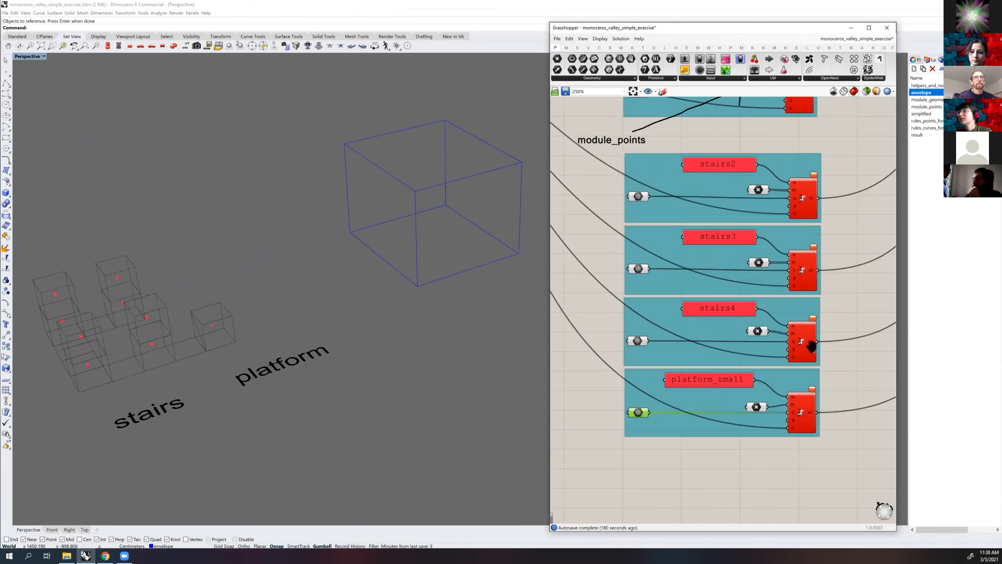
scroll(767, 334, "down", 3)
right_click_drag(747, 246, 941, 357)
right_click_drag(626, 209, 863, 298)
scroll(864, 299, "up", 5)
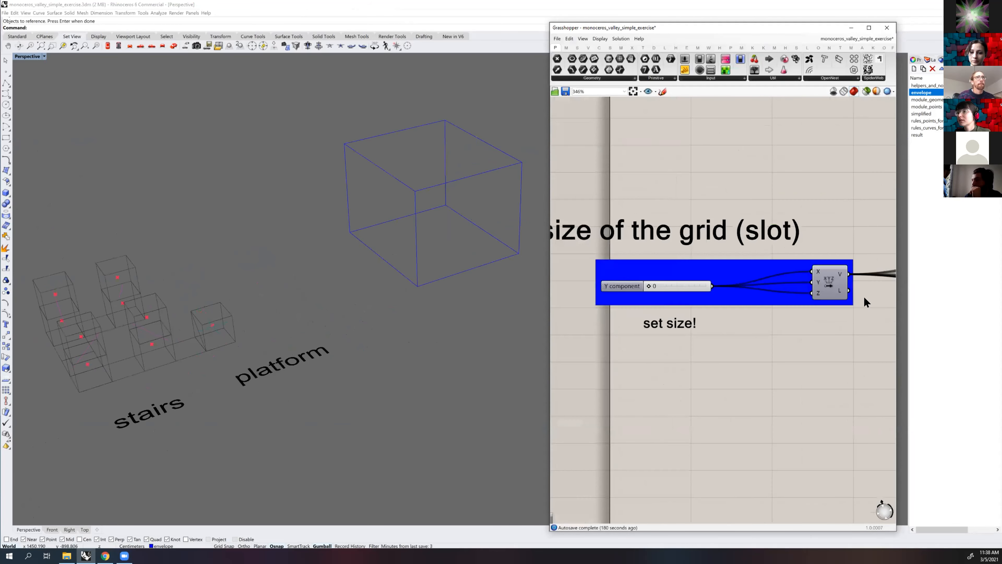
double_click(660, 289)
type("100")
key("Return")
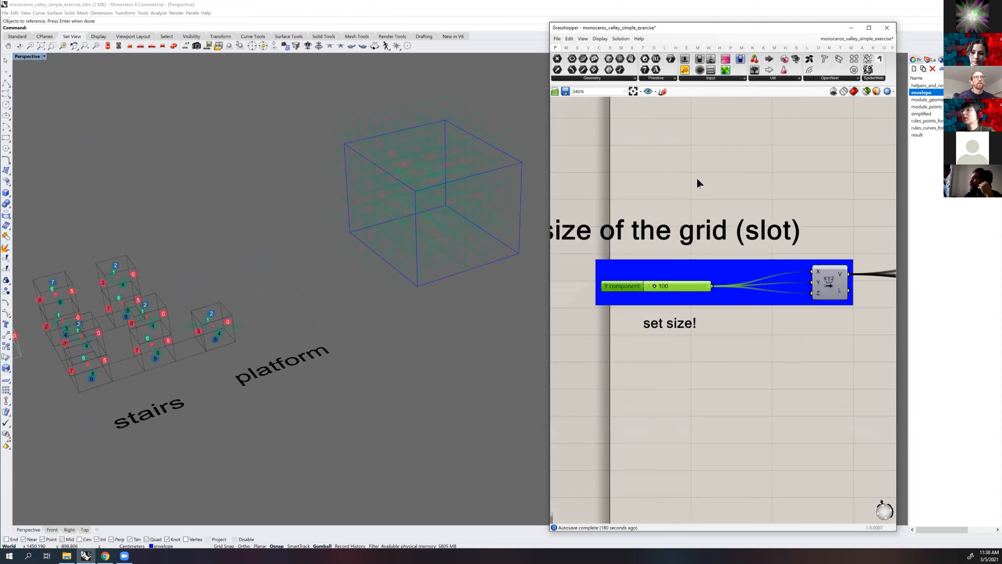
Examine the Rules section and the description of the Indifferent Rules For Unused Connectors component
right_click_drag(348, 221, 378, 253, "shift")
scroll(687, 245, "down", 4)
scroll(679, 243, "down", 1)
right_click_drag(809, 287, 655, 257)
right_click_drag(858, 285, 698, 279)
right_click_drag(767, 242, 446, 276)
right_click_drag(868, 343, 710, 269)
scroll(776, 276, "up", 5)
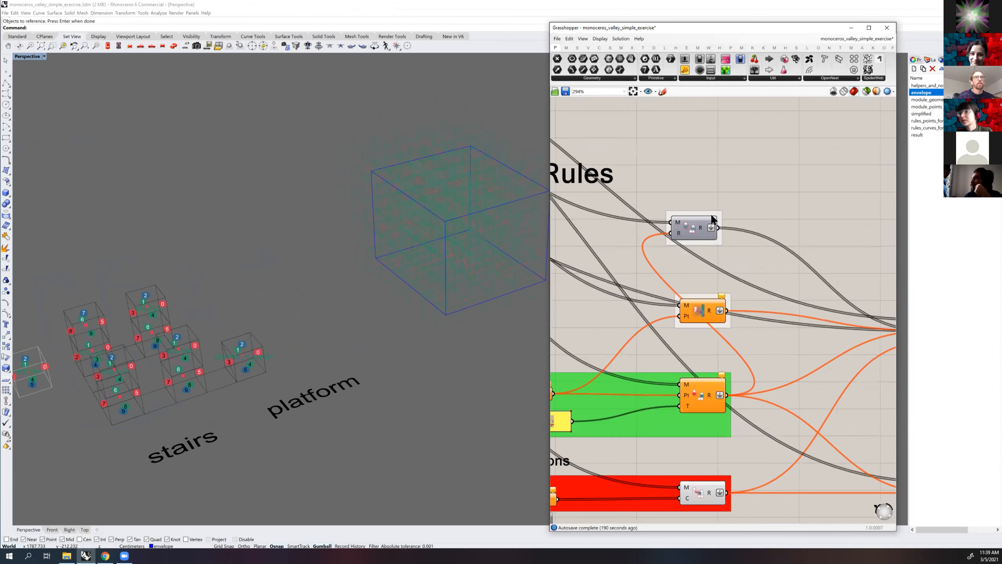
scroll(706, 242, "down", 3)
scroll(716, 233, "up", 6)
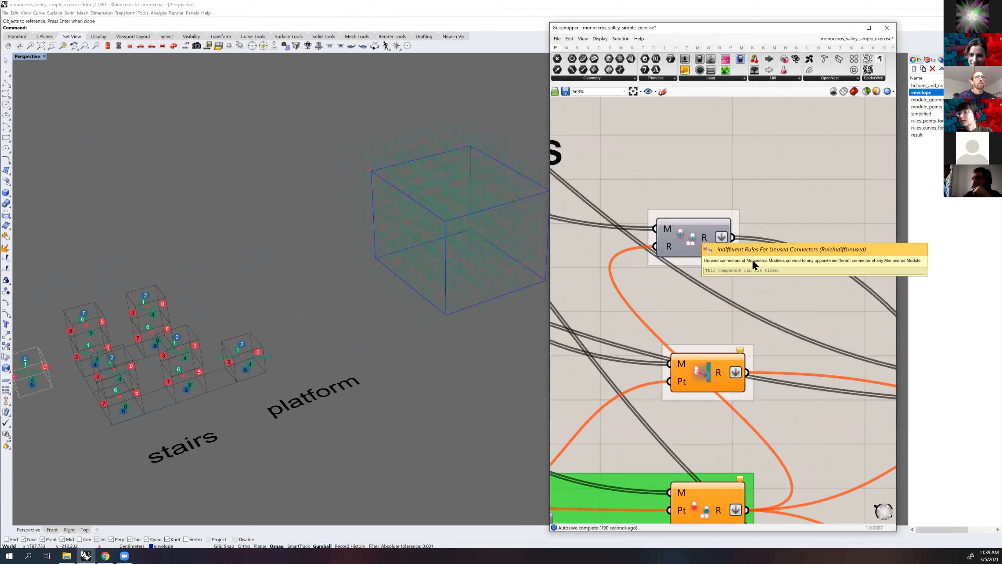
Examine the Rule At Boundary From Point component and the inputs for connector points and forbidden-connection curves
scroll(673, 287, "down", 4)
right_click_drag(673, 286, 725, 266)
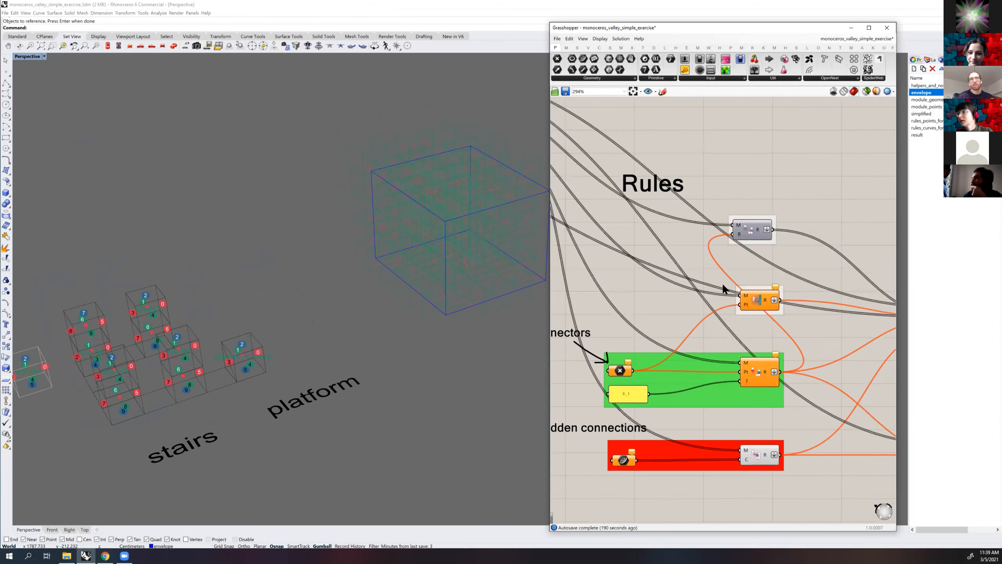
scroll(759, 296, "up", 4)
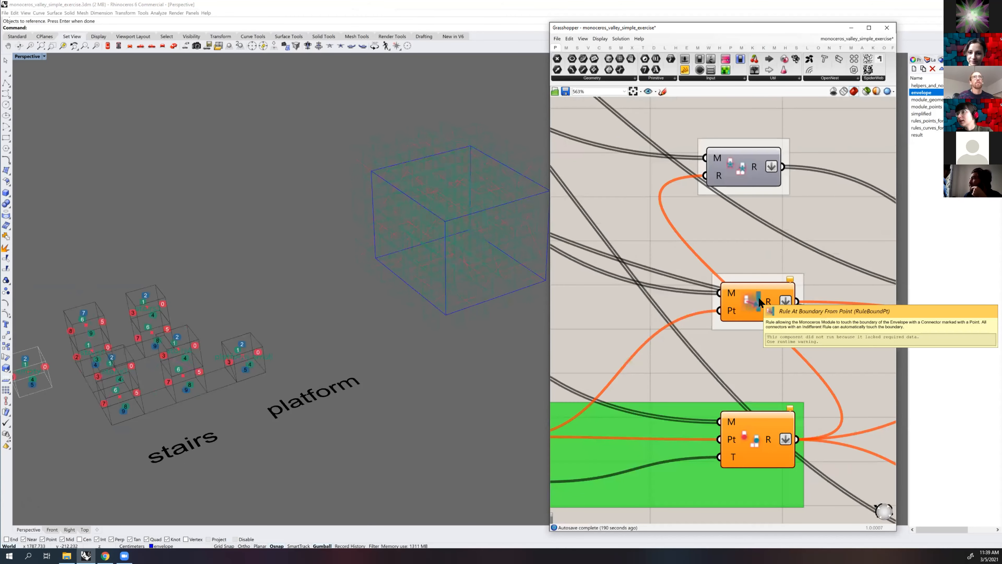
scroll(733, 331, "down", 4)
scroll(754, 281, "up", 3)
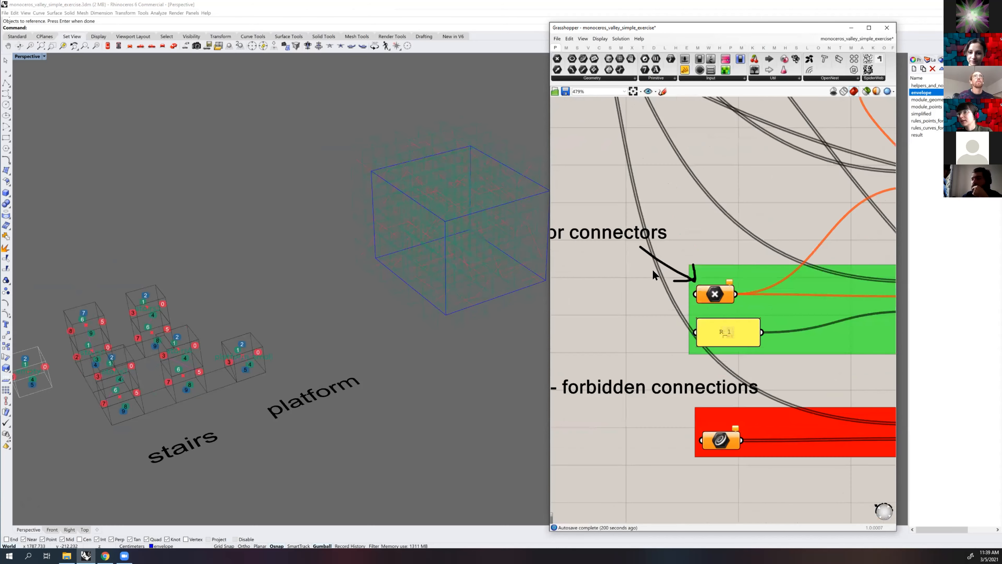
scroll(730, 273, "down", 4)
scroll(663, 272, "up", 3)
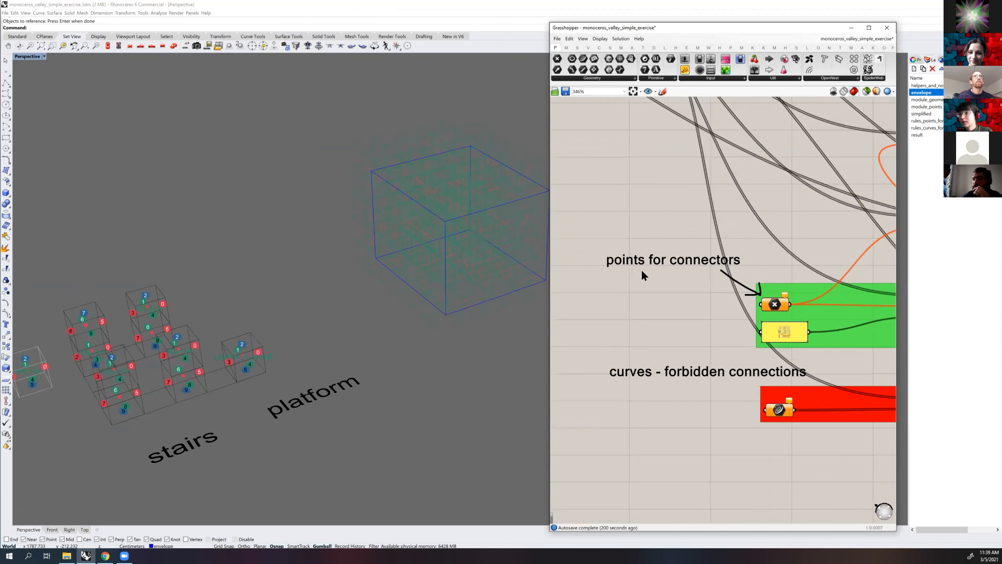
scroll(673, 266, "down", 2)
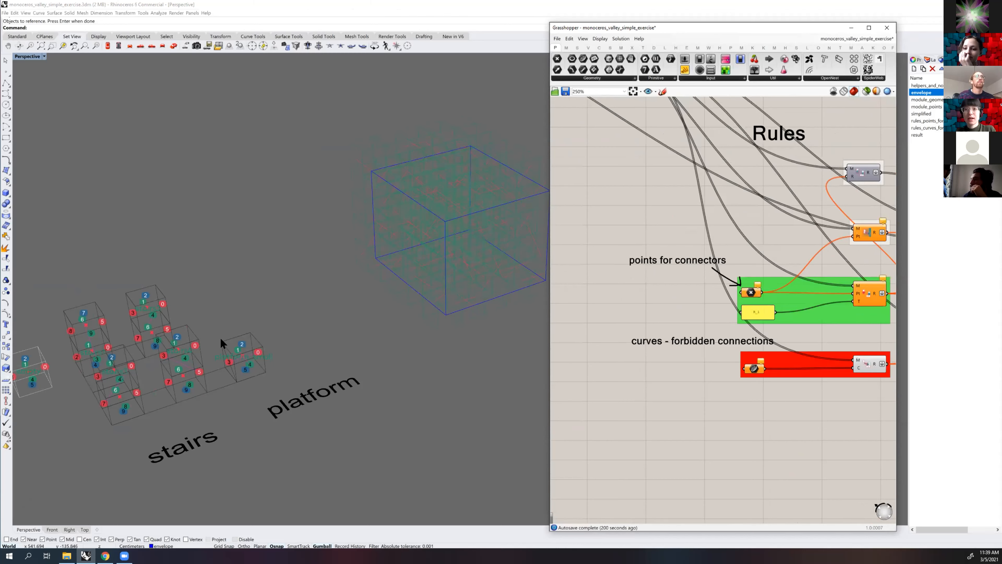
Examine the numbered connectors and inner lines of the stairs and platform modules in the Perspective view
right_click_drag(207, 346, 354, 317)
scroll(271, 313, "up", 4)
right_click_drag(270, 313, 249, 298)
left_click(220, 252)
key("Escape")
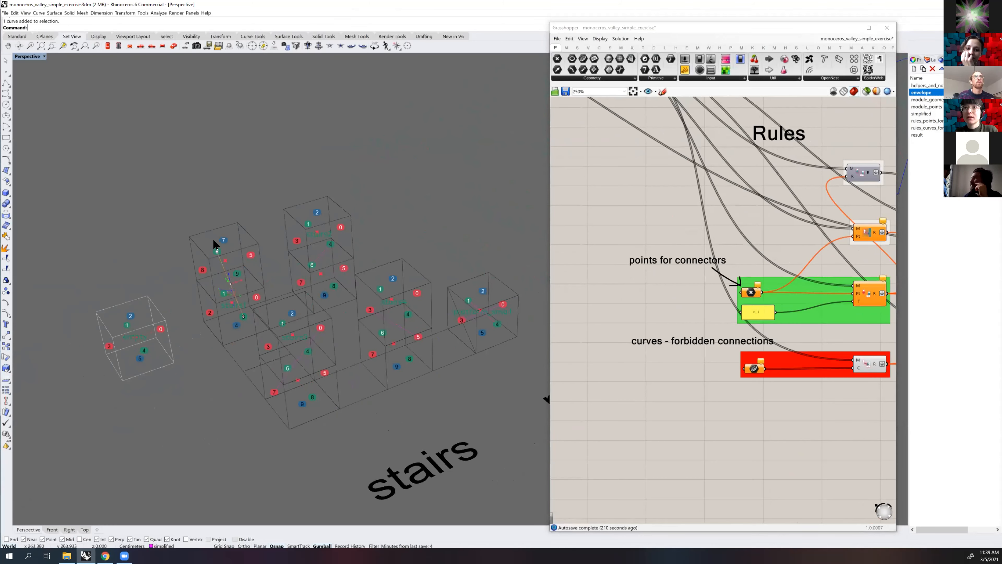
scroll(215, 246, "up", 4)
scroll(215, 249, "down", 6)
right_click_drag(242, 326, 392, 275)
scroll(403, 307, "up", 5)
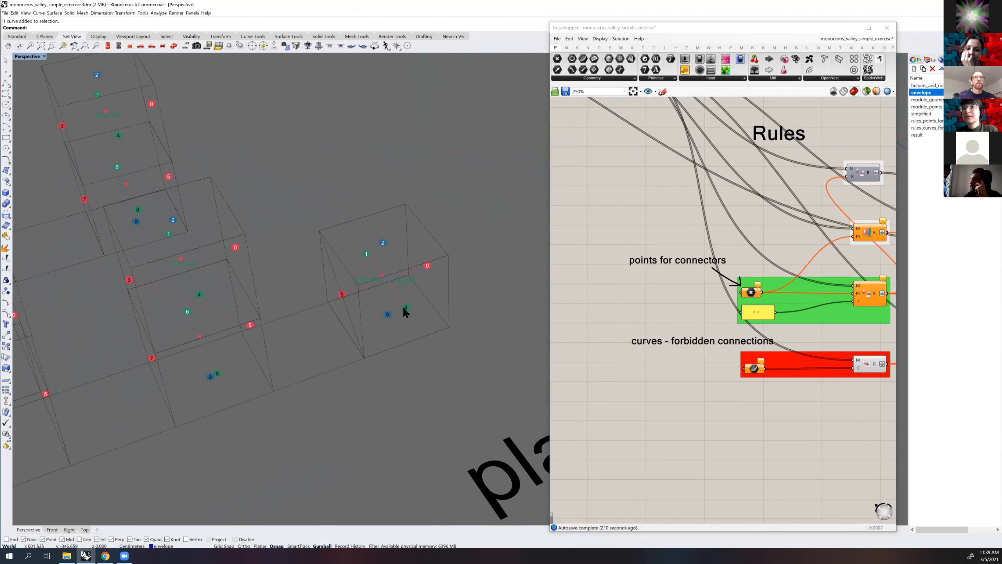
scroll(402, 302, "down", 3)
right_click_drag(186, 168, 249, 200)
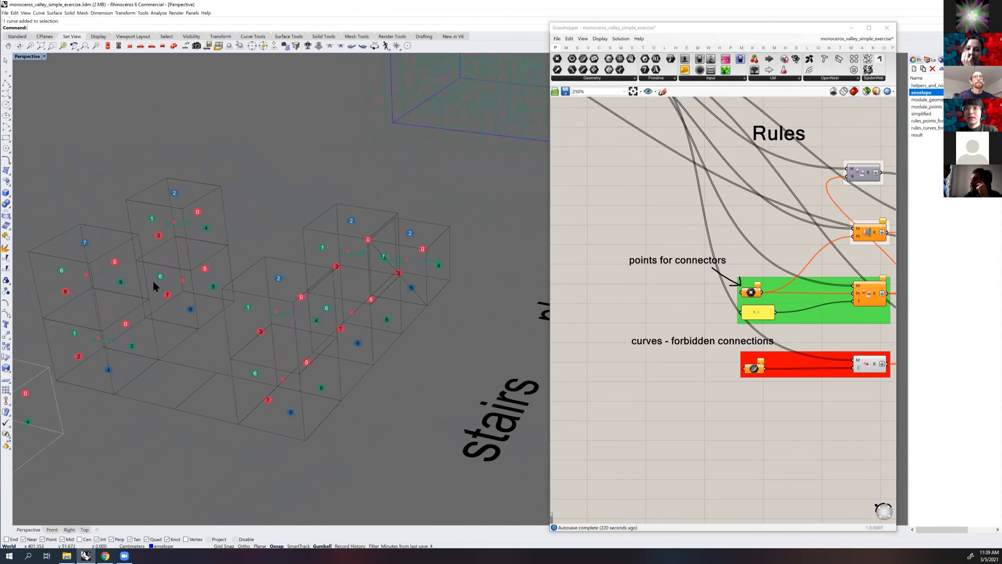
right_click_drag(158, 270, 432, 296)
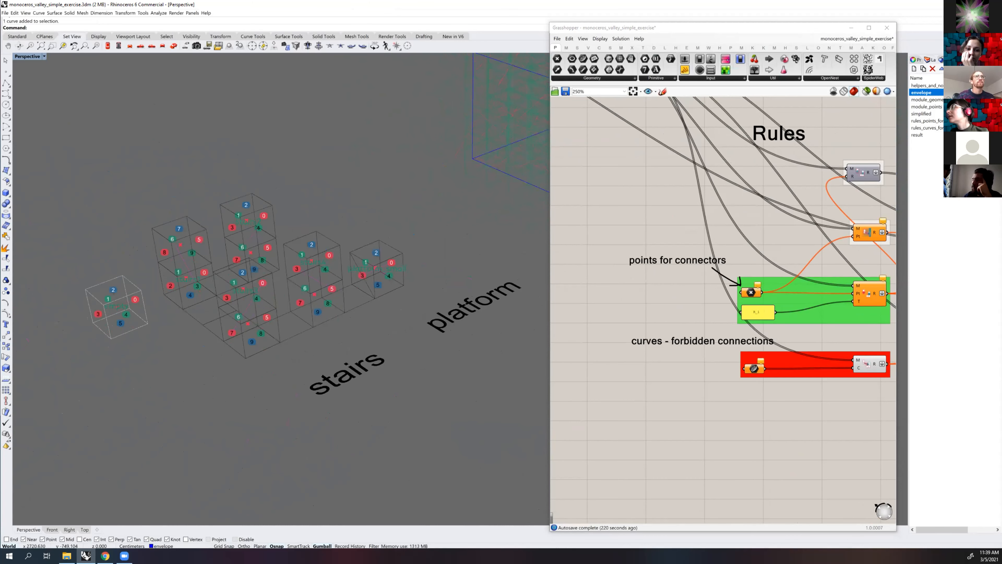
Show the rules_points_for_connectors layer and inspect its points on the module connectors
scroll(868, 290, "up", 3)
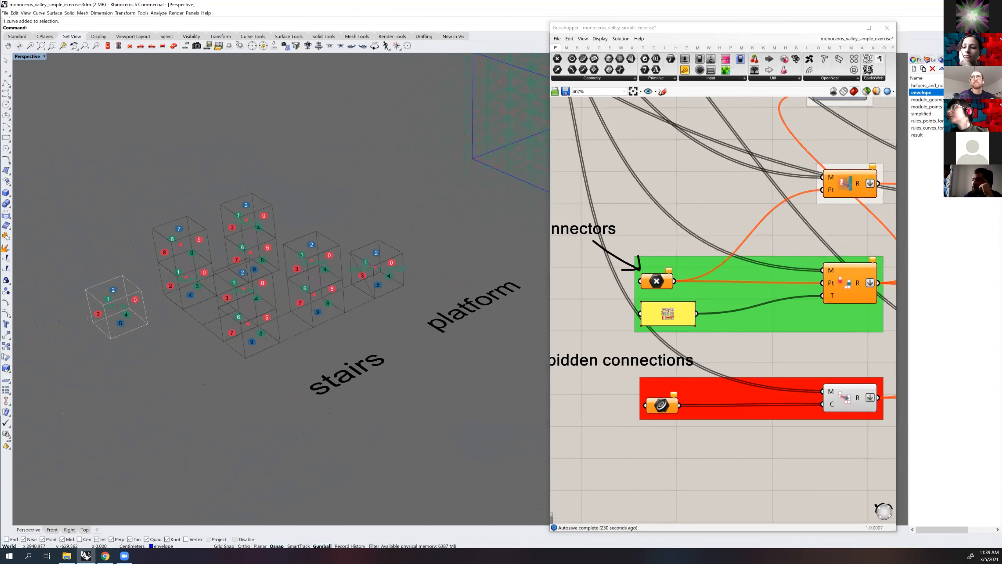
left_click(927, 121)
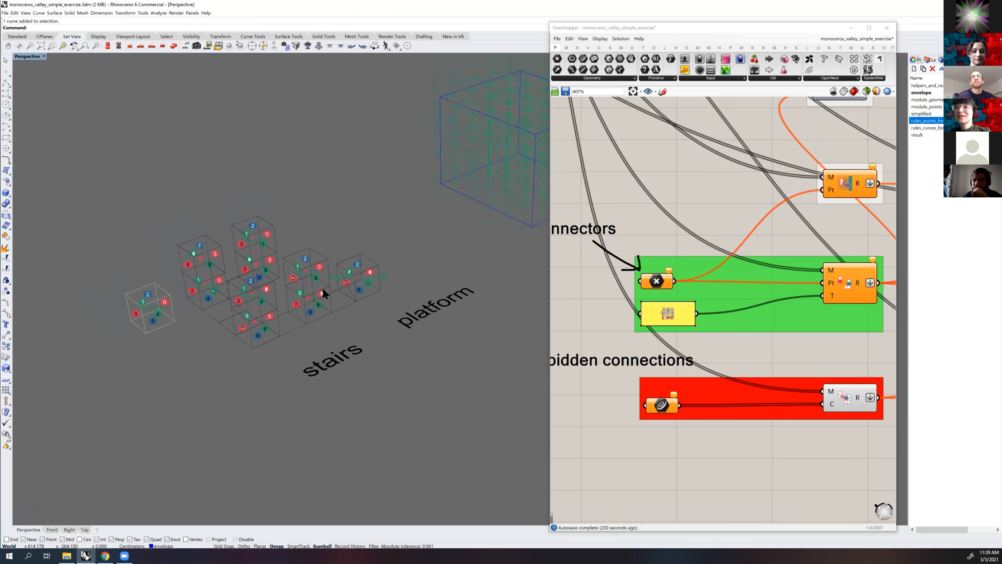
scroll(352, 269, "up", 4)
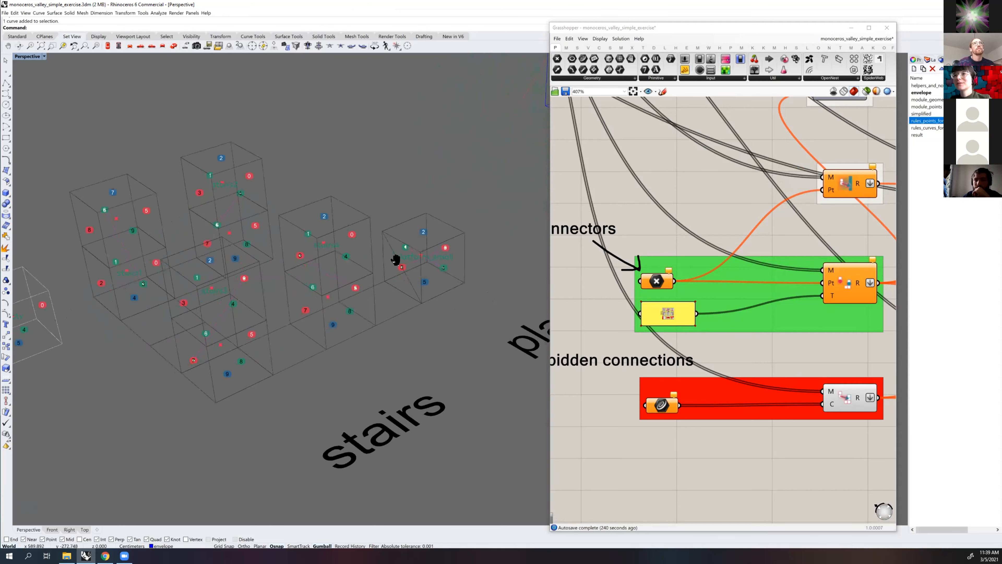
scroll(434, 253, "up", 2)
key("Escape")
scroll(420, 232, "down", 7)
scroll(670, 237, "down", 3)
right_click_drag(718, 238, 797, 226)
scroll(796, 226, "up", 3)
Select all objects on the rules_points_for_connectors layer and reference them in the points parameter of the green rule group
right_click(923, 121)
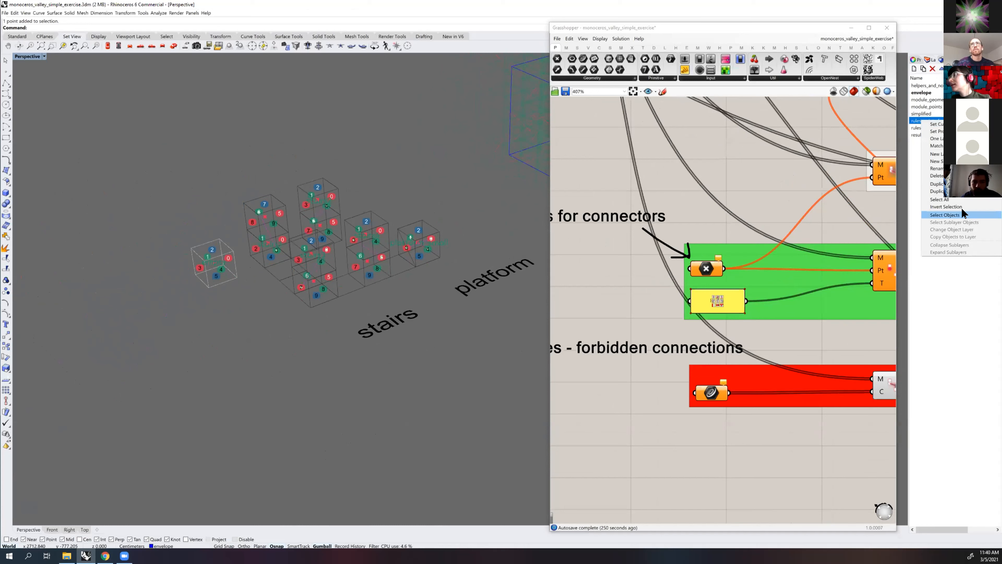
left_click(950, 214)
scroll(313, 255, "up", 2)
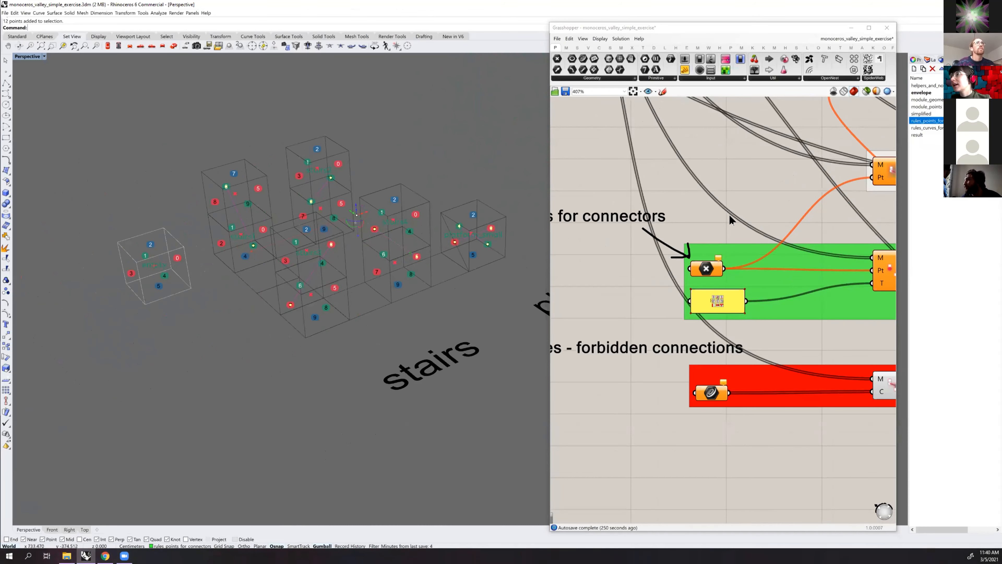
scroll(729, 216, "down", 2)
left_click(717, 255)
right_click_drag(719, 257, 690, 245)
scroll(696, 245, "up", 1)
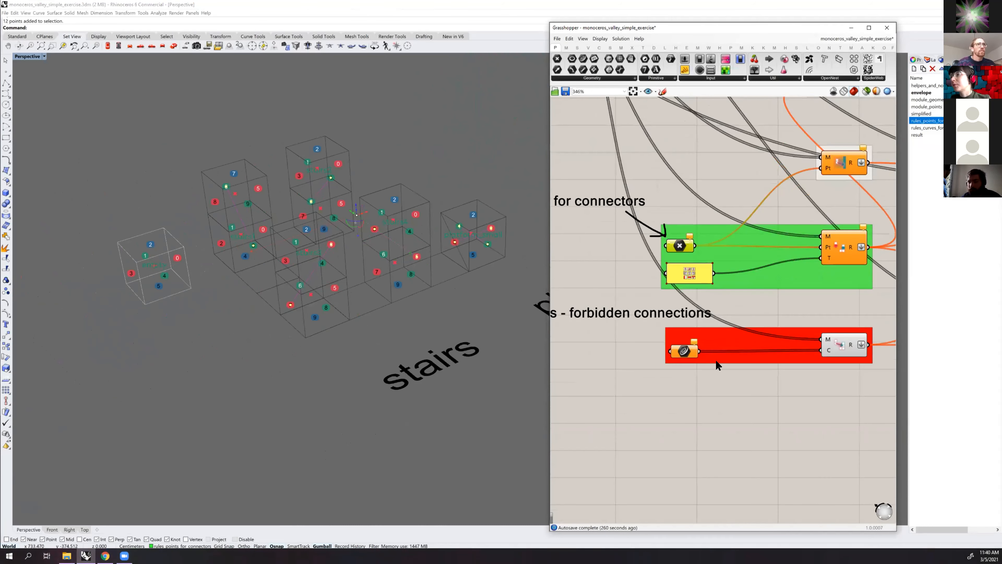
right_click(682, 245)
left_click(724, 421)
Select the Preview Rules component and read its description to see how the module rules are displayed
scroll(749, 316, "down", 3)
right_click_drag(844, 308, 730, 277)
scroll(809, 272, "up", 4)
left_click(808, 273)
right_click_drag(442, 304, 461, 284)
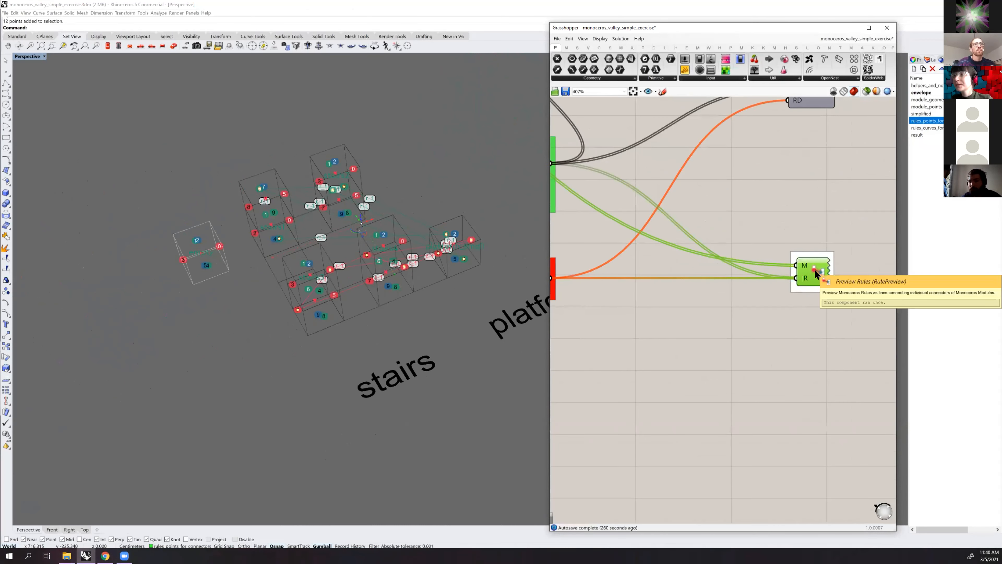
scroll(817, 244, "down", 2)
right_click_drag(819, 240, 781, 233)
scroll(780, 261, "up", 2)
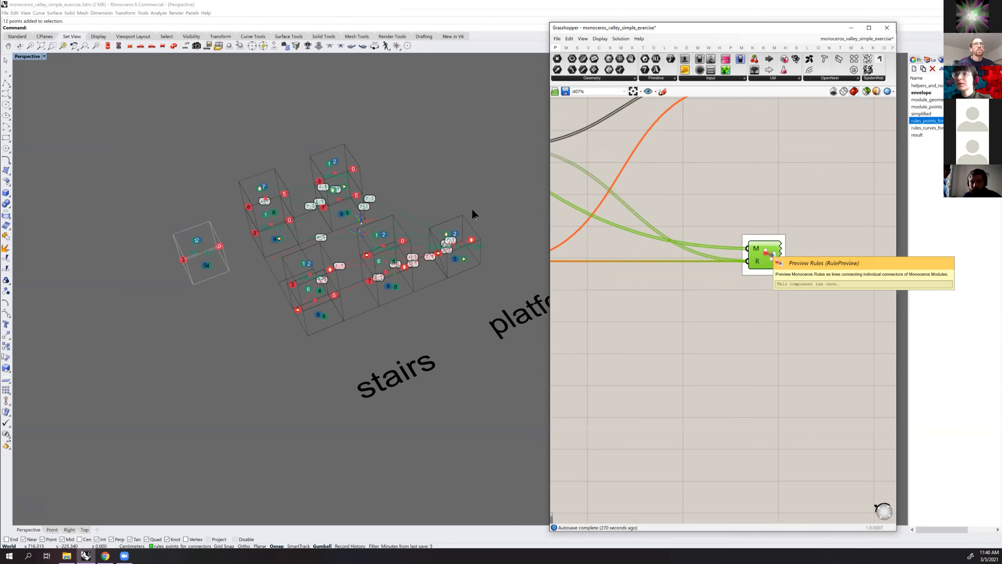
Inspect the previewed rule lines and labels between the module connectors alongside the points and curves inputs
right_click_drag(469, 213, 447, 198)
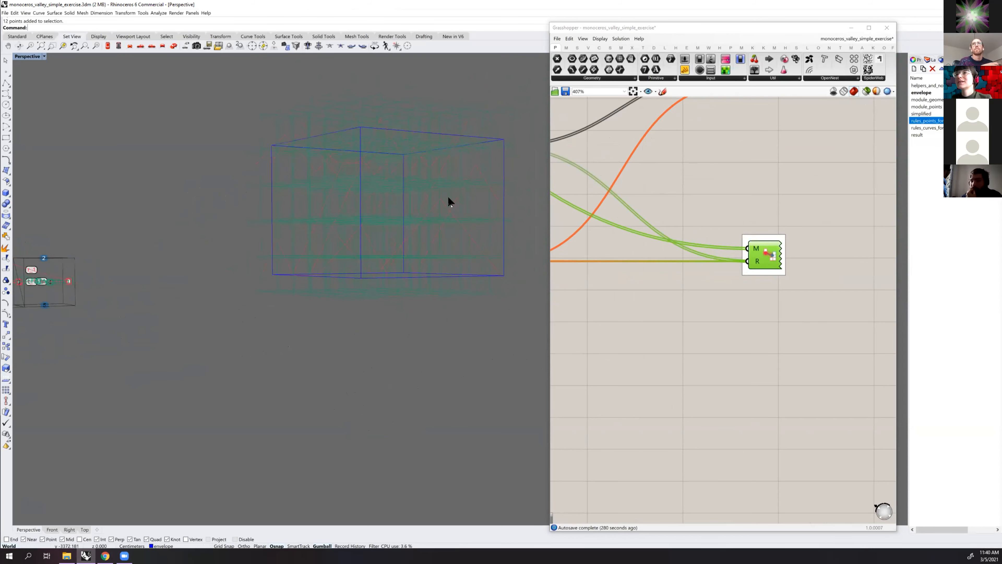
right_click_drag(280, 237, 419, 268)
scroll(670, 229, "down", 3)
right_click_drag(584, 227, 785, 227)
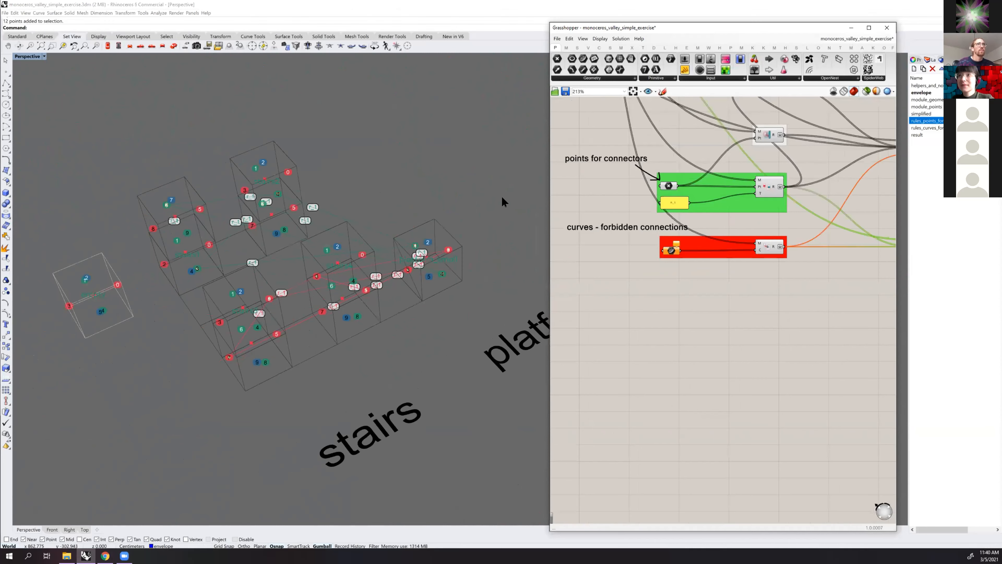
scroll(478, 217, "up", 1)
scroll(443, 209, "up", 1)
right_click_drag(444, 209, 461, 198, "shift")
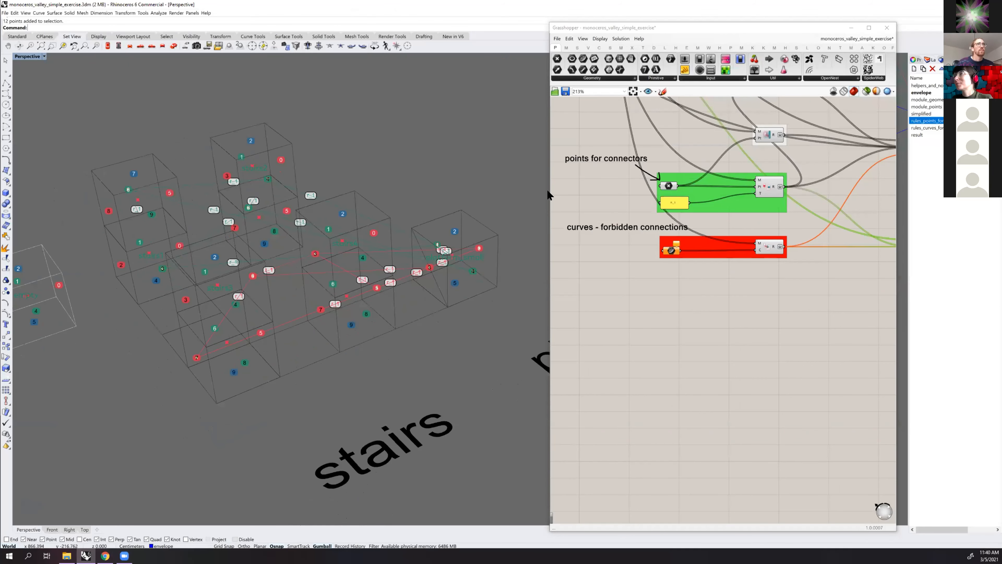
Examine the green points for connectors group and the red forbidden connections group in the Rules section
scroll(705, 183, "down", 1)
scroll(676, 195, "up", 2)
right_click_drag(709, 171, 709, 200)
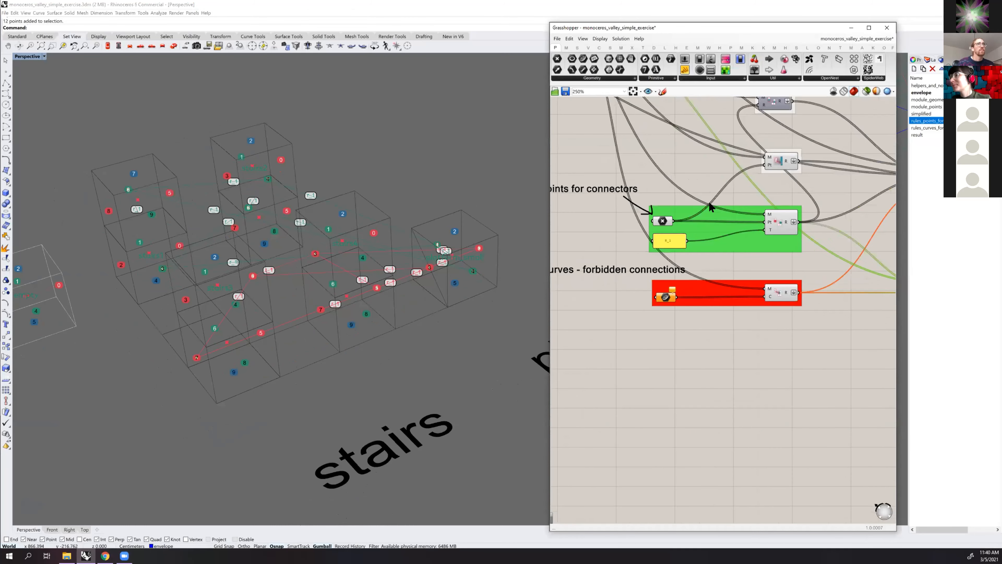
scroll(595, 215, "down", 1)
right_click_drag(595, 215, 637, 210)
scroll(637, 210, "up", 1)
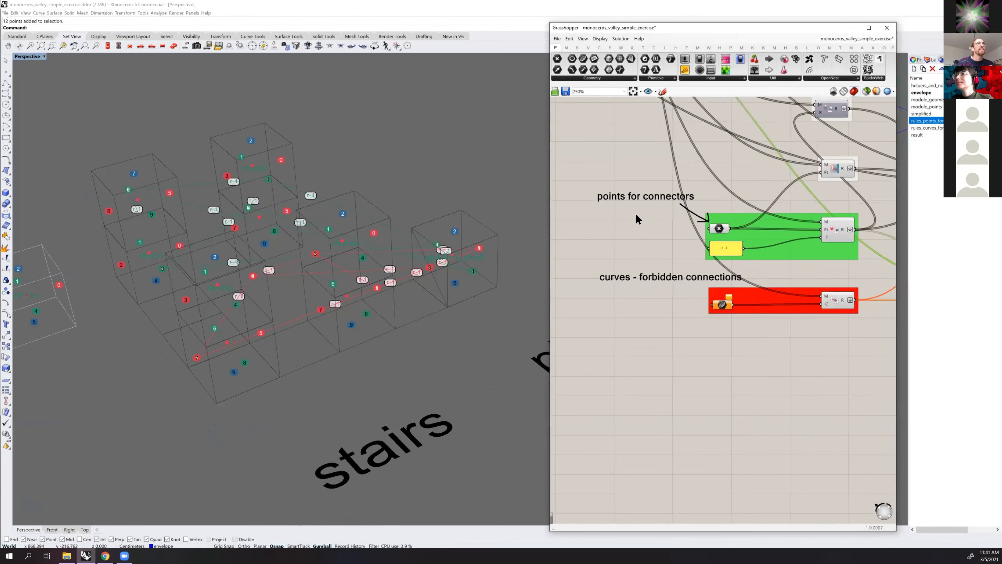
scroll(477, 253, "up", 3)
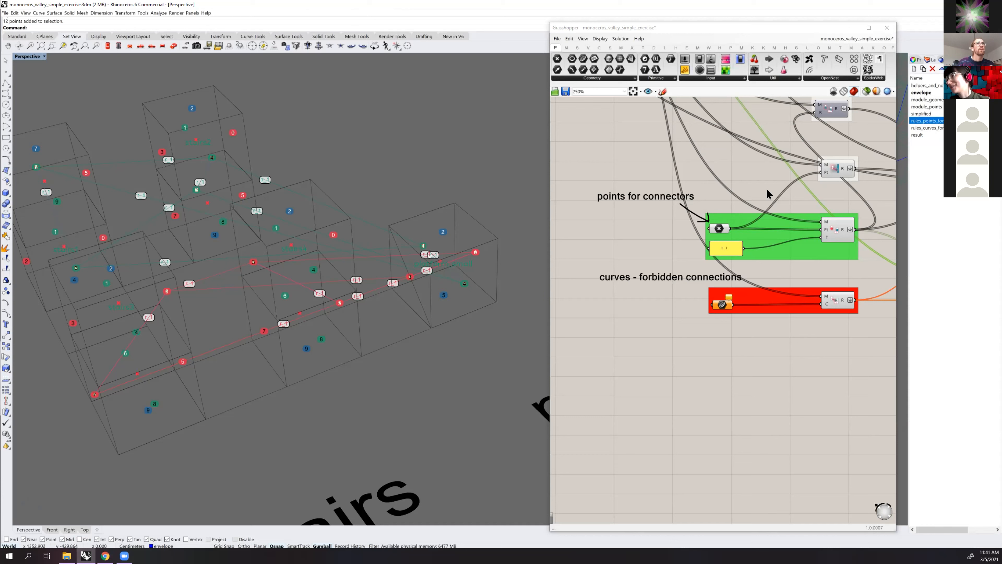
Select all objects on the rules_points_for_connectors layer and reference them as multiple points in the green group's point parameter
right_click(929, 124)
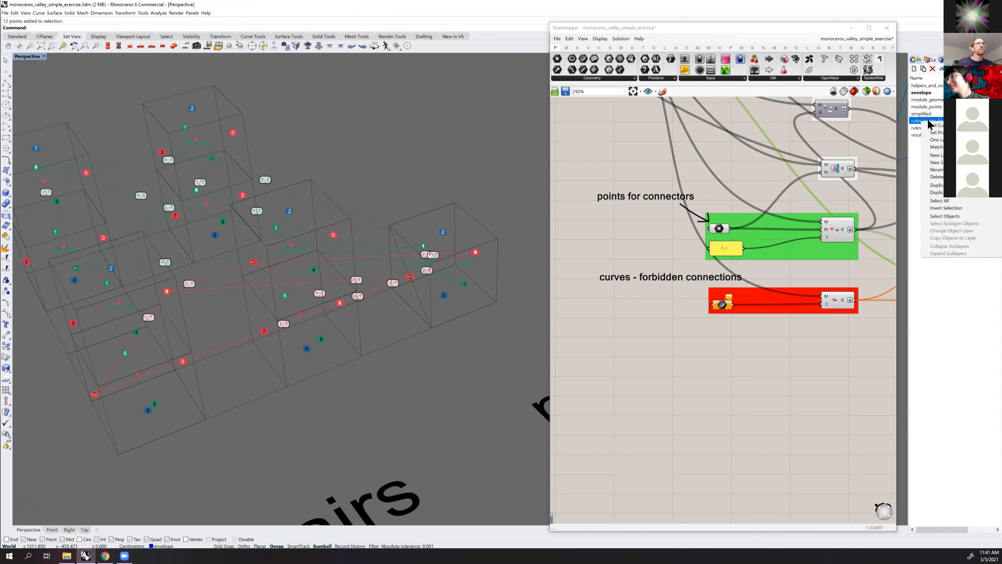
left_click(946, 216)
right_click_drag(392, 264, 417, 245)
scroll(419, 247, "down", 6)
scroll(381, 227, "up", 4)
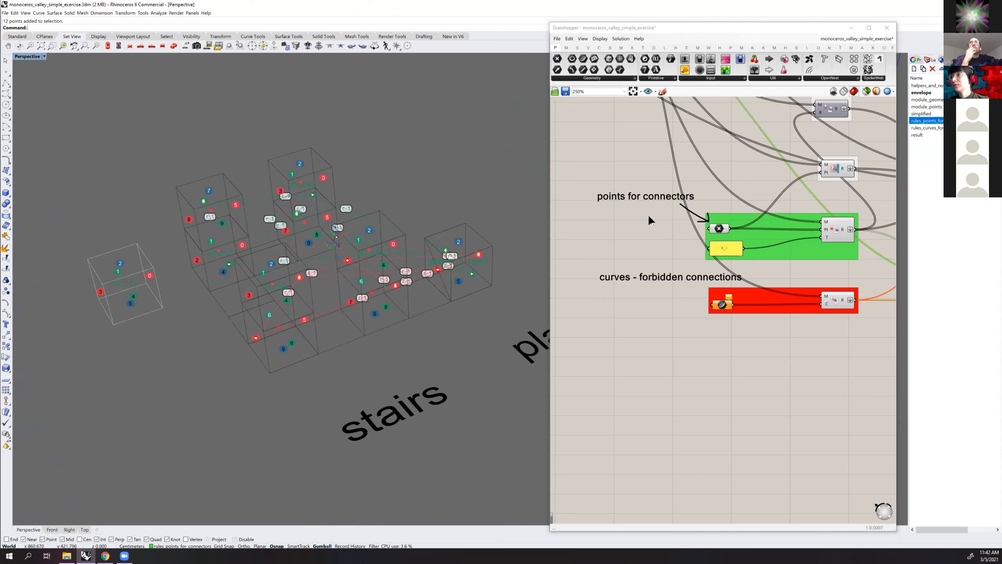
scroll(725, 226, "up", 3)
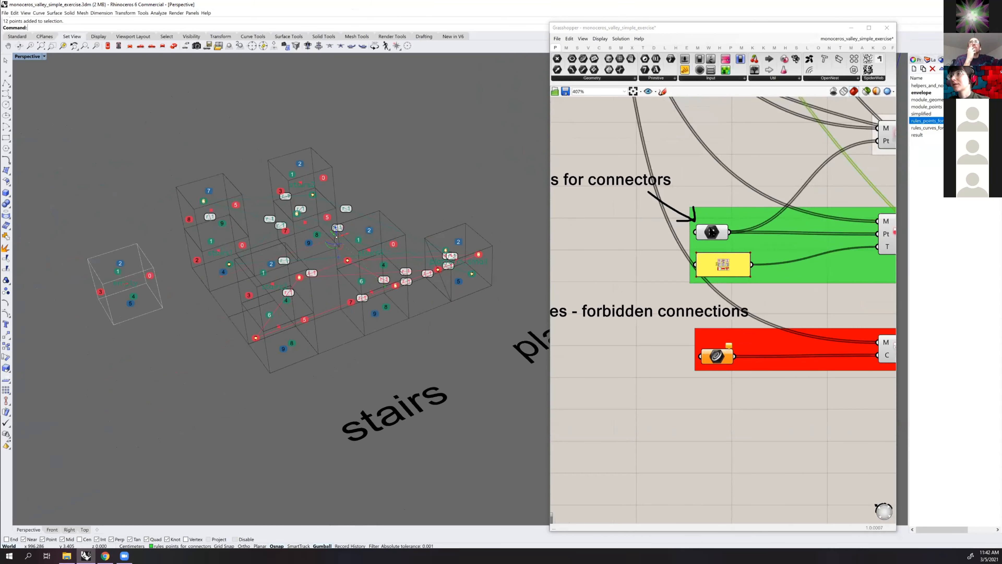
right_click(710, 233)
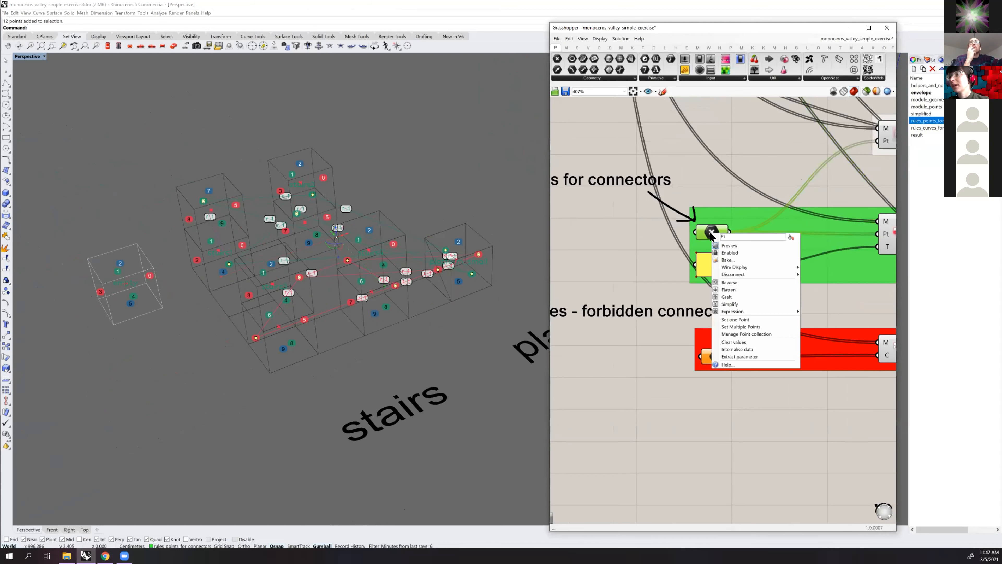
left_click(740, 326)
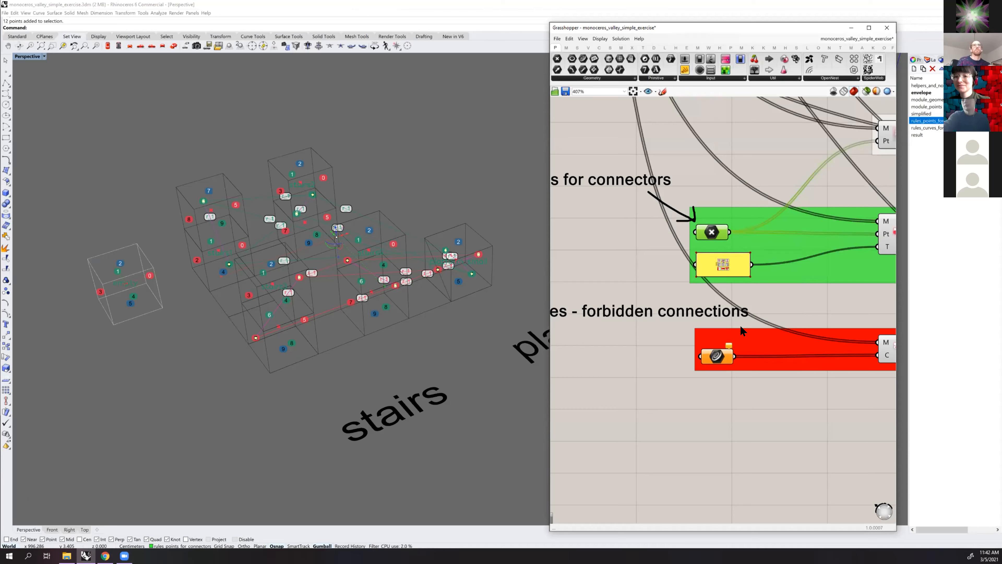
Examine the slots filling the envelope box and compare their location with the stairs and platform modules
scroll(708, 315, "down", 2)
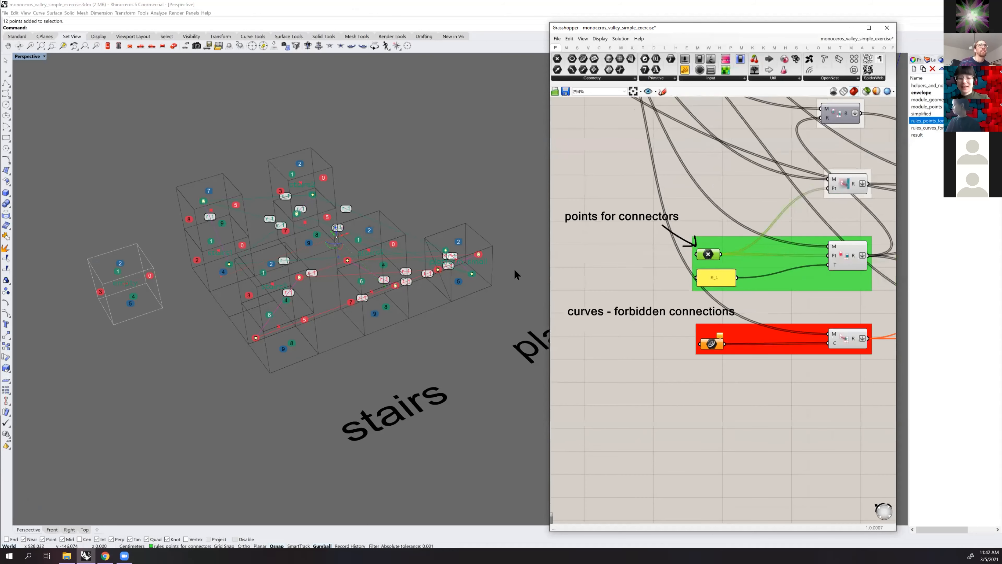
scroll(391, 240, "down", 1)
scroll(390, 235, "down", 6)
right_click_drag(403, 218, 345, 225)
scroll(391, 202, "up", 5)
right_click_drag(391, 202, 522, 257)
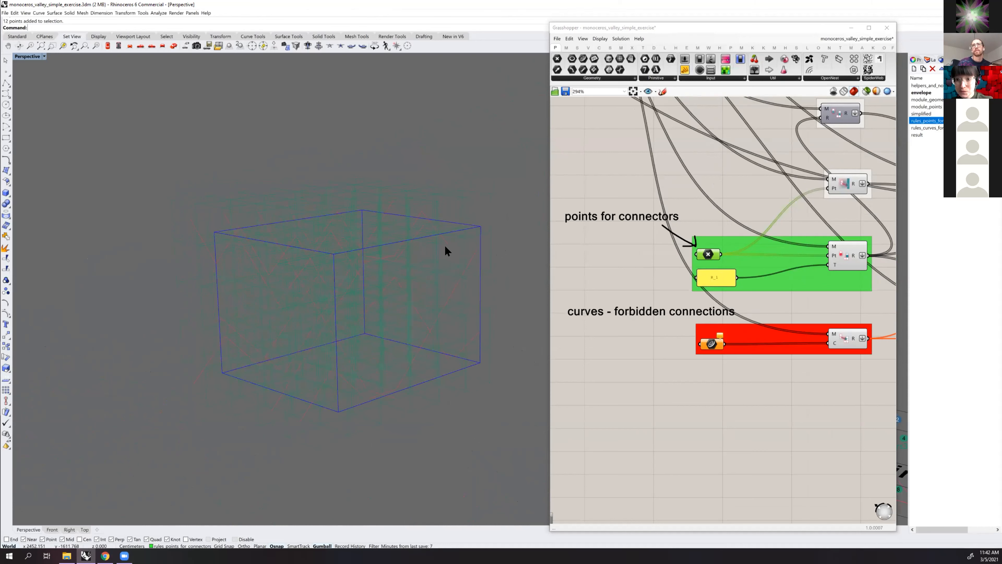
scroll(441, 232, "down", 5)
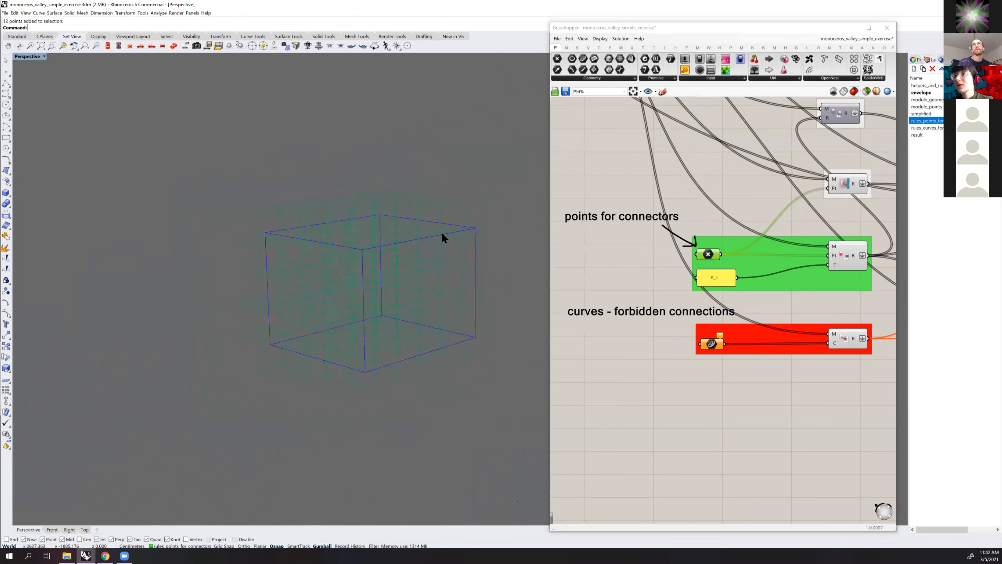
right_click_drag(452, 225, 390, 227)
scroll(637, 231, "down", 5)
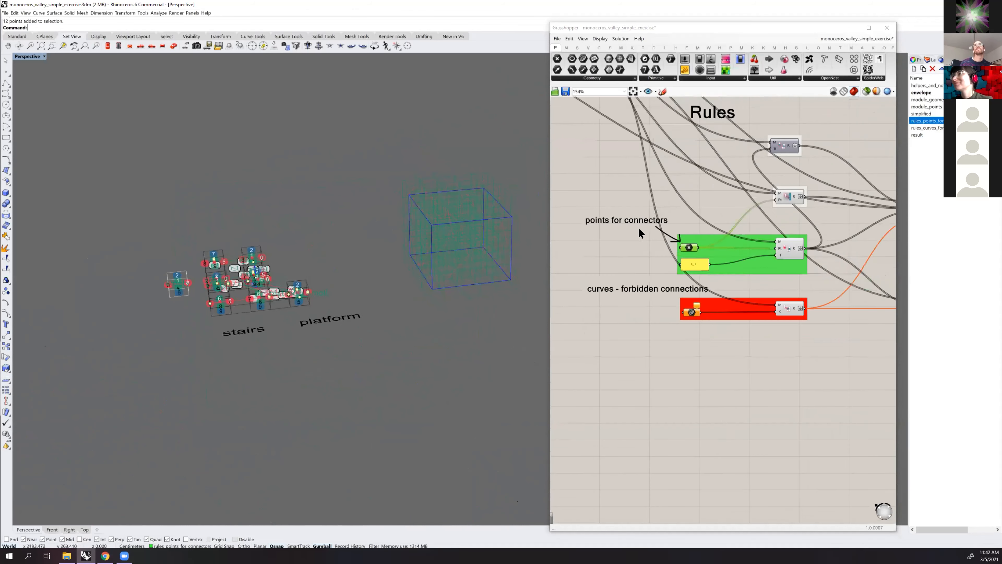
Trace how the rule components connect to the rule collector and onward to the solver group
scroll(690, 257, "up", 4)
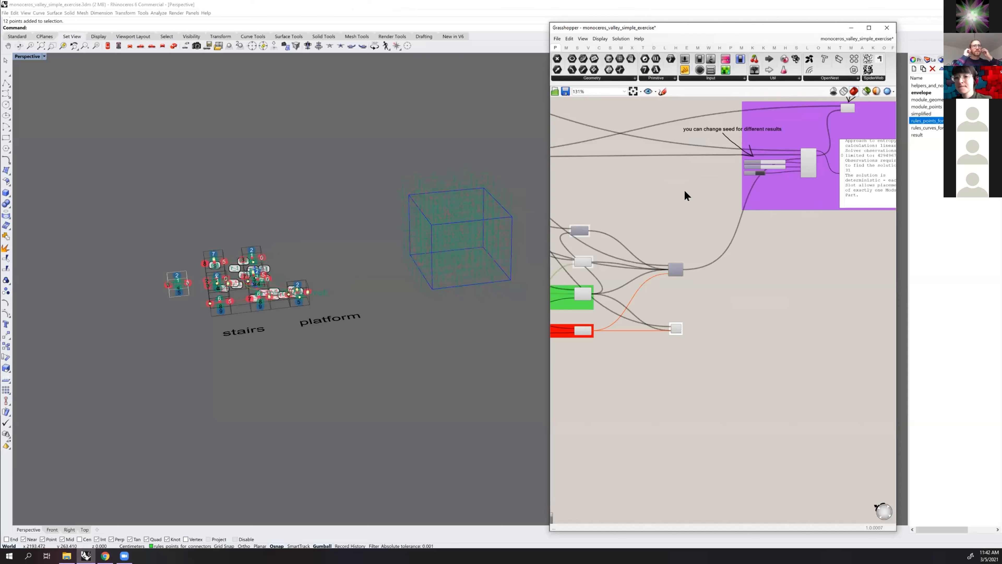
right_click_drag(666, 230, 759, 209)
scroll(696, 253, "up", 2)
scroll(627, 264, "up", 1)
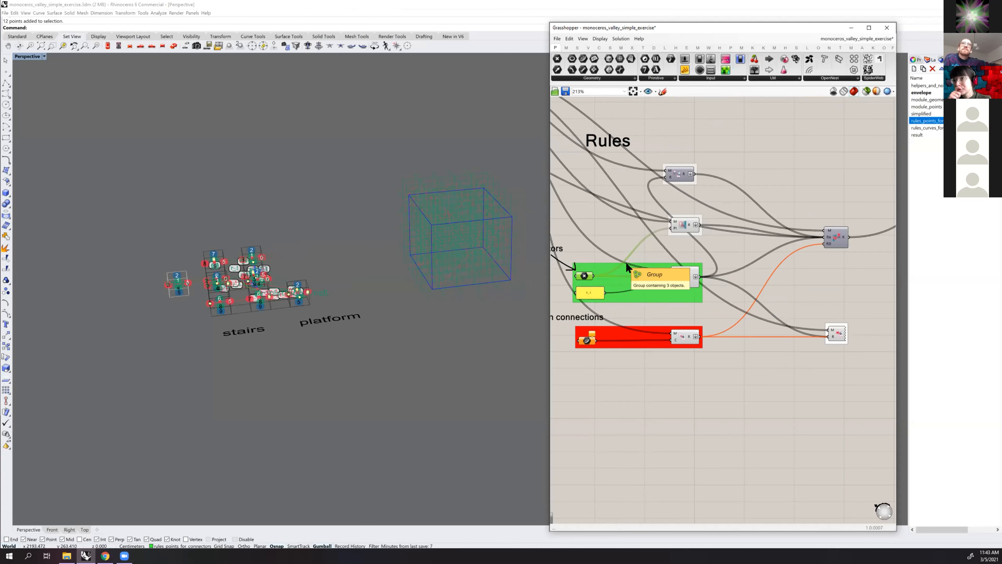
Select the envelope box, stretch it slightly with the gumball scale handle and deselect it
right_click_drag(396, 256, 412, 207)
scroll(412, 207, "down", 5)
right_click_drag(531, 233, 457, 238, "shift")
scroll(228, 270, "up", 2)
right_click_drag(256, 253, 378, 241)
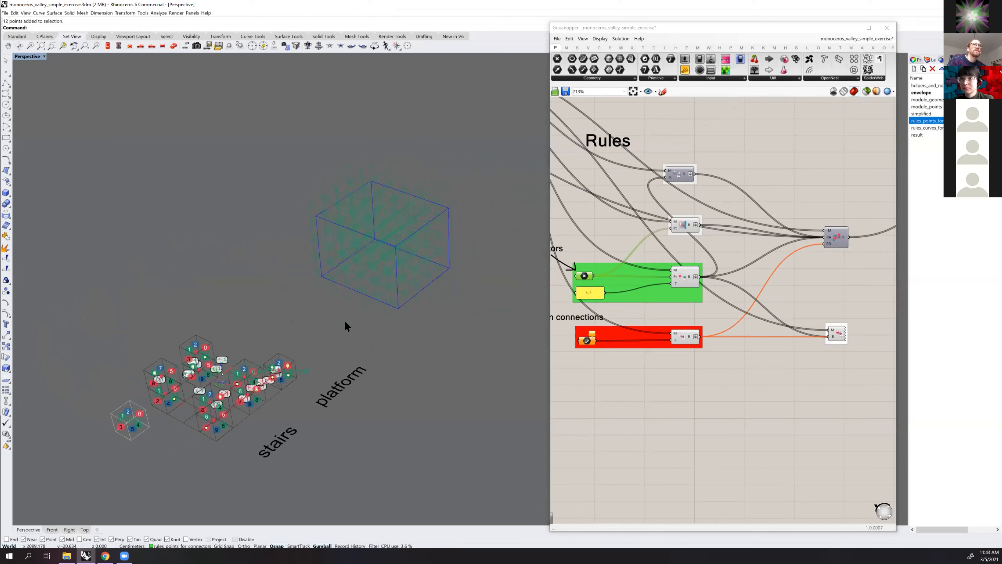
left_click(445, 208)
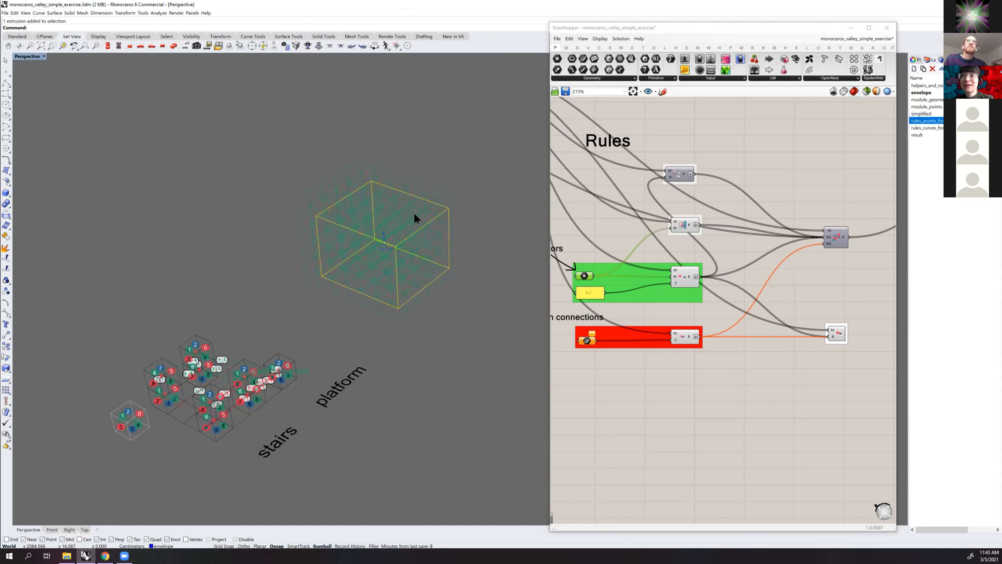
left_click_drag(391, 234, 389, 270)
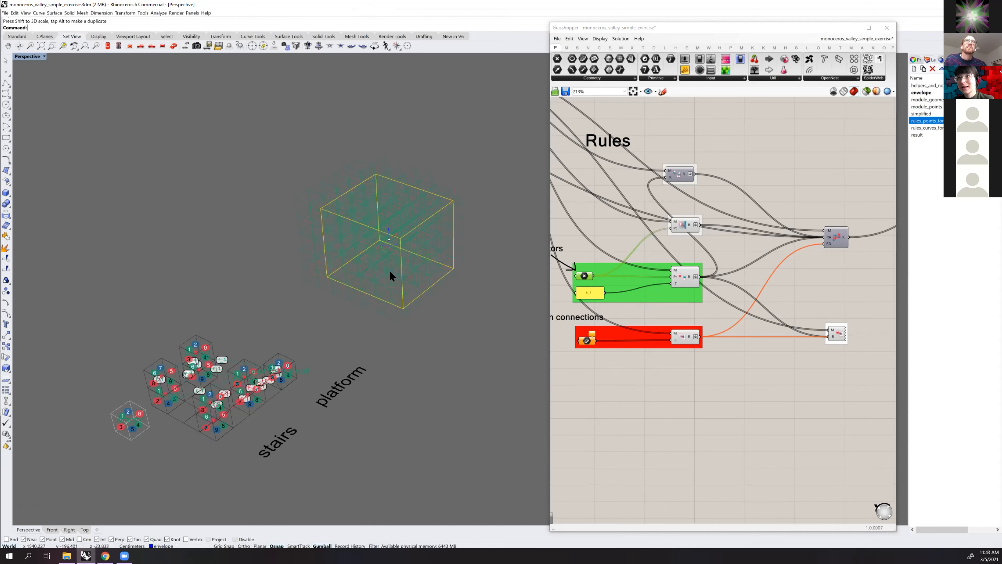
right_click_drag(481, 256, 470, 251)
left_click(470, 251)
Inspect the resized envelope box and its slots from several angles
scroll(275, 287, "up", 2)
right_click_drag(275, 288, 313, 251, "shift")
scroll(264, 301, "down", 4)
right_click_drag(410, 221, 401, 240)
scroll(402, 244, "up", 4)
left_click(409, 251)
right_click_drag(417, 288, 415, 253)
mouse_move(407, 222)
left_mouse_down("shift")
mouse_move(404, 177)
mouse_move(422, 262)
mouse_move(403, 228)
left_mouse_up("shift")
scroll(404, 187, "up", 4)
right_click_drag(436, 218, 441, 233)
left_click_drag(413, 228, 508, 219, "shift")
left_click(479, 213)
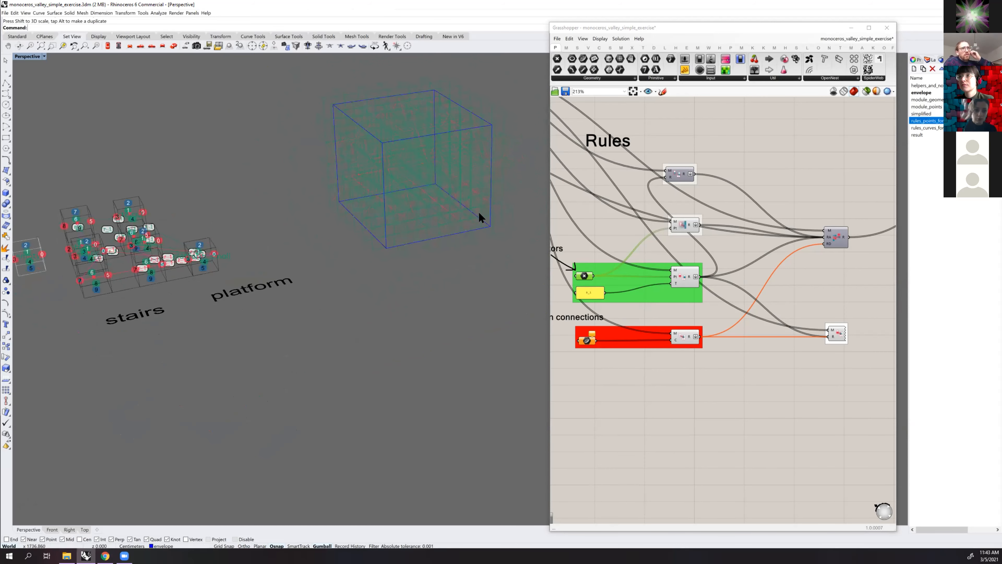
Review the Rules components and their inputs alongside the stairs and platform modules in the viewport
scroll(479, 213, "down", 2)
scroll(648, 234, "down", 5)
scroll(716, 269, "up", 6)
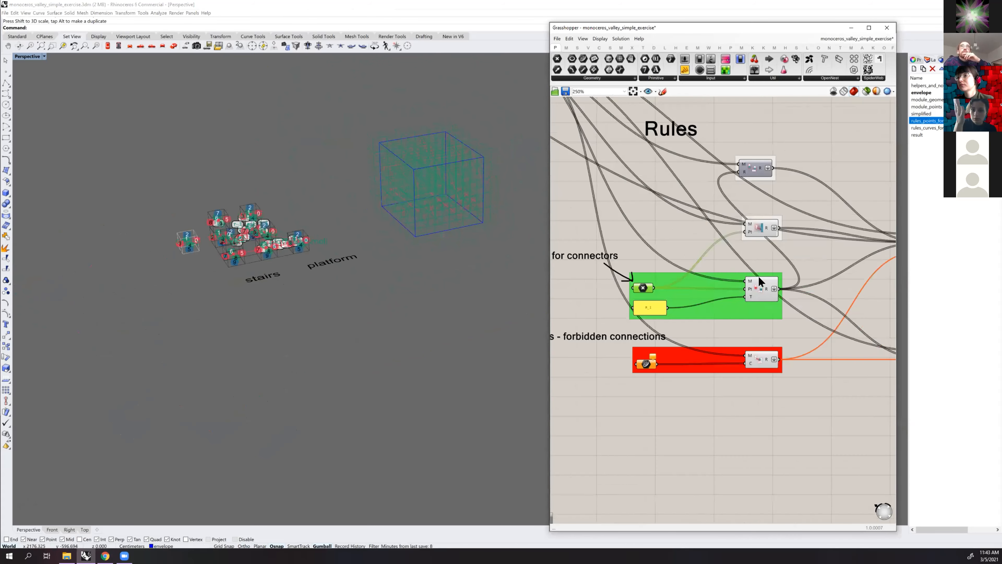
right_click_drag(712, 260, 688, 250)
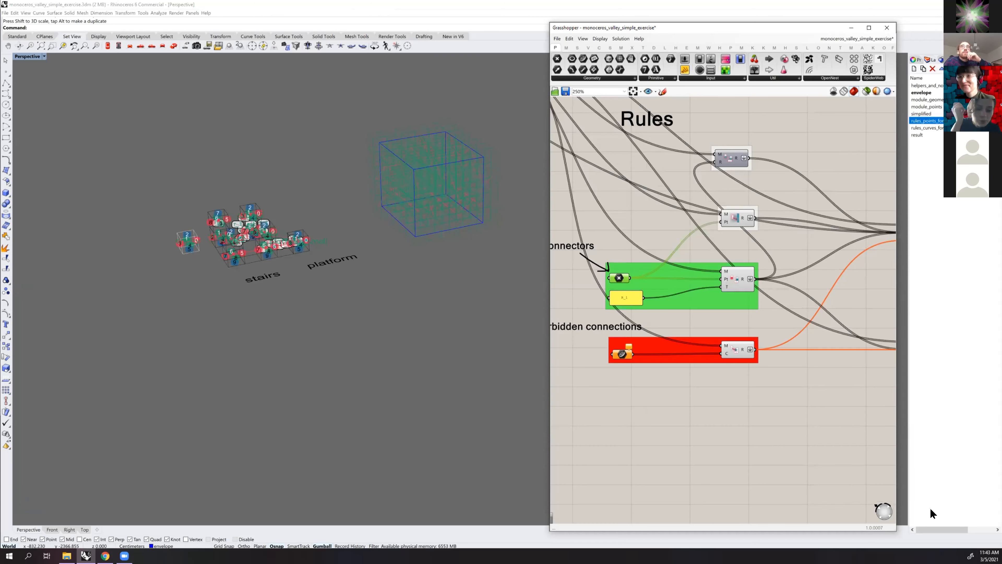
scroll(620, 292, "down", 2)
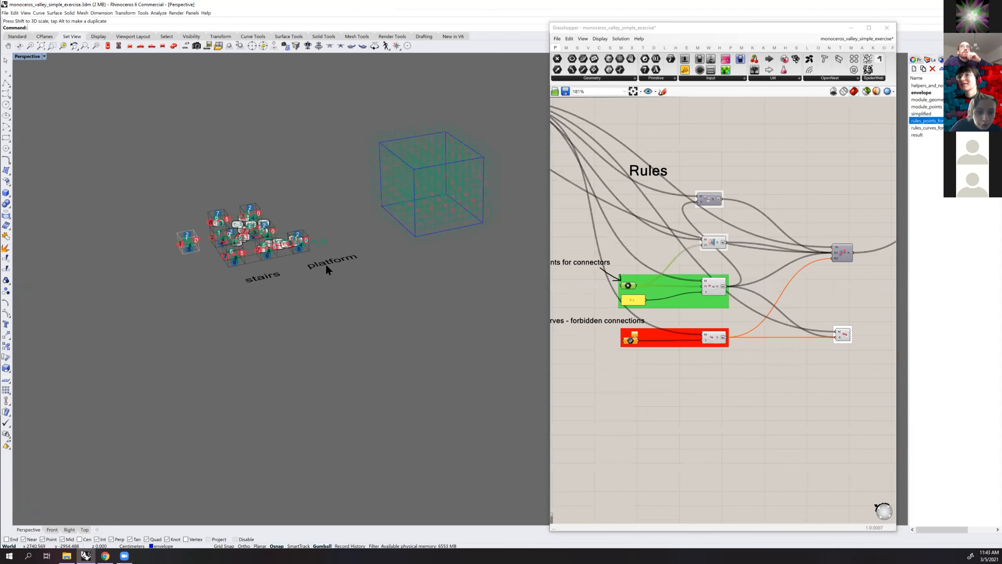
scroll(313, 231, "up", 4)
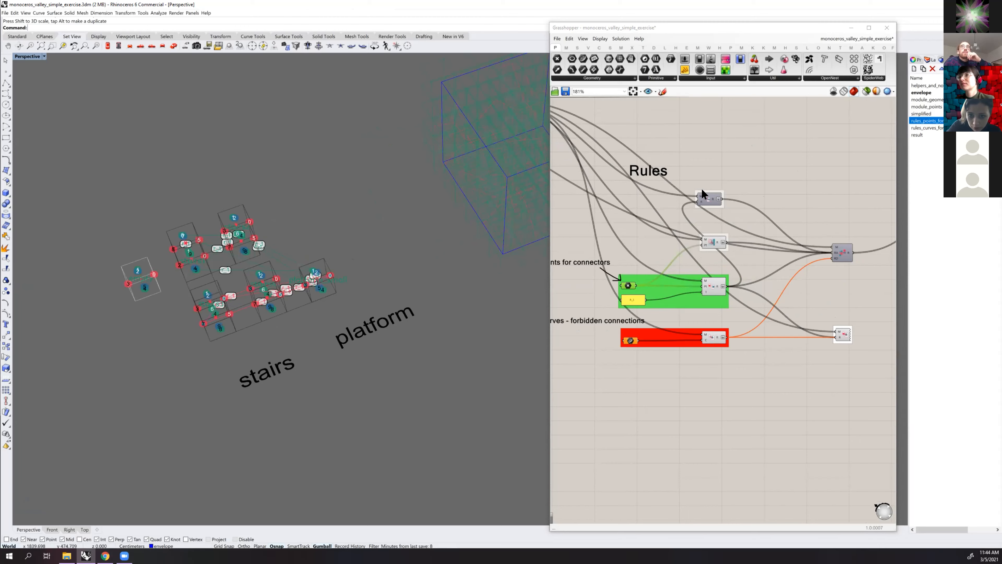
scroll(701, 188, "down", 2)
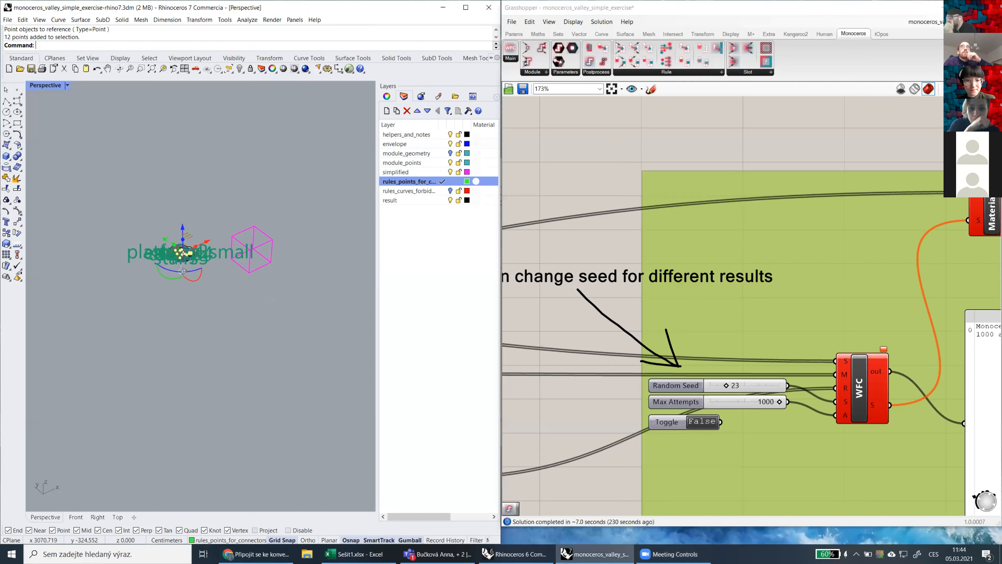
Inspect the magenta envelope box in the other Rhino 7 file and read the error on the WFC solver
right_click_drag(206, 251, 141, 347)
scroll(218, 311, "up", 5)
scroll(226, 311, "down", 5)
right_click_drag(267, 224, 236, 225, "shift")
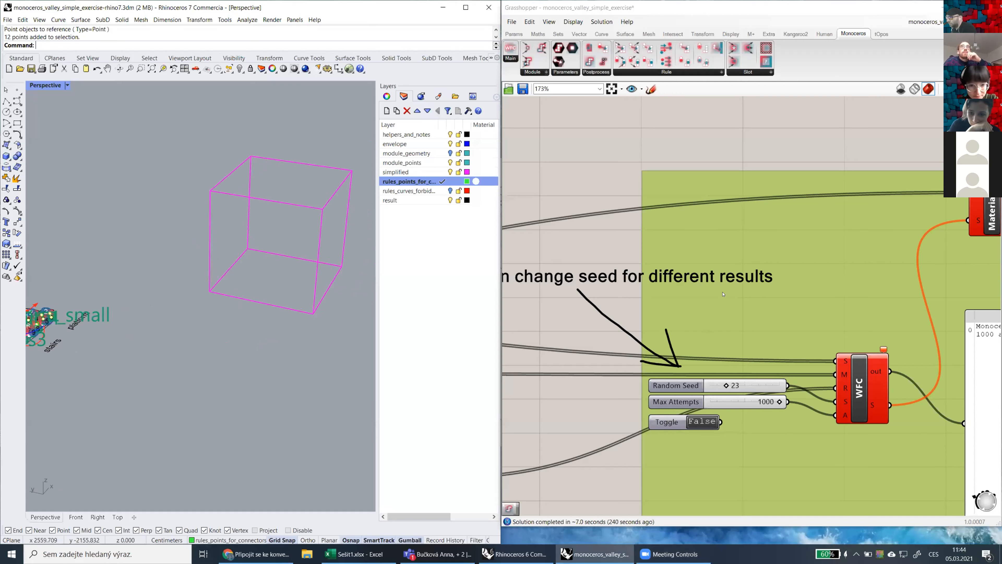
scroll(730, 301, "down", 4)
right_click_drag(805, 284, 799, 280)
scroll(799, 279, "up", 5)
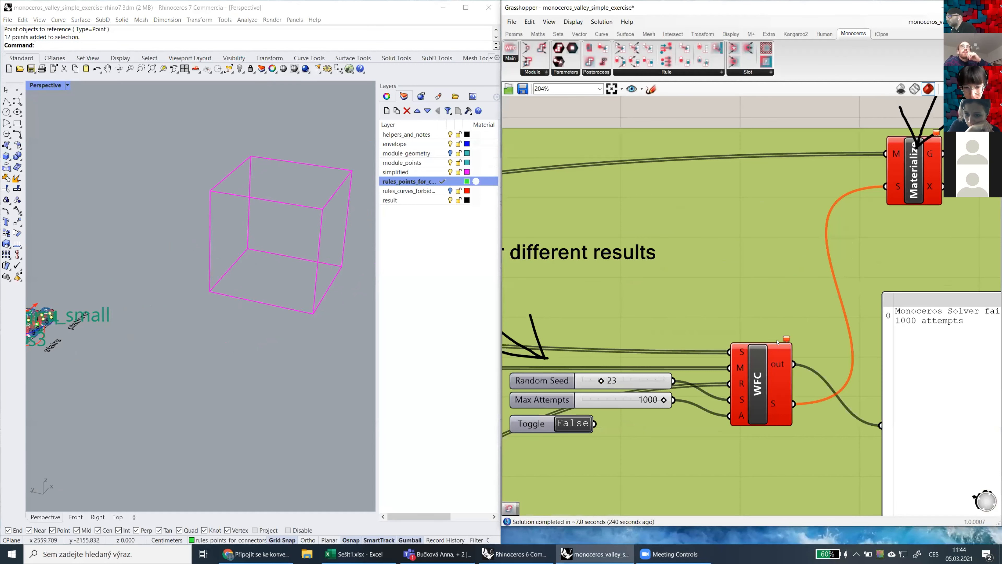
mouse_move(789, 337)
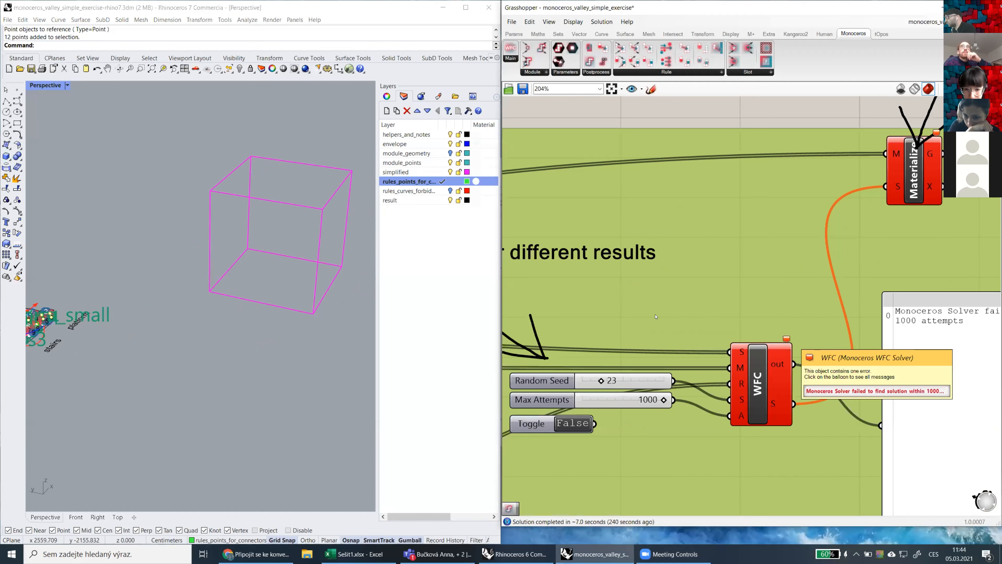
Clear the referenced values from the point parameter in the green points for connectors group
scroll(741, 320, "down", 7)
scroll(666, 360, "up", 4)
scroll(666, 360, "down", 4)
scroll(627, 375, "up", 6)
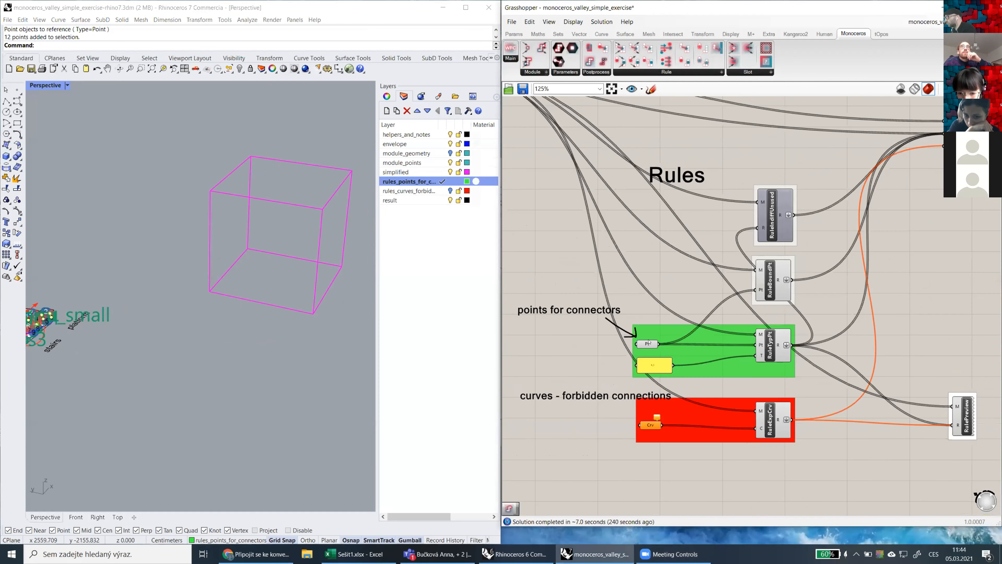
right_click(647, 342)
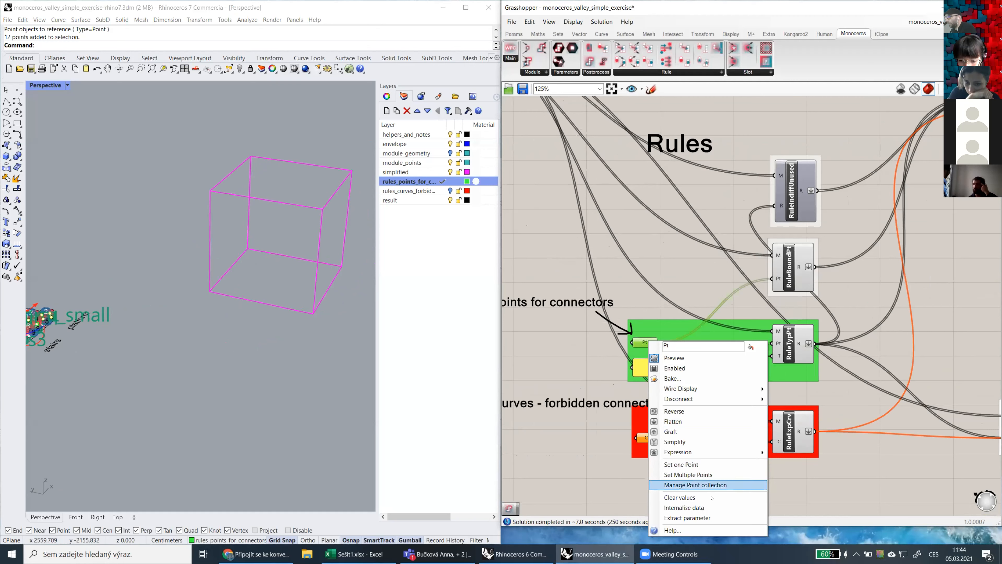
right_click_drag(299, 274, 270, 285)
scroll(274, 270, "up", 5)
scroll(190, 253, "down", 10)
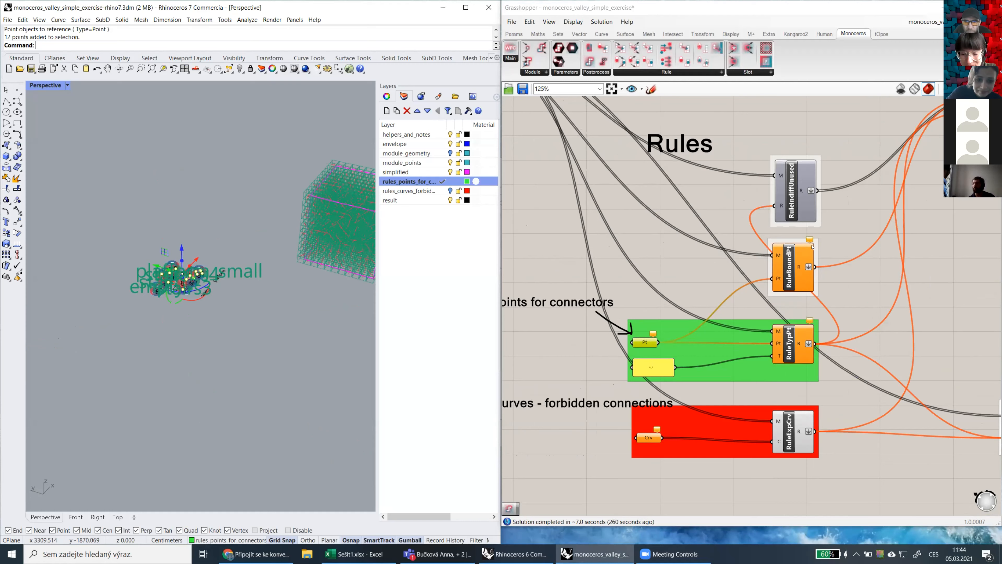
Select the WFC solver component to check its status and highlight its input wires
scroll(781, 239, "down", 5)
right_click_drag(781, 238, 675, 338)
scroll(876, 259, "up", 8)
right_click_drag(843, 274, 765, 298)
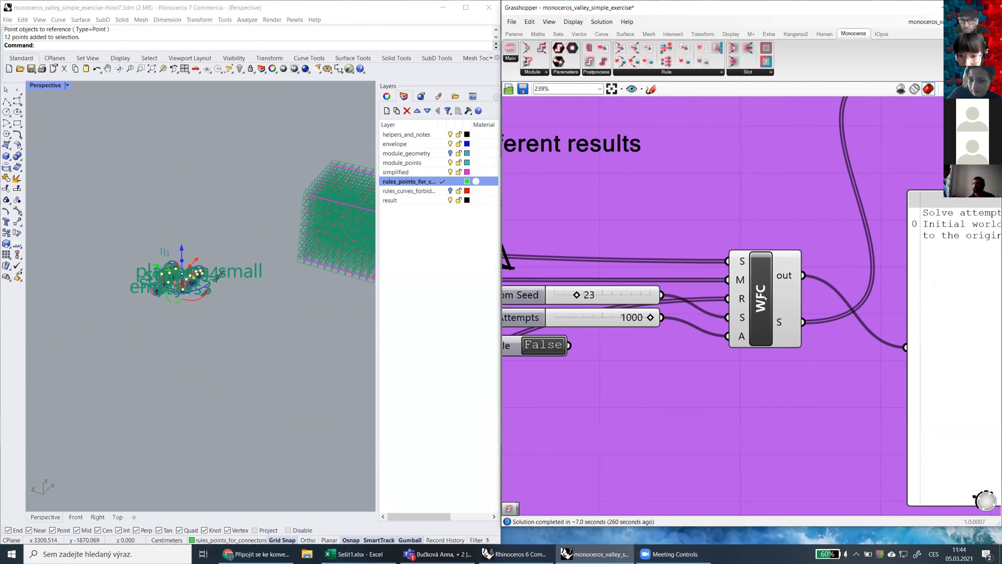
scroll(765, 298, "down", 3)
left_click(765, 299)
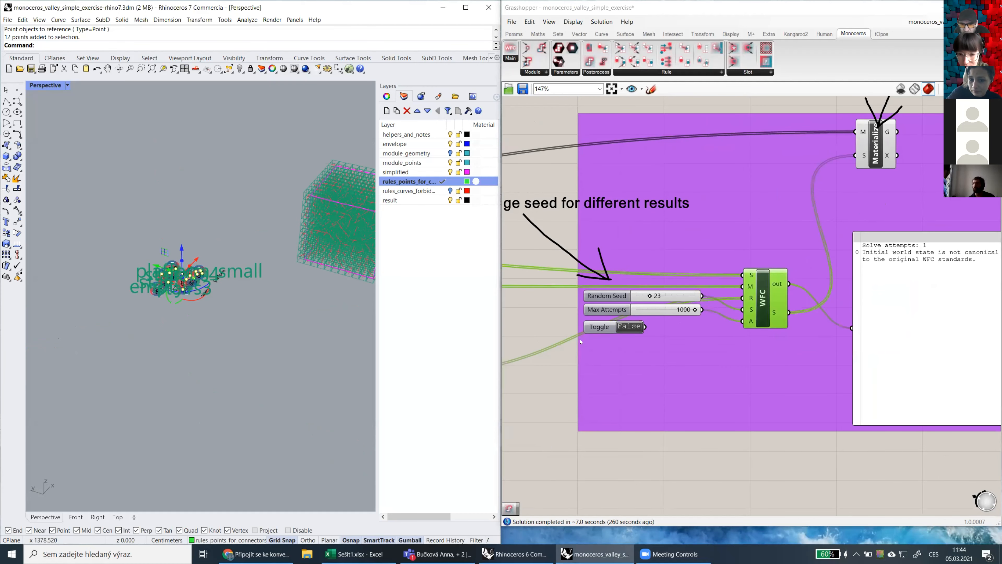
Trace the WFC solver's rule input back to the rule collector and the Rules components, and review the solver settings
scroll(674, 333, "down", 3)
right_click_drag(524, 379, 681, 307)
right_click_drag(624, 370, 685, 323)
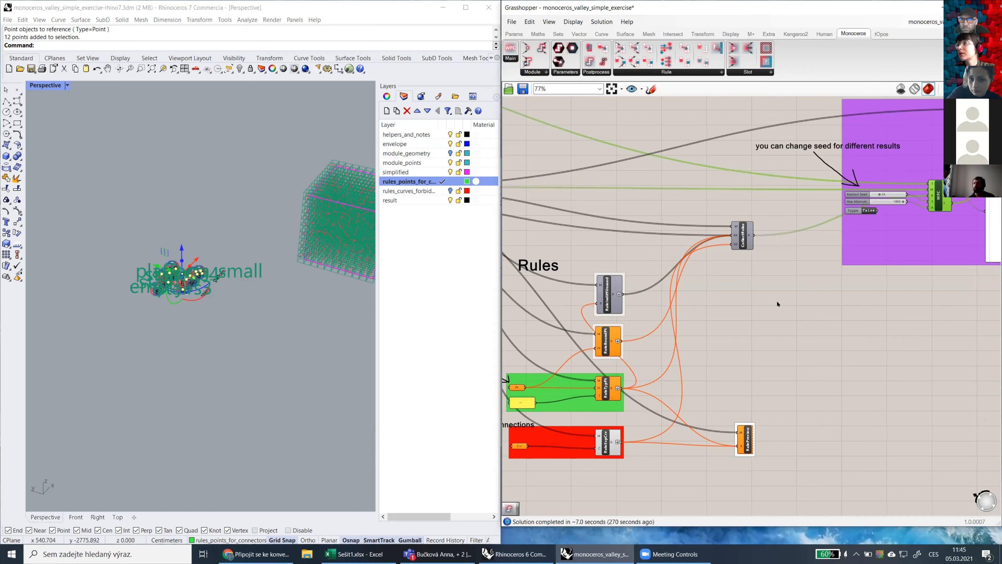
scroll(809, 278, "down", 3)
scroll(821, 260, "up", 5)
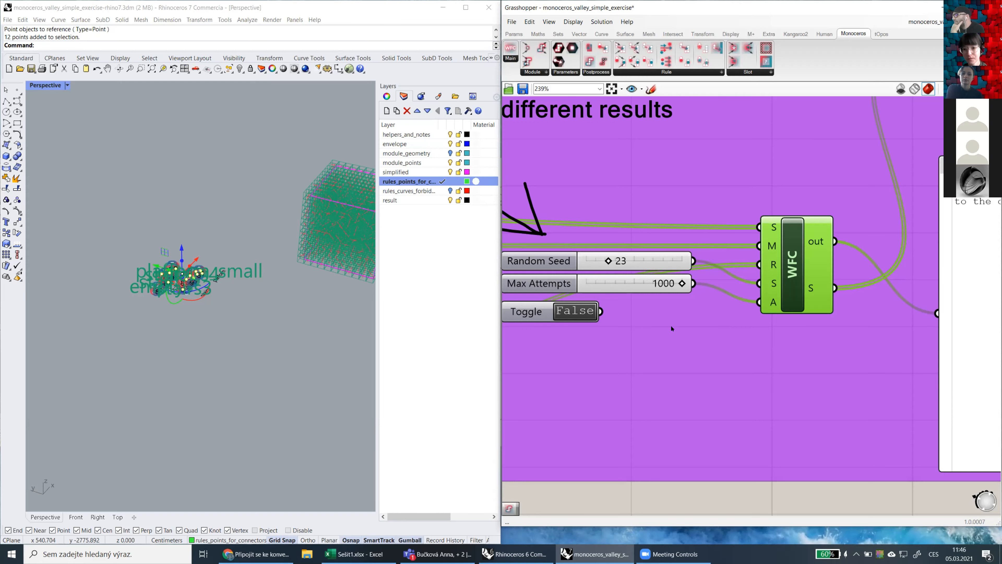
Reveal the desktop and bring the Rhino and Grasshopper windows back
key("super+d")
key("super+d")
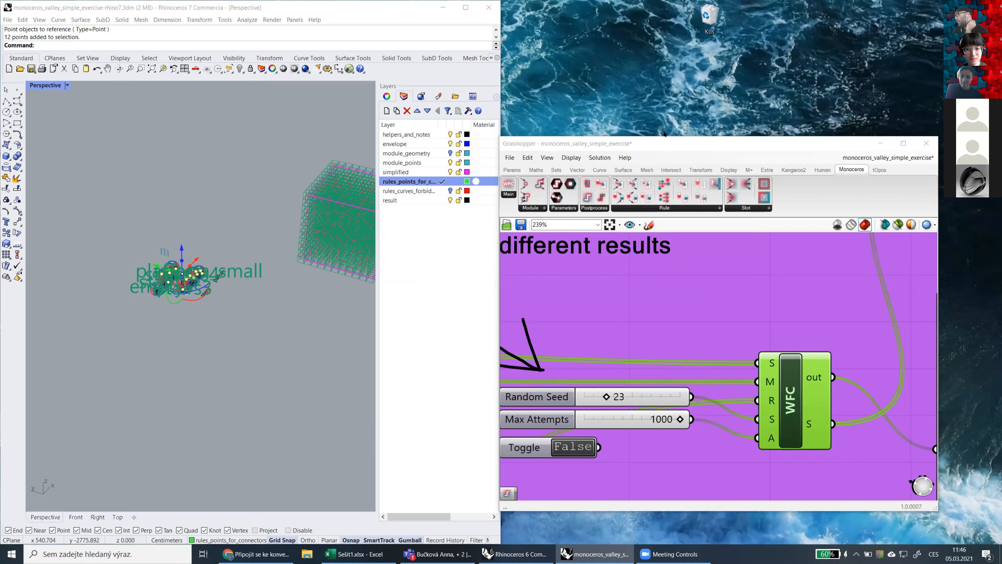
left_click(396, 250)
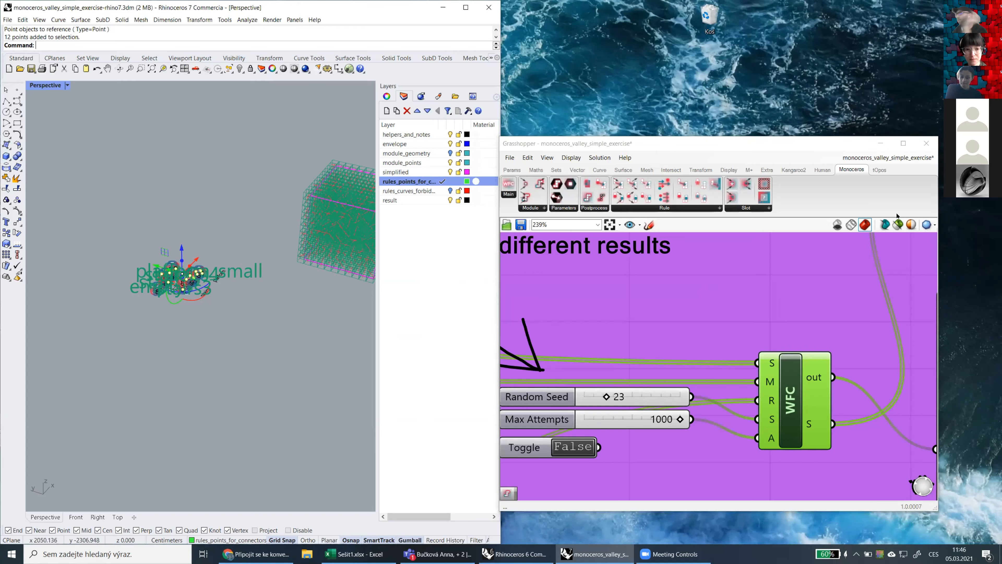
Save the Grasshopper definition and the Rhino exercise file
left_click(854, 298)
key("ctrl+s")
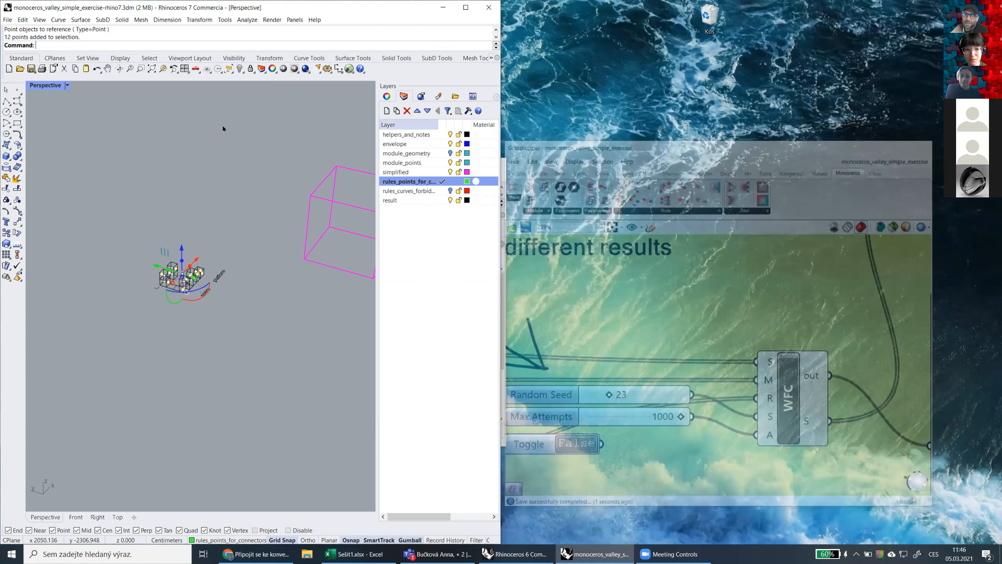
key("ctrl+s")
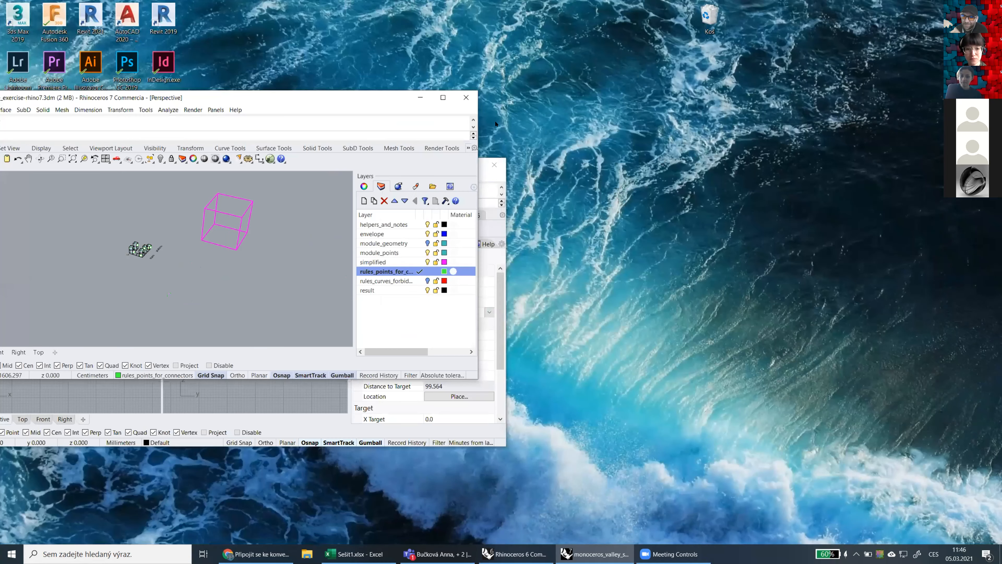
left_click(470, 100)
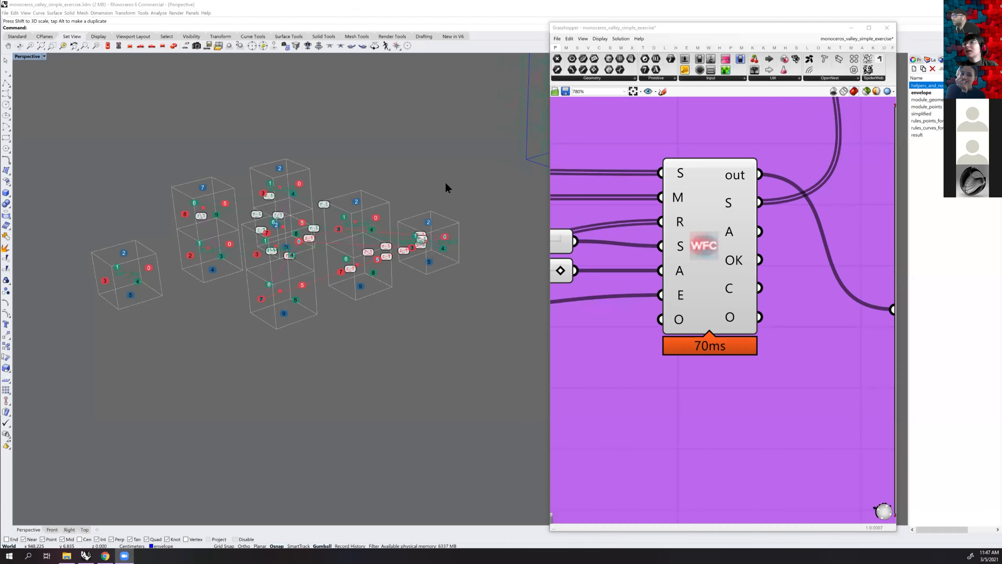
Try shifting the connector rule point on face 6 of the stairs1 module, and undo the move
right_click_drag(445, 182, 467, 222)
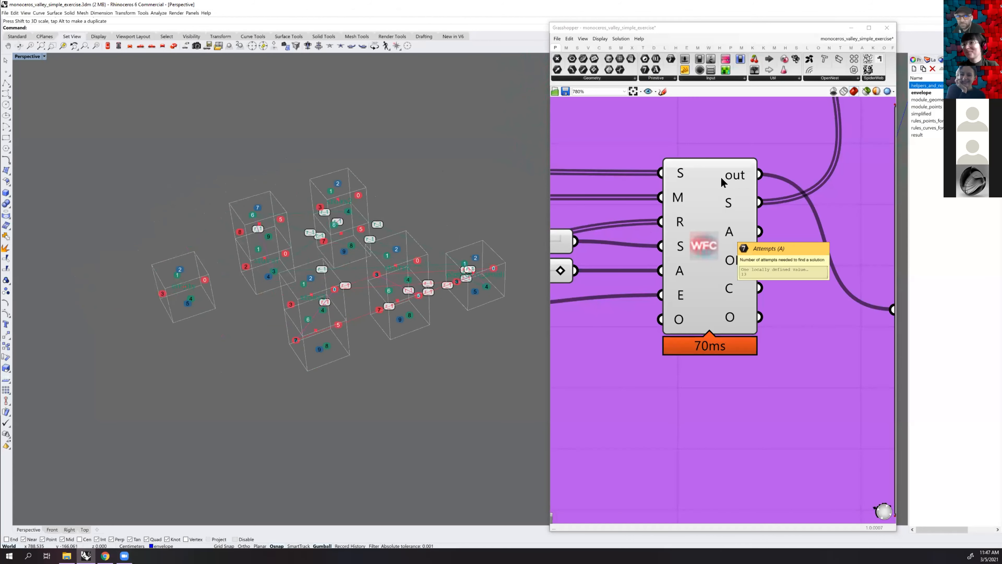
scroll(713, 290, "down", 6)
scroll(716, 316, "down", 3)
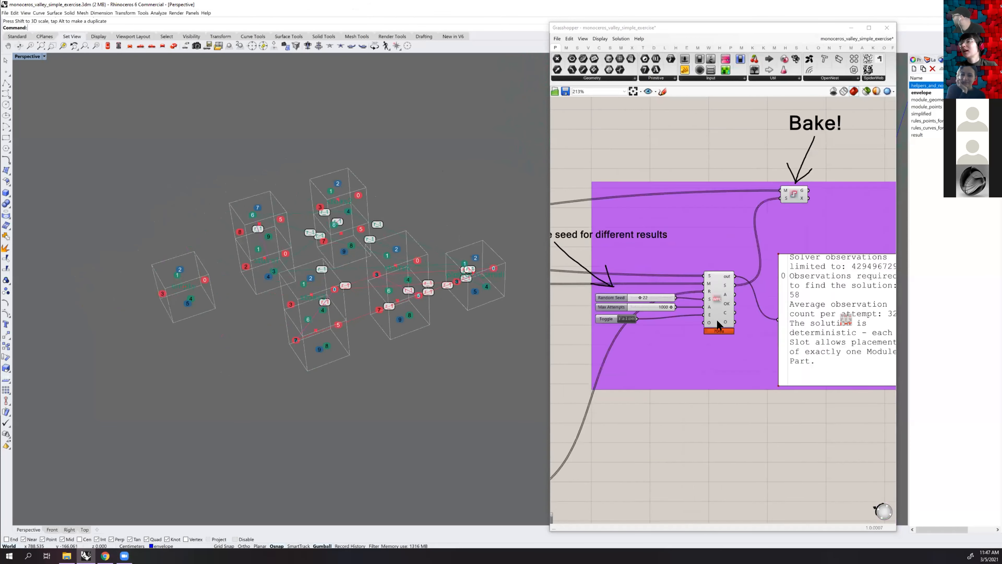
right_click_drag(646, 307, 831, 278)
scroll(254, 239, "up", 3)
right_click_drag(254, 240, 304, 168)
left_click(307, 164)
scroll(308, 164, "up", 3)
left_click_drag(289, 157, 296, 181)
right_click_drag(296, 181, 265, 185)
mouse_move(270, 182)
left_mouse_down()
mouse_move(282, 180)
mouse_move(272, 180)
left_mouse_up()
key("ctrl+z")
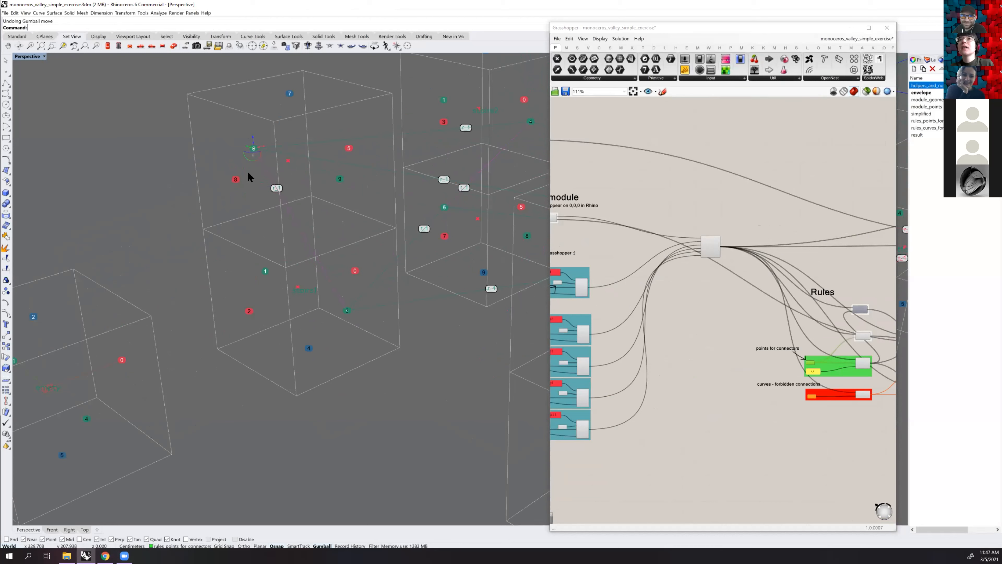
Reselect the stairs1 connector point near face 6, try a second displacement to test the rule preview, and undo it
left_click(240, 180)
right_click_drag(296, 210, 292, 209, "shift")
scroll(292, 209, "down", 2)
scroll(292, 209, "up", 5)
left_click_drag(320, 233, 356, 196)
scroll(315, 216, "down", 7)
right_click_drag(314, 215, 326, 219)
mouse_move(254, 221)
right_mouse_down()
mouse_move(338, 217)
mouse_move(421, 244)
mouse_move(241, 225)
right_mouse_up()
scroll(263, 215, "up", 3)
right_click_drag(367, 293, 279, 298)
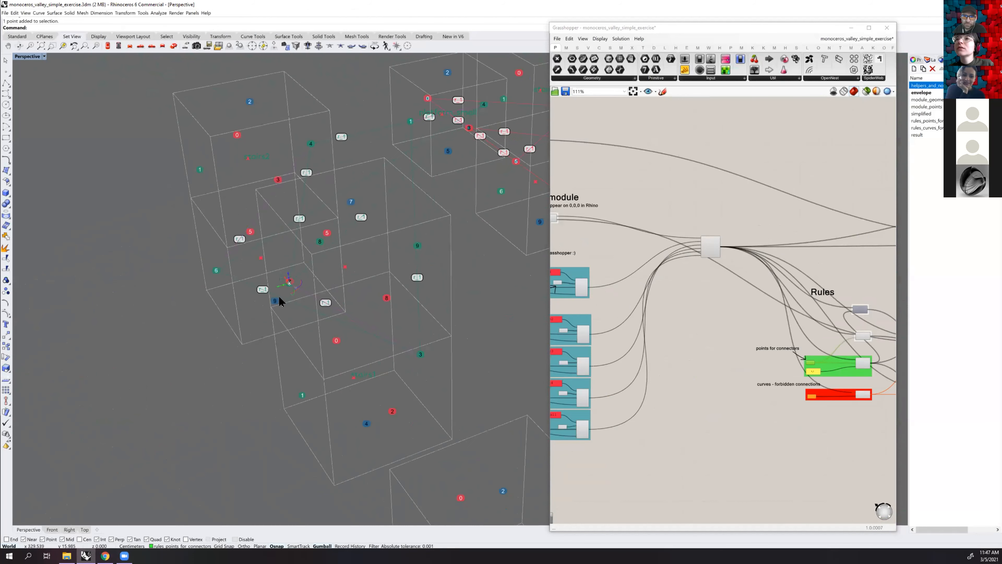
left_click_drag(294, 281, 295, 281)
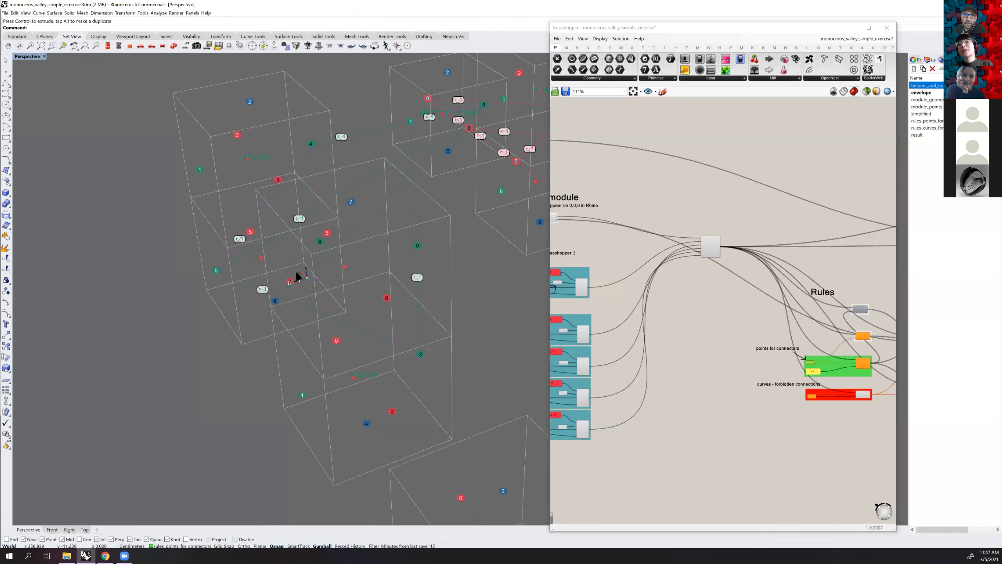
scroll(299, 265, "up", 5)
scroll(363, 256, "down", 5)
key("ctrl+z")
Test one more Gumball move of the stairs1 connector point, and undo it
right_click_drag(365, 296, 329, 255, "shift")
scroll(365, 271, "down", 6)
scroll(342, 252, "up", 3)
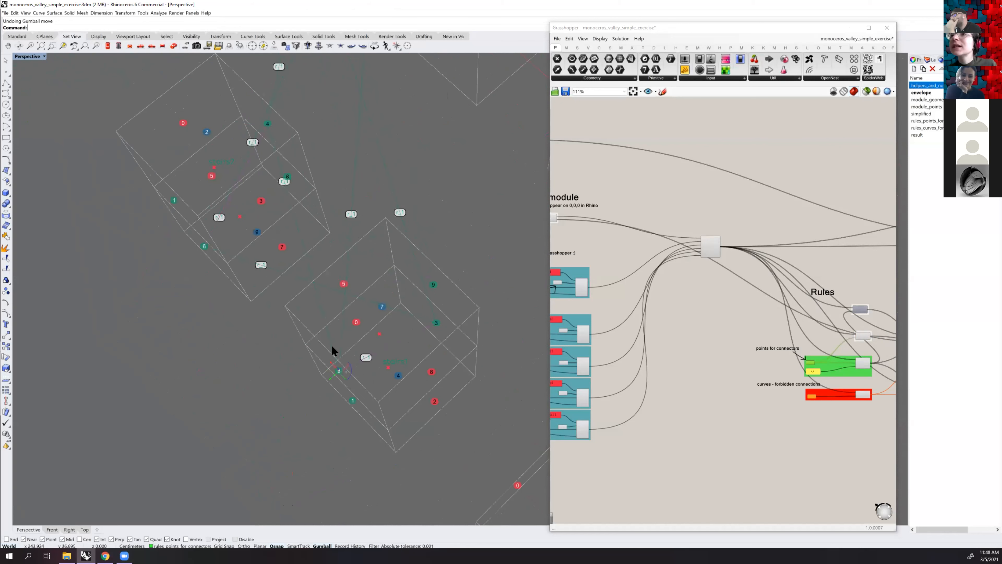
right_click_drag(330, 382, 365, 349)
mouse_move(370, 382)
left_mouse_down()
mouse_move(389, 369)
mouse_move(359, 386)
left_mouse_up()
key("ctrl+z")
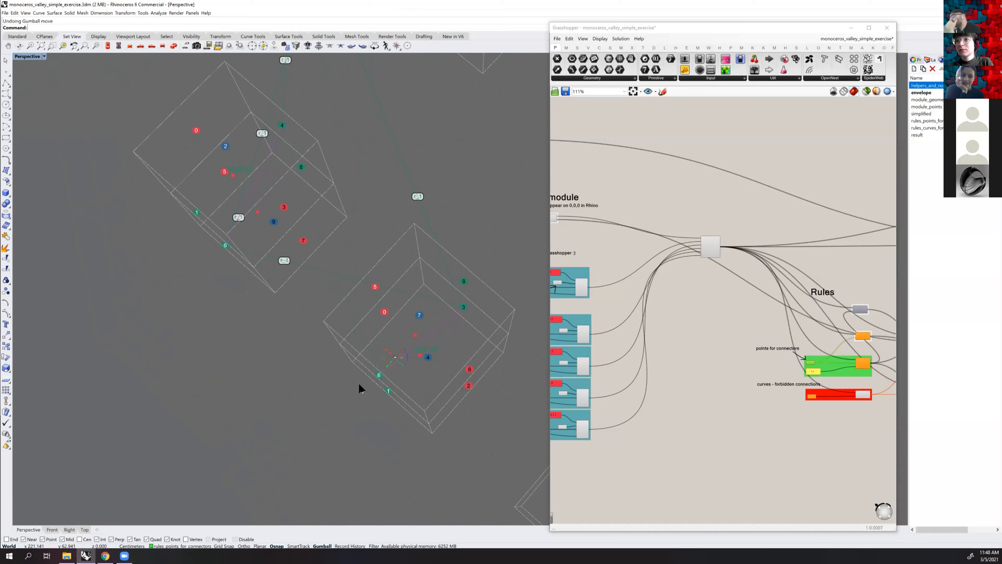
Move the stairs1 connector point with the Gumball to a new off-centre position within face 6
right_click_drag(394, 358, 410, 256)
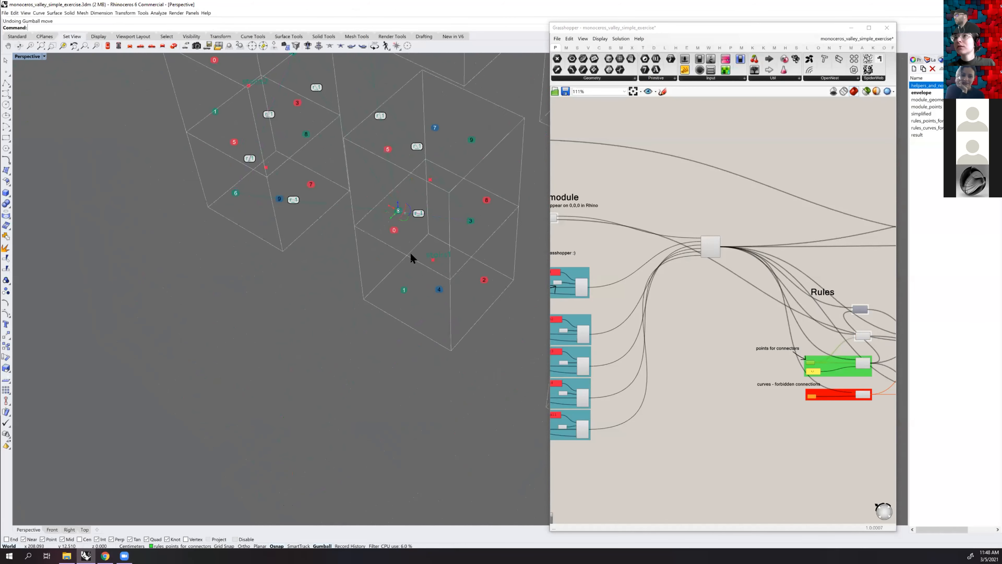
right_click_drag(364, 233, 398, 419)
left_click_drag(383, 322, 370, 312)
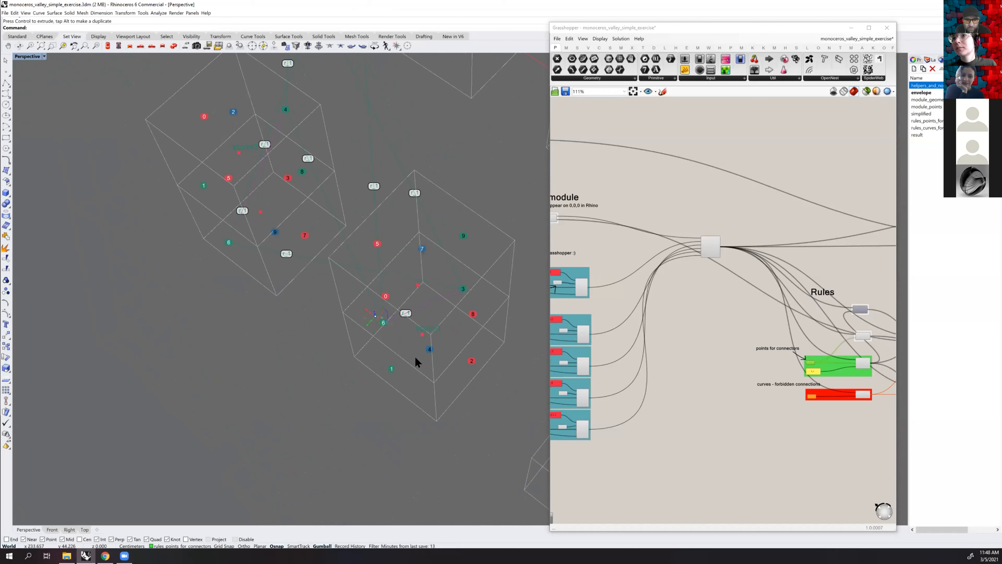
left_click_drag(395, 325, 402, 330)
right_click_drag(405, 314, 388, 270)
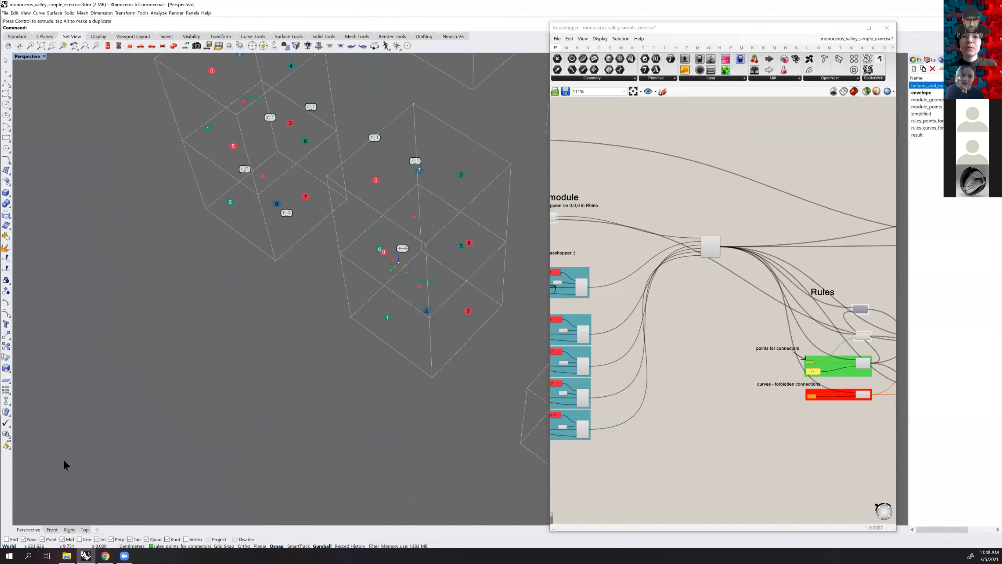
Examine the moved connector point against the stairs1 module outline in the Top view, and return to the Perspective view
left_click(85, 530)
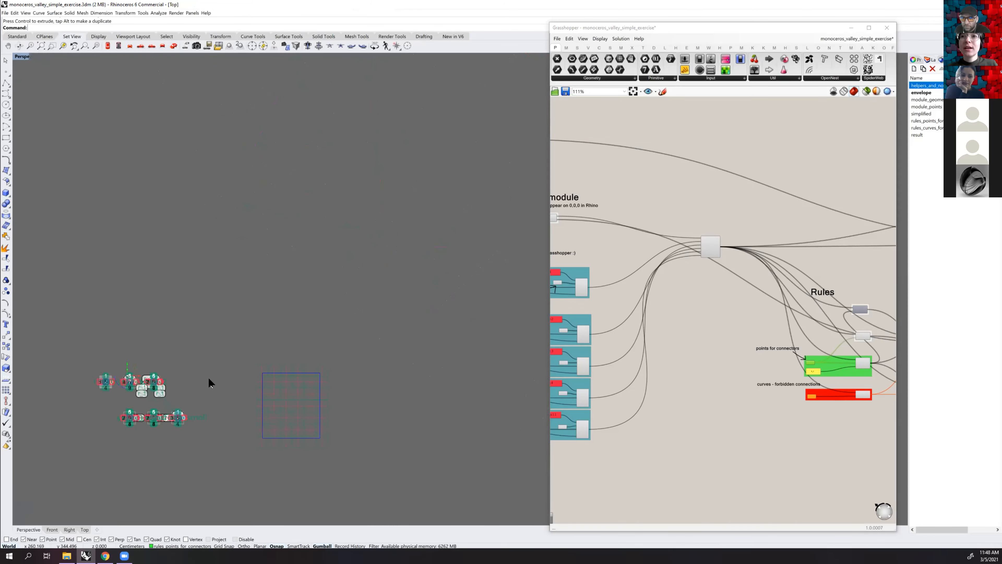
scroll(134, 381, "up", 8)
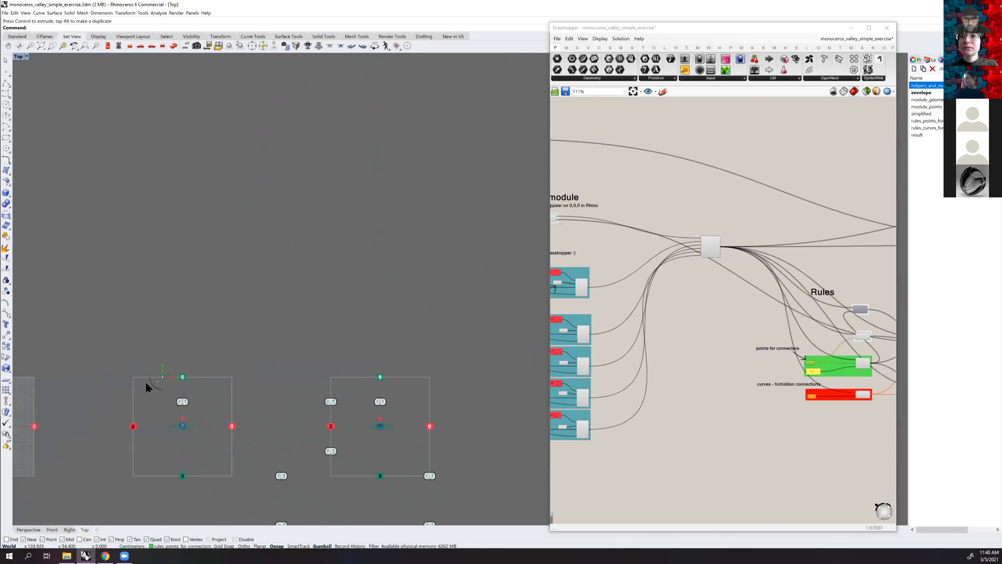
scroll(253, 368, "down", 4)
right_click_drag(233, 359, 241, 291)
left_click_drag(145, 388, 215, 320)
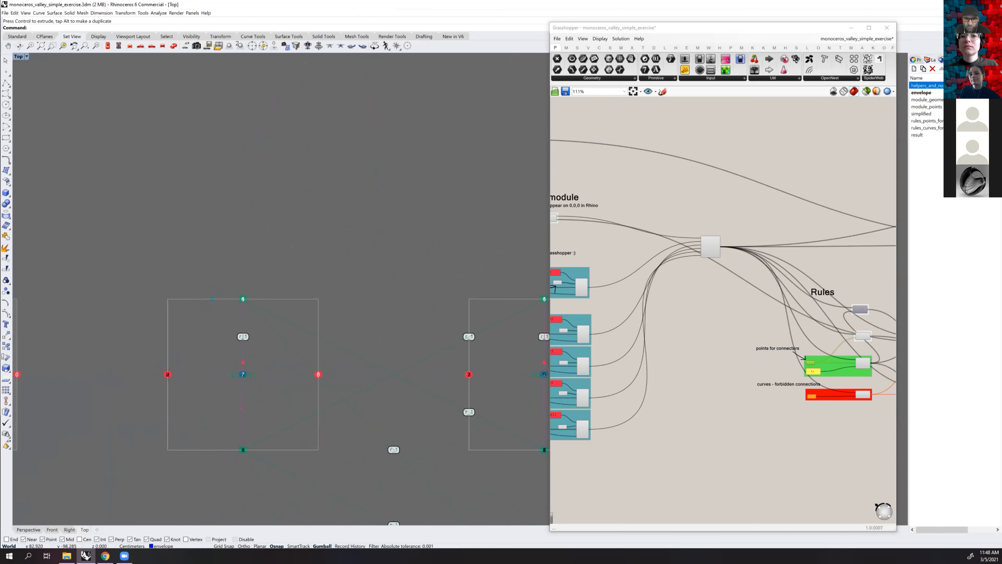
left_click(28, 529)
right_click_drag(235, 241, 275, 309)
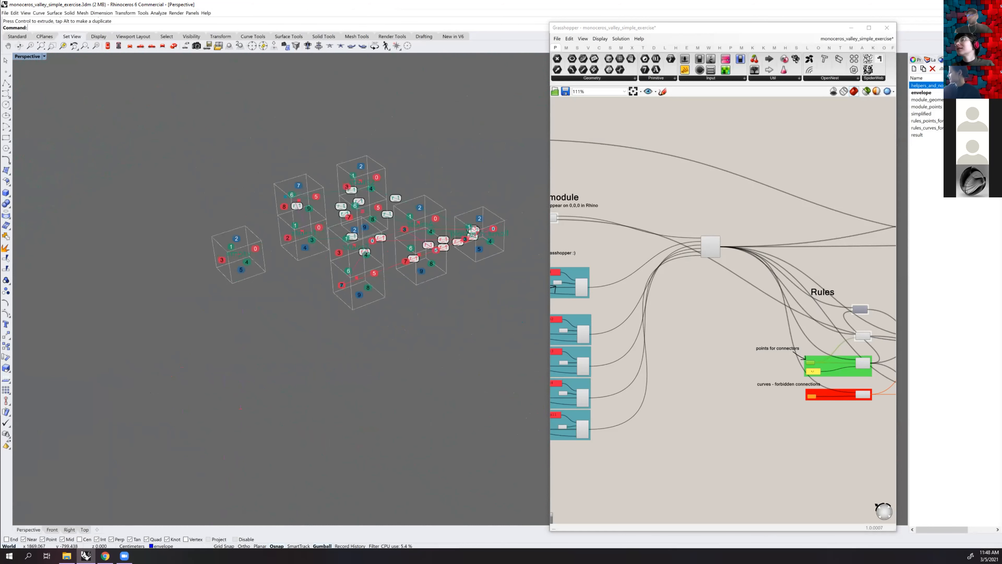
right_click_drag(508, 123, 490, 137, "shift")
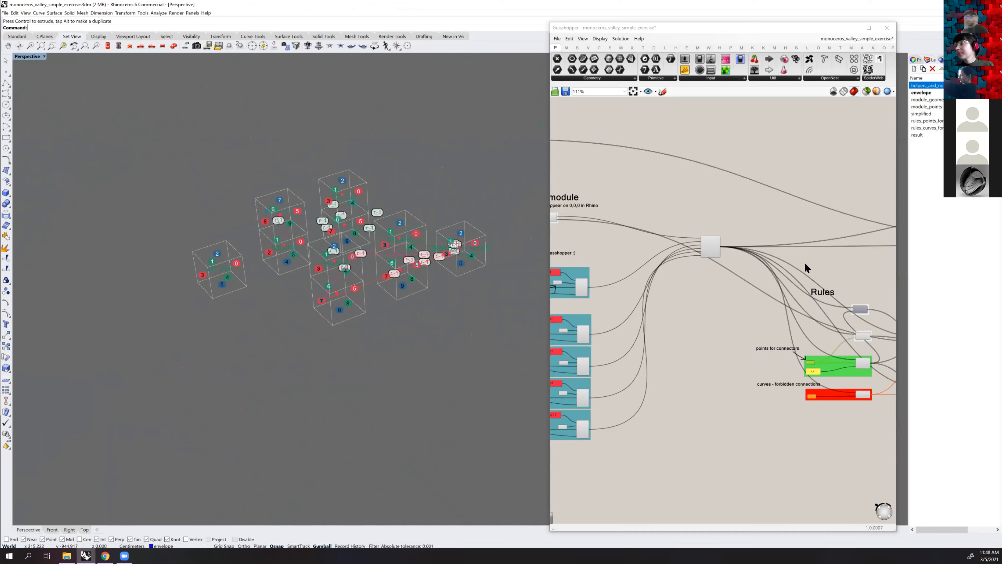
Compare the points for connectors and forbidden connections groups in the definition with the rule preview in the model
right_click_drag(727, 268, 586, 340)
scroll(649, 342, "up", 5)
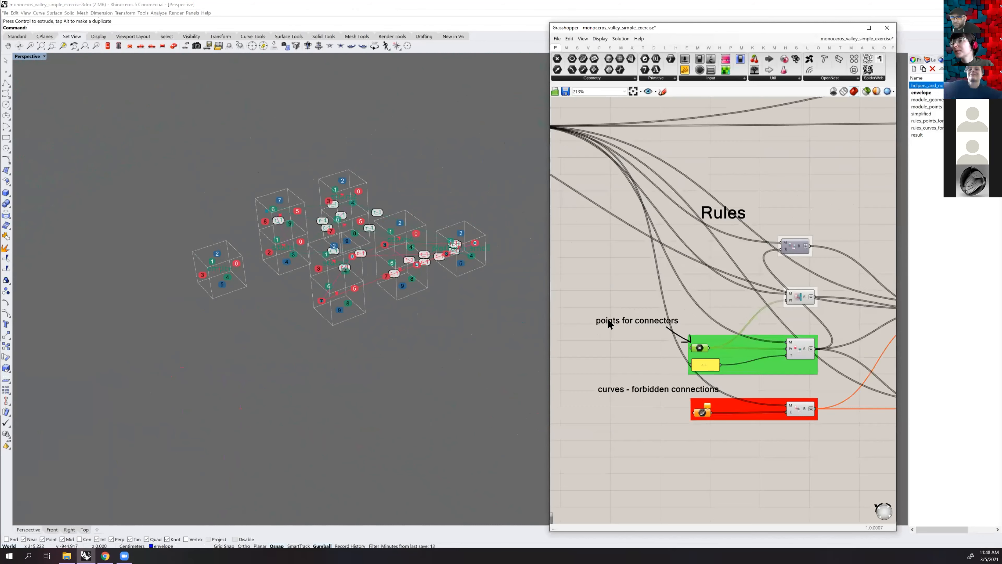
scroll(672, 314, "up", 5)
right_click_drag(377, 207, 437, 266, "shift")
scroll(434, 238, "up", 3)
scroll(665, 249, "down", 2)
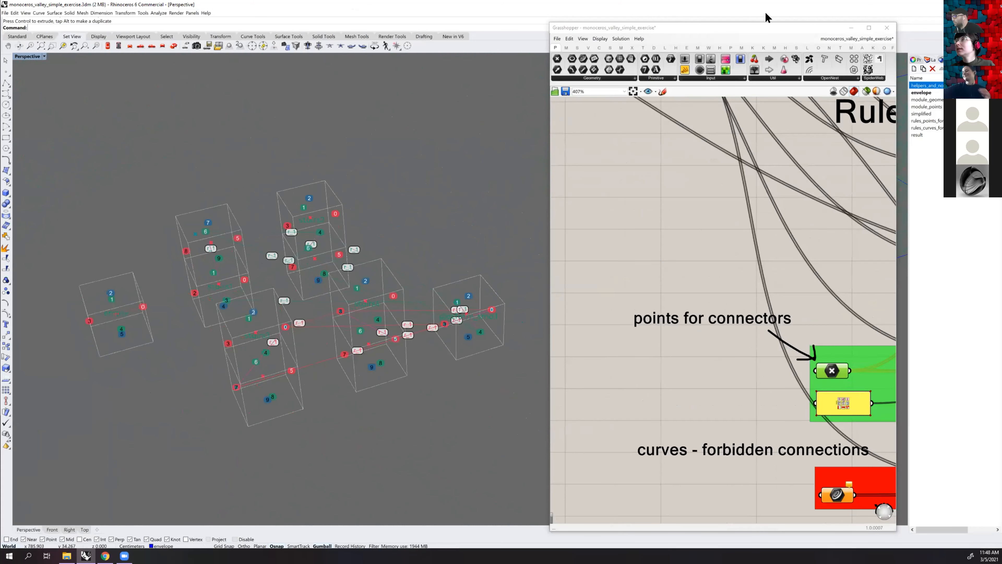
right_click_drag(297, 163, 436, 193)
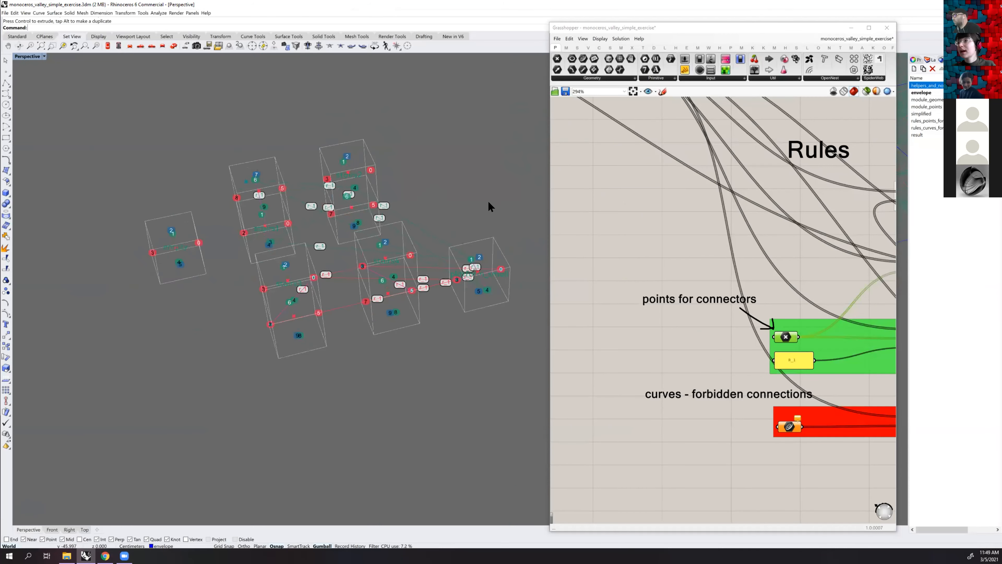
Review the stairs1 to stairs4 and platform_small module groups, and inspect the matching module cages and rule lines in the viewport
scroll(608, 211, "down", 2)
right_click_drag(615, 227, 929, 213)
scroll(683, 238, "down", 2)
right_click_drag(565, 233, 672, 258)
scroll(665, 244, "up", 2)
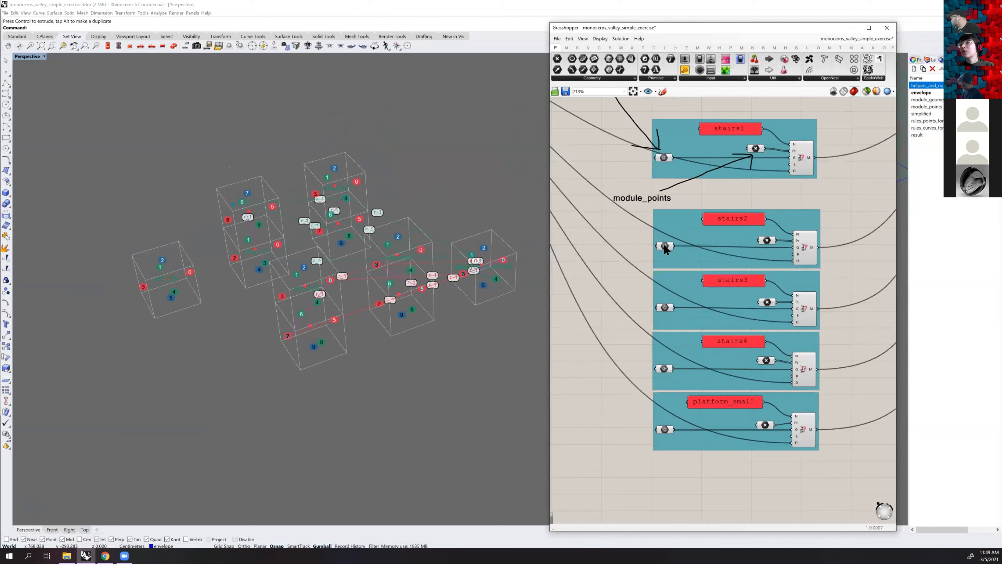
scroll(272, 237, "up", 2)
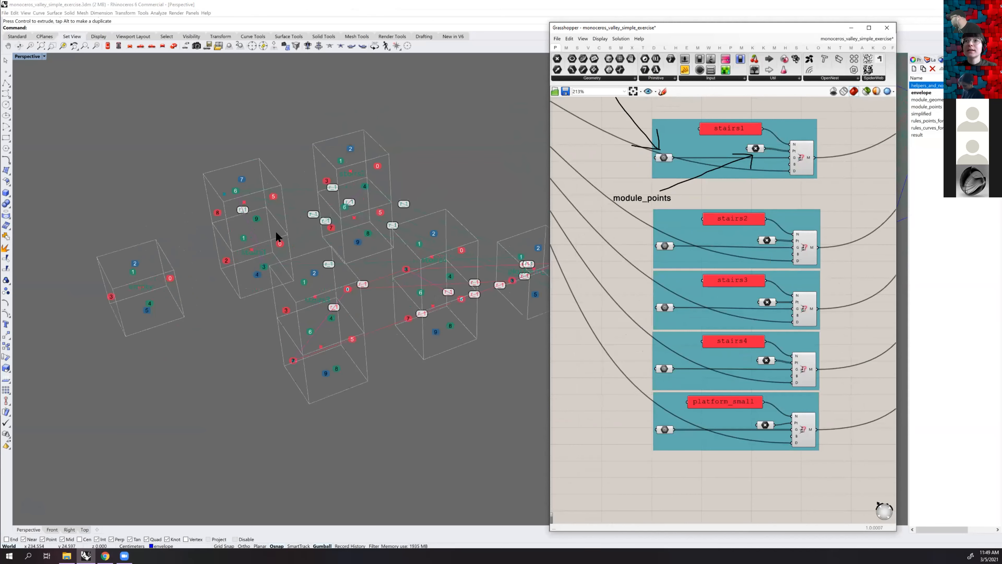
scroll(265, 241, "up", 3)
left_click(250, 251)
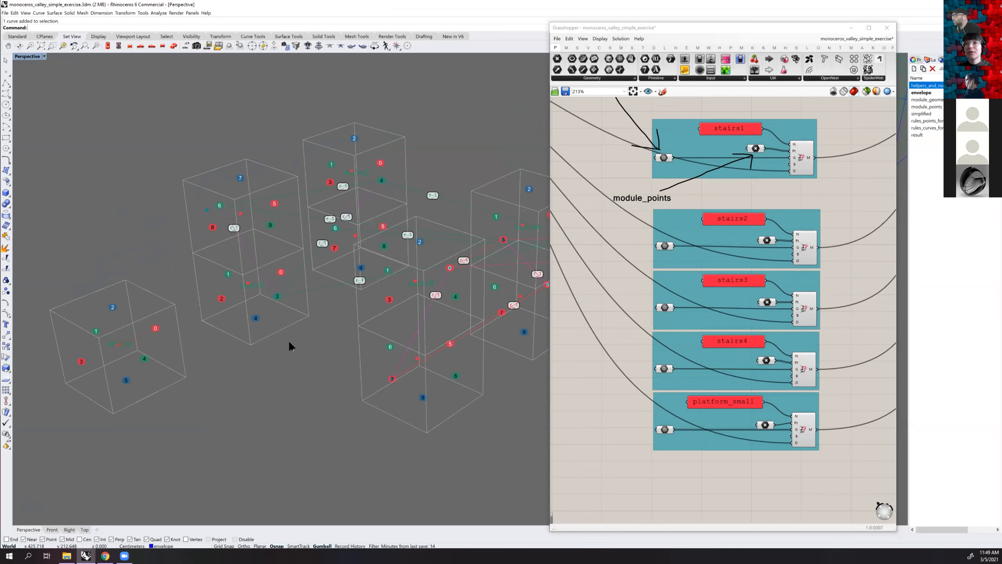
right_click_drag(327, 289, 279, 275, "shift")
mouse_move(332, 259)
right_mouse_down("shift")
mouse_move(310, 265)
mouse_move(375, 255)
mouse_move(374, 267)
mouse_move(251, 264)
mouse_move(362, 259)
mouse_move(351, 260)
right_mouse_up("shift")
scroll(340, 259, "up", 2)
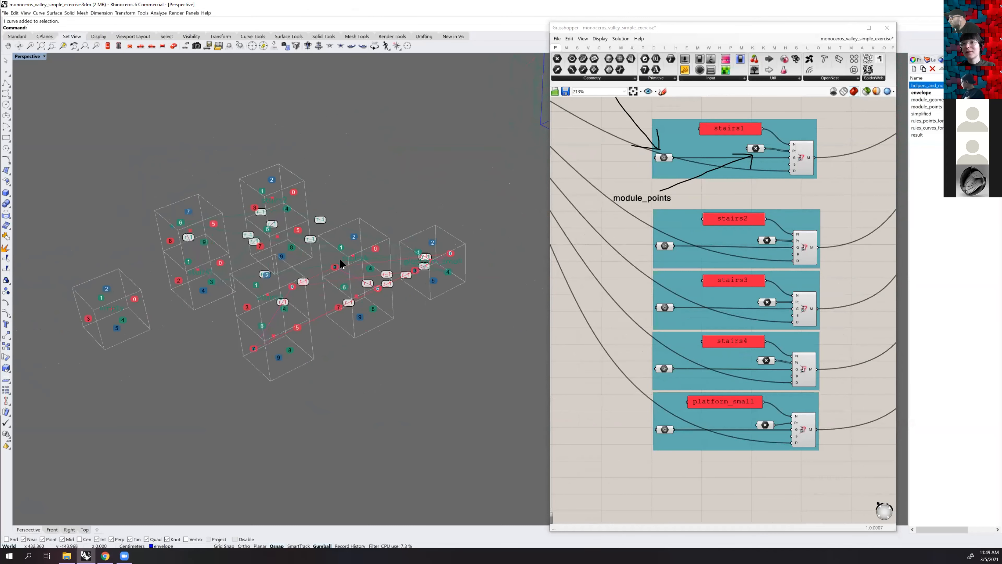
right_click_drag(409, 250, 417, 236, "shift")
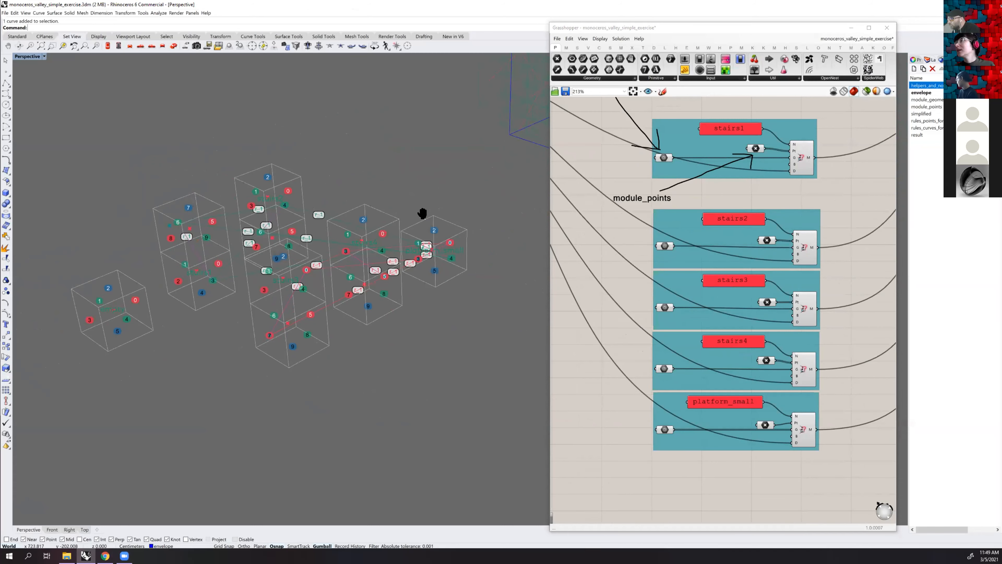
right_click_drag(422, 214, 434, 213, "shift")
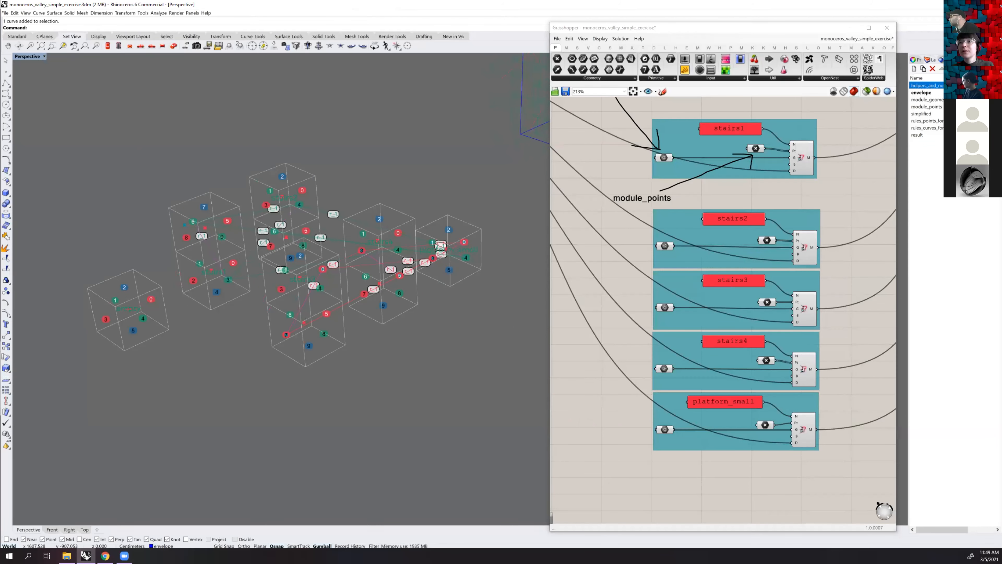
Turn on the module_geometry layer and set the Perspective viewport to Shaded display
left_click(967, 100)
right_click_drag(553, 169, 543, 174)
right_click_drag(471, 165, 254, 184)
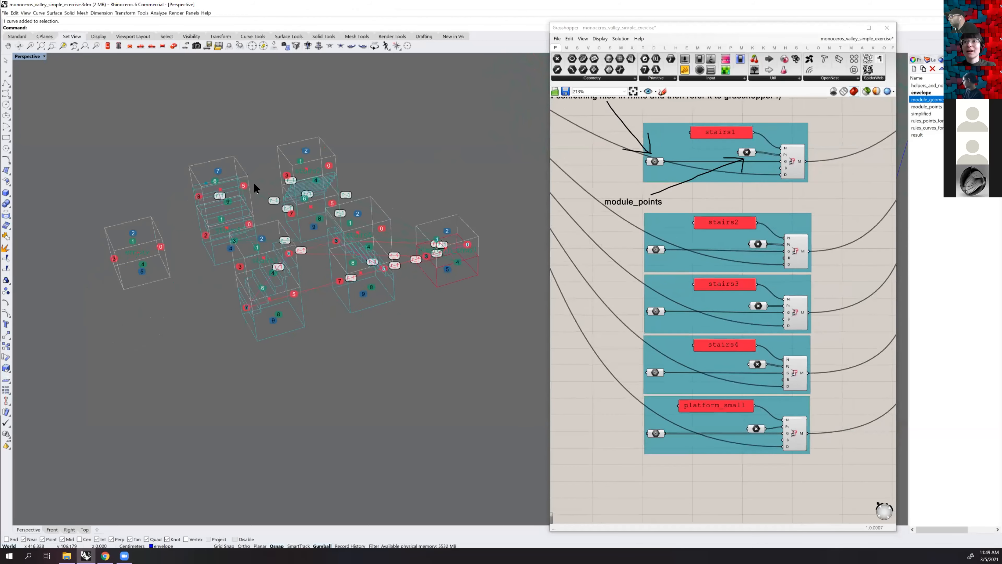
right_click_drag(166, 176, 254, 151)
left_click(42, 55)
left_click(29, 79)
right_click_drag(300, 170, 244, 230)
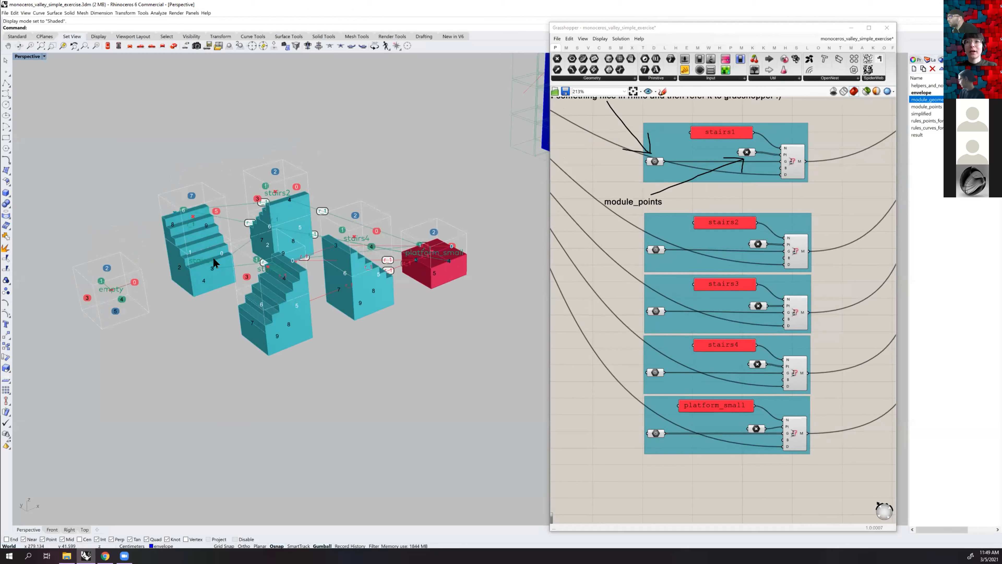
Inspect the shaded stair and platform modules, and select the stairs1 geometry parameter feeding its module component
right_click_drag(240, 230, 326, 271)
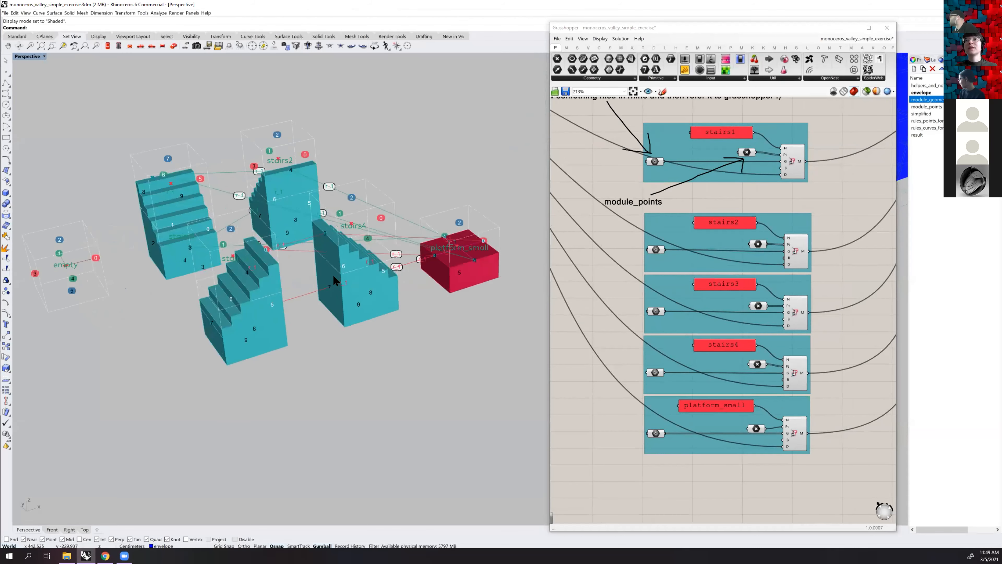
right_click_drag(321, 201, 208, 237)
scroll(194, 235, "up", 2)
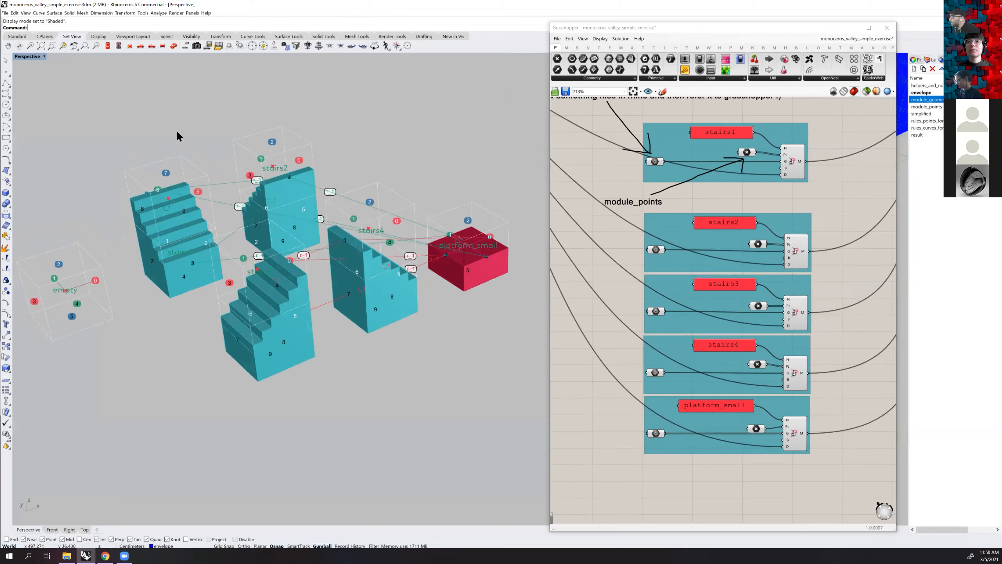
left_click(181, 114)
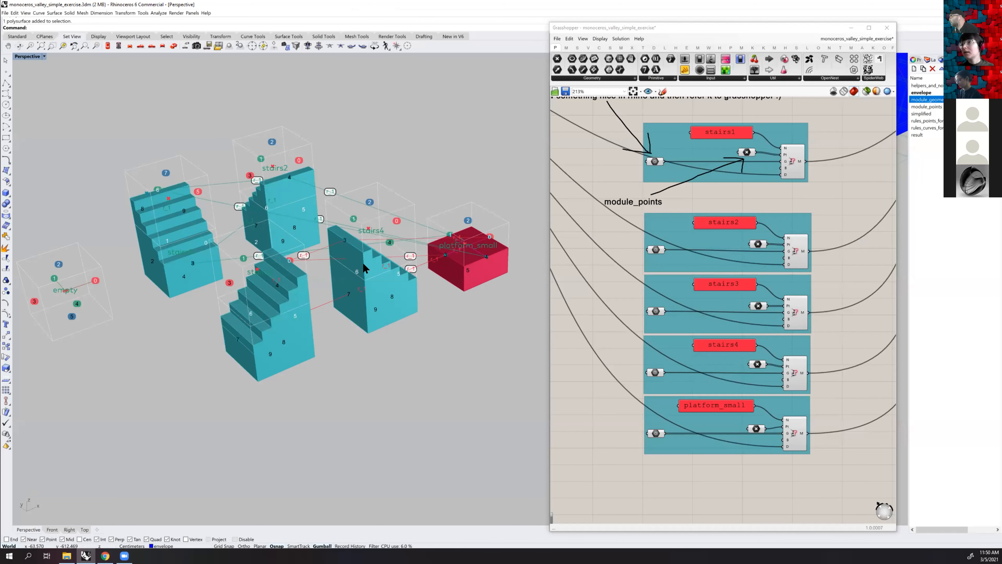
scroll(797, 162, "up", 3)
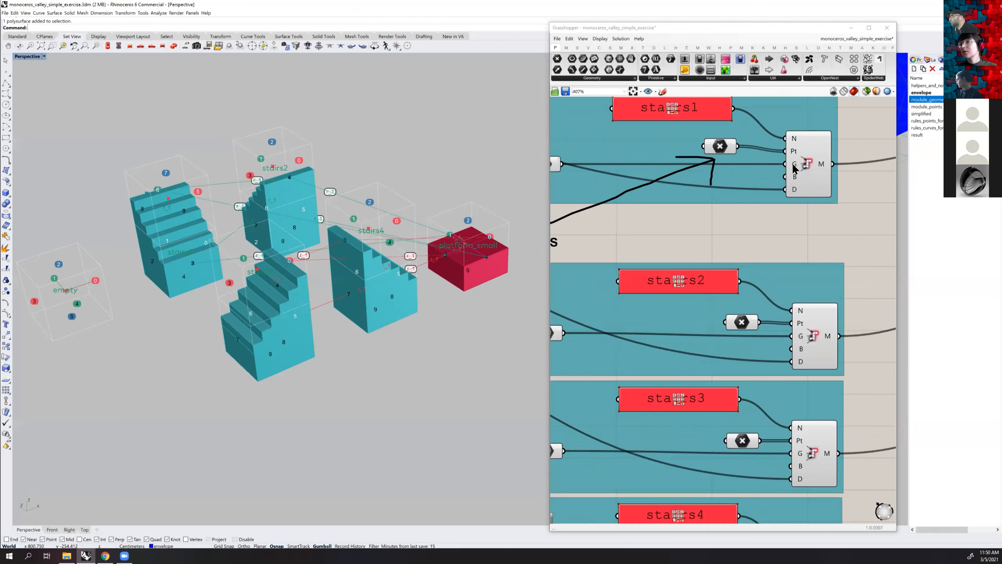
mouse_move(795, 168)
right_click_drag(649, 189, 731, 185)
left_click_drag(629, 160, 627, 164)
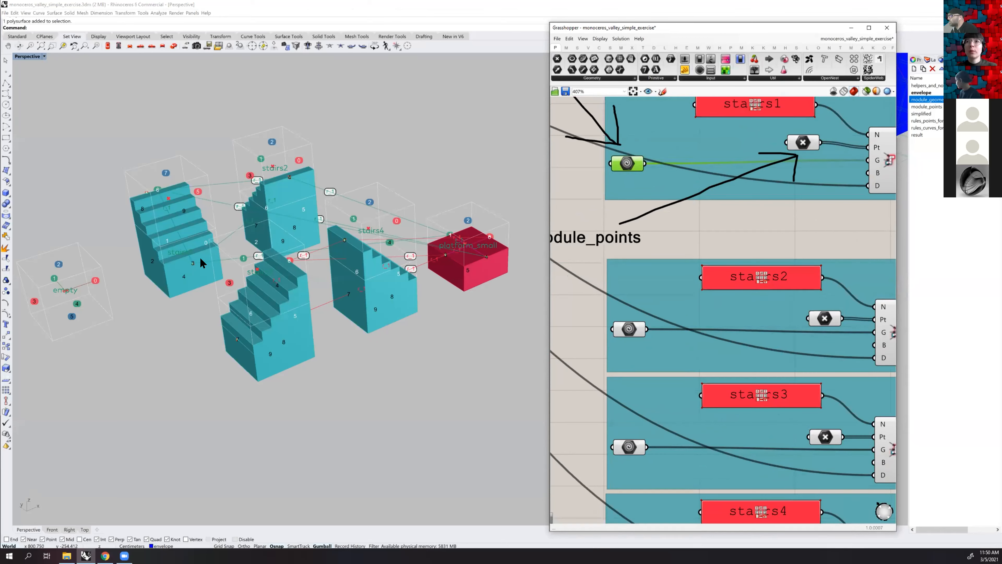
right_click_drag(194, 221, 174, 211)
scroll(168, 221, "up", 2)
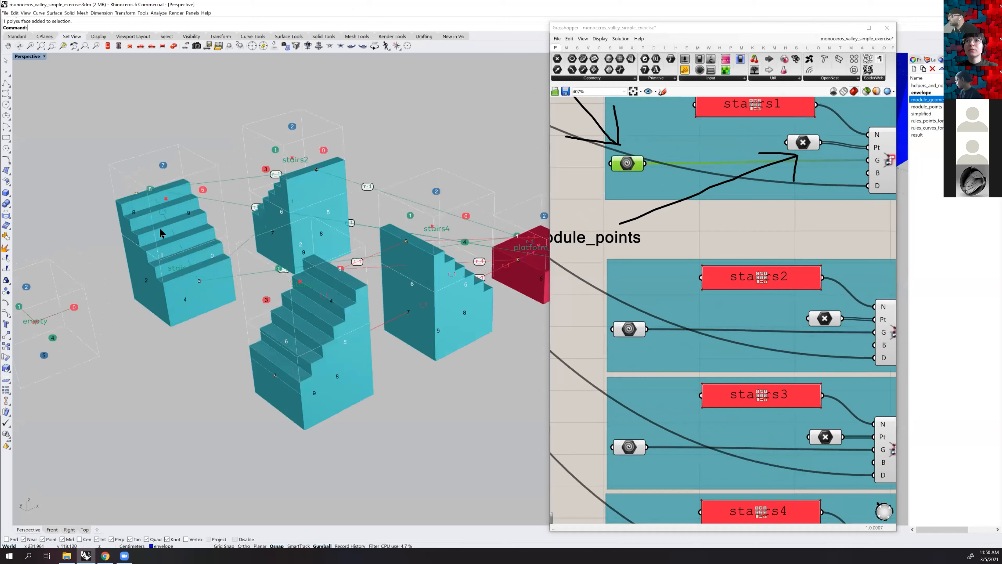
left_click(138, 211)
right_click_drag(151, 312, 177, 317)
left_click(177, 313)
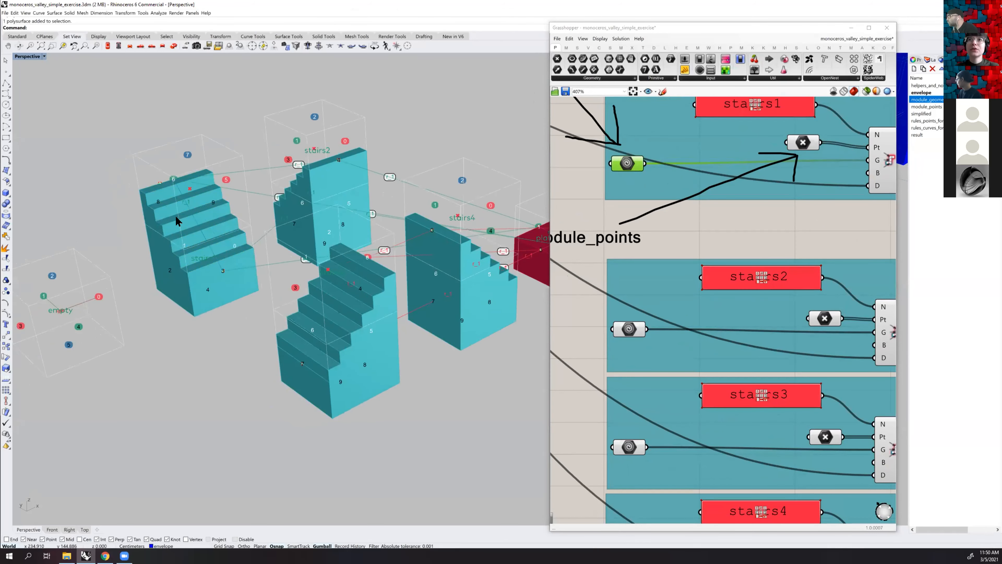
left_click(163, 253)
left_click(163, 253, "shift")
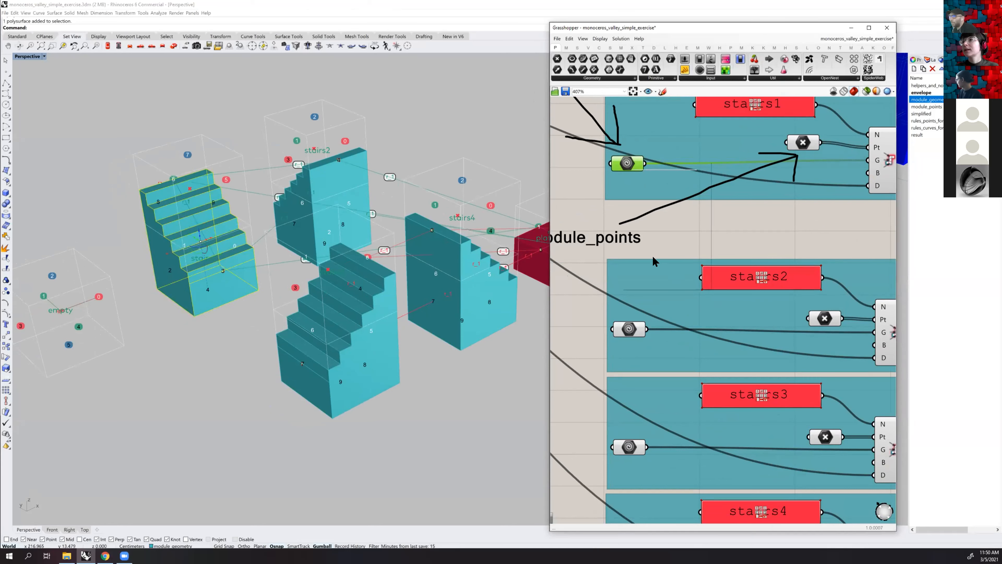
right_click(624, 163)
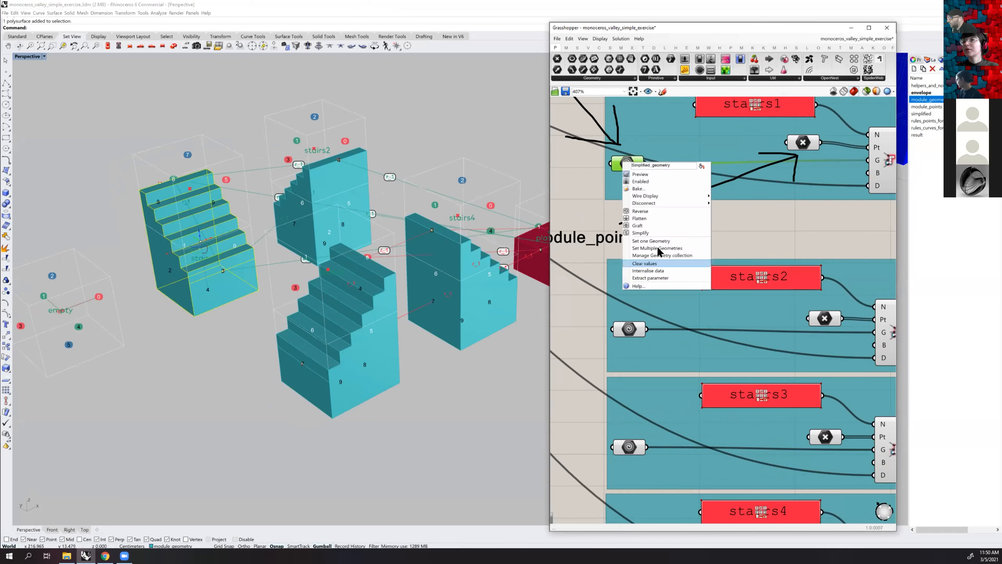
left_click(189, 188)
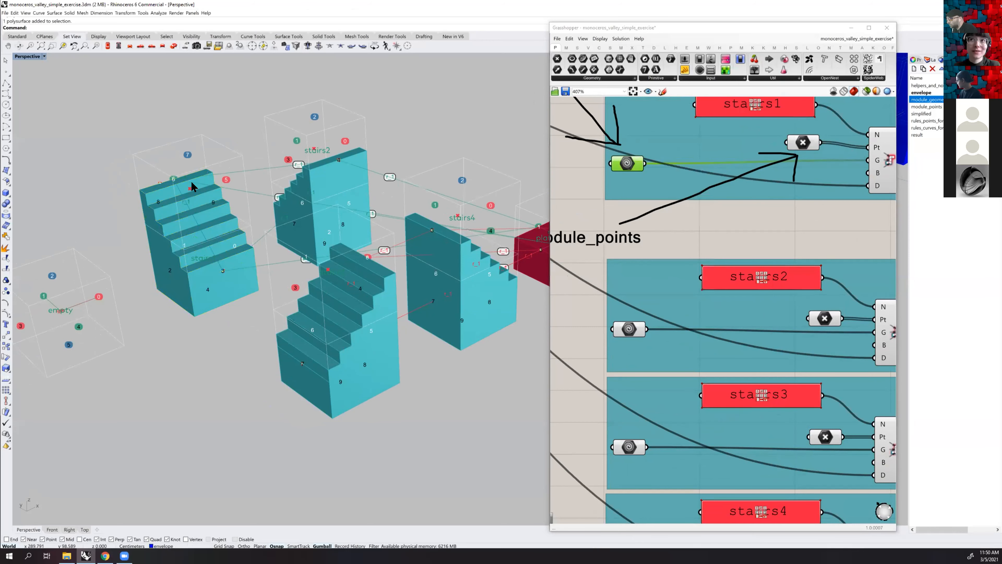
key("Escape")
Preview the stair and platform modules in Rendered display and return the Perspective viewport to Shaded
left_click(27, 57)
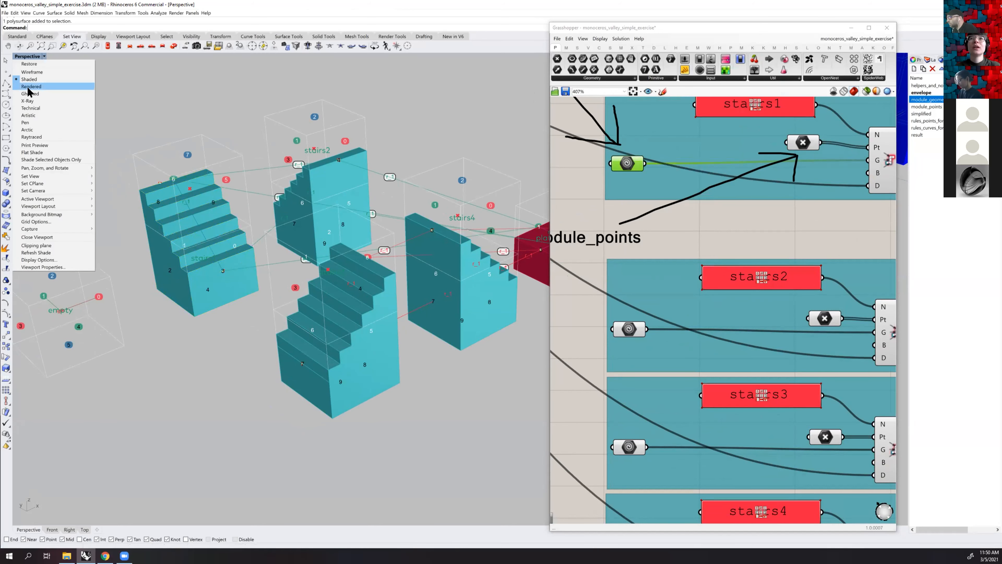
left_click(28, 87)
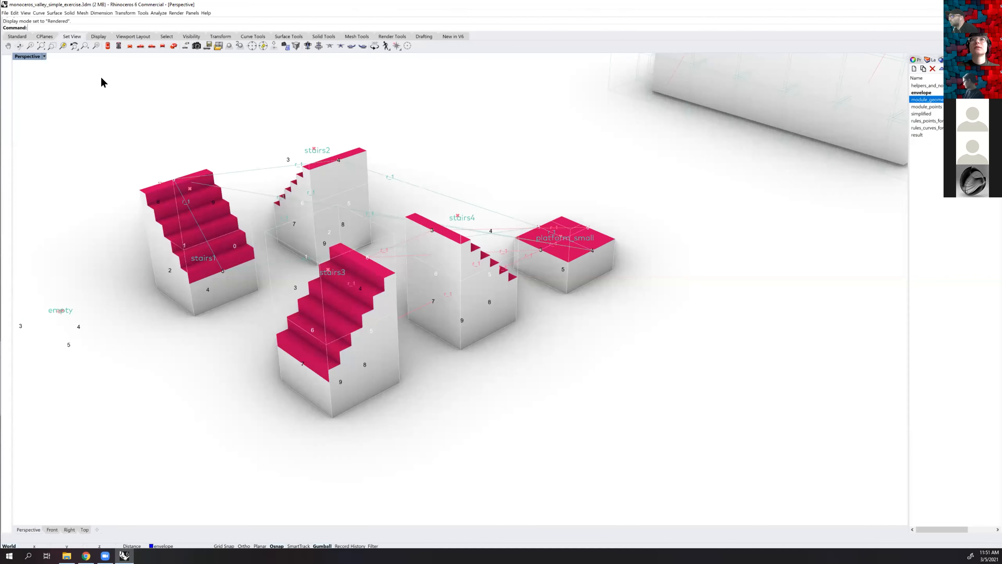
left_click(40, 56)
left_click(36, 79)
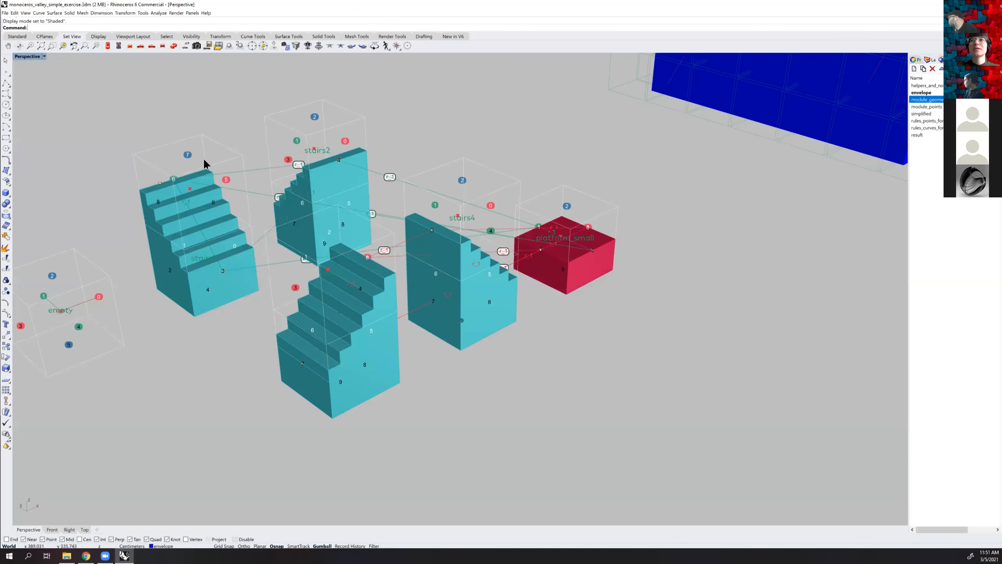
Reference the stairs1 module's polysurface in the stairs1 geometry parameter using Set Multiple Geometries
scroll(308, 218, "down", 2)
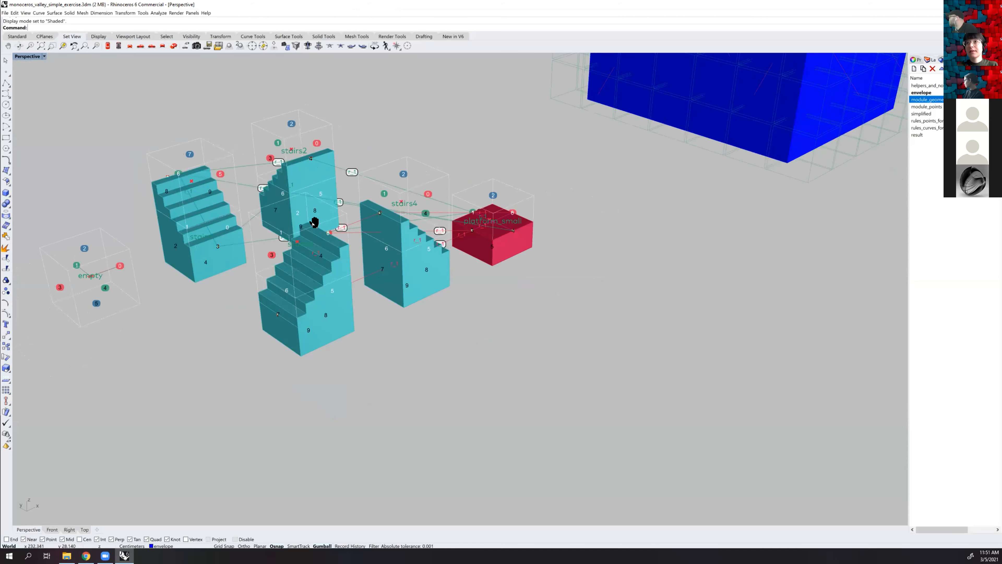
right_click_drag(394, 114, 372, 125, "shift")
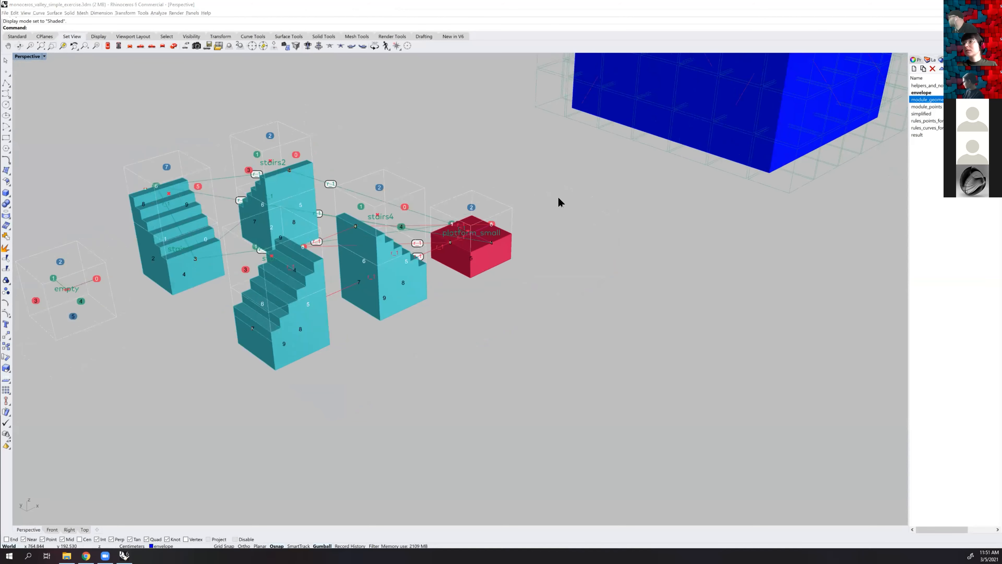
key("alt+Tab")
scroll(621, 182, "down", 3)
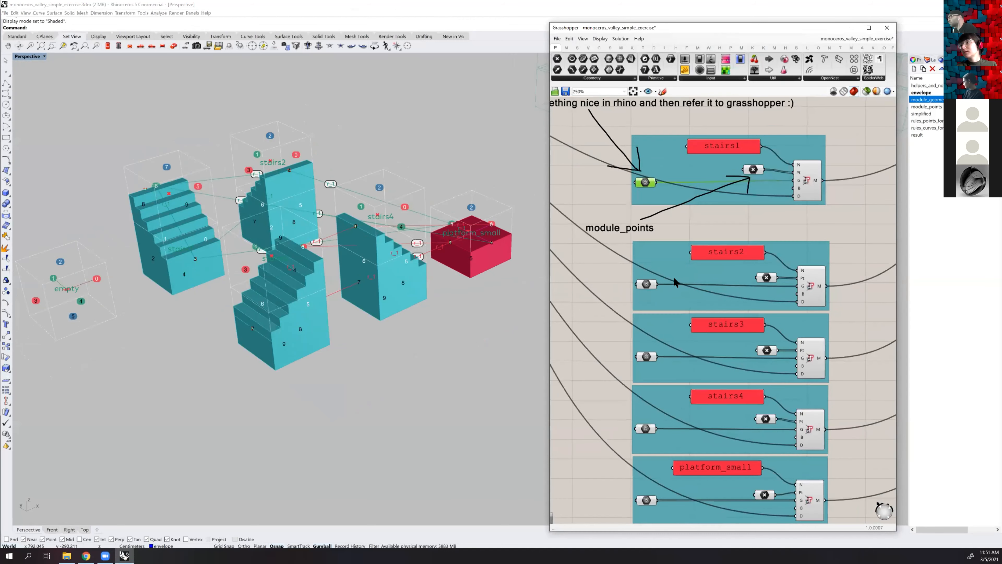
right_click(646, 183)
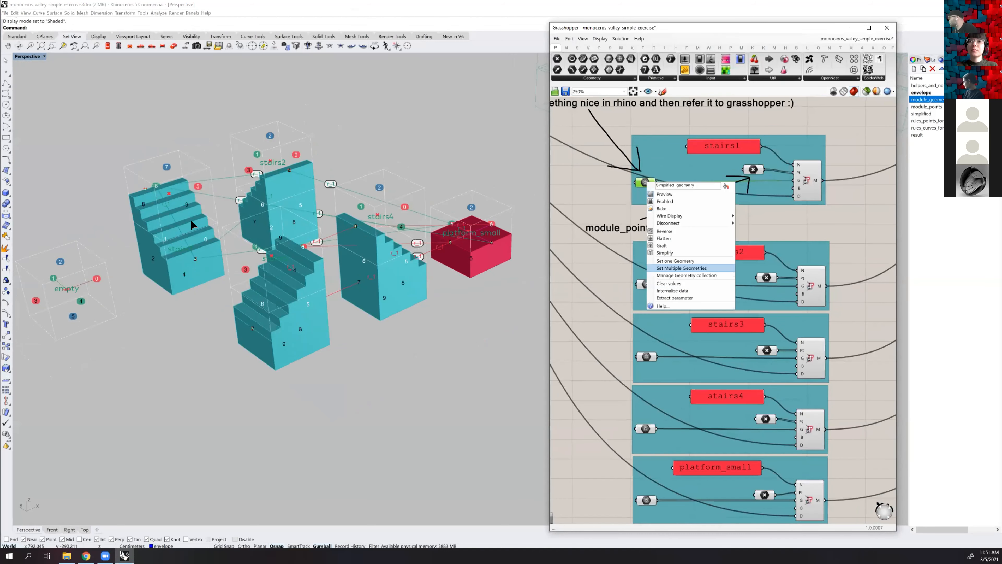
left_click(676, 268)
left_click(194, 275)
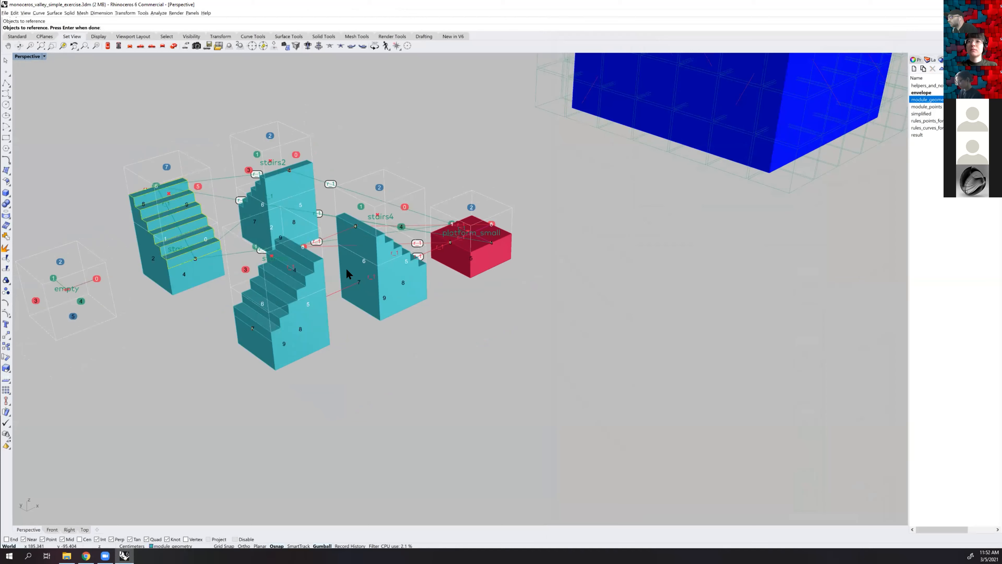
key("Return")
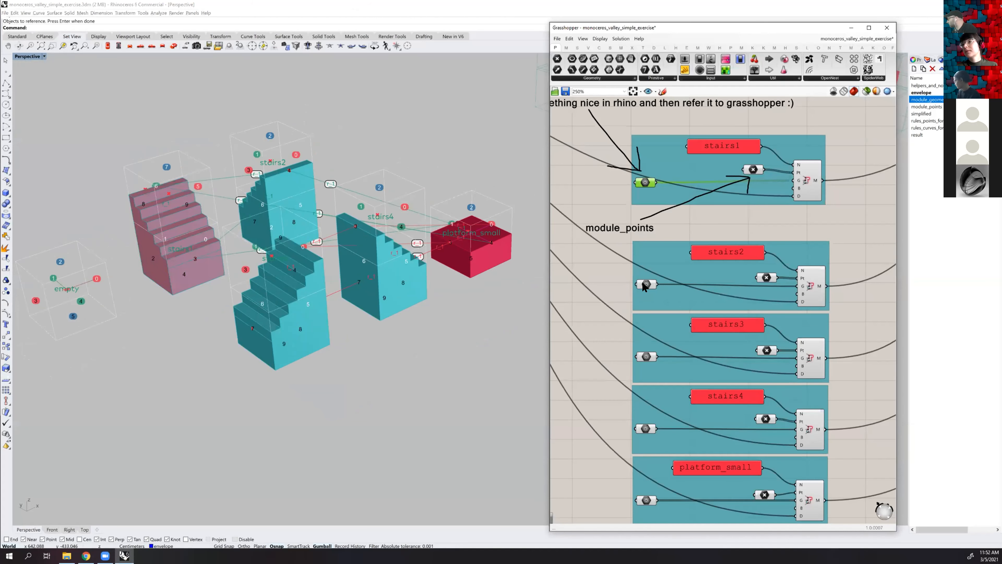
Reference the stairs2 module's polysurface in the stairs2 geometry parameter
left_click(645, 284)
right_click(645, 284)
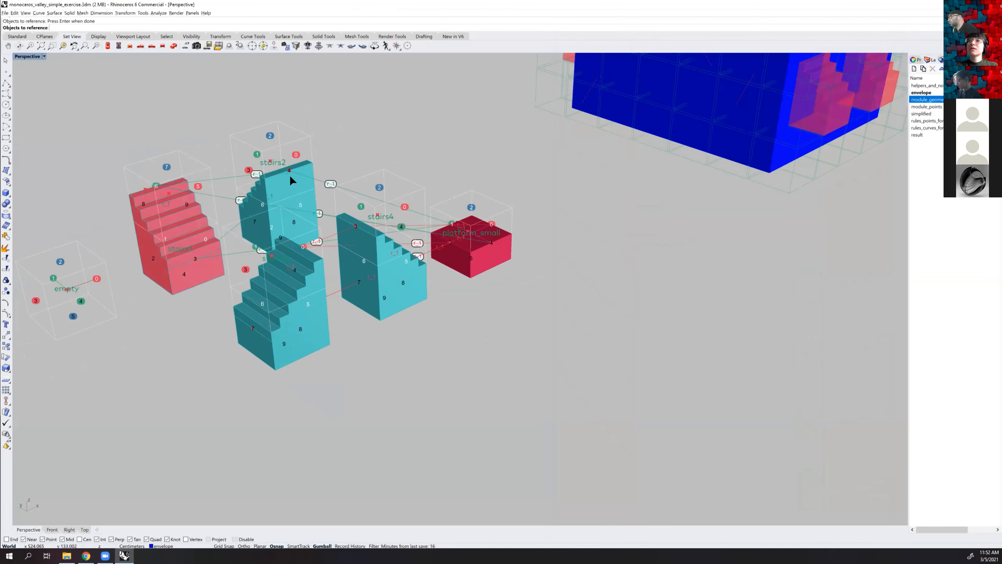
left_click(296, 177)
key("Return")
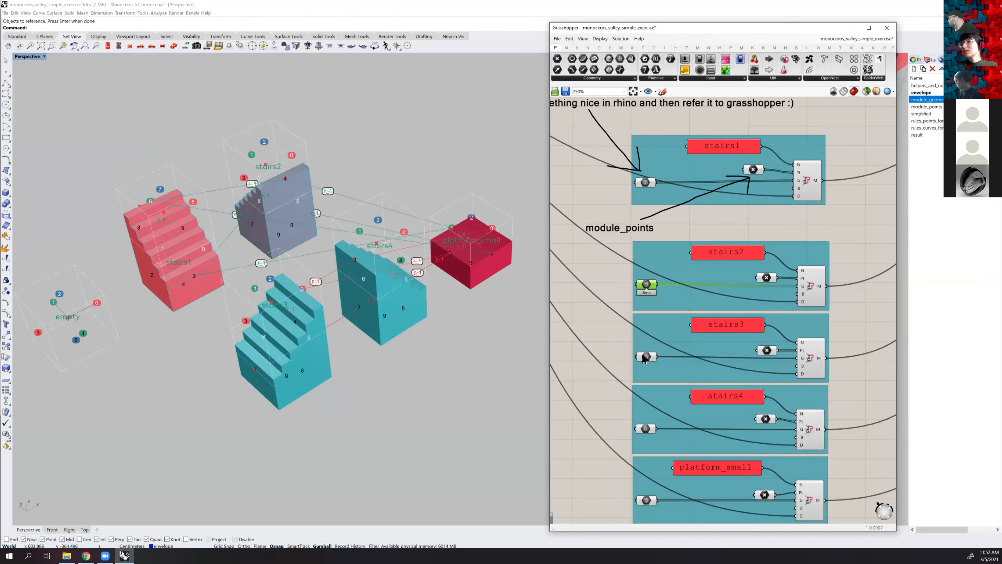
Try to reference the stairs3 module's geometry in the stairs3 geometry parameter
left_click(643, 357)
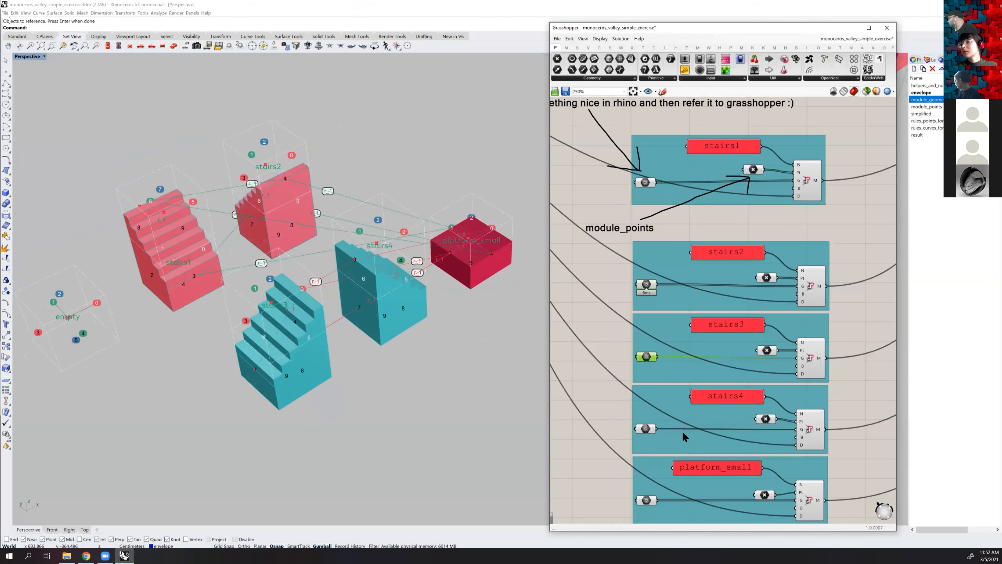
right_click(645, 357)
left_click(674, 432)
left_click(303, 330)
key("Return")
Set the Perspective viewport to Wireframe display and inspect the stair aggregation inside the envelope box
scroll(403, 168, "down", 5)
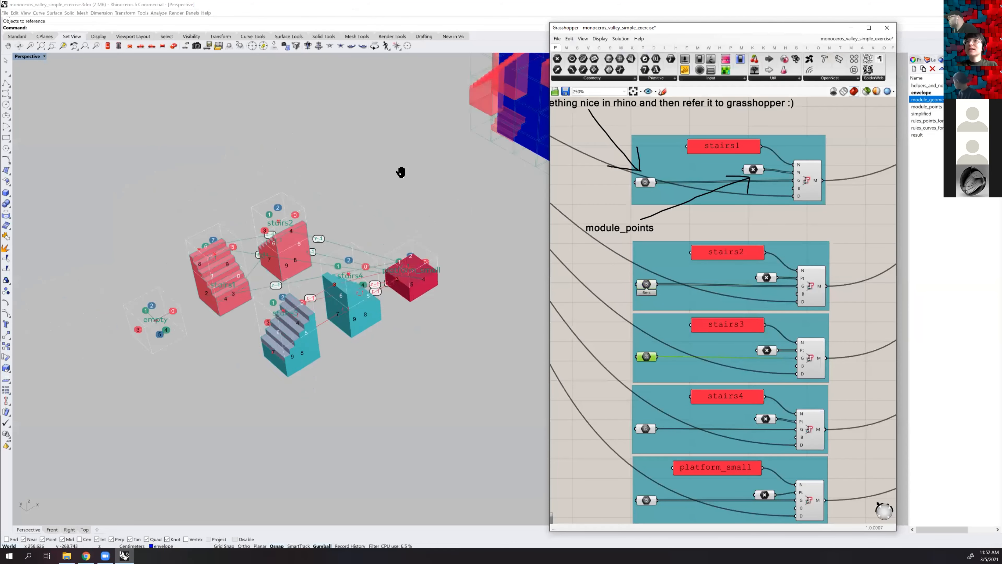
left_click(43, 56)
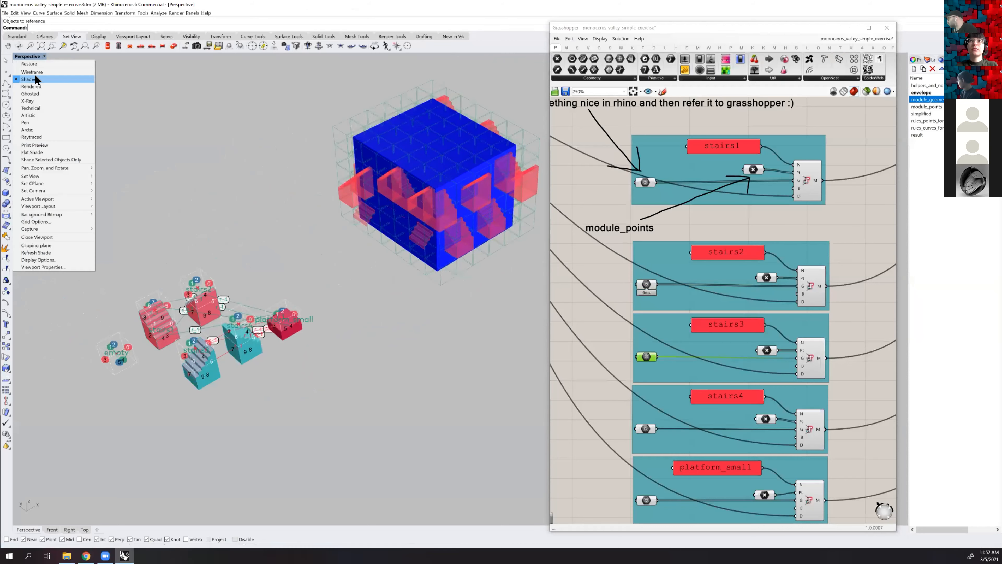
left_click(34, 73)
right_click_drag(391, 170, 152, 311)
right_click_drag(355, 171, 371, 183)
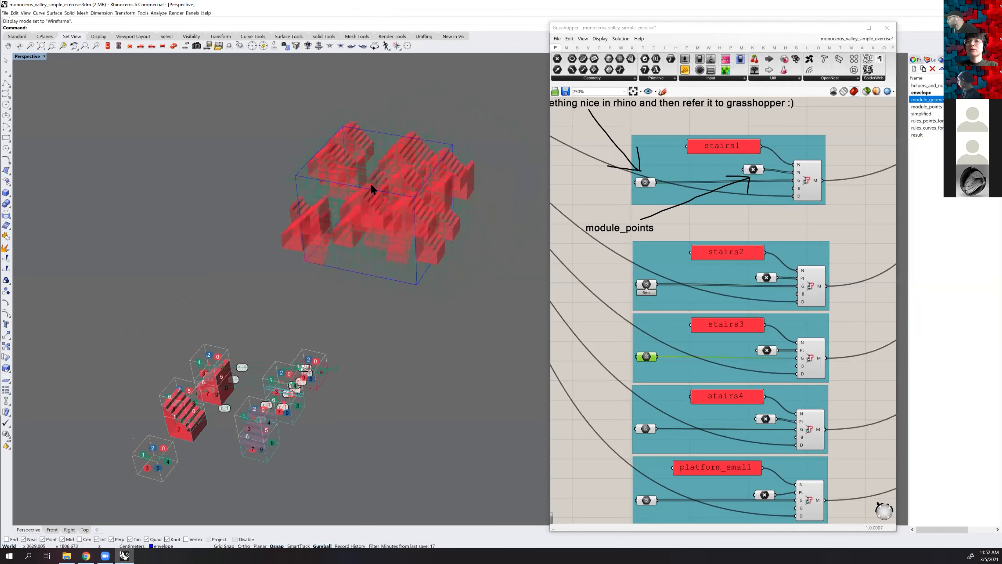
right_click_drag(418, 262, 339, 347)
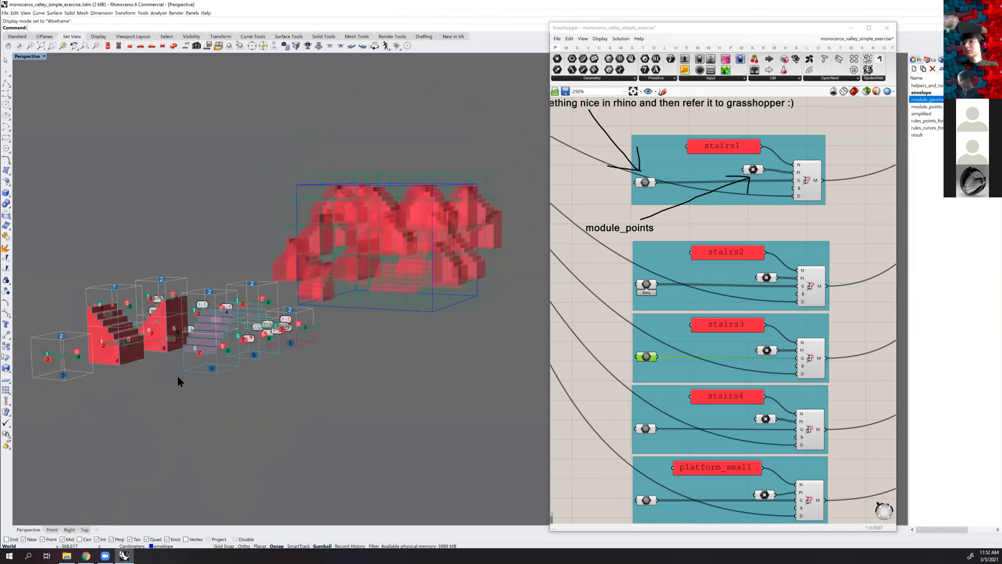
Reassign the stairs3 geometry parameter by picking the stairs3 module's polysurface again
right_click(646, 357)
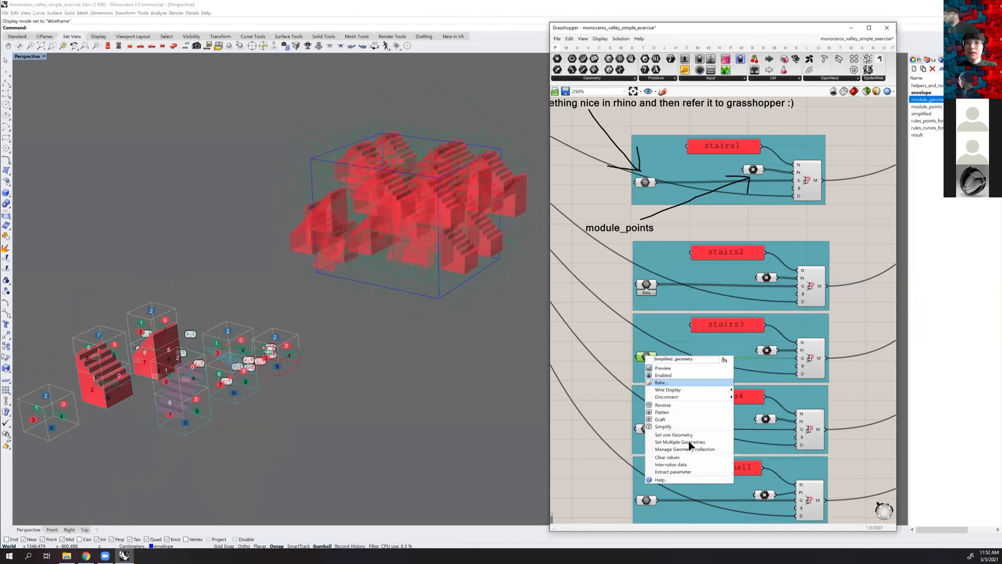
left_click(689, 444)
left_click(201, 408)
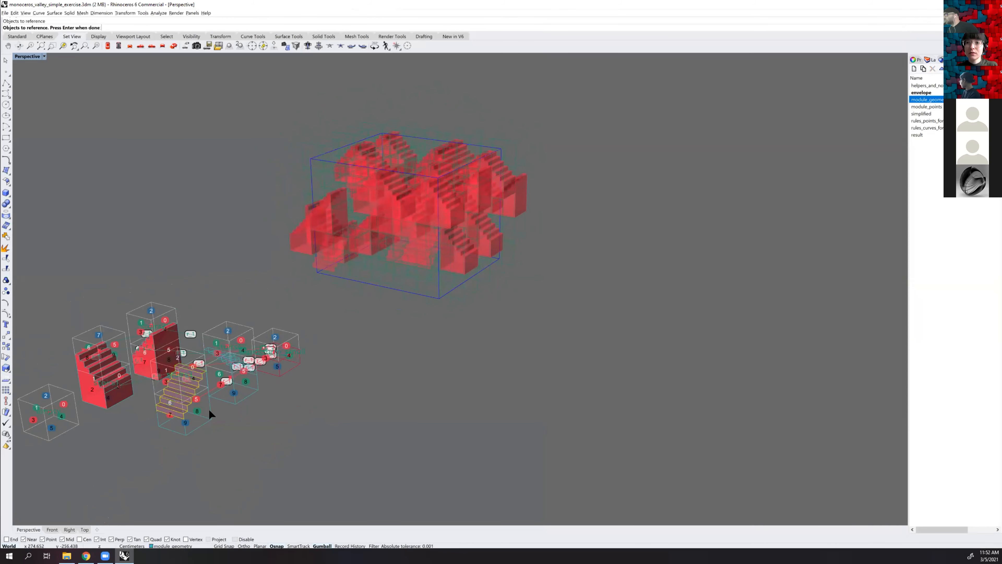
key("Return")
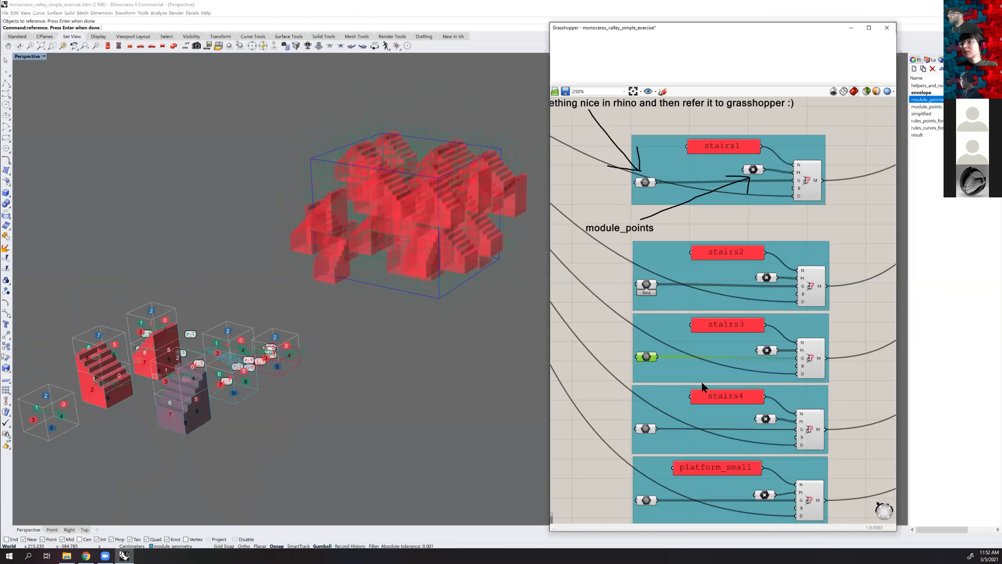
Reference the stairs4 module's polysurface in the stairs4 geometry parameter
right_click_drag(629, 356, 618, 296)
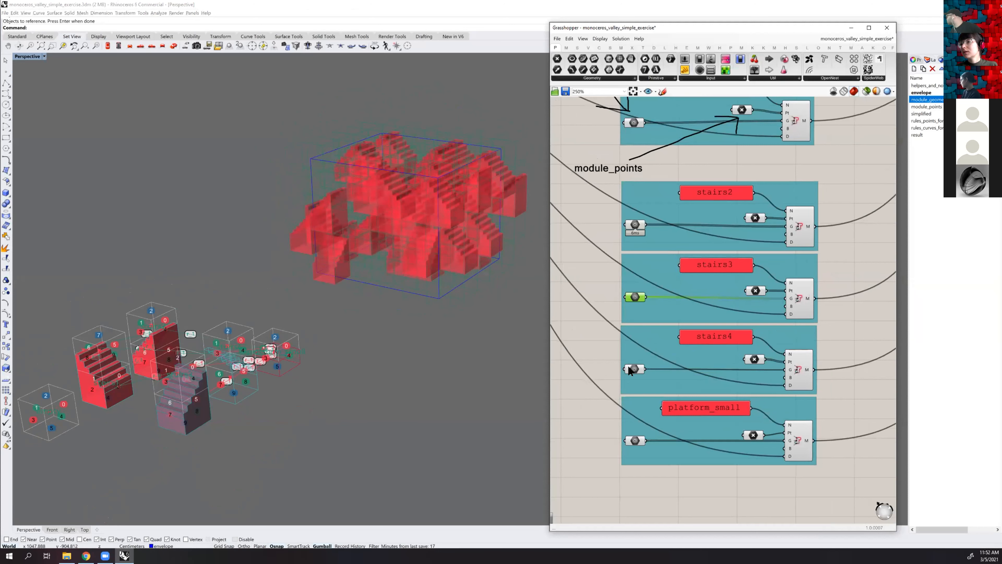
scroll(631, 366, "up", 1)
left_click(632, 369)
right_click(631, 368)
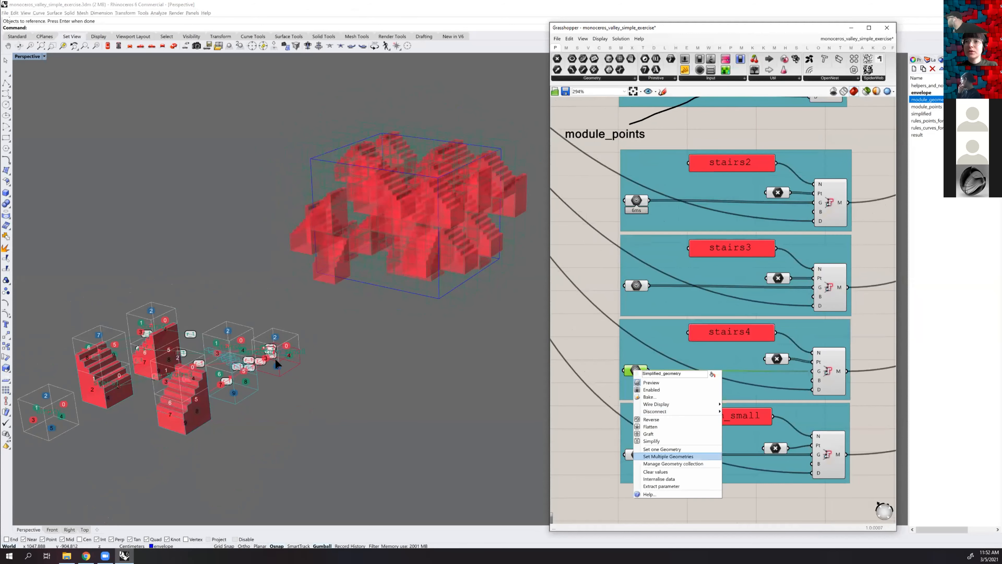
left_click(676, 456)
left_click(221, 352)
key("Return")
Reference the small platform's geometry in the platform_small geometry parameter and inspect the resulting aggregation in the envelope
right_click_drag(673, 411, 658, 327)
left_click(594, 374)
left_click(617, 370)
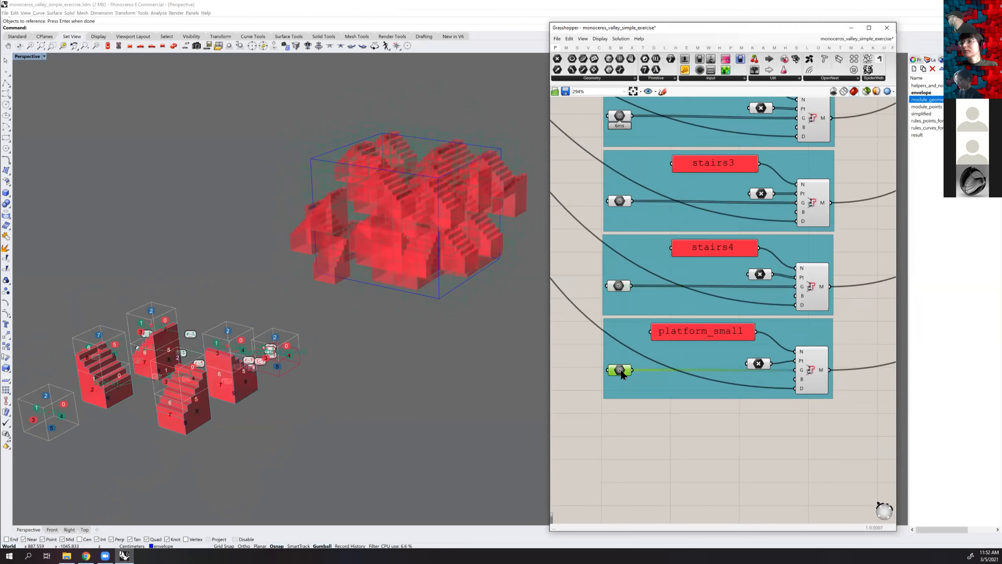
right_click(620, 369)
left_click(658, 456)
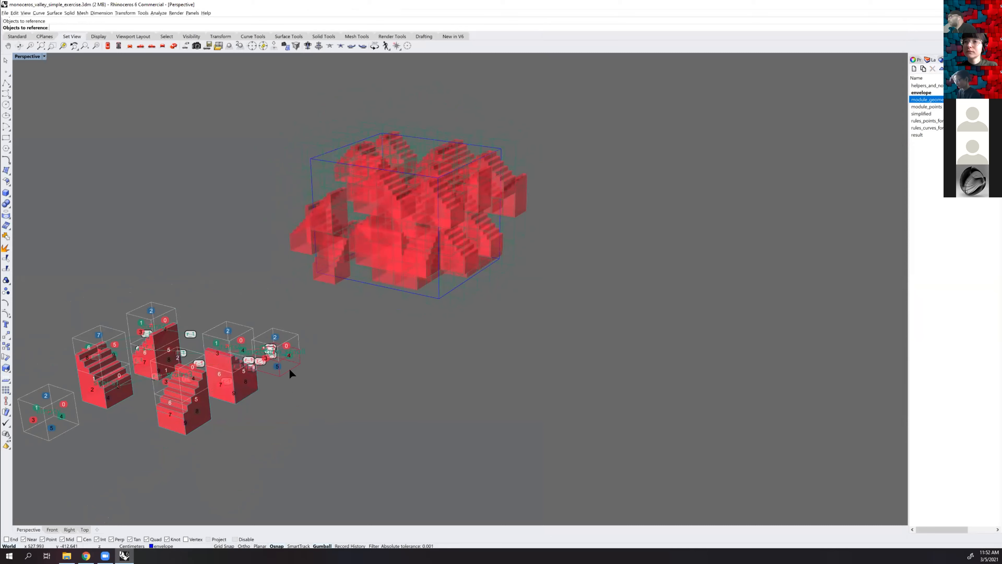
left_click(289, 366)
key("Return")
right_click_drag(439, 359, 450, 257)
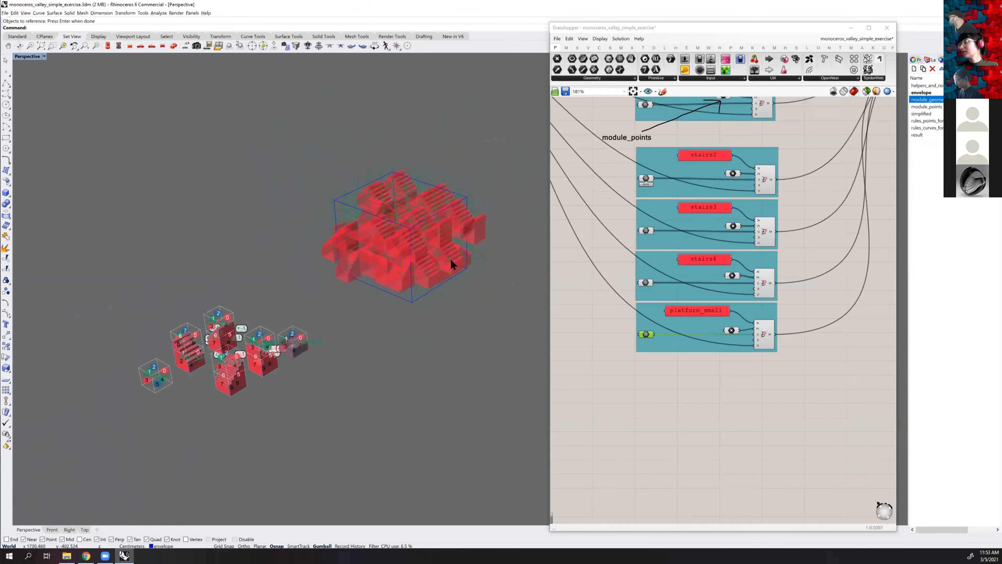
scroll(450, 259, "up", 2)
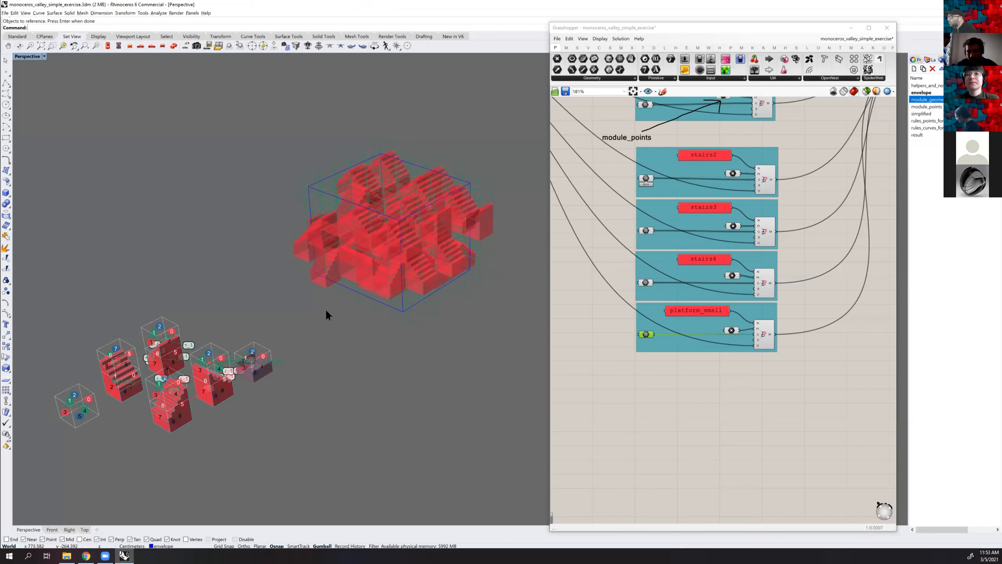
right_click_drag(385, 286, 363, 302, "shift")
Generate different aggregations by setting the WFC solver's Random Seed to 42 and to 55
scroll(747, 252, "down", 2)
scroll(733, 252, "down", 4)
scroll(803, 214, "up", 2)
right_click_drag(818, 224, 609, 237)
scroll(715, 229, "up", 6)
scroll(714, 233, "up", 5)
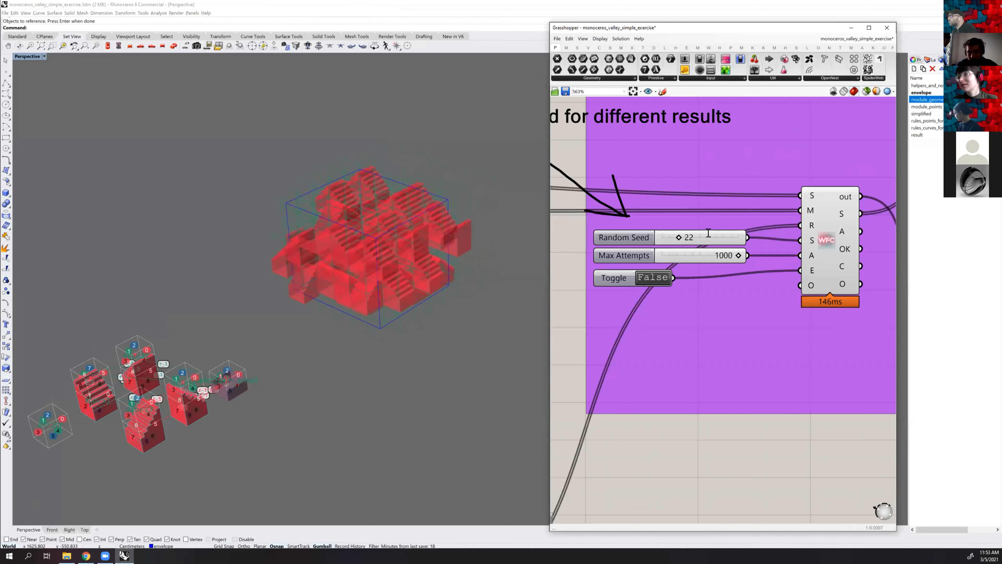
double_click(701, 237)
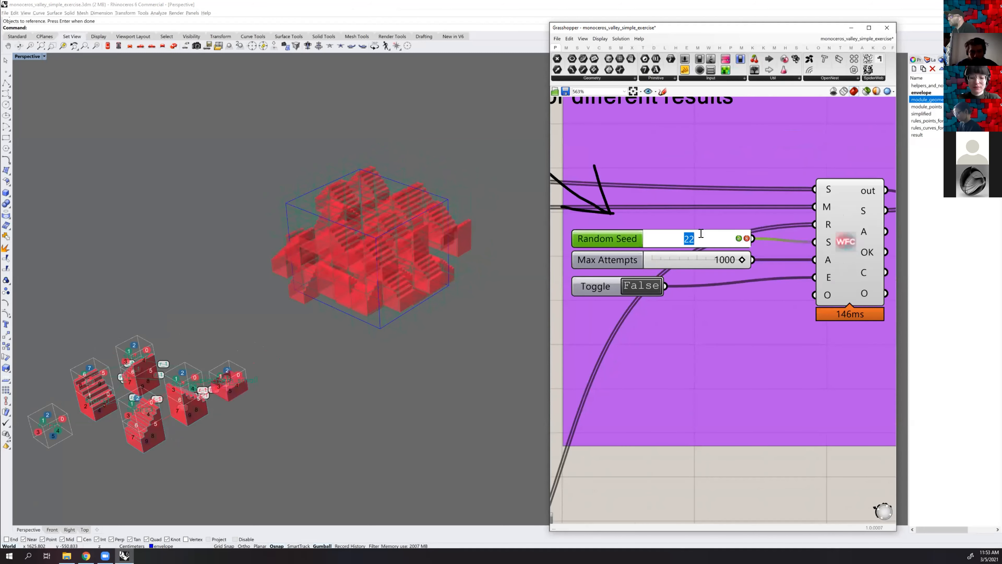
type("4")
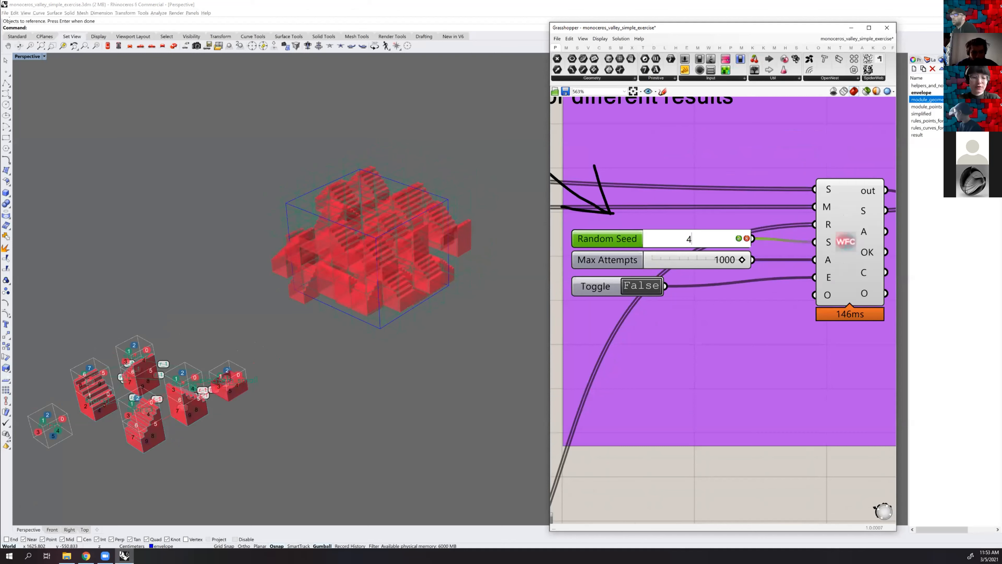
key("Return")
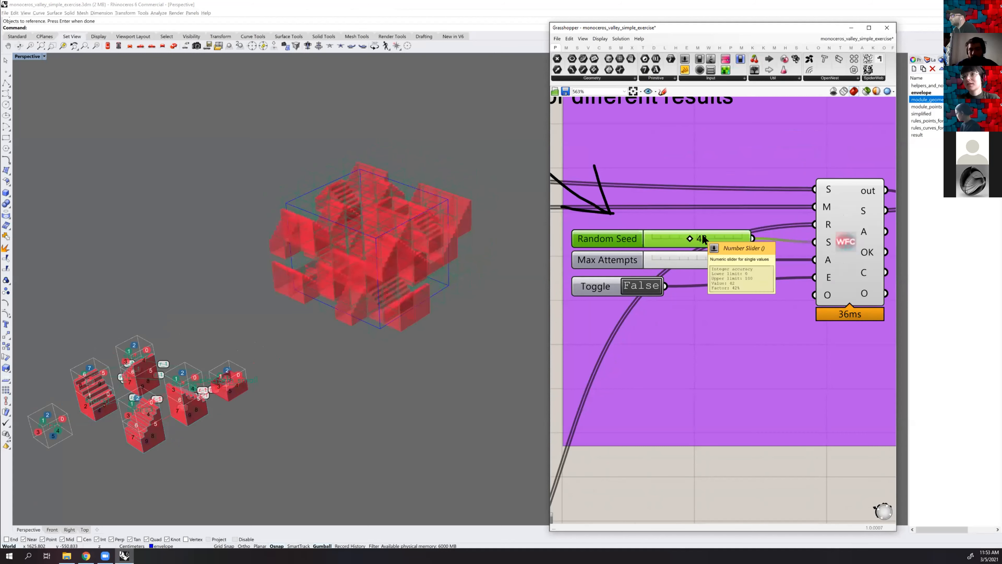
double_click(716, 233)
type("55")
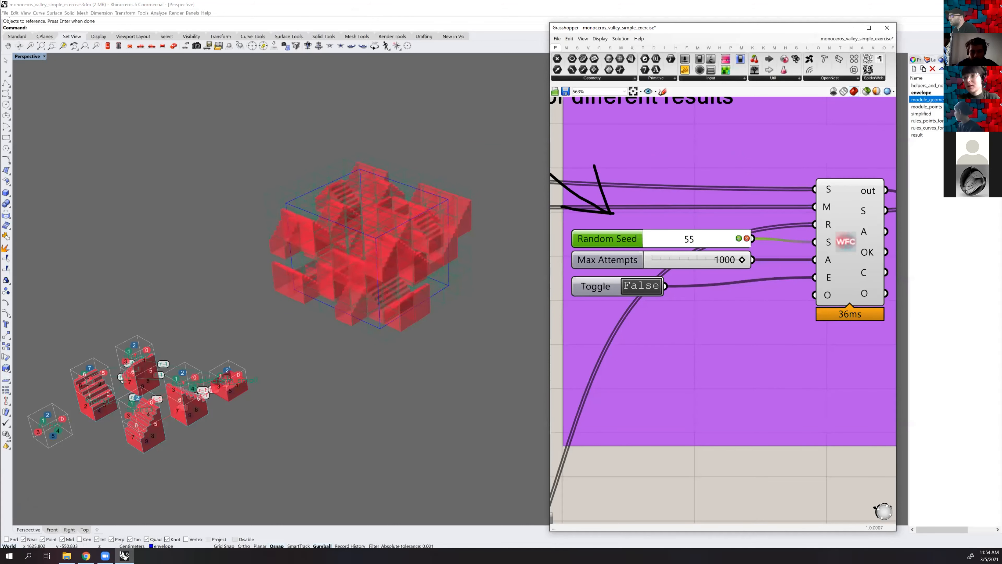
key("Return")
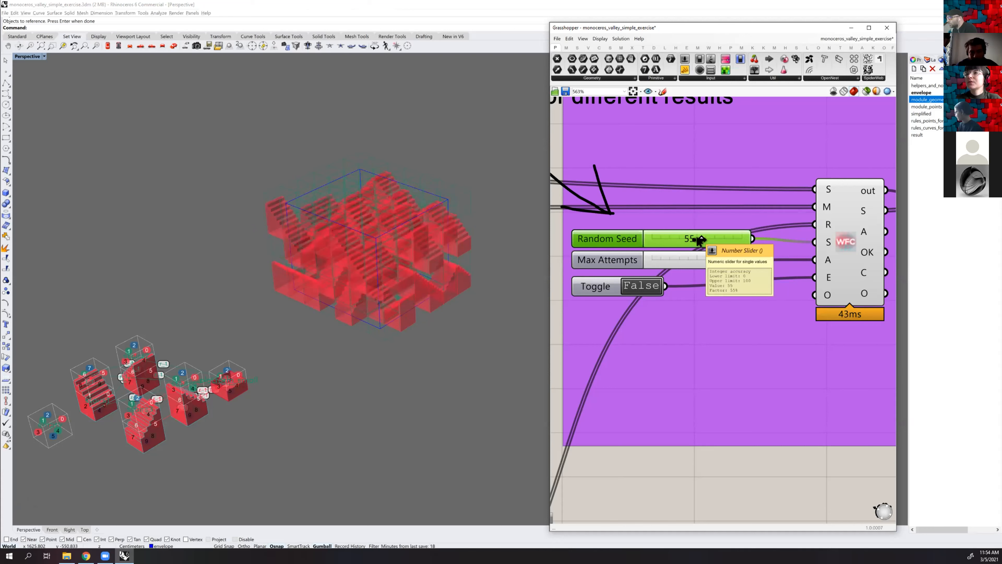
Generate further aggregations by setting the WFC solver's Random Seed to 54, 56, 57 and finally 44
double_click(708, 236)
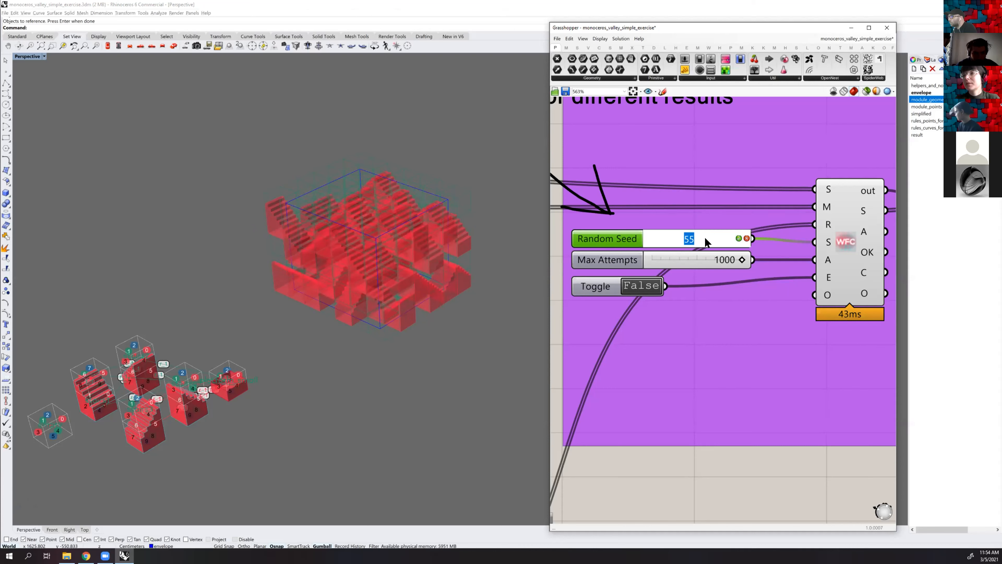
key("Return")
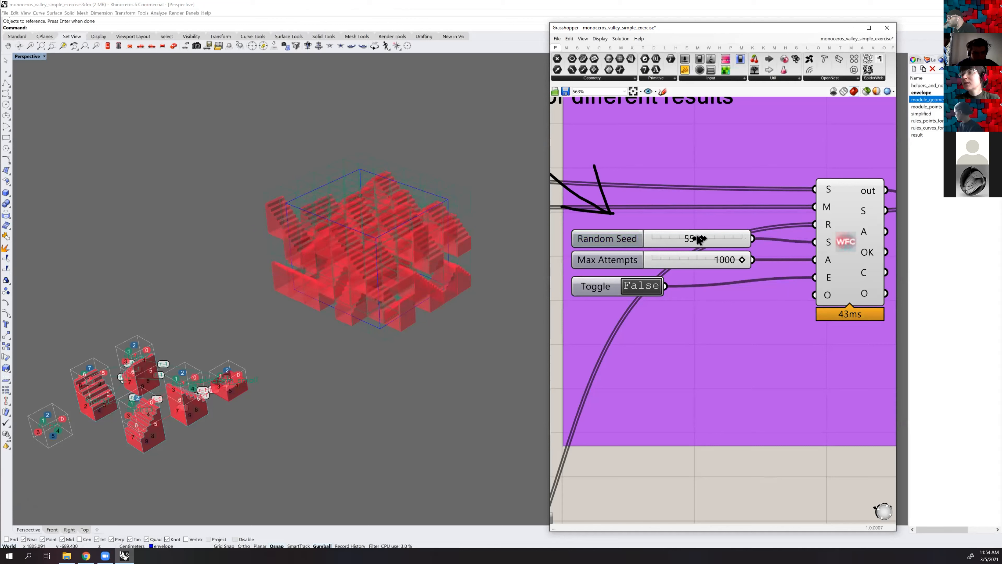
left_click_drag(697, 239, 696, 239)
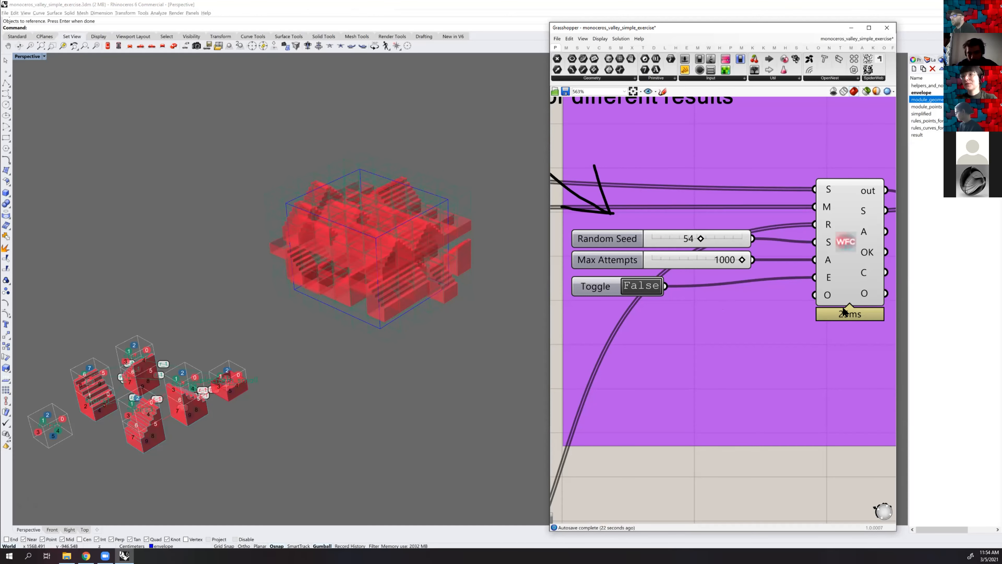
left_click_drag(697, 239, 702, 239)
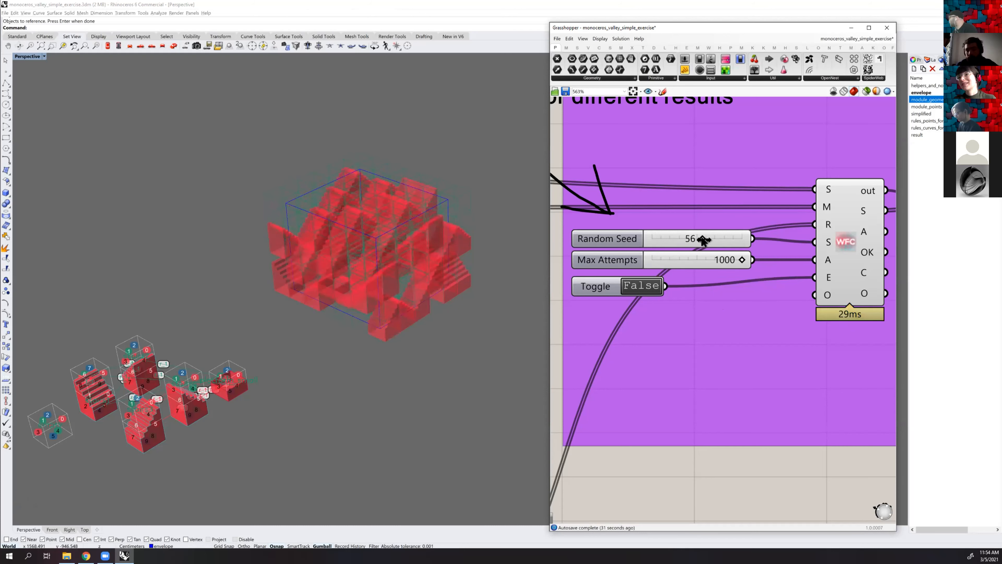
left_click_drag(702, 240, 706, 237)
double_click(715, 233)
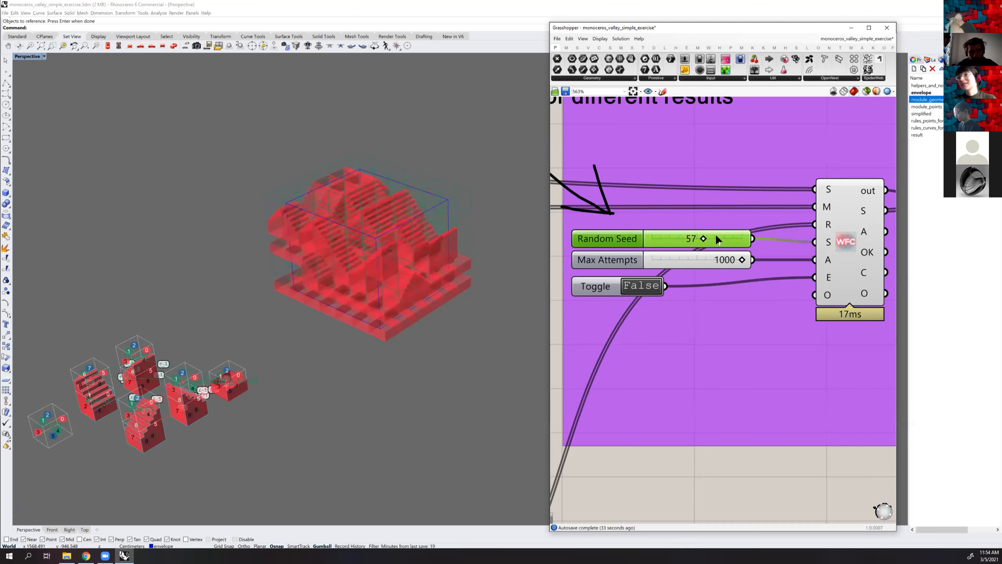
type("44")
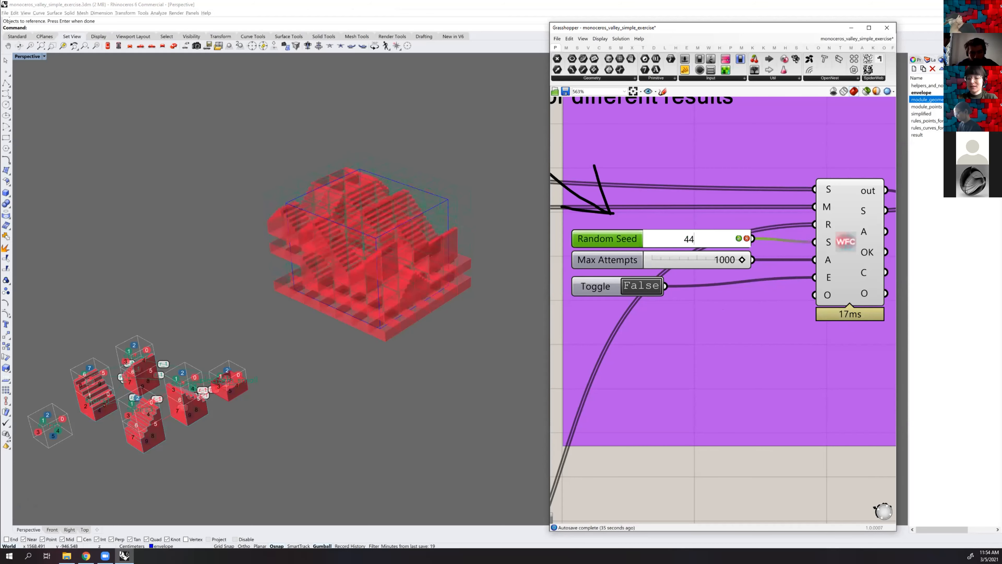
key("Return")
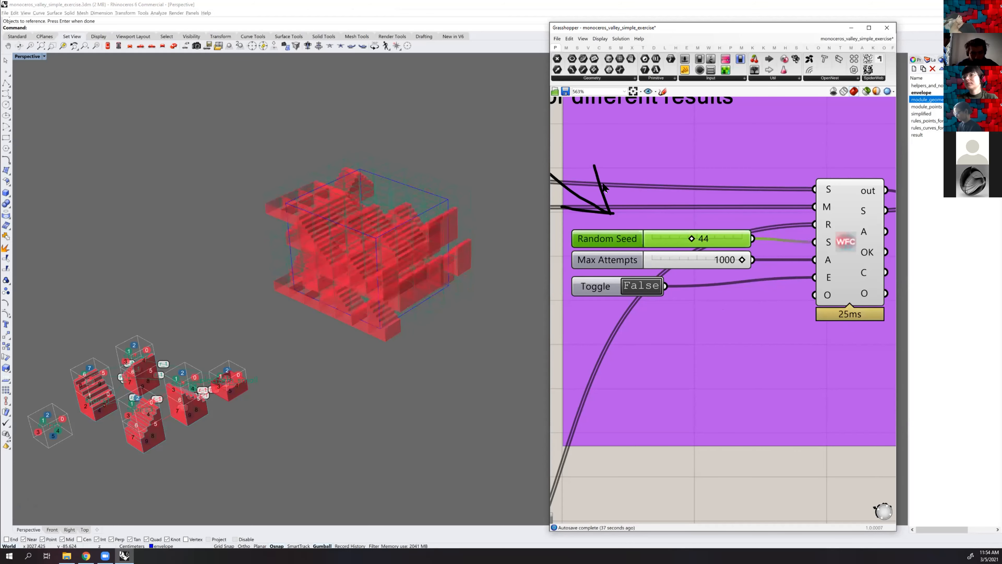
Examine the definition from the WFC solver back through the rules to the stairs module groups and their geometry and point parameters
scroll(785, 207, "down", 4)
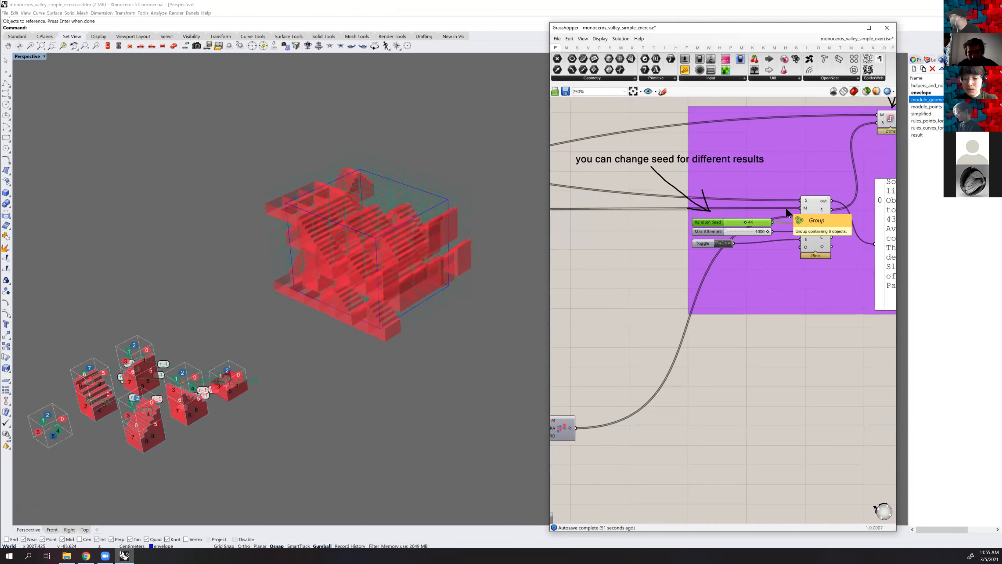
scroll(642, 259, "down", 3)
right_click_drag(613, 256, 784, 252)
scroll(615, 268, "up", 1)
right_click_drag(609, 269, 749, 228)
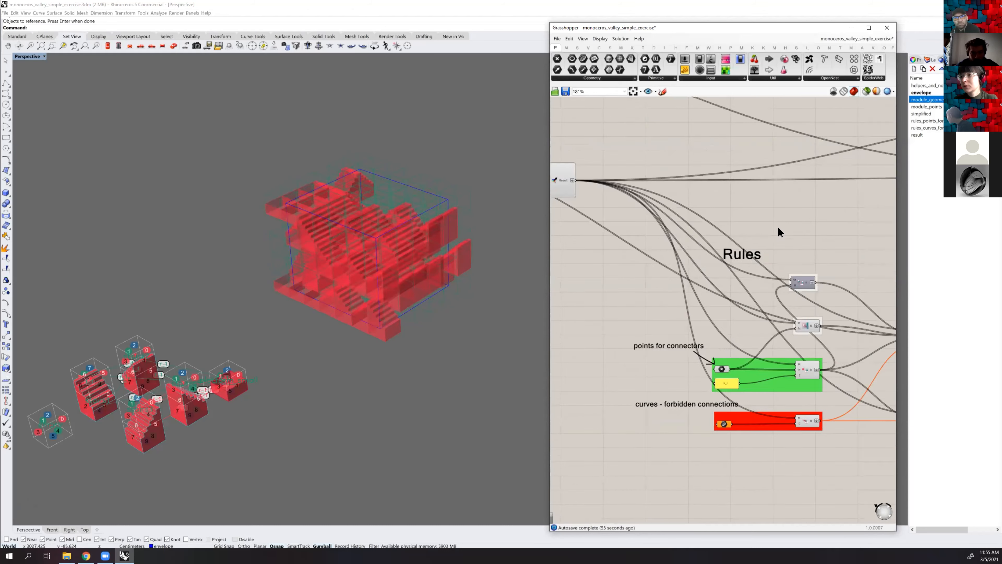
scroll(778, 229, "down", 3)
scroll(735, 288, "up", 5)
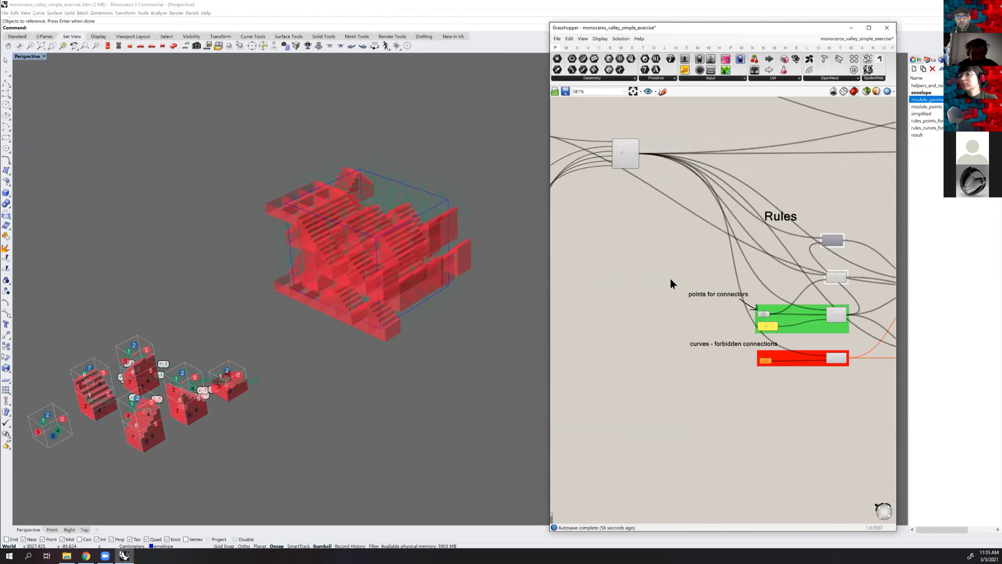
scroll(796, 276, "down", 3)
right_click_drag(690, 244, 812, 264)
scroll(610, 238, "up", 1)
scroll(698, 250, "up", 5)
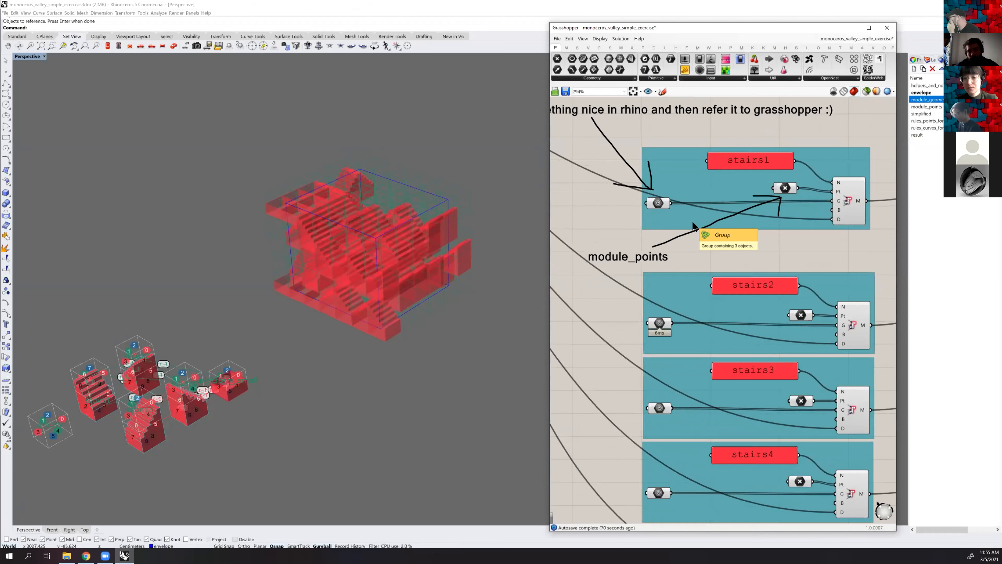
Examine the component marked for baking and the WFC solver's output at the end of the definition
scroll(825, 190, "down", 4)
right_click_drag(824, 190, 598, 275)
right_click_drag(782, 206, 566, 227)
right_click_drag(845, 213, 605, 222)
scroll(789, 196, "up", 6)
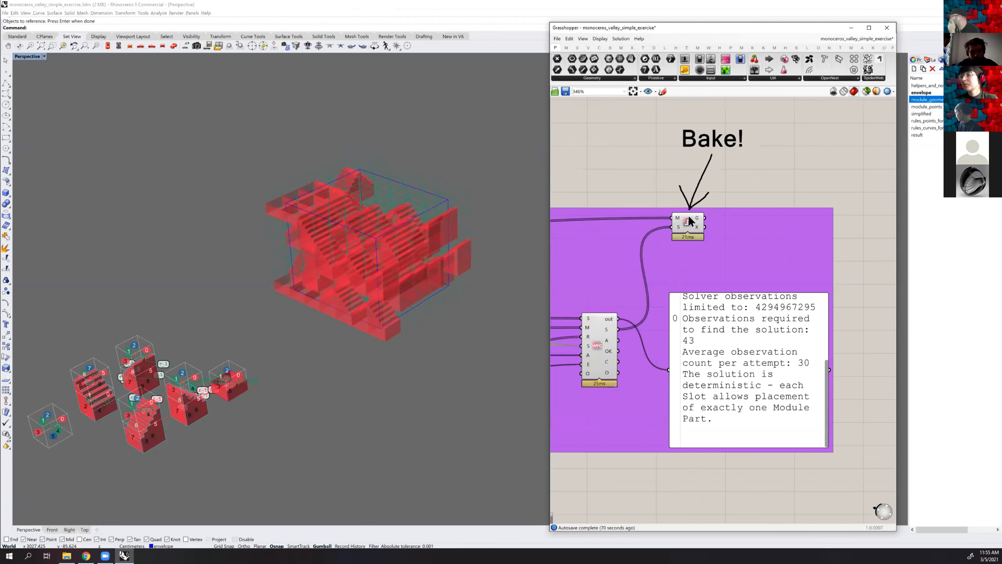
scroll(689, 217, "up", 2)
scroll(715, 221, "down", 1)
right_click_drag(727, 205, 789, 187)
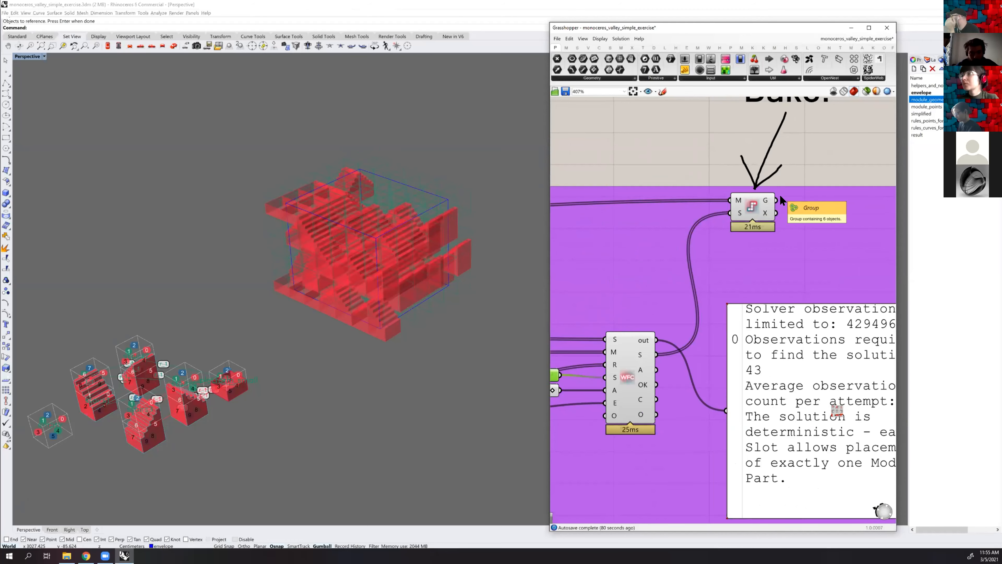
scroll(772, 145, "down", 3)
scroll(770, 146, "down", 2)
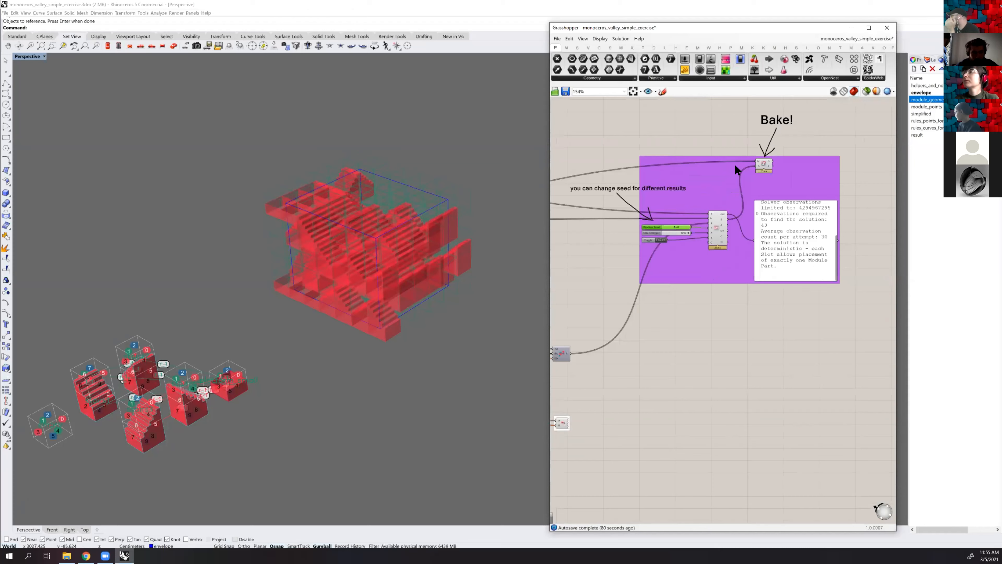
Review the module groups and the Rules section with its connector points and forbidden-connection curves
scroll(734, 164, "down", 2)
right_click_drag(631, 157, 810, 167)
right_click_drag(588, 239, 776, 236)
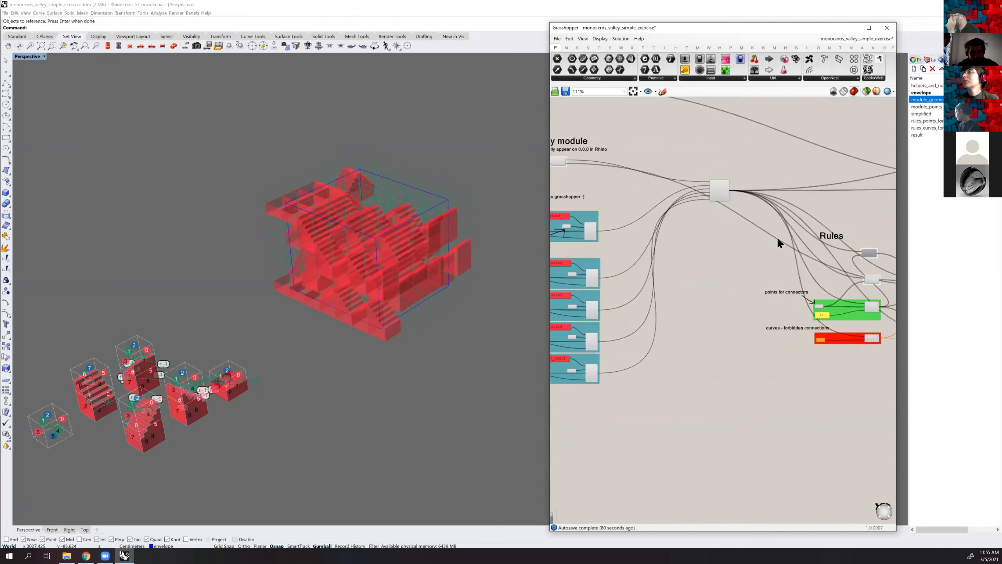
scroll(572, 275, "up", 4)
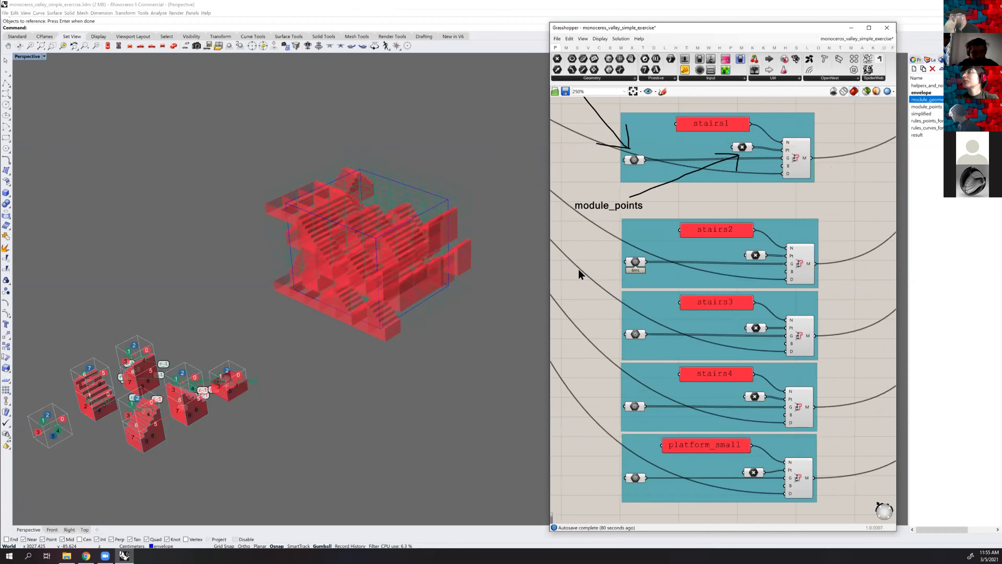
scroll(577, 268, "down", 3)
right_click_drag(193, 316, 316, 282, "shift")
scroll(746, 336, "down", 3)
right_click_drag(872, 315, 732, 307)
scroll(731, 307, "up", 4)
scroll(856, 344, "up", 3)
Inspect the stairs and platform modules' numbered faces and connector labels in the Rhino perspective view
right_click_drag(382, 296, 349, 347, "shift")
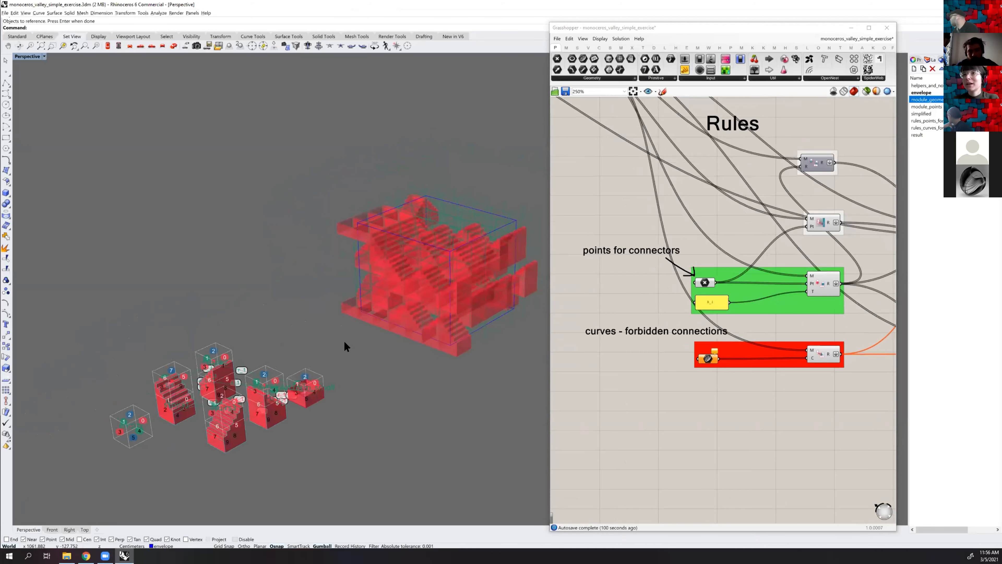
right_click_drag(384, 192, 292, 289)
right_click_drag(292, 386, 298, 330, "shift")
scroll(280, 347, "up", 2)
scroll(252, 325, "up", 2)
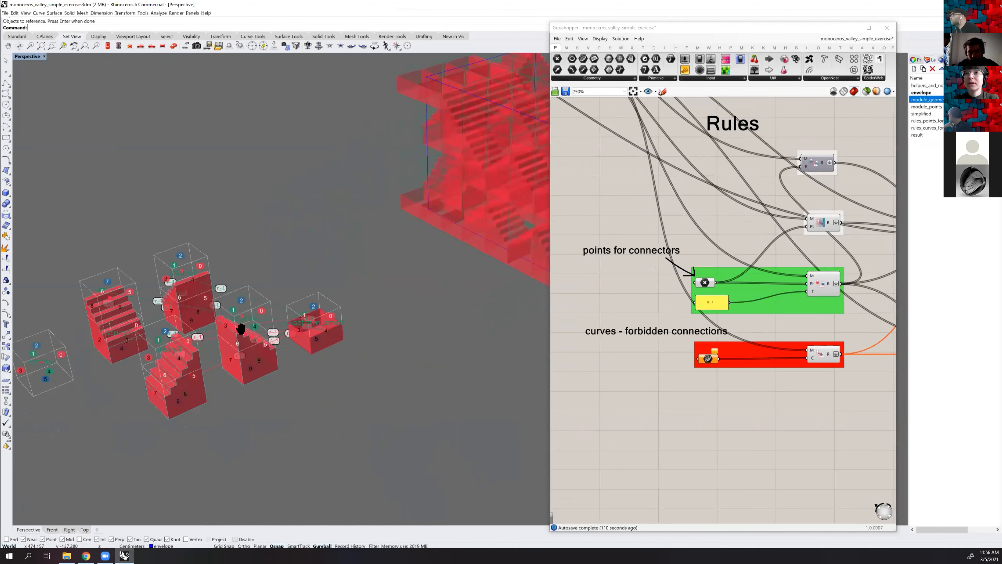
scroll(241, 327, "up", 3)
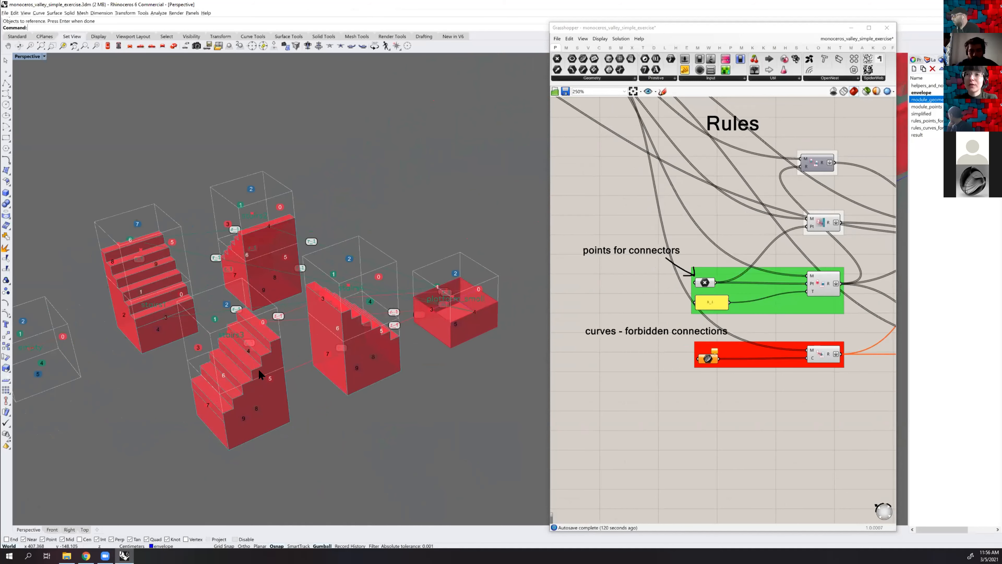
right_click_drag(308, 307, 313, 300, "shift")
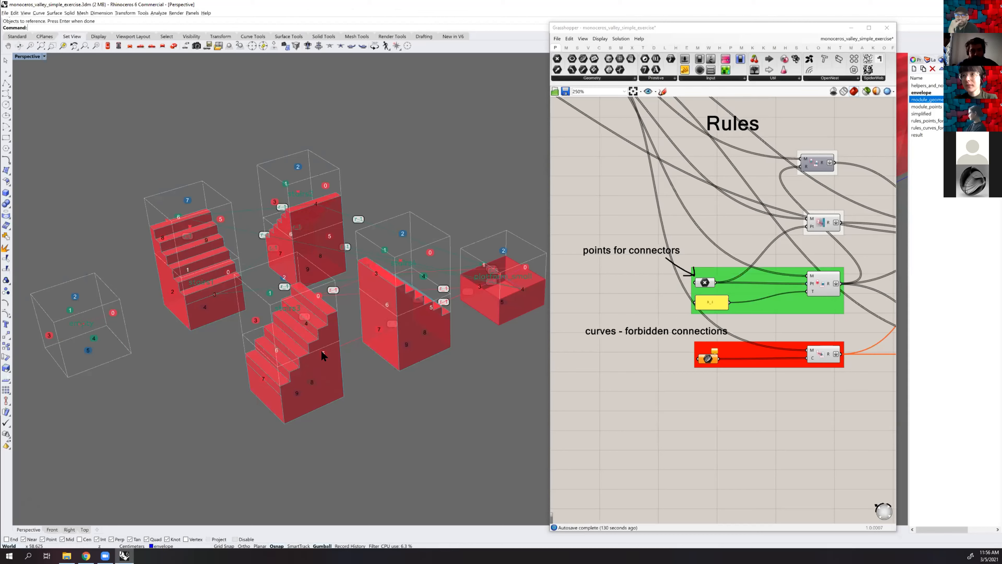
right_click_drag(416, 350, 444, 371)
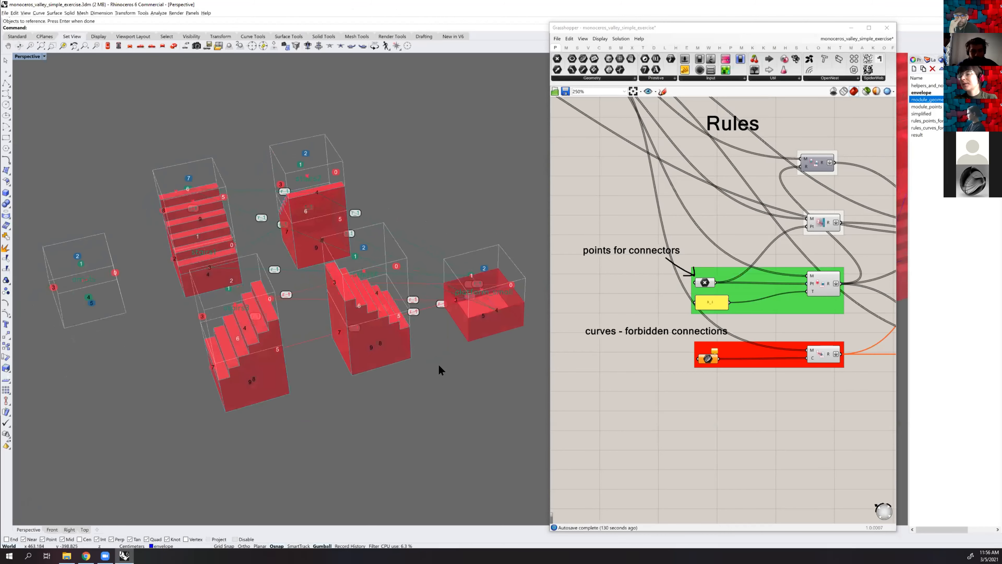
scroll(671, 353, "down", 2)
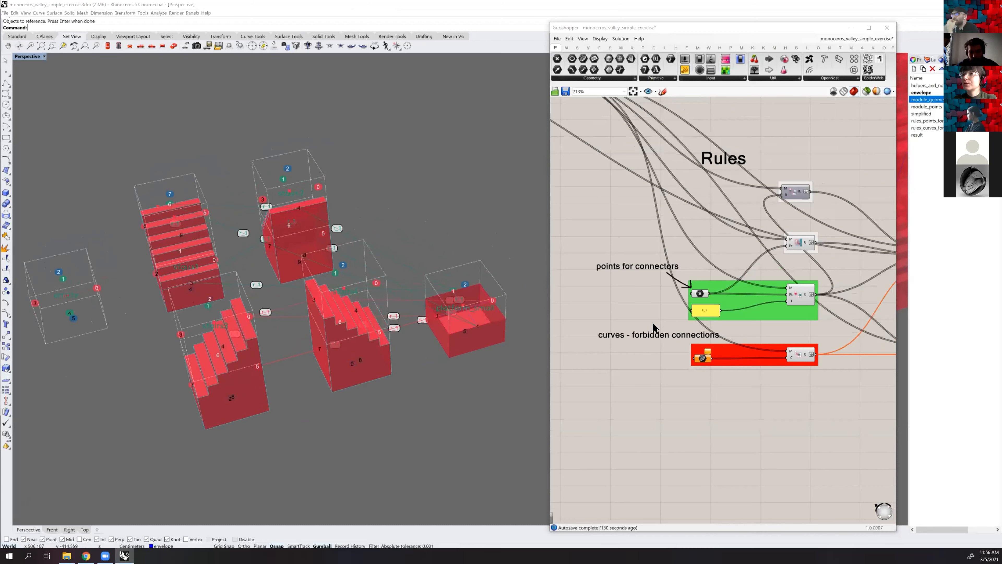
scroll(637, 231, "up", 2)
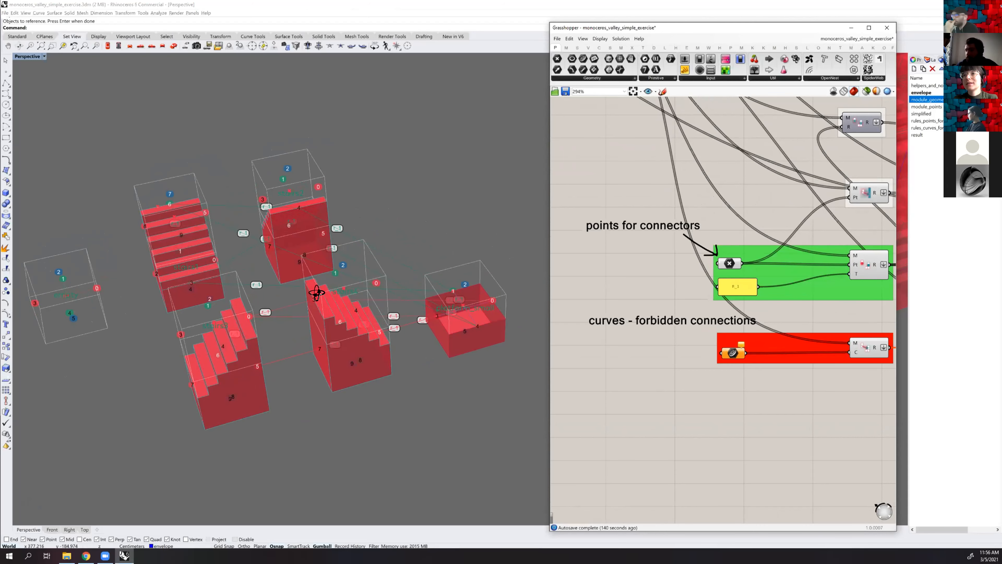
right_click_drag(325, 294, 389, 282)
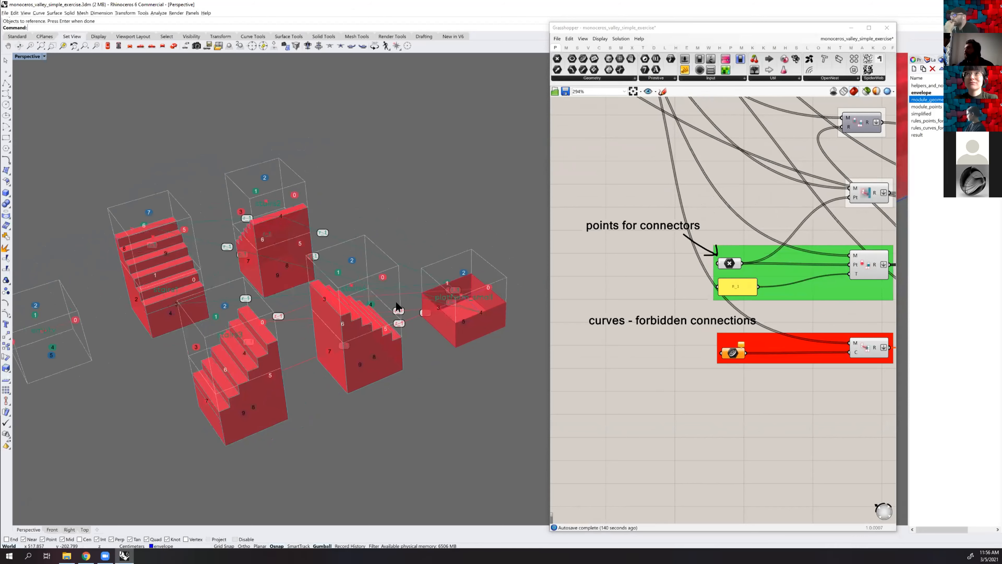
right_click_drag(384, 296, 372, 288, "shift")
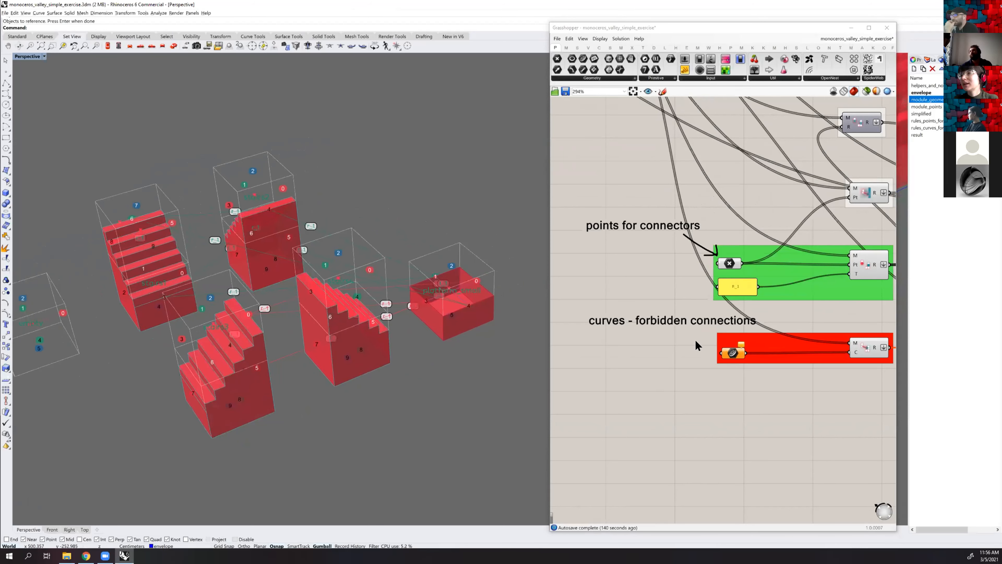
Review the forbidden connections group and make the layer for the forbidden-connection rule curves current
scroll(677, 352, "down", 2)
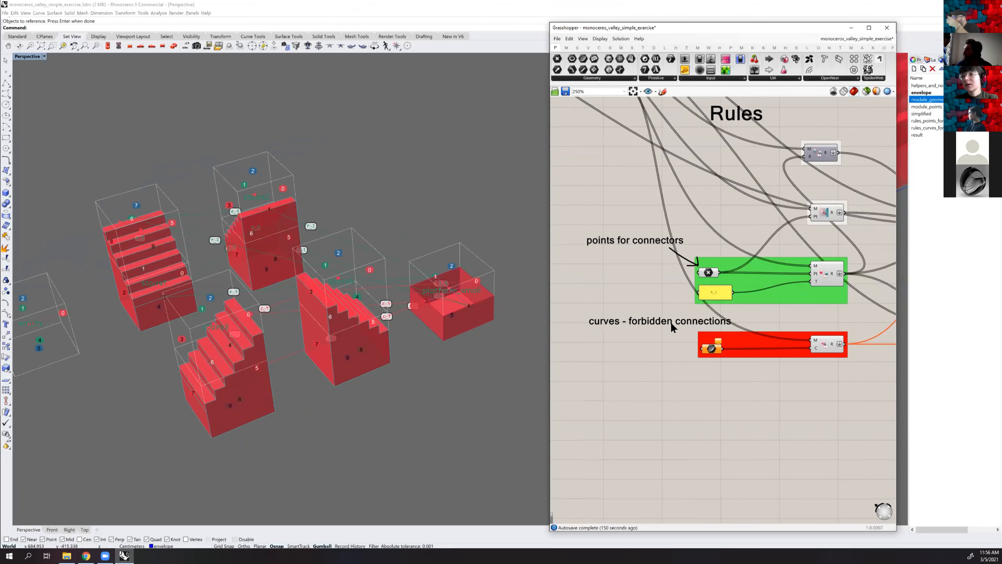
scroll(705, 351, "up", 2)
scroll(674, 352, "down", 2)
right_click_drag(674, 353, 717, 342)
right_click_drag(779, 346, 718, 334)
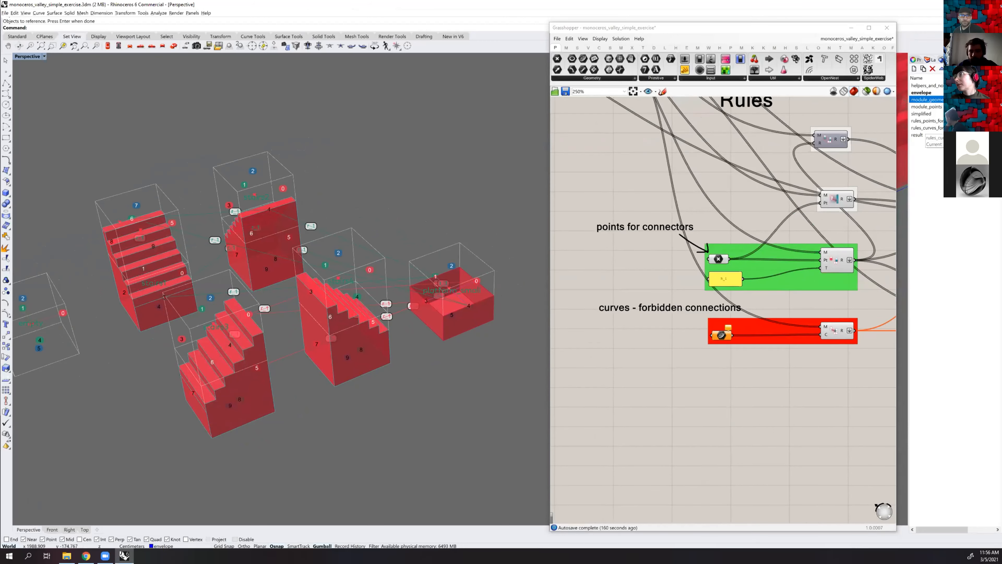
left_click(923, 127)
Draw a line from face 0 of the front stairs module to face 3 of the stairs module beside it
right_click_drag(319, 326, 298, 315)
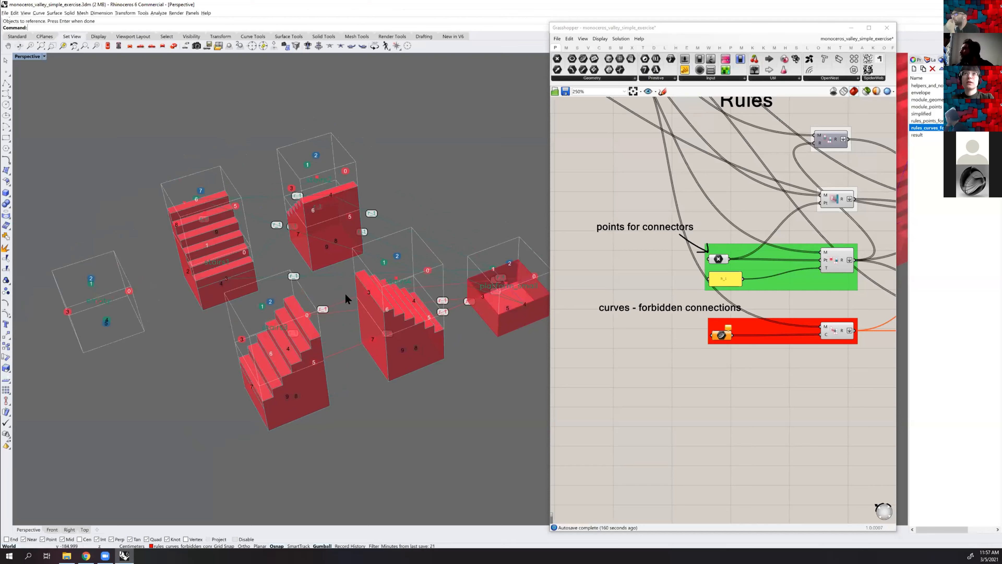
type("line")
key("Return")
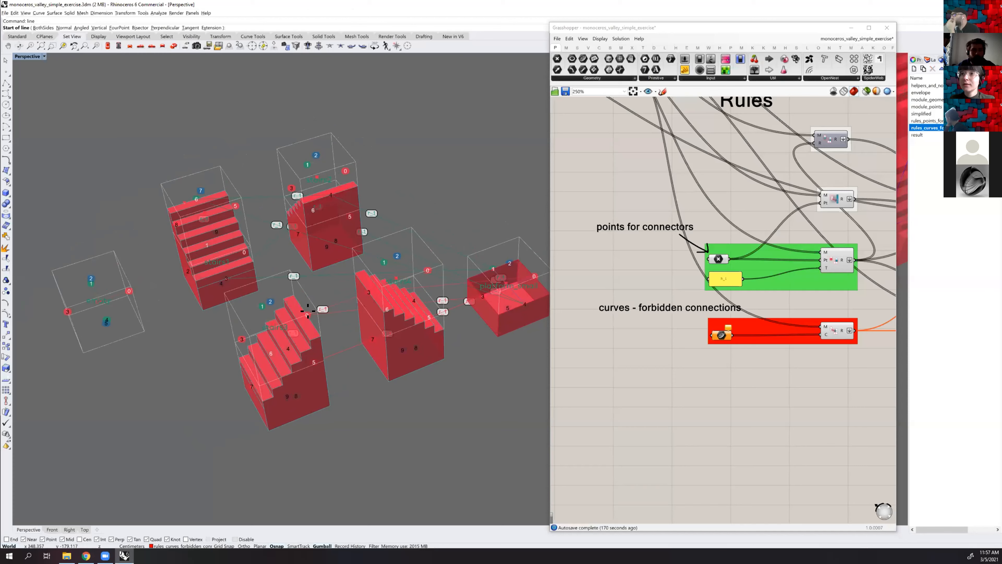
scroll(303, 311, "up", 2)
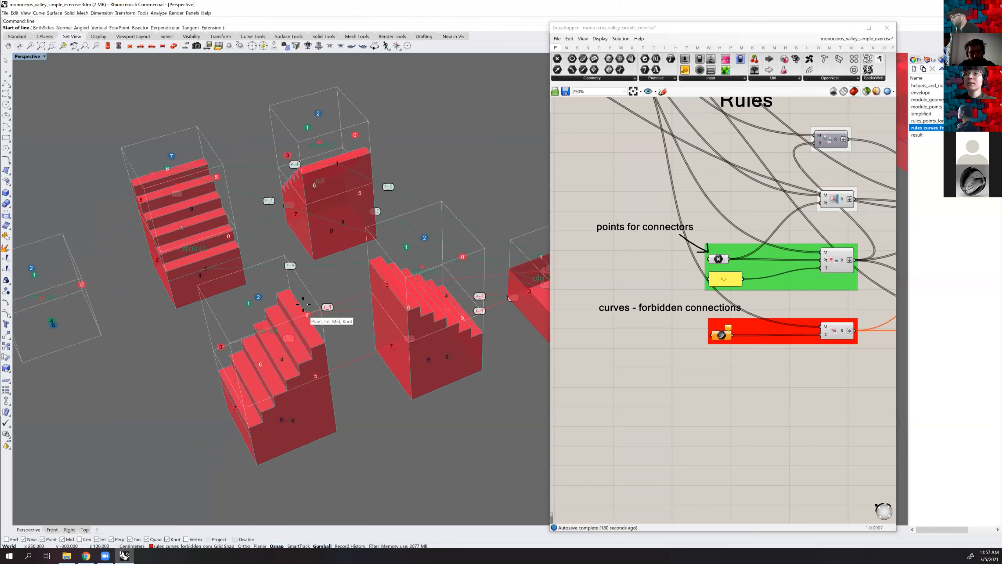
left_click(365, 285)
left_click(383, 281)
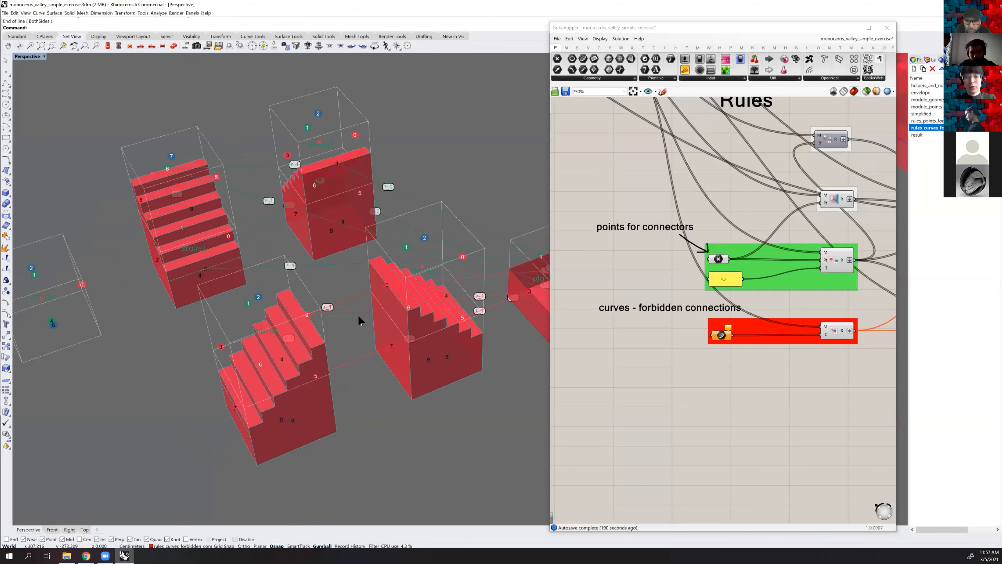
Reference the line drawn between the two stairs modules in the Curve parameter of the forbidden connections group
right_click_drag(315, 335, 269, 277)
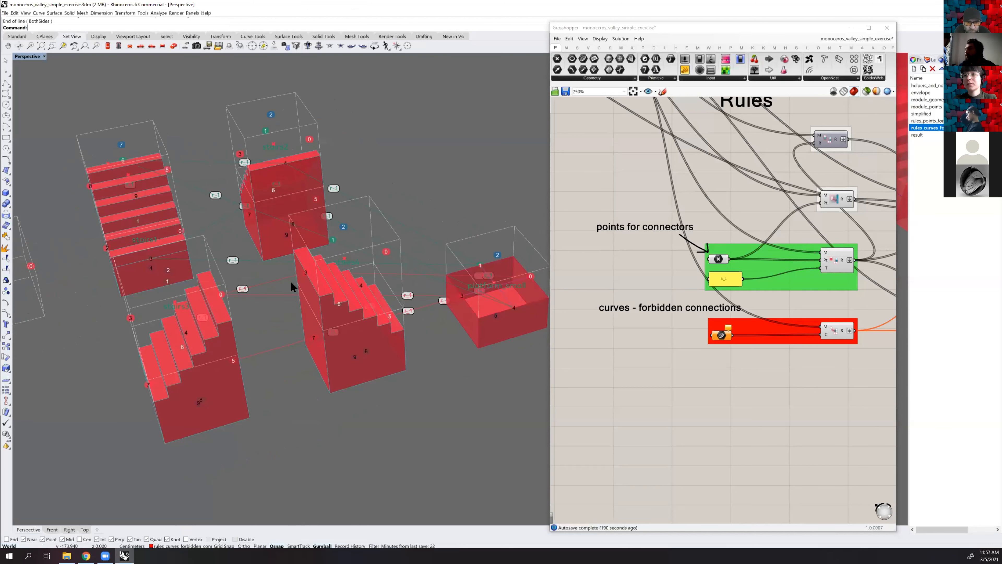
left_click(309, 281)
right_click_drag(280, 285, 260, 265)
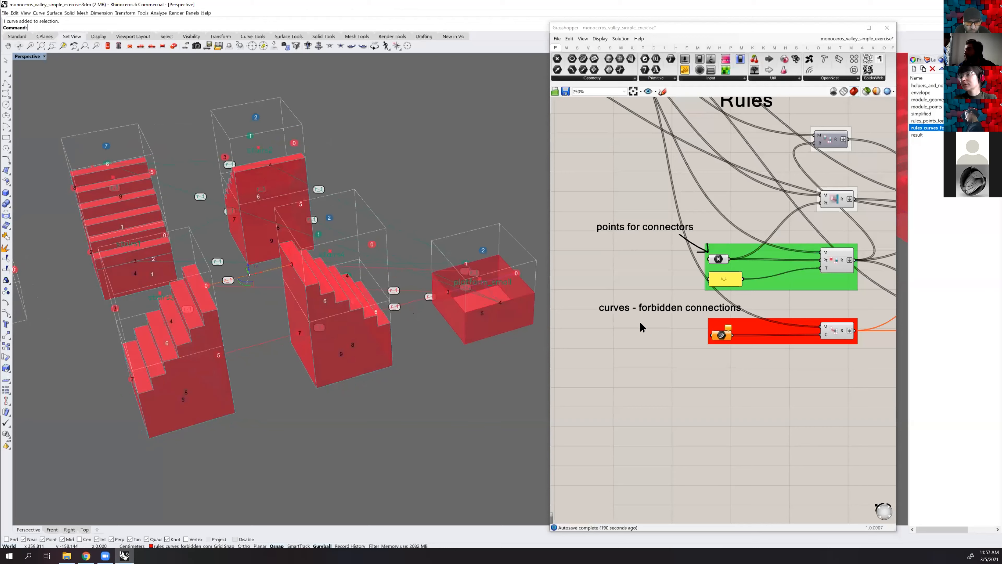
right_click_drag(716, 333, 673, 329)
scroll(671, 329, "up", 3)
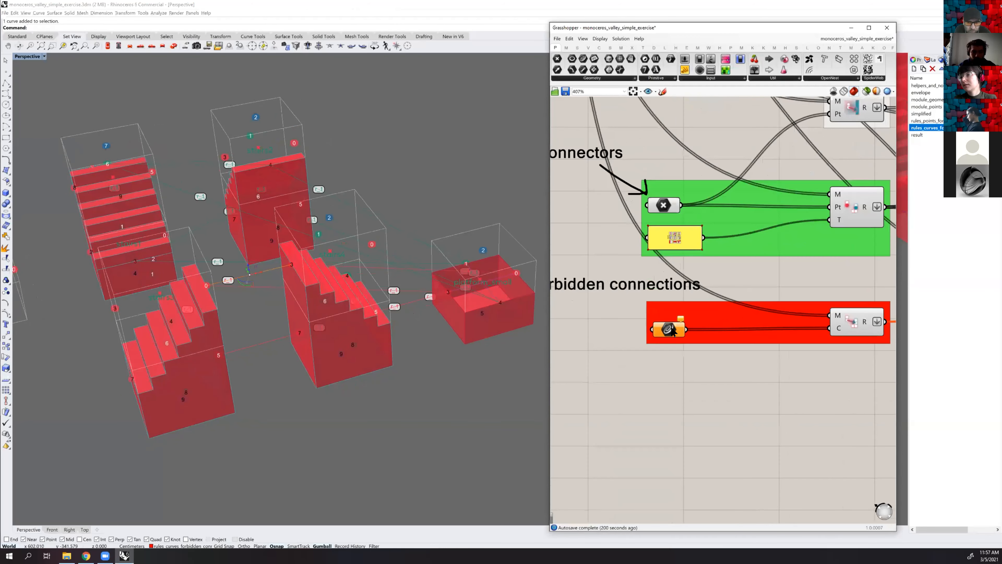
right_click(667, 329)
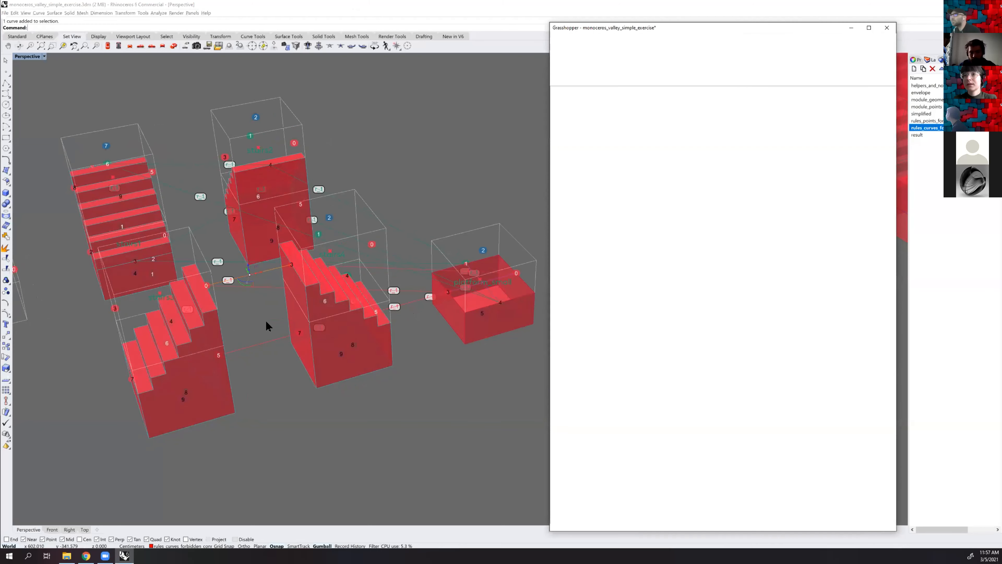
left_click(256, 281)
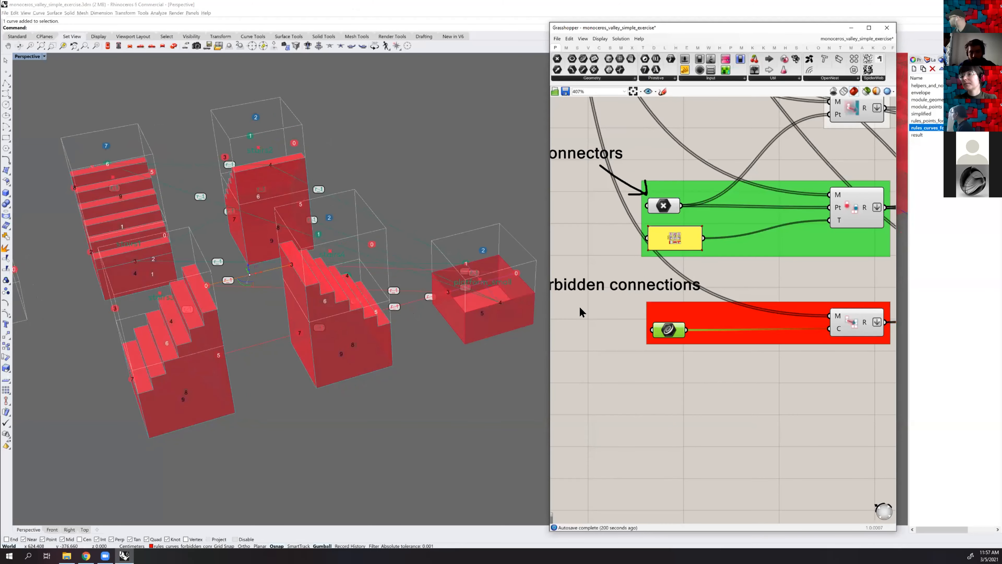
Examine the regenerated aggregation in the envelope and compare it with the numbered faces of the source modules
scroll(670, 344, "down", 3)
scroll(478, 284, "down", 5)
right_click_drag(477, 289, 247, 298, "shift")
scroll(398, 300, "down", 4)
right_click_drag(441, 262, 284, 282)
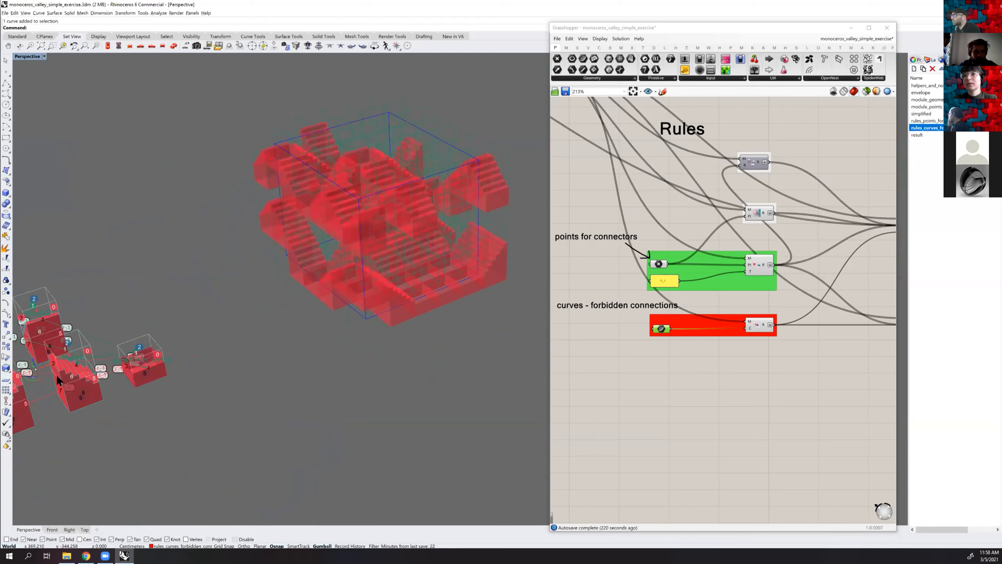
right_click_drag(369, 299, 302, 326)
scroll(301, 309, "up", 5)
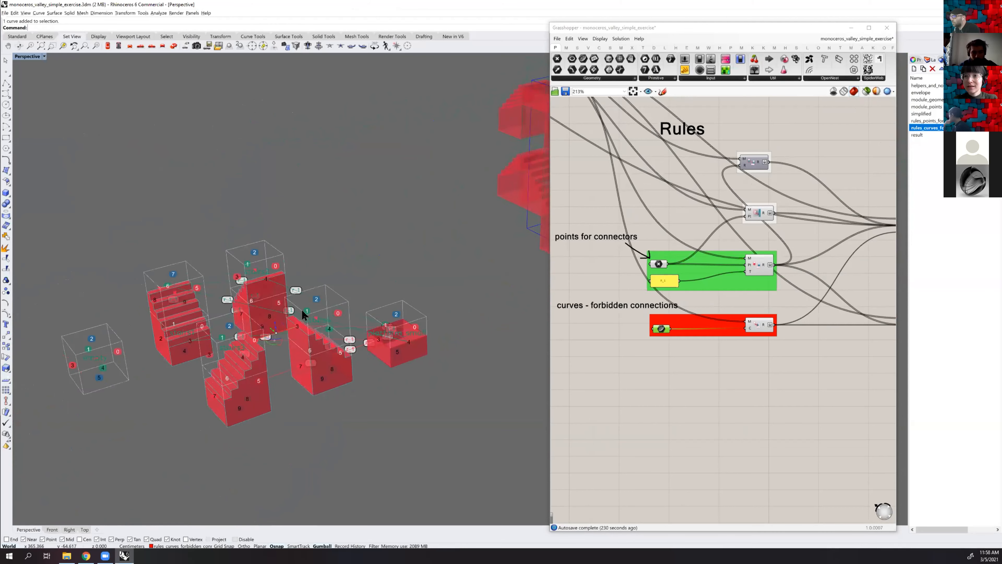
right_click_drag(334, 383, 449, 392)
right_click_drag(449, 391, 450, 385)
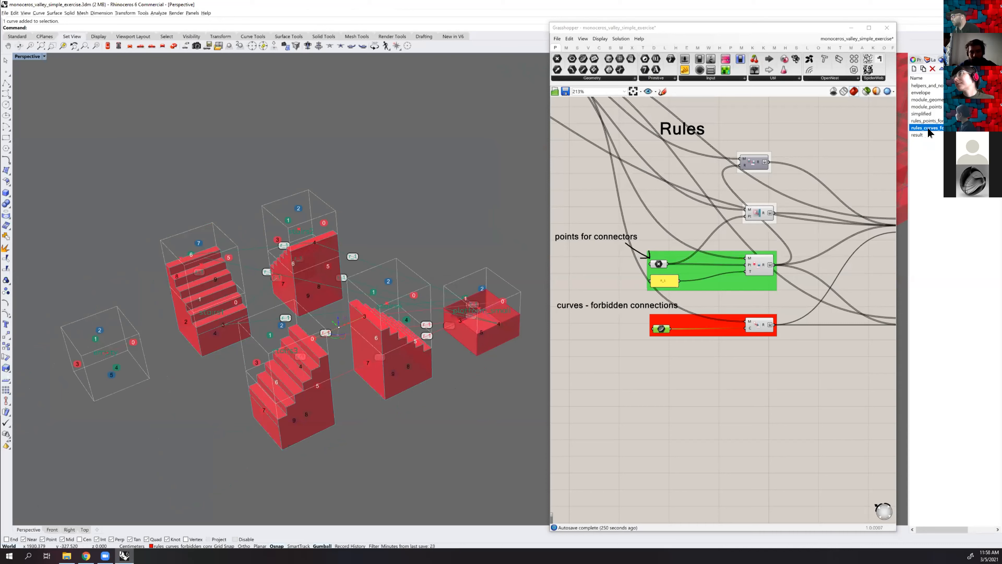
Widen the layer list and start a new line among the modules for another forbidden connection
left_click_drag(908, 138, 903, 138)
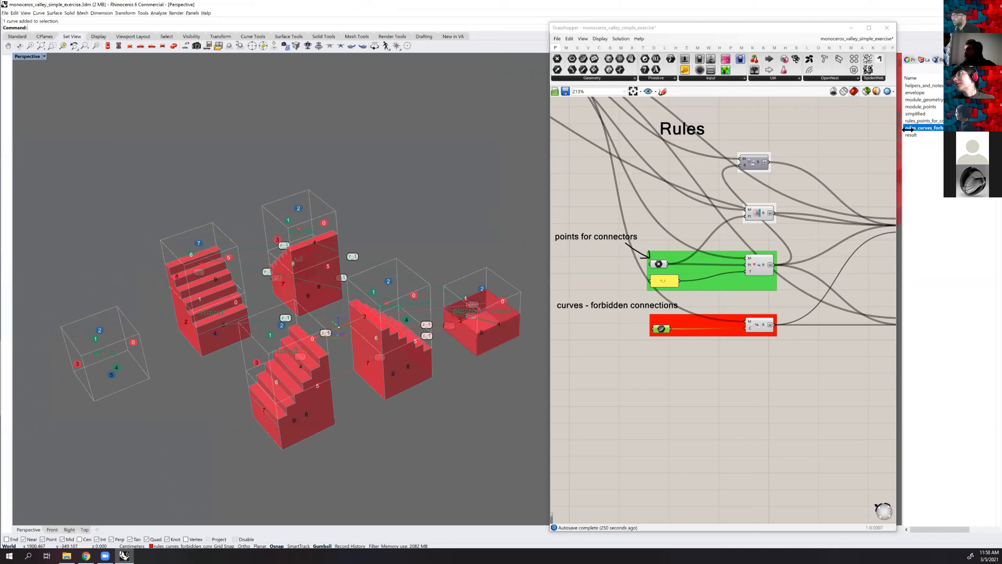
type("line")
key("Return")
right_click_drag(312, 256, 252, 340)
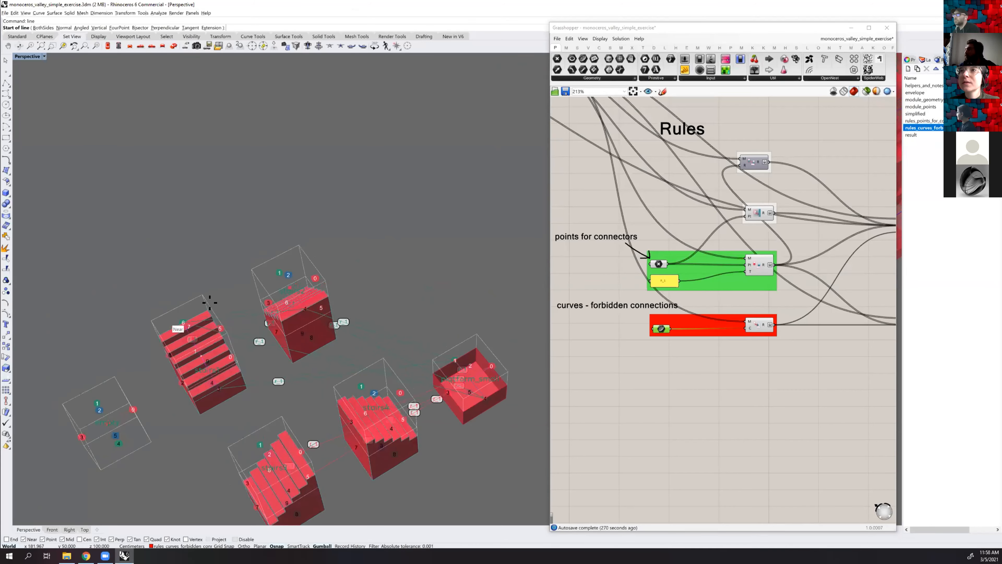
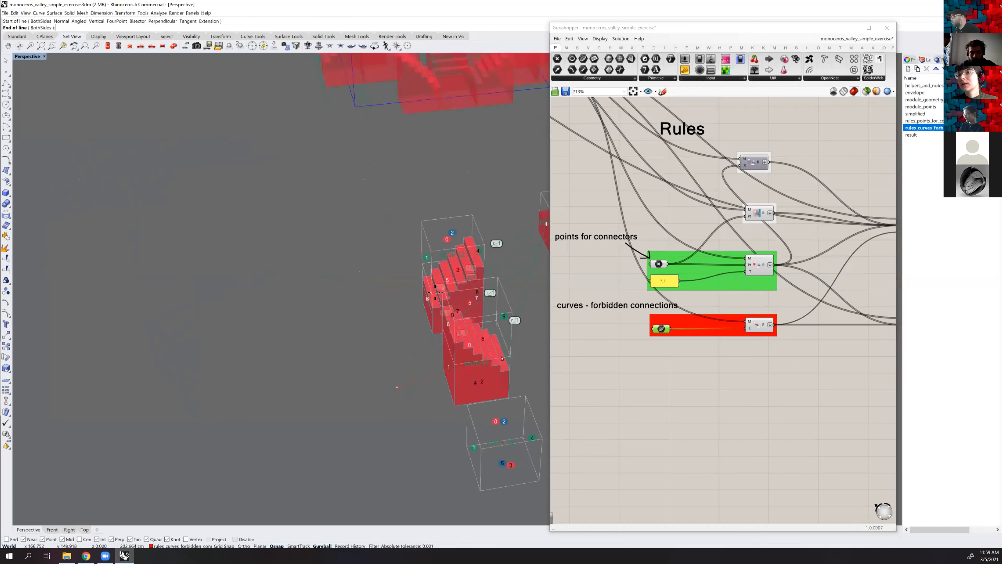
Cancel the started line and examine the source modules, the forbidden connections group and the platform_small module group
key("Escape")
right_click_drag(315, 307, 364, 225)
left_click_drag(524, 379, 215, 158)
scroll(660, 330, "up", 1)
right_click(661, 328)
scroll(385, 177, "down", 6)
right_click_drag(384, 177, 628, 325)
scroll(662, 316, "down", 6)
scroll(592, 295, "up", 4)
left_click(587, 300)
scroll(217, 379, "up", 8)
type("line")
key("Return")
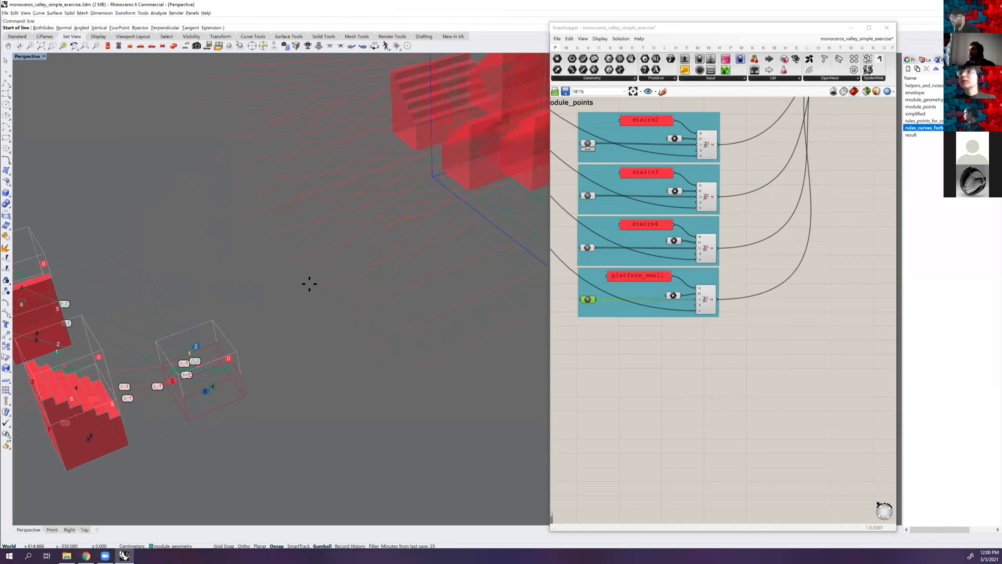
scroll(253, 331, "down", 3)
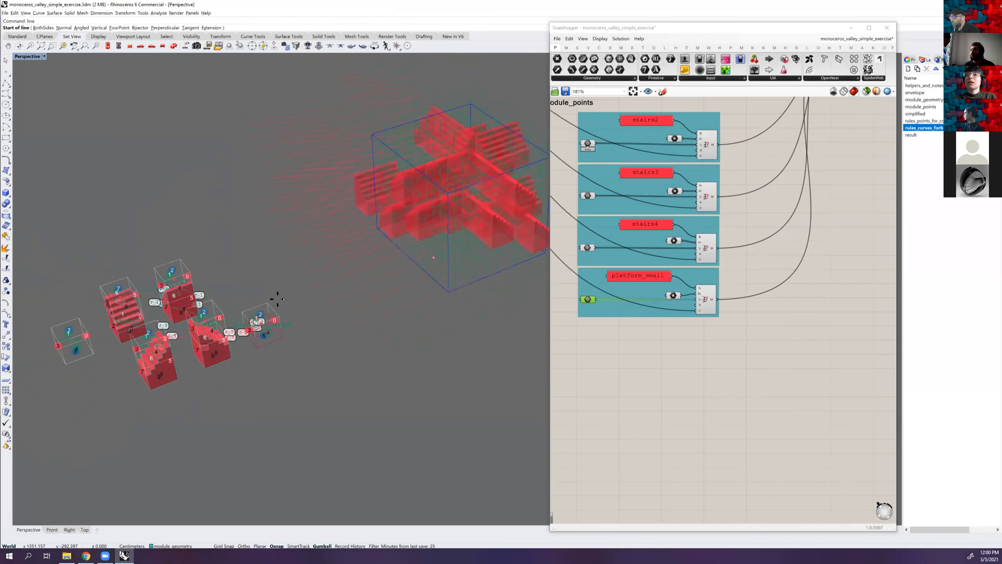
key("Escape")
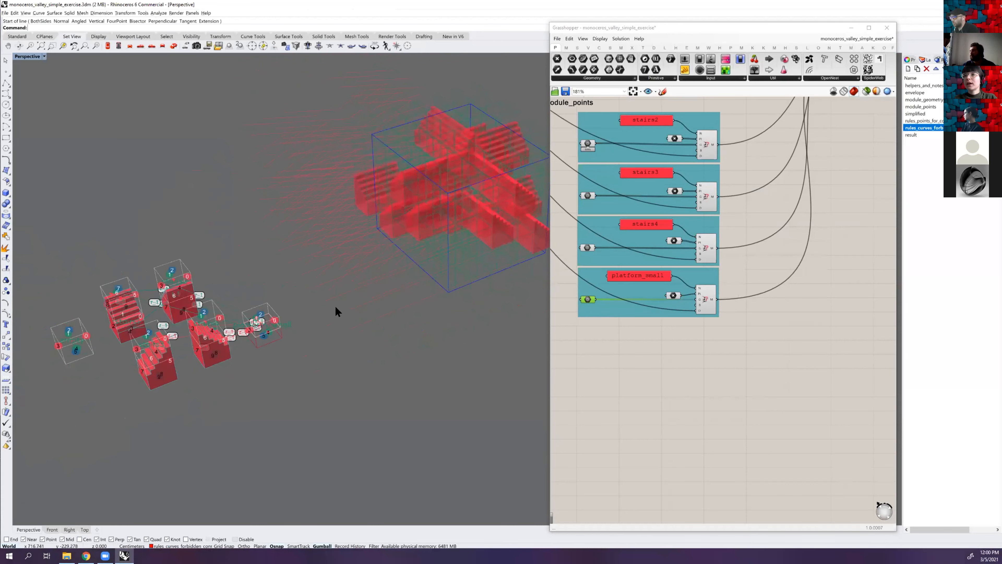
Reference the small platform's box geometry in the Geometry parameter of the platform_small module group
right_click_drag(340, 290, 678, 302)
scroll(604, 299, "up", 1)
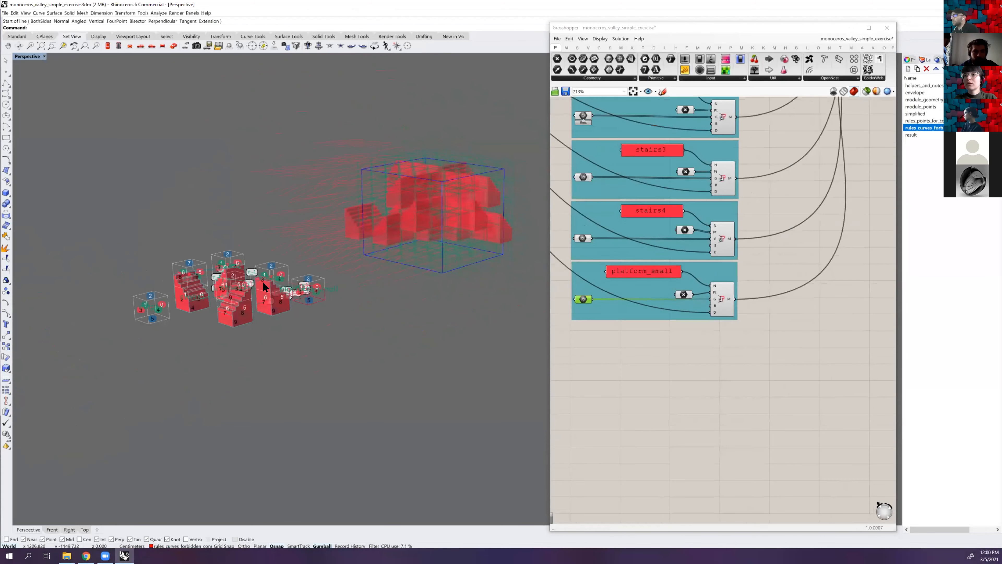
scroll(263, 283, "up", 2)
left_click(559, 319)
right_click(662, 302)
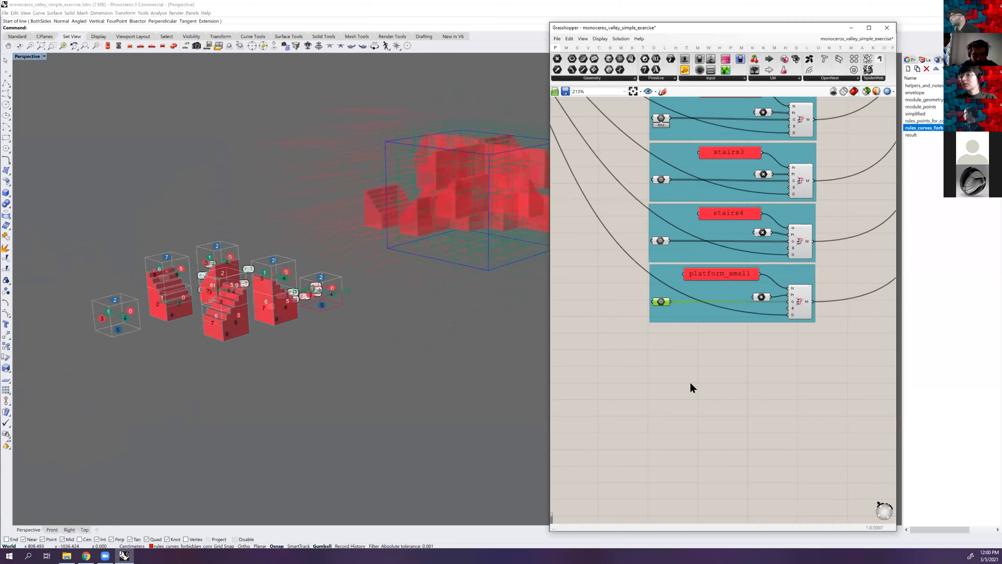
left_click(689, 386)
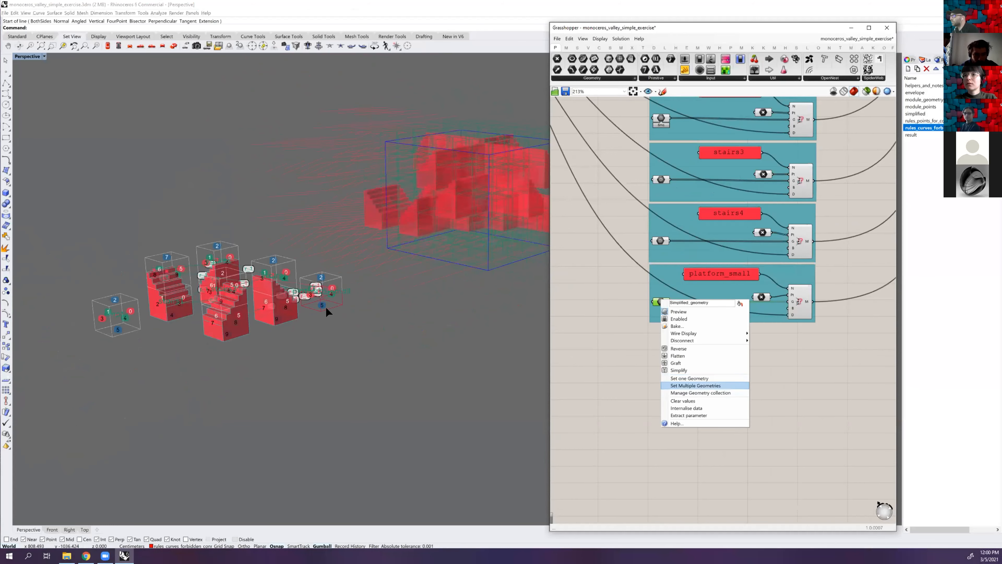
left_click(343, 295)
scroll(309, 351, "up", 5)
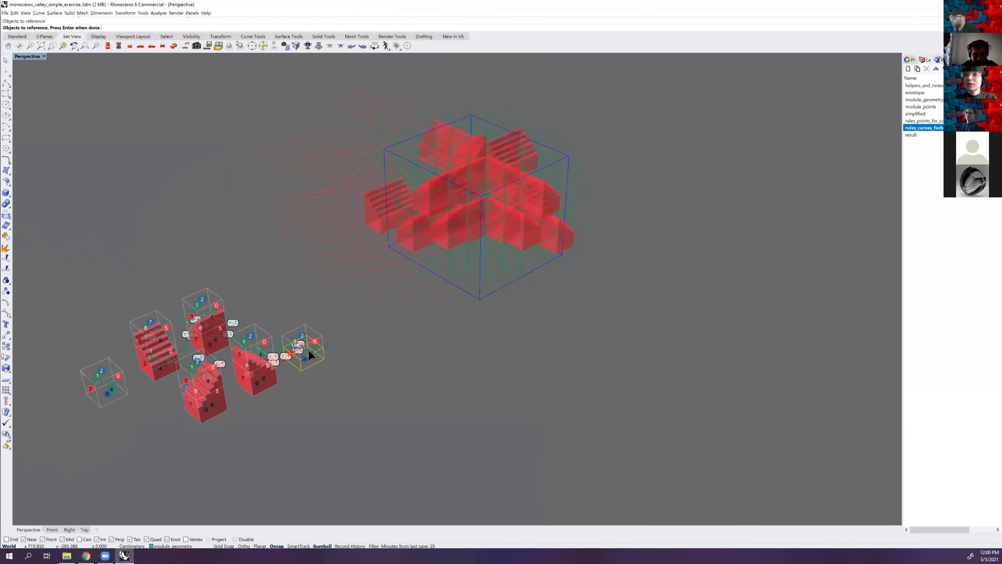
scroll(307, 341, "up", 2)
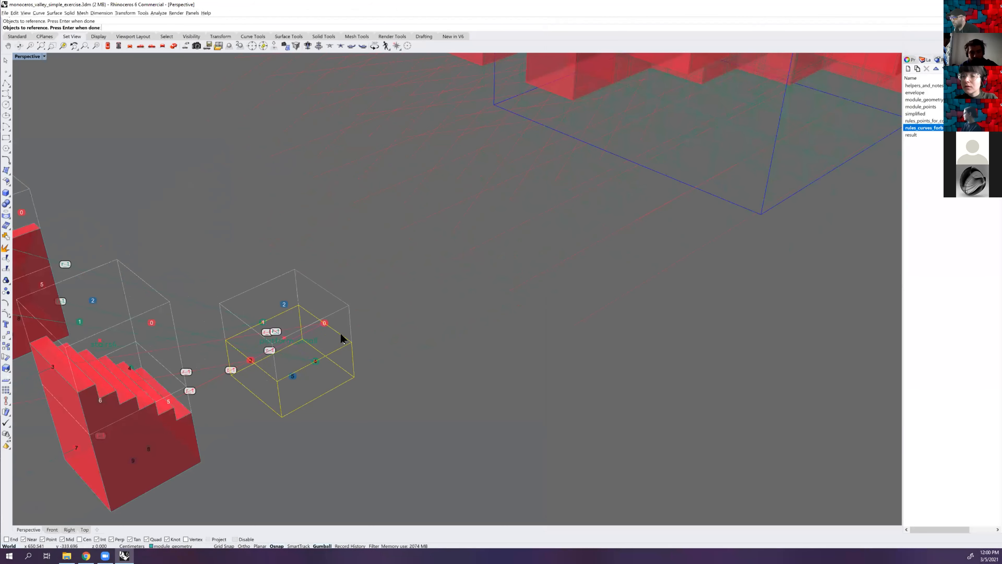
key("Return")
scroll(310, 283, "down", 4)
right_click_drag(312, 282, 305, 279)
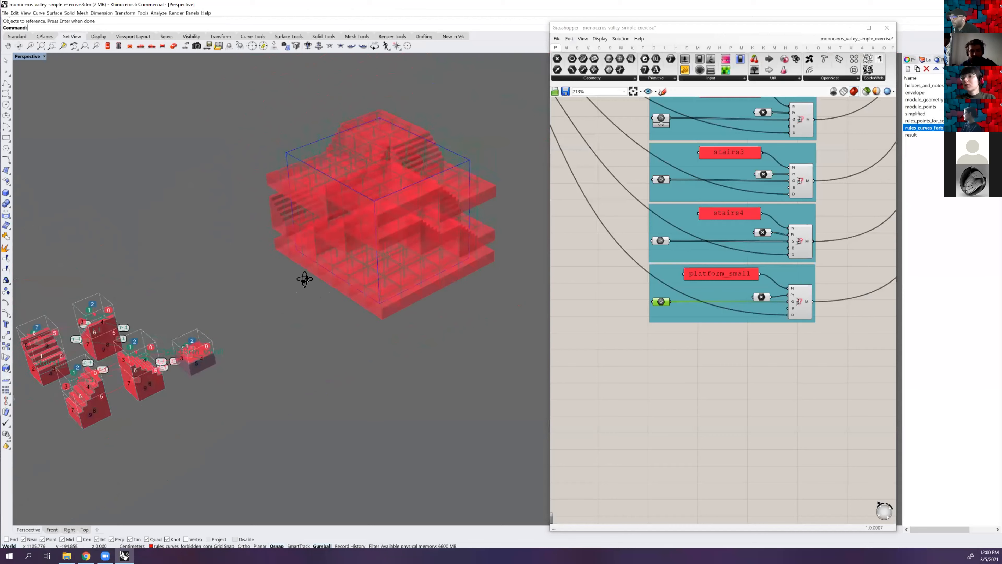
scroll(660, 277, "down", 5)
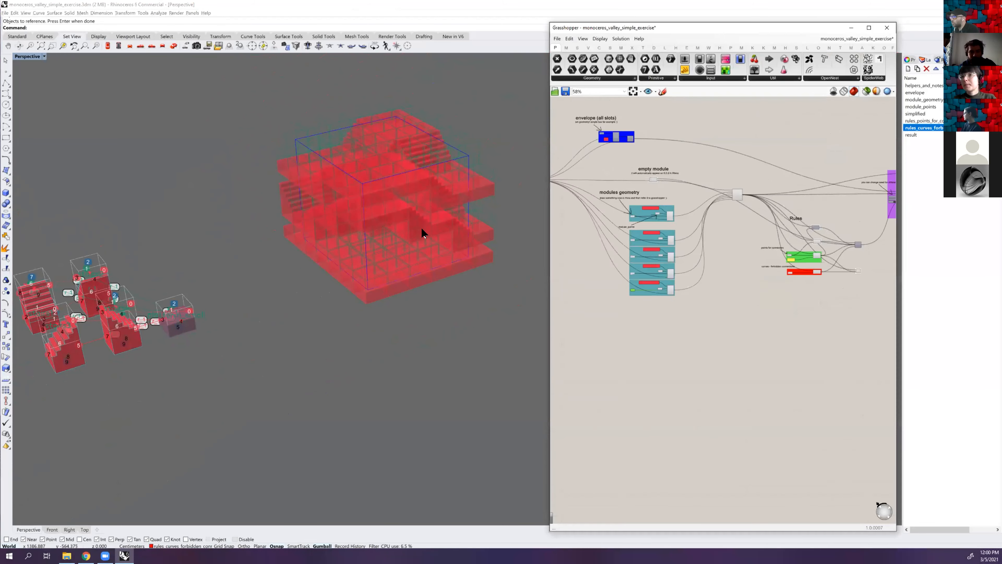
mouse_move(421, 224)
right_mouse_down()
mouse_move(420, 206)
mouse_move(419, 233)
right_mouse_up()
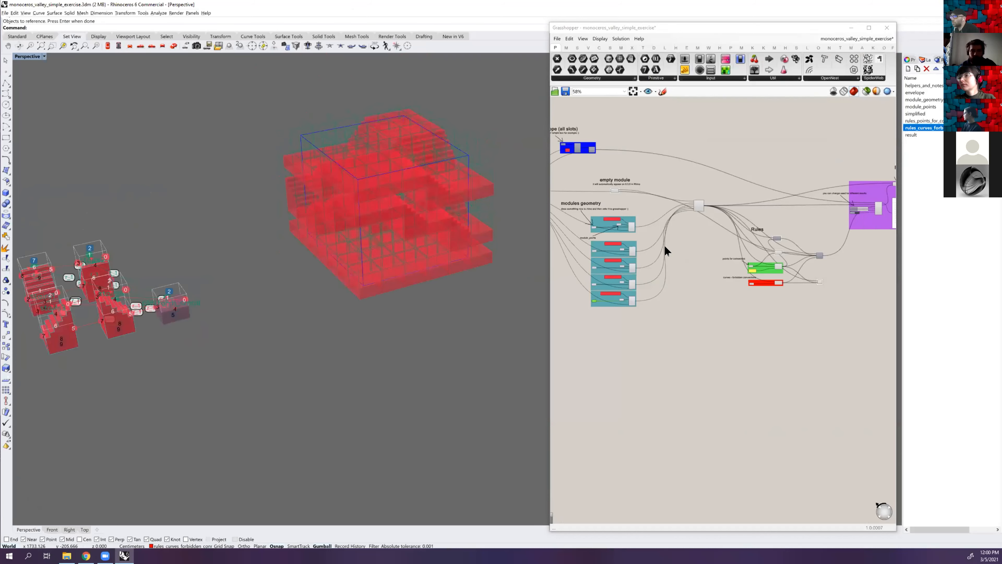
Trace the rule wires to the component that collects all rules and read its Rules Allowed (RA) input
scroll(639, 283, "up", 2)
scroll(666, 268, "up", 3)
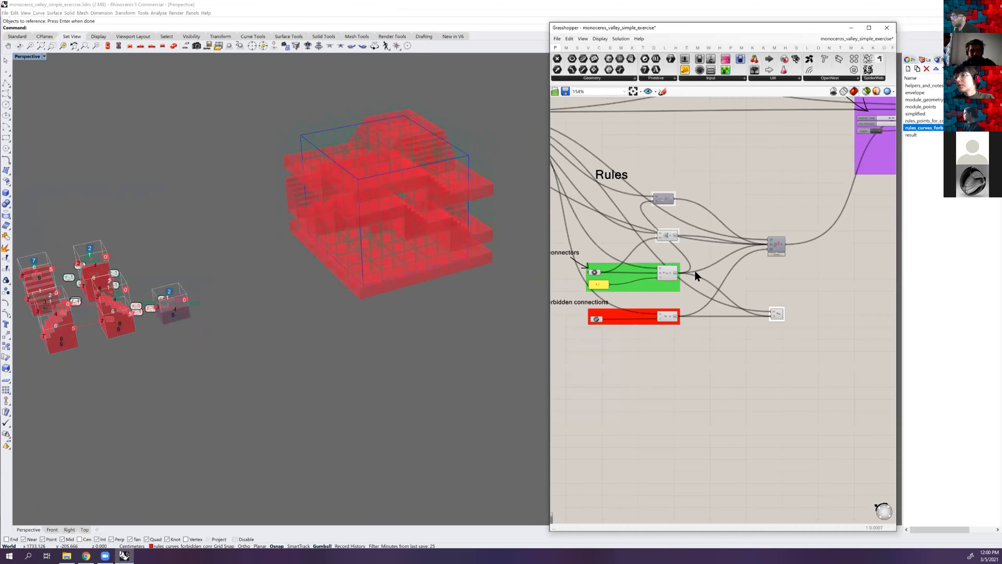
scroll(641, 292, "up", 3)
scroll(727, 263, "down", 2)
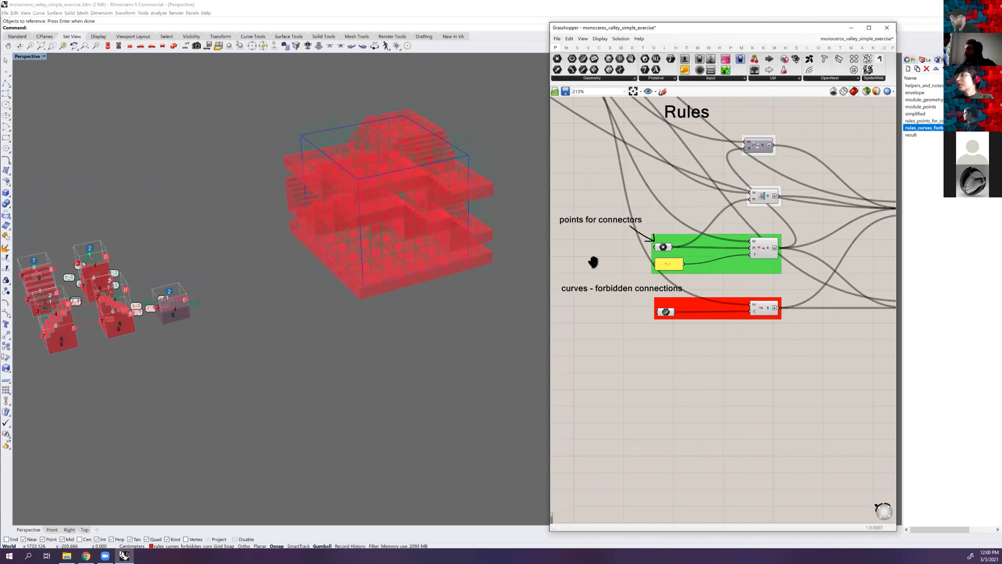
scroll(812, 216, "up", 3)
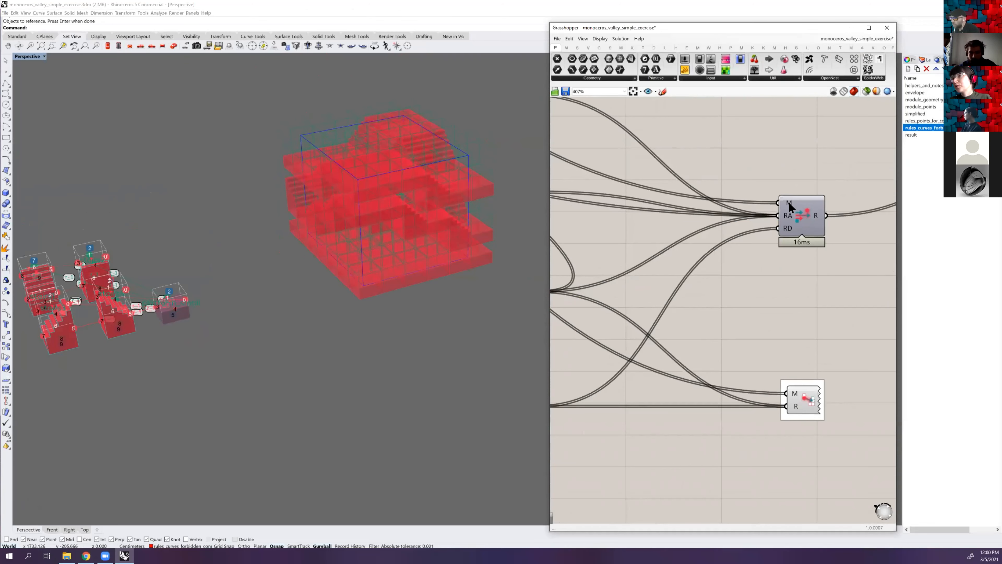
scroll(796, 215, "down", 3)
right_click_drag(651, 176, 799, 224)
scroll(798, 225, "down", 5)
scroll(647, 144, "up", 2)
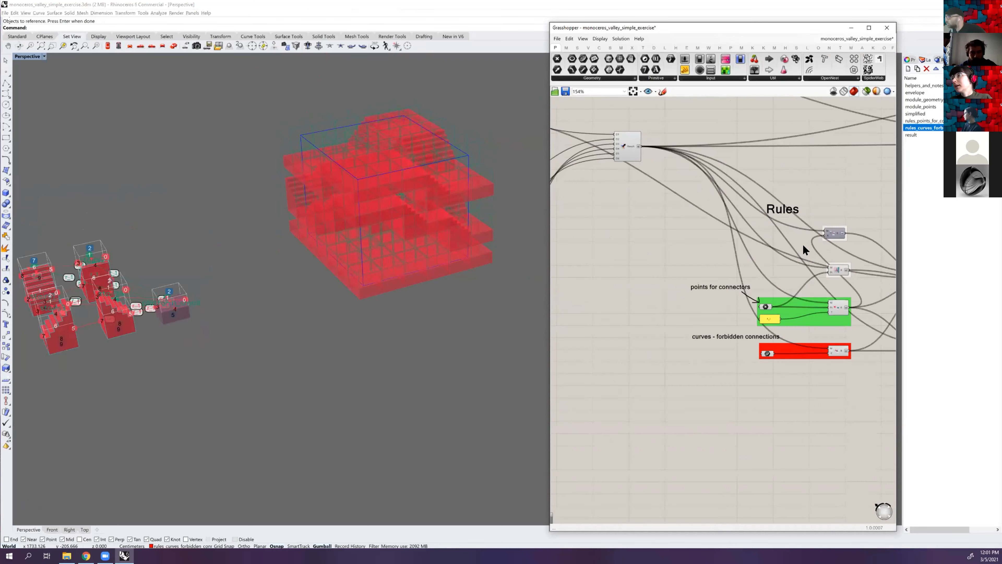
scroll(789, 243, "up", 5)
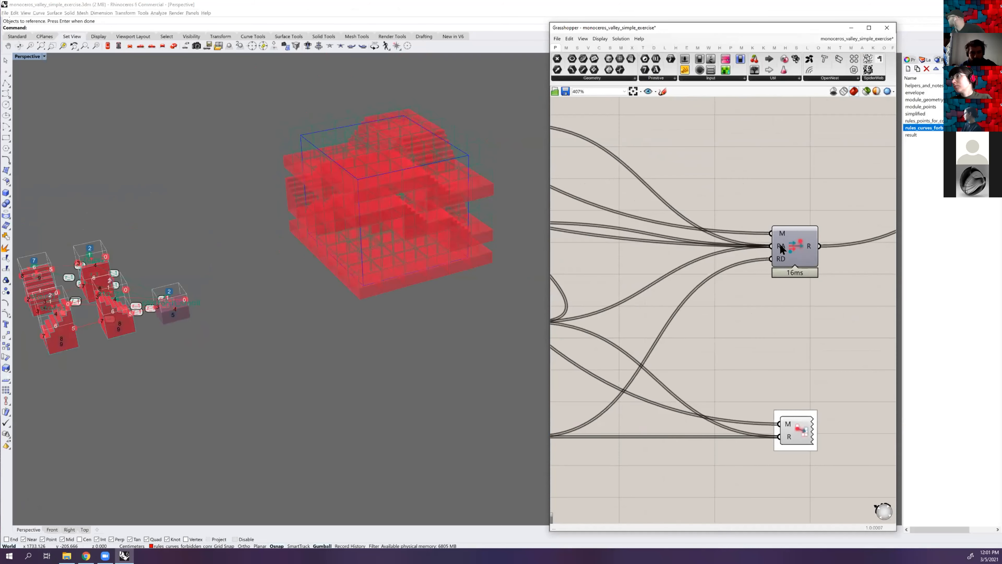
mouse_move(780, 245)
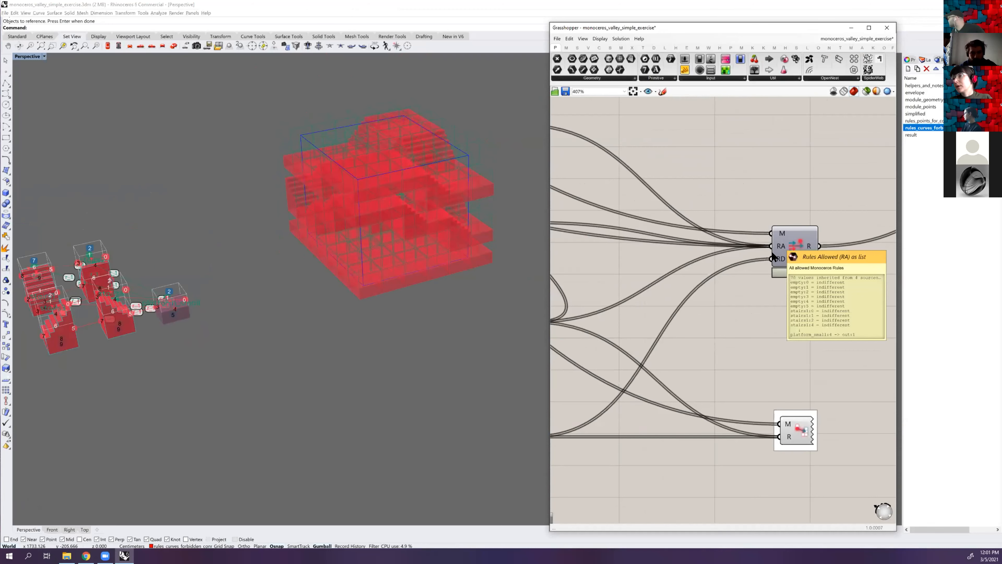
Read the collecting component's Rules Disallowed (RD) input and trace its wire back to the forbidden connections group
scroll(777, 249, "down", 3)
right_click_drag(706, 265, 775, 250)
left_click(652, 253)
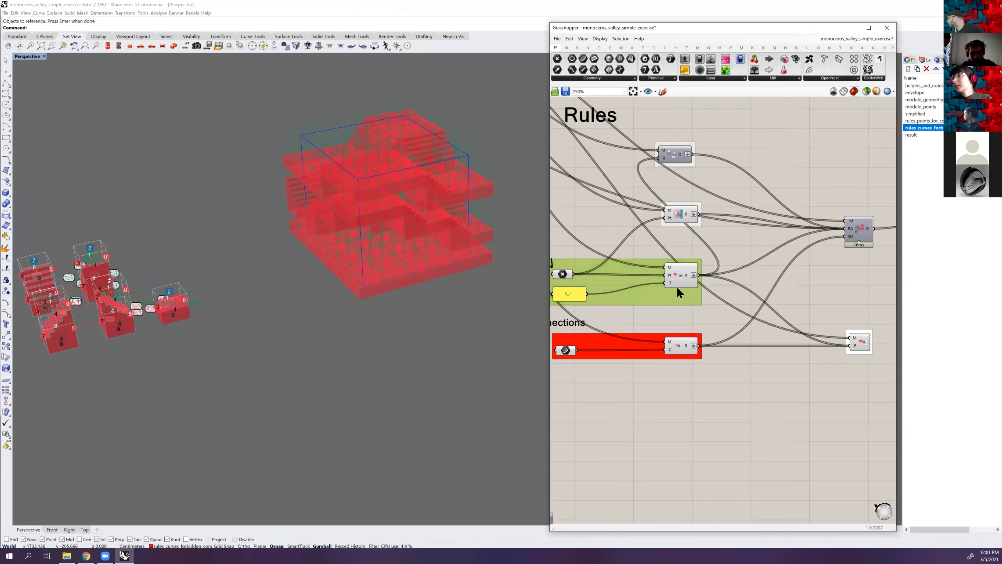
right_click_drag(717, 279, 748, 271)
right_click_drag(864, 219, 773, 232)
scroll(774, 233, "up", 5)
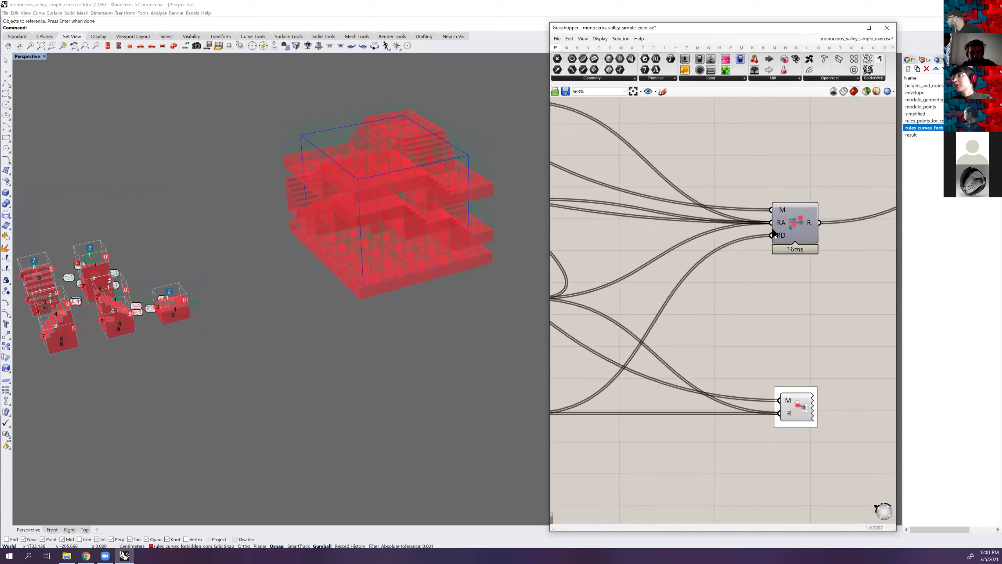
mouse_move(773, 232)
scroll(773, 234, "down", 4)
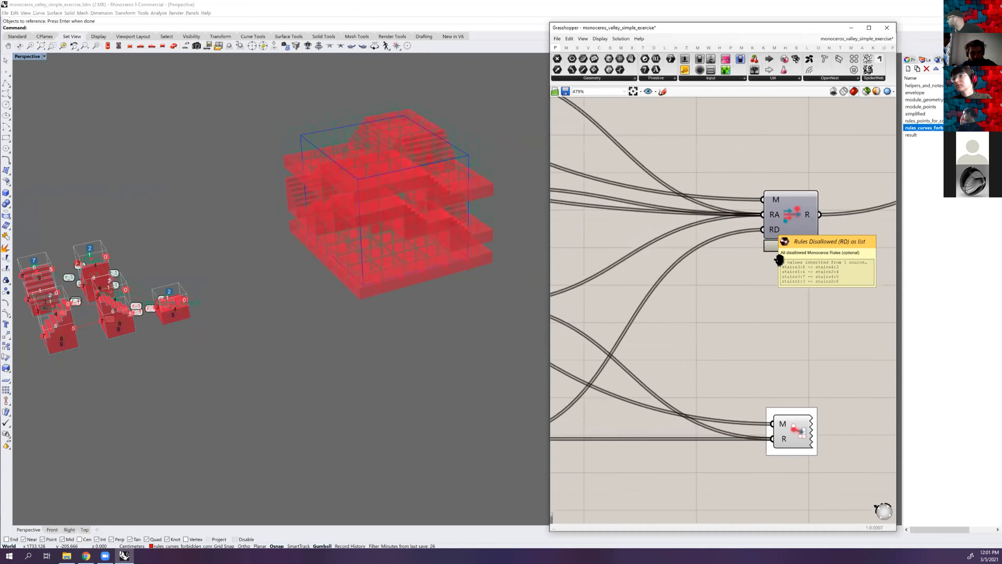
right_click_drag(607, 320, 828, 282)
right_click_drag(723, 258, 771, 251)
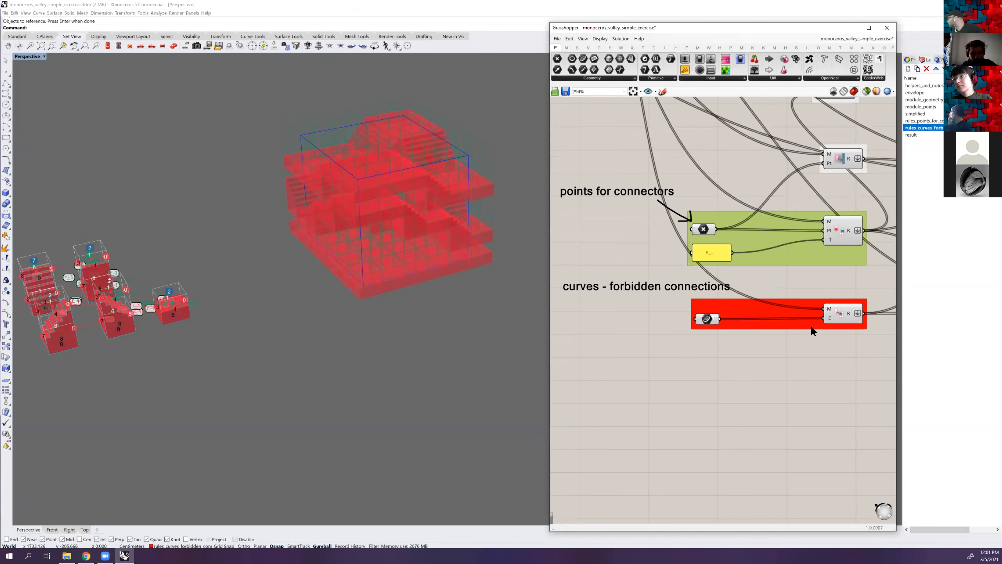
right_click_drag(822, 330, 664, 339)
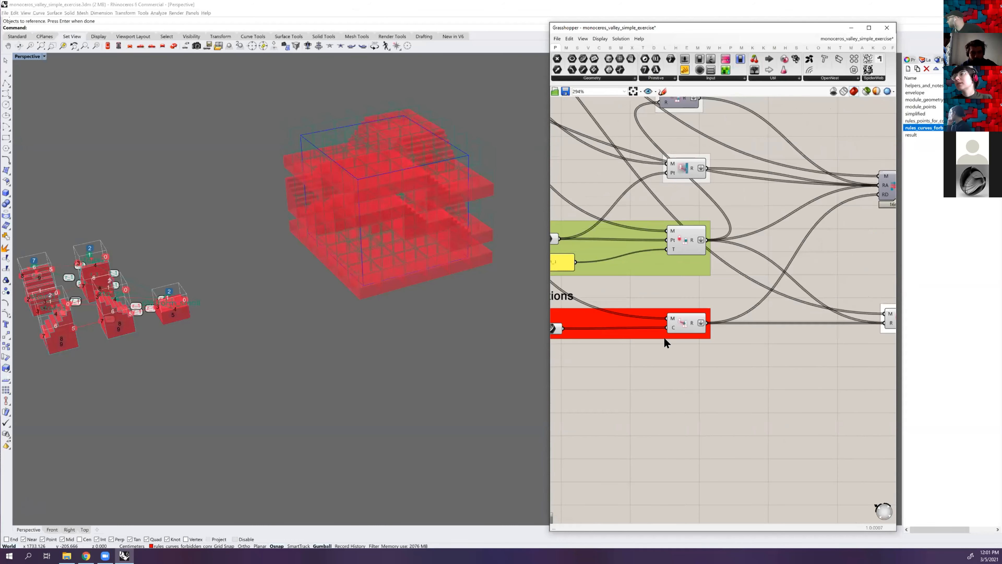
scroll(631, 333, "down", 2)
scroll(595, 332, "up", 1)
Examine the numbered faces and connection lines of the stairs and small platform modules from several sides
right_click_drag(75, 319, 240, 285, "shift")
scroll(241, 285, "up", 5)
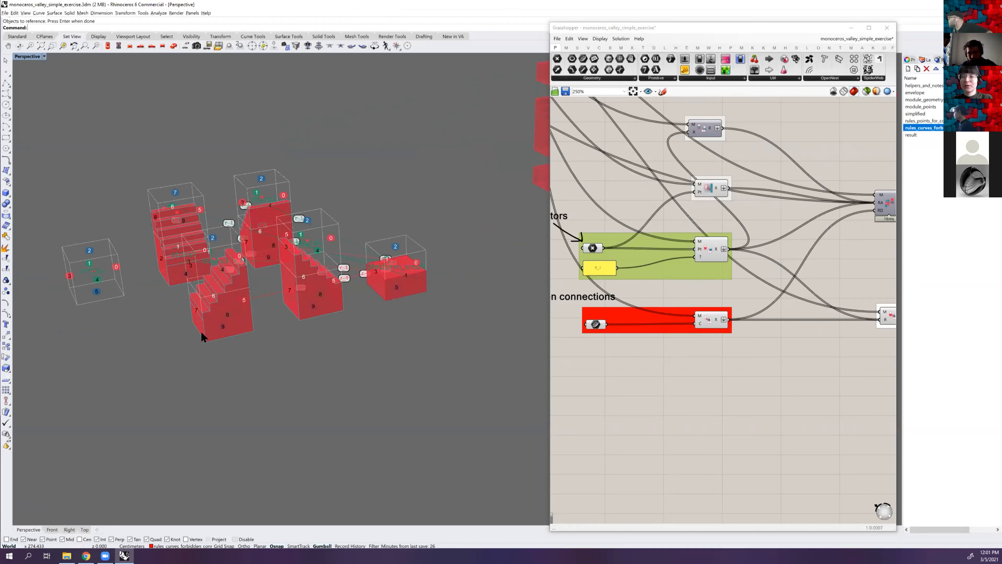
scroll(440, 274, "down", 5)
right_click_drag(440, 260, 383, 258, "shift")
scroll(356, 280, "up", 3)
scroll(383, 258, "up", 2)
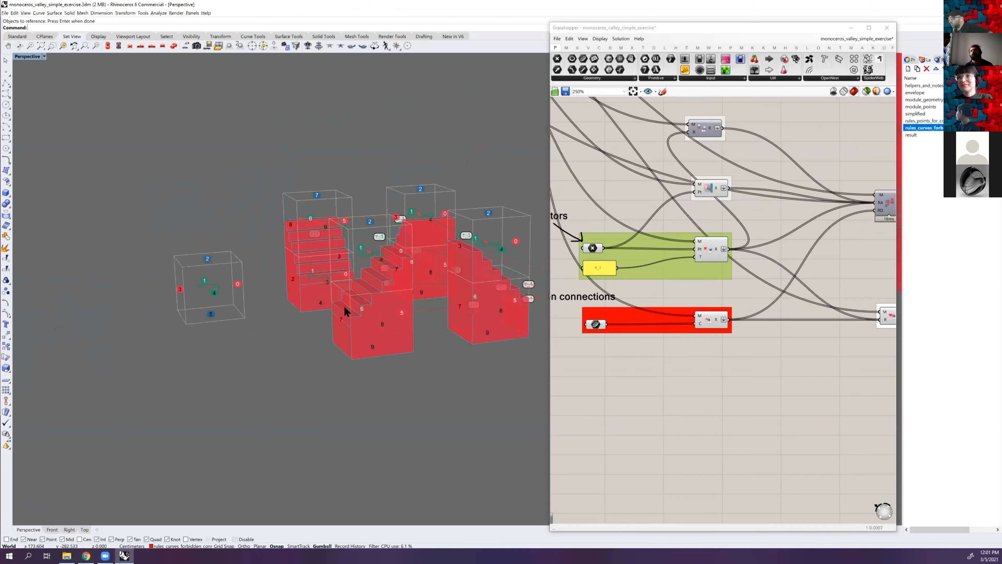
mouse_move(345, 287)
right_mouse_down()
mouse_move(340, 300)
mouse_move(352, 299)
right_mouse_up()
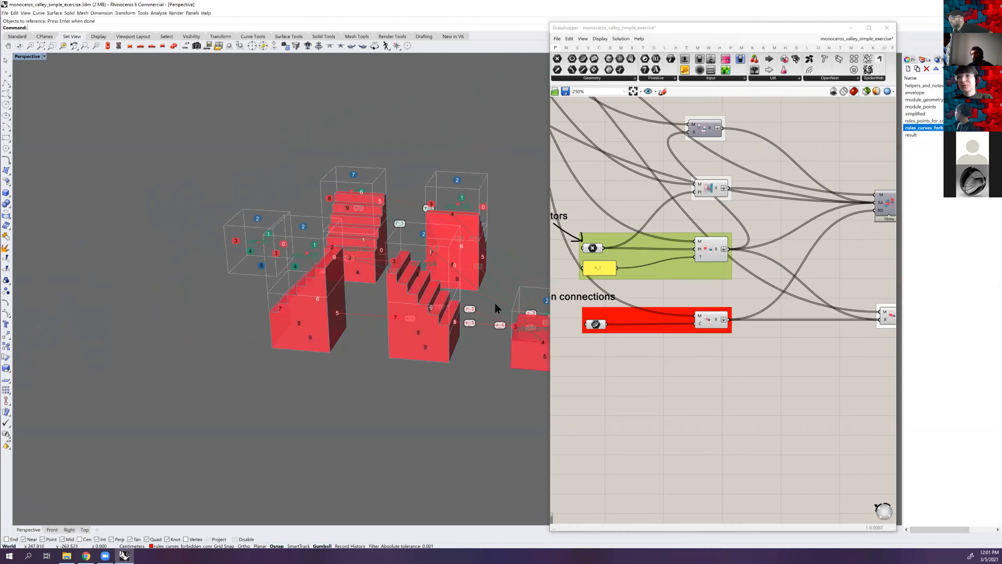
right_click_drag(495, 303, 472, 304)
scroll(420, 294, "down", 4)
right_click_drag(541, 287, 412, 302, "shift")
scroll(426, 384, "down", 2)
Follow the collected rules to the WFC solver and read its Slots (S) input
scroll(749, 292, "down", 2)
right_click_drag(872, 231, 692, 333)
scroll(850, 223, "up", 1)
scroll(759, 316, "down", 1)
right_click_drag(672, 296, 743, 313)
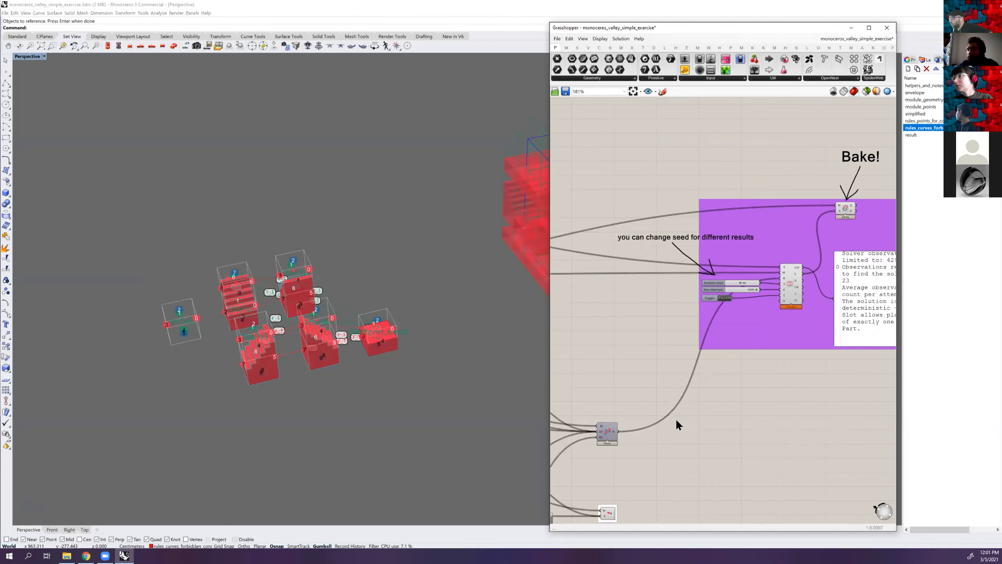
right_click_drag(747, 280, 779, 276)
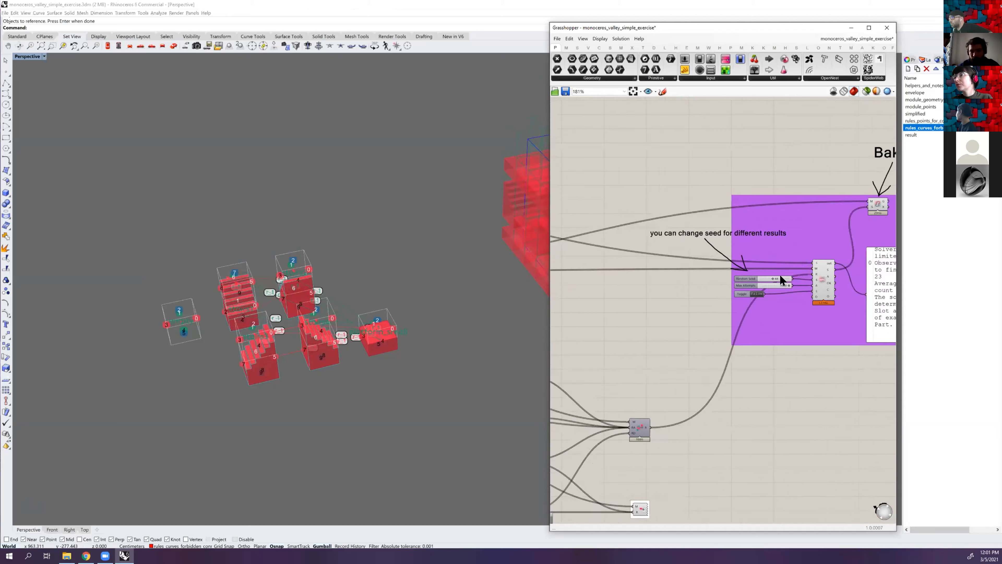
scroll(779, 275, "up", 2)
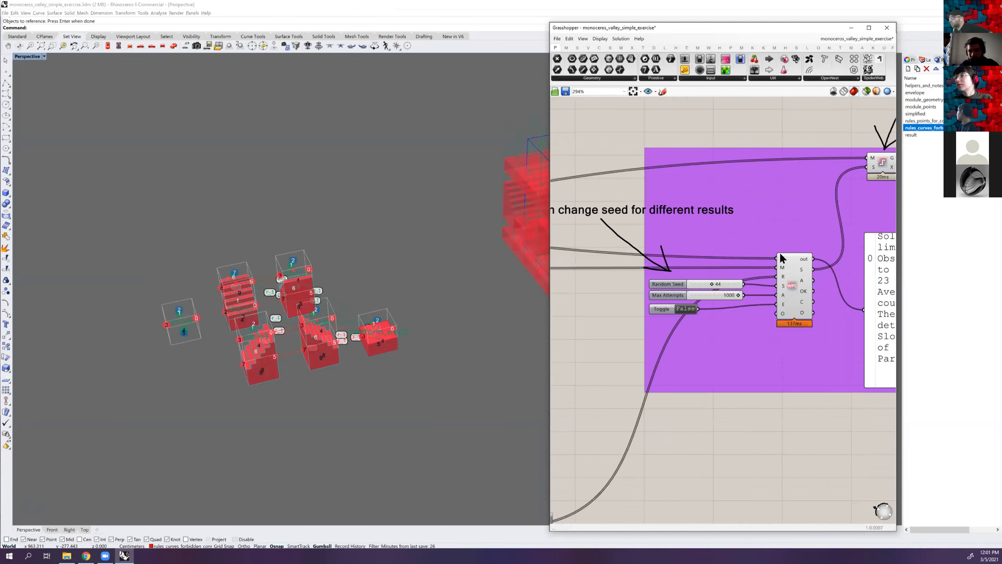
mouse_move(783, 259)
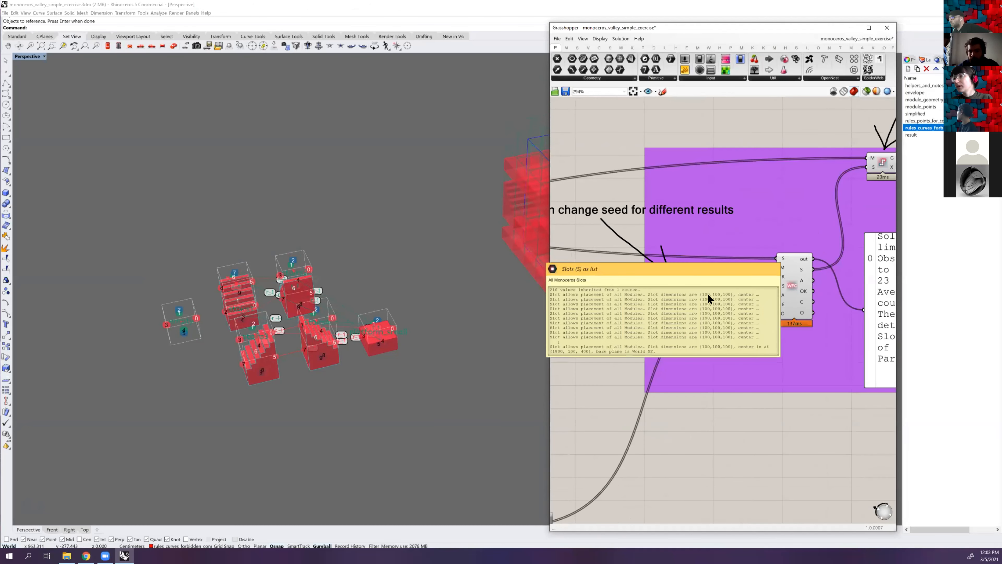
Set the WFC solver's Random Seed to 99 and bring the regenerated aggregation into view
scroll(727, 280, "up", 2)
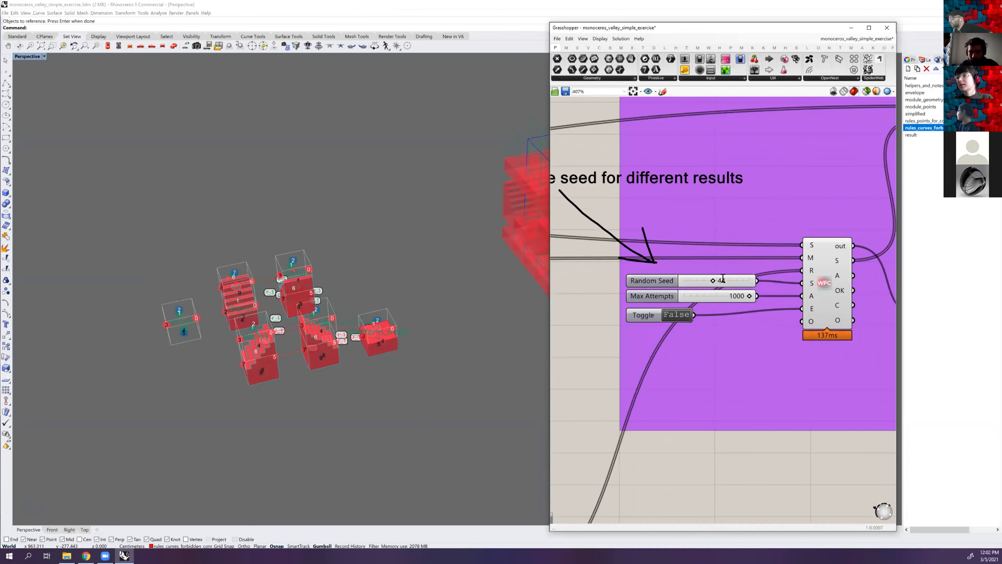
double_click(726, 280)
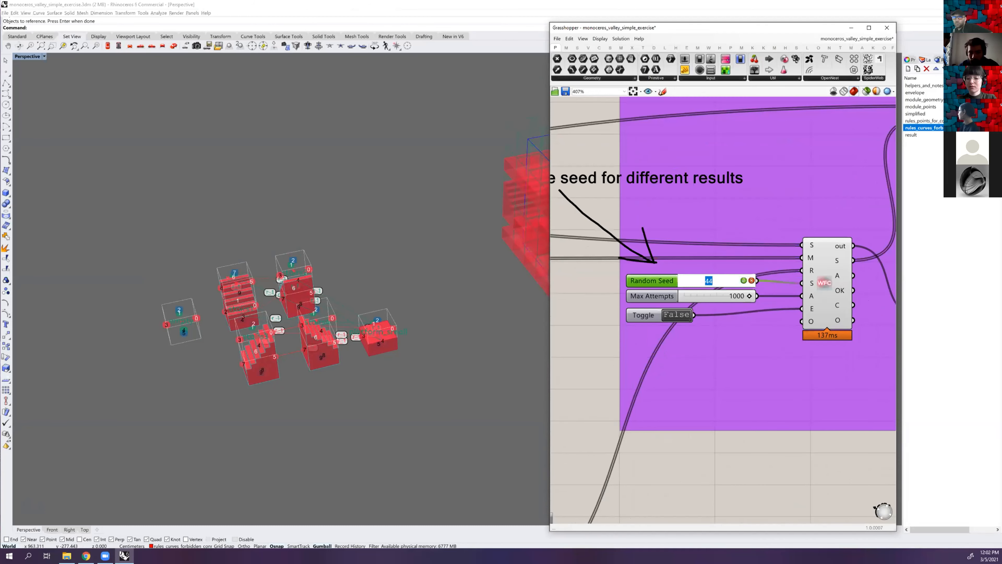
type("99")
key("Return")
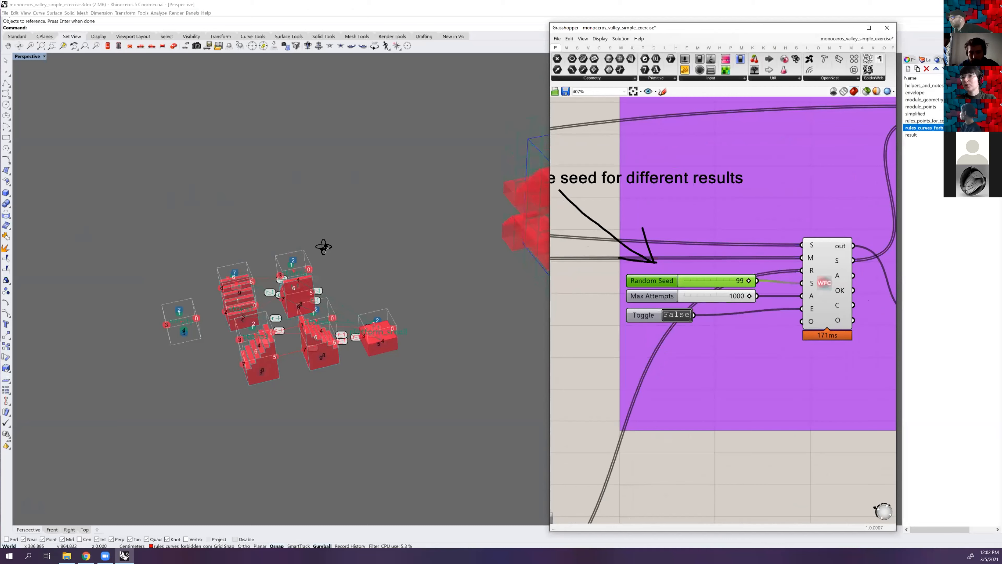
left_click(505, 256)
right_click_drag(505, 253, 572, 221)
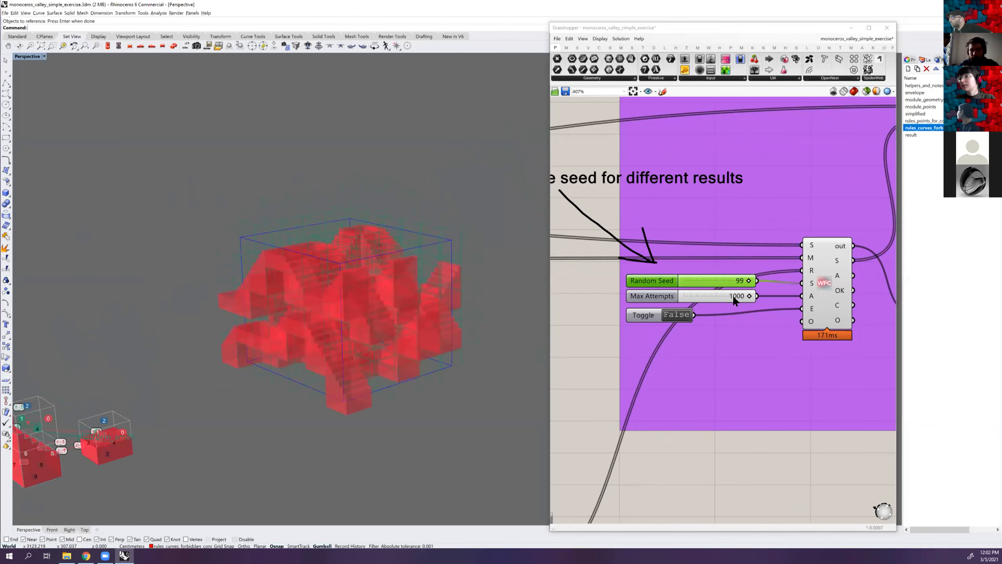
Move the Boolean Toggle of the WFC solver slightly lower beneath the Max Attempts slider
scroll(686, 303, "up", 1)
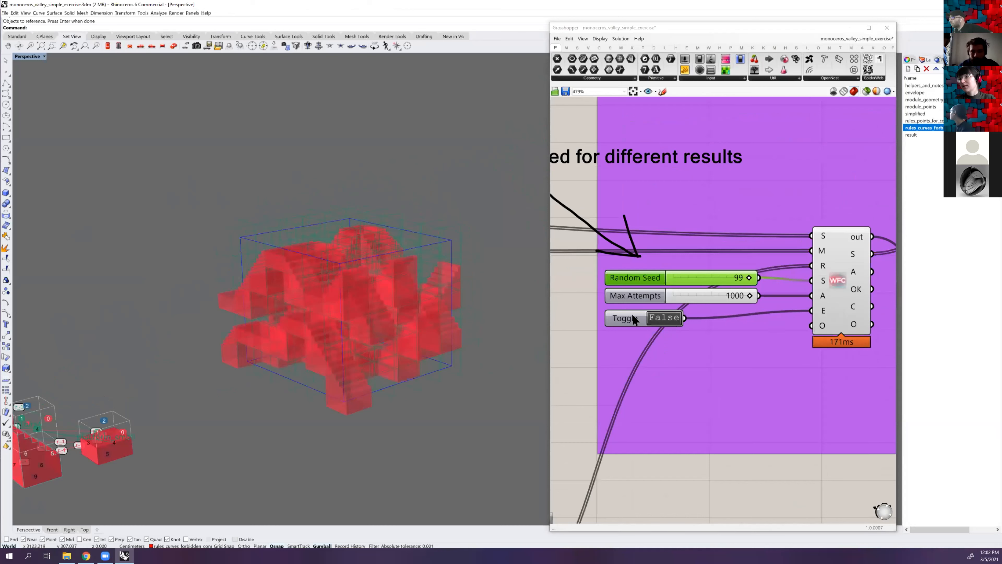
left_click(633, 321)
left_click_drag(633, 322, 632, 323)
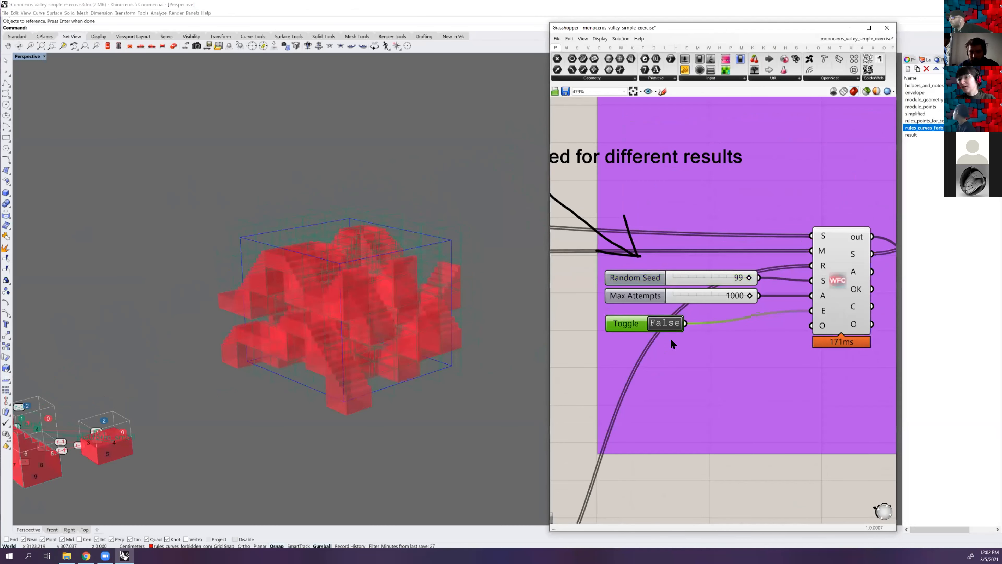
Set the WFC solver's Boolean Toggle to True and view the regenerated aggregation from a higher angle
double_click(665, 324)
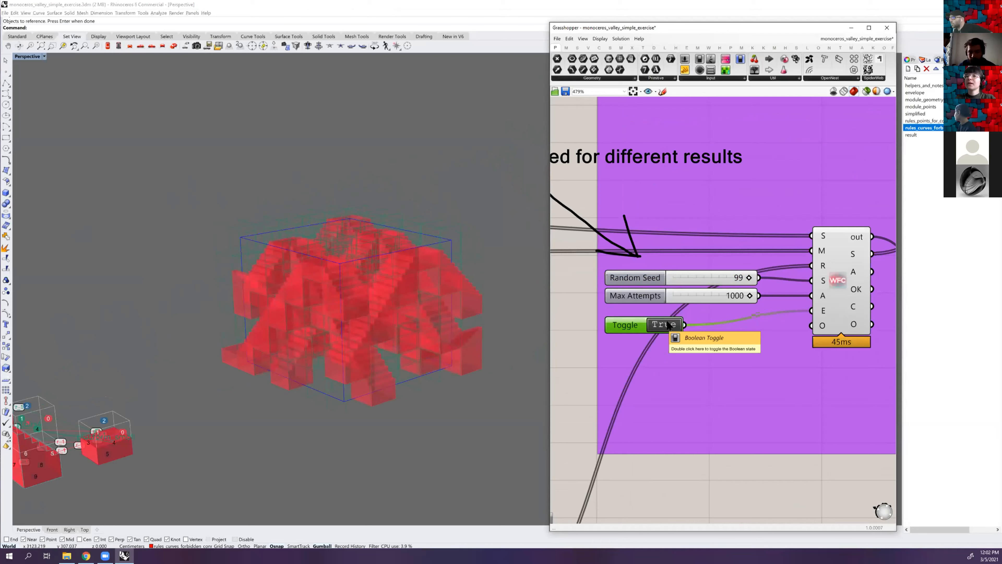
right_click_drag(371, 271, 405, 272)
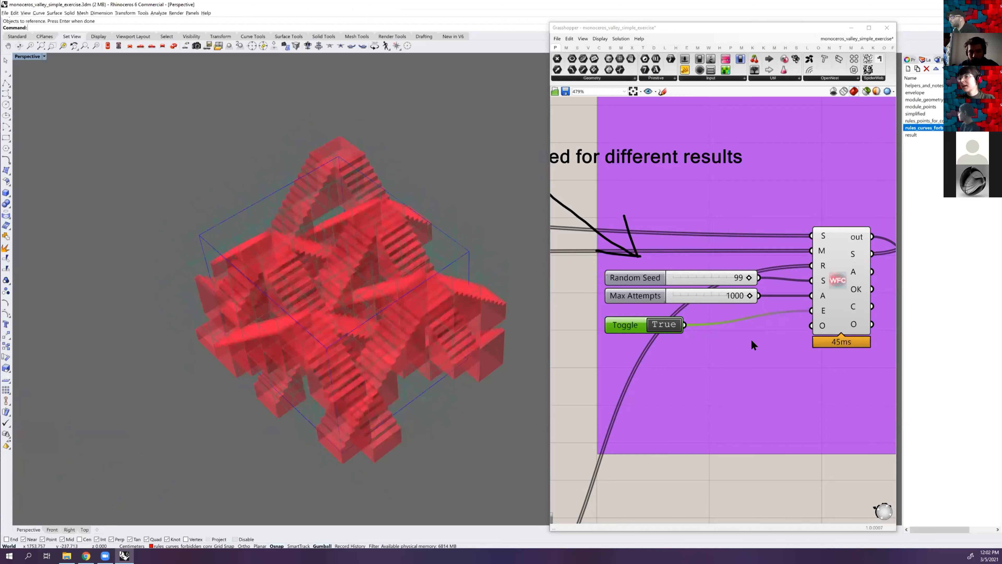
Bake the Materialize component's geometry onto the result layer
scroll(765, 332, "down", 5)
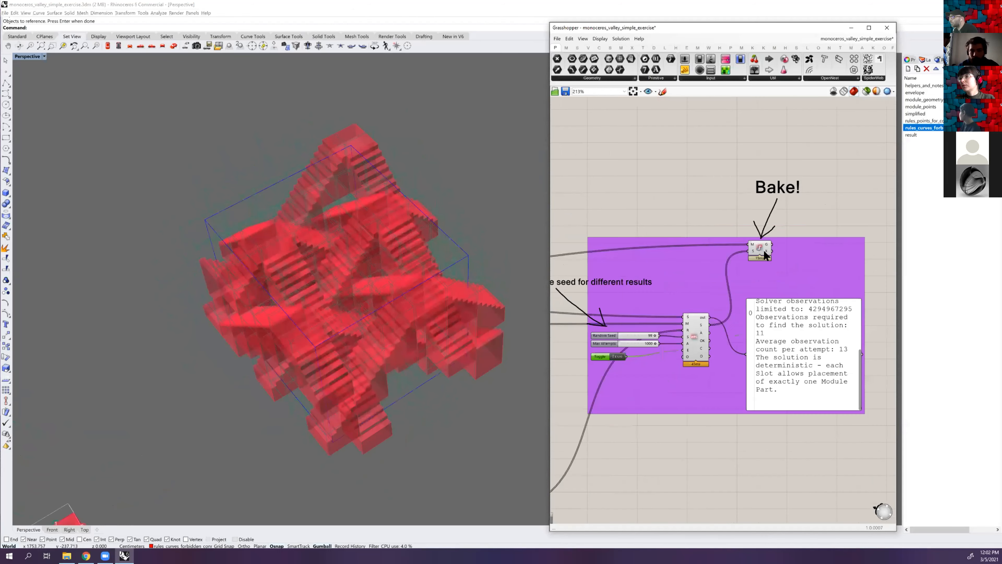
scroll(755, 245, "up", 5)
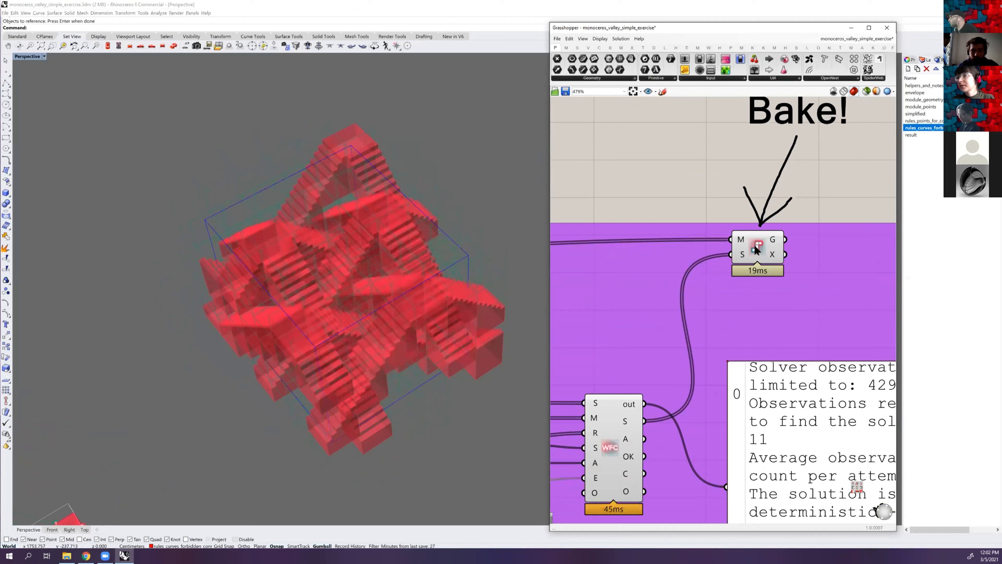
left_click(755, 248)
right_click(756, 244)
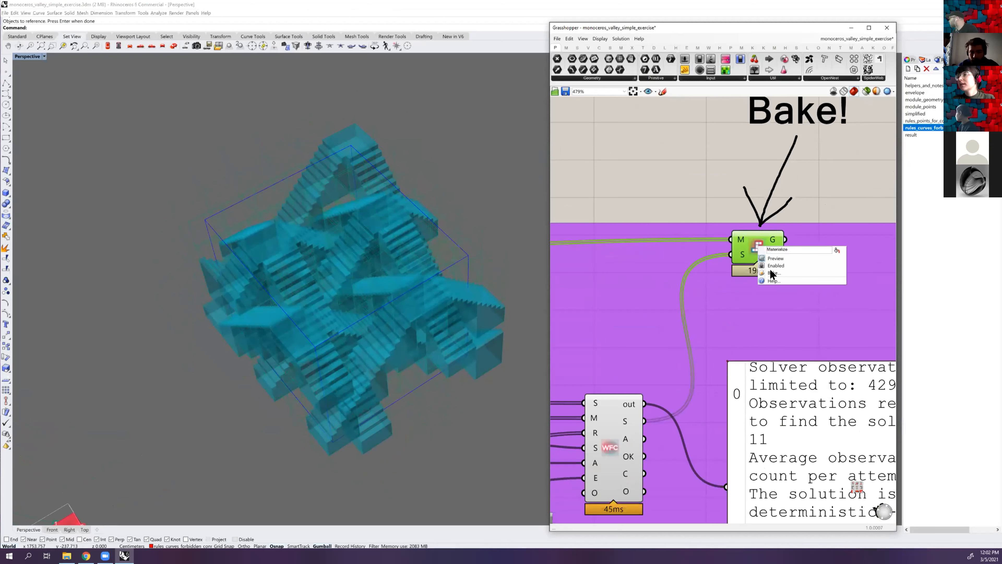
left_click(774, 273)
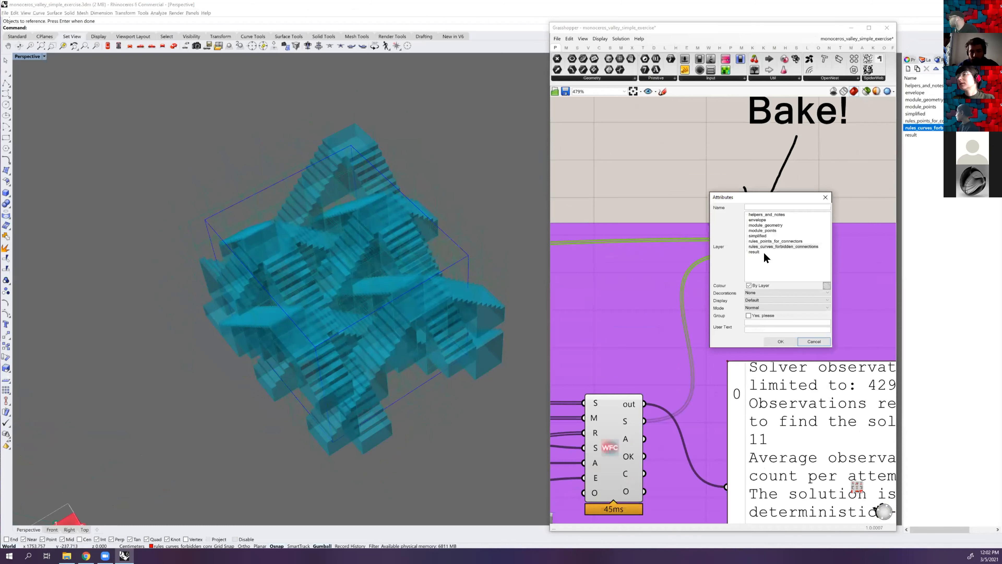
left_click(753, 252)
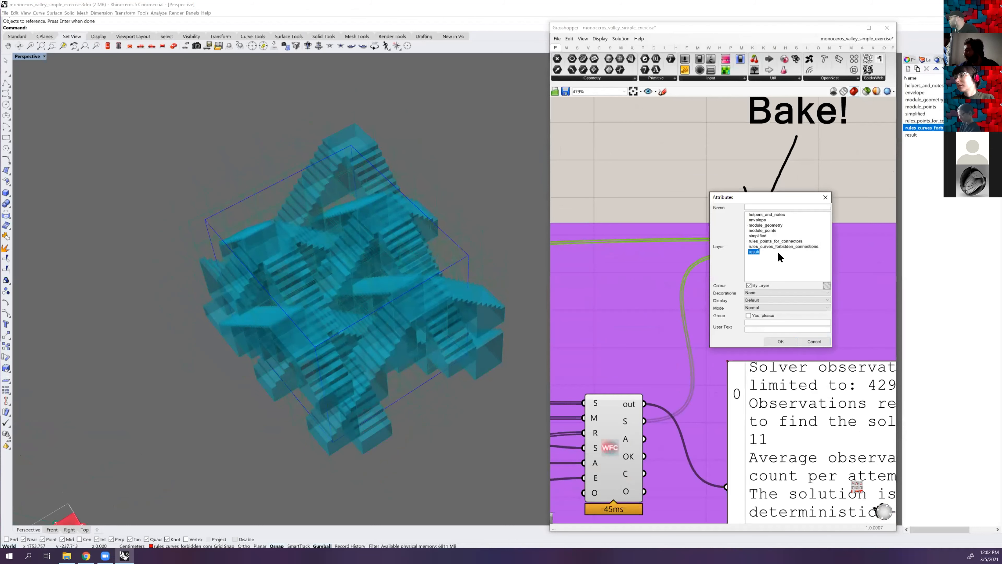
left_click(785, 338)
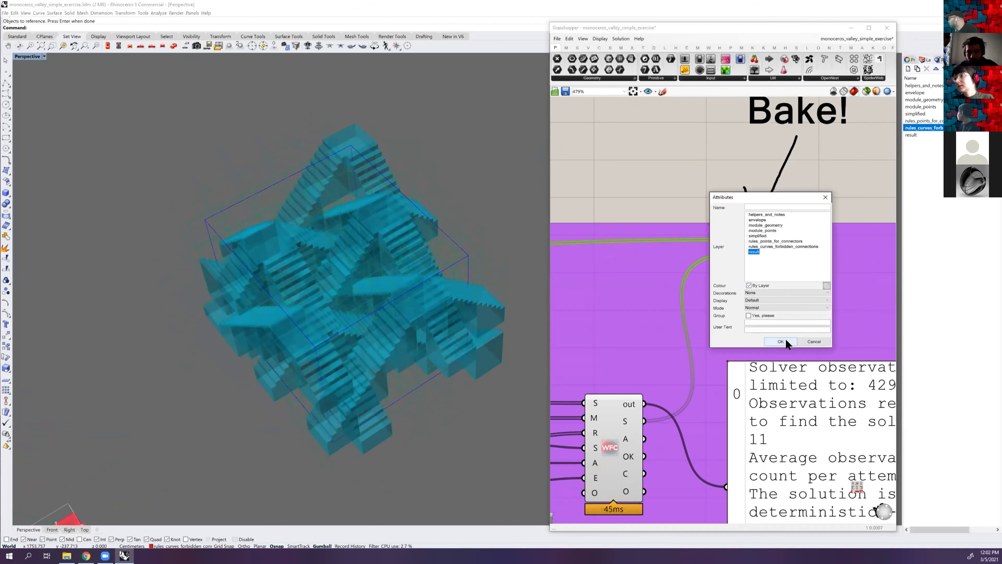
Set the Perspective viewport to Shaded display and hide the envelope layer
scroll(351, 176, "down", 3)
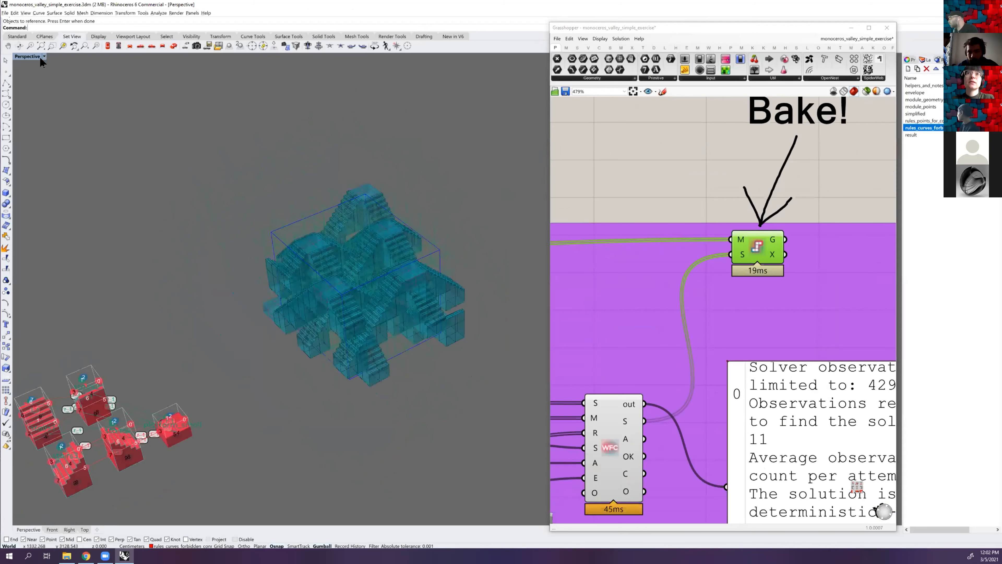
left_click(65, 81)
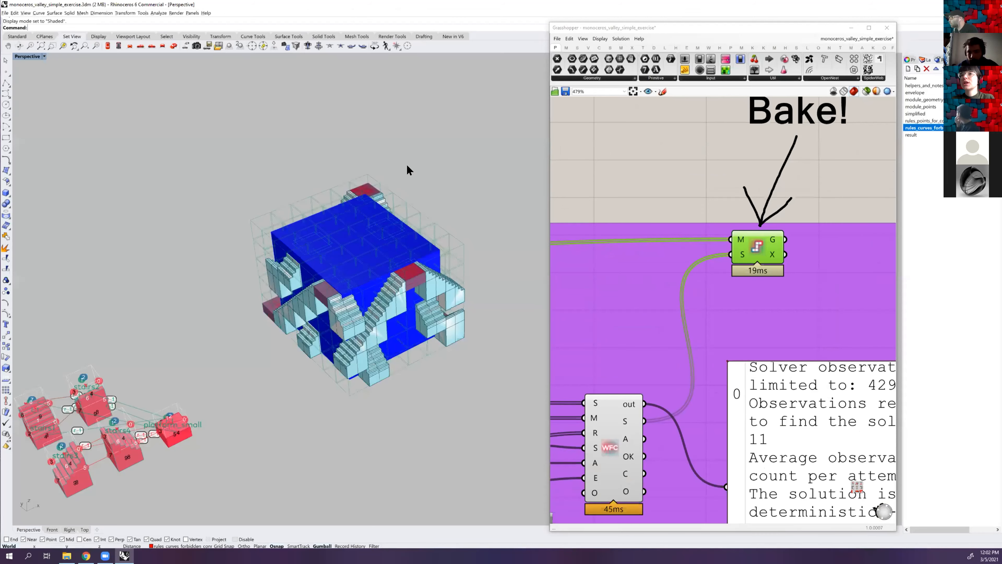
scroll(428, 173, "down", 2)
right_click_drag(427, 174, 392, 181, "shift")
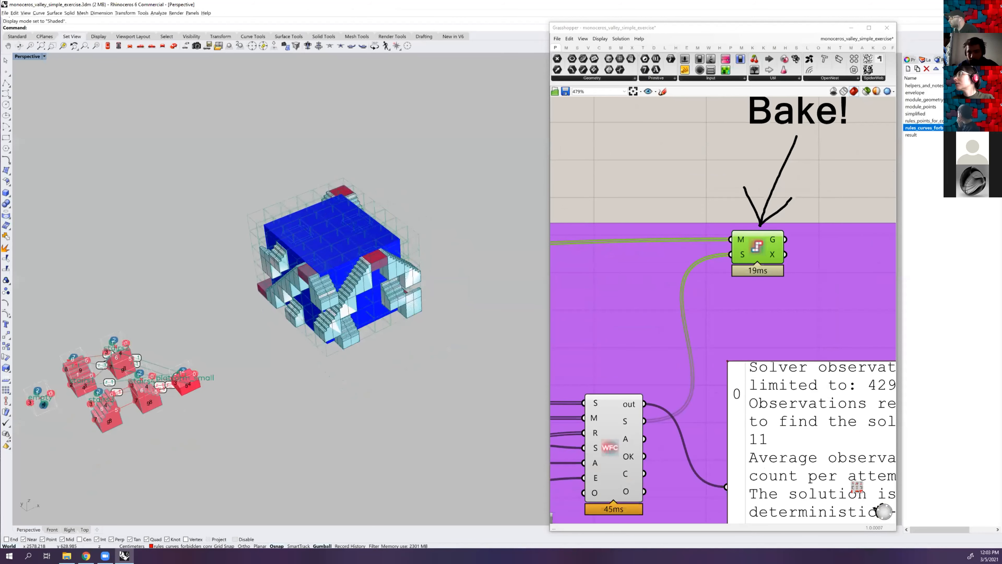
left_click(970, 92)
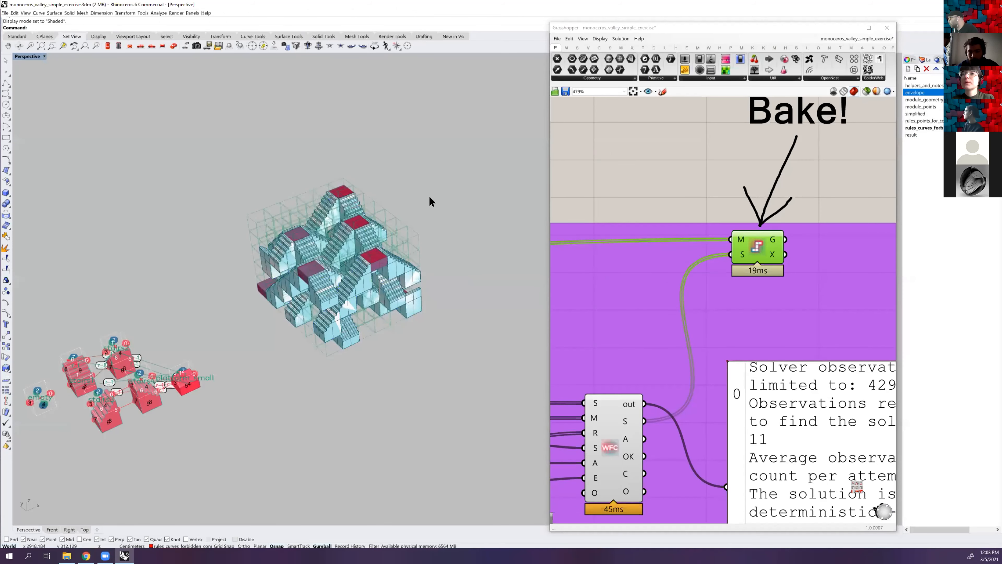
Move all the baked module blocks aside, clear of the preview aggregation, and compare the two
left_click_drag(491, 147, 212, 362)
scroll(320, 282, "down", 3)
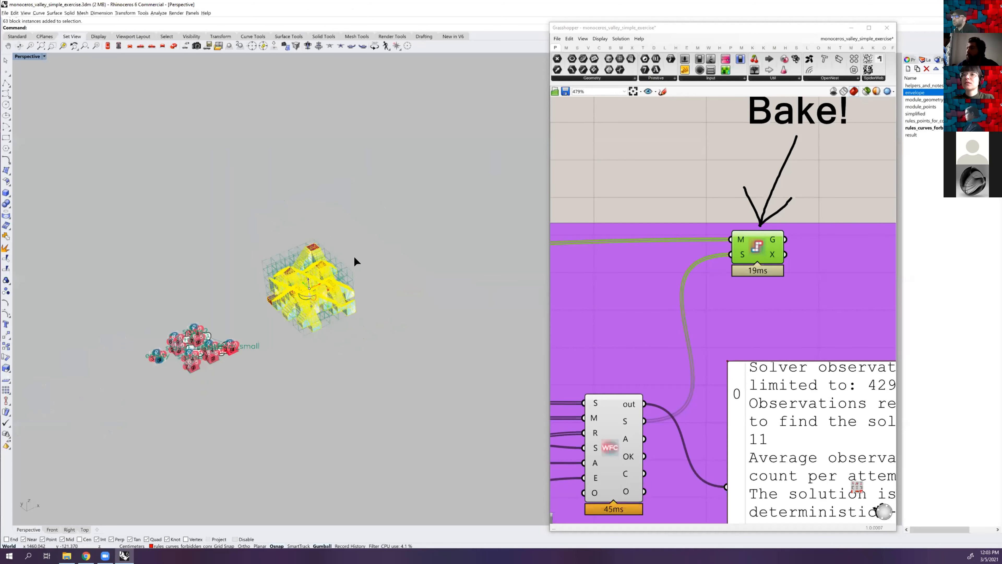
left_click_drag(415, 227, 423, 224)
left_click(438, 210)
scroll(326, 285, "up", 4)
right_click_drag(410, 241, 307, 236)
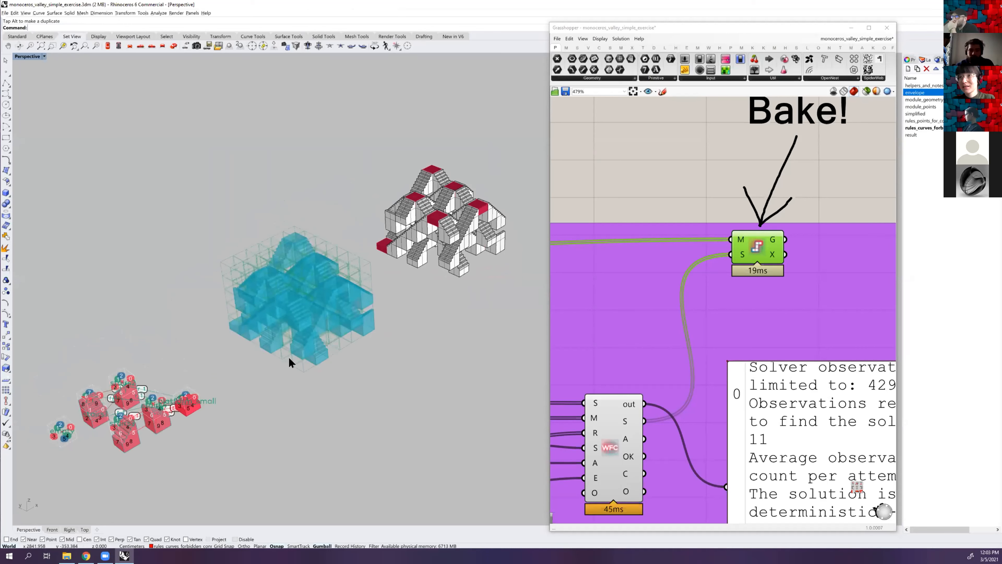
mouse_move(298, 333)
right_mouse_down()
mouse_move(297, 324)
mouse_move(302, 331)
right_mouse_up()
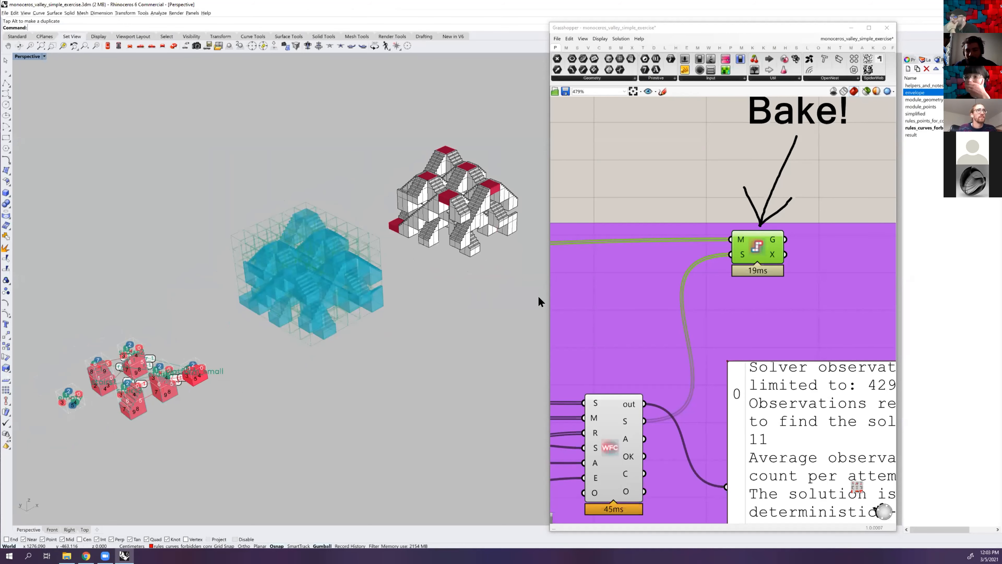
Show the envelope layer again, select the blue envelope box and enlarge it
scroll(610, 272, "down", 1)
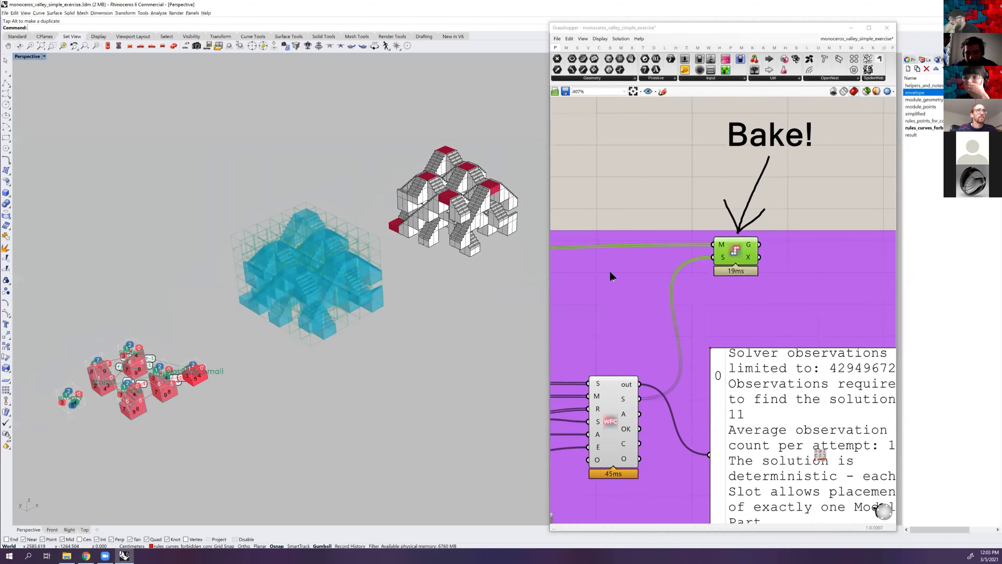
scroll(609, 272, "down", 3)
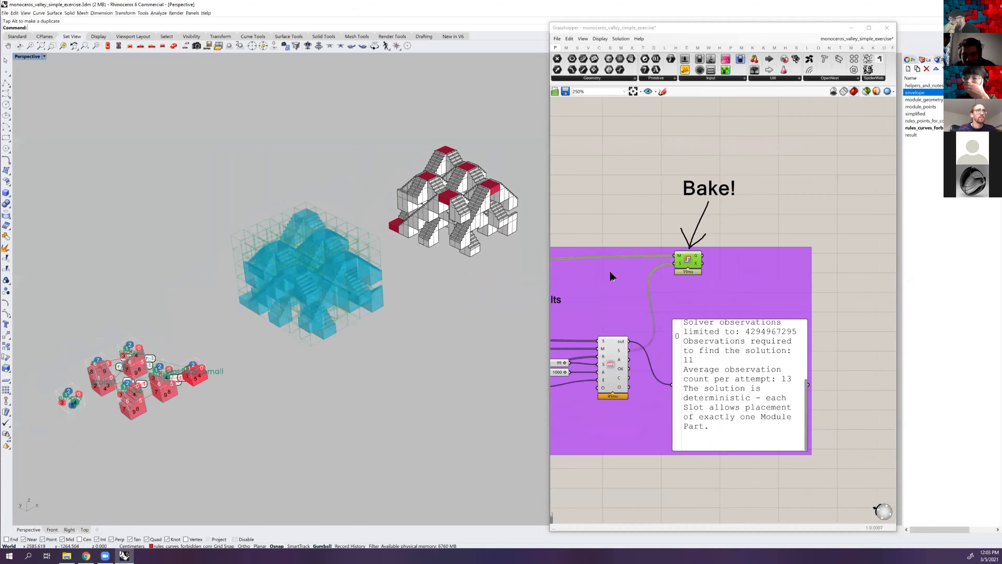
right_click_drag(609, 340, 656, 317)
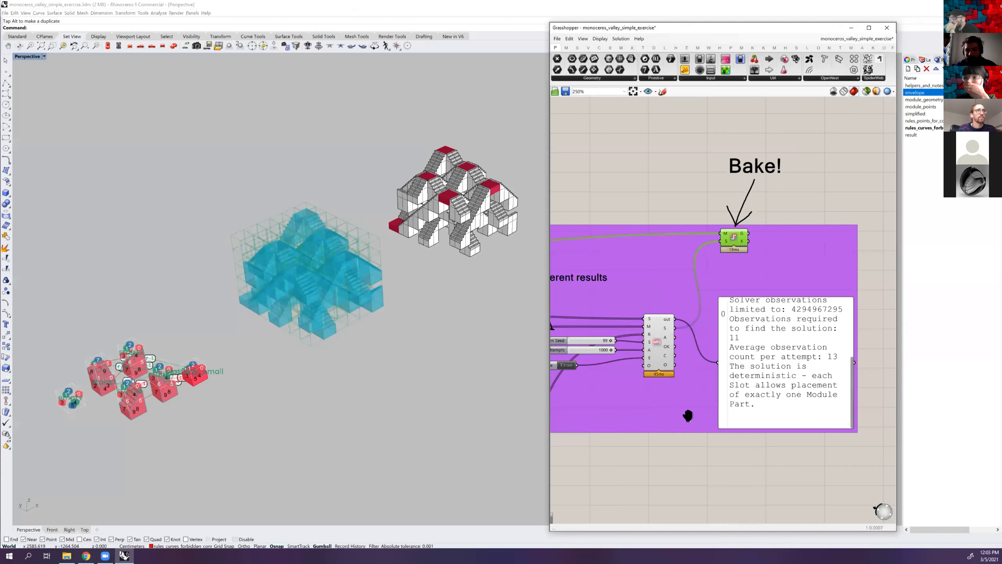
right_click_drag(656, 422, 730, 419)
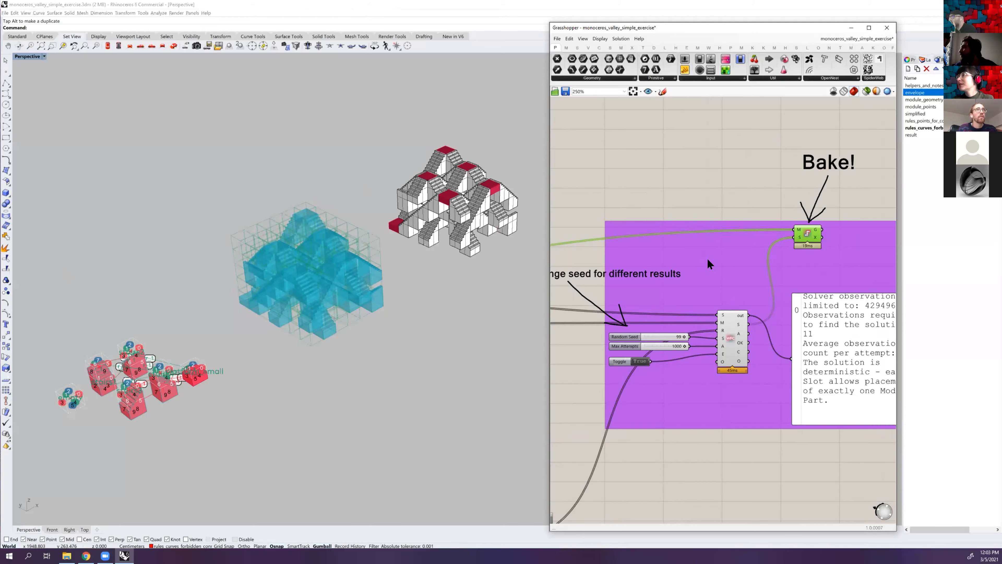
scroll(738, 260, "down", 3)
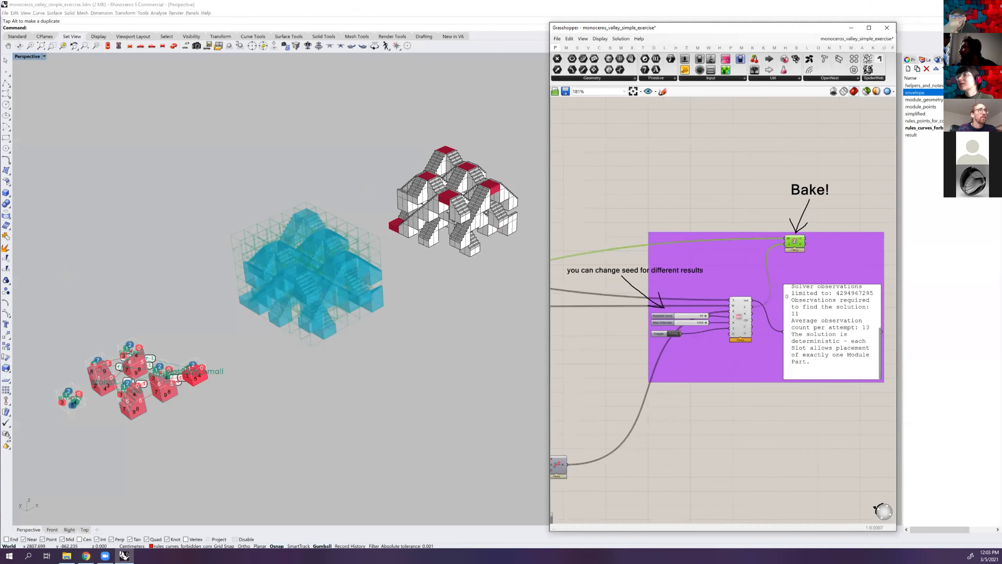
left_click(340, 295)
left_click(334, 292)
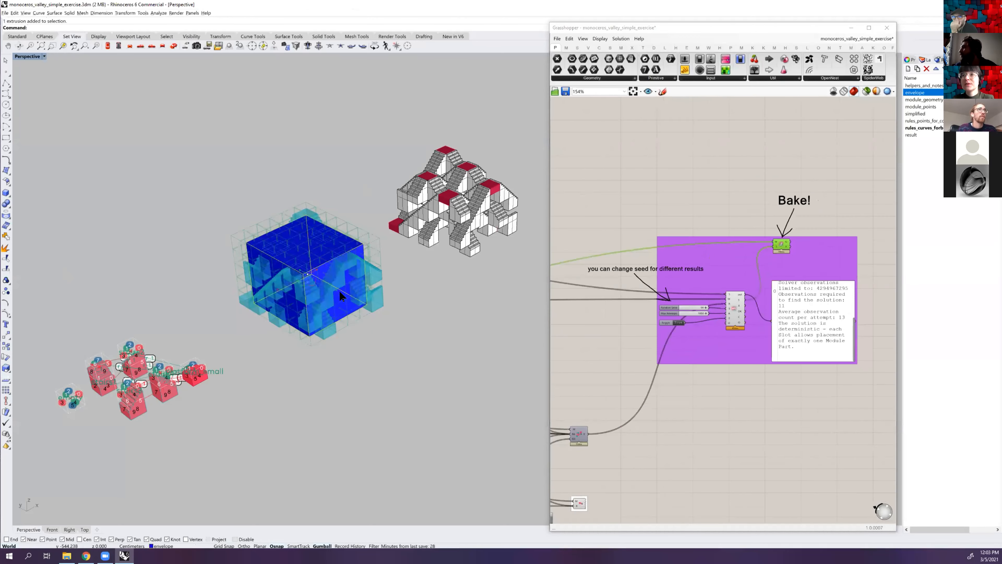
left_click_drag(346, 301, 355, 295)
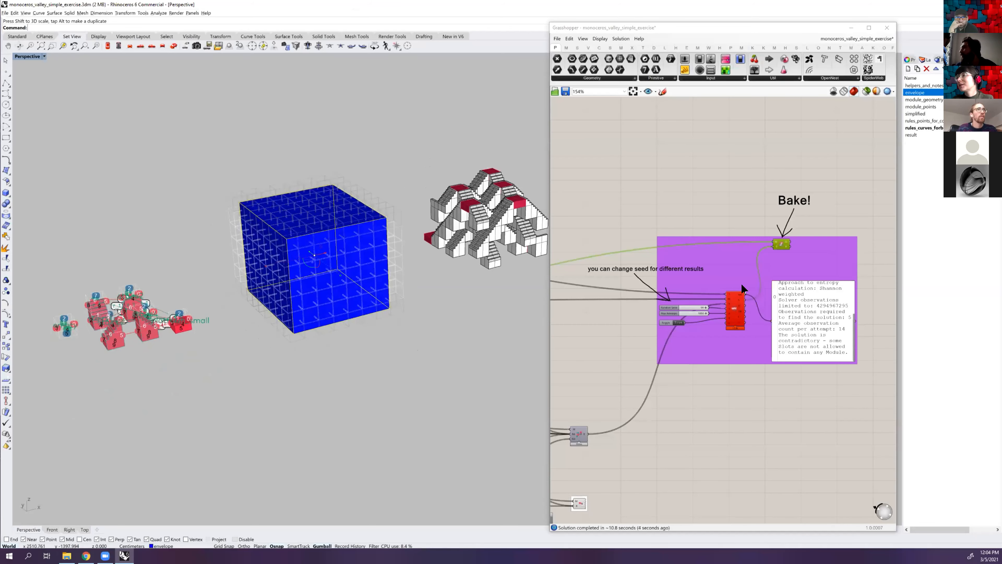
Read the WFC solver's error message and scale the envelope box back down
scroll(747, 263, "up", 5)
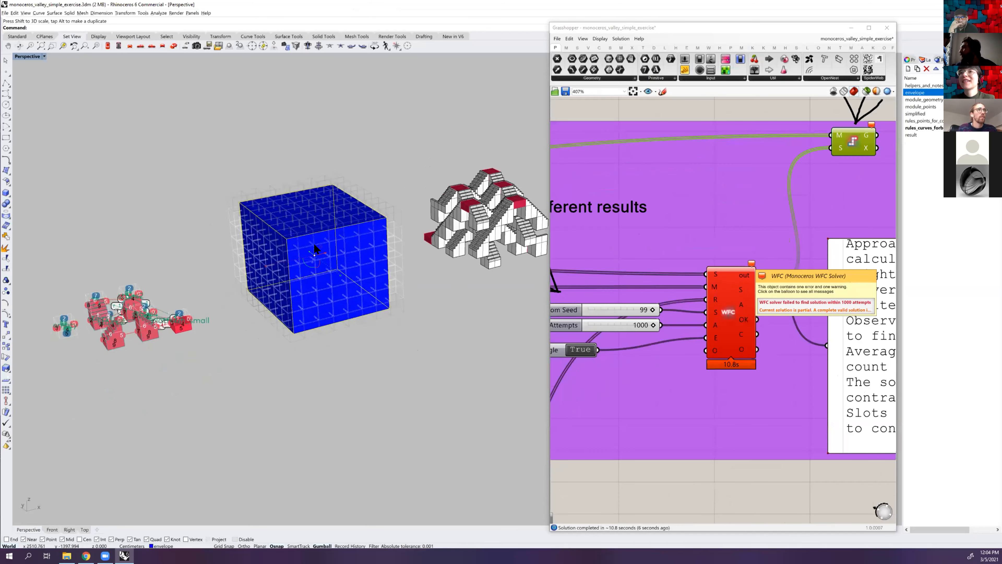
left_click_drag(339, 271, 334, 269)
right_click_drag(312, 268, 348, 266)
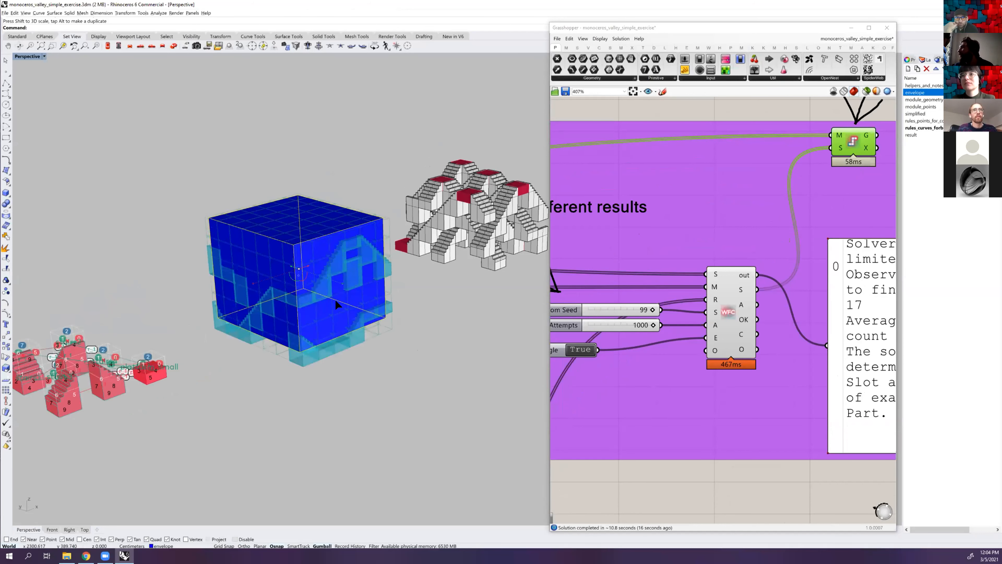
right_click_drag(335, 299, 330, 300)
left_click_drag(326, 288, 290, 251)
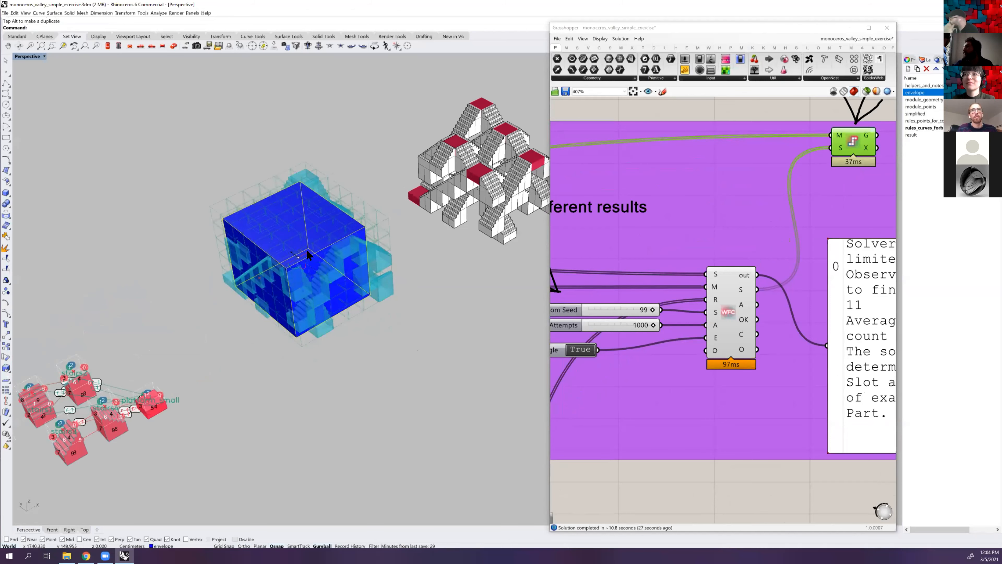
Move the envelope box to vary the aggregation, and deselect it
left_click_drag(307, 252, 310, 259)
right_click_drag(347, 231, 309, 243)
left_click_drag(308, 243, 289, 249)
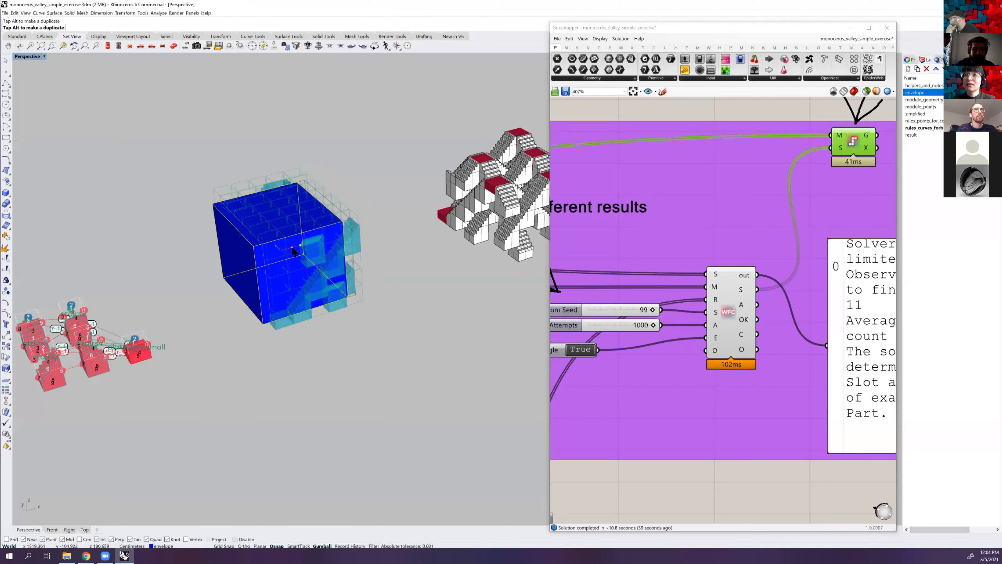
right_click_drag(337, 242, 487, 261)
key("Escape")
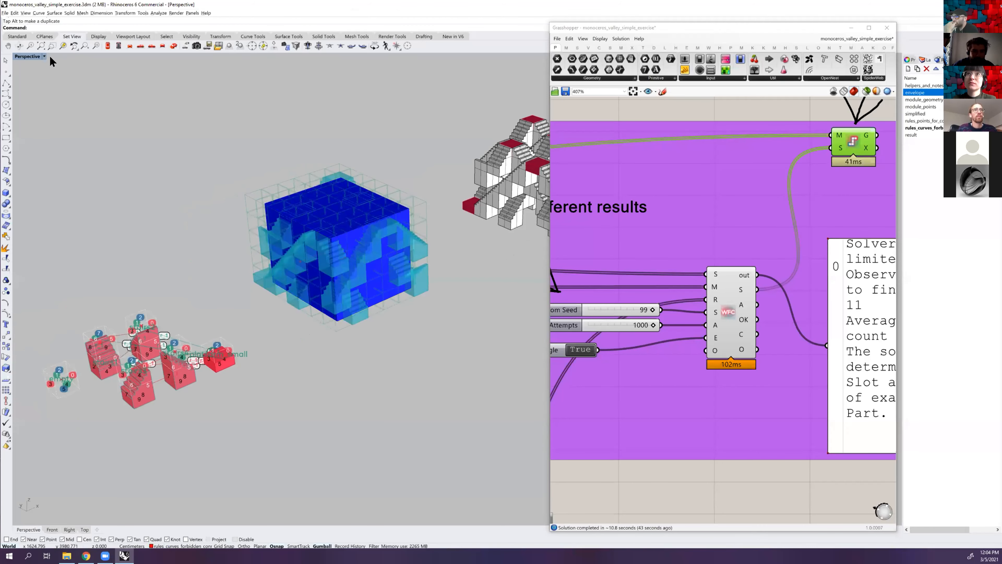
Set the Perspective viewport to Wireframe display and examine the aggregation against the envelope from several sides
left_click(43, 57)
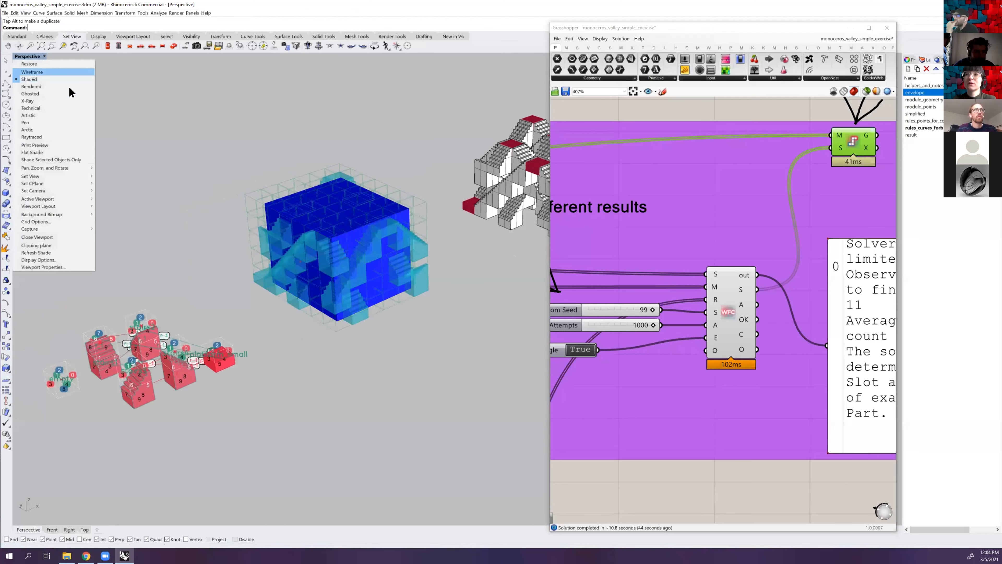
left_click(39, 69)
right_click_drag(272, 176, 271, 175)
scroll(271, 175, "down", 2)
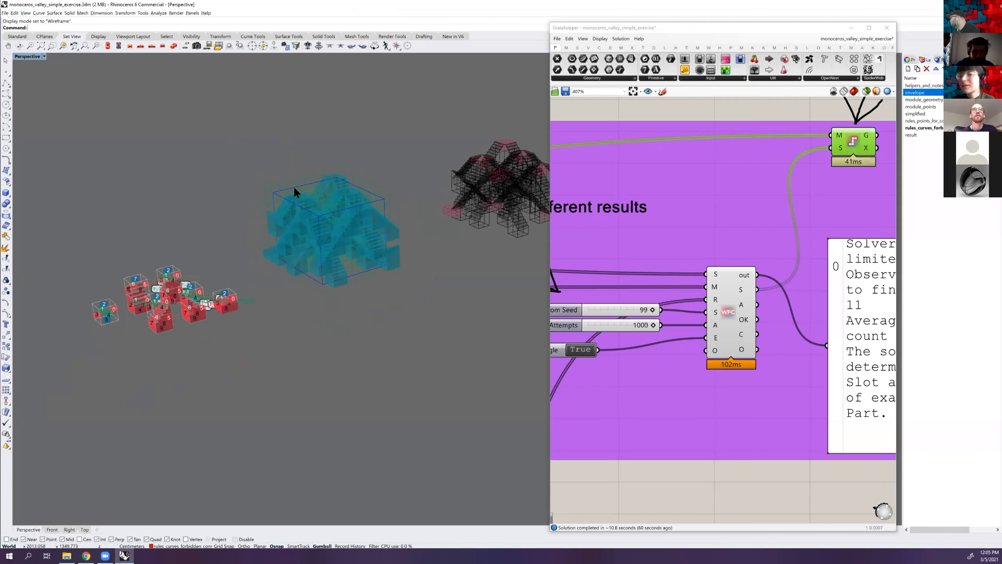
scroll(294, 187, "up", 4)
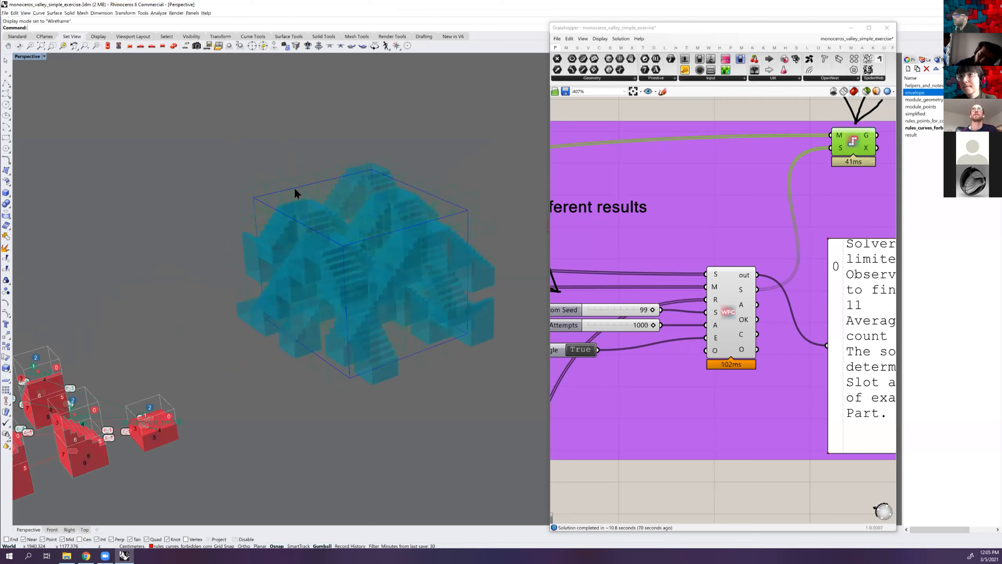
scroll(321, 227, "down", 2)
scroll(329, 229, "down", 2)
right_click_drag(332, 228, 254, 264)
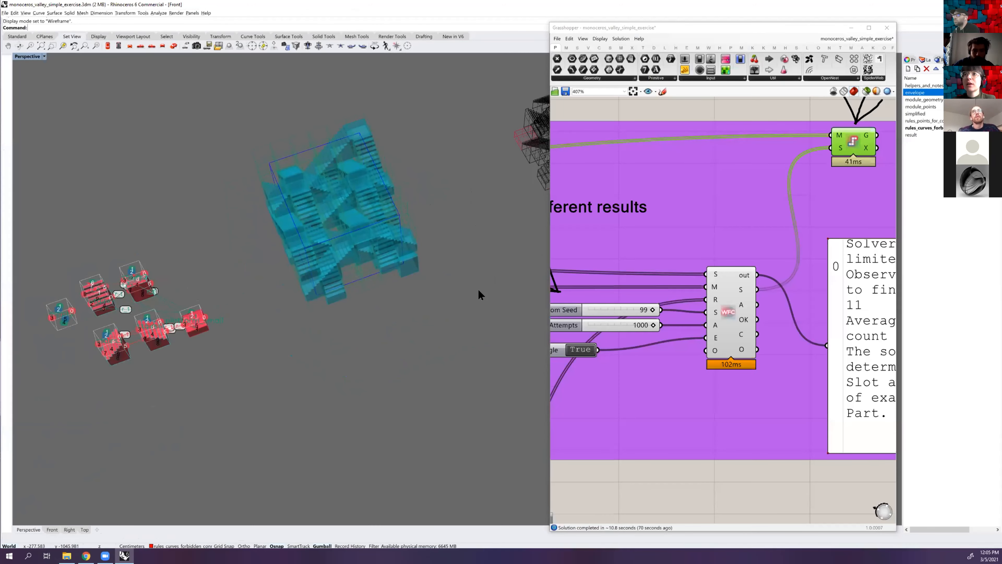
Compare the aggregation with the envelope outline in the Front view and examine the slicing component's F input
scroll(377, 267, "down", 6)
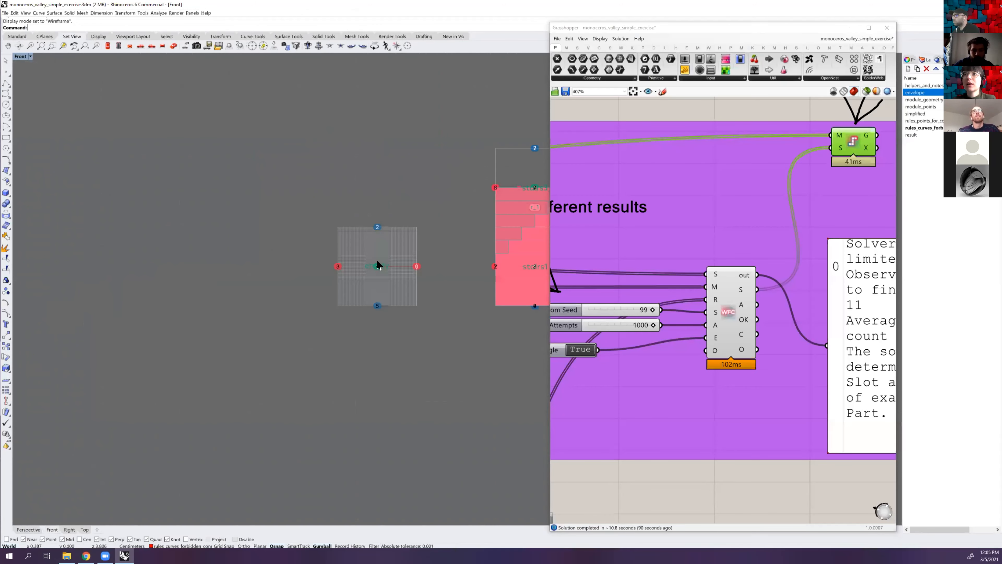
right_click_drag(221, 295, 119, 298)
scroll(347, 308, "up", 6)
scroll(703, 211, "down", 3)
right_click_drag(567, 167, 816, 231)
right_click_drag(572, 185, 767, 218)
scroll(769, 219, "up", 5)
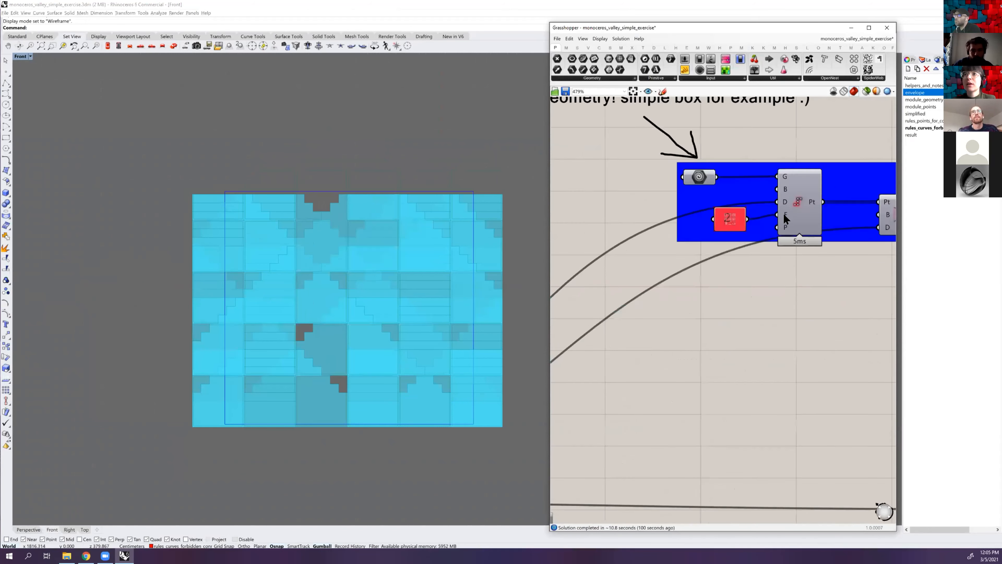
scroll(785, 219, "up", 3)
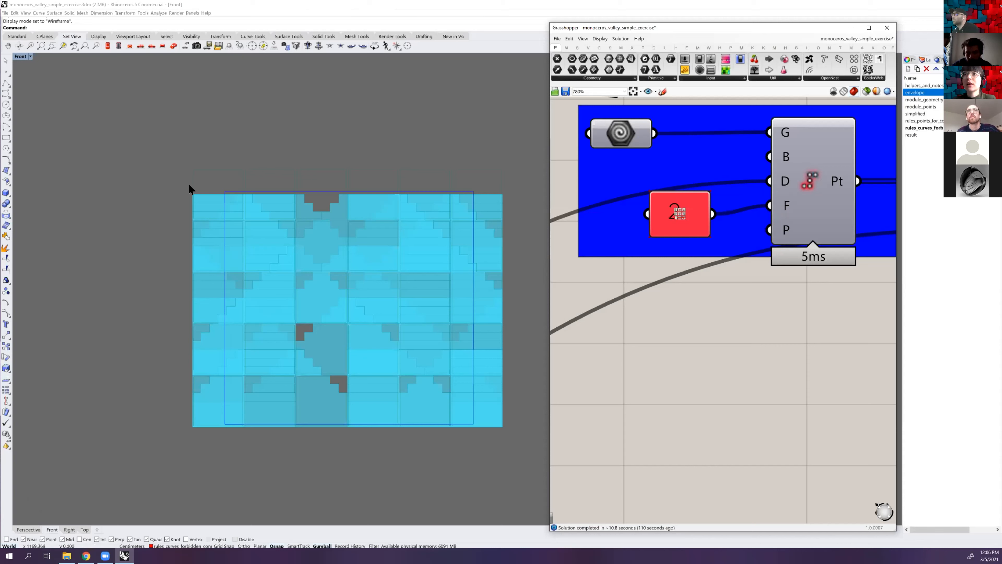
Move the envelope box slightly upward in the Front view to regenerate its slots
left_click(240, 192)
left_click_drag(349, 296, 350, 269)
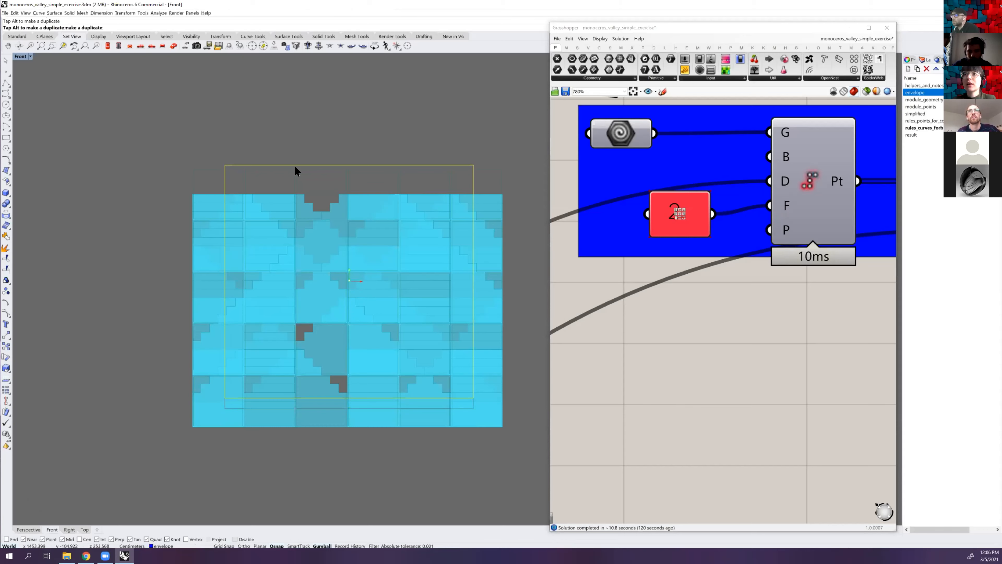
scroll(284, 165, "up", 2)
right_click_drag(289, 166, 201, 164)
scroll(190, 163, "down", 4)
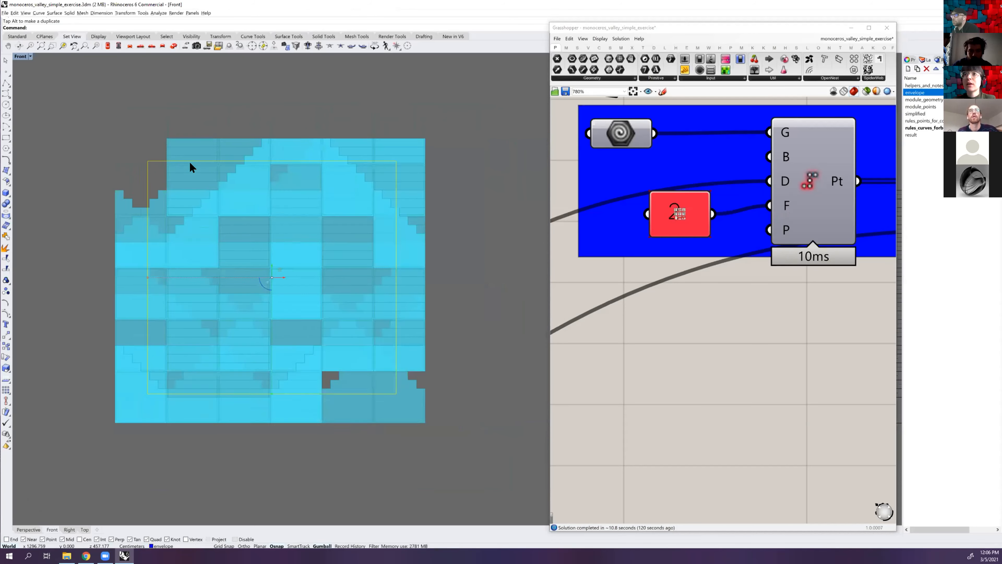
Scale the envelope box narrower in the Front view, shift it slightly sideways and deselect it
left_click_drag(156, 254, 178, 253)
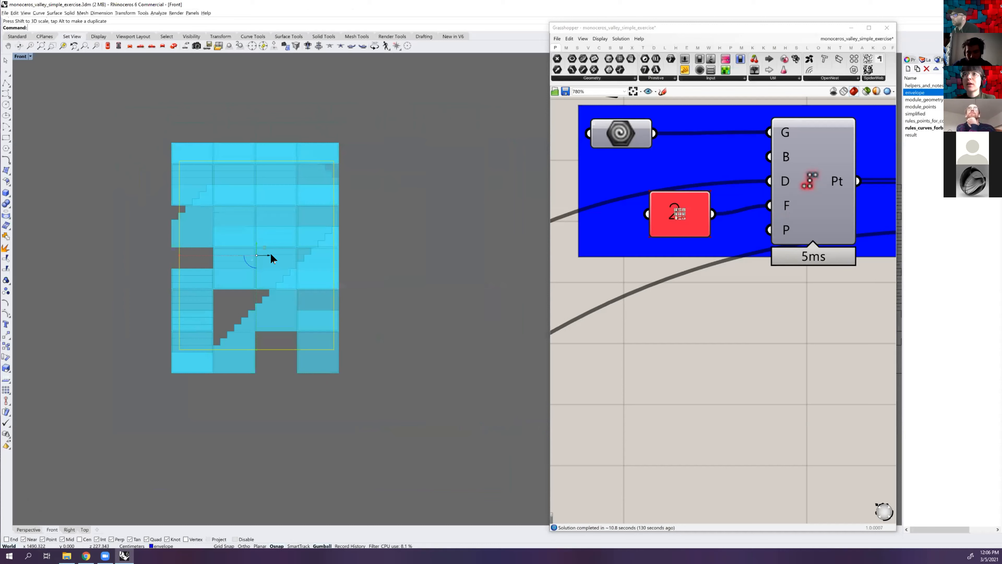
left_click_drag(252, 255, 251, 257)
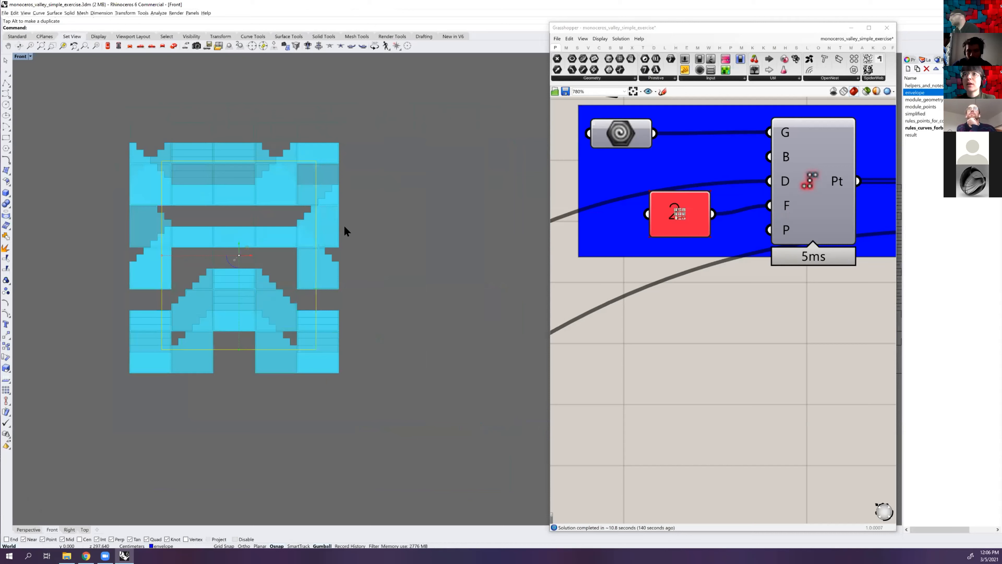
left_click(363, 244)
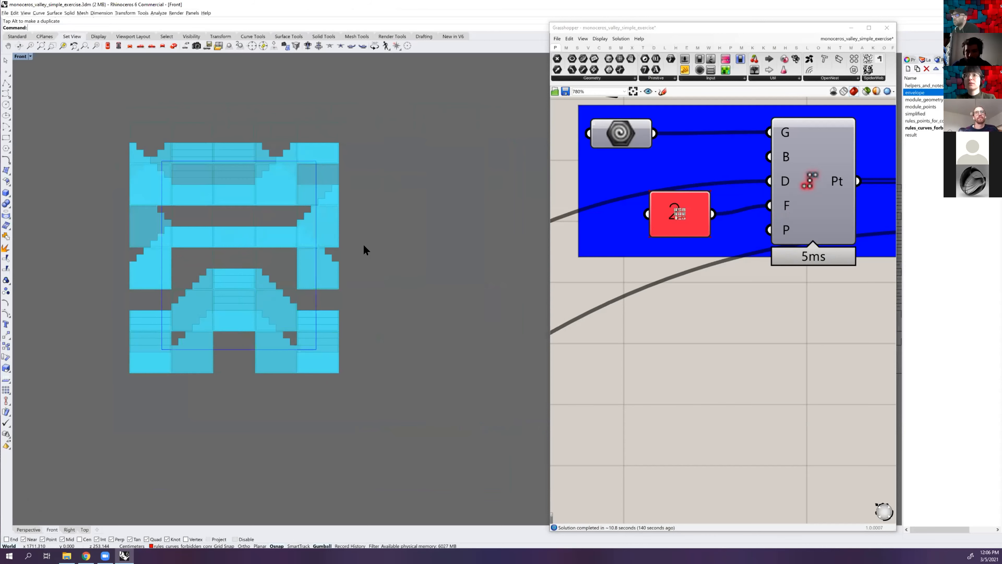
Scale the envelope box horizontally in the Front view to change the number of slots
scroll(363, 244, "down", 3)
scroll(363, 244, "down", 3)
scroll(363, 244, "up", 3)
right_click_drag(363, 243, 408, 240)
mouse_move(327, 249)
left_mouse_down()
mouse_move(303, 252)
mouse_move(315, 245)
left_mouse_up()
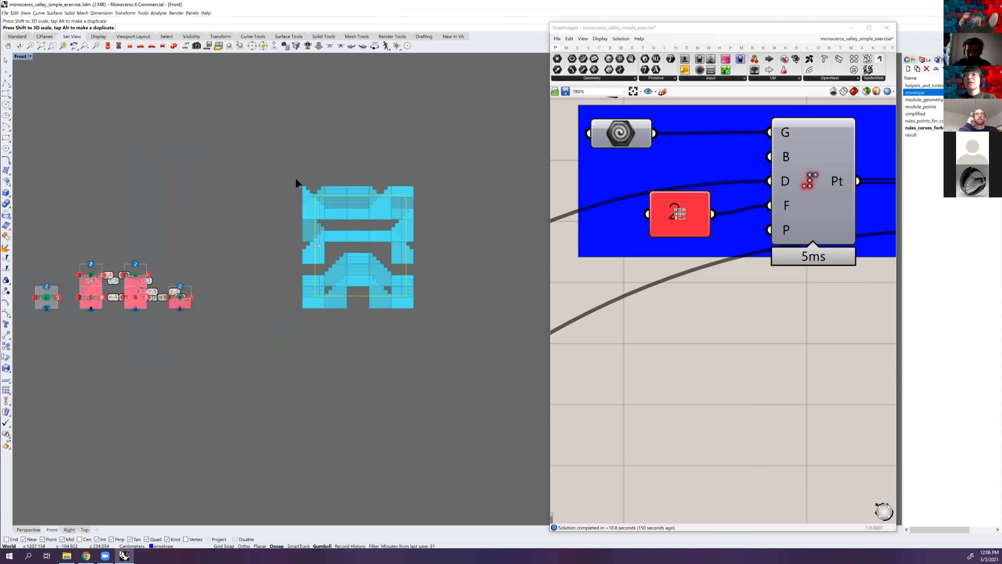
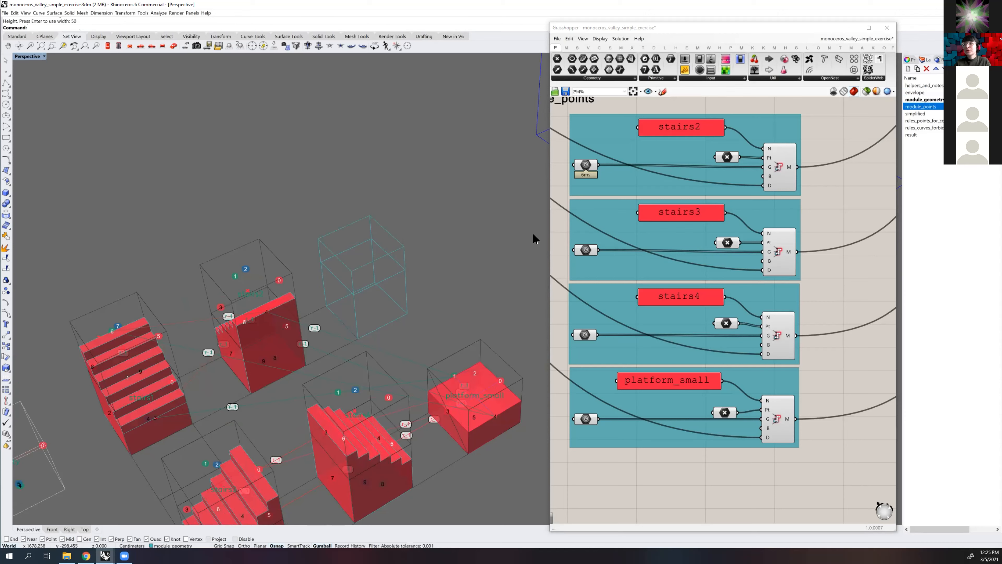
Copy the neighbouring stairs module's centre point into the lower and upper parts of the new tall wireframe box
right_click_drag(411, 260, 399, 261)
left_click(260, 329)
type("copy")
key("Return")
left_click(251, 386)
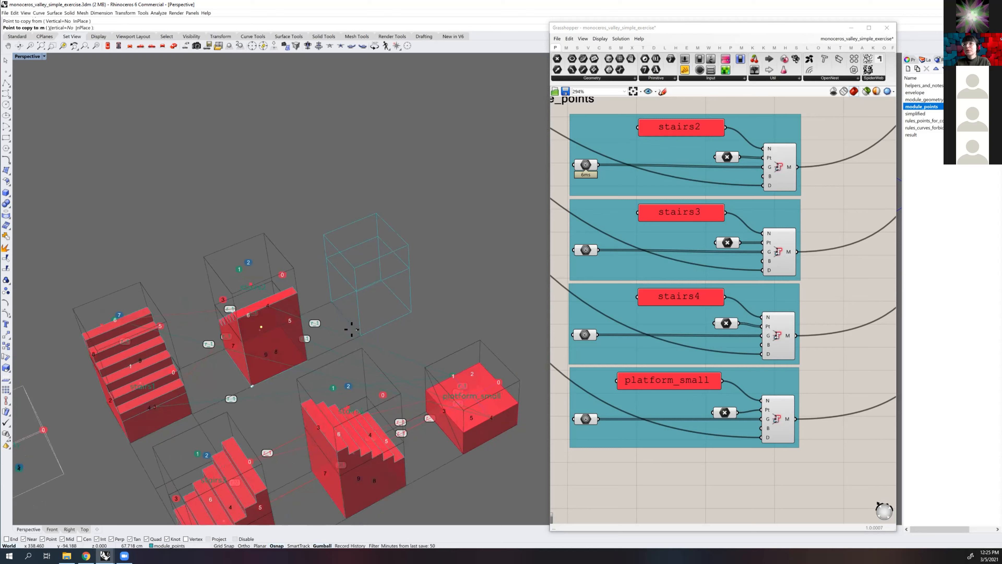
left_click(360, 335)
left_click(353, 289)
right_click(430, 269)
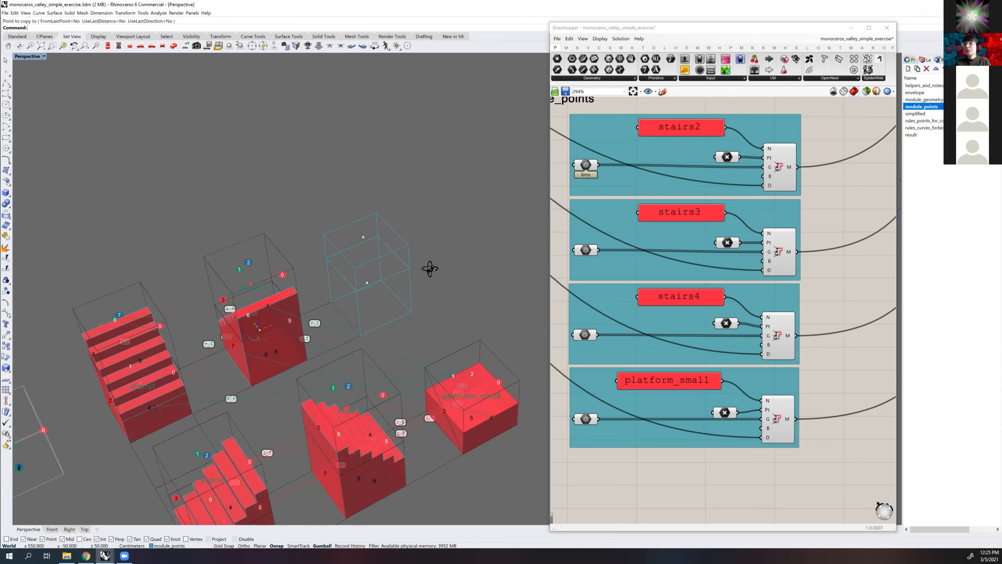
Duplicate the tall box's upper point straight upward to mark an empty part above the box
right_click_drag(430, 269, 383, 249)
left_click(378, 249)
left_click_drag(378, 244, 384, 197)
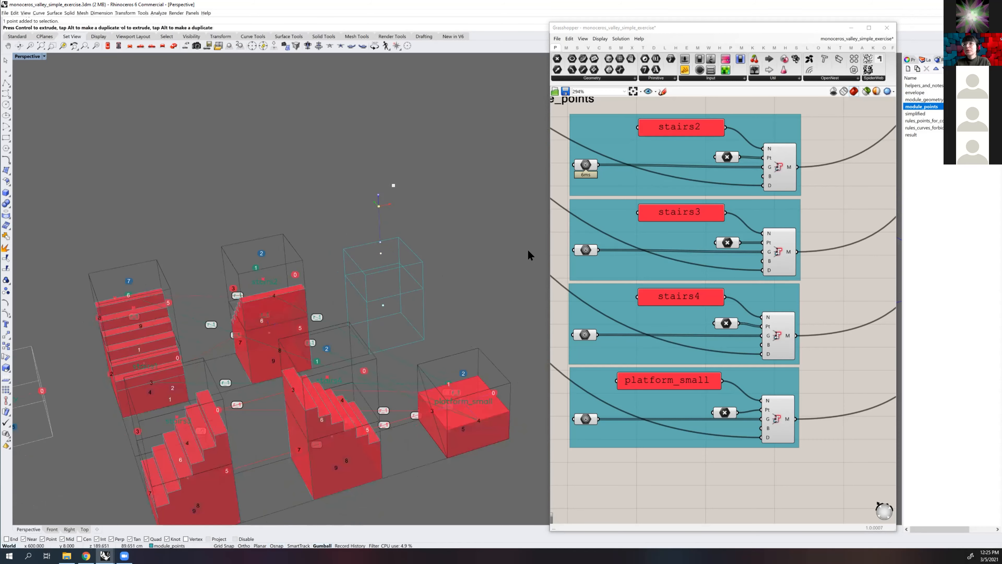
Duplicate the platform_small module group in Grasshopper and place the copy directly below the original
scroll(759, 342, "down", 4)
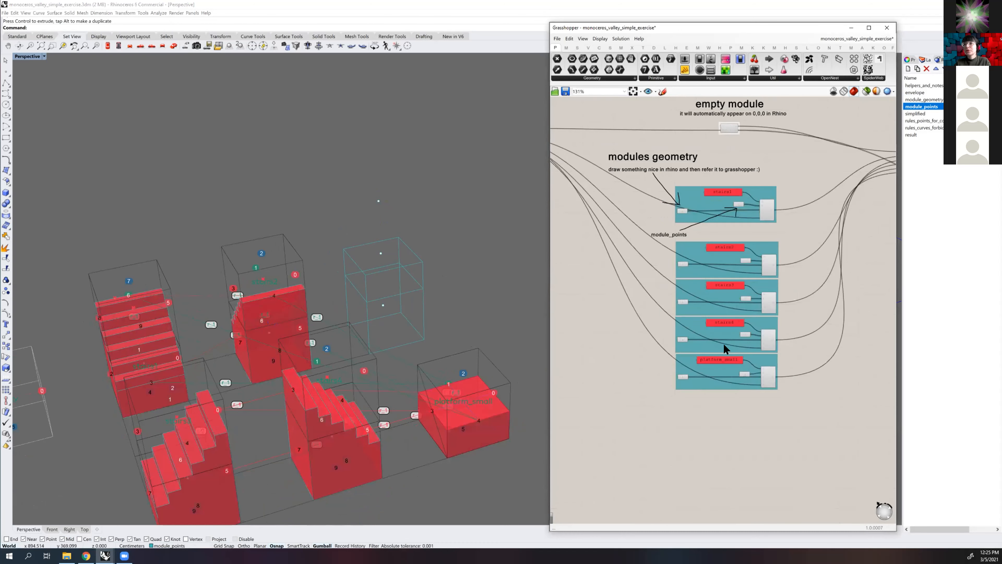
scroll(787, 308, "up", 3)
left_click_drag(586, 396, 624, 388)
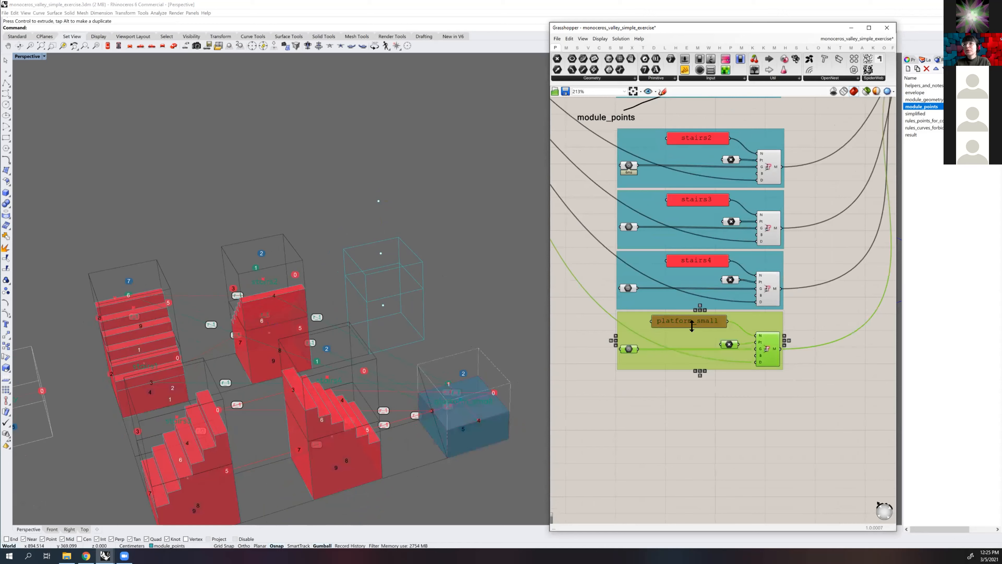
left_click_drag(691, 326, 685, 336)
left_click_drag(680, 375, 683, 391, "alt")
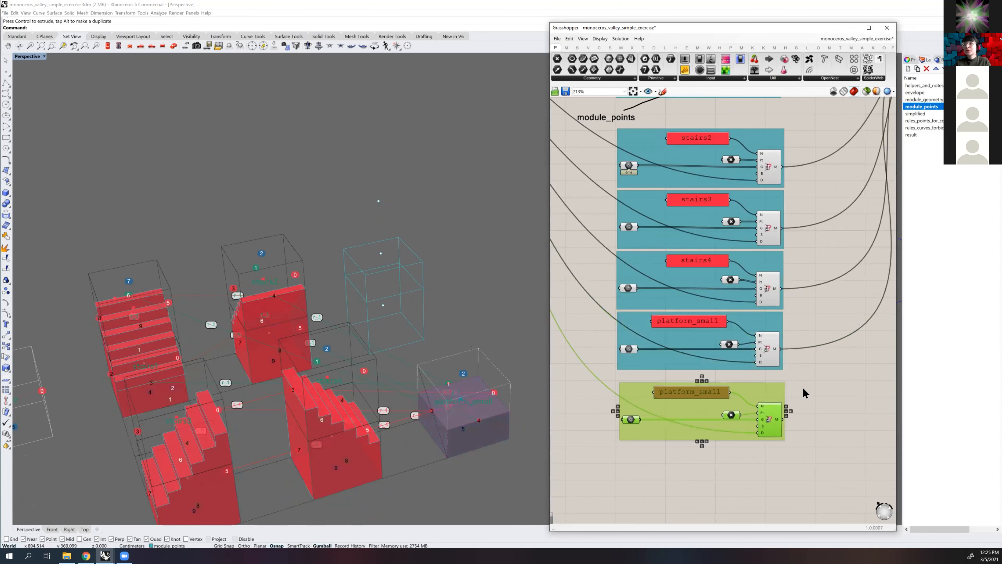
right_click_drag(803, 360, 810, 340)
left_click(799, 350)
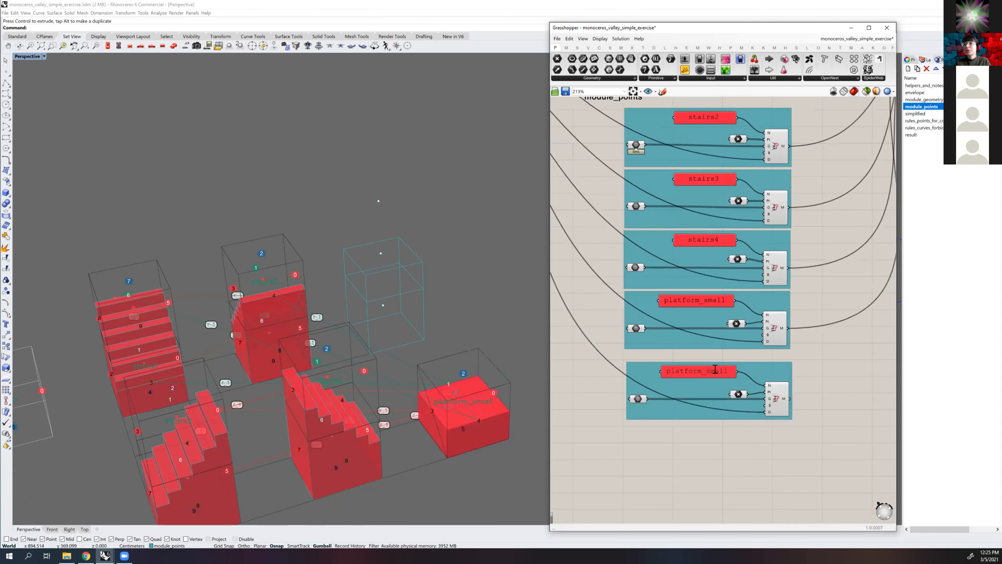
Rename the duplicated group's name panel to platform_high
double_click(714, 370)
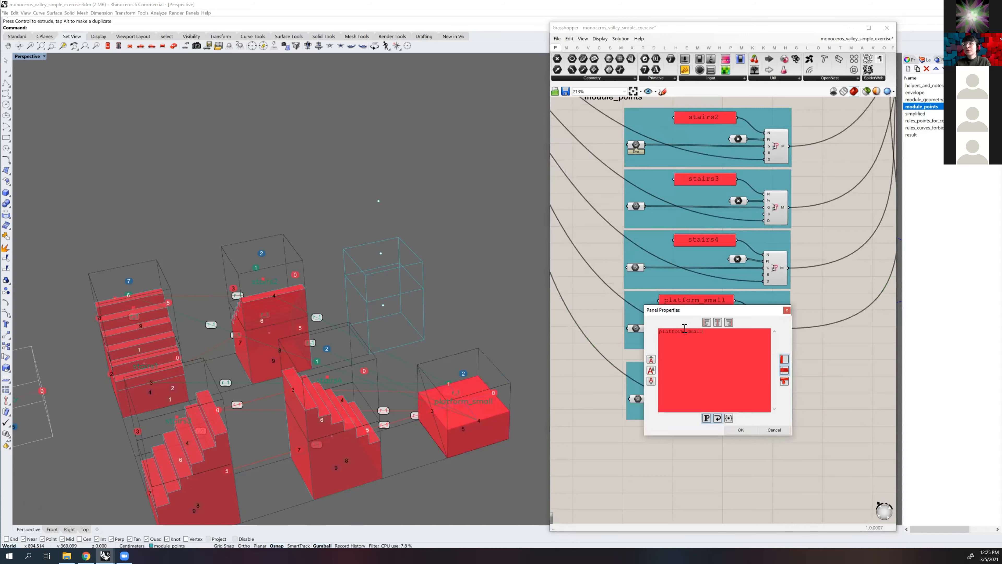
double_click(710, 329)
type("hight")
left_click(742, 430)
left_click(774, 465)
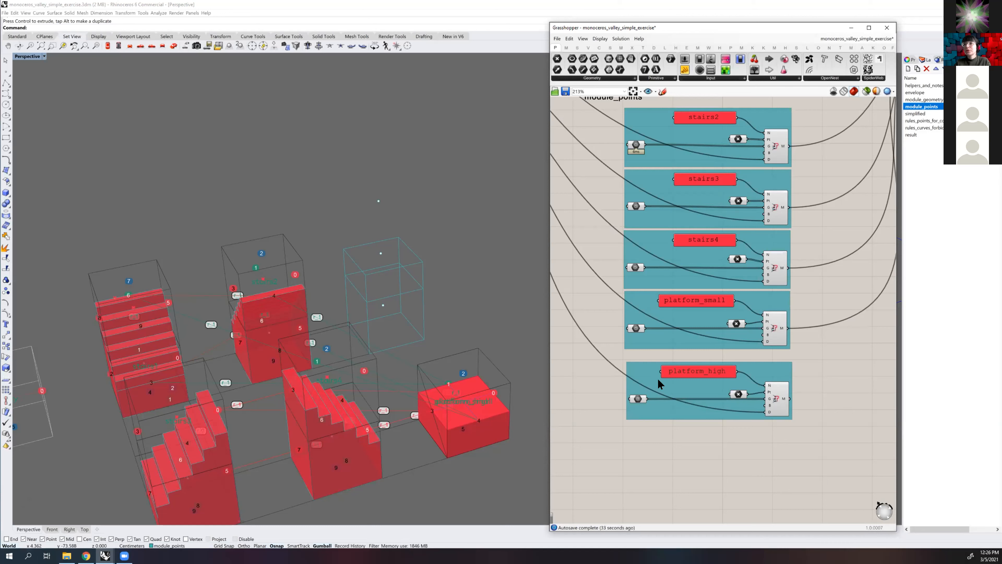
right_click(639, 398)
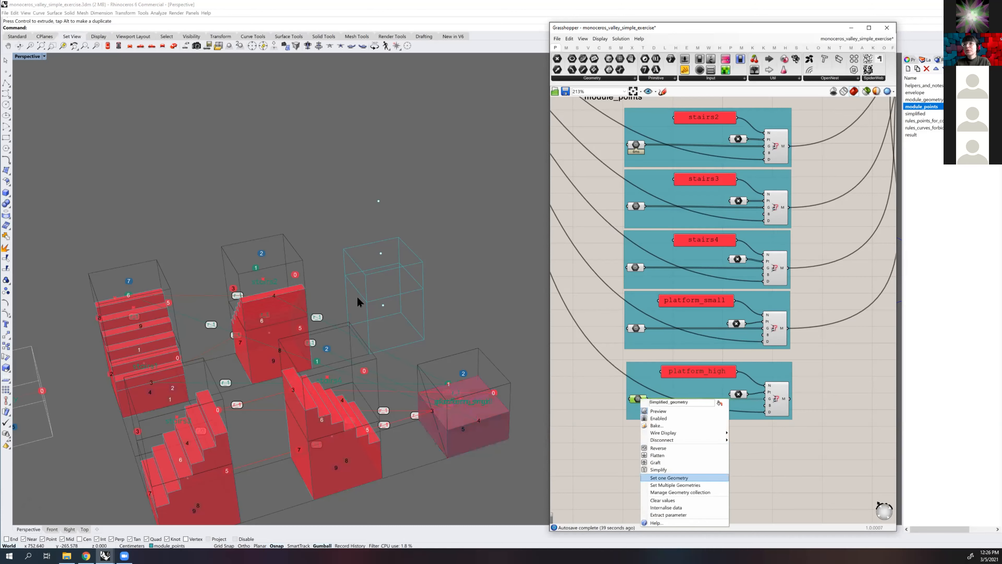
left_click(679, 477)
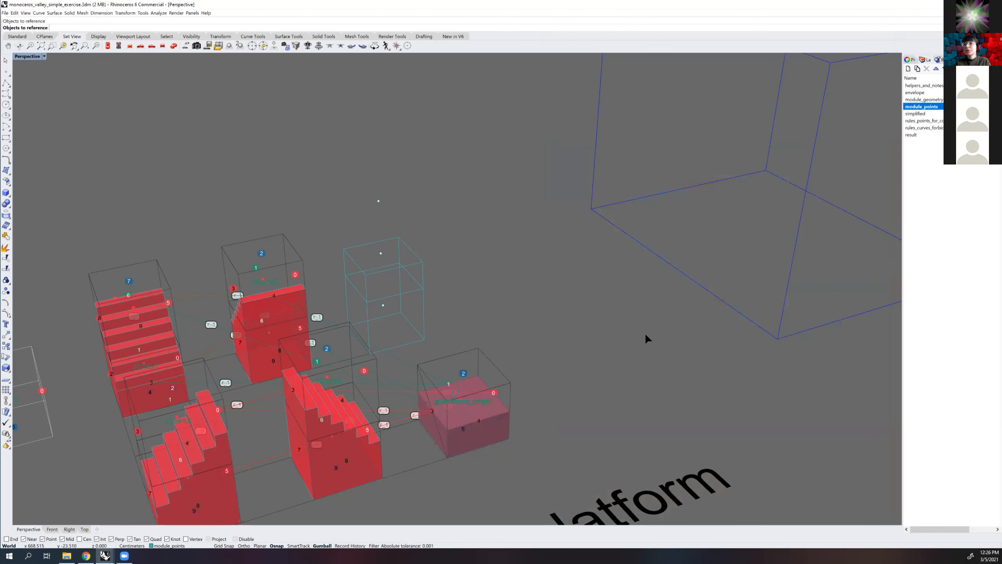
key("Escape")
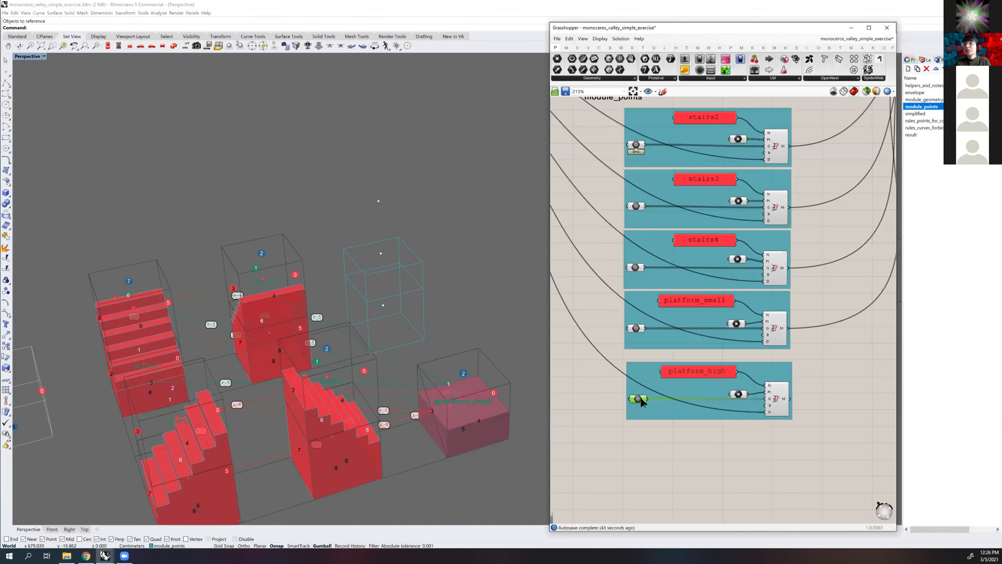
Reference the two stacked wireframe boxes as multiple geometries in the platform_high geometry parameter
right_click(638, 399)
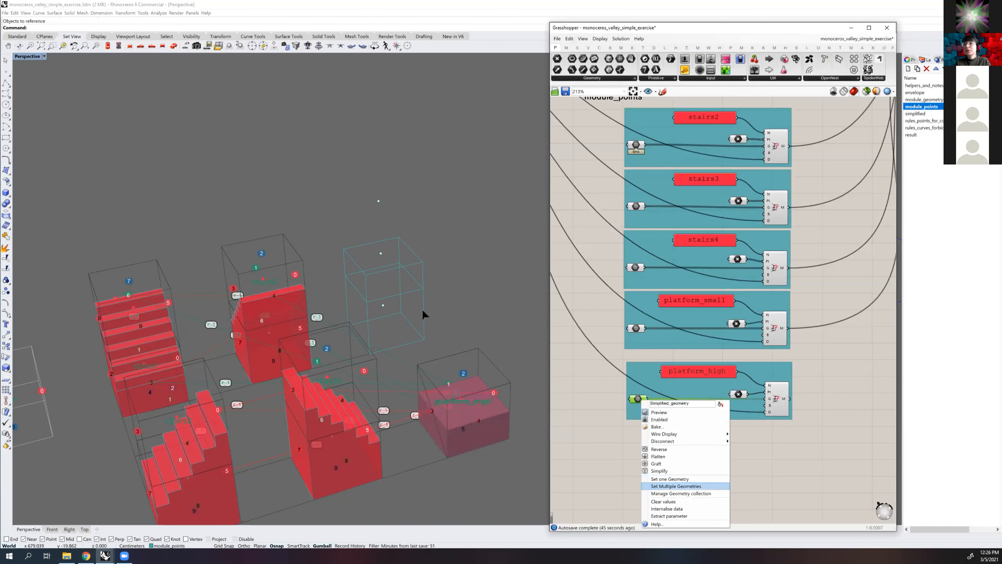
key("Return")
left_click(420, 274)
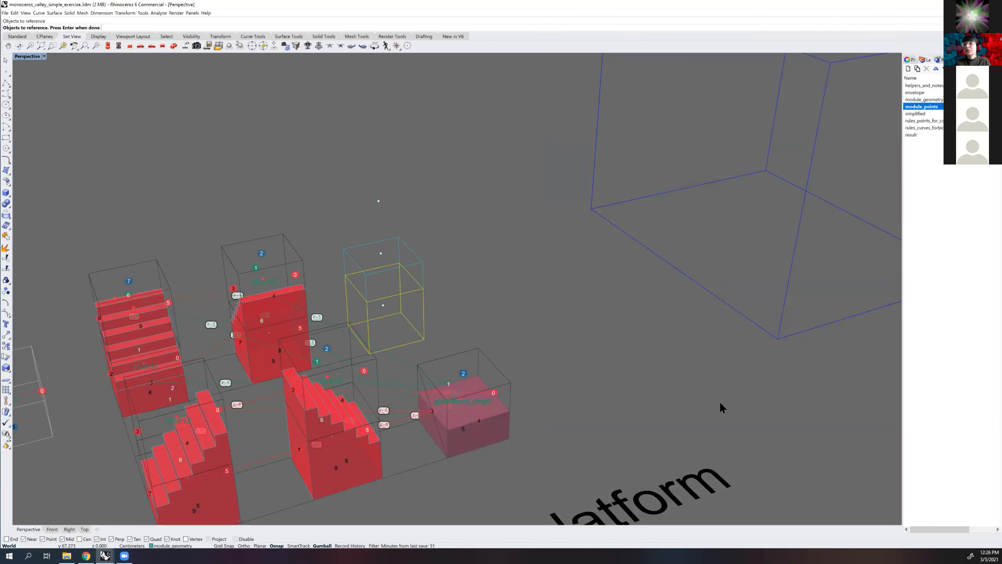
key("Return")
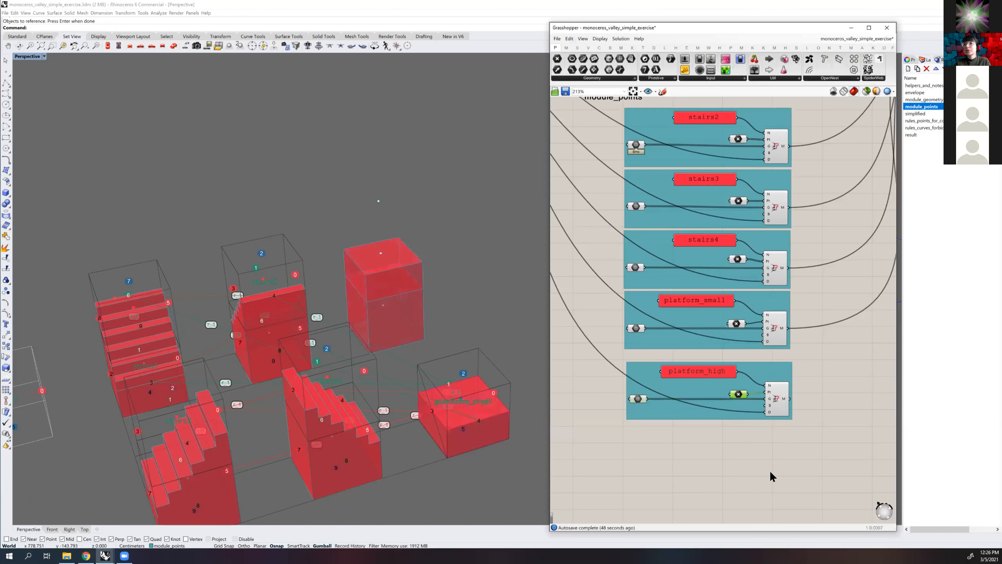
Reference the three stacked module points as multiple points in the platform_high point parameter
right_click(738, 394)
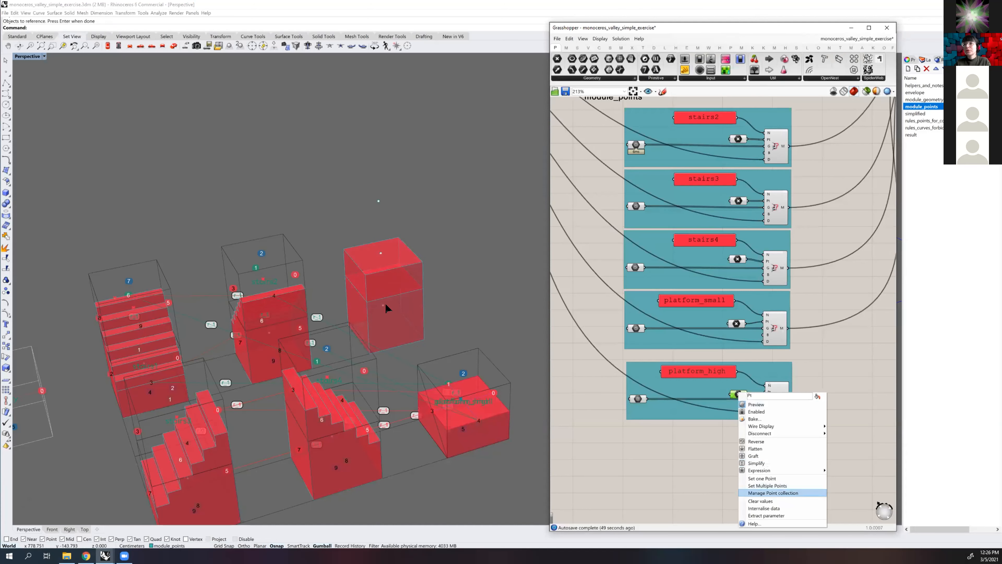
key("Return")
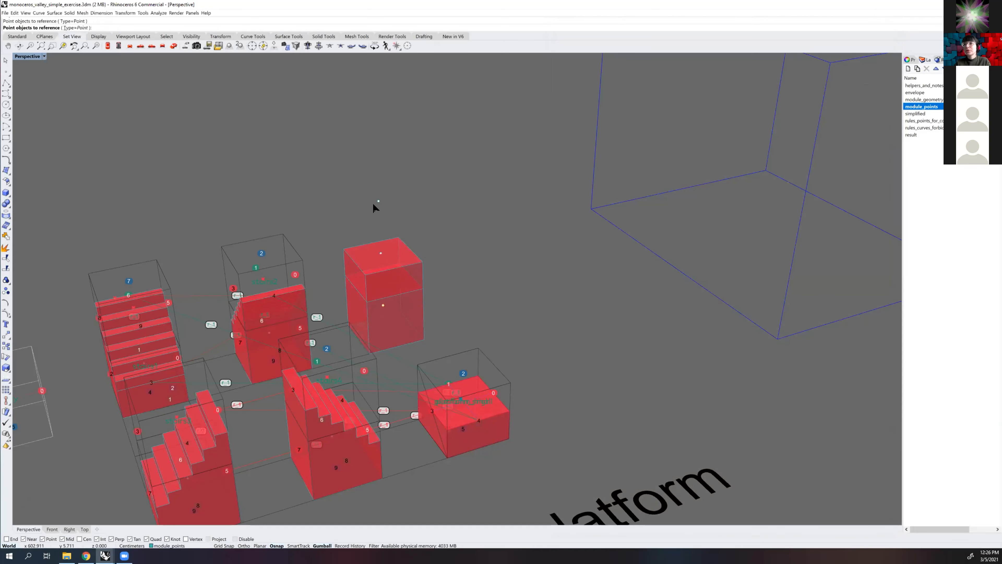
left_click(377, 200)
key("Return")
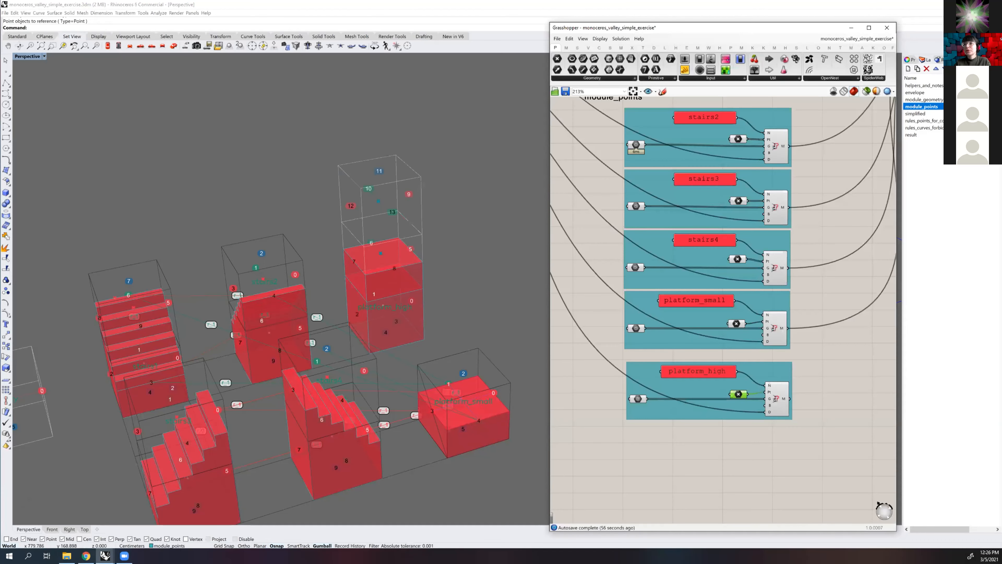
Examine the new platform_high module's cells and numbered faces beside the other modules and its Grasshopper group
scroll(428, 249, "down", 2)
scroll(391, 249, "up", 3)
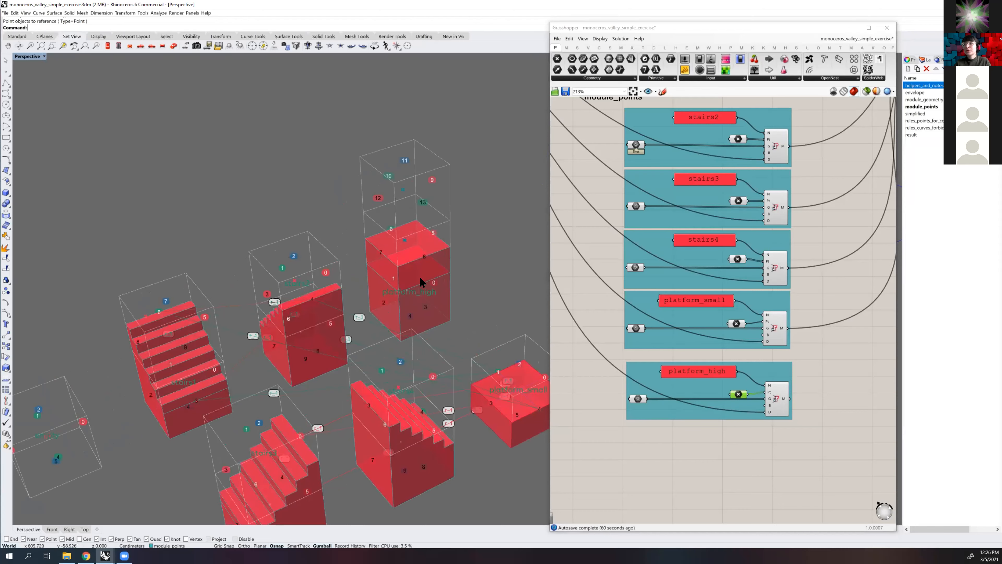
scroll(446, 245, "down", 2)
right_click_drag(412, 229, 439, 230)
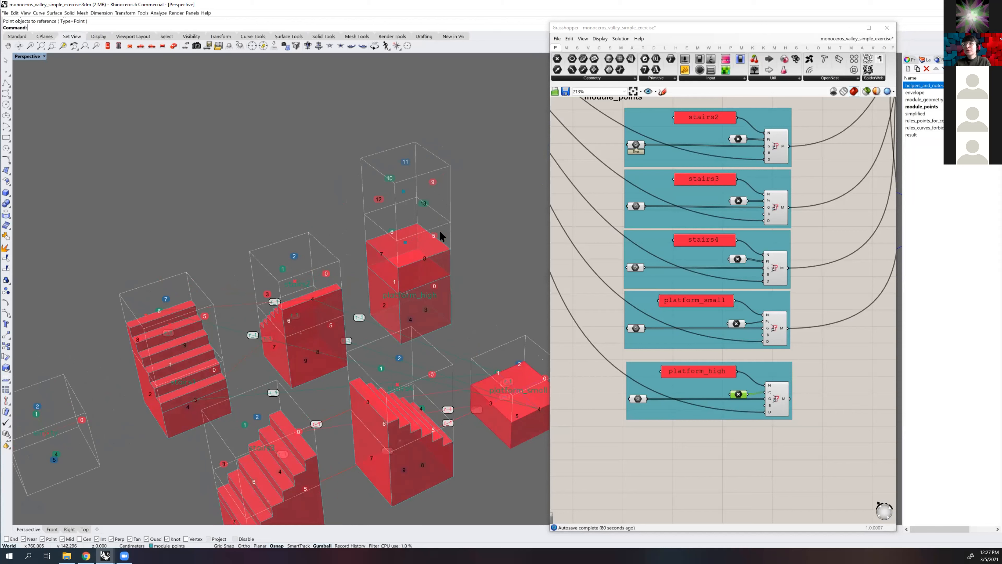
scroll(434, 229, "up", 3)
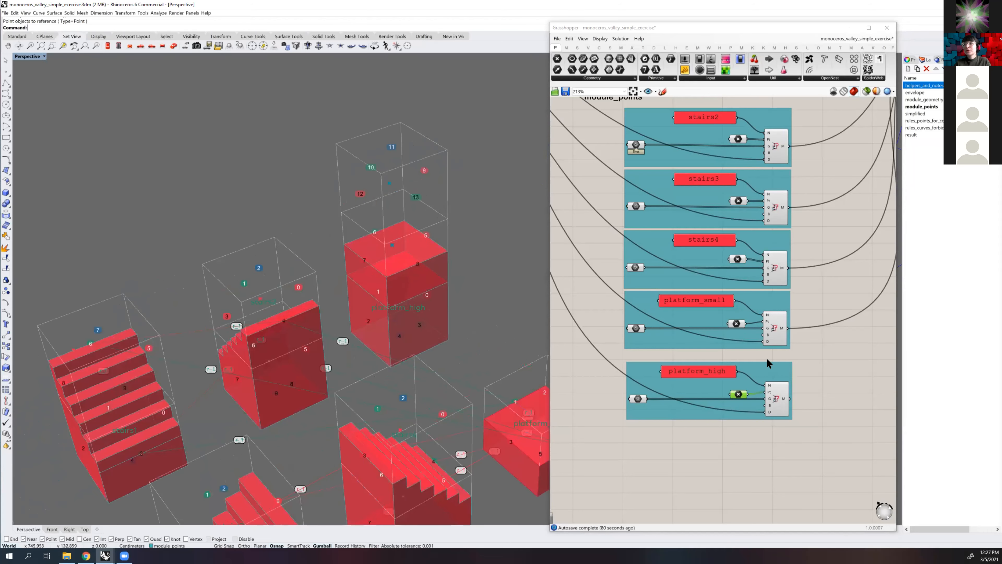
scroll(816, 277, "up", 2)
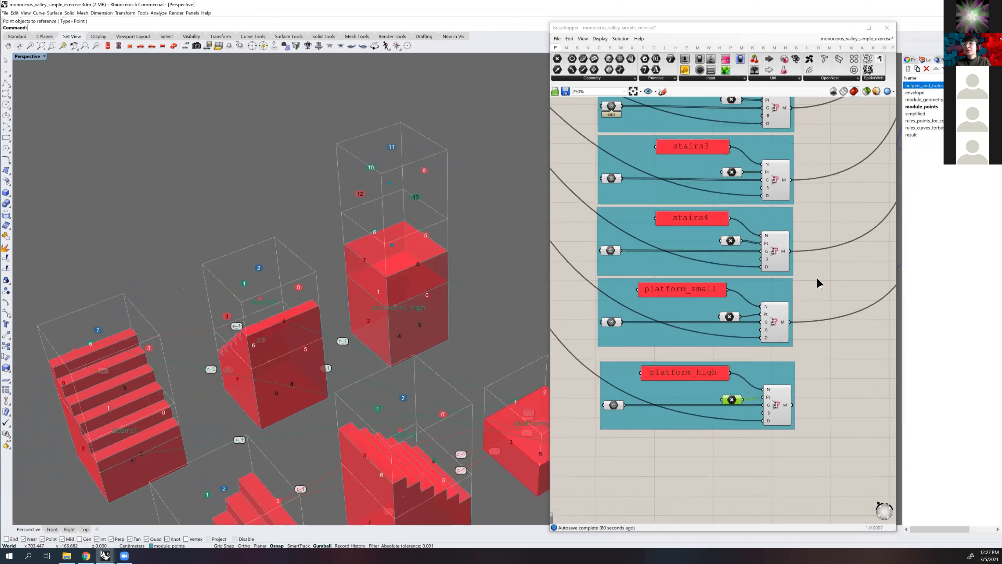
scroll(631, 304, "down", 2)
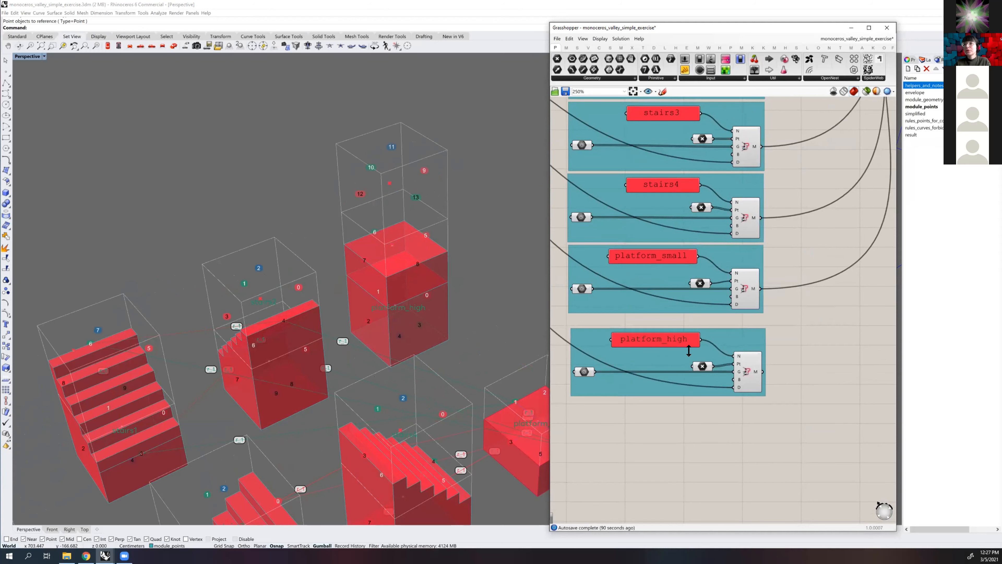
Check the name text in the platform_high panel's properties and close them
right_click_drag(759, 326, 795, 315)
left_click(688, 330)
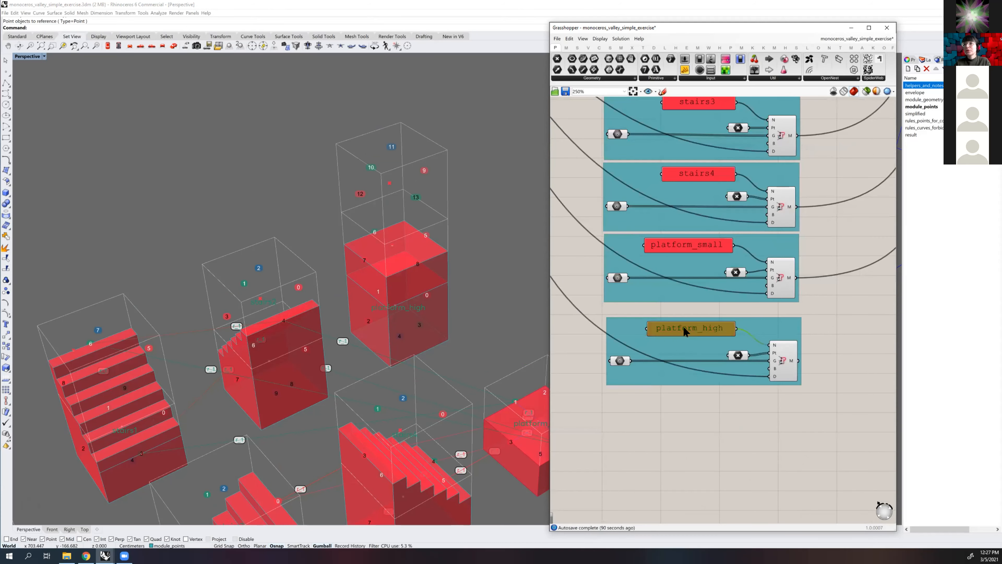
double_click(708, 330)
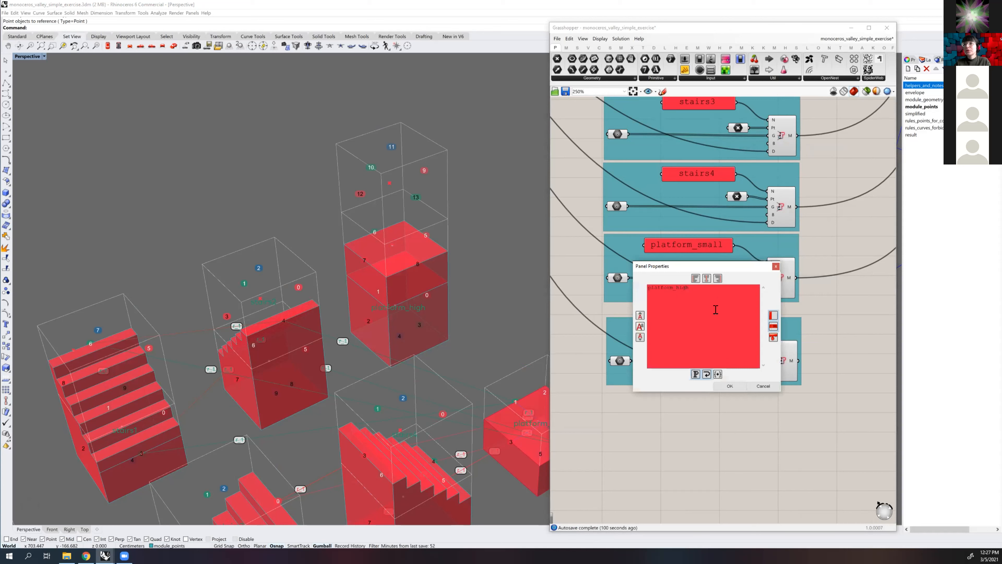
left_click(726, 382)
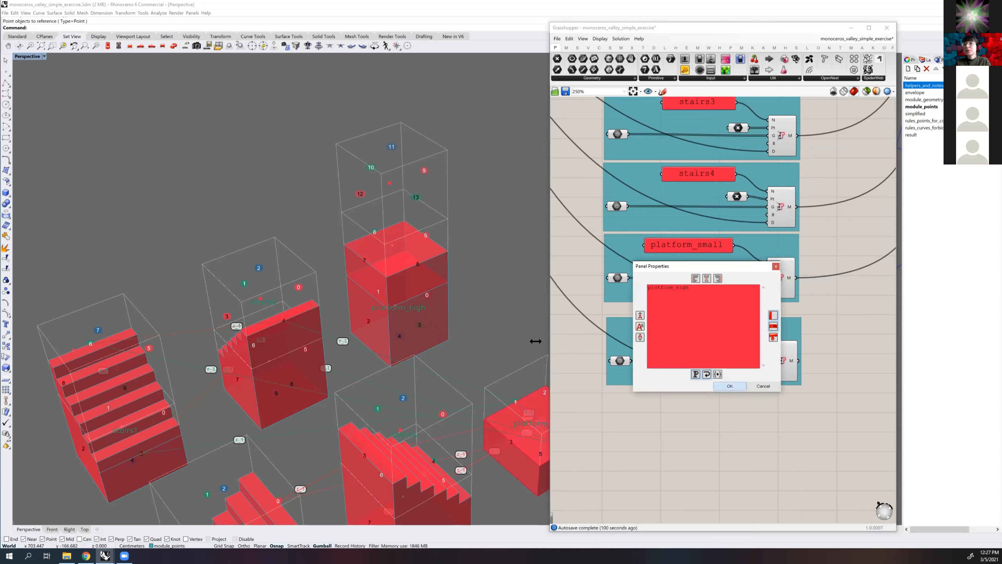
Highlight the geometry referenced for platform_high and inspect it in the Perspective view, then clear the selection
left_click(621, 360)
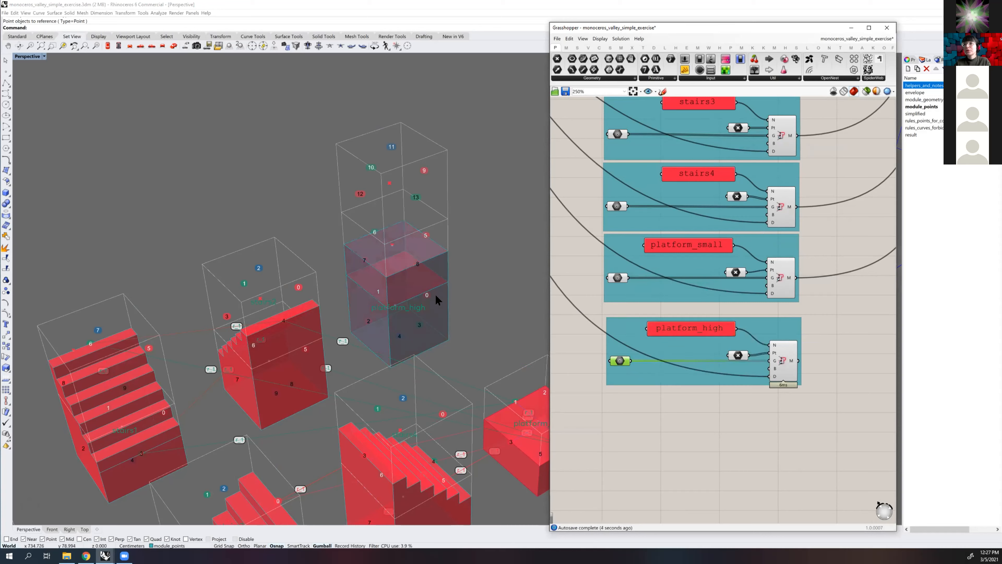
right_click_drag(447, 296, 470, 307)
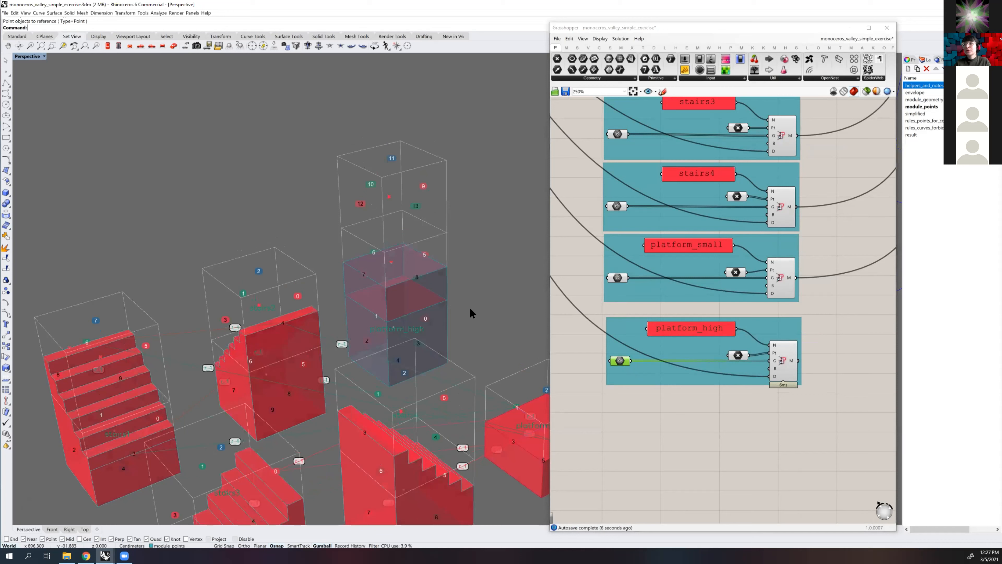
scroll(494, 383, "down", 2)
right_click_drag(472, 355, 392, 297, "shift")
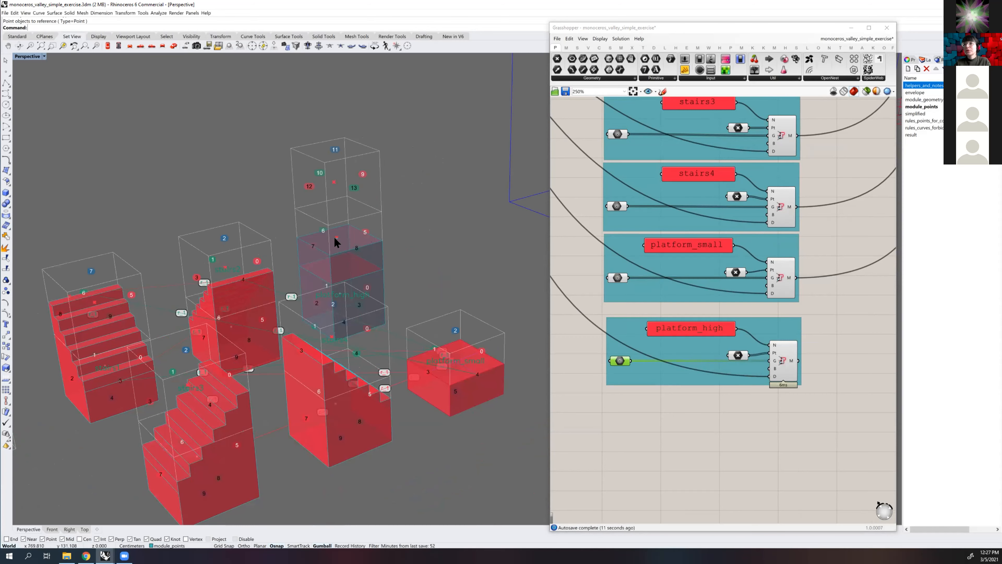
scroll(420, 264, "up", 3)
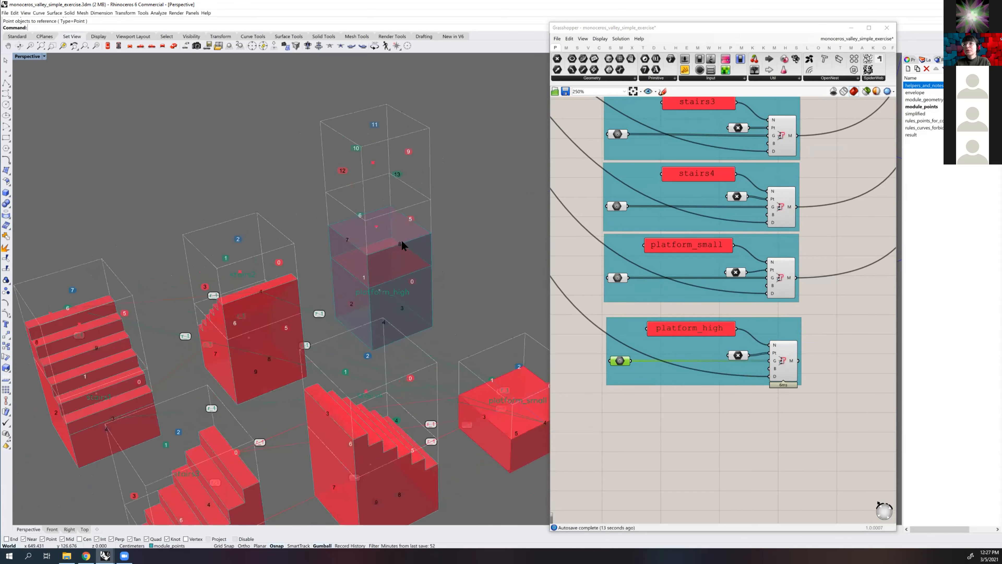
scroll(401, 240, "up", 2)
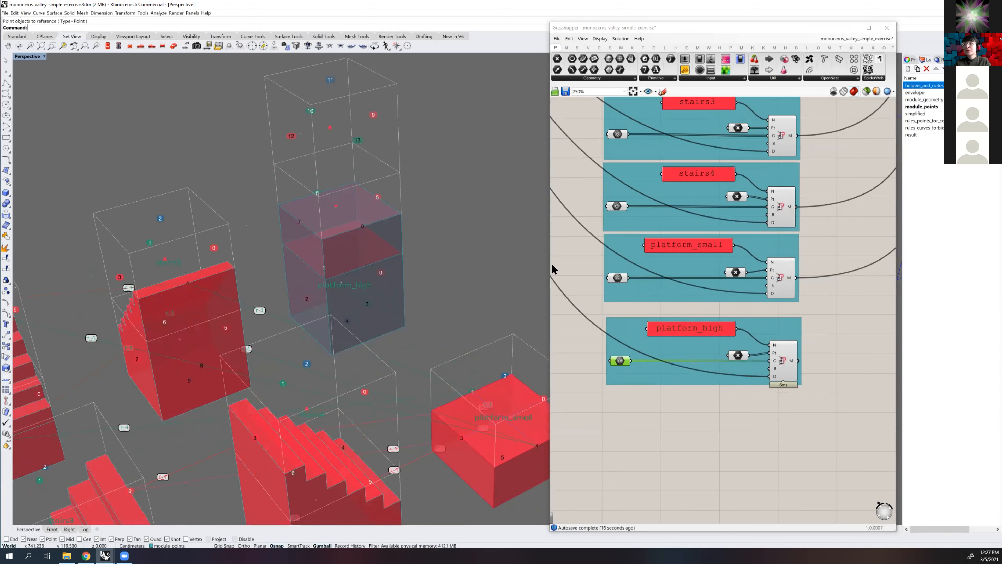
left_click(574, 347)
Try moving the uppermost platform_high point sideways out of its stack, undo the move and deselect the point
right_click_drag(429, 276, 477, 276, "shift")
left_click(382, 207)
left_click_drag(389, 202, 410, 197)
right_click_drag(384, 138, 403, 182, "shift")
left_click(397, 172)
left_click_drag(408, 168, 315, 208)
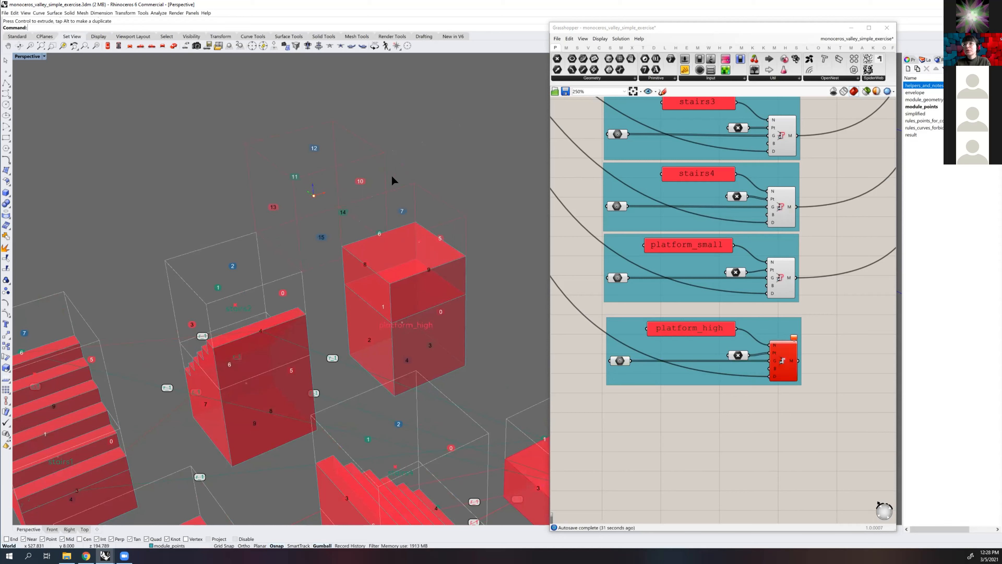
key("ctrl+z")
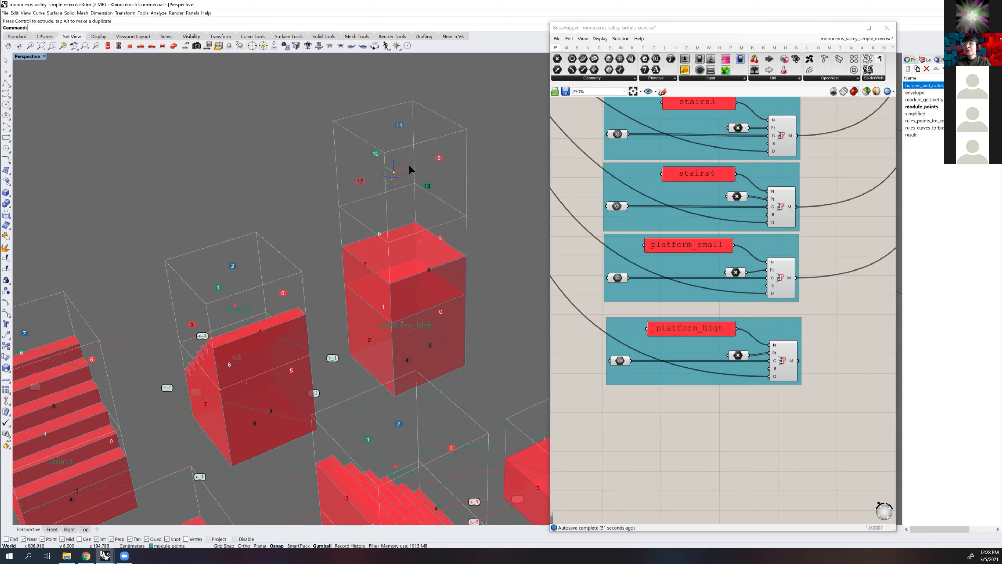
key("ctrl+z")
left_click_drag(460, 206, 460, 206)
key("Escape")
Open the options of the platform_high module's point parameter
right_click_drag(400, 238, 348, 324)
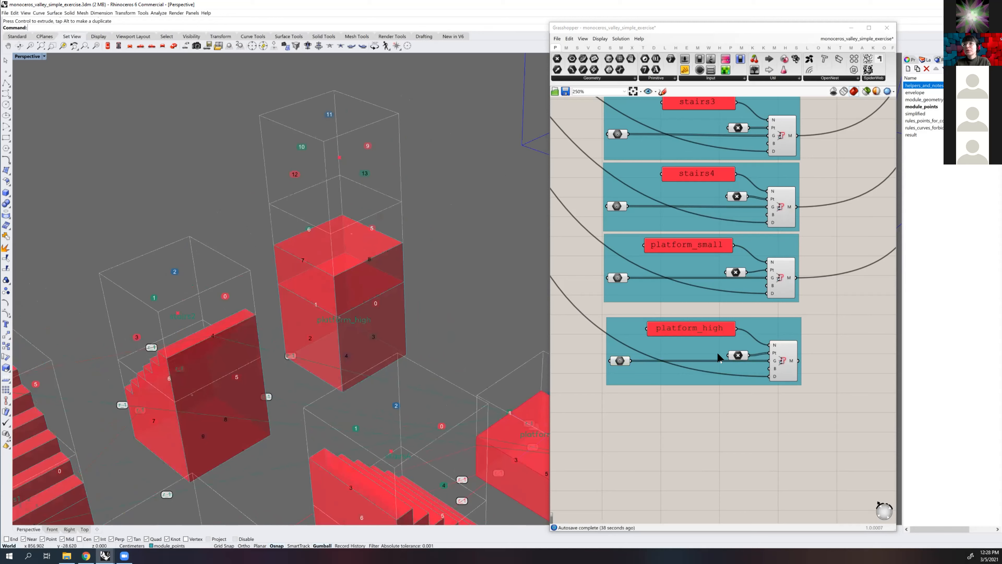
scroll(737, 357, "up", 2)
left_click(738, 355)
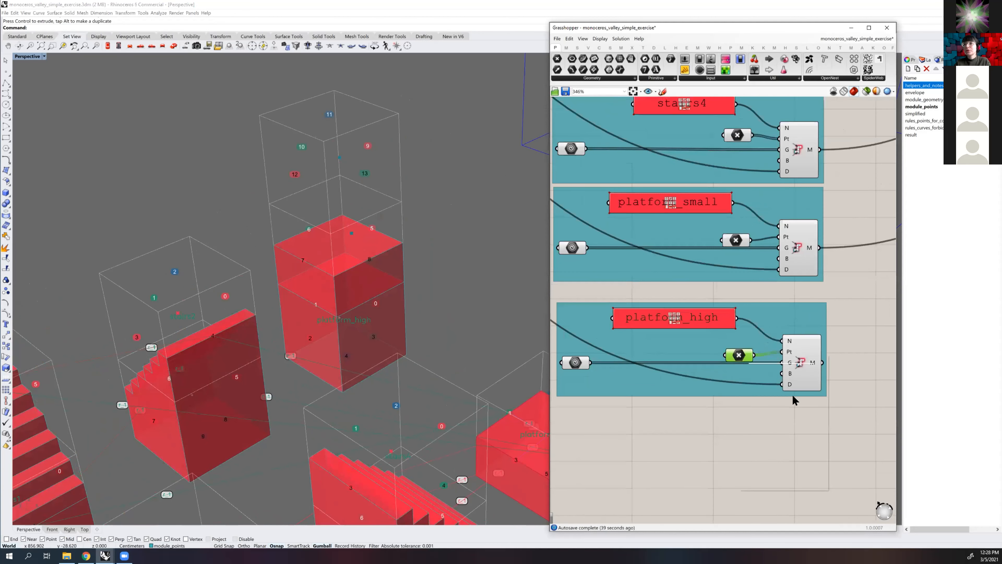
right_click(739, 355)
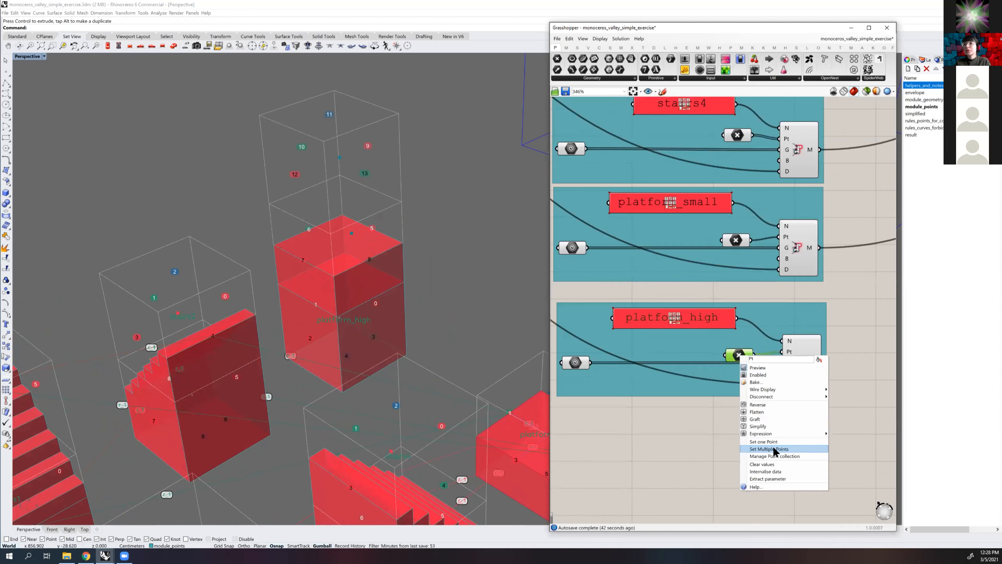
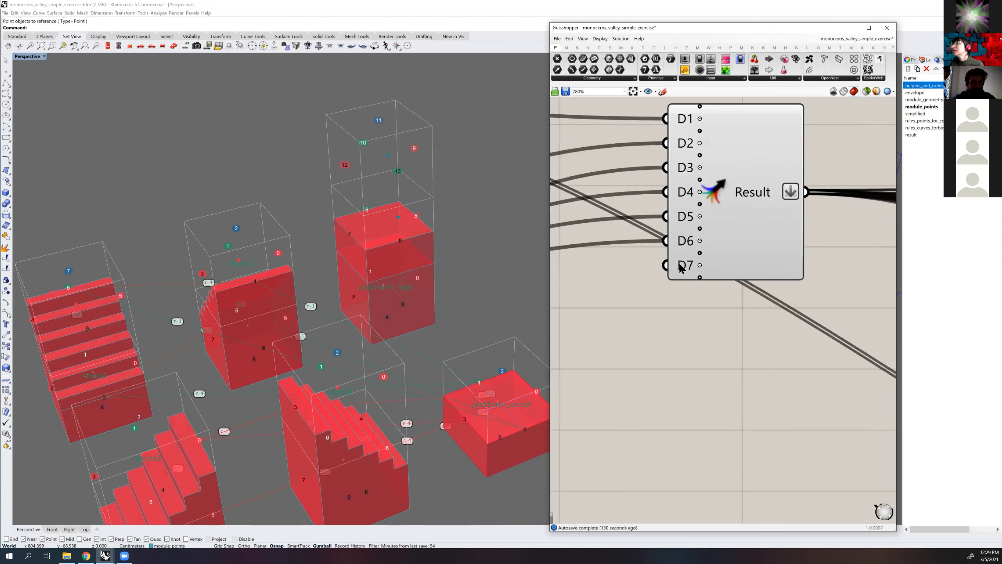
Connect the platform_high module's output to the free D7 input of the merge component that gathers all modules
scroll(728, 262, "down", 5)
right_click_drag(736, 235, 775, 151)
right_click_drag(735, 290, 785, 158)
scroll(681, 357, "down", 2)
right_click_drag(681, 356, 687, 348)
scroll(649, 381, "up", 1)
right_click_drag(657, 385, 658, 451)
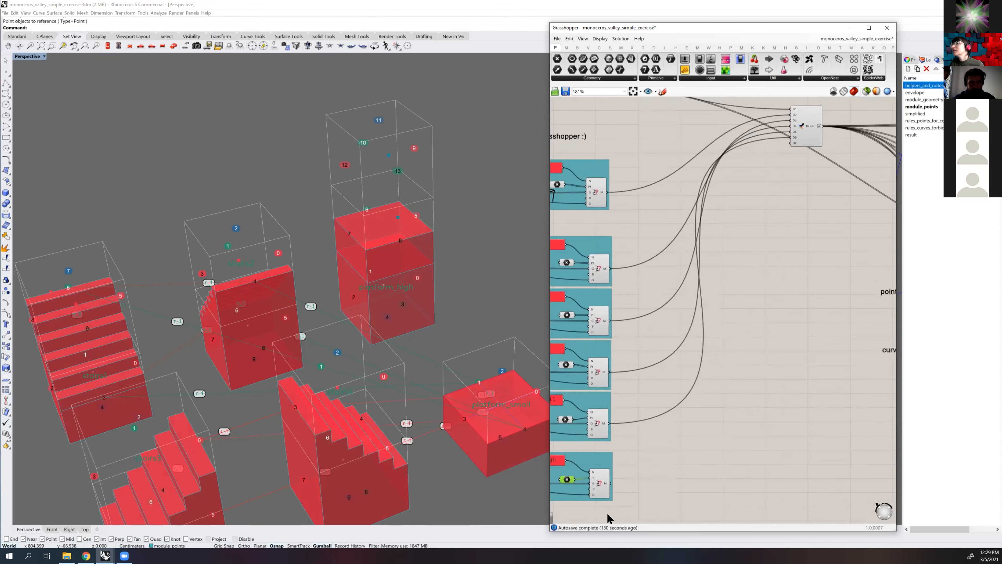
left_click_drag(611, 482, 793, 144)
mouse_move(793, 145)
scroll(791, 158, "down", 4)
right_click_drag(792, 174, 665, 206)
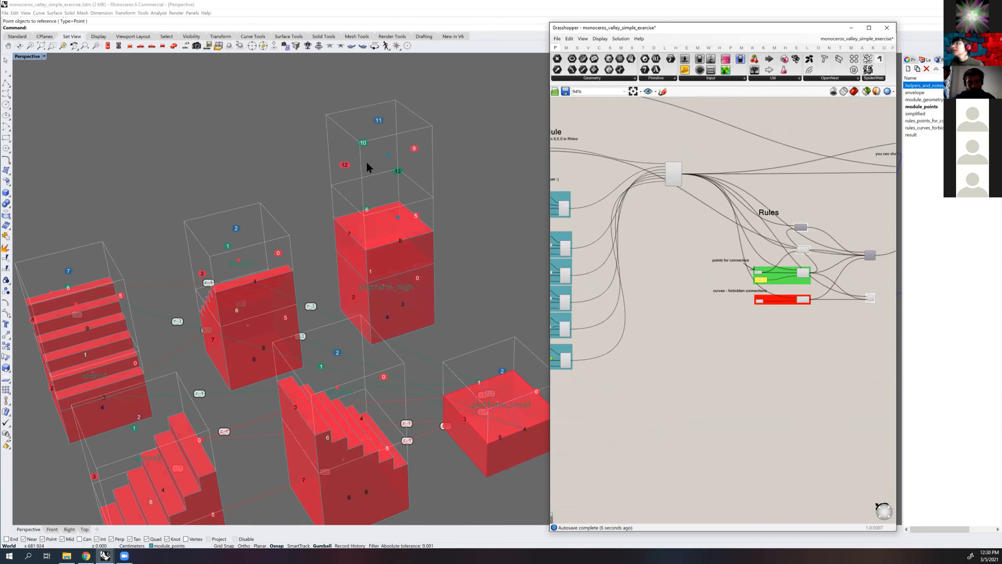
scroll(383, 163, "down", 5)
right_click_drag(383, 163, 301, 204, "shift")
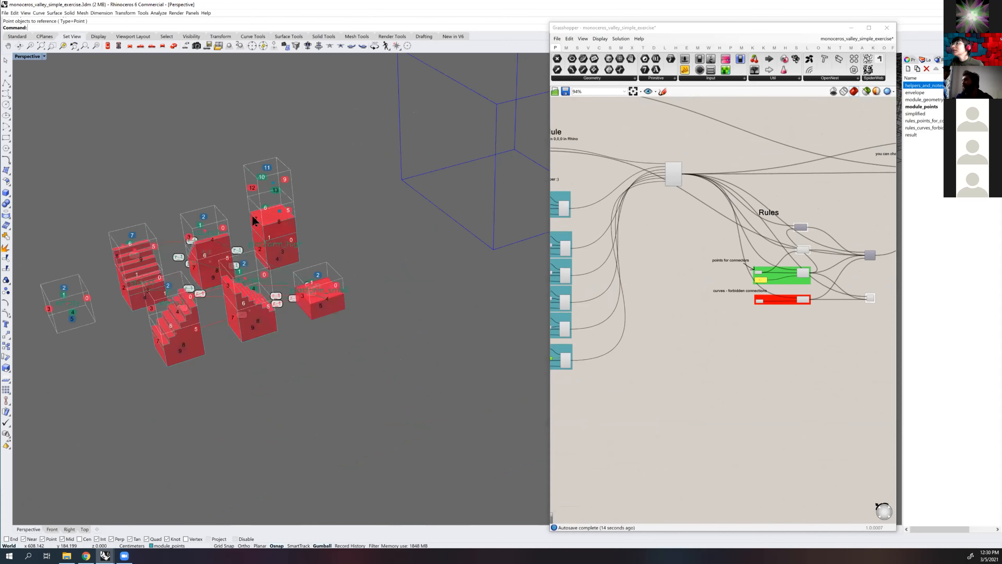
scroll(253, 215, "up", 4)
right_click_drag(277, 217, 303, 207, "shift")
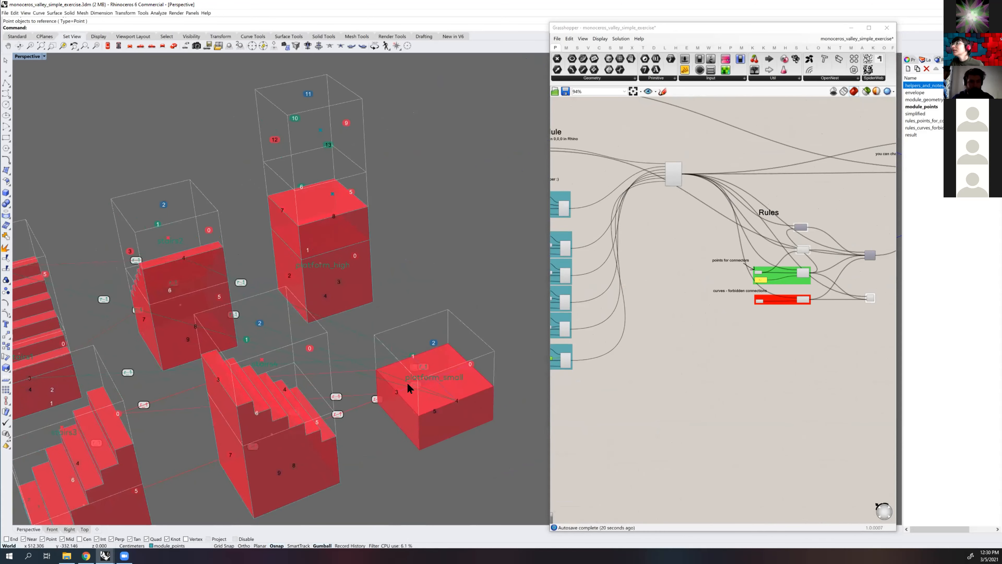
scroll(400, 399, "up", 2)
left_click(398, 387)
left_click(488, 355)
left_click(468, 408)
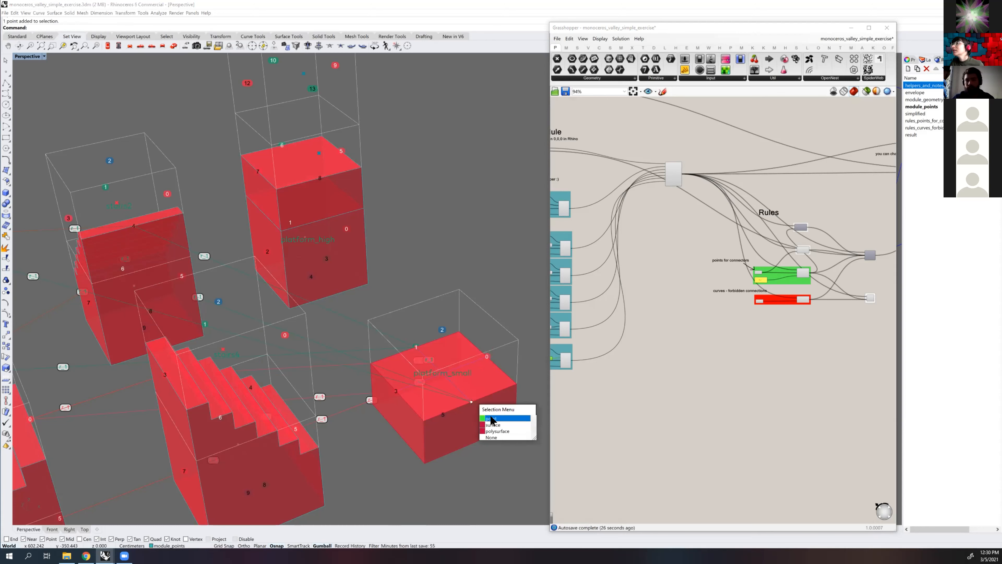
left_click(491, 419)
left_click(472, 401)
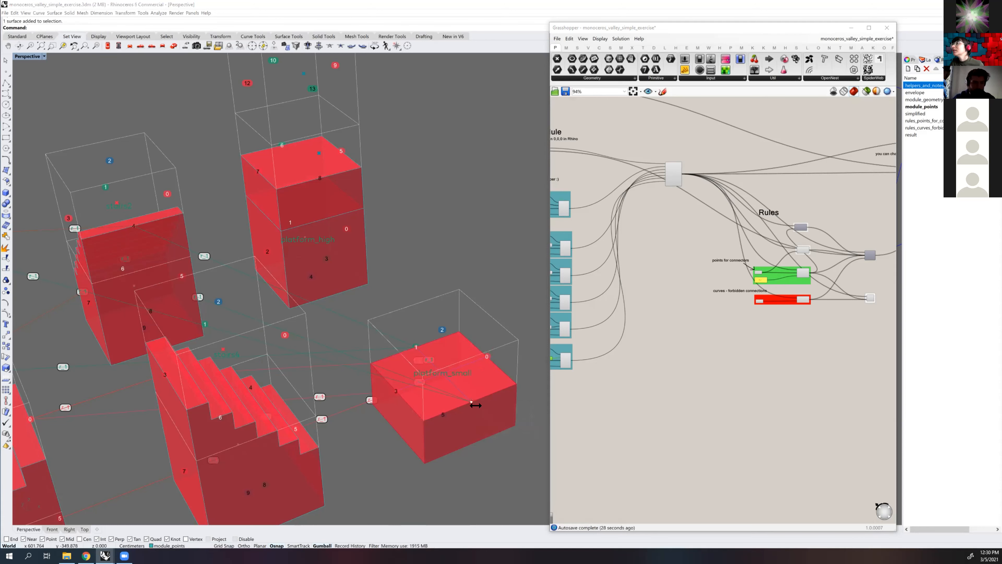
left_click(486, 416)
left_click(487, 357)
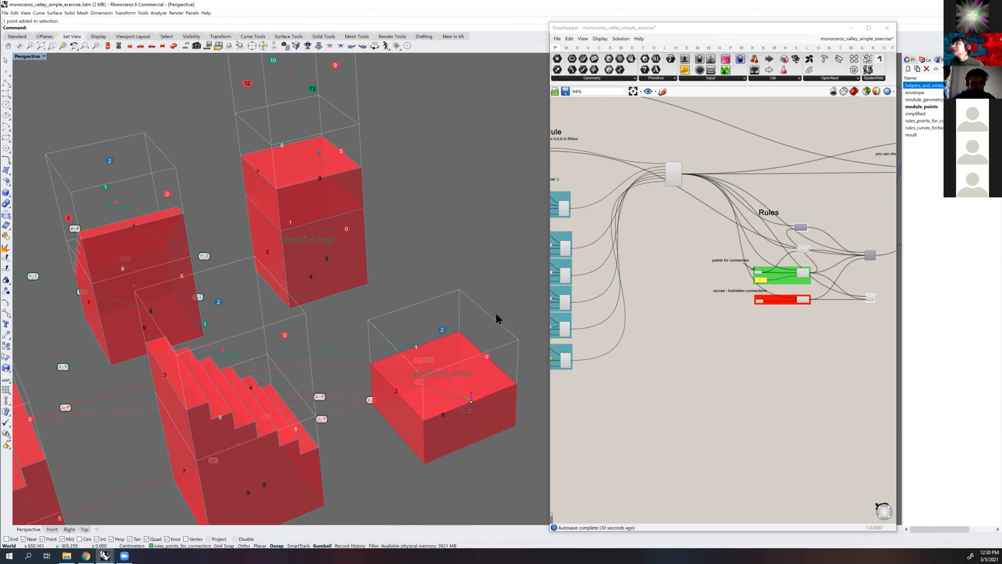
Copy the four connector points around platform_small from its lower front corner to the mid-height front corner of platform_high
left_click(379, 423)
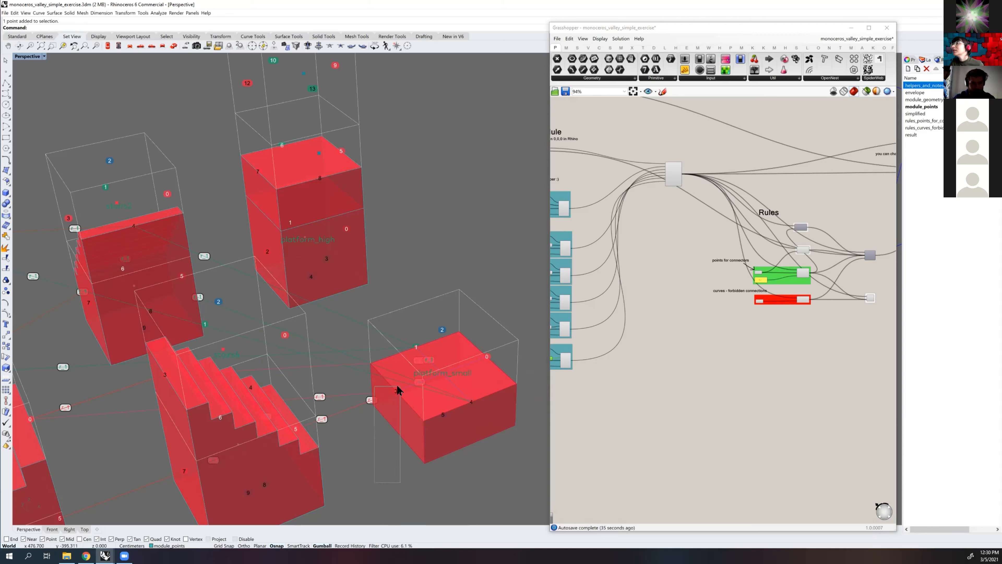
left_click(402, 375)
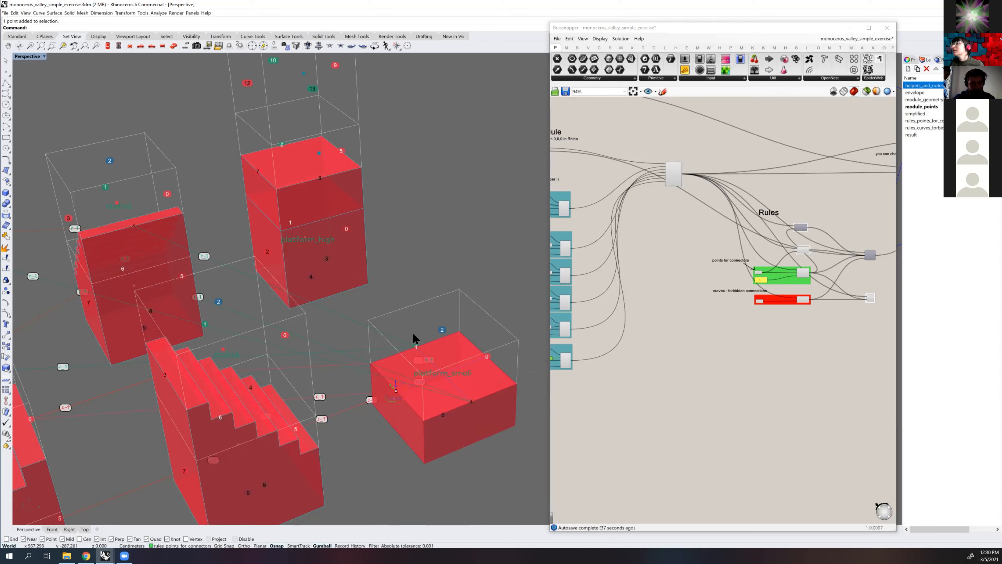
left_click(415, 344)
left_click(453, 362)
left_click(487, 356, "shift")
left_click(497, 369)
left_click(470, 403, "shift")
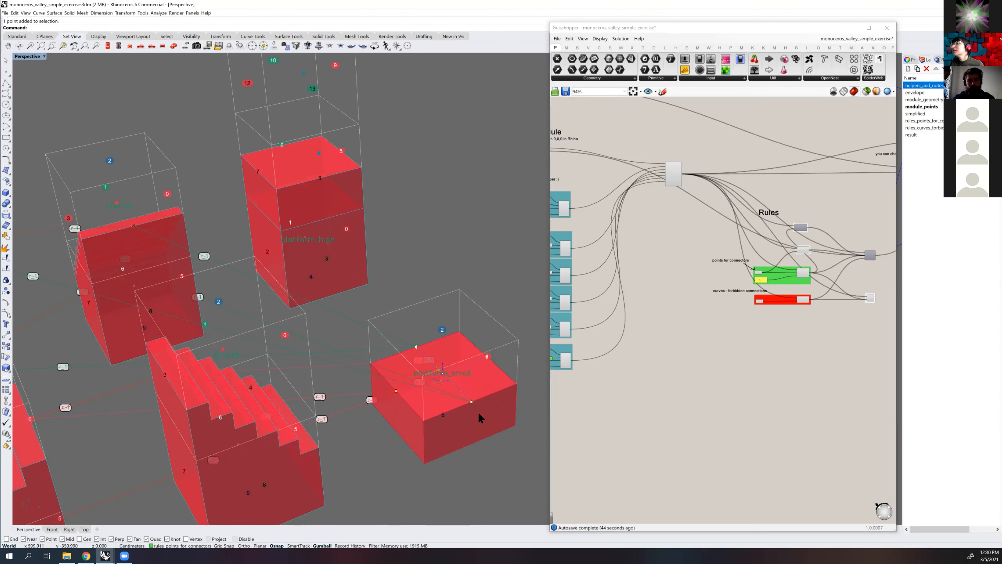
right_click_drag(502, 402, 476, 399, "shift")
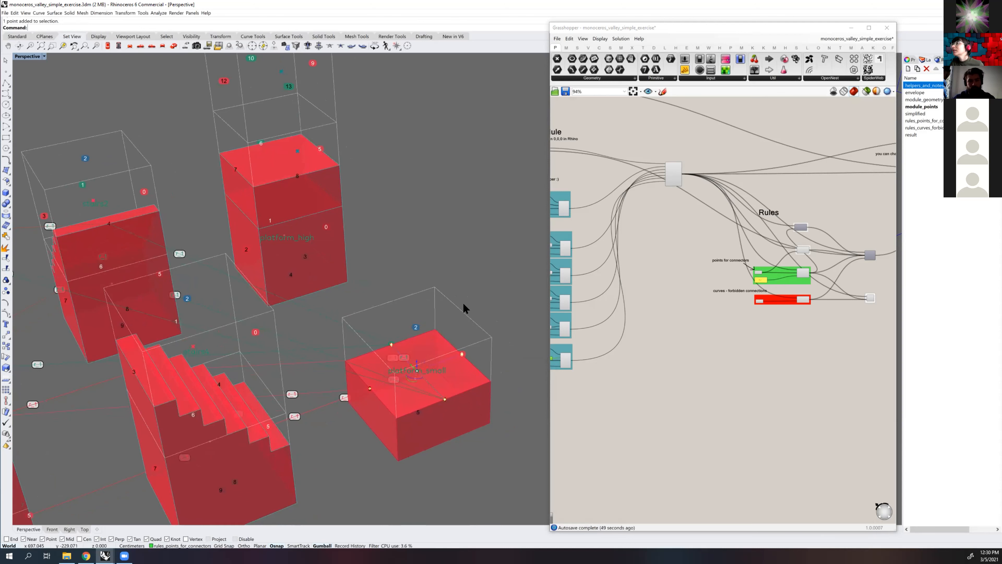
type("Copz")
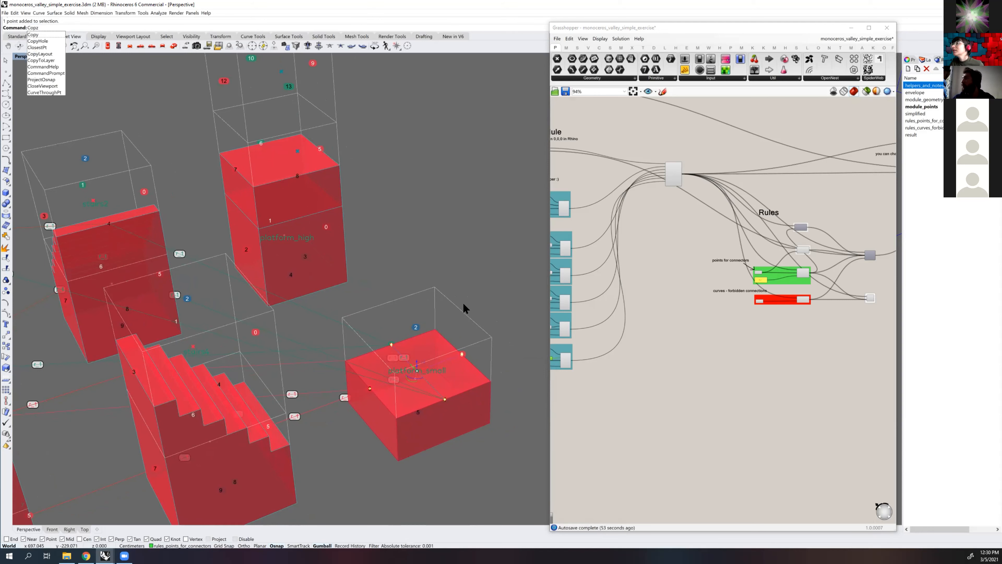
key("BackSpace")
type("y")
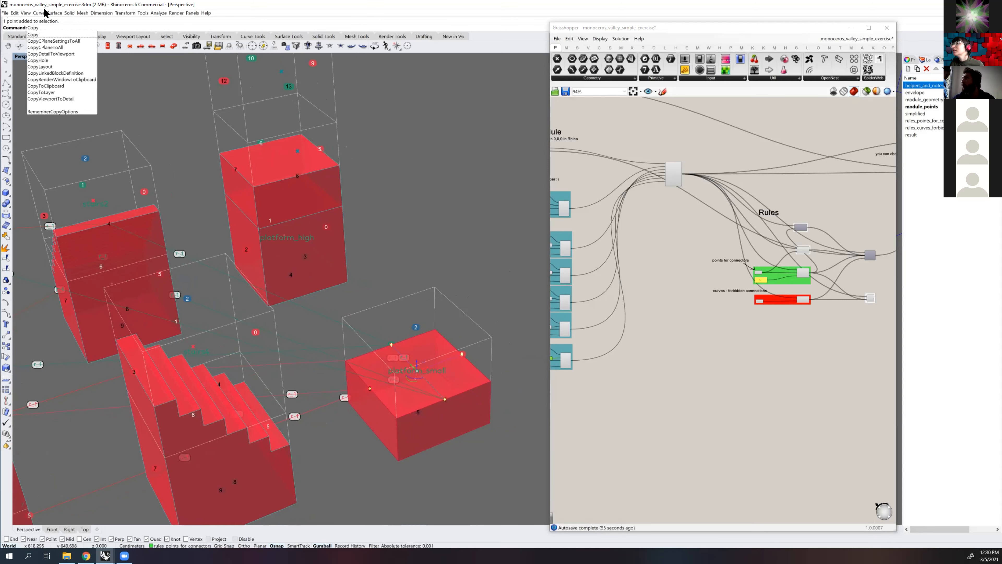
left_click(39, 34)
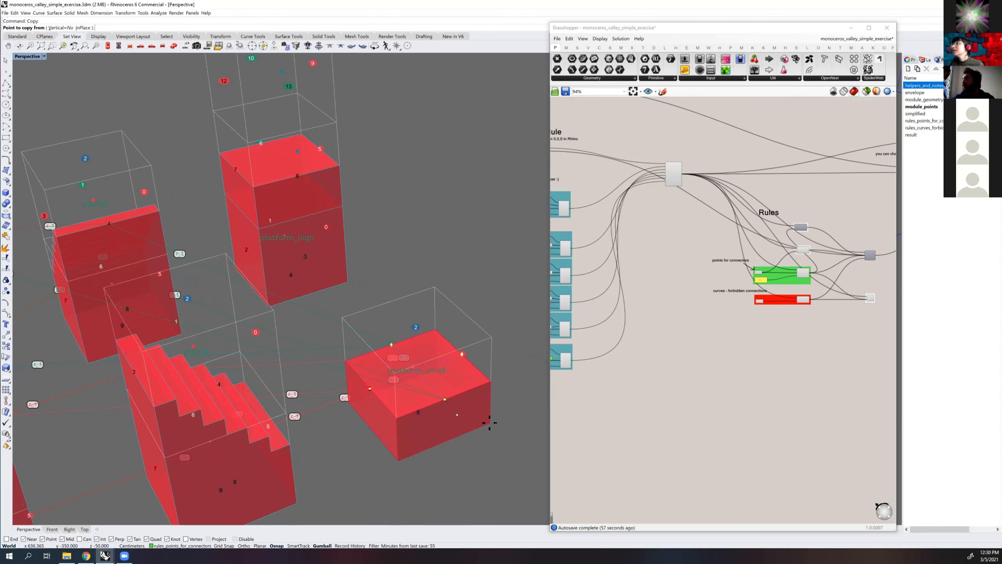
left_click(392, 459)
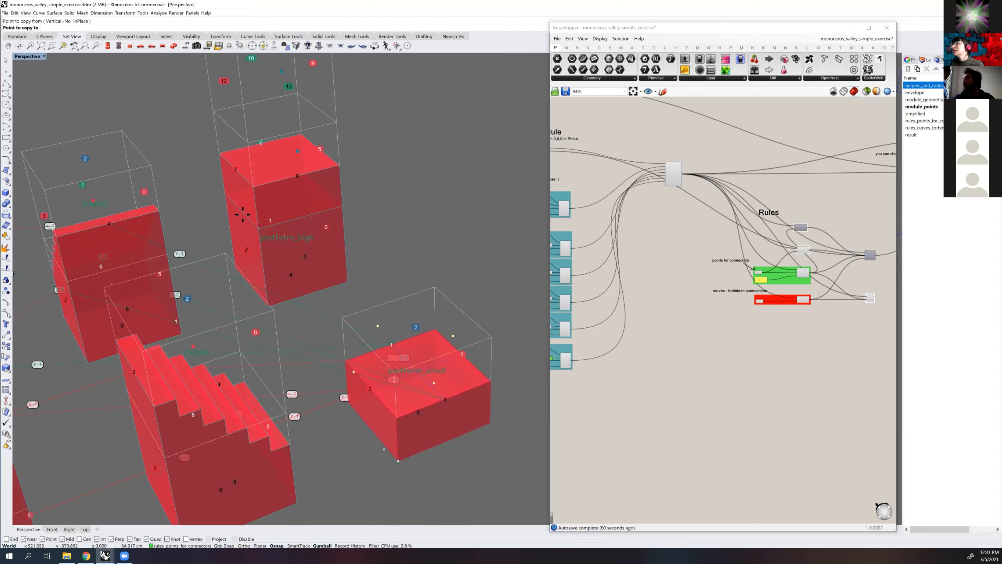
left_click(254, 222)
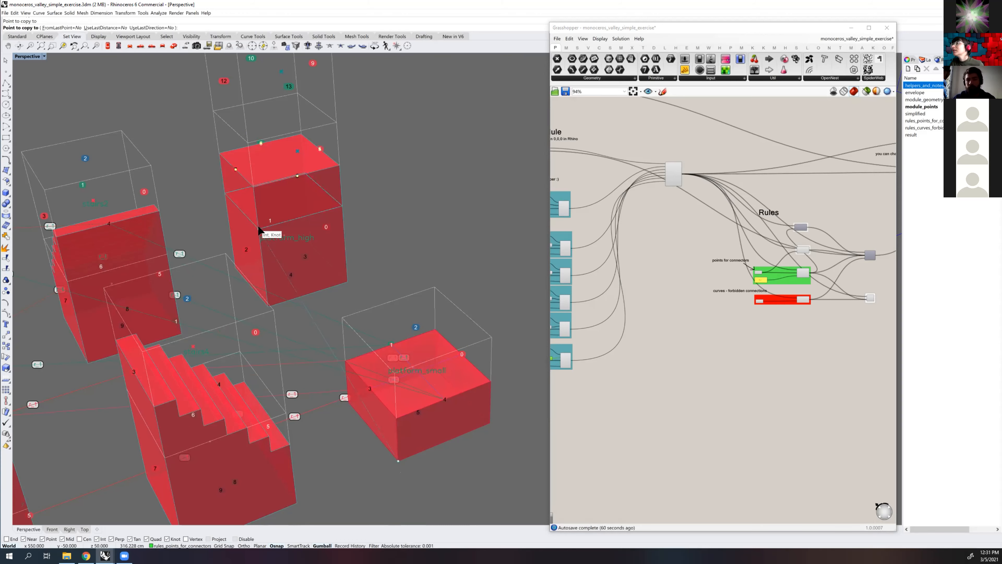
right_click(330, 208)
Try placing a single point near the rear connector on platform_high's upper face
right_click_drag(429, 216, 346, 165)
scroll(346, 165, "up", 5)
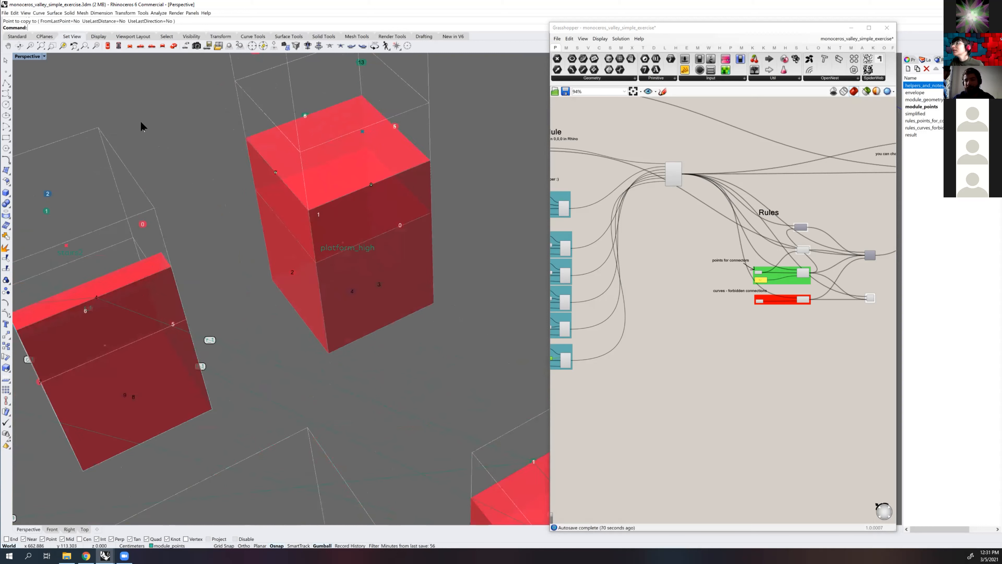
left_click(7, 72)
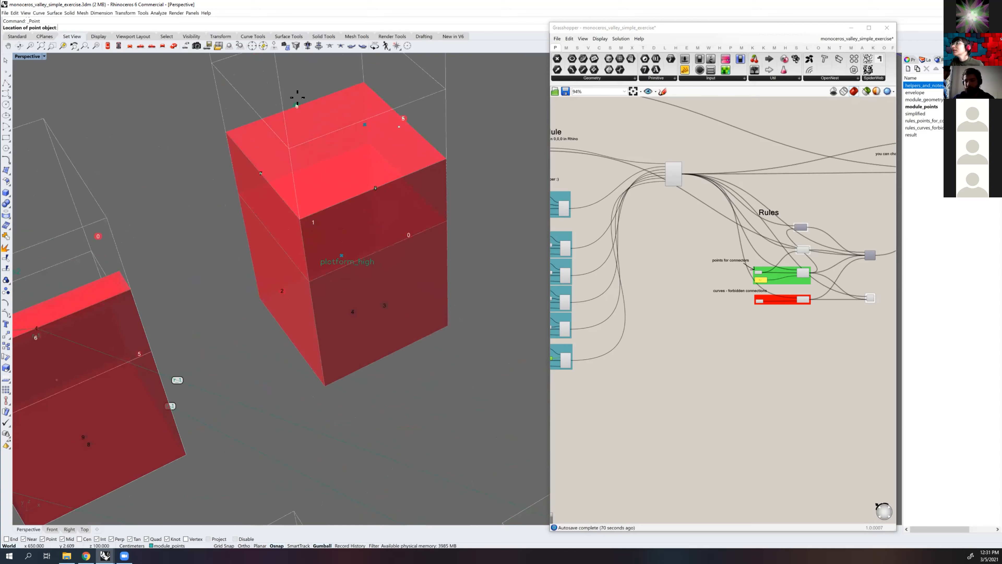
left_click(305, 90)
Inspect the copied connector points on platform_high from several angles and the connector and forbidden-connection groups under Rules
right_click_drag(384, 168, 430, 281)
scroll(405, 315, "down", 3)
right_click_drag(435, 365, 378, 281, "shift")
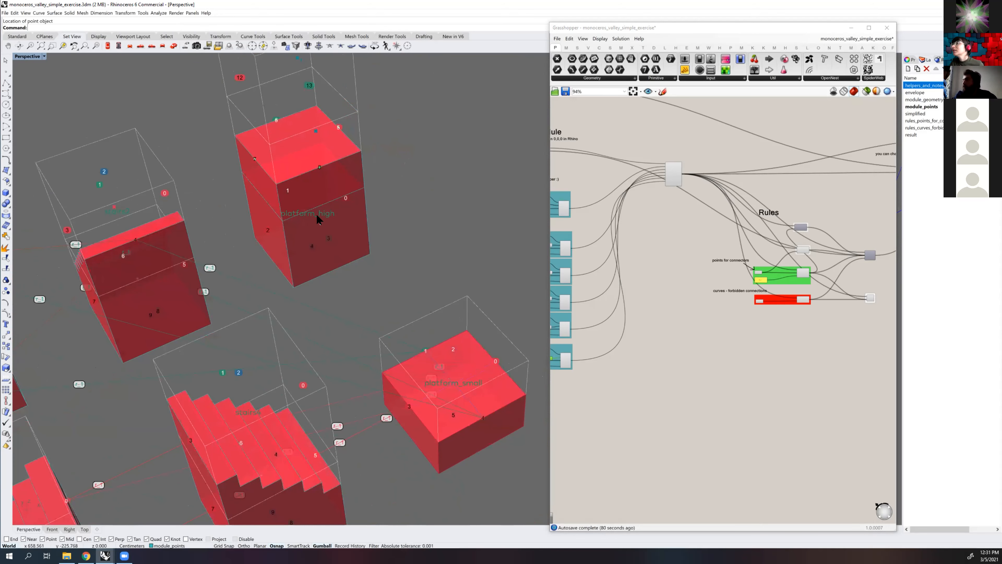
scroll(365, 194, "up", 2)
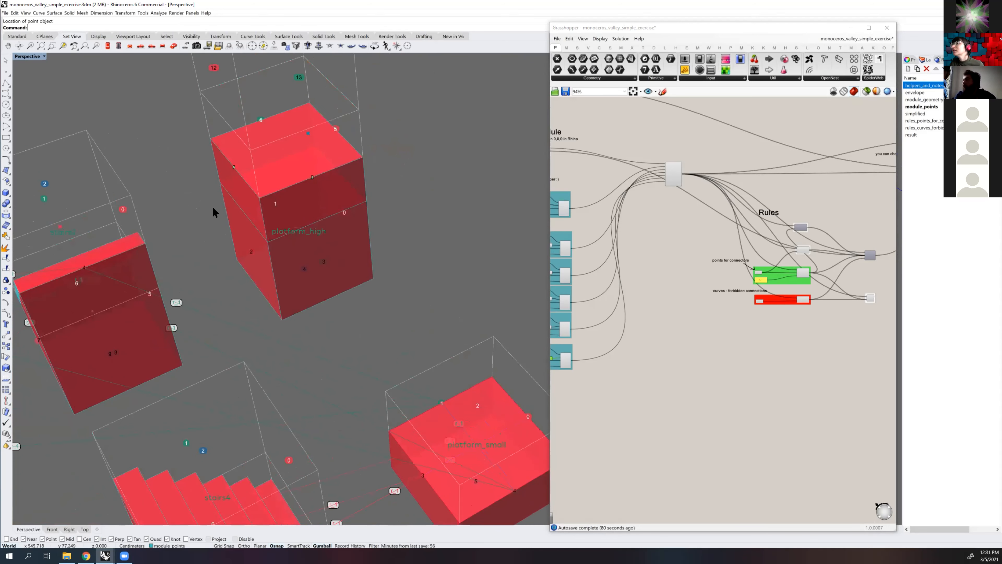
right_click_drag(271, 132, 268, 235)
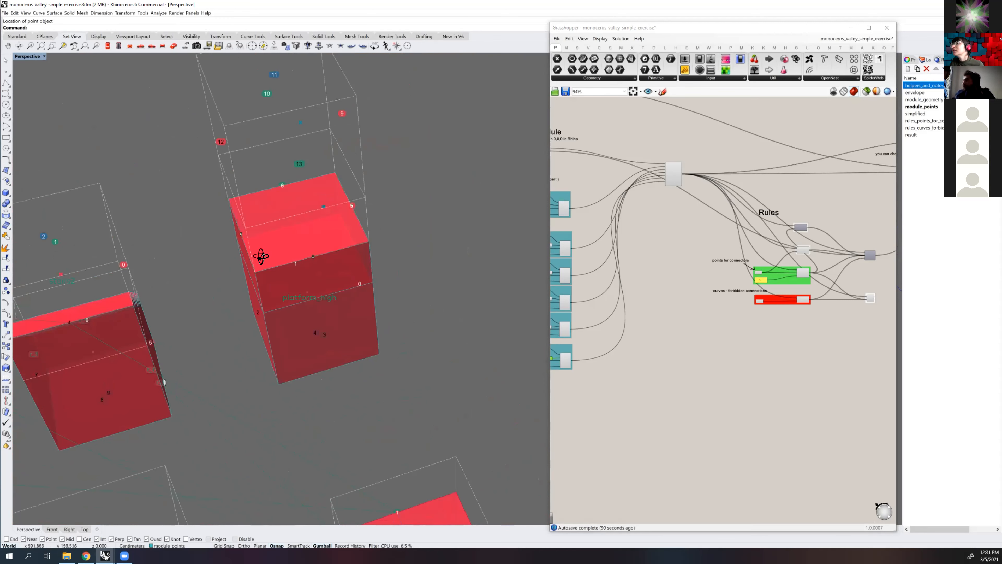
right_click_drag(258, 265, 206, 301)
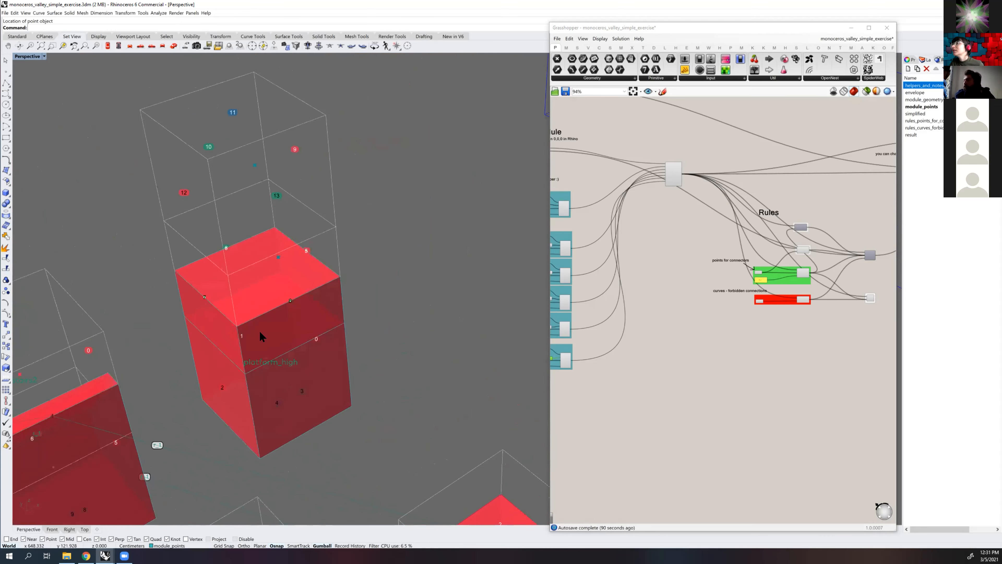
scroll(732, 283, "up", 5)
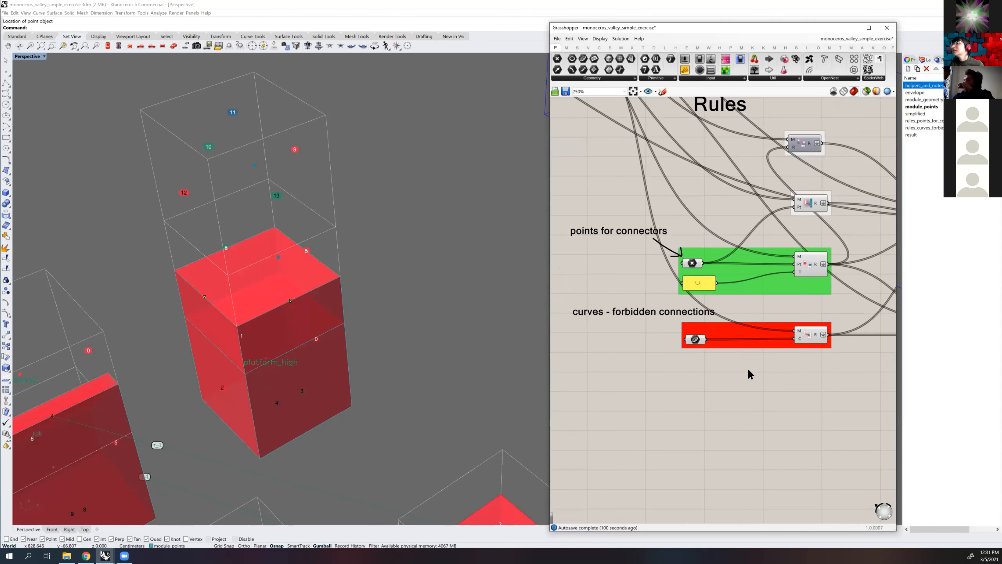
scroll(741, 367, "down", 2)
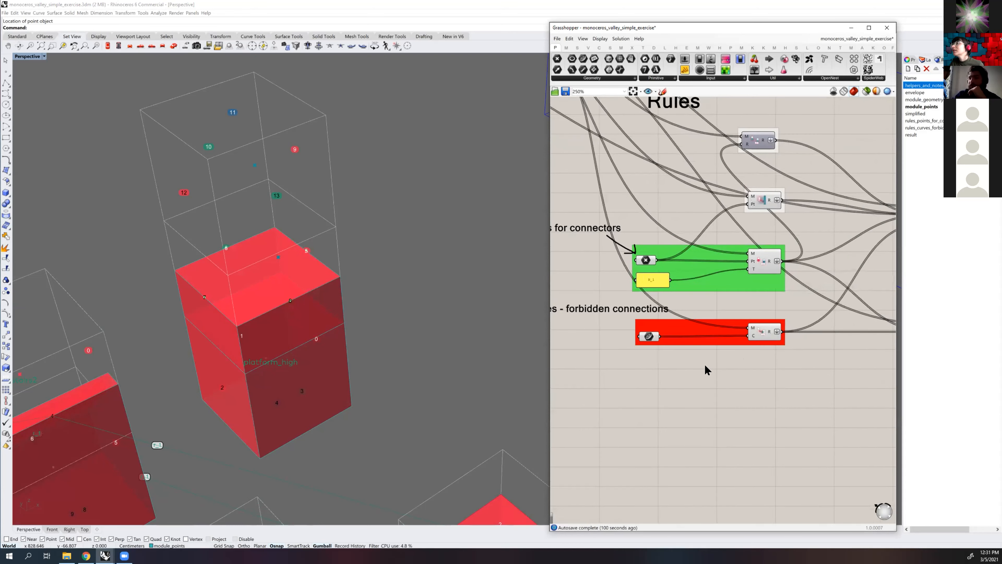
scroll(710, 367, "down", 2)
scroll(730, 365, "up", 2)
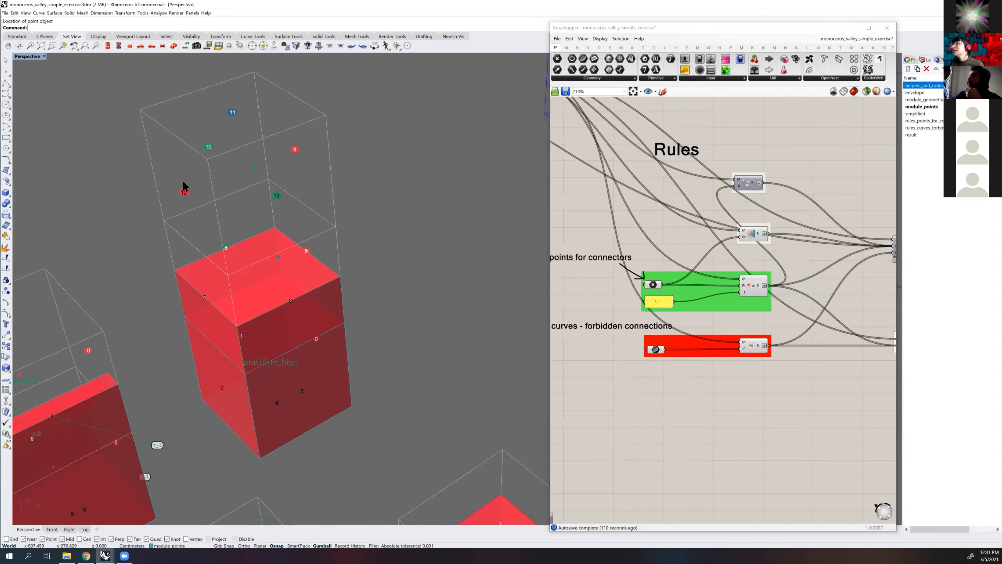
scroll(254, 156, "down", 4)
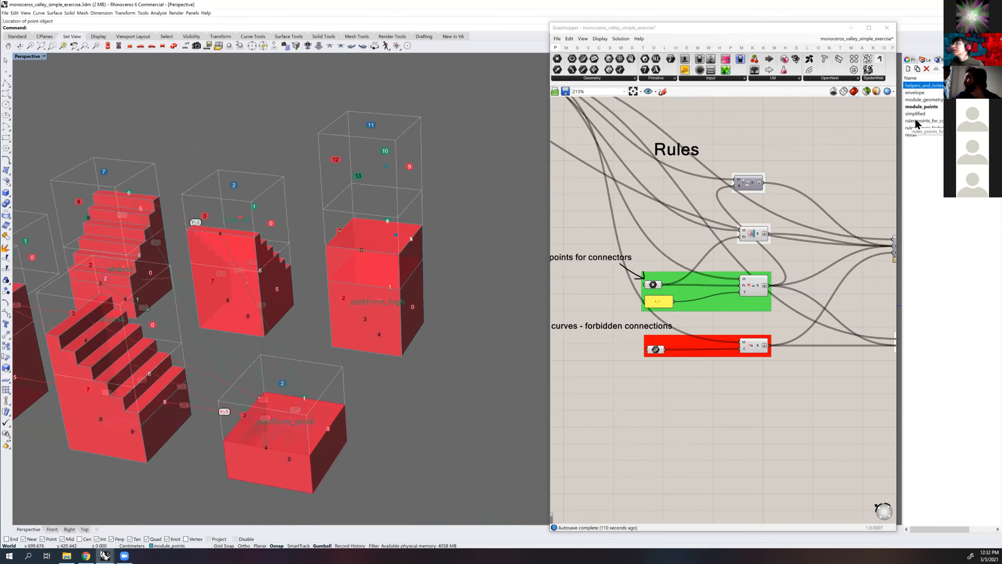
Select all points on the rules_points_for_connectors layer and reference them in the "points for connectors" parameter
left_click(914, 118)
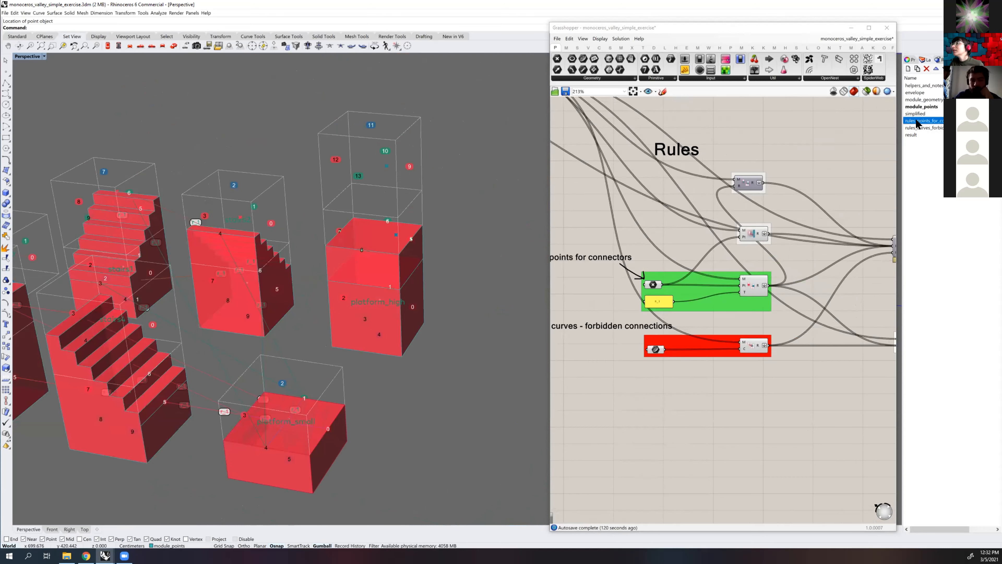
right_click(916, 118)
left_click(942, 216)
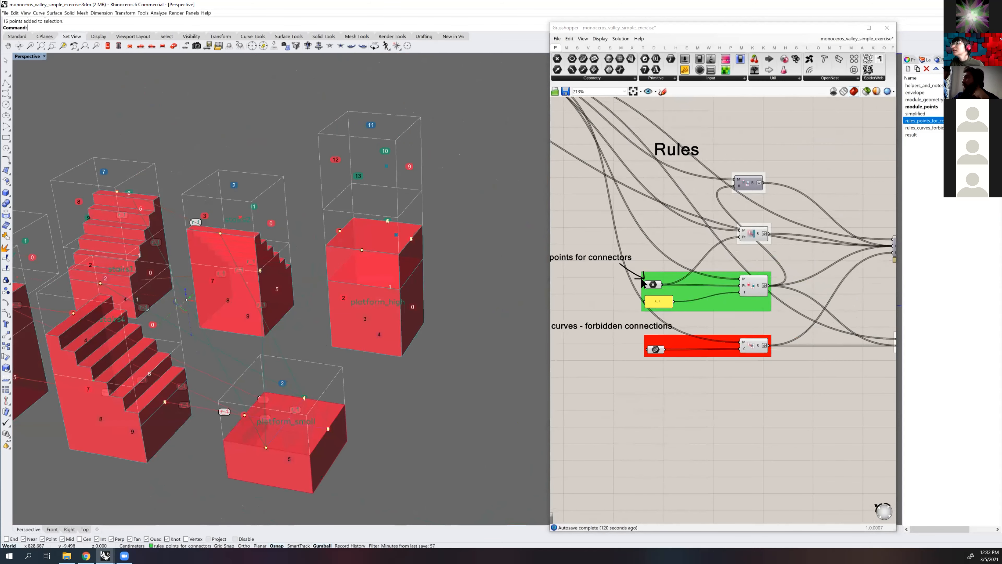
scroll(671, 281, "up", 2)
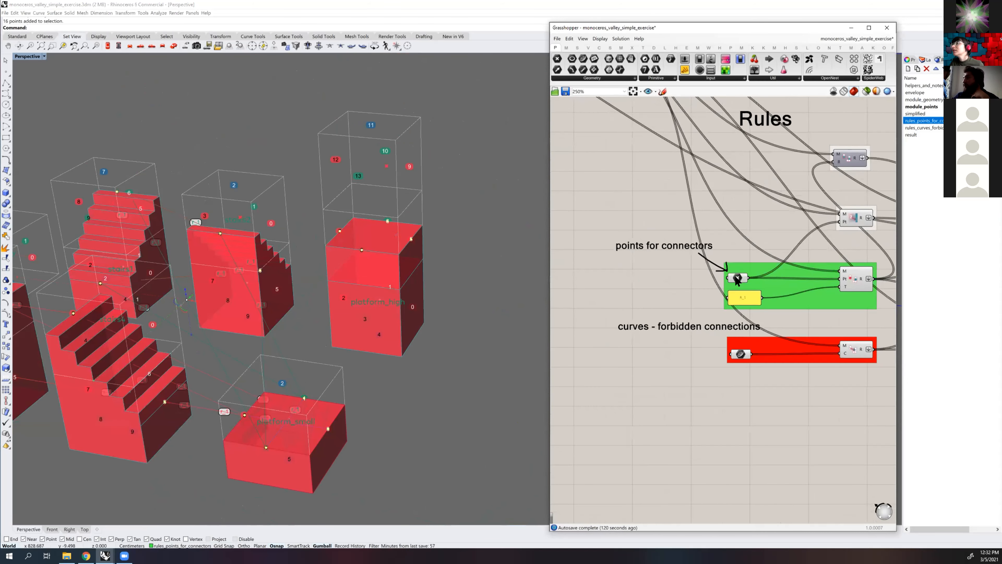
right_click(736, 278)
left_click(769, 374)
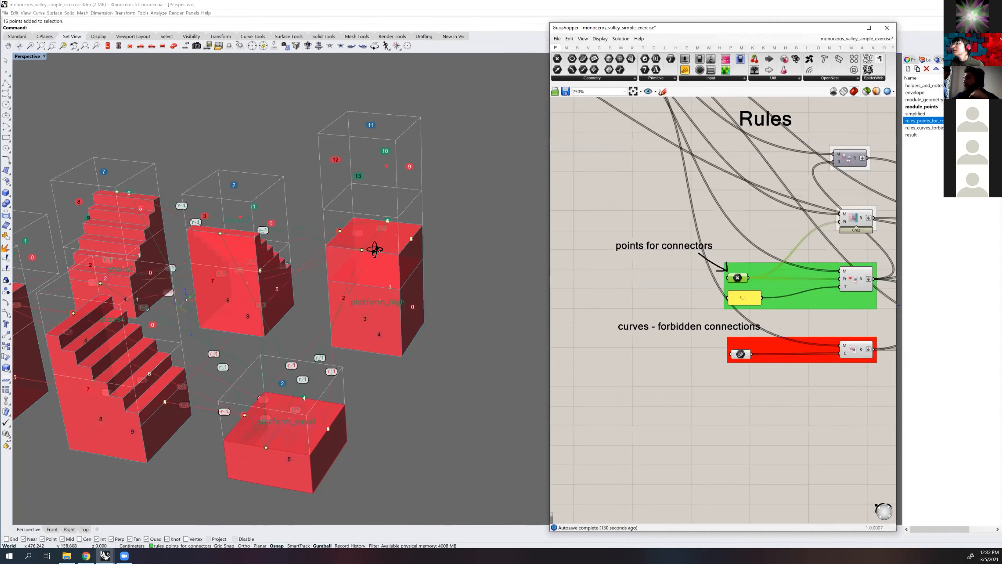
Examine the connector rules generated between platform_high, platform_small and the stair modules, and the rule components downstream
scroll(374, 250, "down", 2)
right_click_drag(421, 285, 540, 269)
scroll(707, 284, "down", 4)
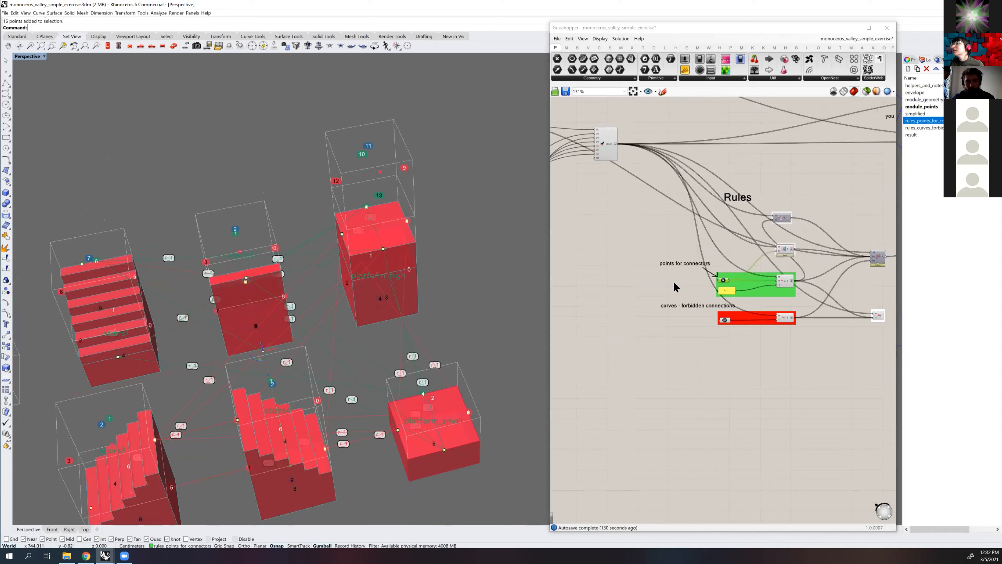
scroll(765, 291, "up", 5)
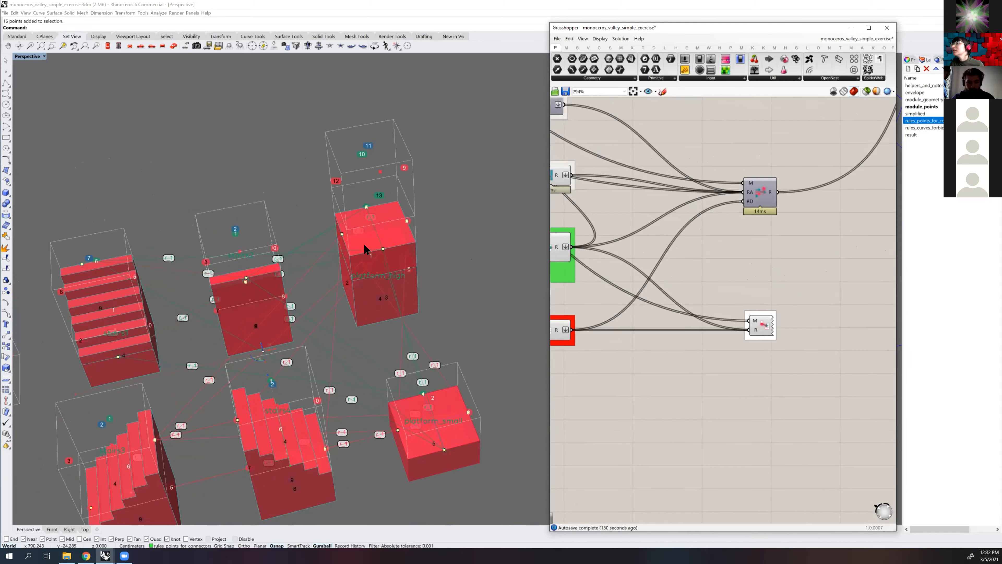
right_click_drag(360, 209, 347, 258)
scroll(346, 201, "up", 2)
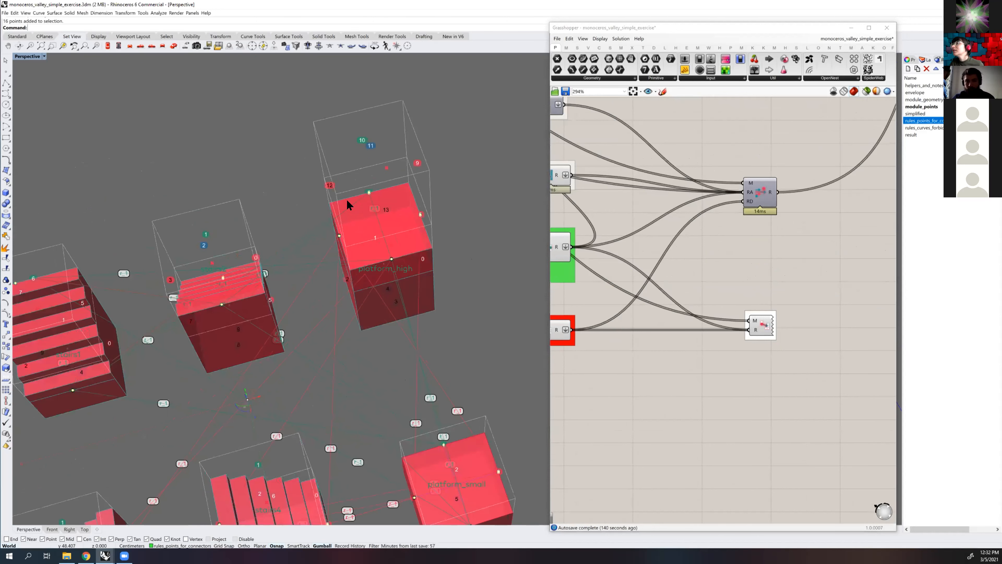
right_click_drag(380, 247, 422, 182)
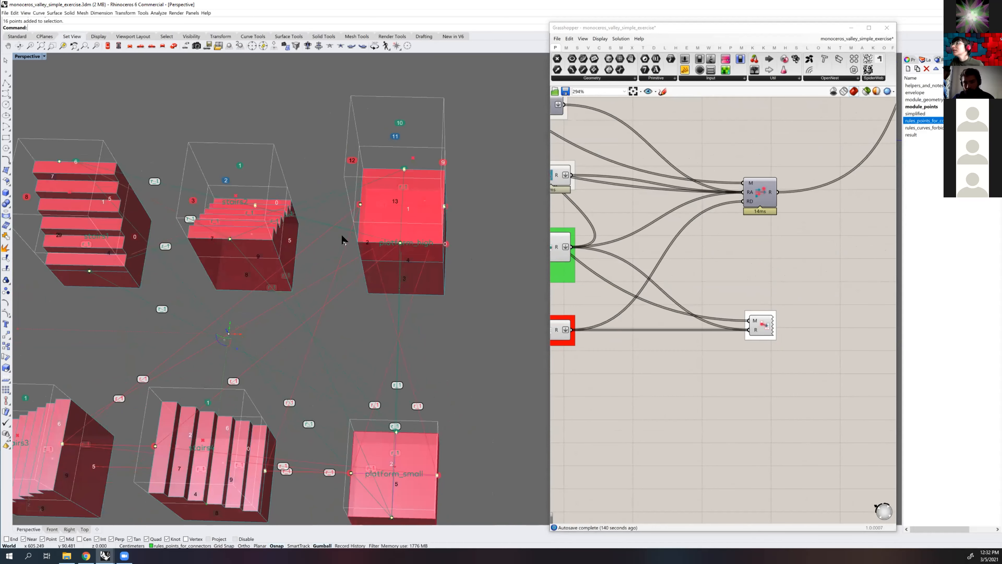
right_click_drag(313, 281, 326, 263)
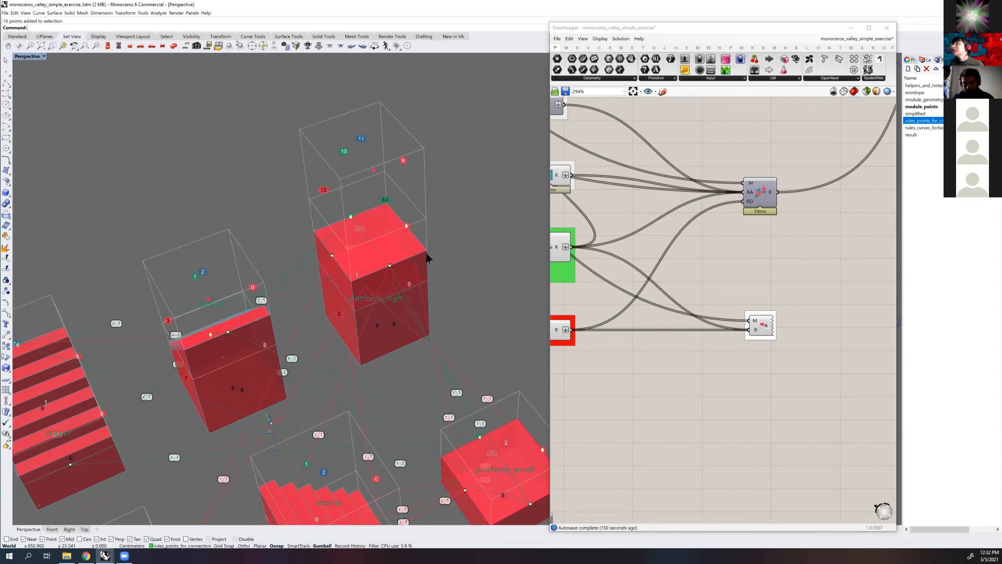
Examine the module set and the connector rules between platform_high, platform_small and the stair modules from several angles, including platform_high close up
right_click_drag(391, 237, 417, 283)
mouse_move(404, 128)
right_mouse_down()
mouse_move(315, 166)
mouse_move(392, 128)
right_mouse_up()
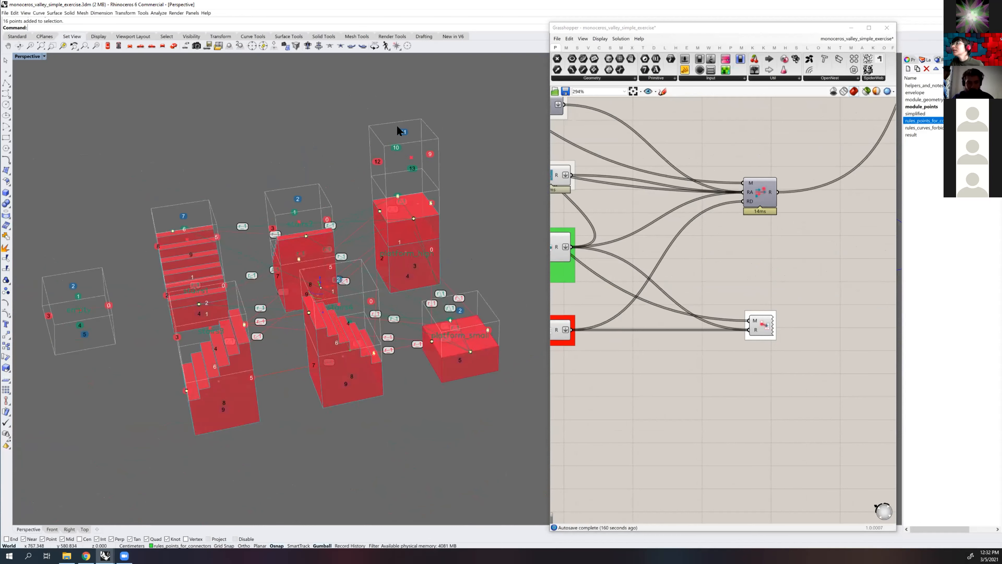
right_click_drag(485, 156, 438, 274)
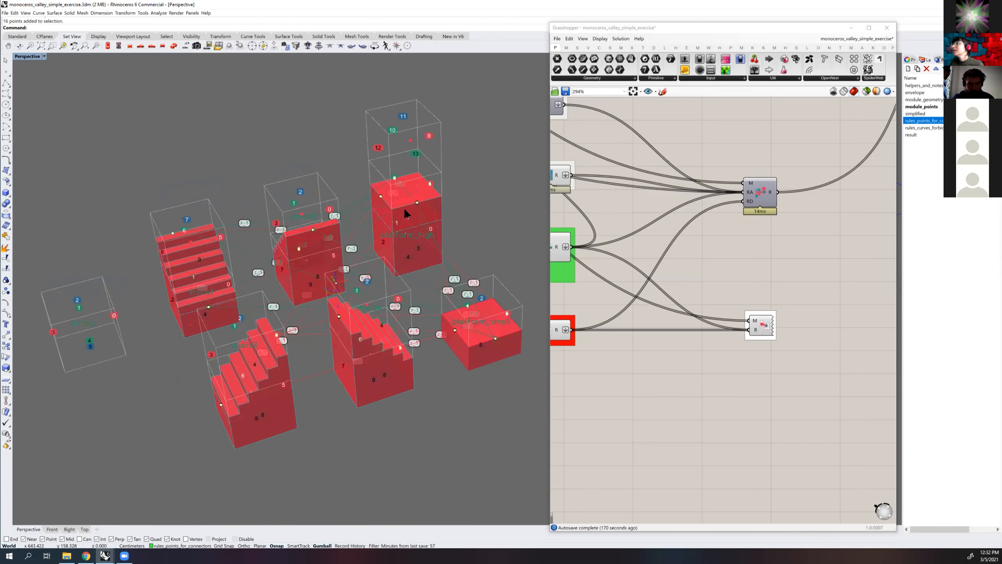
scroll(408, 208, "up", 2)
scroll(410, 208, "down", 4)
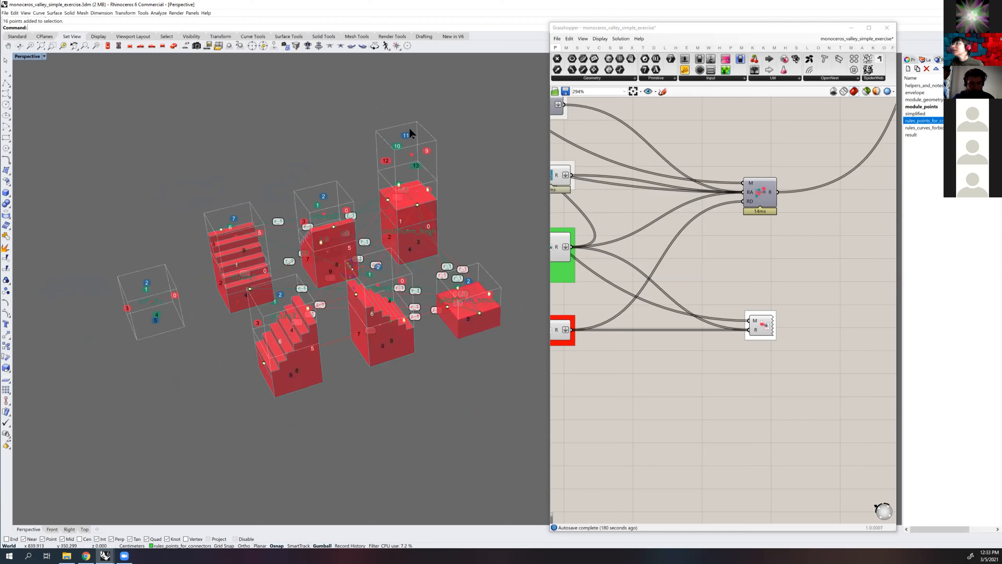
right_click_drag(403, 128, 393, 156)
scroll(395, 160, "up", 2)
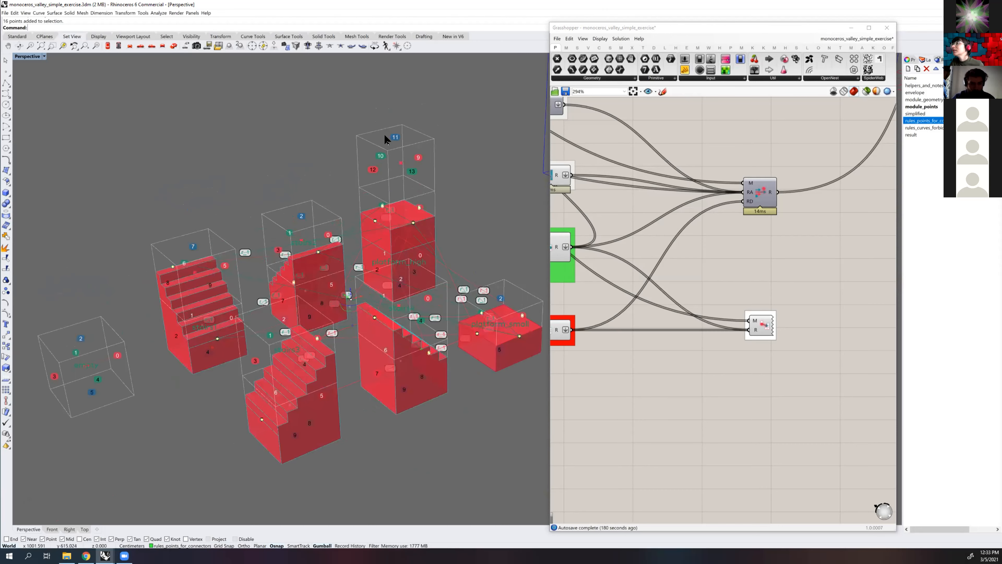
scroll(384, 136, "down", 3)
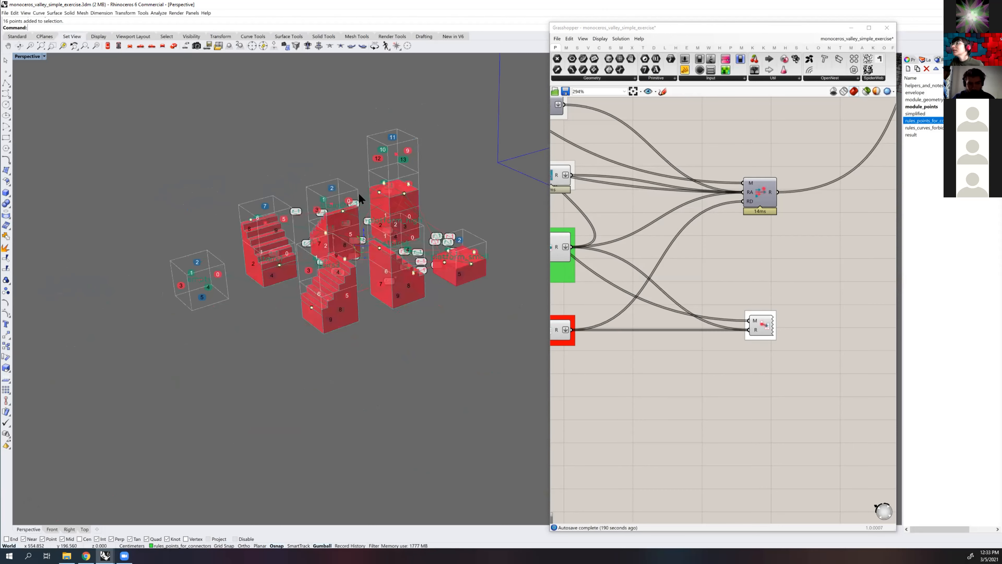
scroll(361, 183, "up", 1)
scroll(327, 200, "up", 1)
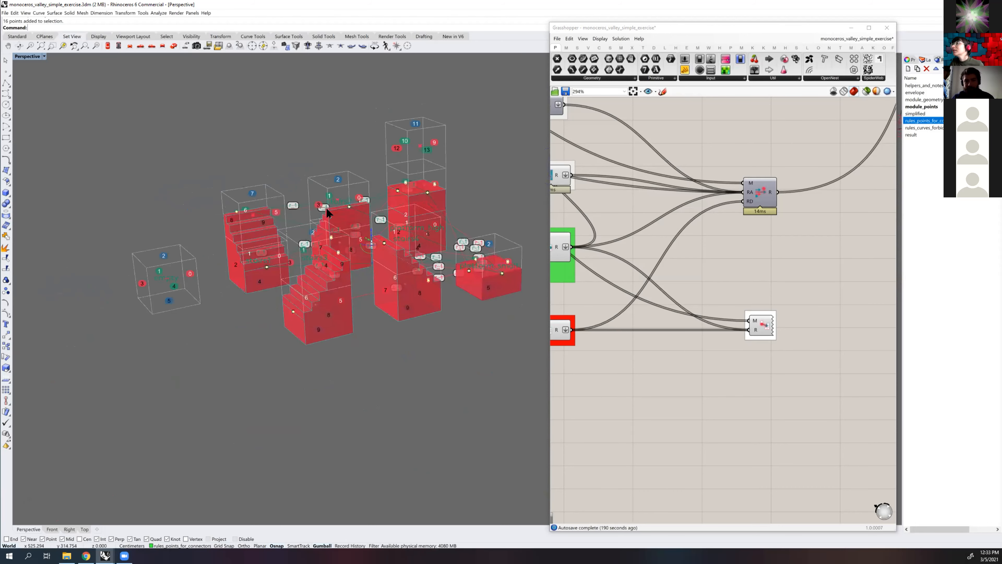
right_click_drag(326, 209, 354, 221)
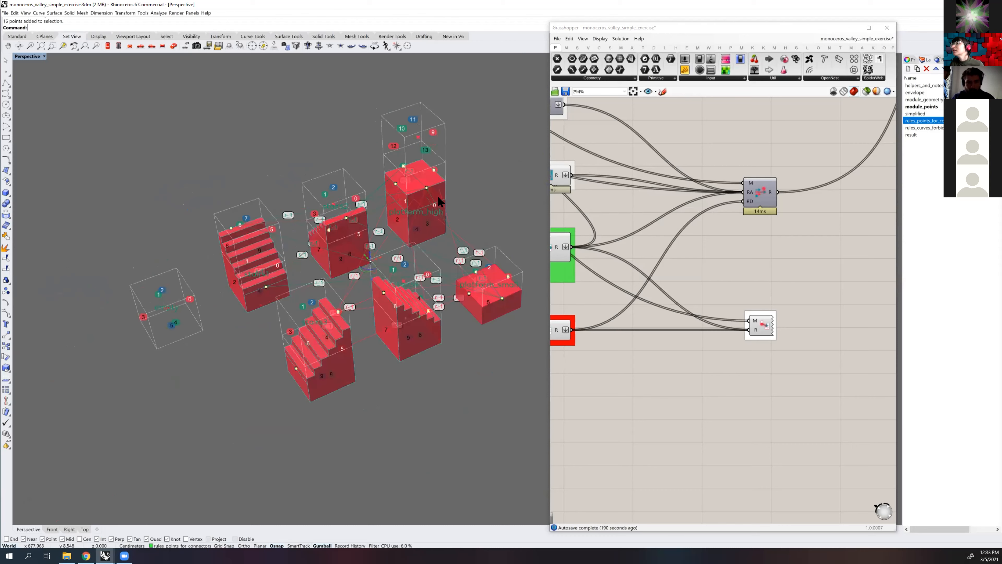
right_click_drag(439, 182, 377, 136, "shift")
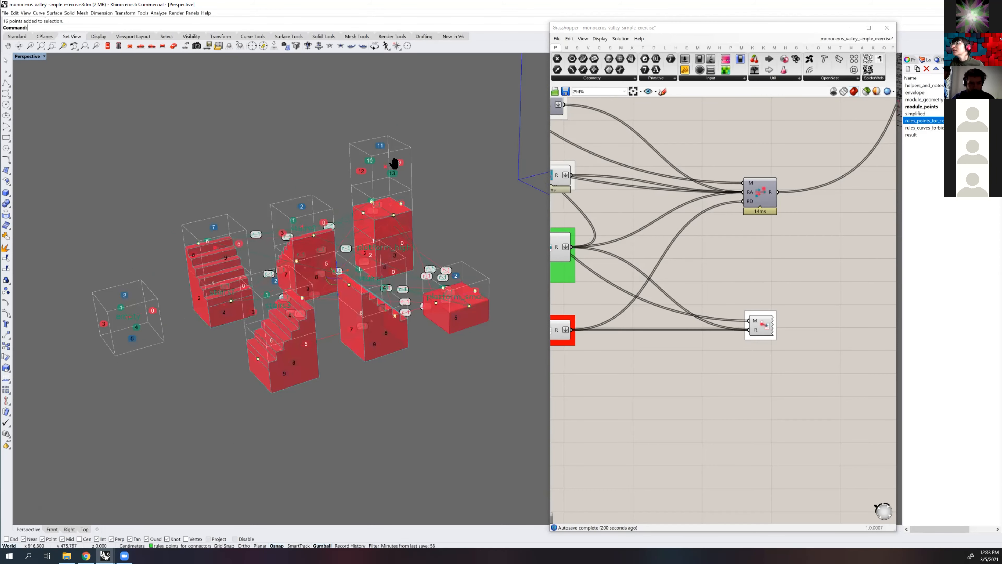
scroll(369, 196, "down", 3)
right_click_drag(366, 196, 295, 156)
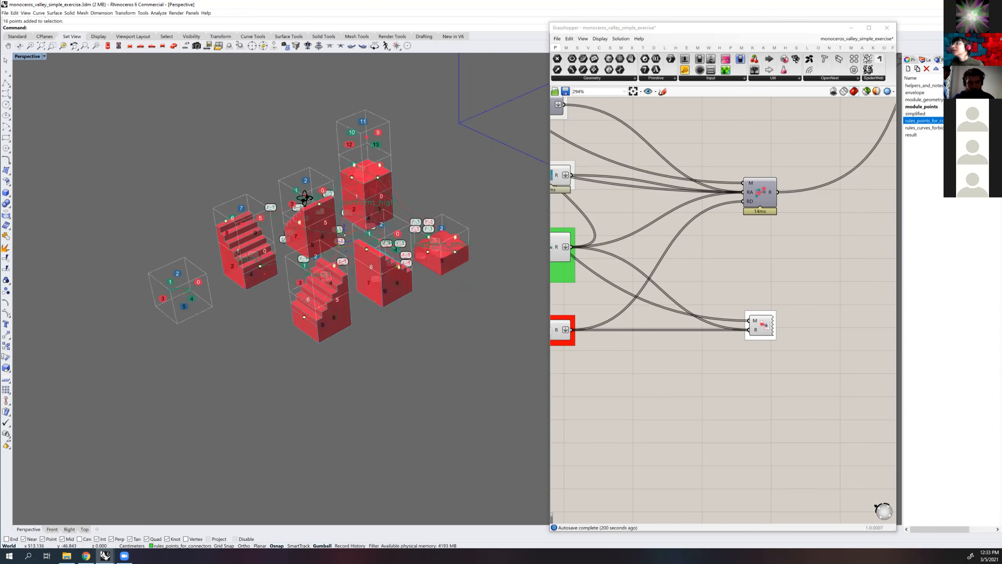
right_click_drag(303, 198, 271, 309)
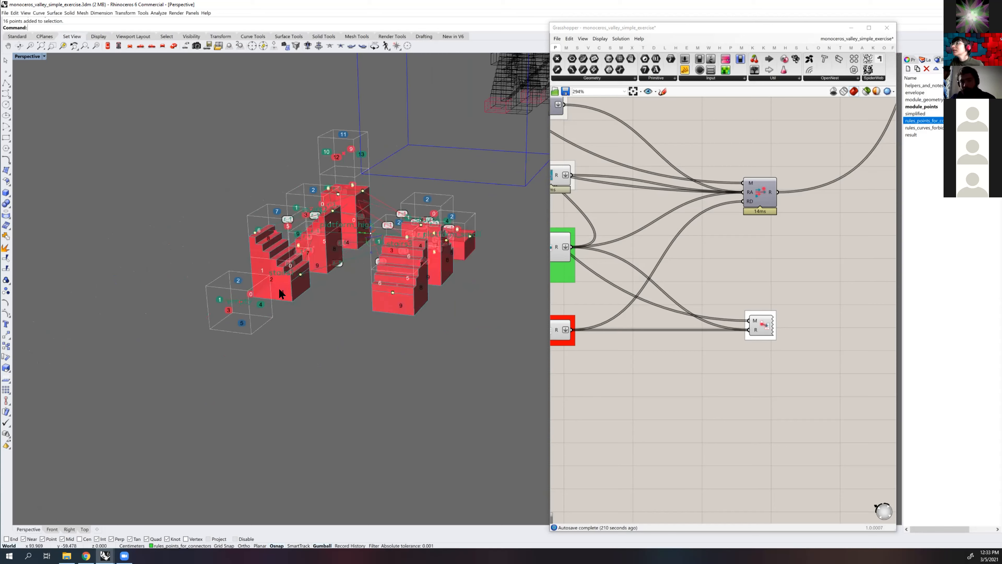
scroll(268, 207, "up", 2)
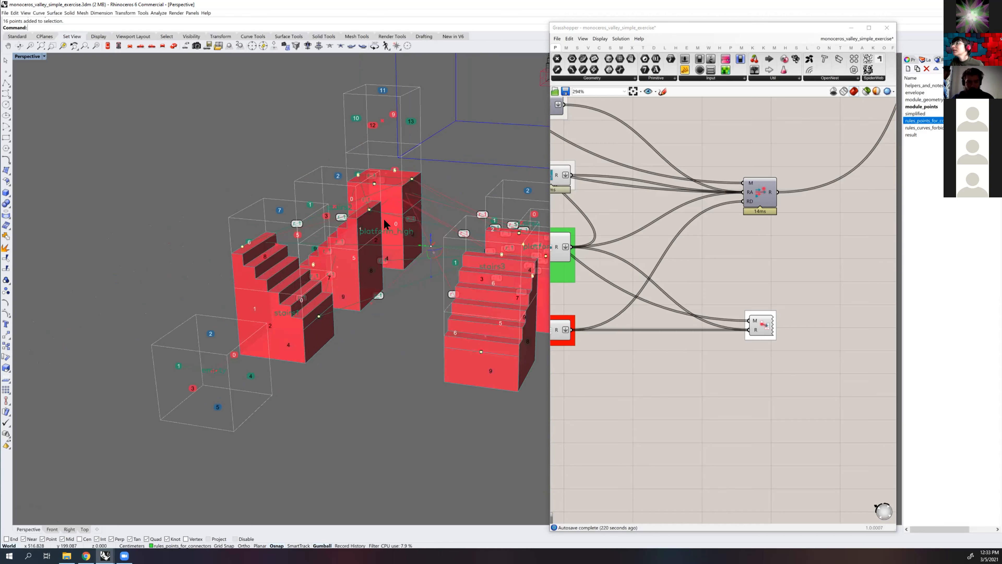
right_click_drag(356, 227, 459, 215)
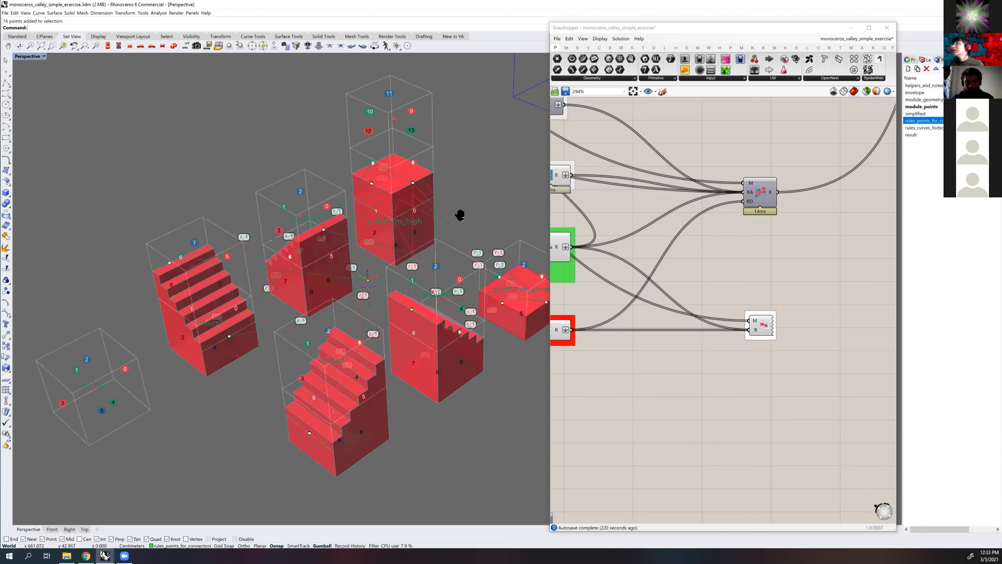
scroll(347, 241, "down", 2)
right_click_drag(366, 235, 217, 268, "shift")
scroll(367, 233, "down", 6)
mouse_move(313, 255)
right_mouse_down("shift")
mouse_move(303, 268)
mouse_move(315, 253)
mouse_move(335, 259)
mouse_move(322, 265)
right_mouse_up("shift")
scroll(316, 260, "up", 6)
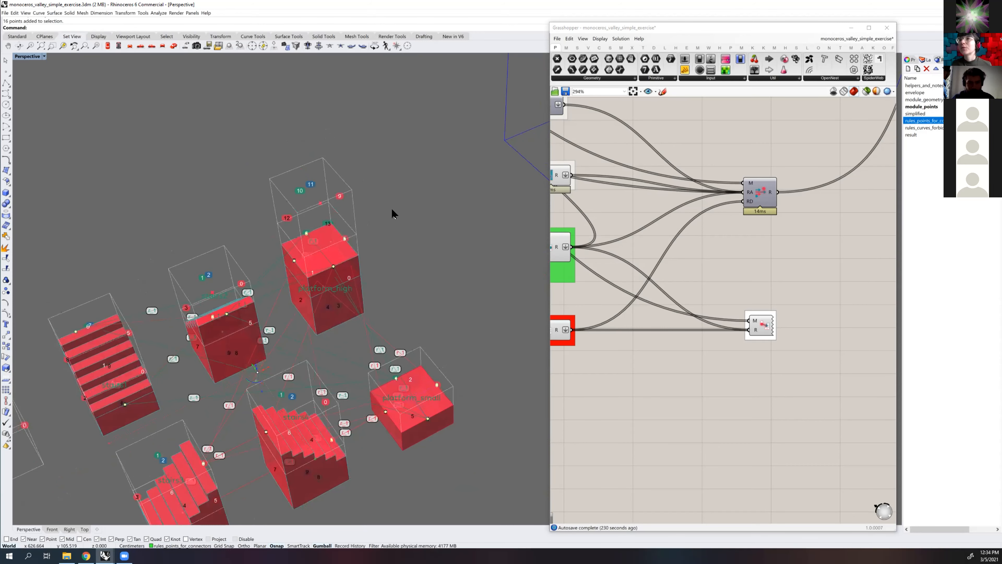
scroll(302, 229, "up", 2)
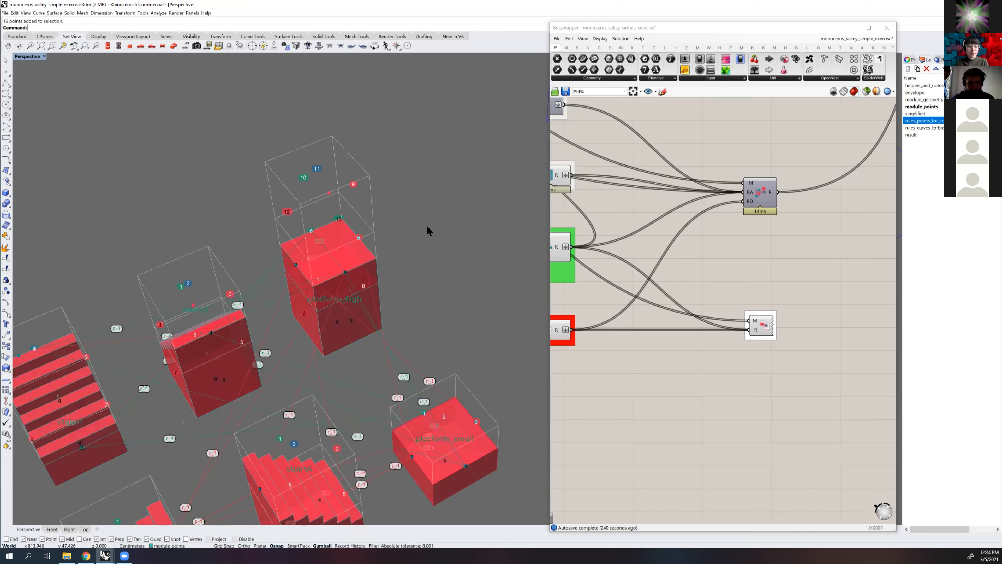
scroll(309, 239, "up", 3)
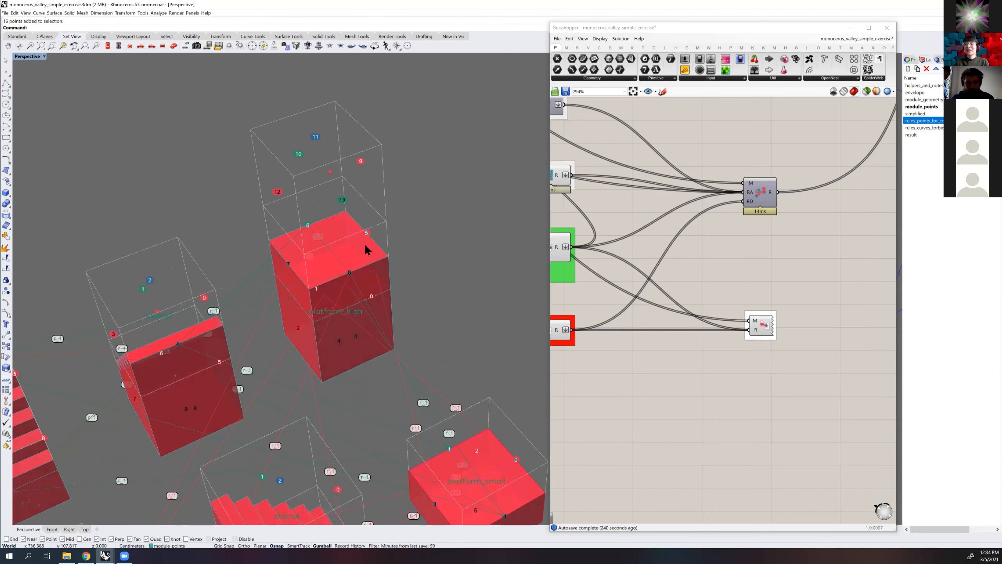
right_click_drag(316, 233, 288, 261, "shift")
scroll(710, 221, "down", 5)
scroll(722, 190, "up", 5)
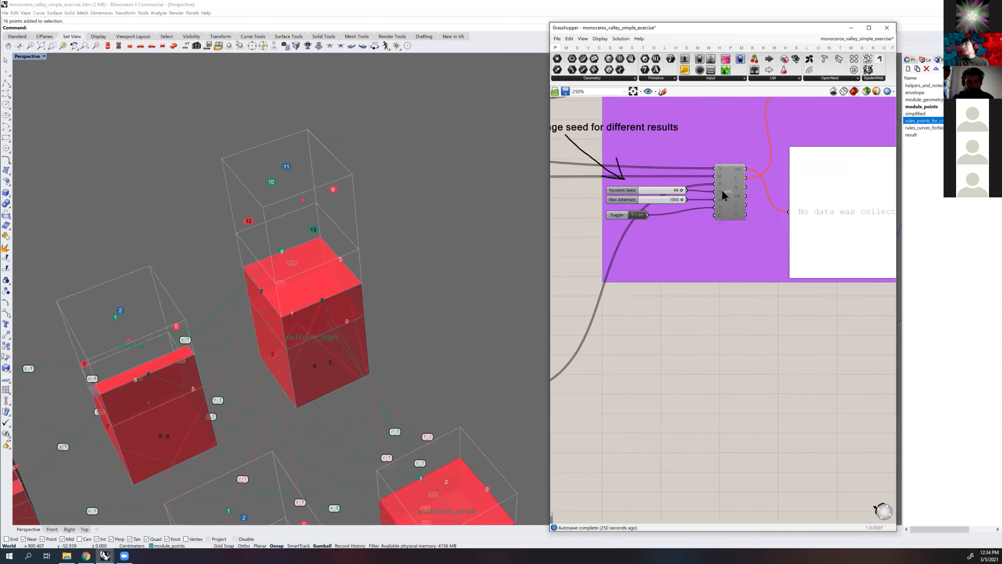
Enable the WFC solver component and view the generated assembly in the Rhino viewport
left_click(727, 190)
middle_click(749, 196)
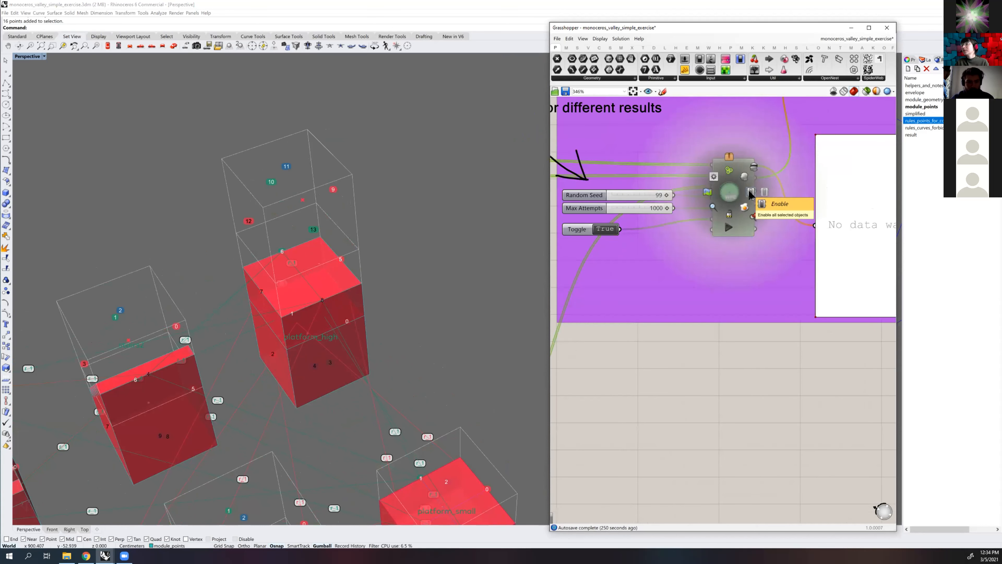
left_click(750, 193)
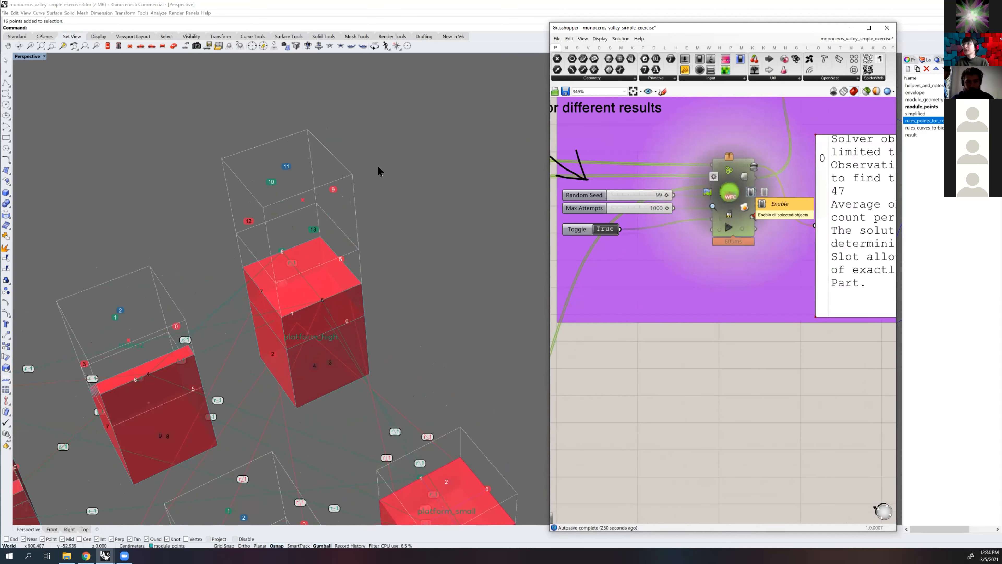
scroll(420, 184, "down", 10)
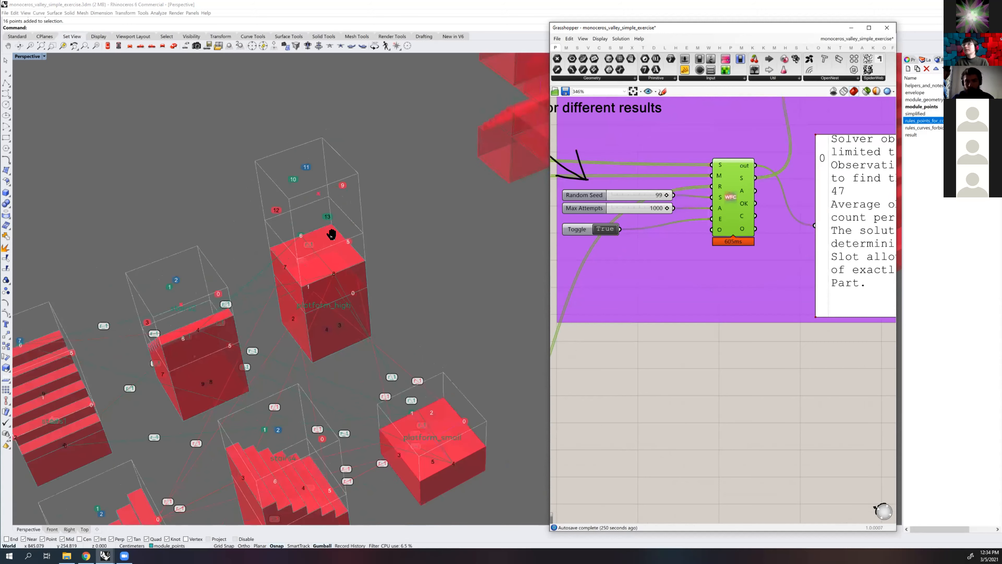
scroll(398, 205, "up", 3)
right_click_drag(399, 196, 434, 273)
scroll(434, 273, "up", 5)
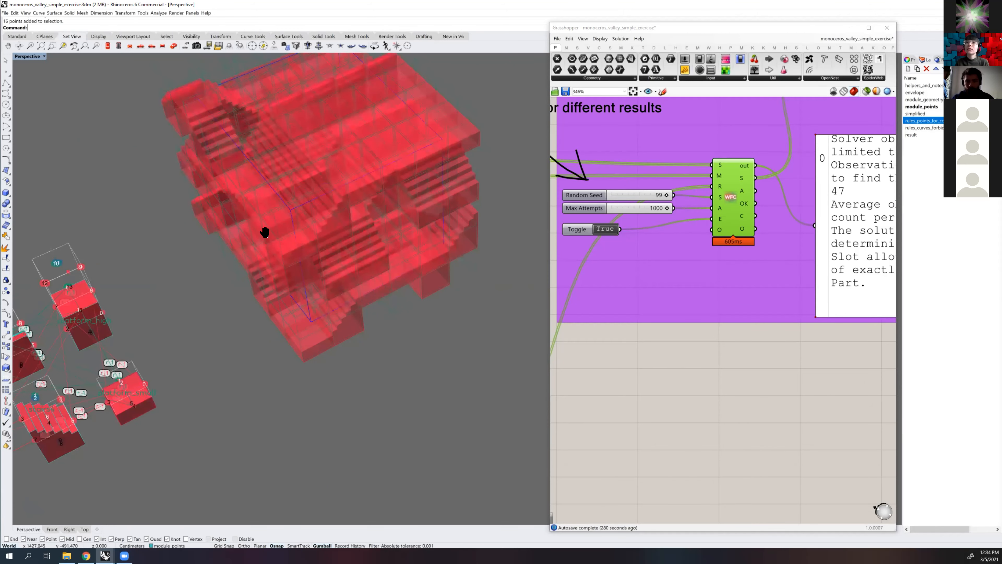
right_click_drag(247, 251, 294, 250)
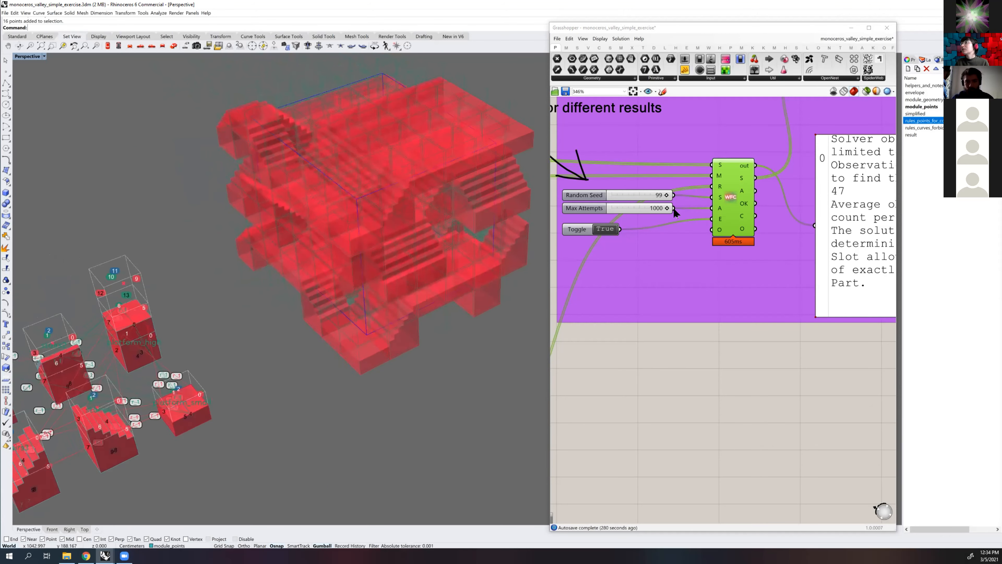
Set the WFC solver's Random Seed to 77 and view the regenerated assembly from a lower angle
scroll(653, 200, "up", 2)
double_click(652, 200)
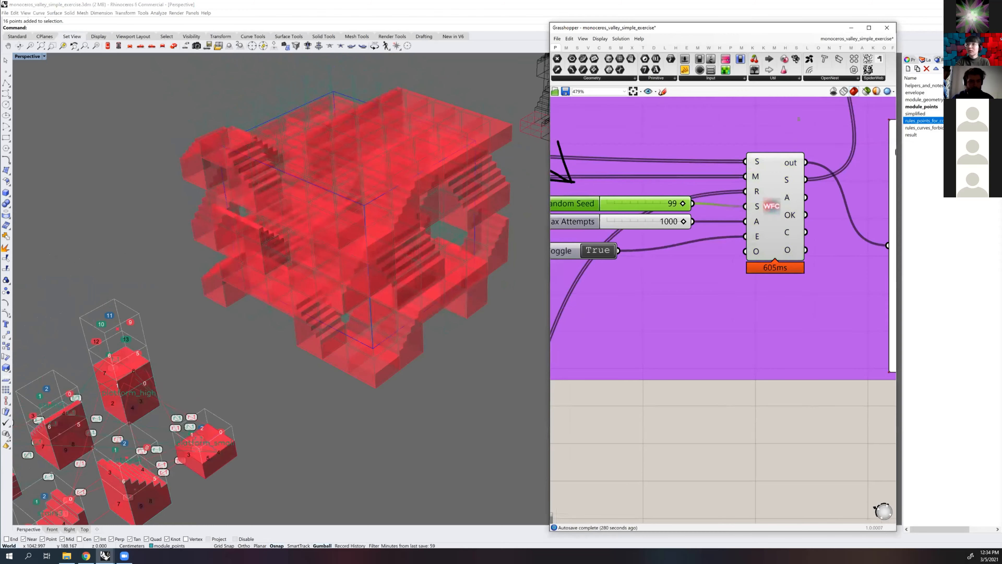
key("BackSpace")
type("77")
key("Return")
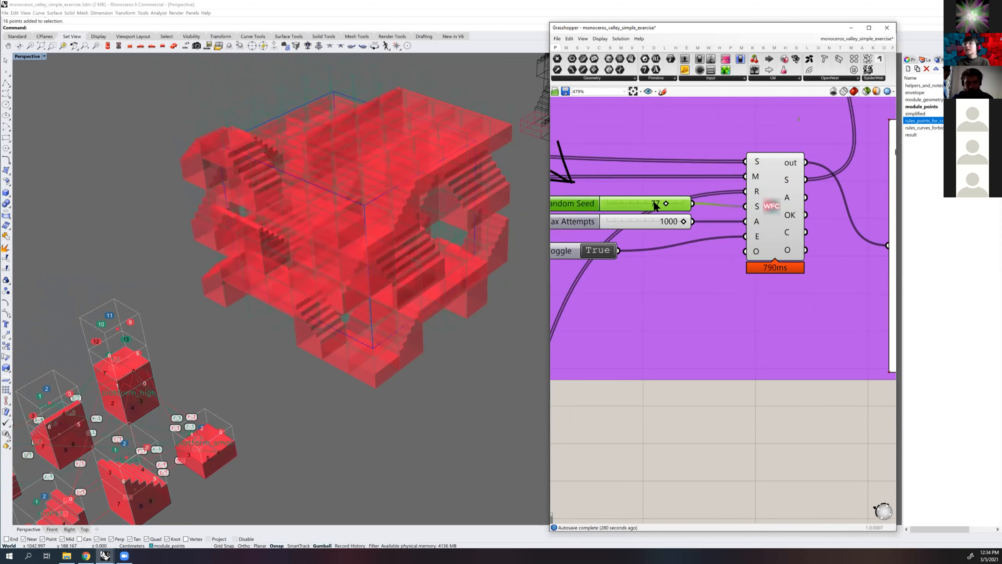
right_click_drag(411, 231, 501, 201)
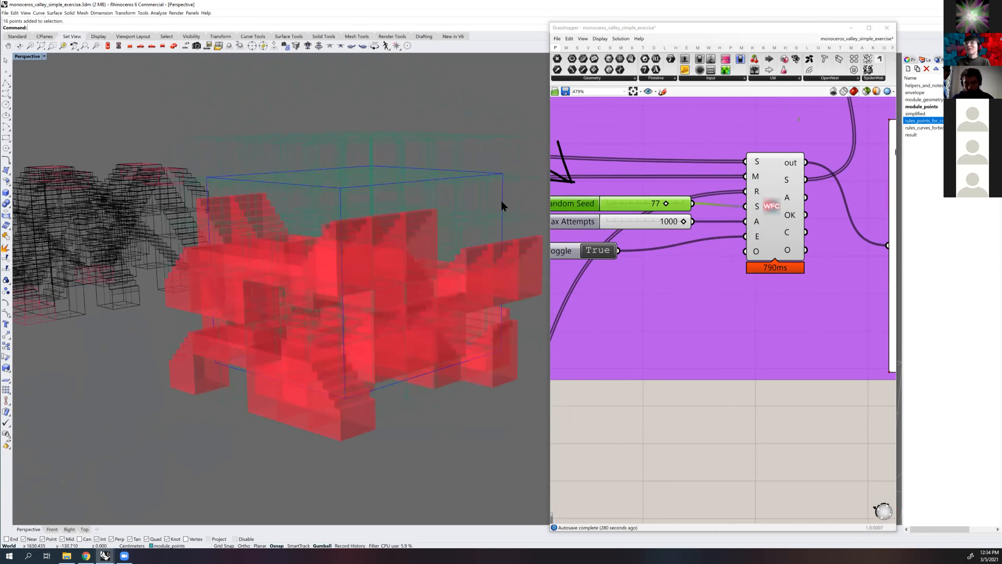
Set the WFC solver's Random Seed to 33 and view the regenerated assembly
double_click(641, 201)
type("#")
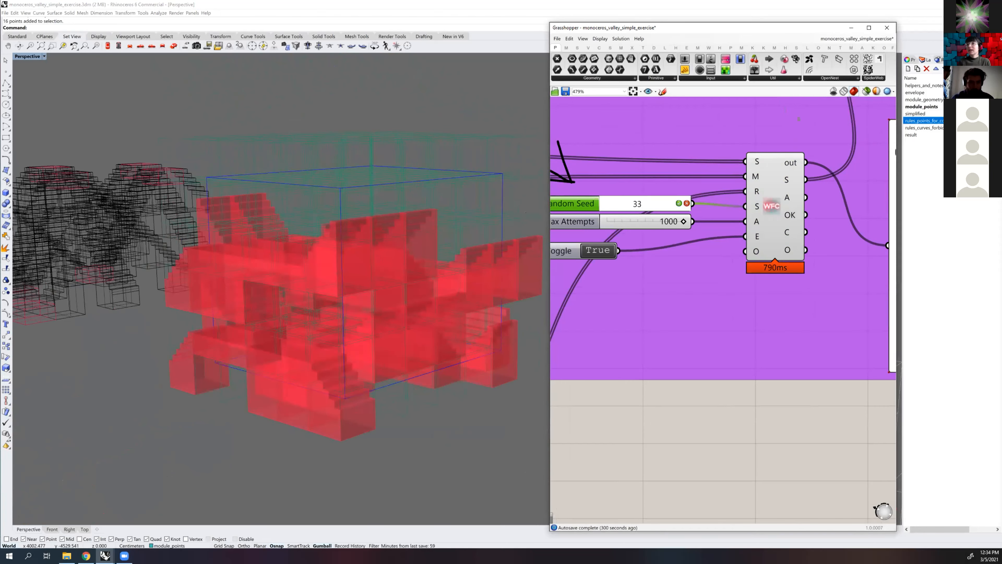
key("Return")
right_click_drag(464, 227, 424, 190)
Compare the source modules and their connector rules with the generated assembly from several angles
right_click_drag(218, 300, 202, 319)
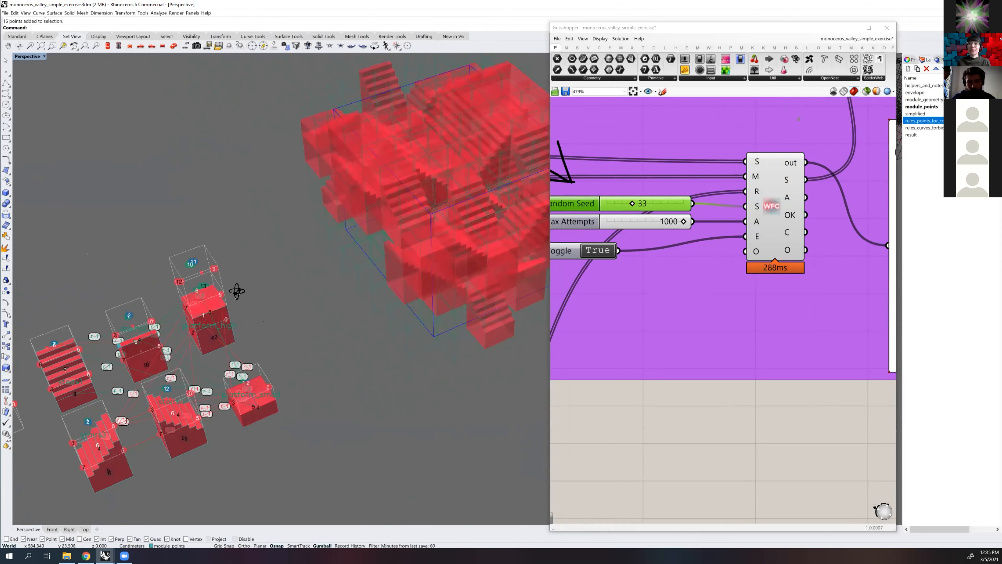
right_click_drag(201, 293, 188, 293)
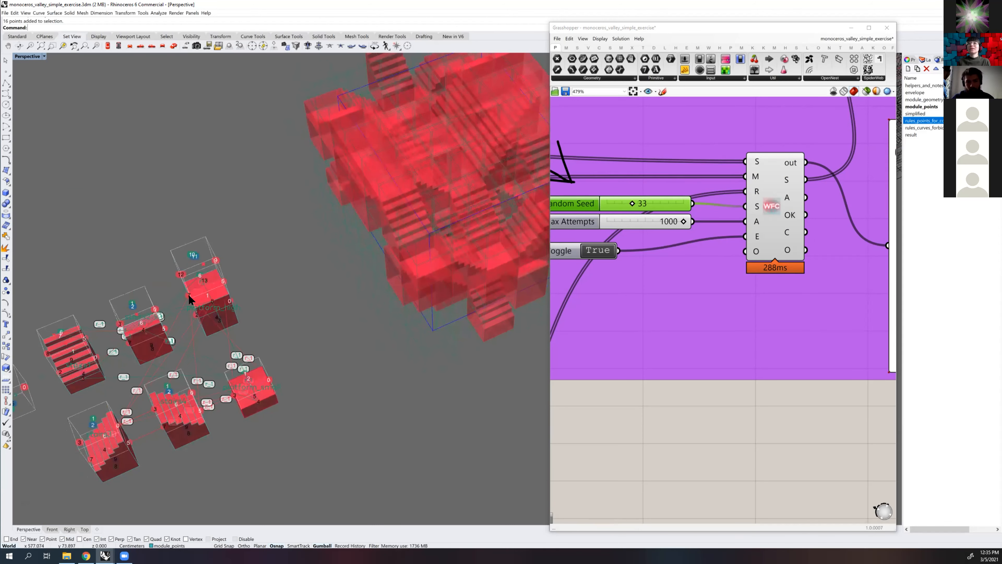
right_click_drag(270, 273, 385, 227)
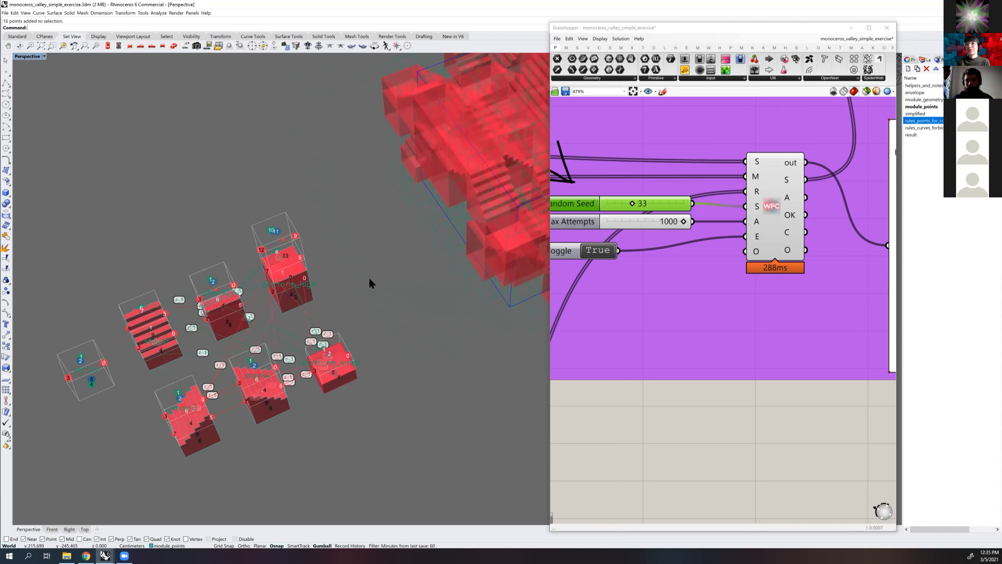
right_click_drag(300, 293, 268, 257)
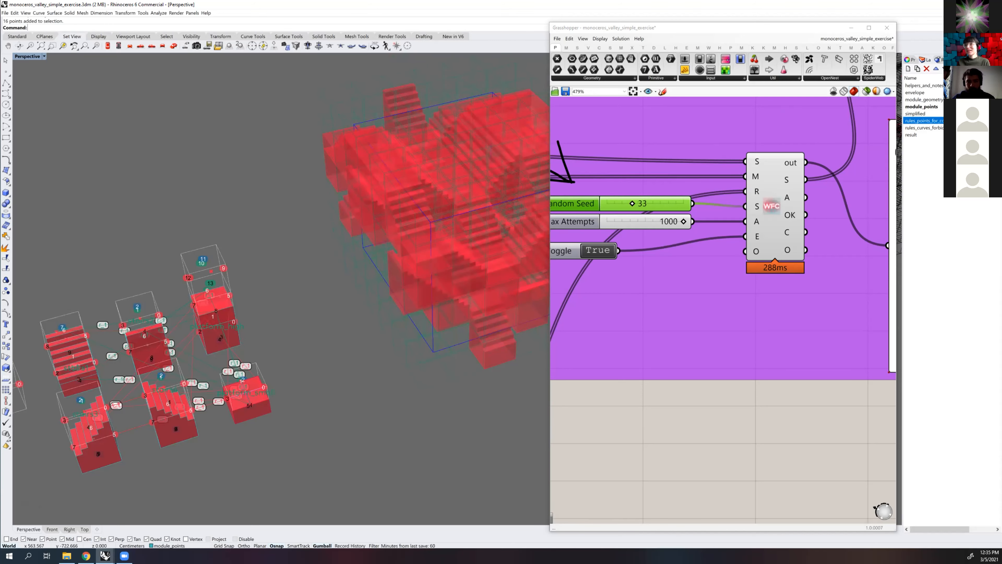
right_click_drag(447, 158, 330, 173, "shift")
mouse_move(404, 287)
right_mouse_down()
mouse_move(394, 281)
mouse_move(405, 272)
right_mouse_up()
right_click_drag(365, 311, 411, 255, "shift")
right_click_drag(275, 320, 376, 275, "shift")
right_click_drag(326, 239, 278, 237)
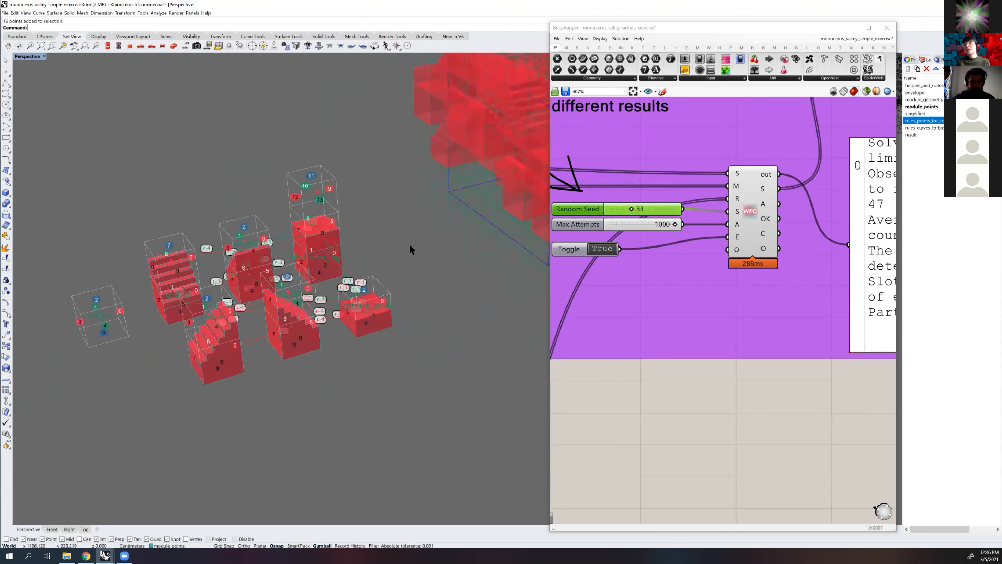
right_click_drag(380, 251, 381, 244)
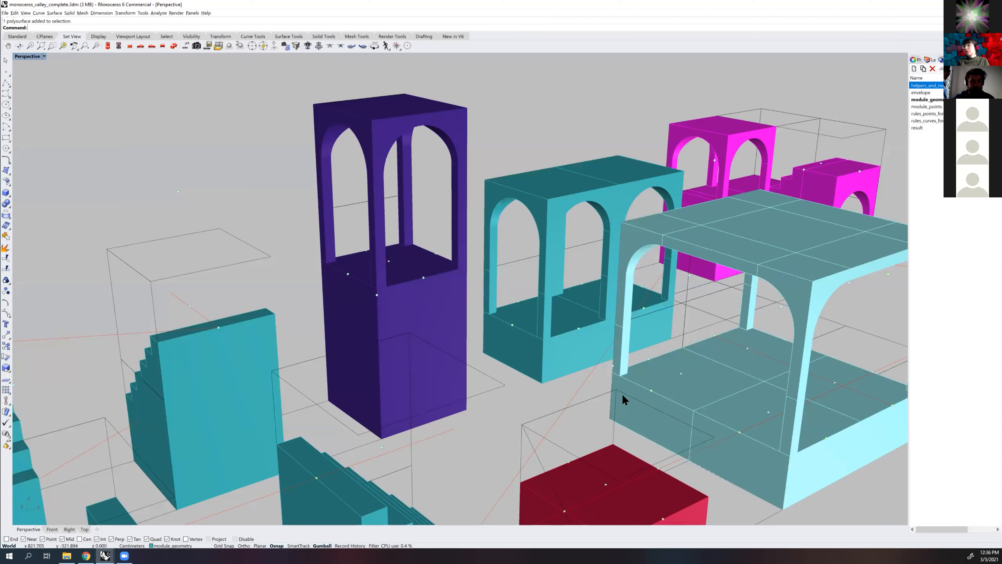
Switch to the monoceros_valley_complete.3dm Rhino window and examine its larger multi-cell platform modules beside the stairs
scroll(622, 393, "down", 5)
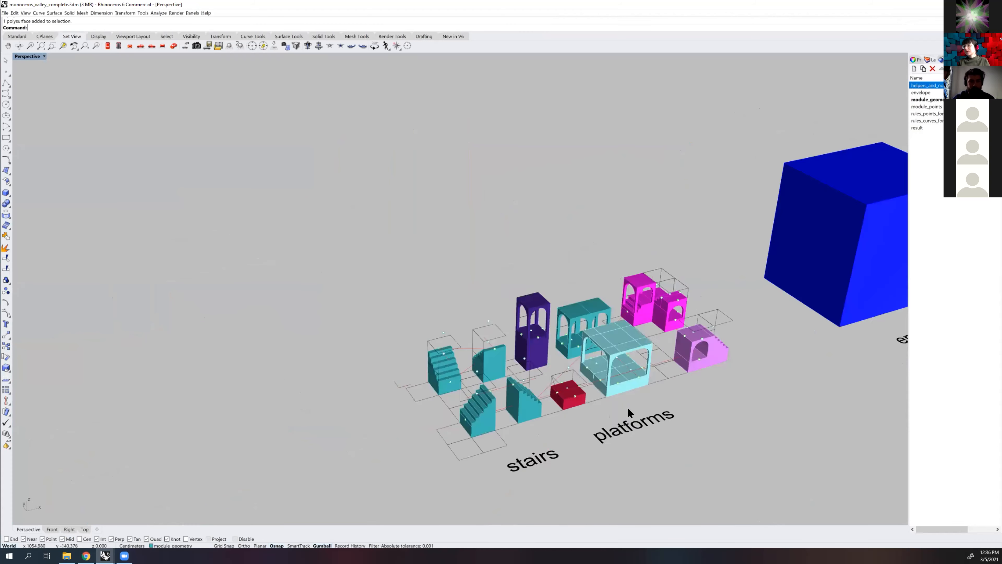
scroll(635, 407, "up", 4)
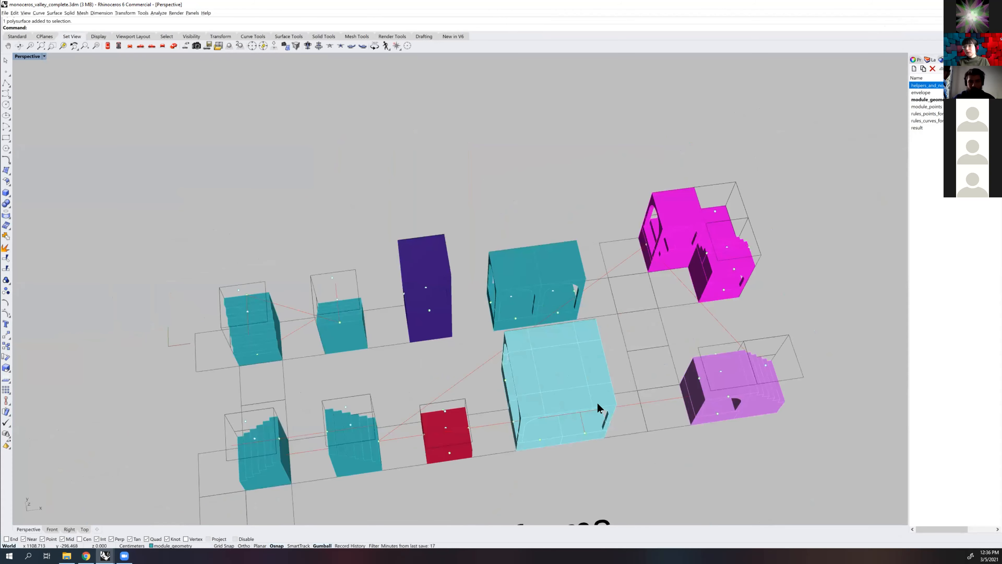
right_click_drag(629, 365, 554, 320)
scroll(549, 353, "up", 3)
scroll(550, 357, "down", 5)
scroll(558, 350, "up", 2)
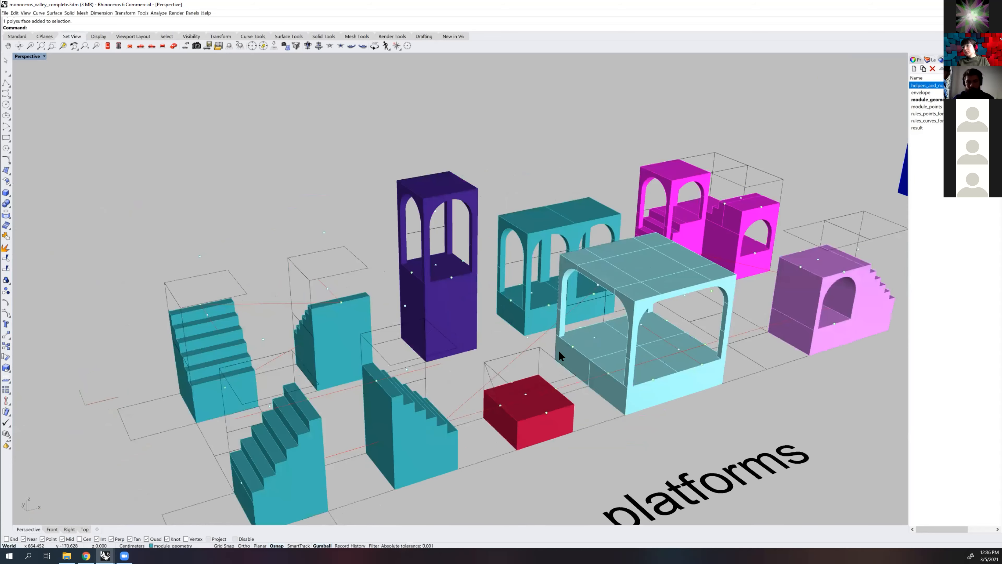
right_click_drag(726, 322, 609, 296, "shift")
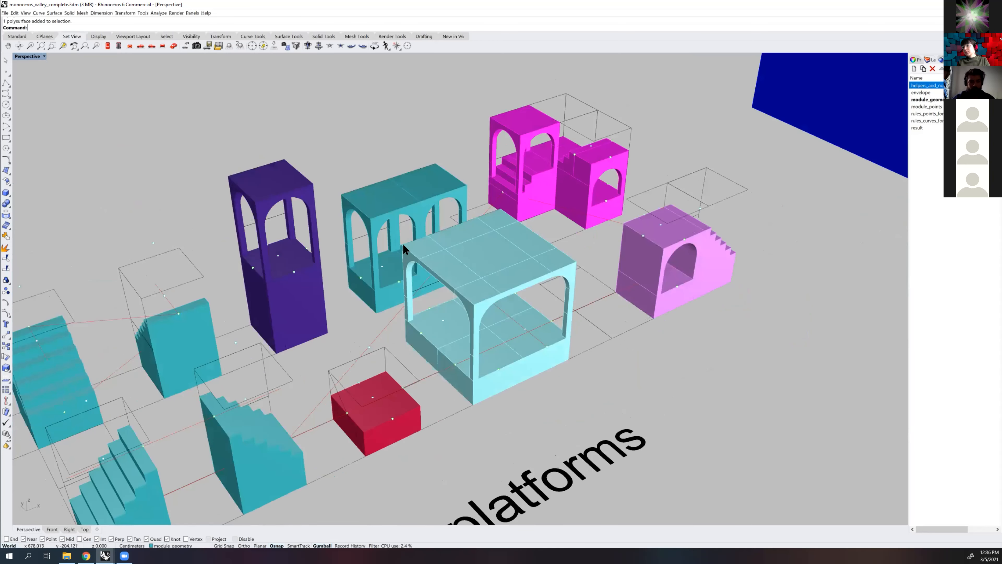
Examine the arched platform modules from a wider angle and switch back to the monoceros_valley_simple_exercise.3dm Rhino window
right_click_drag(711, 325, 456, 244)
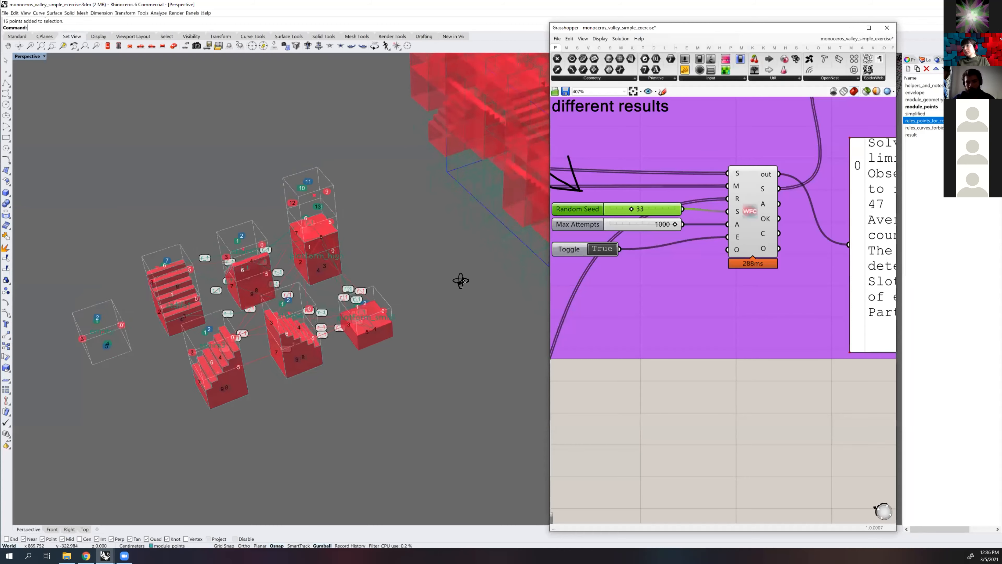
right_click_drag(461, 280, 470, 283)
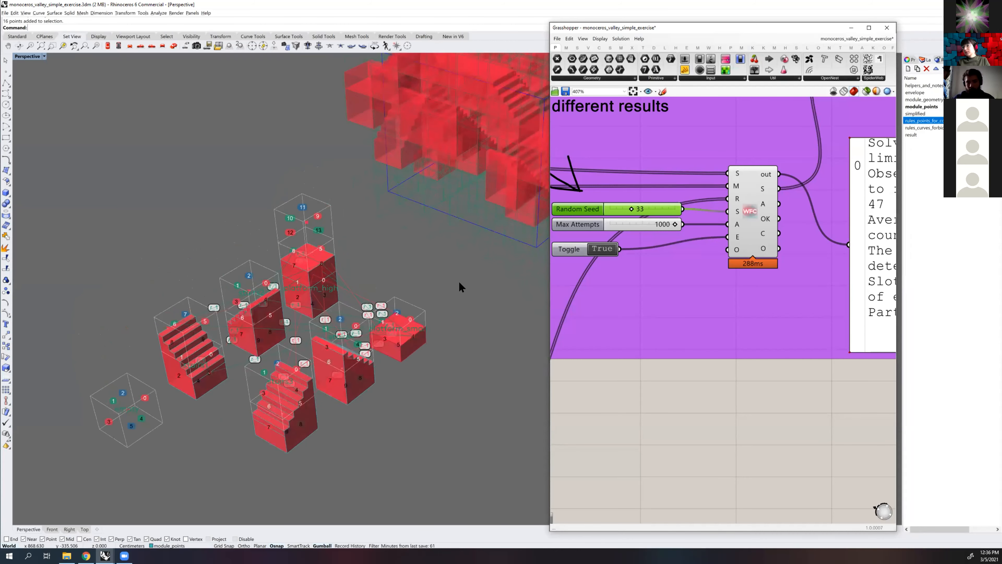
Move the envelope box around the generated assembly slightly and view the regenerated result from several angles
scroll(448, 278, "down", 4)
right_click_drag(448, 279, 379, 292)
left_click(307, 197)
left_click_drag(309, 201, 325, 195)
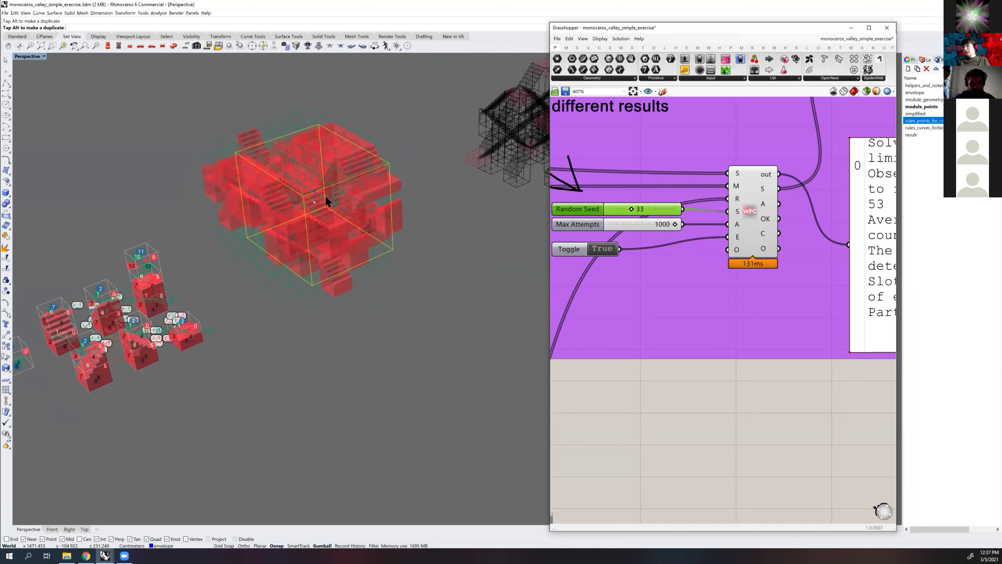
right_click_drag(378, 209, 415, 264, "shift")
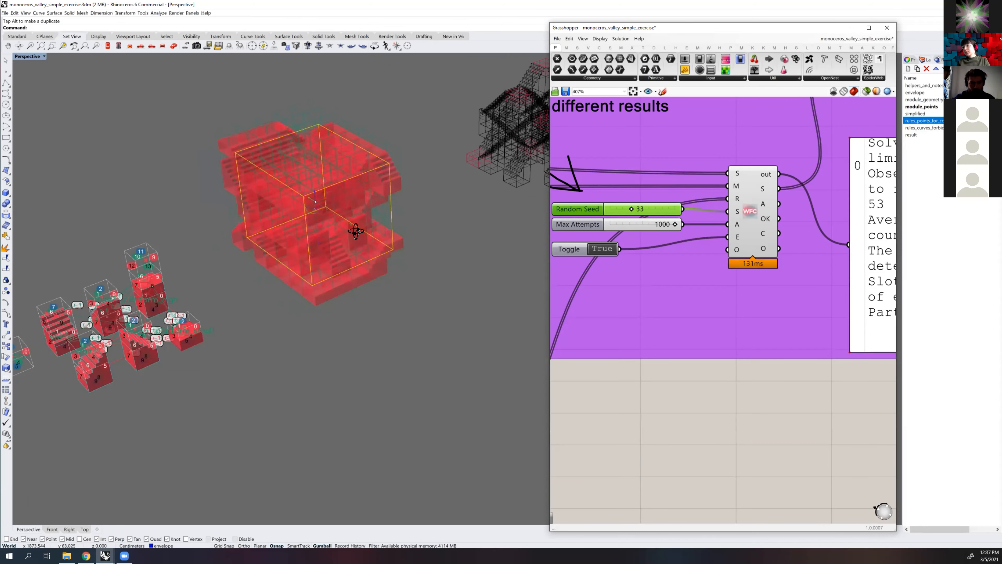
right_click_drag(327, 212, 330, 214)
left_click_drag(330, 214, 355, 229)
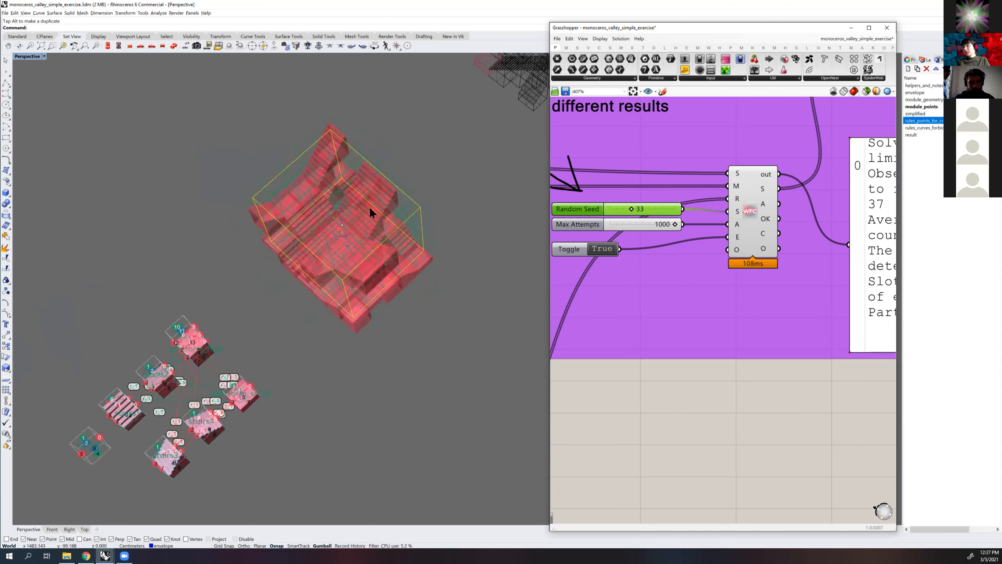
right_click_drag(466, 291, 409, 277)
key("Escape")
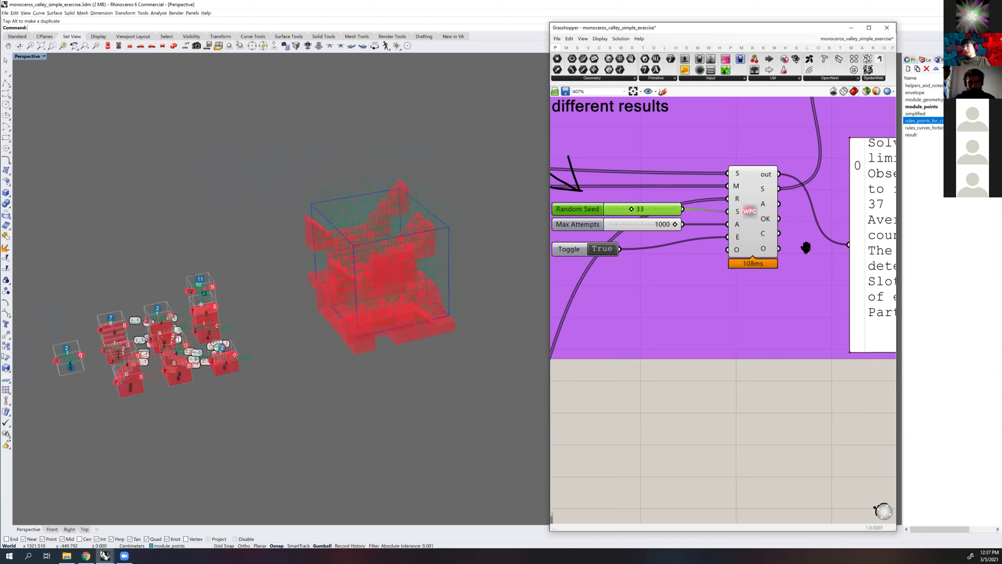
Examine the points for connectors and forbidden connections inputs in the Rules section alongside the labelled source modules
scroll(679, 268, "down", 3)
right_click_drag(642, 320, 769, 222)
scroll(676, 327, "up", 2)
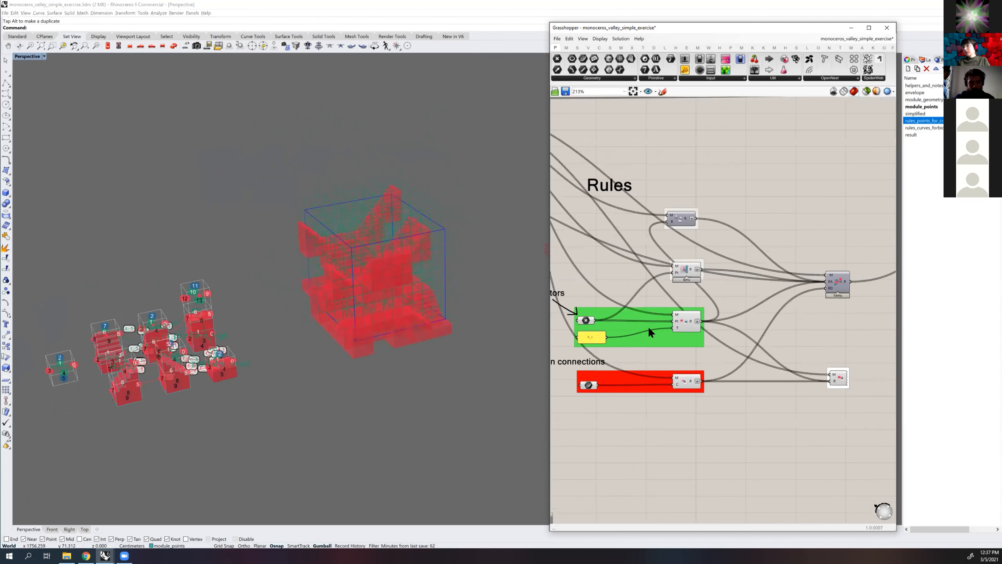
scroll(741, 297, "up", 1)
right_click_drag(740, 297, 744, 296)
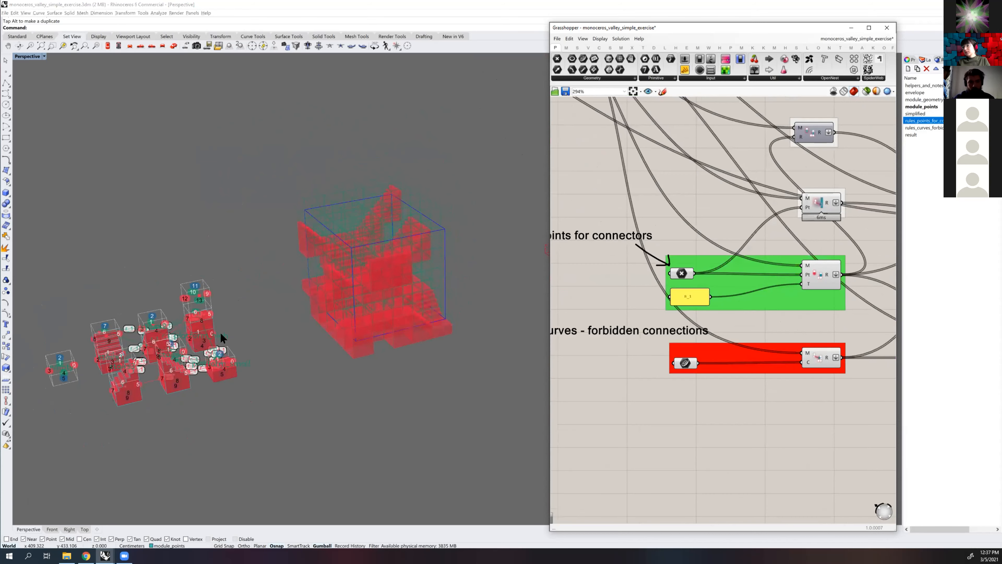
scroll(313, 297, "up", 3)
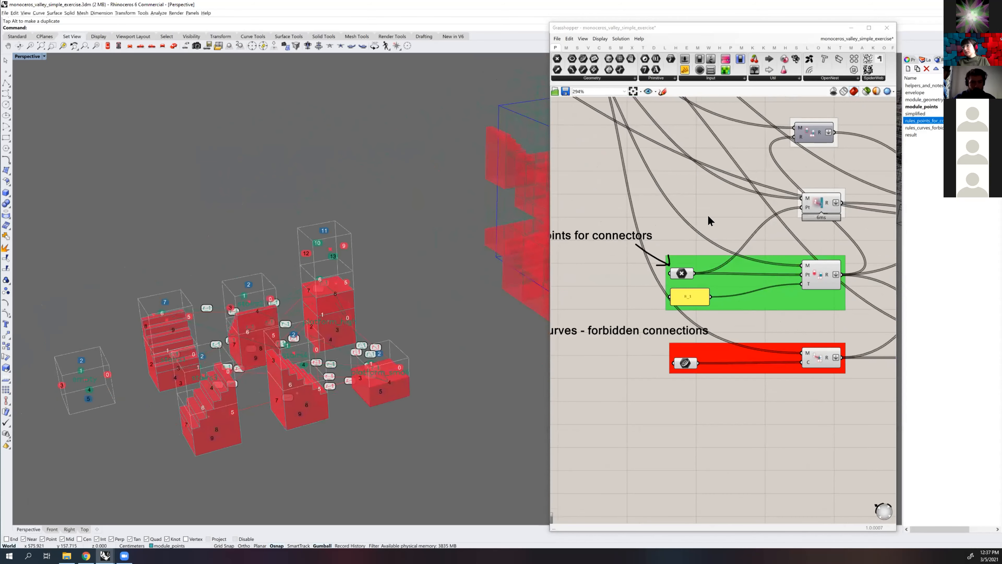
Select the Rule At Boundary From Point component and inspect its description and connections
scroll(708, 215, "down", 2)
right_click_drag(784, 207, 646, 232)
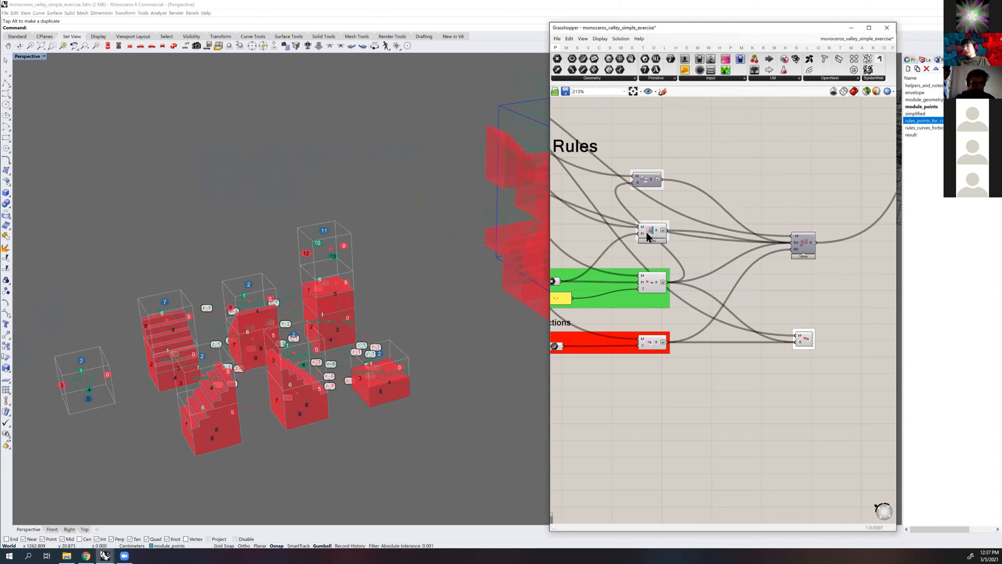
left_click(648, 229)
scroll(652, 225, "up", 3)
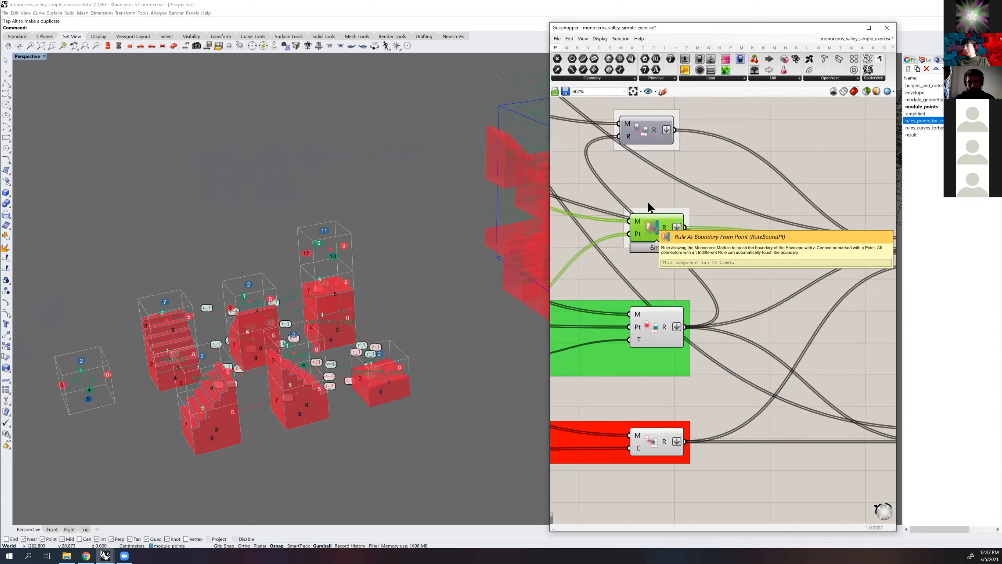
scroll(752, 220, "down", 4)
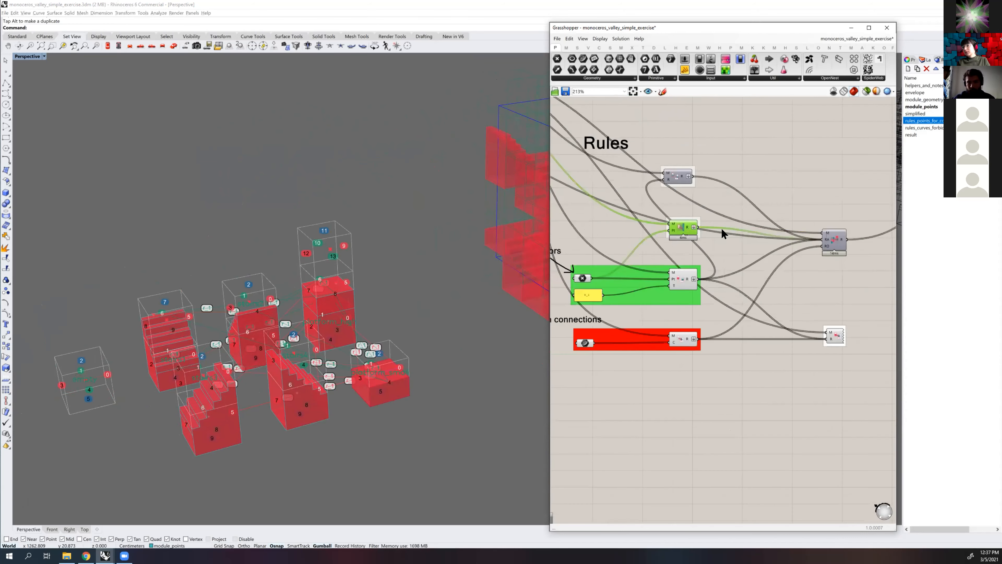
scroll(706, 217, "up", 1)
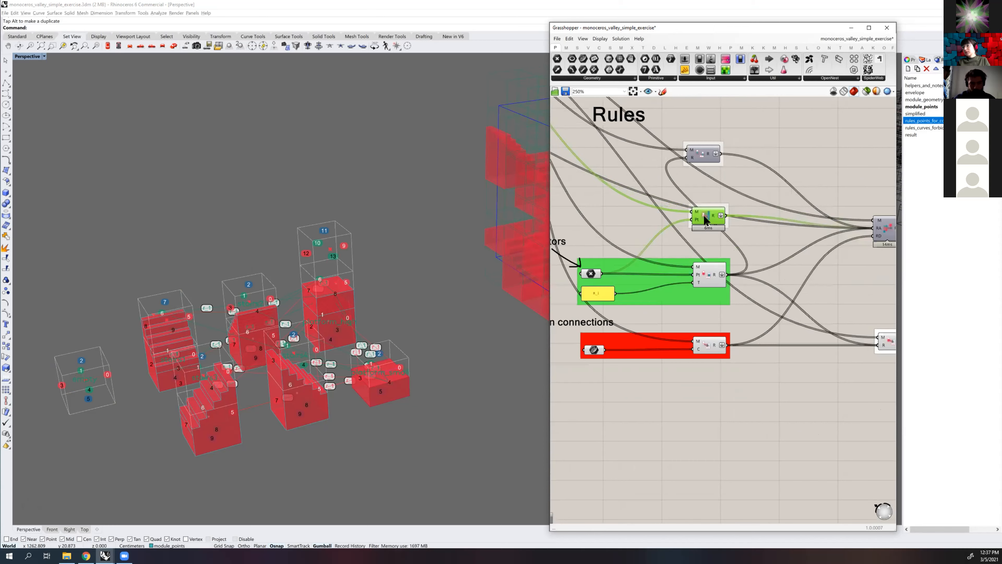
scroll(686, 215, "up", 3)
Inspect where the generated assembly's modules meet the envelope boundary
right_click_drag(356, 273, 364, 105)
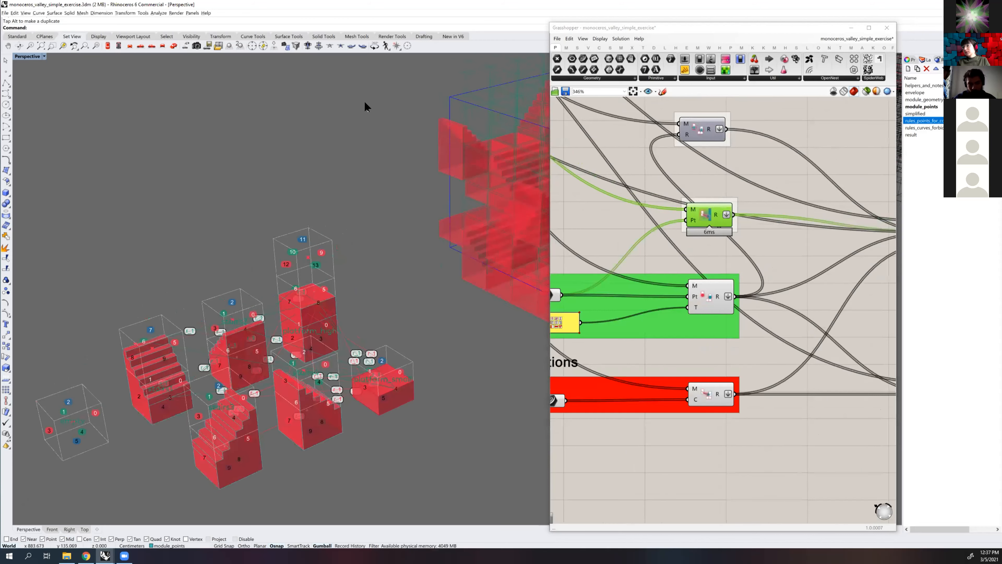
right_click_drag(507, 277, 473, 94)
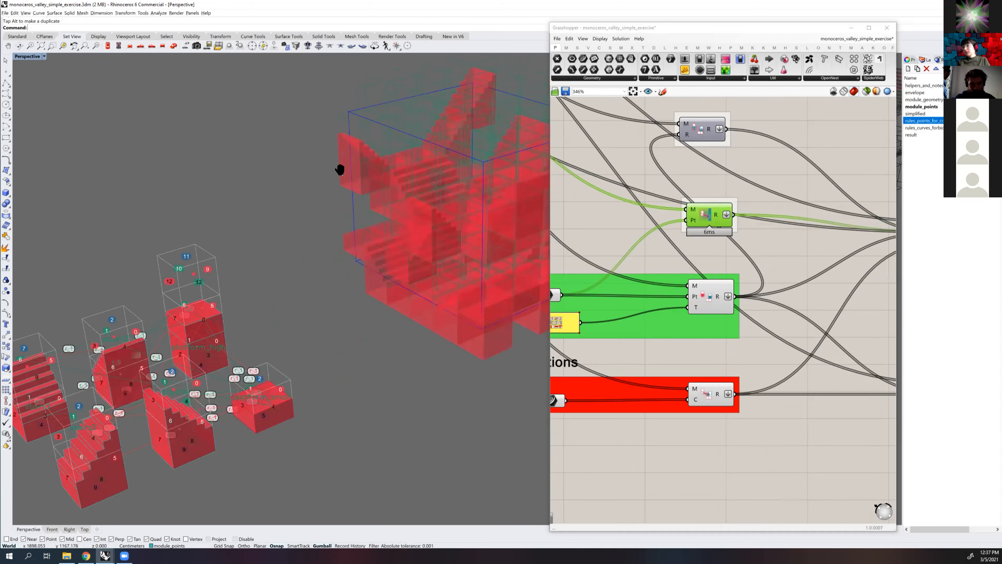
right_click_drag(347, 134, 390, 150)
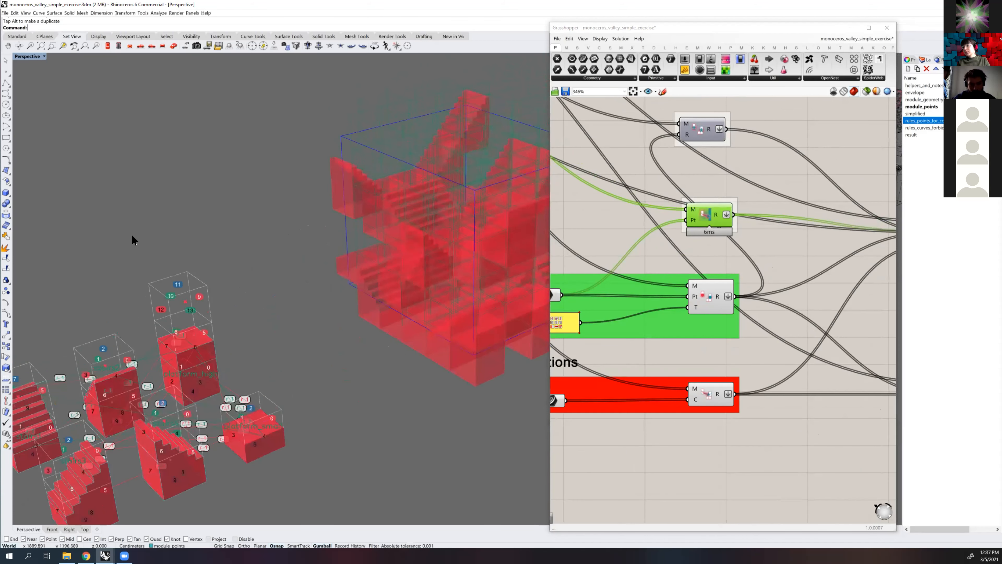
right_click_drag(132, 235, 131, 239)
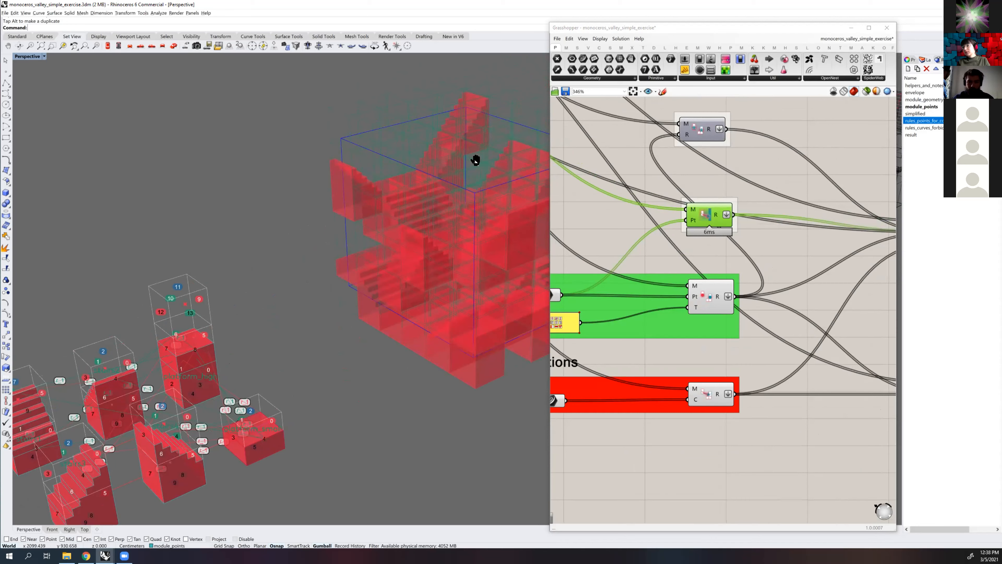
right_click_drag(532, 209, 470, 215, "shift")
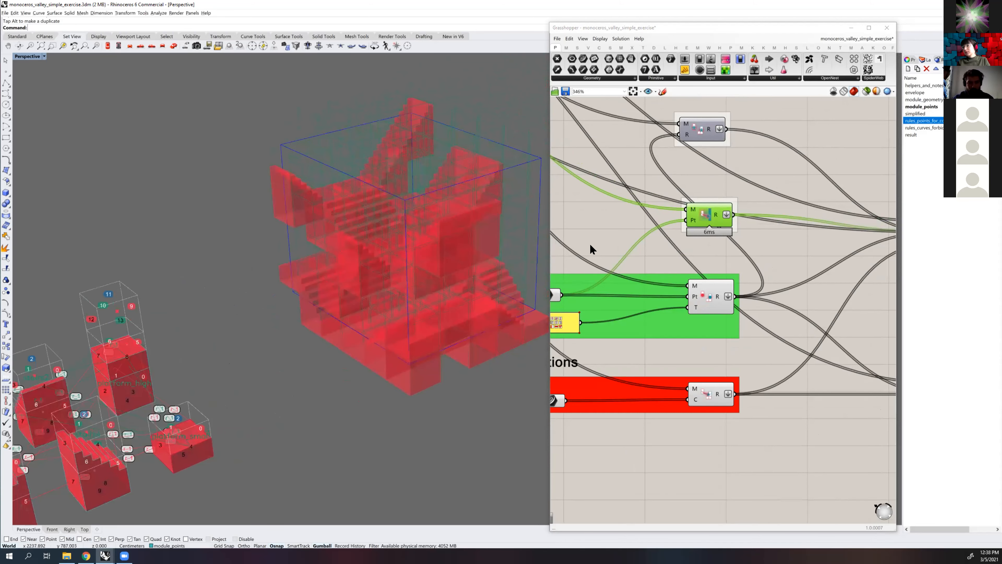
Trace the boundary, connector and forbidden rule outputs through the shared rule component to the WFC solver
right_click_drag(716, 212, 588, 244)
scroll(589, 243, "down", 1)
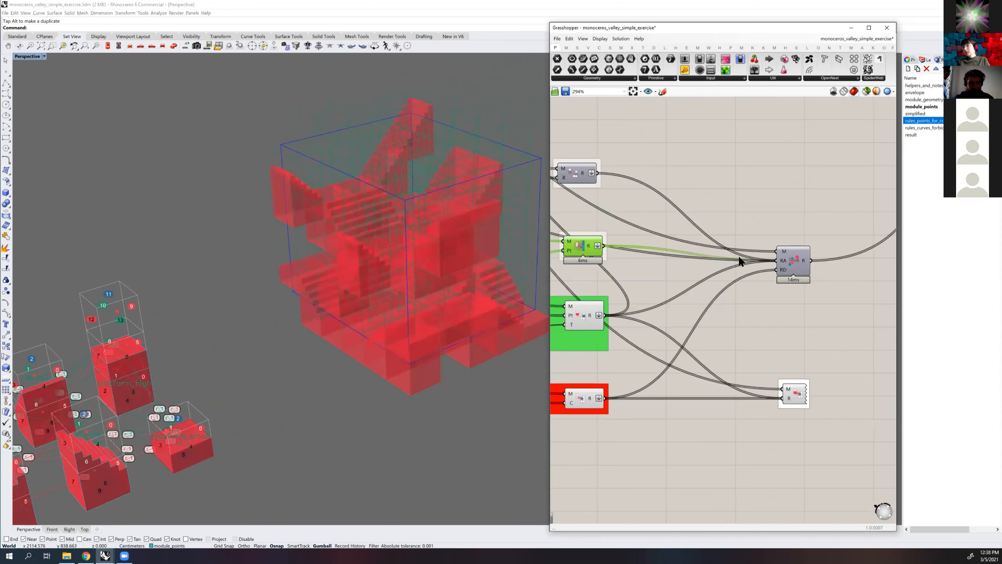
mouse_move(785, 262)
scroll(700, 278, "down", 4)
scroll(717, 261, "down", 1)
right_click_drag(671, 280, 789, 263)
scroll(716, 269, "down", 2)
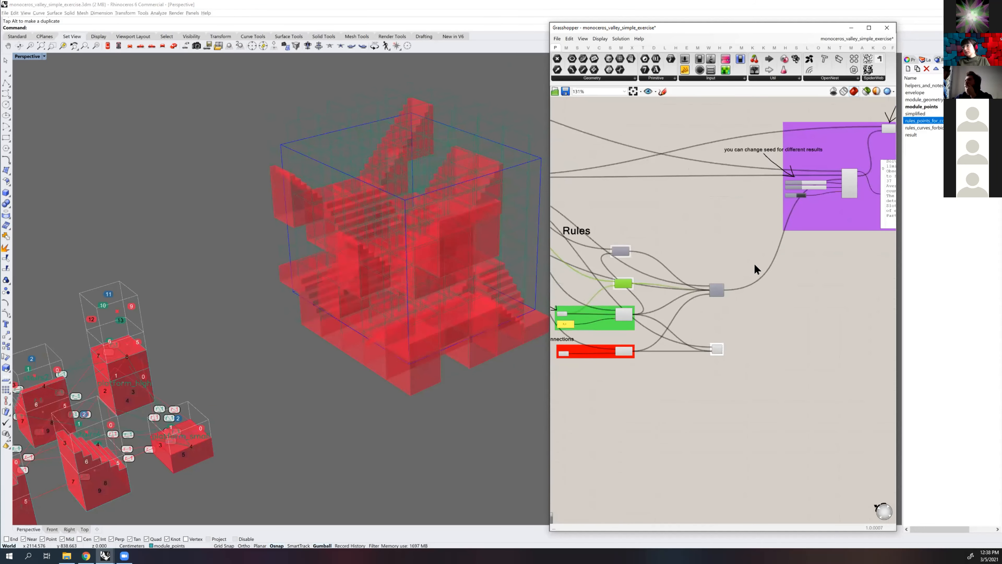
scroll(734, 269, "up", 5)
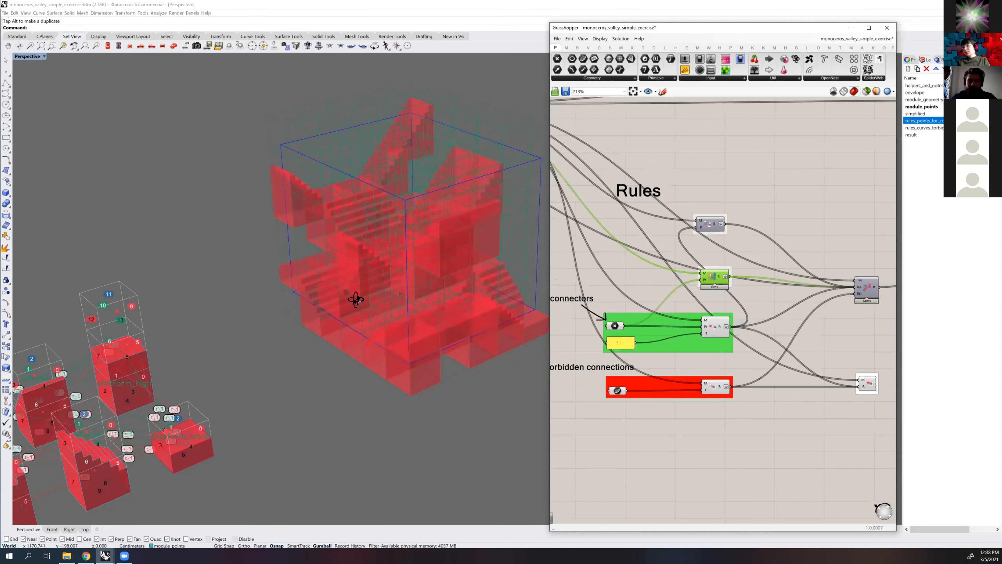
Examine the source modules, their numbered connectors and their rule labels from closer angles
scroll(414, 284, "down", 4)
right_click_drag(415, 291, 401, 319)
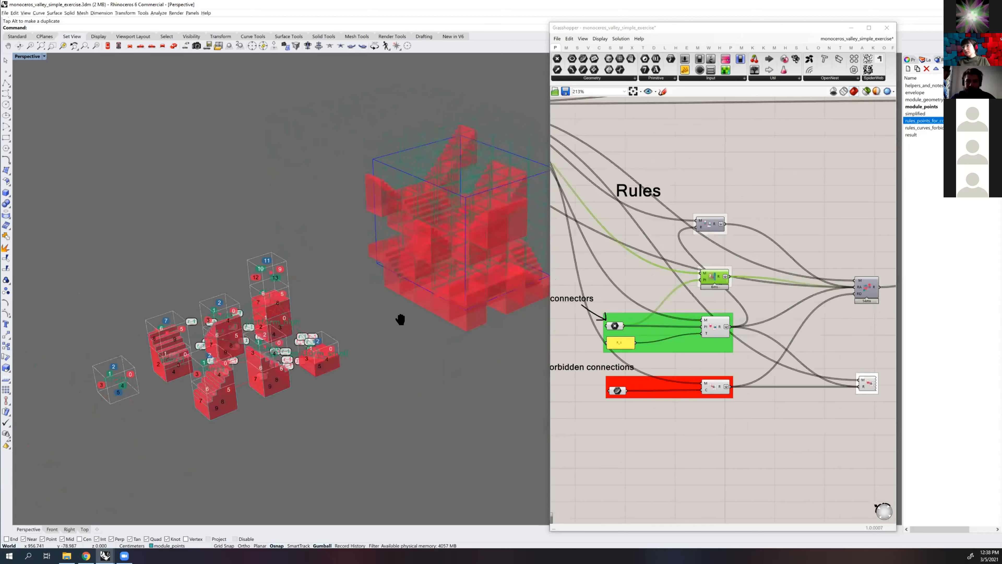
scroll(428, 259, "up", 4)
right_click_drag(408, 267, 446, 228)
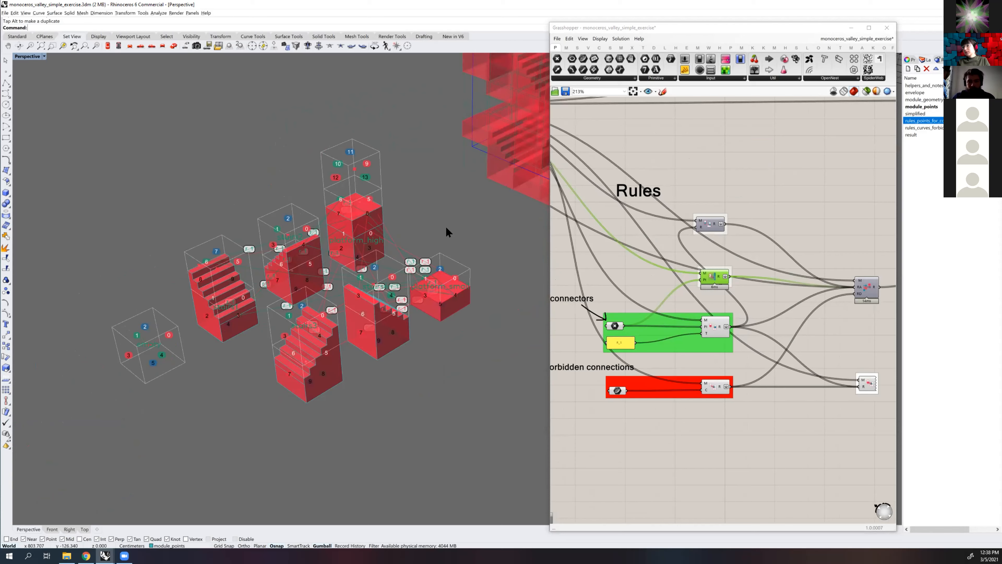
right_click_drag(447, 228, 447, 231)
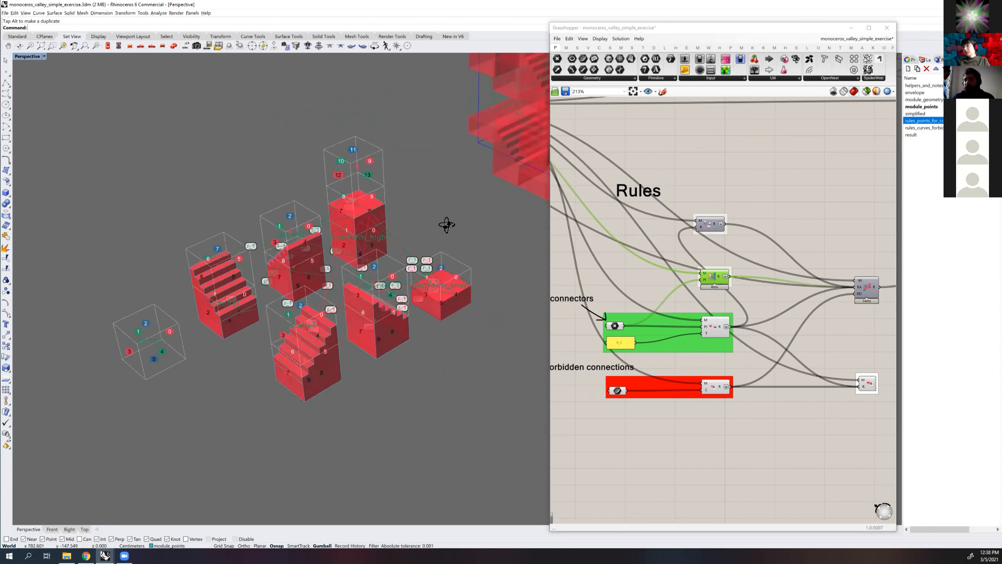
scroll(448, 232, "up", 3)
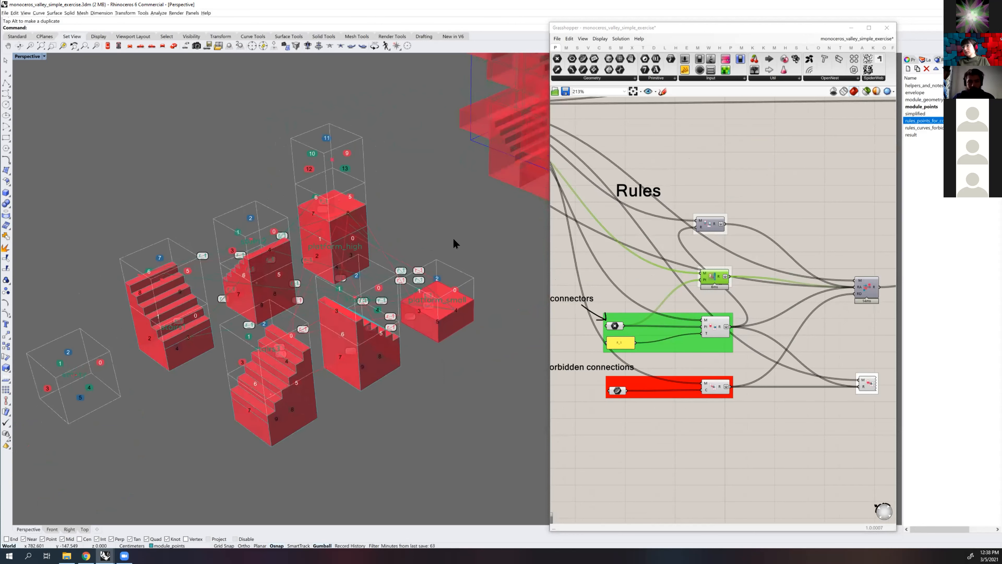
right_click_drag(452, 241, 438, 259)
right_click_drag(714, 347, 715, 347)
scroll(398, 269, "down", 2)
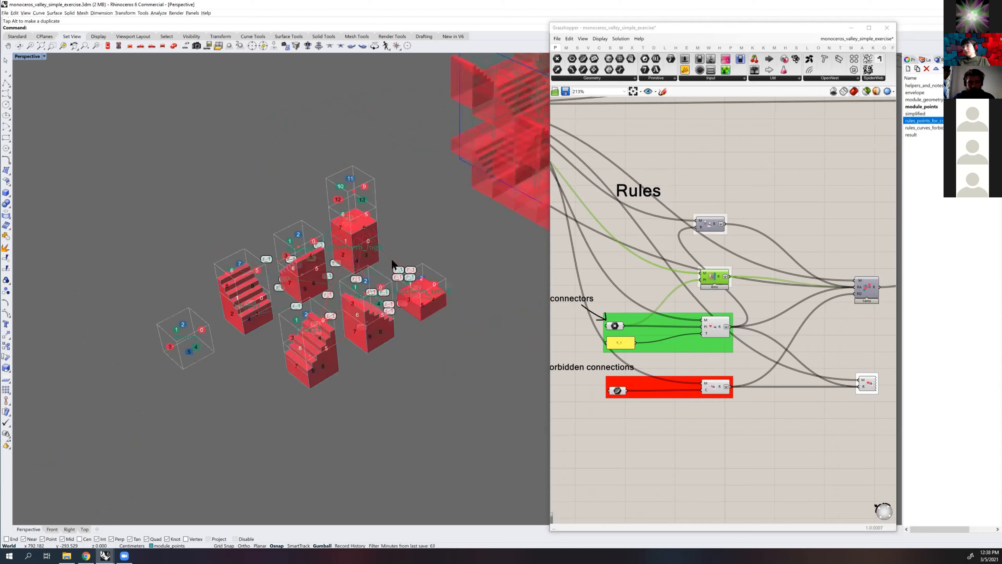
right_click_drag(487, 251, 475, 249)
scroll(489, 249, "up", 2)
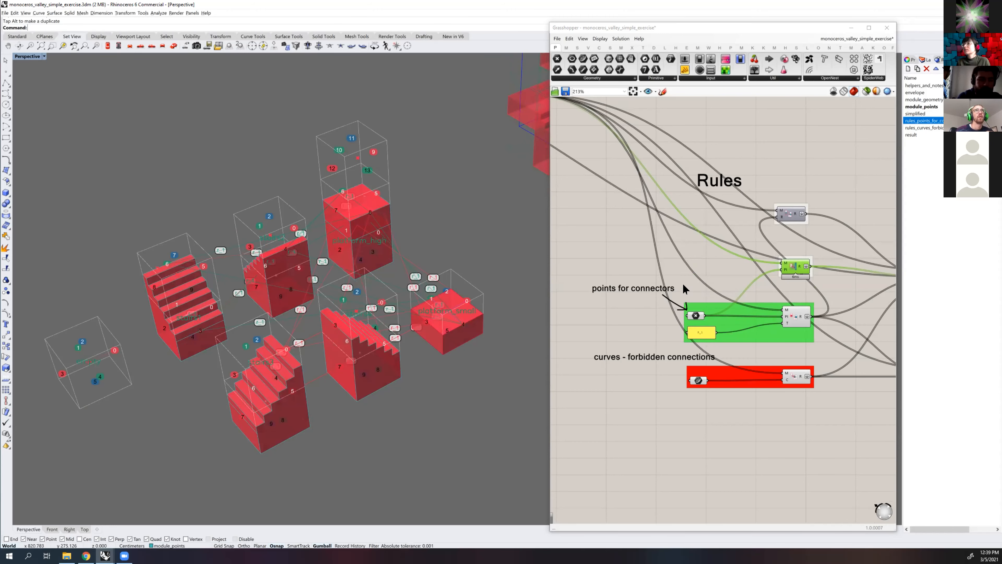
Find the module definition groups in Grasshopper and select the module point parameter of stairs1
scroll(722, 282, "up", 5)
scroll(651, 281, "down", 2)
right_click_drag(651, 280, 727, 278)
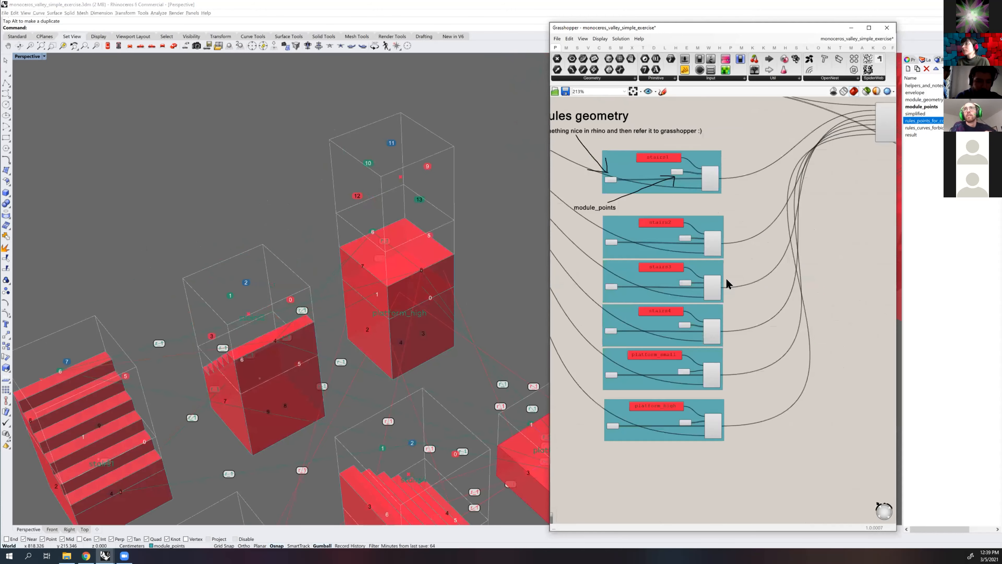
scroll(726, 277, "up", 5)
right_click_drag(575, 180, 766, 250)
right_click_drag(824, 111, 778, 236)
right_click_drag(791, 192, 784, 200)
left_click(786, 199)
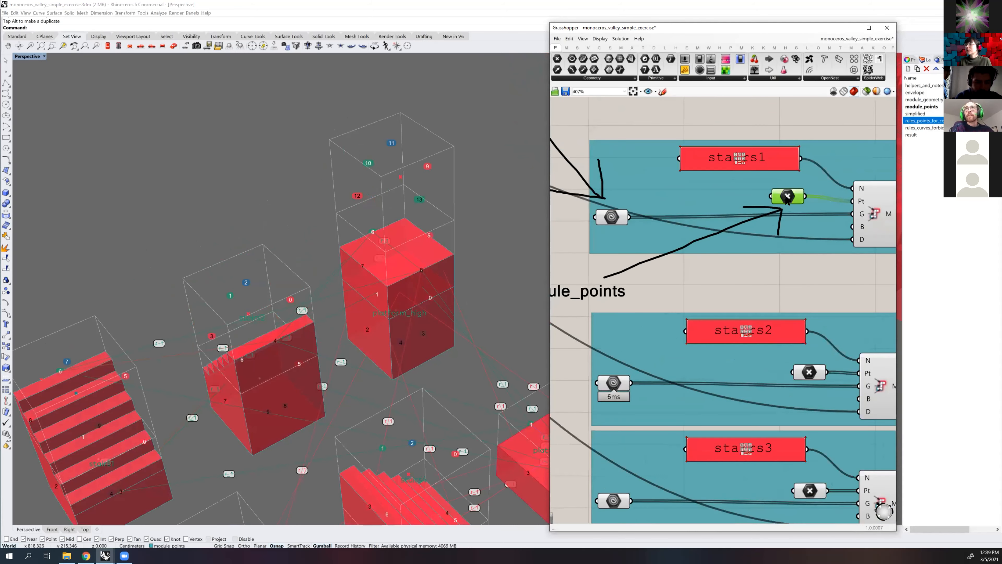
Select platform_high's uppermost module point in Rhino and move it into the cell beside the module's upper level
left_click(400, 177)
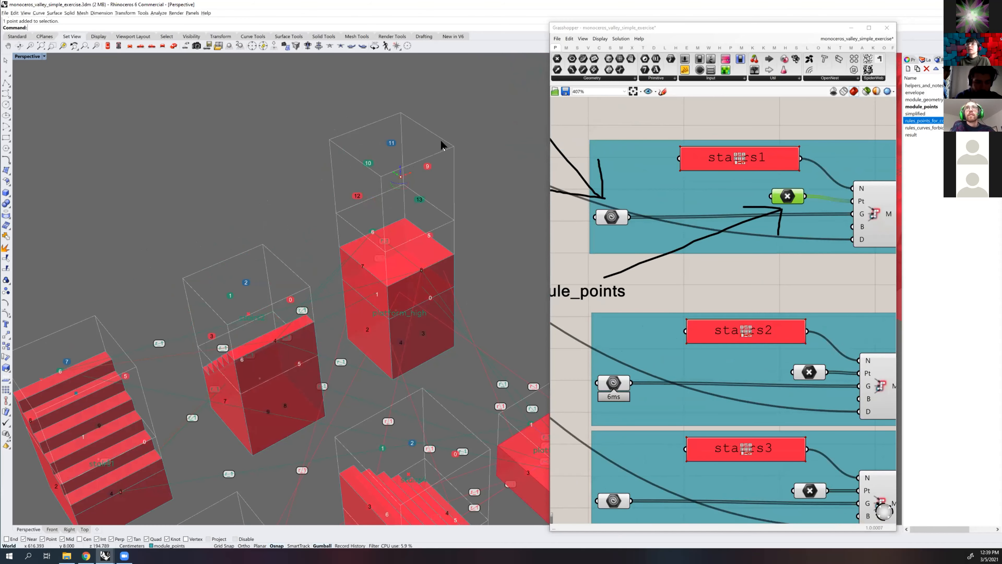
scroll(396, 224, "up", 2)
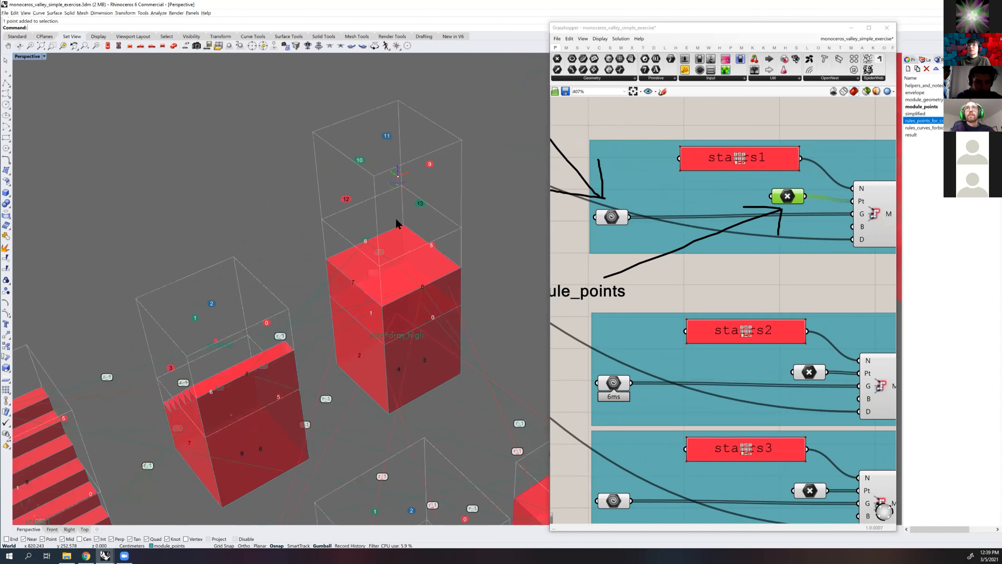
scroll(394, 218, "down", 2)
right_click_drag(394, 217, 371, 231)
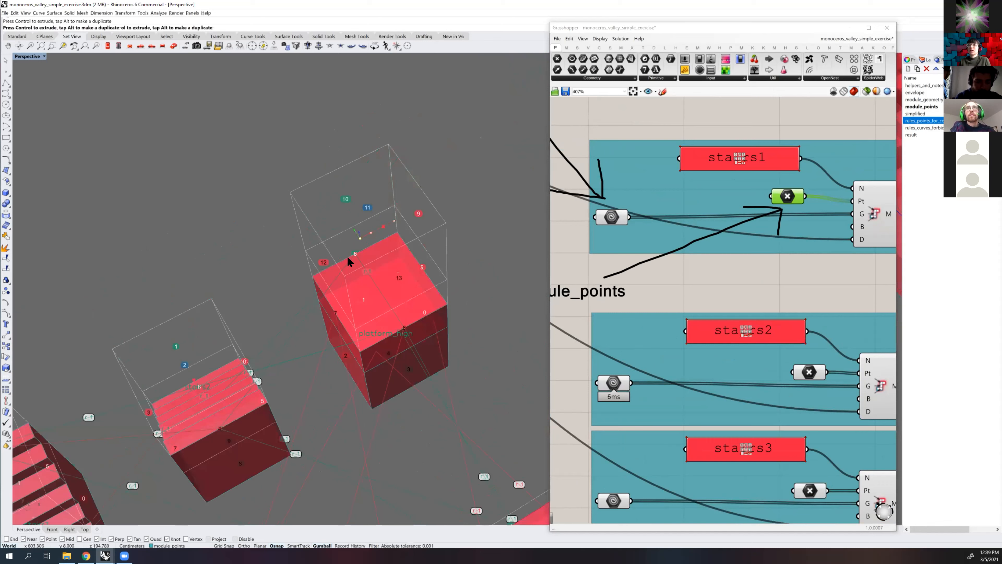
left_click_drag(353, 227, 346, 214)
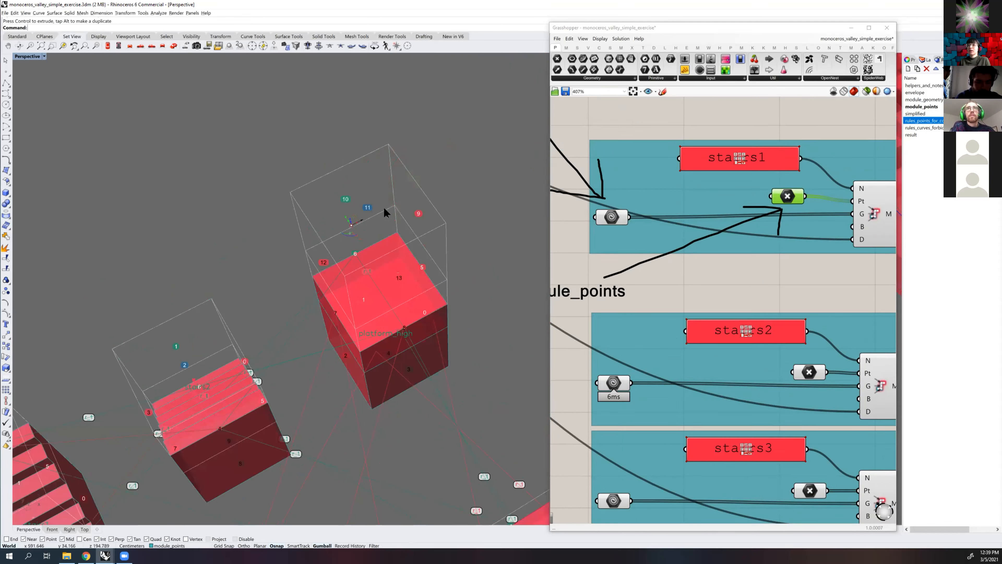
right_click_drag(358, 312, 341, 303)
left_click_drag(341, 303, 489, 342)
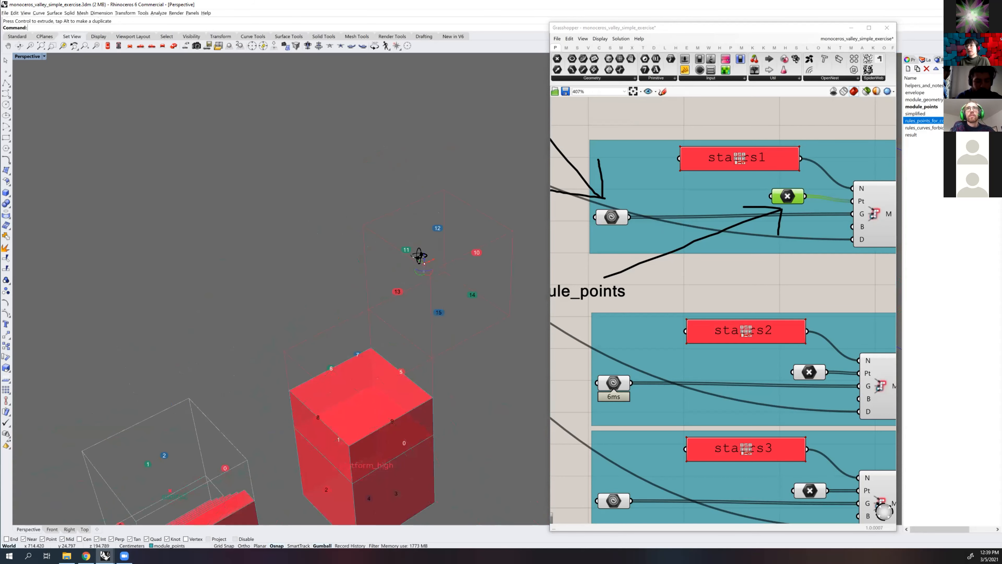
right_click_drag(415, 271, 381, 274)
left_click_drag(427, 191, 339, 288)
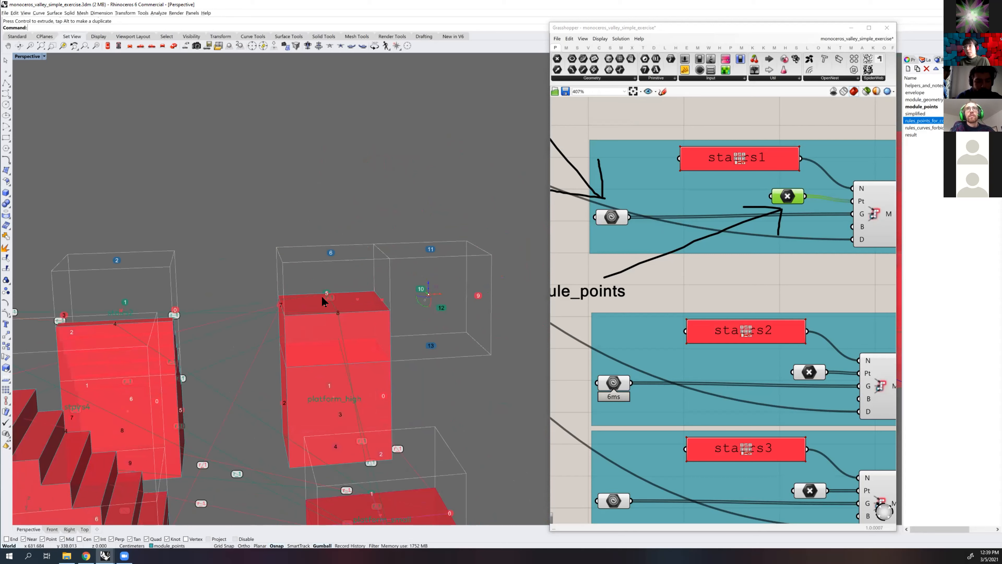
Test platform_high's uppermost module point in a detached cell, and place it in the cell directly above the module's upper level
right_click_drag(349, 310, 266, 306)
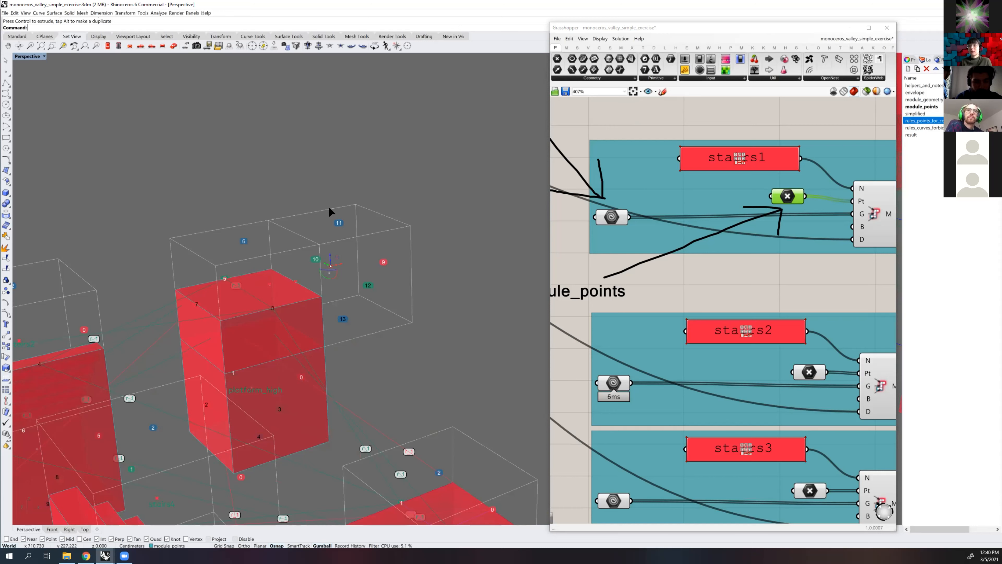
mouse_move(332, 195)
left_mouse_down()
mouse_move(332, 182)
mouse_move(338, 190)
left_mouse_up()
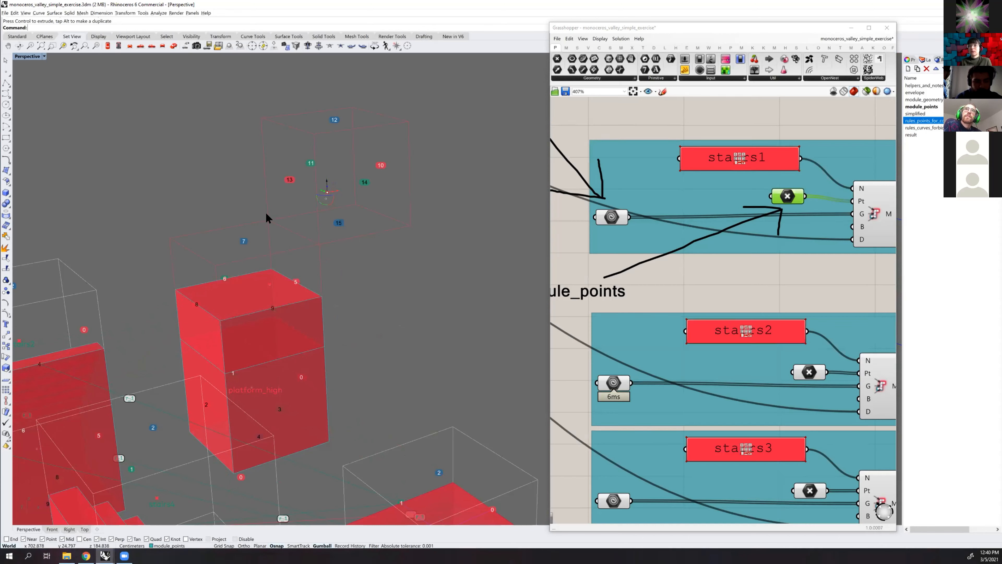
left_click_drag(372, 218, 412, 245)
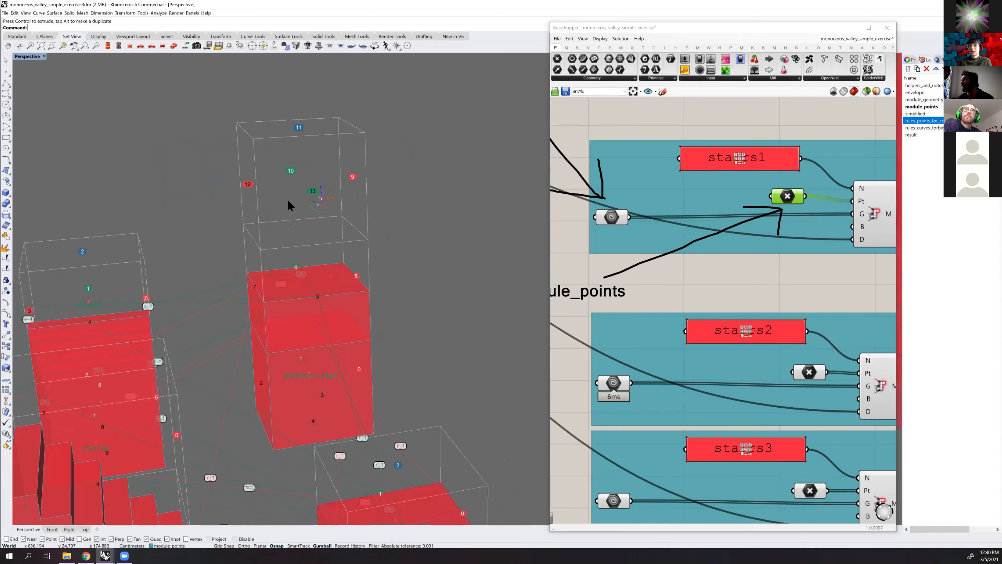
scroll(281, 230, "down", 6)
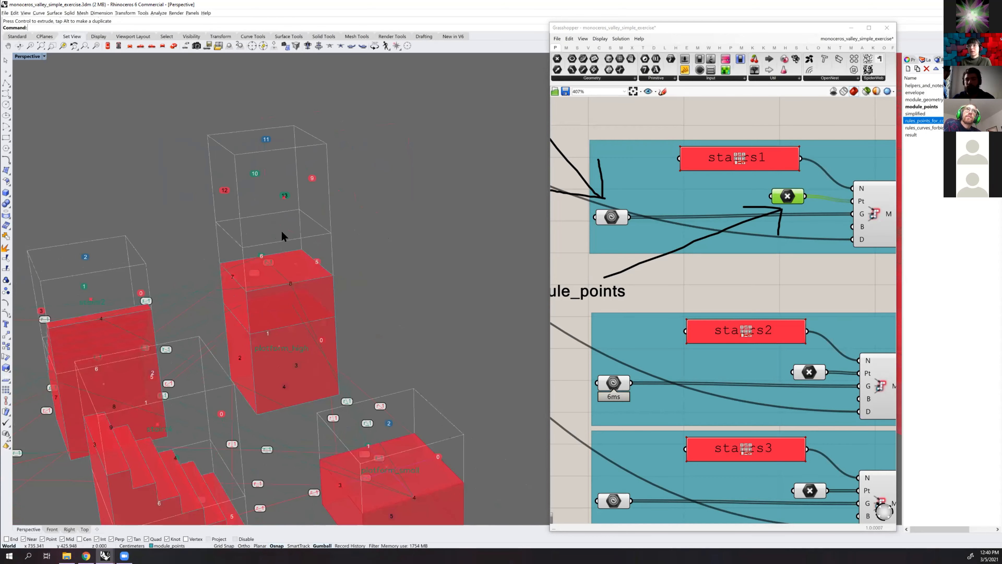
right_click_drag(335, 240, 357, 277)
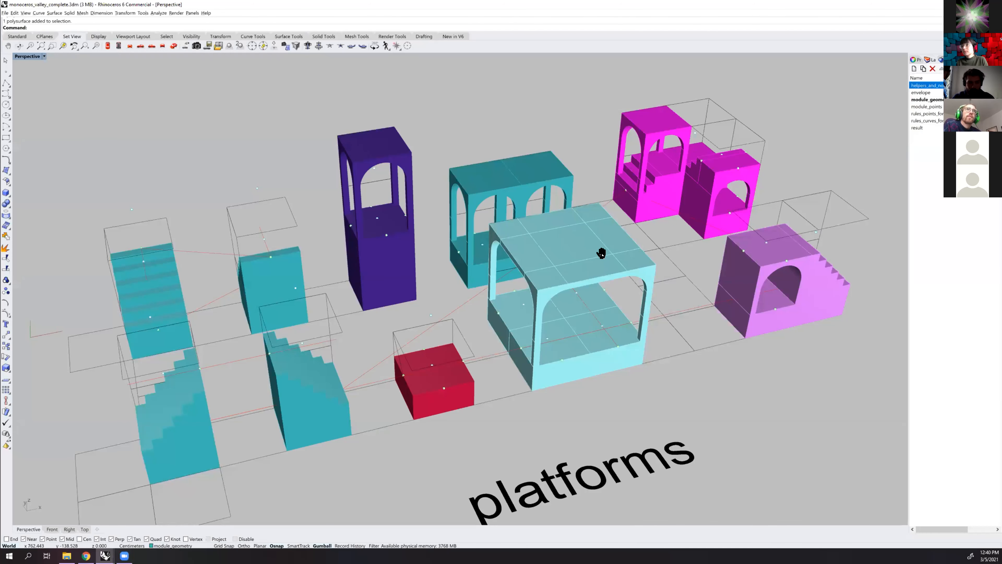
Examine the multi-cell platform modules in the monoceros_valley_complete model and return to the simple exercise model
right_click_drag(601, 253, 469, 267)
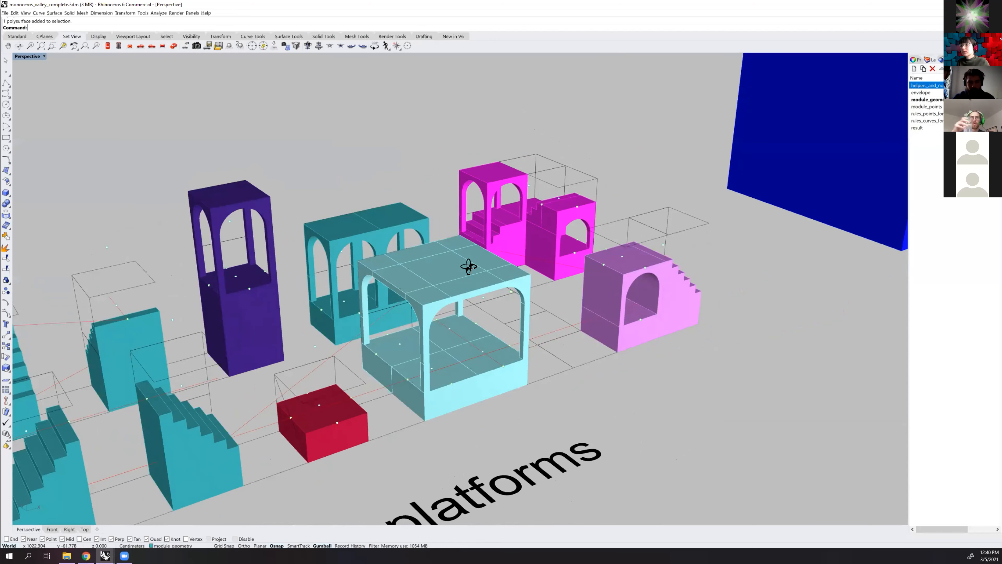
right_click_drag(468, 268, 480, 275)
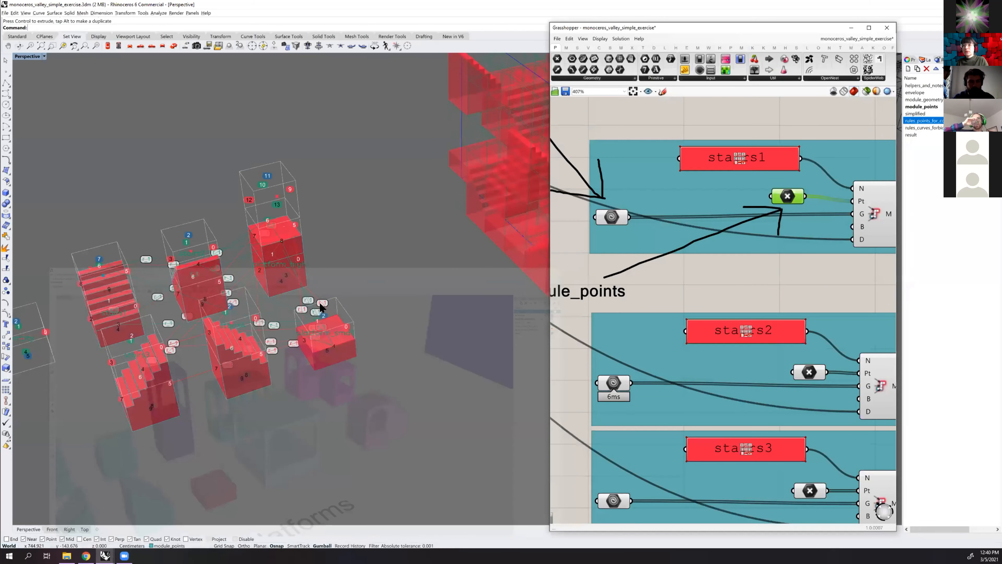
right_click_drag(315, 313, 414, 276)
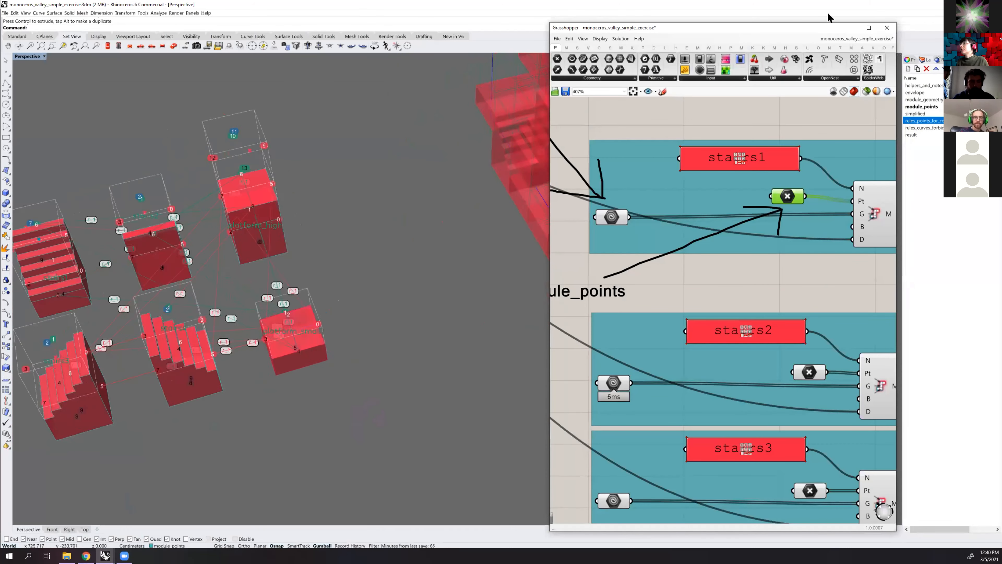
Copy the base grid square between the stairs and platform_small to the free side of platform_small, aligned with its outer corner
left_click_drag(805, 31, 787, 31)
left_click(418, 325)
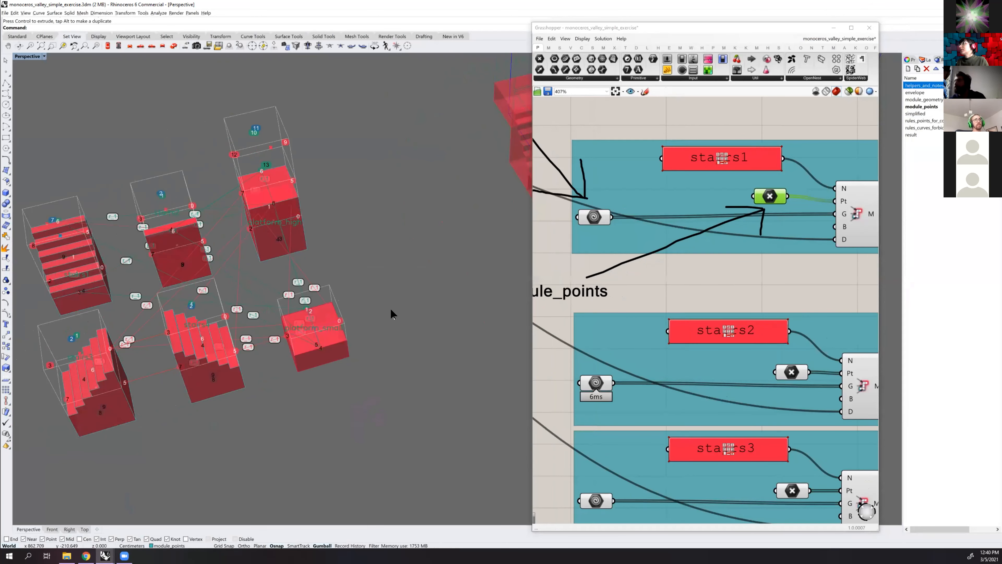
right_click_drag(390, 309, 391, 304)
right_click_drag(320, 328, 343, 321, "shift")
left_click(317, 326)
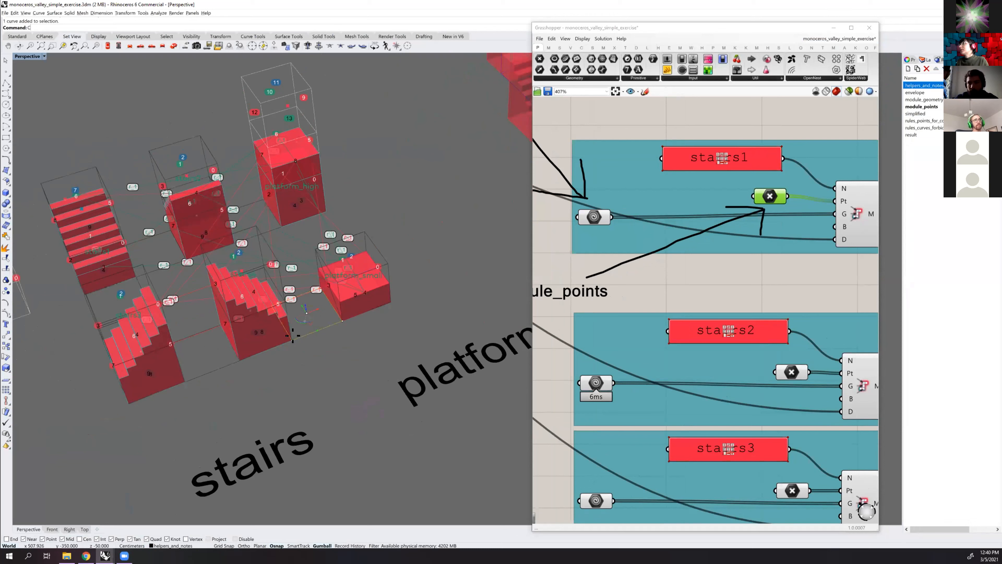
key("Return")
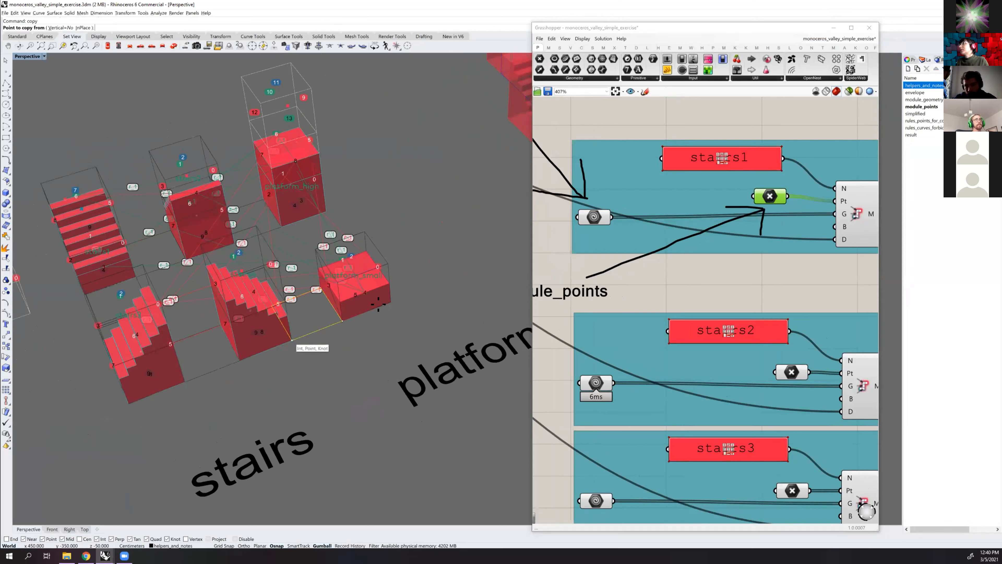
left_click(292, 340)
left_click(391, 303)
key("Return")
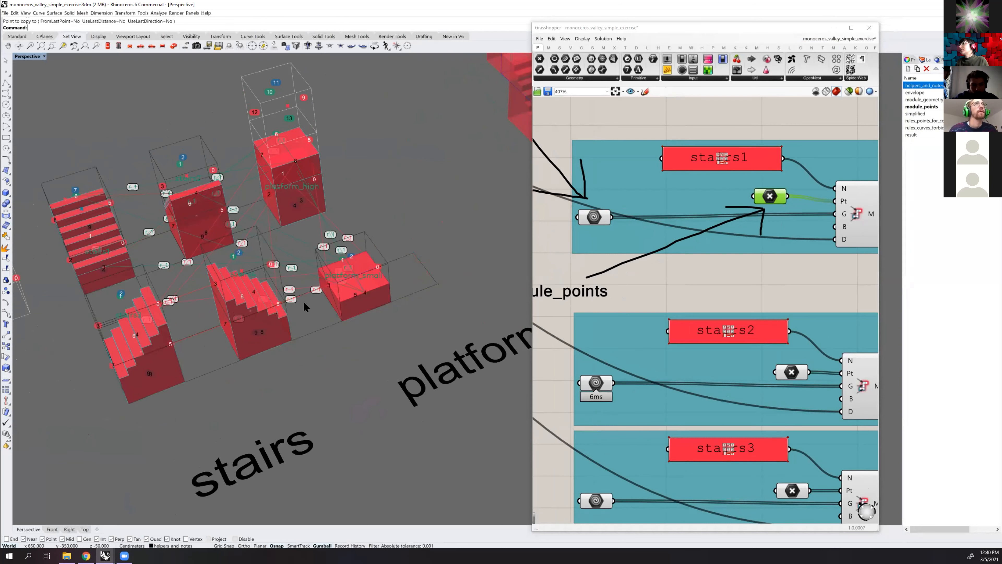
Draw a 100 × 100 × 100 cm box on the module_geometry layer, starting at a corner of the copied base square
scroll(306, 307, "up", 5)
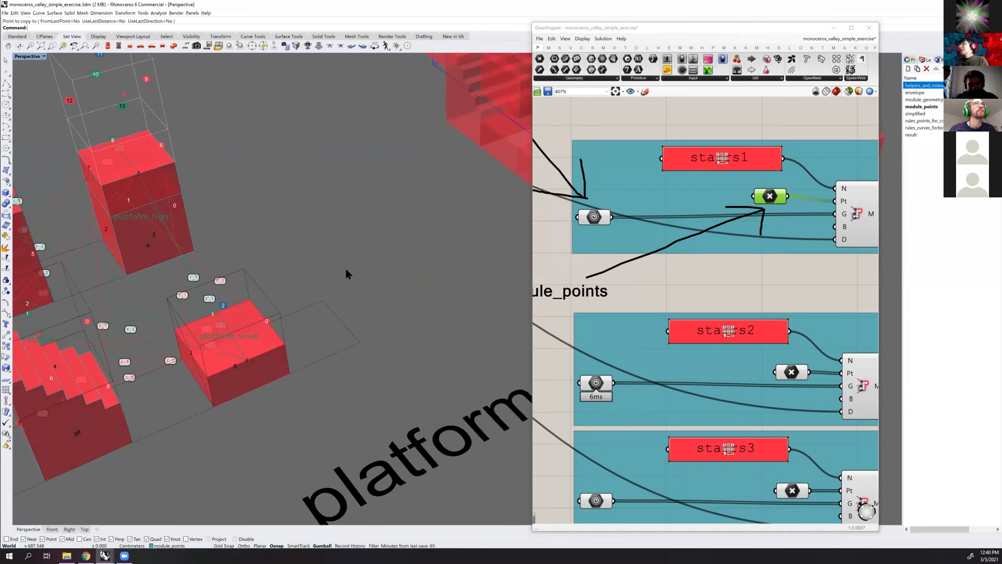
right_click_drag(373, 258, 410, 245, "shift")
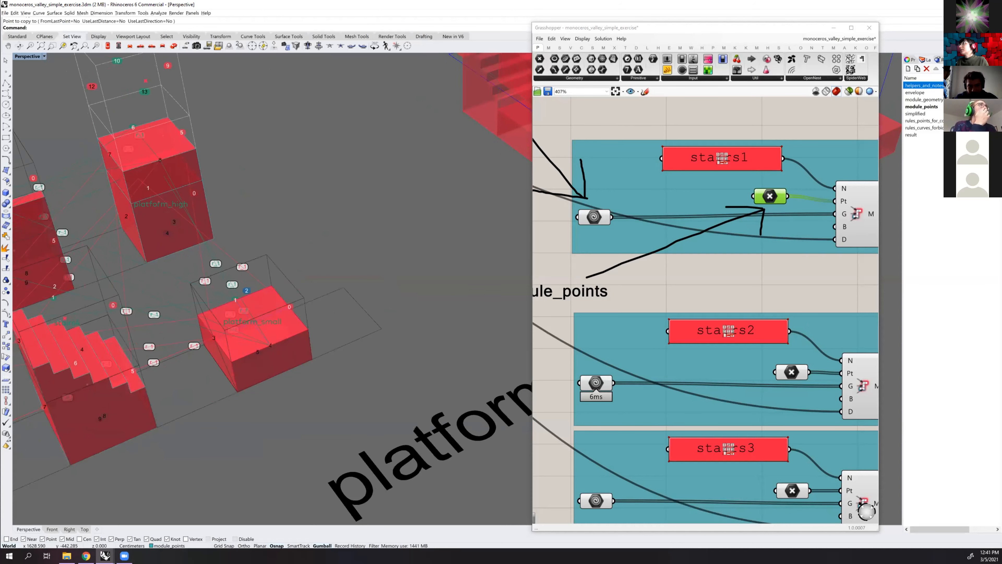
right_click_drag(344, 247, 382, 226, "shift")
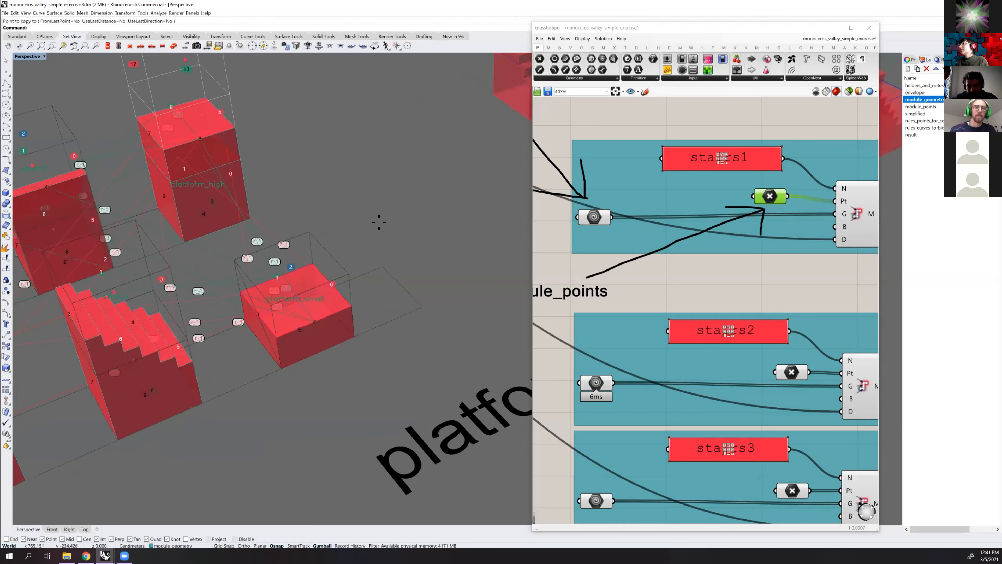
key("Return")
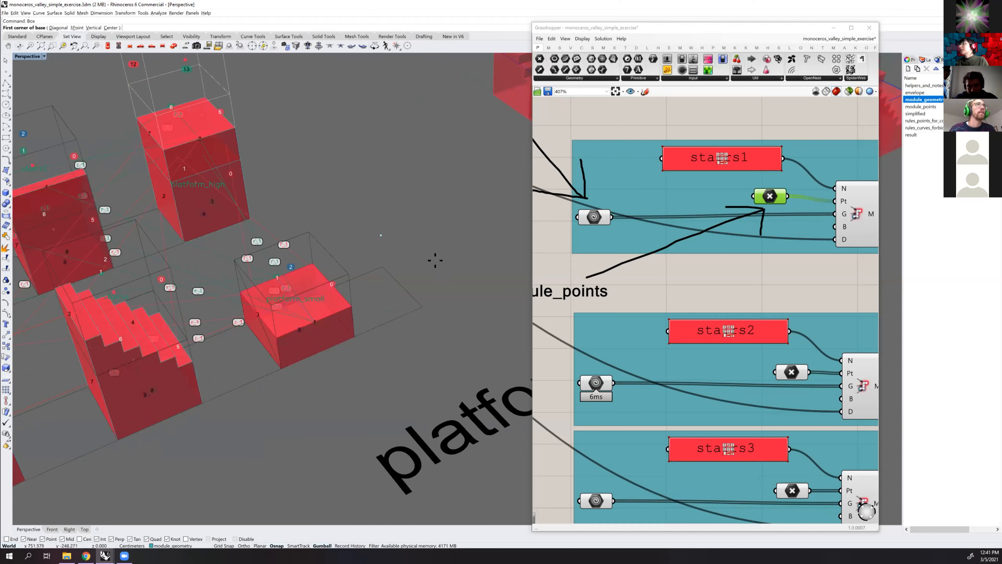
left_click(382, 267)
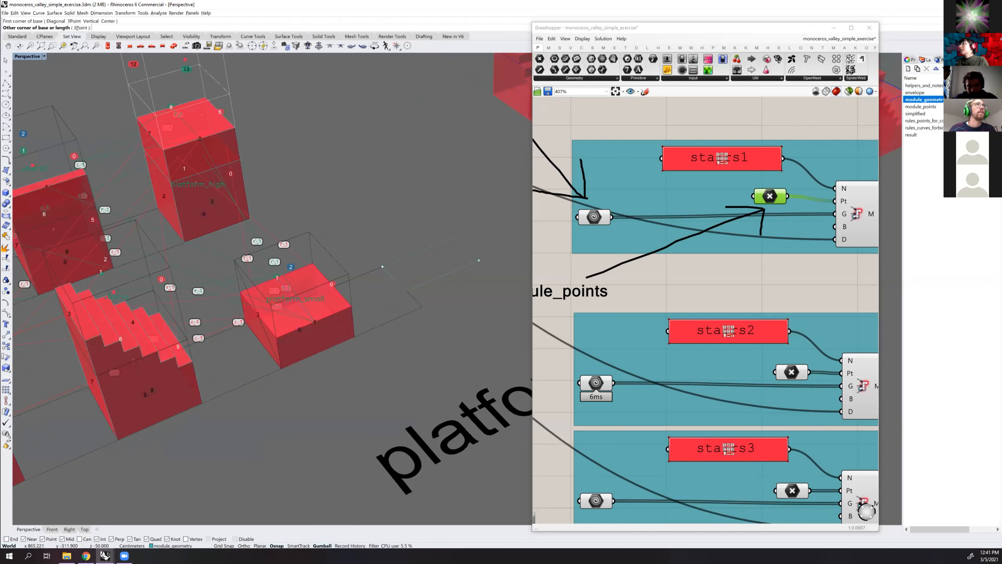
key("Return")
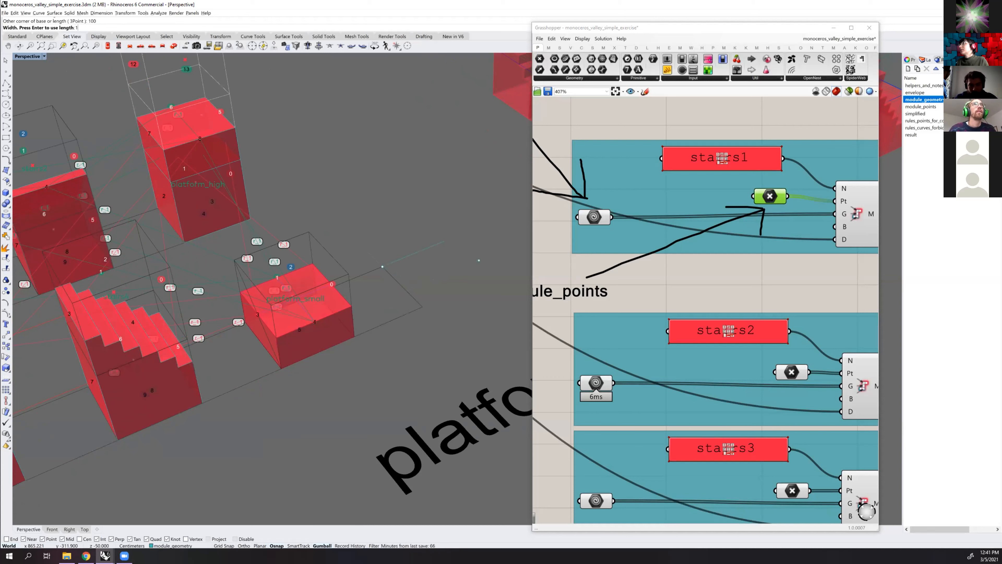
key("Return")
type("100")
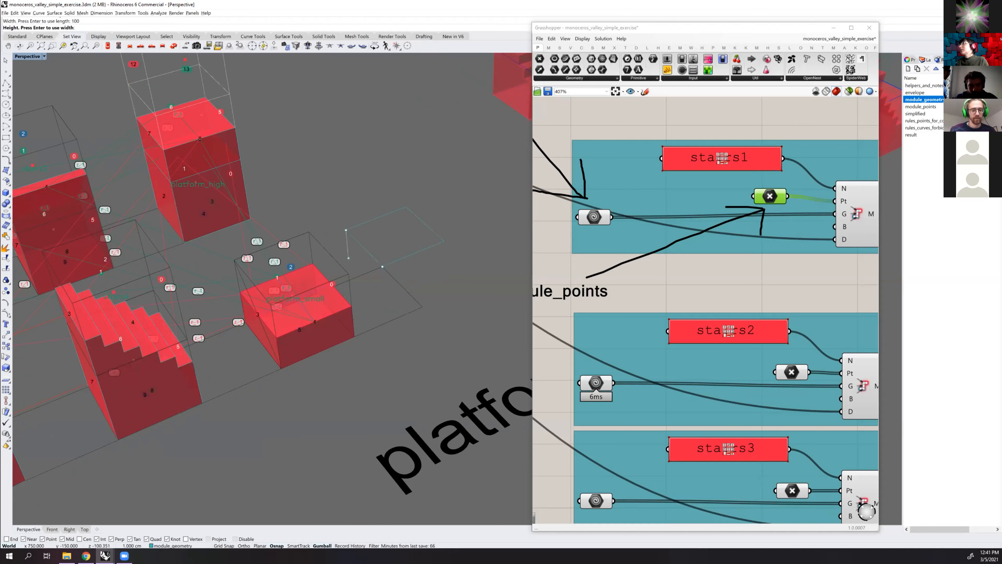
key("Return")
Move the new box corner to corner so it stands on the copied base square beside platform_small
left_click(444, 221)
type("move")
key("Return")
left_click(346, 230)
left_click(382, 267)
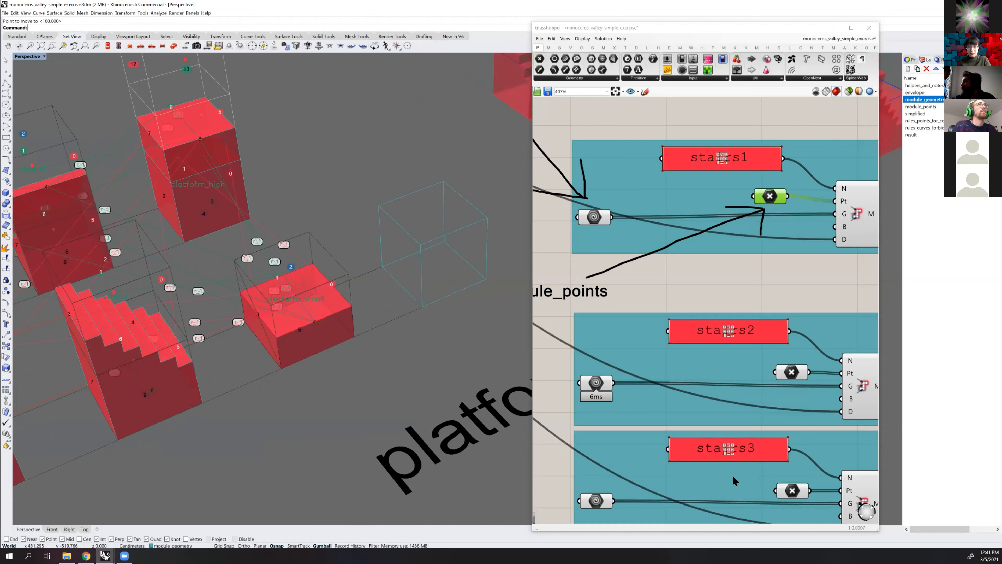
Copy the box twice end to end in a straight row extending away from the platform label
right_click_drag(413, 186, 429, 217)
left_click(431, 231)
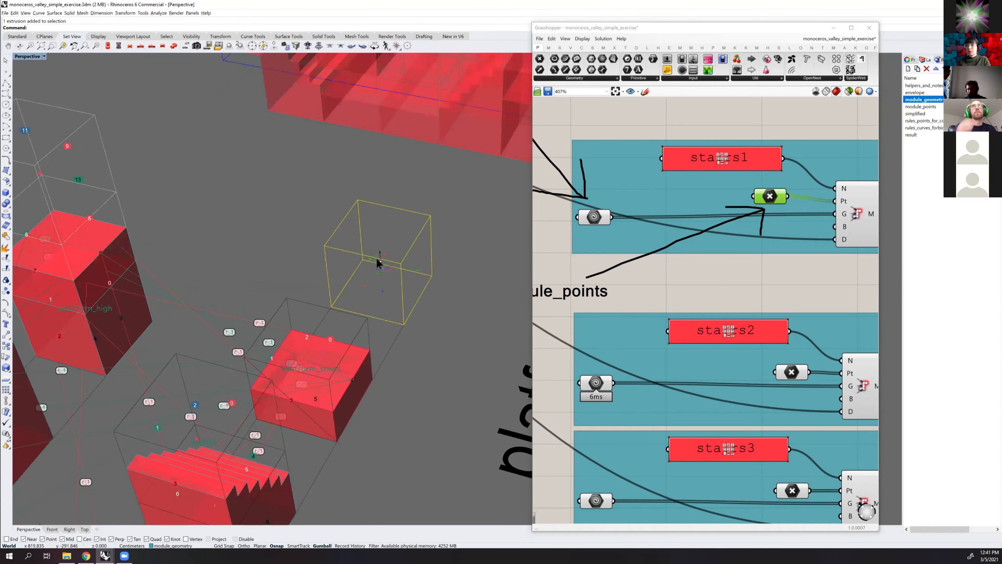
left_click_drag(325, 255, 411, 204)
right_click_drag(392, 201, 400, 195)
right_click(399, 194)
left_click(378, 185)
left_click(364, 182)
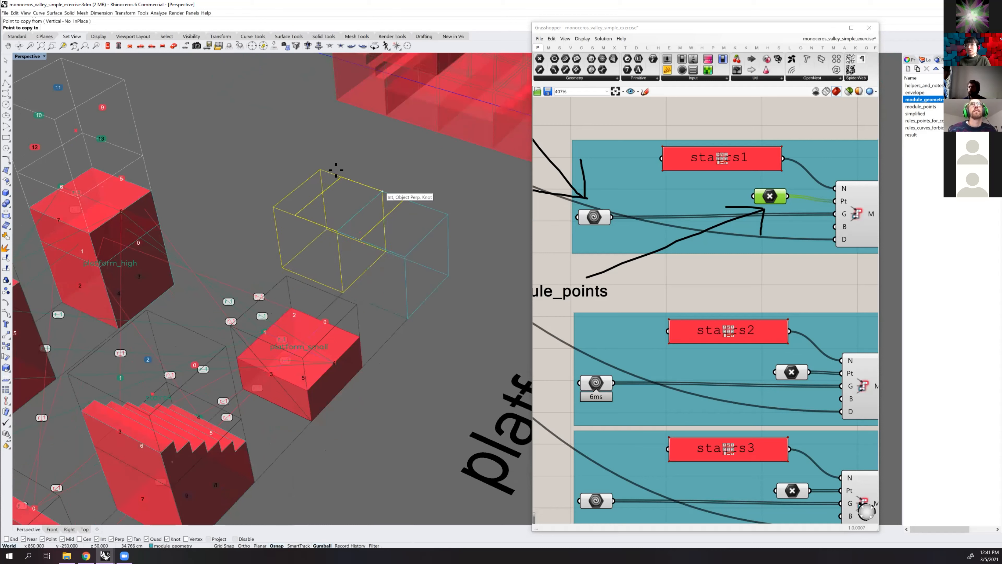
left_click(309, 163)
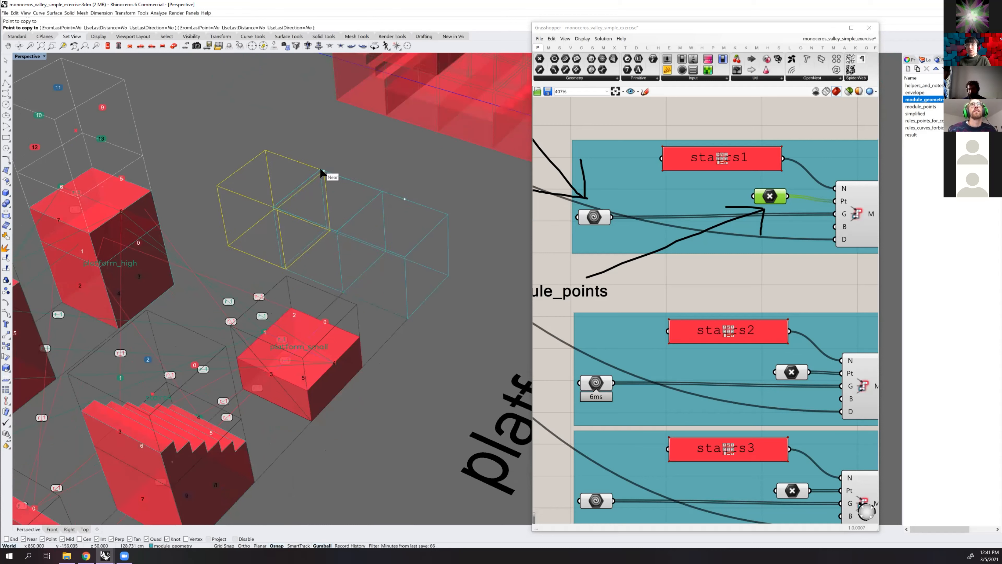
right_click(378, 215)
key("Delete")
Copy the original box once to its opposite side, extending the row to four adjoining boxes
right_click_drag(406, 240, 420, 244)
left_click(426, 264)
type("copy")
key("Return")
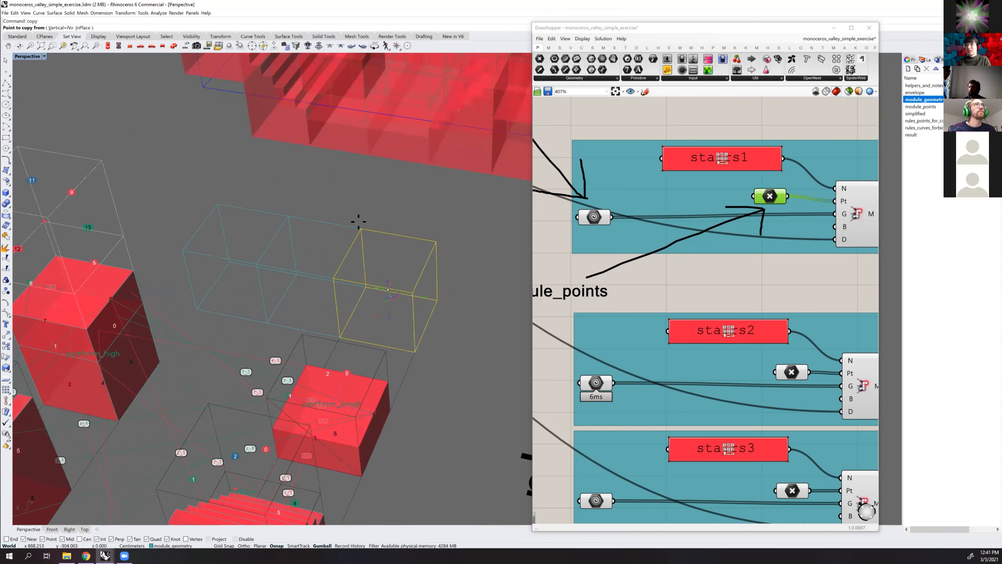
left_click(361, 229)
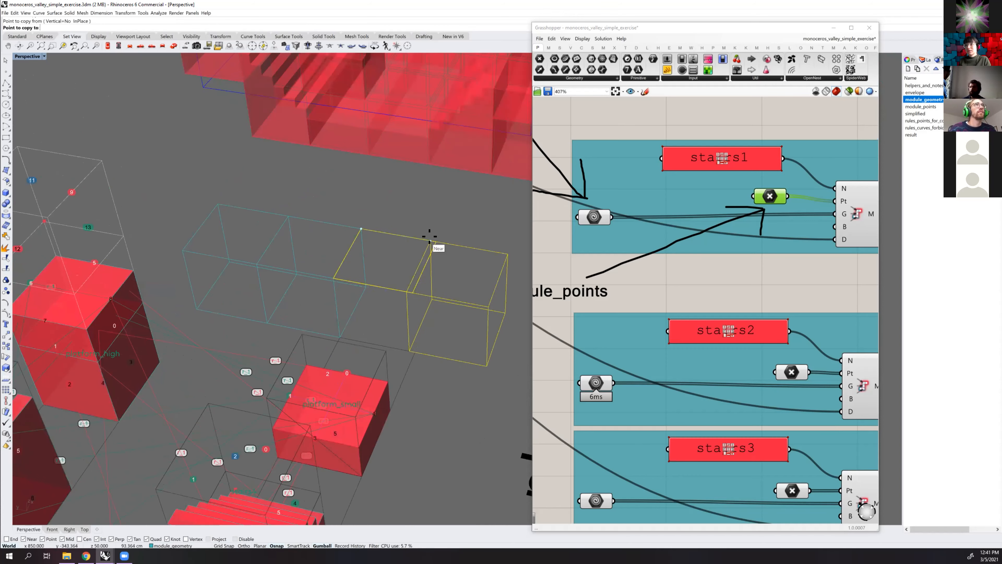
left_click(434, 240)
key("Return")
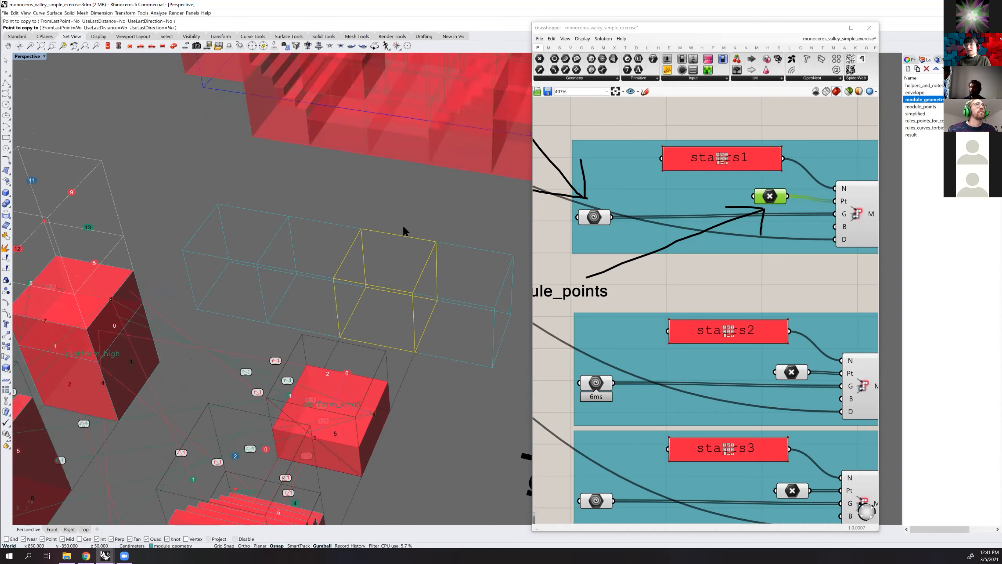
scroll(376, 217, "down", 5)
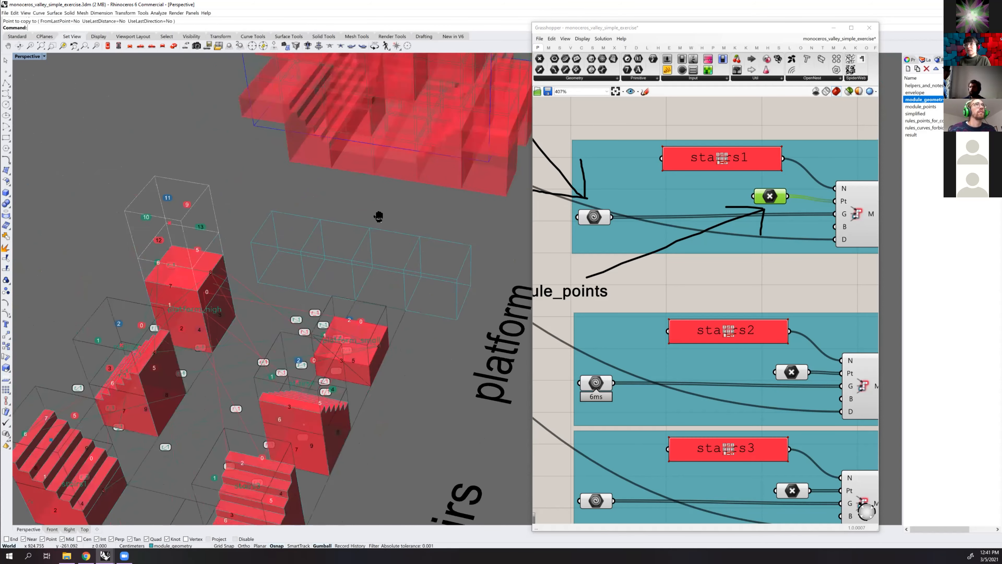
Copy a module point from platform_high into each of the four boxes in the new row
right_click_drag(398, 224, 285, 172)
left_click(280, 167)
type("copy")
key("Return")
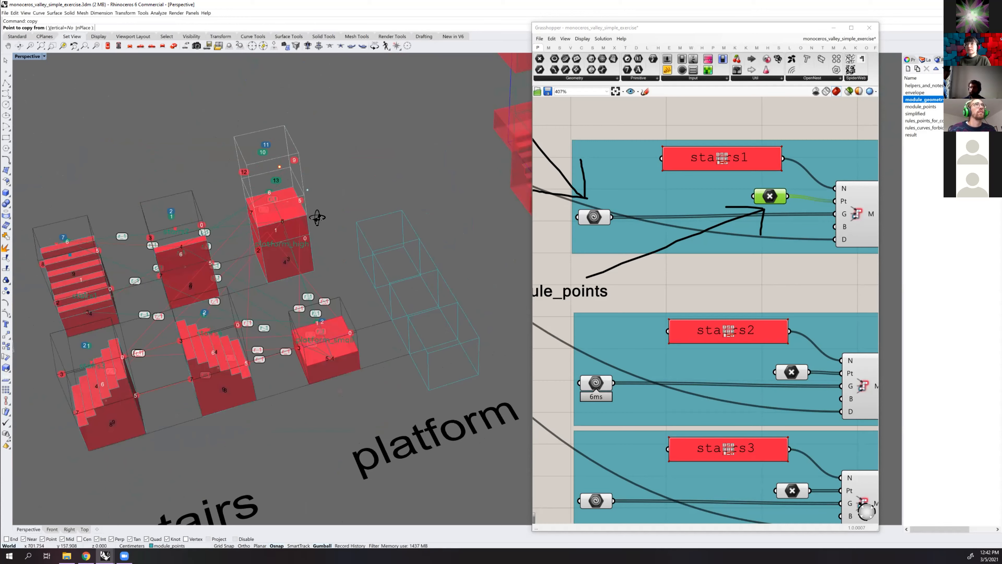
key("Escape")
right_click_drag(321, 232, 321, 239)
left_click(315, 255)
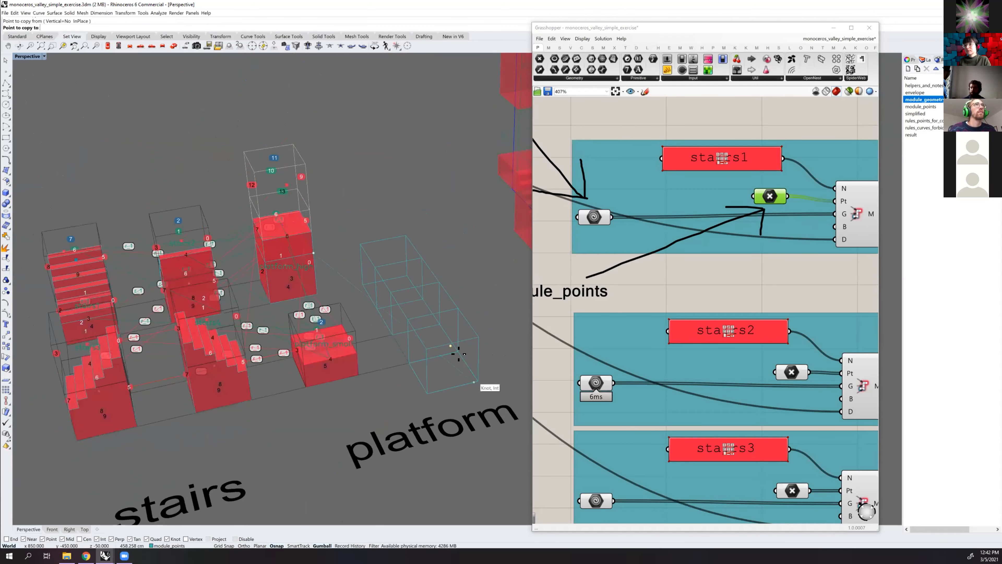
left_click(455, 346)
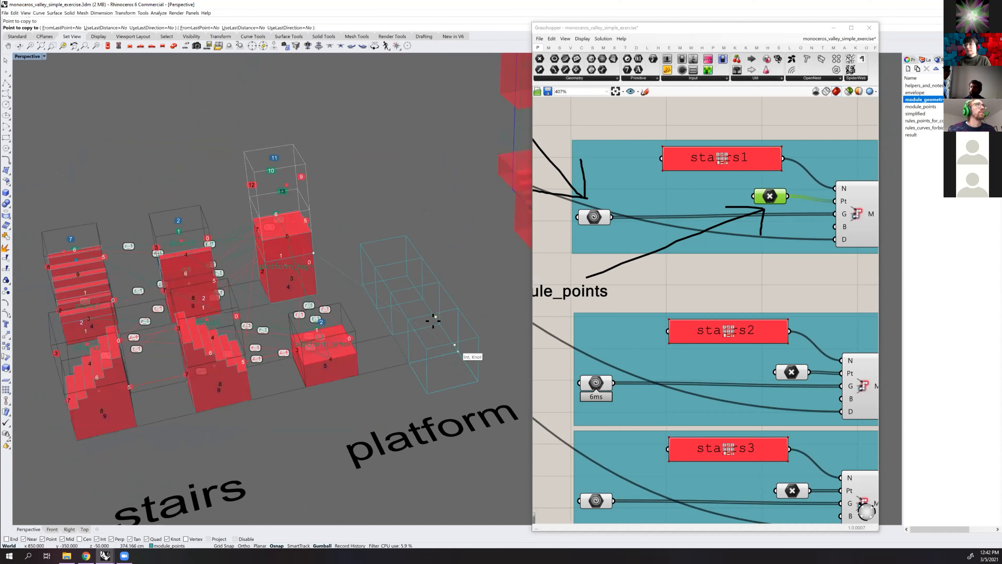
left_click(421, 295)
left_click(421, 295)
right_click(475, 264)
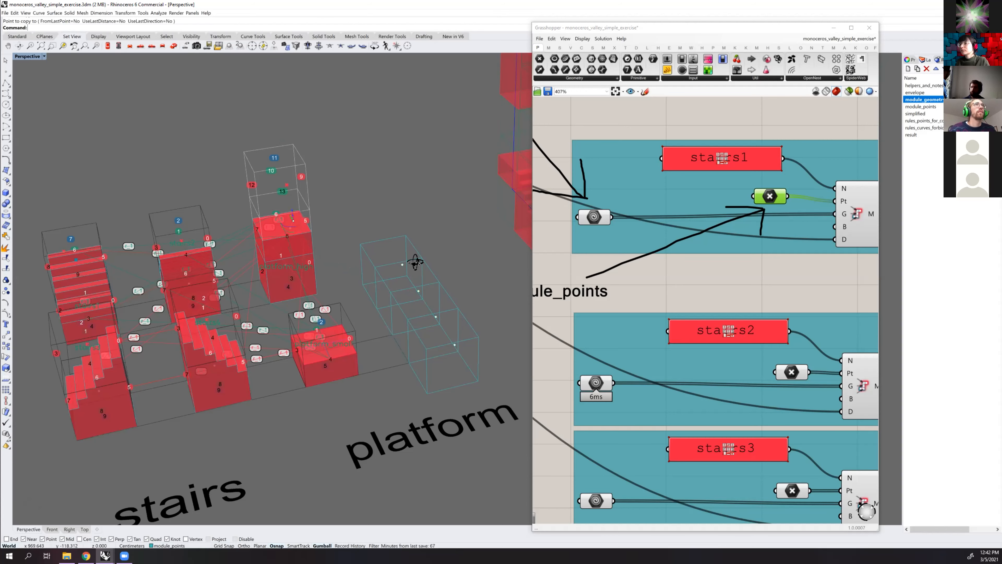
Duplicate the platform_high module definition group, including its name, geometry and point inputs, in the Grasshopper definition
right_click_drag(415, 262, 454, 272)
right_click_drag(729, 413, 719, 277)
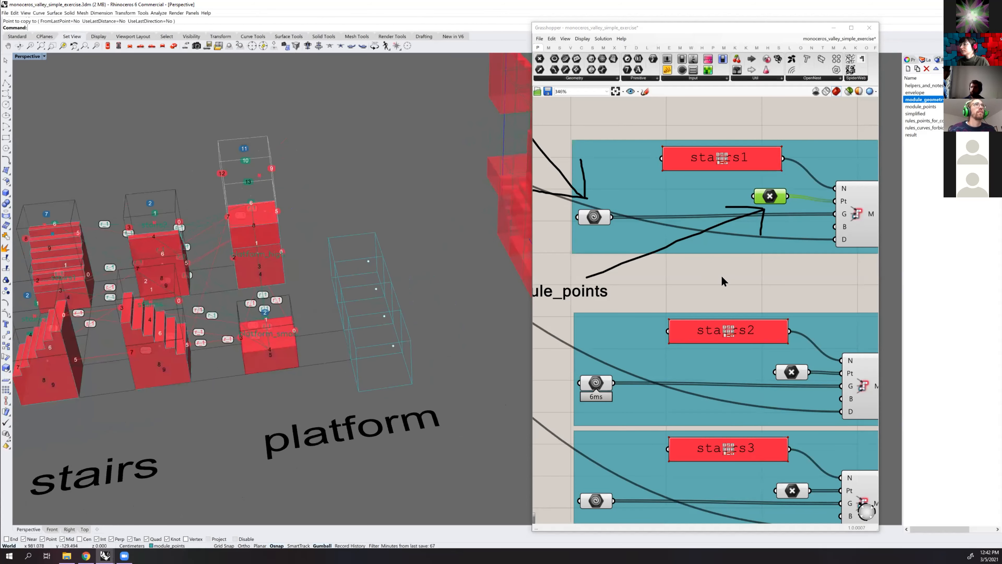
scroll(723, 281, "down", 4)
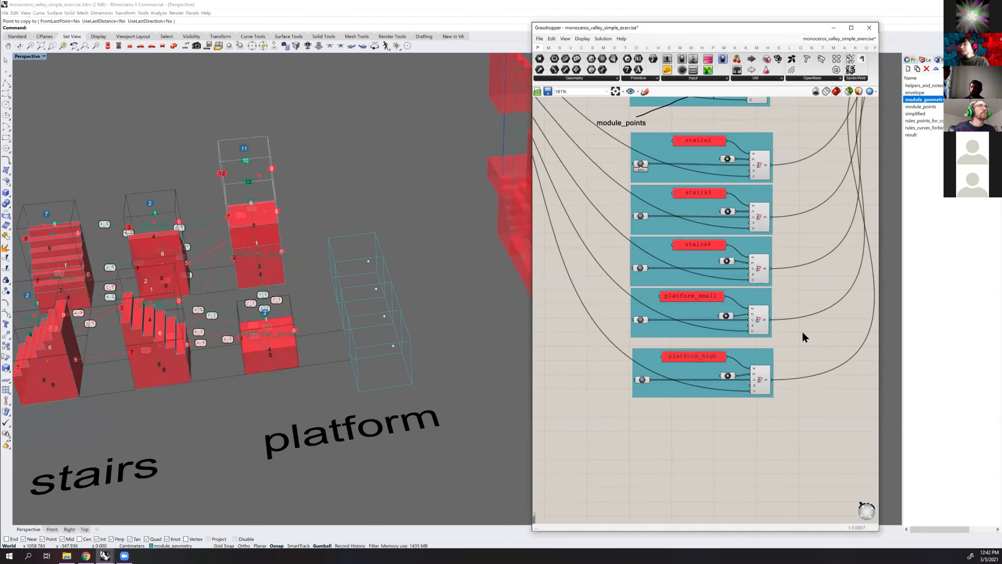
scroll(724, 380, "up", 2)
left_click_drag(804, 329, 584, 440)
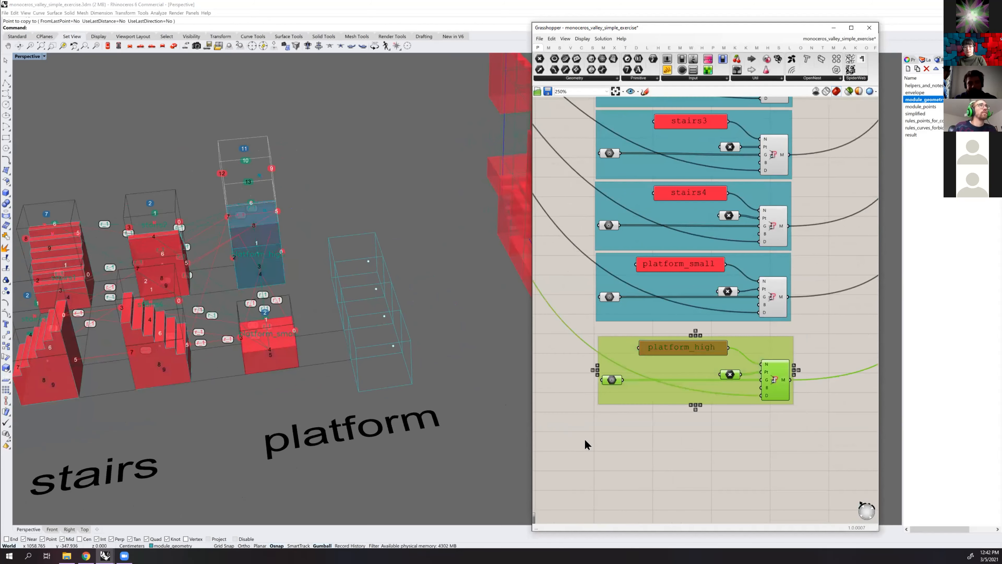
key("ctrl+c")
key("ctrl+v")
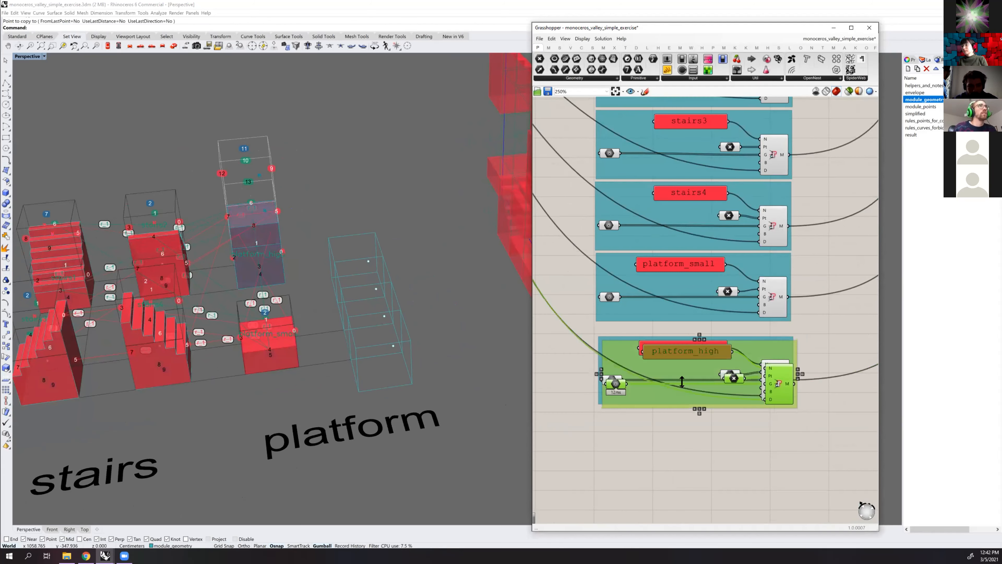
Place the duplicated module definition group directly below the platform_high group and rename the module "long"
left_click_drag(695, 402, 696, 441)
right_click_drag(786, 421, 792, 401)
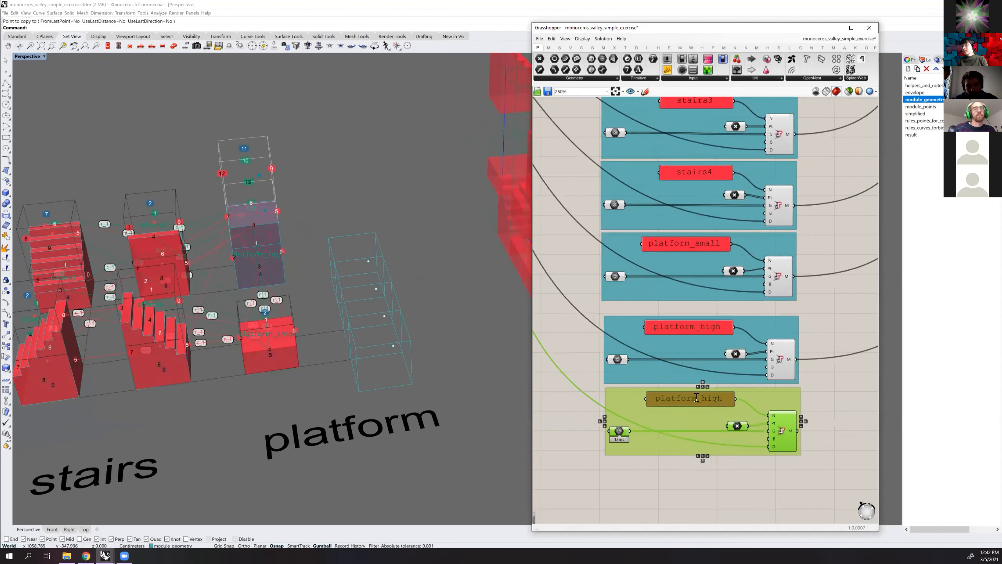
double_click(698, 392)
key("ctrl+a")
type("long")
left_click(722, 459)
left_click(602, 369)
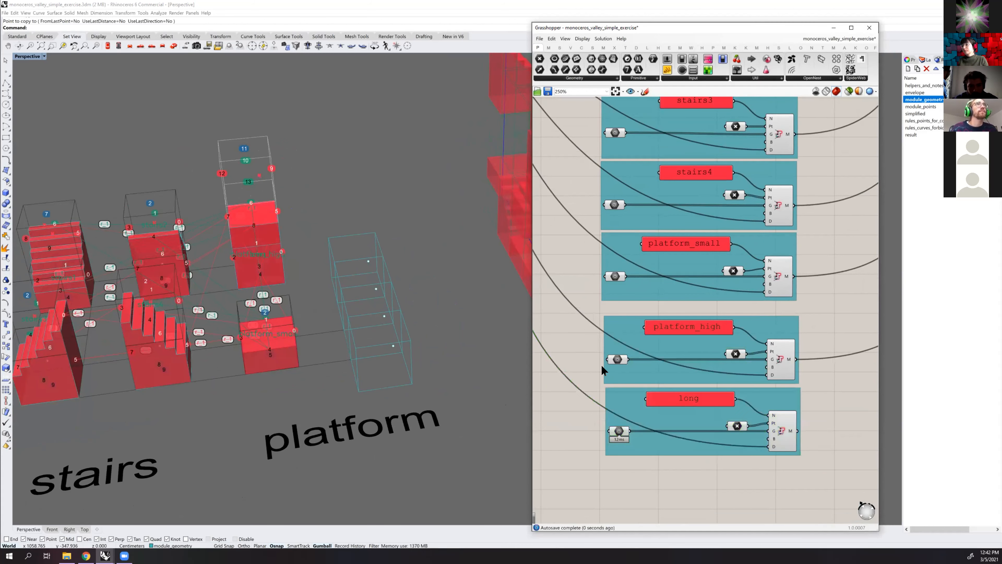
Reference the four points inside the row of boxes as the point input of the long module
left_click(737, 427)
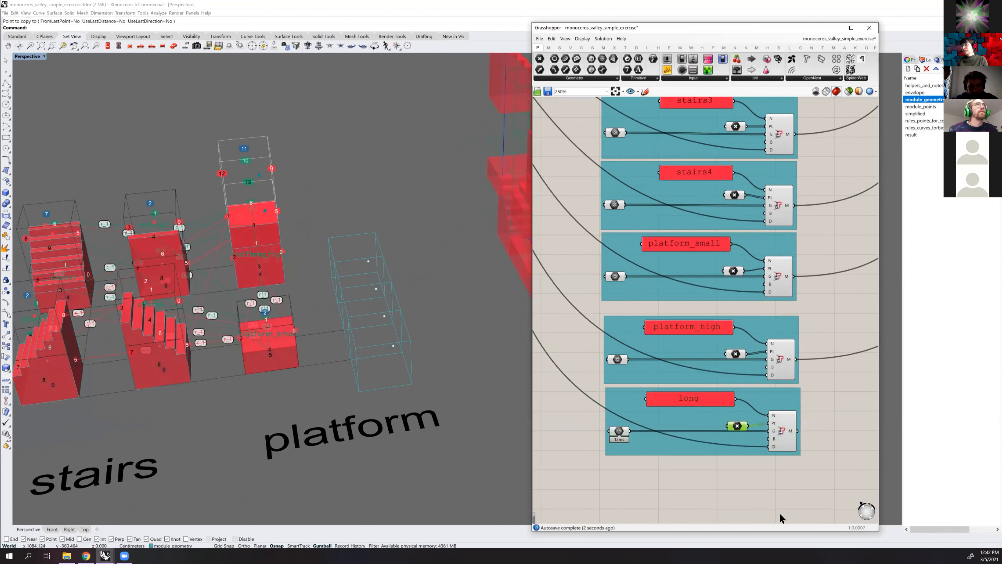
right_click(737, 426)
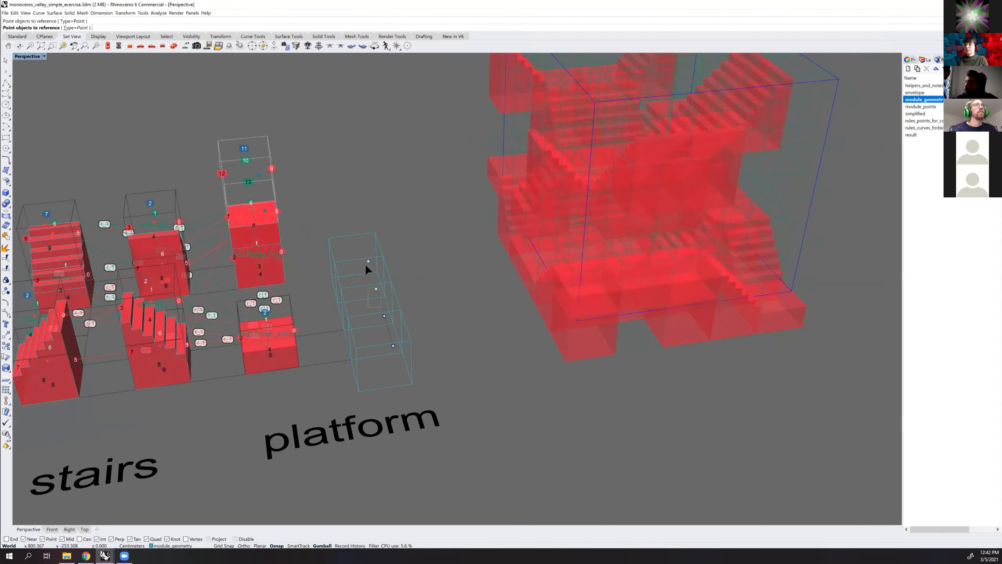
left_click_drag(372, 259, 359, 279)
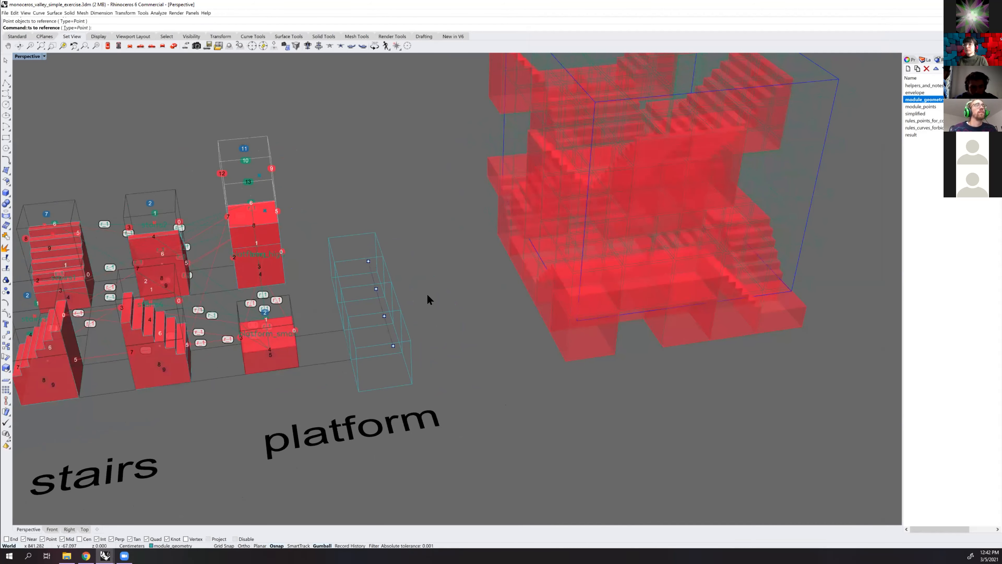
right_click(427, 292)
mouse_move(477, 315)
right_mouse_down()
mouse_move(508, 330)
mouse_move(466, 313)
mouse_move(459, 328)
mouse_move(459, 314)
right_mouse_up()
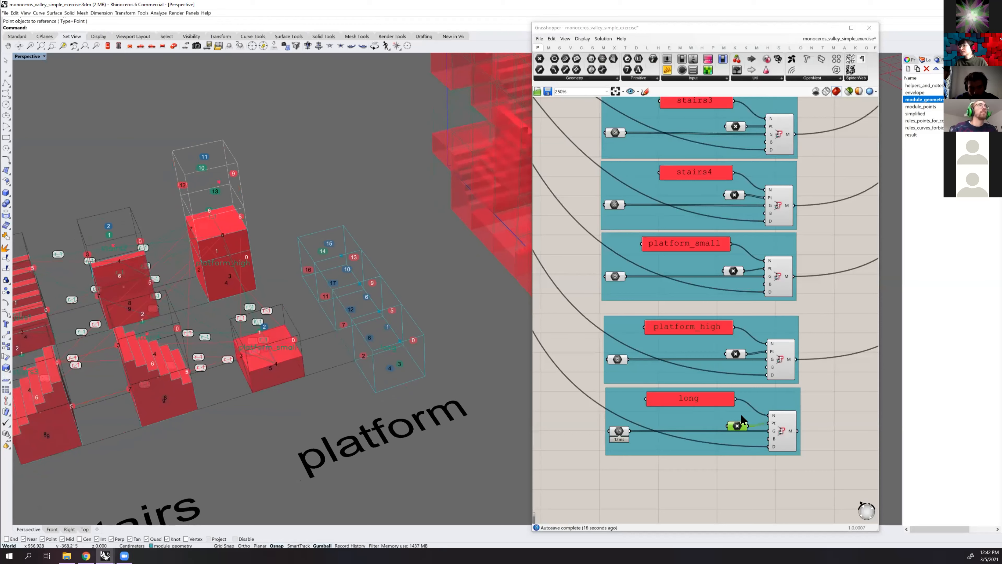
Connect the long module's output to the next free input of the component that merges all modules
scroll(742, 417, "down", 3)
right_click_drag(771, 129, 646, 146)
scroll(779, 184, "up", 5)
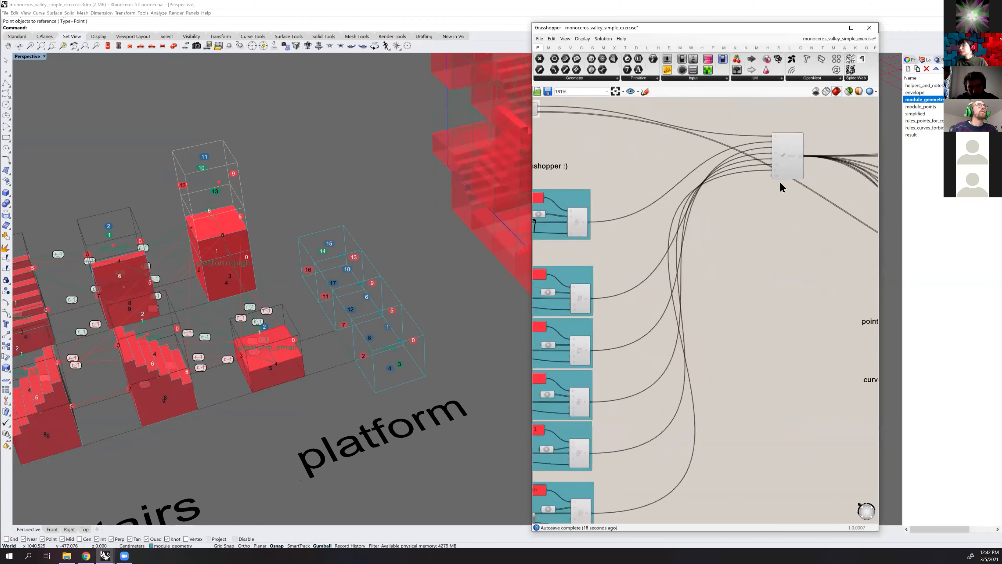
scroll(668, 379, "down", 4)
right_click_drag(667, 383, 709, 243)
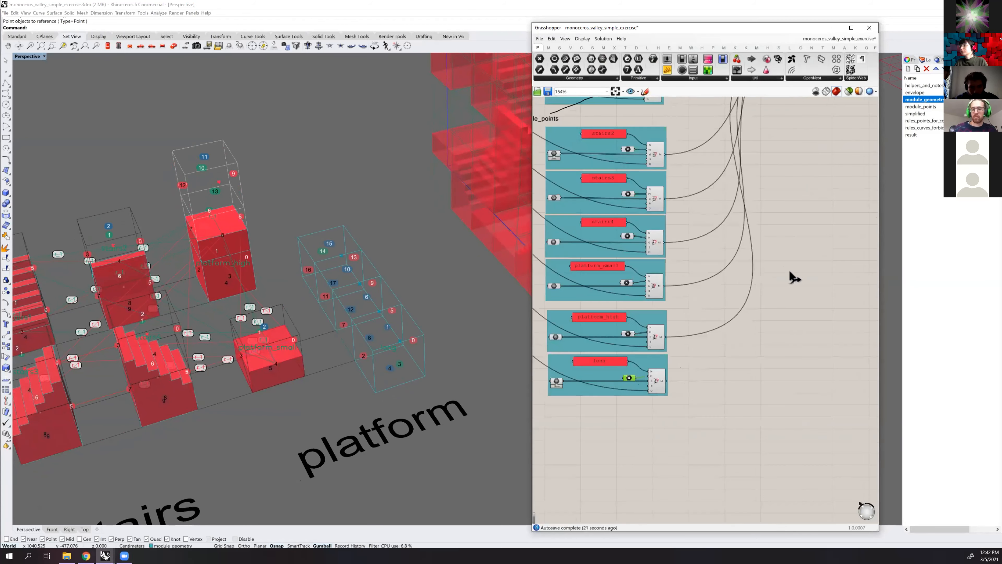
right_click_drag(874, 77, 850, 123)
scroll(828, 127, "up", 2)
left_click_drag(800, 137, 801, 138)
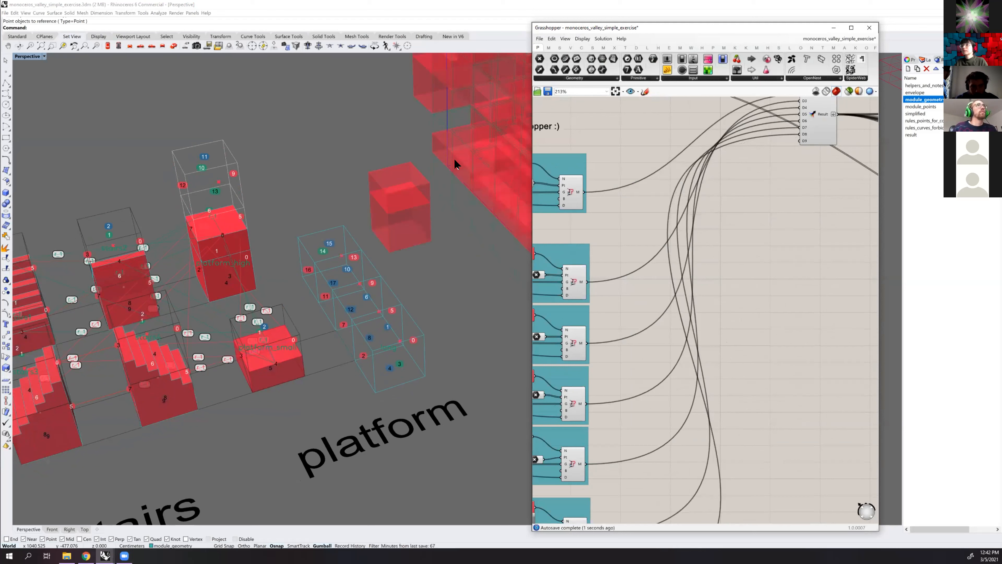
Shift the envelope box slightly so that the structure is generated again
scroll(455, 164, "down", 3)
right_click_drag(326, 240, 365, 231)
left_click(364, 231)
left_click_drag(371, 230, 248, 257)
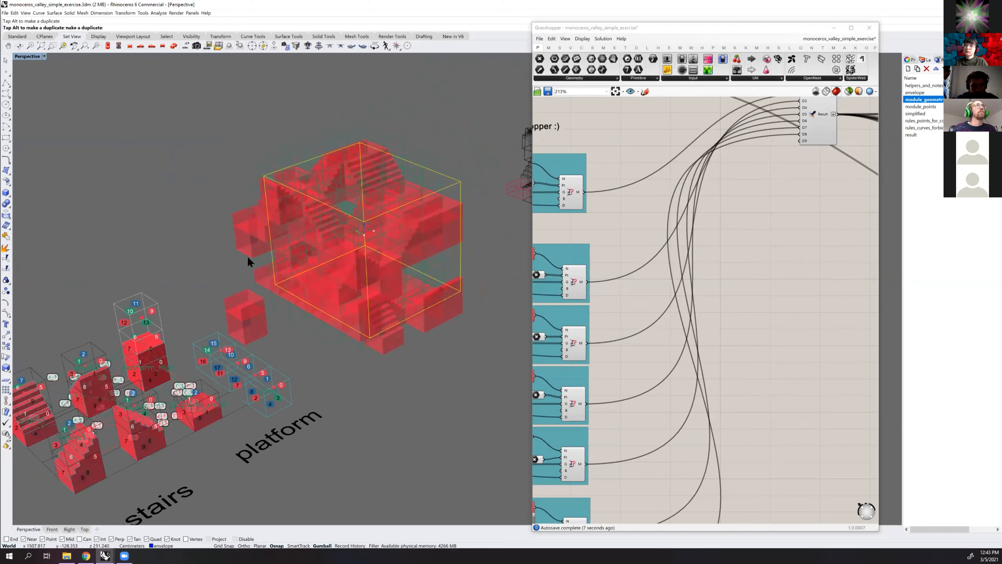
left_click(198, 242)
Examine the long module's numbered faces and the rule groups for connectors and forbidden connections
right_click_drag(200, 333, 336, 229)
right_click_drag(355, 222, 454, 237)
scroll(346, 224, "up", 4)
scroll(345, 248, "up", 3)
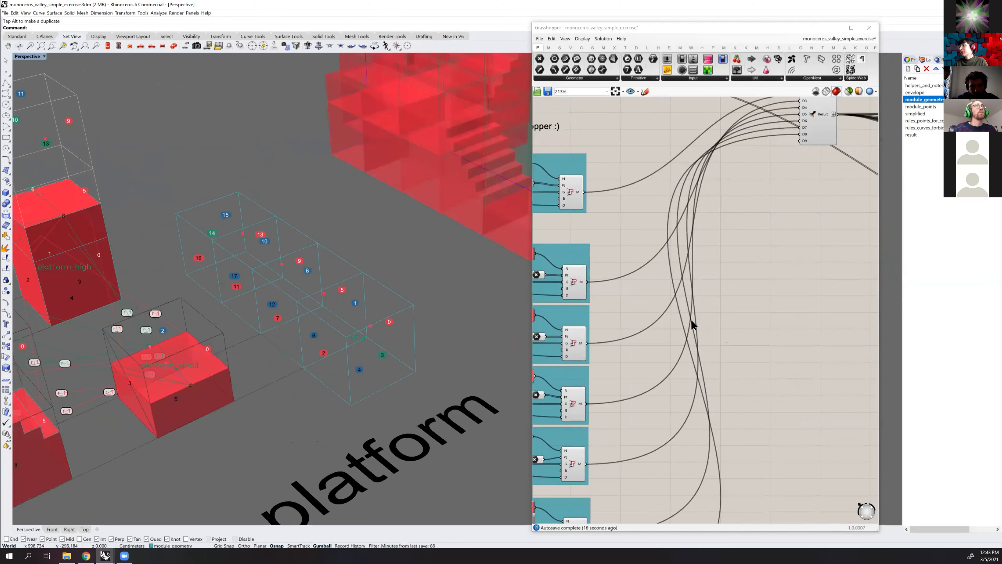
scroll(696, 312, "down", 2)
scroll(697, 304, "down", 3)
right_click_drag(833, 341, 742, 293)
scroll(743, 293, "up", 1)
scroll(638, 290, "up", 4)
right_click_drag(371, 253, 348, 292)
scroll(389, 268, "down", 3)
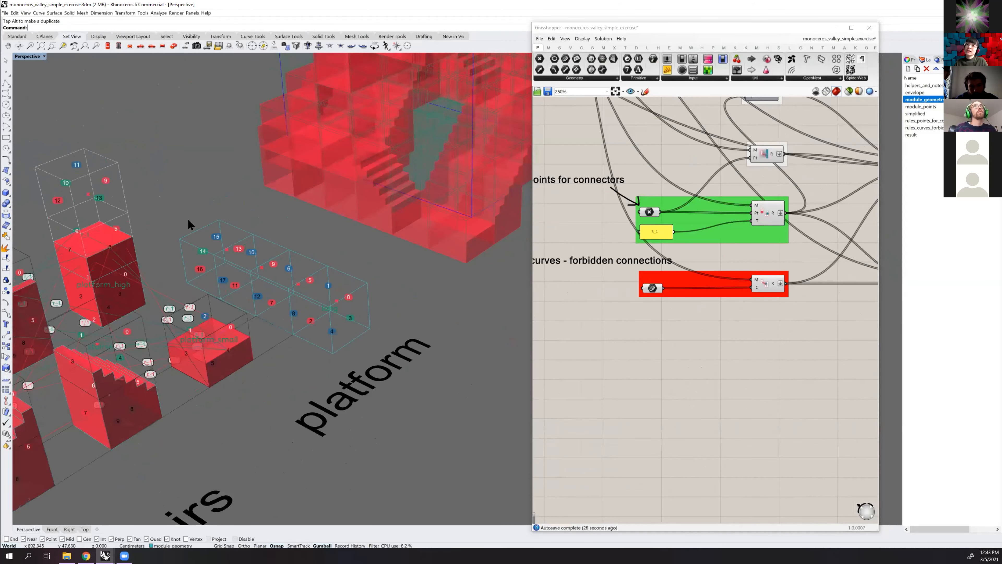
right_click_drag(291, 230, 365, 322)
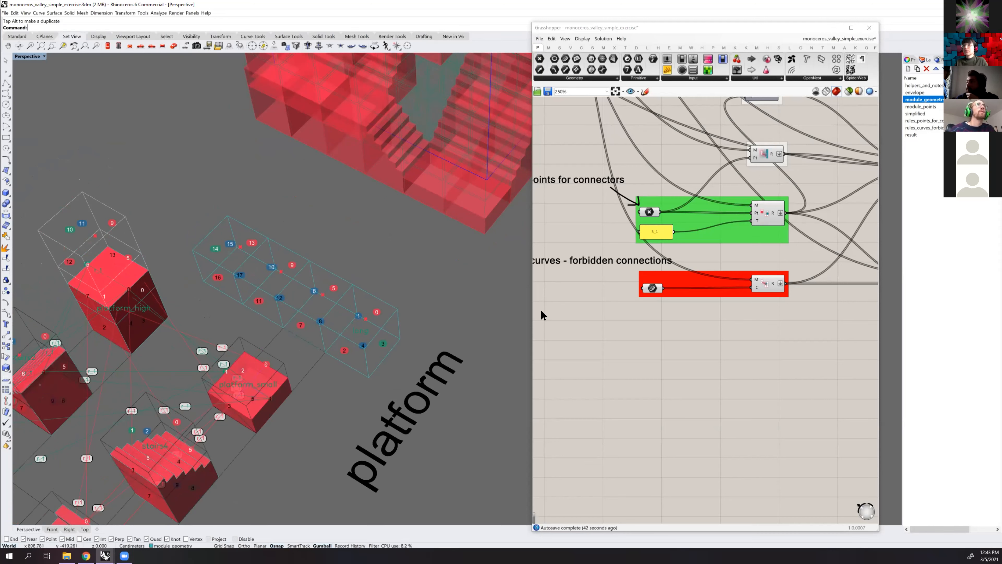
scroll(689, 325, "up", 2)
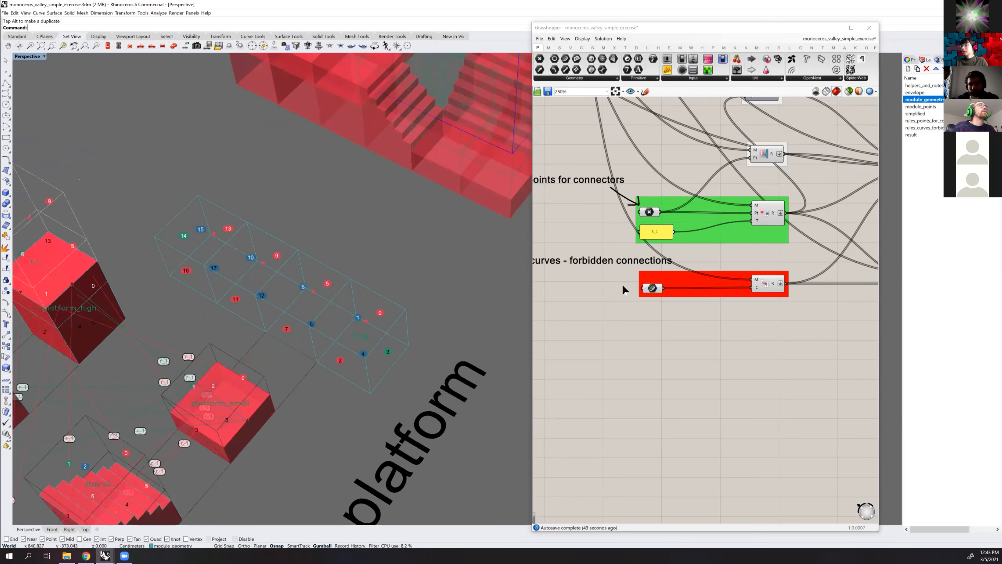
Duplicate the red forbidden-connections group, place the copy directly below the original and select the copy's curve parameter
left_click(630, 296)
scroll(633, 300, "up", 2)
left_click_drag(604, 346, 861, 243)
right_click_drag(679, 283, 624, 284)
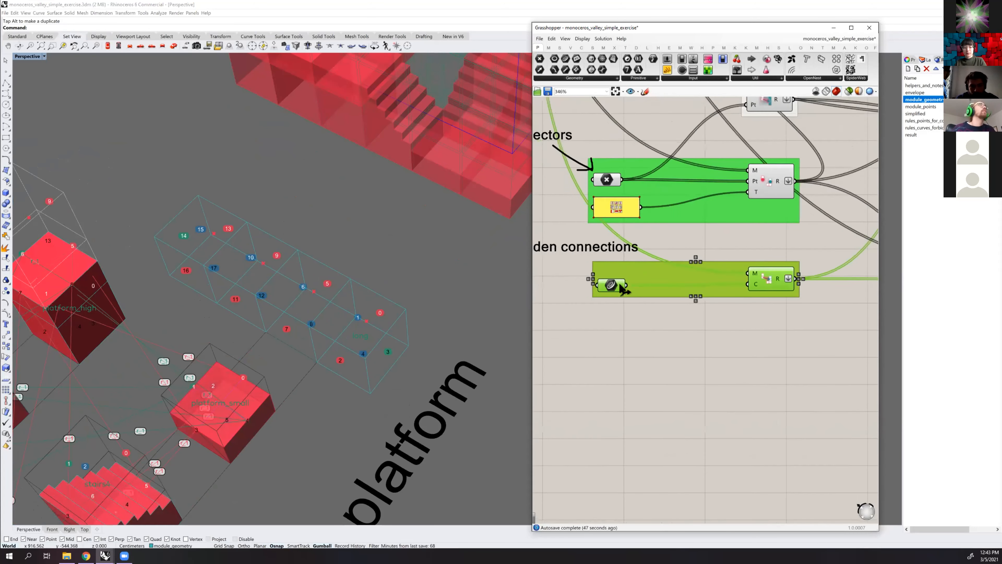
scroll(624, 284, "down", 1)
key("ctrl+c")
key("ctrl+v")
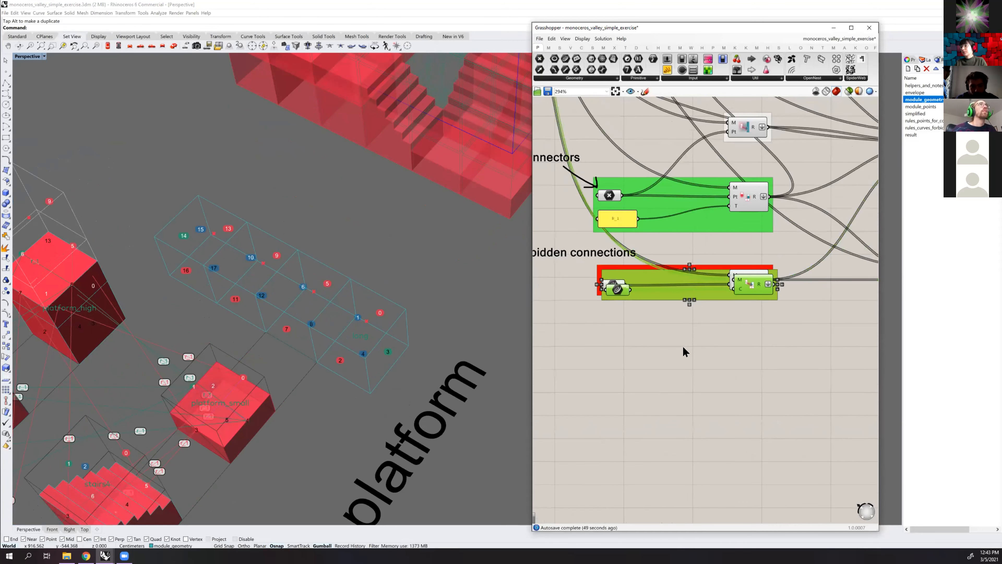
left_click_drag(678, 296, 630, 340)
left_click(640, 321)
left_click(616, 346)
Draw a line along the short bottom edge of the long module's end cell nearest the platform label
scroll(627, 333, "up", 1)
right_click_drag(629, 324, 734, 302)
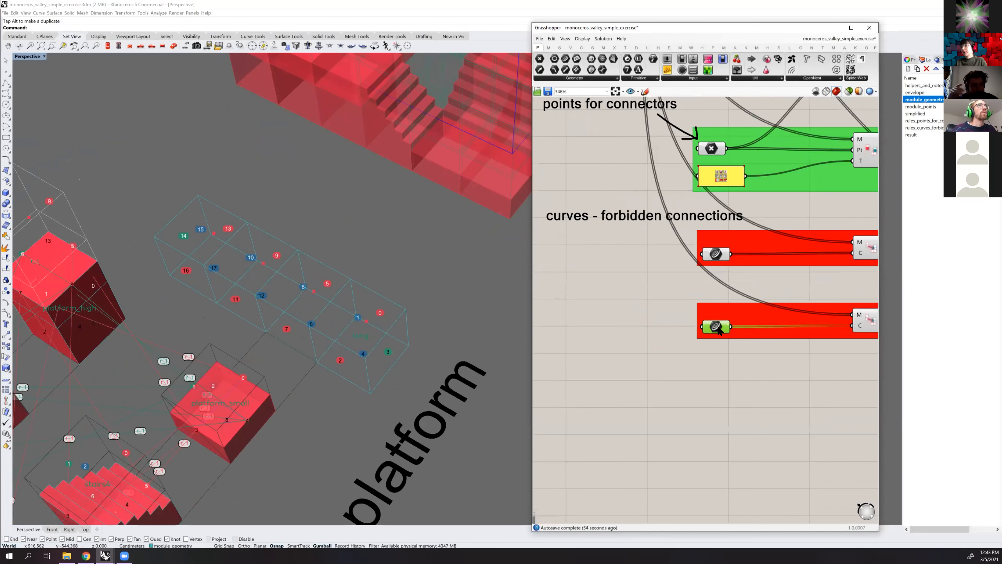
scroll(717, 327, "up", 2)
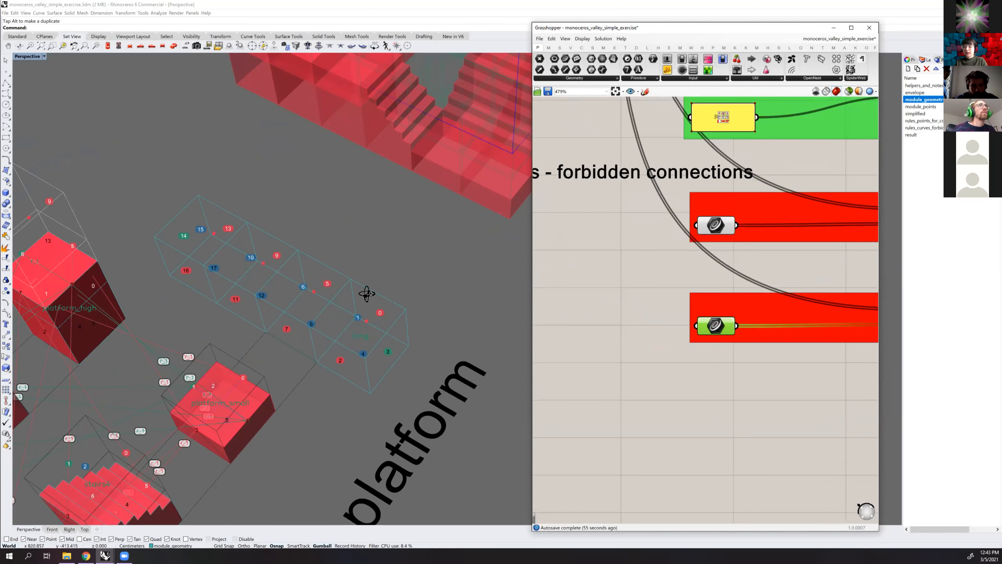
right_click_drag(389, 321, 398, 280)
type("line")
key("Return")
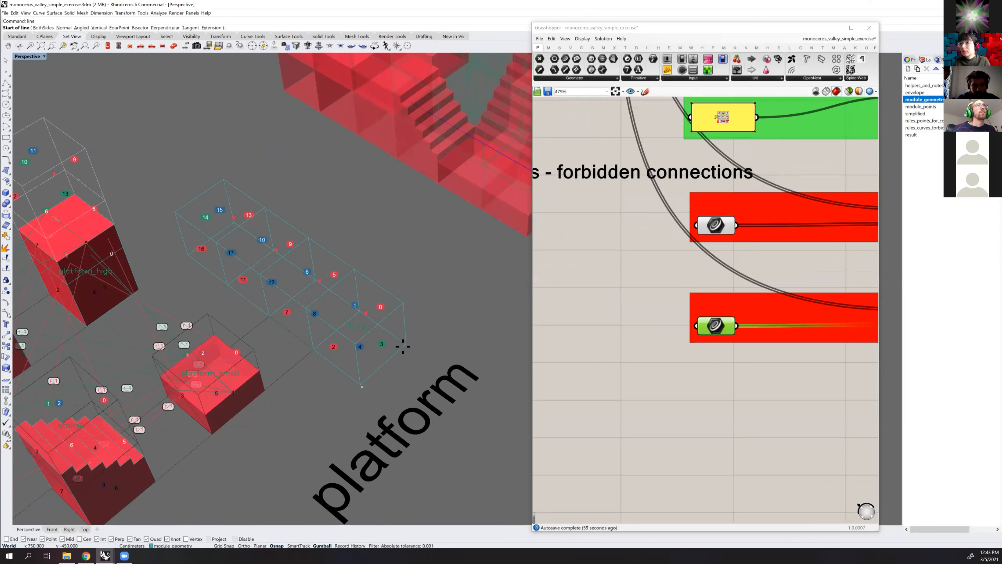
left_click(360, 384)
left_click(406, 344)
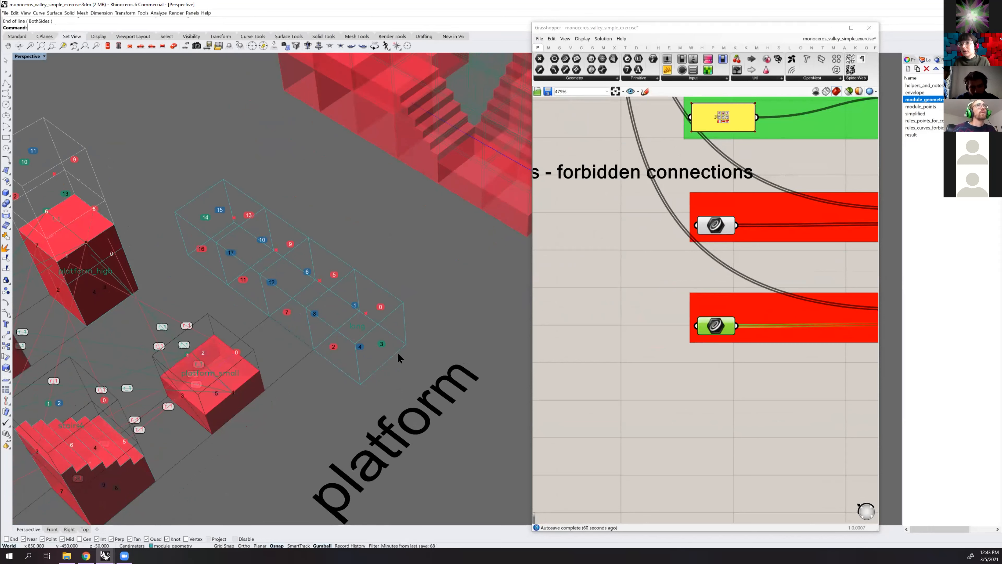
left_click(397, 352)
Try to move the new line from the cell edge to the middle of the end cell
left_click(382, 358)
scroll(365, 353, "up", 3)
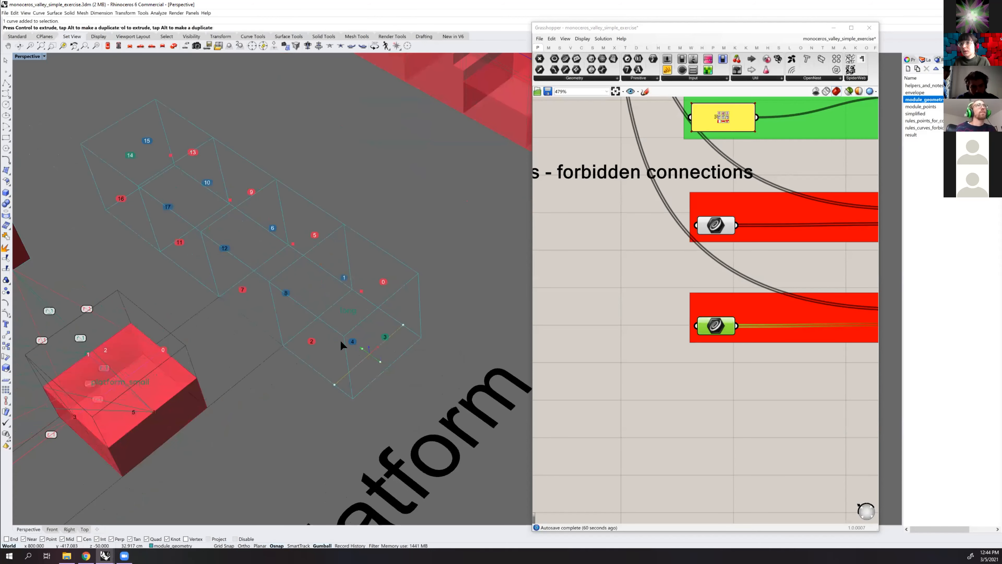
right_click_drag(362, 324, 352, 369)
key("ctrl+y")
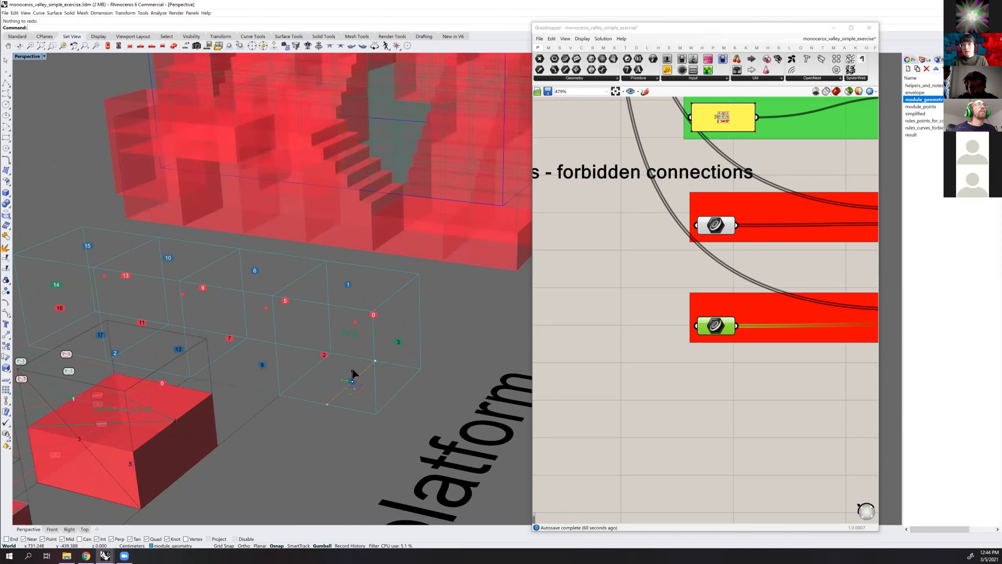
key("ctrl+z")
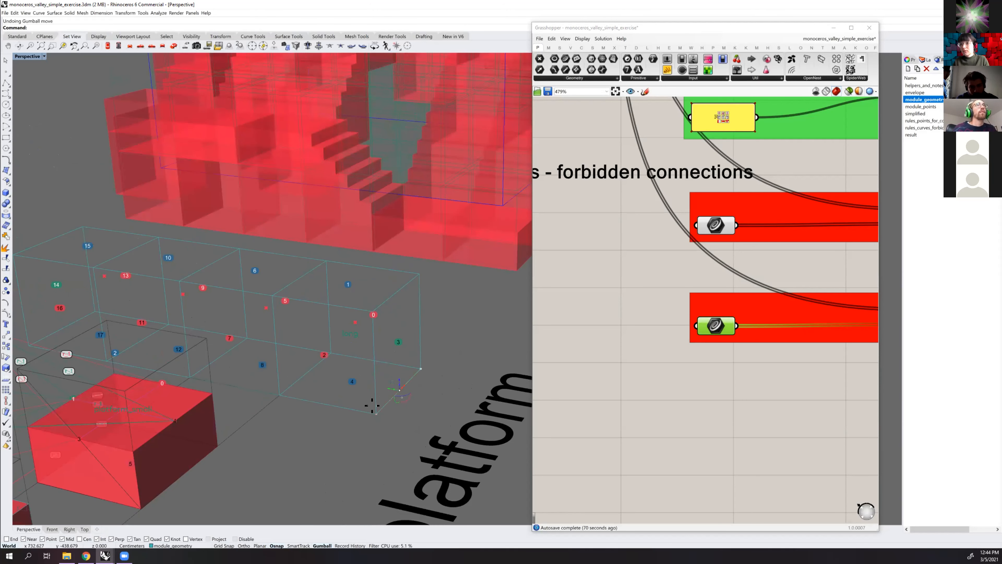
Move the line from the end cell's bottom corner to about halfway along the long edge, and raise it to about mid-height
type("m")
key("Return")
left_click(376, 413)
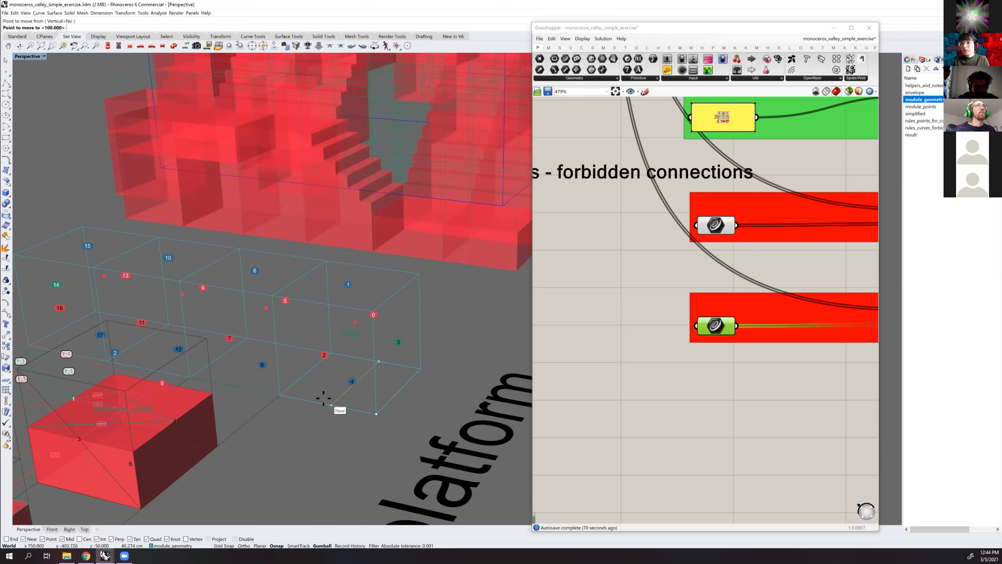
left_click(328, 402)
left_click_drag(354, 370, 353, 337)
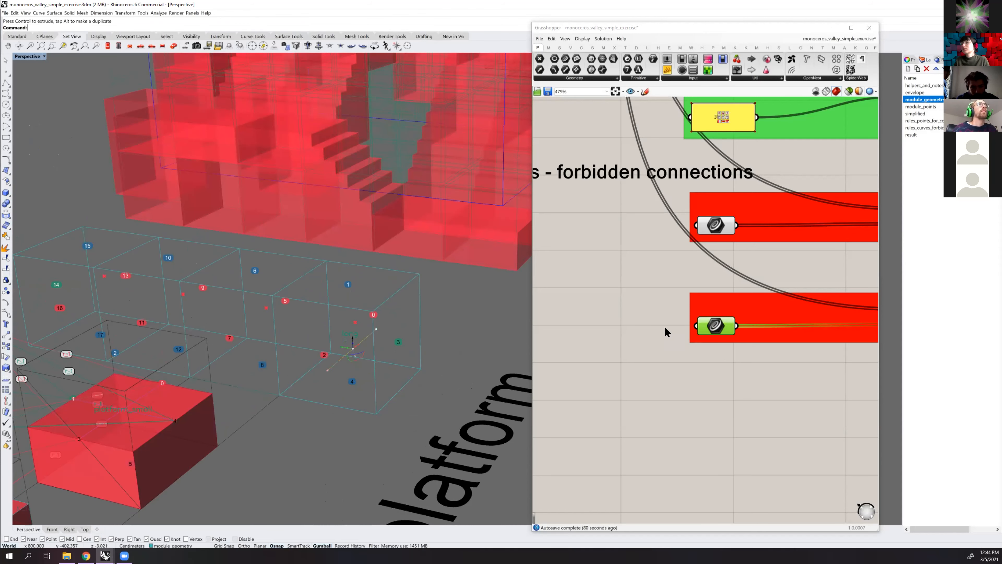
Assign the line through the long module's end cell to the curve parameter of the duplicated forbidden-connections group
right_click_drag(669, 375, 605, 375)
right_click(448, 310)
right_click_drag(360, 336, 438, 306)
right_click_drag(374, 282, 271, 183)
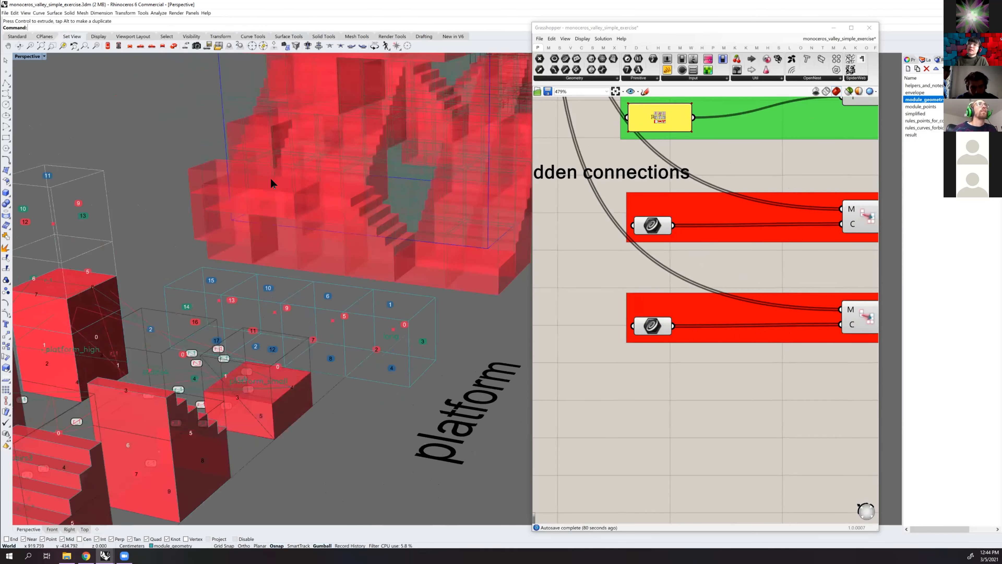
right_click_drag(328, 351, 402, 306)
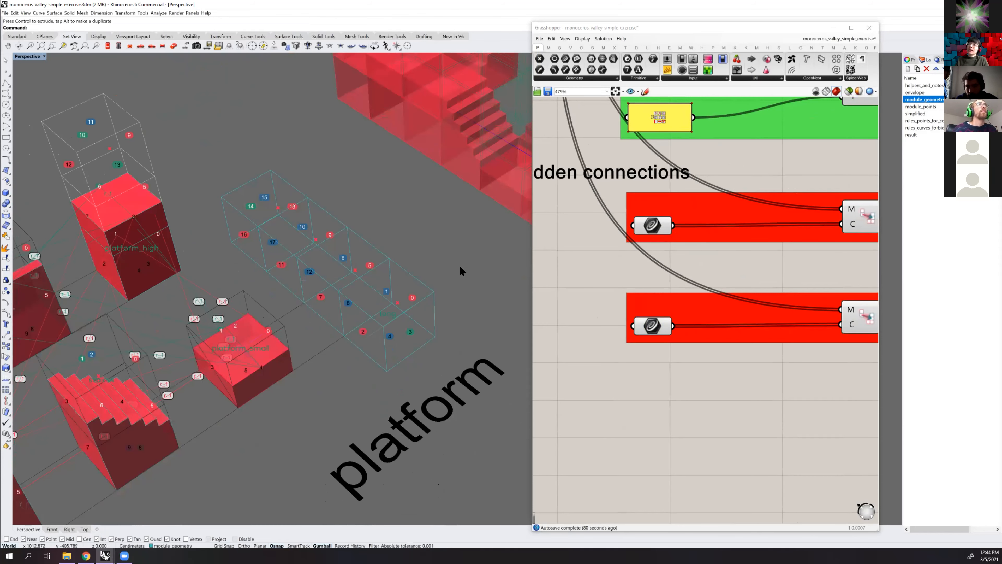
right_click_drag(388, 340, 372, 351)
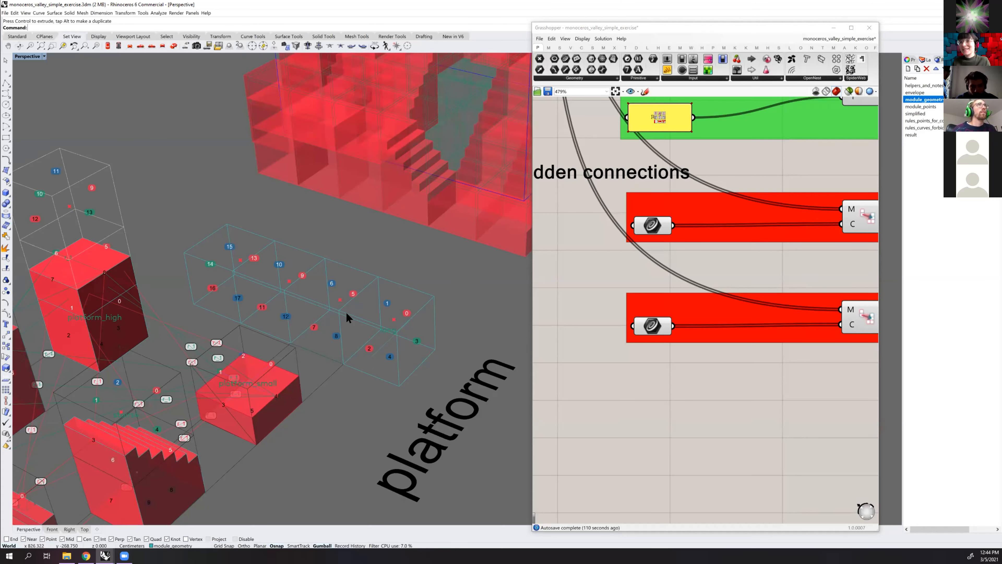
right_click_drag(341, 312, 423, 314)
left_click(384, 334)
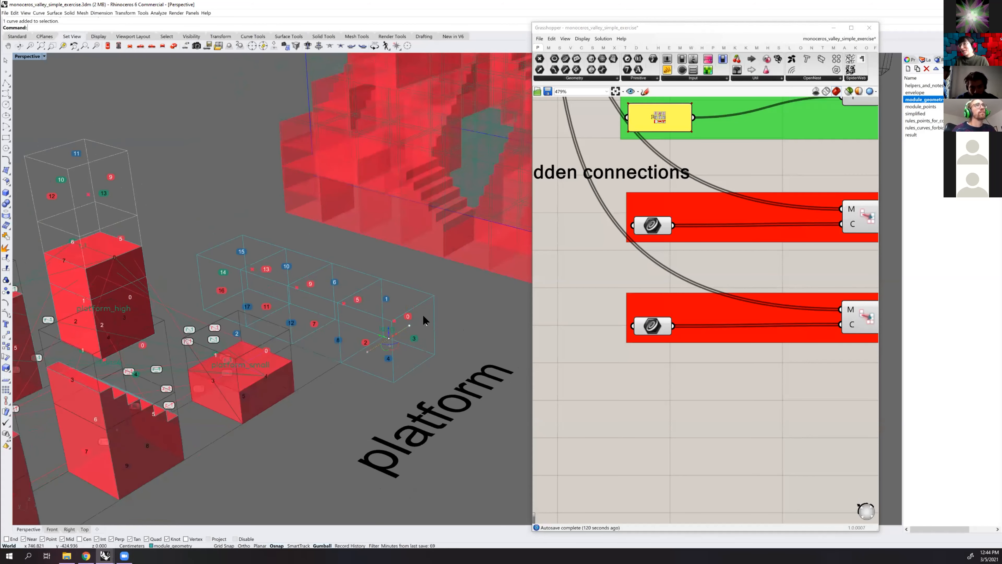
left_click(663, 327)
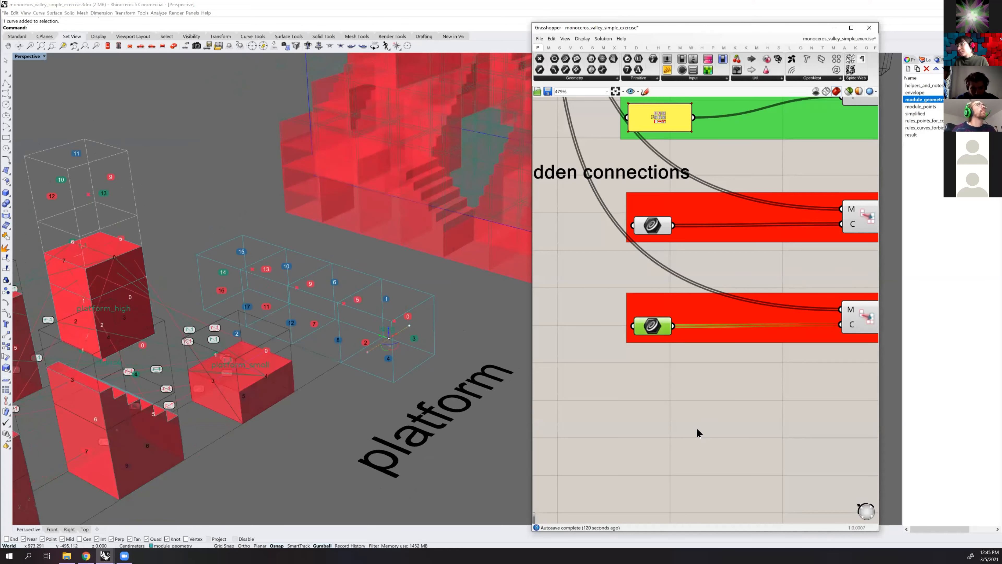
right_click(655, 327)
left_click(690, 410)
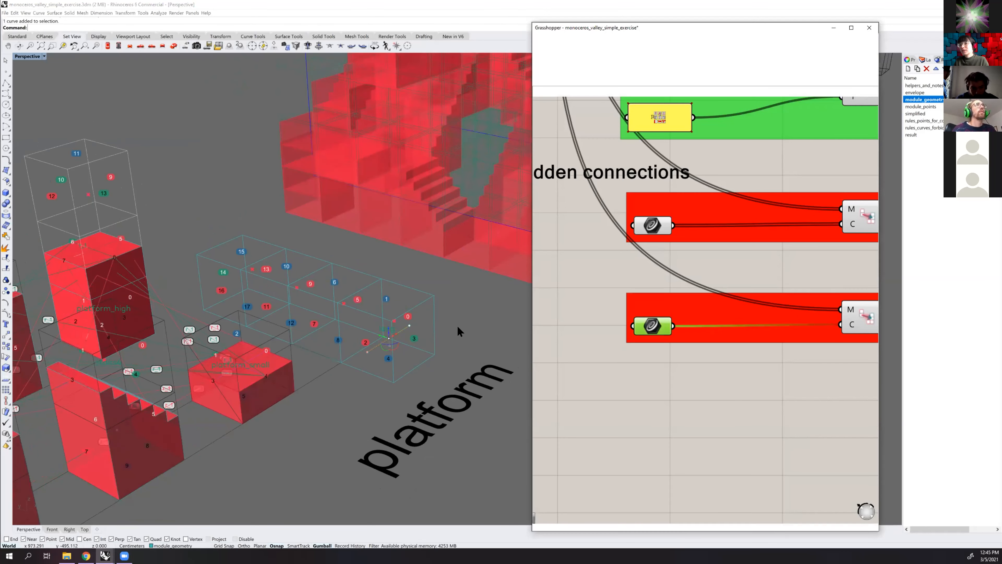
left_click_drag(650, 359, 655, 364)
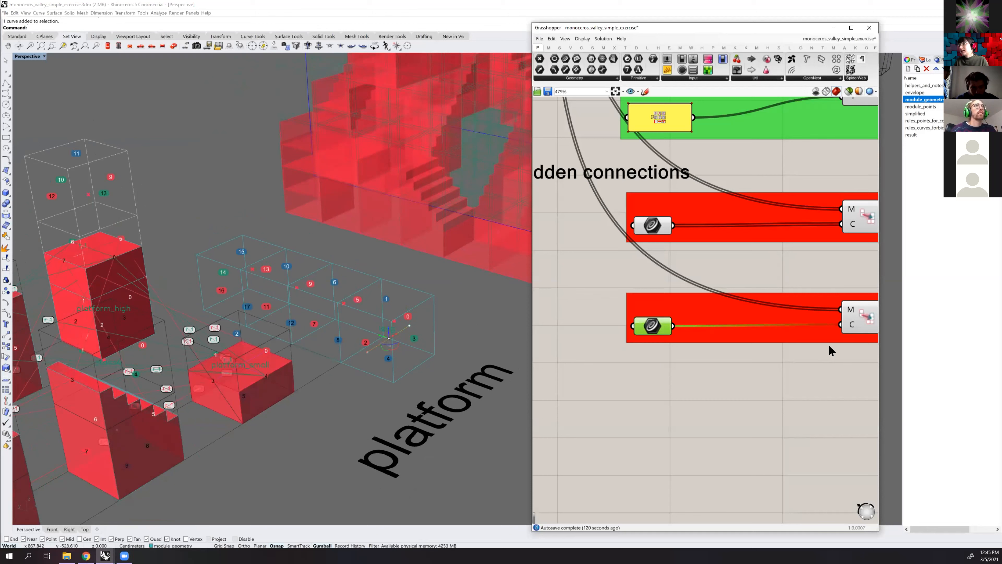
Connect the duplicated forbidden rule's output to the RD input of the component that collects the rules
scroll(653, 381, "down", 3)
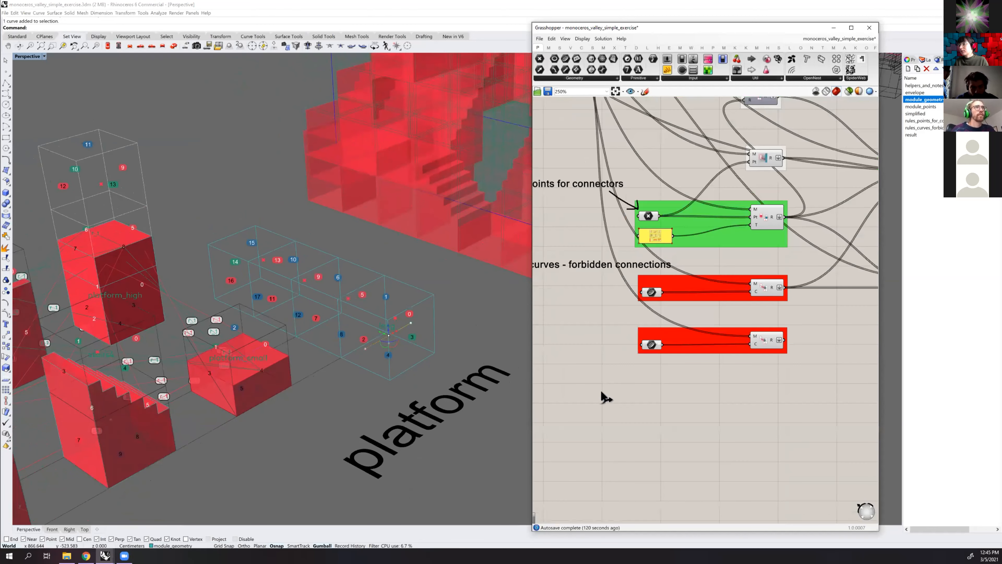
scroll(600, 389, "up", 2)
left_click_drag(602, 393, 805, 171)
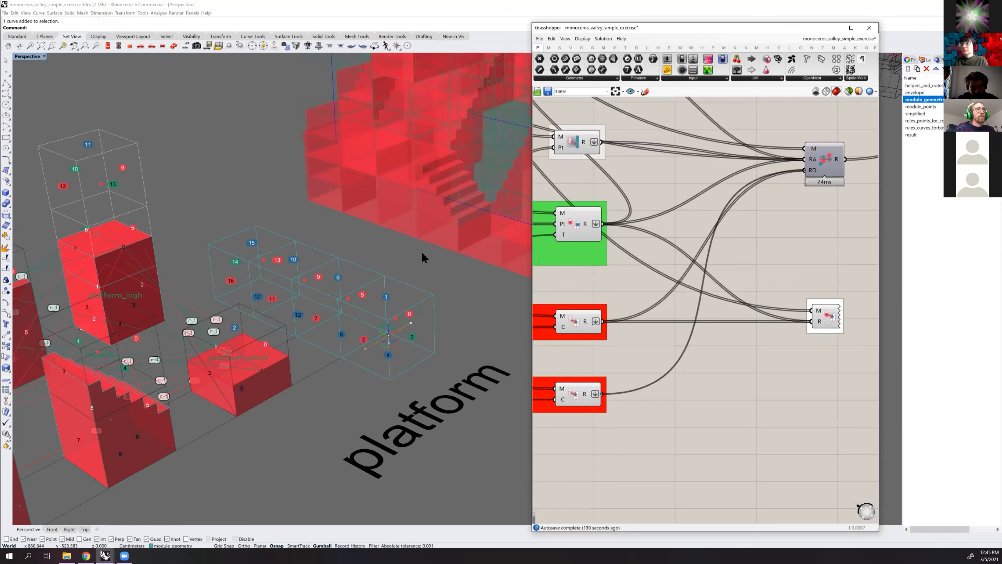
Examine the generated structure around the envelope from several angles and compare it with the long platform module
scroll(407, 231, "down", 3)
mouse_move(402, 218)
right_mouse_down()
mouse_move(368, 215)
mouse_move(413, 227)
right_mouse_up()
scroll(276, 260, "down", 3)
right_click_drag(266, 264, 277, 259, "shift")
scroll(327, 221, "down", 2)
right_click_drag(454, 197, 298, 221, "shift")
left_click(360, 240)
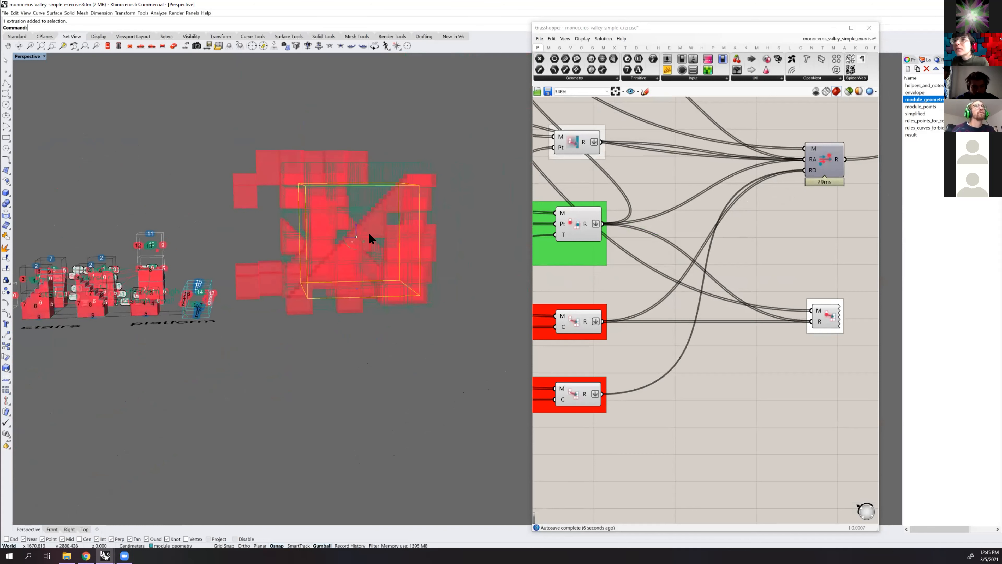
left_click_drag(376, 234, 322, 222)
right_click_drag(322, 221, 263, 217)
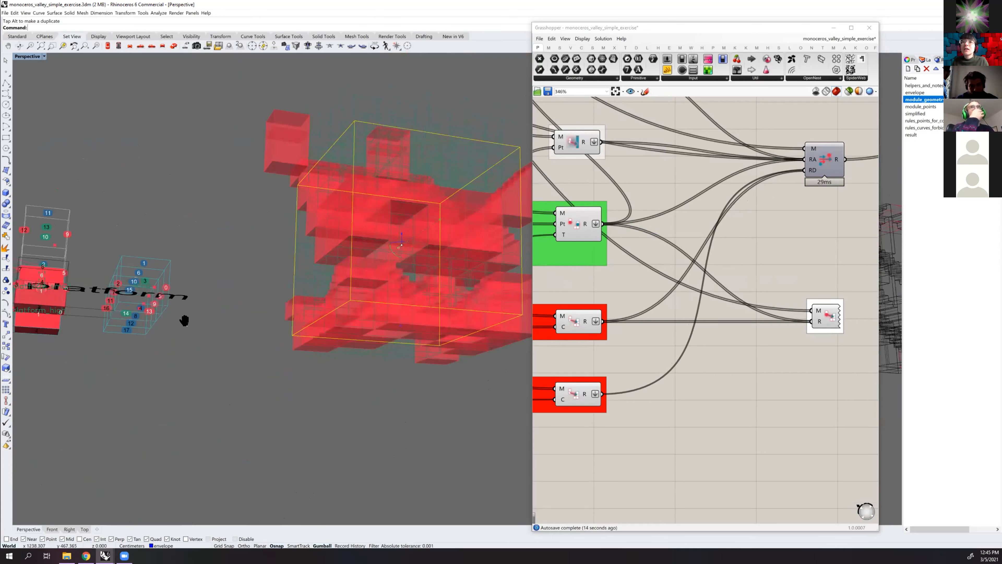
right_click_drag(277, 282, 389, 181)
left_click(427, 231)
Disable the WFC solver component so the solution stops recalculating
scroll(603, 281, "down", 2)
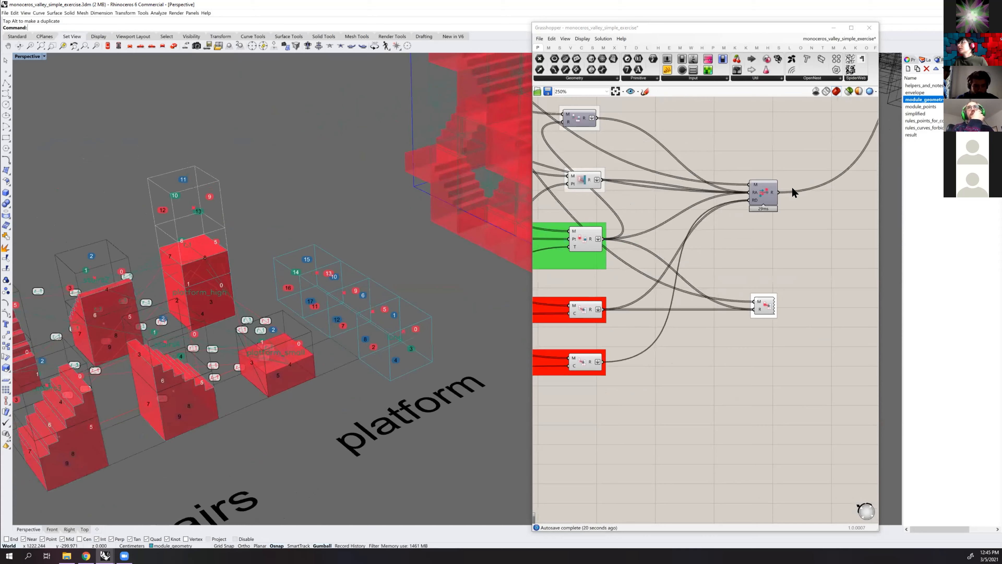
right_click_drag(791, 191, 812, 288)
scroll(797, 214, "up", 2)
left_click(797, 220)
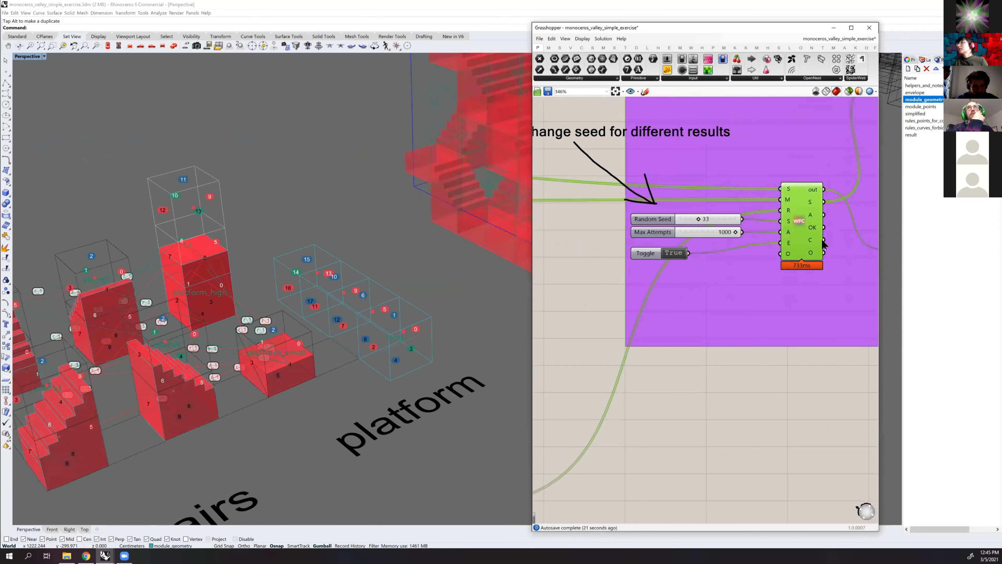
key("space")
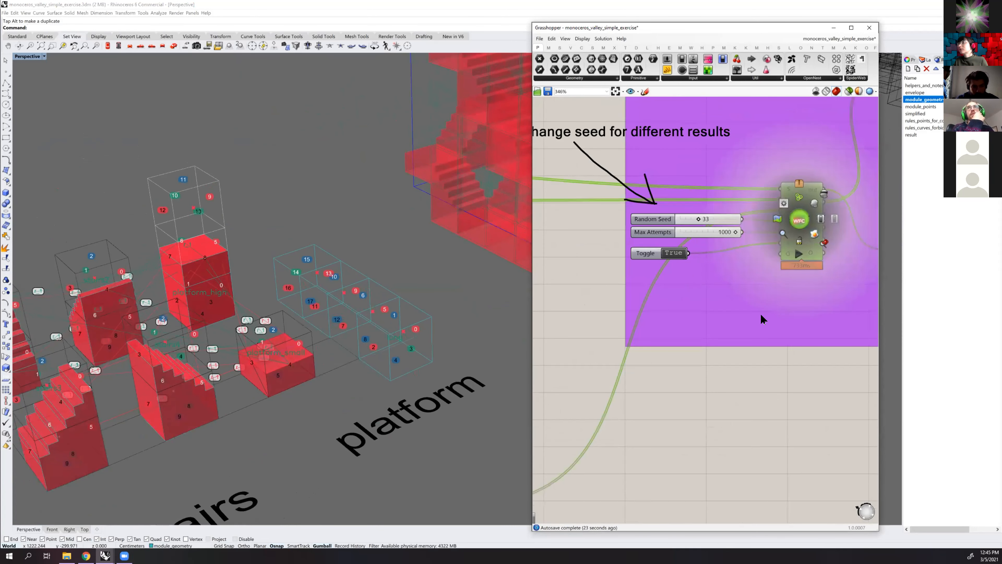
left_click(834, 219)
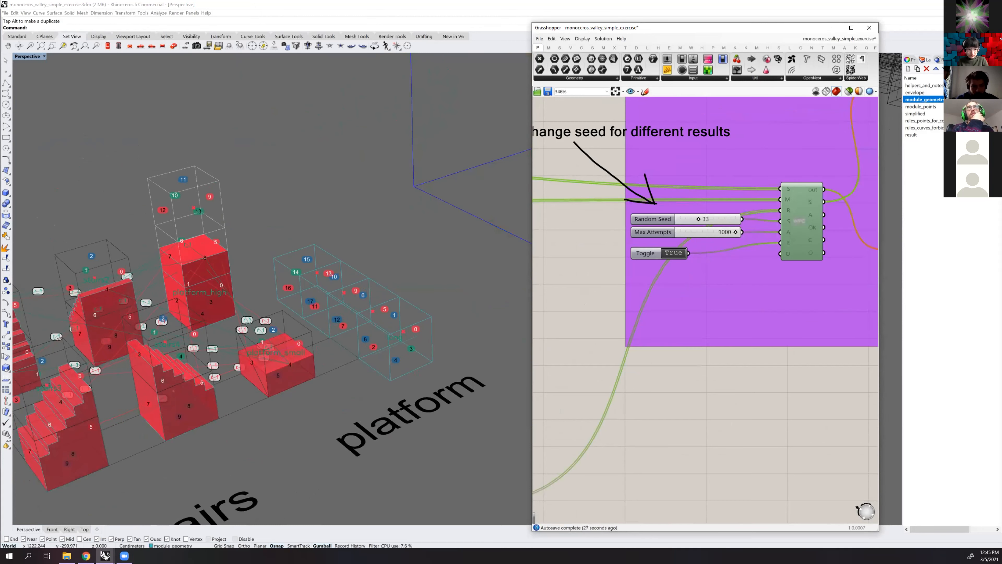
key("alt+Tab")
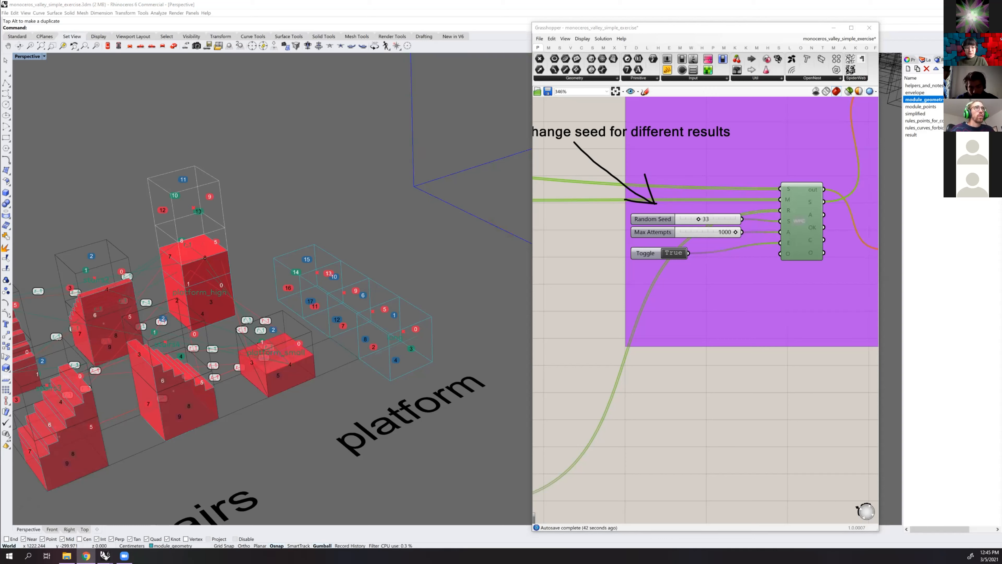
Assign the four cell boxes of the long platform as multiple geometries to the geometry parameter of the "long" module
right_click_drag(332, 292, 353, 284, "shift")
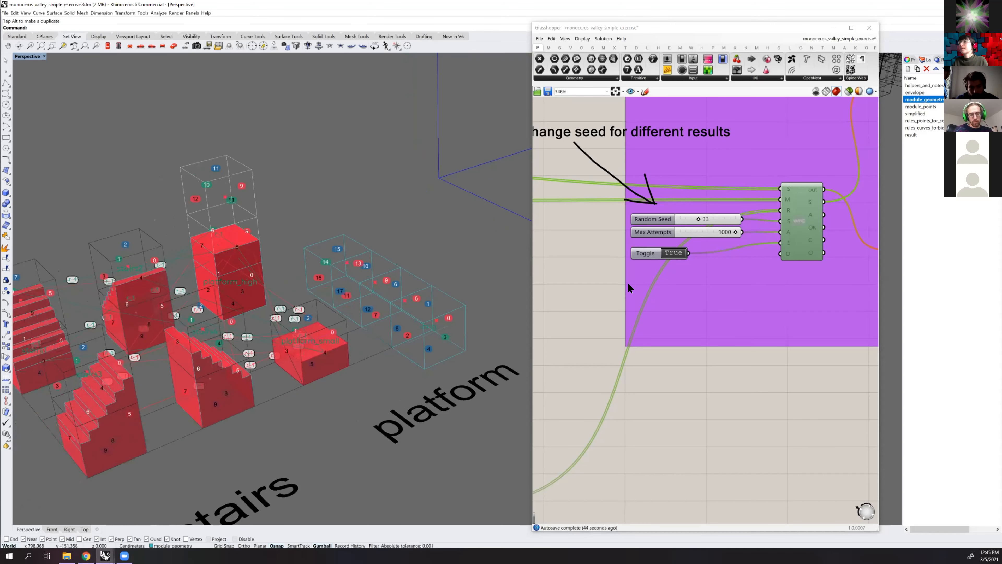
scroll(627, 281, "down", 2)
scroll(595, 301, "down", 2)
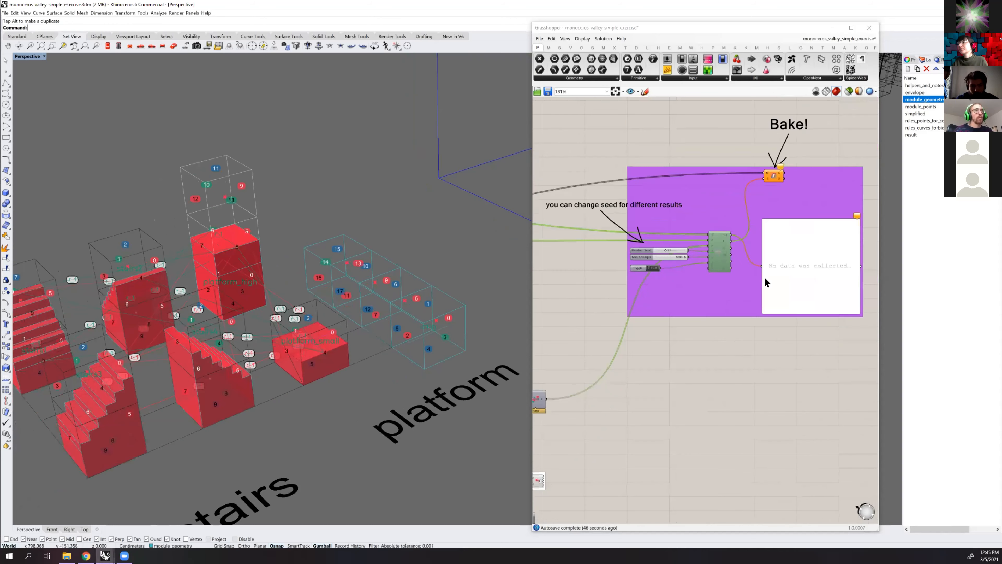
scroll(670, 416, "down", 2)
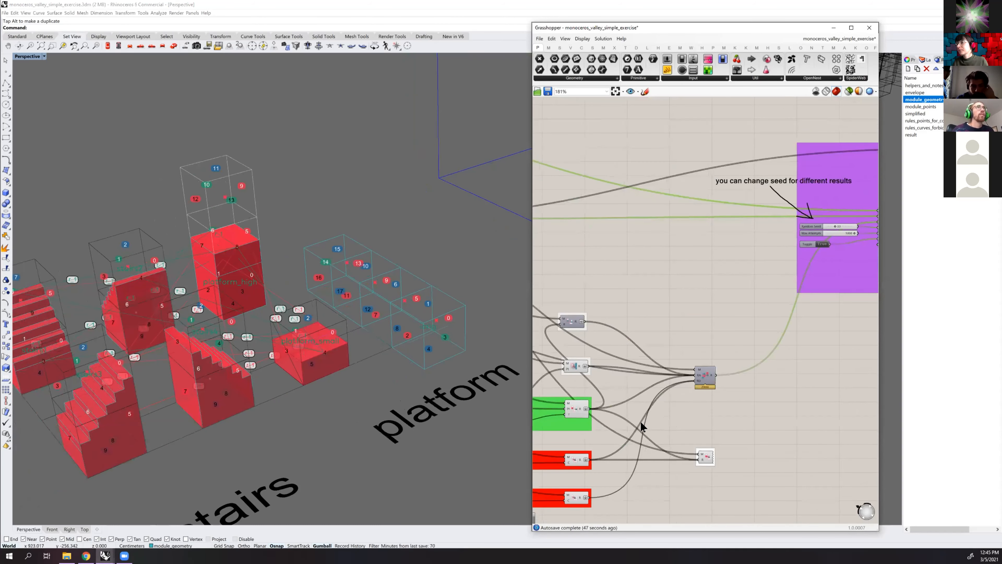
scroll(635, 386, "up", 4)
scroll(733, 342, "up", 2)
scroll(625, 378, "down", 6)
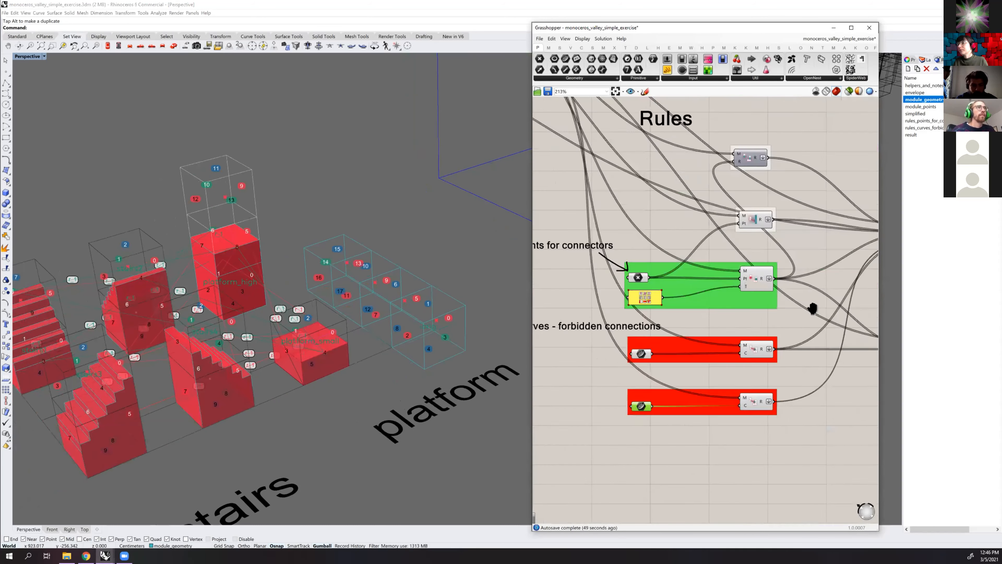
scroll(616, 380, "up", 5)
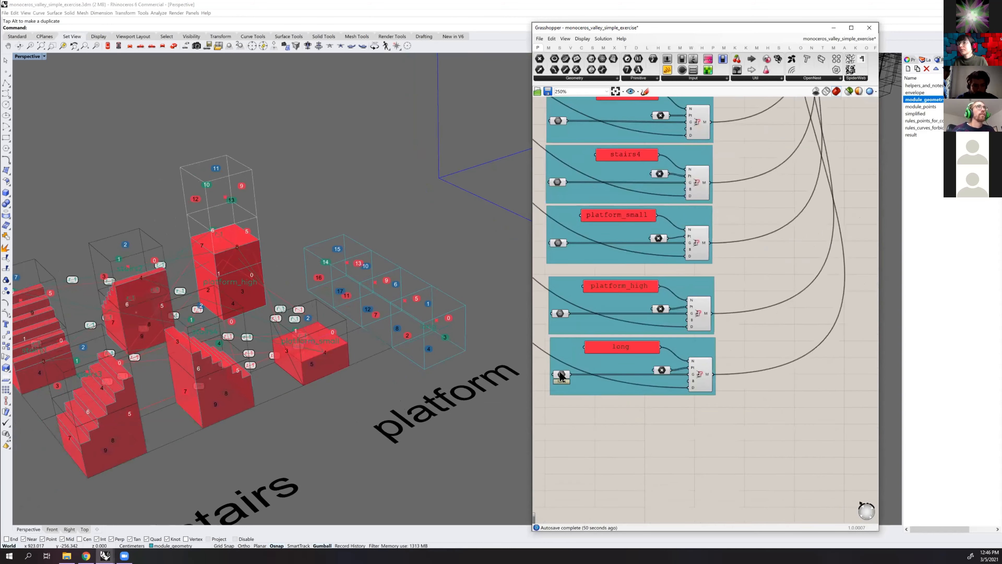
right_click(558, 375)
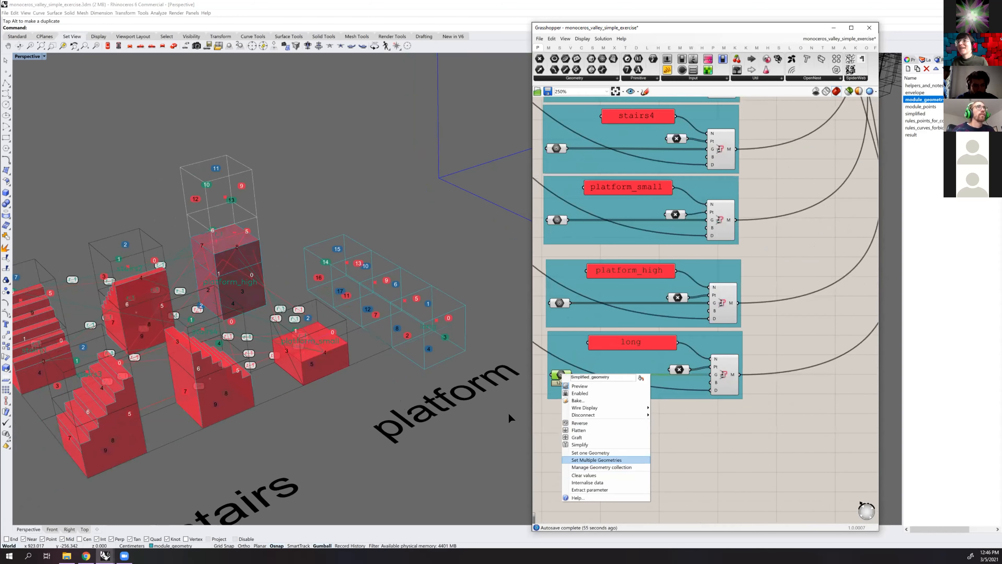
key("Return")
left_click(448, 295)
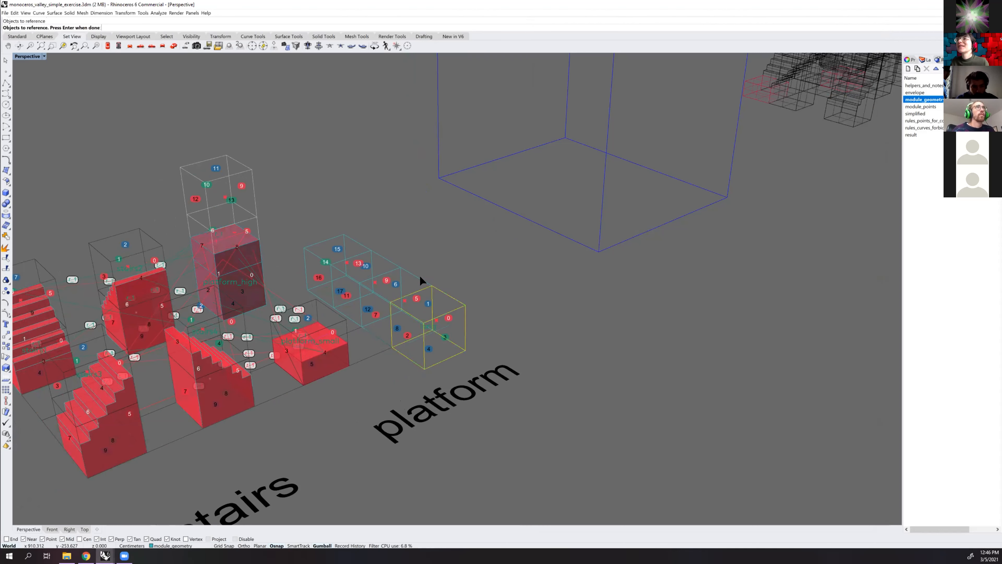
left_click(379, 253)
left_click(397, 242)
key("Return")
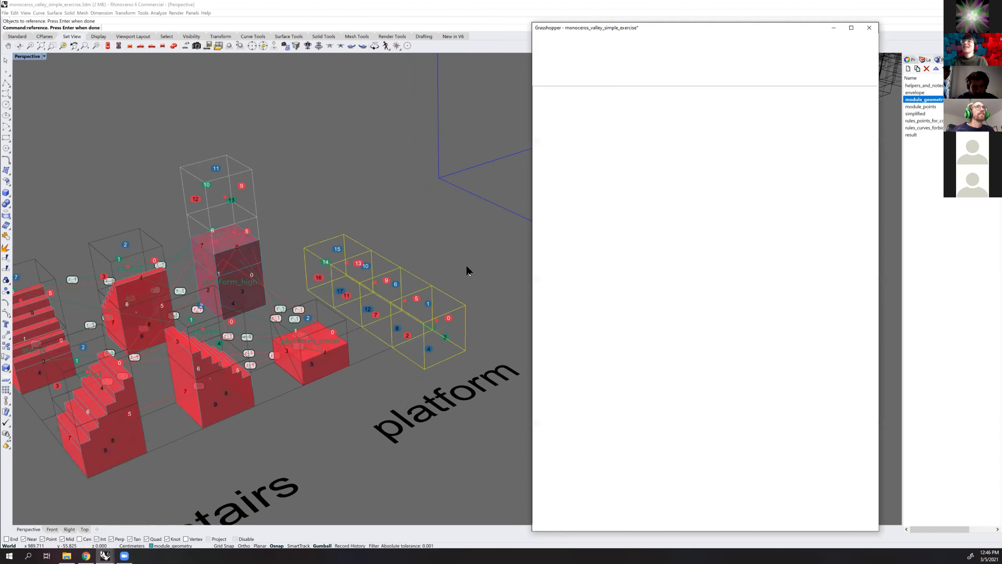
right_click_drag(420, 250, 378, 272, "shift")
right_click_drag(426, 243, 329, 299)
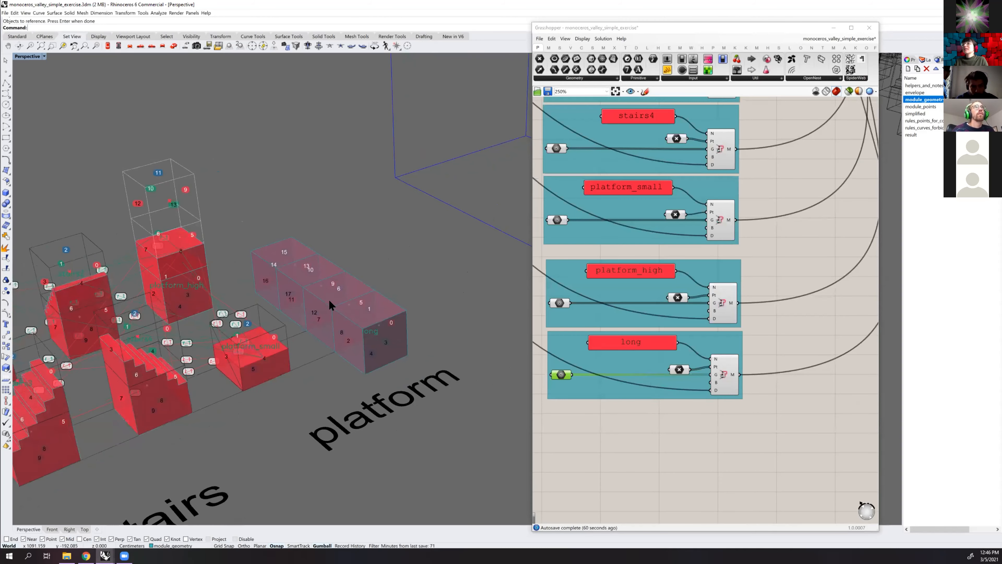
Re-enable the WFC solver component to regenerate the structure with the long module's geometry
scroll(335, 292, "down", 8)
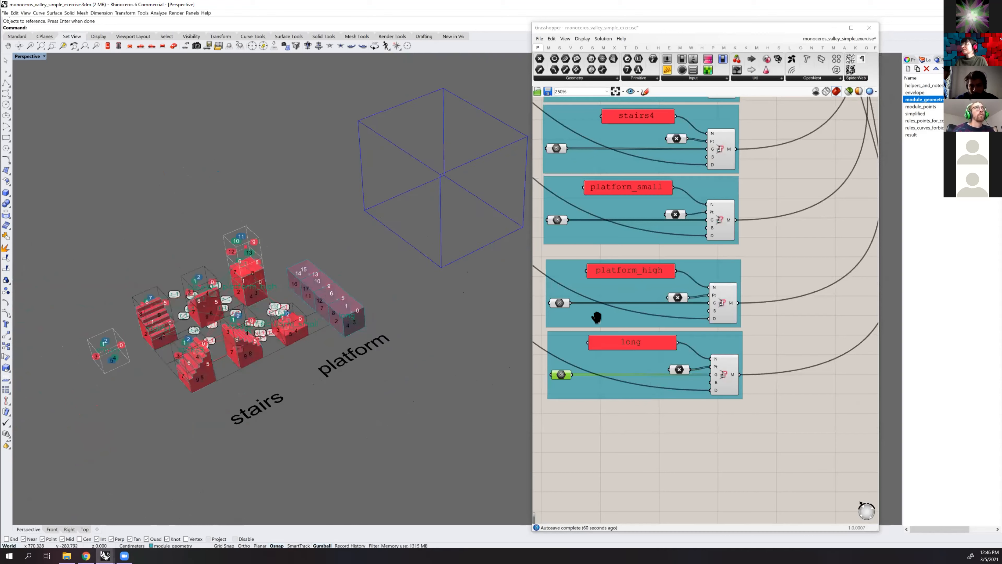
scroll(819, 213, "down", 6)
scroll(795, 236, "up", 6)
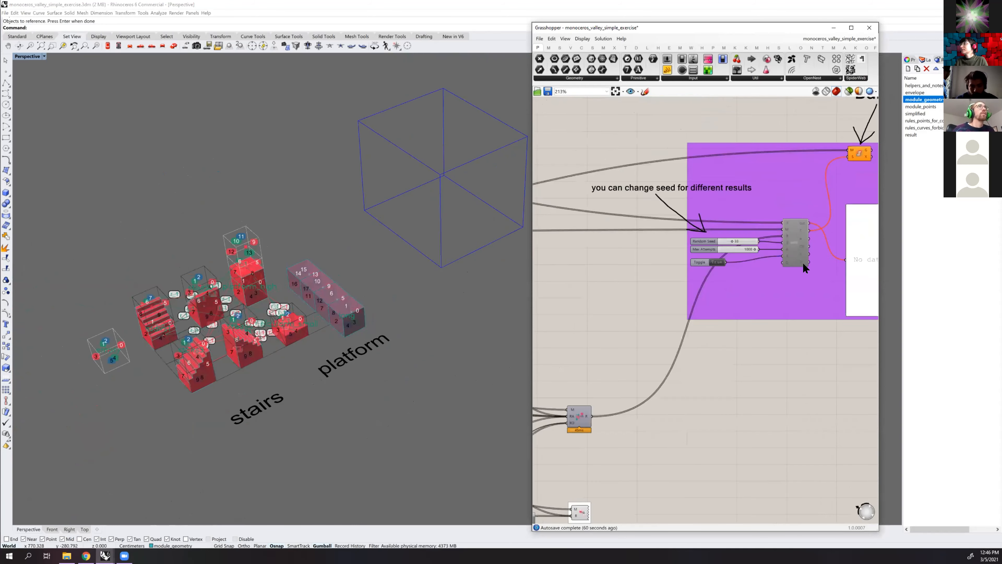
middle_click(791, 237)
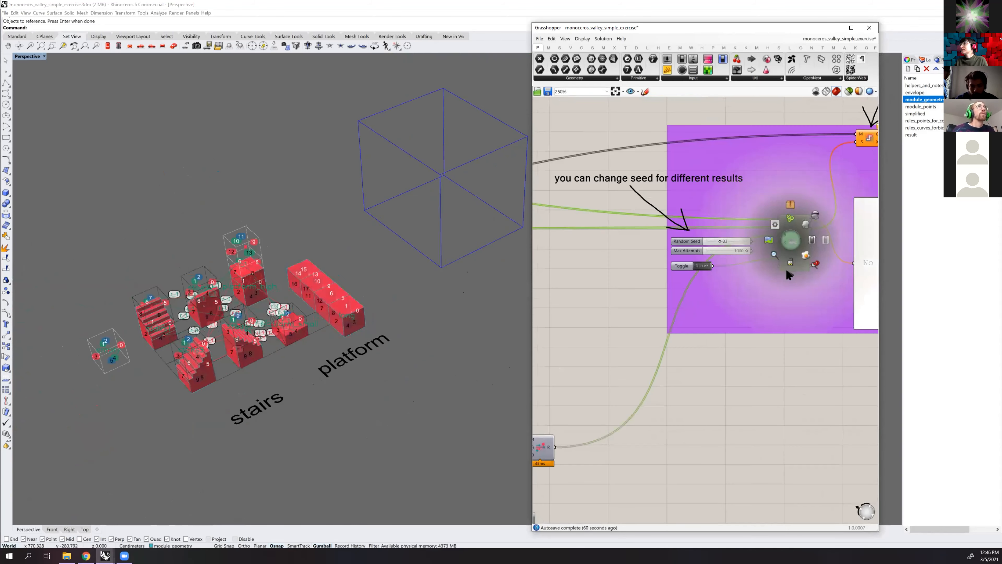
left_click(808, 237)
Examine the stairs and platform modules and the regenerated structure for how the long module is used
right_click_drag(395, 221, 299, 205)
right_click_drag(322, 205, 122, 312)
right_click_drag(265, 295, 364, 319)
left_click(366, 321)
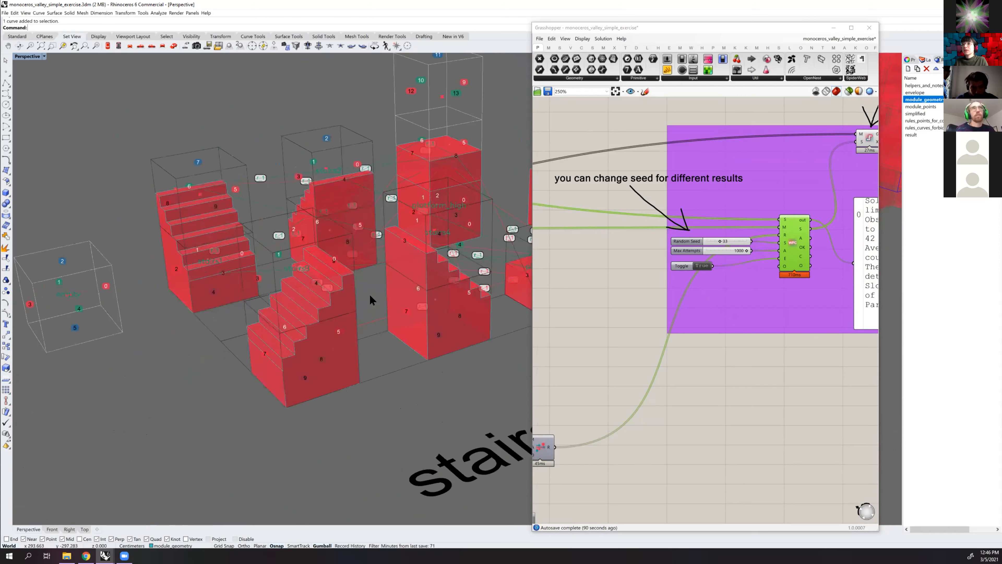
right_click_drag(298, 336, 348, 281)
scroll(290, 308, "up", 4)
scroll(475, 261, "down", 5)
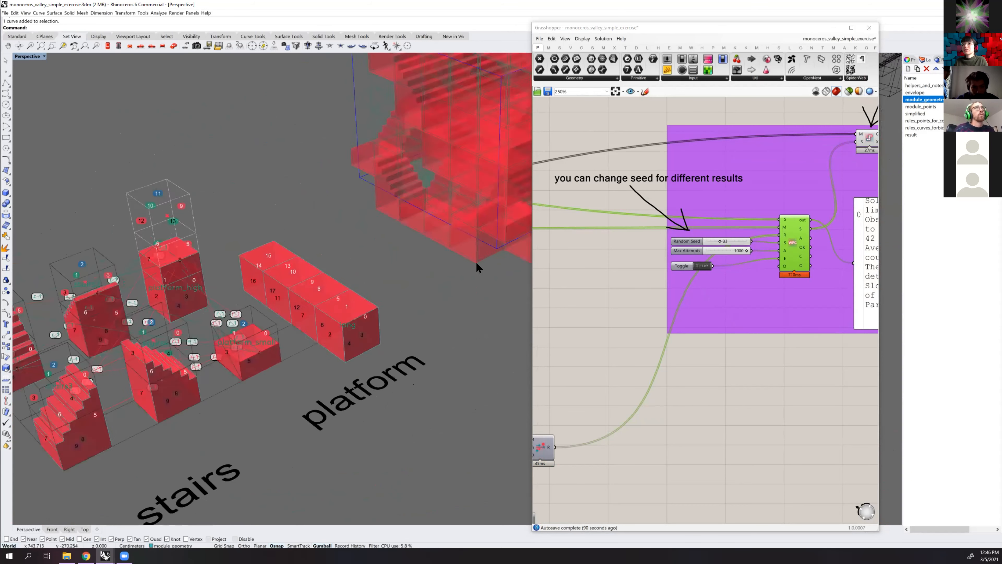
scroll(470, 261, "up", 4)
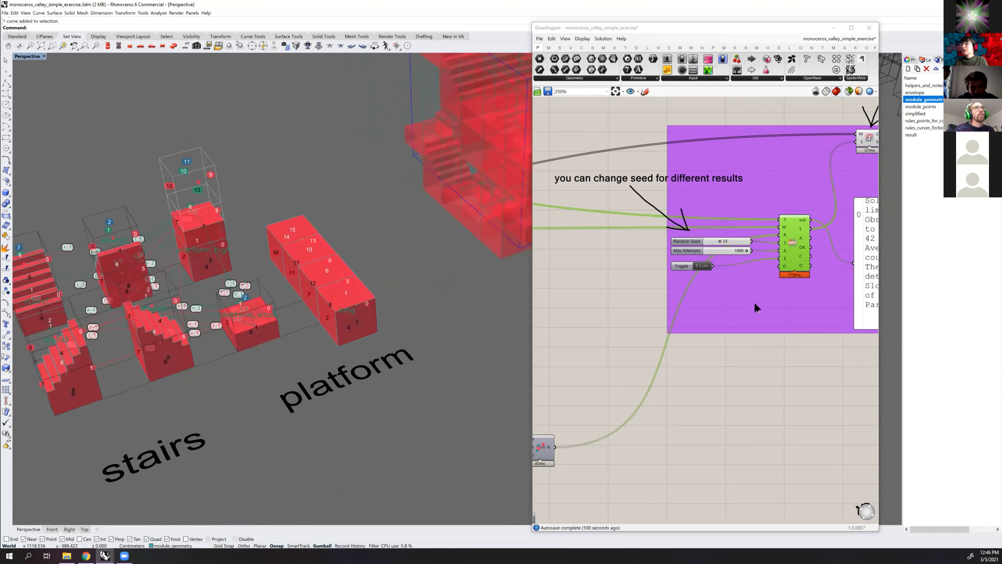
Review the connector-point and forbidden-connection rule groups and compare them with the modules in the viewport
scroll(698, 280, "down", 4)
right_click_drag(568, 390, 695, 345)
scroll(695, 344, "up", 2)
scroll(696, 345, "up", 3)
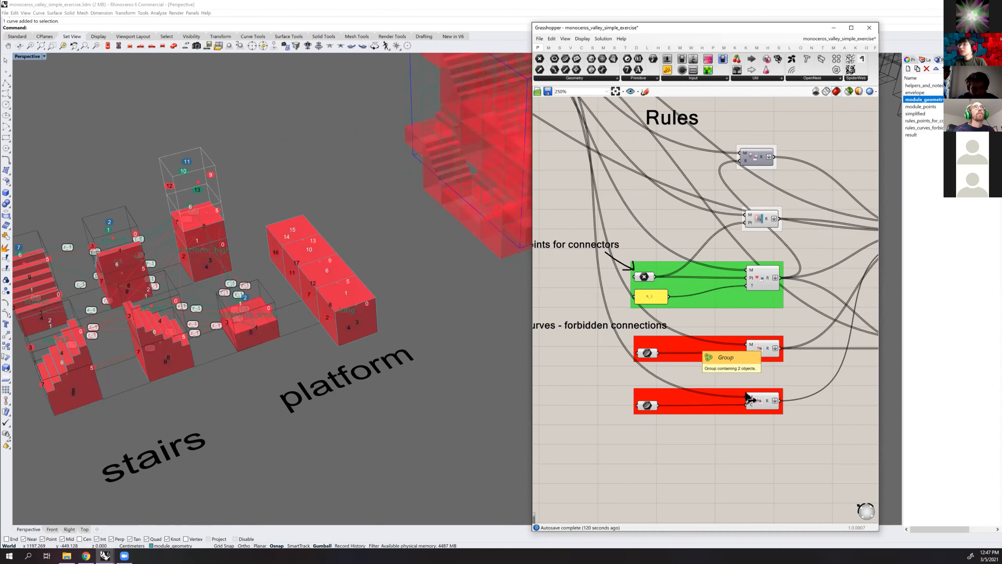
scroll(739, 388, "down", 1)
right_click_drag(729, 319, 758, 312)
right_click_drag(372, 265, 394, 335, "shift")
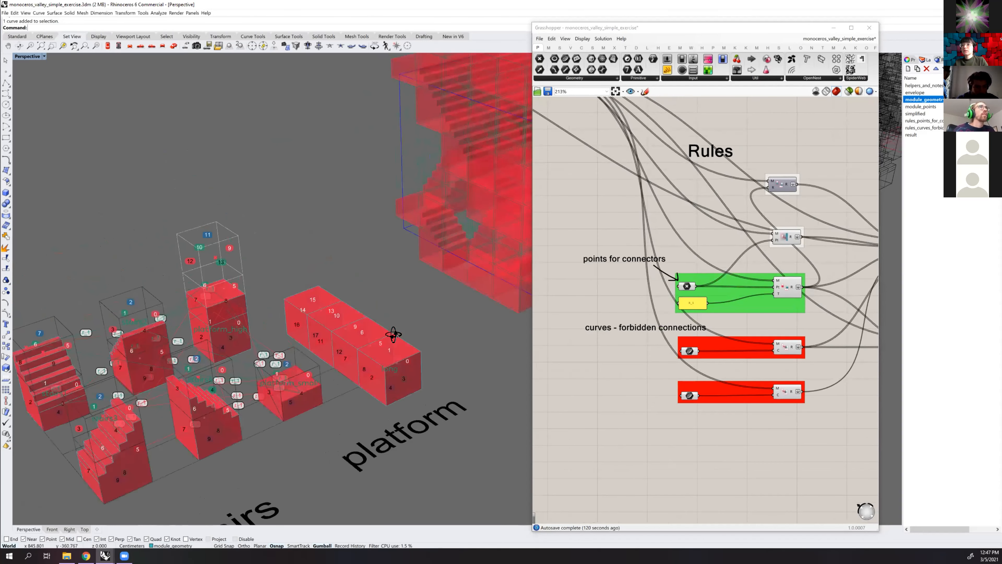
right_click_drag(307, 338, 375, 300, "shift")
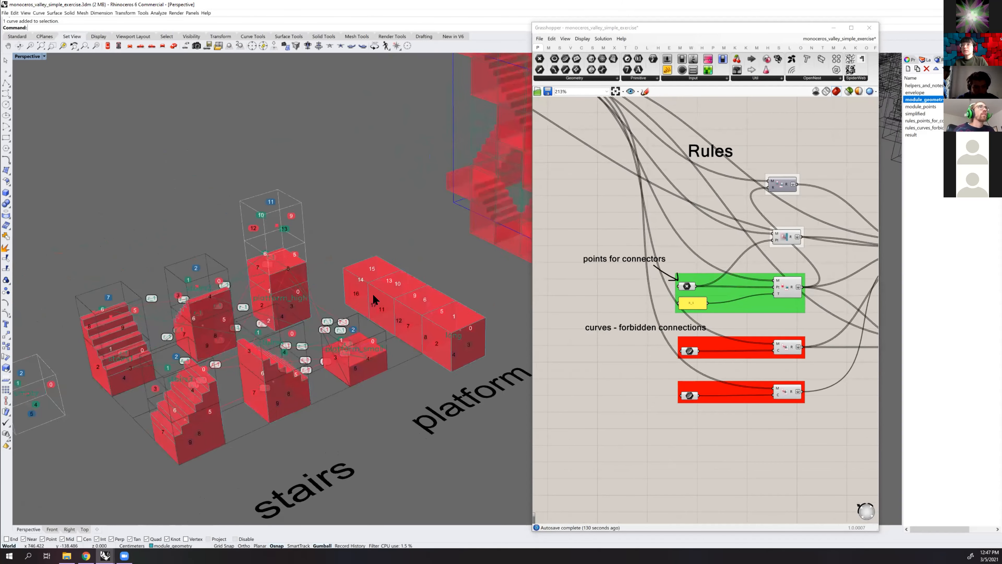
Bake the regenerated structure's geometry onto the result layer
scroll(254, 302, "down", 4)
right_click_drag(512, 225, 300, 310, "shift")
scroll(299, 310, "up", 1)
right_click_drag(506, 272, 371, 264, "shift")
scroll(752, 245, "down", 5)
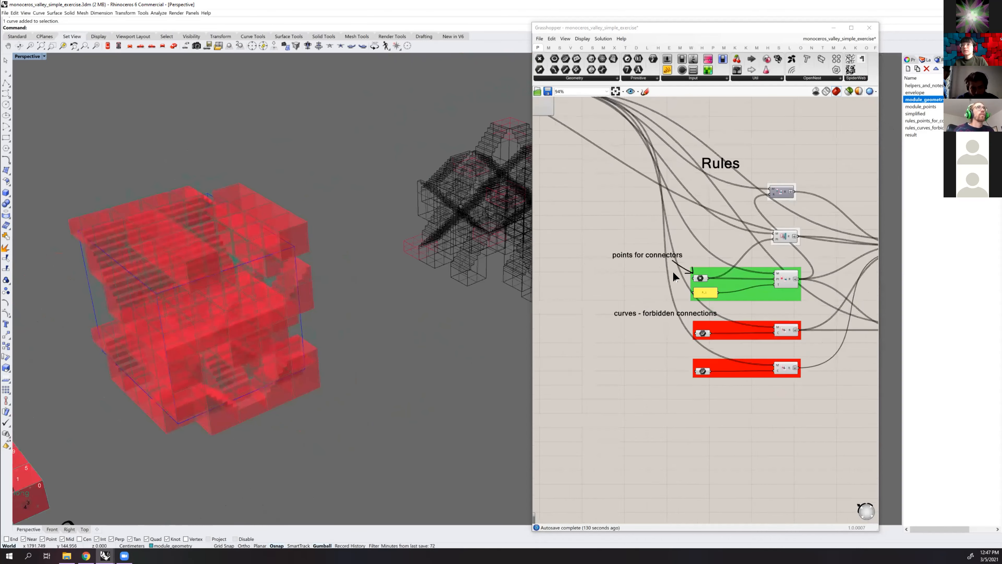
right_click_drag(866, 200, 645, 252)
scroll(666, 225, "up", 6)
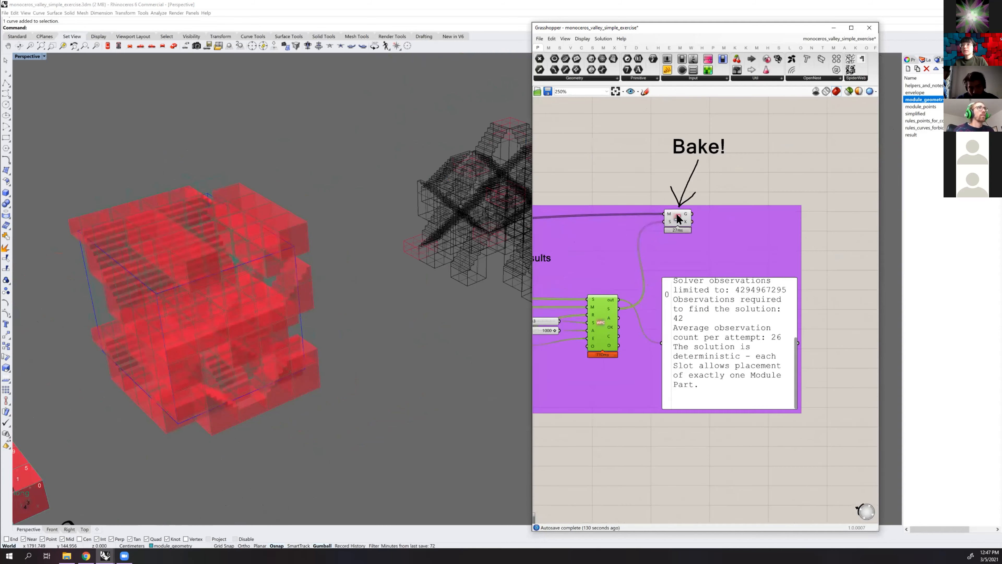
right_click(676, 217)
left_click(696, 241)
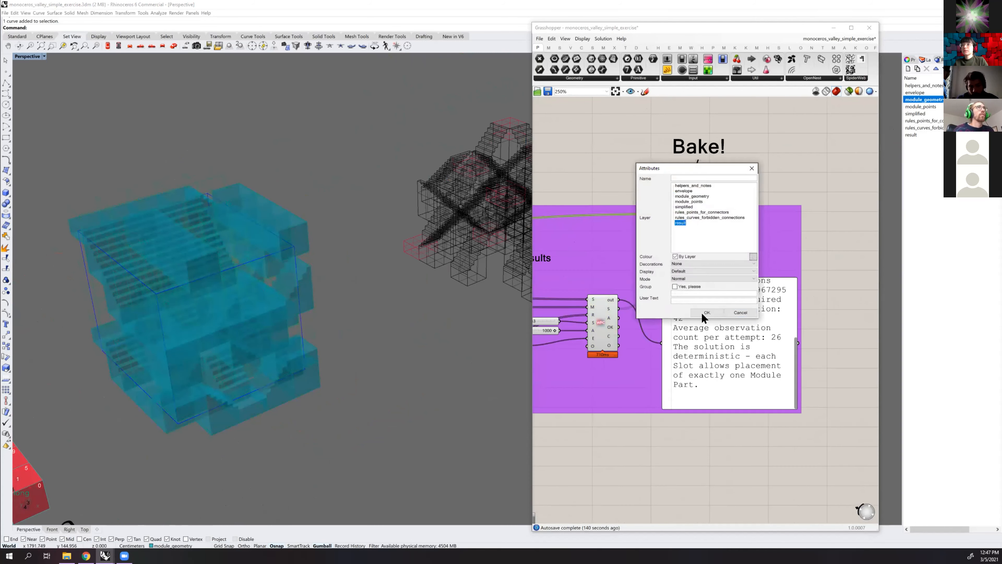
left_click(706, 312)
left_click(801, 143)
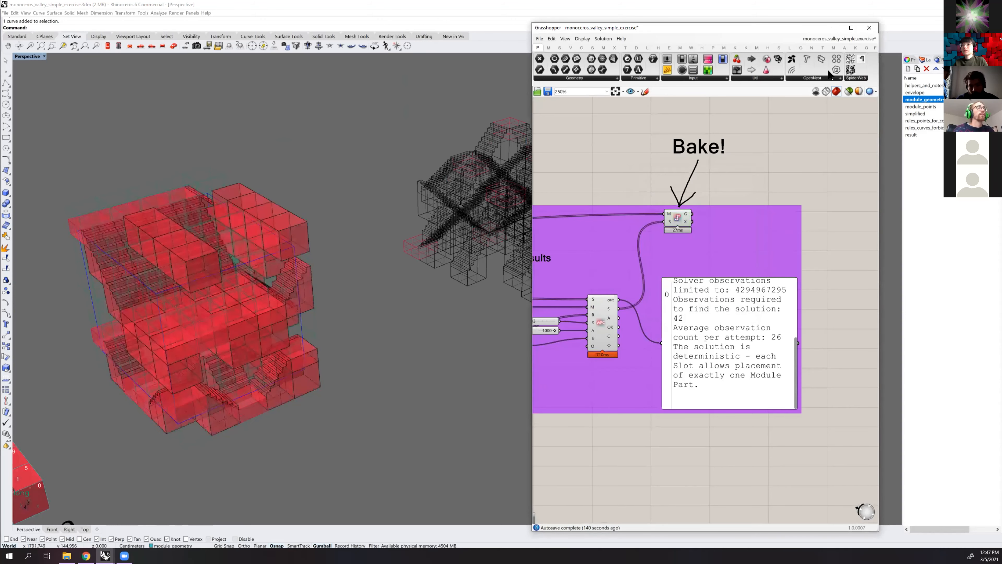
Minimize the Grasshopper window and switch the Perspective viewport to Shaded display
left_click(539, 38)
left_click(611, 45)
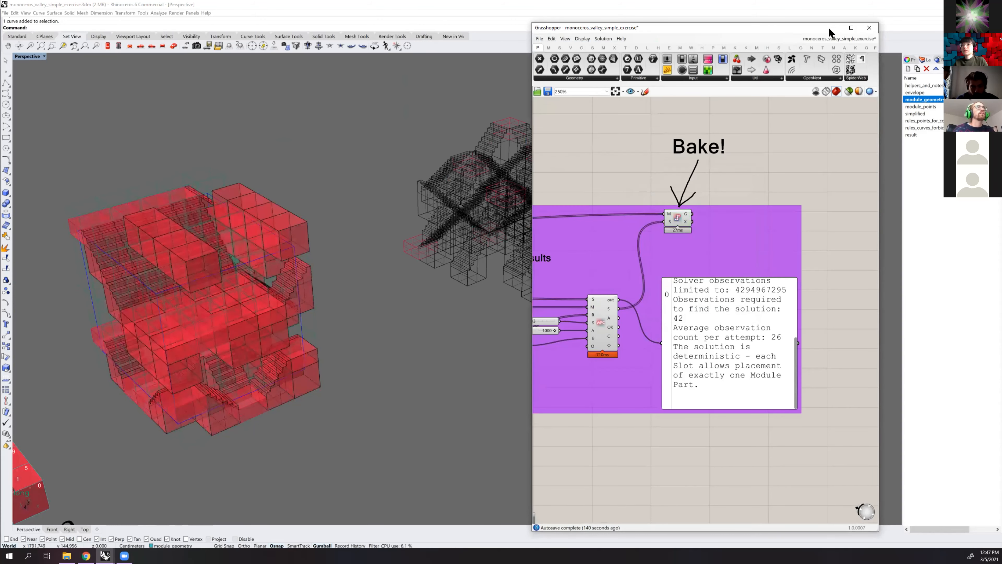
left_click(833, 27)
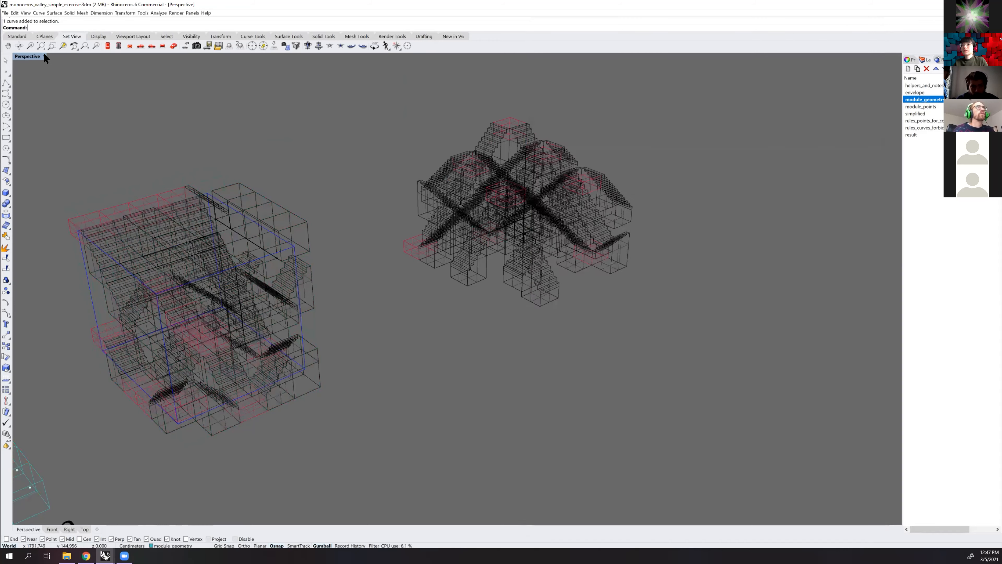
left_click(44, 56)
left_click(33, 79)
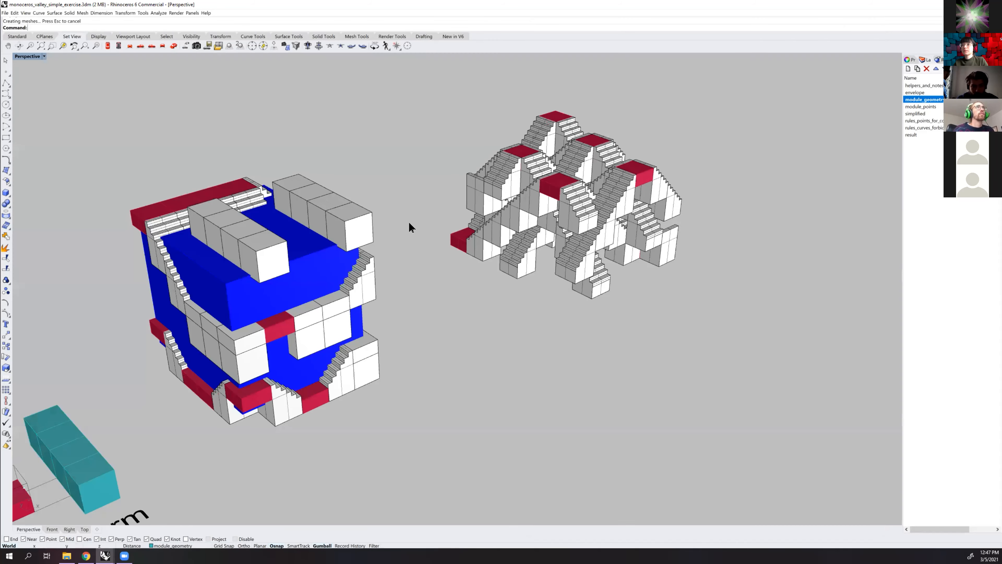
Hide the envelope layer to expose the baked structure, and select the module_geometry layer
right_click_drag(552, 292, 694, 256, "shift")
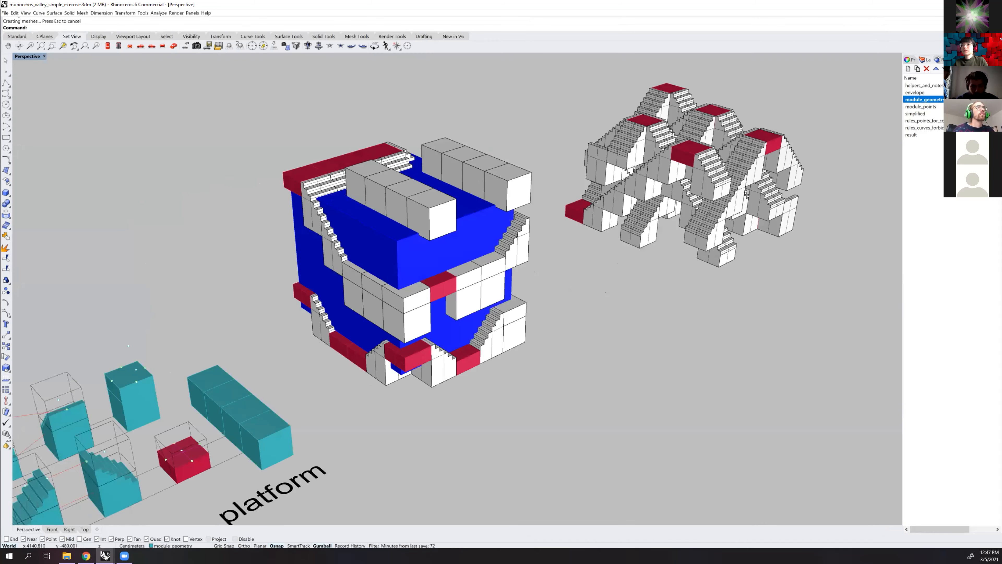
left_click(962, 93)
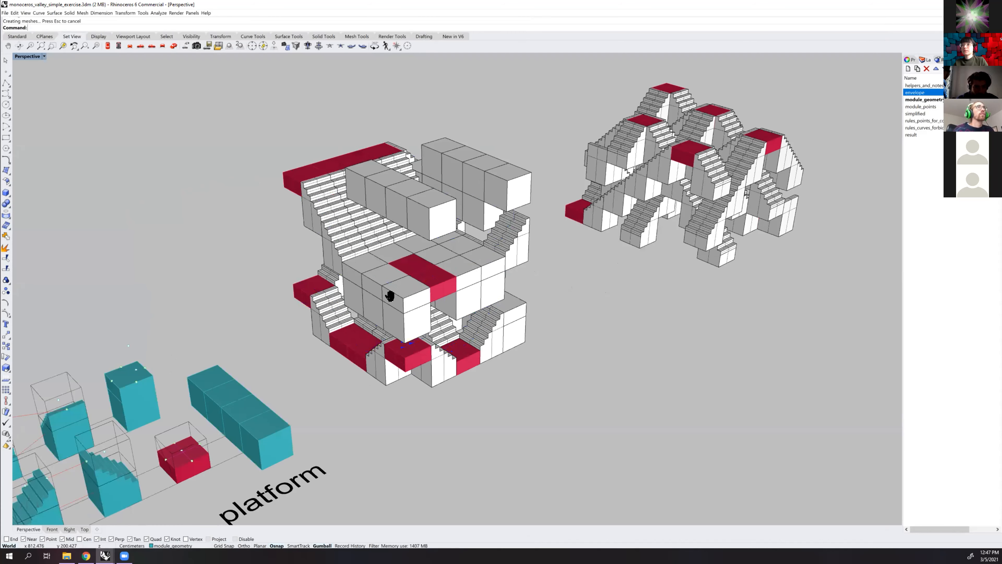
scroll(359, 314, "down", 4)
right_click_drag(231, 416, 360, 355, "shift")
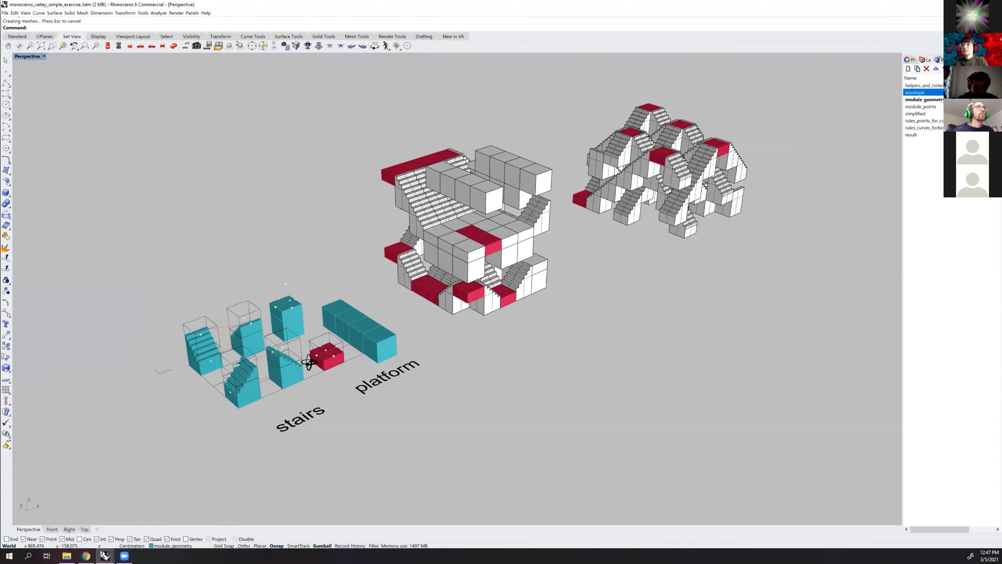
scroll(275, 366, "up", 2)
right_click_drag(275, 366, 256, 386)
left_click(962, 100)
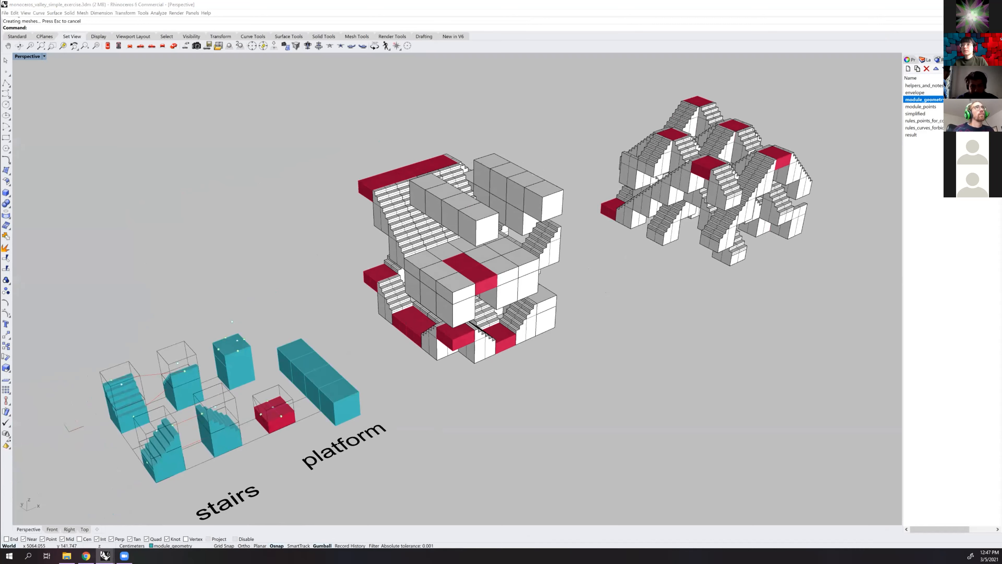
Deselect the module geometry and compare the stair and platform modules with the two baked structures in the Perspective viewport
left_click(265, 258)
right_click_drag(384, 368, 400, 367, "shift")
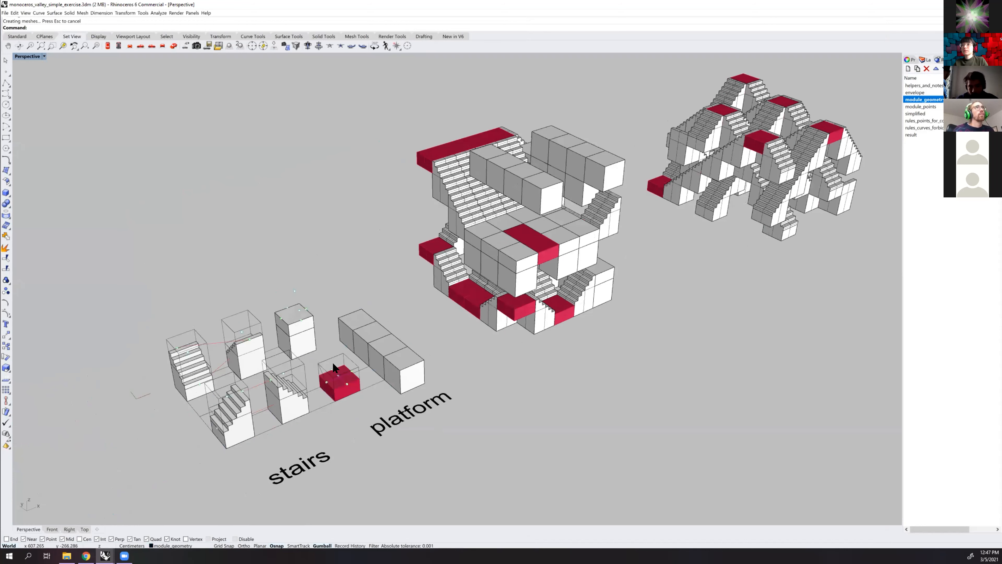
right_click_drag(336, 354, 477, 249, "shift")
right_click_drag(383, 332, 396, 299, "shift")
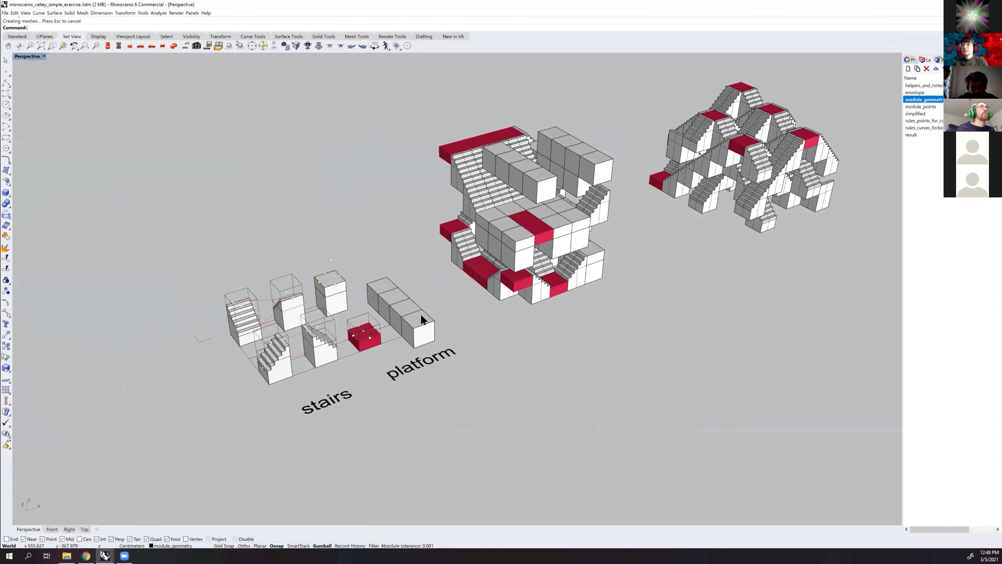
right_click_drag(631, 221, 558, 278, "shift")
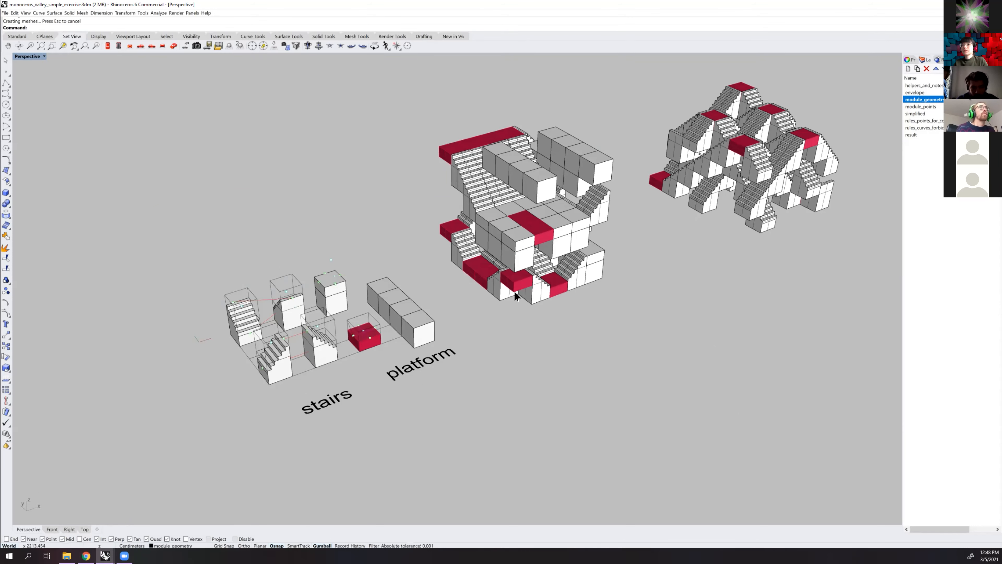
Set the Perspective viewport to Rendered display and inspect both baked structures beside the source modules
right_click_drag(591, 245, 474, 284, "shift")
scroll(472, 268, "up", 4)
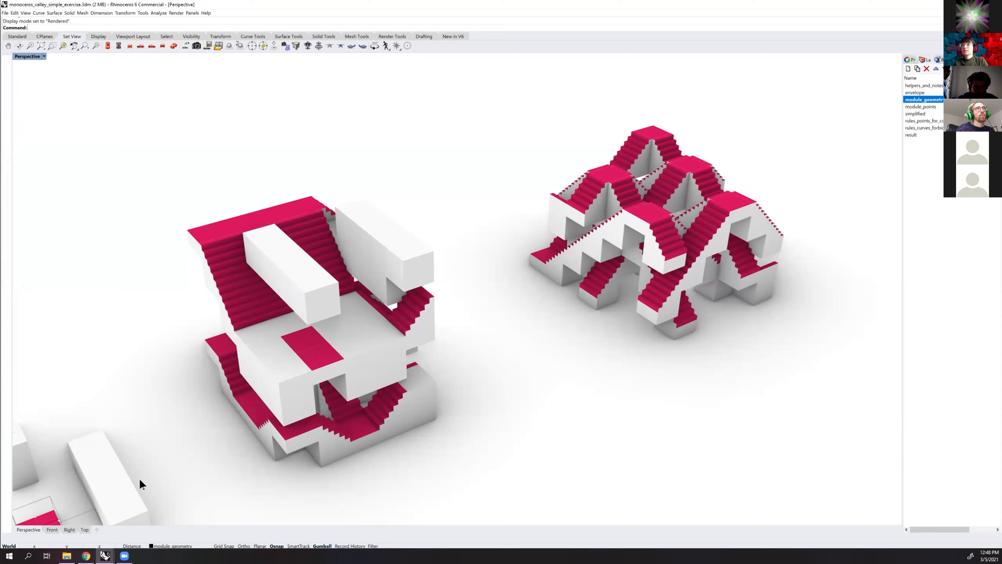
right_click_drag(233, 410, 321, 356, "shift")
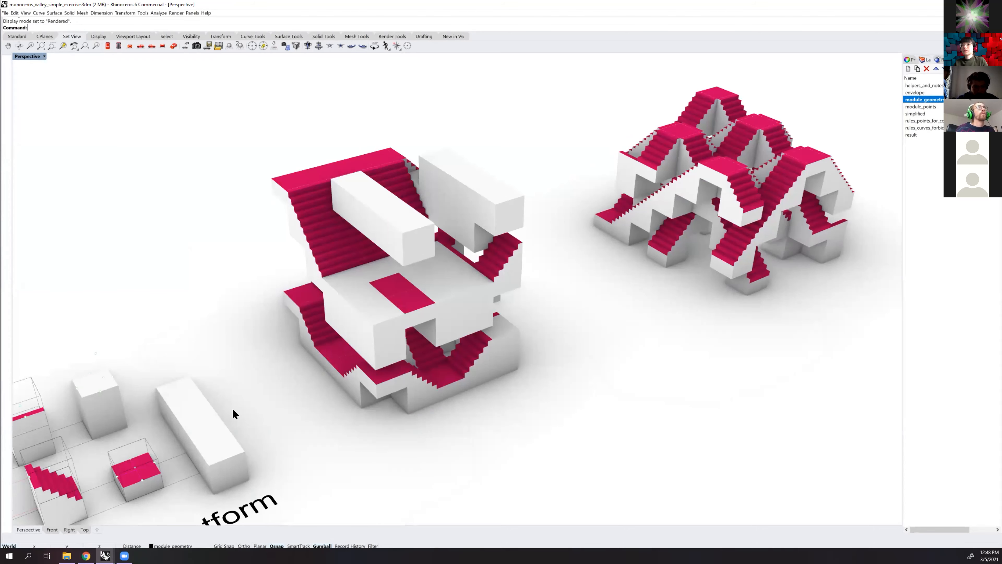
scroll(231, 407, "down", 2)
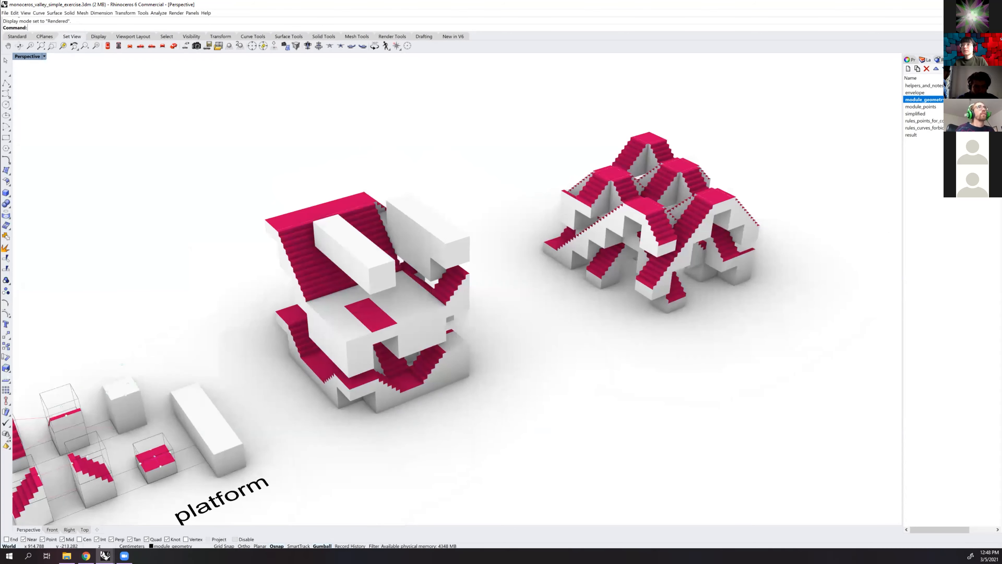
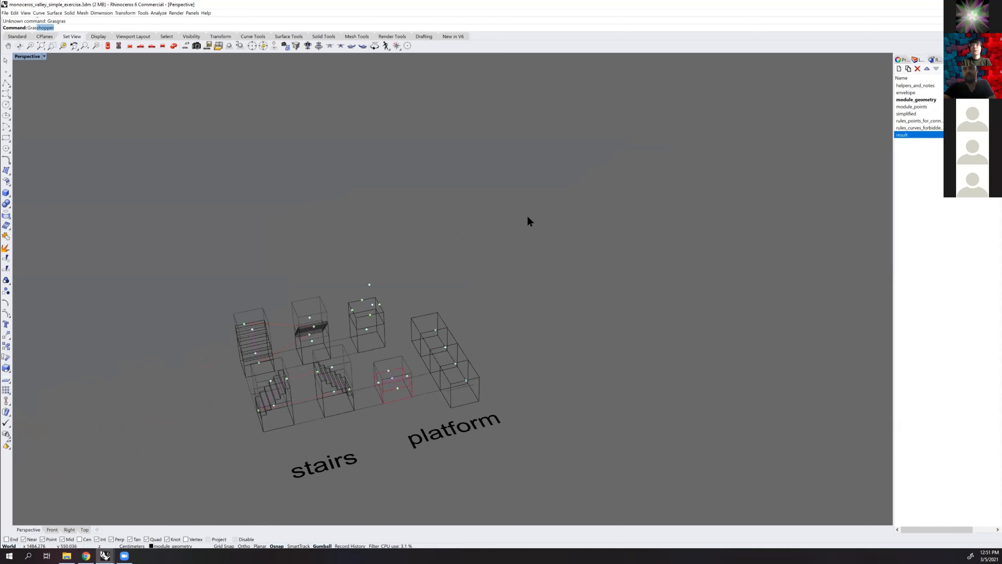
Run the Grasshopper command to bring up the monoceros_valley_simple_exercise definition, and focus on its envelope, module geometry and rules groups
type("ras")
key("Return")
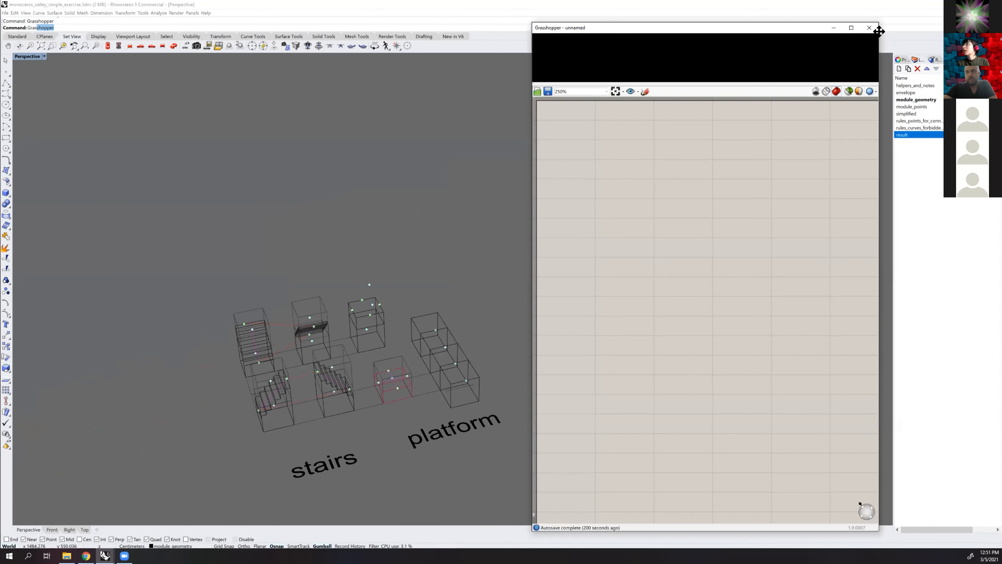
left_click(878, 123)
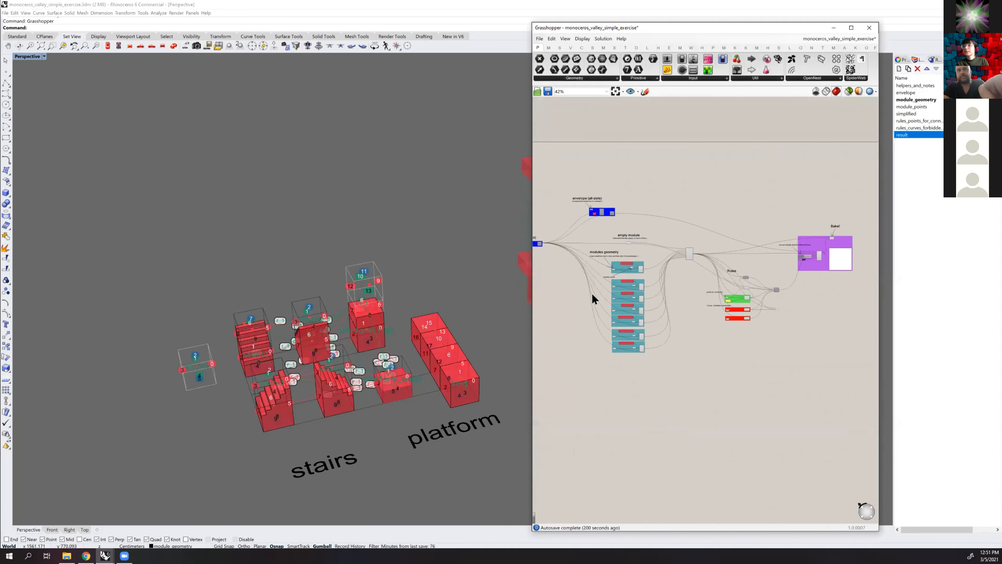
scroll(592, 296, "up", 3)
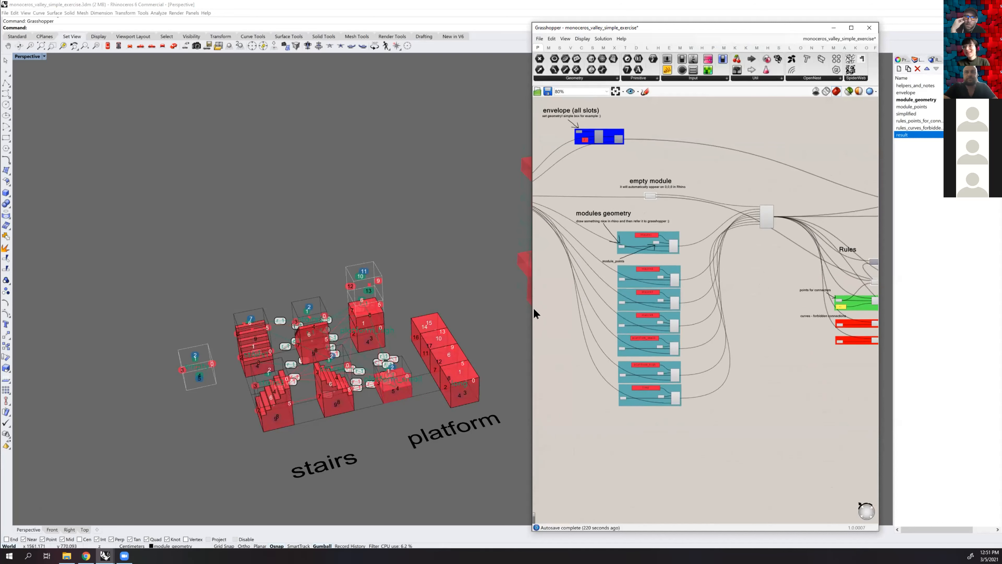
Examine the stair and platform module previews with their face numbers, and compare them with the stairs1 to stairs3 module definitions
right_click_drag(411, 361, 463, 290)
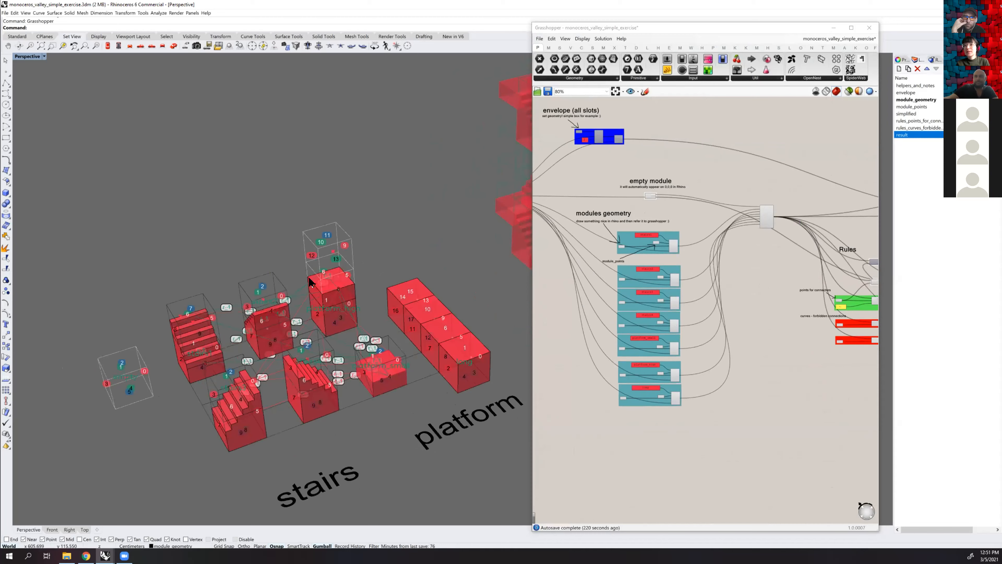
scroll(344, 276, "up", 2)
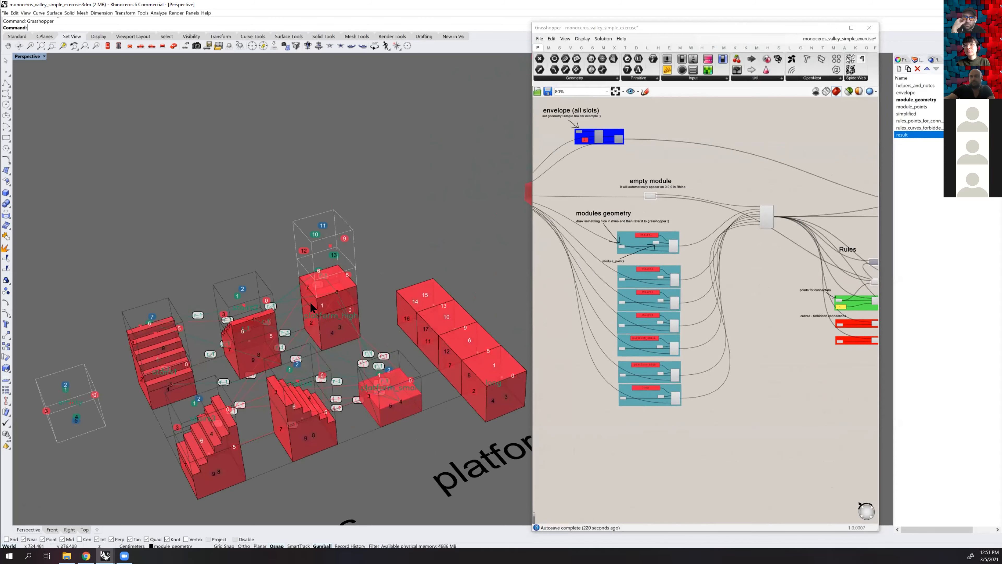
right_click_drag(118, 360, 133, 325, "shift")
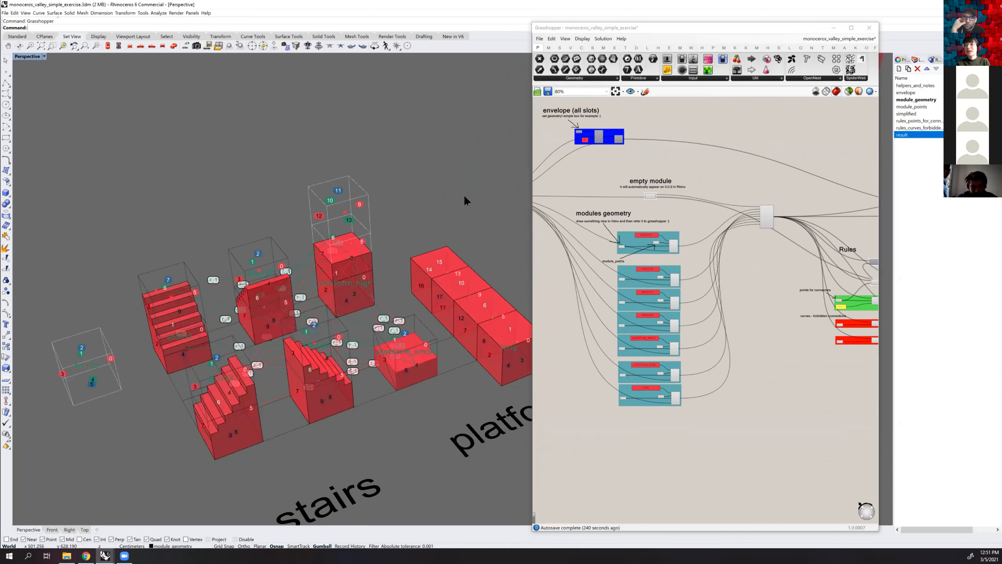
right_click_drag(389, 181, 315, 159, "shift")
right_click_drag(239, 295, 261, 293)
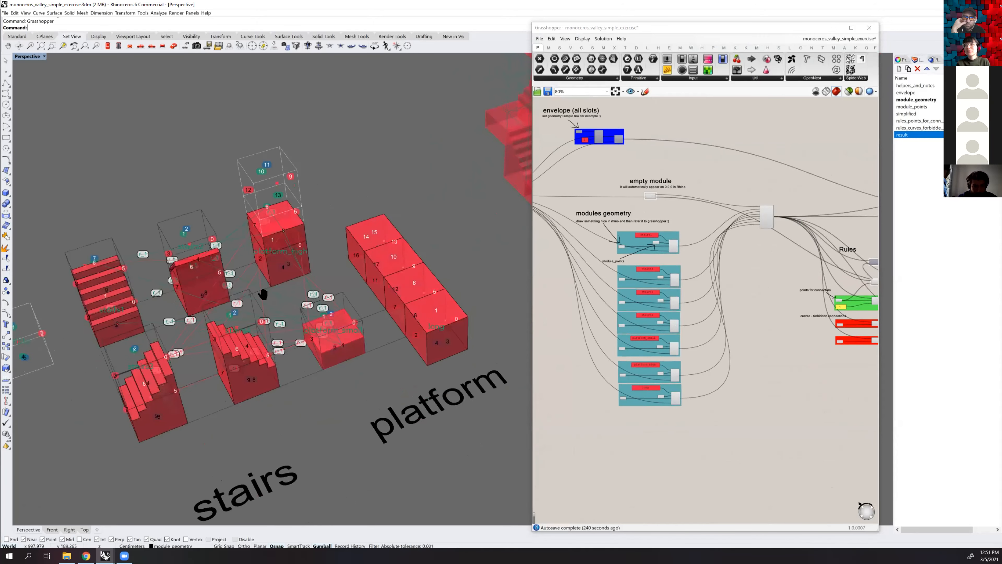
right_click_drag(312, 256, 223, 281)
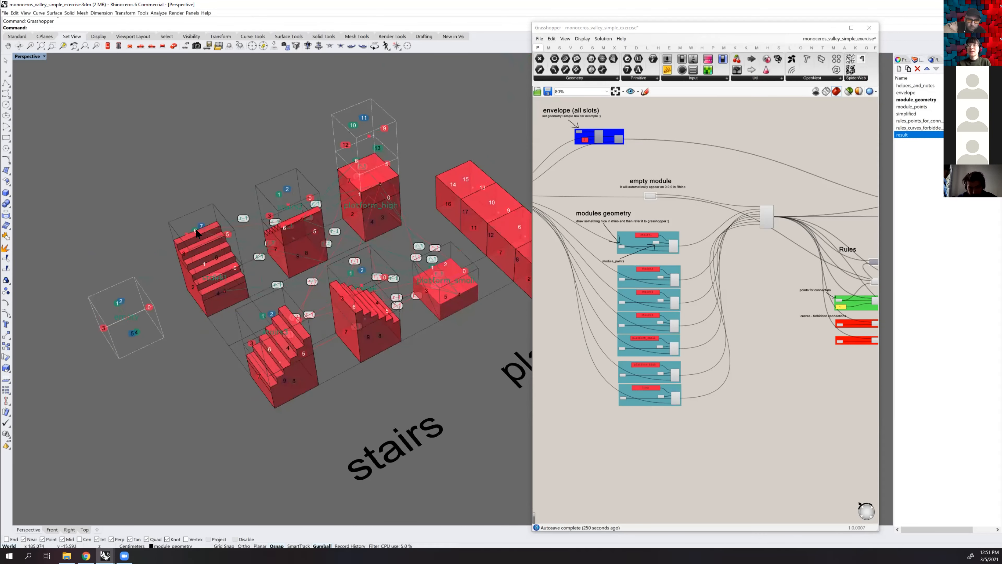
right_click_drag(252, 334, 180, 320, "shift")
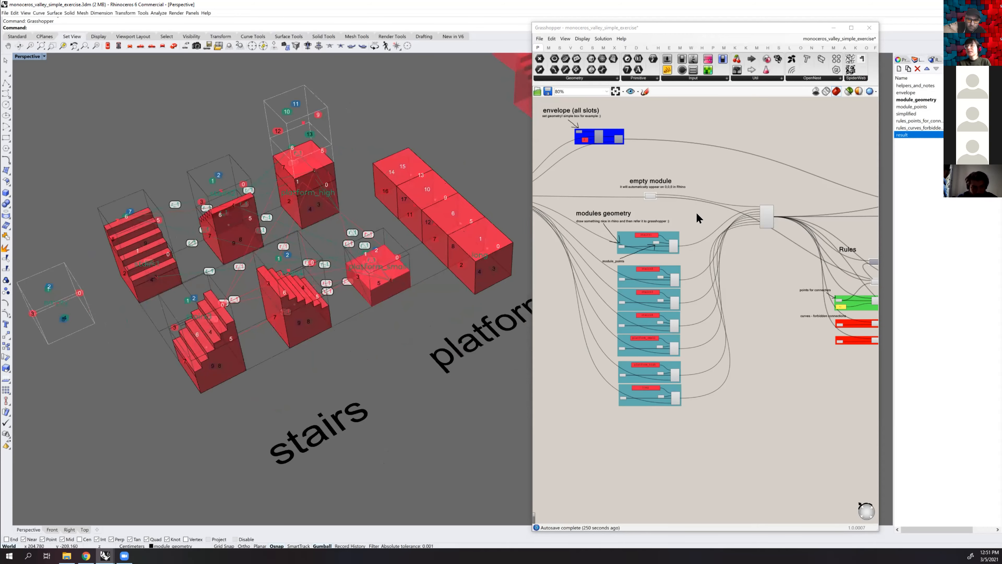
scroll(620, 262, "up", 6)
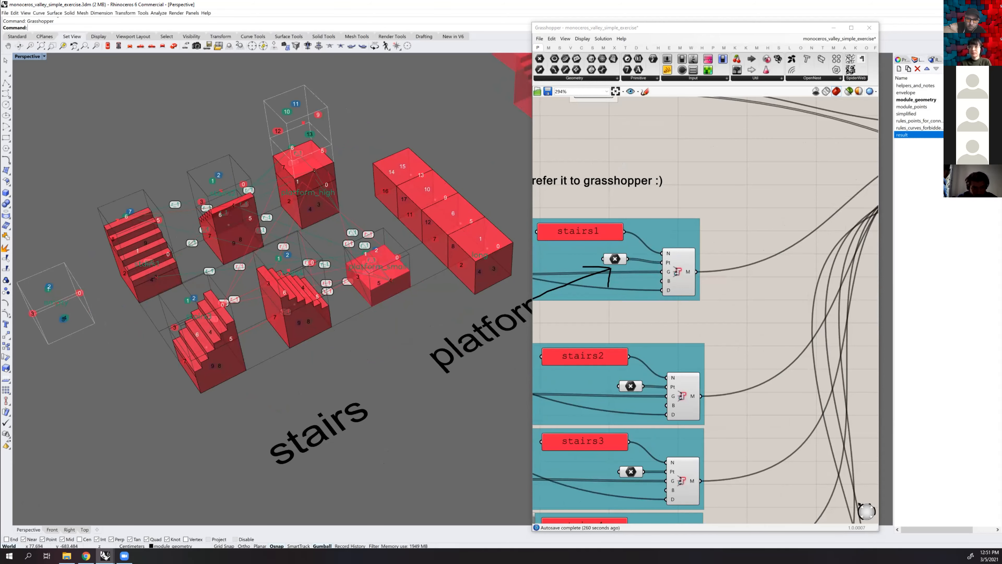
right_click_drag(467, 216, 436, 262, "shift")
right_click_drag(440, 227, 441, 210)
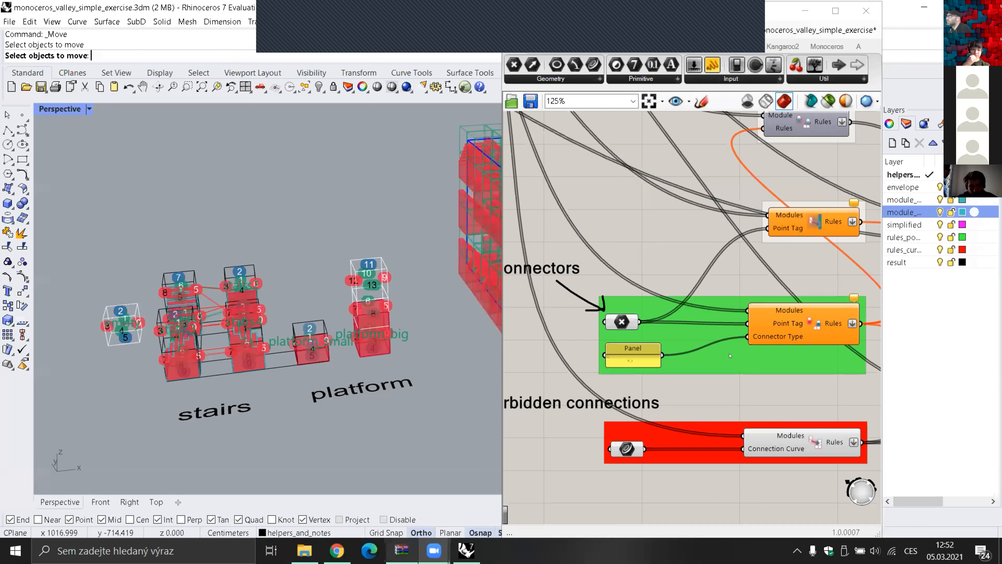
Examine the connector and forbidden-connection rule components, and the platform_small and platform_big module previews
scroll(671, 271, "down", 3)
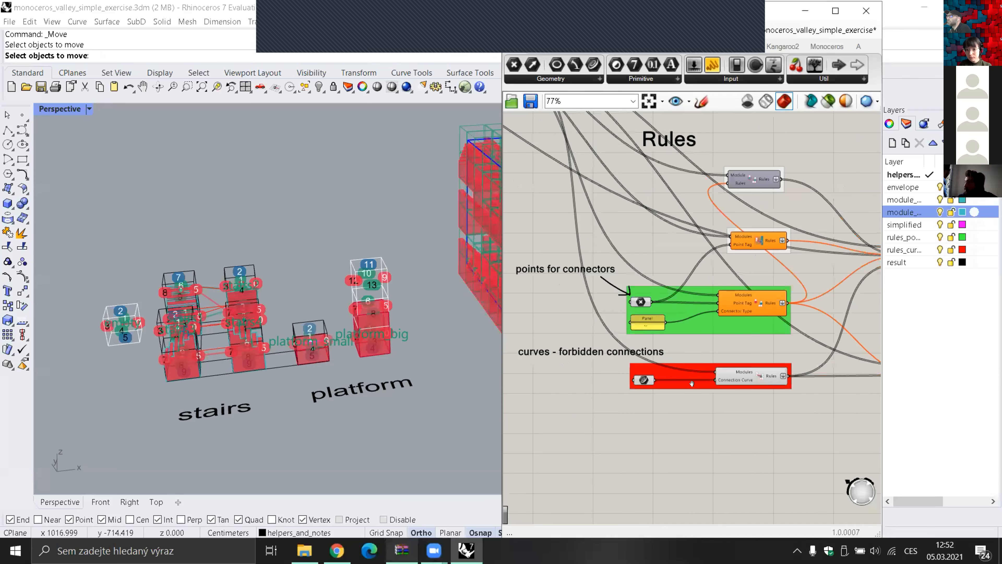
right_click_drag(691, 383, 642, 431)
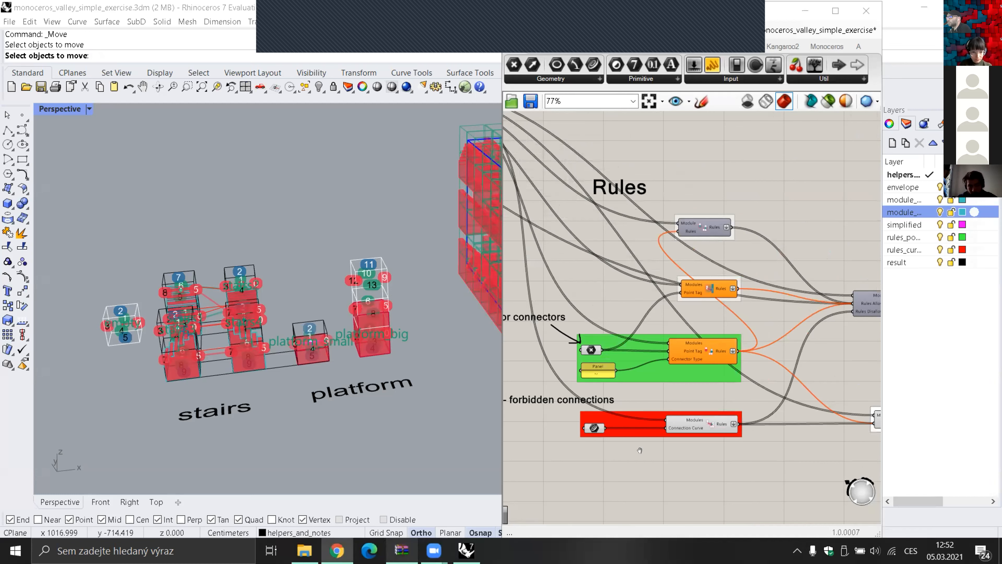
scroll(584, 361, "up", 3)
scroll(741, 328, "up", 2)
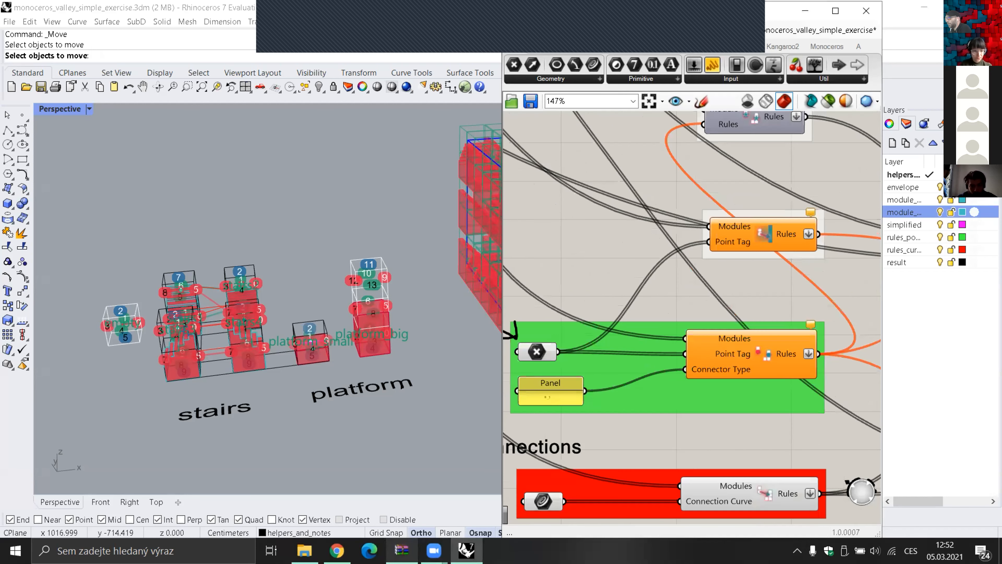
scroll(378, 338, "up", 3)
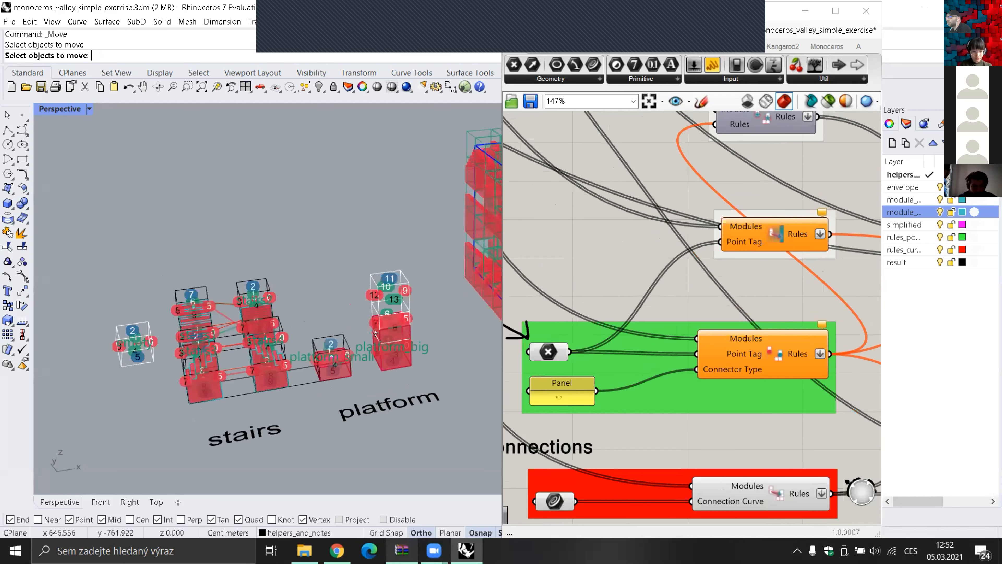
scroll(396, 349, "up", 5)
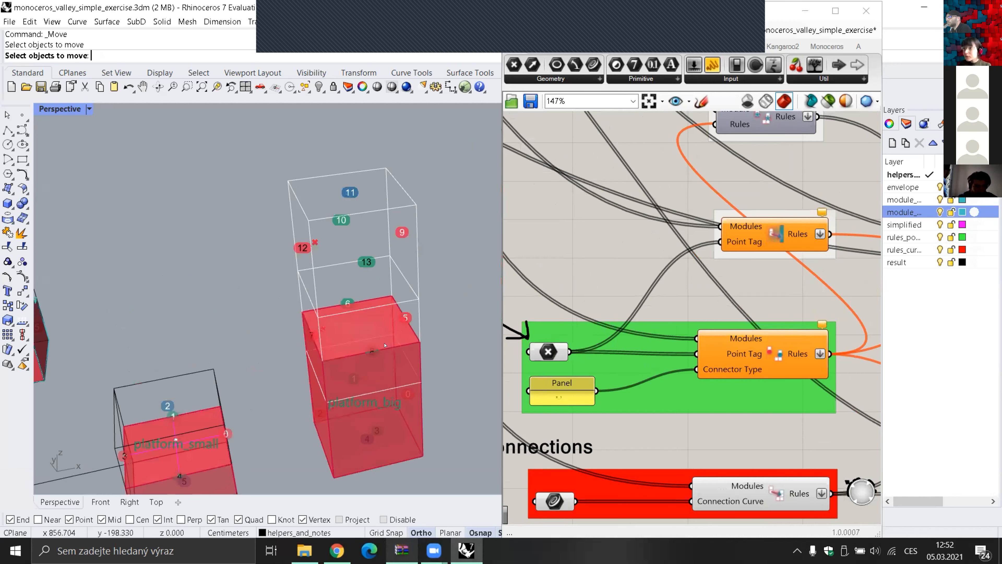
scroll(398, 358, "down", 5)
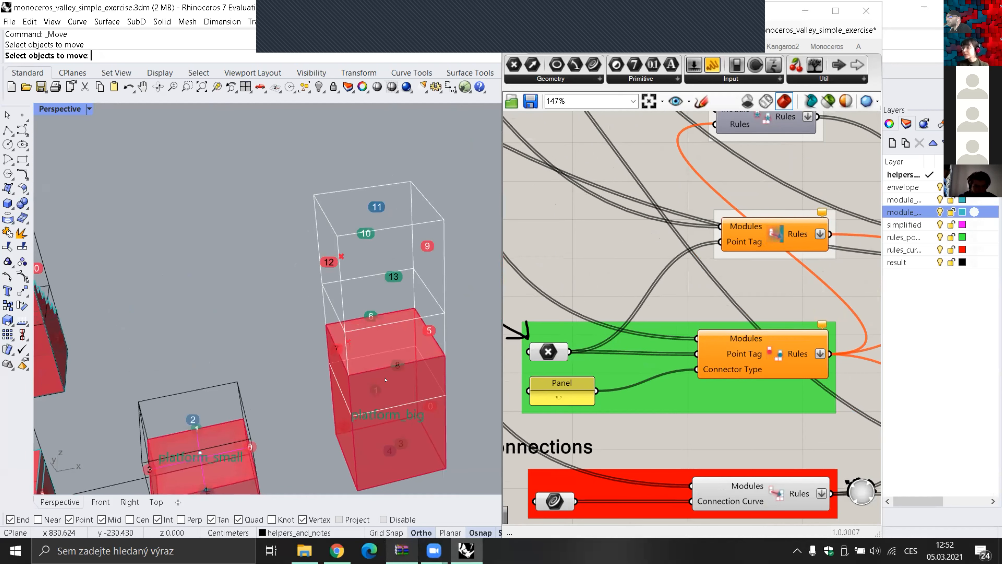
scroll(379, 379, "down", 4)
right_click_drag(292, 379, 396, 272, "shift")
Select the Point parameter in the points-for-connectors group, and narrow the Grasshopper window to expose the whole platform_big module
right_click_drag(592, 300, 686, 290)
left_click(642, 342)
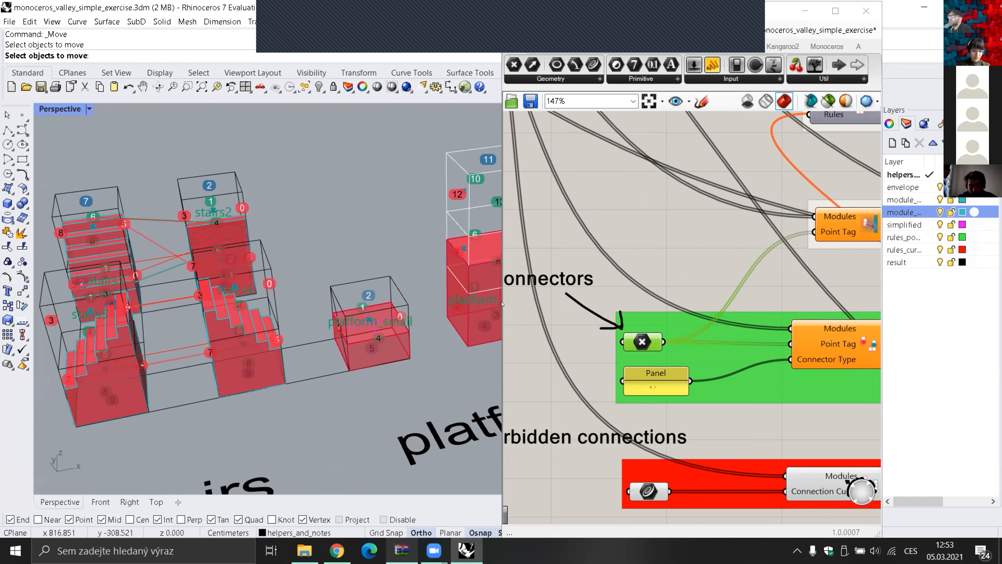
left_click_drag(502, 304, 554, 306)
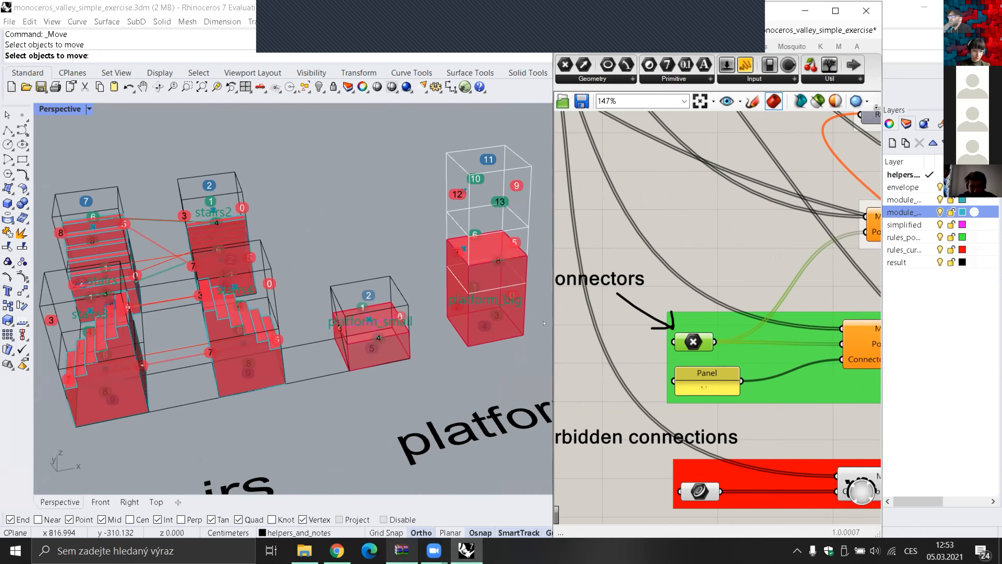
Select the module layer directly below envelope in the layer list, and check its layer options without applying any
left_click(932, 212)
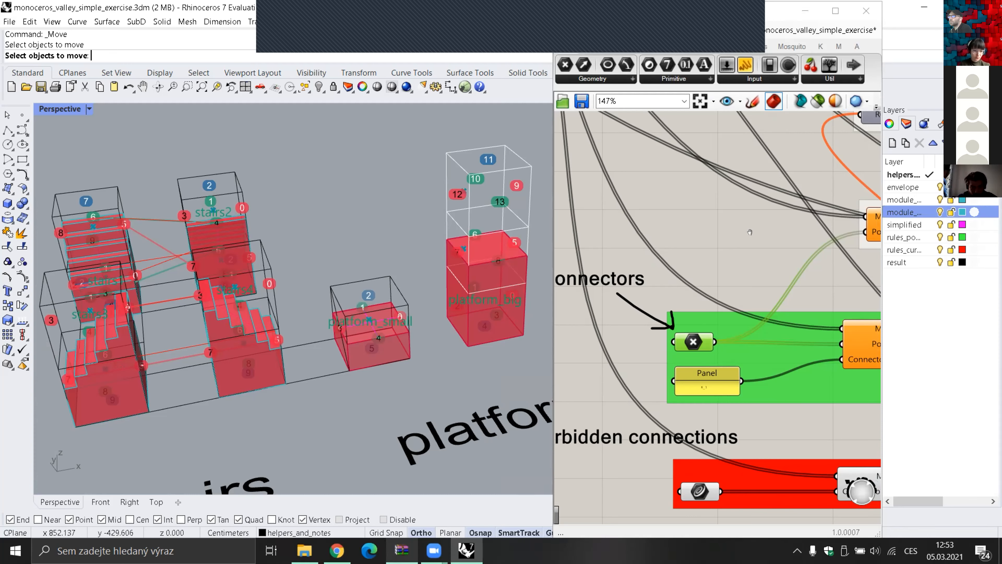
right_click_drag(766, 222, 788, 212)
left_click(906, 199)
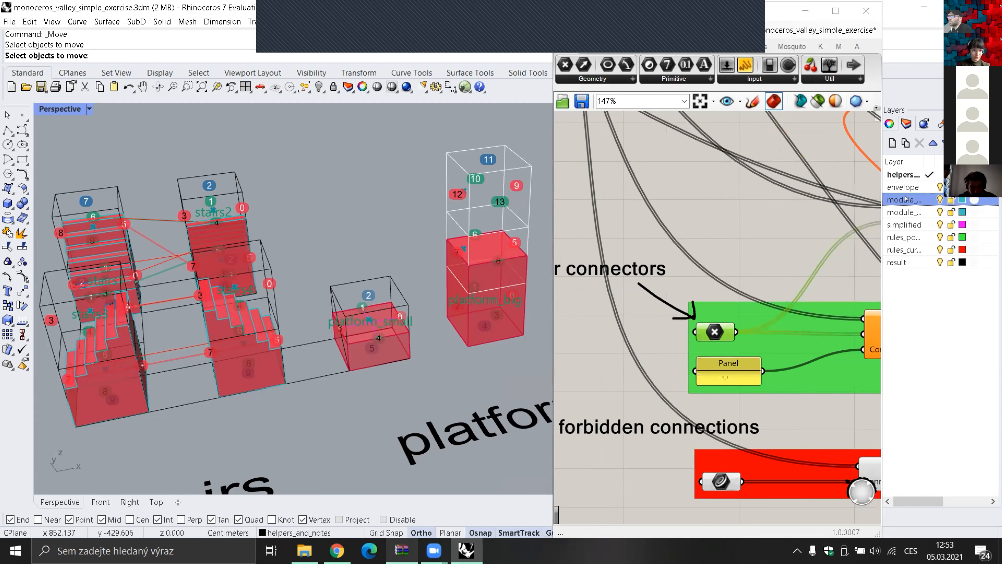
right_click(905, 200)
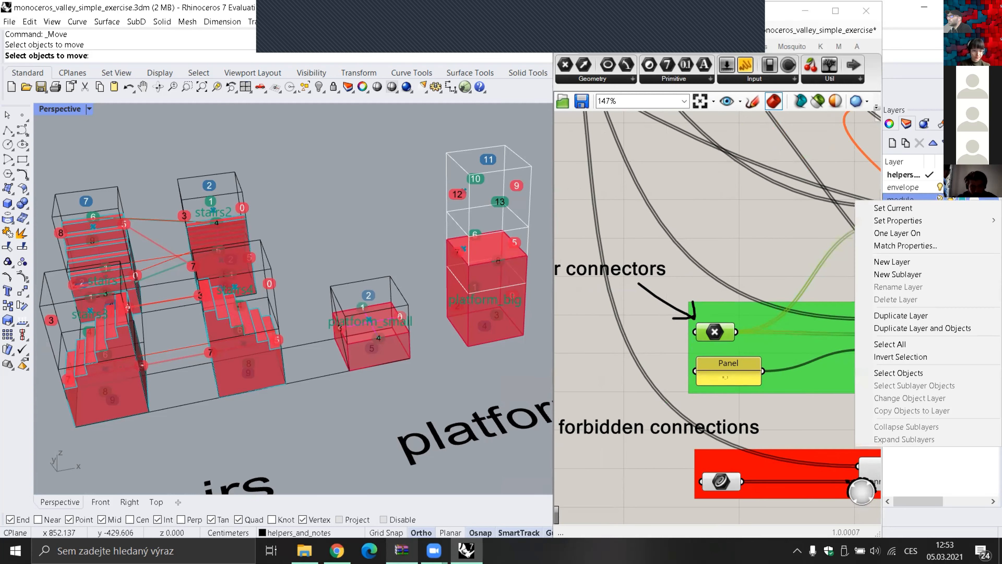
left_click(940, 197)
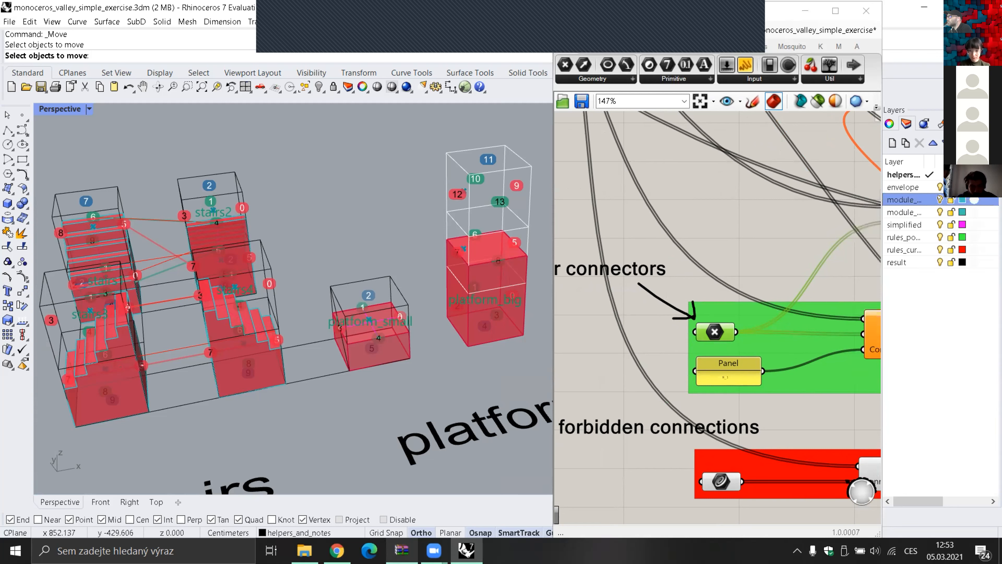
left_click(939, 197)
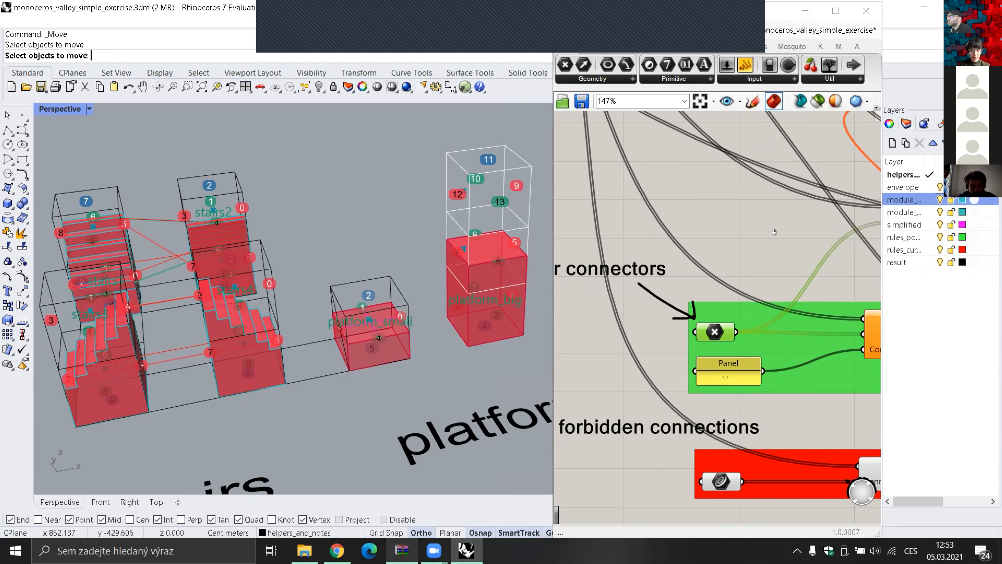
Examine the points-for-connectors and forbidden-connections groups, and check the Point parameter's options for setting points
right_click_drag(780, 238, 778, 220)
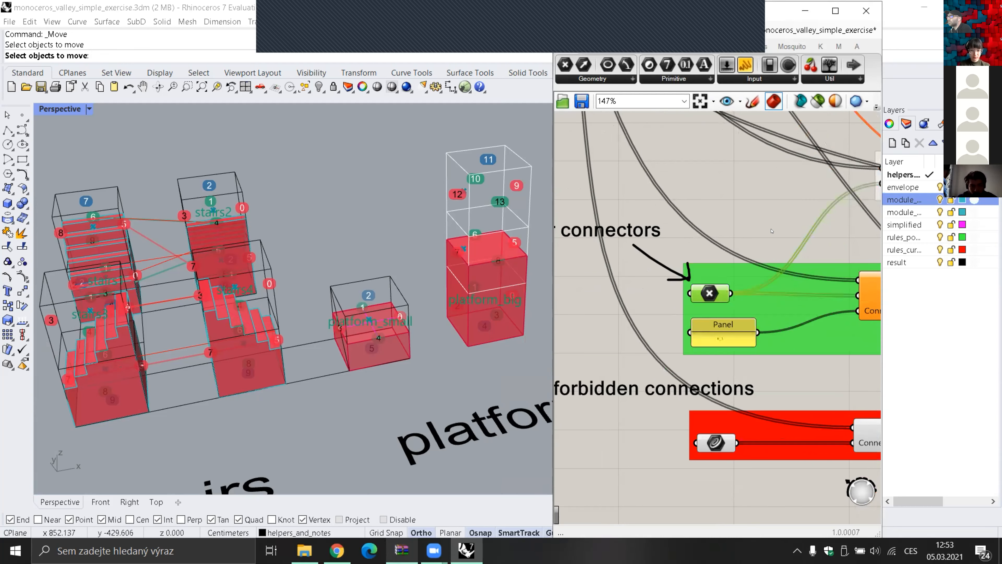
scroll(726, 272, "down", 3)
right_click_drag(751, 209, 804, 278)
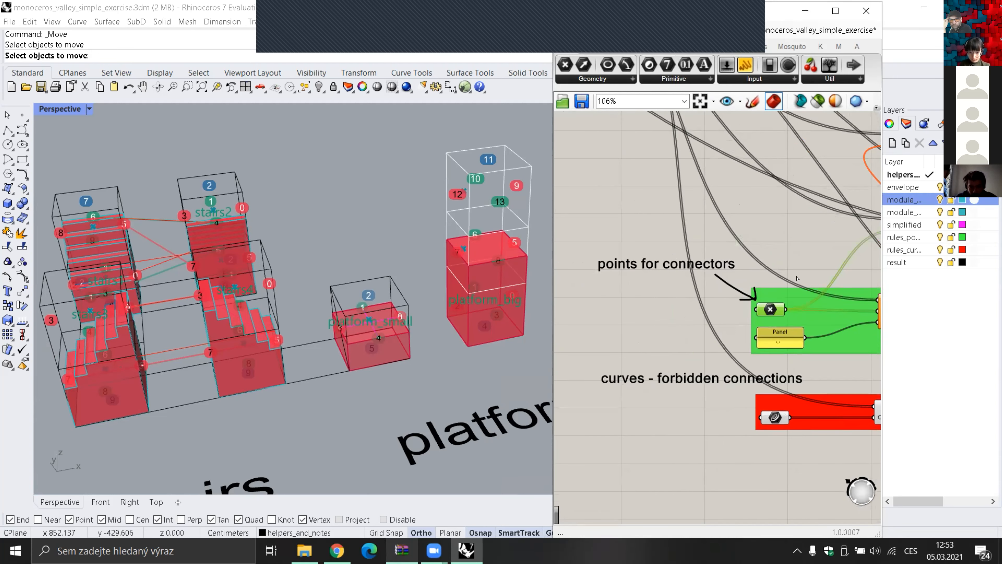
right_click_drag(794, 273, 790, 272)
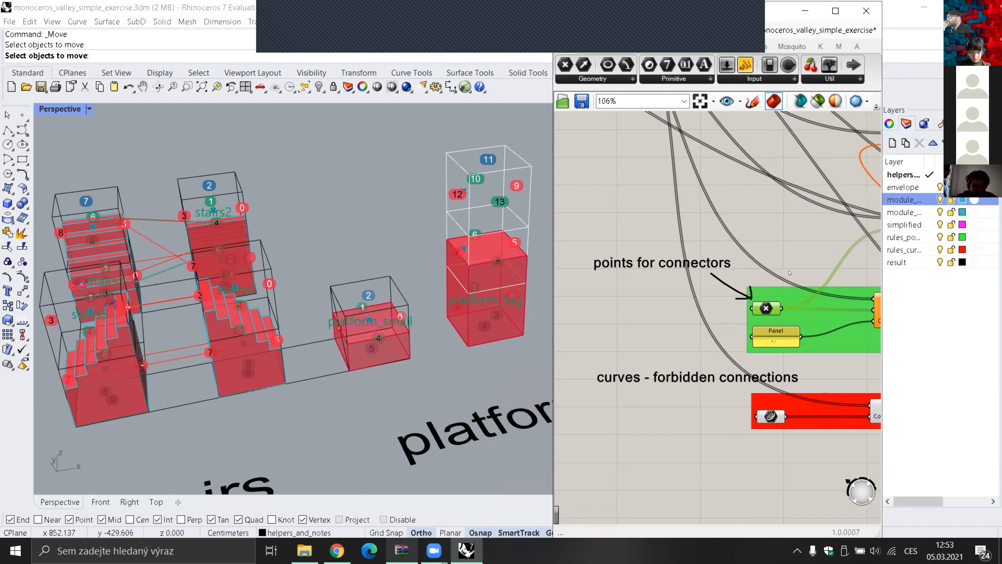
scroll(790, 273, "down", 2)
scroll(769, 284, "up", 3)
right_click(751, 284)
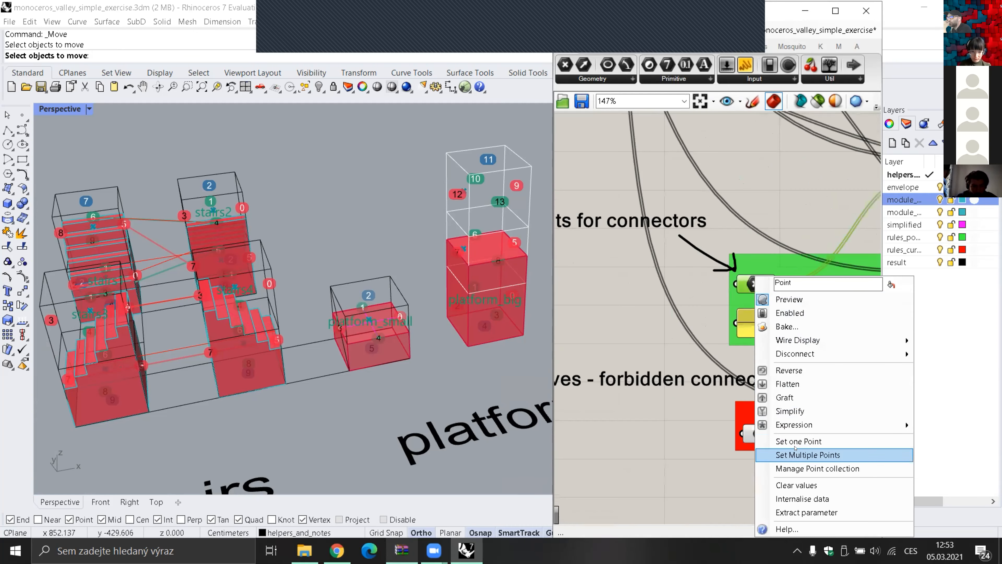
left_click(962, 345)
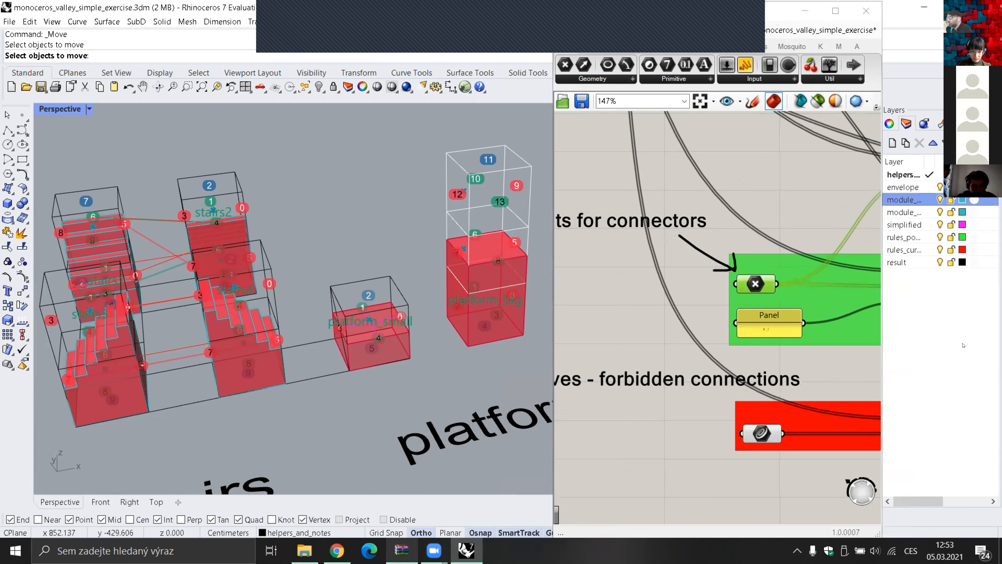
right_click_drag(795, 214, 777, 220)
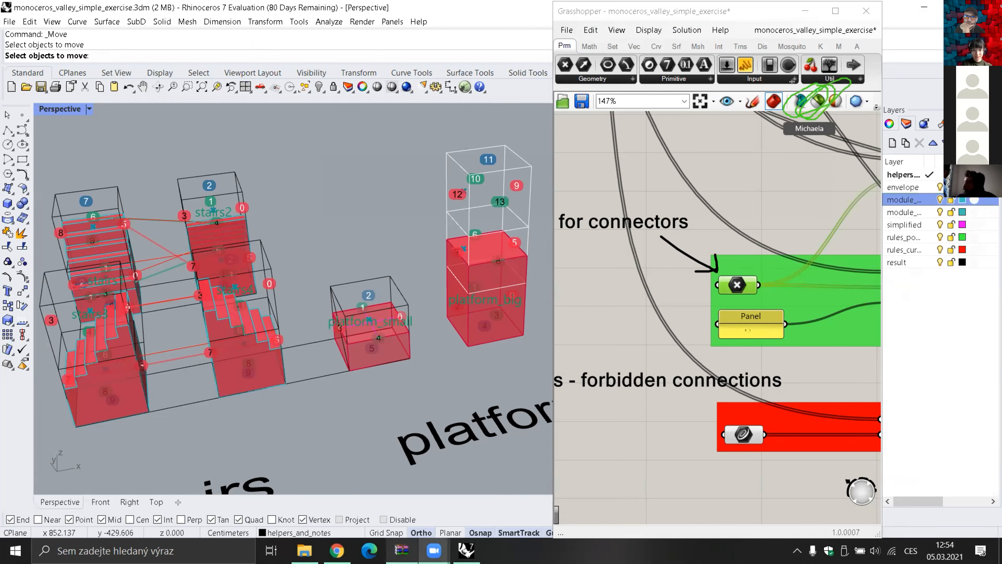
Limit the Grasshopper preview to selected components, and inspect the points on the stair and platform boxes
left_click(821, 98)
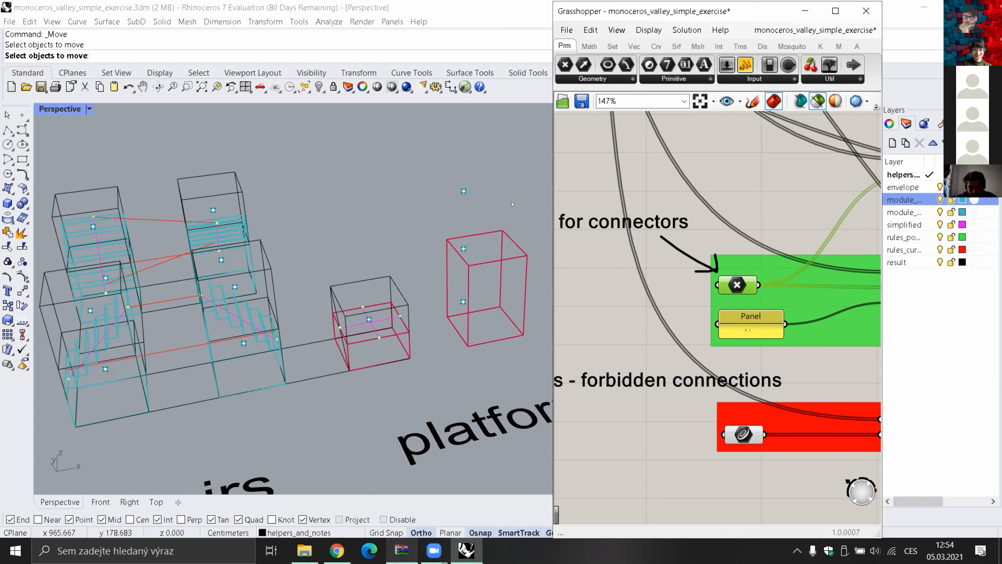
right_click_drag(462, 214, 472, 211, "shift")
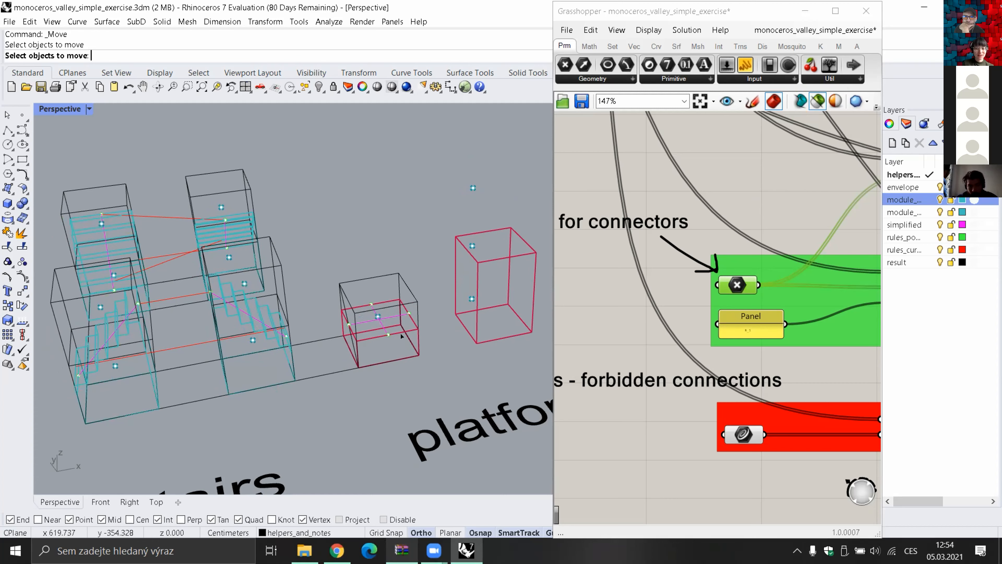
right_click_drag(408, 342, 423, 335, "shift")
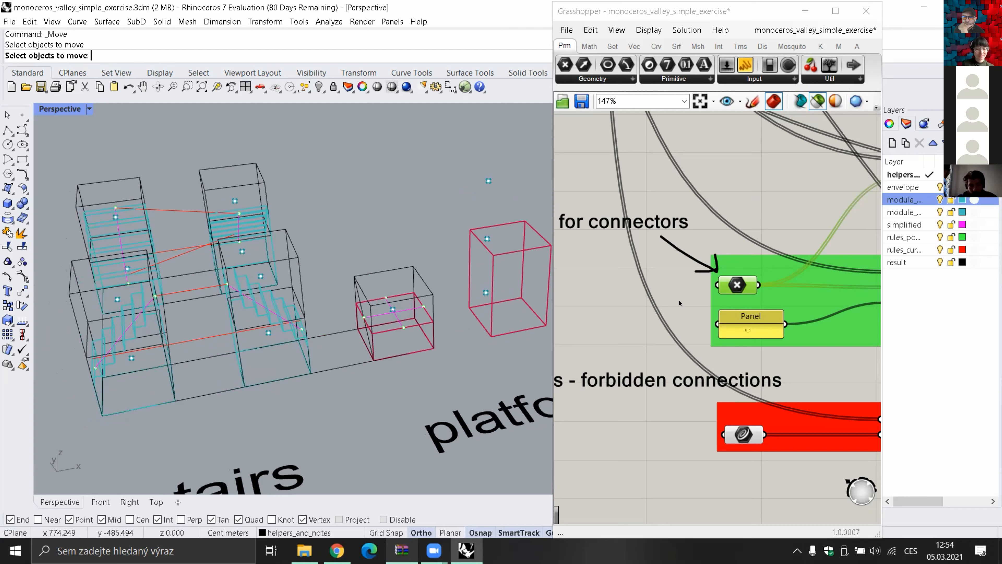
Examine the tall platform box, the connector and forbidden-connection rules, and the platform_small and platform_big module definitions
right_click_drag(500, 346, 495, 335, "shift")
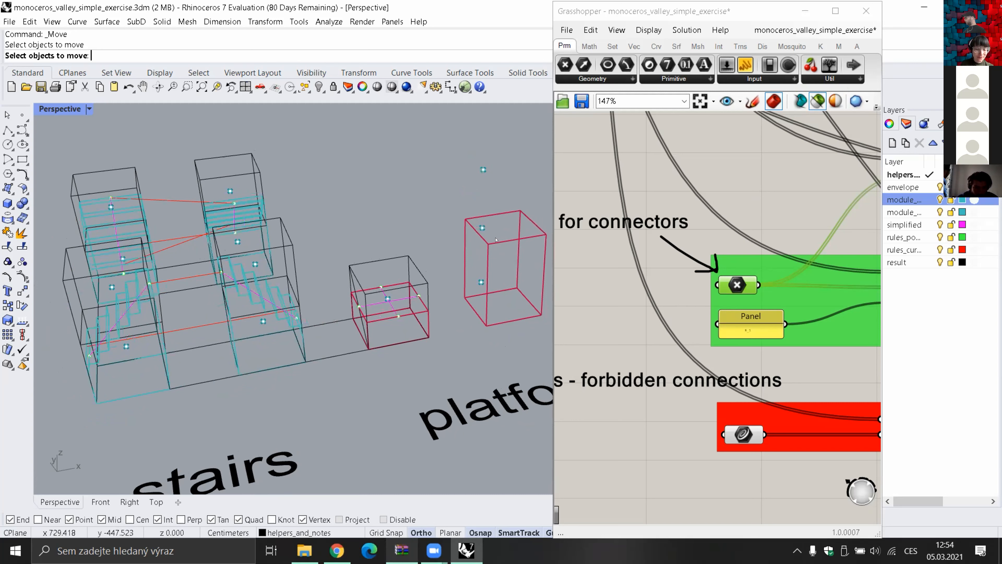
right_click_drag(496, 240, 486, 244, "shift")
left_click(508, 244)
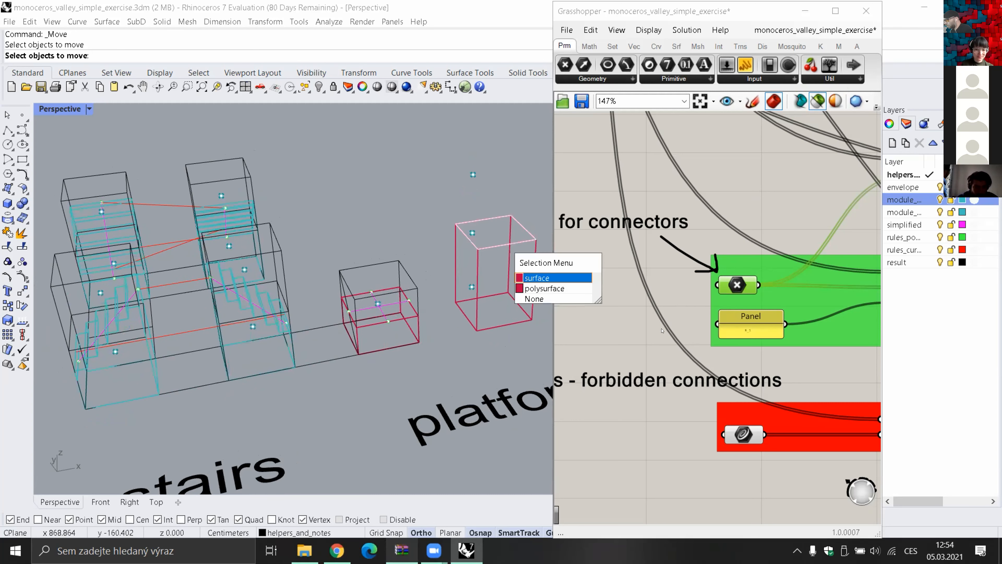
scroll(677, 355, "down", 3)
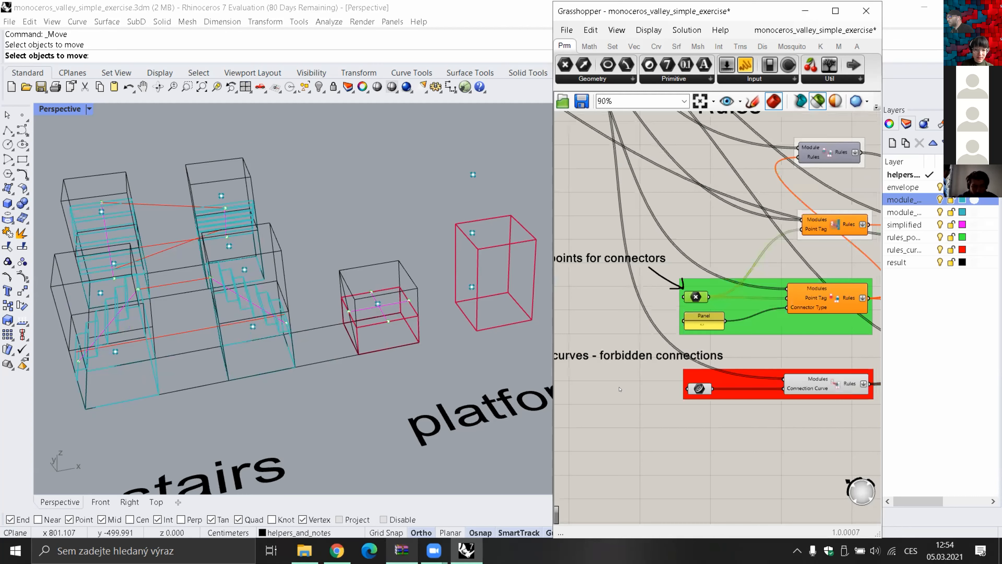
scroll(620, 388, "down", 4)
right_click_drag(564, 472, 709, 431)
scroll(709, 432, "up", 2)
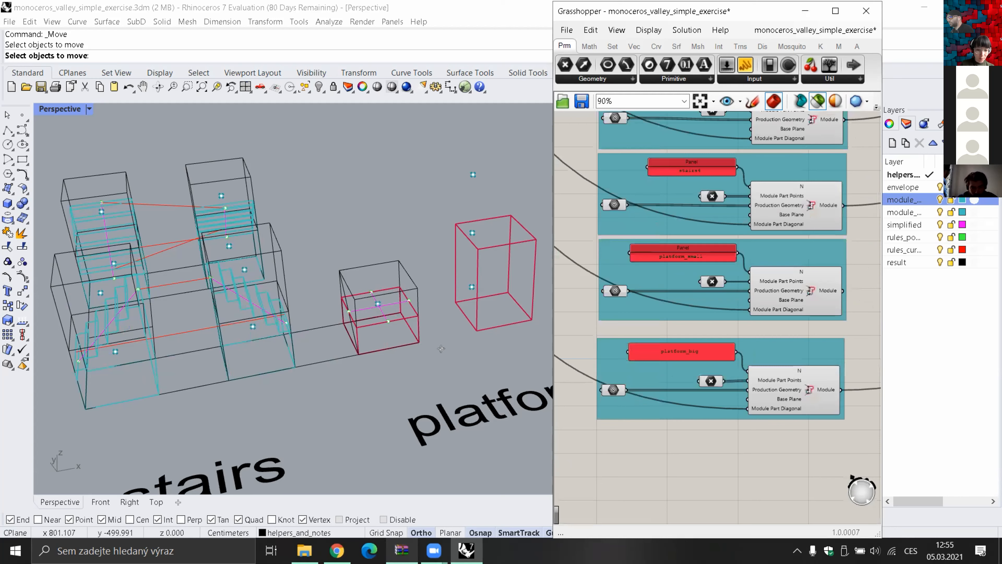
right_click_drag(441, 349, 489, 342)
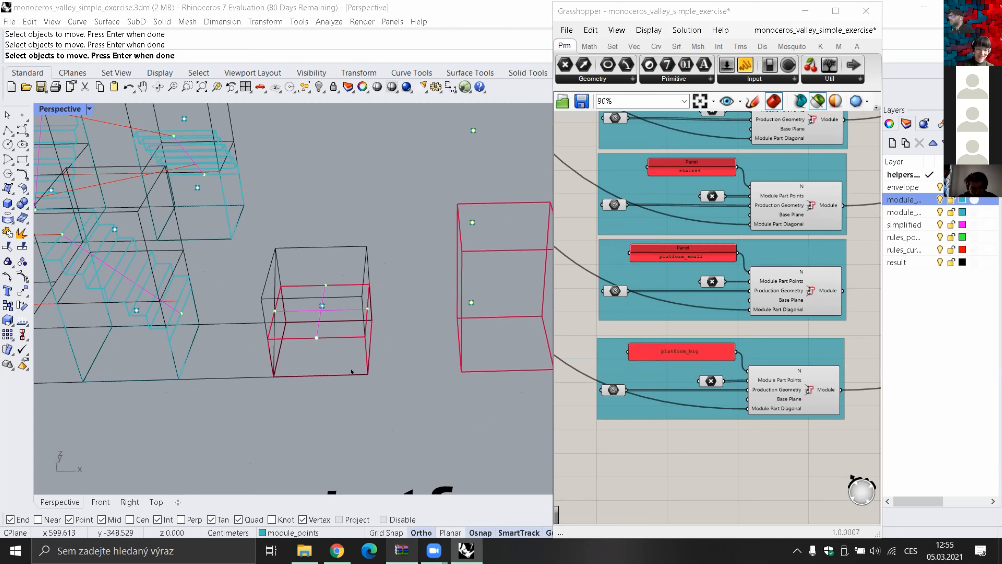
left_click(315, 338)
key("Return")
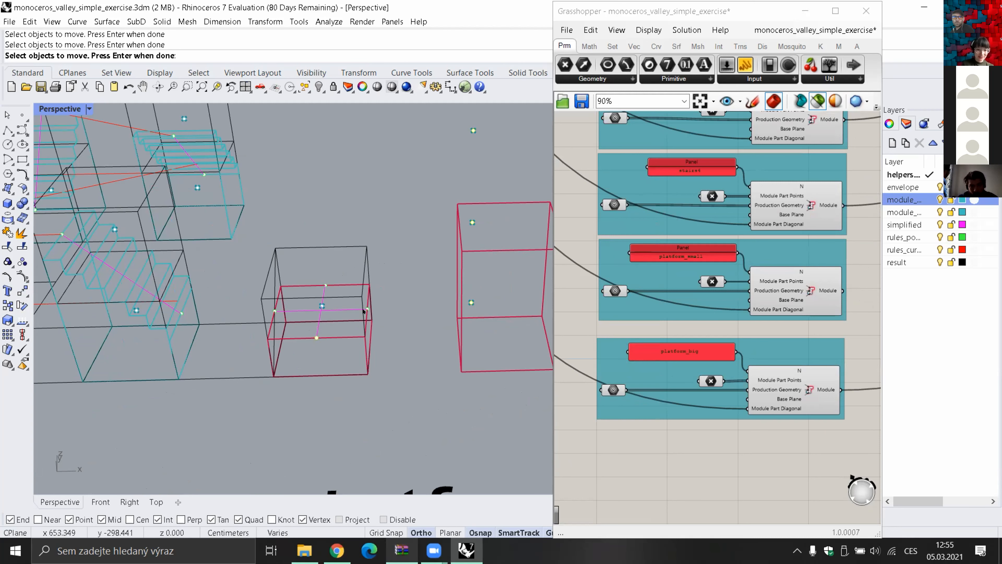
left_click(275, 311)
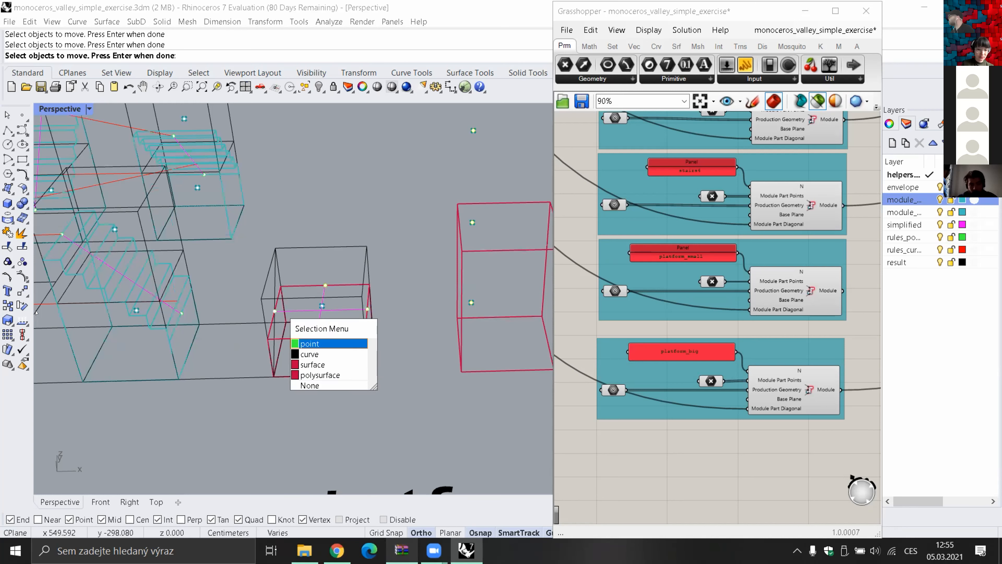
key("Return")
left_click(21, 301)
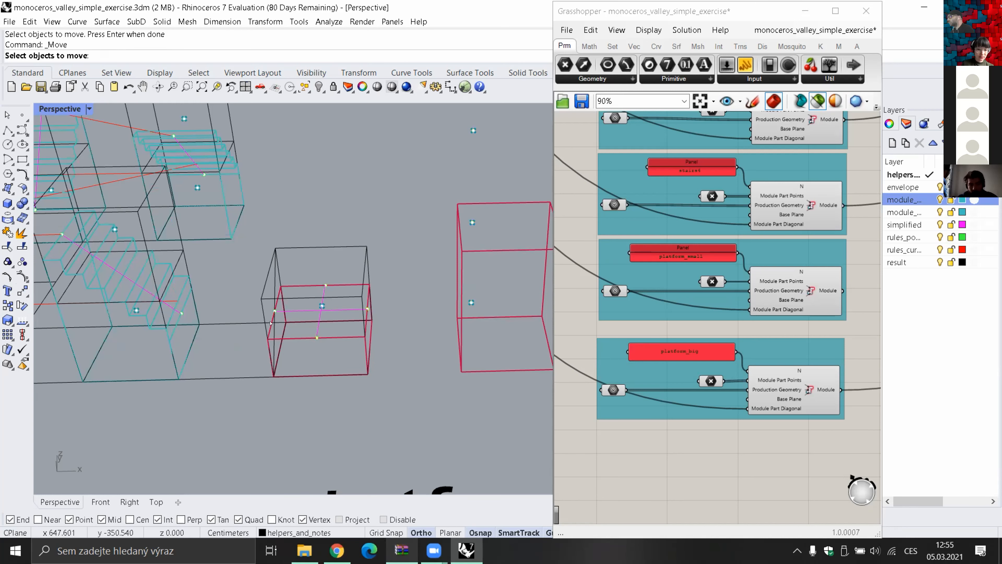
left_click(7, 305)
right_click_drag(396, 366, 216, 318, "shift")
left_click(229, 325)
left_click(260, 358)
left_click(284, 297)
left_click(318, 330)
left_click(245, 274)
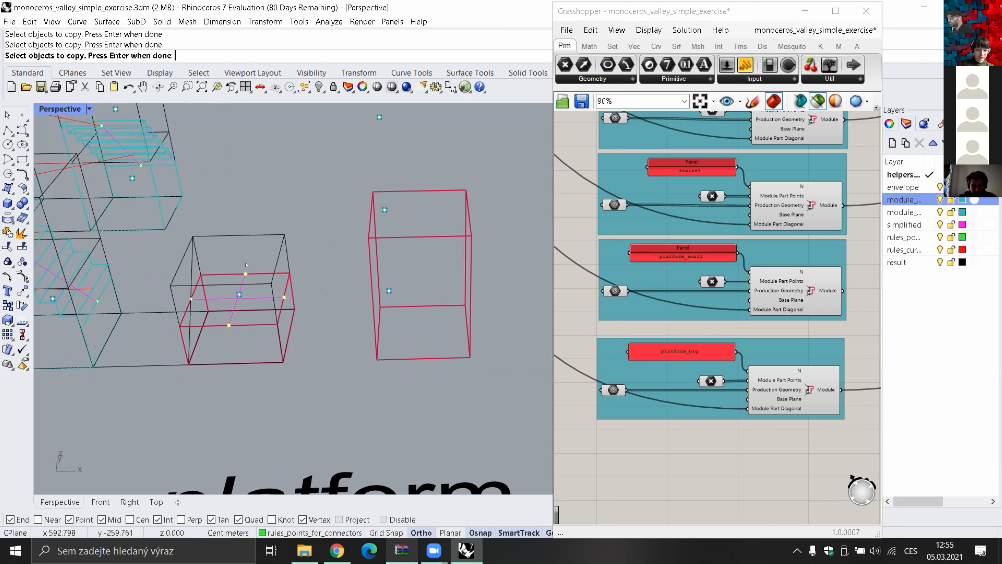
left_click(187, 296)
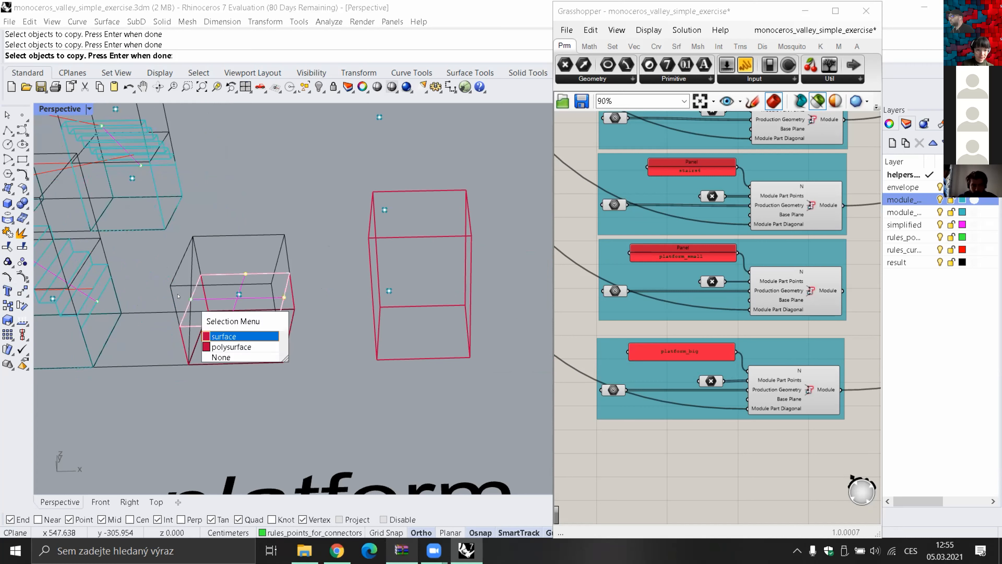
left_click(196, 295)
left_click(191, 299)
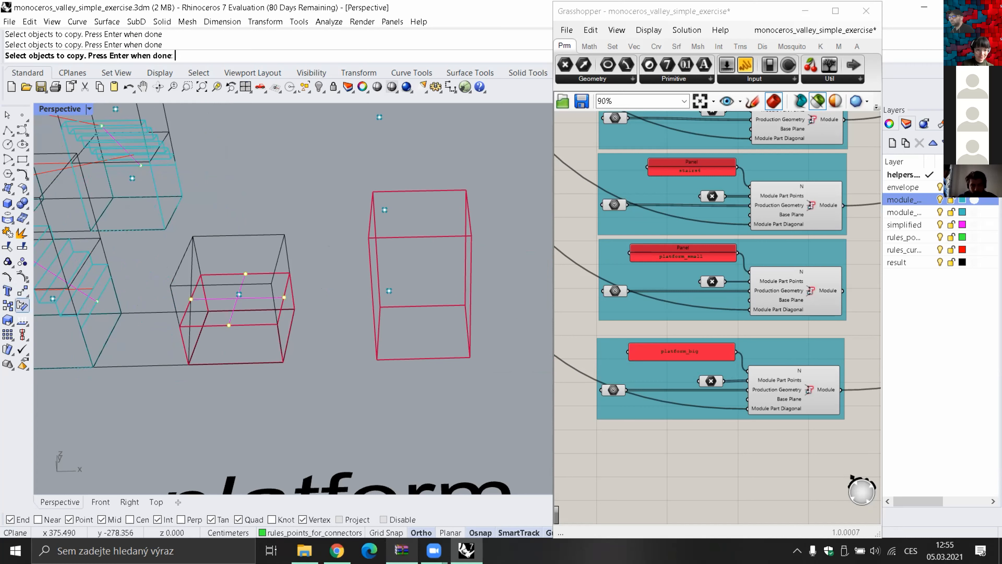
Start the Copy command and select the four connector points around the small platform box as the objects to copy
left_click(8, 305)
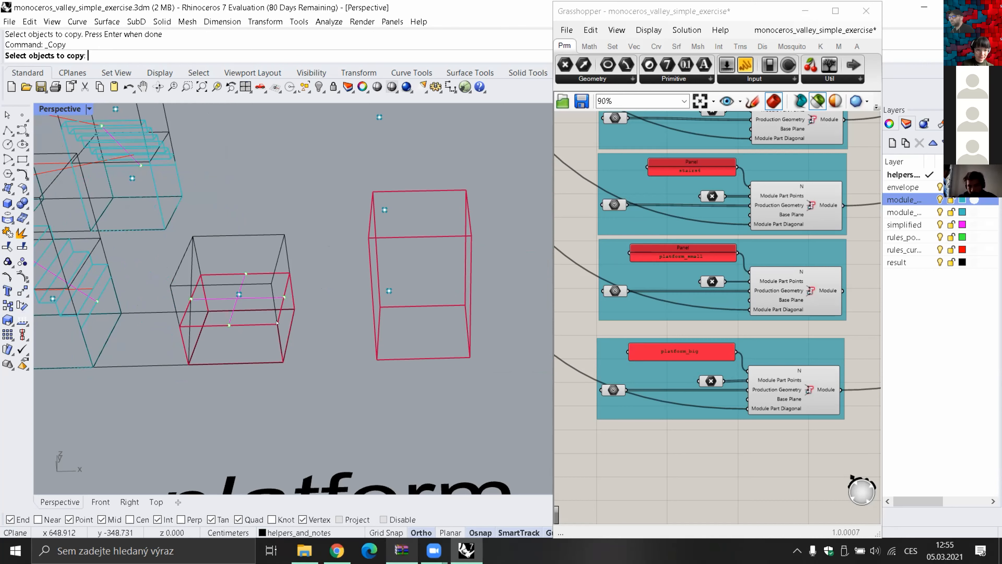
scroll(277, 322, "up", 3)
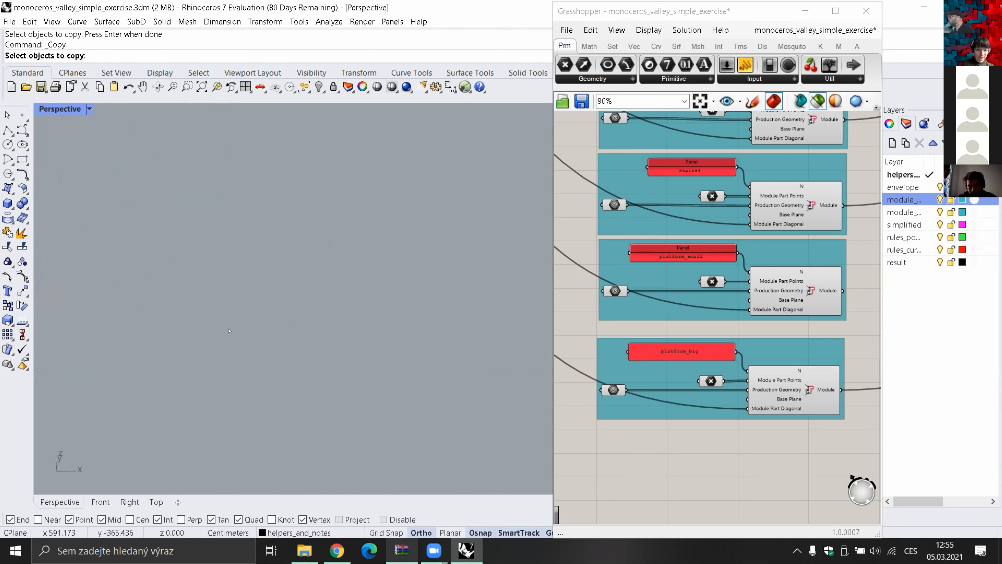
scroll(276, 323, "down", 3)
left_click_drag(275, 323, 338, 272)
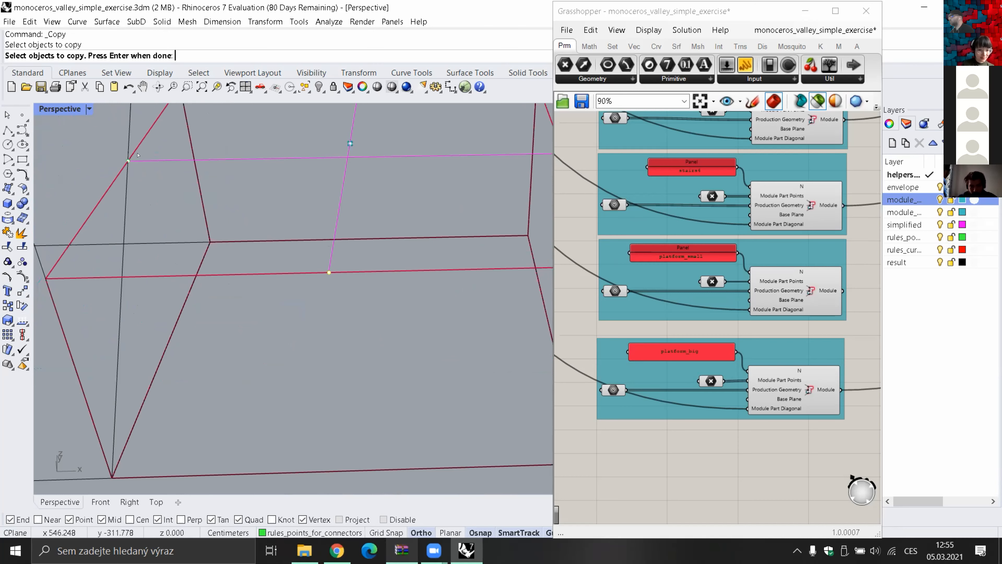
scroll(353, 381, "down", 2)
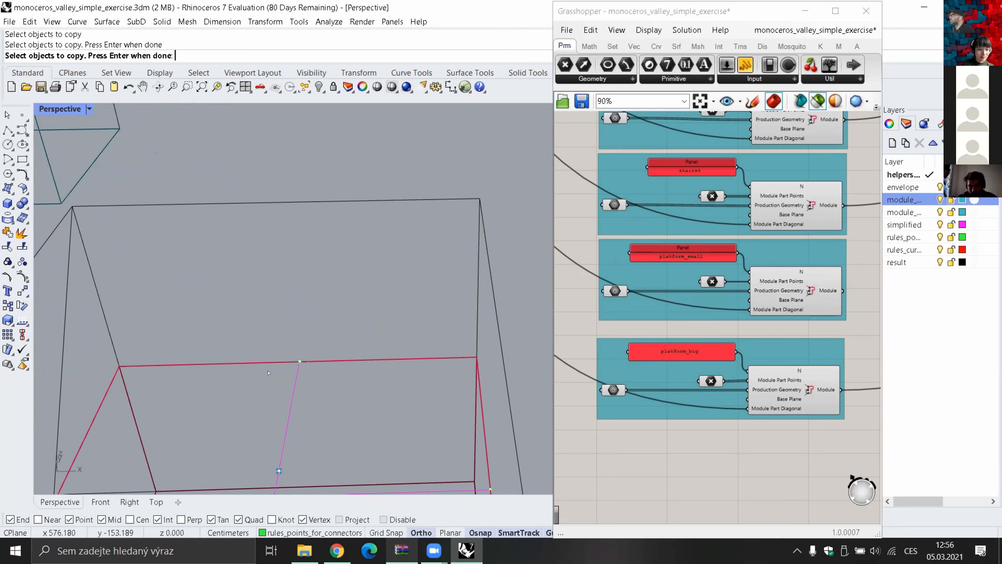
scroll(291, 369, "up", 3)
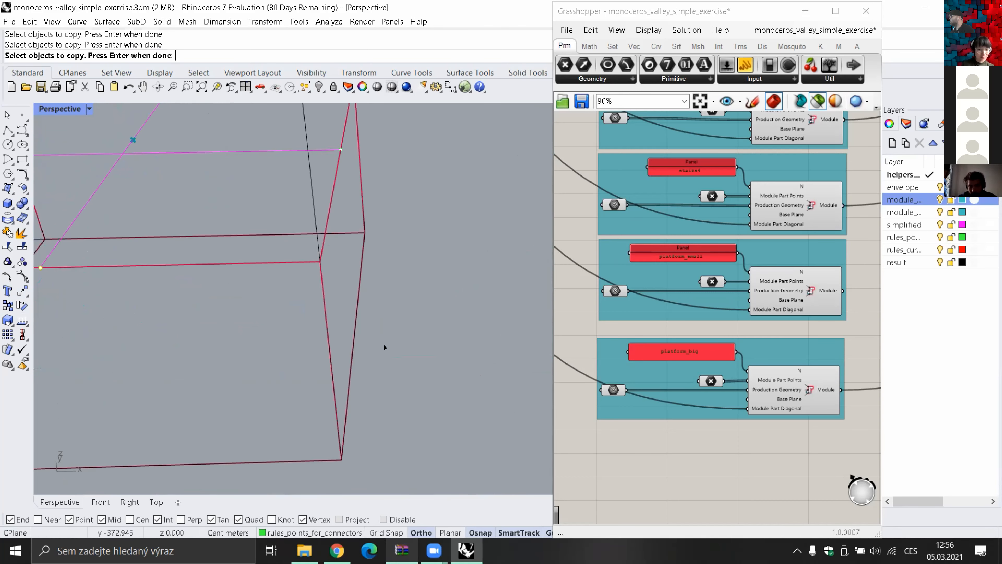
right_click_drag(487, 332, 498, 337)
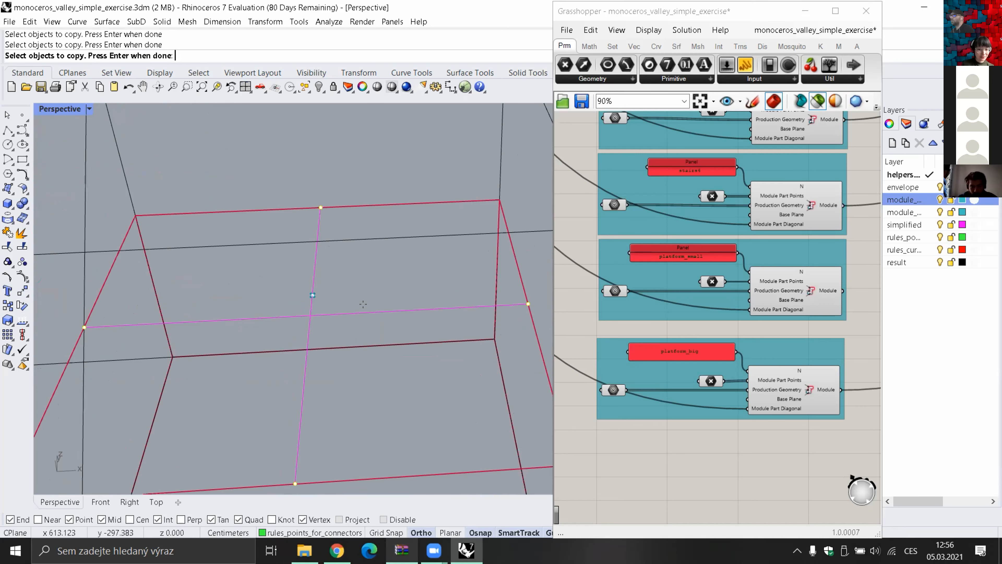
scroll(365, 305, "down", 3)
key("Return")
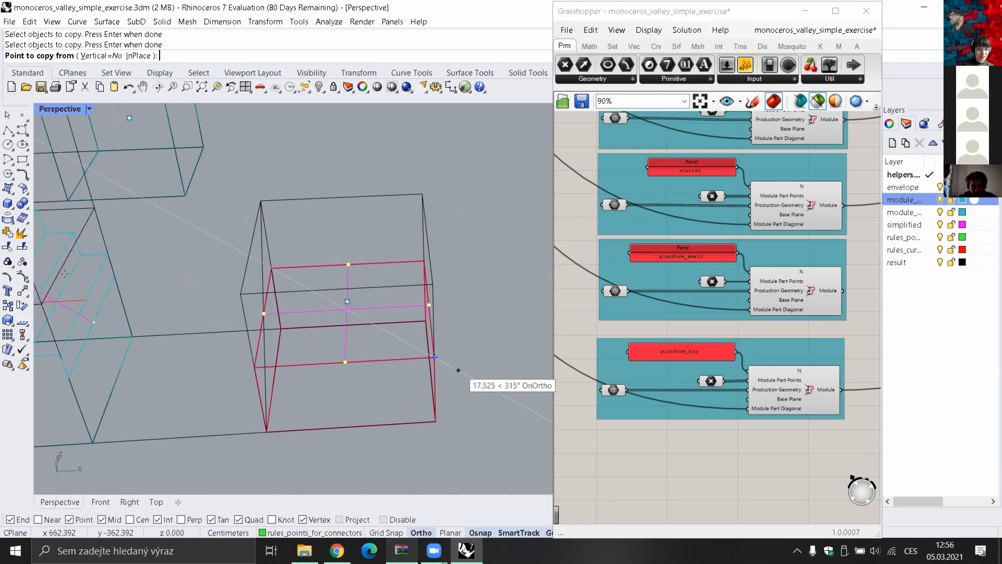
Copy the four selected points from the small platform box to the corresponding position on the lower part of the tall platform box
right_click_drag(458, 369, 383, 302, "shift")
left_click(363, 290)
right_click_drag(508, 276, 213, 267, "shift")
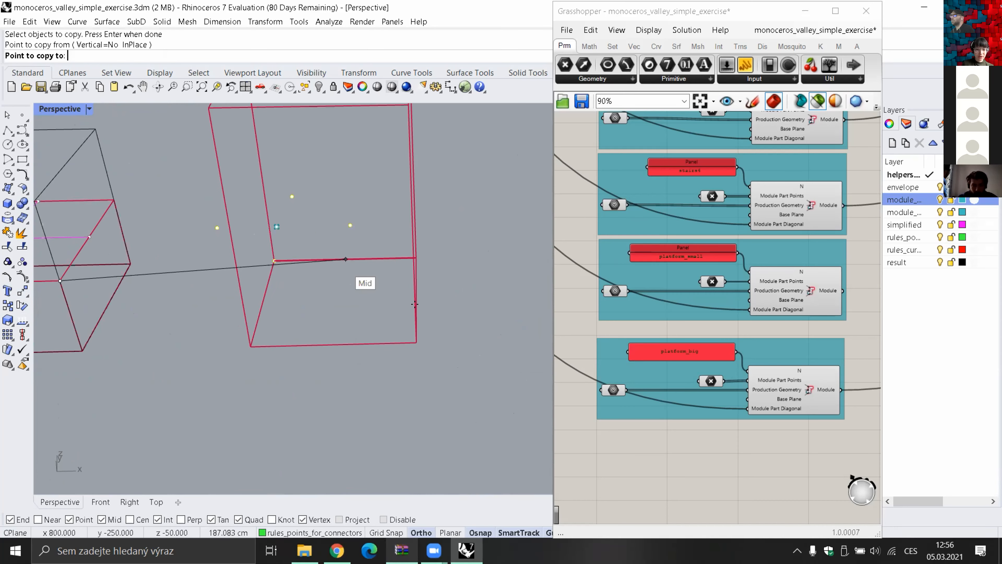
left_click(415, 273)
key("Return")
Examine the copied connector points around the tall platform box and the module connections leading to the rules
right_click_drag(409, 371, 437, 389, "shift")
scroll(437, 389, "down", 3)
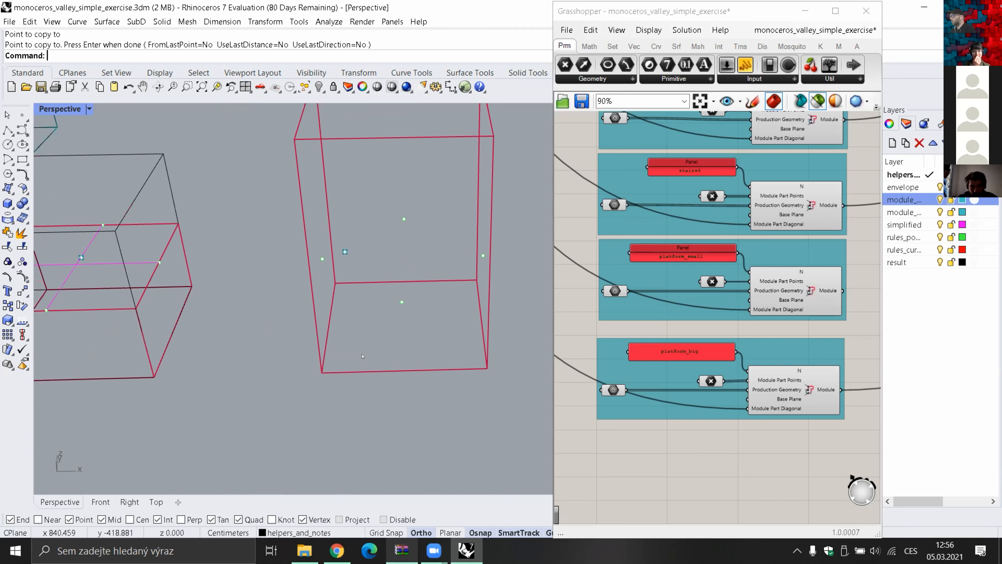
scroll(395, 332, "down", 2)
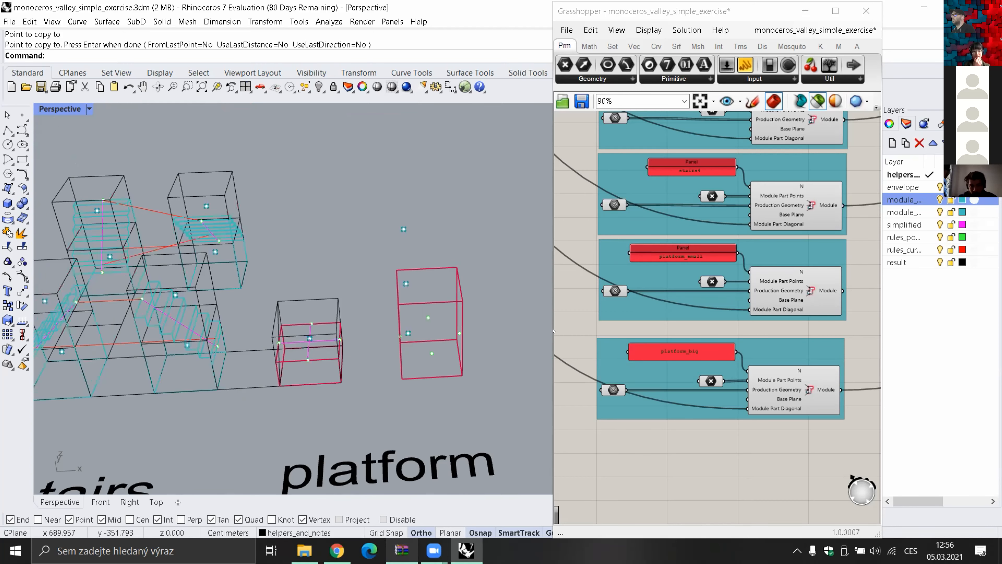
right_click_drag(402, 223, 453, 204, "shift")
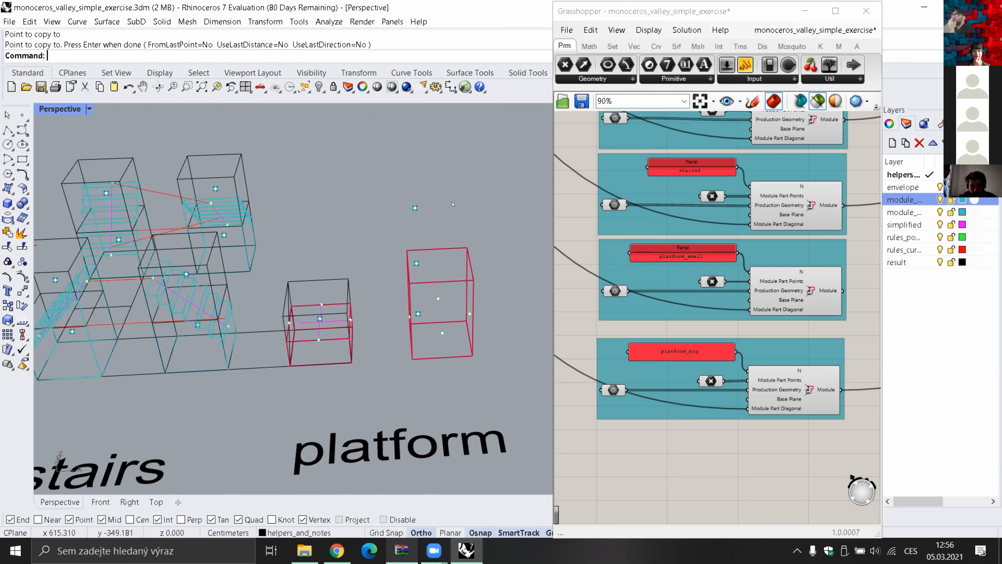
right_click_drag(398, 261, 388, 281, "shift")
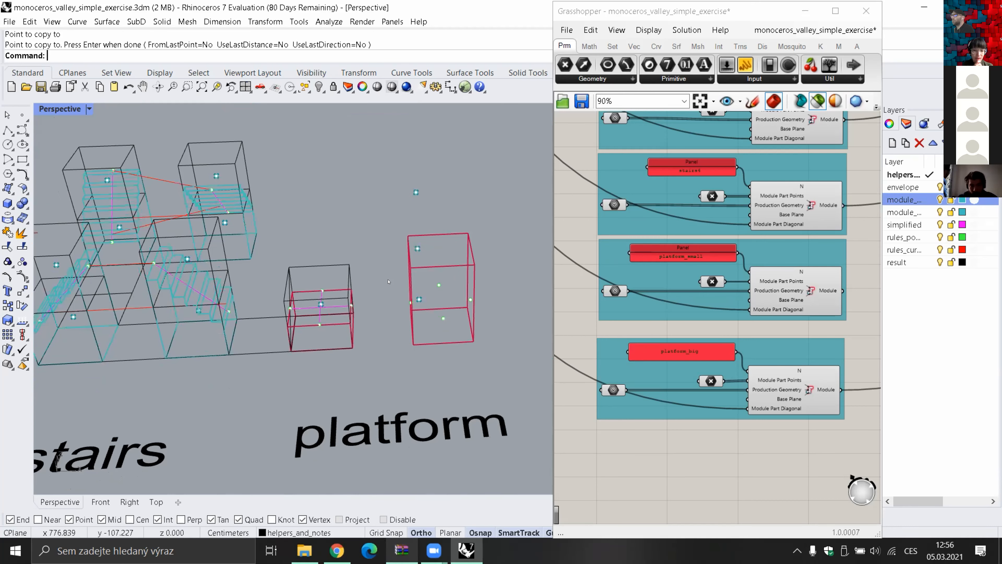
scroll(404, 328, "up", 3)
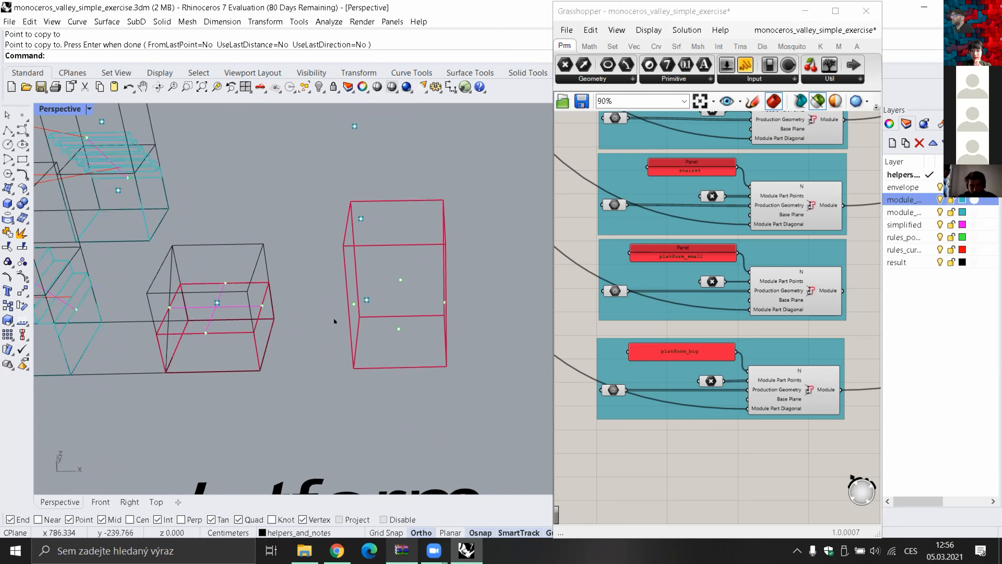
scroll(335, 321, "down", 3)
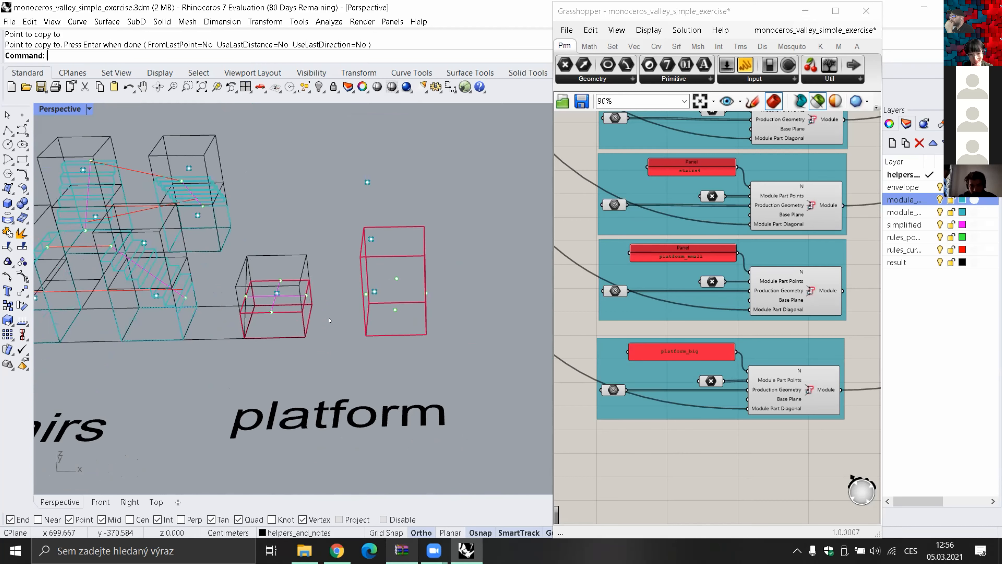
left_click(581, 449)
right_click_drag(756, 344, 653, 362)
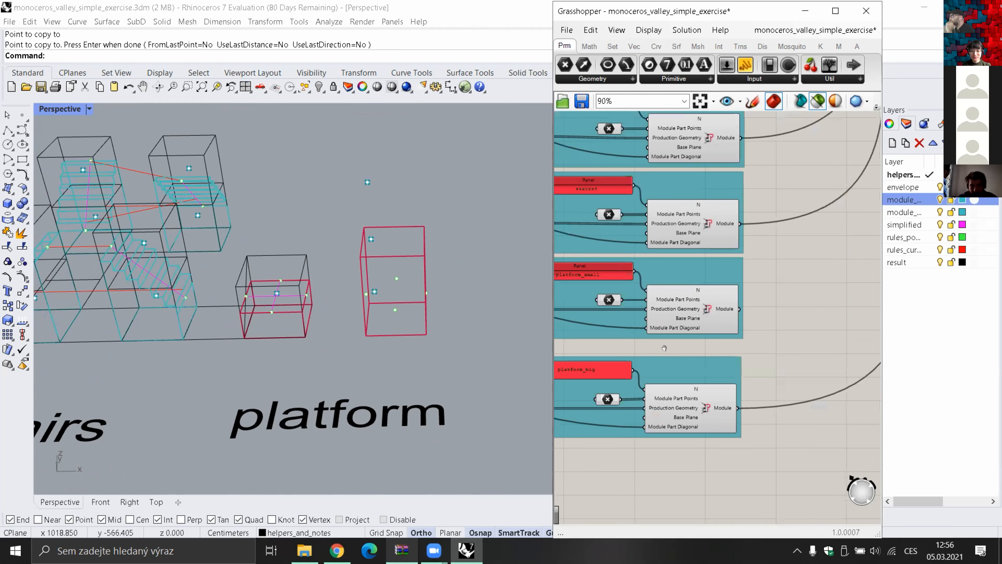
scroll(664, 348, "down", 5)
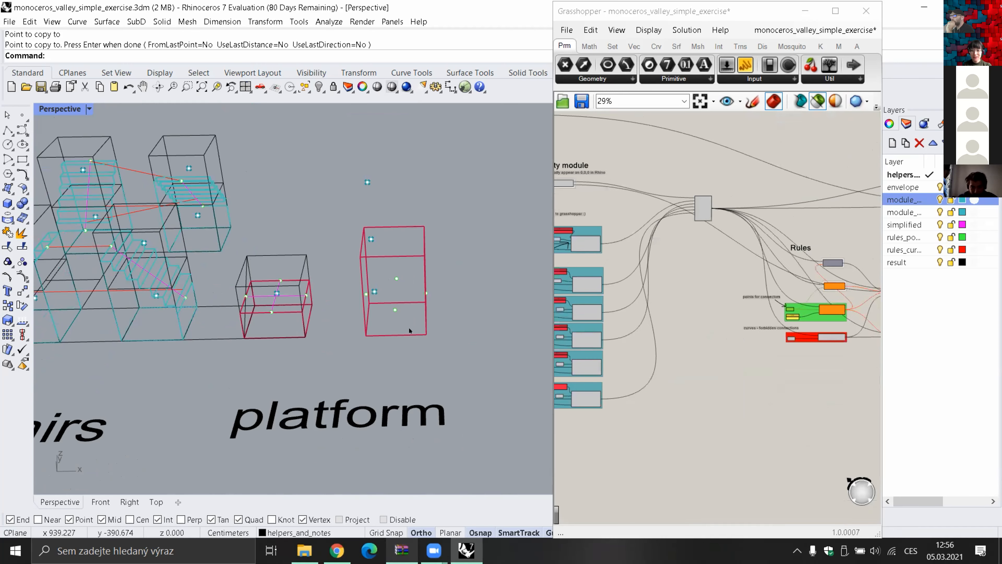
right_click_drag(408, 351, 462, 361, "shift")
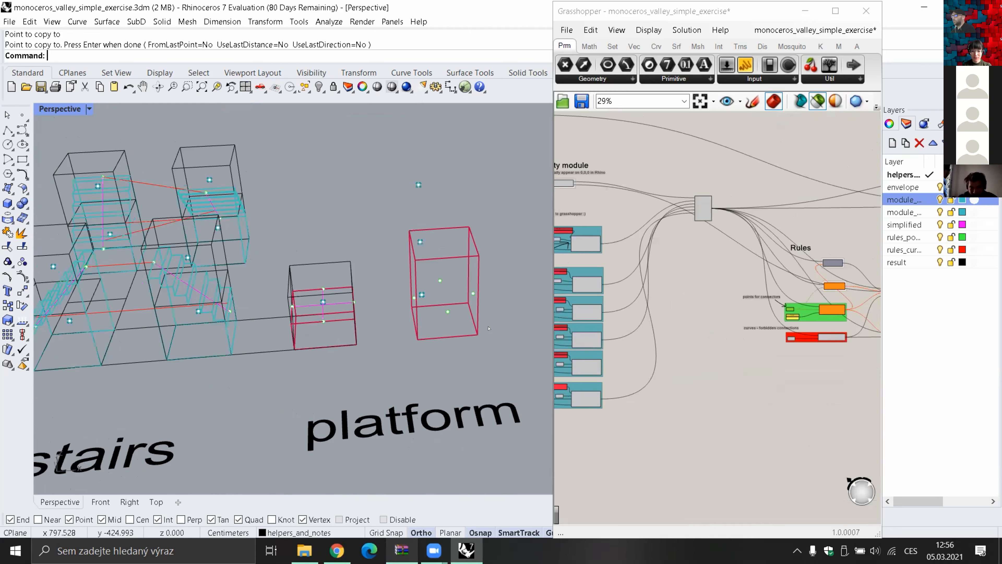
Select all objects on the rules_points_for_connectors layer
key("Return")
key("Return")
key("Return")
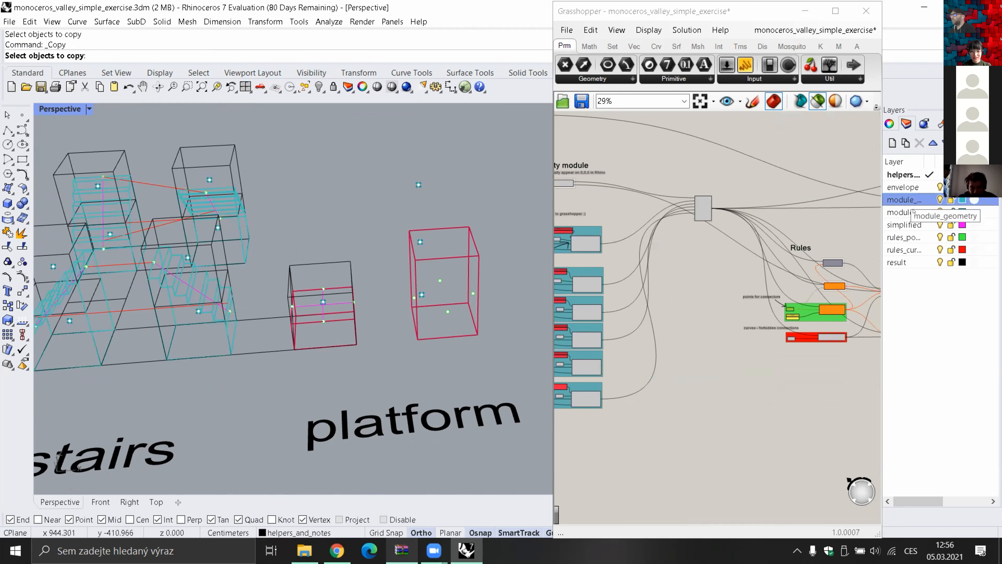
right_click(908, 199)
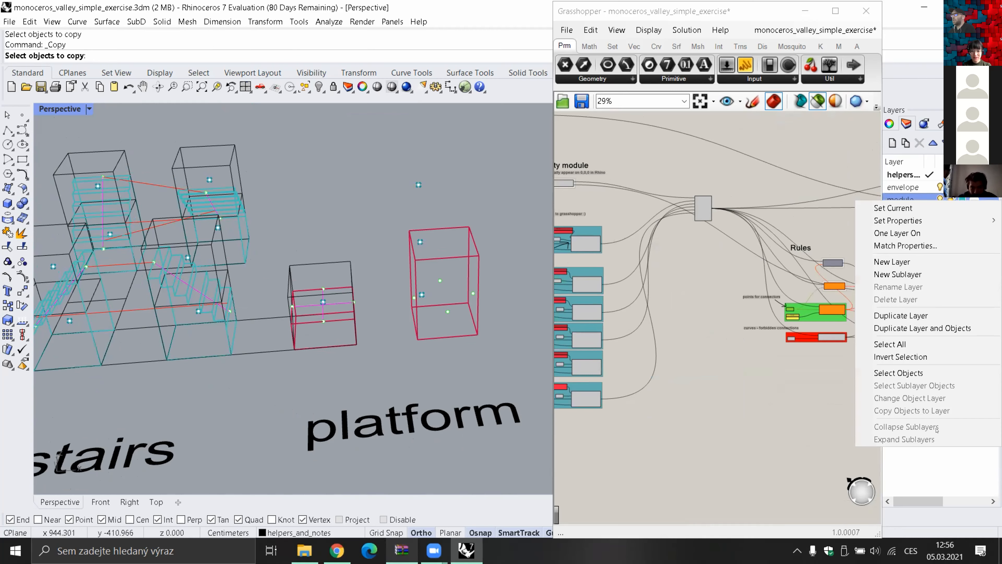
left_click(945, 463)
right_click(907, 236)
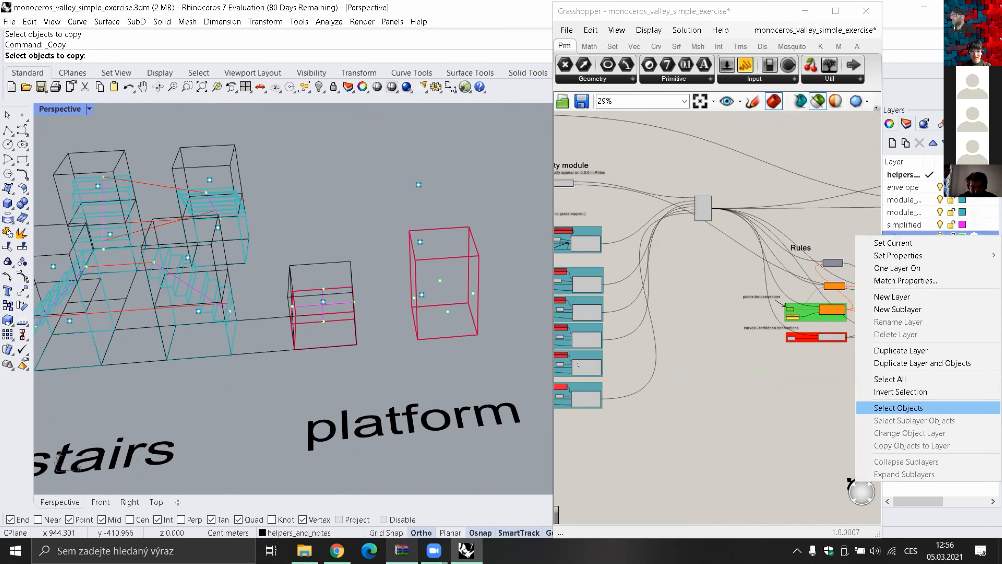
left_click(898, 408)
Set the selected connector points as multiple points in the Point parameter of the points-for-connectors group
right_click_drag(702, 374, 666, 361)
scroll(760, 313, "up", 5)
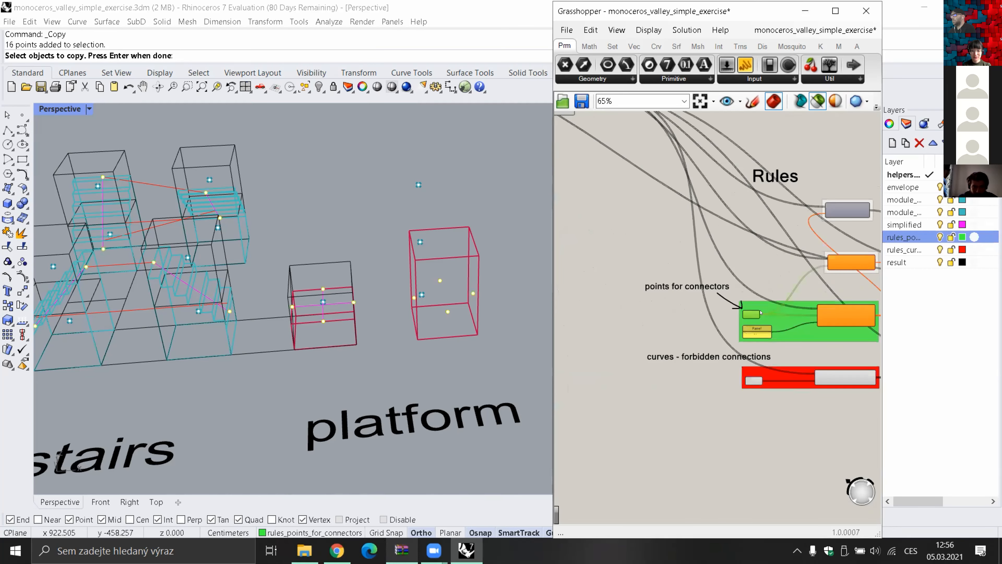
scroll(760, 313, "up", 3)
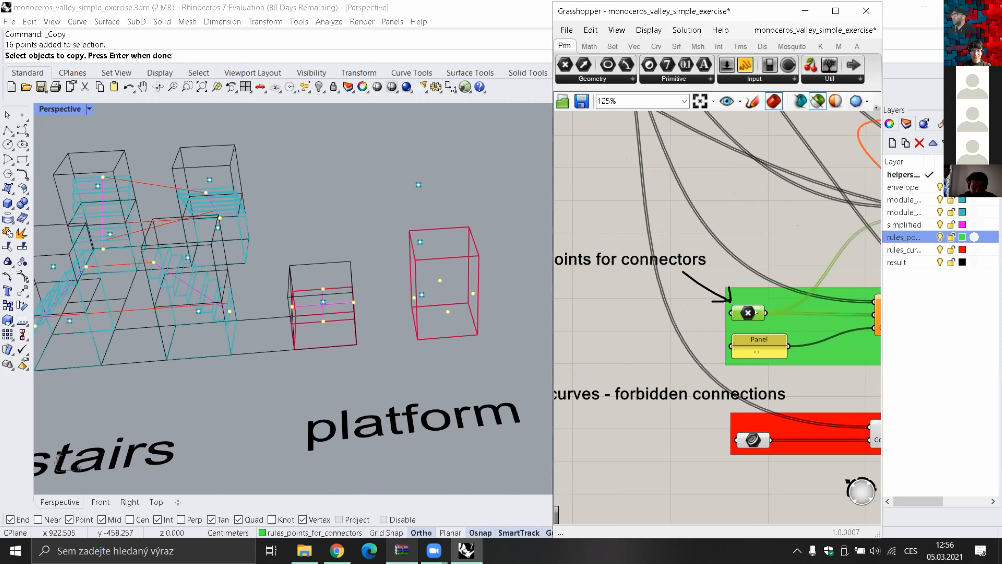
scroll(755, 312, "up", 1)
right_click(758, 312)
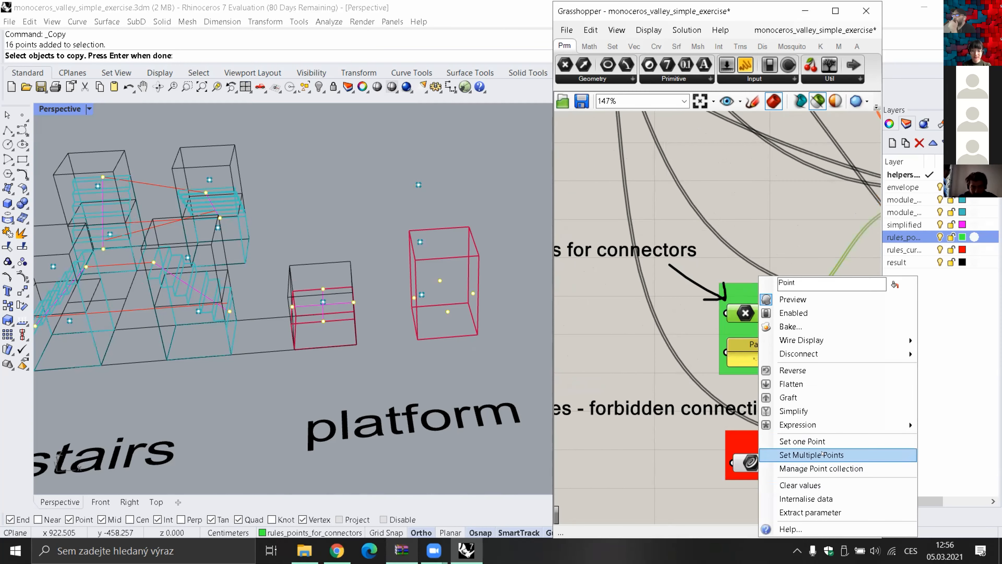
left_click(821, 454)
right_click_drag(720, 397, 638, 395)
scroll(562, 345, "down", 3)
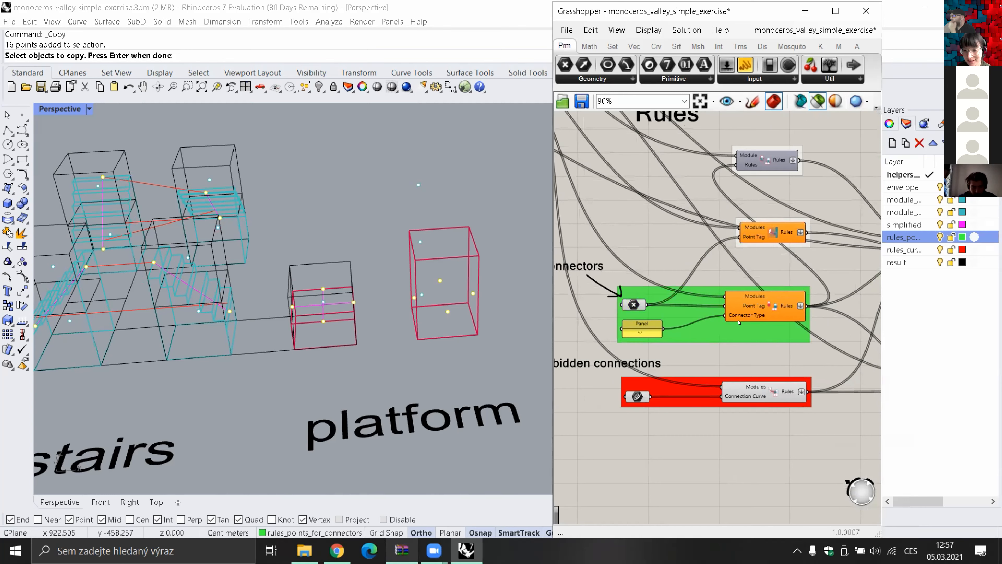
Show the Grasshopper preview geometry of all components, displaying the modules and rules over the stairs and platform boxes
left_click(818, 101)
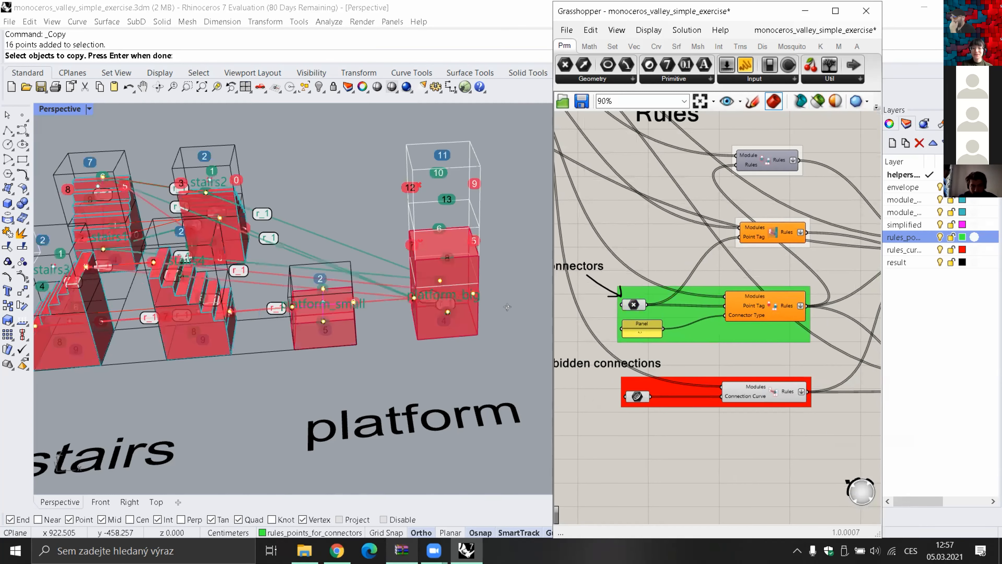
left_click(493, 334)
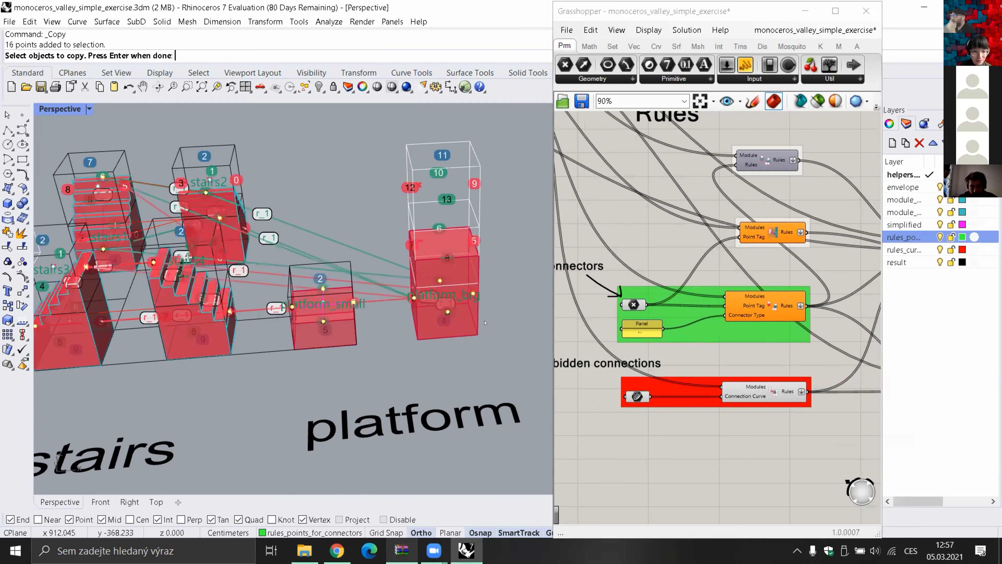
right_click_drag(455, 312, 454, 312)
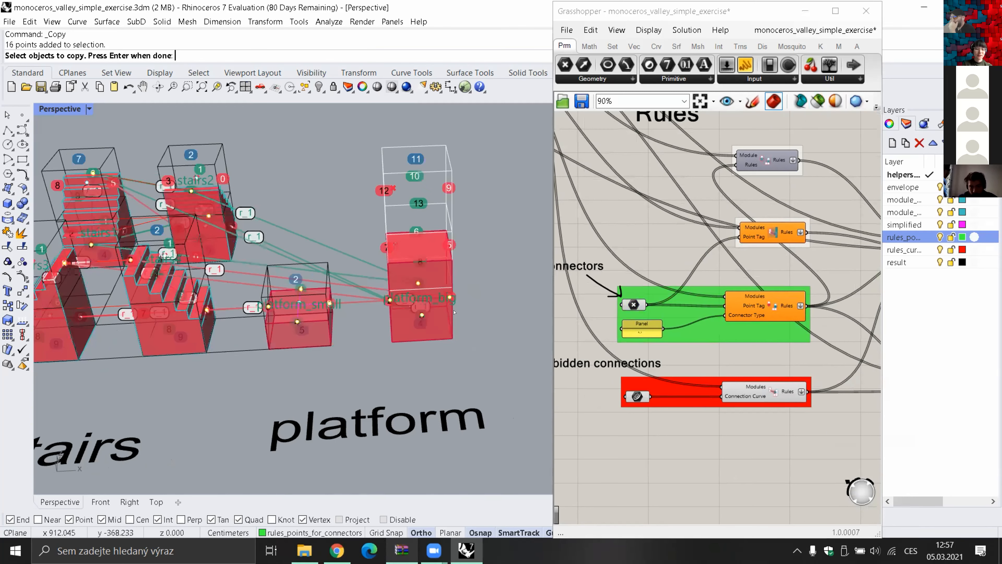
right_click_drag(454, 312, 428, 328)
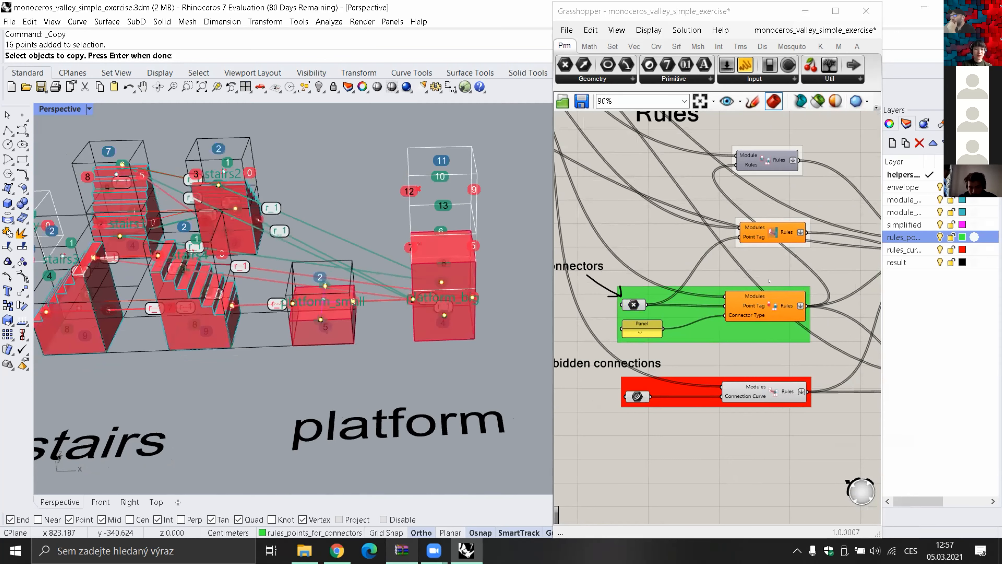
Examine the connector rule components and the rule lines linking the stairs modules with platform_small and platform_big
scroll(797, 272, "up", 4)
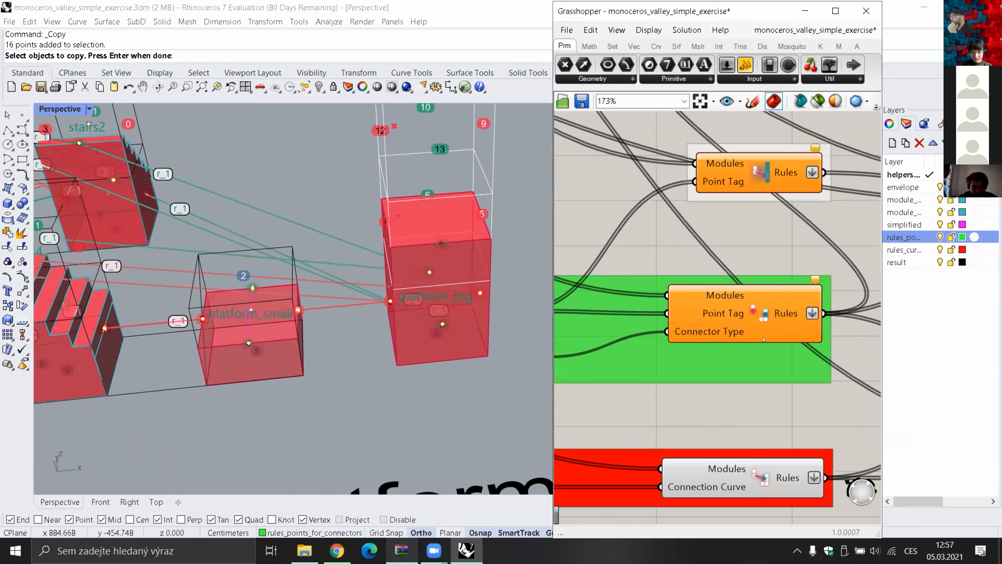
scroll(770, 311, "down", 2)
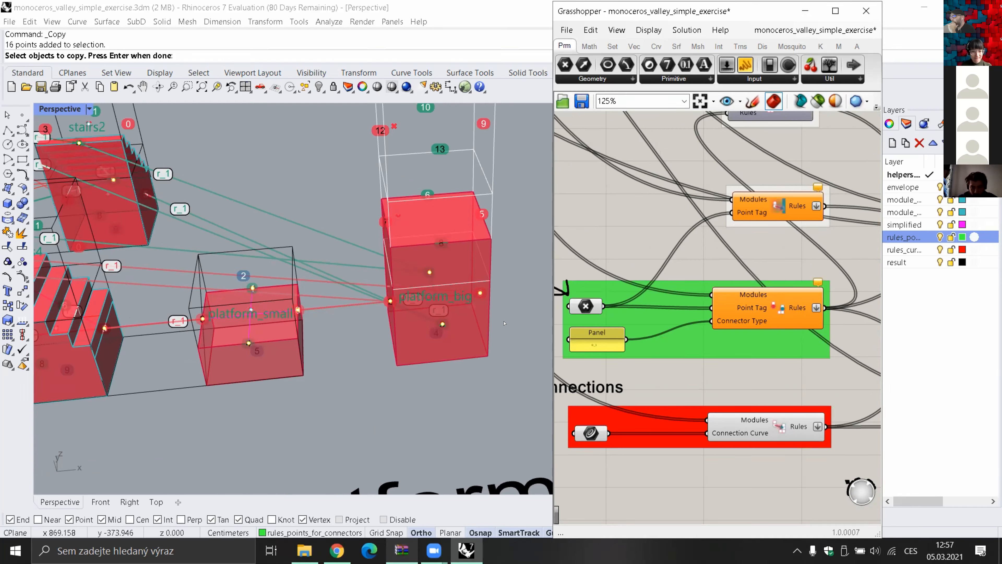
scroll(502, 321, "down", 2)
scroll(500, 323, "up", 2)
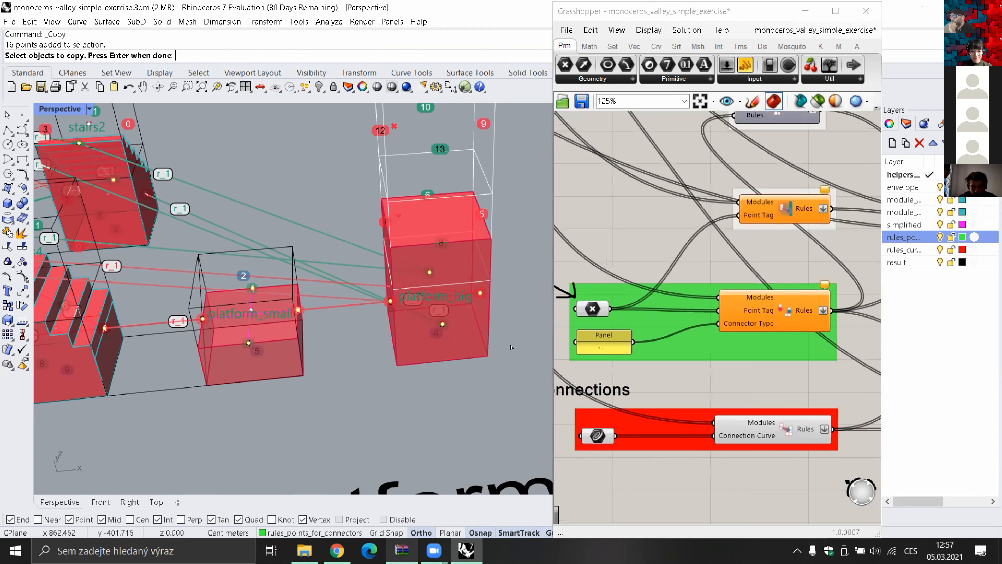
scroll(478, 346, "down", 2)
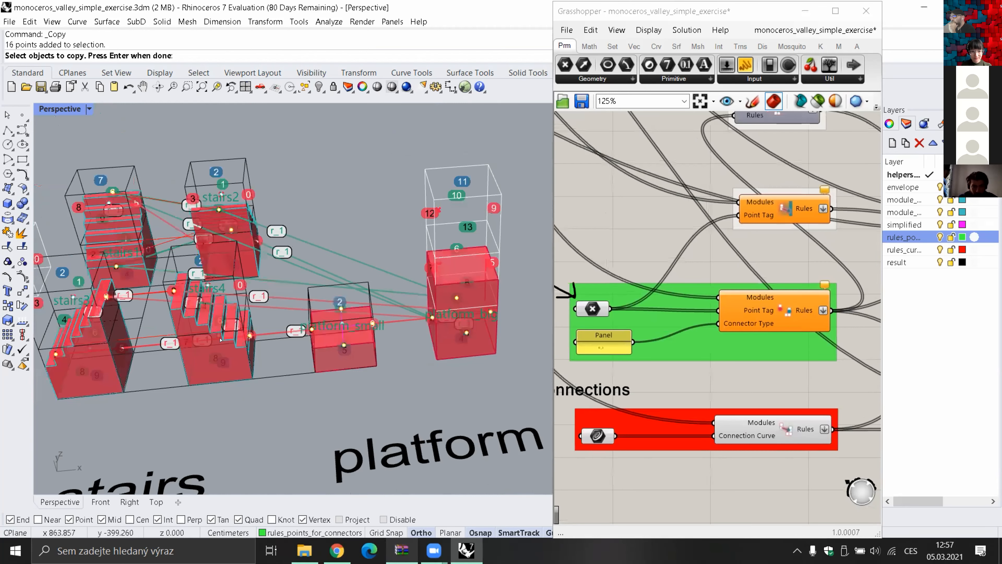
right_click_drag(221, 340, 244, 346, "shift")
scroll(478, 372, "up", 2)
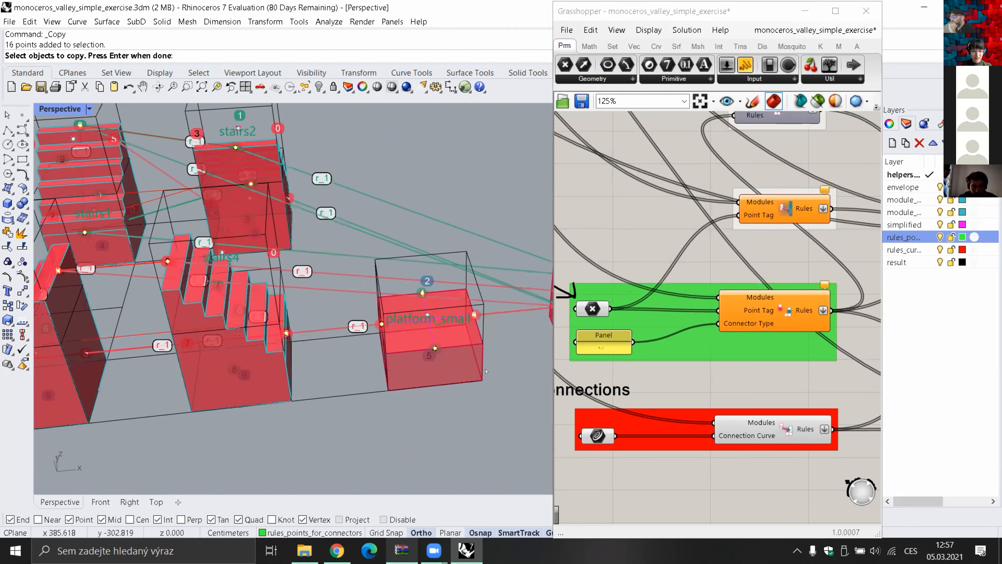
scroll(460, 336, "down", 2)
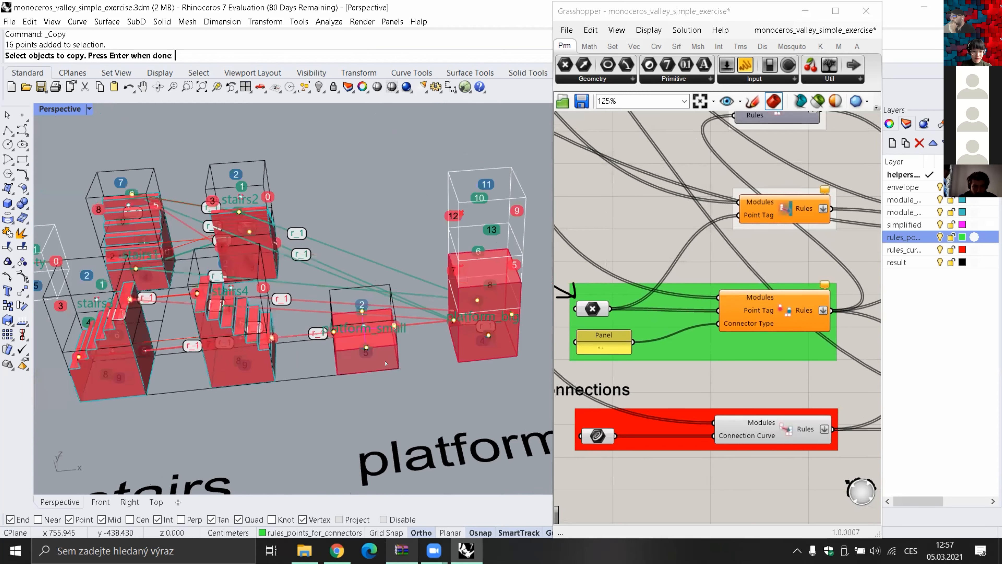
scroll(389, 365, "down", 1)
scroll(269, 328, "up", 4)
right_click_drag(269, 328, 263, 328, "shift")
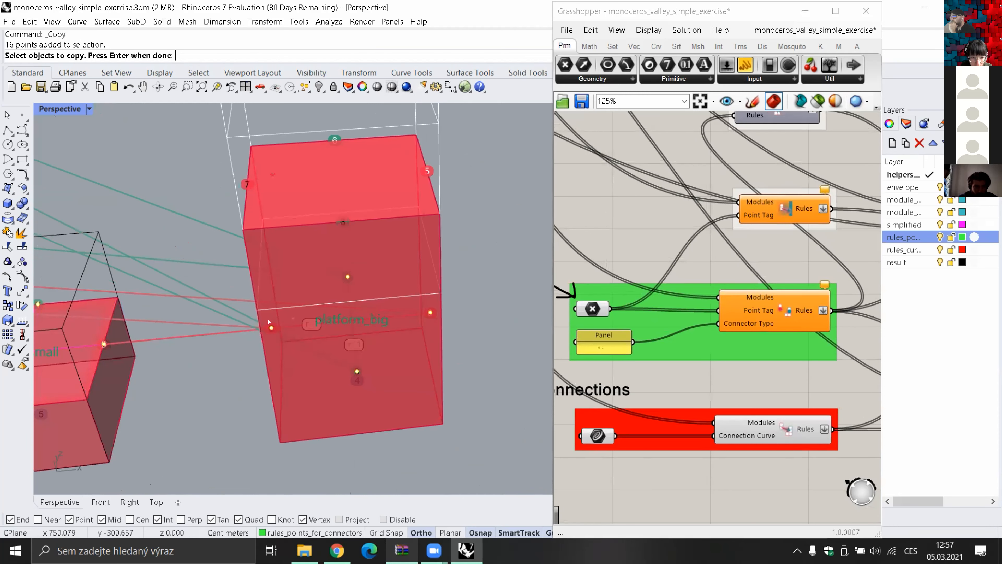
Cancel the pending Copy command and deselect the connector points around the platform_big module
key("Escape")
key("Escape")
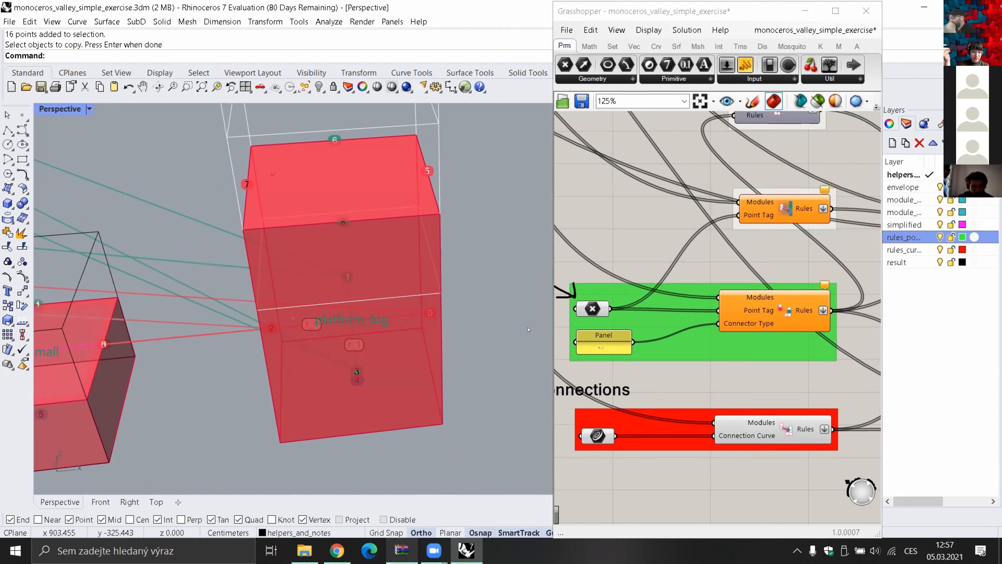
scroll(486, 314, "up", 5)
scroll(486, 314, "down", 5)
right_click_drag(486, 325, 390, 345)
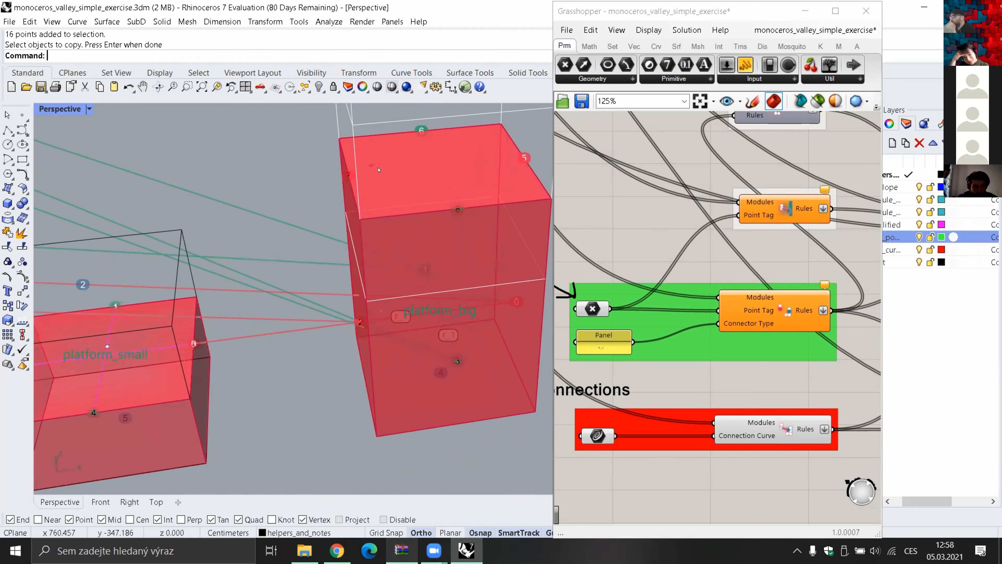
Examine the numbered connectors and rule links of platform_big, platform_small and the stairs modules, and the assembled result inside the blue envelope
scroll(379, 169, "down", 5)
scroll(494, 322, "up", 5)
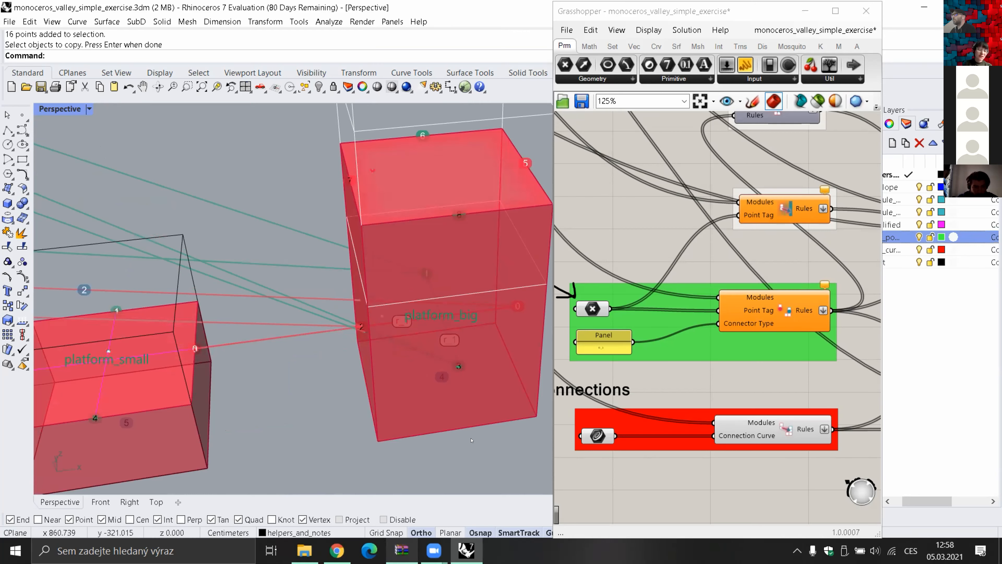
right_click_drag(460, 455, 446, 439, "shift")
scroll(446, 440, "down", 4)
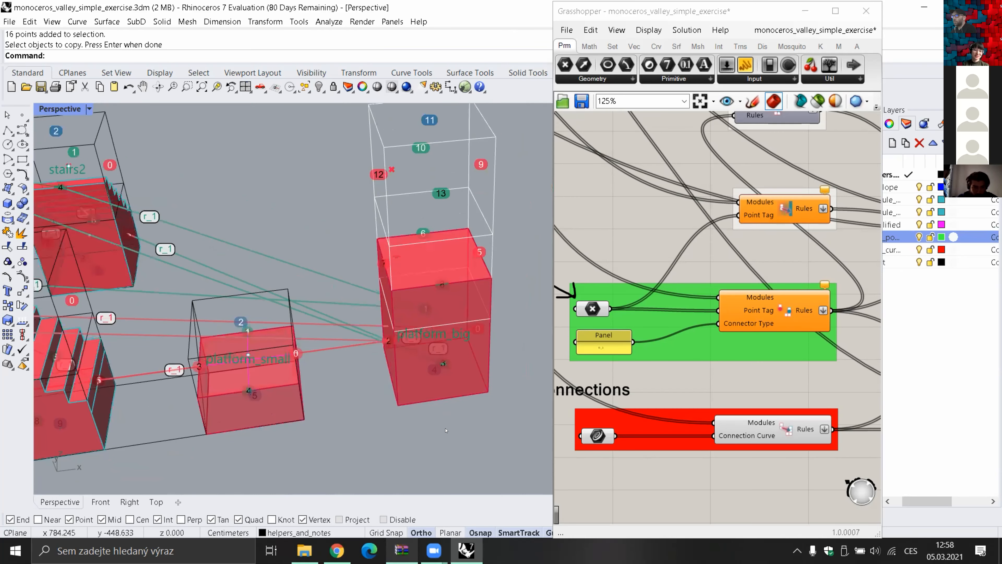
right_click_drag(351, 377, 355, 373, "shift")
right_click_drag(386, 403, 484, 391, "shift")
right_click_drag(421, 371, 431, 382, "shift")
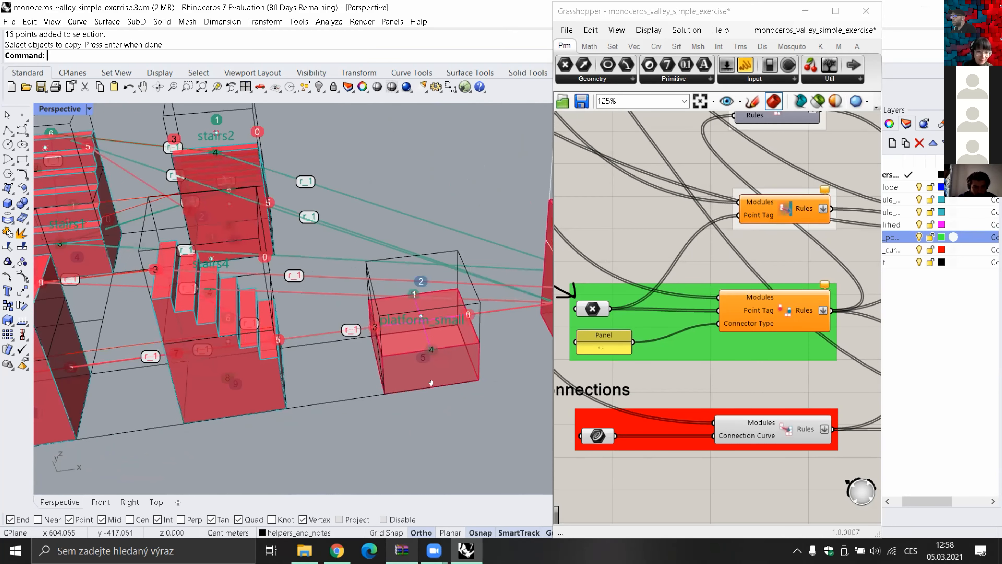
right_click_drag(536, 371, 386, 402, "shift")
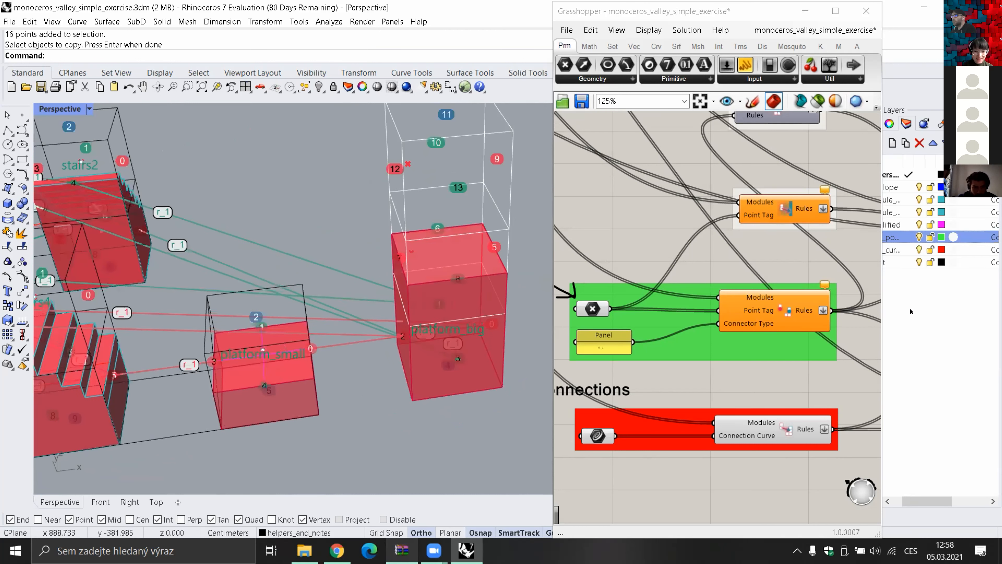
left_click_drag(866, 302, 876, 303)
right_click_drag(409, 340, 391, 347, "shift")
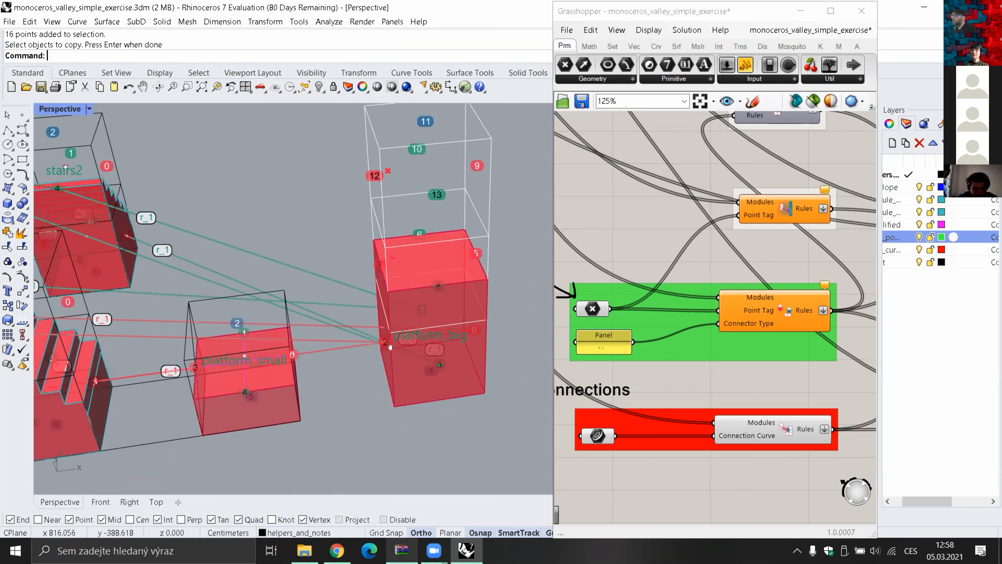
scroll(495, 254, "down", 8)
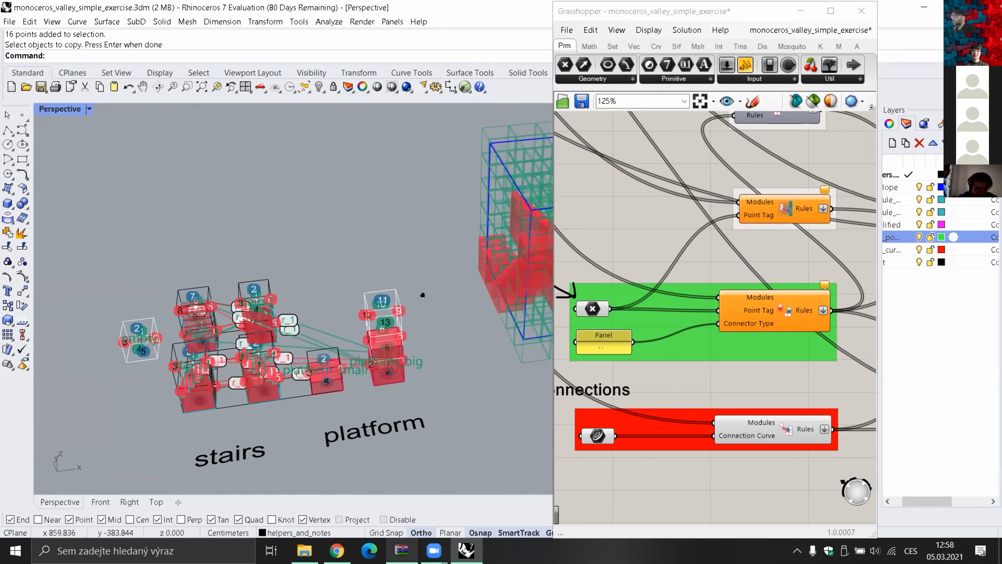
right_click_drag(423, 295, 244, 318, "shift")
scroll(433, 292, "up", 3)
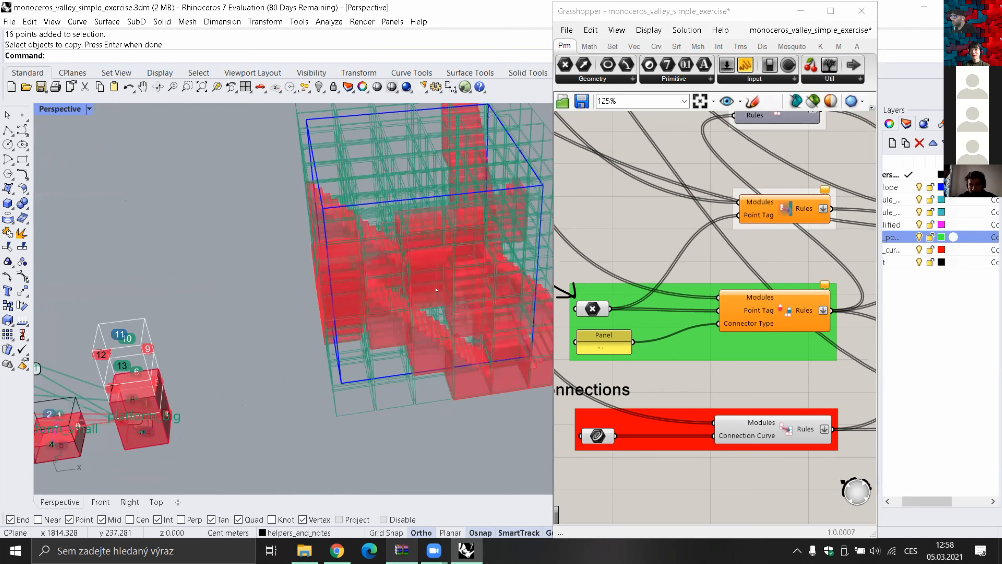
right_click_drag(170, 358, 406, 292, "shift")
scroll(406, 292, "up", 3)
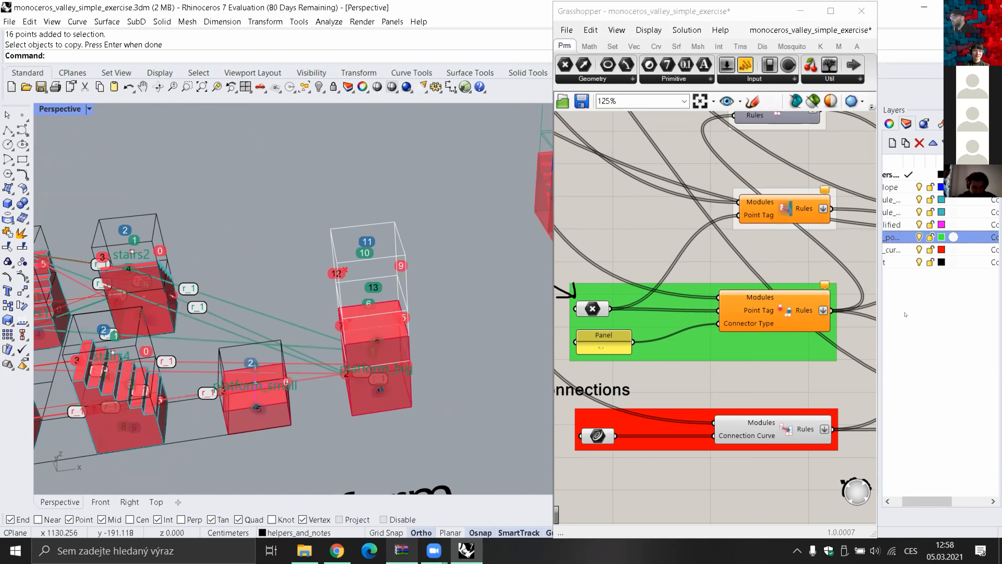
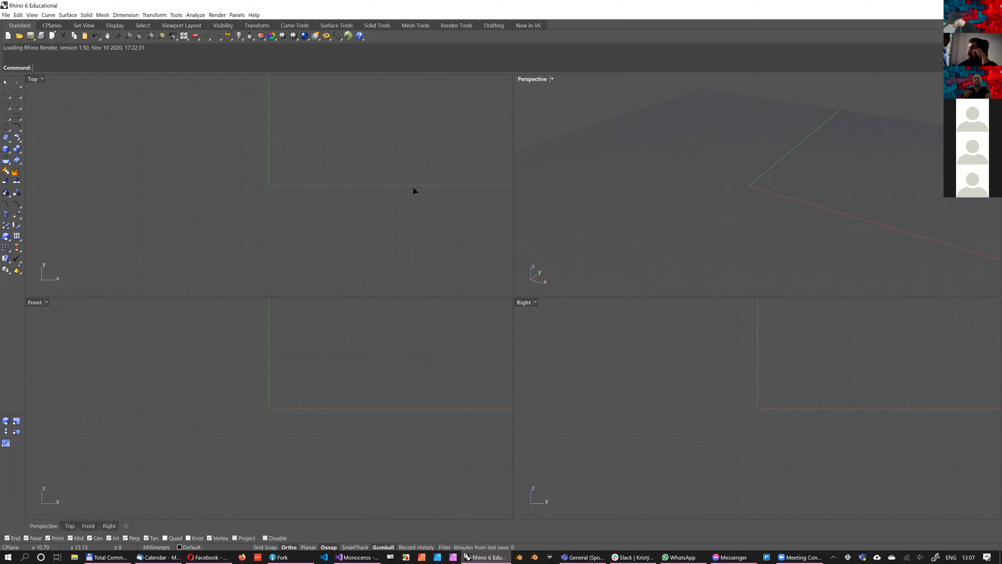
Launch Grasshopper, arrange its window beside Rhino and maximize the Top viewport
left_click(348, 36)
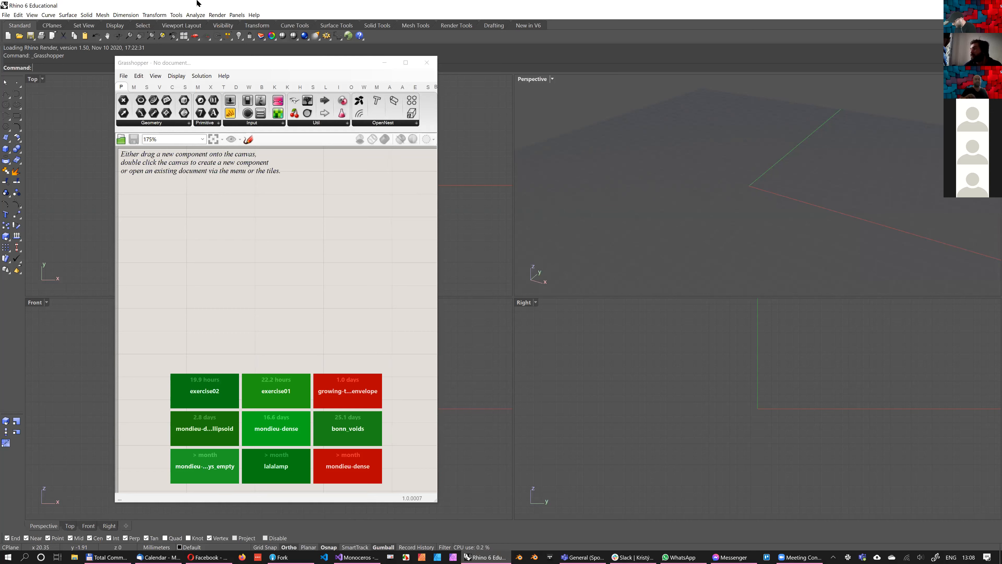
key("super+Right")
left_click(283, 61)
key("super+Left")
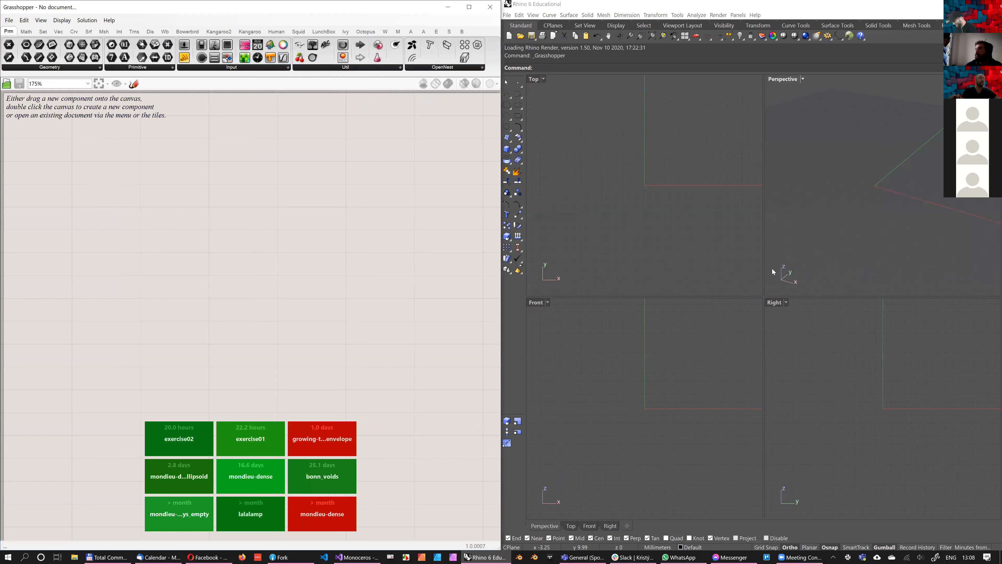
double_click(534, 79)
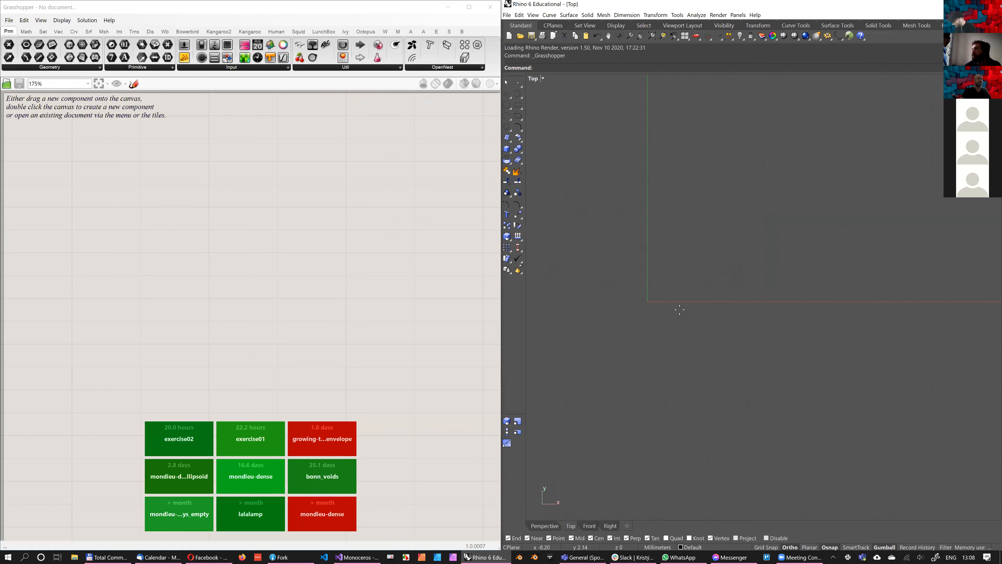
double_click(233, 233)
left_click(689, 368)
left_click(518, 82)
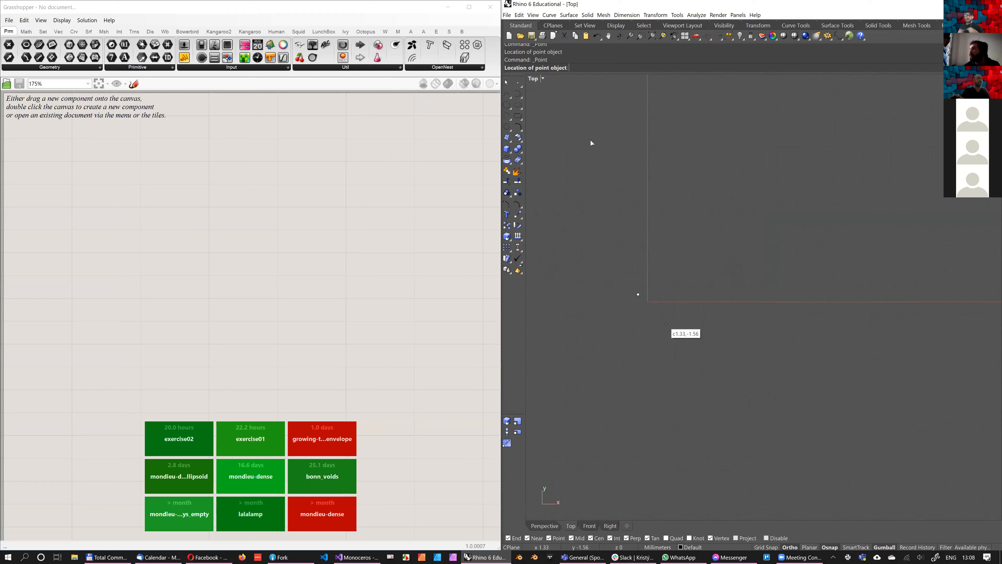
key("Escape")
left_click_drag(663, 278, 630, 335)
key("Delete")
left_click(517, 85)
key("Escape")
left_click_drag(566, 103, 659, 210)
key("Delete")
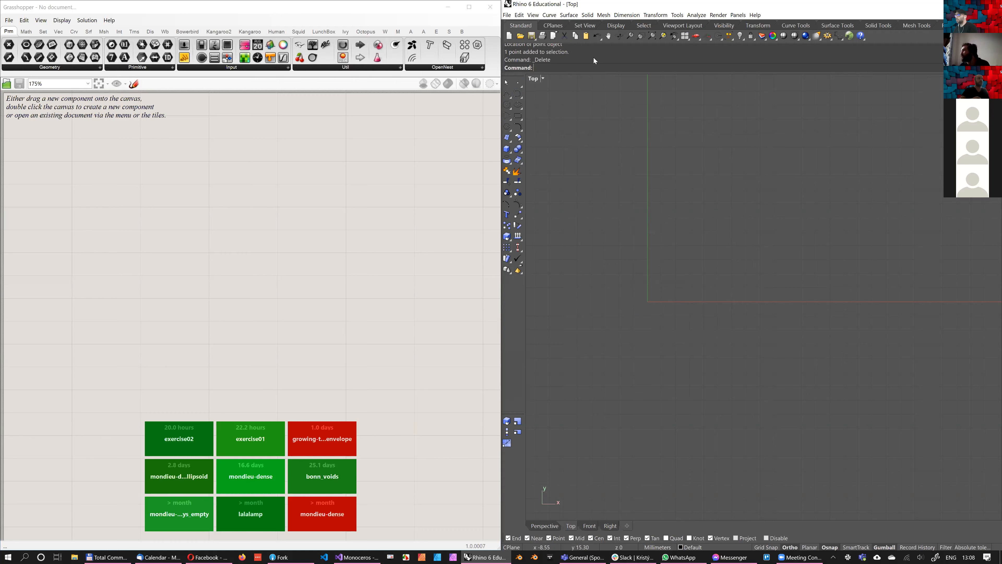
key("Return")
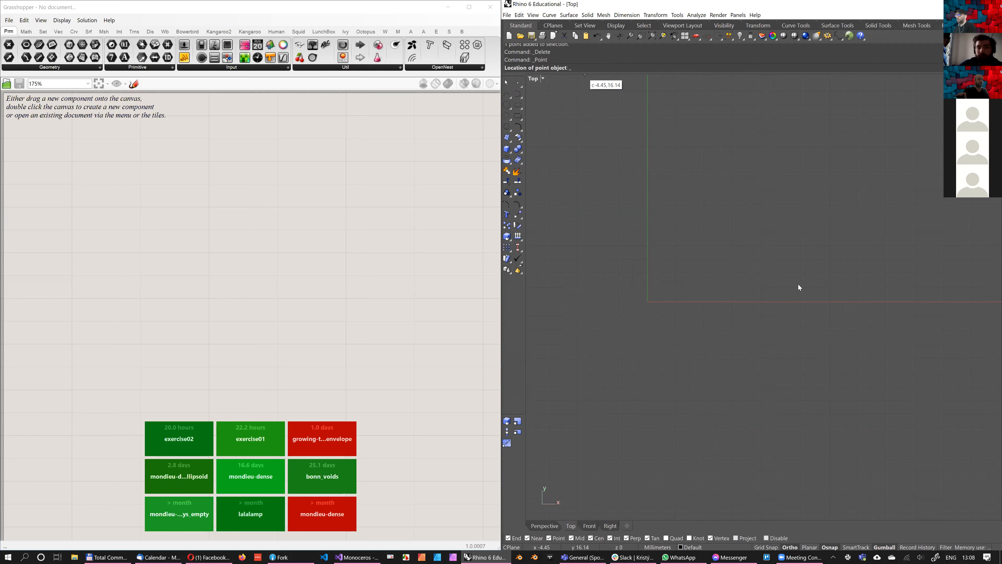
key("Left")
key("Left")
key("Escape")
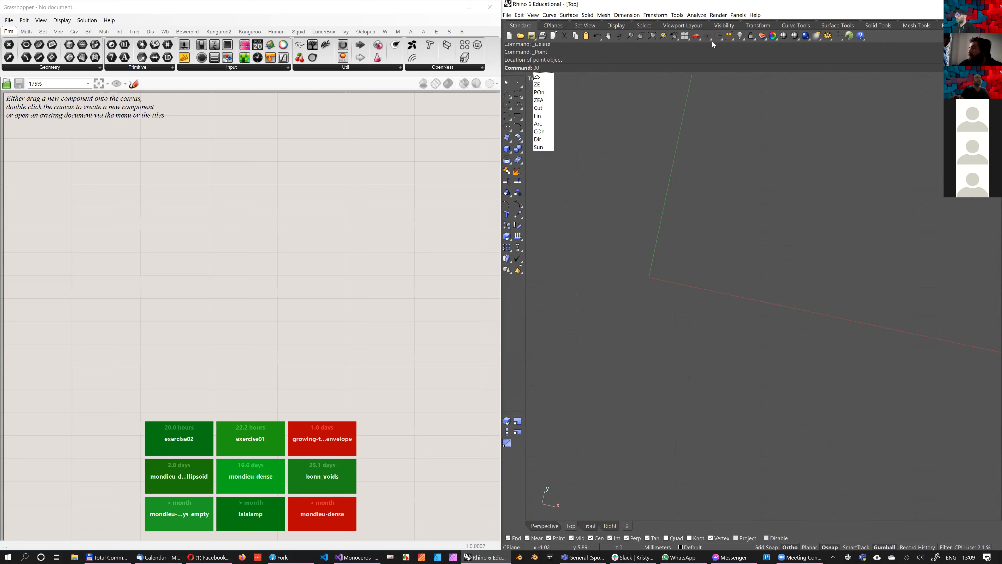
left_click(707, 52)
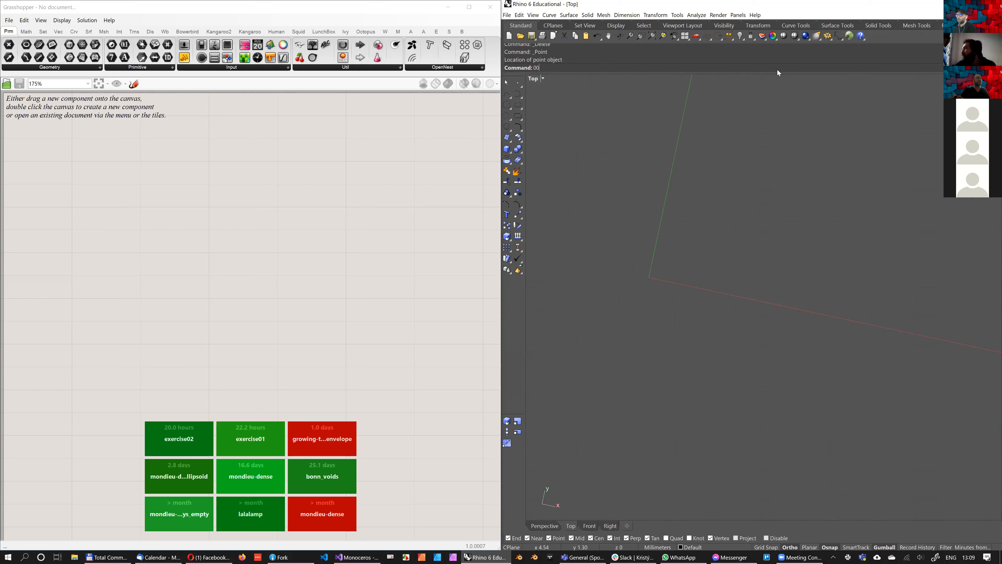
key("Escape")
key("ctrl+F4")
key("ctrl+F1")
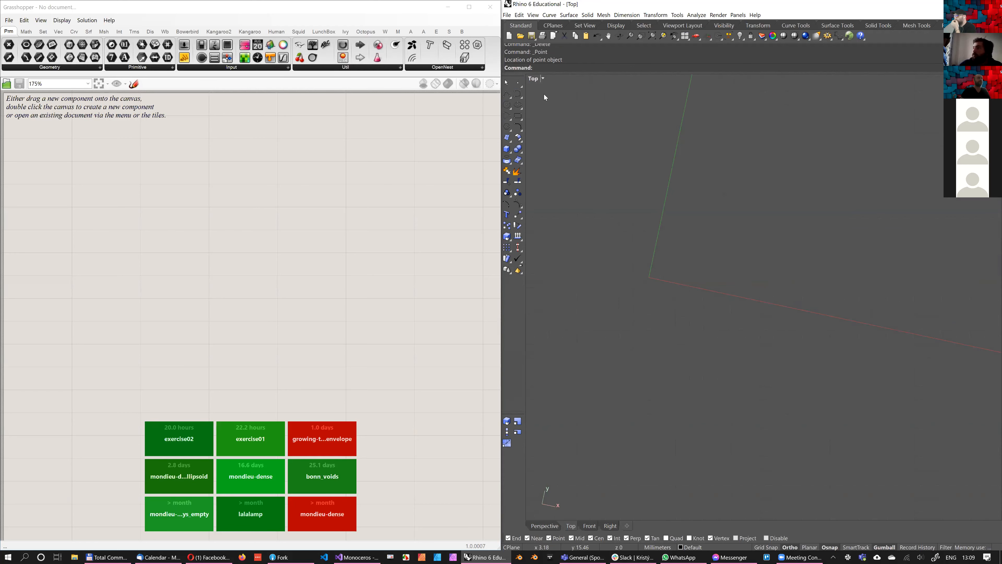
Reset the construction plane to World Top and restore the plan view of the rotated Top viewport
left_click(707, 36)
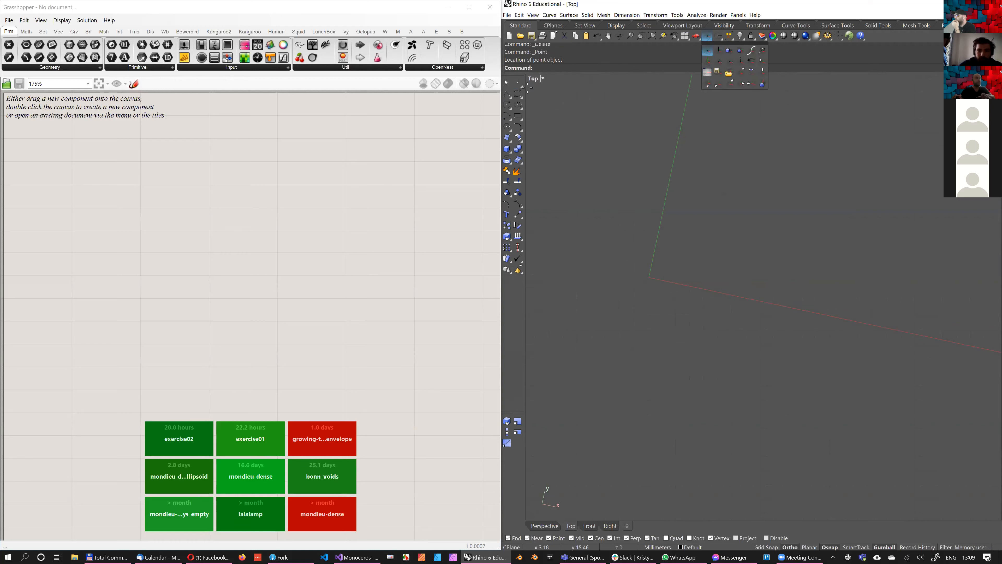
left_click(708, 51)
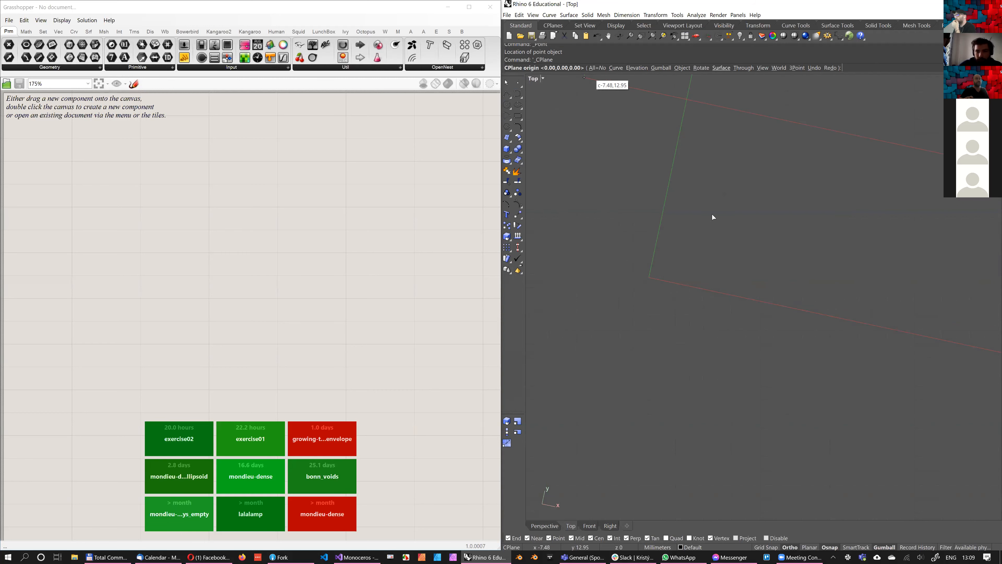
left_click(779, 67)
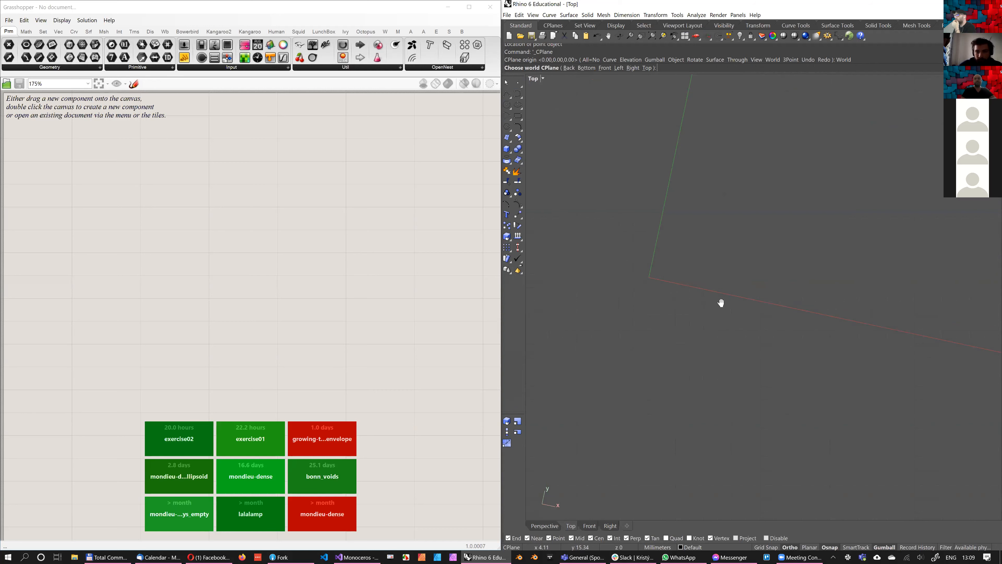
left_click(647, 68)
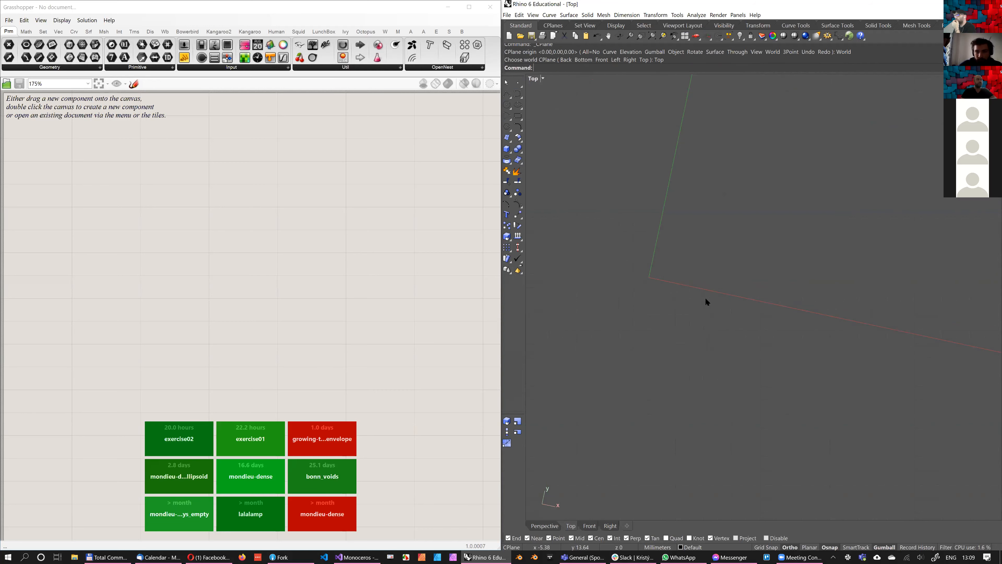
type("Plan")
key("Return")
Place a point object at the origin, coordinate 0
left_click(517, 83)
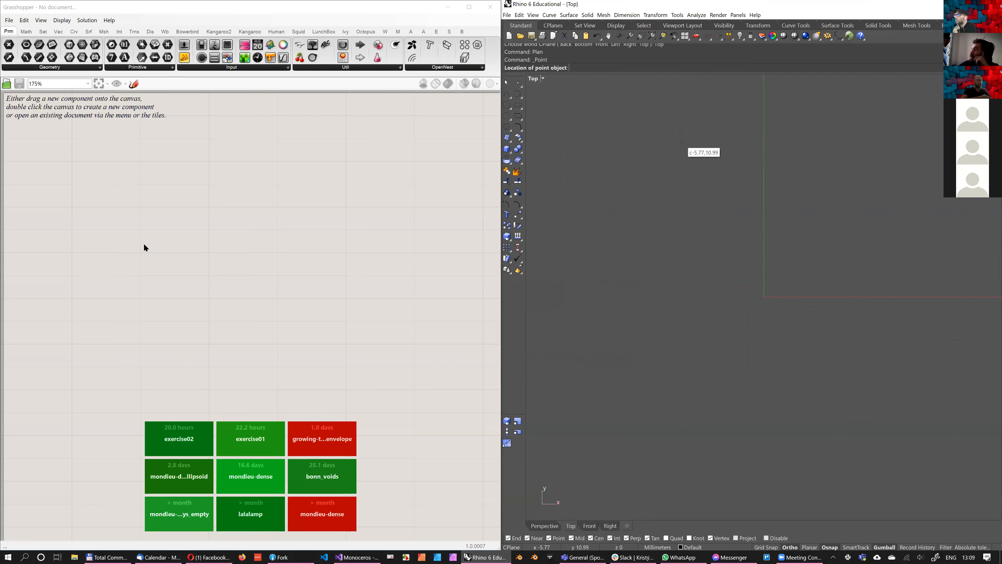
type("0")
key("Return")
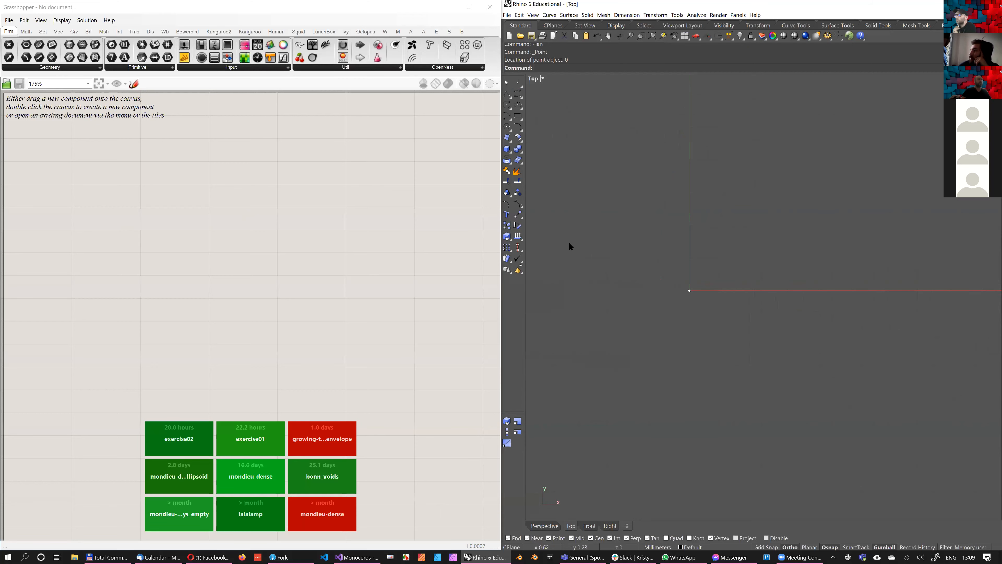
Add a Geometry parameter, reference the origin point in it and connect it to the Slice Geometry component's geometry input
left_click(184, 340)
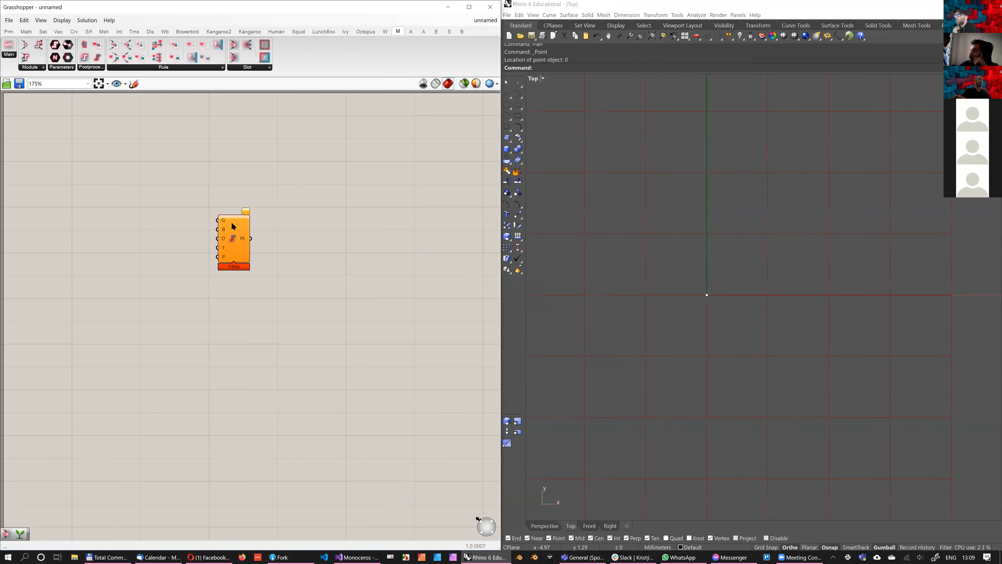
type("geomet")
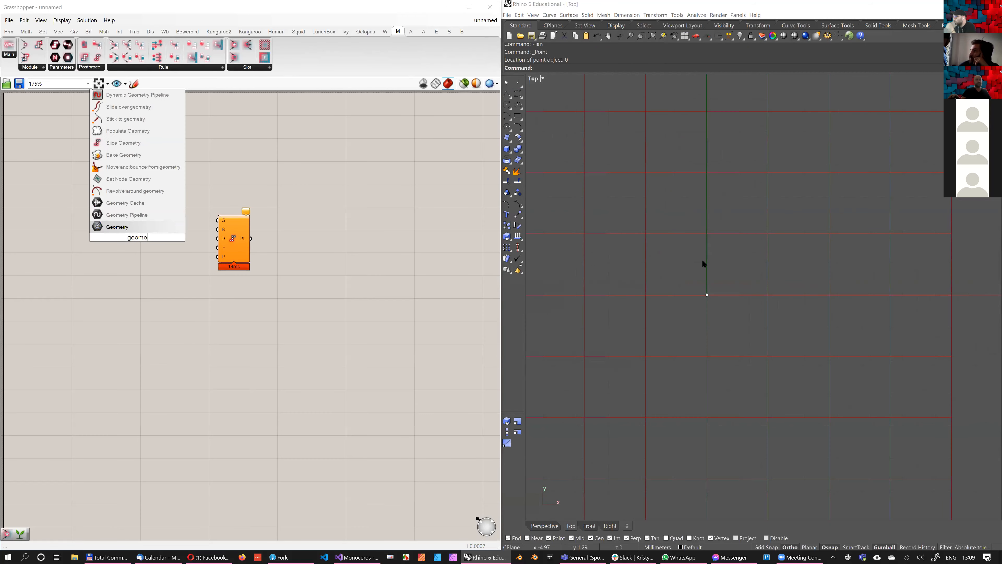
left_click(129, 227)
left_click(707, 295)
right_click(144, 237)
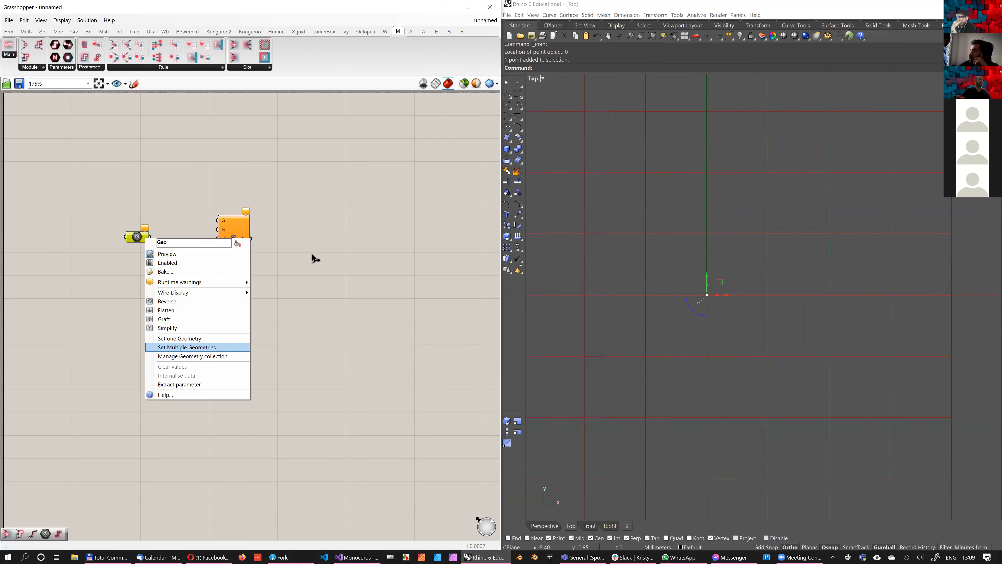
key("Return")
left_click_drag(150, 237, 209, 254)
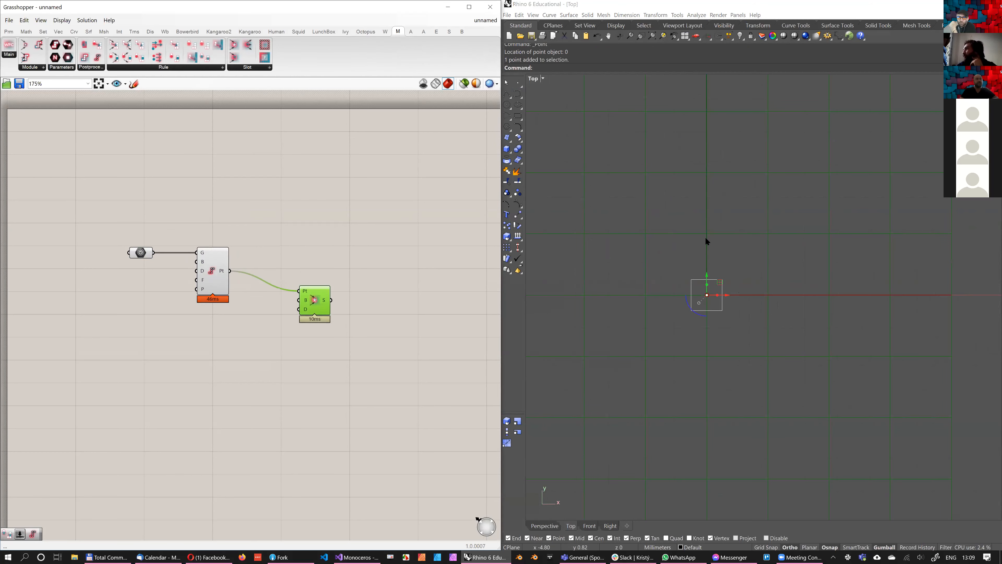
Move the referenced point from the origin along the X axis, keeping it inside the slot box
scroll(737, 287, "up", 6)
scroll(747, 321, "up", 5)
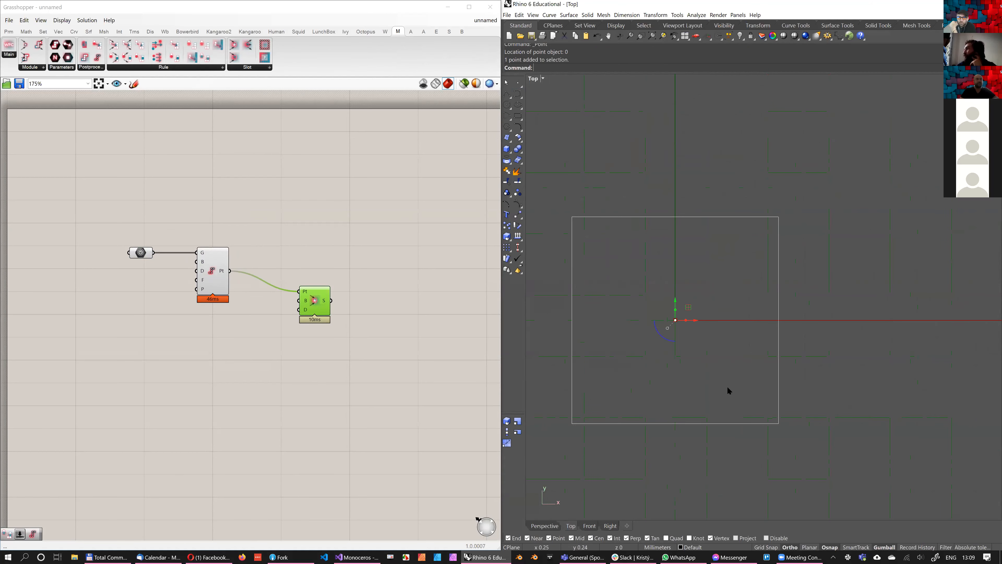
scroll(667, 319, "up", 6)
right_click_drag(665, 345, 706, 335)
scroll(705, 315, "down", 4)
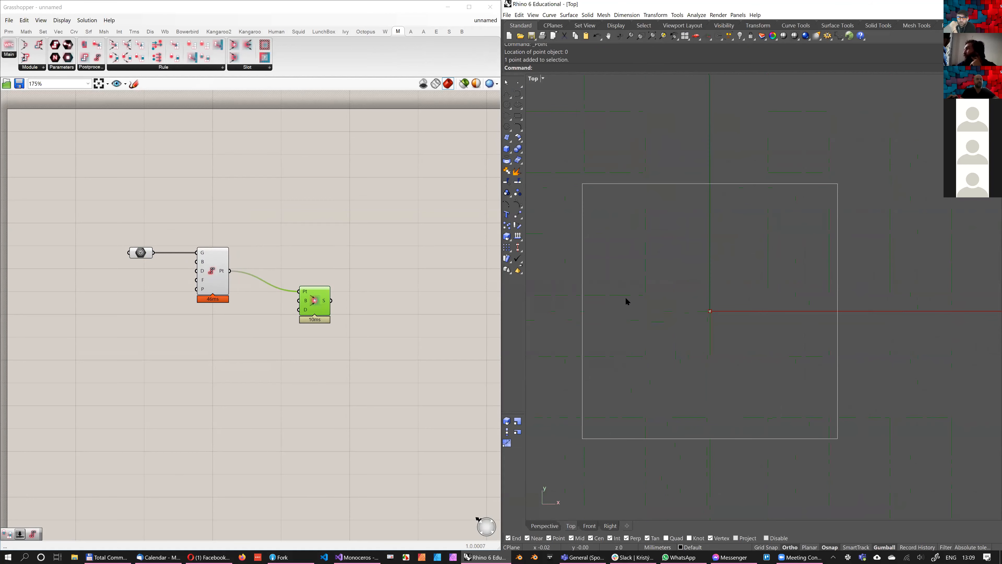
scroll(690, 300, "down", 4)
left_click_drag(677, 288, 723, 327)
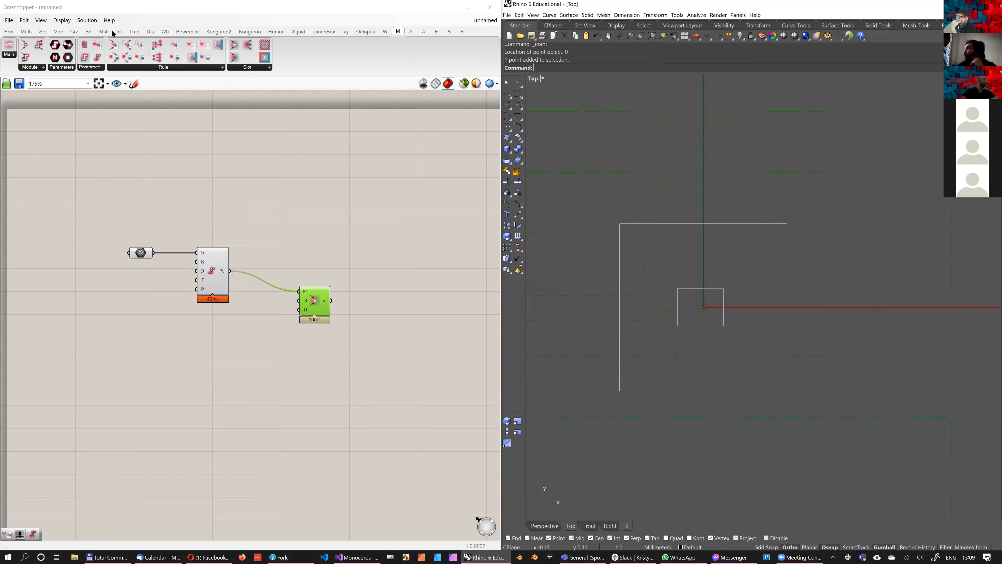
left_click(721, 307)
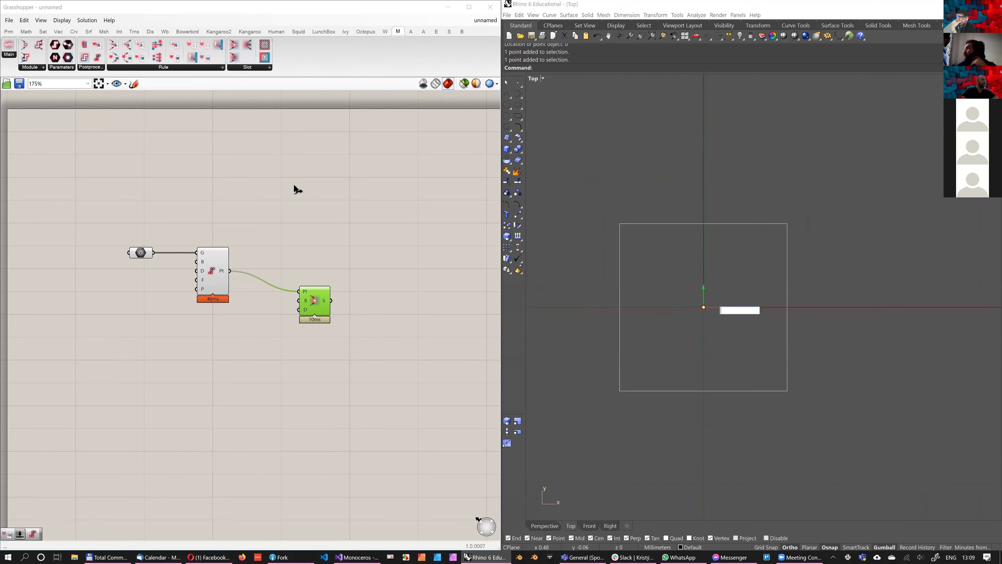
type("1")
key("Return")
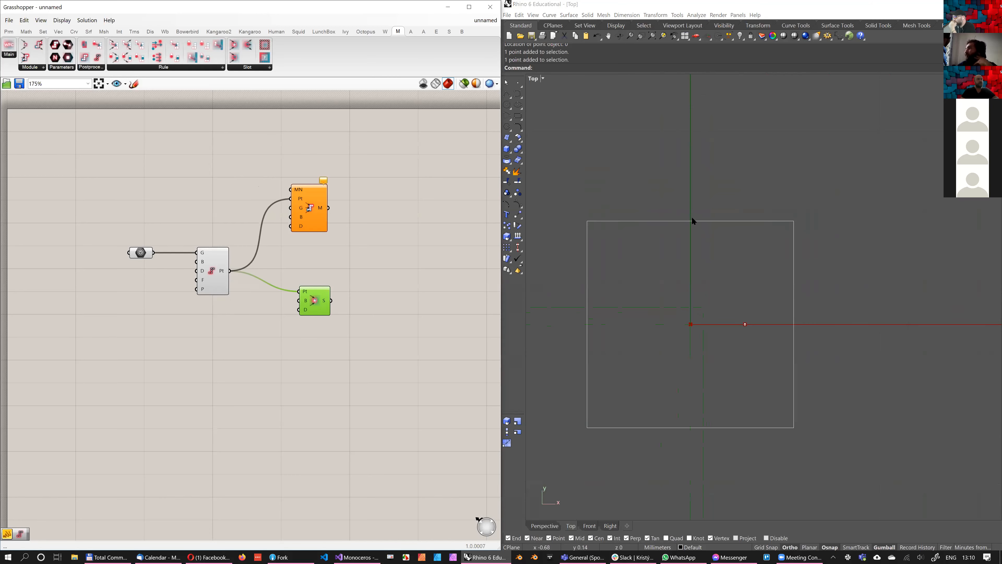
Add a panel containing "module" and connect it to the MN name input of the module component
double_click(242, 178)
type("//module")
key("Return")
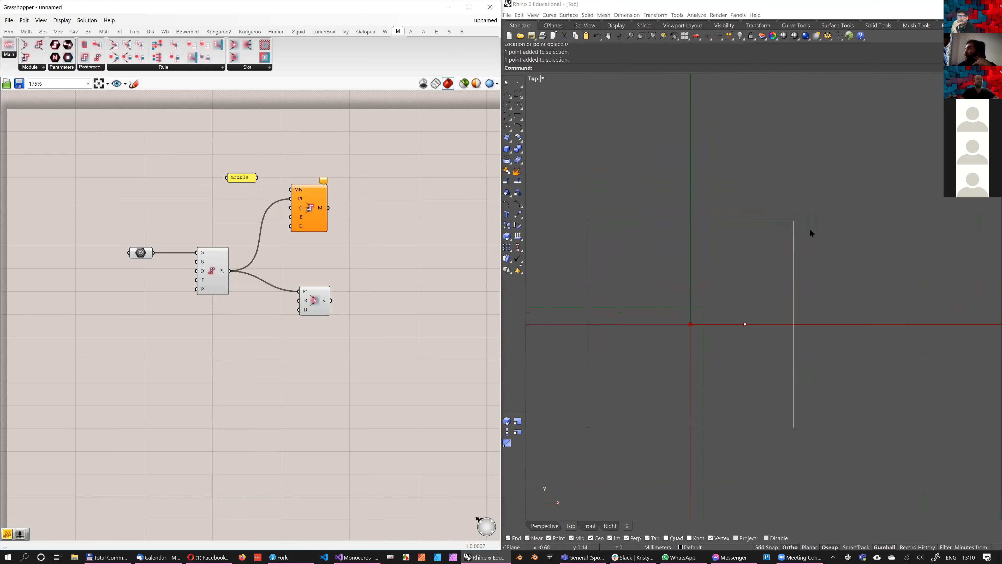
left_click_drag(259, 177, 291, 190)
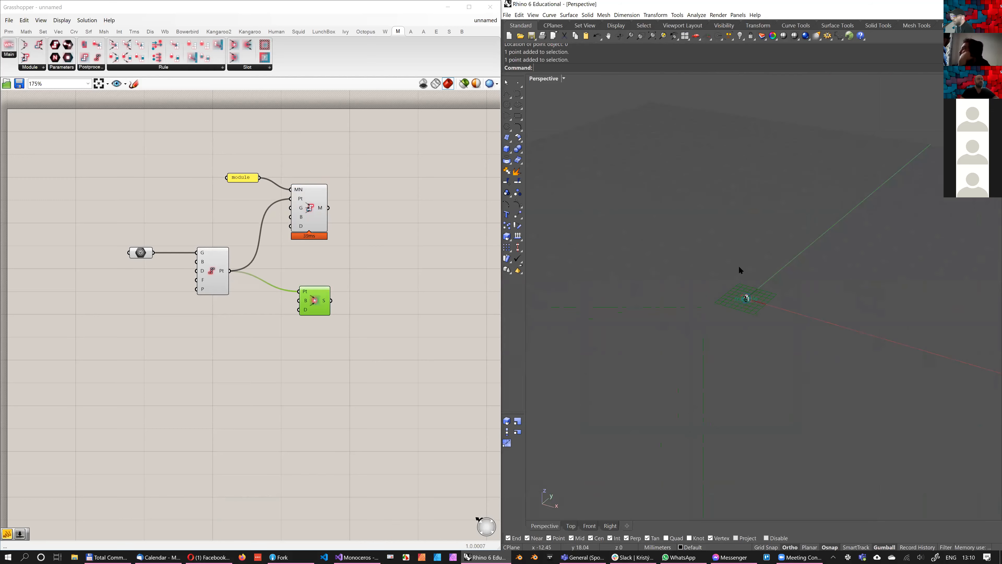
Delete the slot component so that only the module box with its numbered connectors is previewed in the Perspective view
right_click_drag(738, 267, 741, 267)
scroll(740, 267, "up", 5)
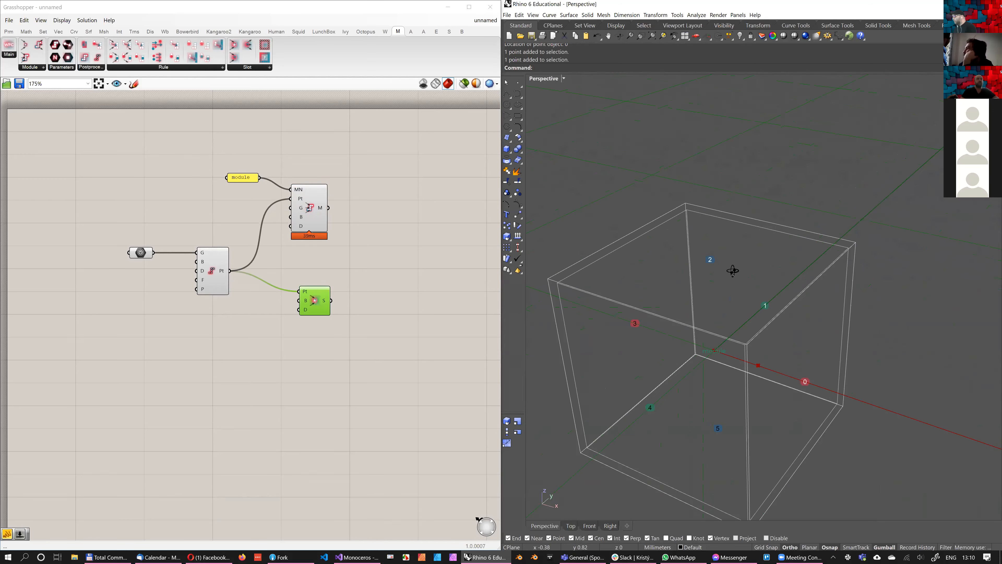
scroll(727, 290, "down", 4)
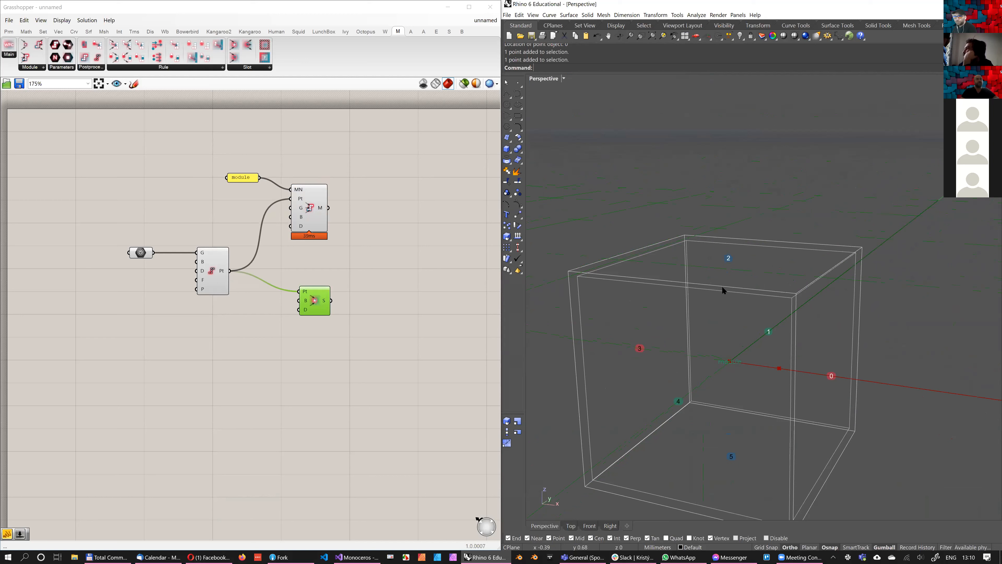
right_click_drag(717, 299, 639, 326)
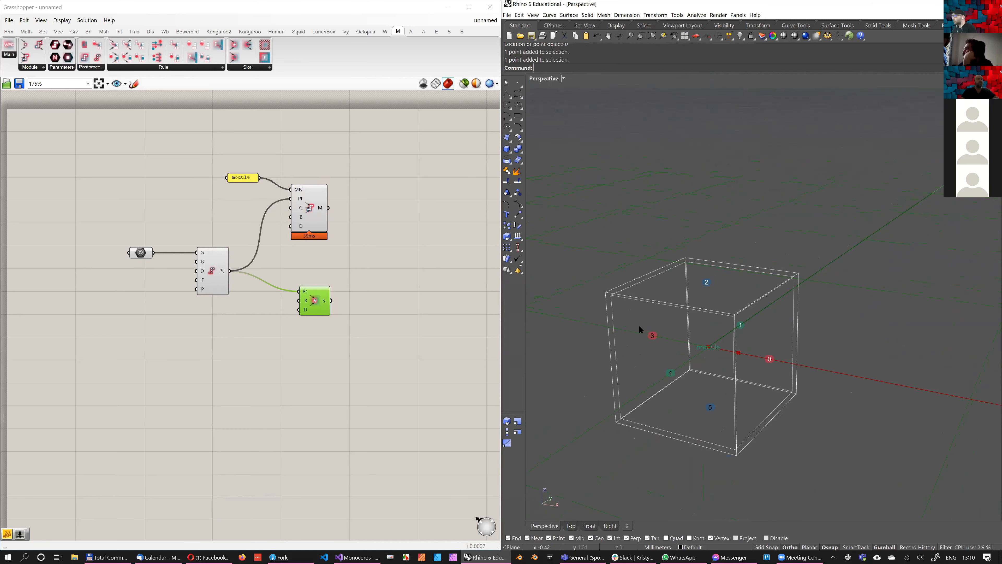
scroll(615, 307, "up", 3)
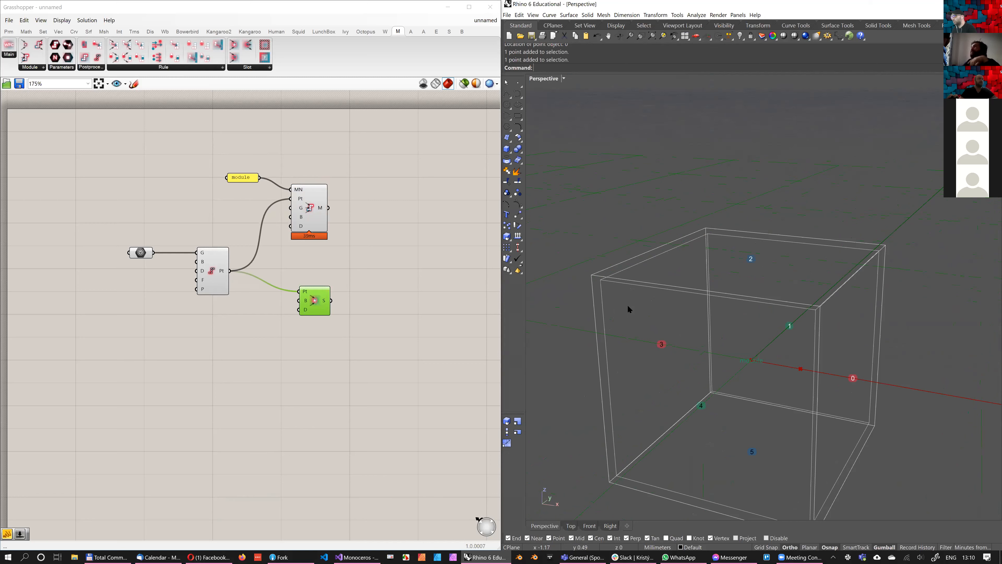
mouse_move(620, 280)
right_mouse_down()
mouse_move(612, 287)
mouse_move(628, 264)
mouse_move(602, 283)
right_mouse_up()
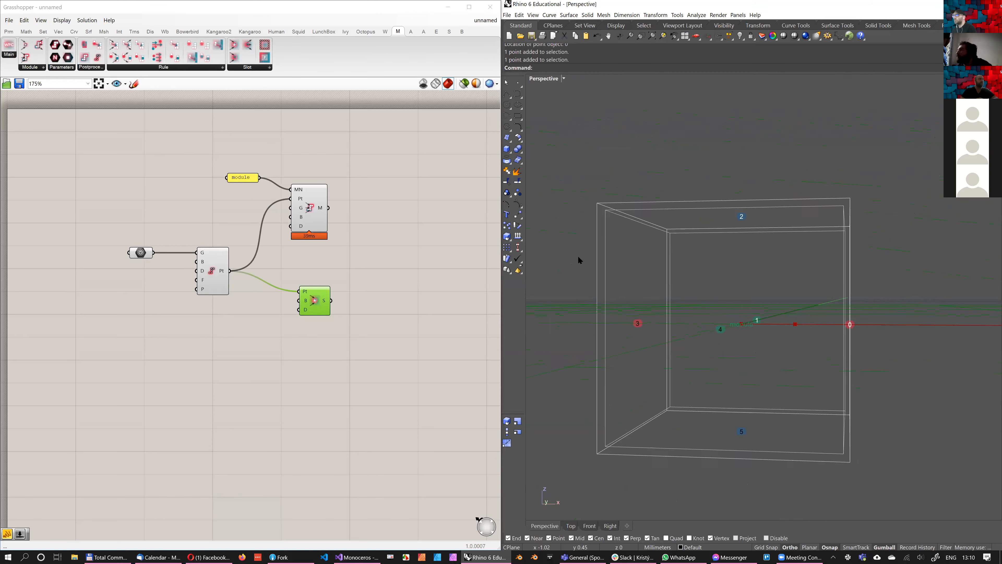
left_click(397, 259)
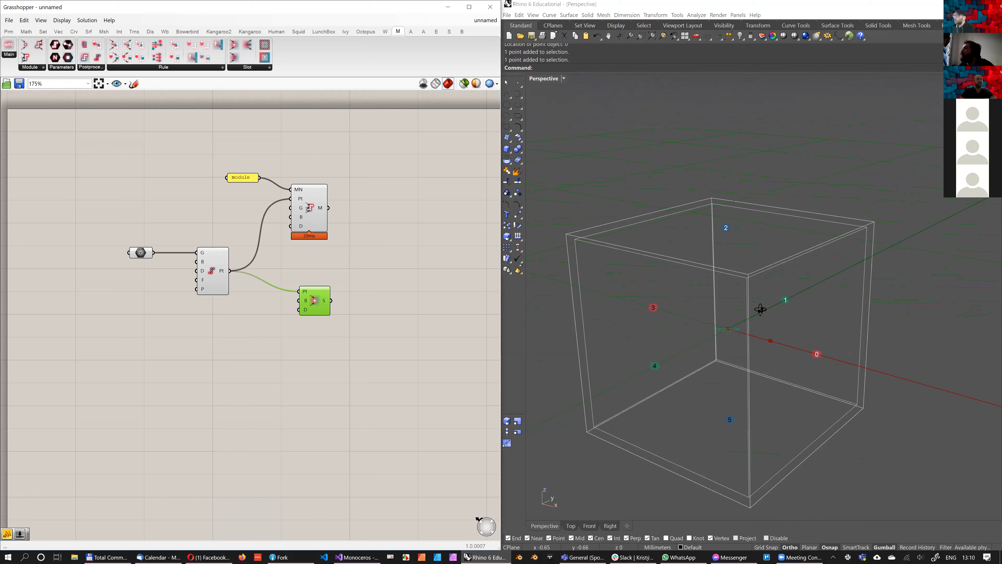
key("Delete")
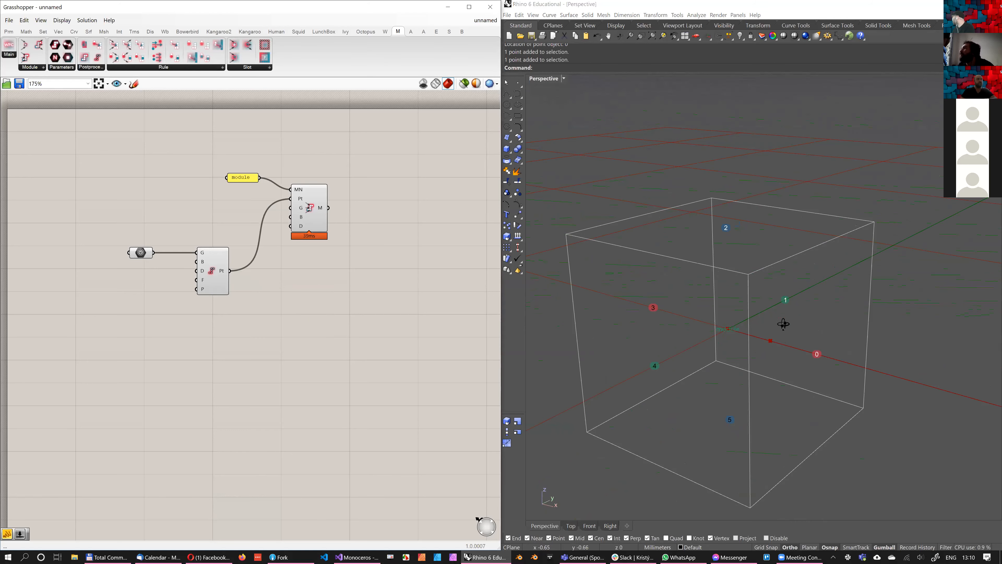
Try moving the referenced point 0.5 along the X axis, then undo the move
right_click_drag(769, 327, 874, 153)
left_click(781, 322)
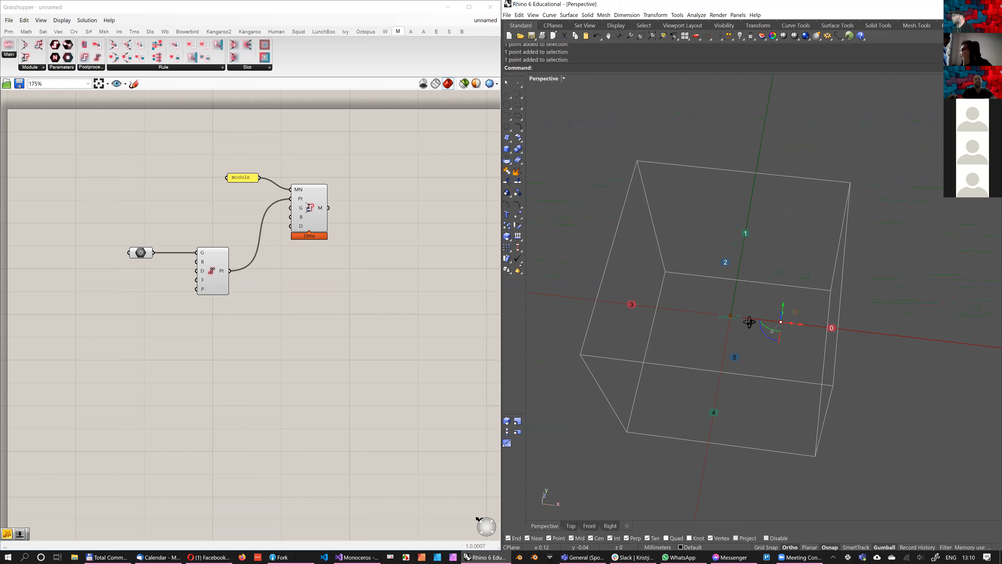
right_click_drag(749, 321, 601, 324)
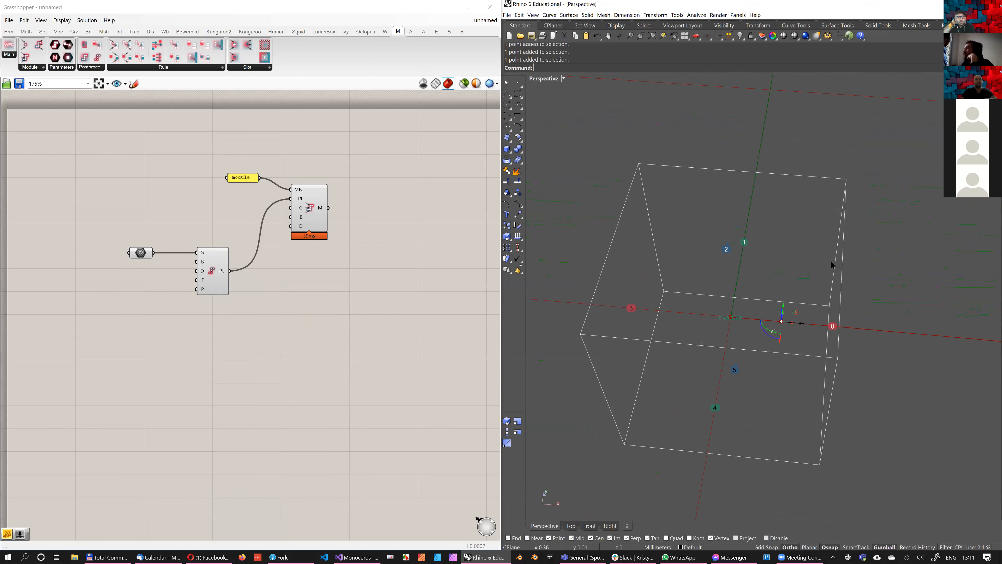
left_click(801, 323)
type("0.5")
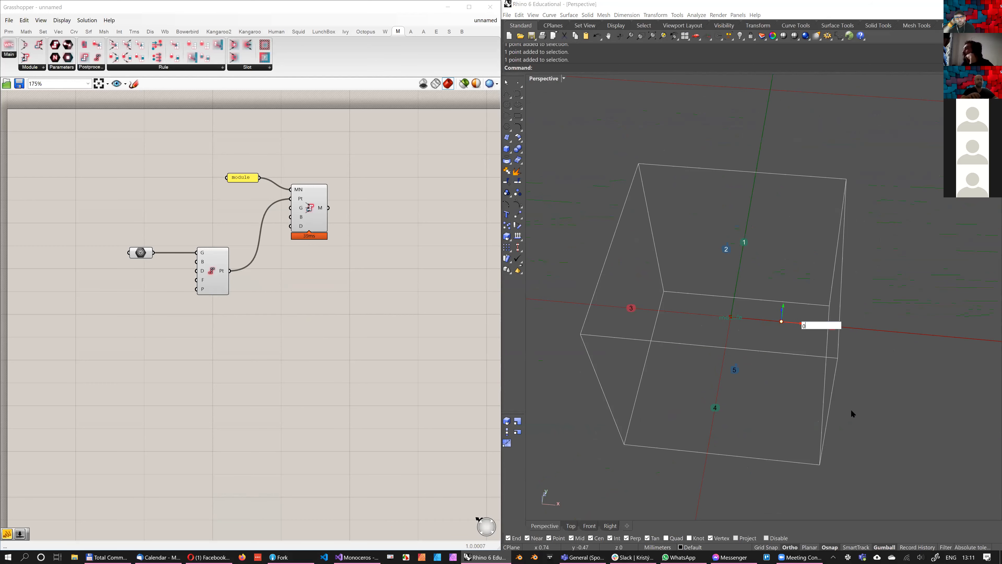
key("Return")
right_click_drag(699, 328, 749, 342)
key("ctrl+z")
Try moving the referenced point 0.25 along the X axis, then undo the move
left_click(705, 333)
type("0.25")
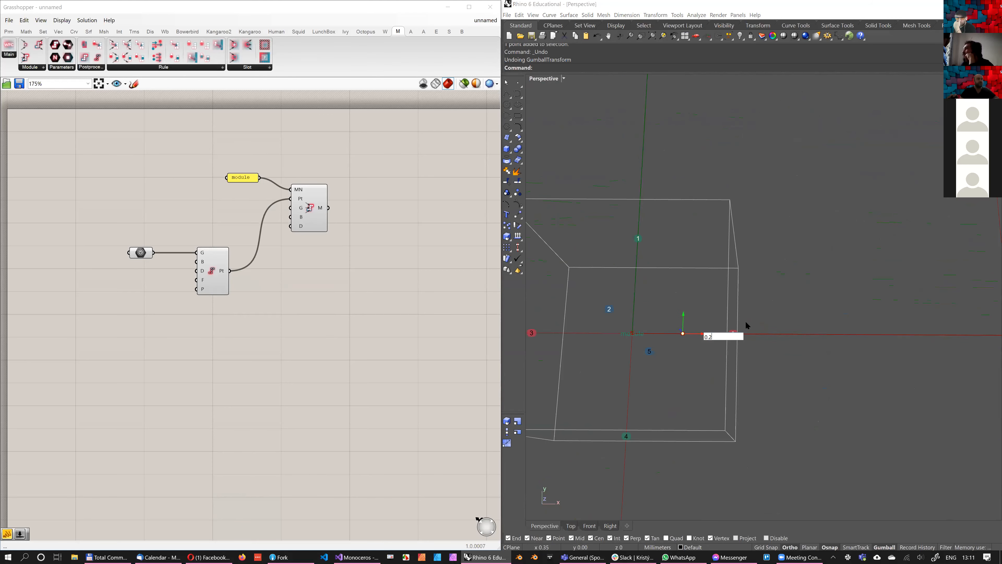
key("Return")
right_click_drag(731, 307, 595, 256)
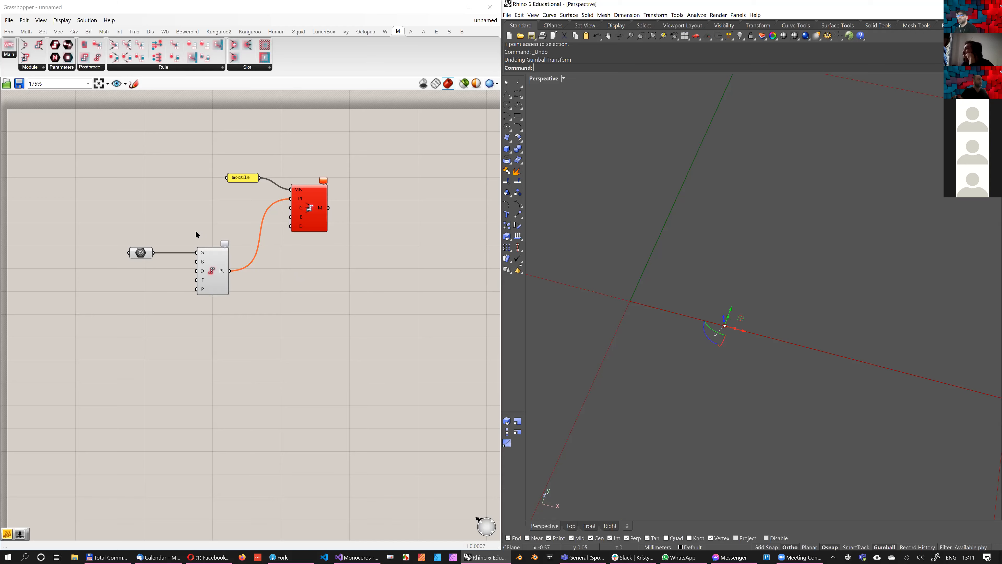
key("ctrl+z")
Bake the module component's box, name label and numbered connectors into the Rhino document
right_click_drag(141, 253, 188, 233)
left_click(188, 233)
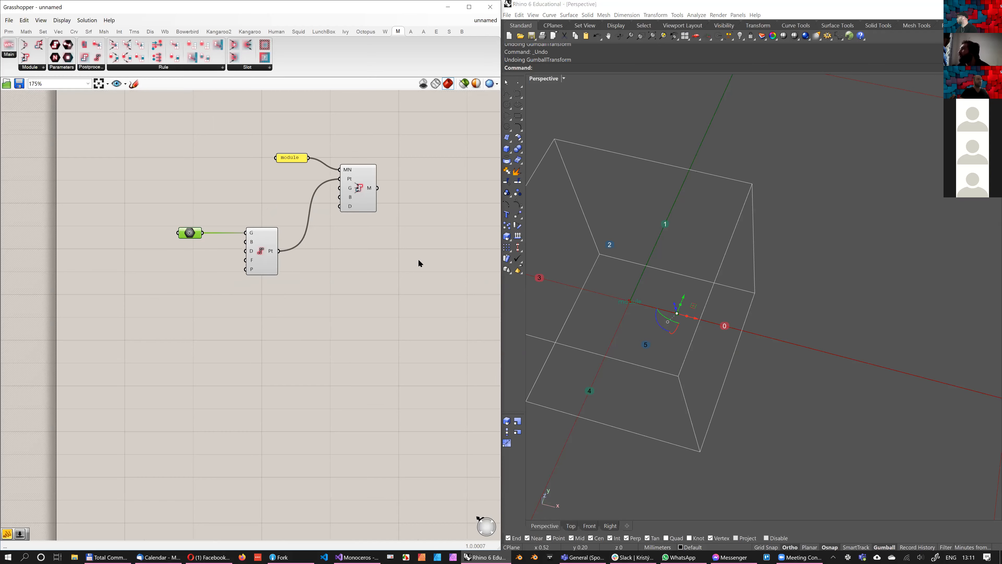
left_click(365, 197)
middle_click(402, 260)
Move the referenced point along the X axis onto the module box face marked by connector 0
right_click_drag(764, 286, 719, 293)
left_click_drag(720, 294, 771, 302)
right_click_drag(743, 288, 771, 312)
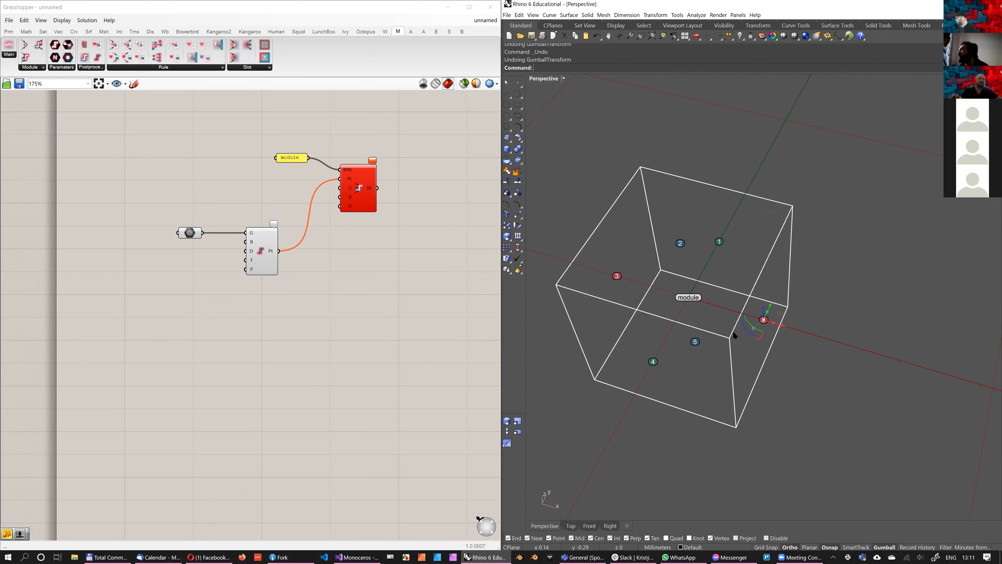
right_click_drag(771, 303, 741, 273, "shift")
scroll(723, 314, "up", 3)
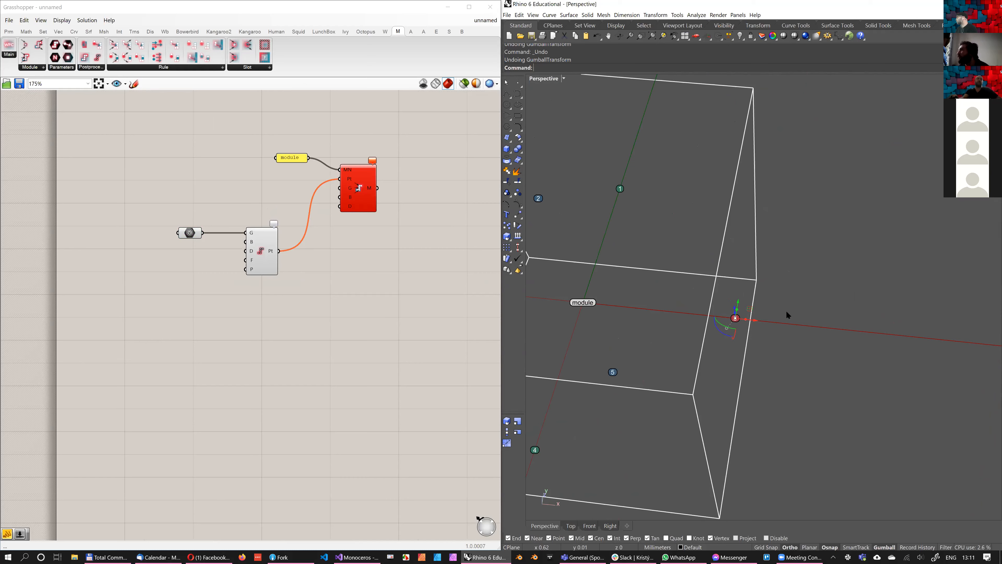
scroll(786, 315, "down", 3)
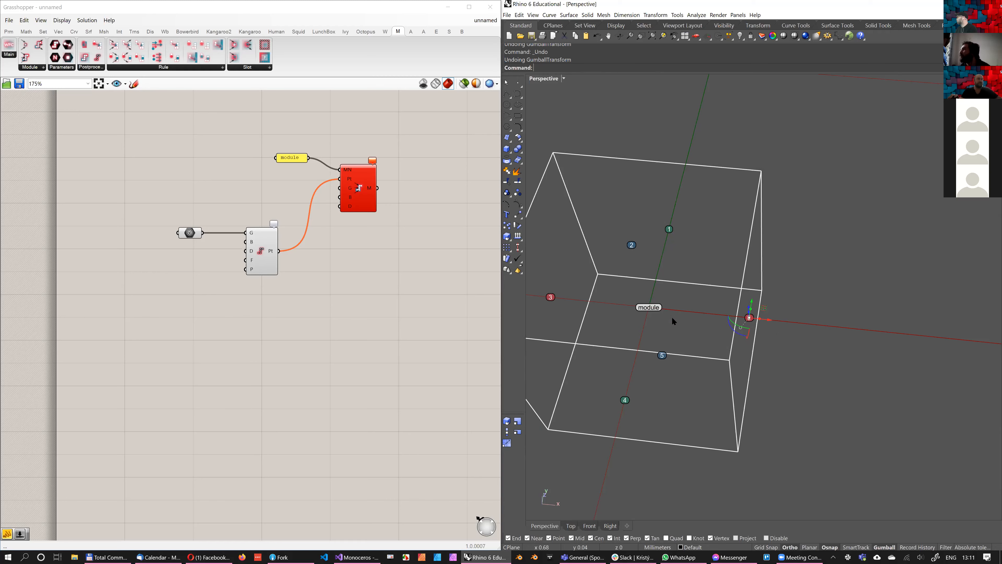
scroll(781, 324, "down", 2)
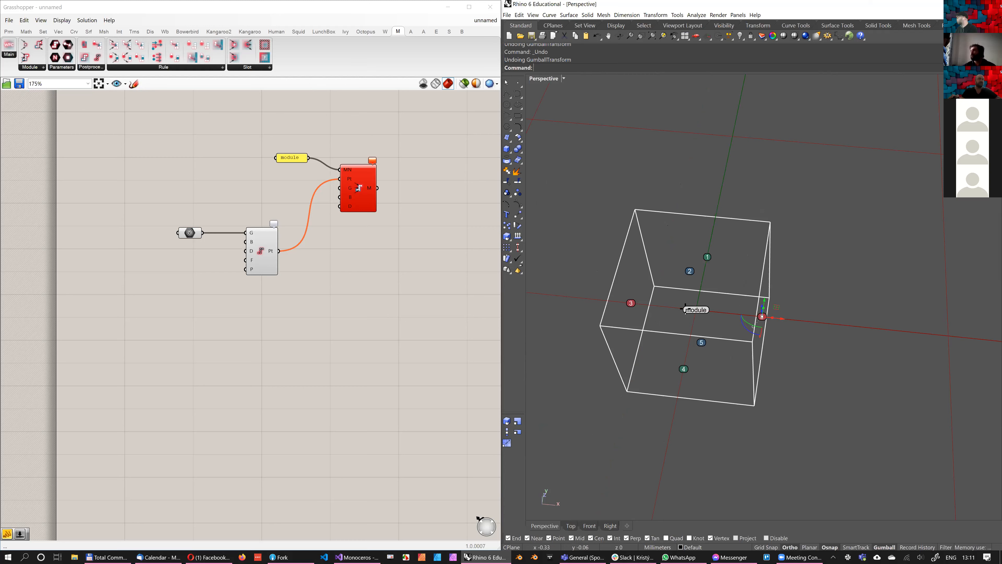
Draw a straight 1 mm polyline through the baked module box from connector 0 to connector 3
left_click(762, 316)
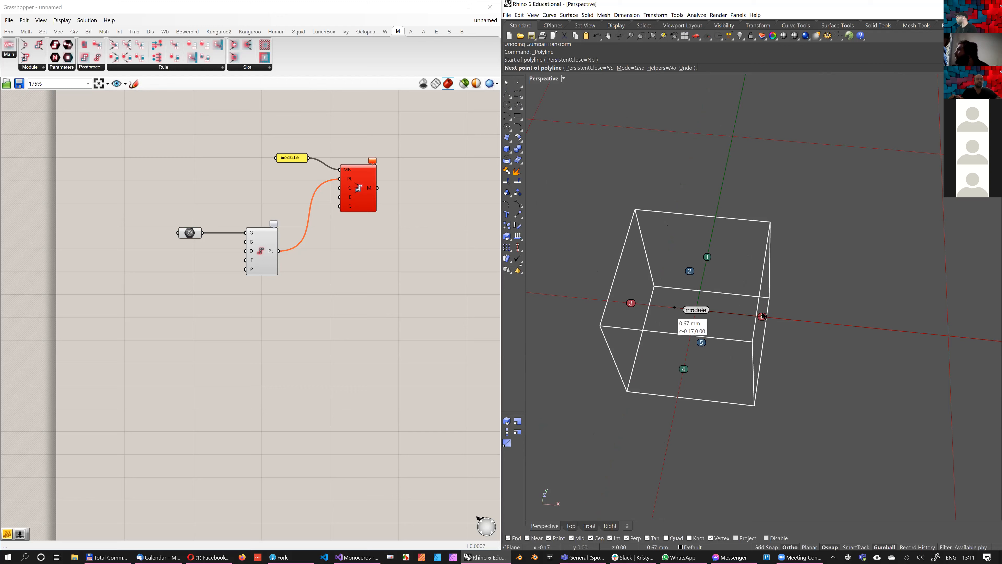
type("1")
left_click(627, 304)
key("Return")
left_click(651, 305)
key("Return")
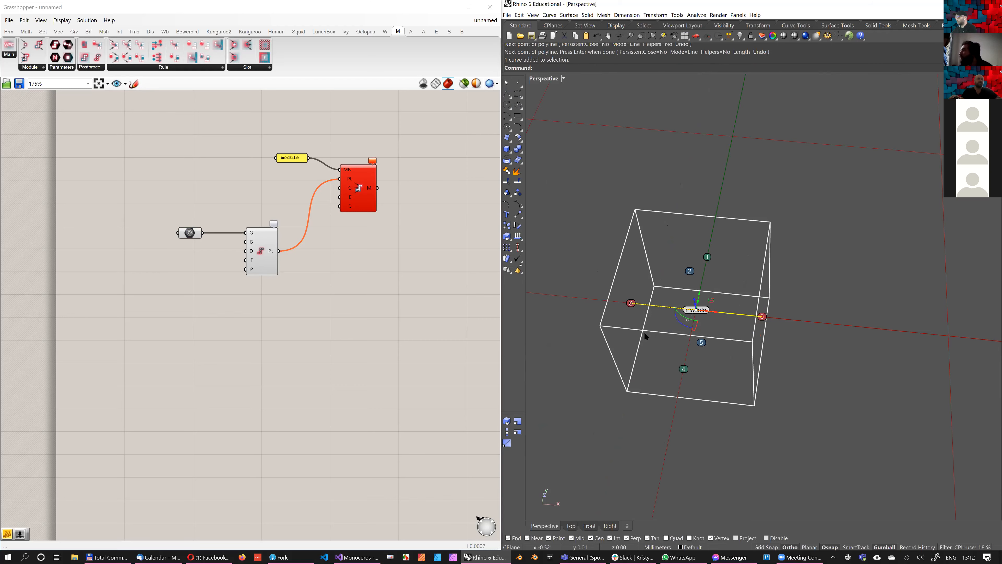
Delete the baked module box, its text labels and the drawn line, keeping only the referenced point
scroll(604, 334, "down", 3)
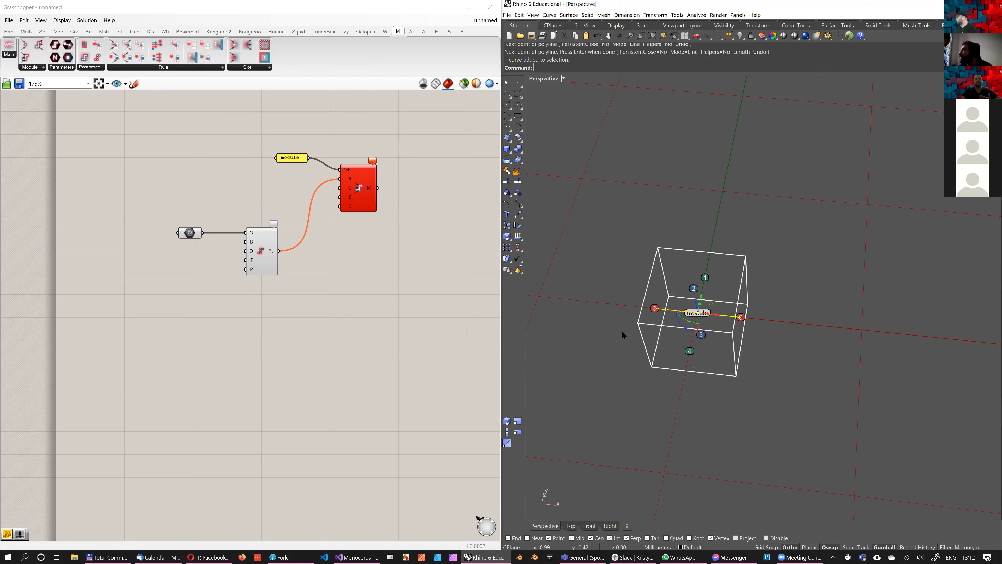
mouse_move(699, 319)
right_mouse_down()
mouse_move(749, 307)
mouse_move(704, 325)
right_mouse_up()
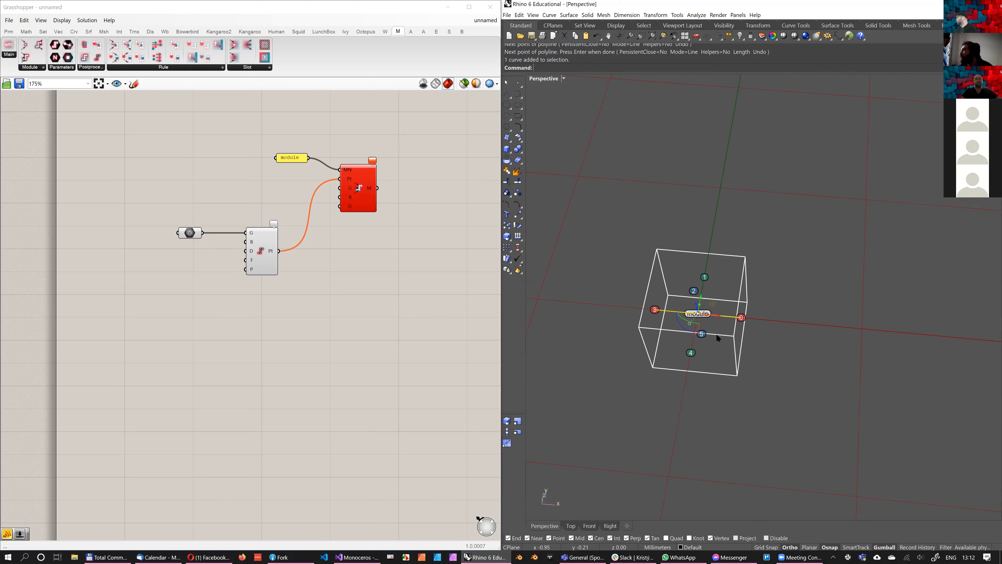
scroll(744, 257, "up", 1)
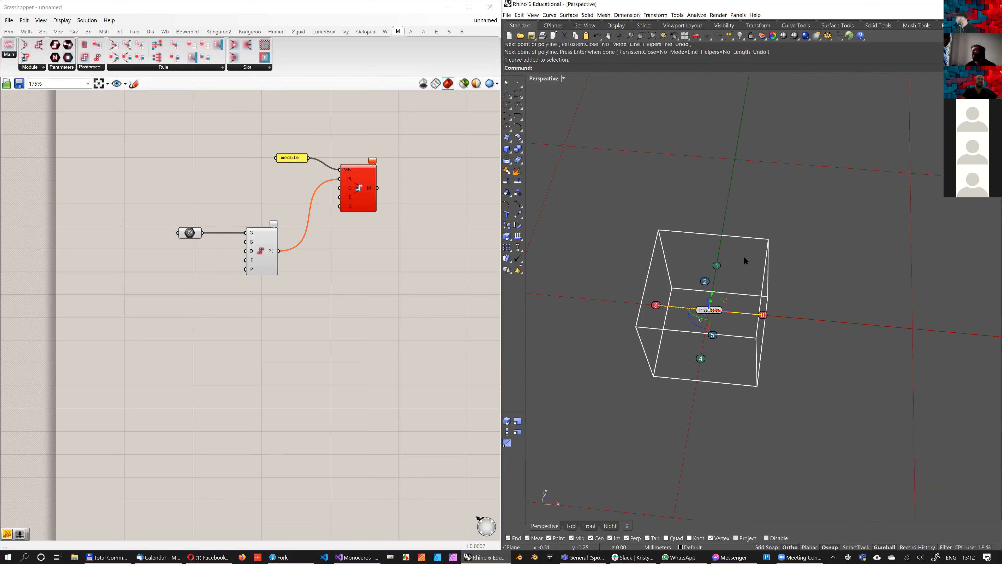
scroll(828, 446, "up", 1)
right_click_drag(834, 455, 804, 474, "shift")
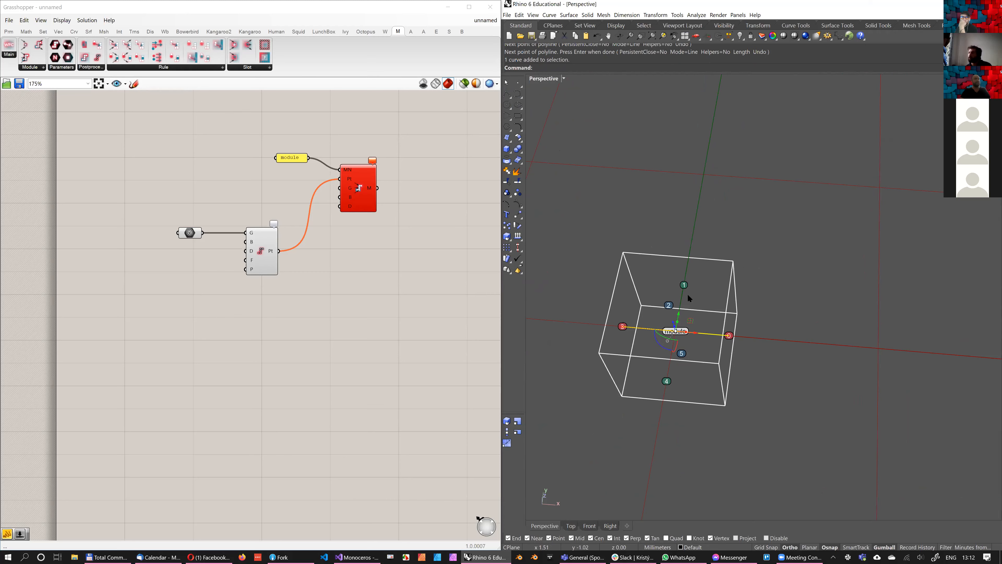
scroll(575, 220, "up", 3)
left_click_drag(575, 220, 776, 342)
key("ctrl+z")
right_click_drag(609, 201, 655, 249, "shift")
scroll(656, 249, "down", 6)
key("Escape")
left_click(656, 249)
scroll(654, 248, "up", 7)
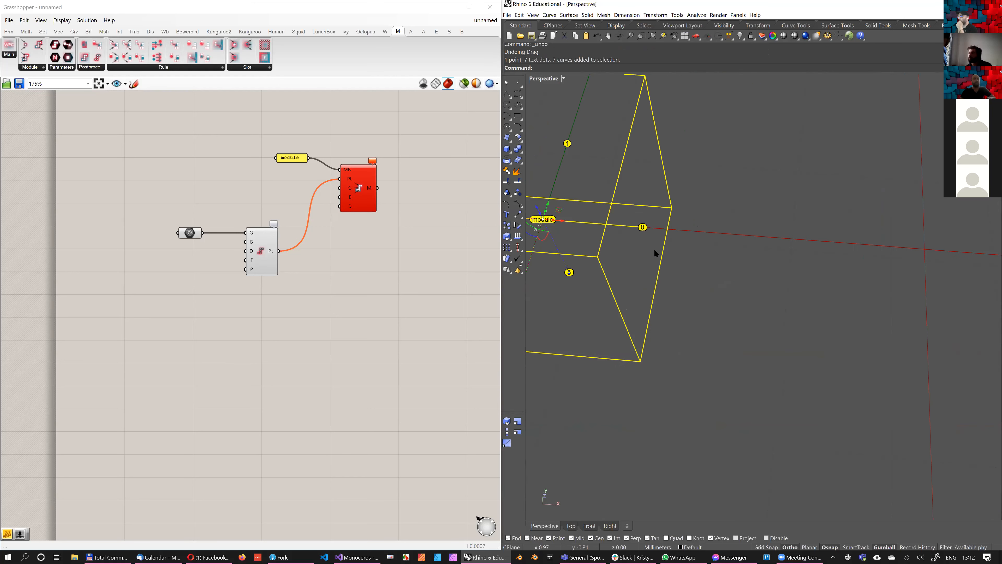
left_click(639, 244, "ctrl")
key("Delete")
Select the referenced point and read the remarks on the Slice Geometry component
right_click_drag(634, 247, 680, 291, "shift")
scroll(680, 284, "down", 6)
left_click_drag(686, 253, 667, 301)
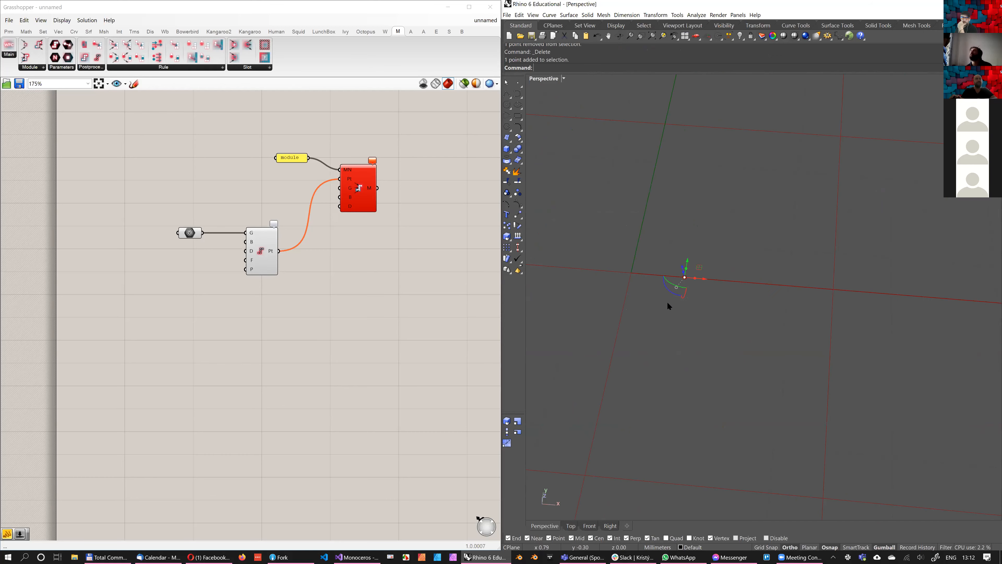
scroll(290, 193, "up", 3)
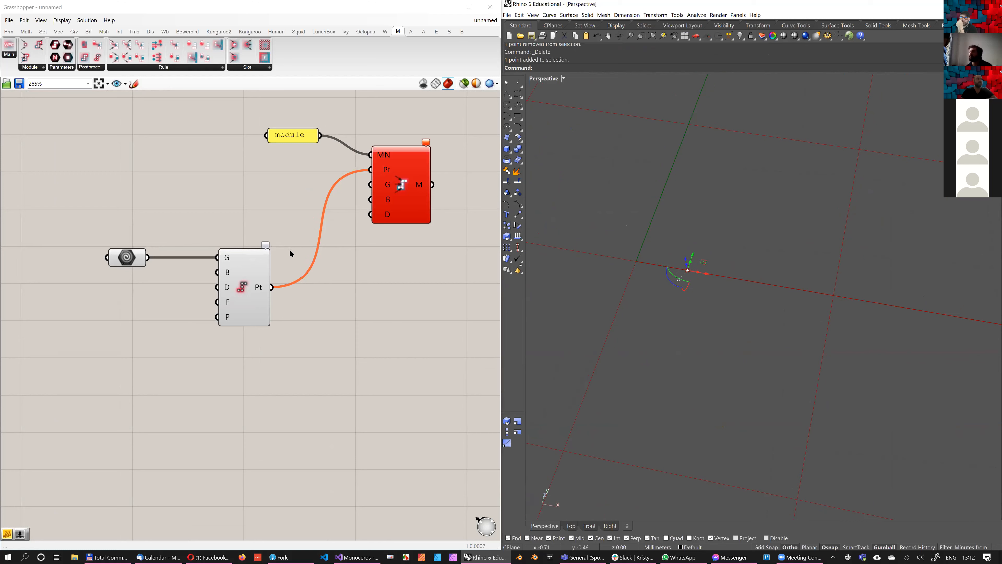
mouse_move(307, 251)
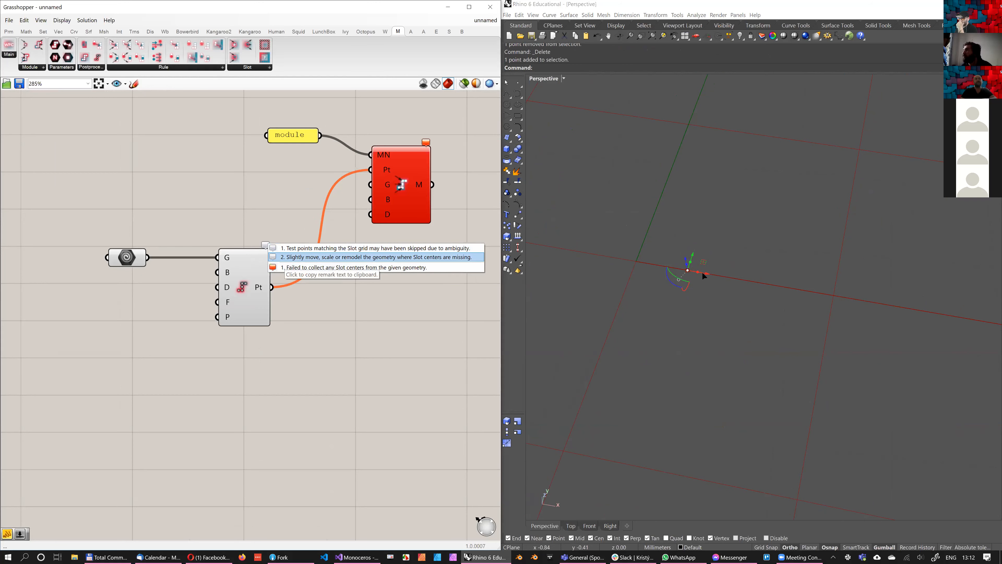
Try nudging the referenced point slightly along the X axis off the slot boundary, then undo the nudge
left_click_drag(706, 273, 703, 273)
left_click(738, 345)
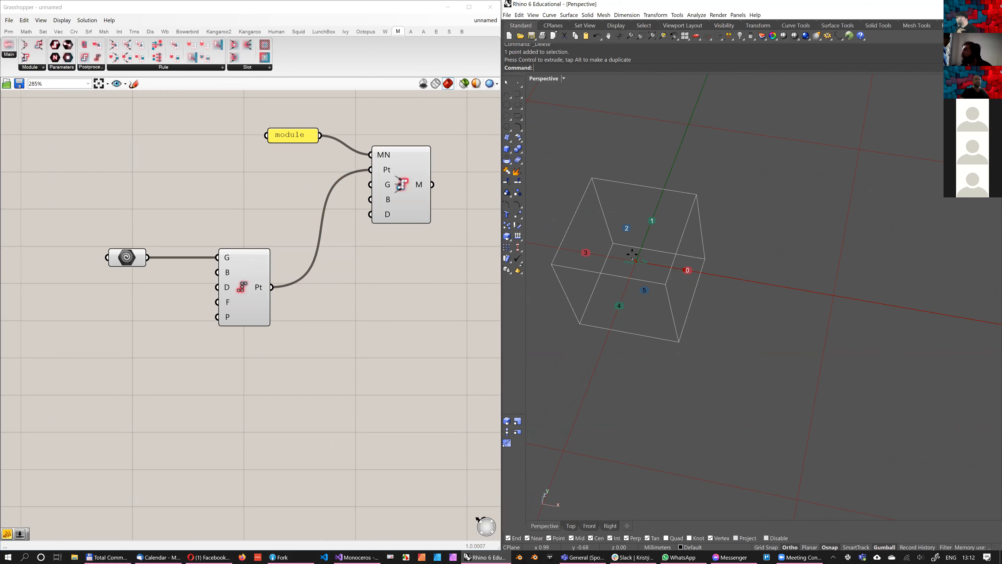
key("ctrl+z")
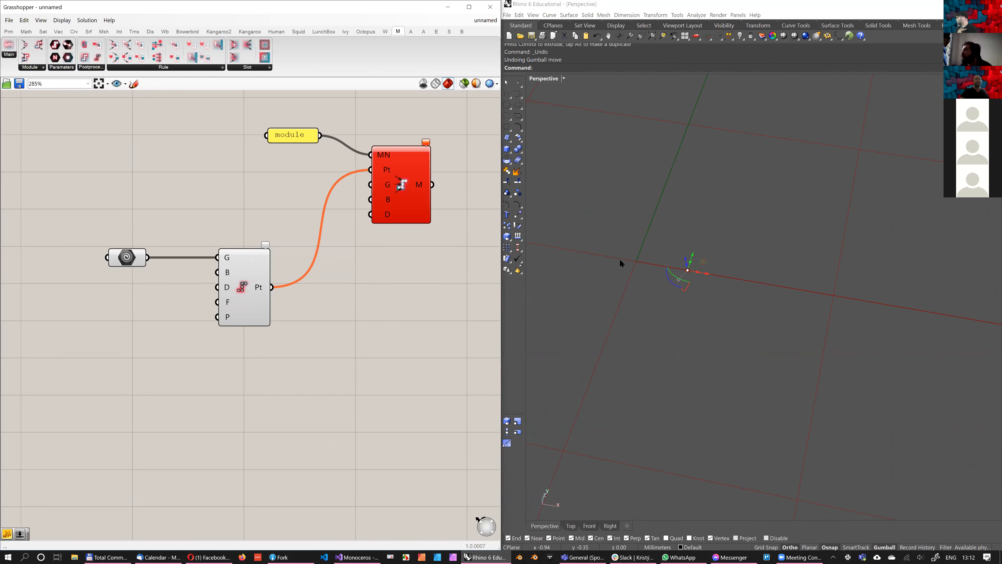
Draw a straight polyline from the referenced point along the X axis to the opposite side of the origin
scroll(381, 278, "down", 2)
left_click(507, 94)
left_click(688, 270)
left_click(582, 262)
key("Return")
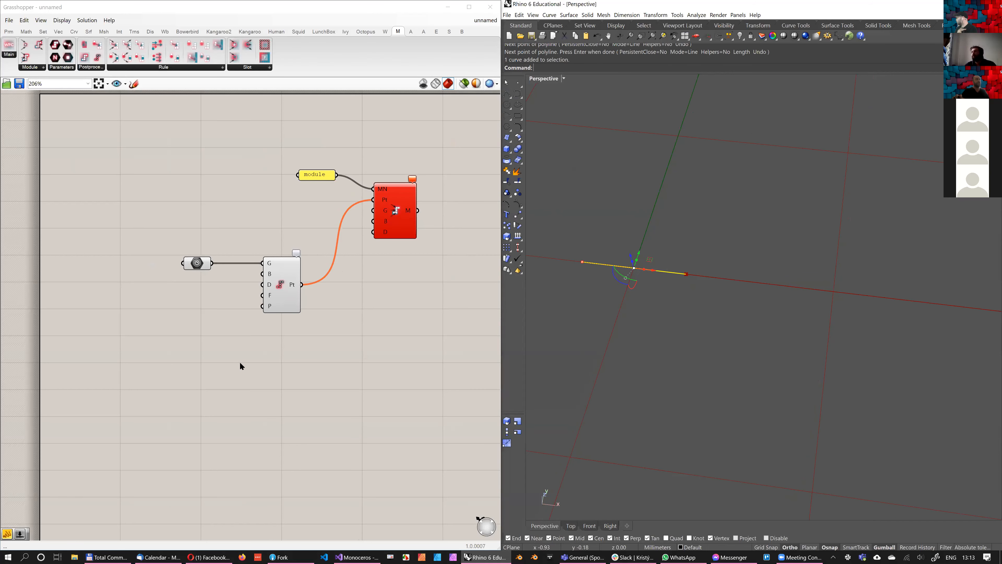
Reference the new line in the Geometry parameter in place of the point
left_click(197, 263)
right_click(198, 264)
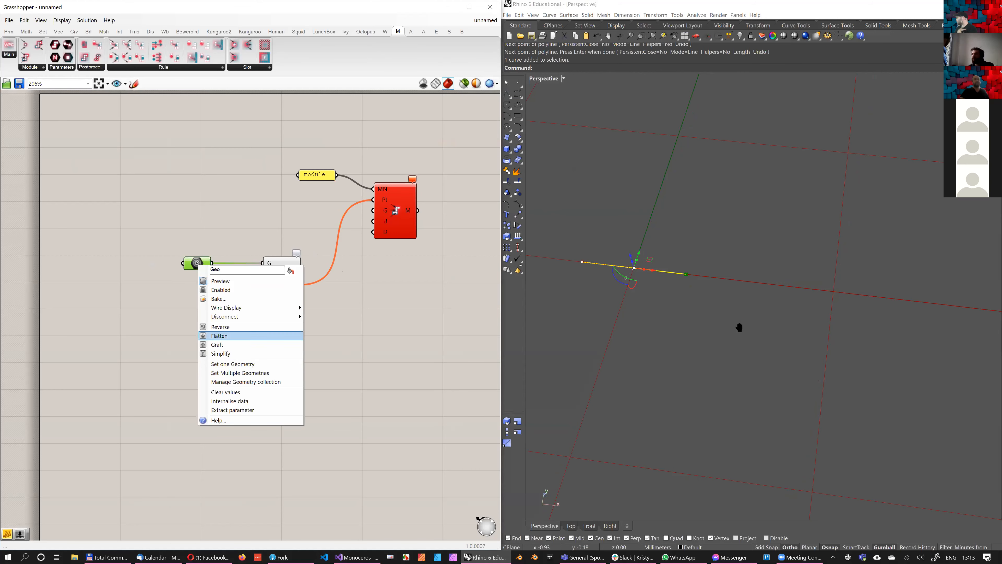
left_click(233, 364)
right_click_drag(653, 279, 635, 302)
left_click(740, 316)
scroll(740, 264, "up", 3)
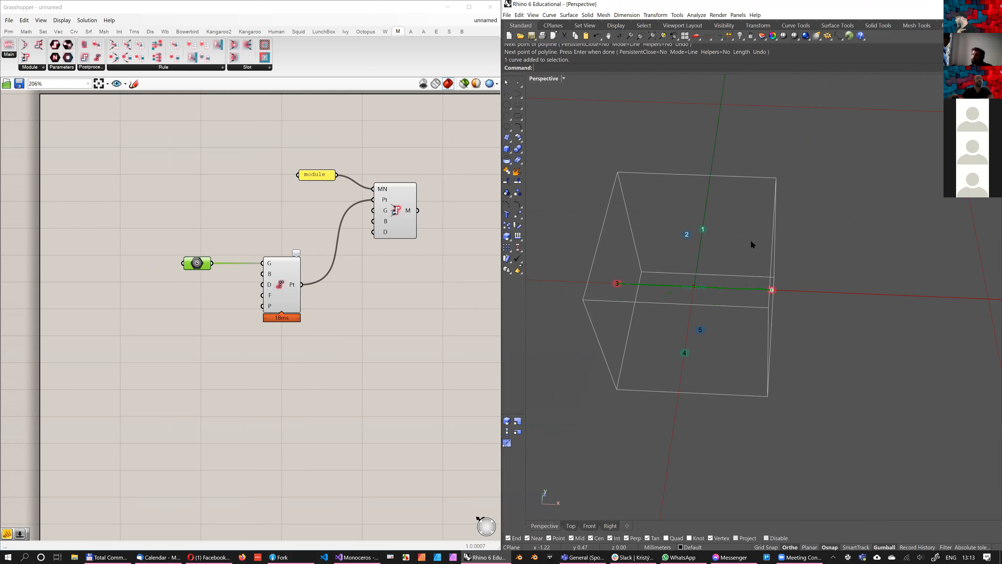
Draw a large closed freeform control-point curve beside the module box in the Top view, with Ortho off
scroll(684, 216, "down", 8)
scroll(683, 220, "up", 4)
right_click_drag(683, 221, 659, 291)
scroll(684, 208, "down", 4)
right_click_drag(684, 209, 686, 302)
left_click(517, 93)
scroll(685, 207, "down", 4)
right_click_drag(684, 207, 693, 273)
scroll(700, 284, "down", 2)
right_click_drag(767, 269, 644, 273)
key("ctrl+F1")
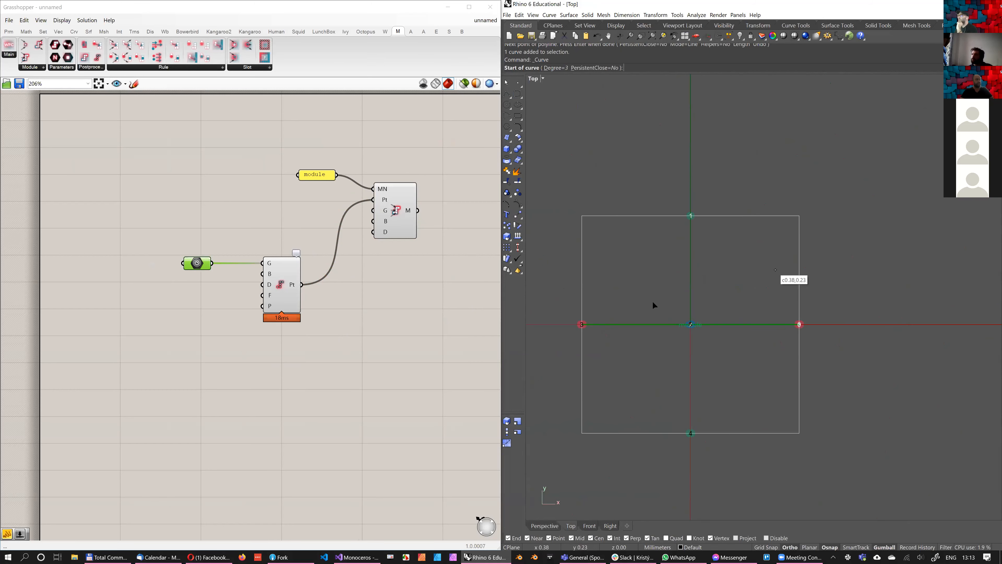
scroll(589, 384, "down", 14)
left_click(705, 350)
key("F8")
left_click(642, 294)
left_click(671, 207)
left_click(747, 309)
left_click(761, 335)
left_click(721, 310)
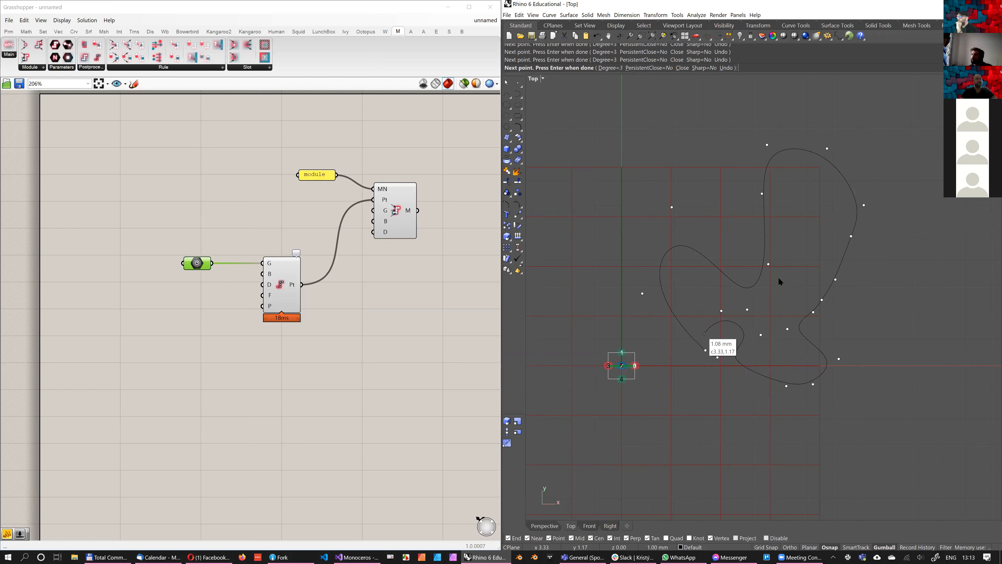
left_click(705, 350)
Reshape the closed curve by moving its control points so that one side extends to a corner on the Y axis
left_click(760, 275)
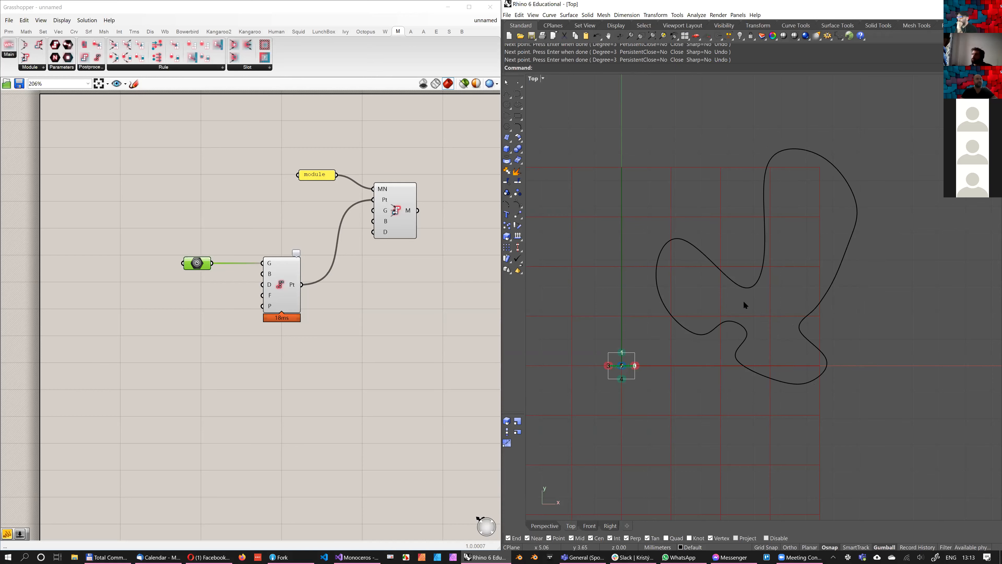
left_click_drag(723, 239, 795, 293)
left_click_drag(780, 251, 746, 177)
left_click(747, 309)
left_click_drag(762, 293, 623, 165)
key("Escape")
right_click_drag(768, 235, 718, 265)
scroll(717, 264, "down", 4)
left_click(695, 235)
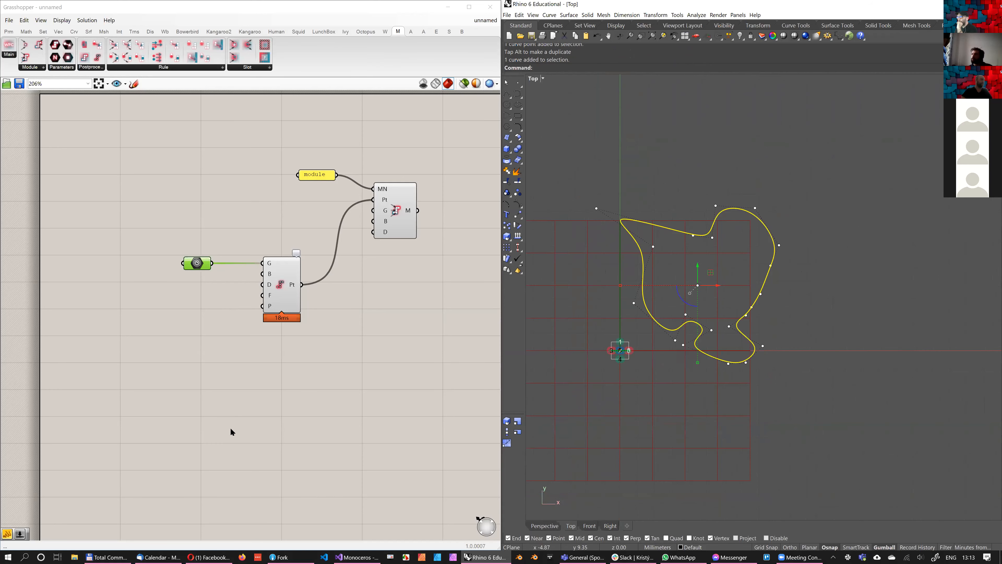
Add a Curve parameter referencing the closed curve and feed it through Boundary Surfaces into the Slice Geometry component's geometry input
right_click_drag(232, 434, 259, 364)
double_click(259, 364)
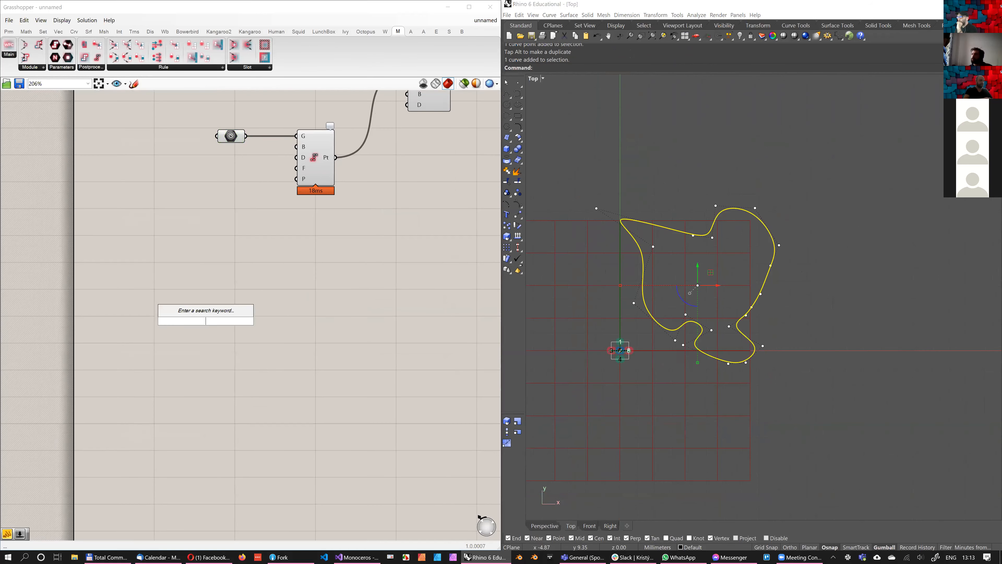
type("curve")
key("Return")
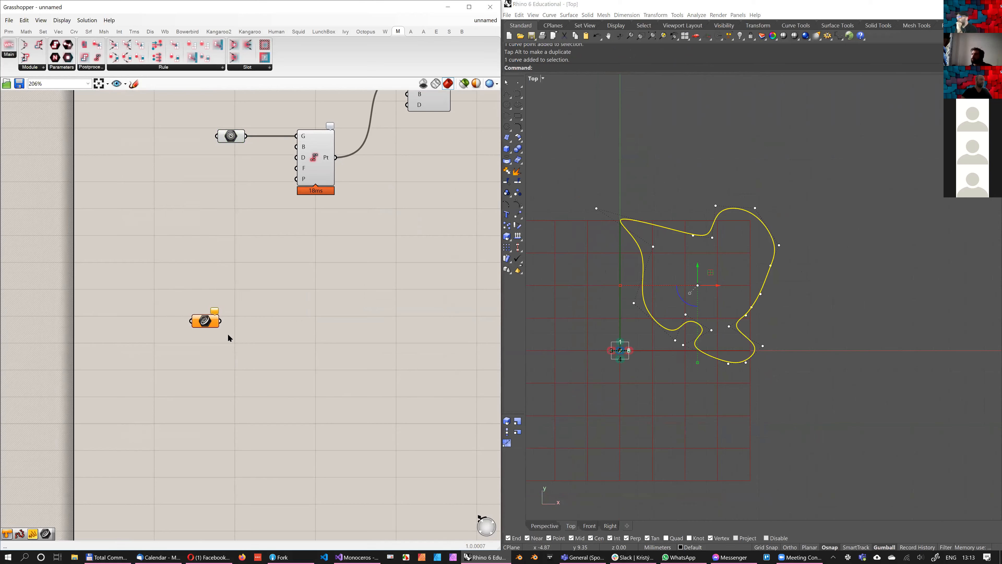
right_click(206, 321)
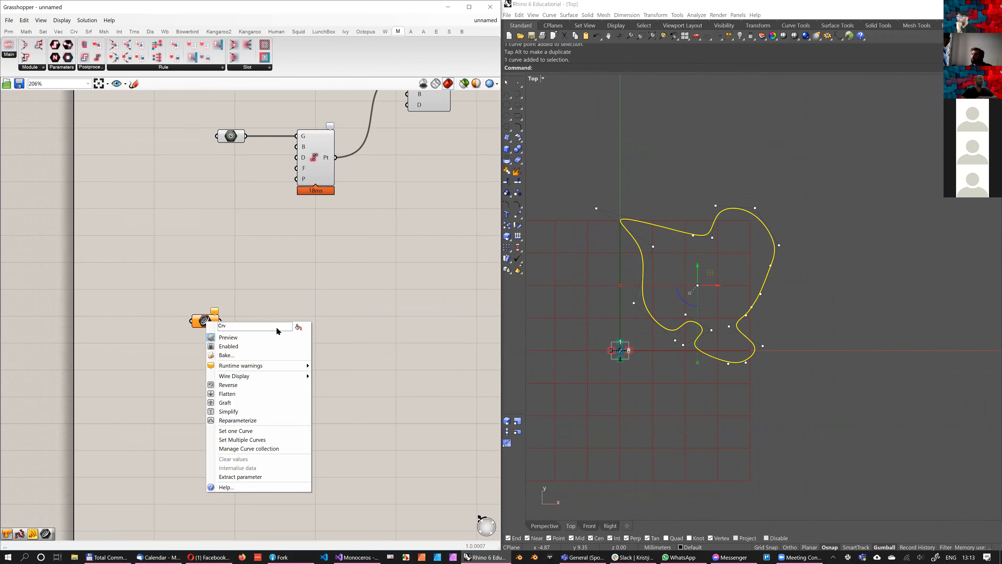
left_click(243, 439)
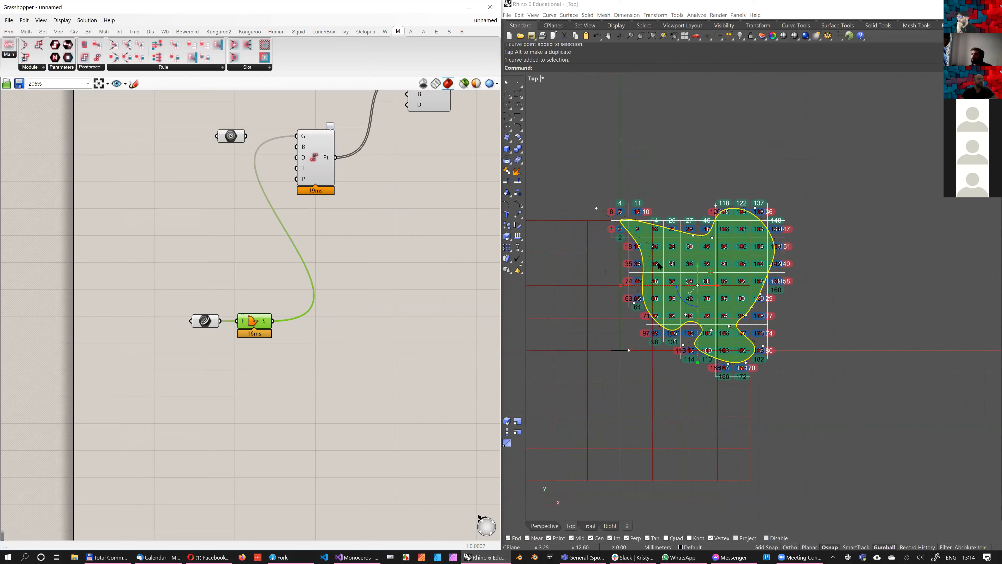
left_click(660, 266)
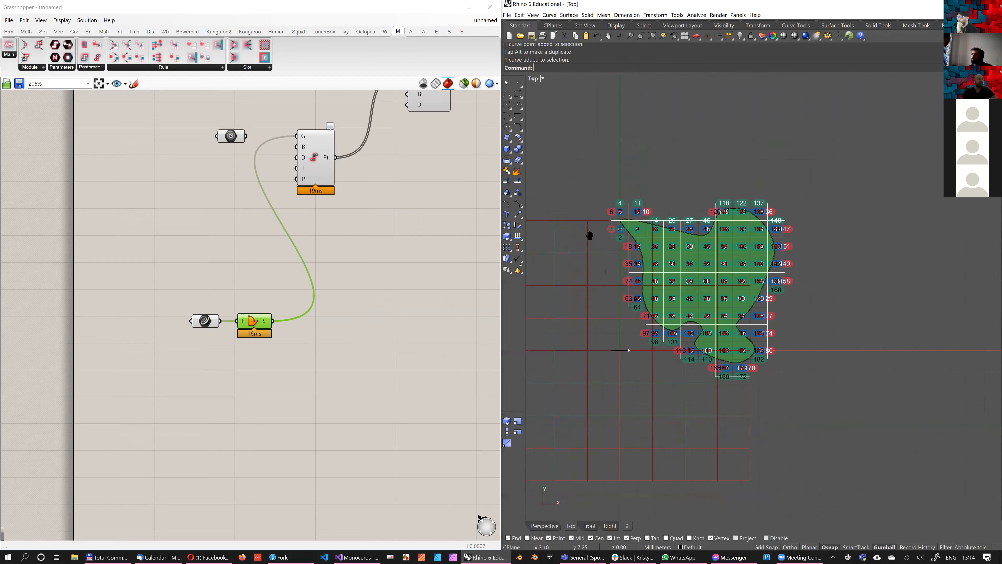
Examine how the module cells and numbered connectors cover the planar surface along its curved edge
scroll(618, 257, "up", 4)
right_click_drag(728, 298, 753, 324)
scroll(718, 256, "up", 2)
right_click_drag(726, 253, 765, 266)
scroll(765, 266, "down", 6)
right_click_drag(868, 293, 763, 242)
scroll(766, 263, "up", 2)
scroll(766, 264, "up", 2)
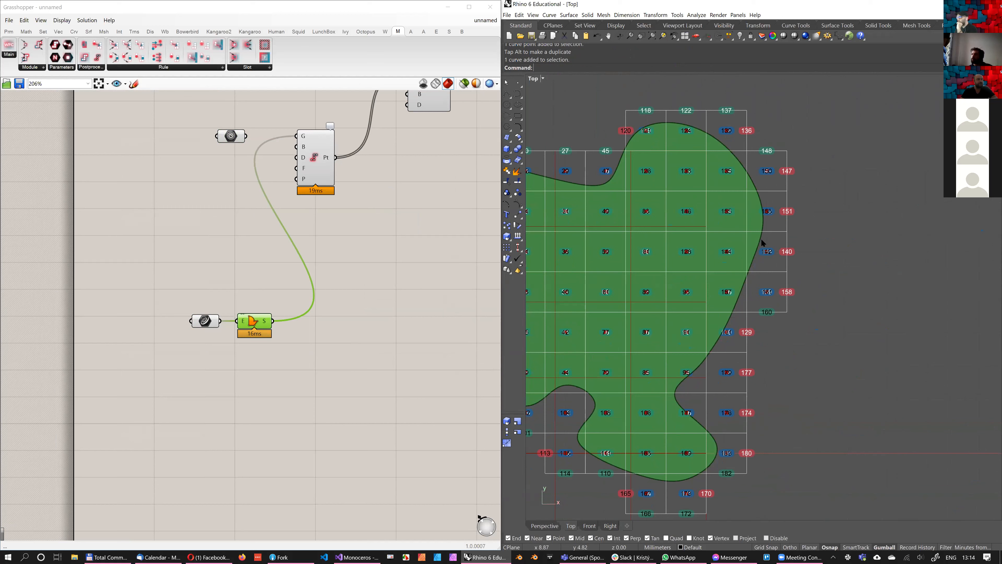
Examine how the module cells and numbered connectors cover the planar surface around its whole outline
scroll(734, 308, "down", 2)
right_click_drag(743, 295, 749, 286)
scroll(761, 221, "up", 4)
right_click_drag(691, 400, 715, 349)
scroll(715, 349, "down", 4)
right_click_drag(701, 428, 719, 409)
scroll(719, 410, "up", 2)
scroll(729, 400, "down", 2)
scroll(758, 403, "down", 2)
scroll(758, 403, "up", 2)
right_click_drag(564, 272, 604, 281)
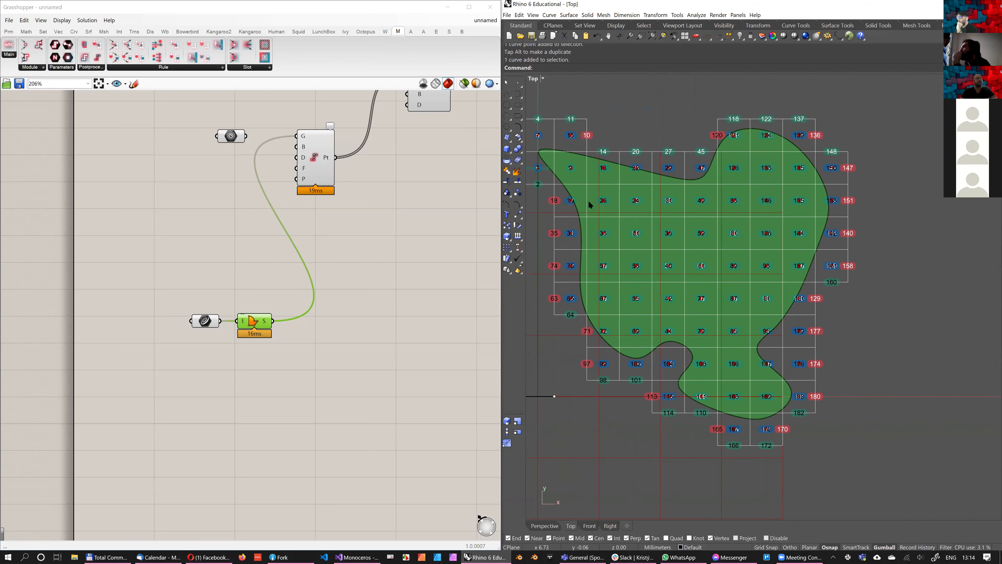
scroll(600, 205, "down", 1)
scroll(602, 207, "up", 3)
scroll(619, 210, "down", 2)
scroll(622, 213, "up", 2)
Move the control point at the closed curve's pointed corner outward so the tip extends past the Y axis
left_click(623, 217)
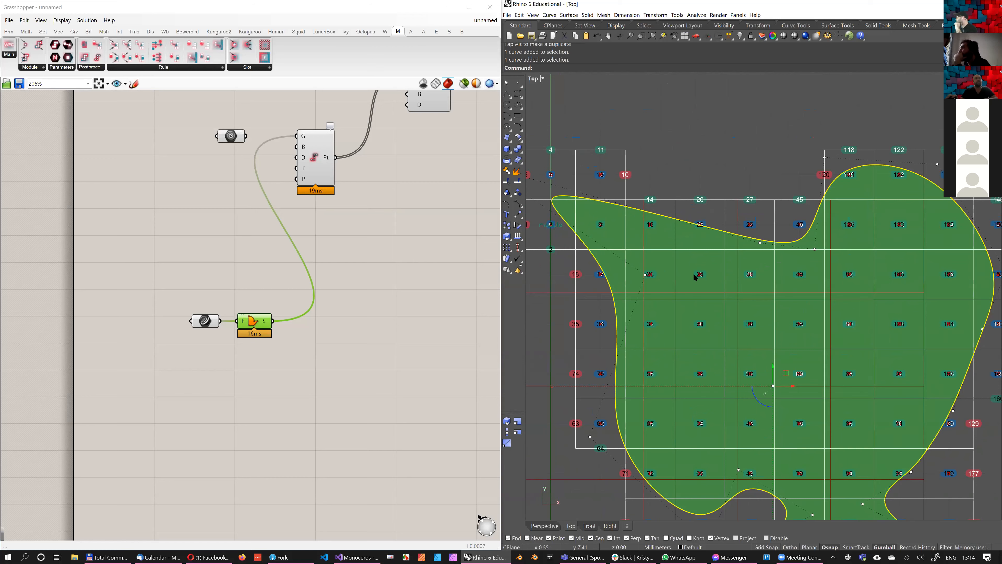
left_click_drag(719, 163, 684, 285)
key("Escape")
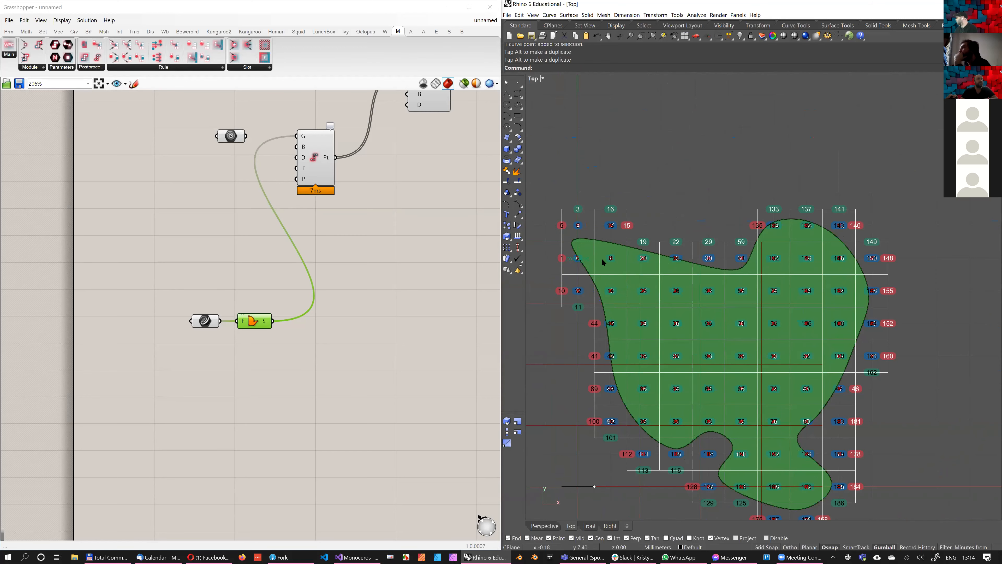
scroll(587, 250, "up", 4)
left_click(584, 250)
right_click_drag(584, 251, 679, 299)
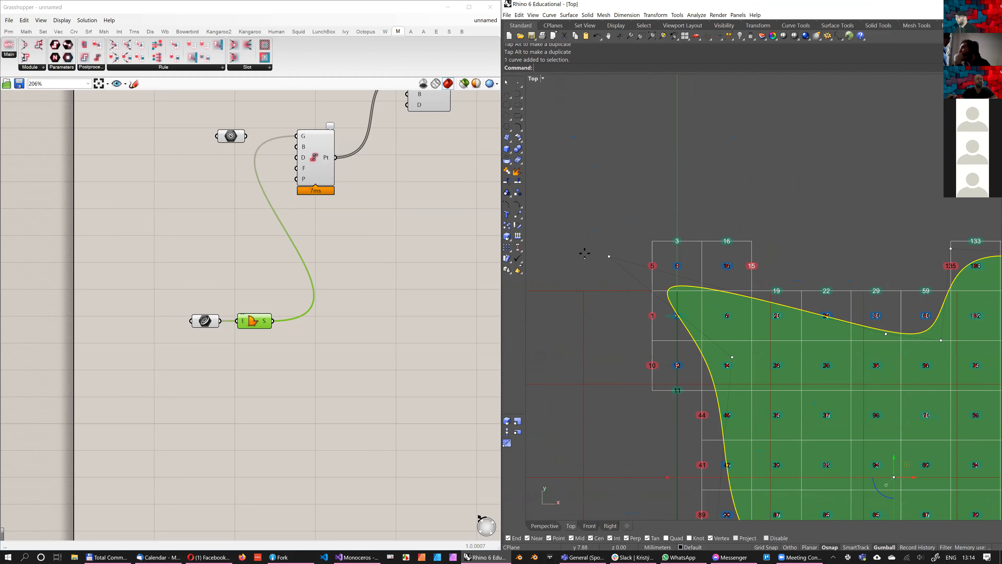
left_click_drag(608, 256, 590, 236)
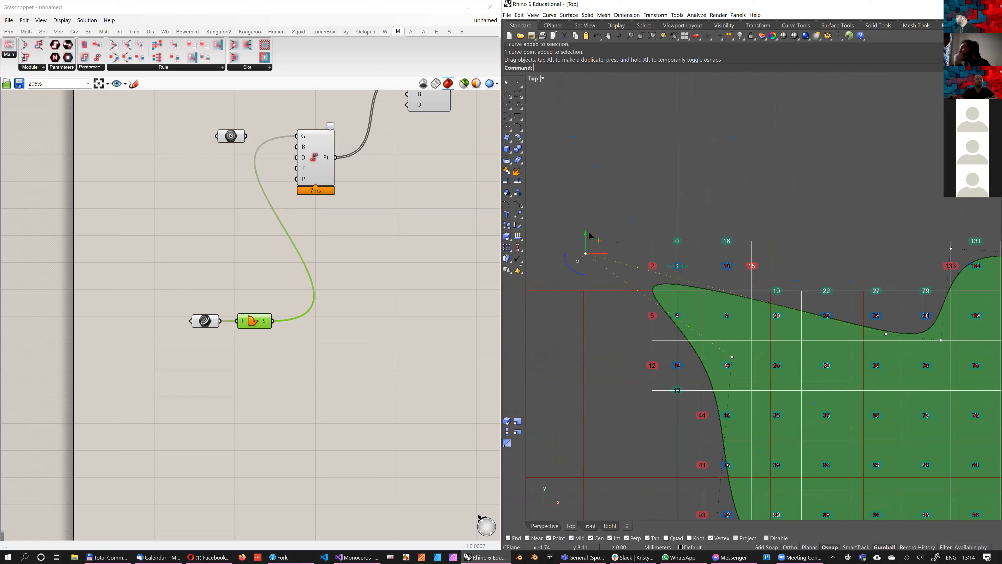
scroll(590, 237, "up", 5)
left_click_drag(580, 248, 583, 223)
scroll(691, 241, "up", 2)
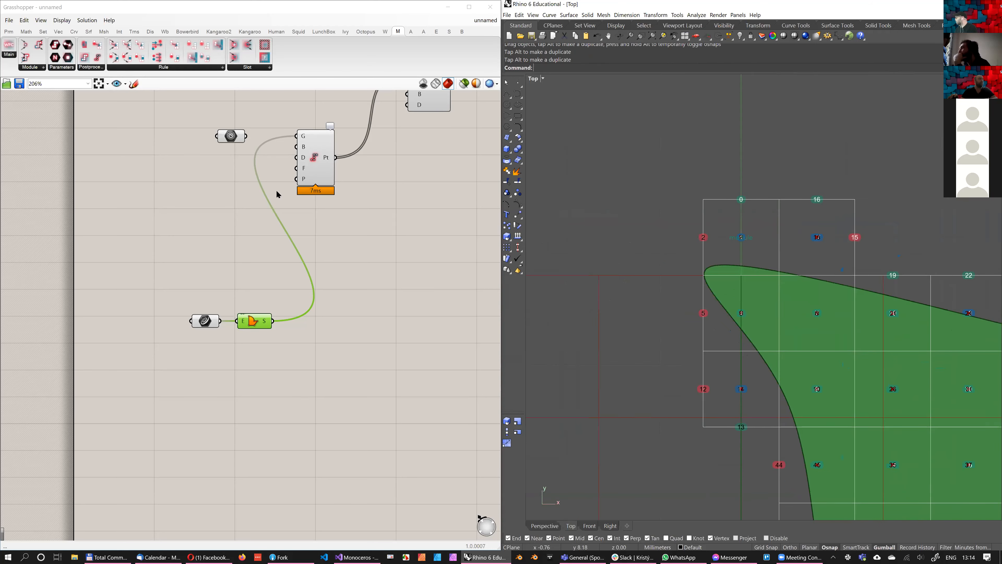
scroll(276, 193, "down", 12)
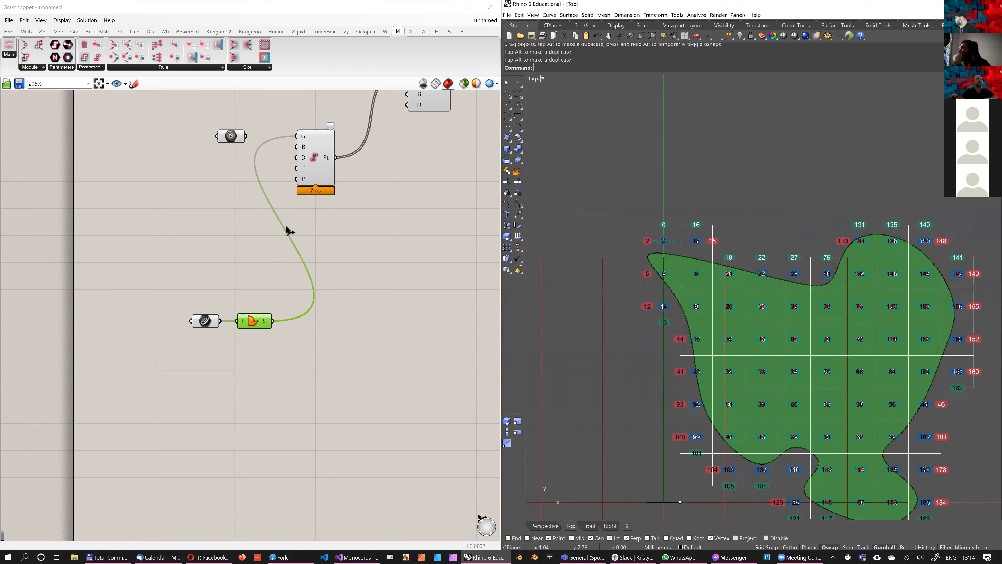
Add a Construct Slot With All Modules Allowed component and feed it the Slice Geometry points
right_click_drag(326, 158, 317, 236)
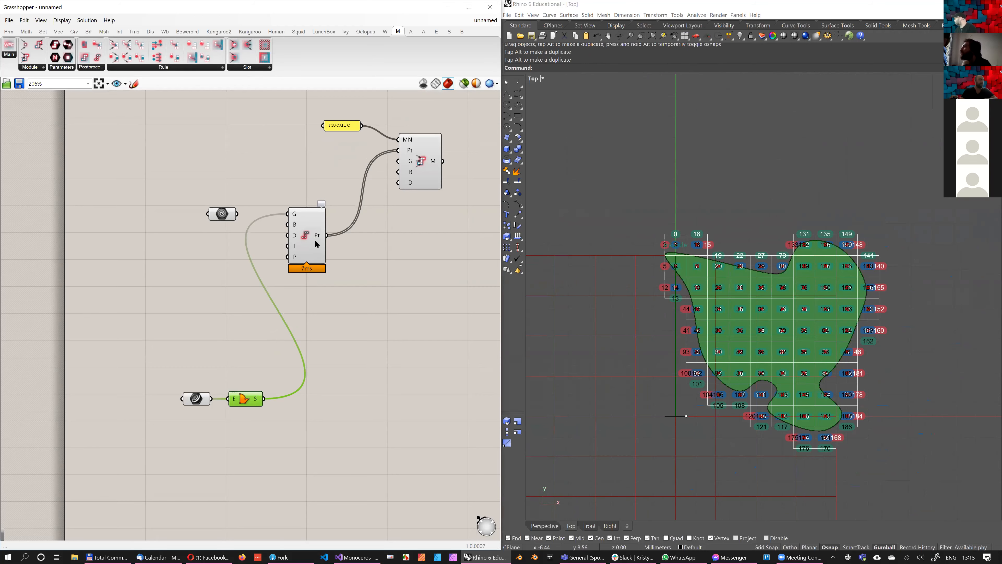
scroll(780, 307, "up", 4)
right_click_drag(384, 278, 359, 273)
left_click(387, 276)
left_click_drag(302, 231, 399, 305)
left_click(388, 276)
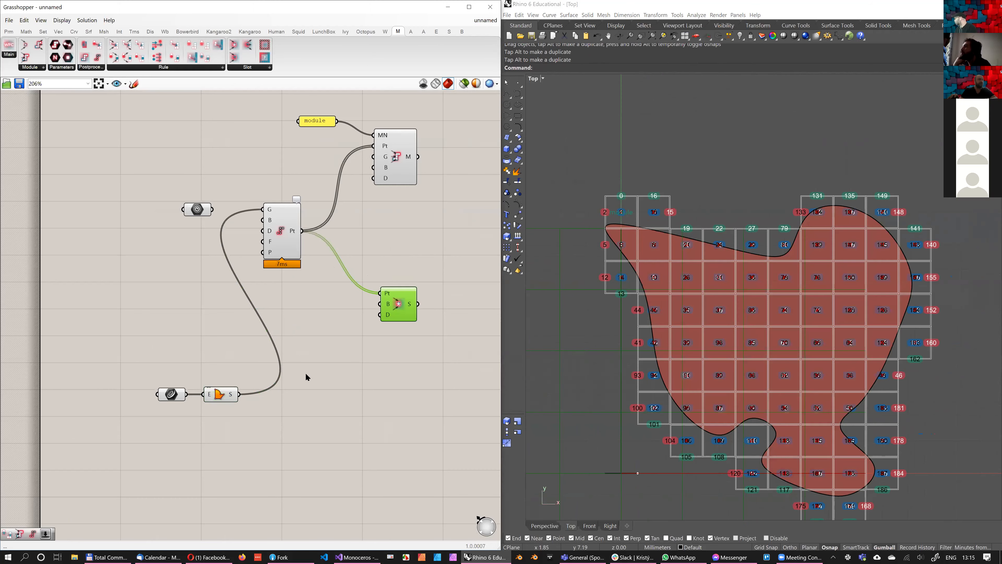
right_click_drag(643, 385, 627, 406)
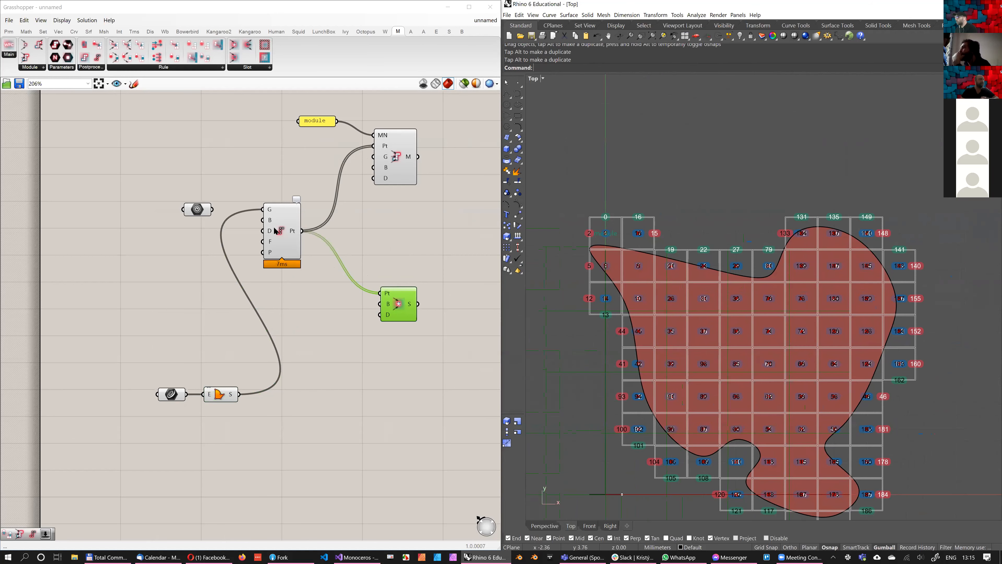
right_click_drag(298, 324, 270, 324)
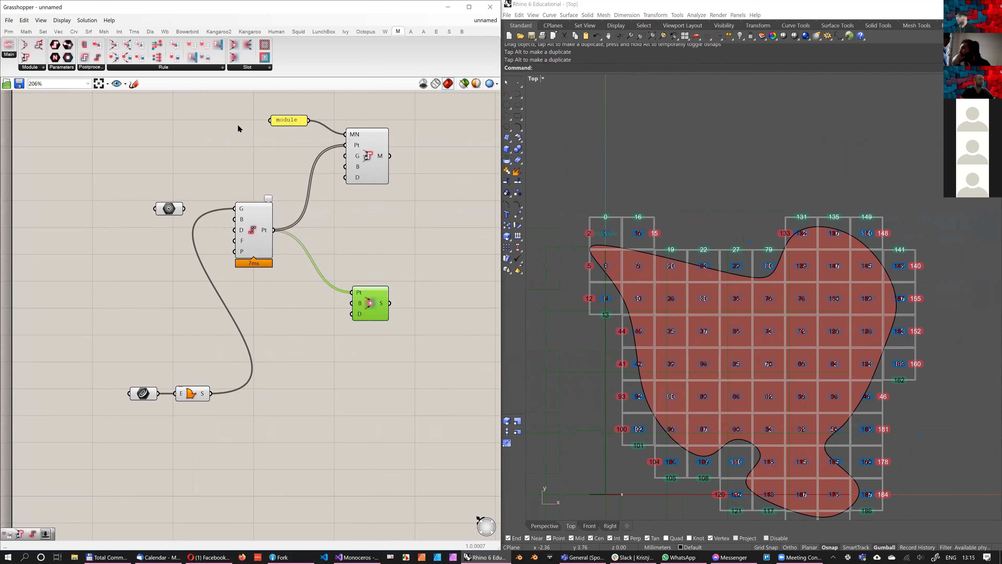
Delete the slot component and the Slice Geometry component
key("Delete")
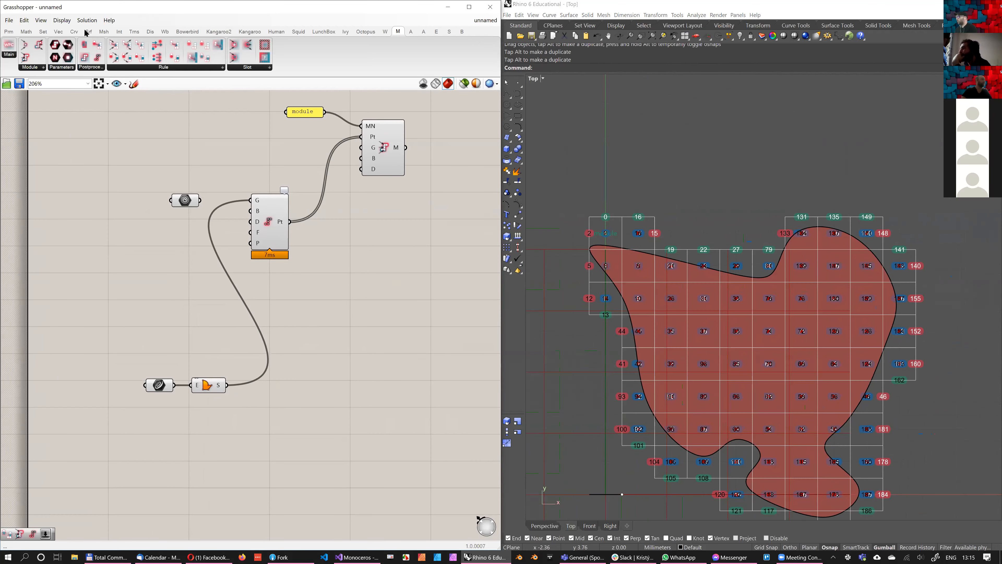
left_click(260, 231)
key("Delete")
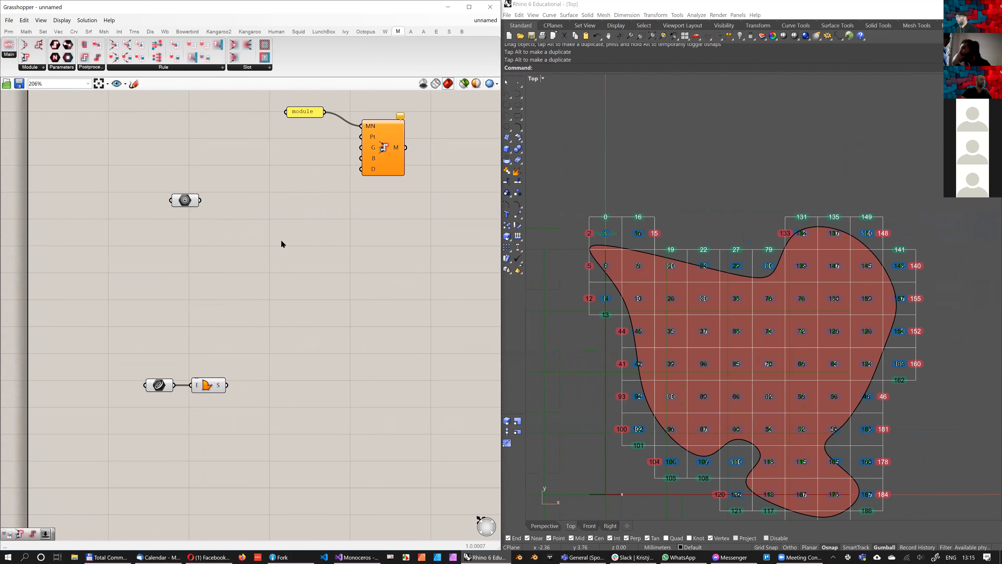
Add a Populate Geometry component, feed it the boundary surface and connect its points to the Construct Module component's Pt input
double_click(297, 266)
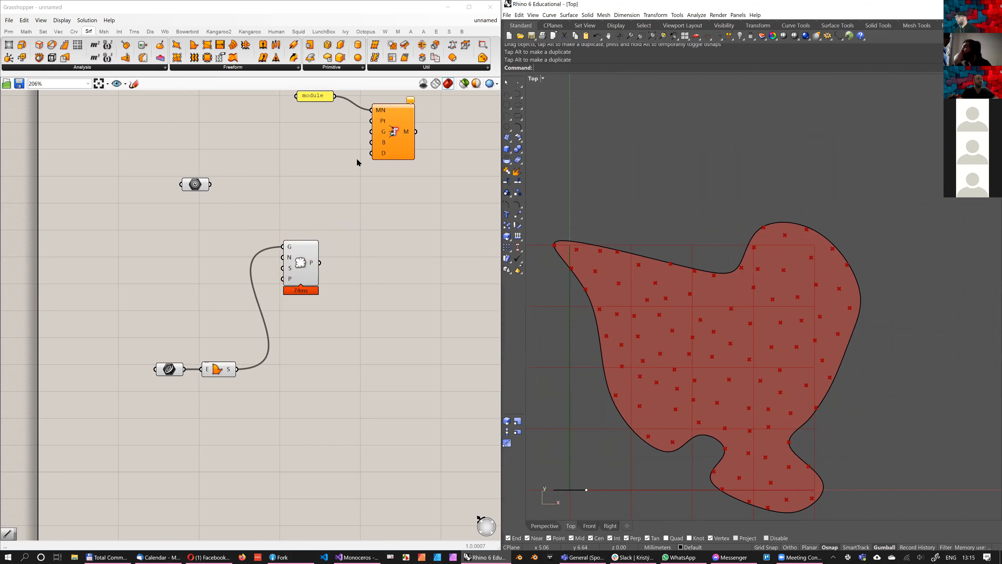
scroll(695, 351, "down", 4)
right_click_drag(695, 351, 709, 326)
left_click_drag(320, 263, 371, 120)
right_click_drag(681, 322, 679, 314)
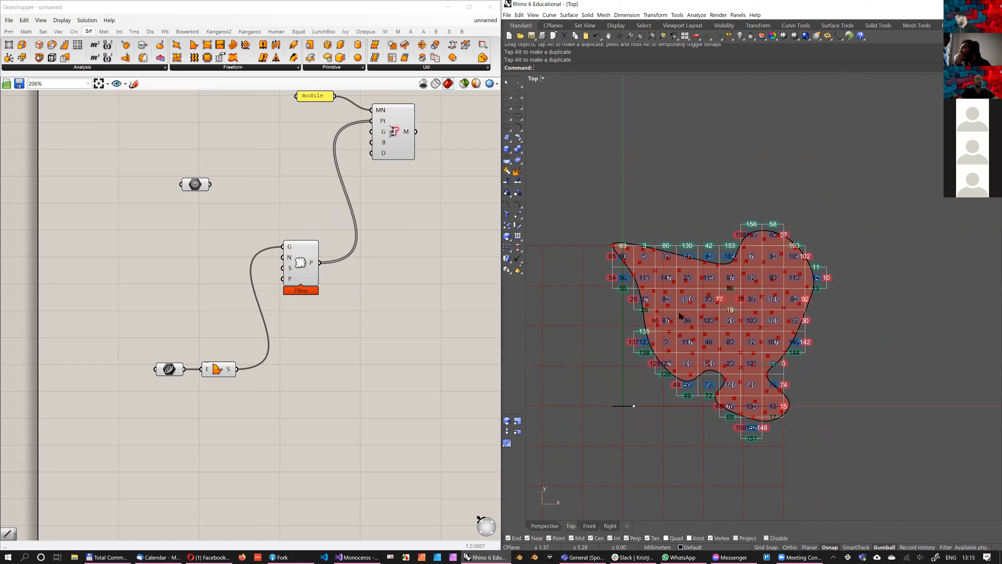
Add a Construct Slot With All Modules Allowed component and connect the populated points to its Pt input
scroll(801, 367, "up", 4)
right_click_drag(707, 393, 633, 279)
scroll(633, 278, "up", 6)
scroll(643, 276, "down", 7)
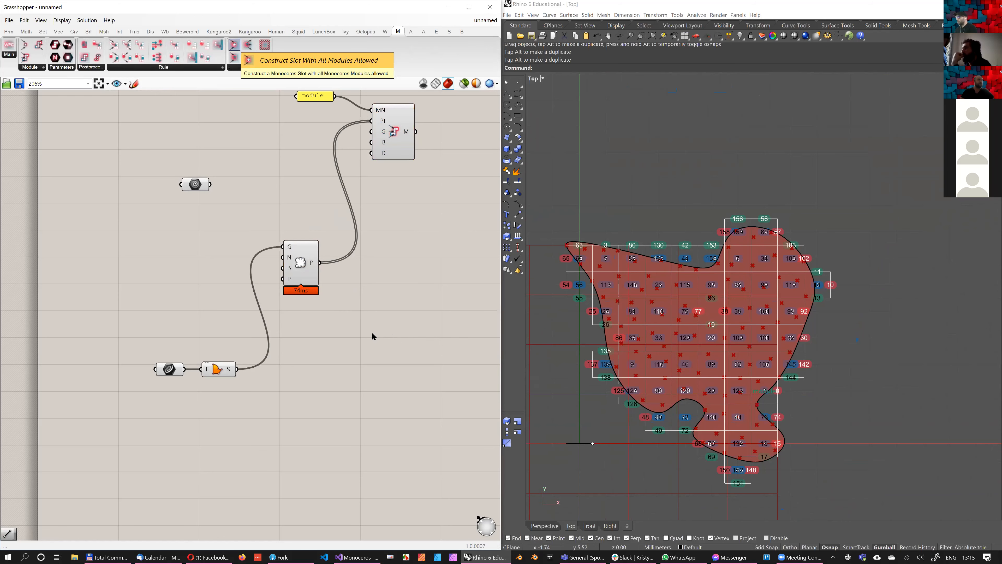
left_click(400, 342)
left_click_drag(319, 262, 381, 331)
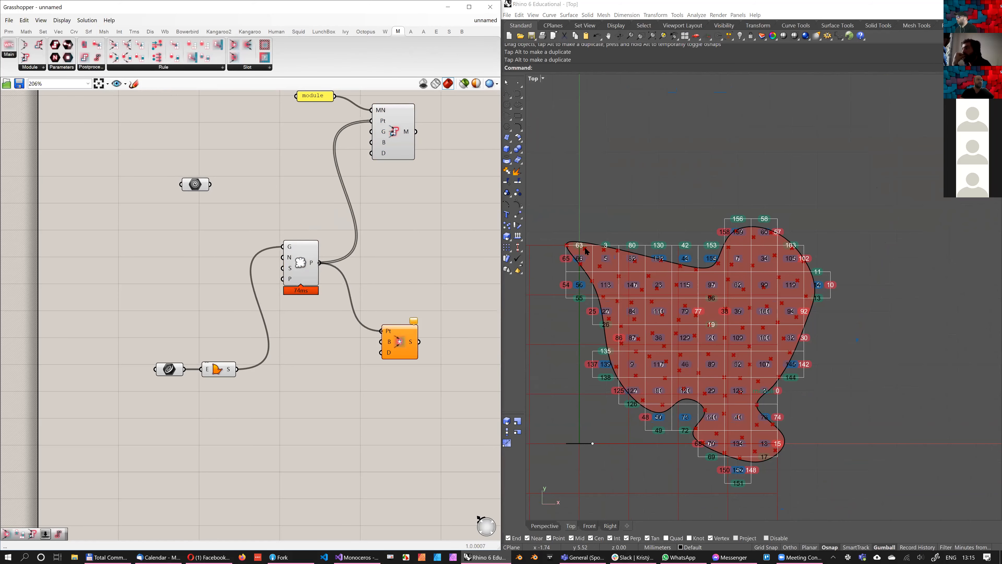
Examine which slots the populated points generate, especially around the surface's pointed corner
right_click_drag(446, 257, 407, 247)
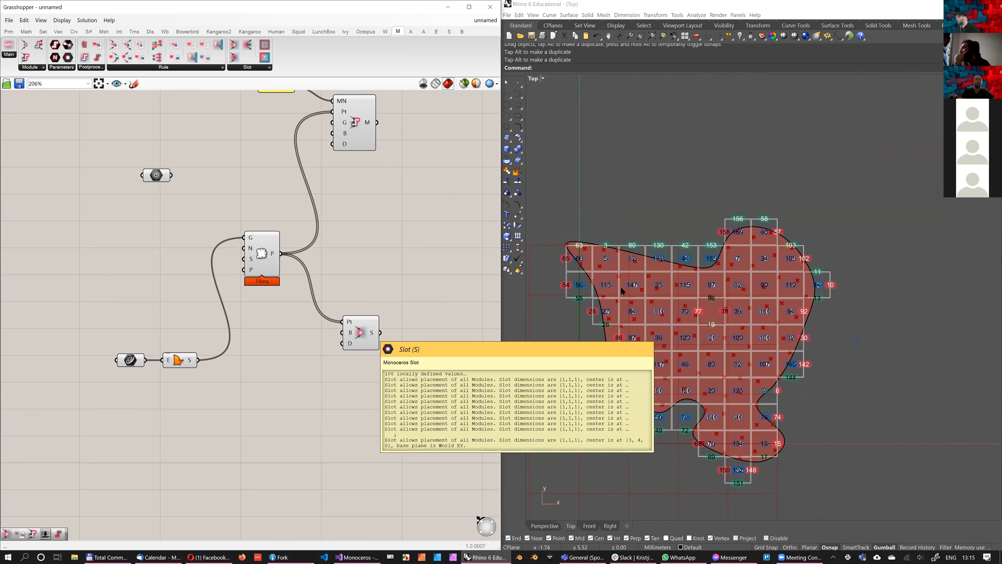
scroll(583, 247, "up", 14)
right_click_drag(662, 300, 783, 300)
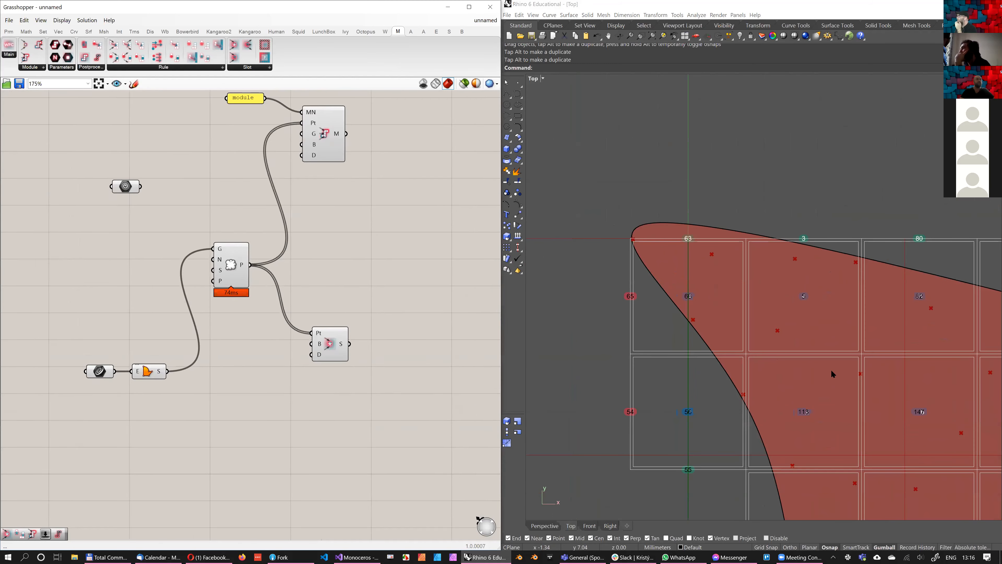
scroll(360, 302, "down", 2)
left_click_drag(338, 332, 355, 332)
right_click_drag(778, 299, 722, 300)
scroll(722, 300, "down", 6)
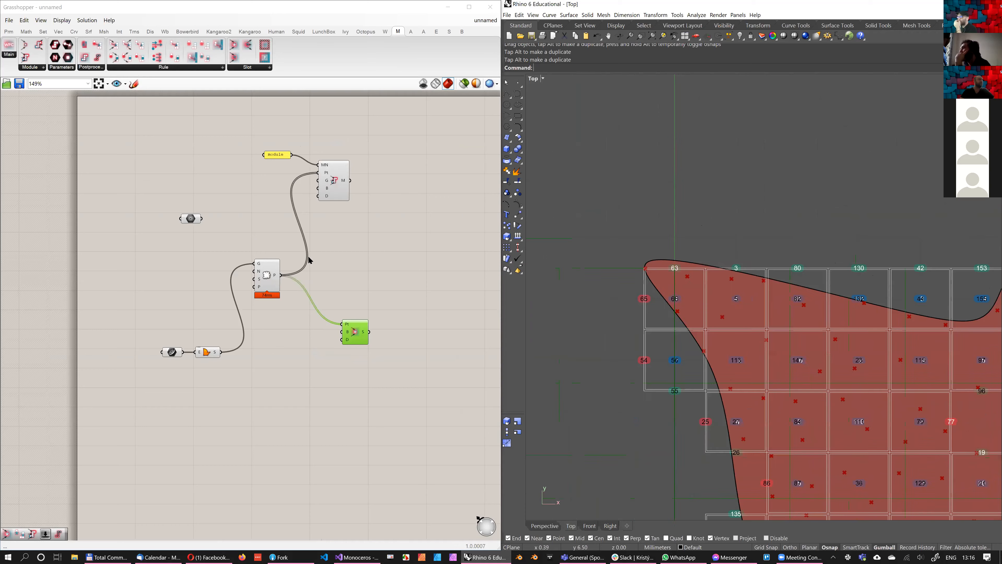
right_click_drag(360, 209, 370, 198)
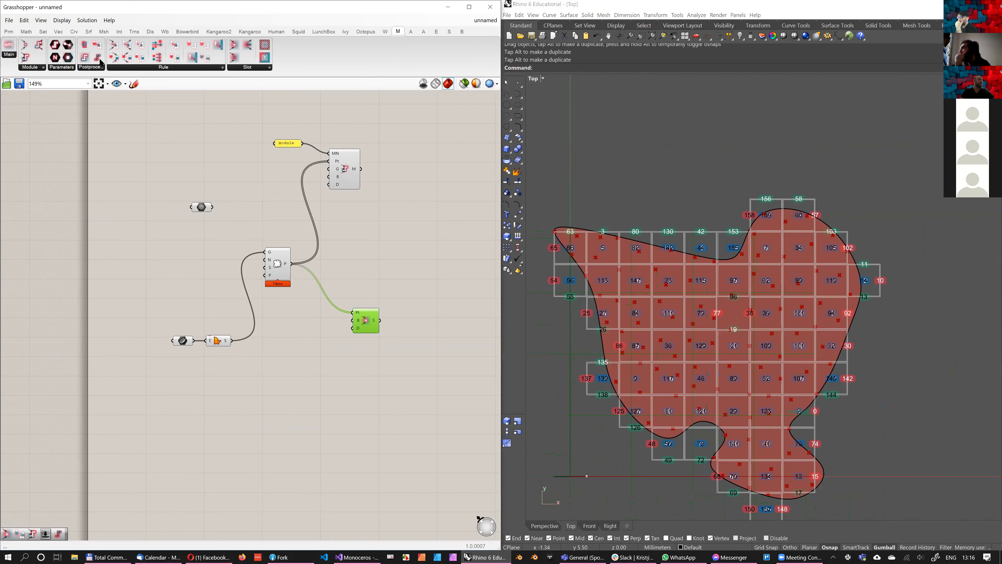
Insert a Slice Geometry component between the populated points and the slot component's Pt input
left_click(326, 343)
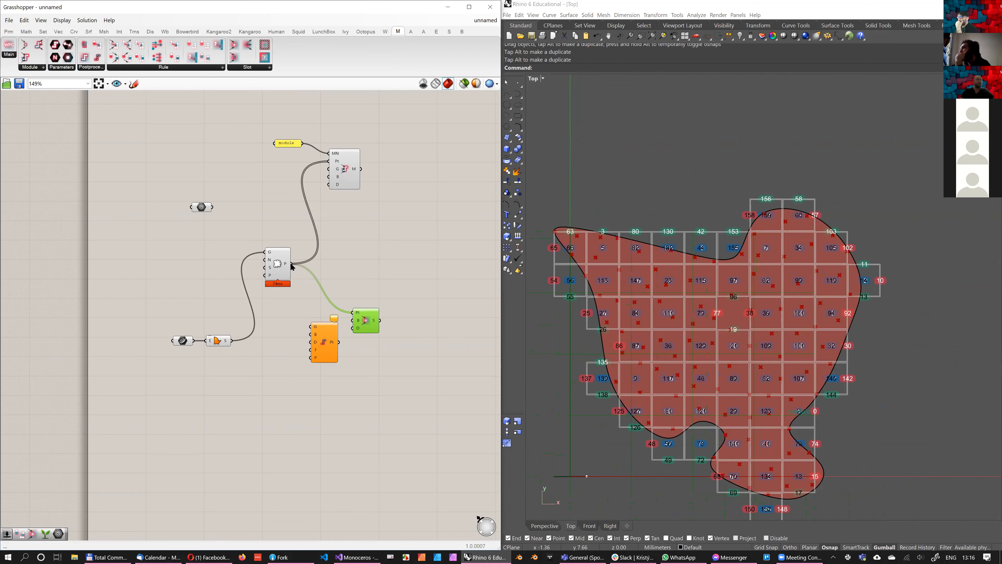
right_click_drag(300, 268, 313, 271)
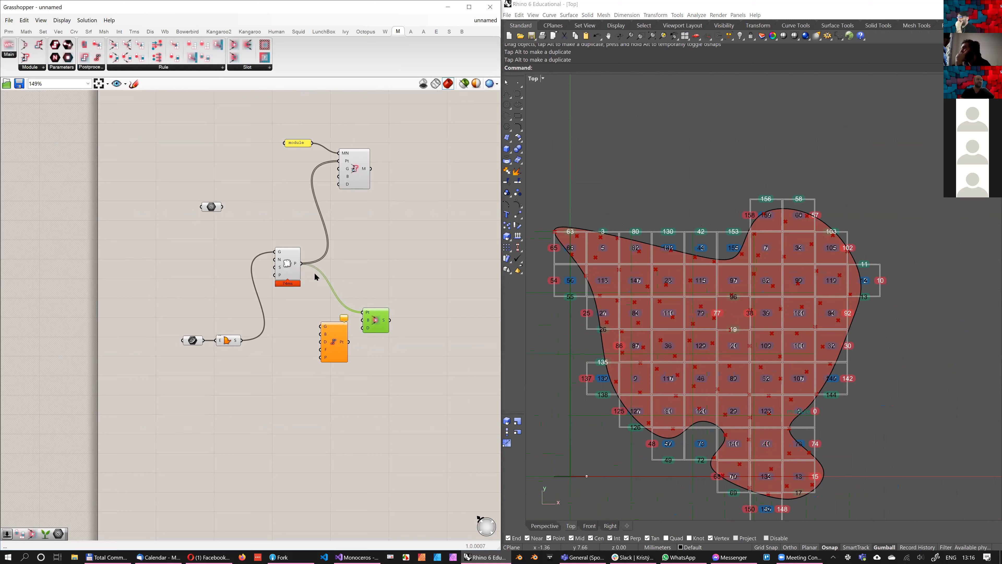
scroll(313, 271, "up", 1)
left_click(294, 272)
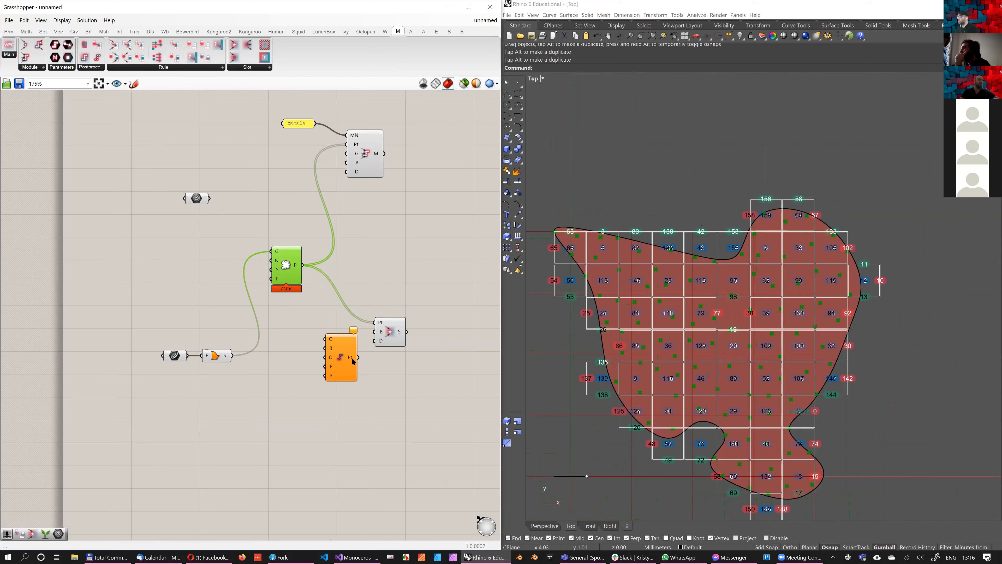
key("ctrl+z")
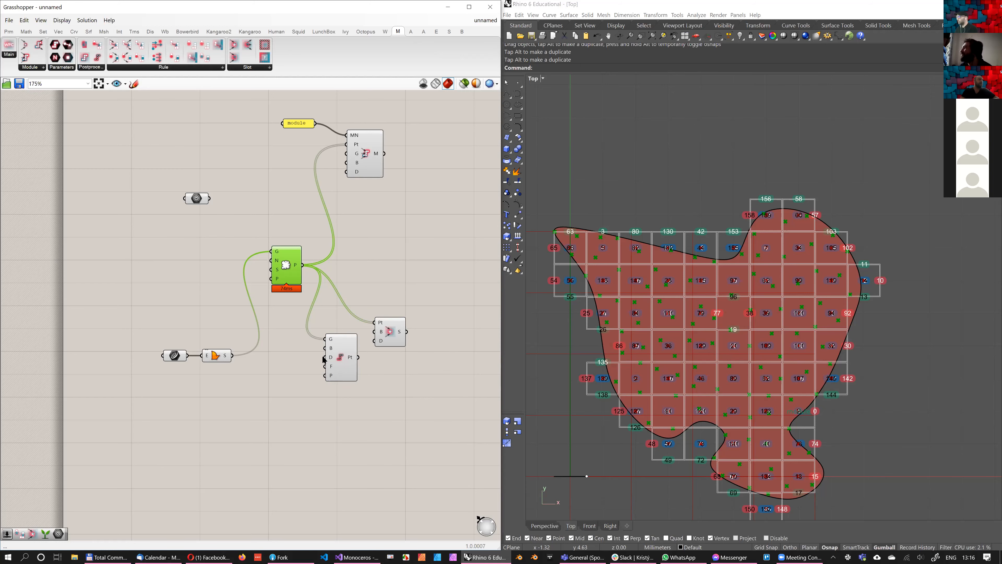
left_click_drag(374, 322, 358, 357)
left_click_drag(390, 335, 399, 362)
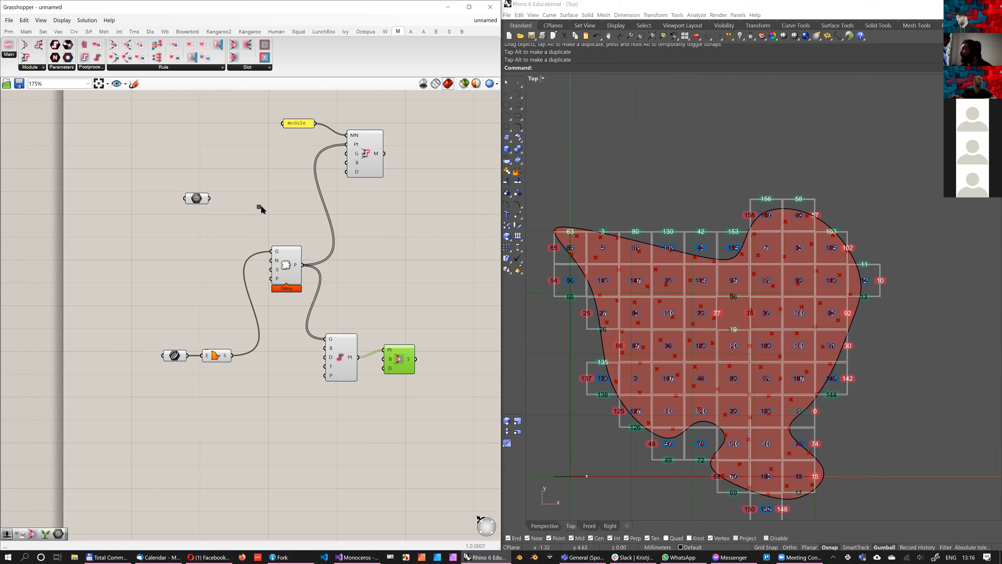
Delete the slot component and the Populate Geometry component
scroll(235, 165, "down", 2)
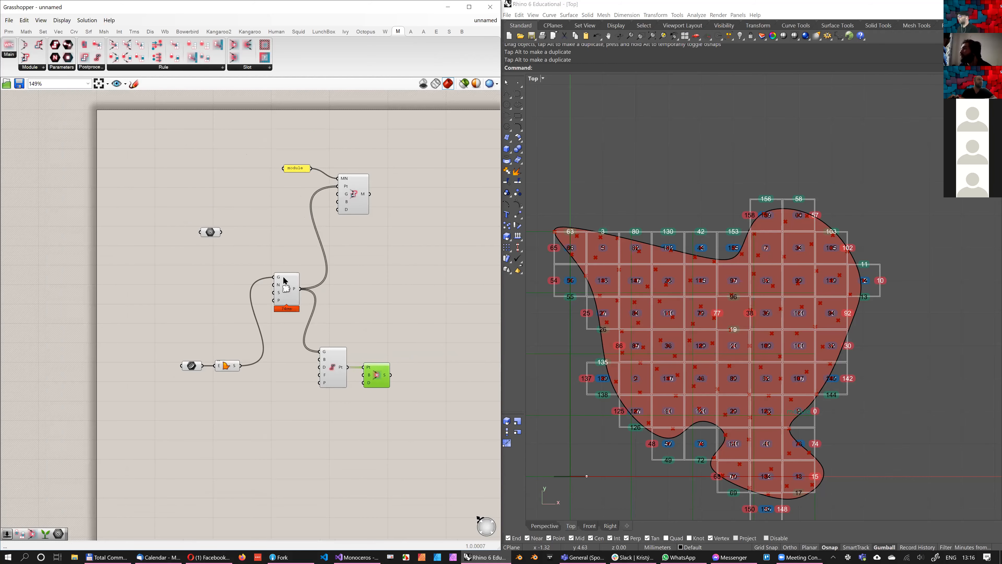
key("Delete")
left_click_drag(407, 308, 260, 207)
left_click(169, 175)
left_click_drag(292, 297, 292, 295)
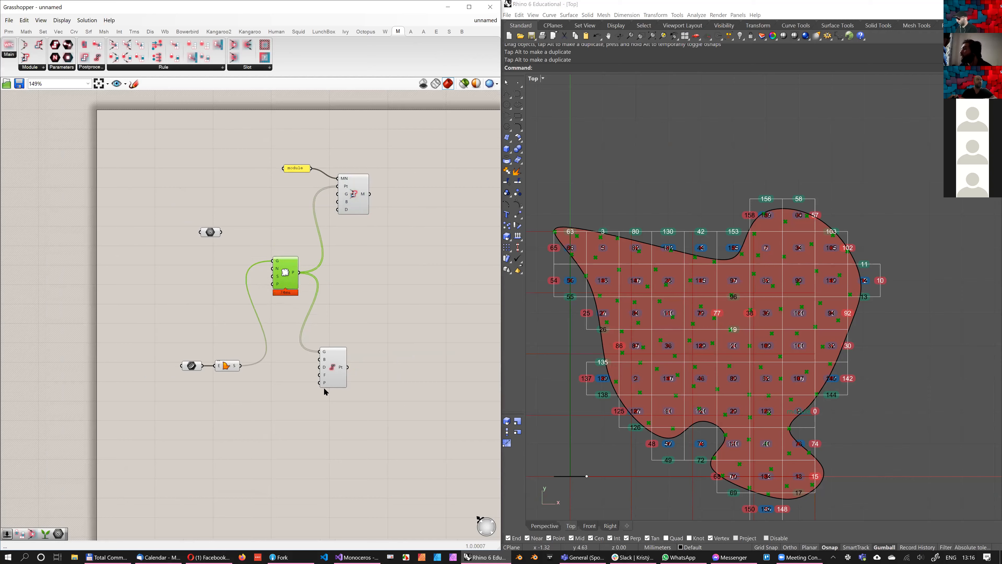
key("Delete")
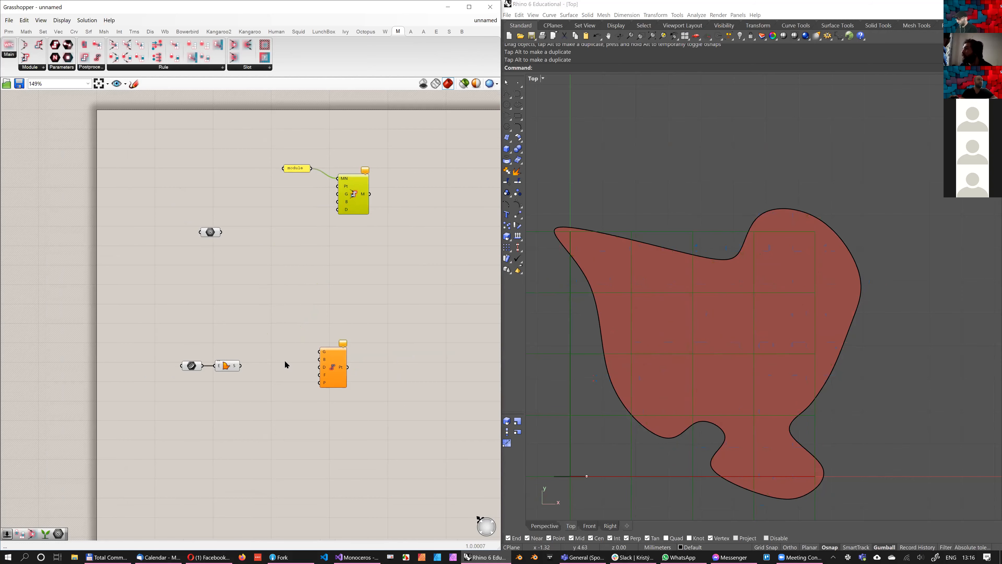
right_click_drag(420, 259, 413, 275)
left_click_drag(413, 275, 170, 174)
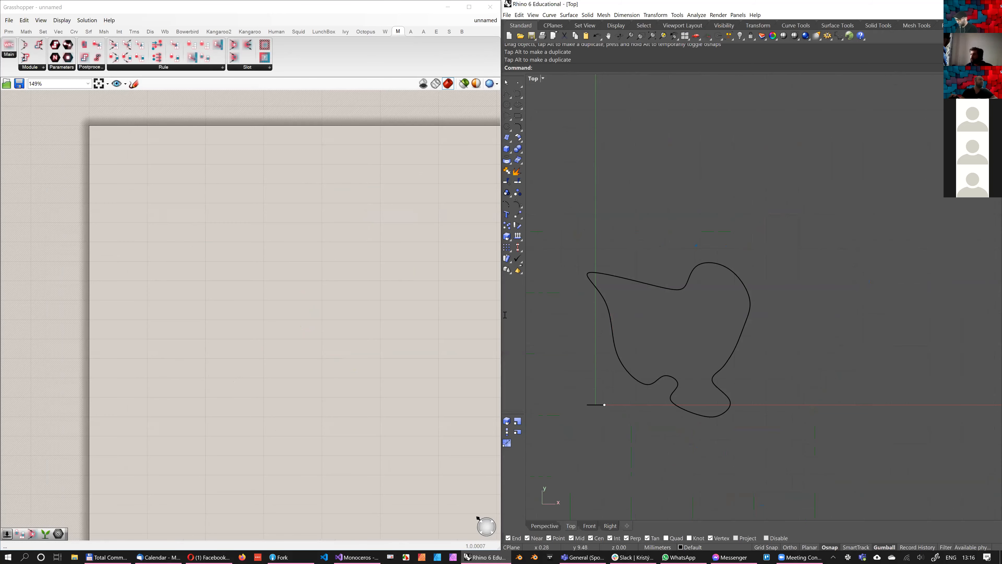
left_click_drag(559, 217, 798, 489)
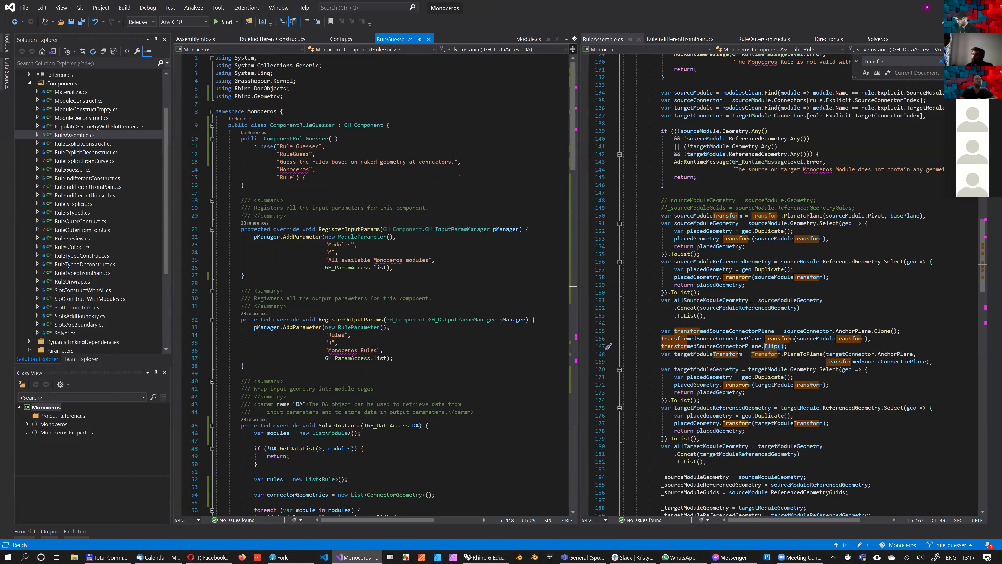
In Visual Studio, look through RuleAssemble.cs and open PopulateGeometryWithSlotCenters.cs to inspect the slicing code
scroll(781, 284, "down", 3)
scroll(754, 314, "up", 20)
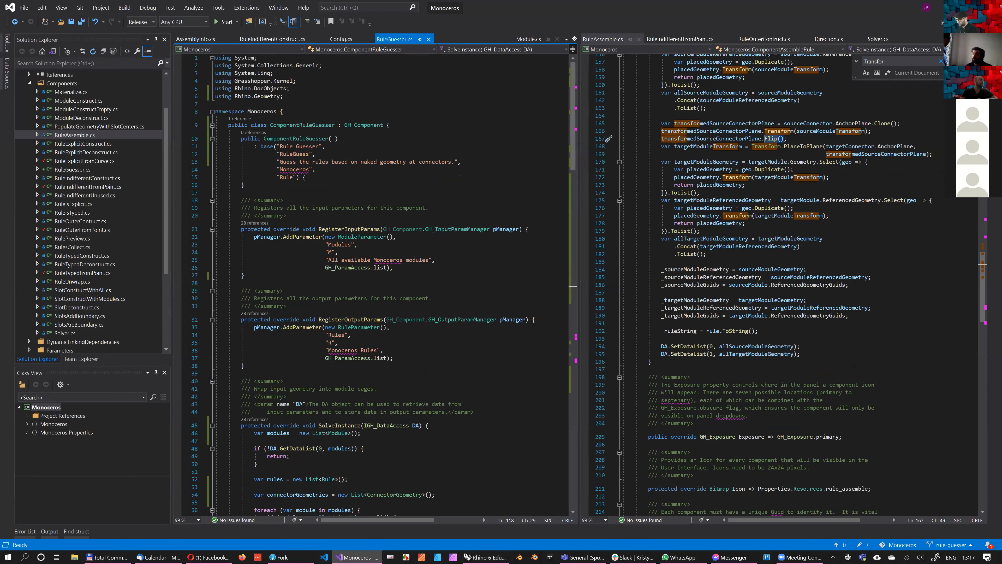
scroll(745, 158, "up", 20)
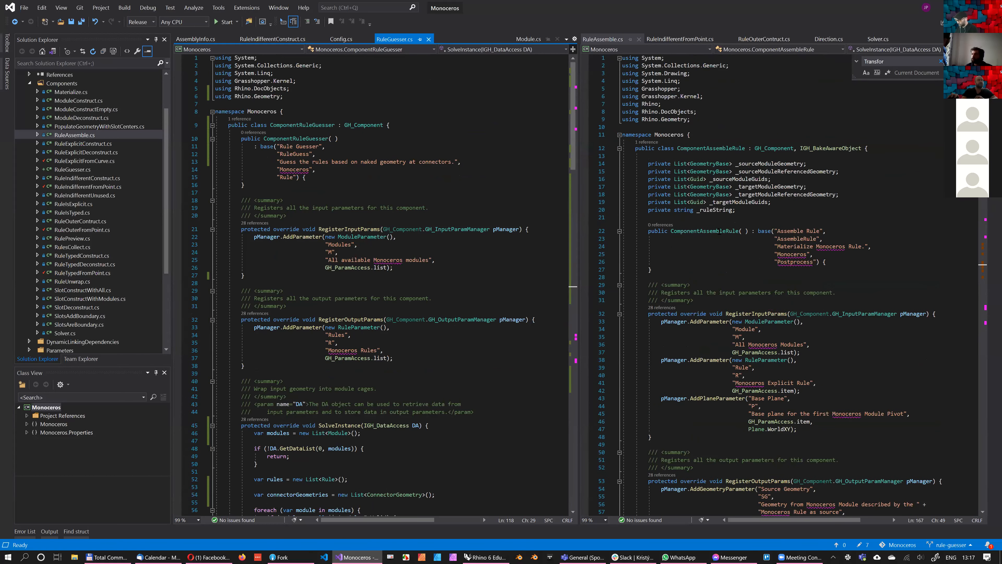
scroll(719, 232, "down", 4)
scroll(723, 231, "down", 5)
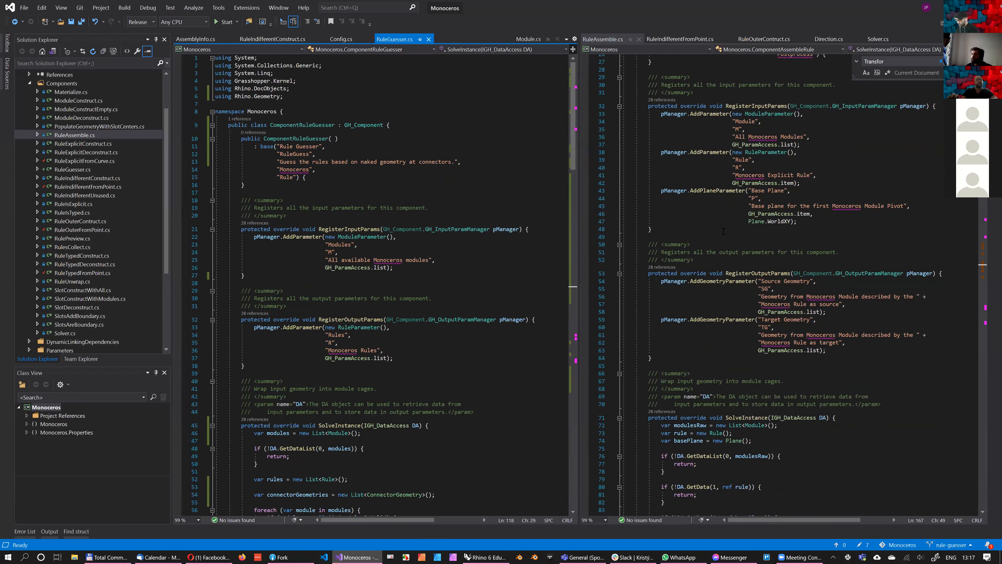
scroll(724, 234, "down", 20)
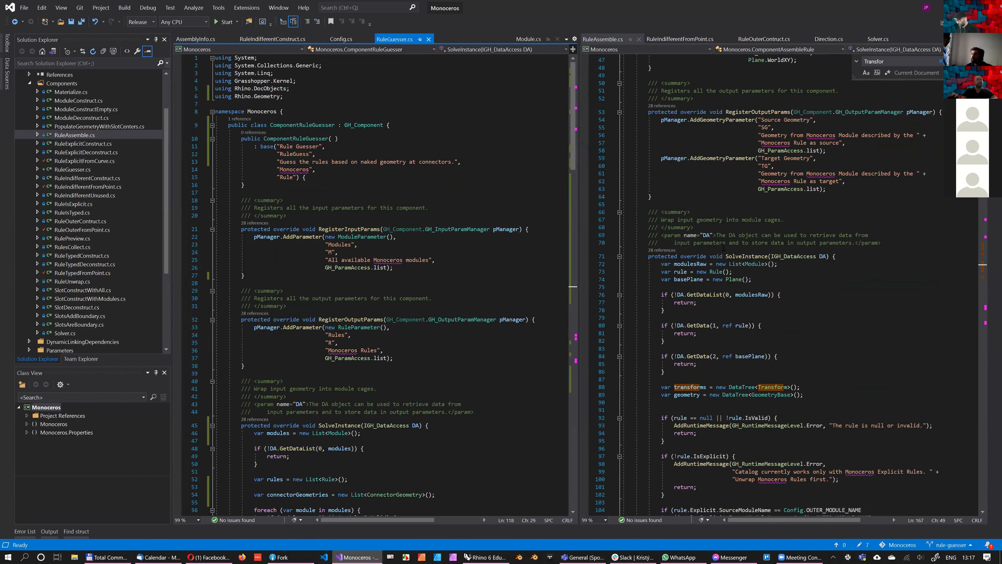
scroll(727, 254, "down", 20)
scroll(727, 253, "down", 11)
left_click(326, 147)
double_click(99, 126)
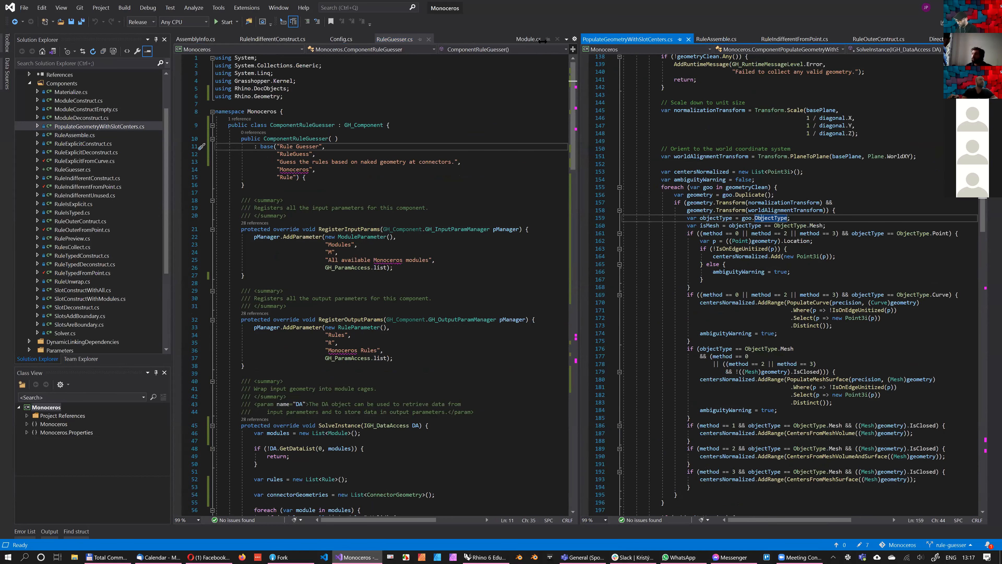
Move PopulateGeometryWithSlotCenters.cs into the other editor group and review the Slice Geometry component's input parameter definitions
left_click_drag(628, 40, 398, 39)
scroll(474, 237, "up", 20)
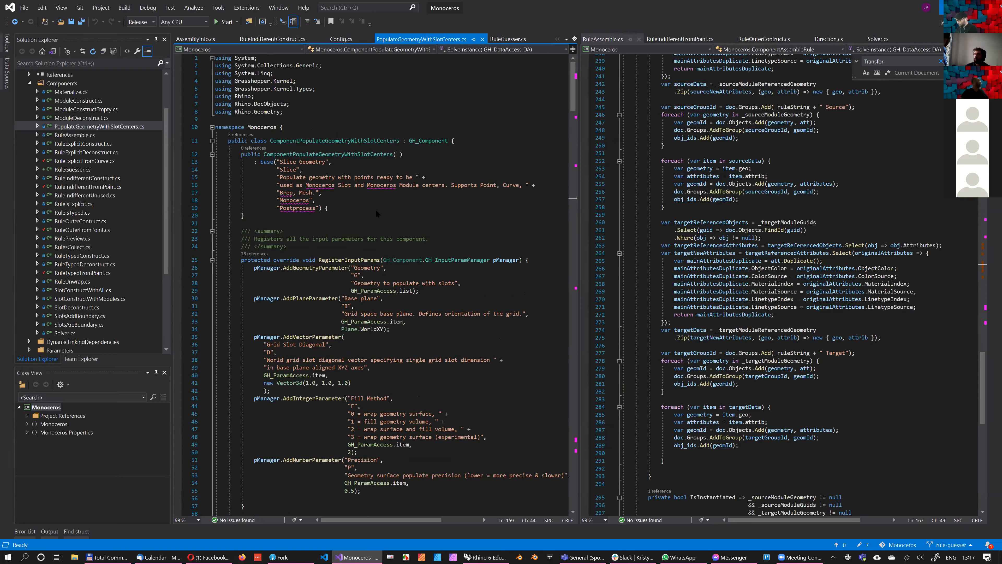
left_click(950, 7)
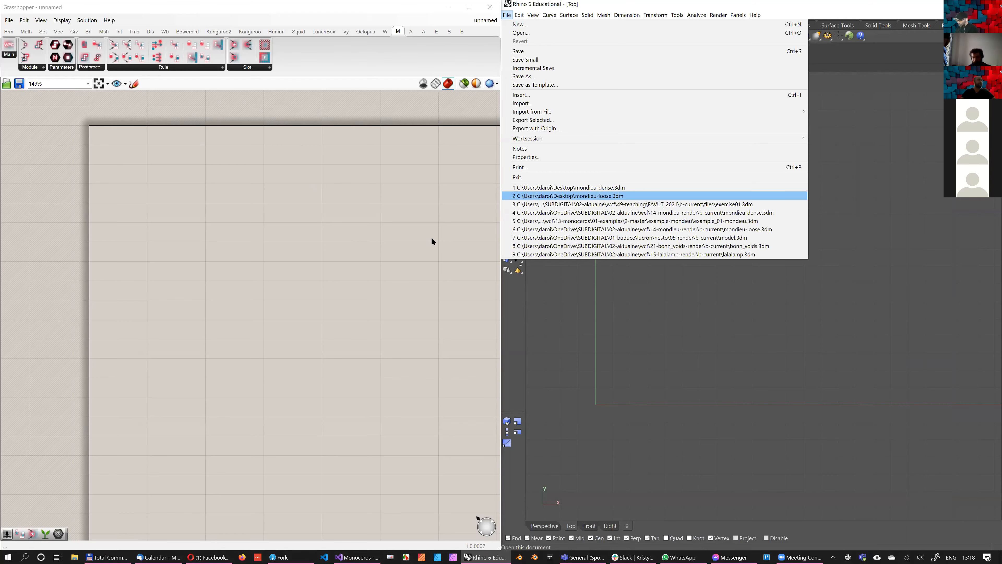
In Rhino, open the recent model mondieu-loose.3dm, and in Grasshopper open the recent definition exercise02.gh
key("Return")
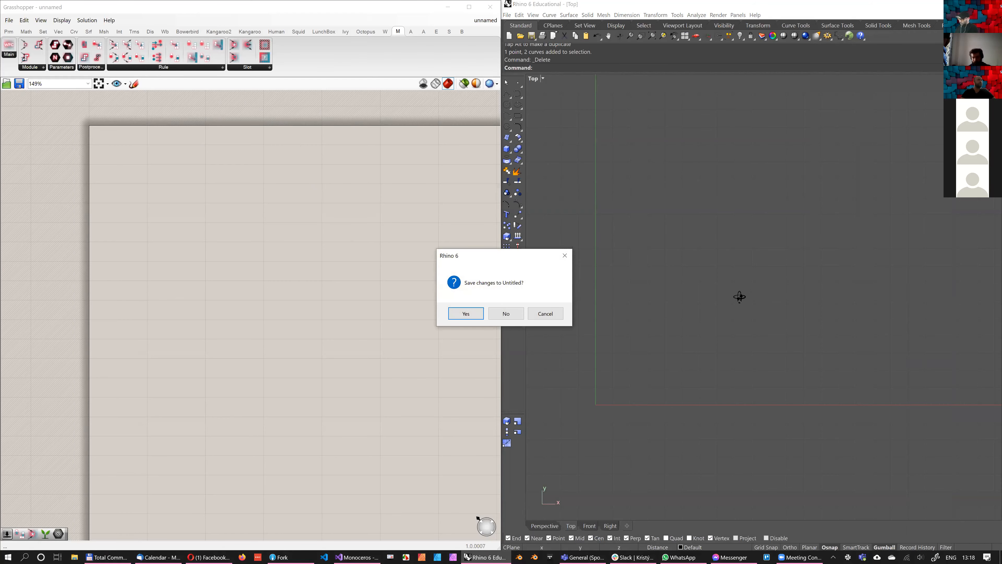
key("Return")
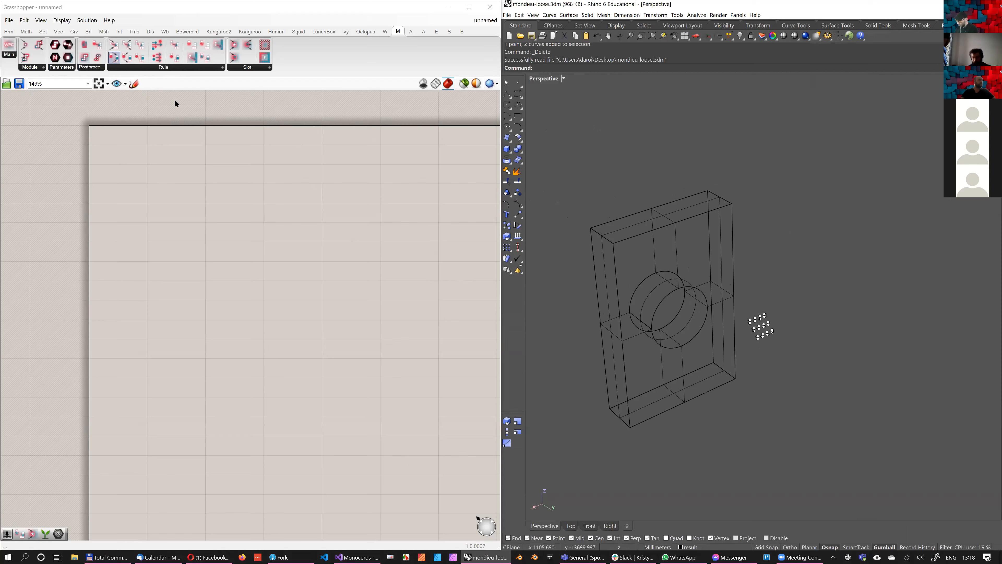
left_click(9, 20)
mouse_move(32, 53)
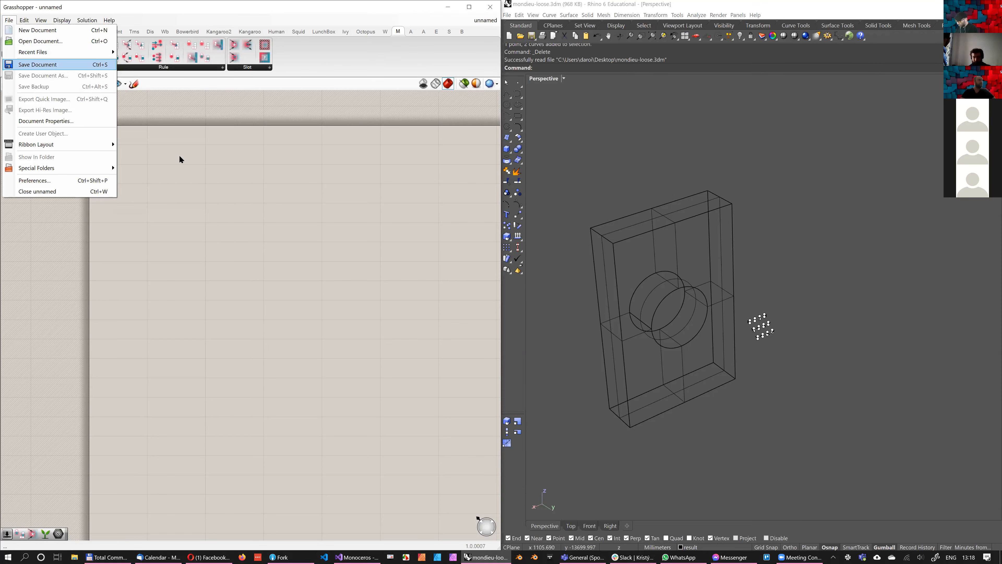
mouse_move(102, 53)
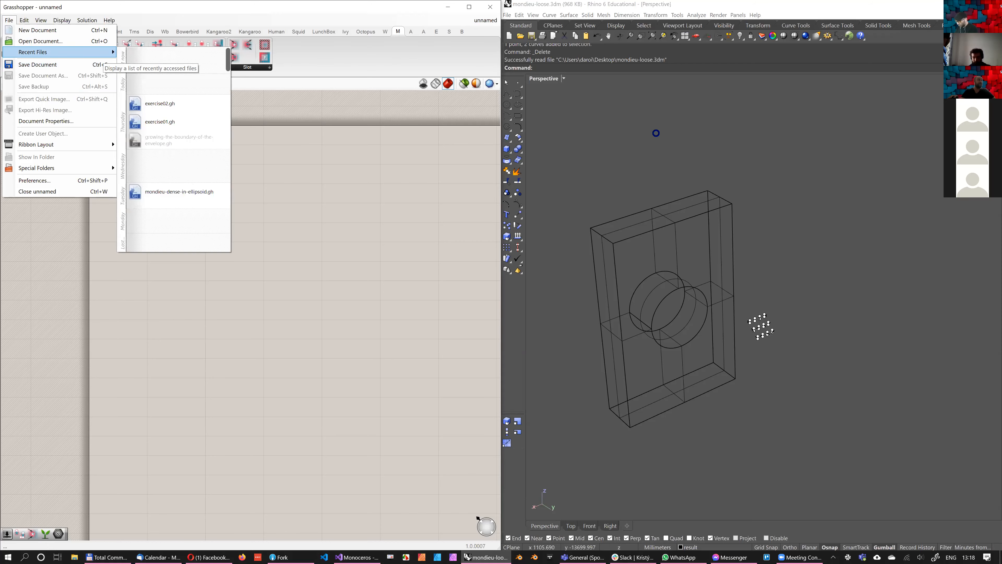
left_click(166, 103)
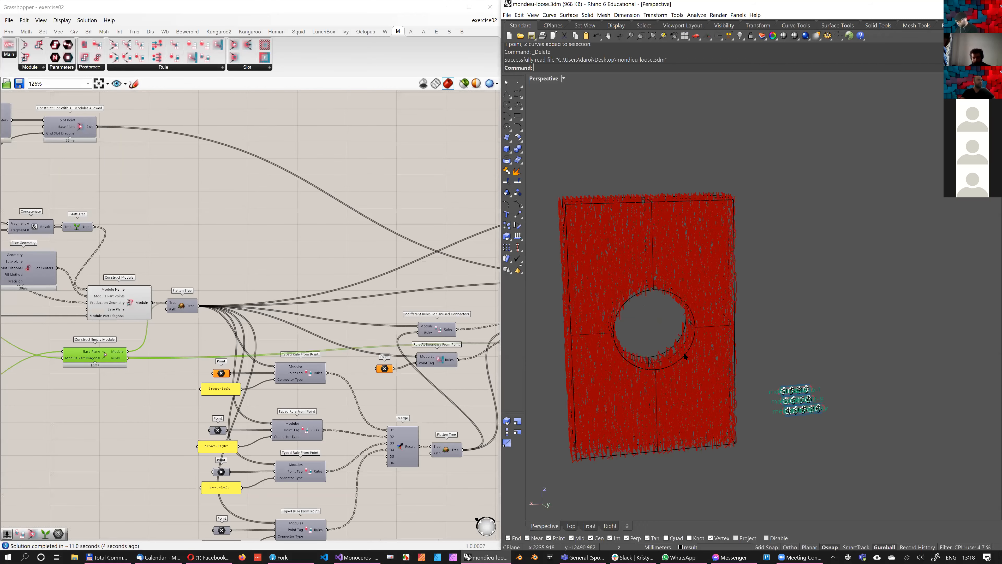
Examine the solved curves on the block with the round hole and the typed rule components in the definition
scroll(684, 338, "up", 6)
right_click_drag(685, 338, 706, 296)
scroll(706, 296, "down", 7)
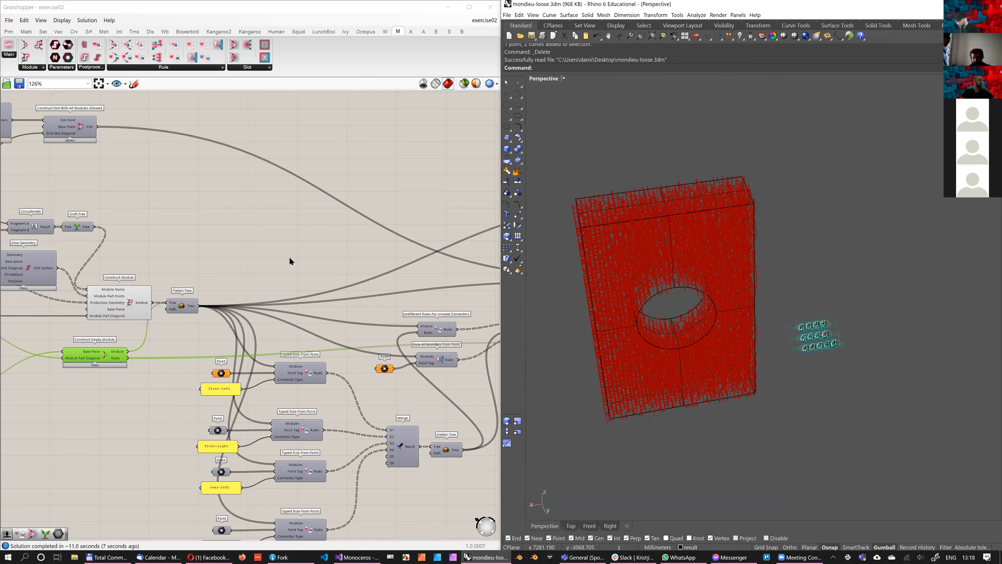
scroll(290, 260, "down", 4)
scroll(241, 213, "up", 4)
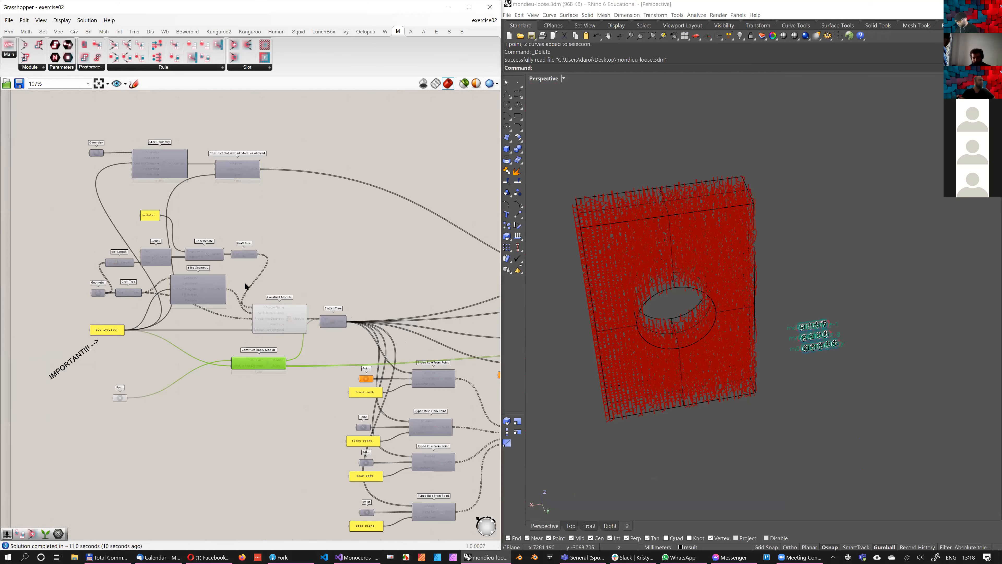
scroll(354, 265, "up", 1)
right_click_drag(355, 264, 412, 265)
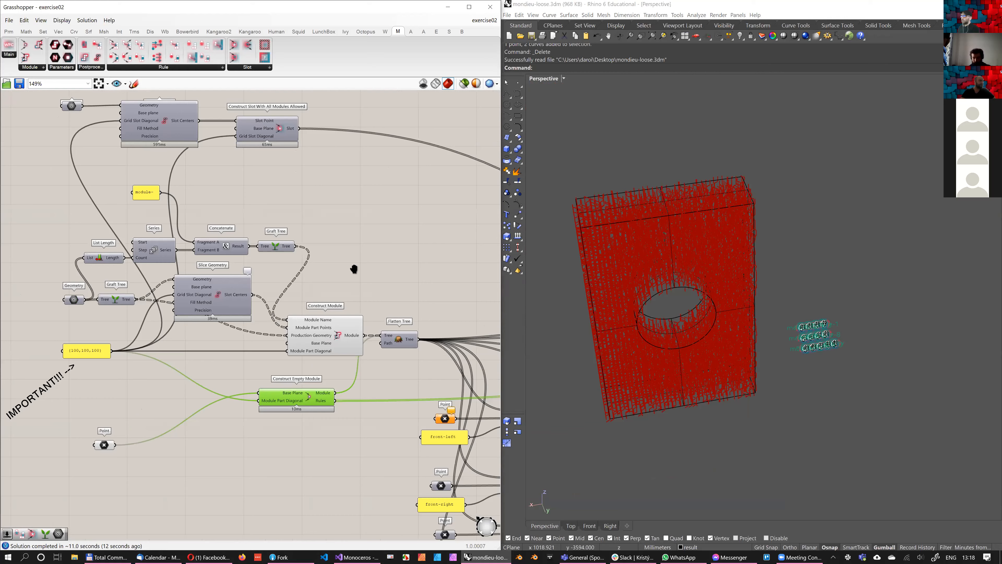
right_click_drag(690, 296, 689, 298, "shift")
scroll(470, 422, "up", 2)
right_click_drag(470, 421, 280, 211)
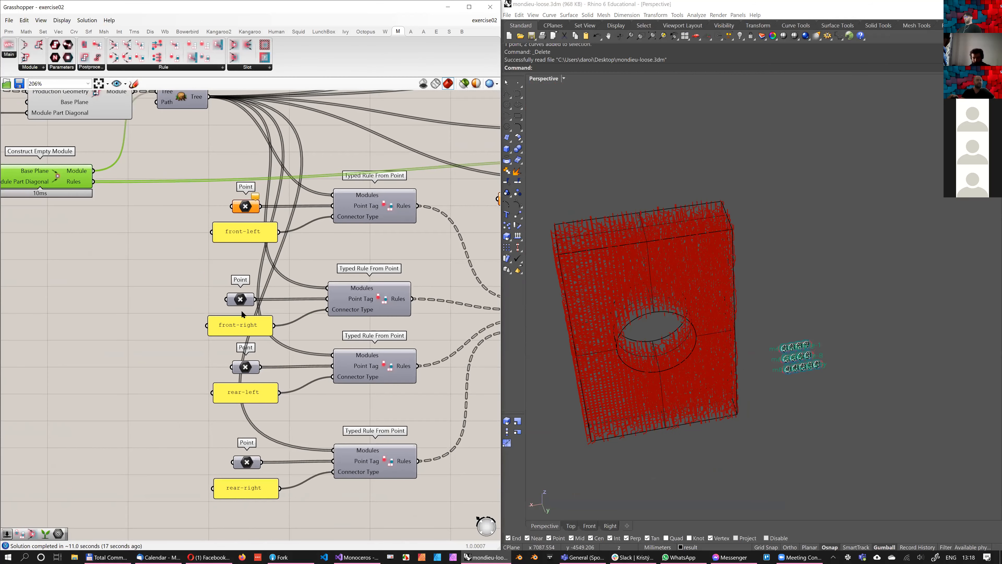
scroll(252, 311, "up", 1)
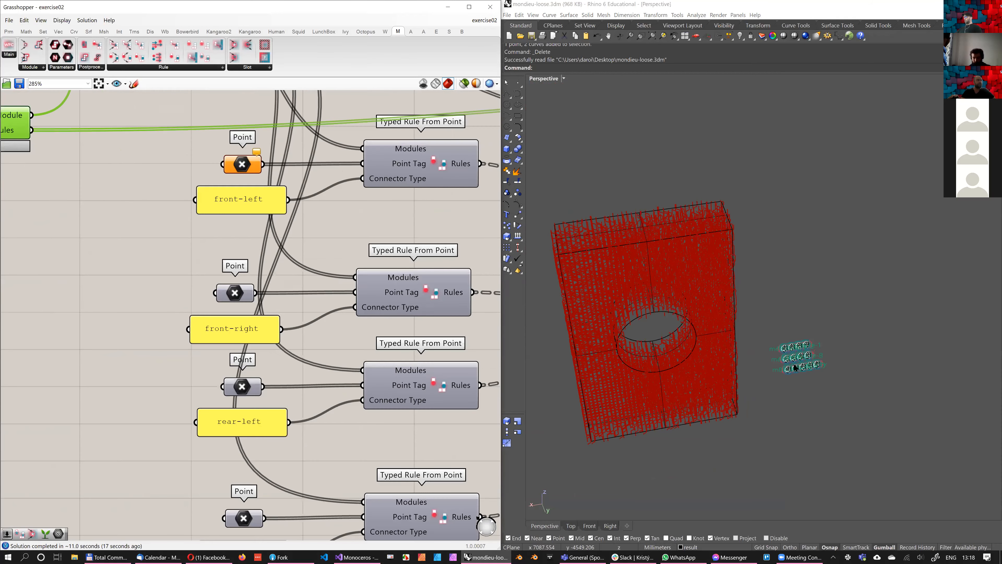
Select all the modules' points and curves in Rhino, zoom to the selection, and lock the Grasshopper solver
scroll(751, 396, "up", 6)
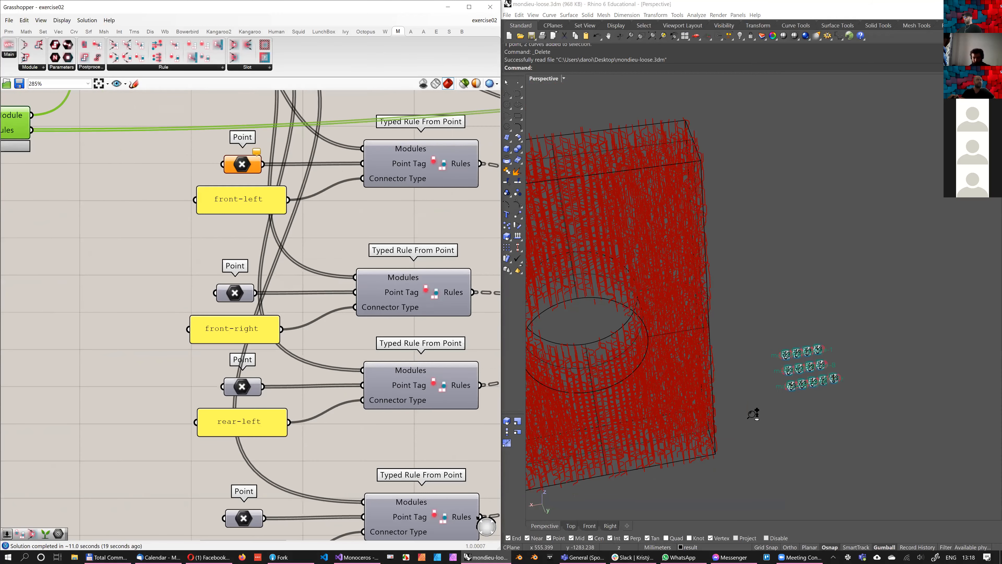
scroll(702, 340, "down", 7)
scroll(750, 370, "up", 10)
key("ctrl+a")
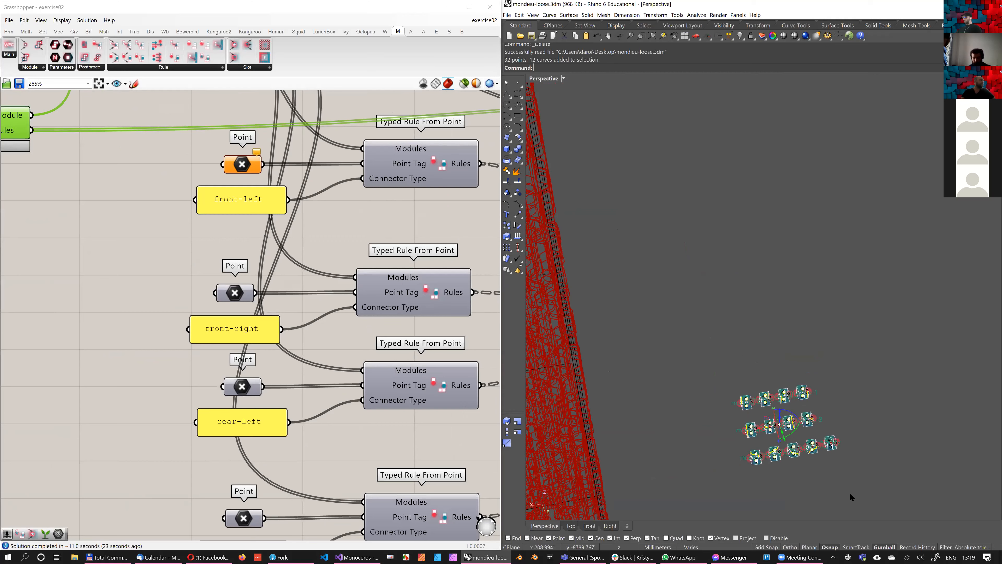
left_click(664, 36)
left_click(180, 255)
middle_click(100, 244)
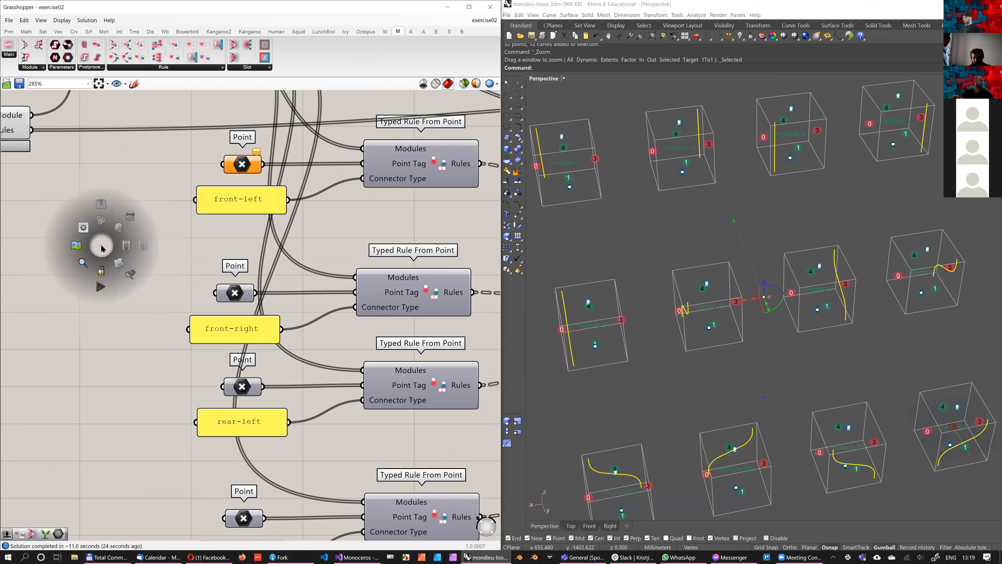
left_click(103, 275)
Select all objects on the typeB layer and assign them as multiple points to the front-left rule's Point parameter
right_click_drag(612, 234, 671, 319, "shift")
left_click(671, 319)
right_click_drag(297, 304, 295, 247)
scroll(291, 267, "down", 1)
right_click_drag(283, 204, 285, 280)
scroll(776, 237, "up", 2)
right_click_drag(775, 237, 636, 287, "shift")
right_click_drag(776, 291, 723, 262, "shift")
left_click(731, 254)
left_click(760, 34)
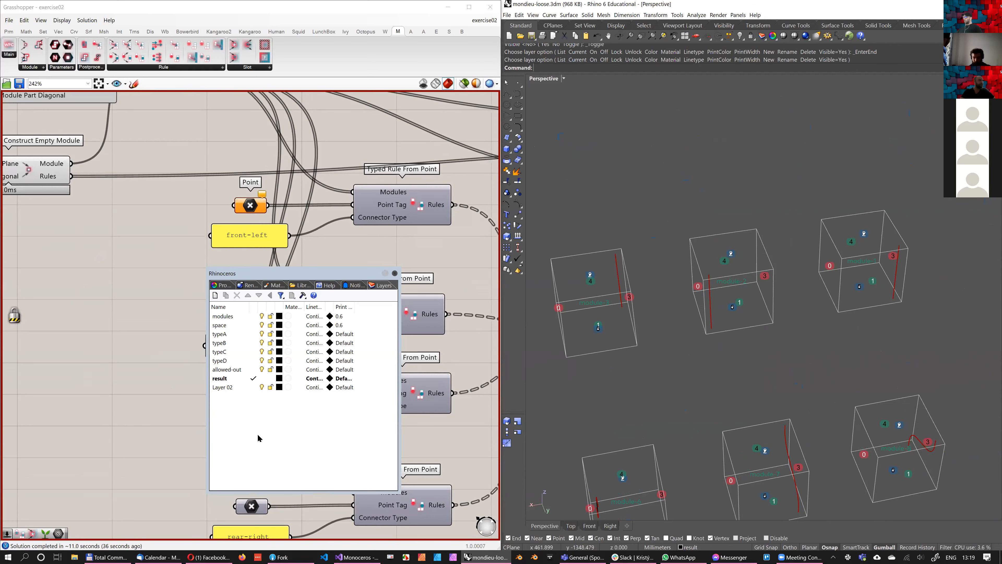
right_click(221, 342)
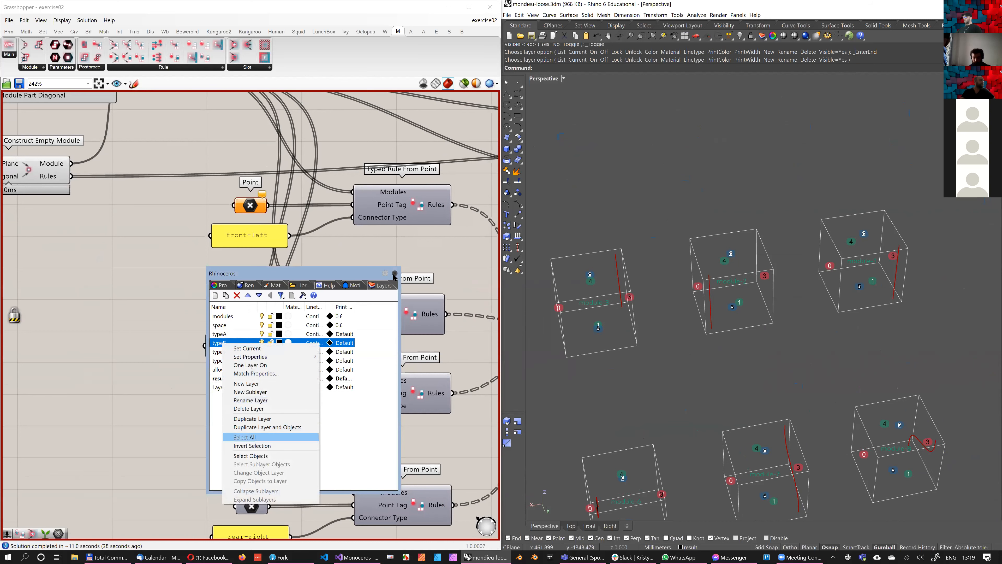
left_click(250, 456)
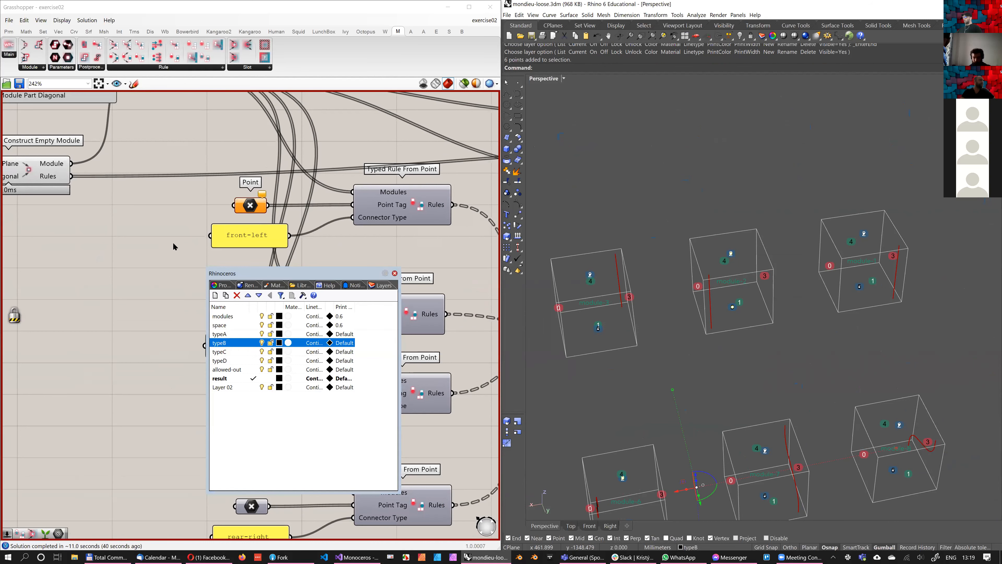
left_click(395, 273)
right_click(251, 202)
left_click(294, 335)
Scale down the block polysurface with the gumball and unlock the Grasshopper solver
scroll(177, 230, "down", 11)
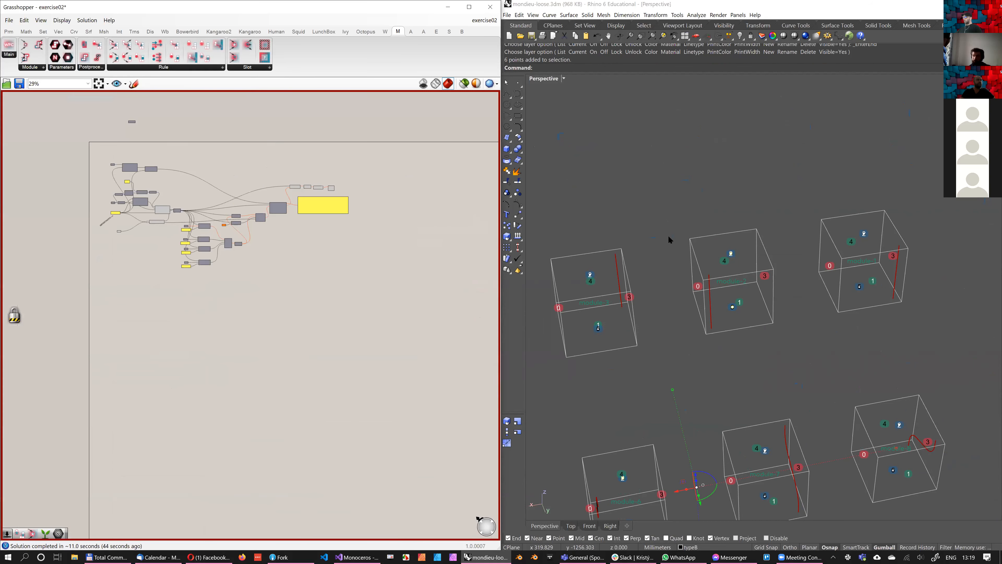
scroll(733, 267, "down", 3)
scroll(693, 279, "down", 6)
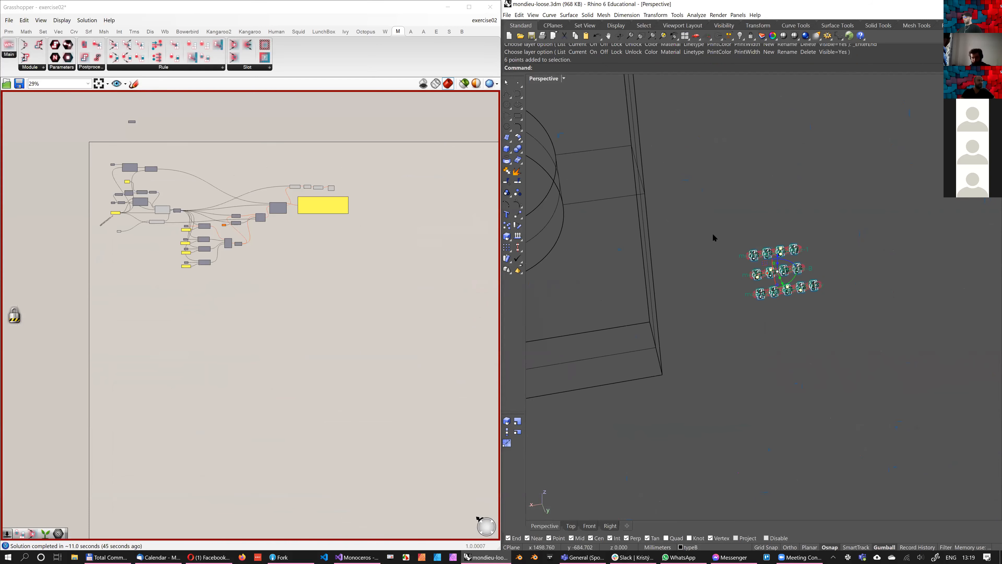
left_click(663, 345)
right_click_drag(671, 347, 691, 395)
left_click_drag(690, 393, 687, 352)
left_click(413, 293)
middle_click(413, 293)
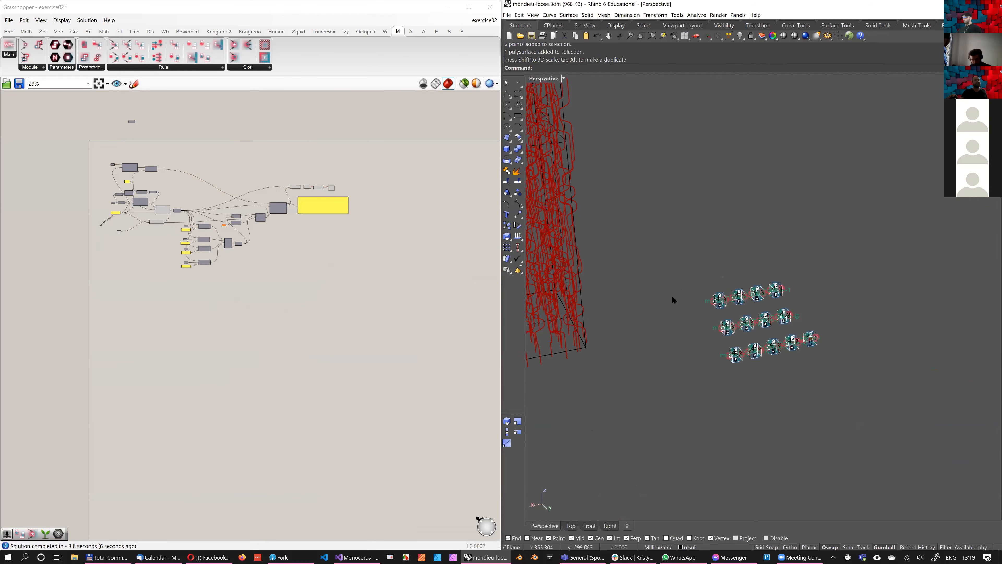
Select the curve and points of the first module in the middle row and zoom to the selection
scroll(674, 297, "up", 3)
scroll(728, 332, "up", 5)
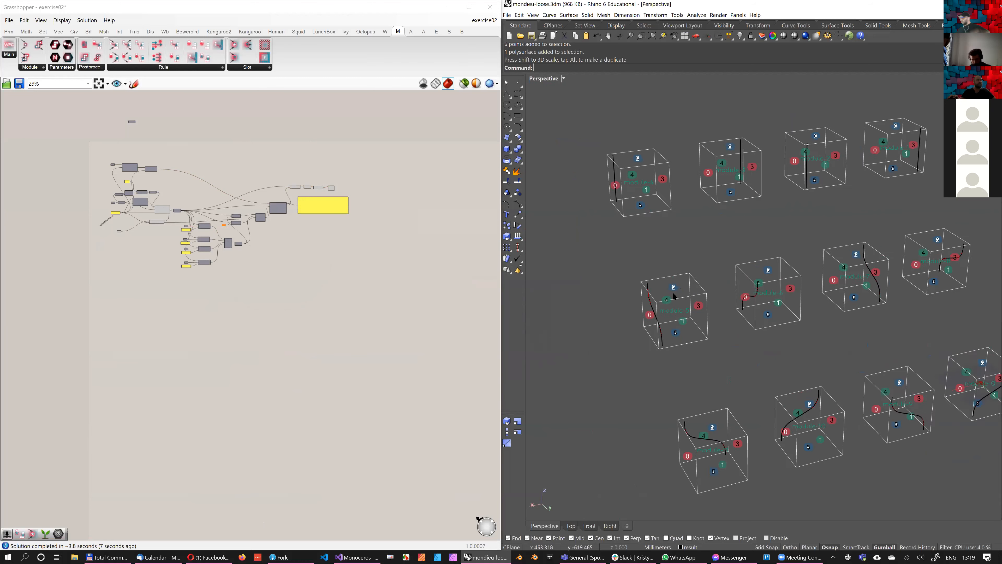
left_click_drag(748, 364, 747, 370)
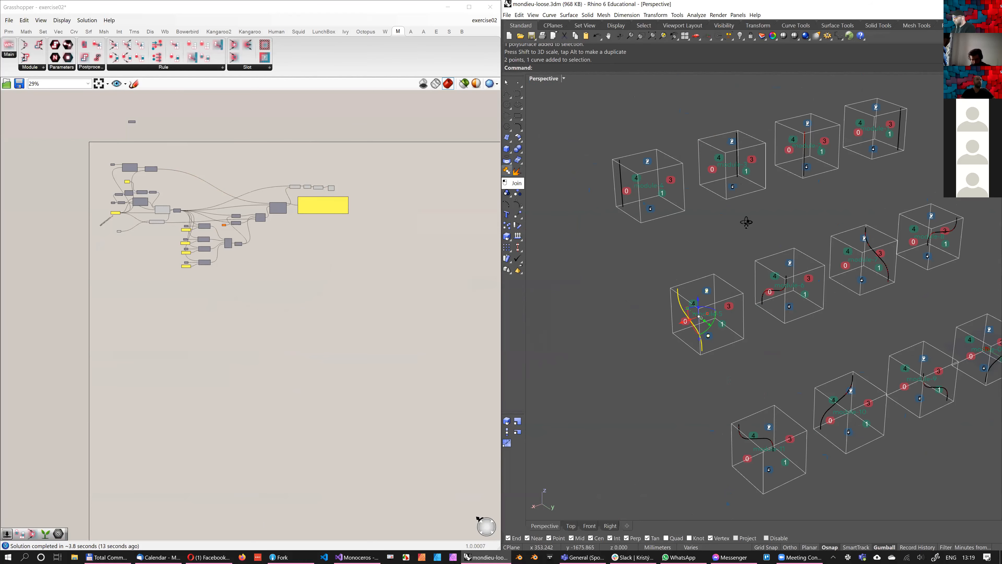
left_click(663, 35)
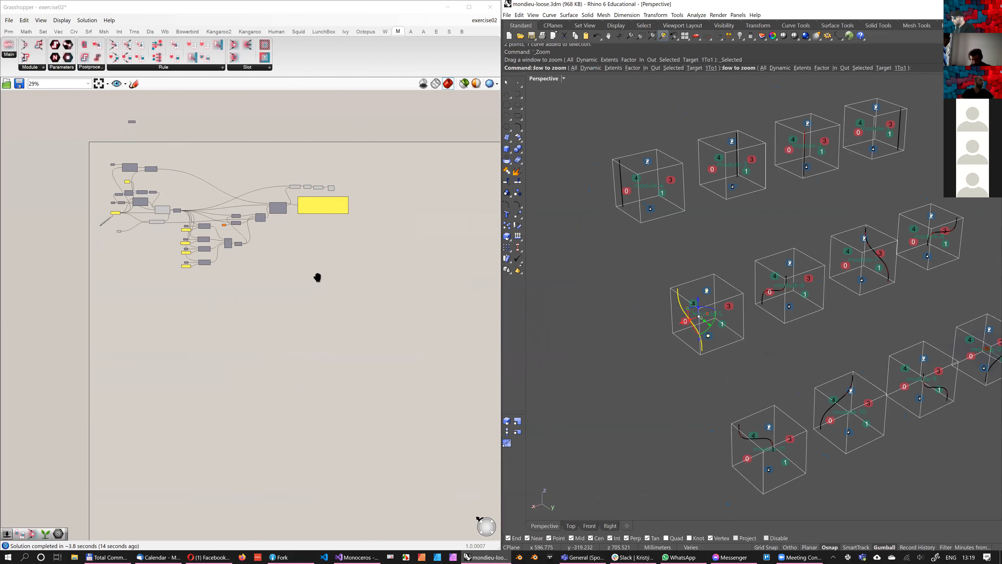
Place a new Construct Module component on the empty canvas above the Flatten Tree component
scroll(137, 220, "up", 4)
scroll(210, 189, "up", 6)
left_click(300, 319)
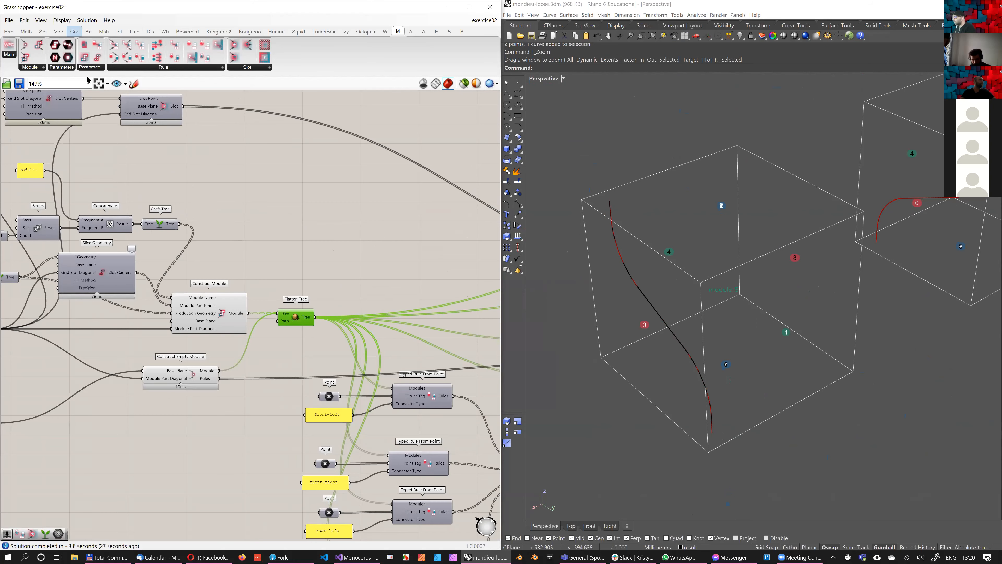
left_click(25, 58)
left_click(382, 230)
scroll(290, 231, "up", 3)
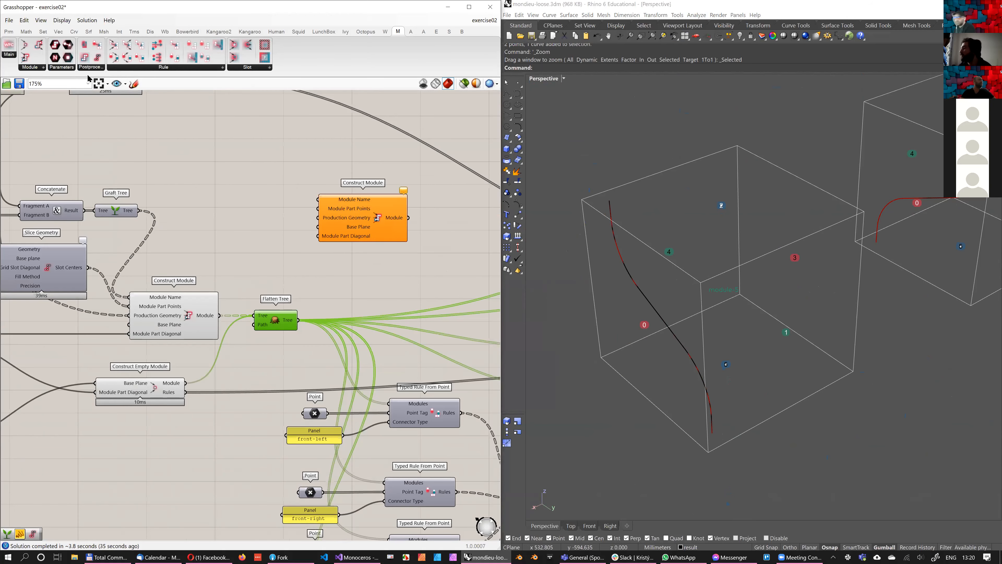
Turn Draw Full Names off to show the short parameter names, and turn it back on
left_click(63, 22)
key("Up")
key("Up")
key("Return")
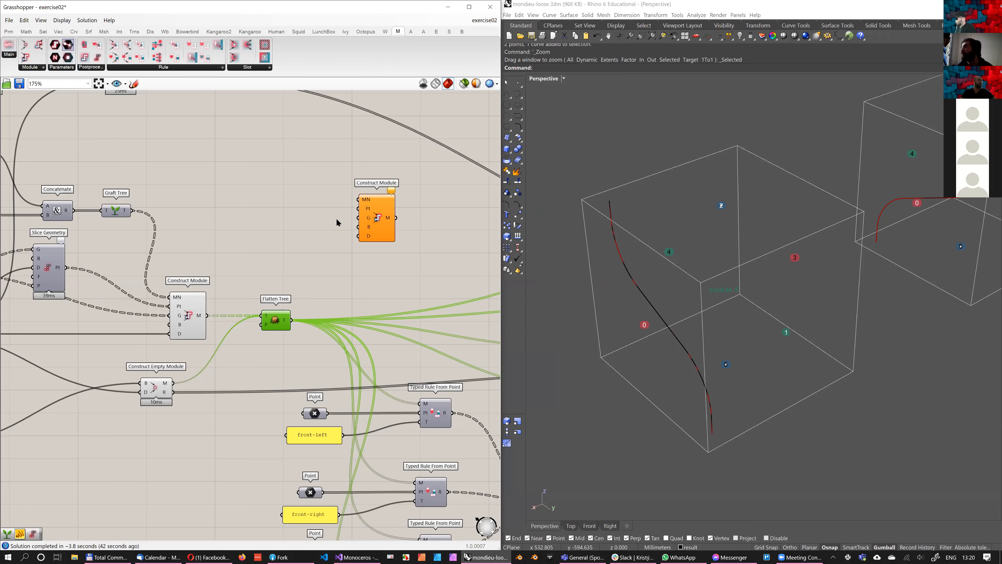
key("Down")
key("Down")
key("Down")
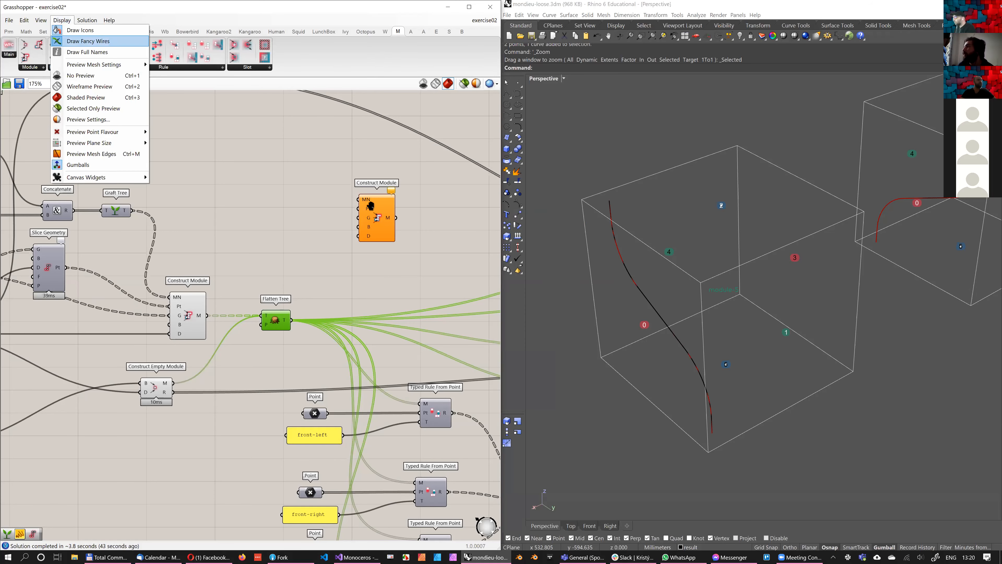
key("Return")
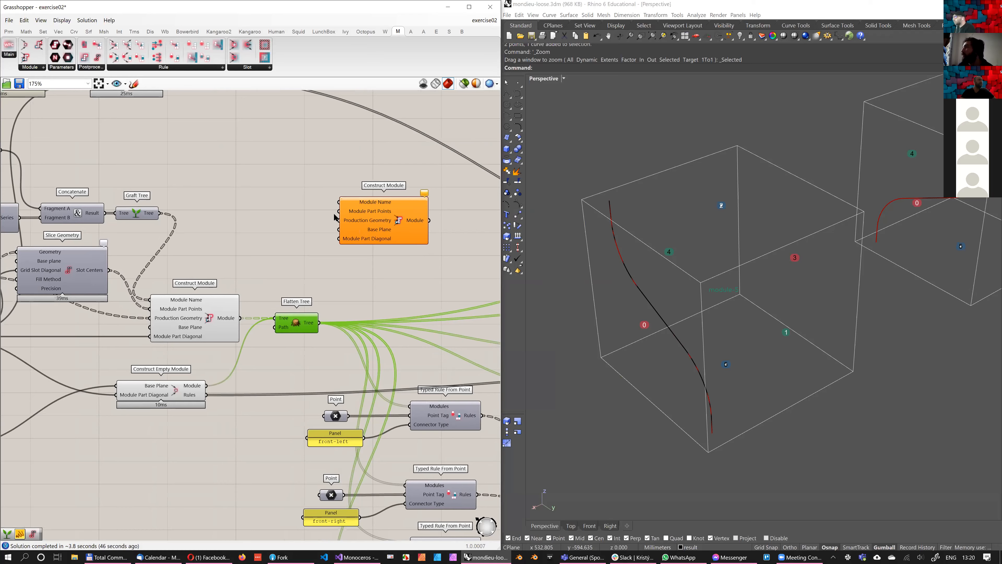
Place a Deconstruct point component and a Construct Point component side by side above the new Construct Module
left_click(336, 217)
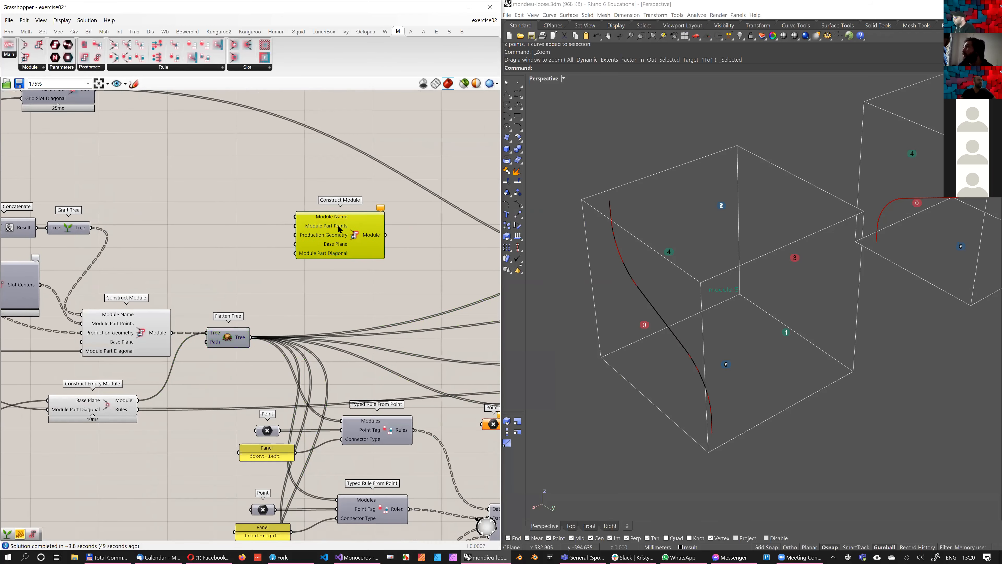
scroll(340, 234, "up", 1)
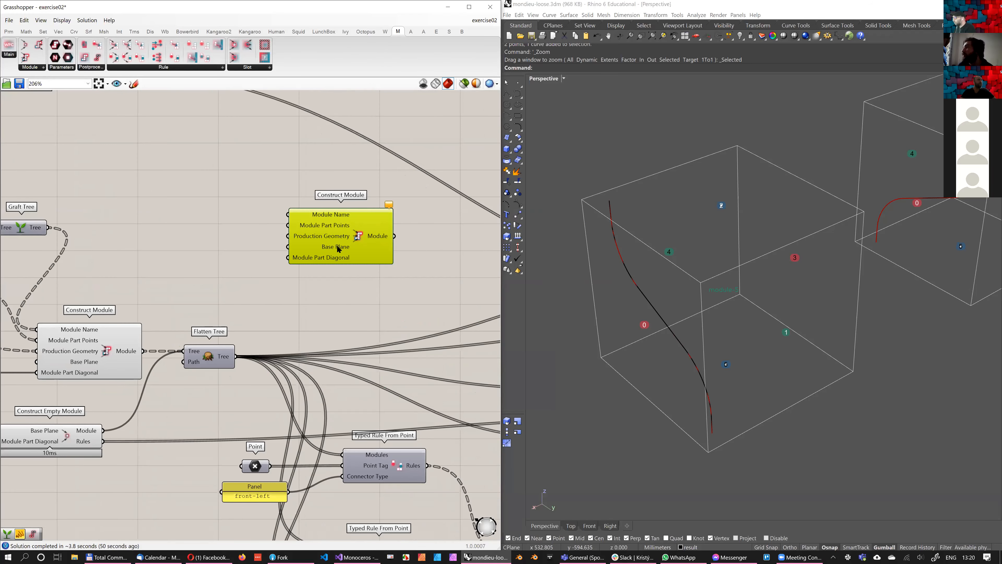
mouse_move(335, 252)
right_click_drag(230, 225, 270, 247)
scroll(270, 247, "down", 2)
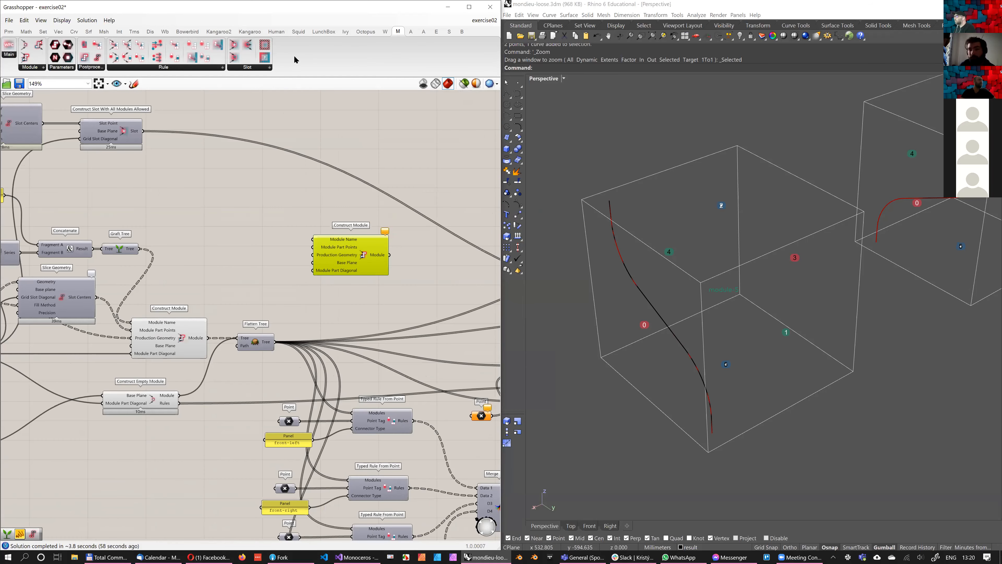
left_click(58, 31)
left_click(292, 44)
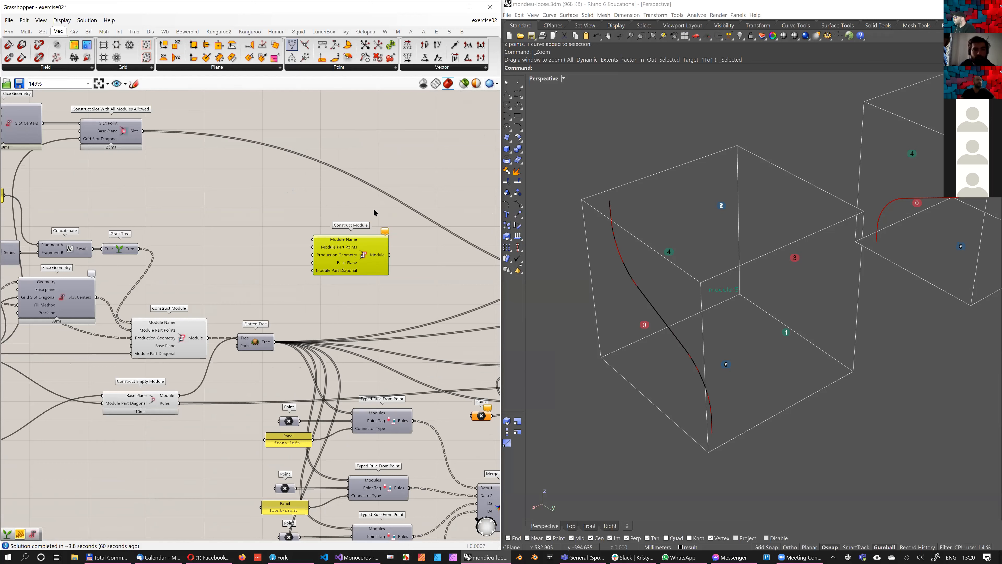
left_click(379, 191)
left_click(292, 58)
left_click(407, 188)
left_click_drag(327, 196, 342, 196)
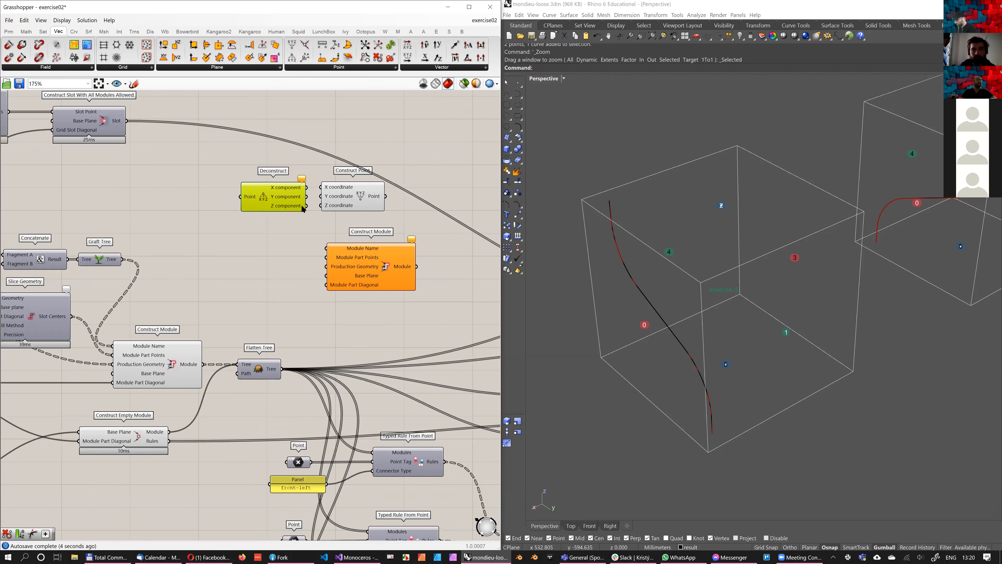
Wire the Deconstruct component's X, Y and Z outputs to the matching coordinate inputs of Construct Point
left_click_drag(307, 188, 321, 187)
left_click_drag(307, 196, 321, 196)
left_click_drag(307, 206, 372, 205)
key("ctrl+z")
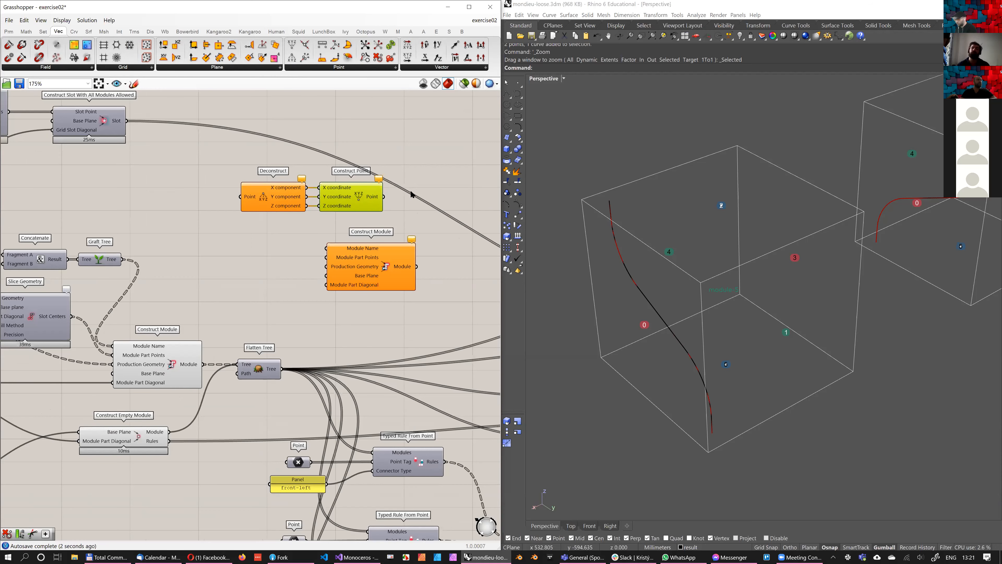
Move the Construct Point component farther from the Deconstruct component to show the three coordinate wires between them
right_click_drag(403, 194, 379, 210)
scroll(380, 211, "down", 3)
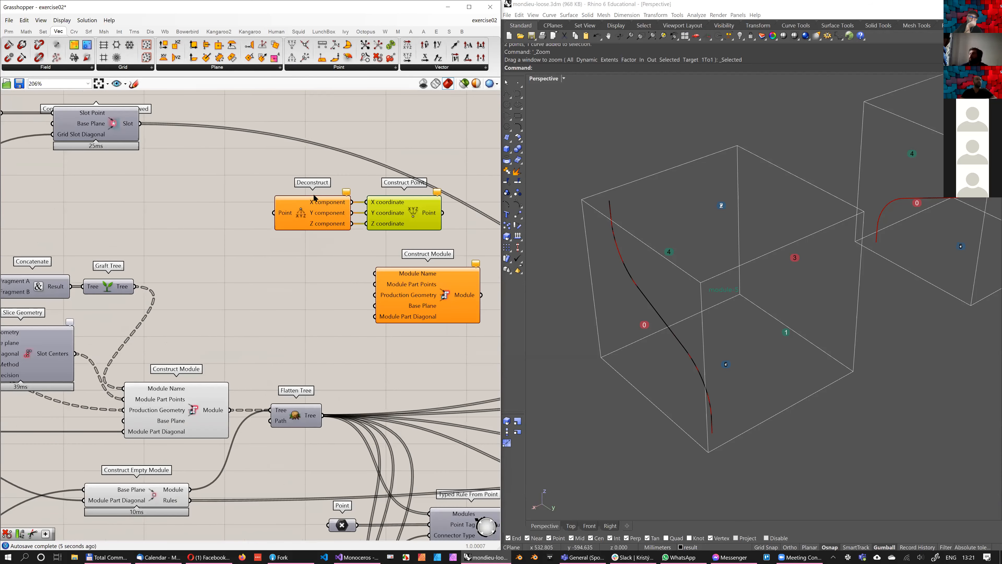
scroll(408, 154, "up", 2)
left_click_drag(346, 209, 388, 209)
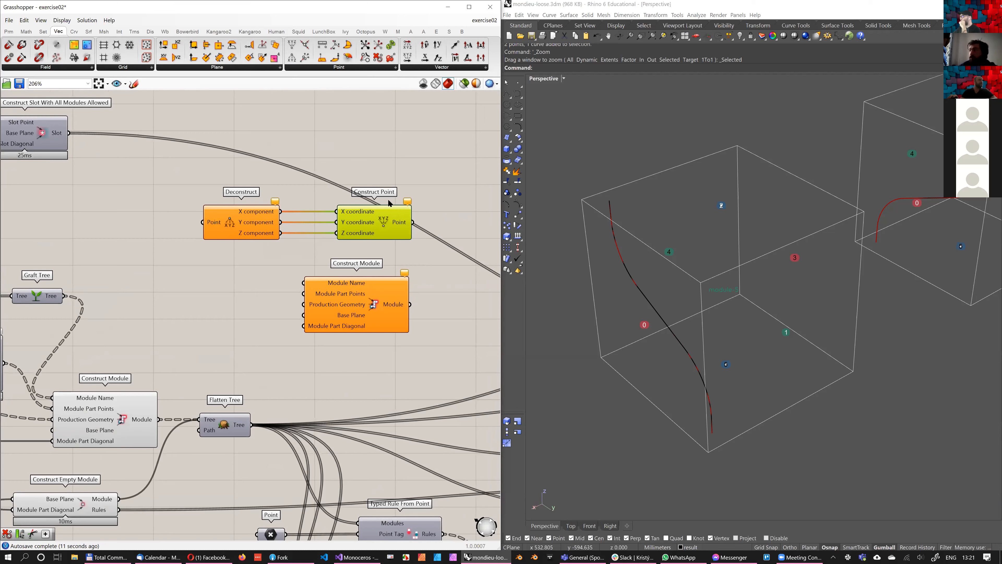
right_click_drag(350, 246, 341, 246)
left_click_drag(200, 184, 204, 187)
right_click_drag(205, 184, 179, 187)
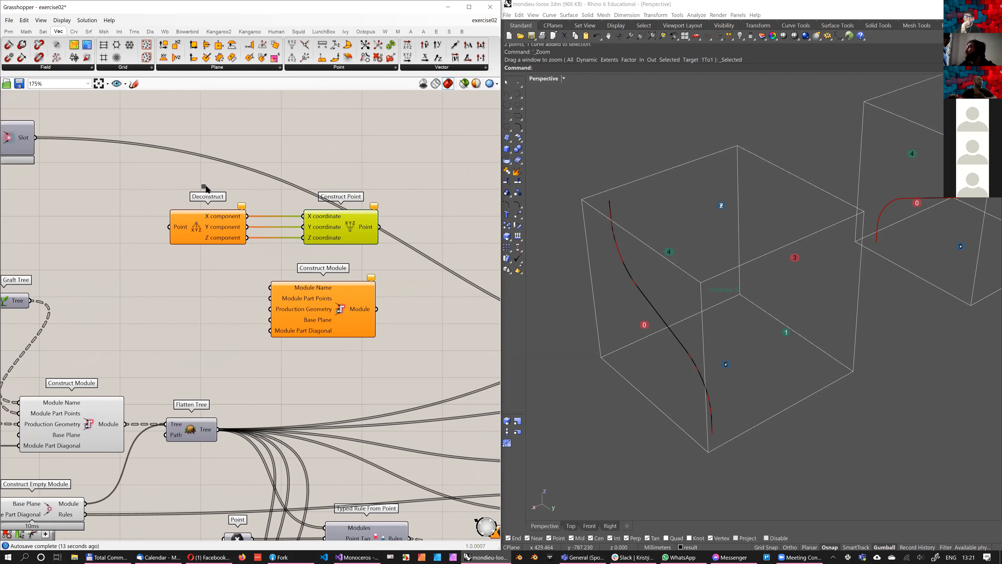
Delete the Deconstruct and Construct Point components above the new Construct Module
scroll(207, 187, "down", 1)
left_click_drag(206, 189, 362, 249)
left_click_drag(177, 162, 178, 158)
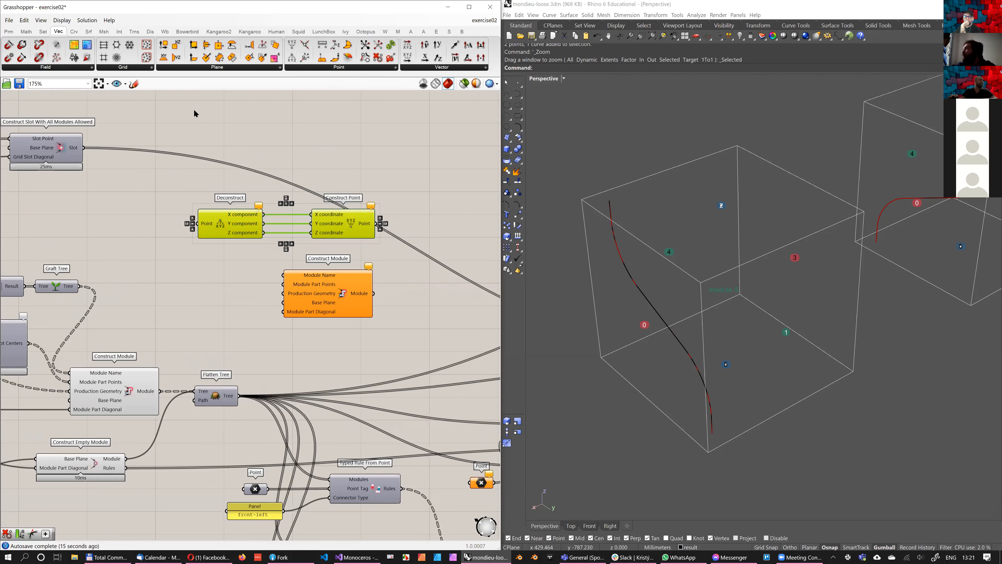
key("Delete")
Place a Deconstruct Module component beside the new Construct Module and wire Module Name and Module Part Center Points to its matching inputs
left_click(398, 31)
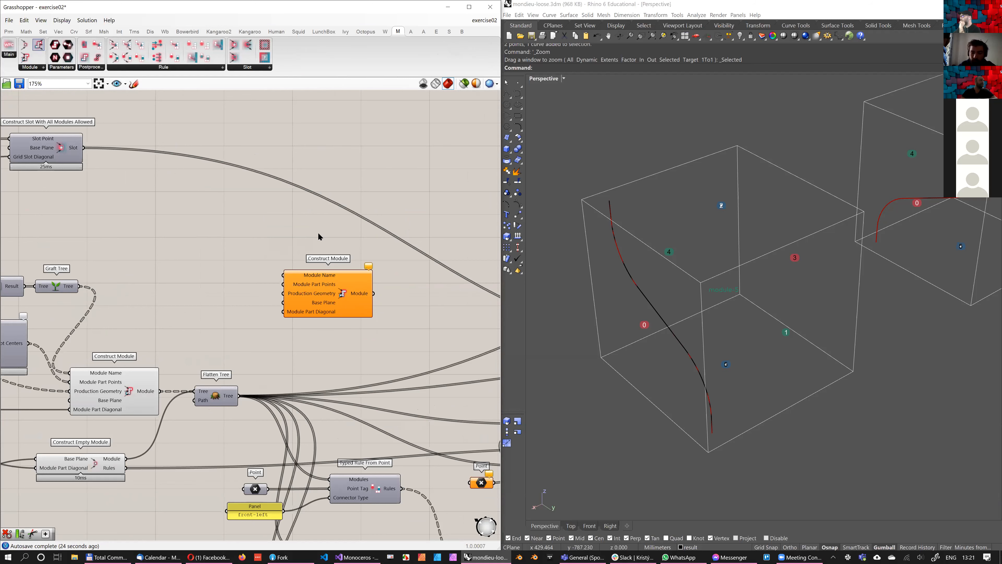
left_click(231, 264)
left_click_drag(289, 273, 234, 226)
left_click_drag(294, 232, 242, 234)
scroll(253, 230, "up", 3)
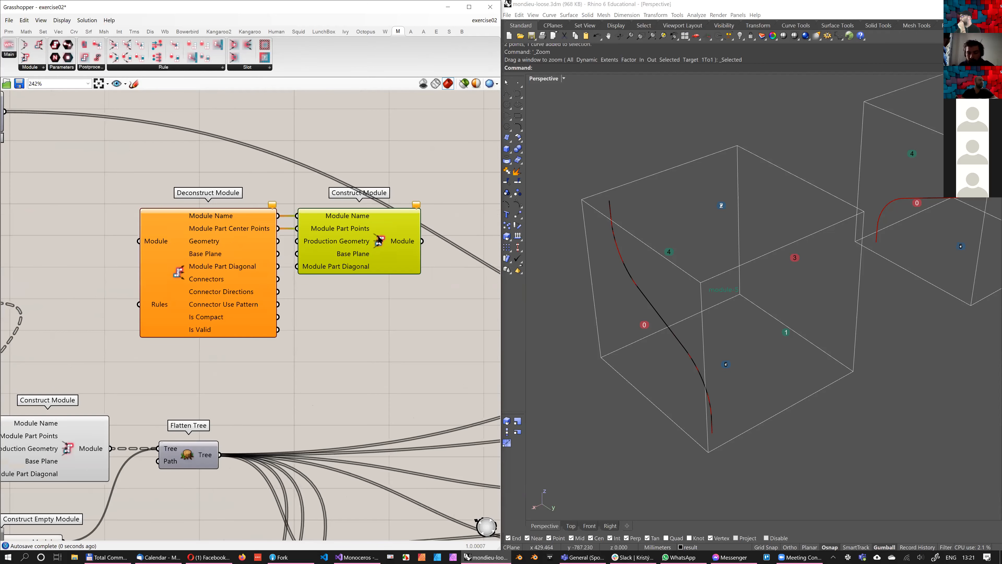
Wire Deconstruct Module's Geometry, Base Plane and Module Part Diagonal outputs to the matching Construct Module inputs
left_click_drag(357, 228, 363, 229)
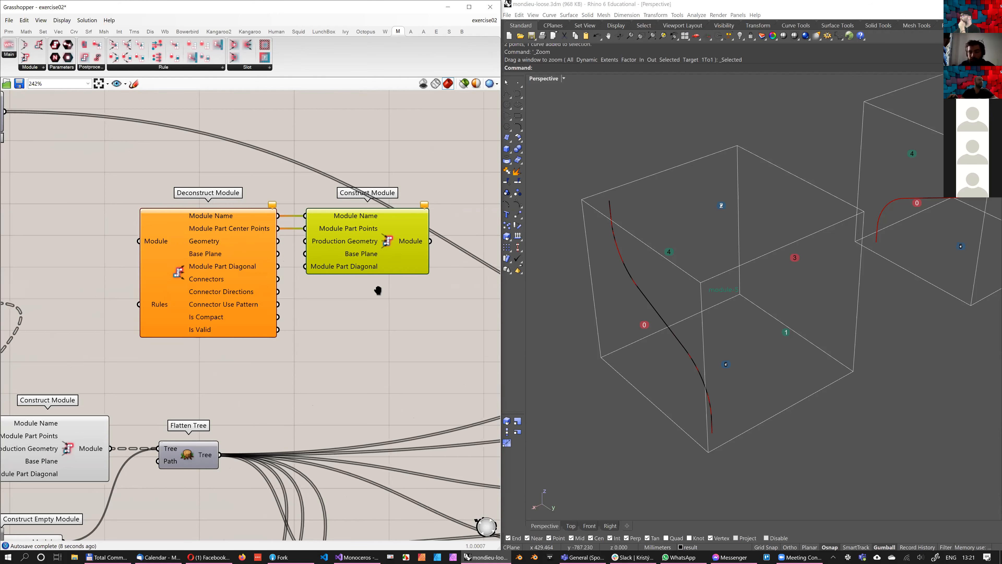
scroll(191, 242, "down", 2)
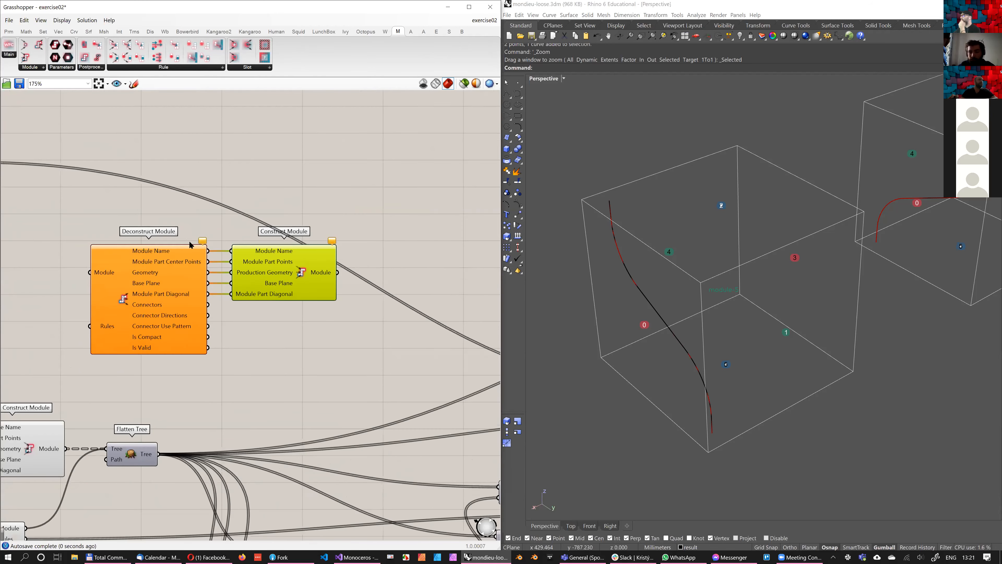
scroll(142, 257, "up", 2)
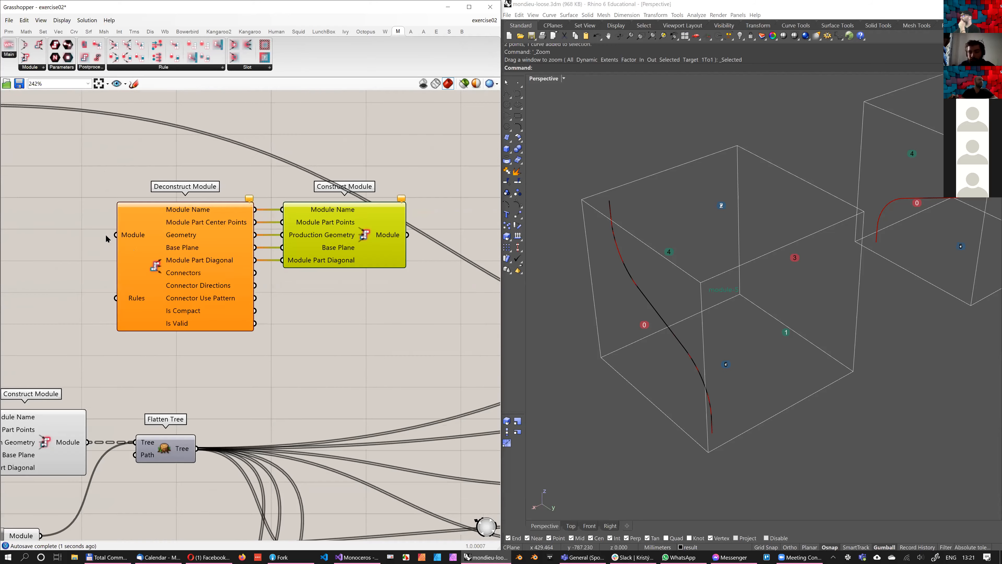
right_click_drag(235, 247, 250, 241)
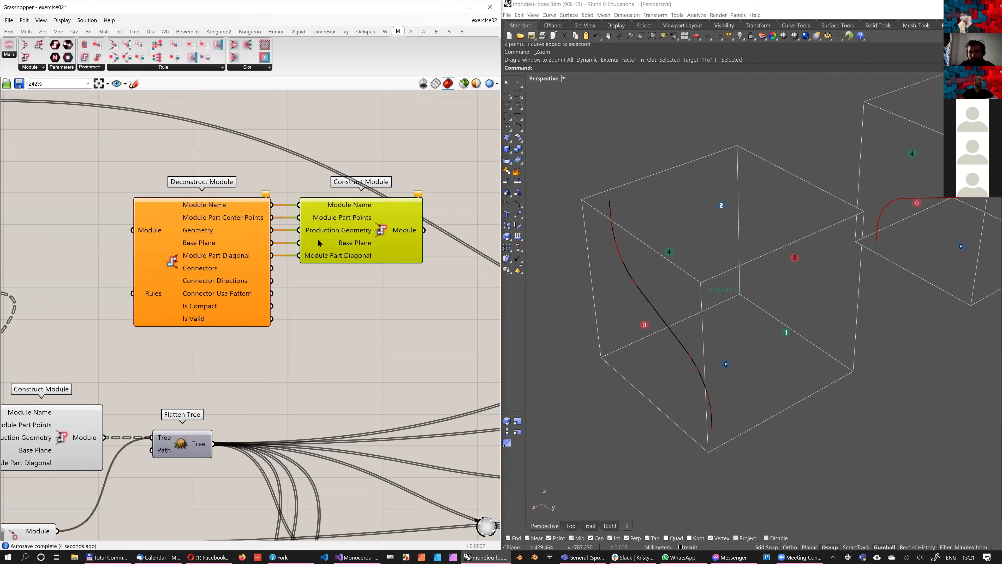
Compare the outputs of Deconstruct Module with the corresponding inputs of the connected Construct Module
scroll(342, 239, "down", 1)
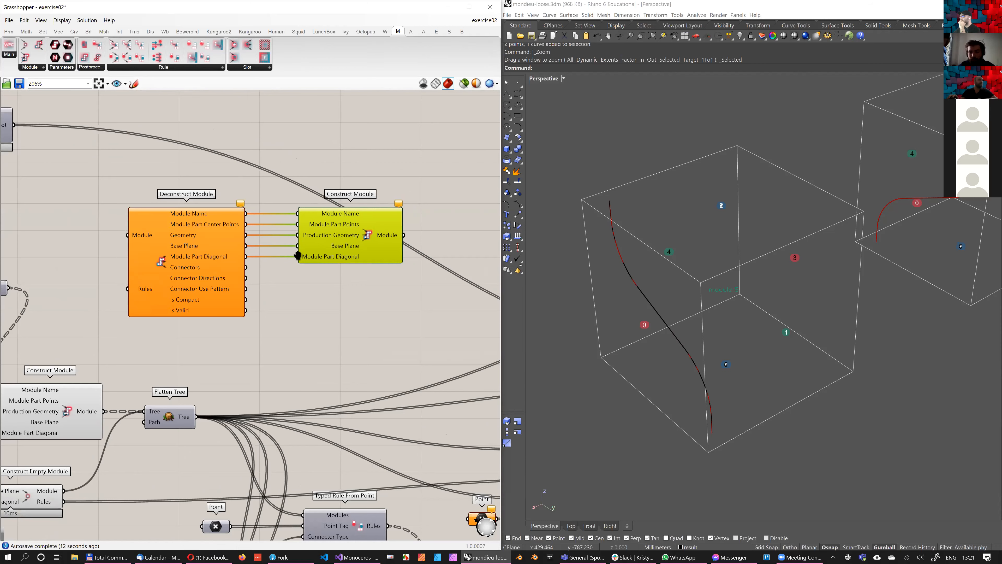
scroll(301, 262, "up", 2)
scroll(360, 301, "down", 3)
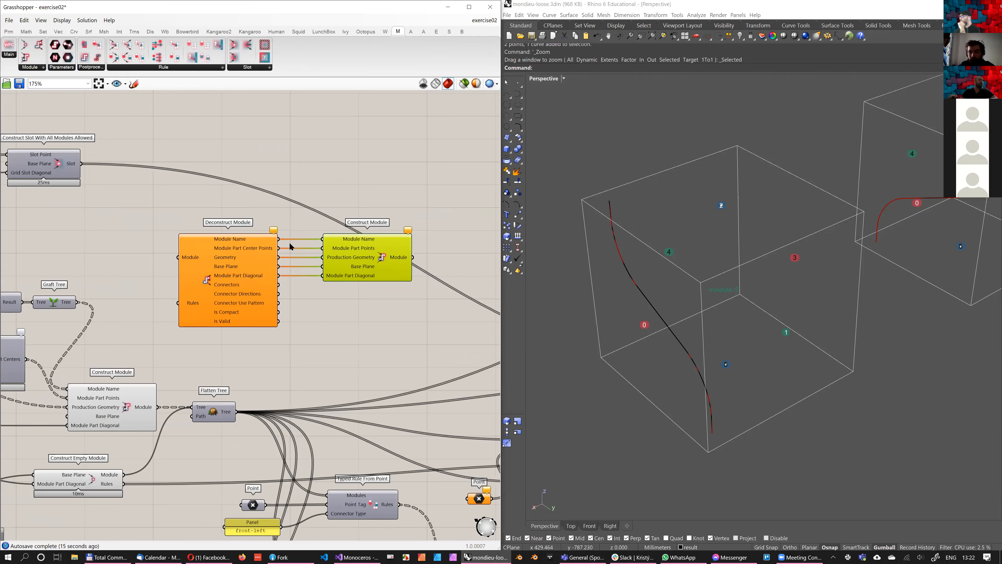
scroll(219, 264, "up", 3)
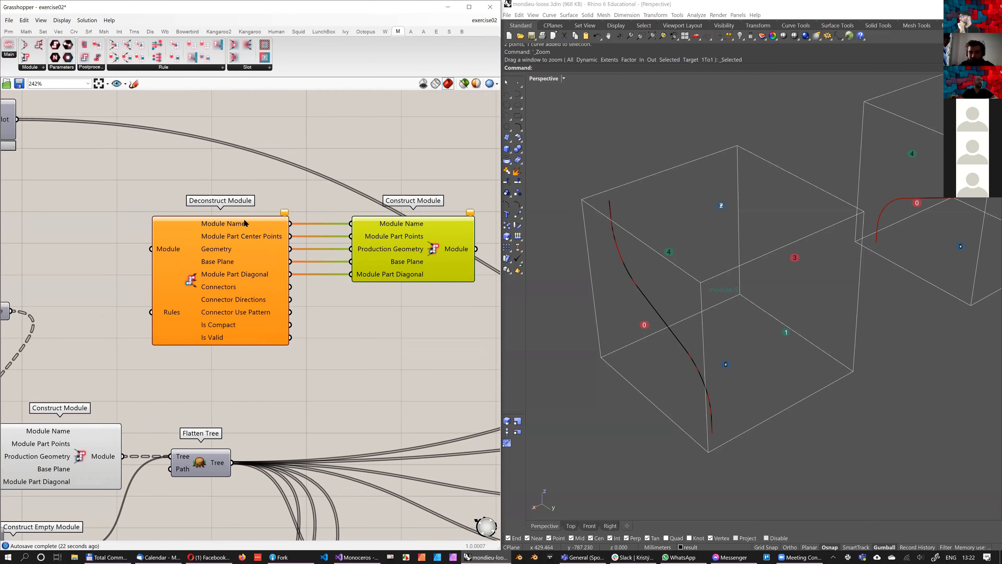
scroll(315, 229, "down", 1)
scroll(327, 281, "up", 1)
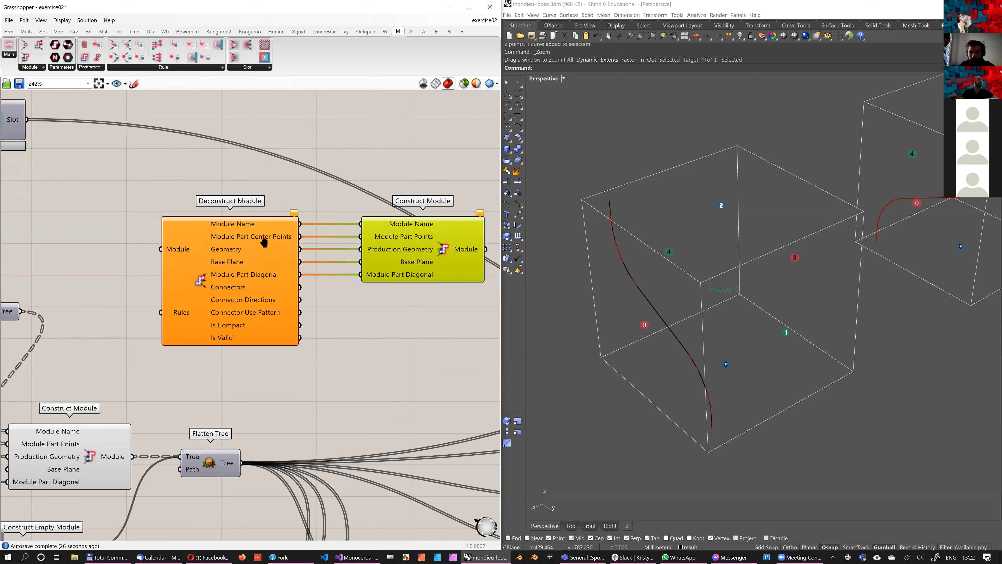
scroll(328, 288, "down", 1)
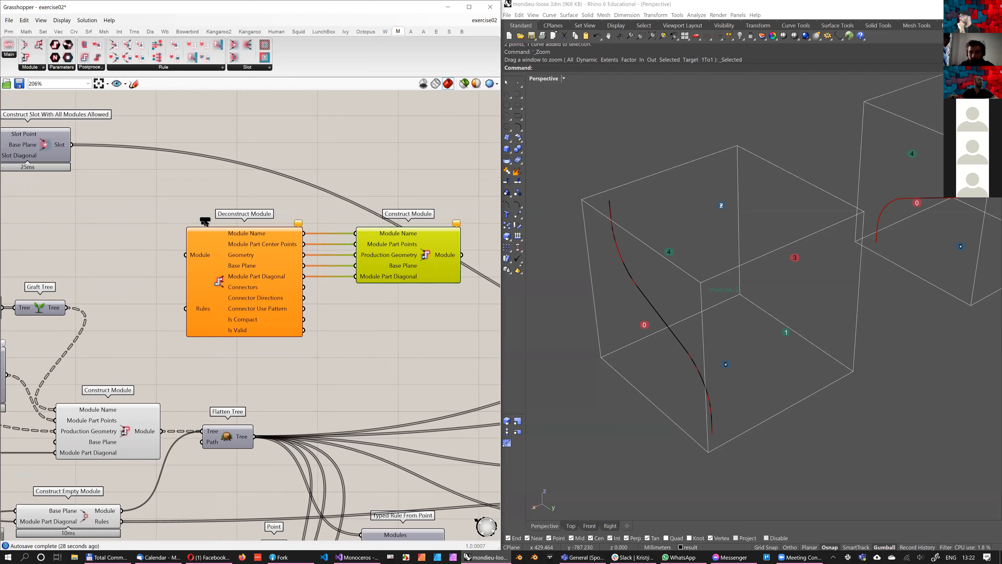
Place Deconstruct Slot and Construct Slot With Listed Modules Allowed above the module pair, and wire Center to Slot Point
right_click_drag(223, 216, 200, 343)
left_click(234, 57)
left_click(372, 240)
left_click(247, 45)
left_click(206, 245)
scroll(276, 237, "up", 2)
left_click_drag(271, 204, 337, 211)
left_click_drag(256, 258, 259, 265)
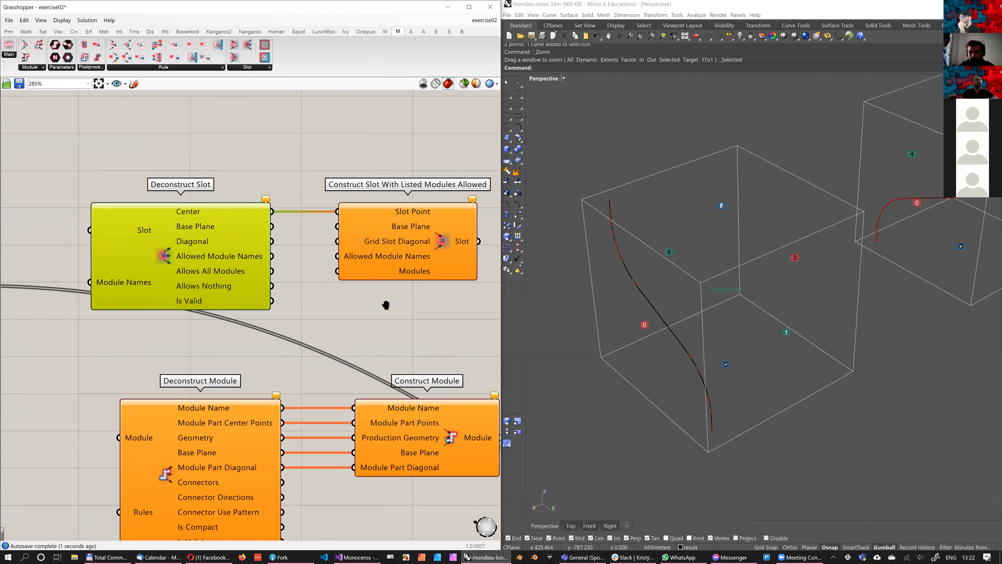
Wire Deconstruct Slot's Base Plane, Diagonal, Allowed Module Names and Allows All Modules outputs to the slot constructor's remaining four inputs
left_click_drag(272, 227, 337, 226)
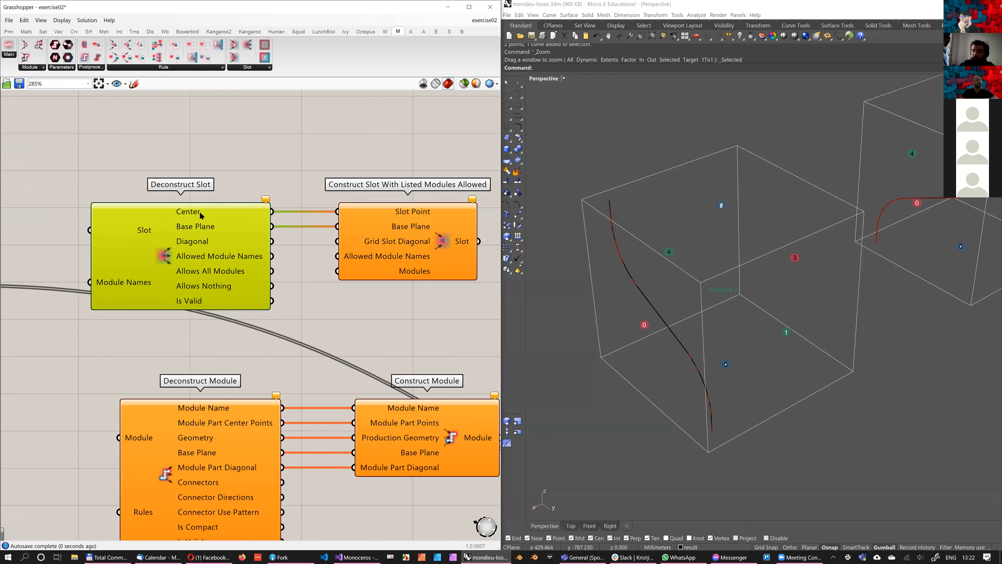
scroll(275, 170, "down", 1)
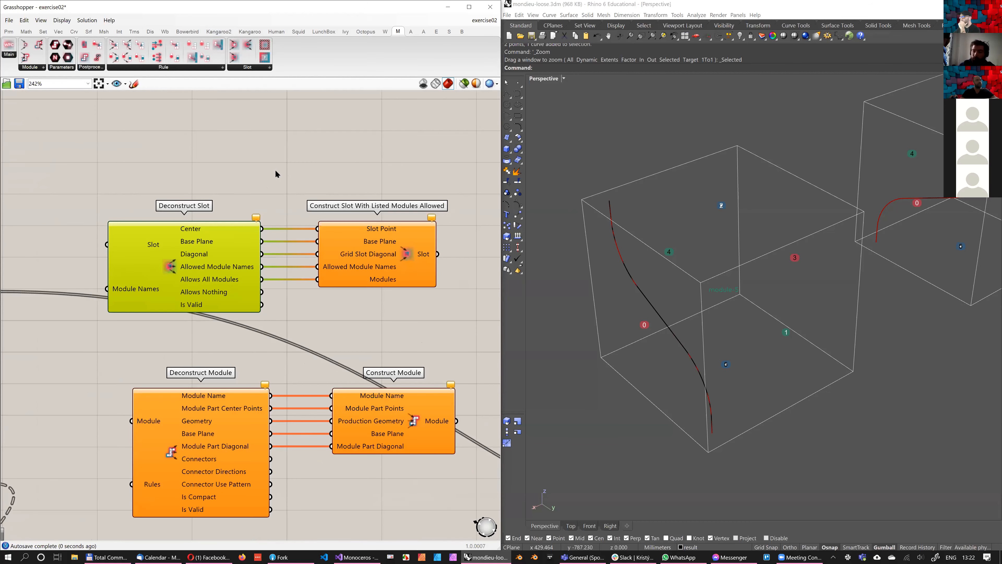
right_click_drag(232, 232, 251, 203)
scroll(358, 272, "down", 2)
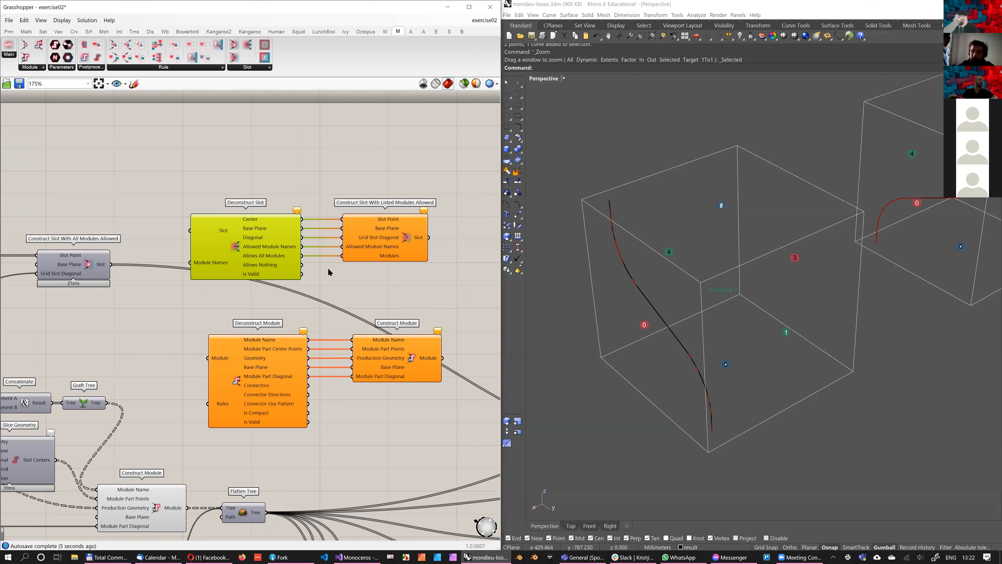
Delete both slot components and the new Construct Module, keeping and repositioning only Deconstruct Module
right_click_drag(311, 264, 289, 275)
left_click_drag(403, 293, 197, 193)
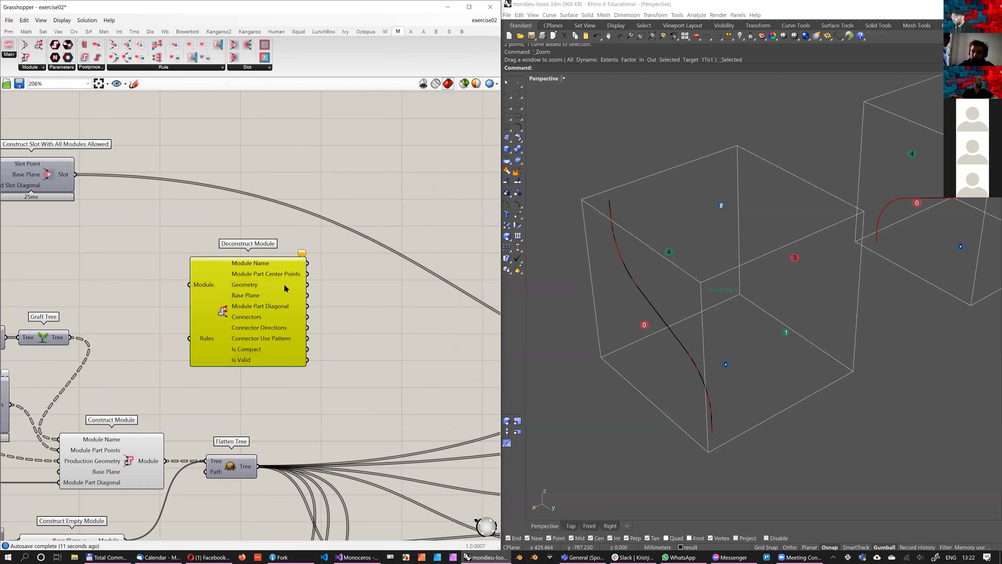
left_click_drag(286, 278, 310, 257)
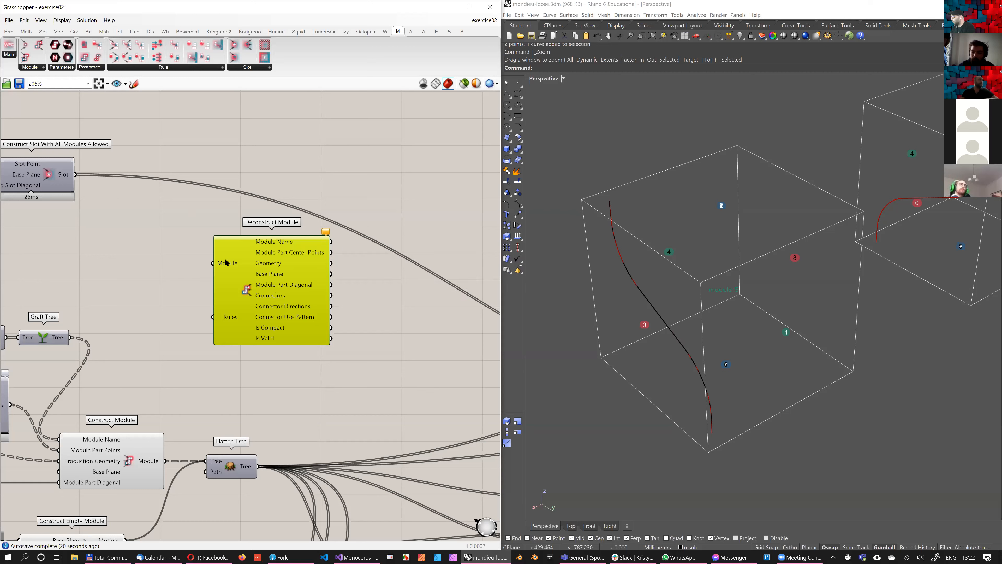
Wire the Flatten Tree output to Deconstruct Module's Module input and move the component farther along the canvas
left_click_drag(258, 466, 251, 456)
left_click_drag(267, 200, 285, 269)
left_click_drag(292, 305, 352, 298)
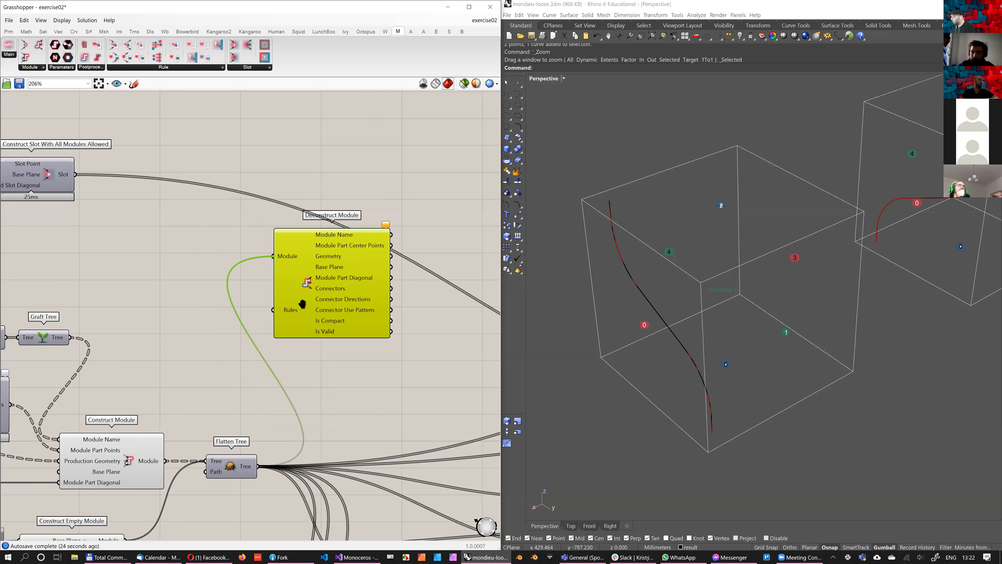
right_click_drag(302, 124, 242, 137)
scroll(240, 133, "up", 1)
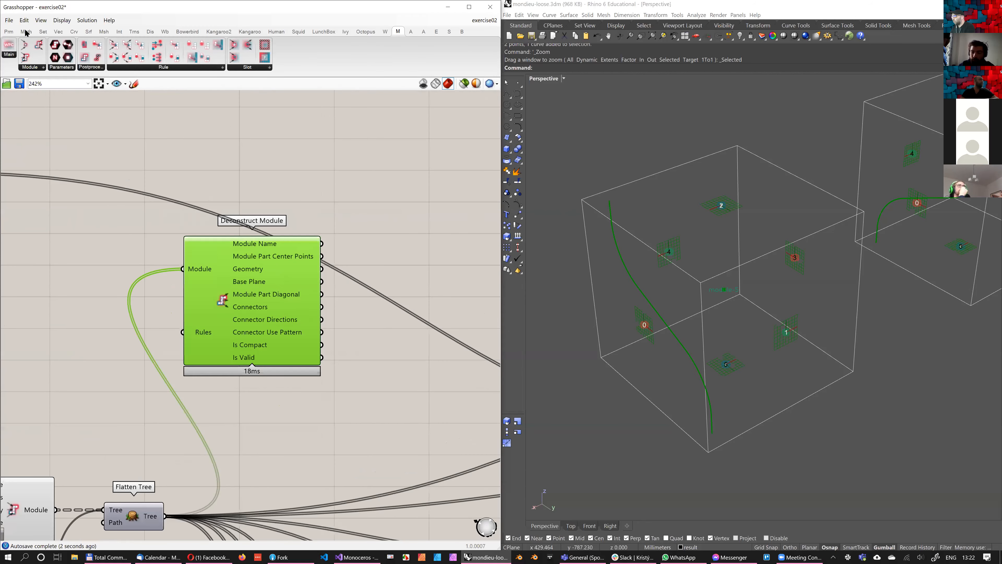
left_click(240, 133)
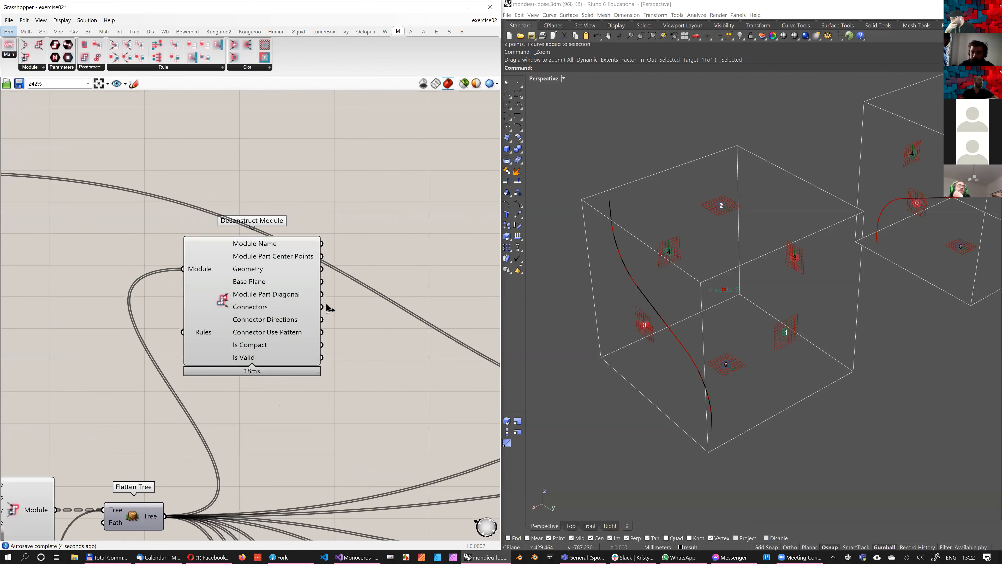
Add a panel beside Deconstruct Module, connect it to the Connectors output and widen it to fit the plane values
left_click(9, 32)
left_click(184, 57)
left_click(419, 240)
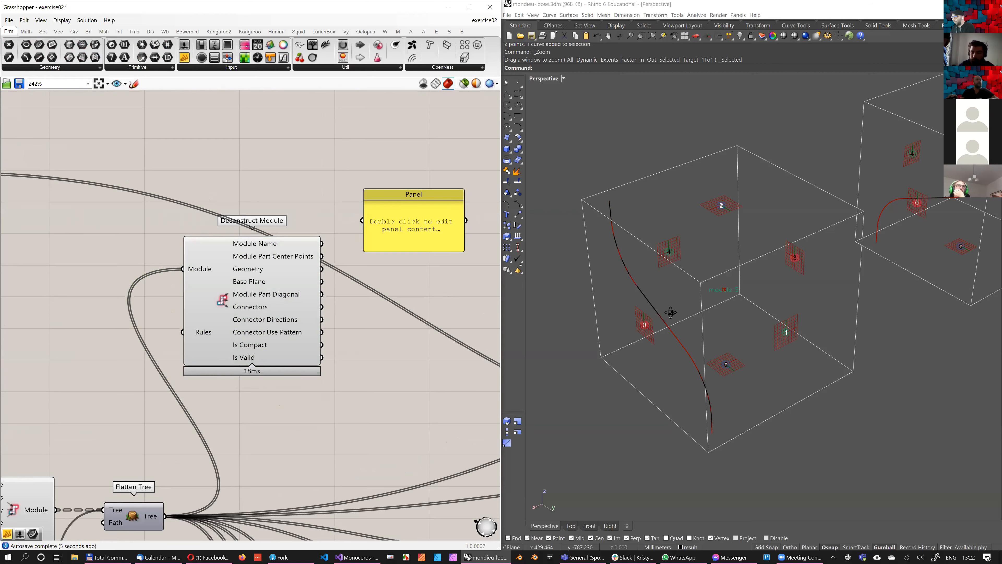
left_click_drag(424, 230, 481, 295)
scroll(194, 301, "down", 2)
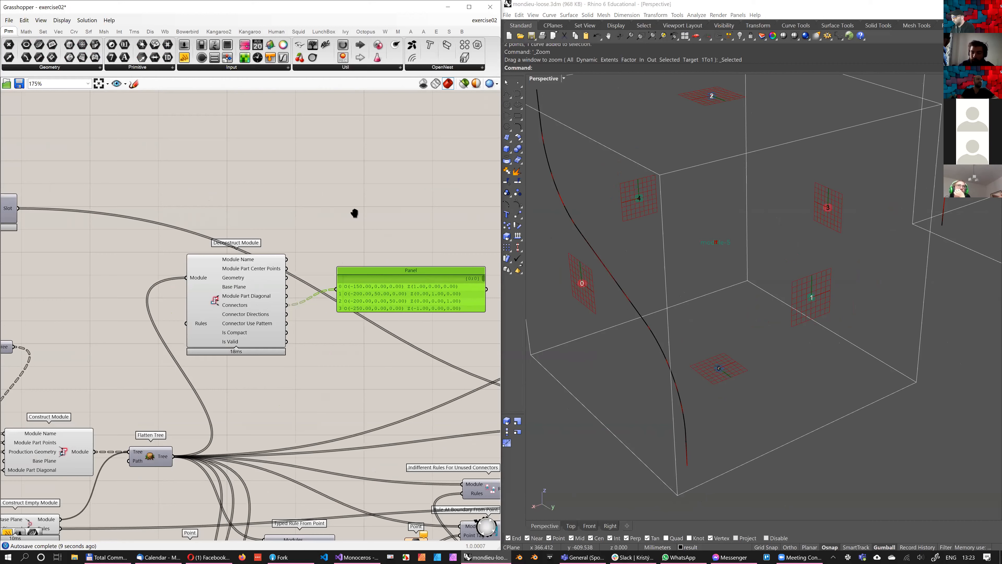
right_click_drag(417, 229, 354, 215)
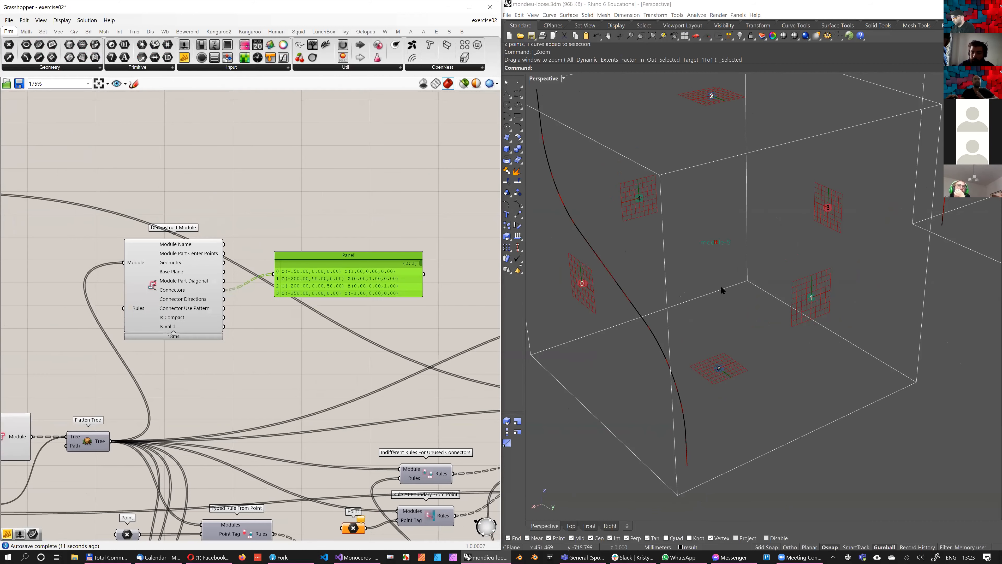
Move the Connectors panel up and add a second, narrower panel below it wired to the Connector Directions output
scroll(354, 215, "down", 2)
right_click_drag(832, 280, 762, 280, "shift")
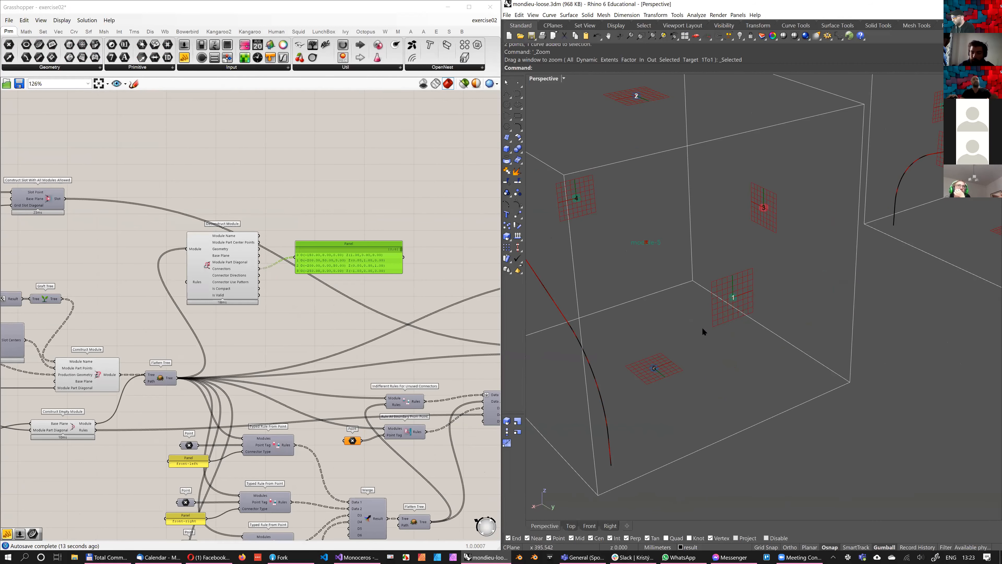
scroll(695, 331, "down", 3)
right_click_drag(695, 331, 734, 316)
scroll(298, 287, "up", 4)
left_click_drag(355, 204, 376, 134)
right_click_drag(347, 263, 301, 262)
left_click(301, 261)
left_click_drag(160, 262, 250, 262)
left_click_drag(273, 258, 274, 223)
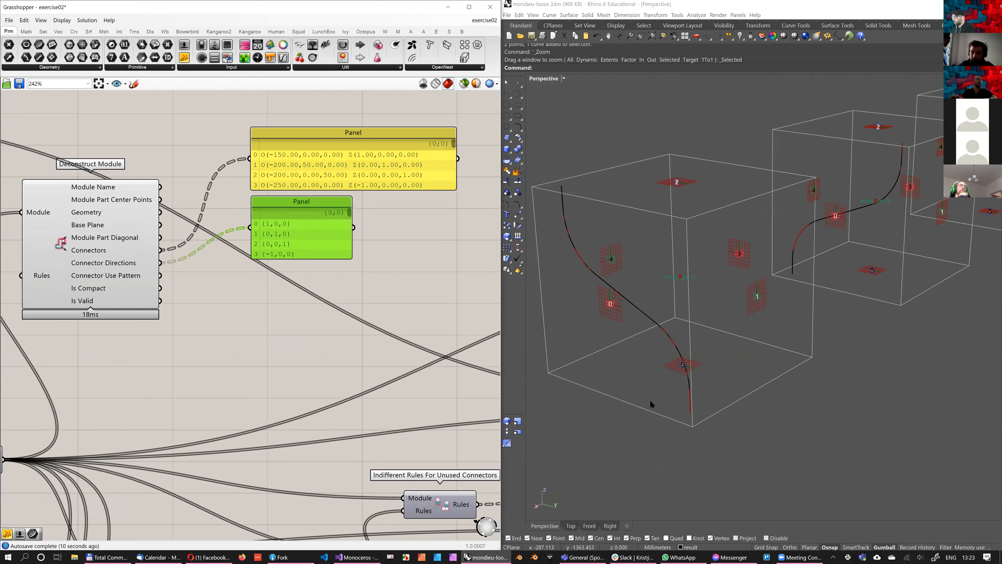
Examine the connector plane and direction values in the panels against the numbered connectors on the module in the Rhino viewport
scroll(356, 144, "up", 3)
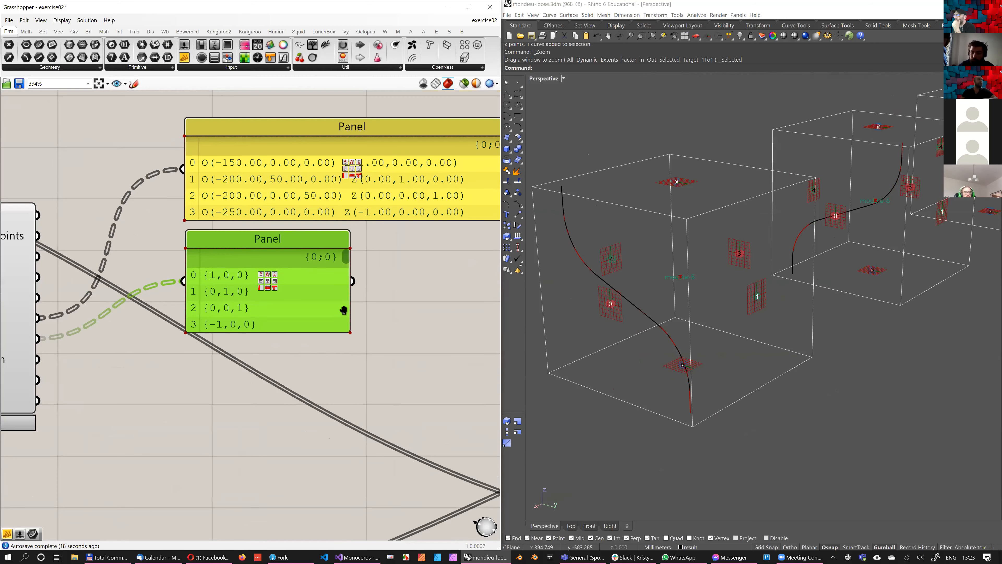
scroll(343, 310, "down", 2)
right_click_drag(735, 266, 712, 264)
scroll(272, 314, "up", 1)
scroll(788, 246, "down", 5)
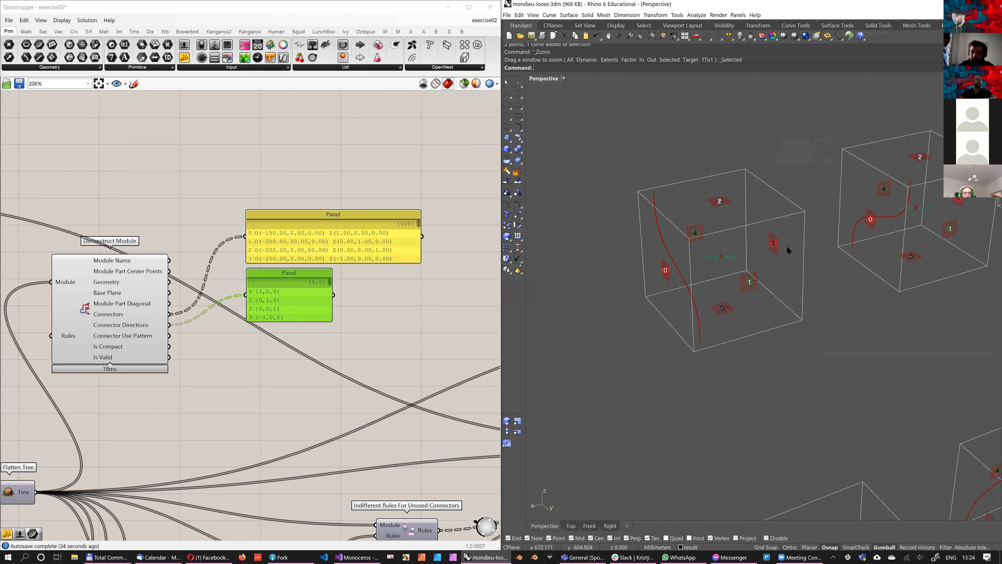
right_click_drag(766, 242, 764, 242)
right_click_drag(597, 305, 548, 343)
scroll(158, 290, "down", 1)
Add a third panel below the other two and wire Deconstruct Module's Connector Use Pattern output to it
right_click_drag(146, 290, 219, 263)
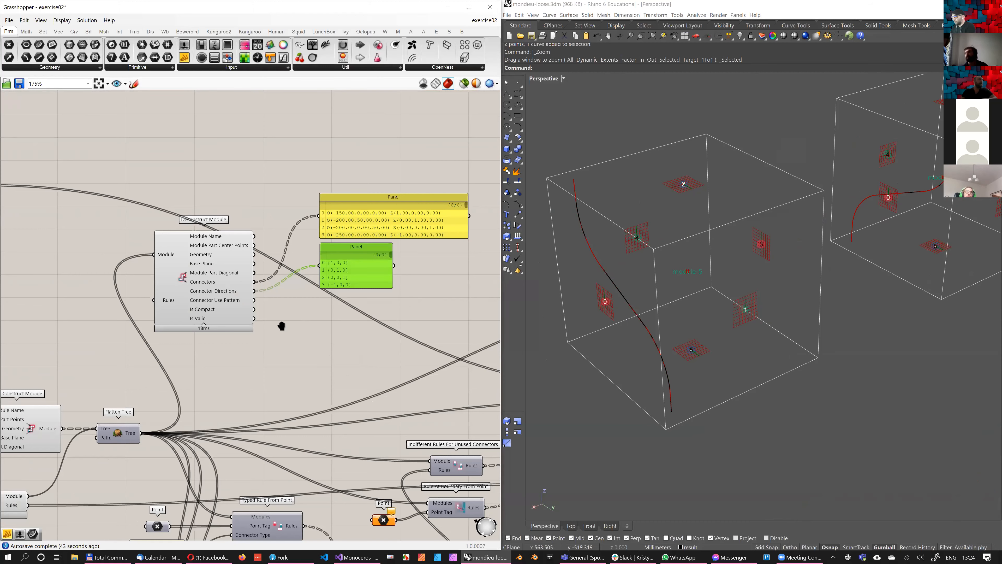
scroll(320, 316, "up", 2)
scroll(281, 327, "down", 2)
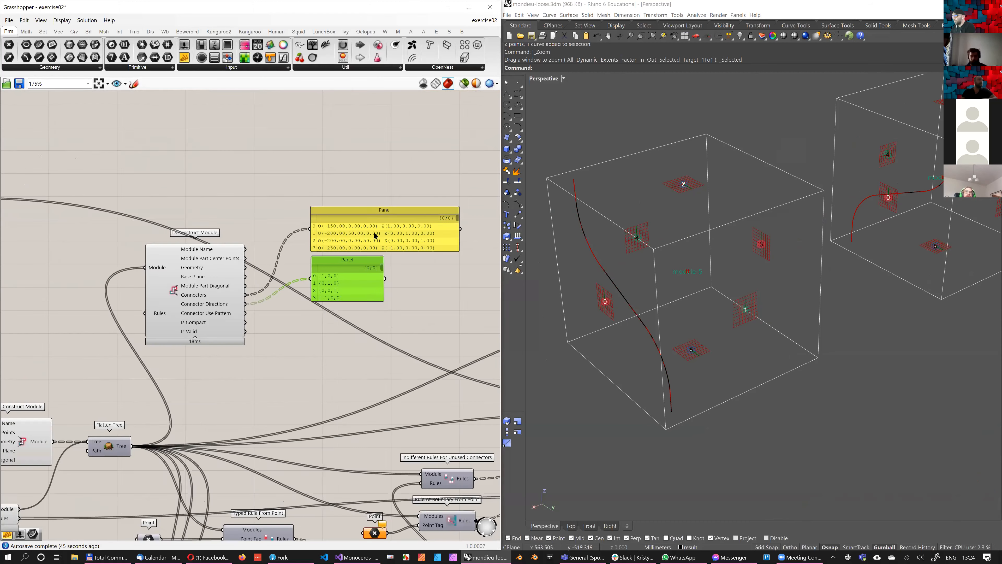
key("ctrl+v")
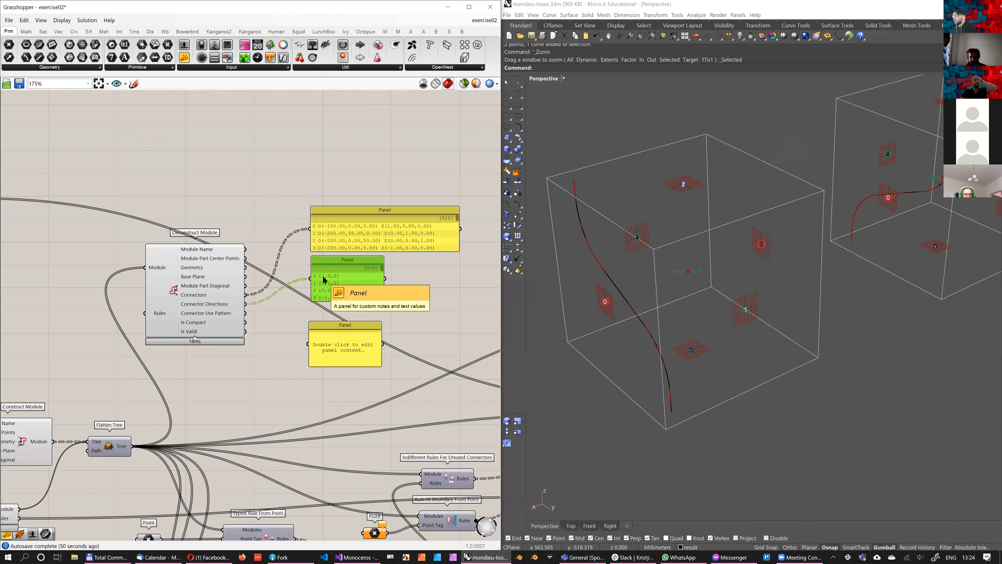
left_click_drag(345, 325, 351, 316)
scroll(316, 303, "up", 2)
left_click_drag(218, 318, 314, 344)
Enlarge the Connector Use Pattern panel and rearrange the output panels in a column beside Deconstruct Module
scroll(342, 335, "down", 1)
right_click_drag(337, 335, 344, 276)
left_click_drag(309, 308, 418, 269)
key("ctrl+z")
right_click_drag(287, 246, 253, 310)
scroll(254, 310, "down", 1)
left_click_drag(381, 353, 273, 249)
left_click_drag(291, 372, 296, 267)
Duplicate panels below the Connector Use Pattern panel and wire them to the Is Compact and Is Valid outputs
key("ctrl+c")
key("ctrl+v")
scroll(296, 268, "up", 2)
left_click_drag(206, 280, 304, 375)
right_click_drag(241, 449, 230, 416)
left_click_drag(317, 340, 316, 331)
scroll(375, 262, "down", 2)
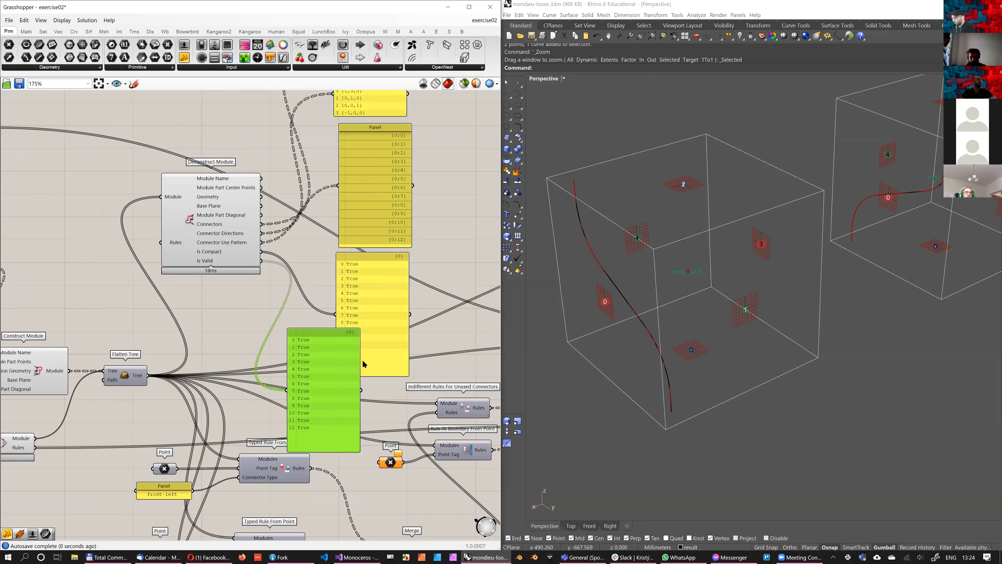
left_click_drag(320, 355, 375, 390)
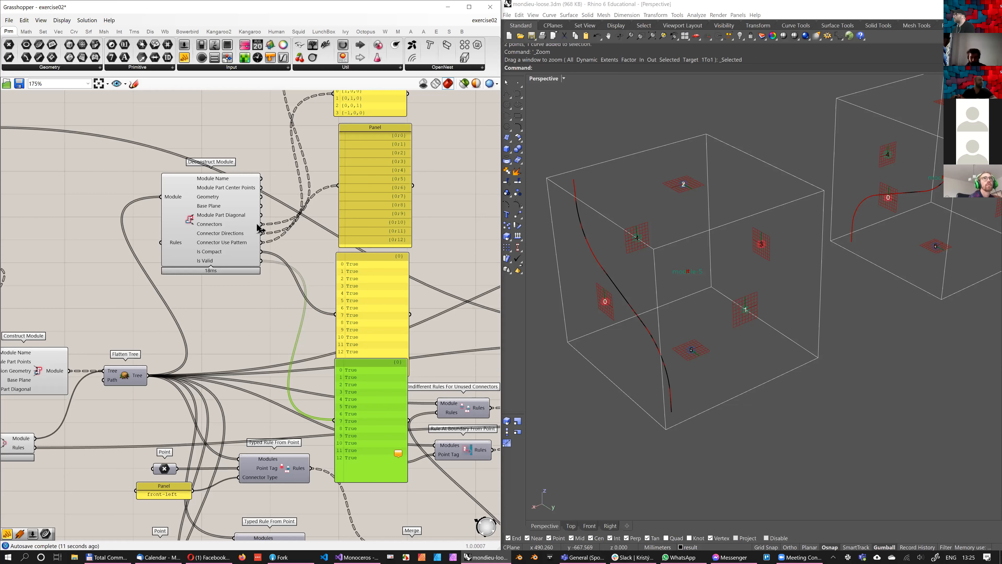
scroll(261, 190, "down", 1)
right_click_drag(264, 193, 238, 288)
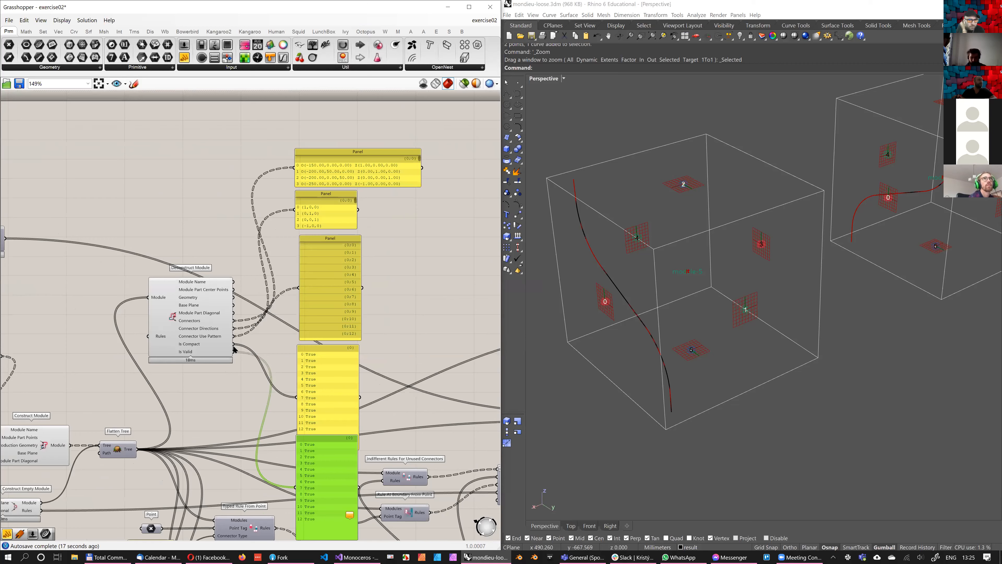
scroll(239, 311, "up", 1)
scroll(240, 311, "down", 1)
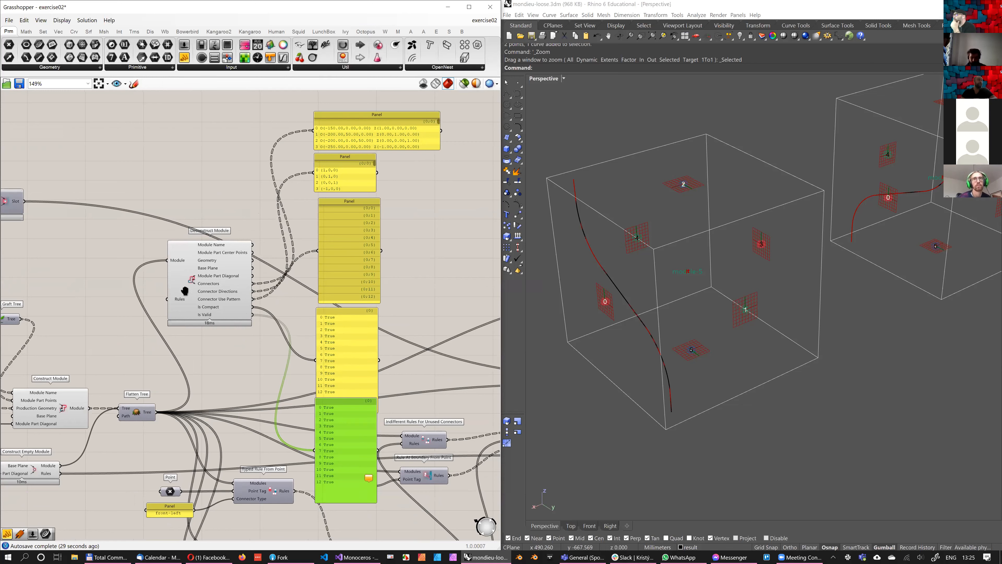
Delete the Is Compact and Is Valid panels and shift the Connector Use Pattern panel slightly away from the panels above it
right_click_drag(404, 379, 186, 322)
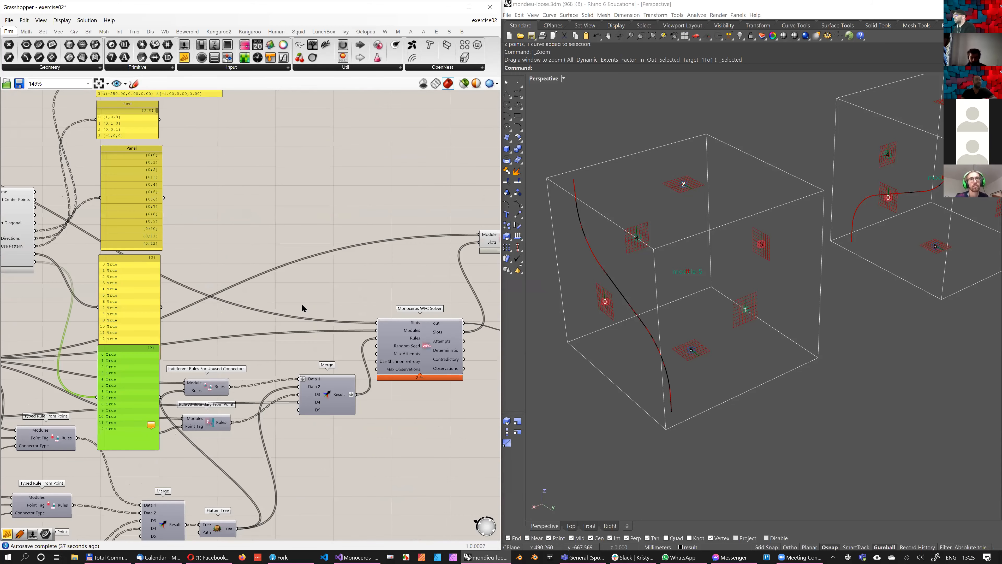
right_click_drag(294, 330, 397, 337)
right_click_drag(280, 347, 343, 359)
left_click(303, 320, "shift")
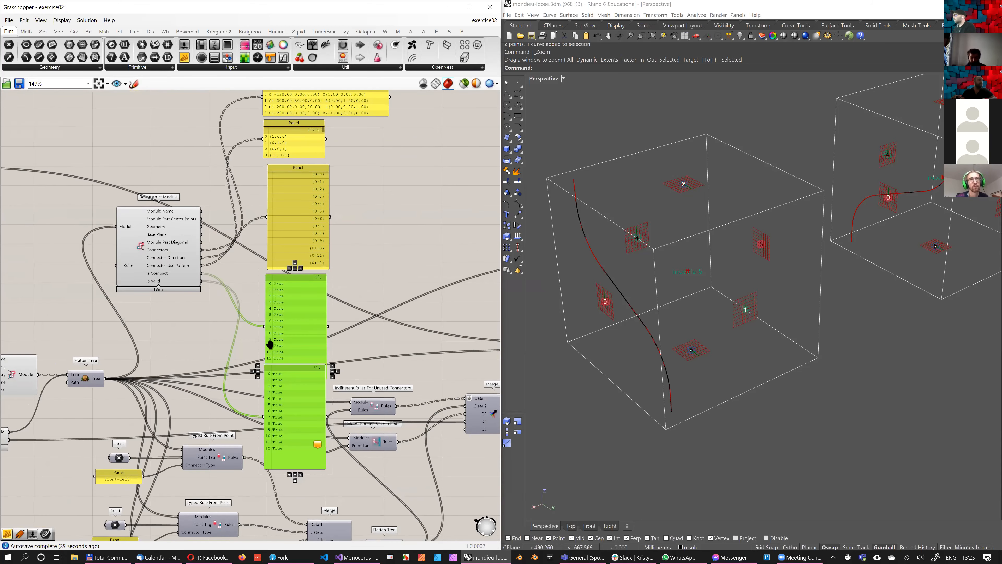
right_click_drag(270, 345, 281, 384)
right_click_drag(329, 284, 391, 266)
key("Delete")
left_click_drag(373, 283, 380, 309)
right_click_drag(260, 374, 254, 401)
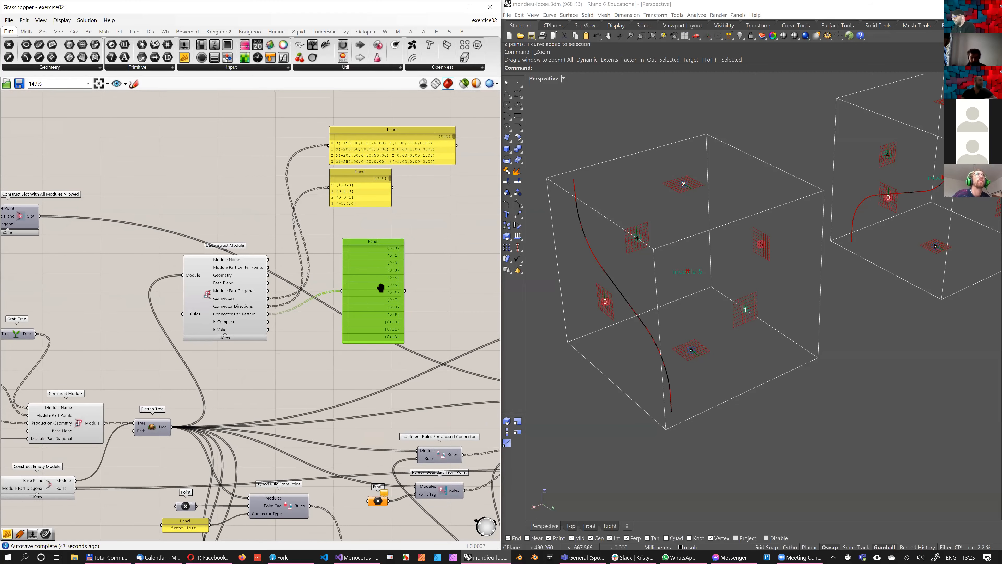
Move the Deconstruct Module component and its three output panels together into the free canvas area above the solver wires
right_click_drag(307, 350, 320, 335)
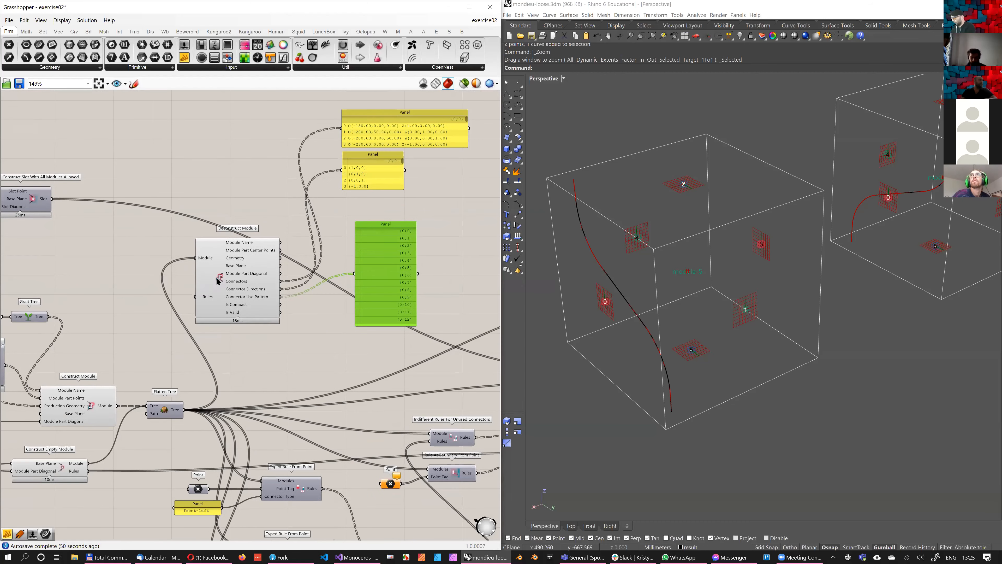
right_click_drag(208, 301, 232, 288)
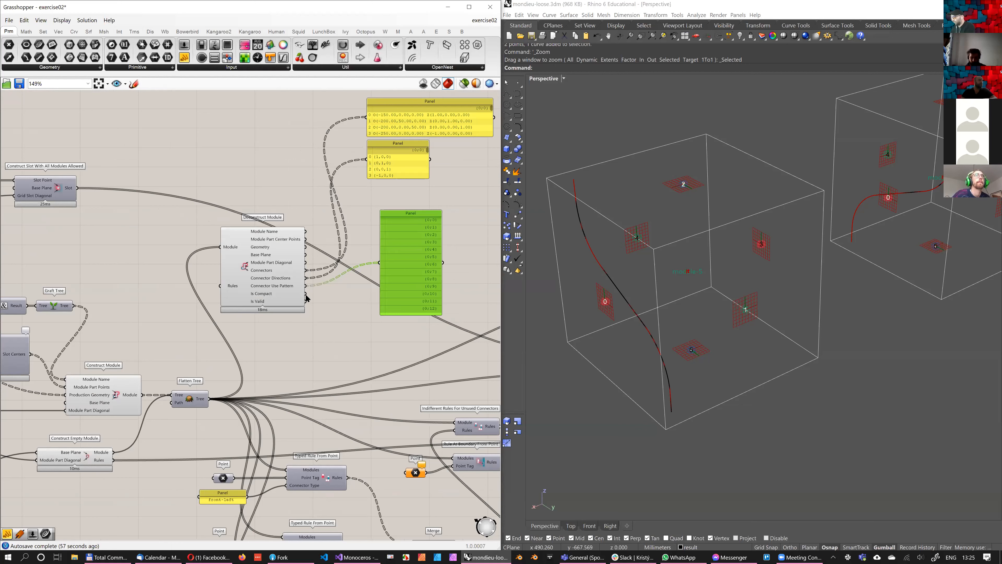
scroll(271, 426, "down", 3)
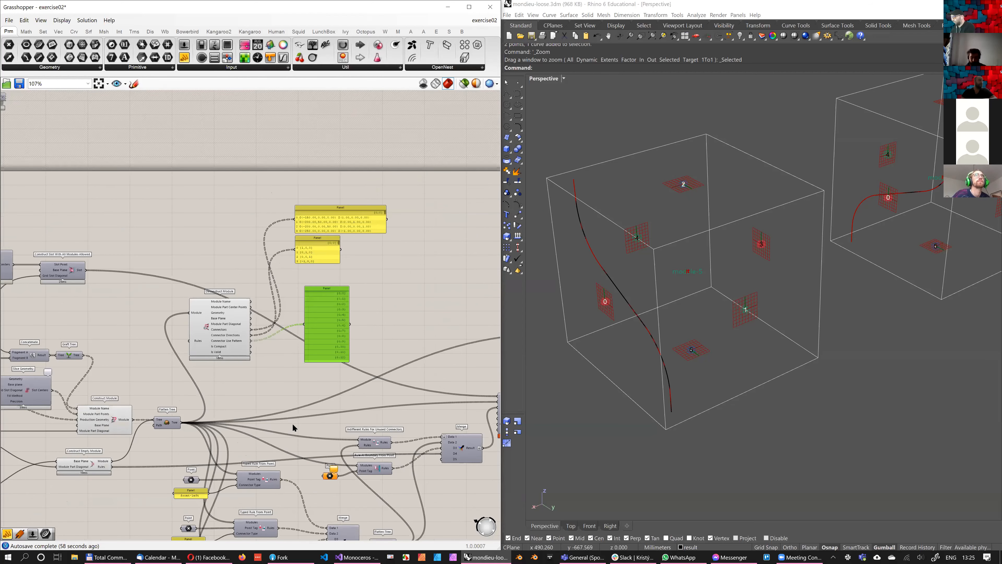
left_click_drag(429, 182, 211, 362)
left_click_drag(232, 343, 352, 286)
right_click_drag(374, 289, 319, 231)
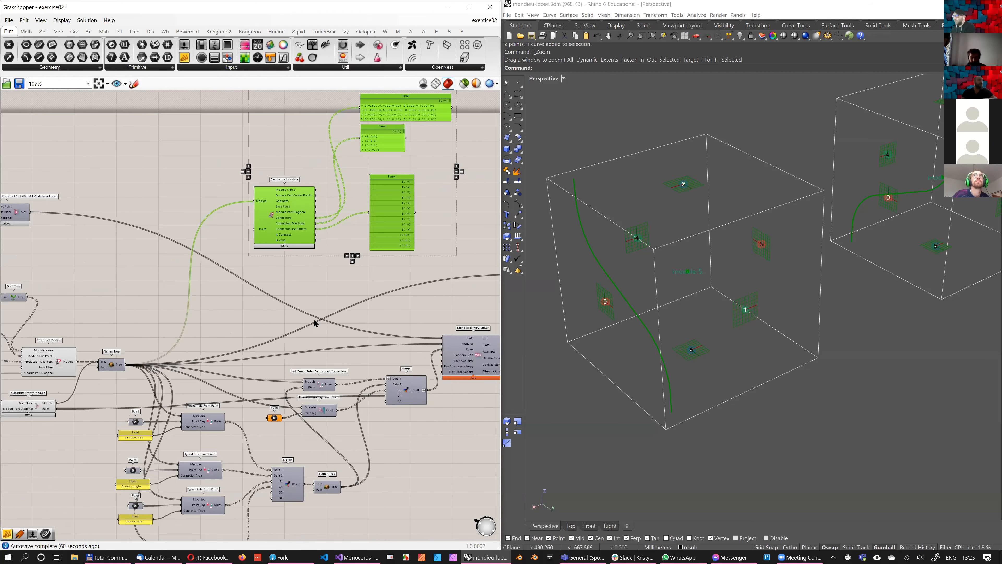
left_click(320, 318)
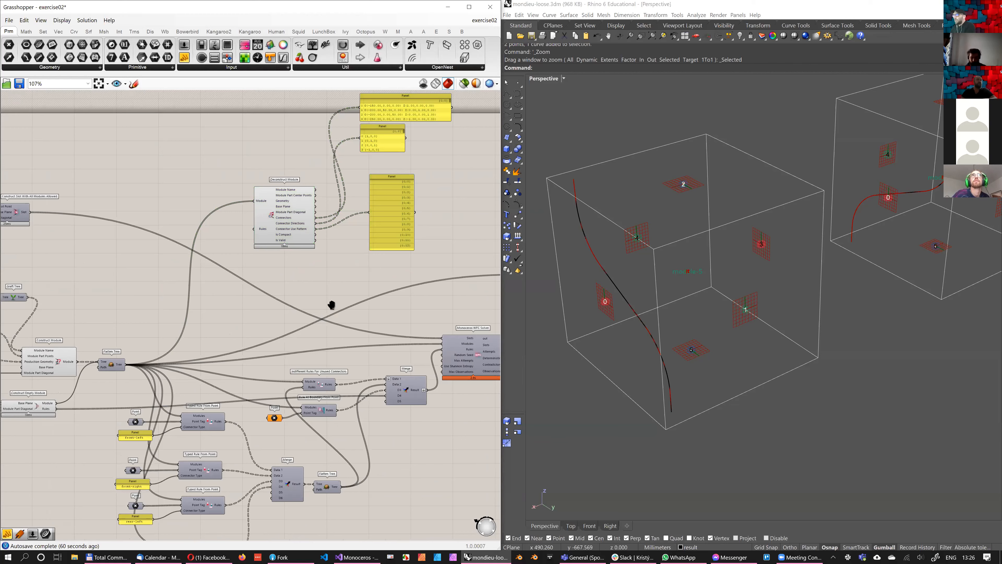
mouse_move(339, 305)
right_mouse_down()
mouse_move(307, 295)
mouse_move(346, 295)
right_mouse_up()
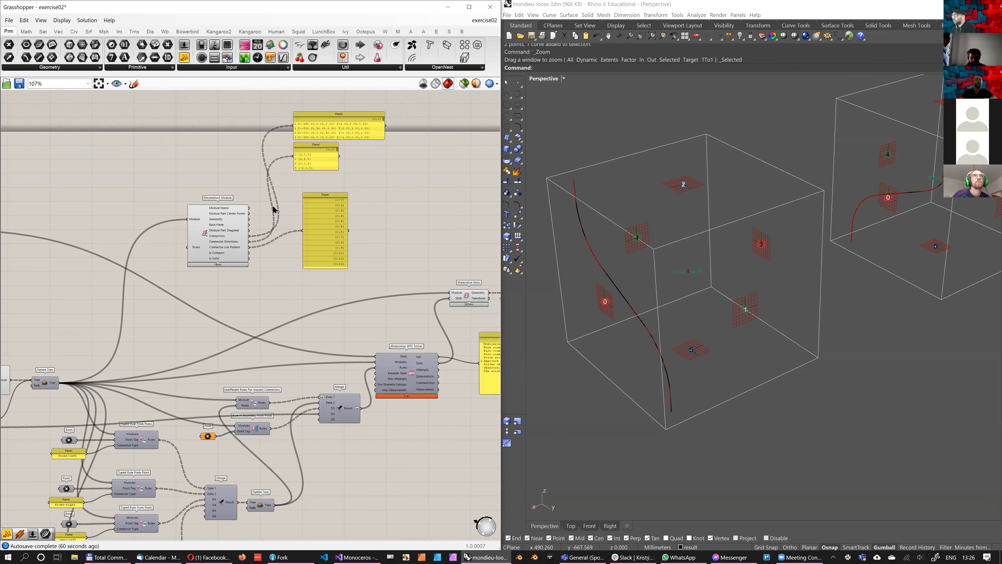
scroll(272, 218, "up", 3)
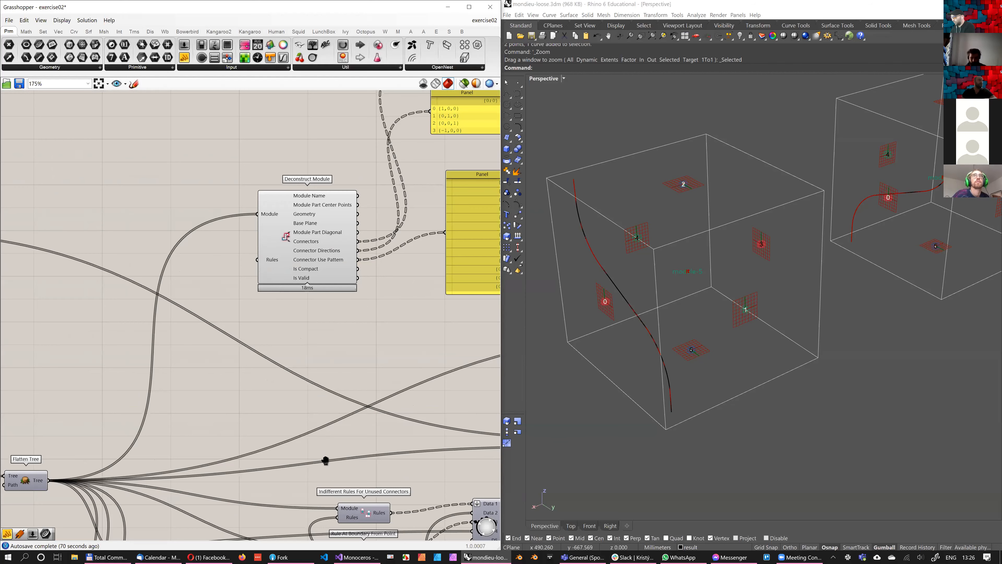
Examine the rule components, the Point parameter feeding Rule At Boundary From Point, its Rules output, and the modules in the Rhino viewport
scroll(201, 358, "down", 3)
right_click_drag(217, 514, 216, 402)
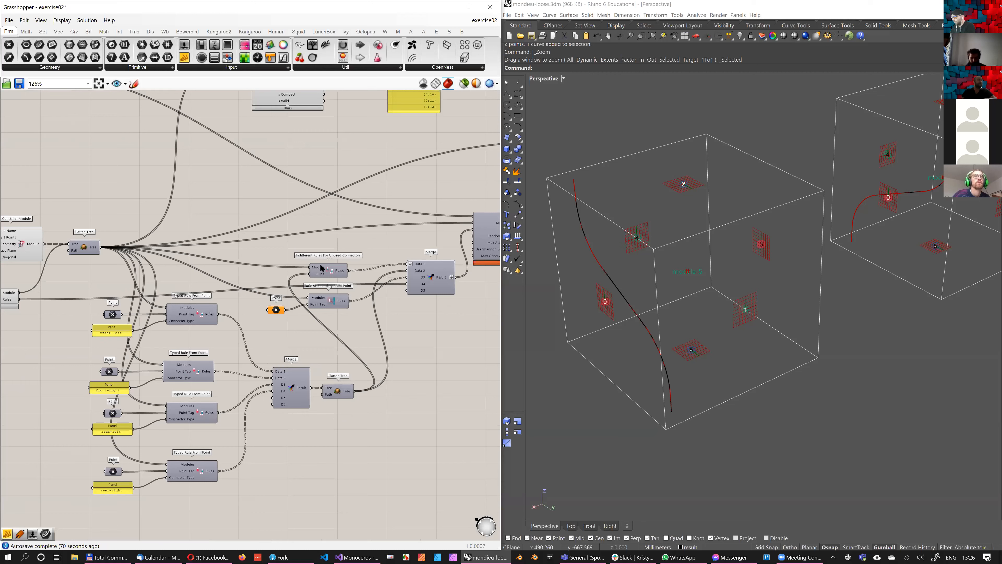
left_click(328, 272)
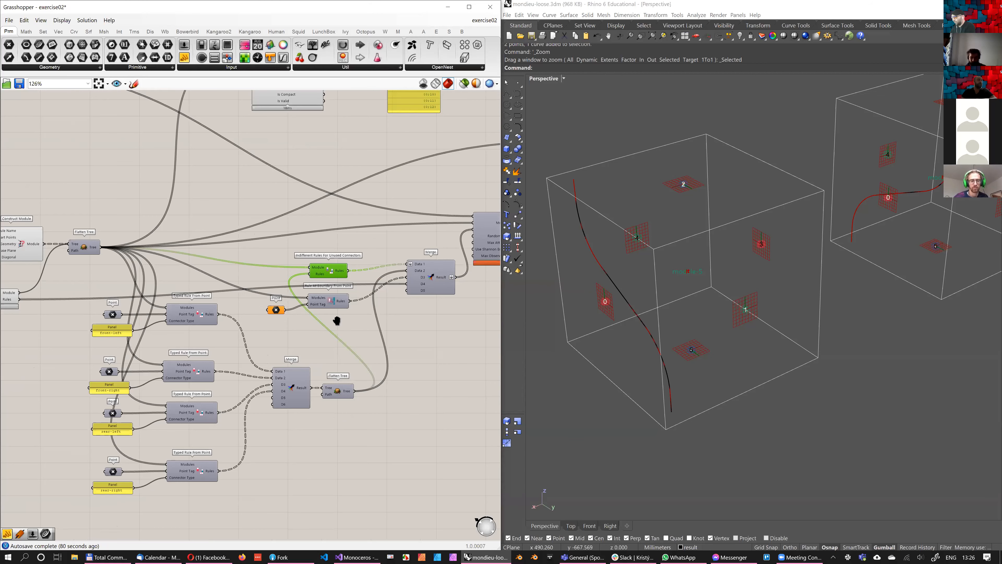
right_click_drag(286, 331, 293, 384)
left_click(283, 361)
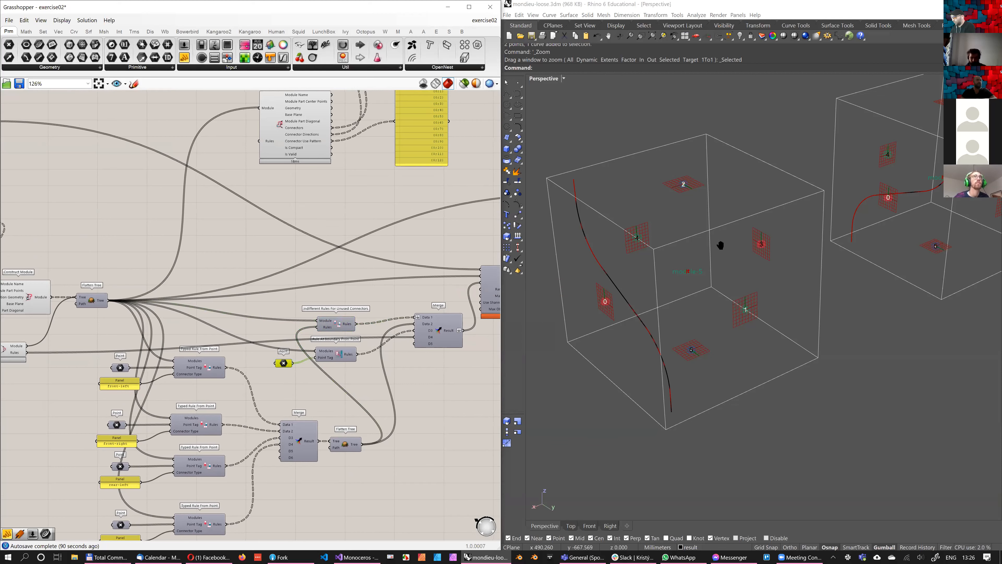
scroll(717, 258, "down", 6)
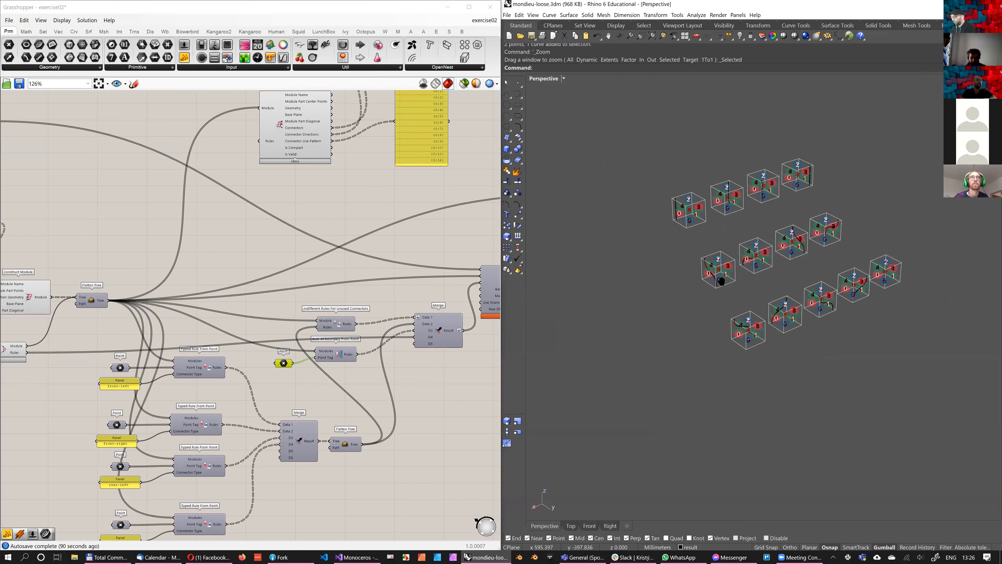
scroll(710, 273, "down", 5)
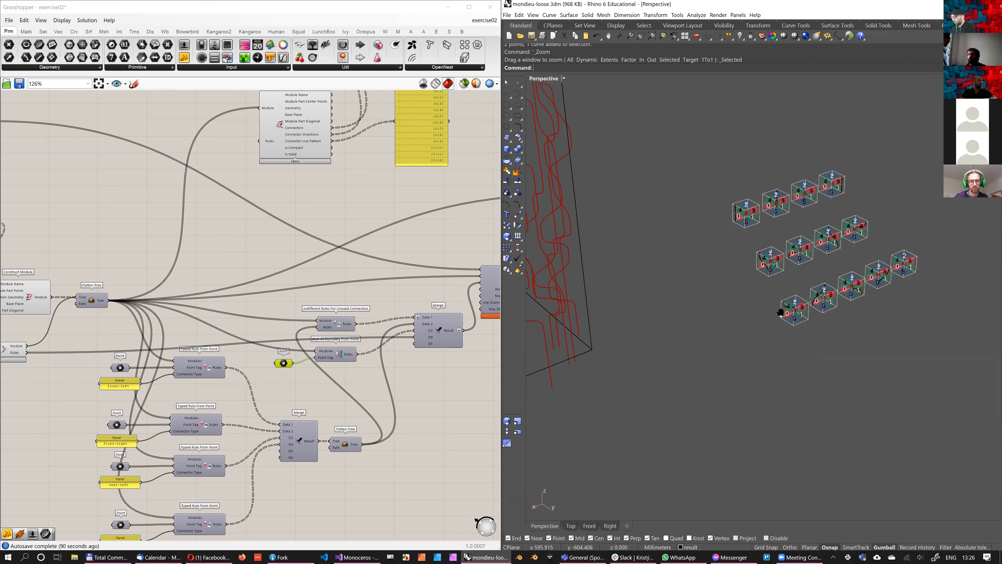
scroll(743, 320, "up", 2)
mouse_move(305, 358)
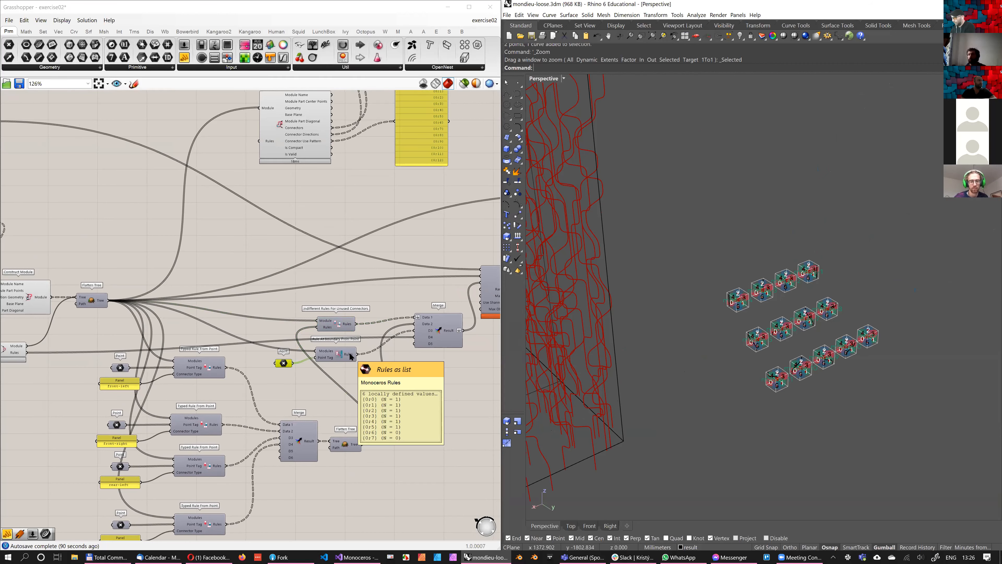
Assign multiple points from the row of four straight-curve modules to the Point parameter feeding Rule At Boundary From Point
scroll(868, 371, "up", 5)
left_click_drag(869, 373, 575, 265)
right_click(286, 362)
left_click(379, 484)
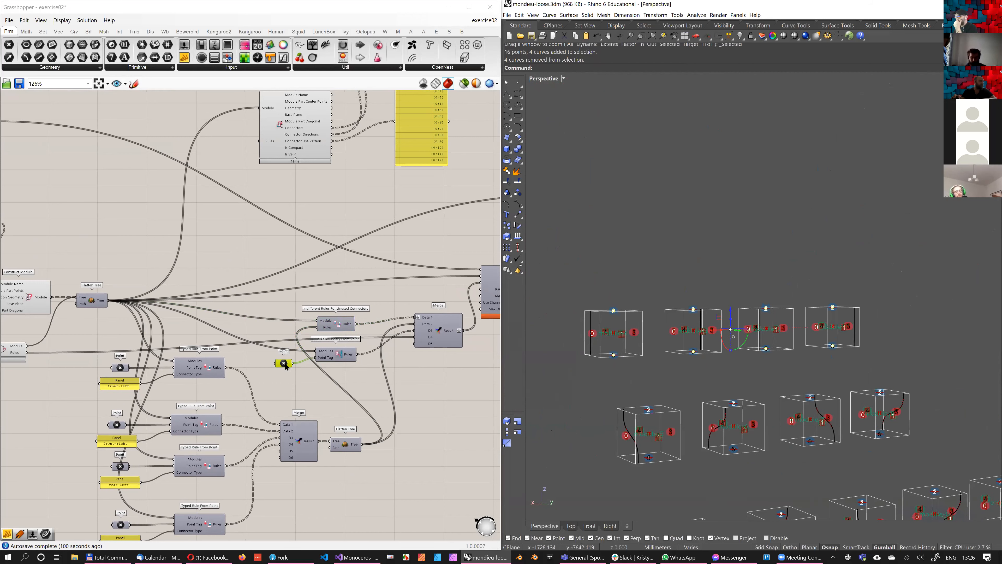
right_click(284, 363)
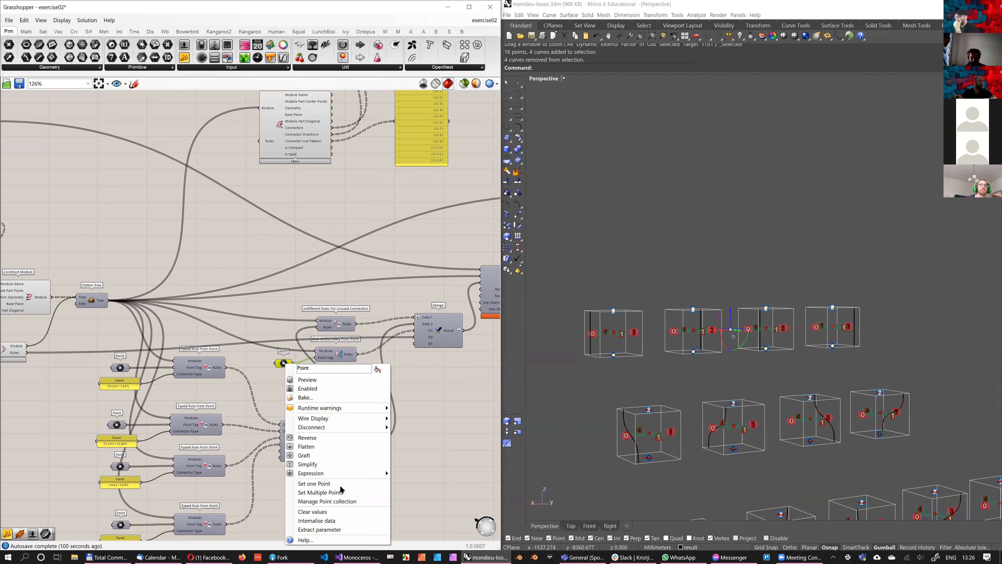
left_click(338, 489)
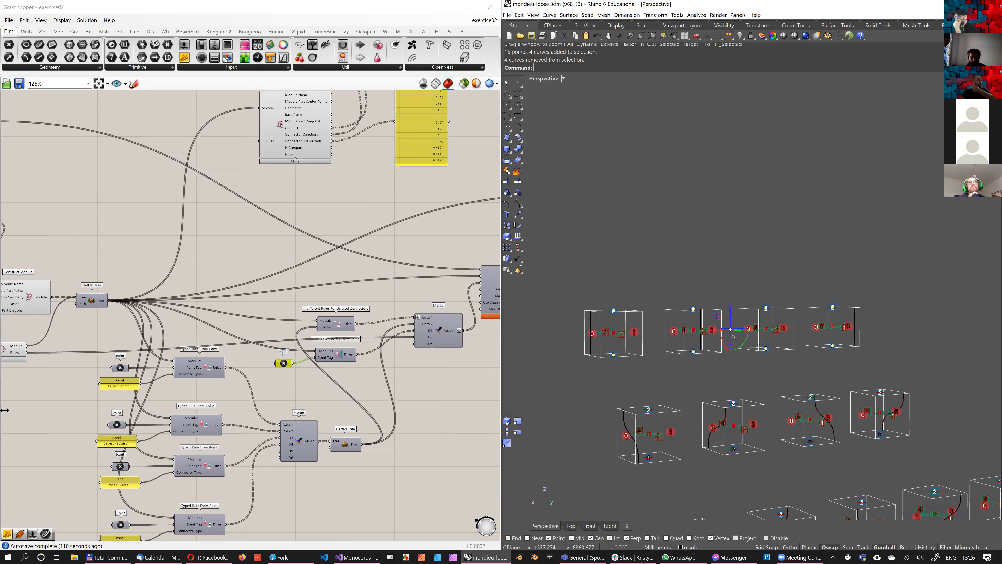
left_click(280, 300)
Wire the Flatten Tree output that follows the typed rules' Merge into Deconstruct Module's Rules input
right_click_drag(359, 416, 268, 449)
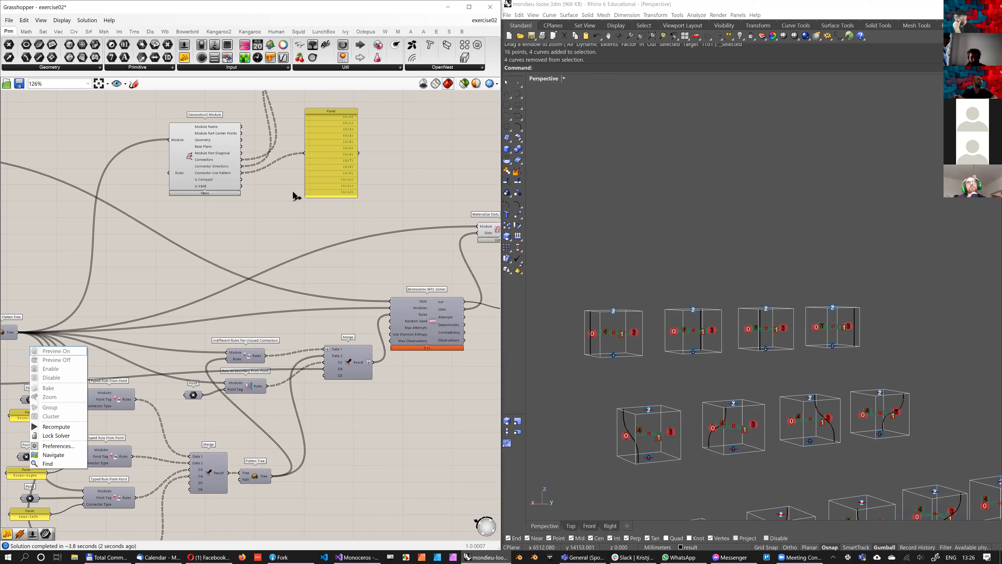
right_click_drag(258, 490, 276, 460)
left_click(273, 446)
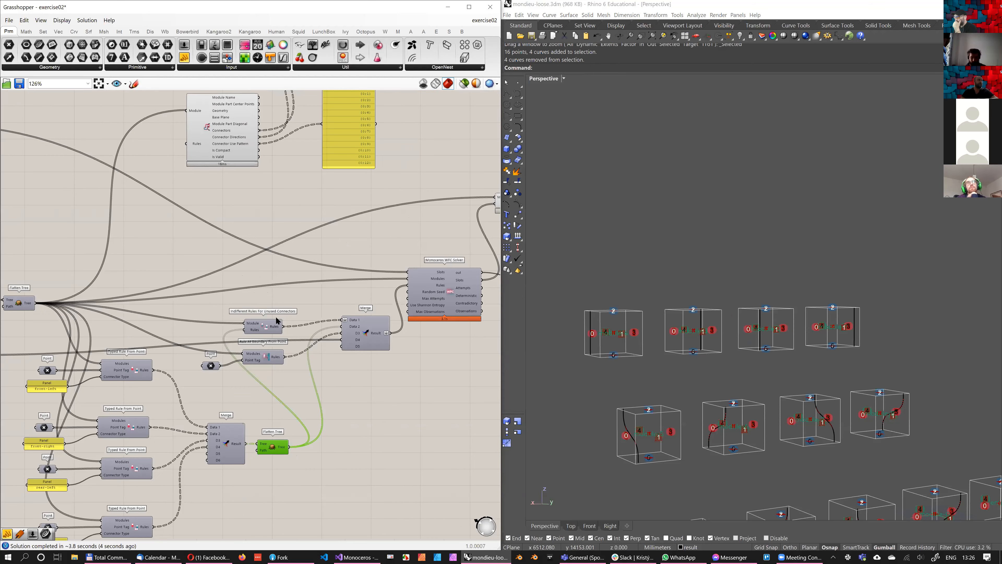
left_click_drag(289, 446, 186, 143)
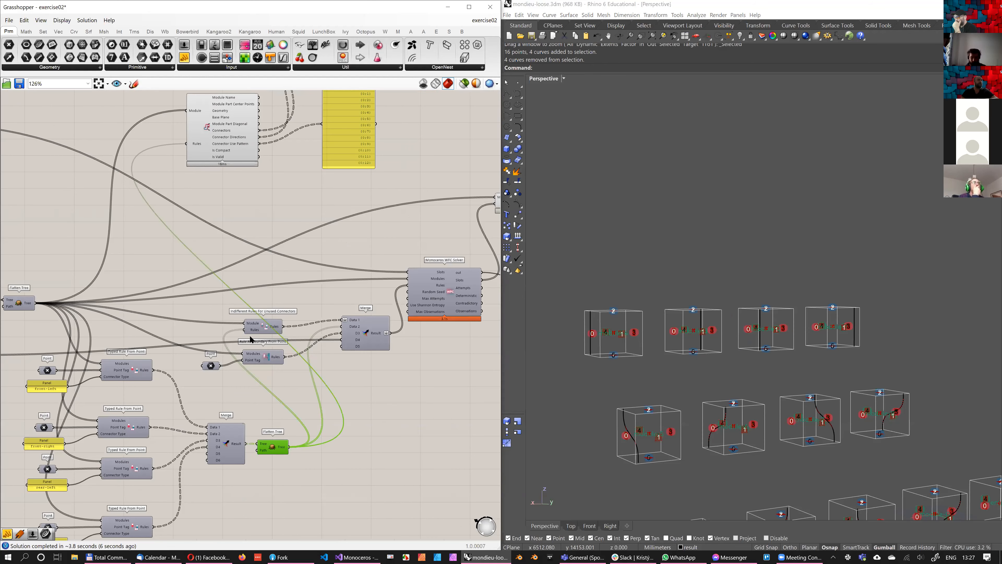
Shift the Connector Use Pattern panel down beside Deconstruct Module and inspect its per-module values
right_click_drag(234, 128, 216, 247)
scroll(216, 248, "up", 2)
left_click_drag(394, 239, 398, 264)
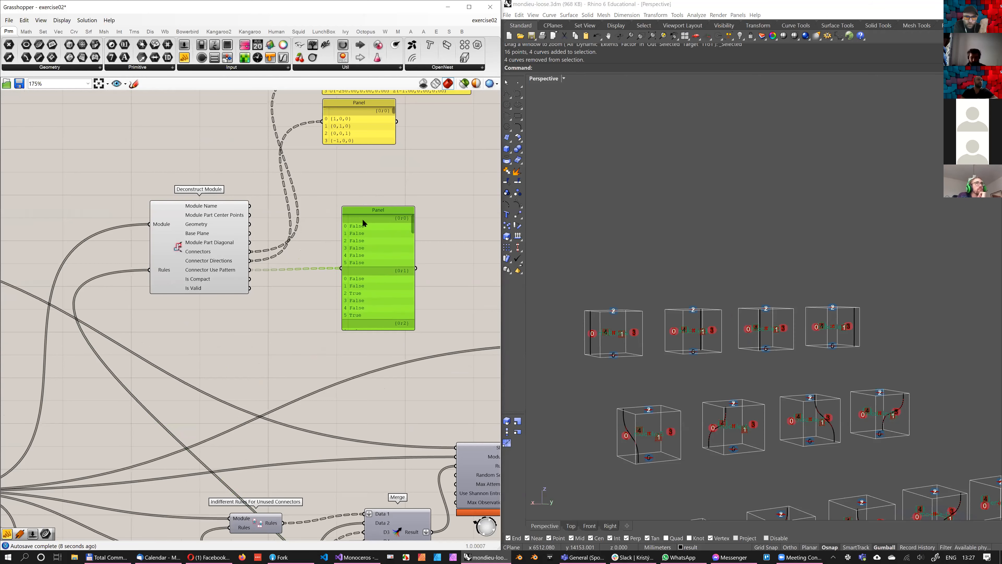
right_click_drag(368, 256, 359, 228)
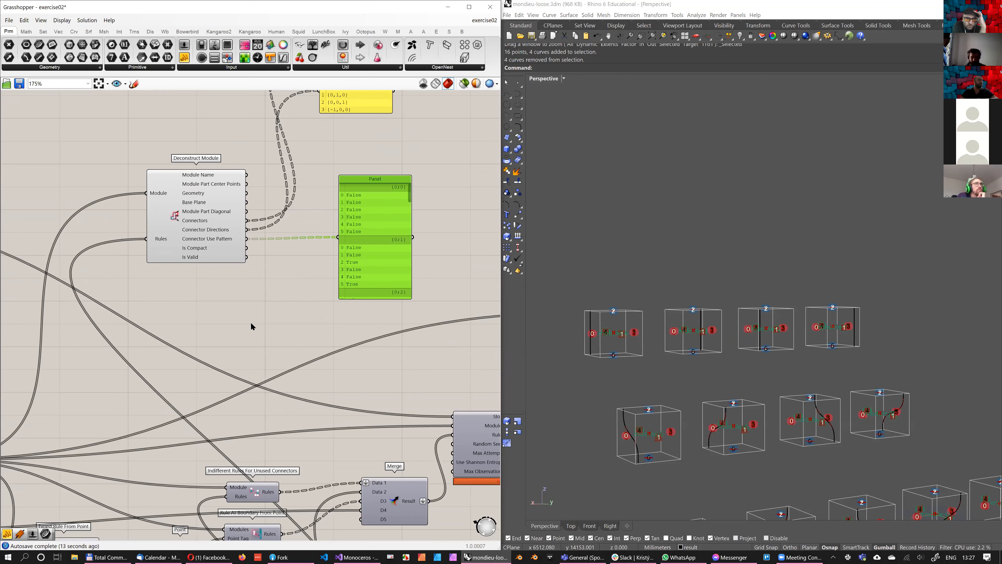
Add a panel above the others, wire Deconstruct Module's Module Name output to it, and compare the modules in the viewport
right_click_drag(290, 460, 378, 328)
scroll(336, 388, "down", 1)
right_click_drag(276, 444, 294, 377)
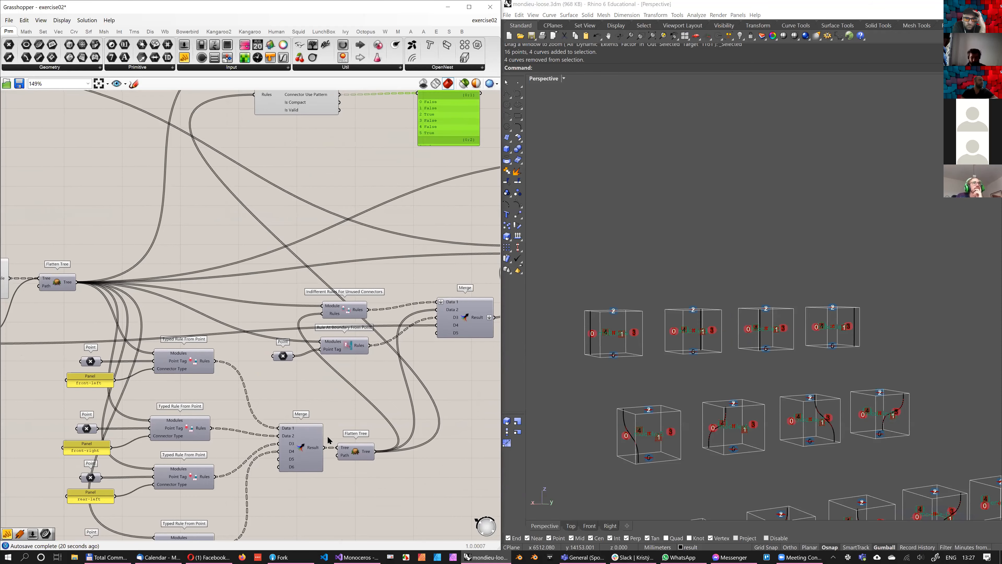
right_click_drag(264, 331, 197, 526)
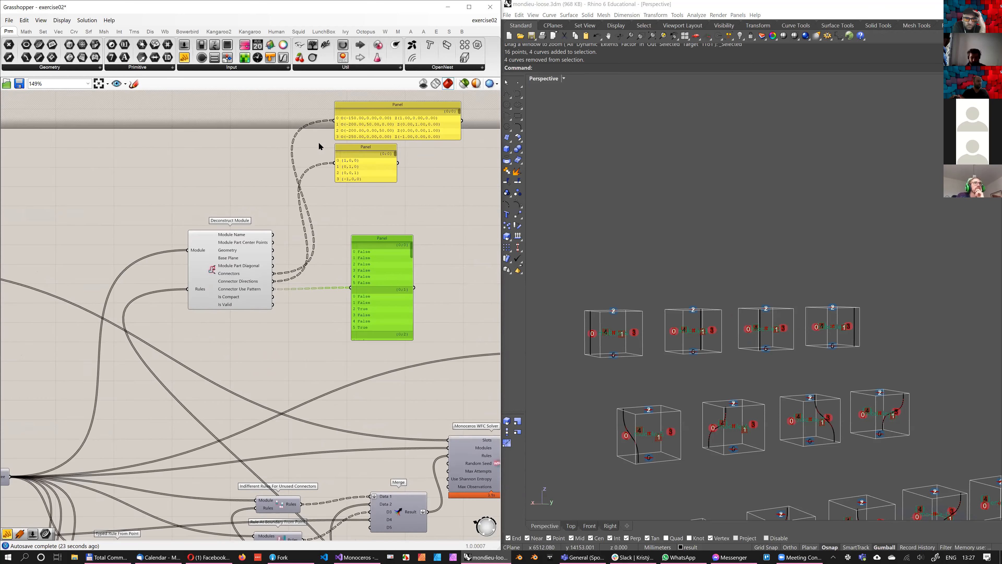
right_click_drag(365, 226, 361, 255)
left_click_drag(360, 221, 261, 338, "alt")
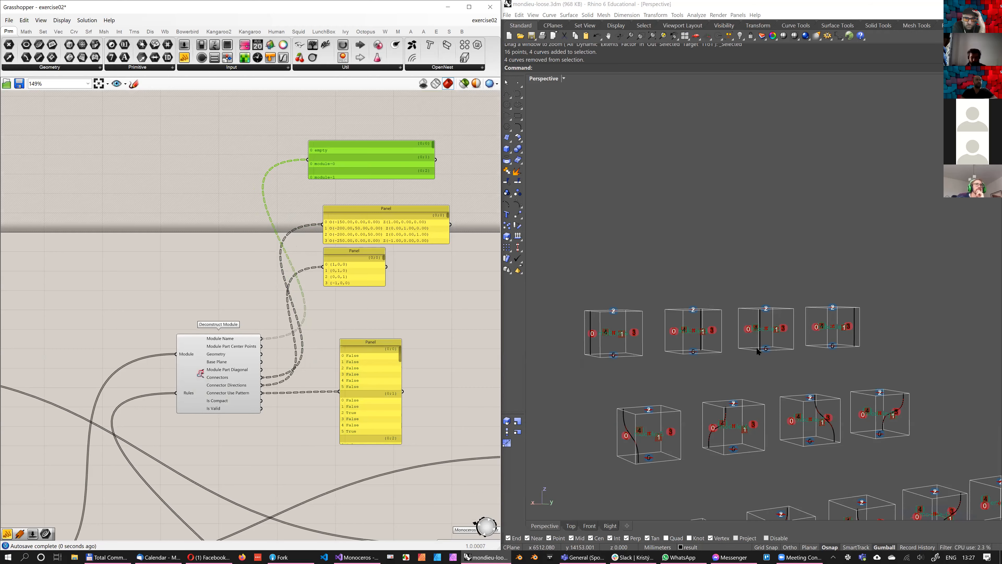
scroll(739, 362, "down", 3)
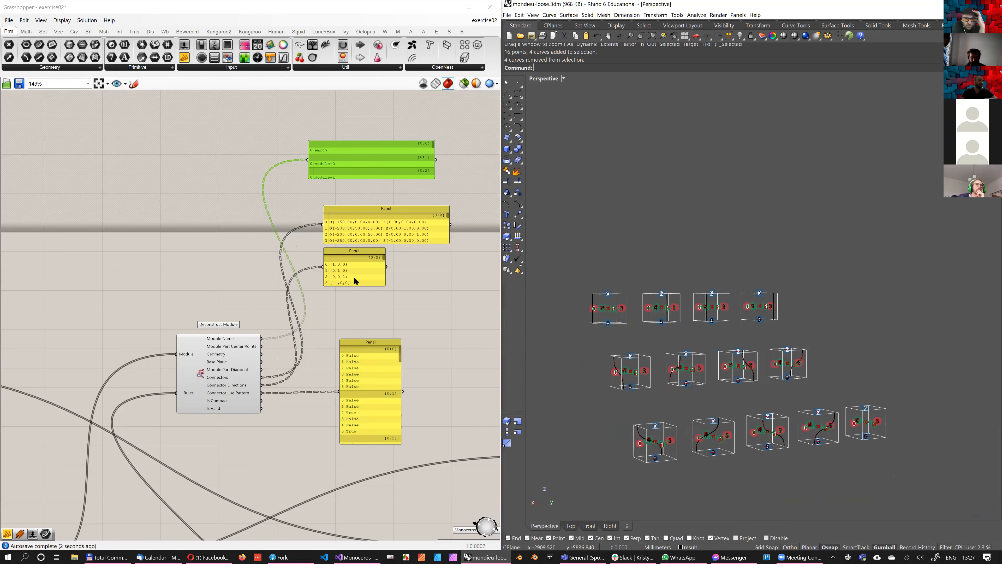
scroll(311, 517, "down", 1)
Wire Construct Empty Module's Rules output into the Merge that collects the typed rules and check the Connector Use Pattern panel
right_click_drag(310, 517, 377, 235)
scroll(311, 343, "down", 1)
mouse_move(81, 324)
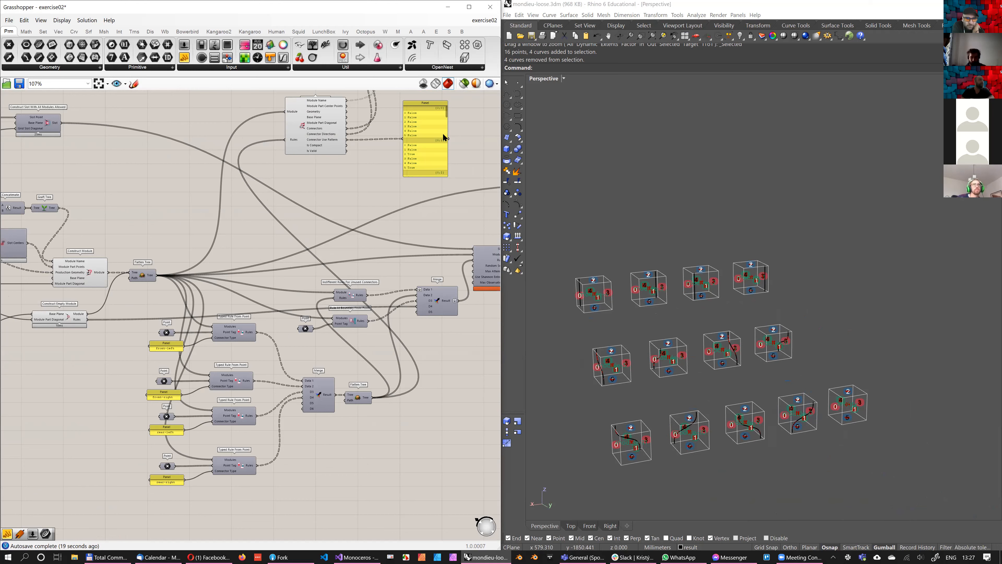
key("ctrl+z")
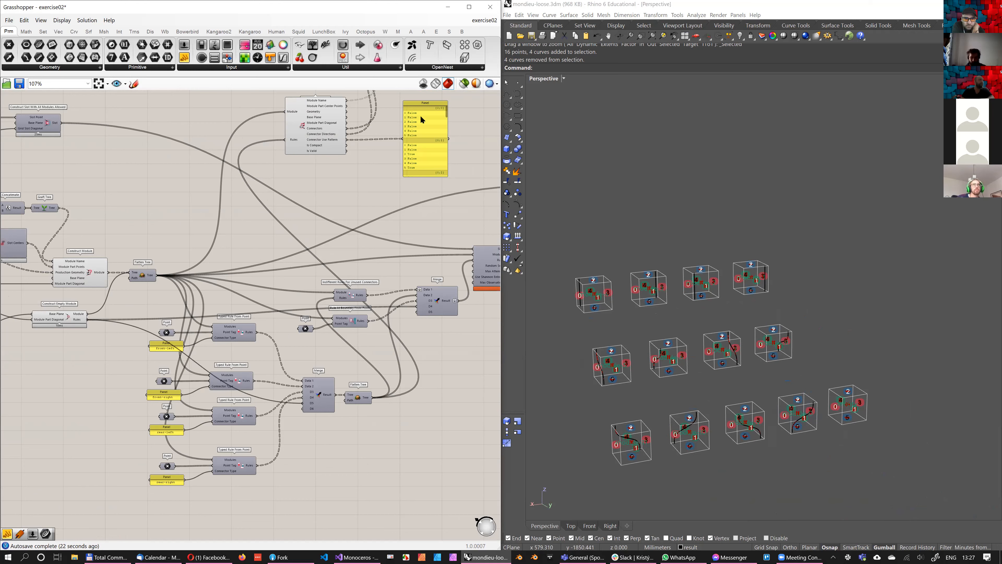
scroll(372, 272, "up", 3)
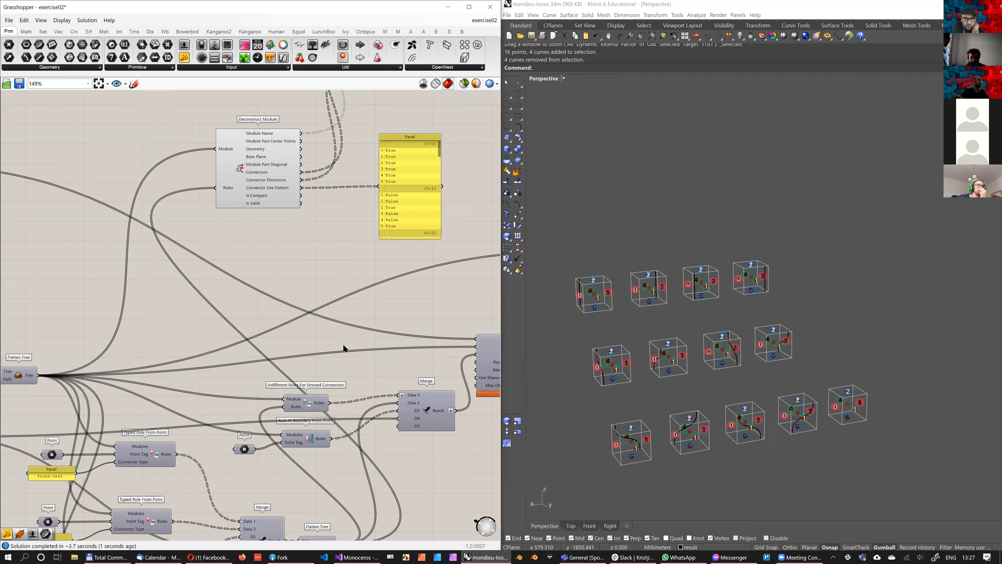
Disconnect Construct Empty Module's Rules output from the Merge feeding the WFC Solver and recheck the Connector Use Pattern panel
scroll(352, 362, "down", 2)
right_click_drag(368, 389, 402, 345)
scroll(402, 345, "down", 1)
mouse_move(131, 357)
right_mouse_down()
mouse_move(99, 385)
mouse_move(137, 363)
right_mouse_up()
left_click_drag(86, 385, 418, 371)
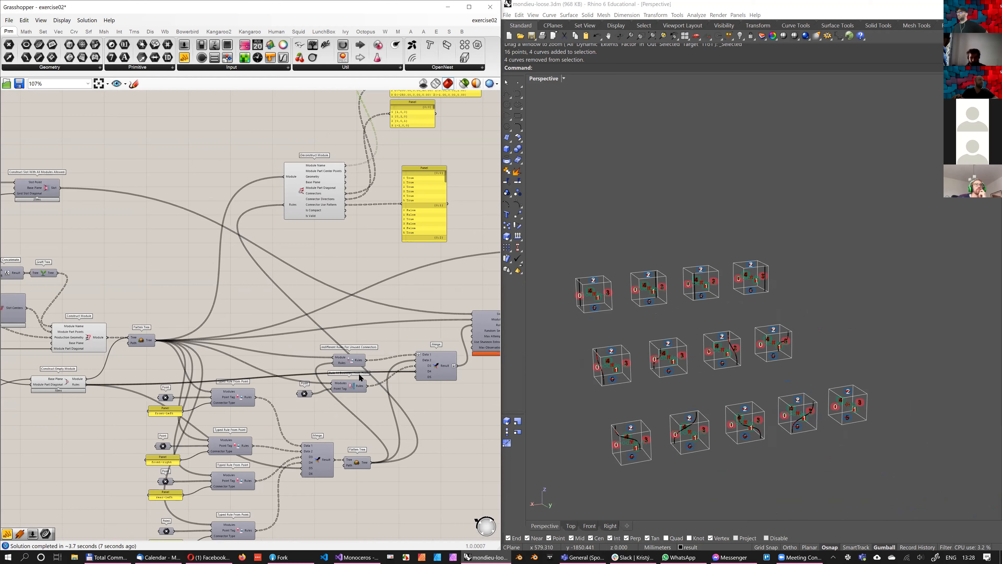
scroll(331, 394, "up", 5)
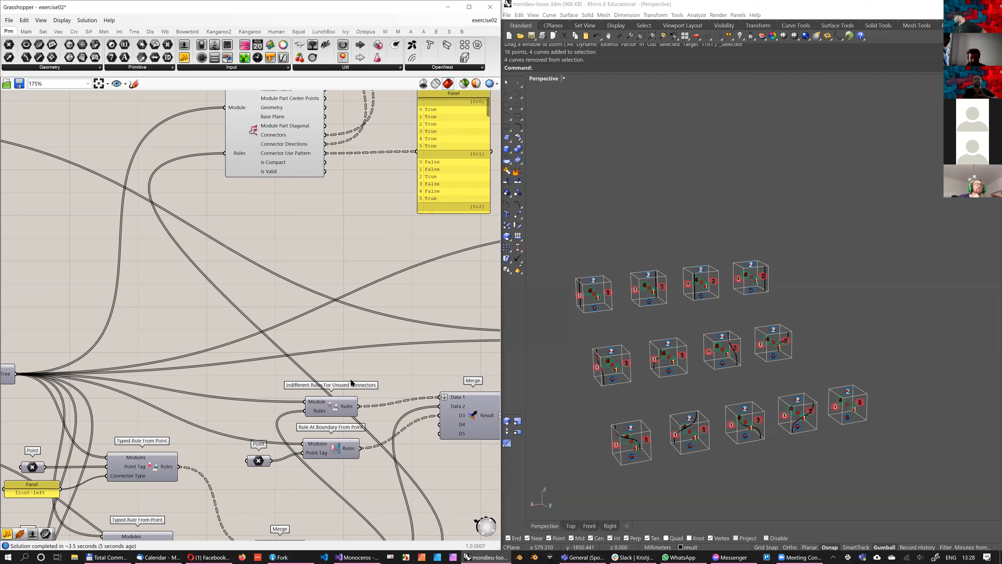
scroll(352, 379, "down", 2)
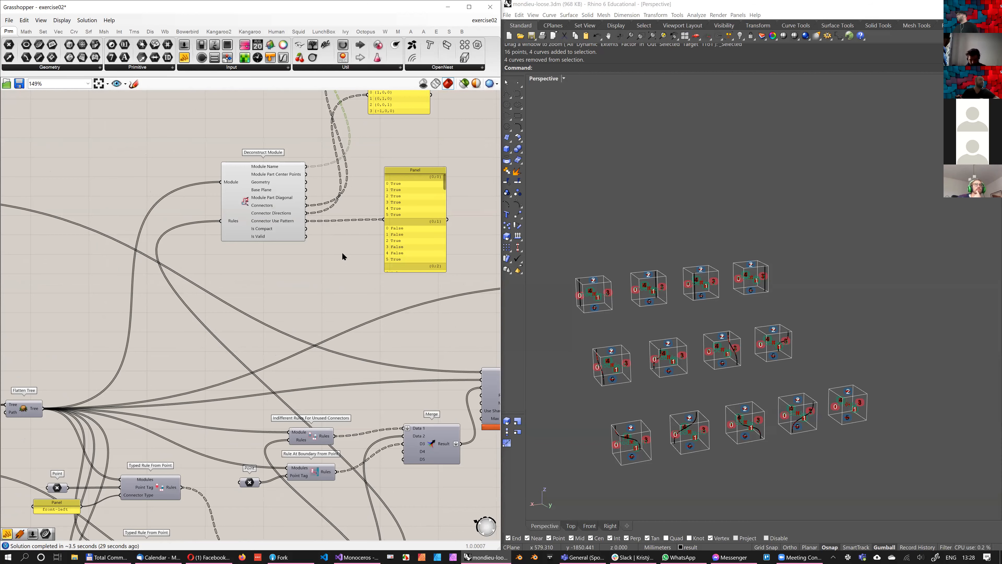
scroll(376, 351, "up", 2)
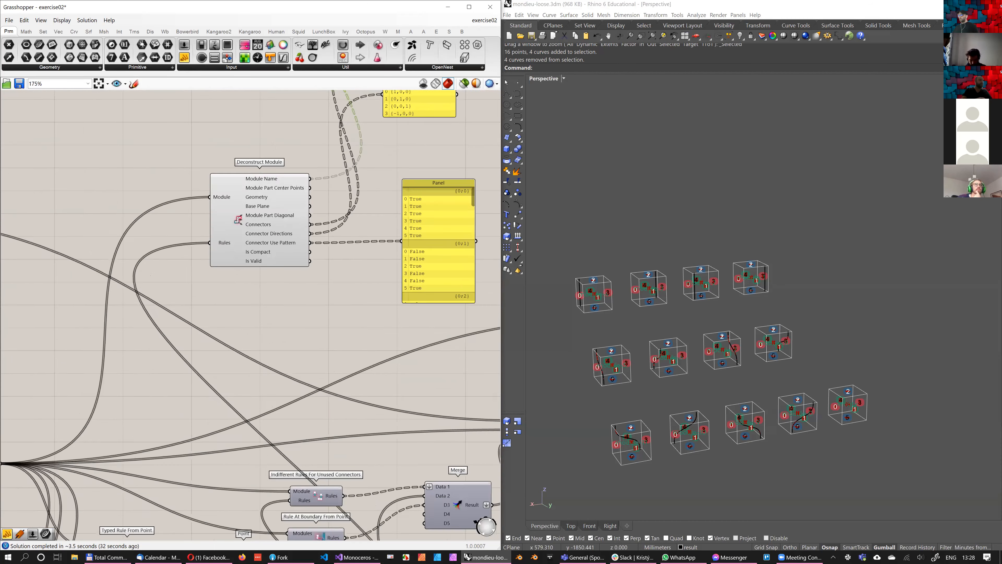
Add a Cull Pattern component fed by Deconstruct Module's Connectors as List and Connector Use Pattern as Cull Pattern
scroll(375, 353, "up", 2)
double_click(375, 354)
type("cull")
key("Return")
left_click_drag(305, 278, 349, 334)
right_click_drag(458, 178, 450, 195)
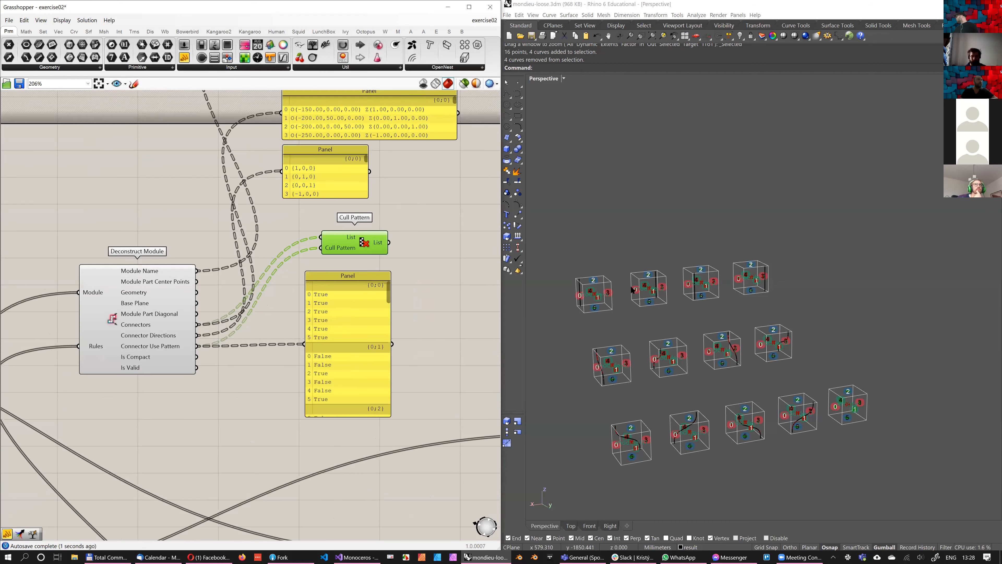
Restrict the preview to selected components and move Cull Pattern clear of the Connector Use Pattern panel to view the used connectors
left_click_drag(365, 239, 420, 239)
left_click(464, 83)
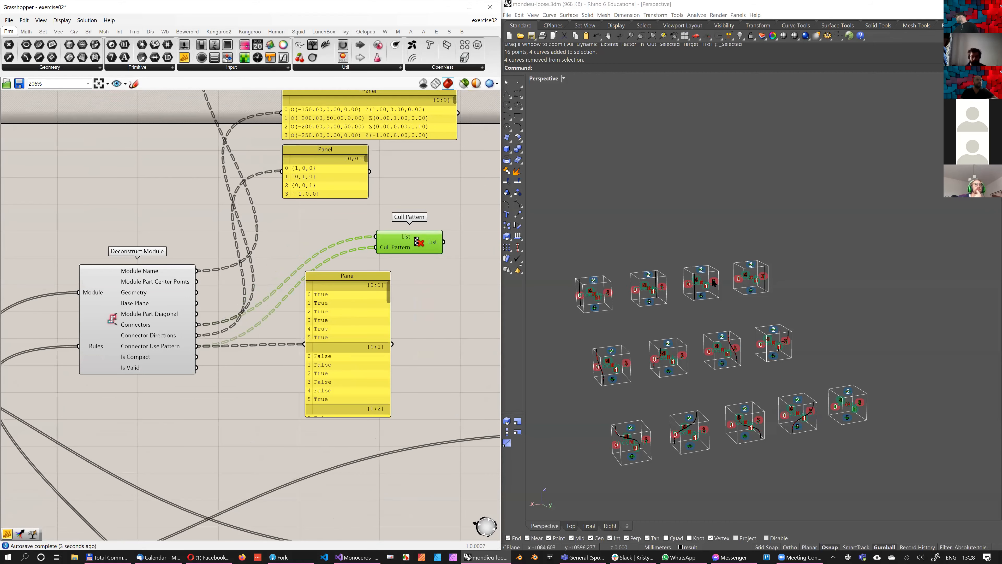
left_click_drag(409, 237, 445, 228)
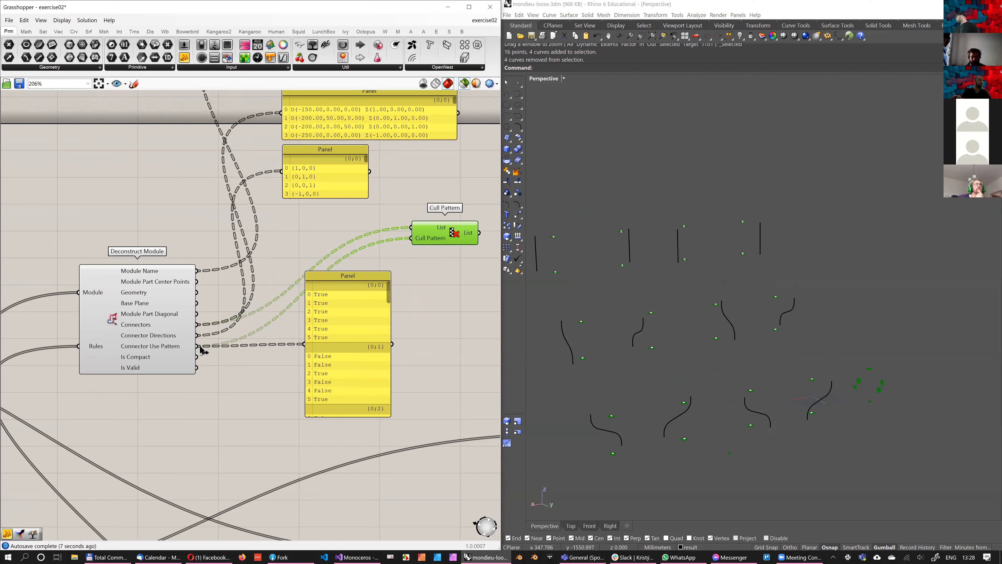
Insert a Gate Not between Connector Use Pattern and Cull Pattern's pattern input, and shift the Connector Use Pattern panel down
double_click(443, 315)
type("not")
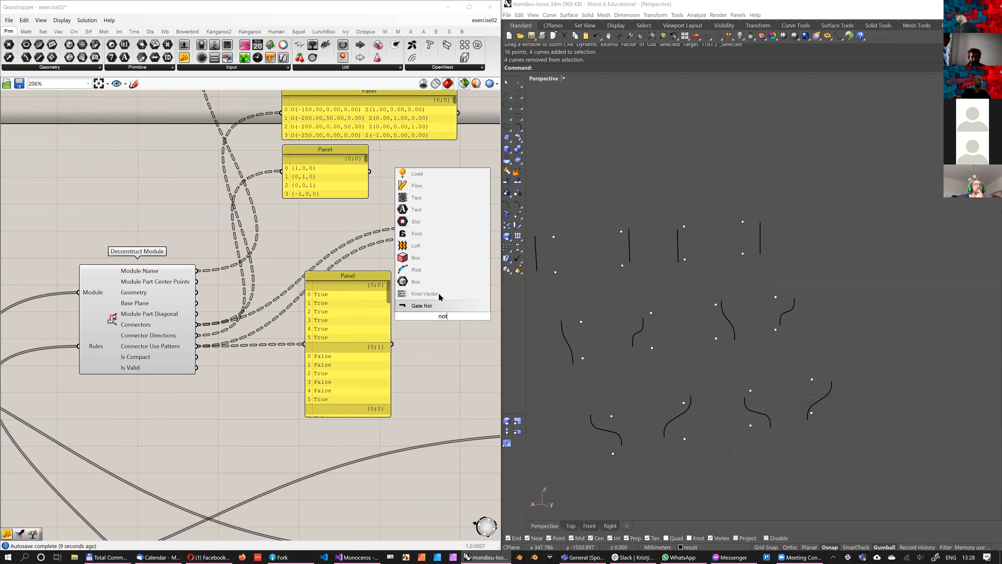
key("Return")
left_click_drag(196, 346, 410, 238)
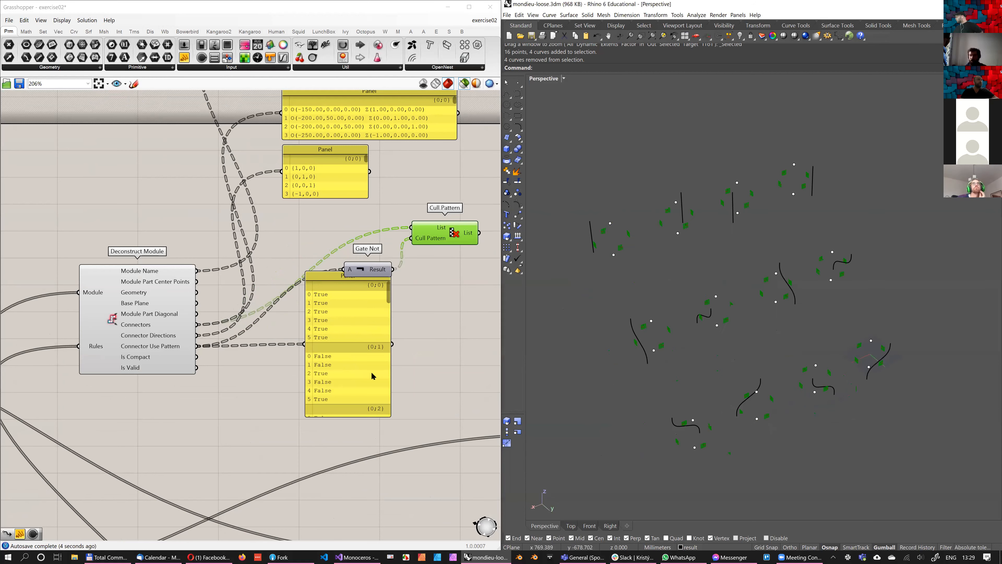
left_click_drag(373, 375, 404, 470)
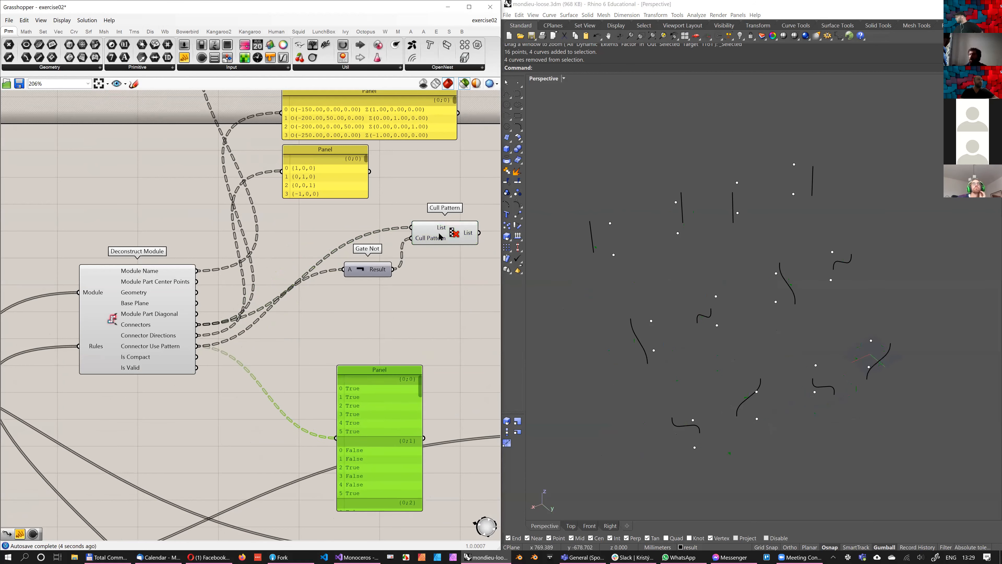
Line up Gate Not and Cull Pattern beside Deconstruct Module and select Cull Pattern to preview the unused connectors
left_click_drag(487, 296, 377, 217)
left_click_drag(463, 240, 442, 306)
left_click(356, 251)
right_click_drag(425, 308, 402, 309)
left_click_drag(406, 309, 414, 333)
left_click_drag(313, 342, 311, 346)
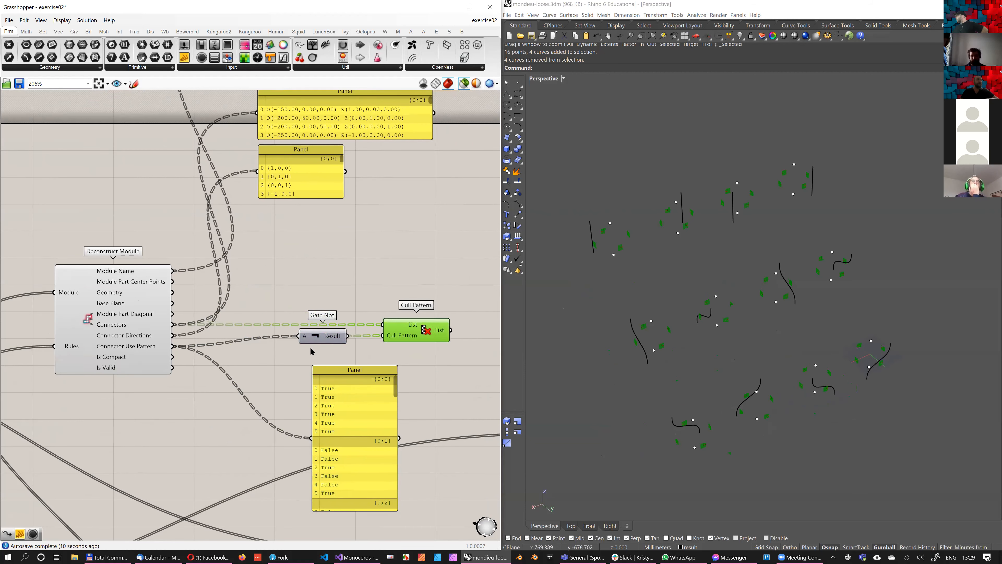
right_click_drag(370, 330, 313, 333)
left_click(370, 331)
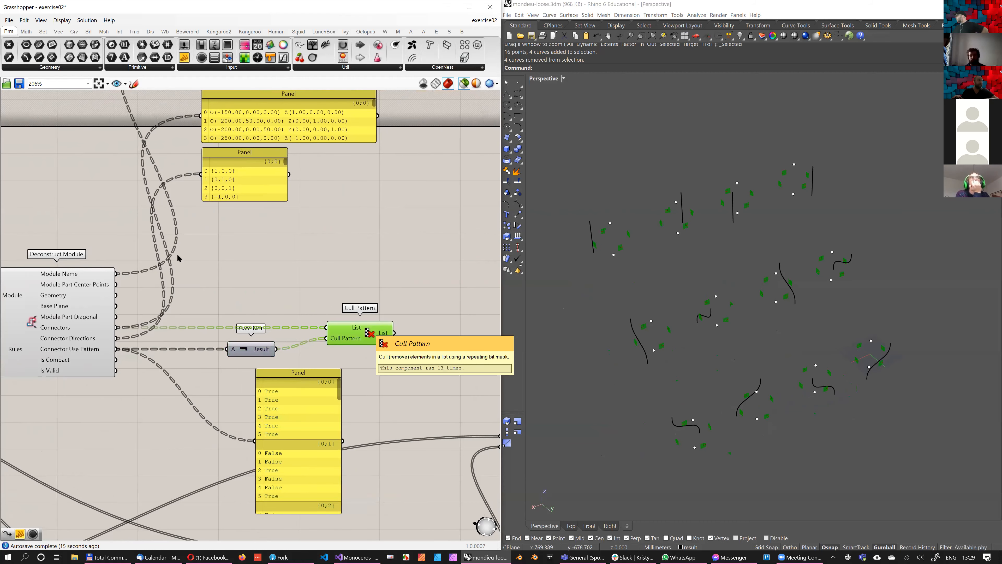
Examine the unused connectors around the modules in the viewport and trace the rules components that affect them
scroll(136, 279, "down", 1)
right_click_drag(137, 279, 245, 231)
scroll(402, 301, "down", 1)
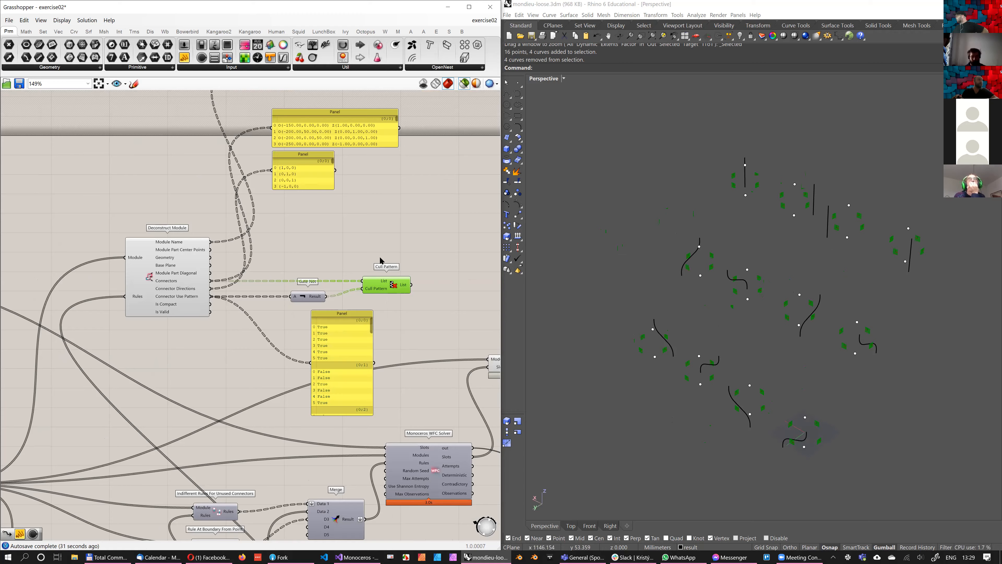
right_click_drag(199, 386, 188, 368)
scroll(188, 367, "down", 2)
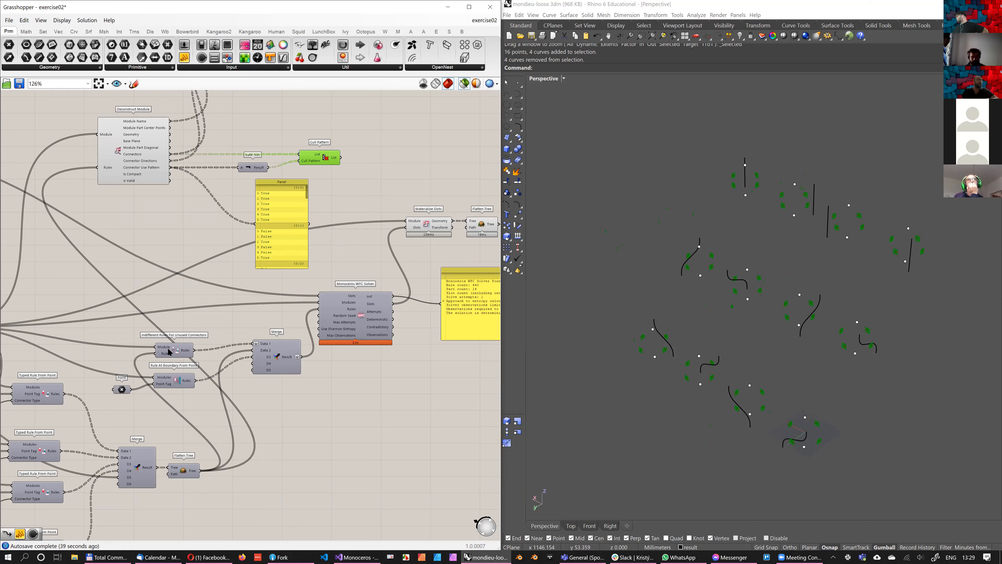
right_click_drag(226, 267, 262, 259)
right_click_drag(317, 291, 313, 356)
right_click_drag(179, 240, 183, 244)
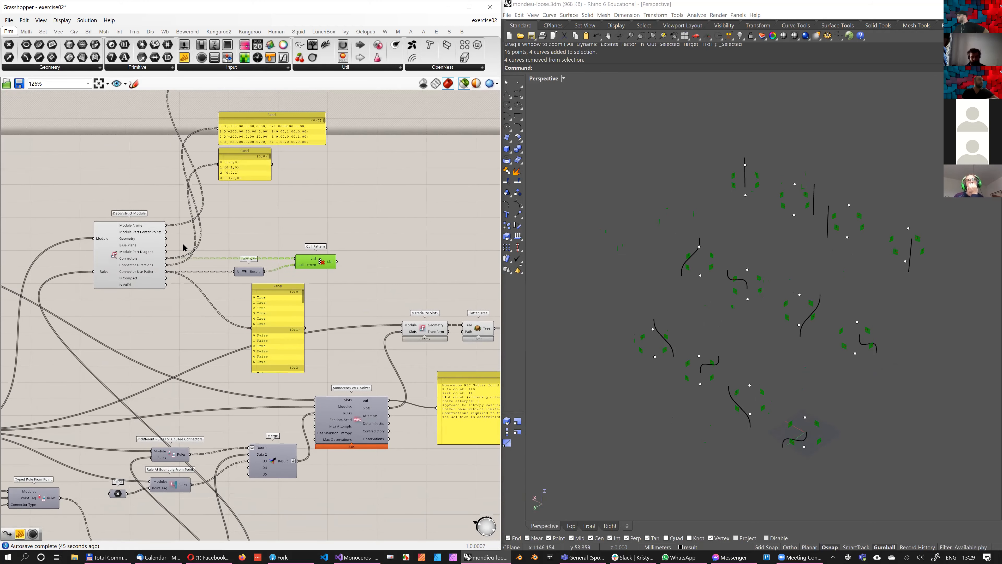
scroll(184, 247, "up", 2)
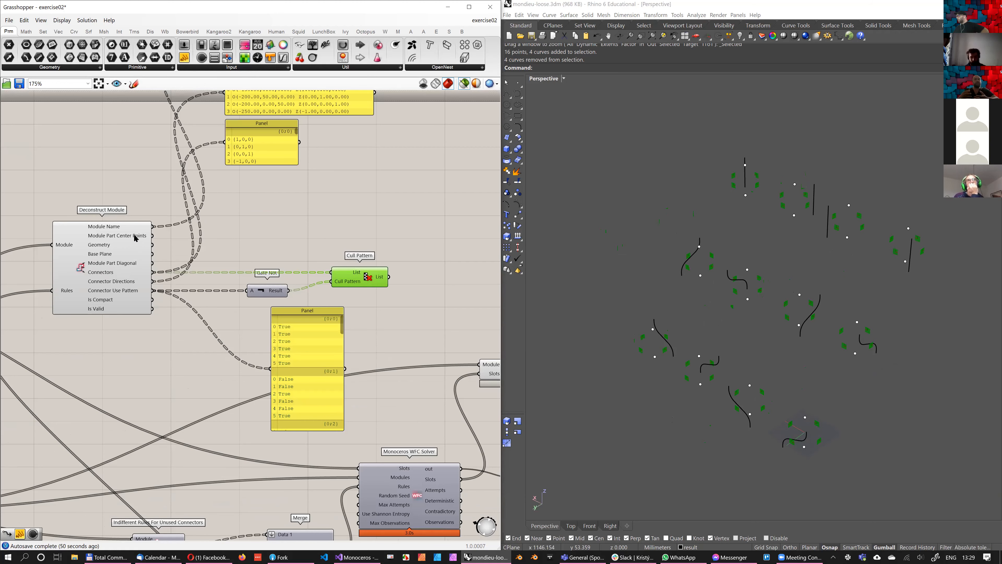
Review Deconstruct Module's remaining outputs, including Base Plane, together with the attached panels
mouse_move(135, 237)
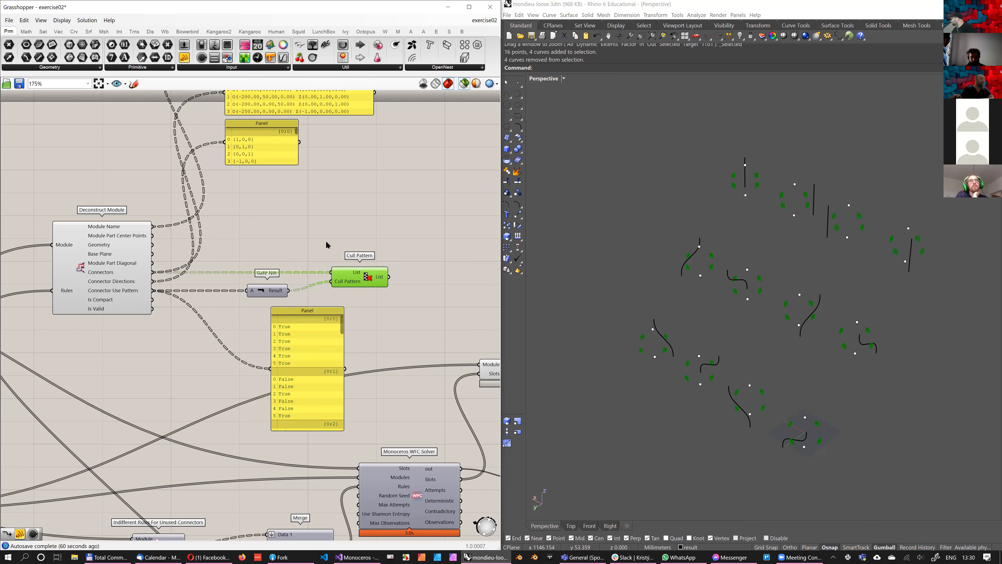
scroll(326, 244, "down", 4)
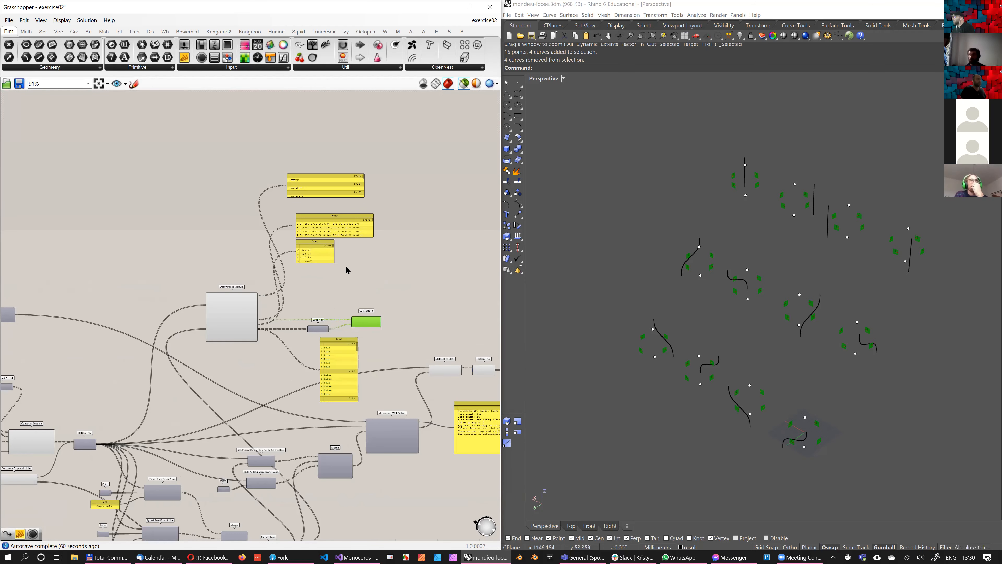
scroll(336, 276, "up", 2)
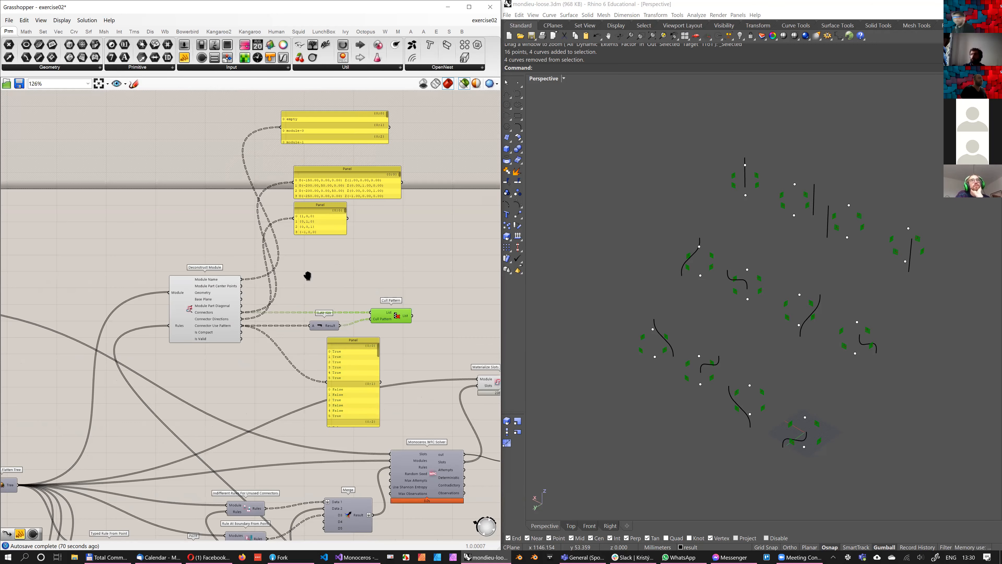
mouse_move(278, 277)
right_mouse_down()
mouse_move(293, 295)
mouse_move(283, 278)
right_mouse_up()
scroll(282, 277, "down", 2)
scroll(393, 291, "down", 1)
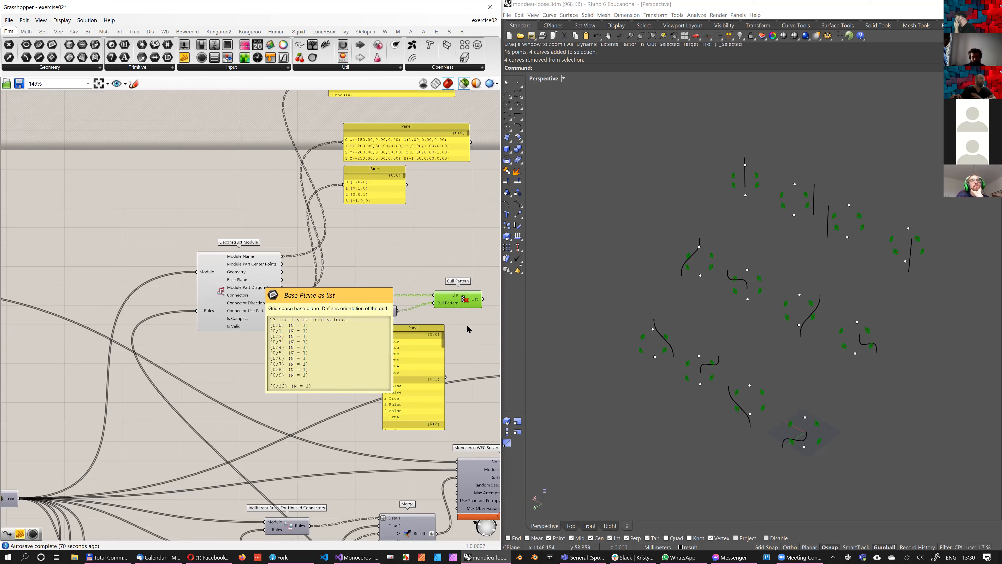
scroll(459, 354, "down", 1)
scroll(292, 265, "up", 4)
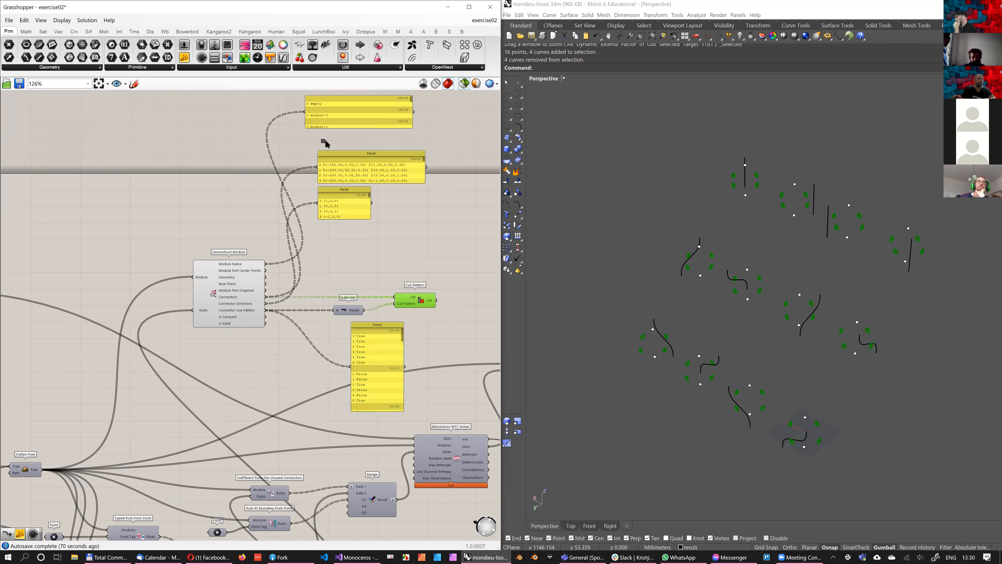
Delete the panels, Gate Not and Cull Pattern attached to Deconstruct Module, and preview all components in the viewport again
left_click_drag(456, 348, 318, 118)
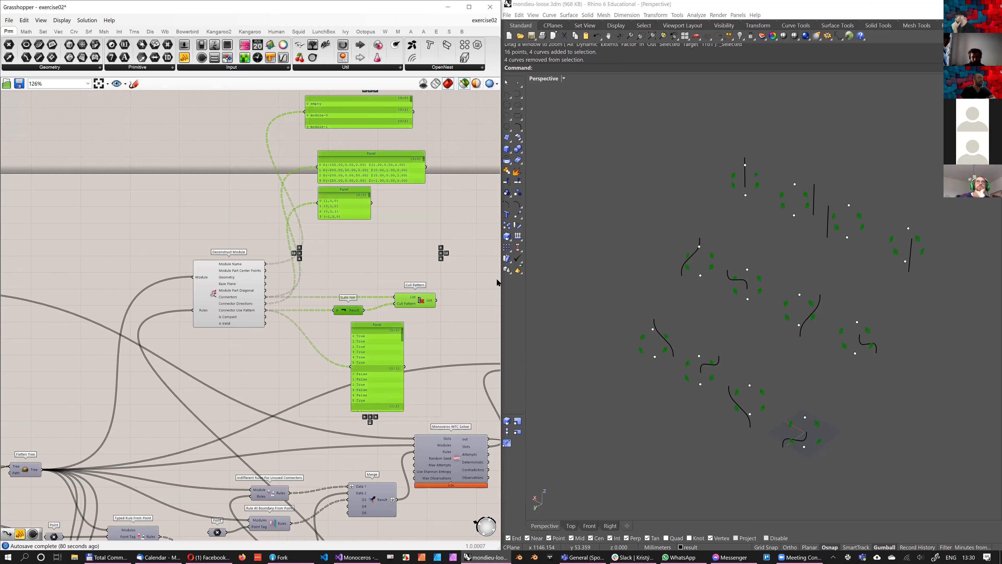
key("Delete")
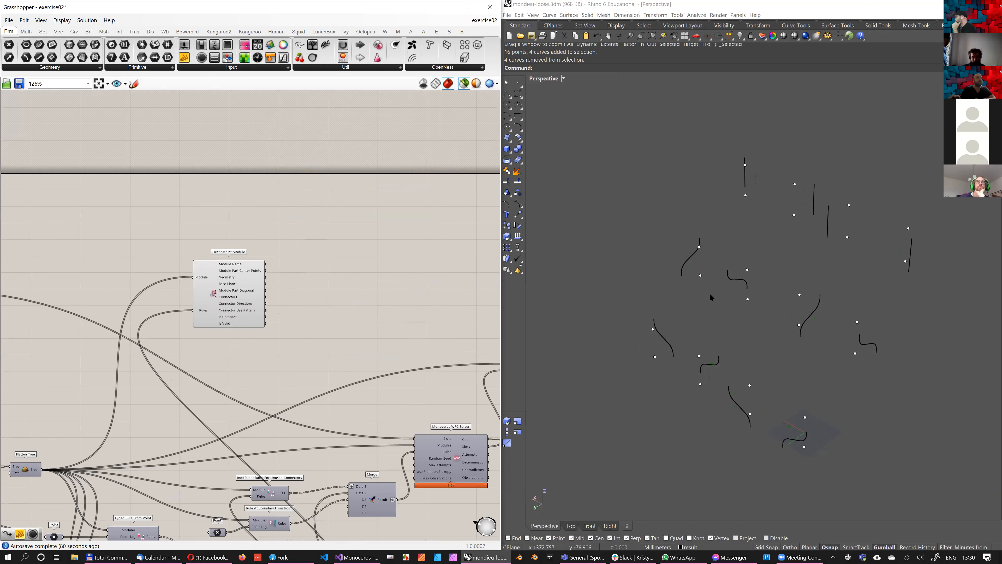
right_click_drag(688, 288, 766, 374)
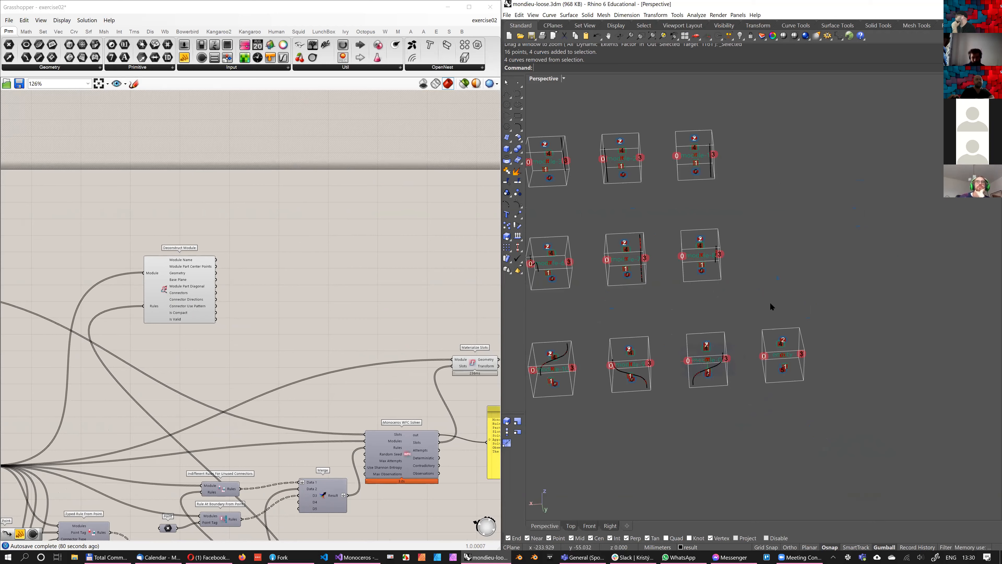
Inspect the modules in the viewport and trace the wiring from Construct Module and Construct Empty Module to Deconstruct Module
scroll(770, 303, "up", 4)
right_click_drag(297, 299, 295, 246)
scroll(295, 247, "down", 2)
right_click_drag(713, 331, 739, 299, "shift")
scroll(739, 299, "down", 4)
right_click_drag(3, 402, 114, 295)
scroll(121, 307, "up", 3)
right_click_drag(702, 347, 720, 360)
scroll(721, 302, "down", 4)
scroll(728, 307, "up", 4)
right_click_drag(302, 291, 238, 368)
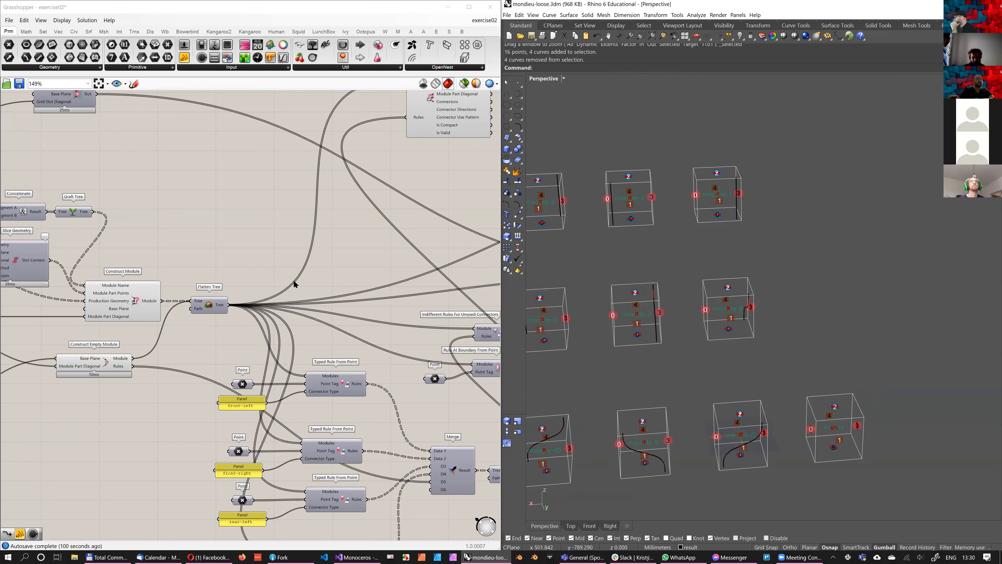
right_click_drag(698, 295, 735, 281, "shift")
scroll(726, 282, "down", 4)
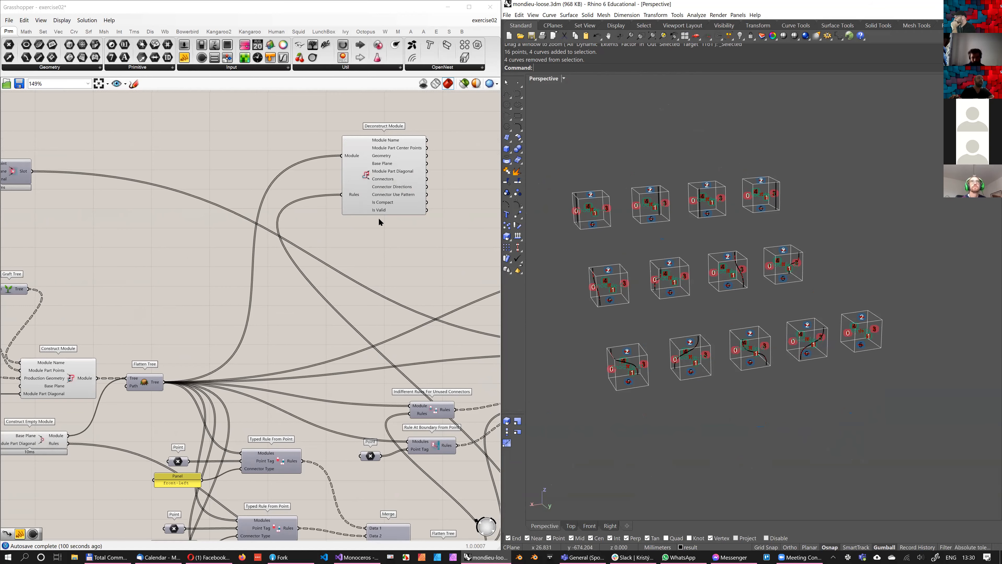
right_click_drag(342, 243, 285, 269)
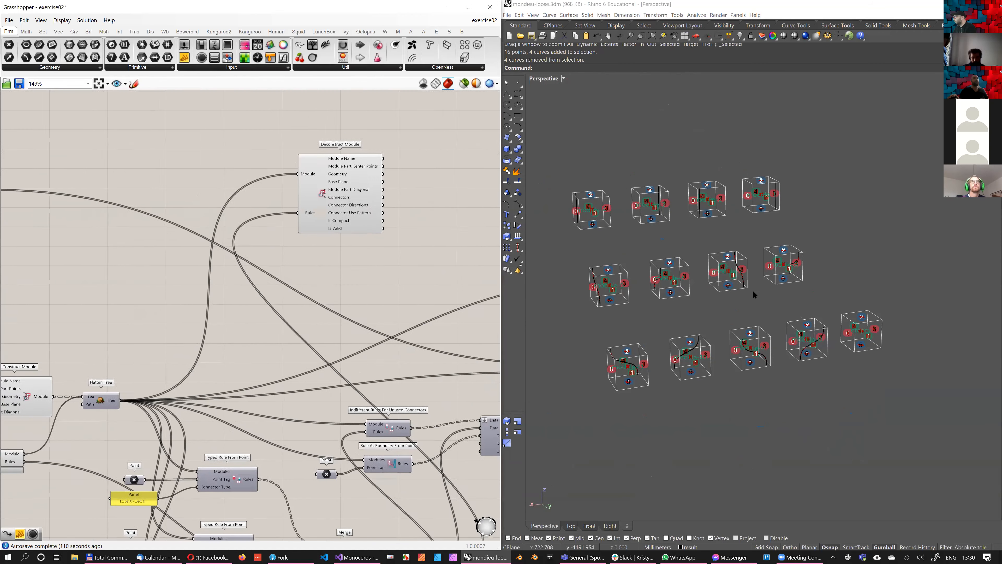
right_click_drag(777, 274, 764, 273)
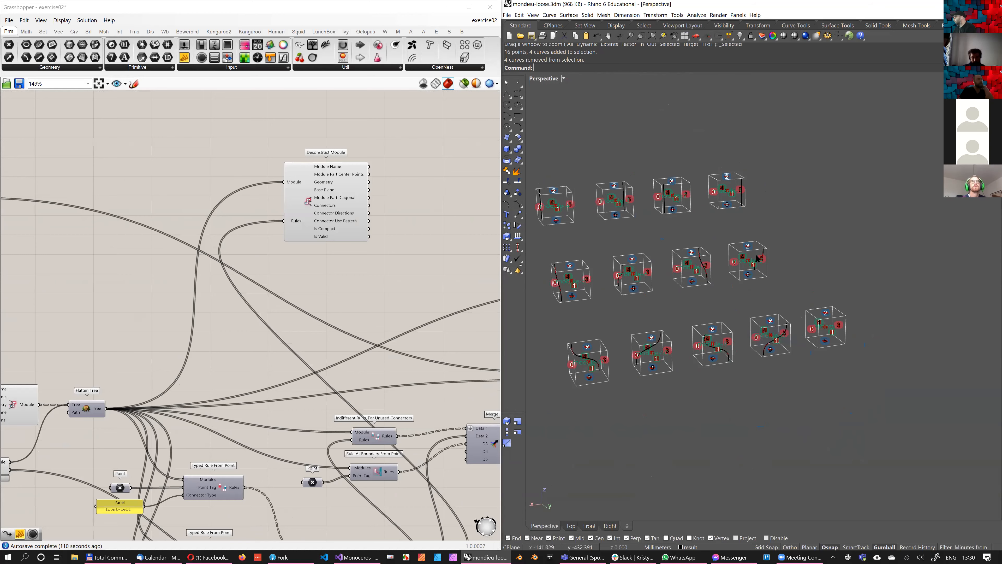
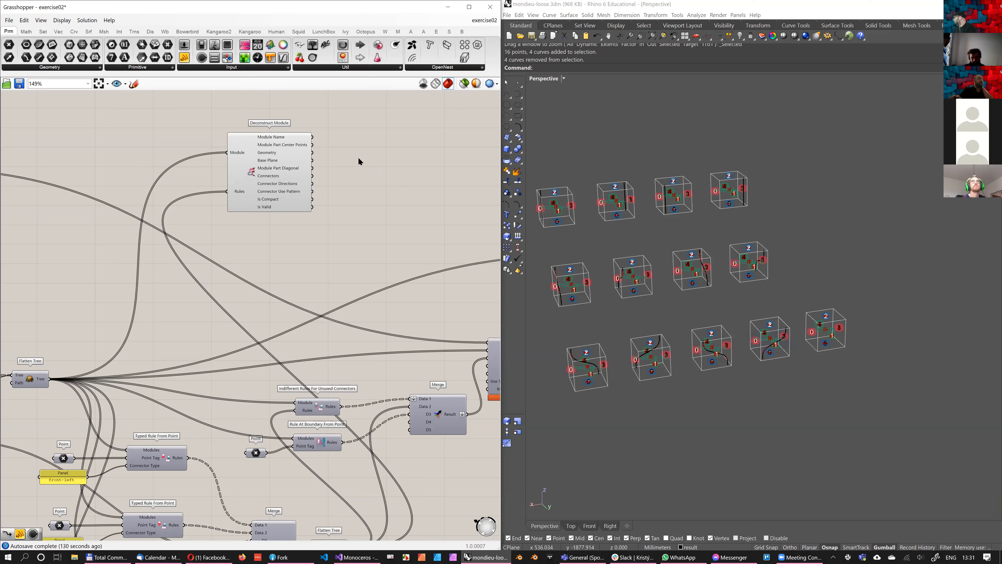
Duplicate the Deconstruct Module component and leave the copy on the canvas near the original
scroll(363, 158, "up", 2)
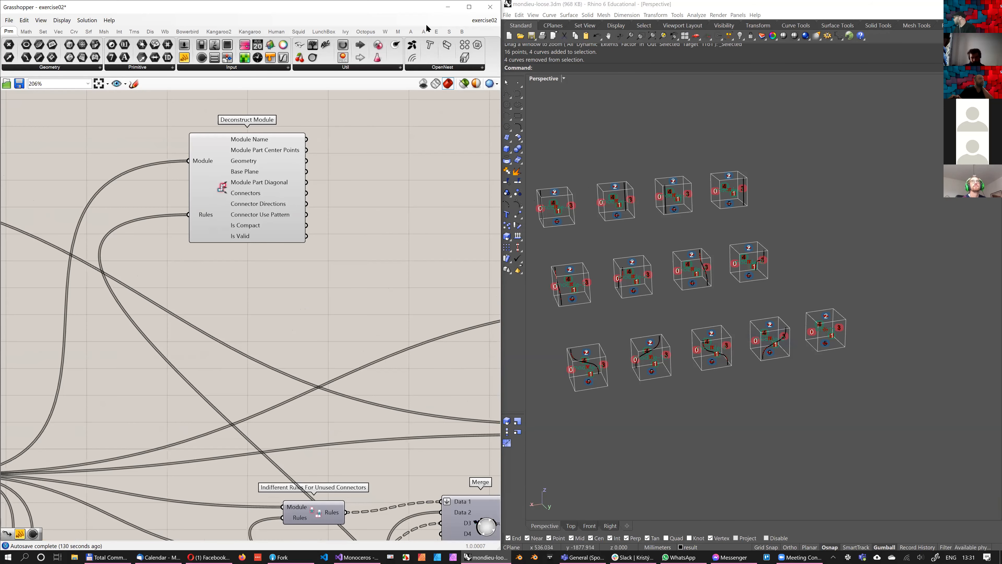
right_click_drag(385, 182, 269, 174)
scroll(328, 178, "down", 1)
left_click(255, 186, "ctrl+alt")
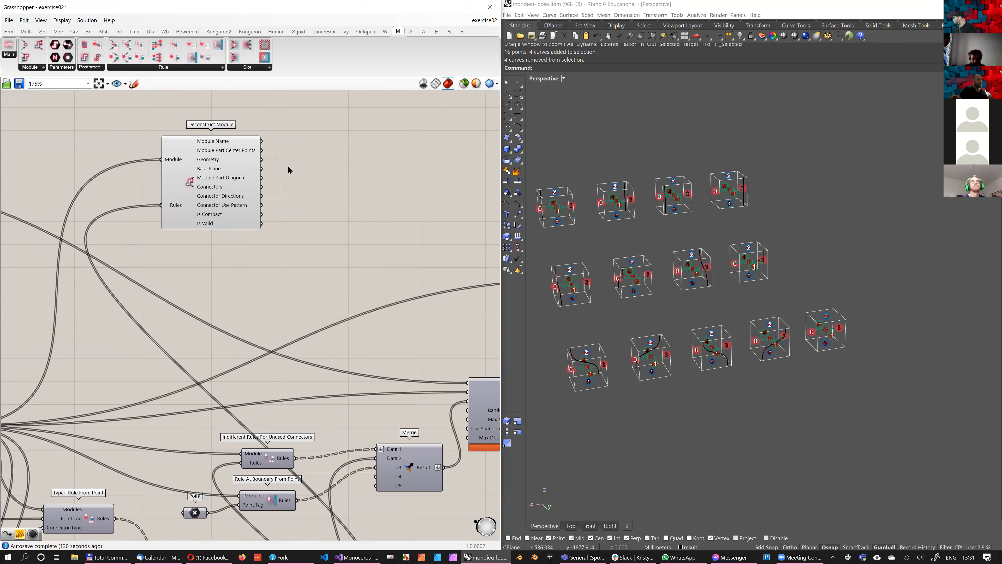
scroll(268, 169, "down", 1)
left_click(275, 170)
key("ctrl+c")
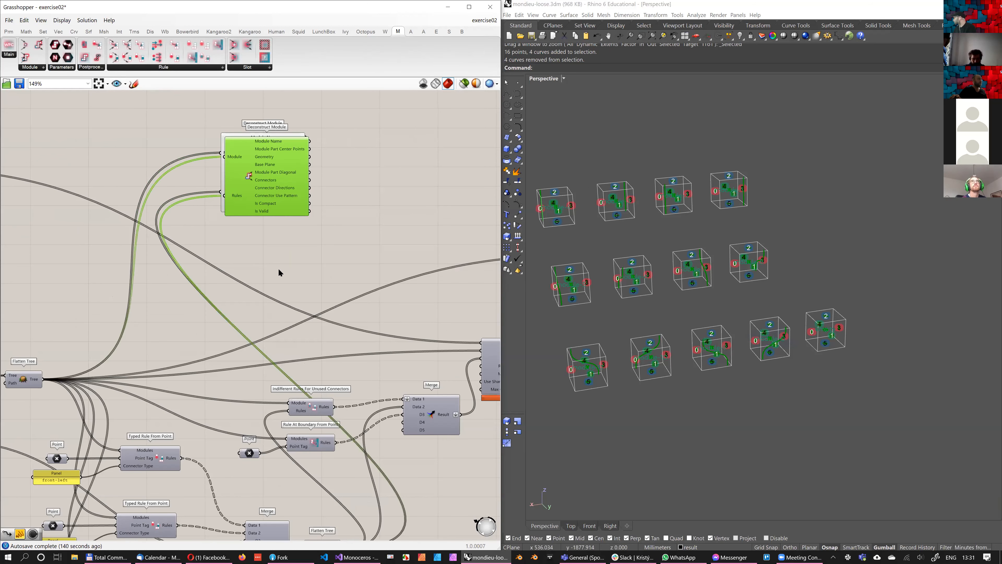
key("ctrl+v")
left_click_drag(286, 245, 276, 242)
Place the copied Deconstruct Module below the original and feed its Module input from Construct Empty Module's Module output
right_click_drag(73, 384, 182, 329)
scroll(182, 329, "down", 2)
left_click_drag(90, 366, 295, 233, "shift")
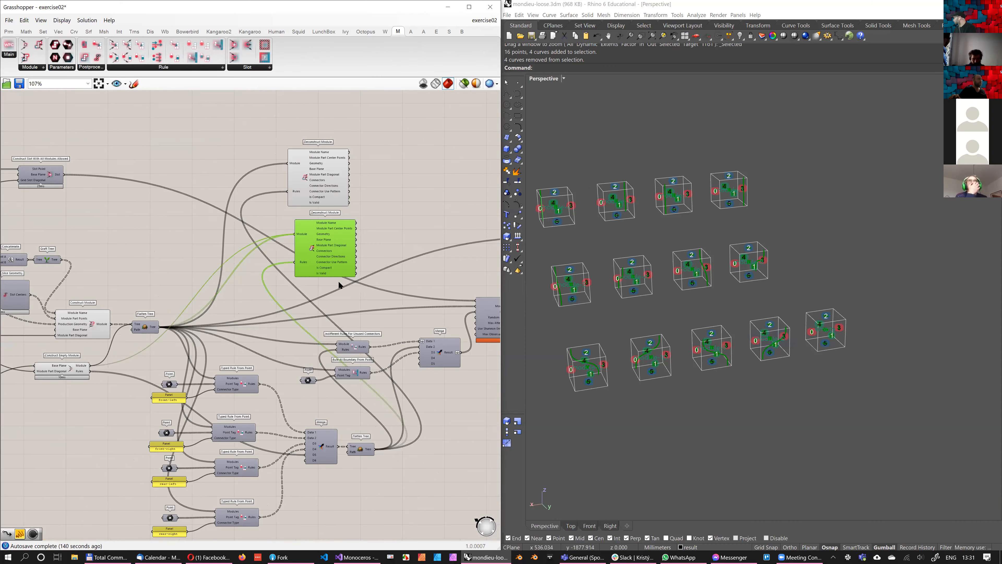
Disconnect the wires from the Rules inputs of both Deconstruct Module components
right_click_drag(387, 463, 347, 482)
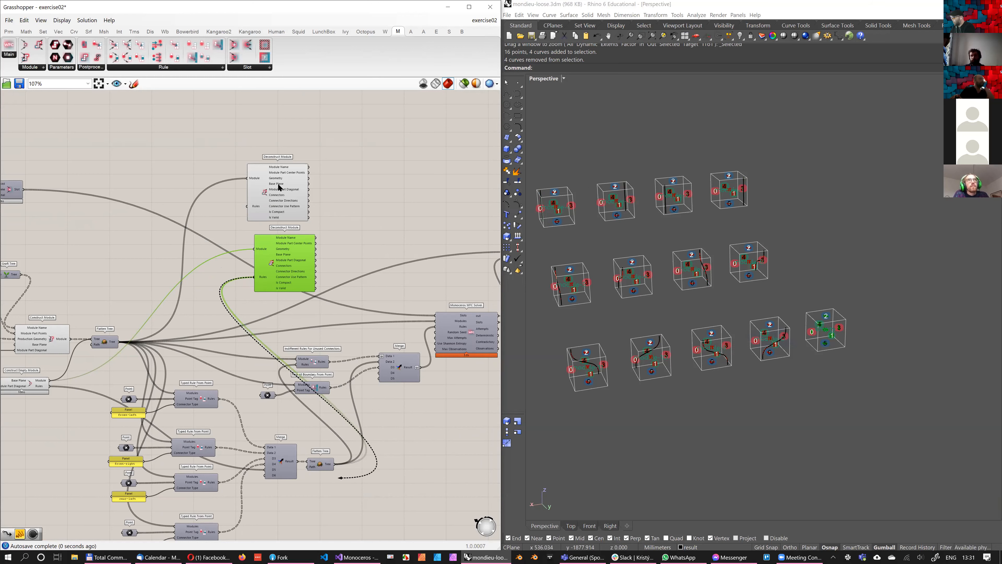
key("ctrl+z")
left_click(159, 287)
left_click(293, 209)
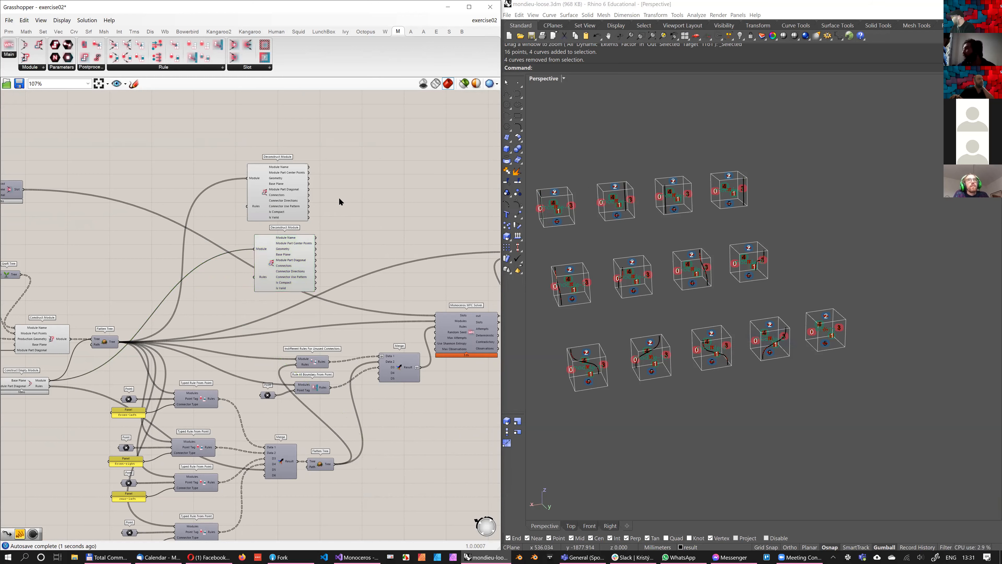
Add a Line component with Start Point and End Point inputs beside the upper Deconstruct Module
scroll(352, 176, "up", 3)
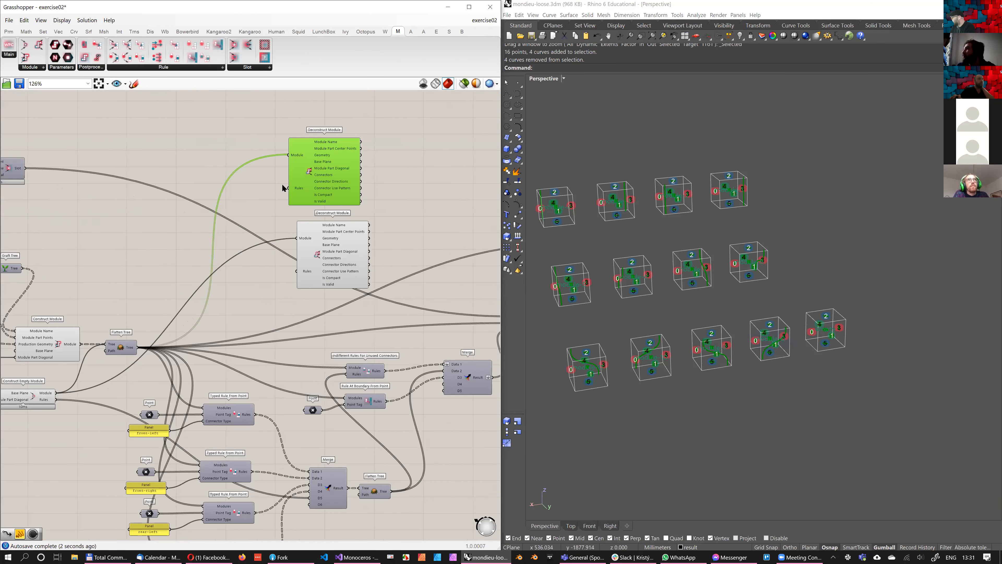
scroll(279, 180, "up", 3)
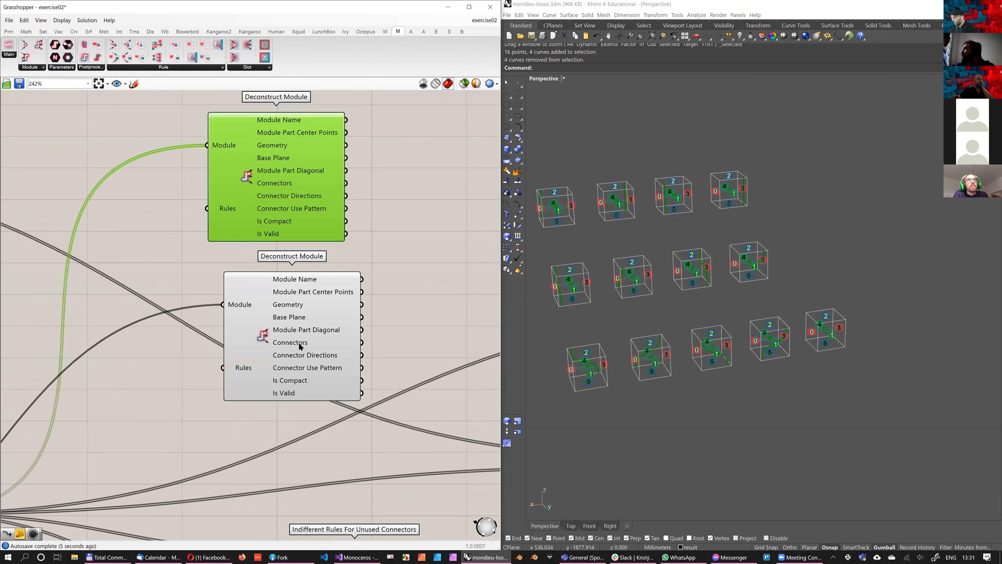
mouse_move(295, 341)
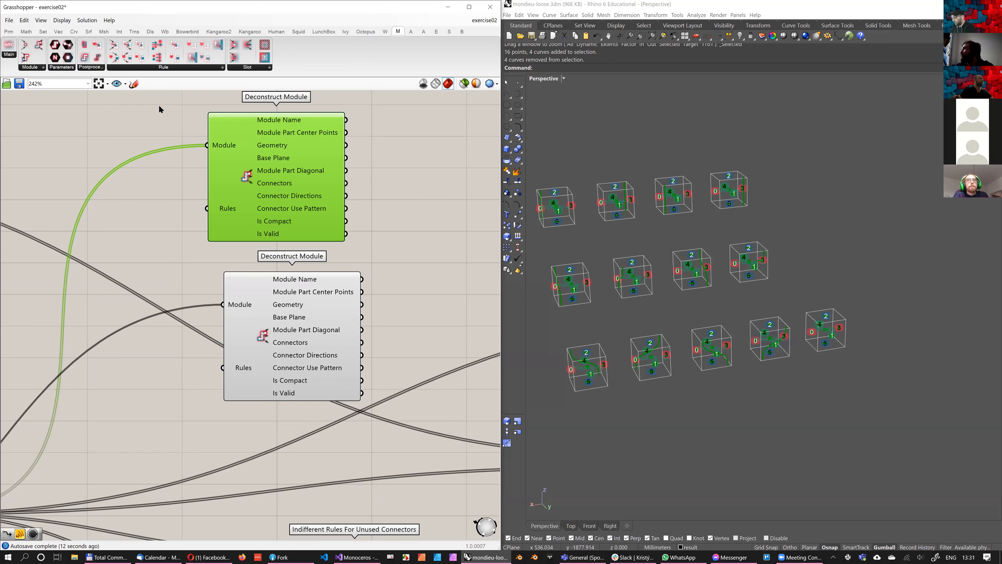
right_click_drag(386, 152, 338, 179)
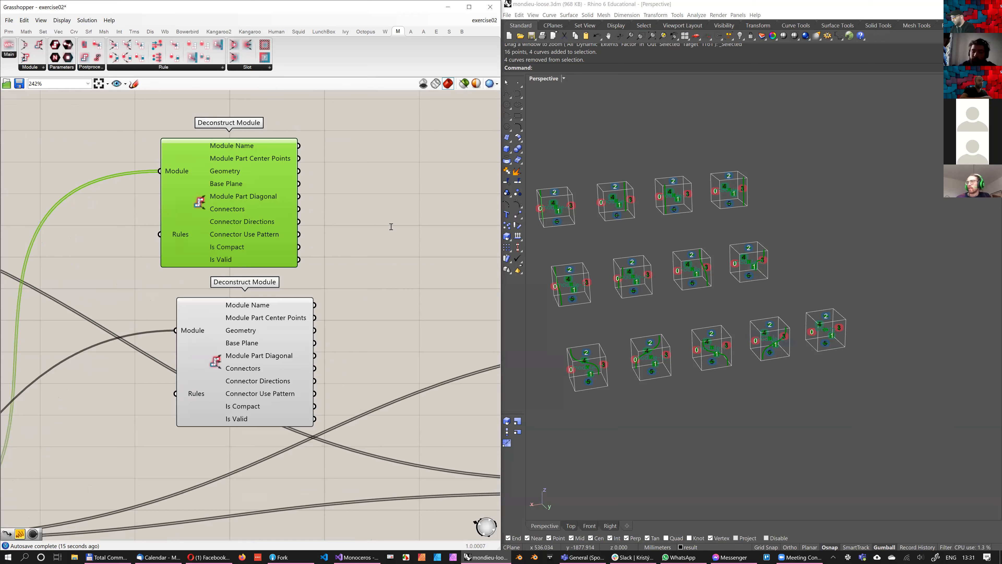
left_click(369, 231)
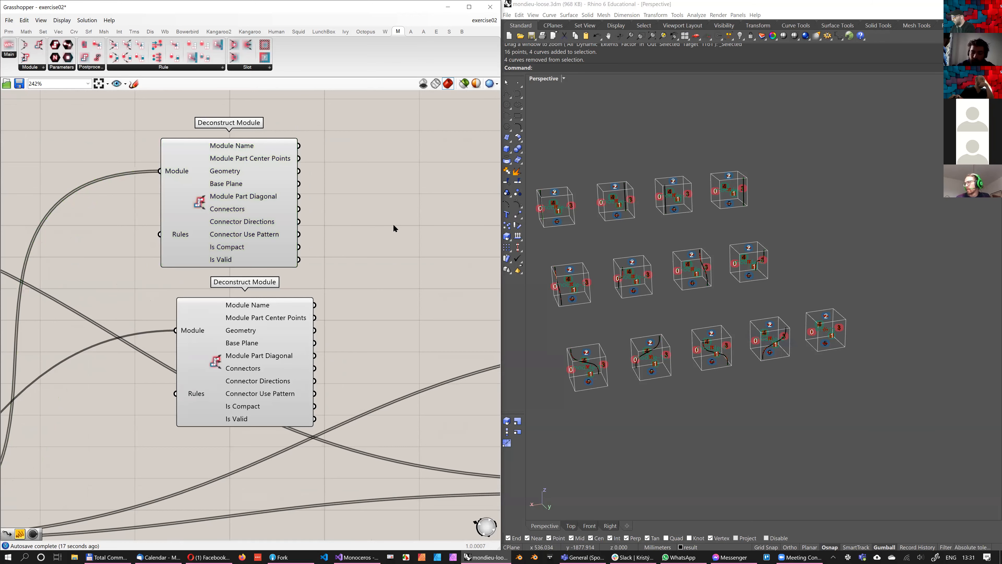
double_click(302, 218)
type("line")
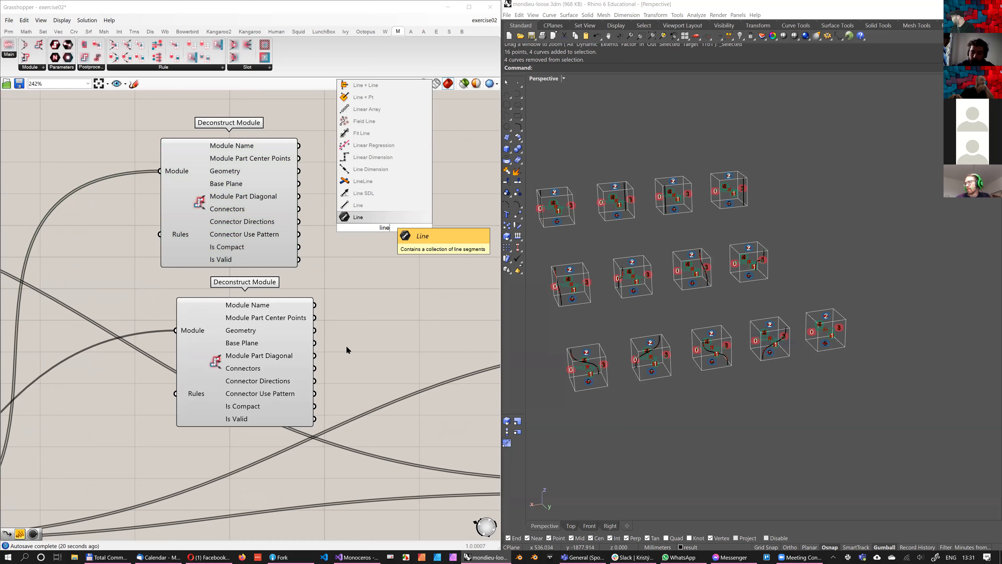
key("Return")
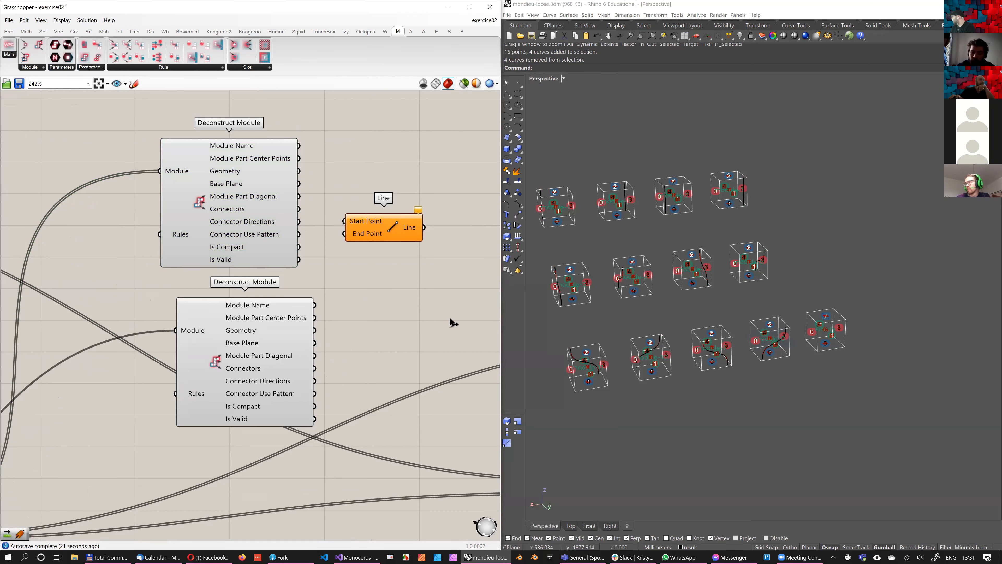
left_click_drag(365, 236, 379, 229)
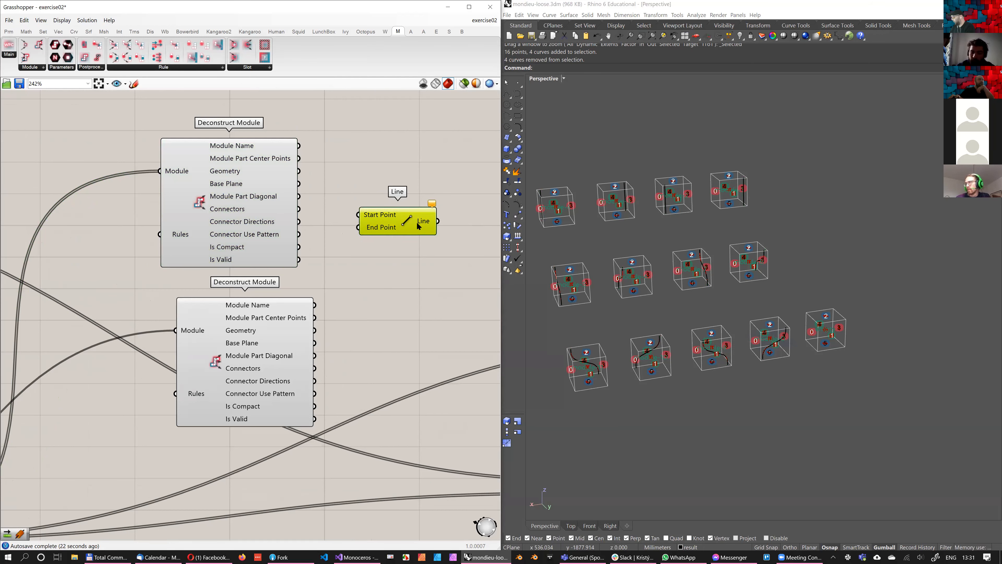
Connect the upper Deconstruct Module's Connectors to Line's flattened Start Point and the lower one's Connectors to its grafted End Point
left_click_drag(298, 209, 358, 215)
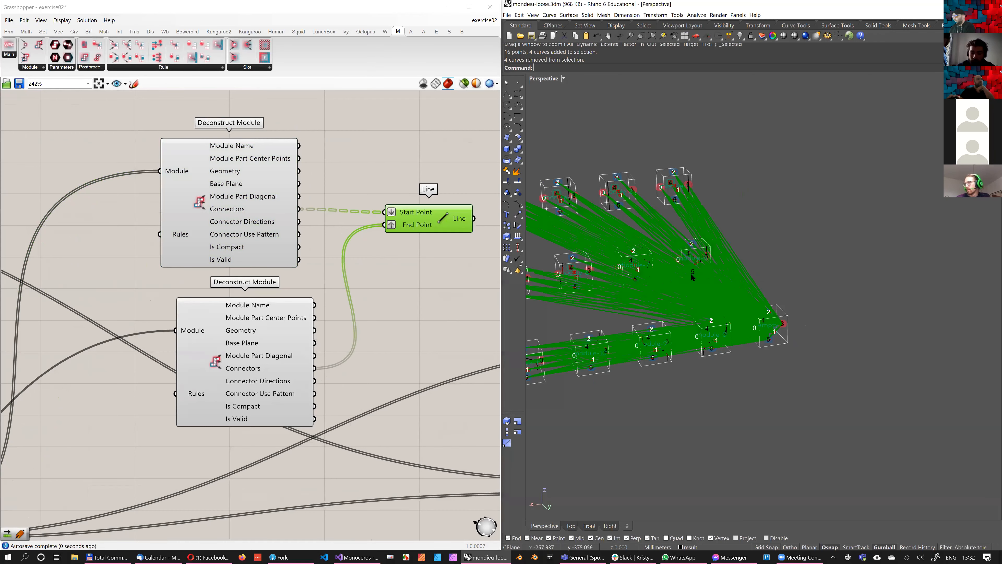
right_click_drag(690, 273, 582, 129)
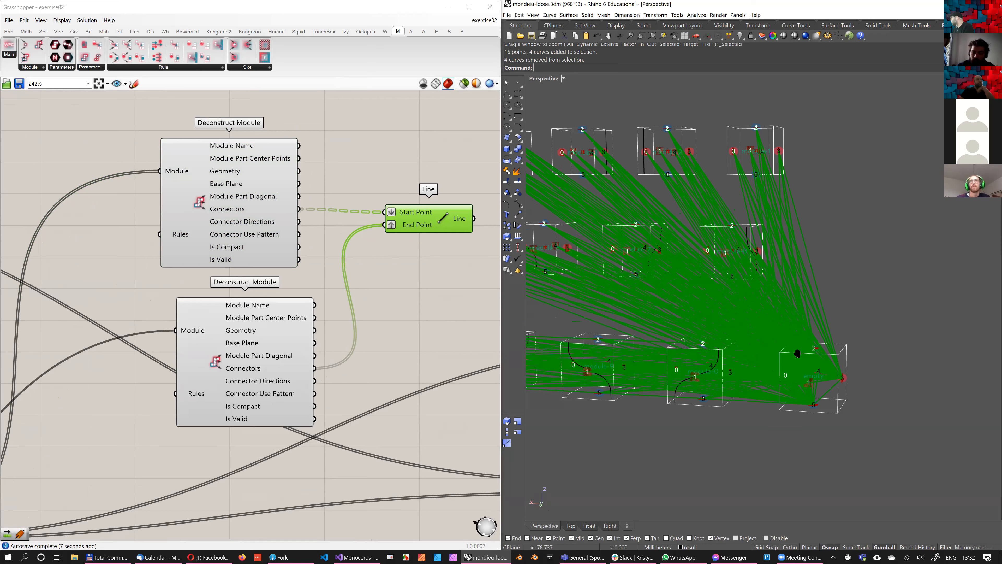
right_click_drag(793, 356, 655, 289)
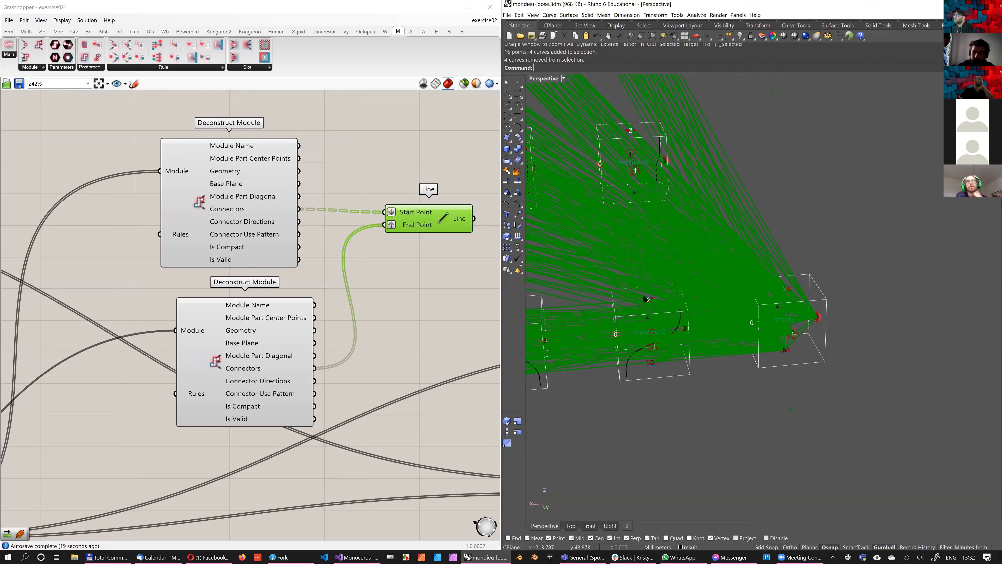
Add an Explicit Rule From Curve component beside Line and feed its Modules input from Flatten Tree
right_click_drag(438, 284, 414, 301)
scroll(347, 221, "down", 2)
right_click_drag(389, 176, 346, 208)
left_click(164, 68)
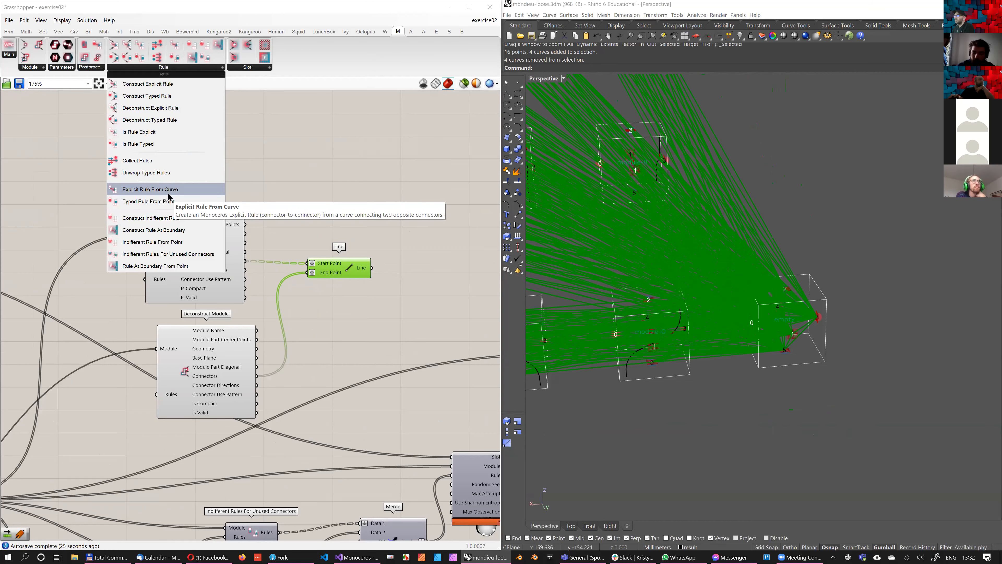
left_click_drag(174, 189, 401, 231)
scroll(351, 241, "down", 2)
left_click_drag(50, 363, 429, 179)
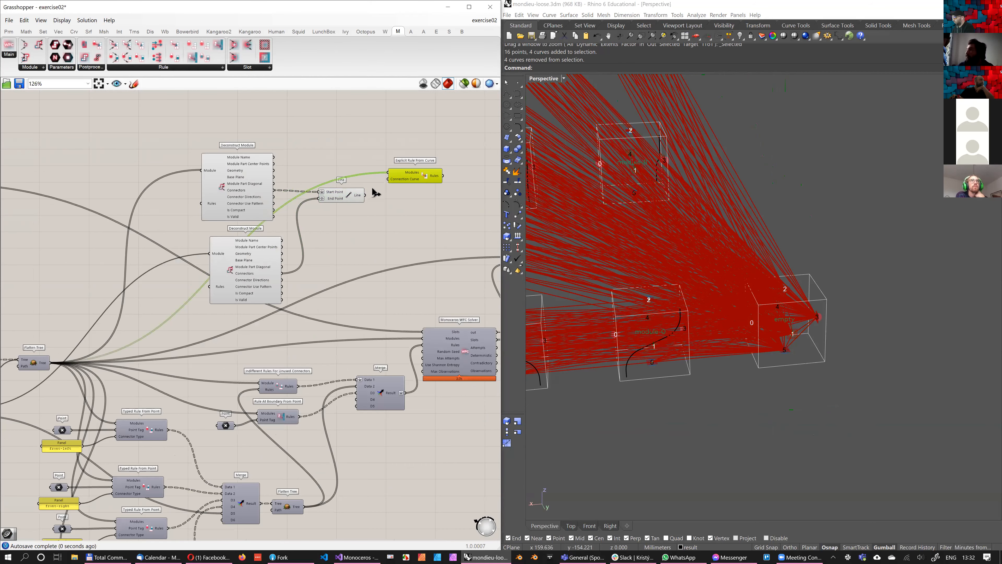
Connect Line's output to the Connection Curve input of Explicit Rule From Curve and flatten that output
scroll(455, 206, "up", 2)
right_click(260, 237)
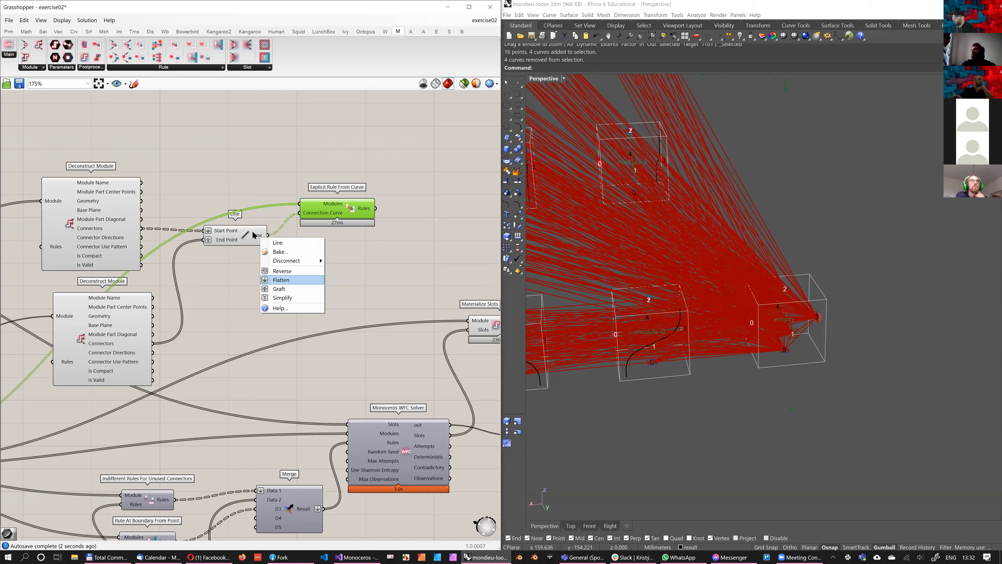
left_click(279, 279)
left_click(288, 284)
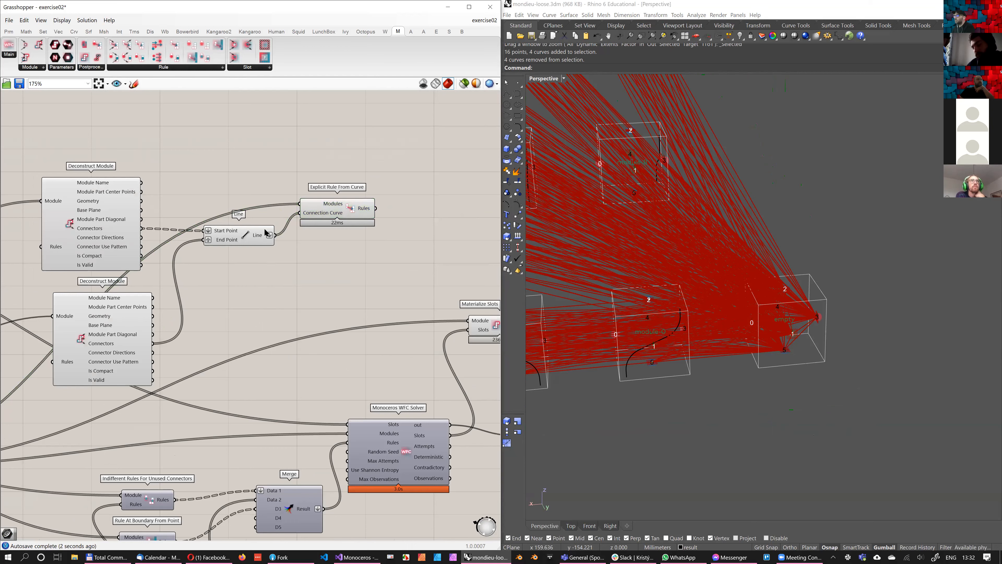
mouse_move(257, 236)
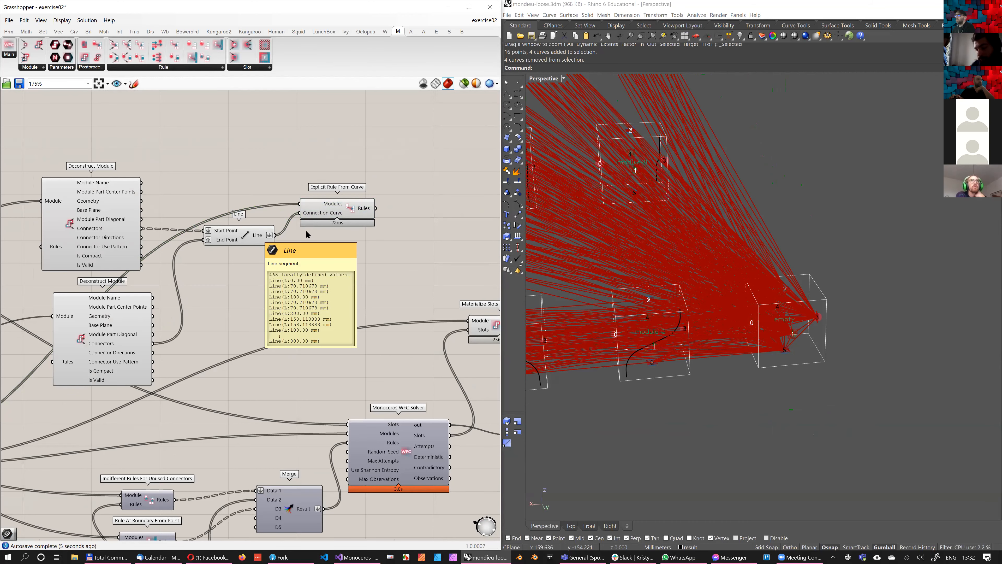
Attach a Panel to the Rules output of Explicit Rule From Curve, widen it and look through the listed rules
scroll(307, 231, "up", 2)
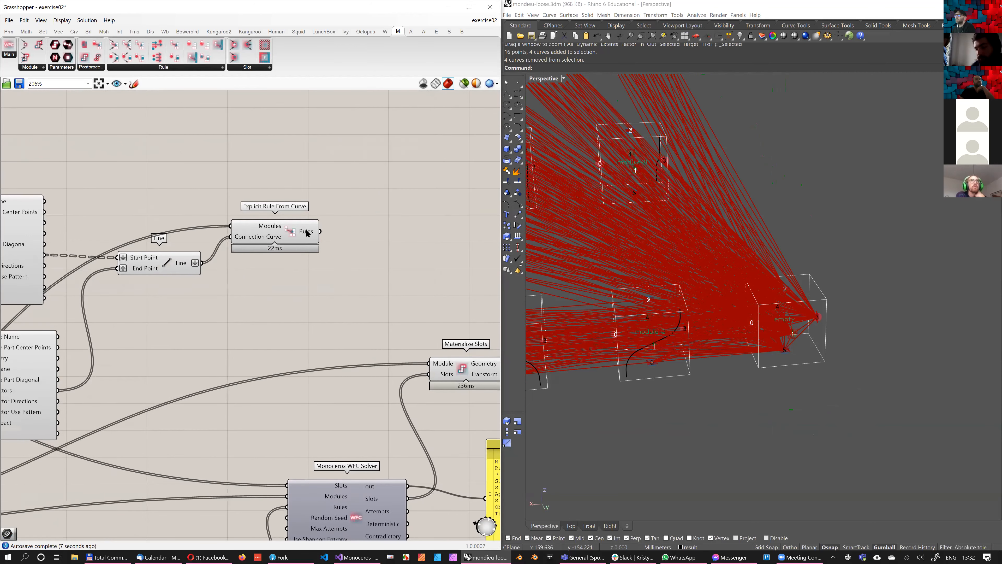
mouse_move(306, 234)
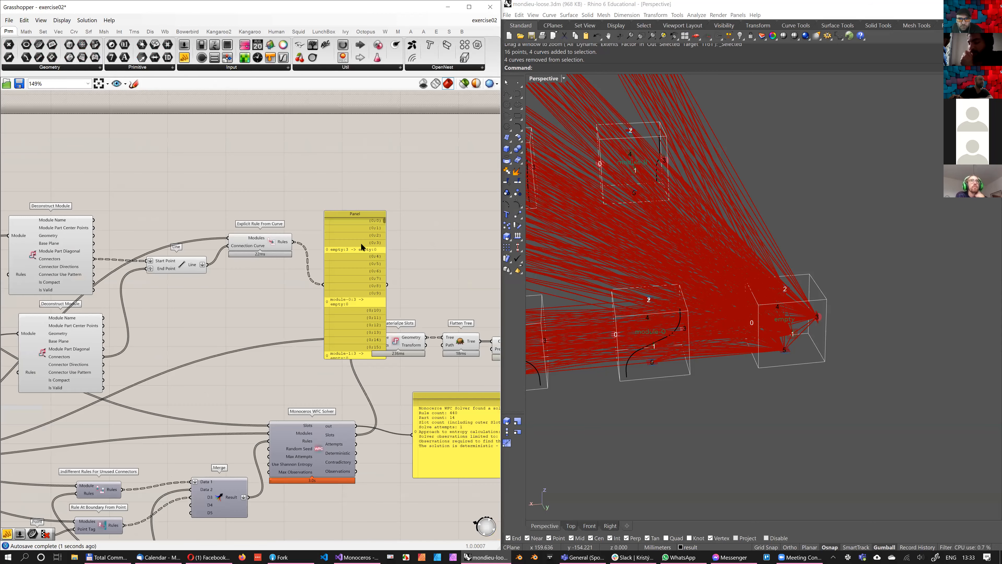
left_click_drag(346, 258, 360, 200)
scroll(409, 199, "up", 2)
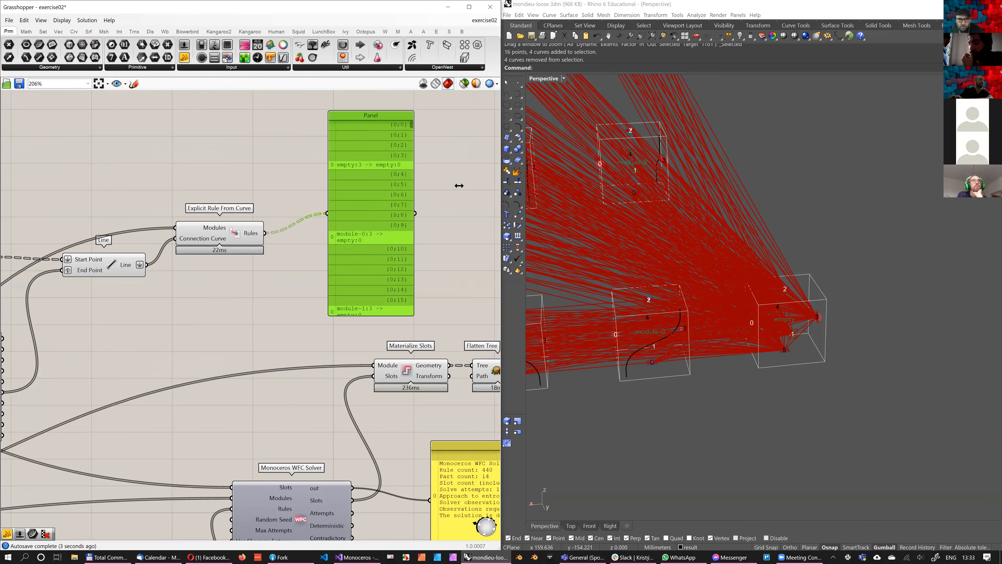
left_click_drag(413, 186, 469, 187)
right_click_drag(408, 196, 449, 195)
right_click_drag(407, 252, 310, 257)
left_click_drag(410, 131, 411, 254)
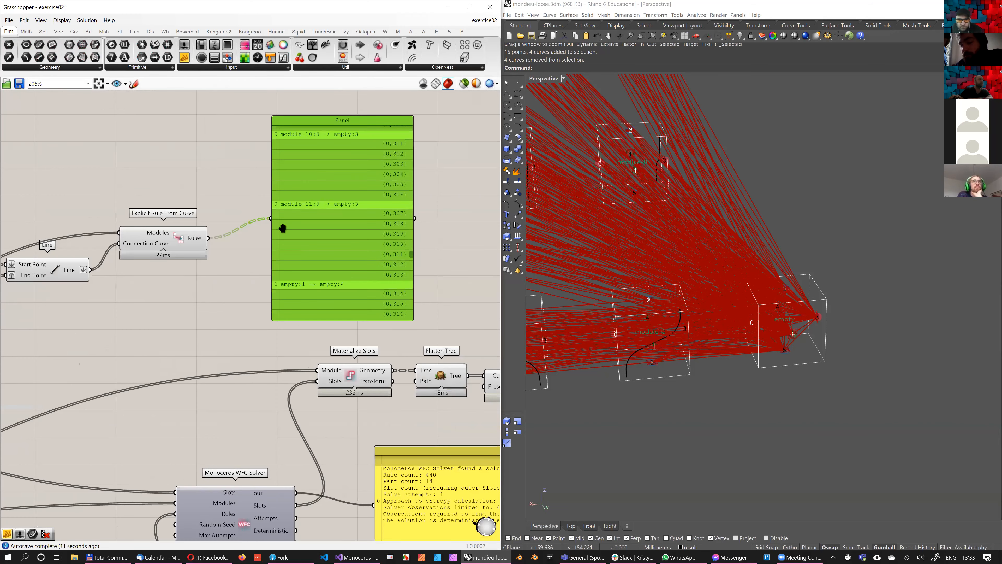
Add a Preview Rules component above Explicit Rule From Curve and connect the Rules output to its Rules input
scroll(276, 228, "up", 1)
scroll(279, 212, "down", 3)
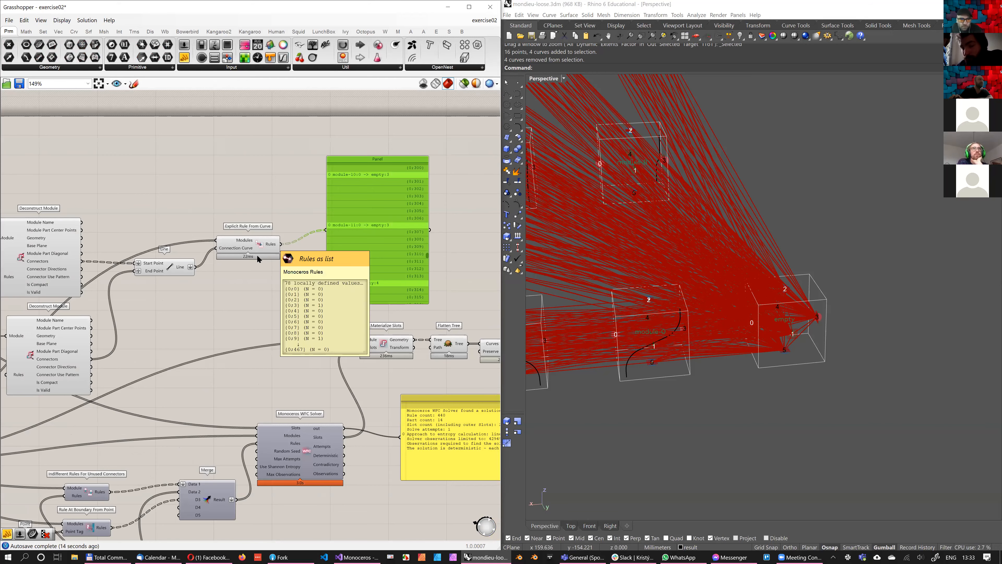
scroll(284, 237, "up", 3)
scroll(290, 237, "down", 4)
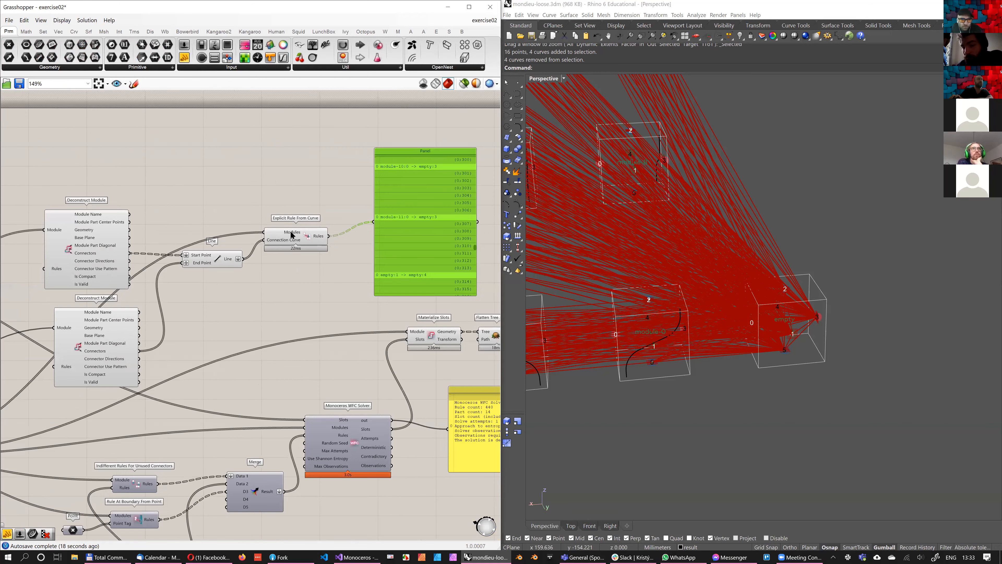
scroll(292, 236, "up", 3)
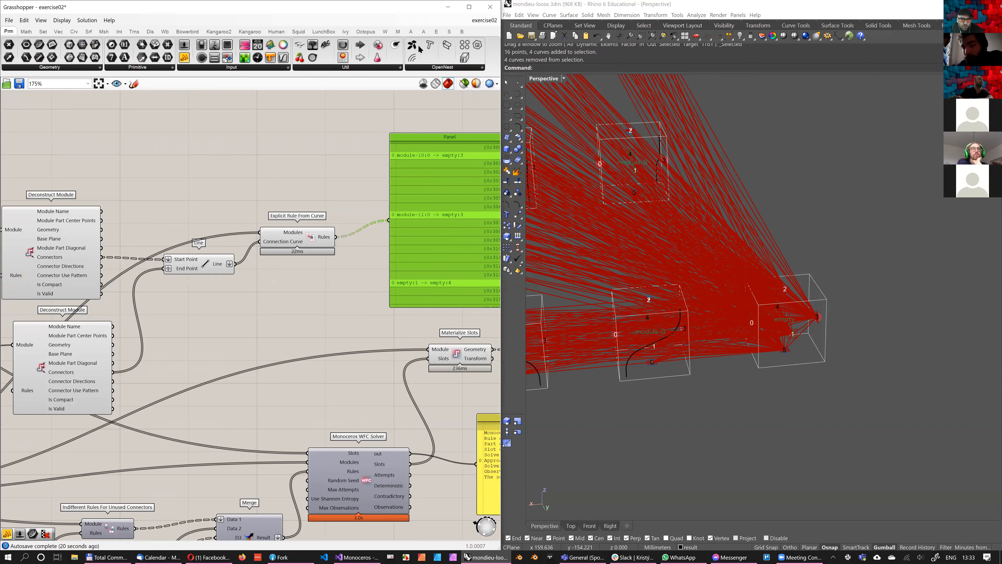
right_click_drag(235, 264, 200, 267)
scroll(200, 267, "down", 1)
left_click(398, 31)
left_click(101, 47)
left_click(300, 167)
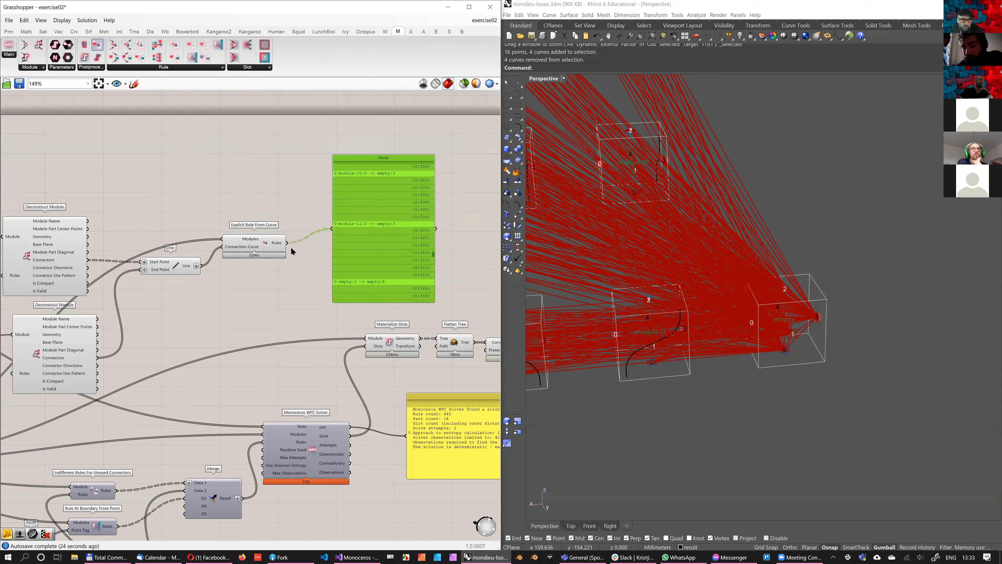
left_click(291, 170)
left_click_drag(287, 242, 284, 168)
Connect Flatten Tree to Preview Rules' Module input and hide the previews of the Deconstruct Module, Line and Explicit Rule From Curve components
scroll(333, 184, "down", 3)
left_click_drag(48, 370, 111, 291)
key("space")
left_click(332, 199)
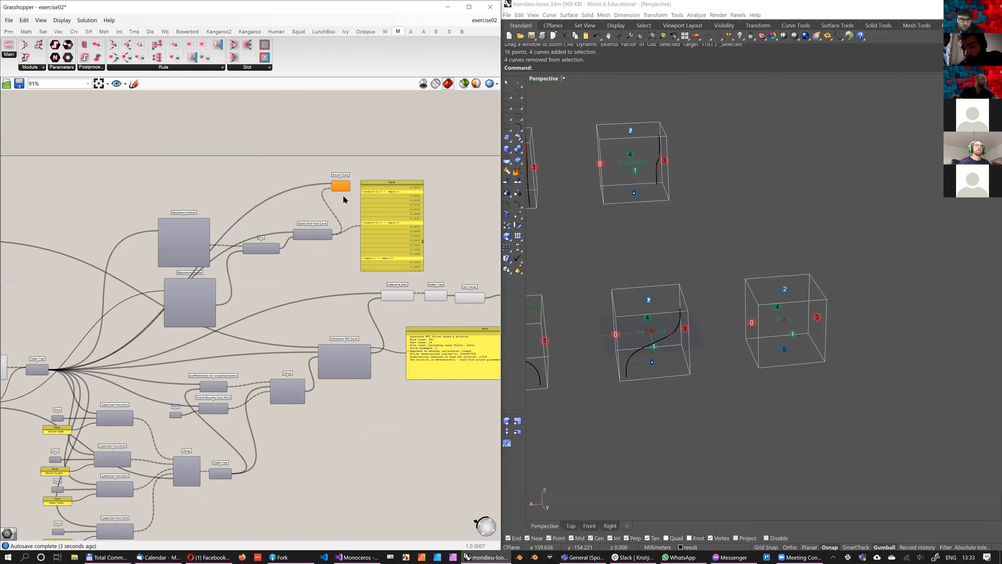
left_click(342, 189)
Flatten the Rules input of Preview Rules and inspect the rule lines between the modules in the Perspective view
scroll(341, 186, "up", 4)
right_click(337, 190)
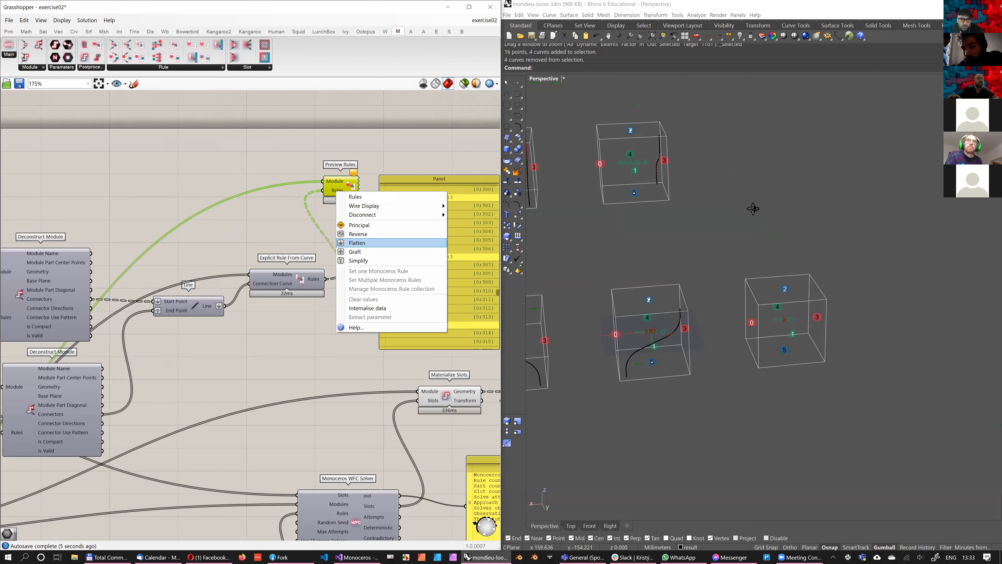
left_click(357, 243)
left_click(774, 224)
right_click_drag(774, 224, 679, 256)
right_click_drag(326, 212, 302, 226)
scroll(302, 226, "down", 2)
scroll(716, 254, "down", 3)
right_click_drag(716, 254, 711, 255)
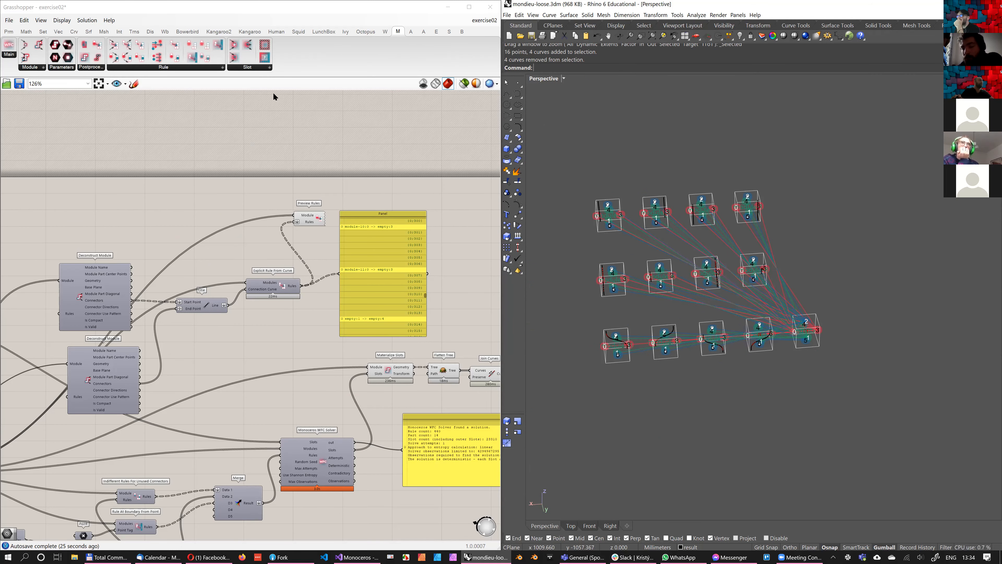
Add the Monoceros Collect Rules and Unwrap Typed Rules components to the empty canvas area above Preview Rules
scroll(235, 150, "down", 1)
right_click_drag(234, 150, 303, 191)
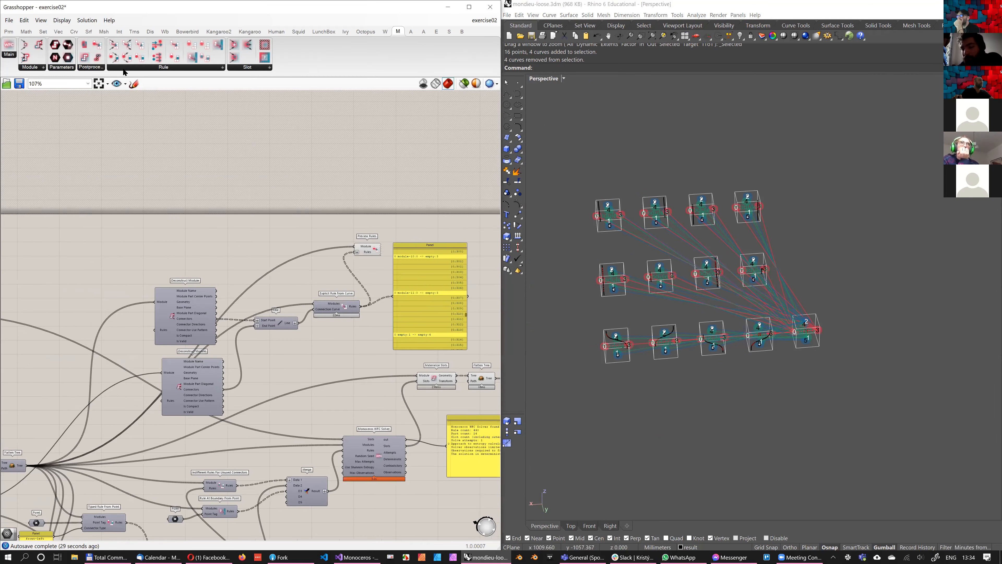
left_click(156, 68)
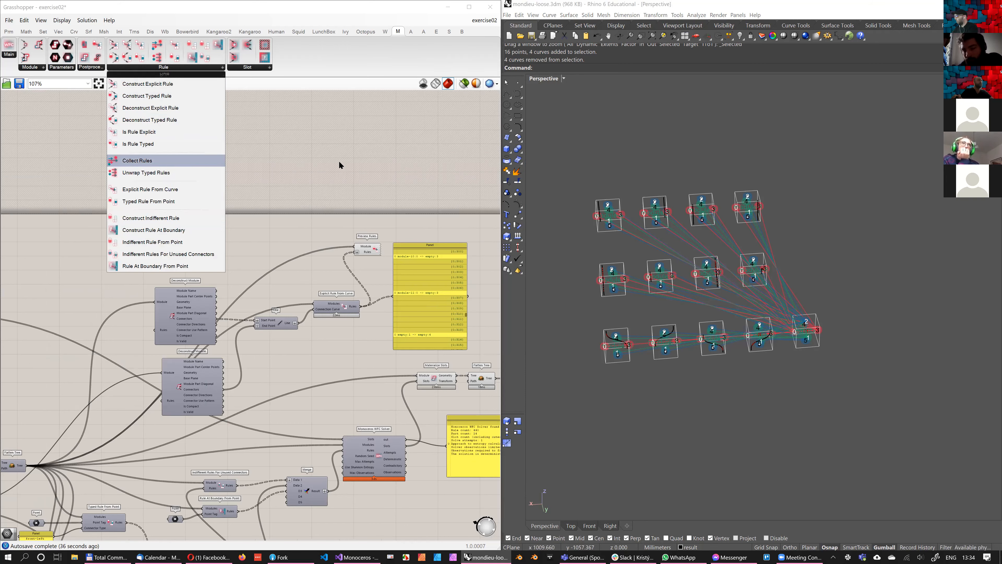
left_click_drag(339, 160, 340, 163)
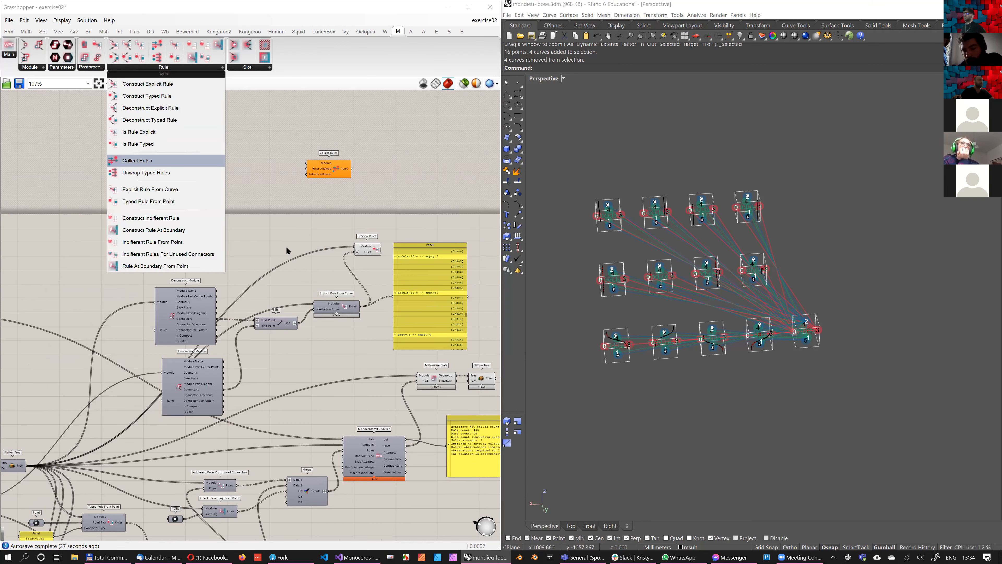
right_click_drag(298, 244, 304, 274)
scroll(331, 178, "up", 3)
left_click_drag(146, 172, 325, 177)
left_click_drag(335, 227, 365, 246)
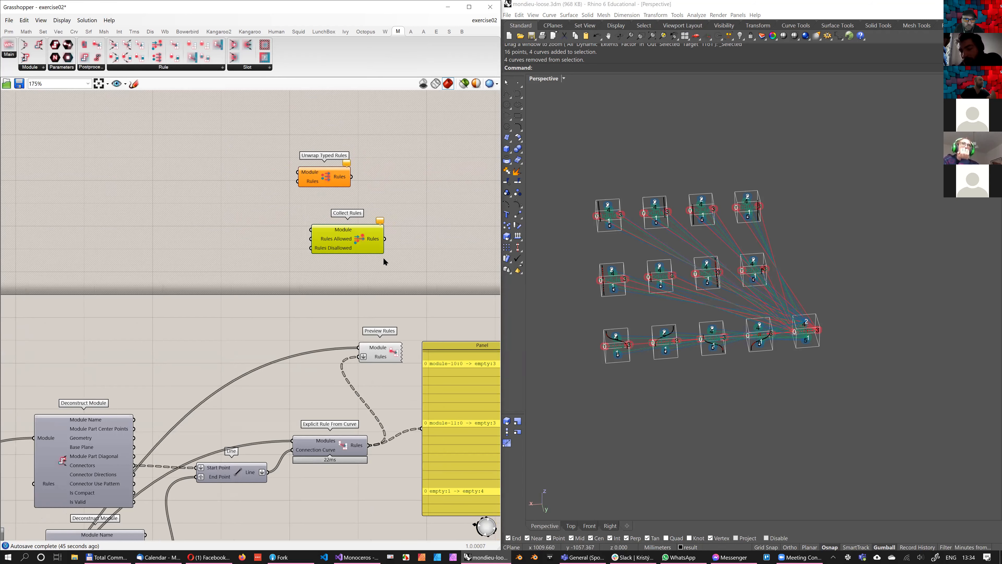
right_click_drag(361, 251, 381, 258)
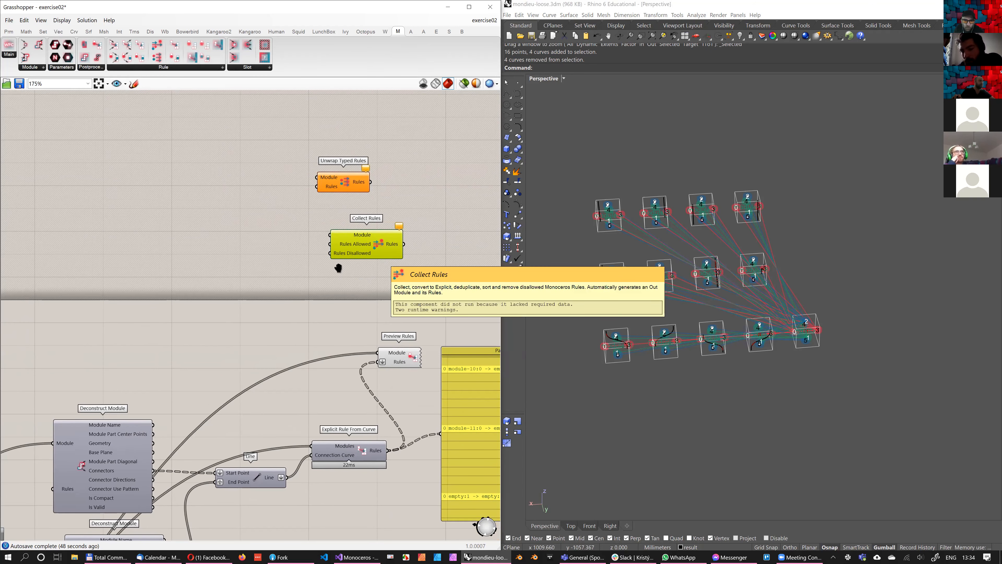
Move the Collect Rules component down to the free space below Explicit Rule From Curve
right_click_drag(486, 279, 447, 264)
scroll(447, 263, "up", 1)
scroll(447, 264, "up", 1)
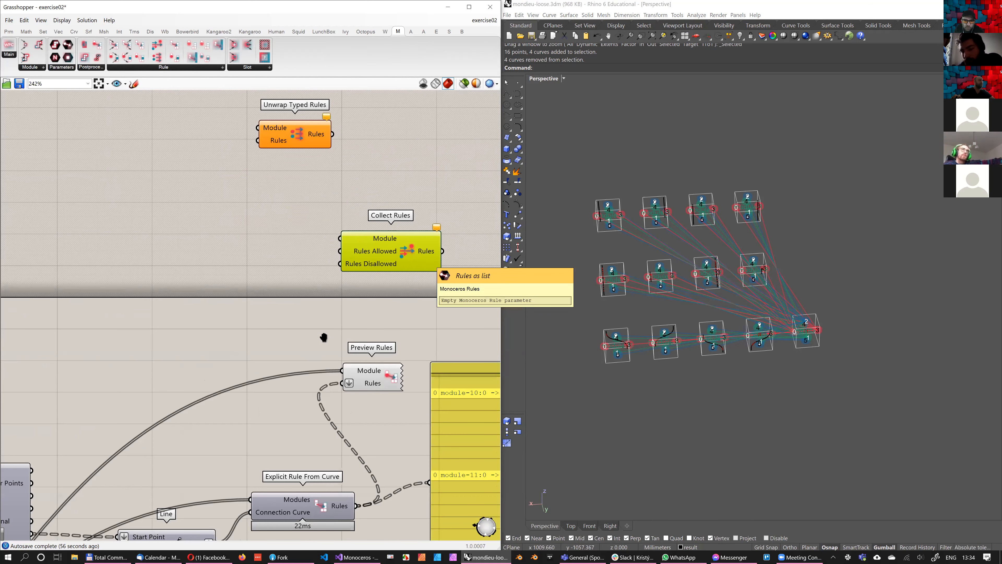
scroll(325, 413, "down", 2)
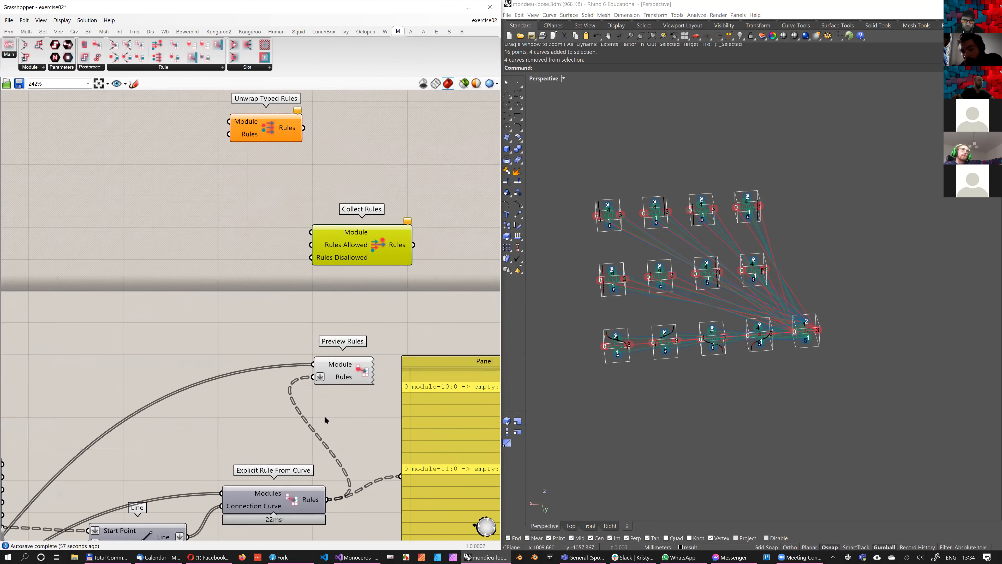
right_click_drag(320, 468, 313, 391)
scroll(324, 342, "down", 2)
left_click_drag(335, 218, 317, 426)
scroll(258, 254, "up", 2)
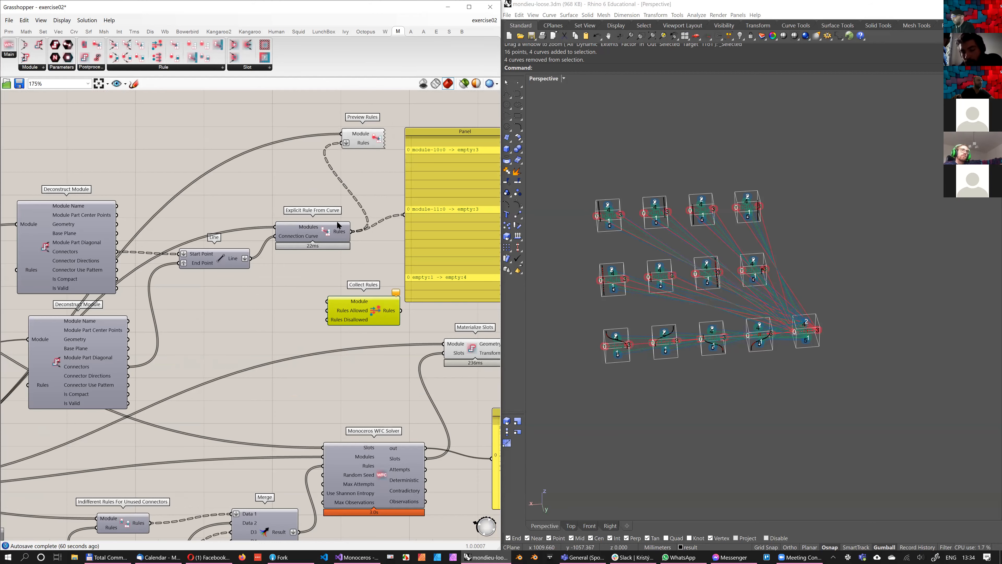
Flatten Explicit Rule From Curve's Rules output, connect it to Collect Rules' Rules Allowed input, and feed the modules into its Module input
scroll(333, 278, "up", 2)
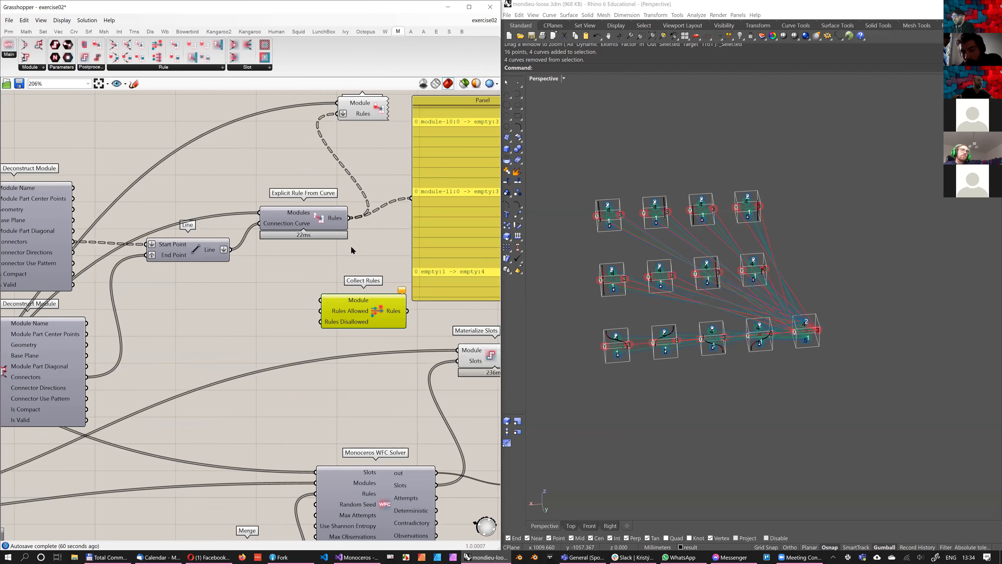
scroll(351, 249, "down", 2)
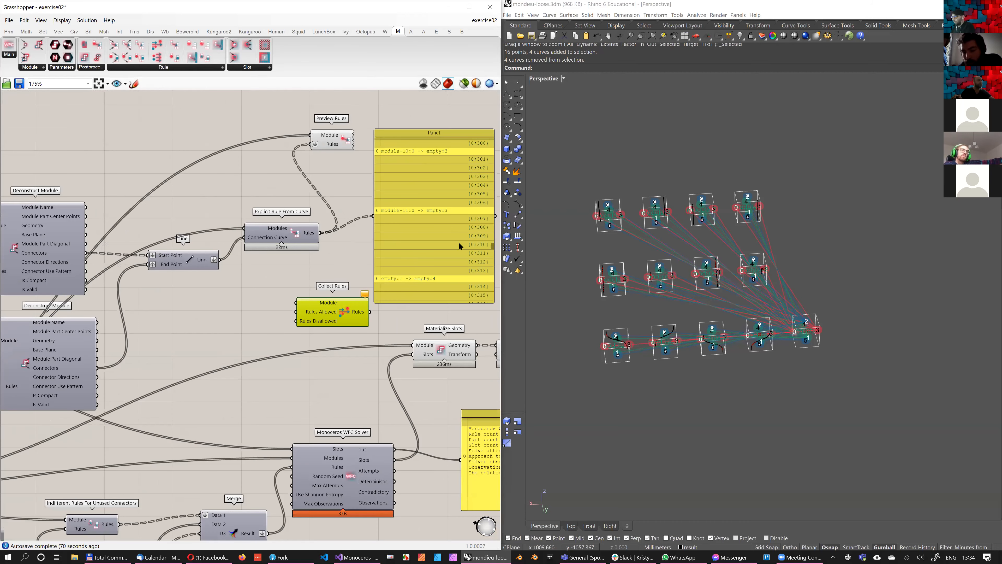
right_click(313, 233)
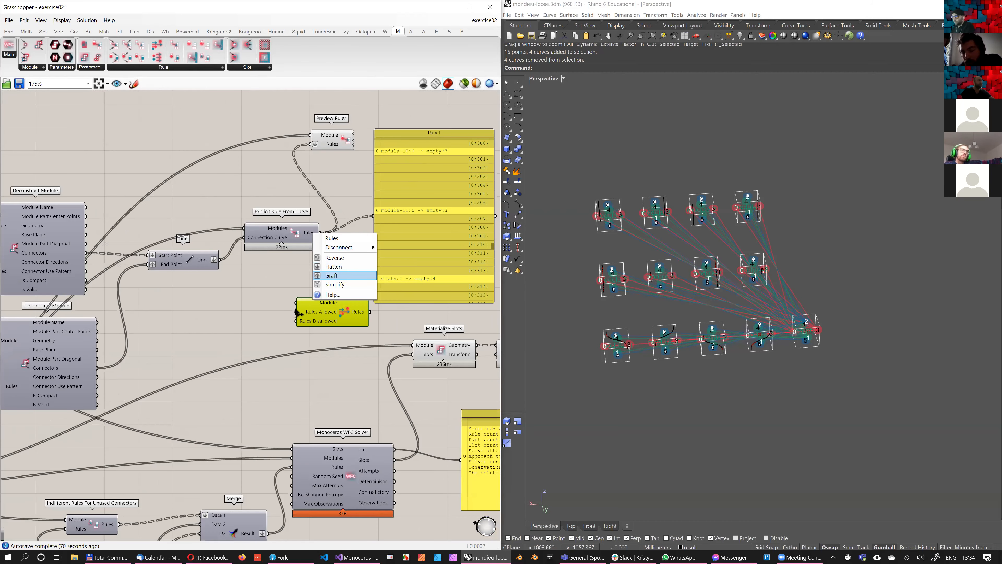
right_click_drag(393, 322, 374, 316)
right_click_drag(407, 249, 393, 268)
scroll(349, 281, "up", 5)
left_click_drag(295, 244, 244, 348)
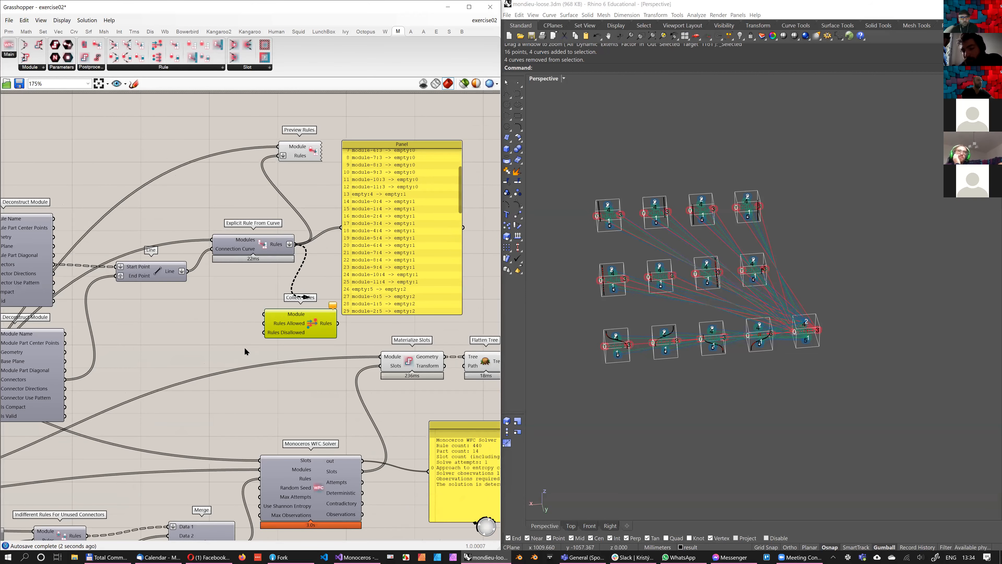
left_click_drag(486, 135, 336, 296)
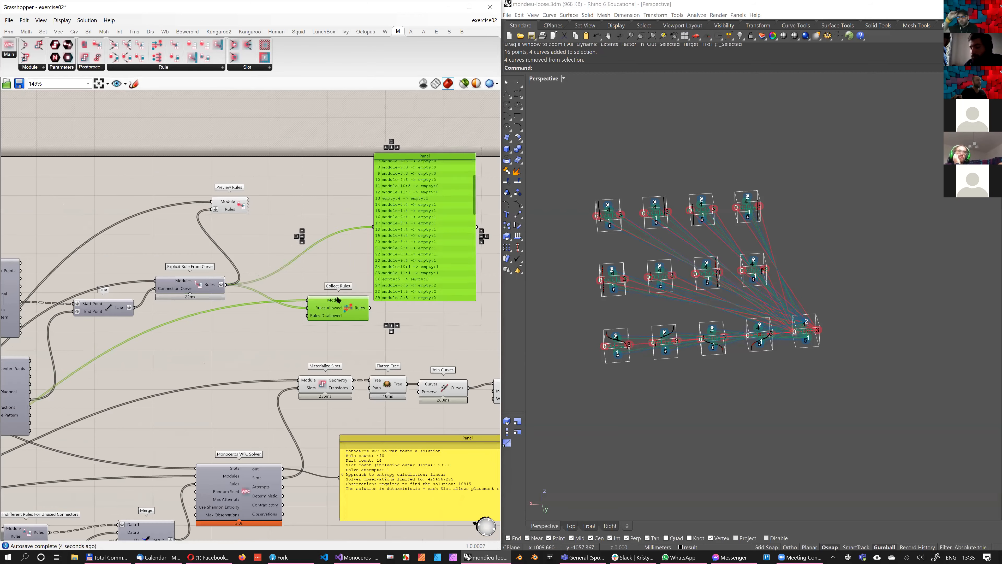
Duplicate the rules Panel beside the original and connect the copy to Collect Rules' Rules output
left_click_drag(438, 254, 368, 238)
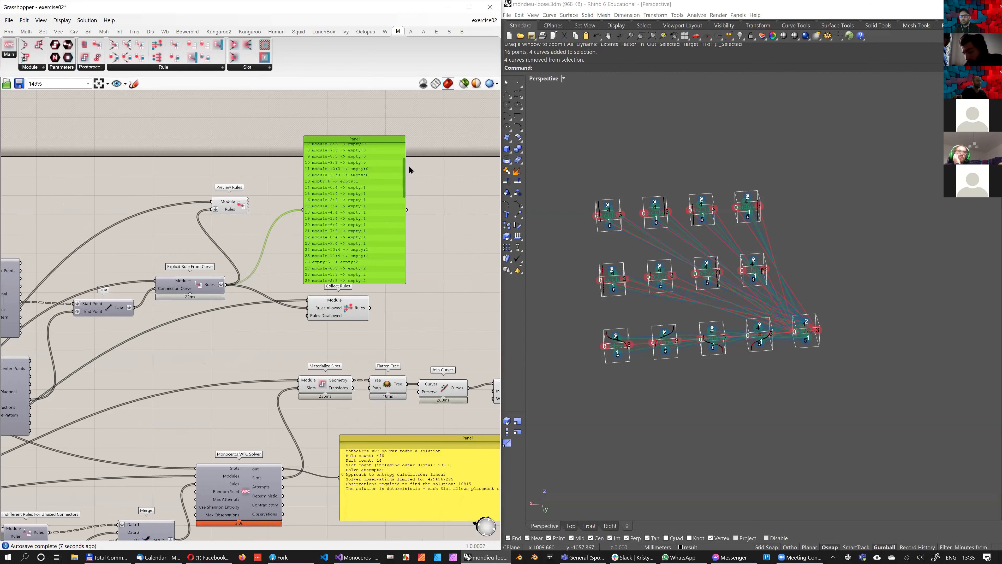
scroll(402, 166, "up", 3)
left_click_drag(333, 205, 457, 207, "alt")
left_click_drag(369, 307, 430, 214)
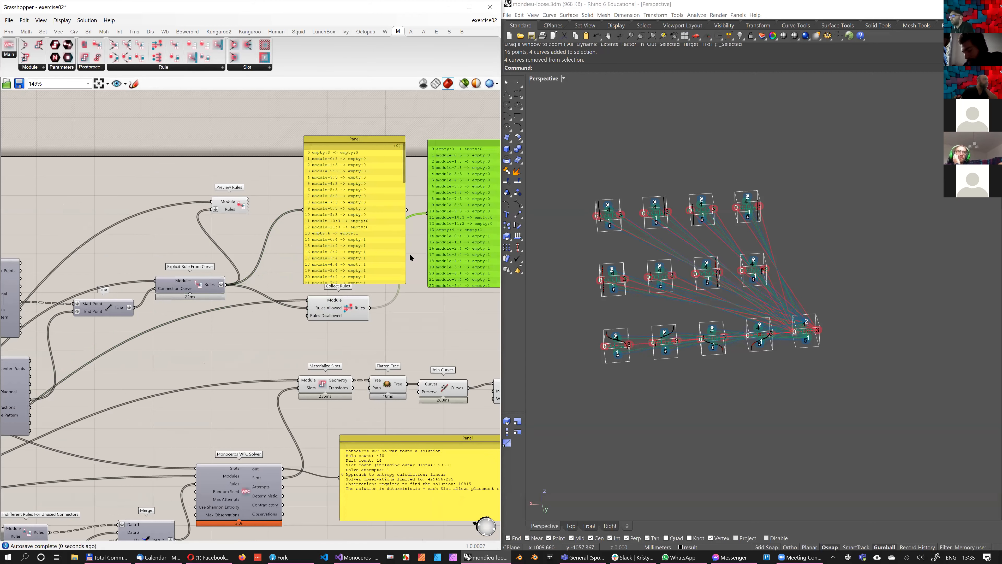
Read the Collect Rules panel through to its last entries and compare it with the Explicit Rule From Curve panel
right_click_drag(441, 242, 426, 244)
right_click_drag(319, 203, 276, 213)
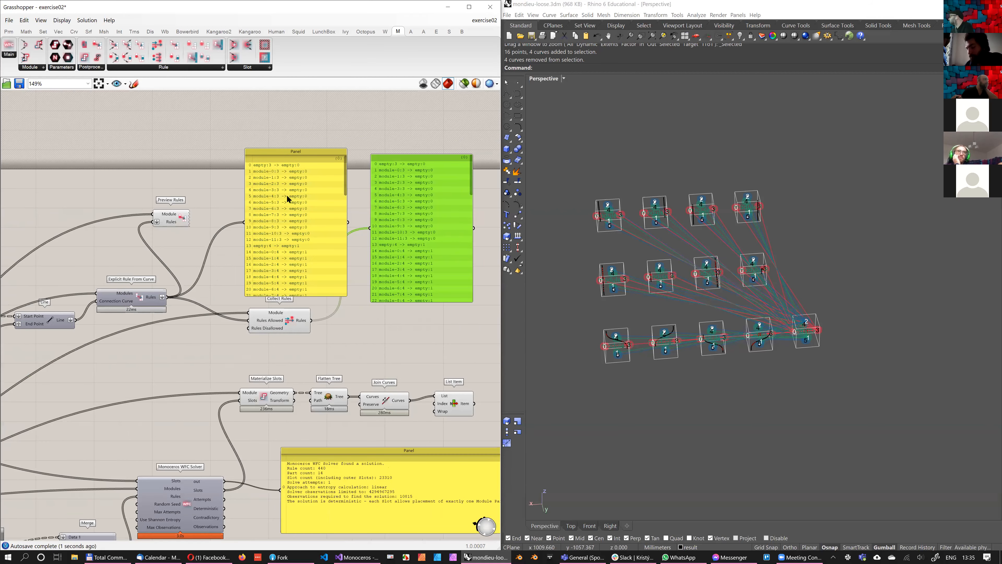
scroll(459, 198, "up", 1)
right_click_drag(487, 186, 458, 189)
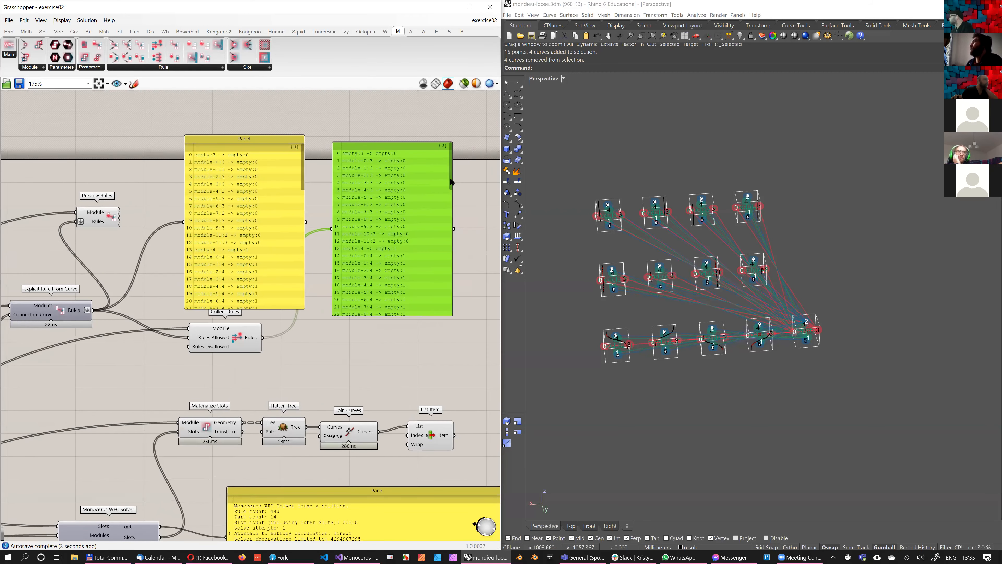
scroll(448, 292, "down", 1)
scroll(447, 292, "down", 3)
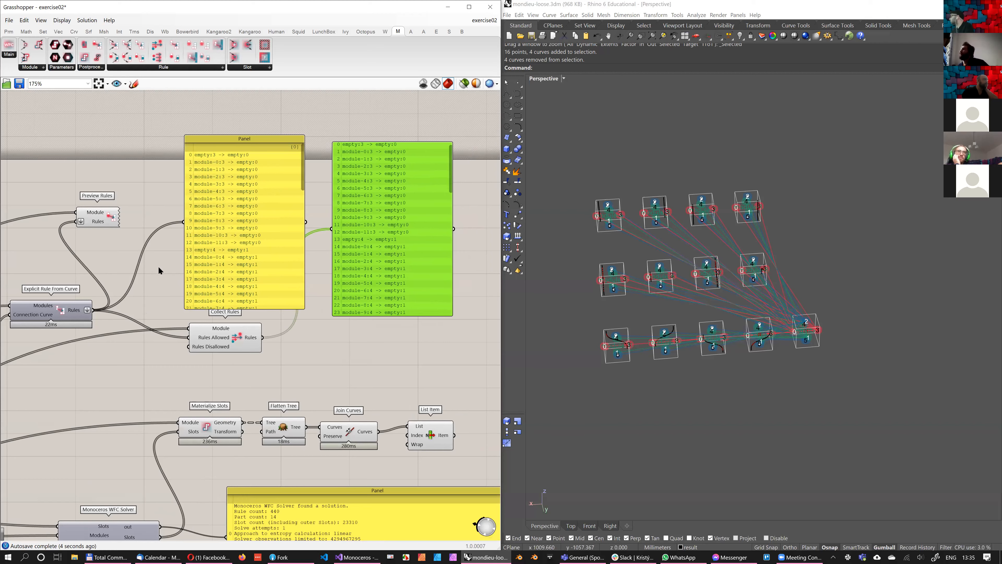
scroll(420, 212, "down", 10)
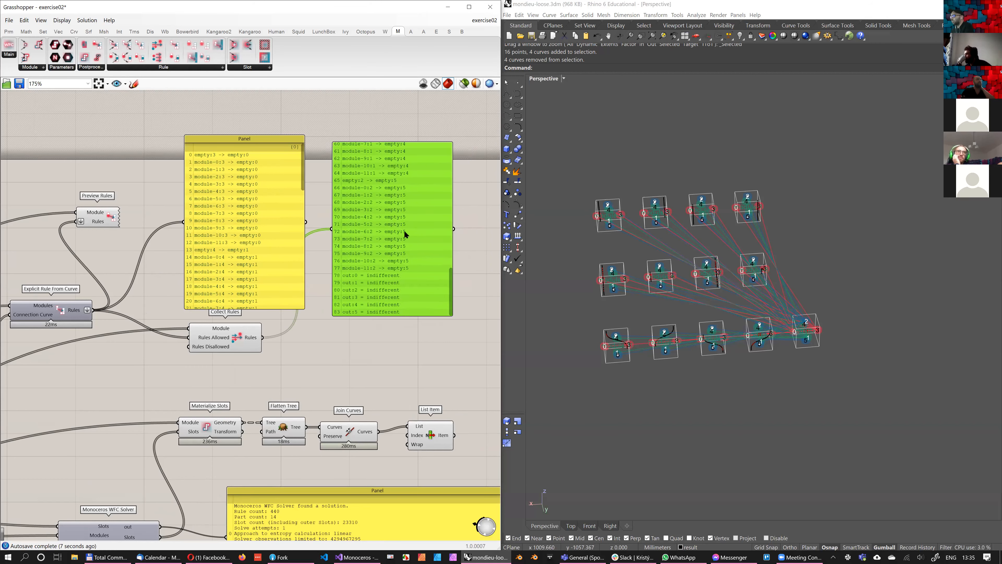
right_click_drag(109, 395, 159, 404)
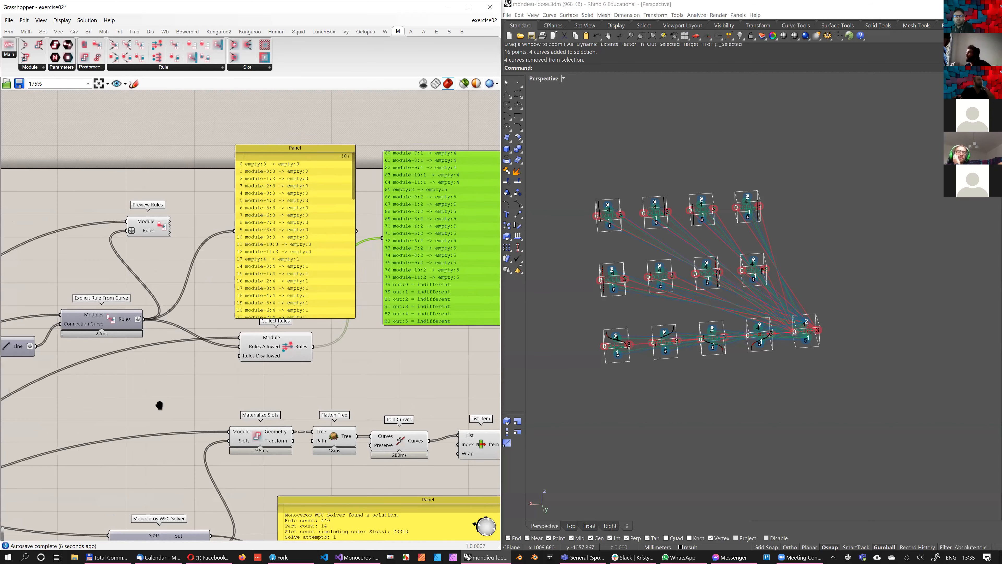
left_click_drag(266, 297, 254, 291)
right_click_drag(229, 356, 128, 406)
right_click_drag(206, 315, 304, 256)
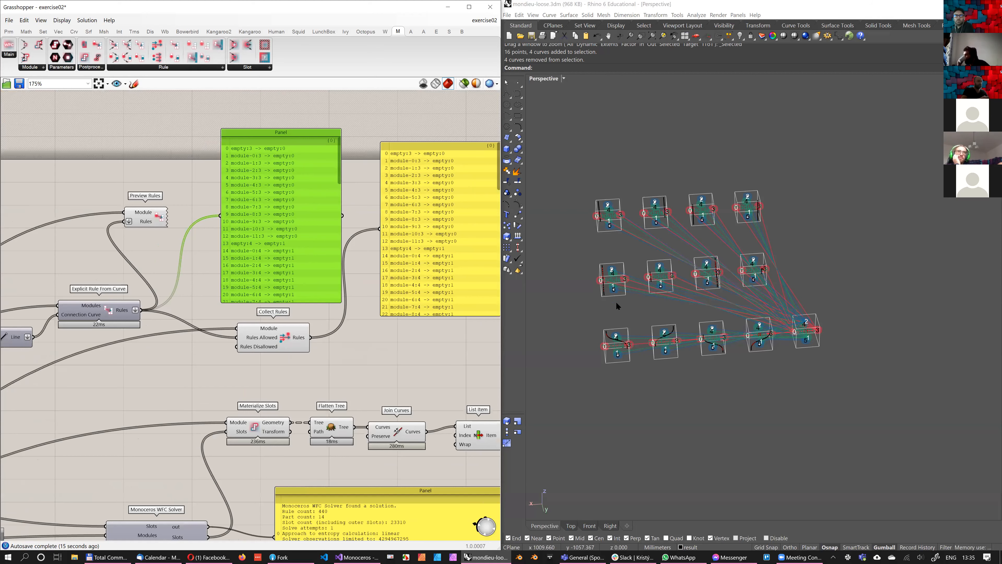
Create a Panel containing "empty:0 -> empty:2" and use it as the source of Collect Rules' Rules Allowed input
double_click(181, 366)
type("//")
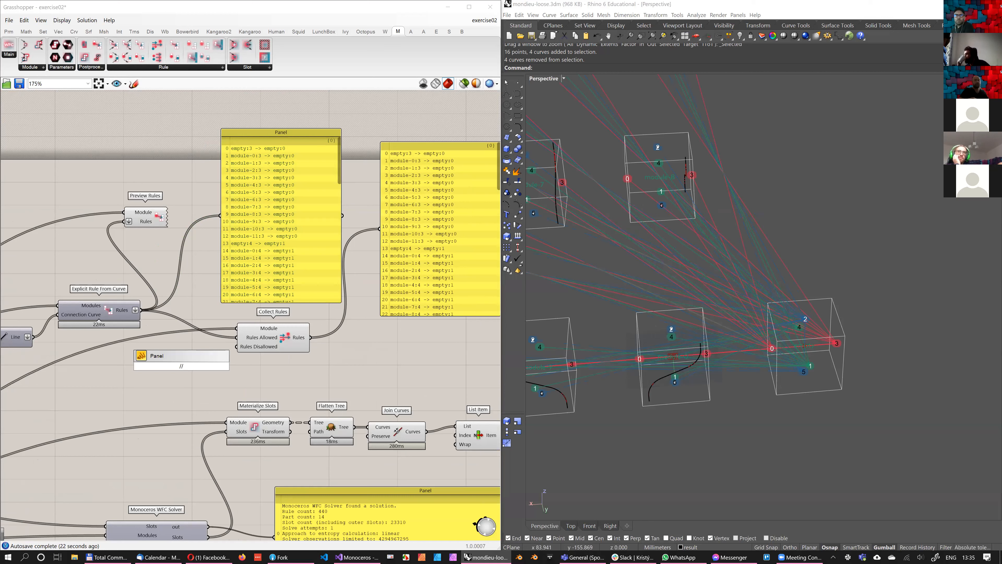
type("empty:0 -> em")
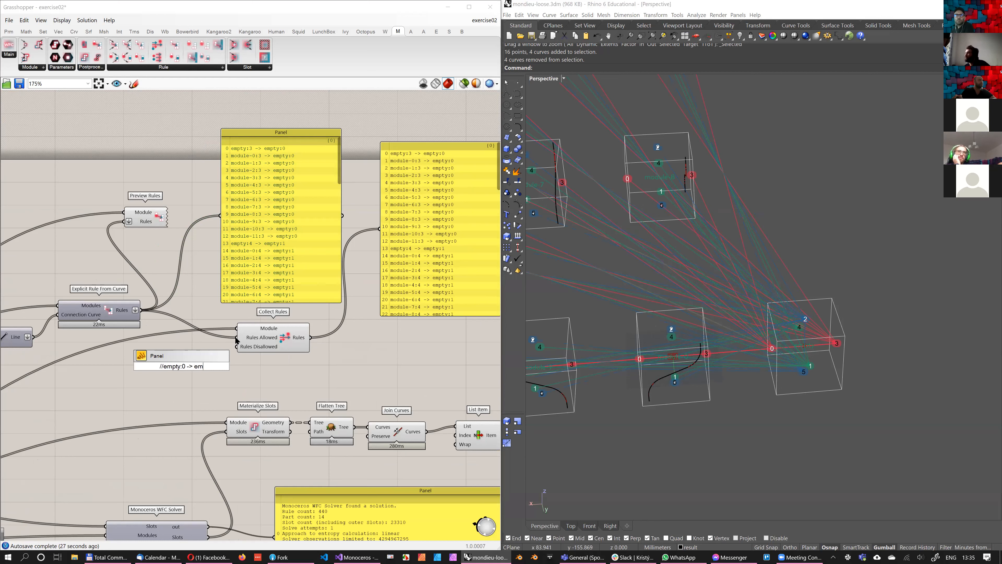
type("pty:")
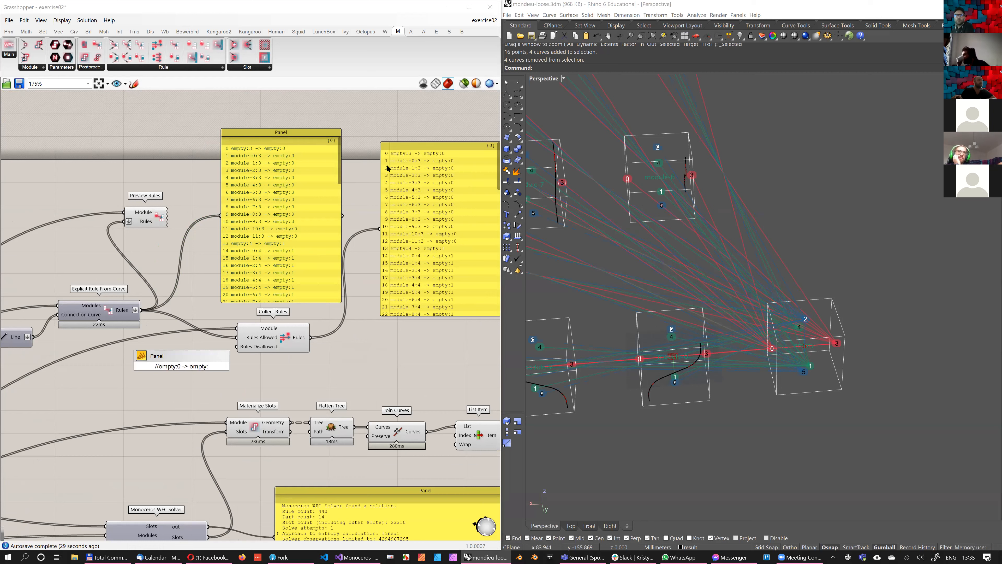
type("2")
left_click(373, 169)
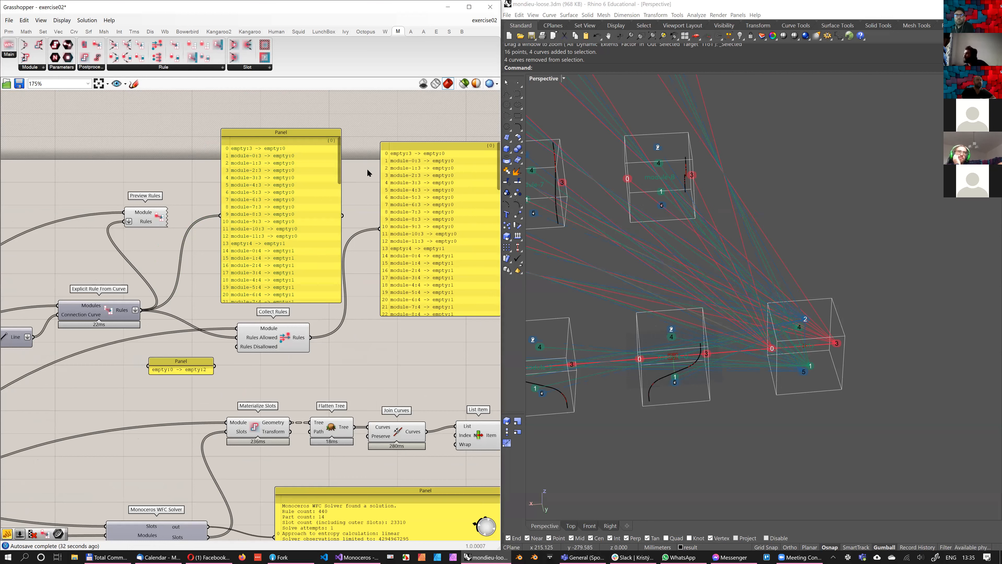
left_click_drag(215, 365, 237, 346)
right_click_drag(233, 332, 201, 345)
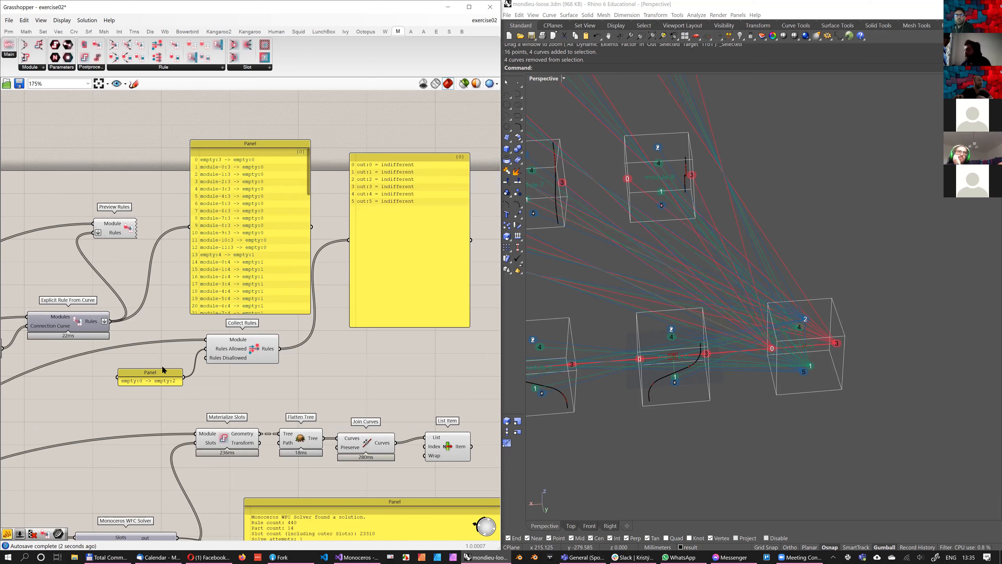
Delete the "empty:0 -> empty:2" panel and reconnect Explicit Rule From Curve's Rules output to Collect Rules' Rules Allowed input
left_click_drag(170, 373, 167, 367)
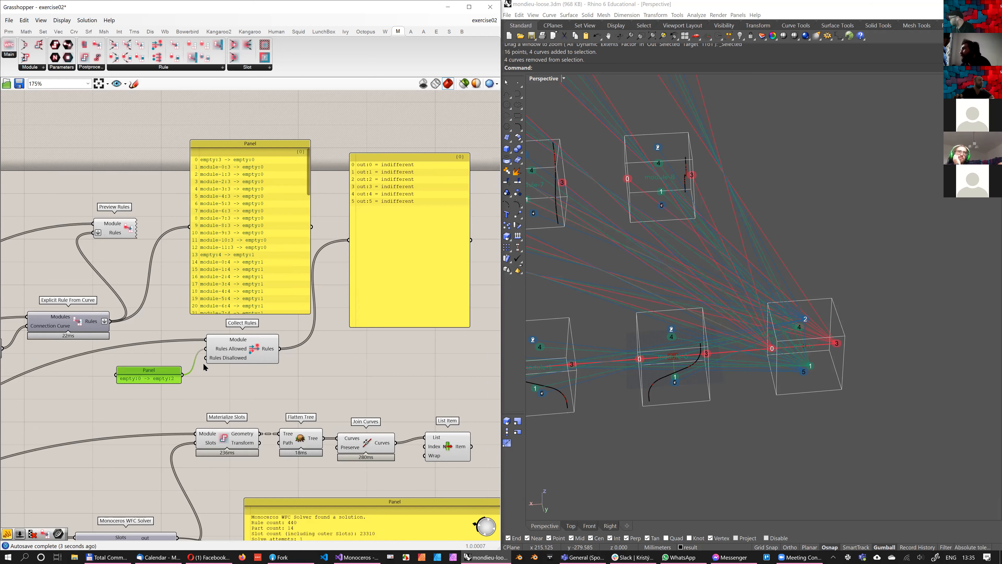
key("Delete")
left_click_drag(124, 314, 219, 342)
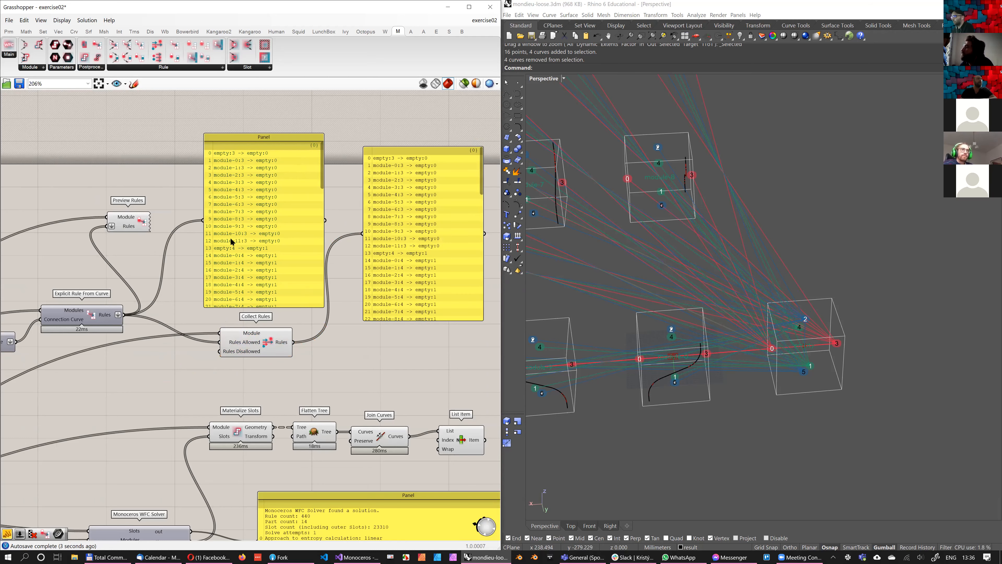
scroll(232, 242, "up", 2)
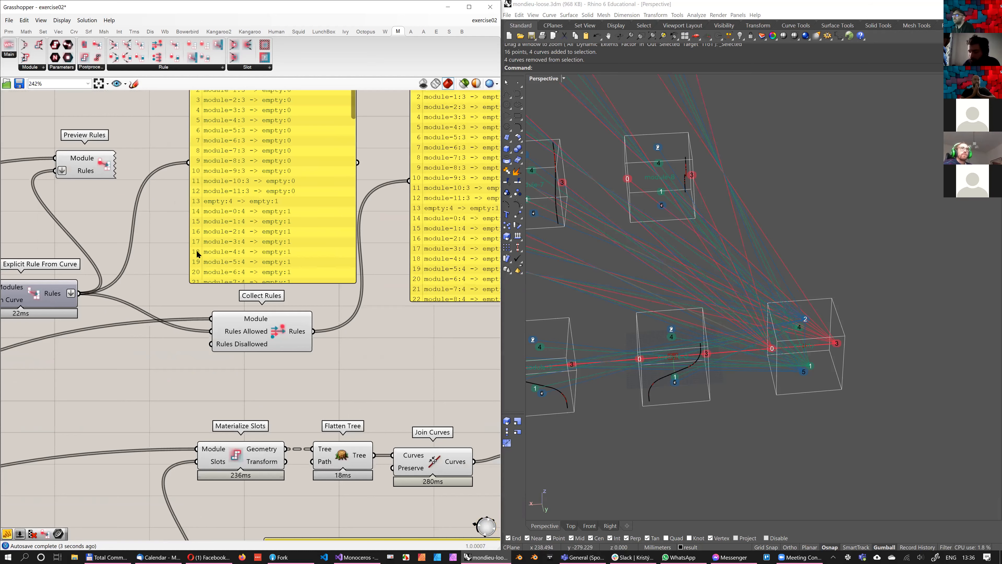
scroll(198, 254, "down", 1)
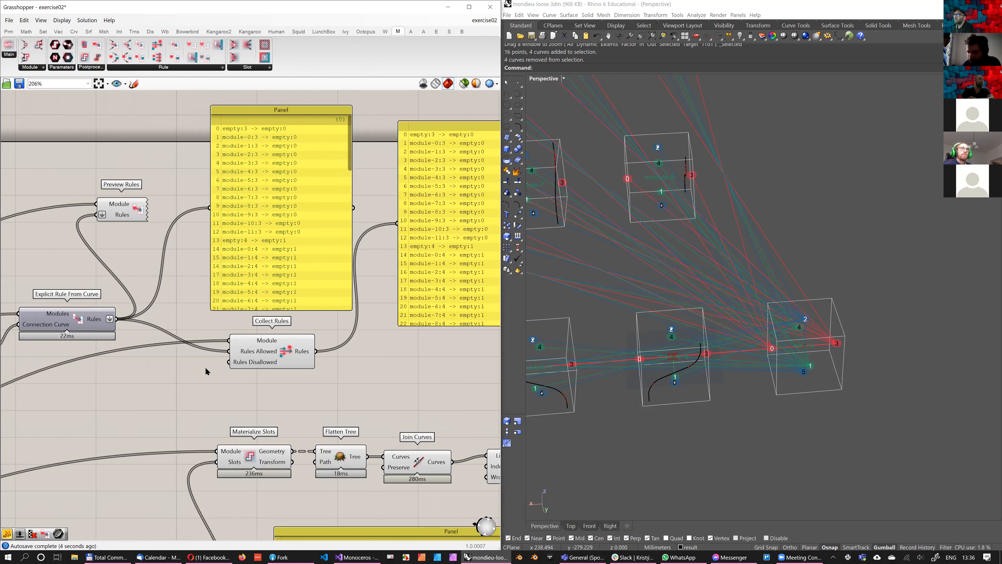
scroll(234, 378, "down", 2)
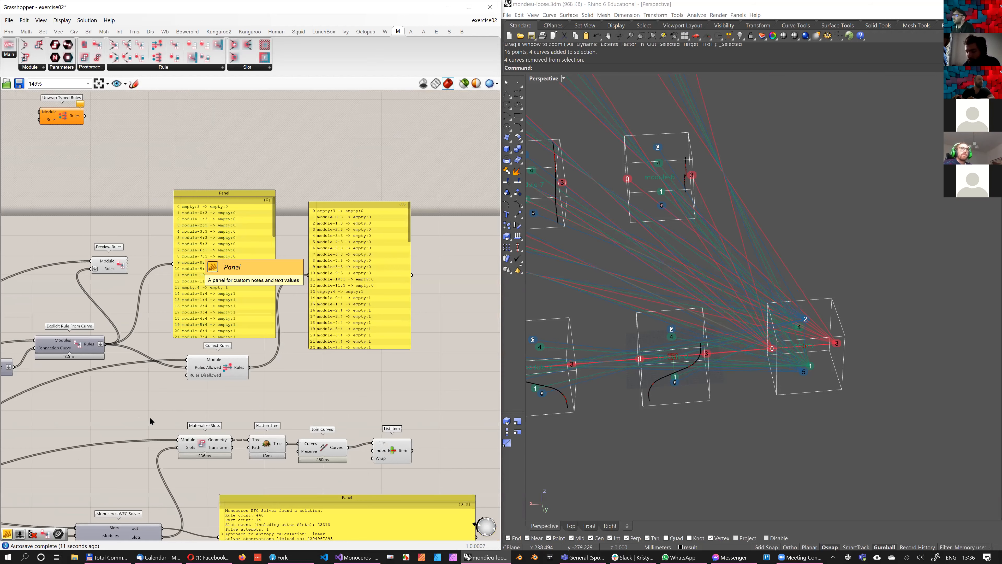
scroll(142, 419, "up", 2)
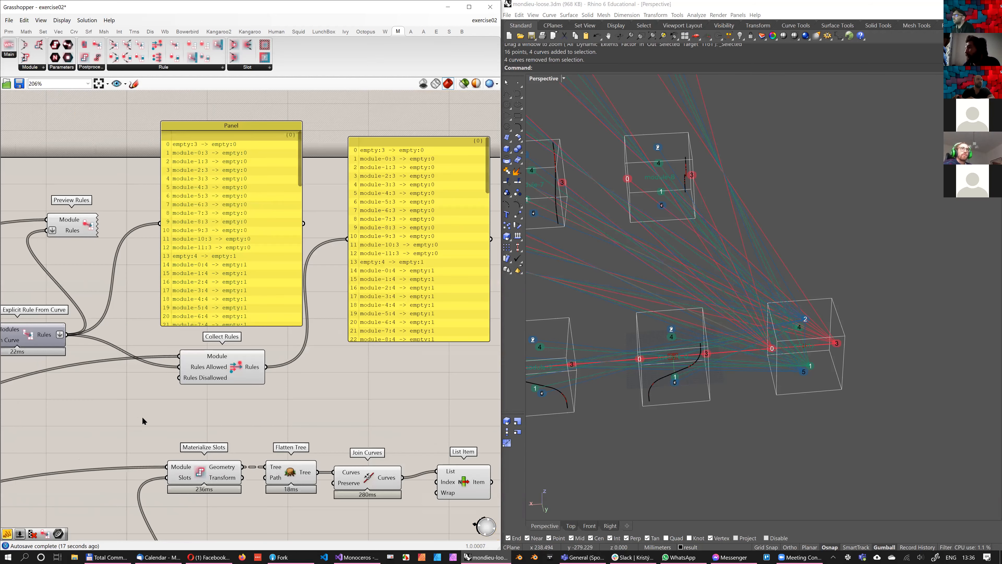
Move Collect Rules below the Monoceros WFC Solver and connect the neighbouring Merge's Result to its Rules Allowed input
scroll(142, 419, "down", 1)
right_click_drag(142, 419, 190, 258)
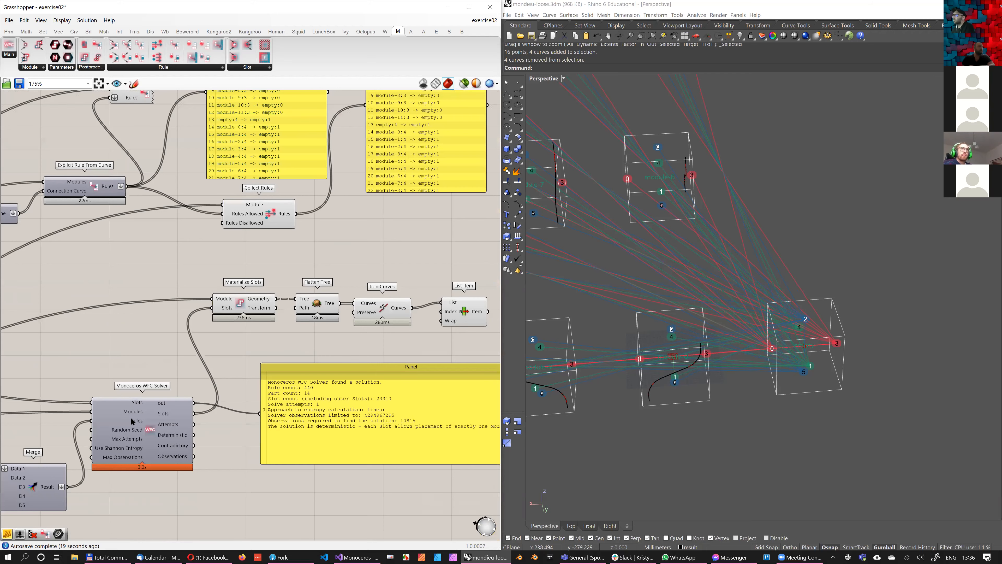
mouse_move(147, 420)
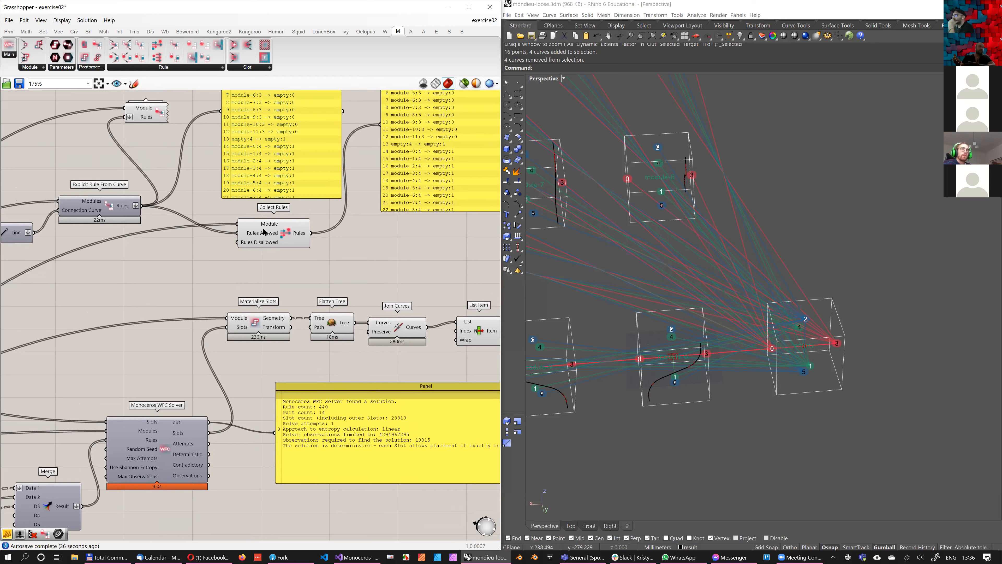
mouse_move(262, 239)
right_click_drag(333, 265, 316, 299)
scroll(325, 298, "down", 2)
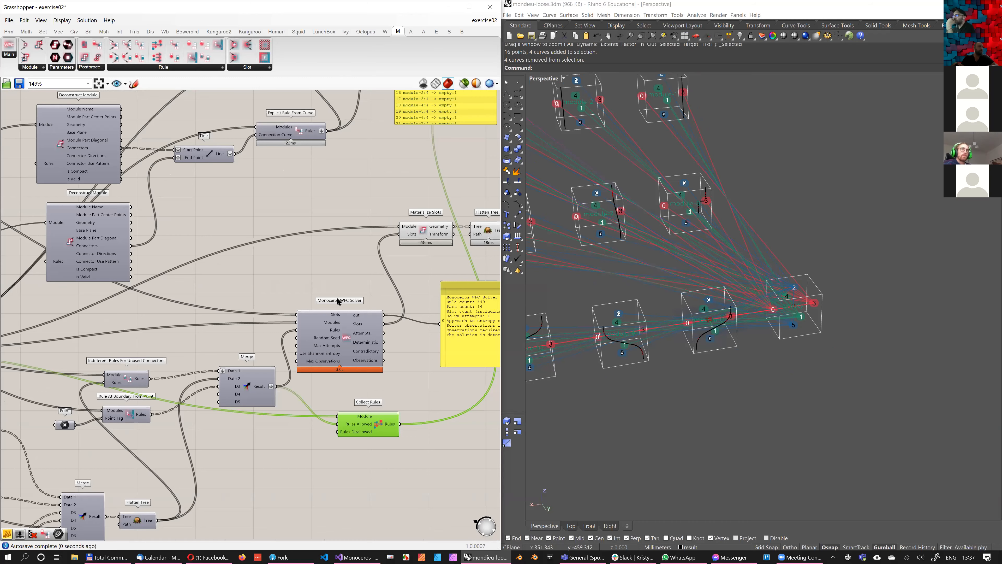
Turn on the preview of the Construct Module component so the numbered modules are labelled in the Rhino viewport
scroll(391, 245, "down", 2)
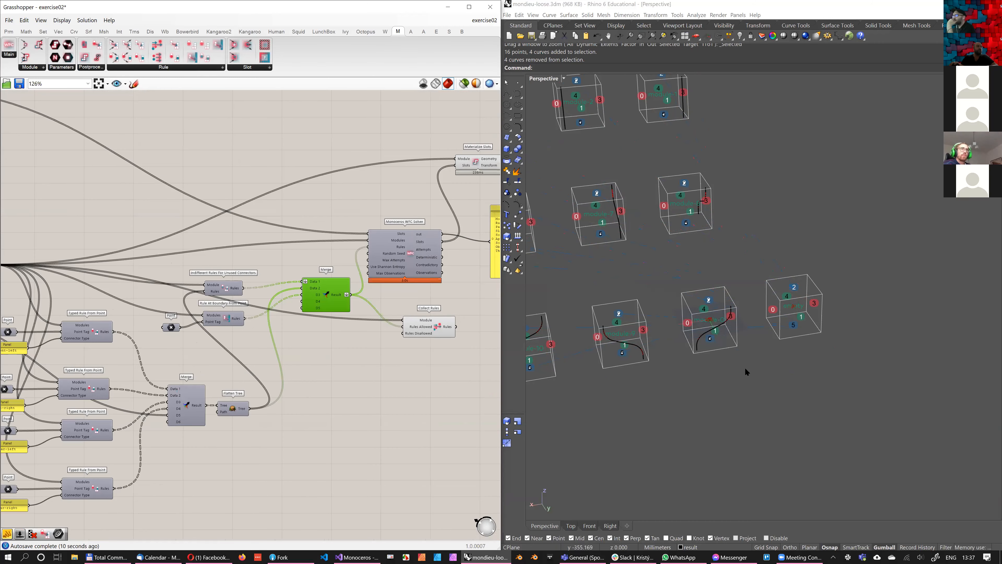
right_click_drag(735, 355, 741, 356, "shift")
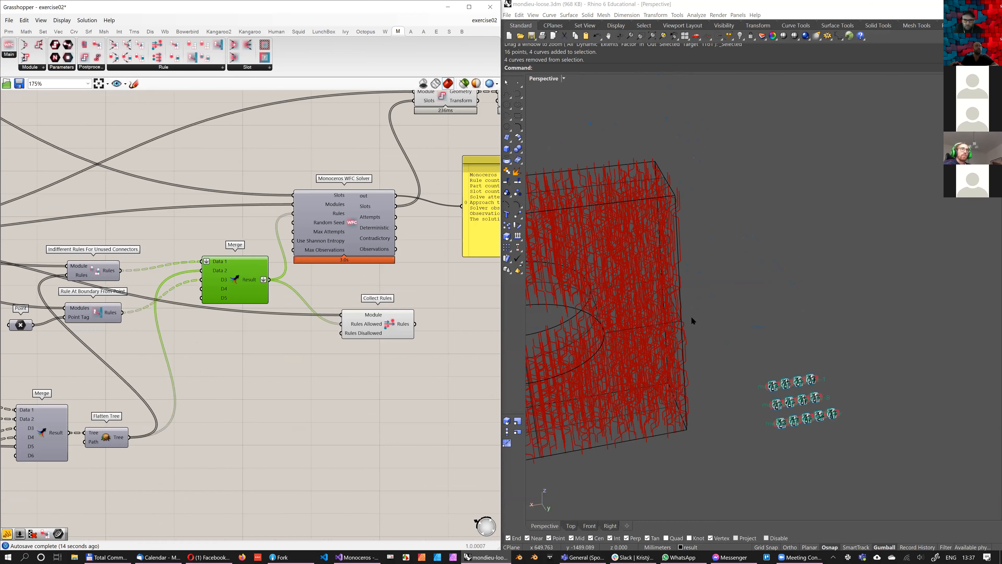
scroll(803, 373, "up", 7)
right_click_drag(803, 373, 730, 282, "shift")
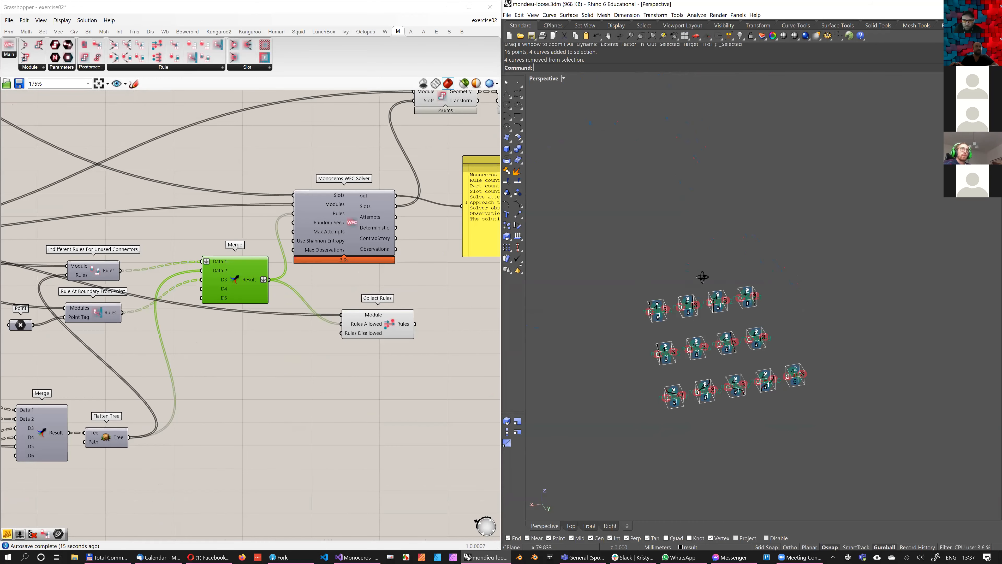
scroll(699, 275, "up", 5)
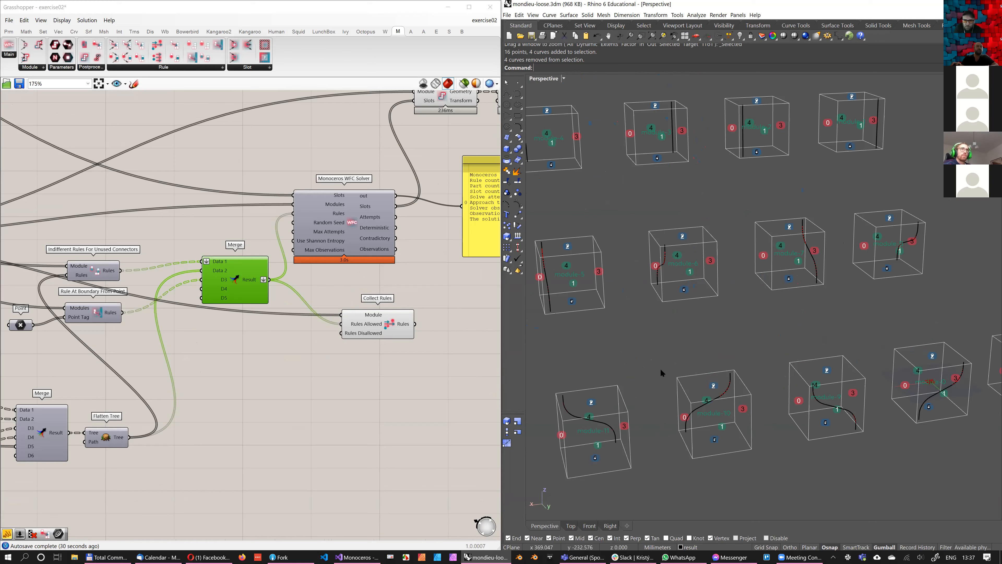
right_click_drag(728, 408, 712, 362, "shift")
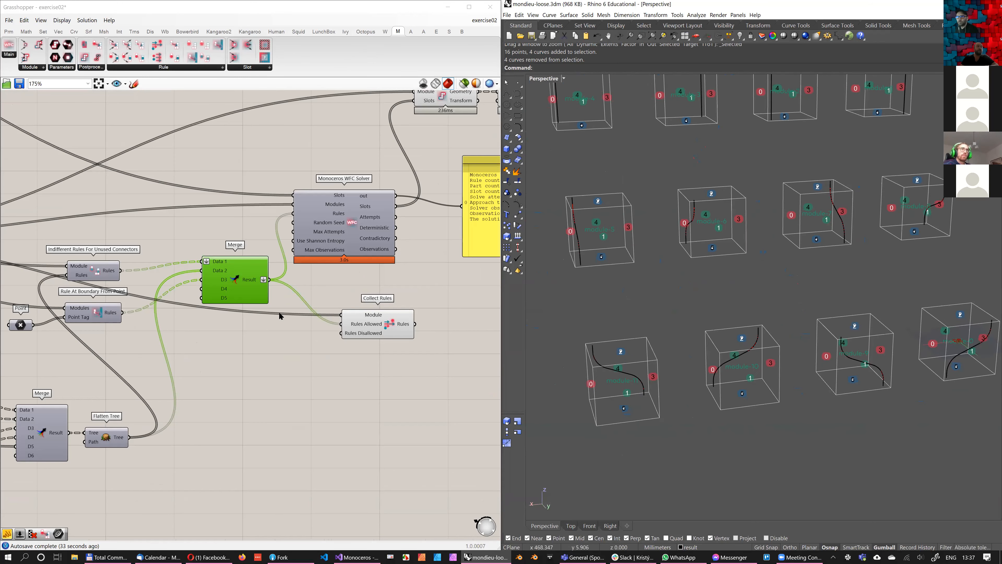
scroll(299, 360, "down", 2)
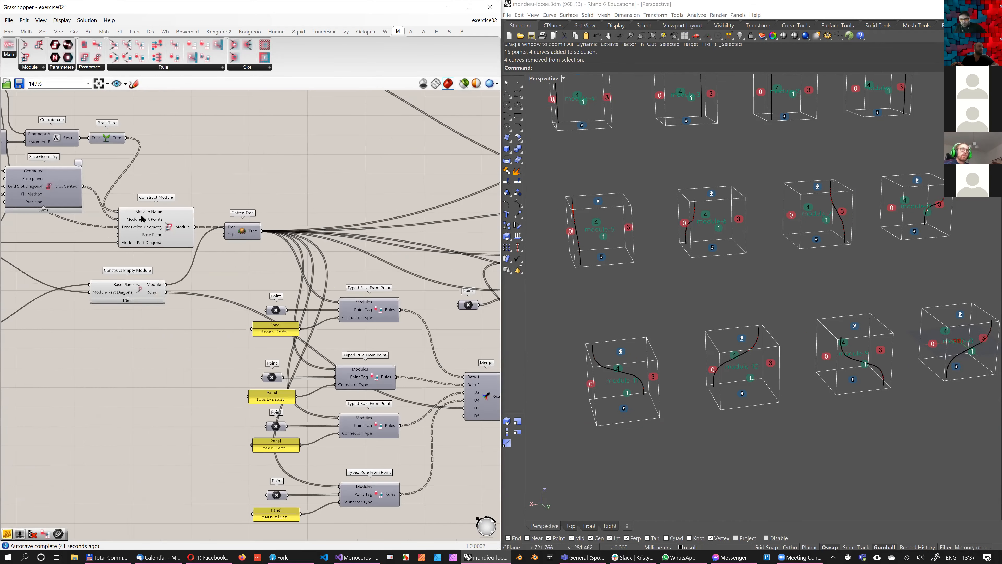
middle_click(233, 163)
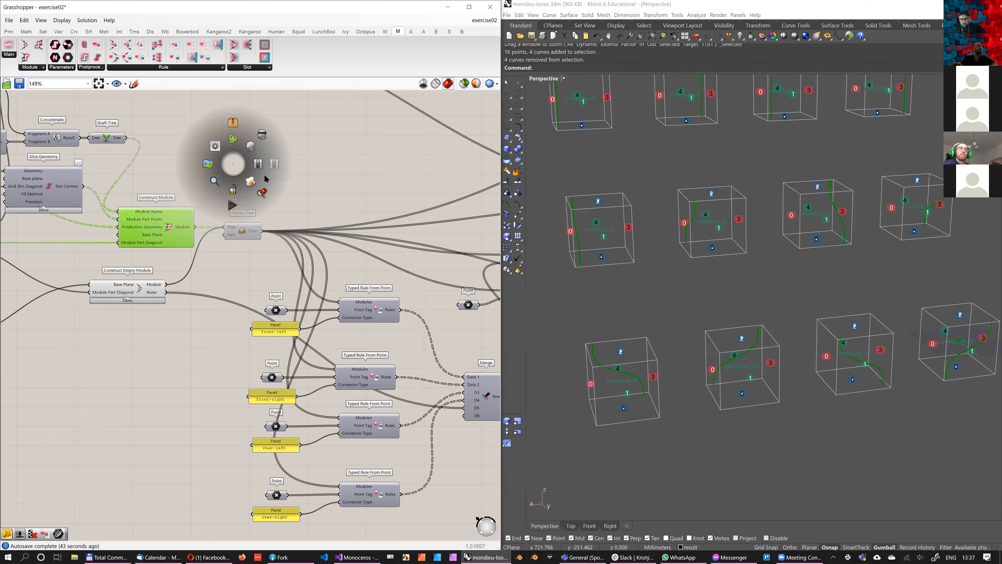
left_click(256, 182)
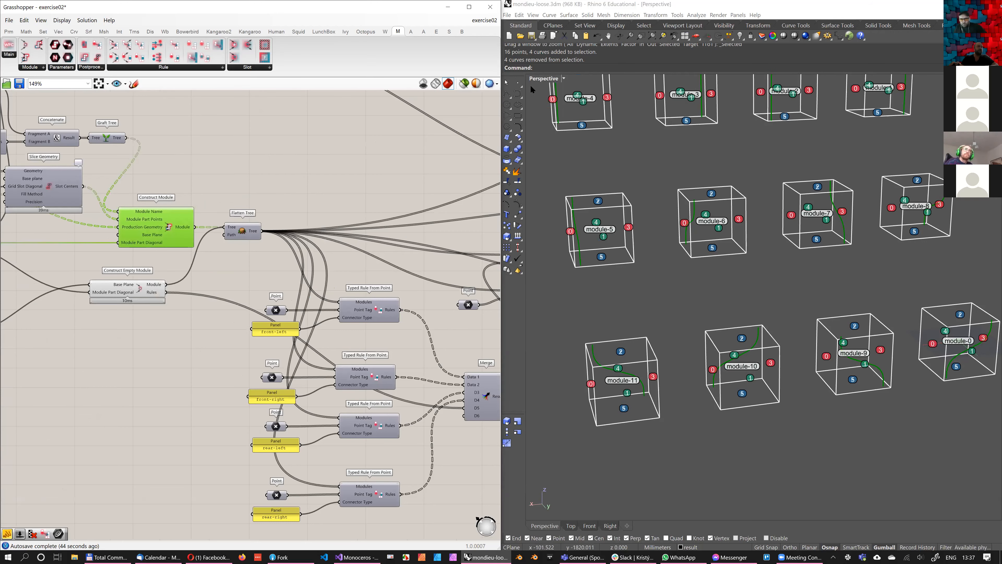
Draw a polyline in Rhino from connector 3 of module-11 to connector 0 of module-10
left_click(508, 95)
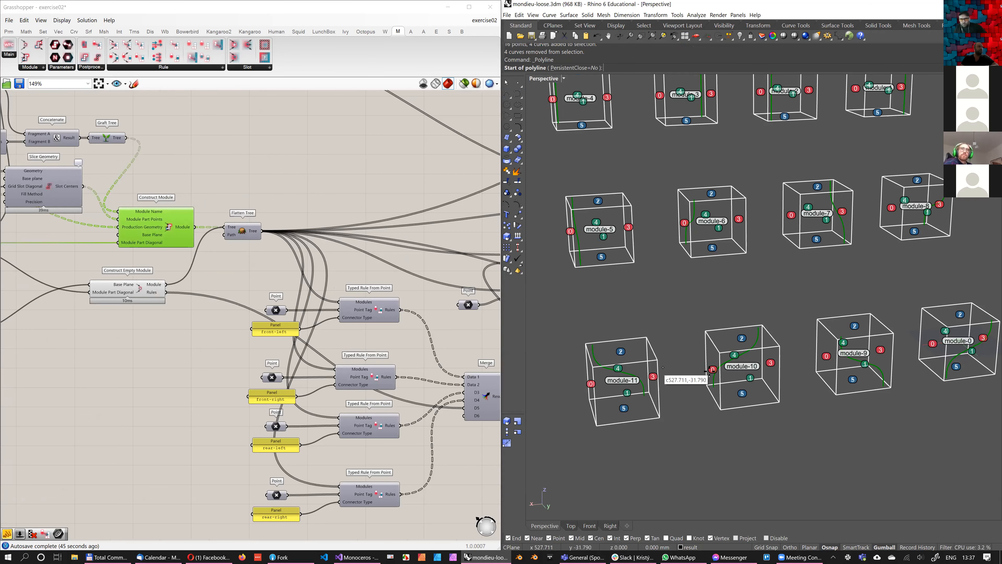
left_click(653, 376)
left_click(712, 369)
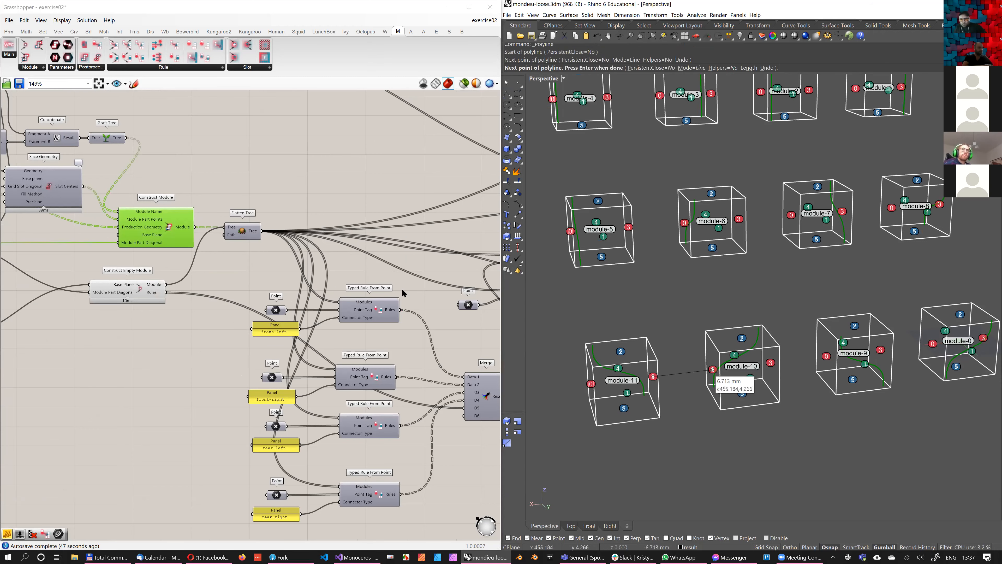
right_click(711, 369)
Create a Curve parameter below Collect Rules and set the polyline between module-11 and module-10 as its one curve
left_click(686, 373)
right_click_drag(452, 347, 110, 298)
double_click(319, 298)
type("curve")
key("Return")
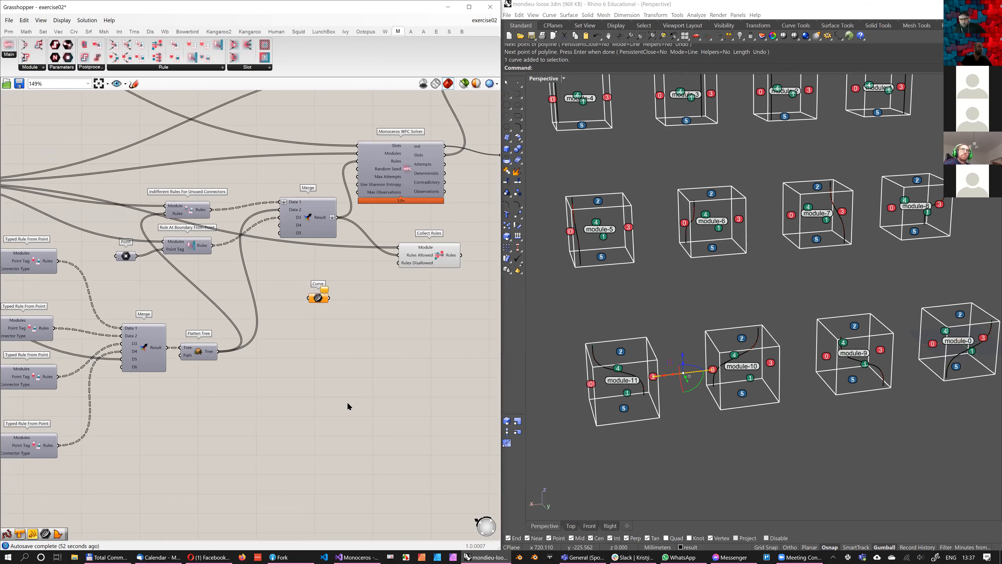
right_click(317, 298)
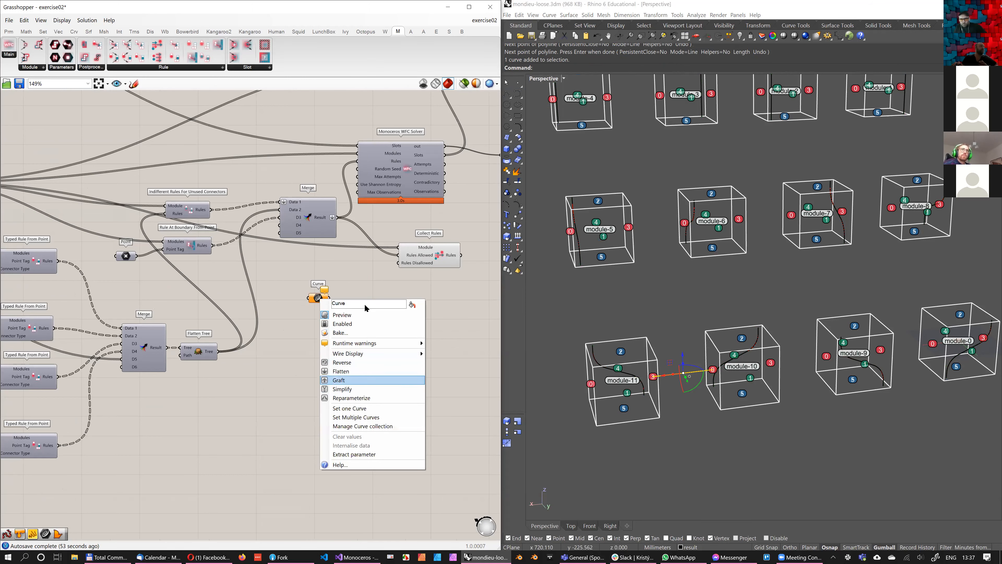
left_click(350, 408)
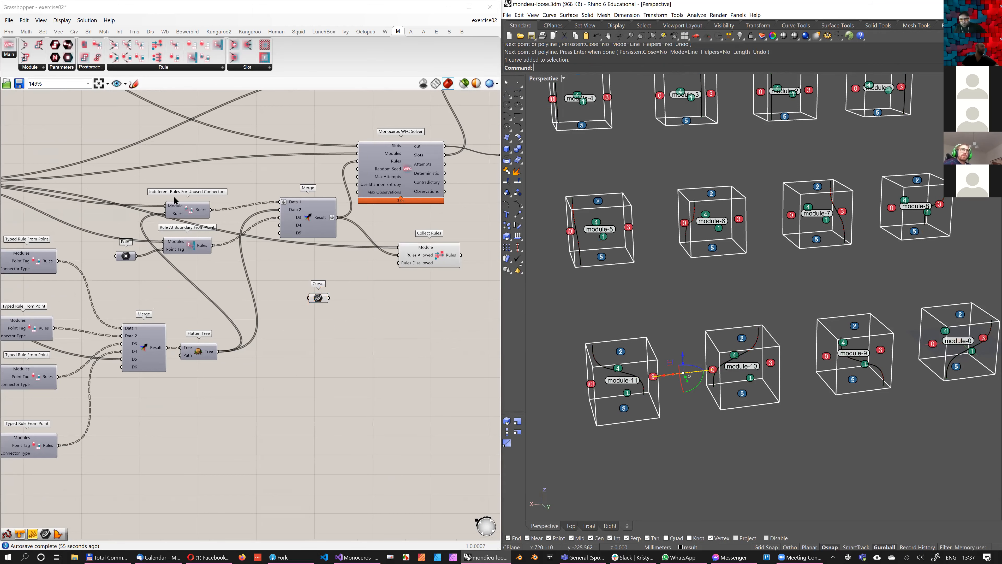
Add Explicit Rule From Curve, feeding the flattened modules into Modules and the Curve parameter into Connection Curve
scroll(178, 219, "up", 2)
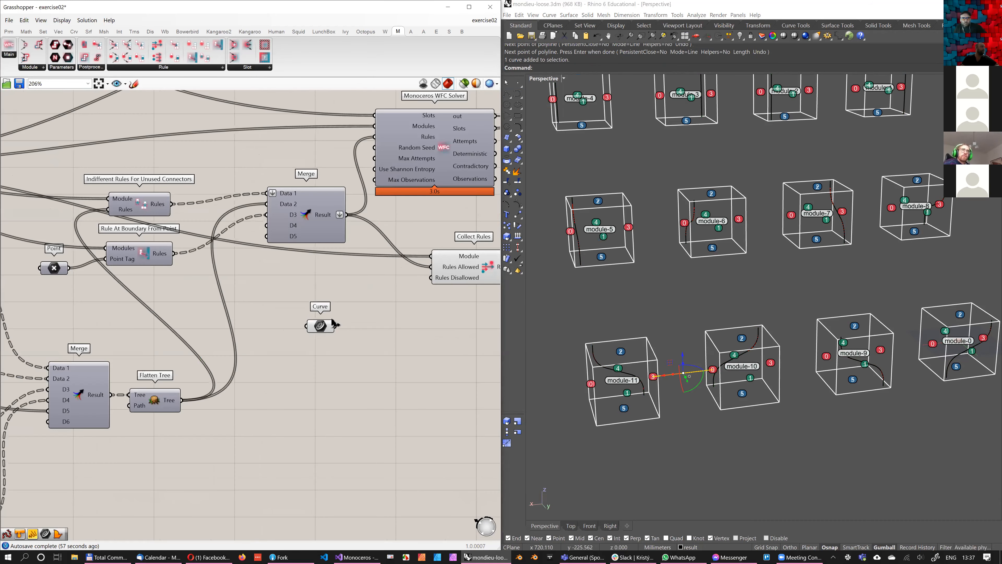
left_click(222, 67)
left_click(150, 189)
left_click(390, 317)
left_click_drag(336, 326, 345, 323)
scroll(383, 301, "down", 7)
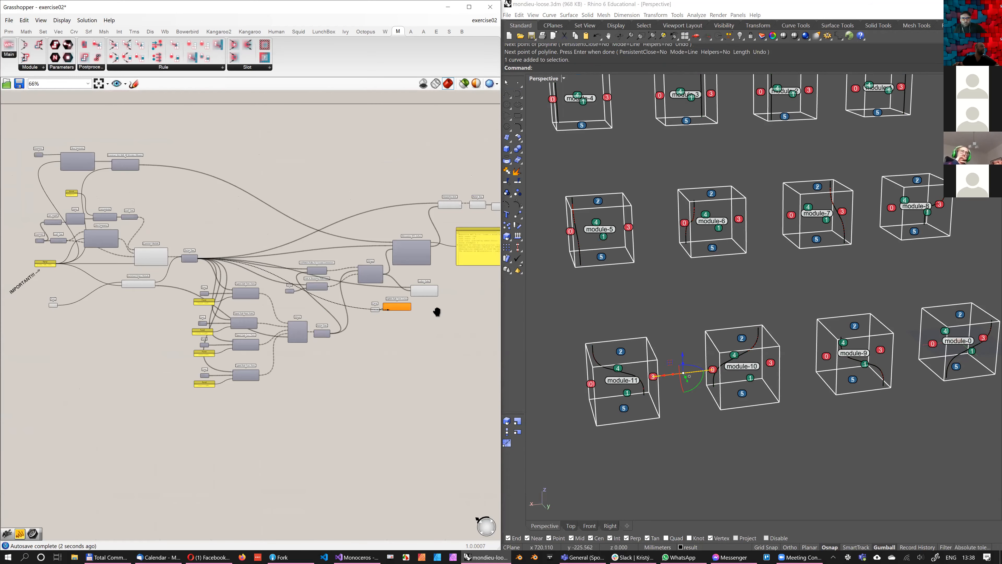
Attach a Panel to the Rules output of the new Explicit Rule From Curve component
scroll(386, 304, "up", 4)
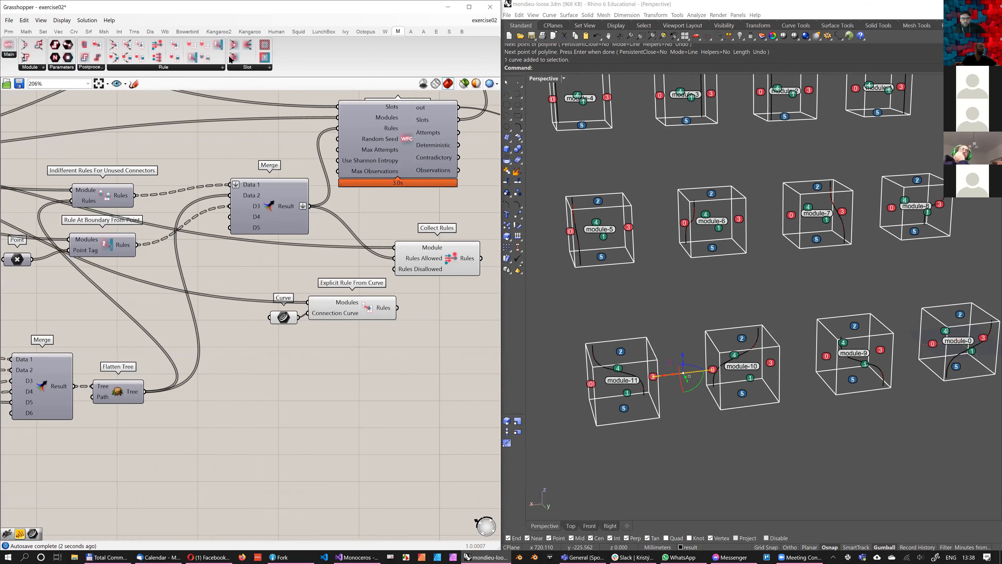
left_click(8, 32)
left_click_drag(436, 326, 397, 307)
left_click_drag(270, 303, 274, 306)
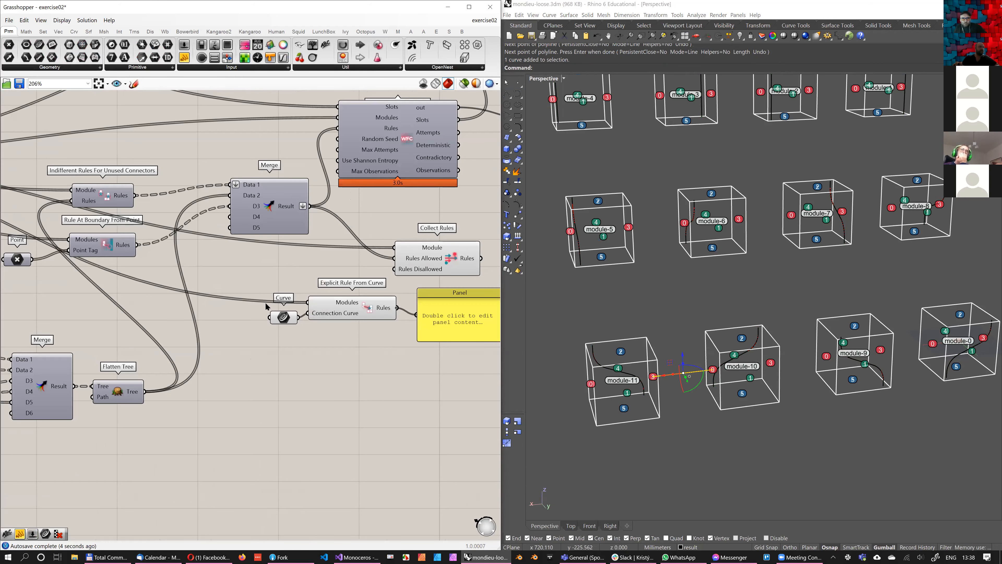
right_click_drag(454, 369, 352, 350)
scroll(420, 382, "down", 2)
left_click_drag(389, 358, 198, 324)
left_click(237, 315, "shift")
left_click(347, 361)
scroll(346, 340, "up", 3)
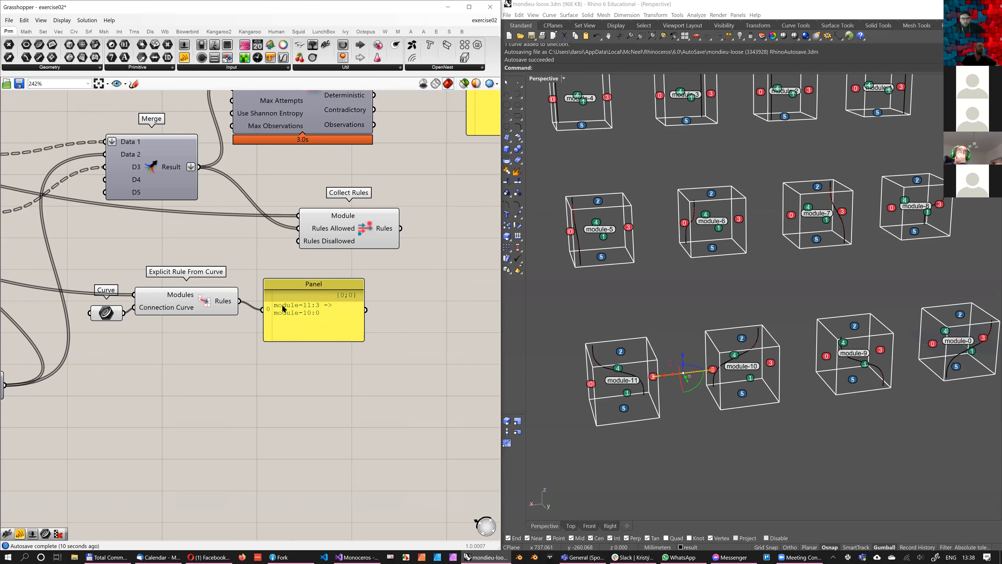
Widen the rule Panel so its entry fits on one line and move it clear of Collect Rules
scroll(282, 309, "down", 2)
left_click_drag(366, 311, 437, 311)
right_click_drag(282, 311, 281, 337)
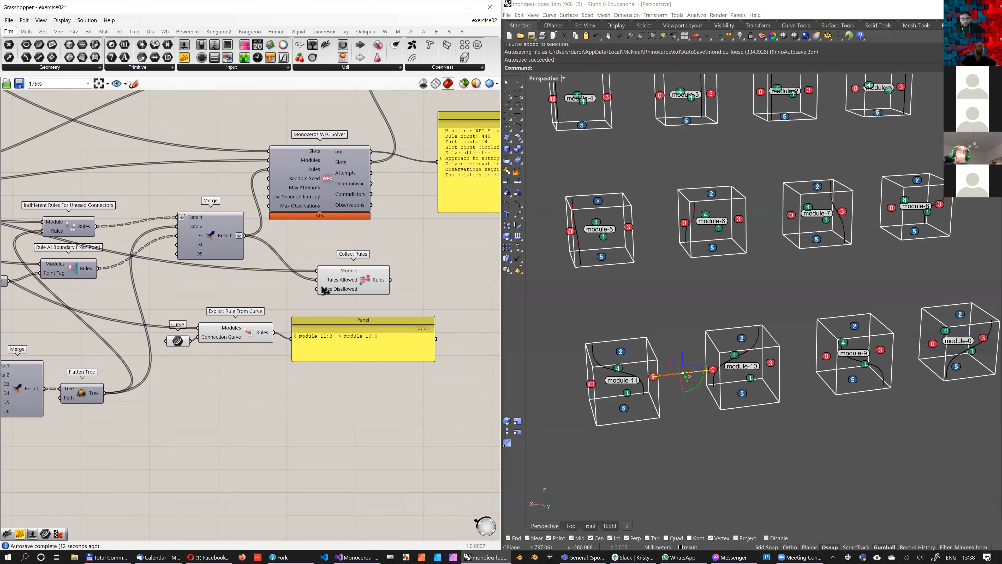
Connect the Rules output of Explicit Rule From Curve to Collect Rules' Rules Disallowed input
scroll(281, 305, "up", 1)
left_click_drag(273, 332, 317, 289)
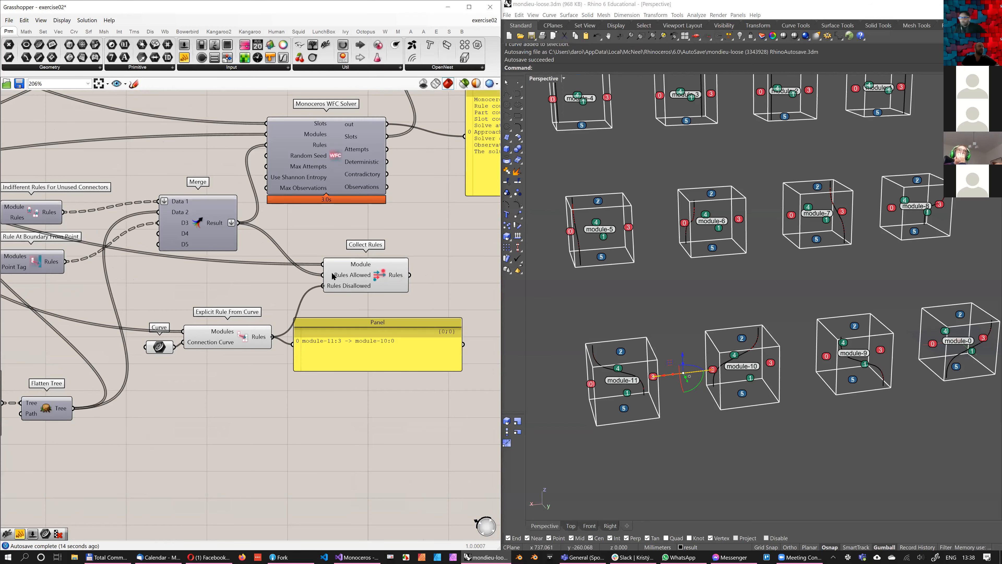
right_click_drag(409, 280, 341, 278)
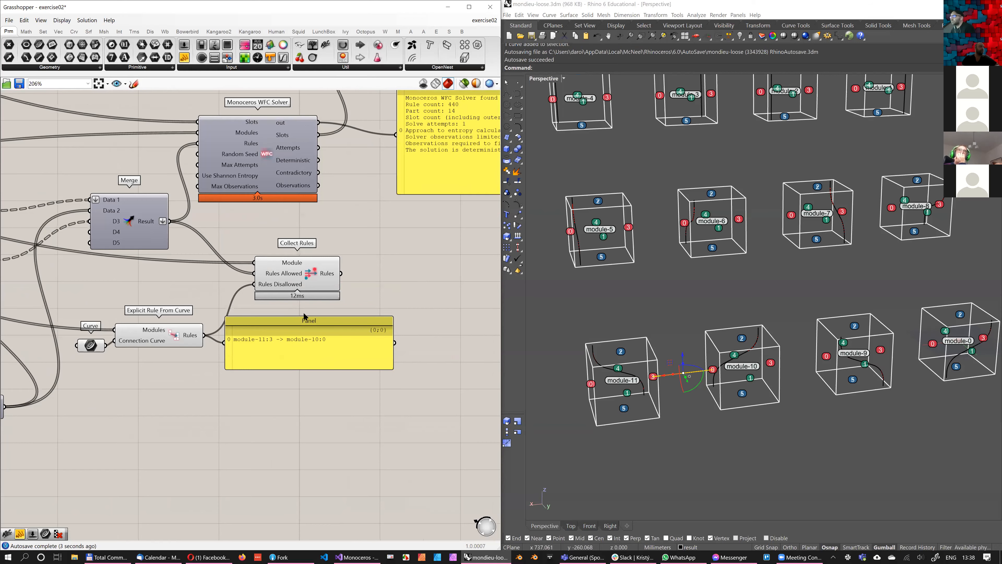
Move the Panel aside and make Collect Rules' Rules output its source in place of Explicit Rule From Curve
left_click_drag(309, 333, 416, 334)
left_click_drag(341, 274, 332, 345)
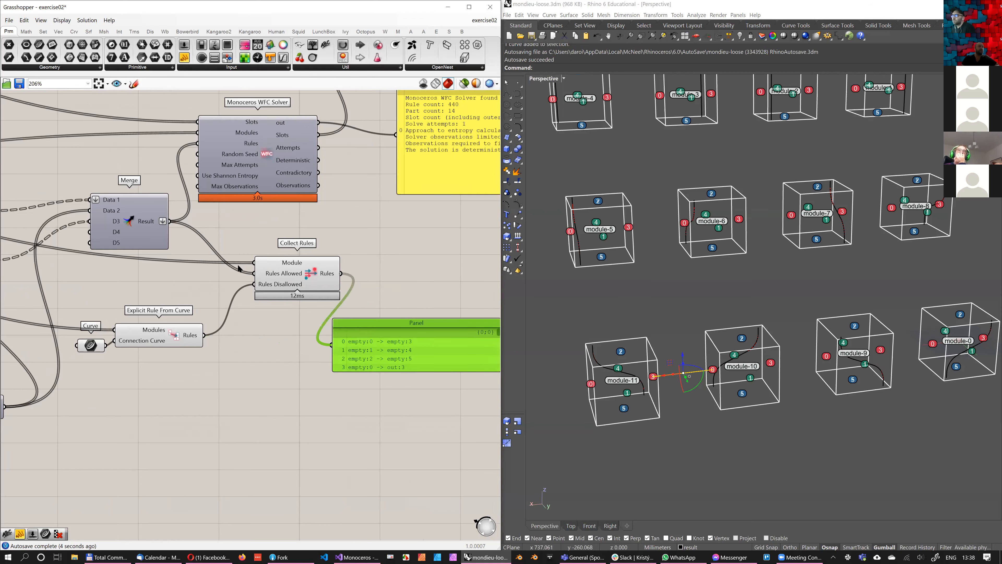
right_click_drag(473, 320, 353, 294)
scroll(352, 296, "down", 2)
left_click_drag(350, 302, 369, 275)
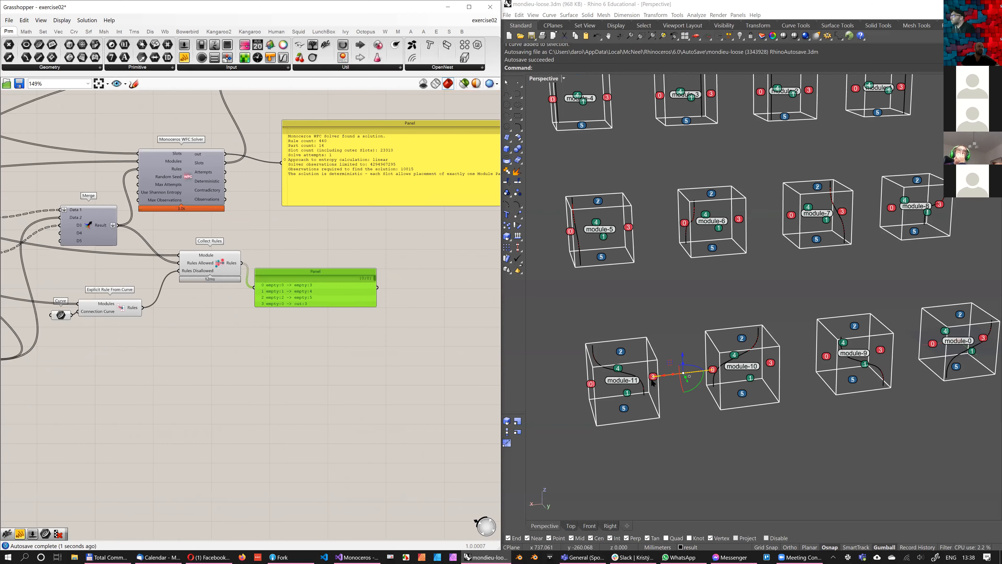
right_click_drag(370, 276, 423, 276)
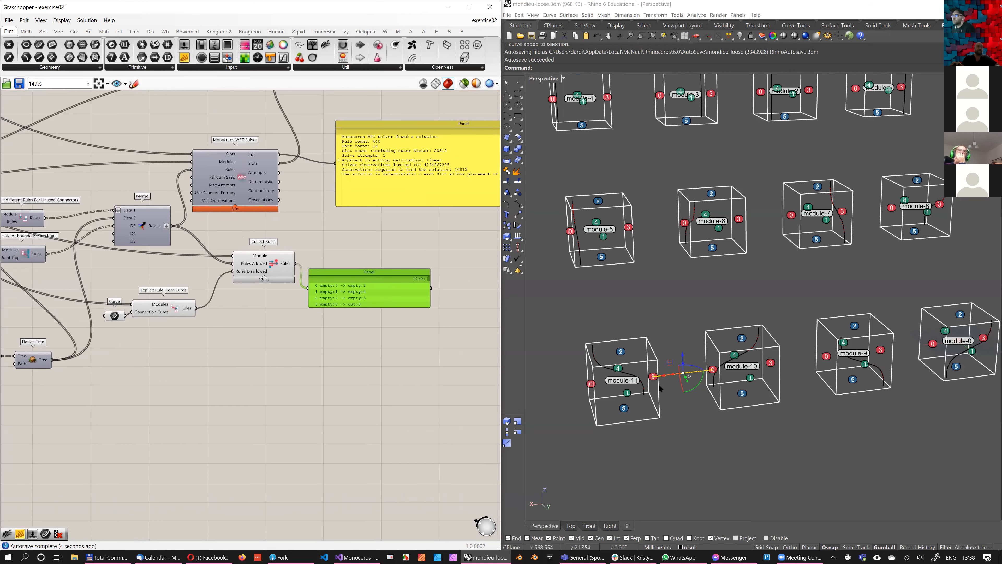
Add a Preview Rules component fed by the modules and Collect Rules' output, and inspect the connections between module-11 and module-10
left_click(721, 383)
right_click_drag(713, 385, 693, 383)
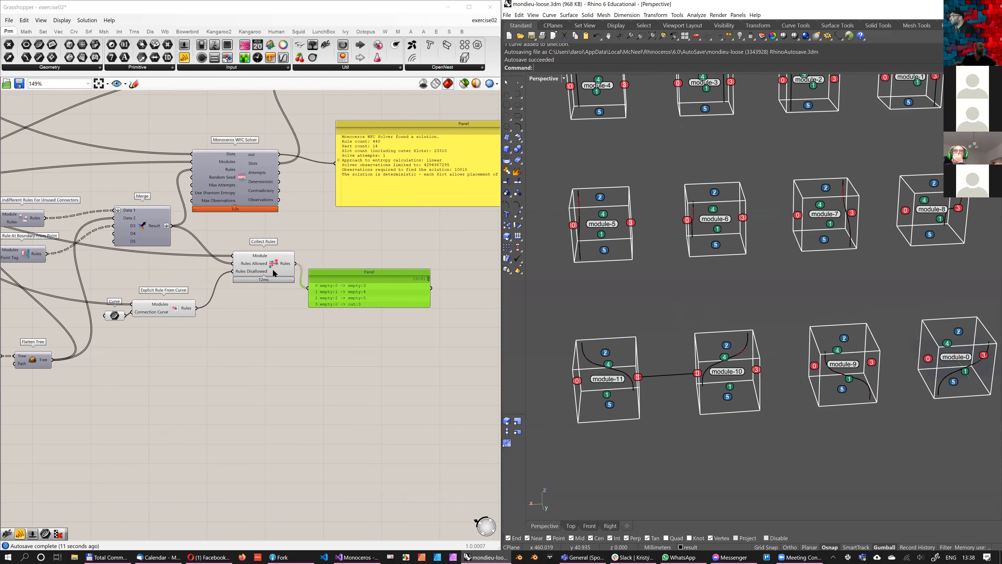
right_click_drag(315, 197, 330, 255)
scroll(251, 224, "down", 1)
left_click(397, 31)
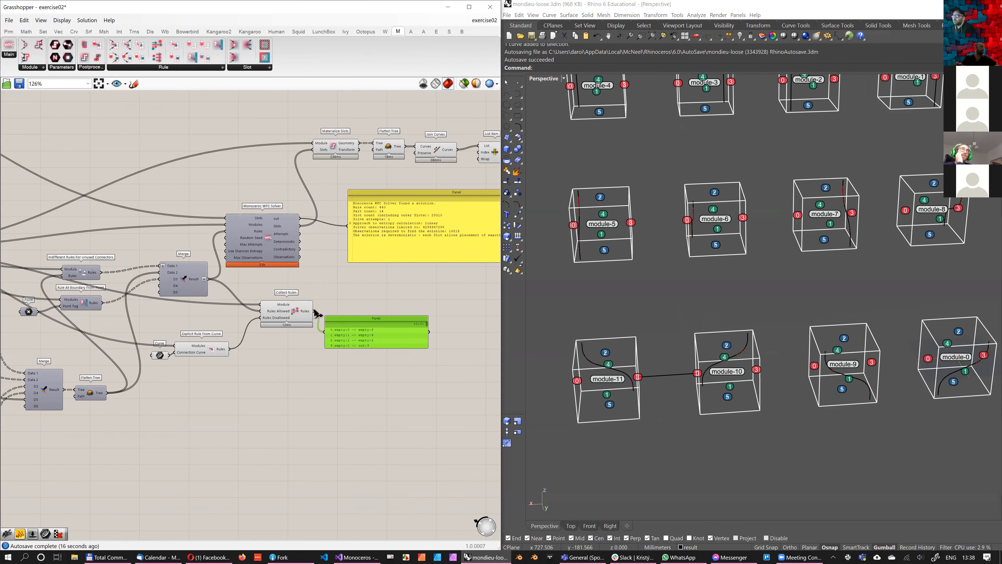
left_click(332, 278)
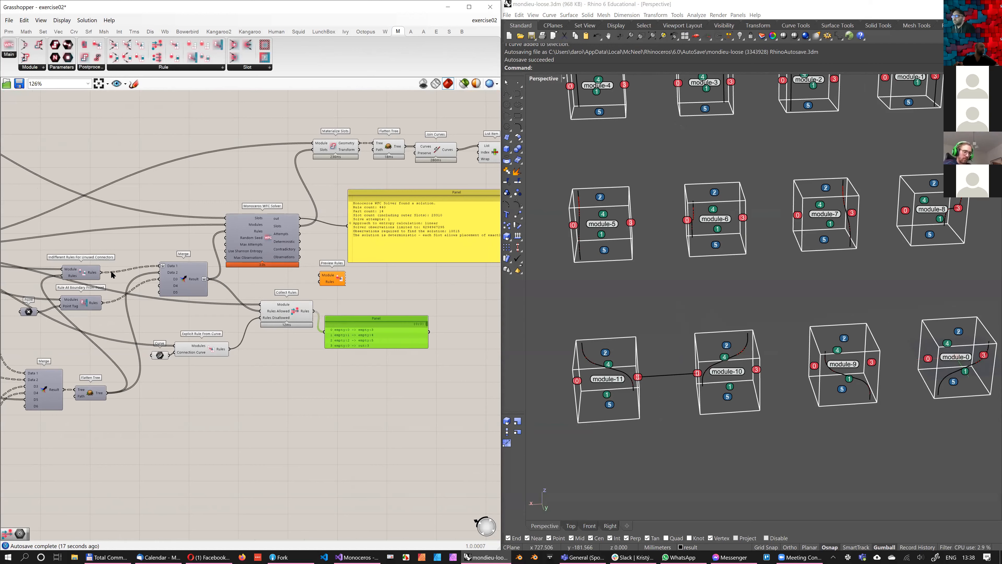
scroll(308, 284, "down", 3)
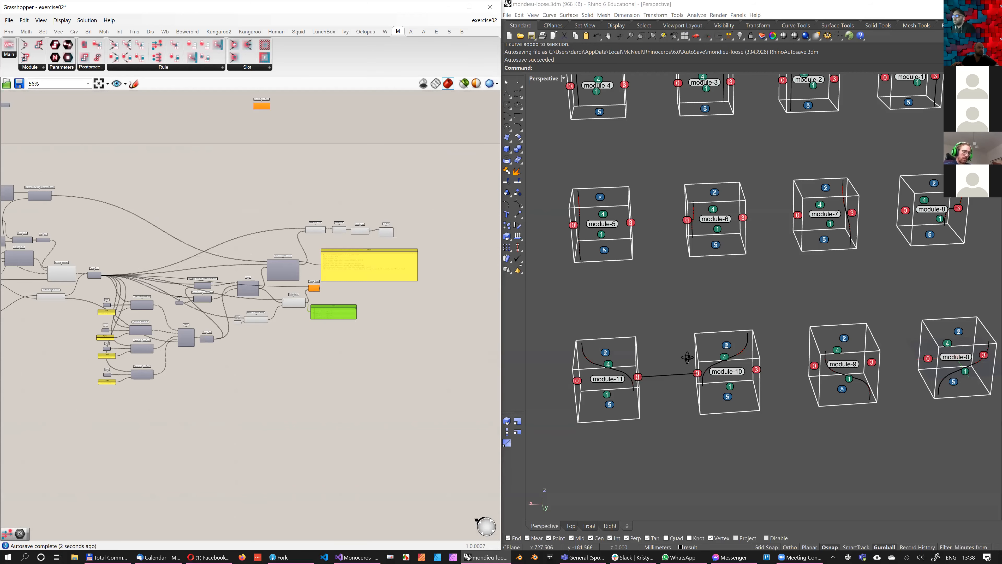
right_click_drag(683, 352, 734, 396)
scroll(620, 360, "up", 8)
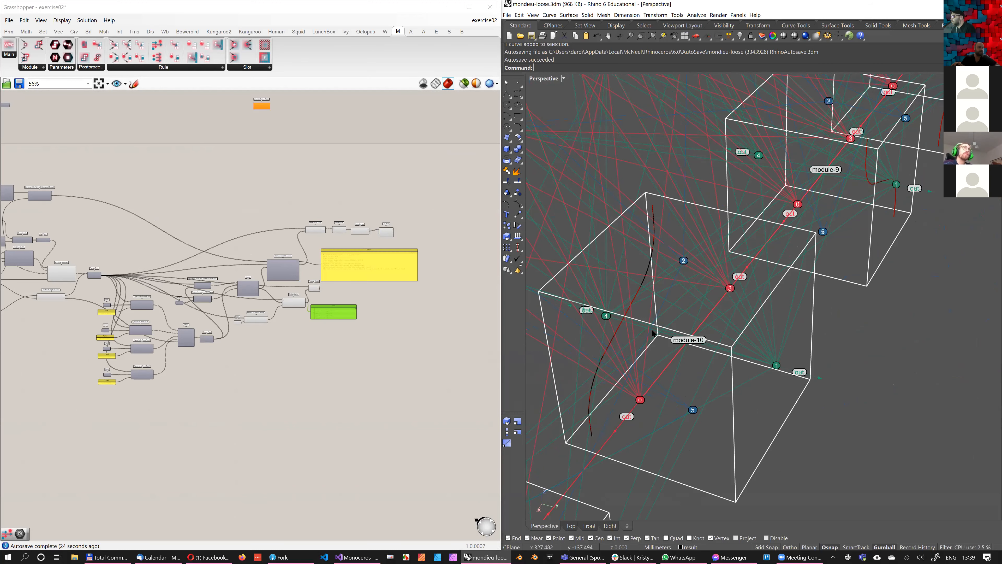
scroll(671, 368, "up", 2)
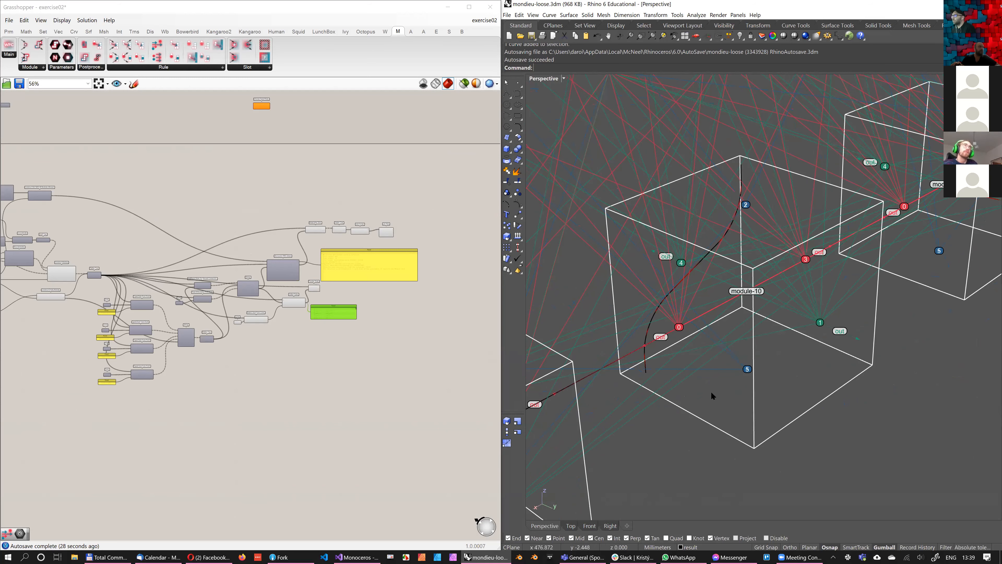
scroll(646, 392, "down", 1)
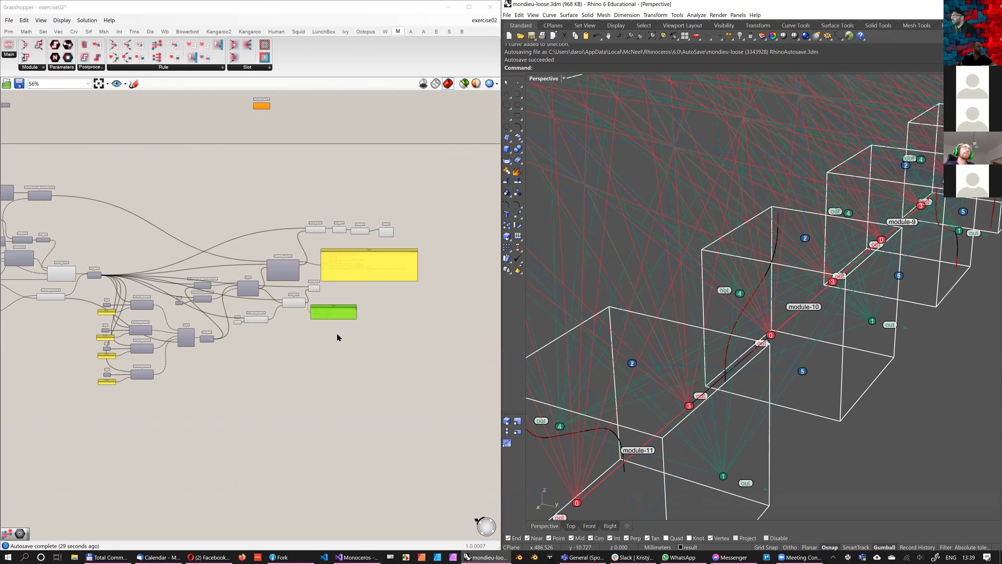
Delete the Panel and the Preview Rules component attached to Collect Rules' output
right_click_drag(220, 337, 236, 328)
scroll(346, 314, "up", 3)
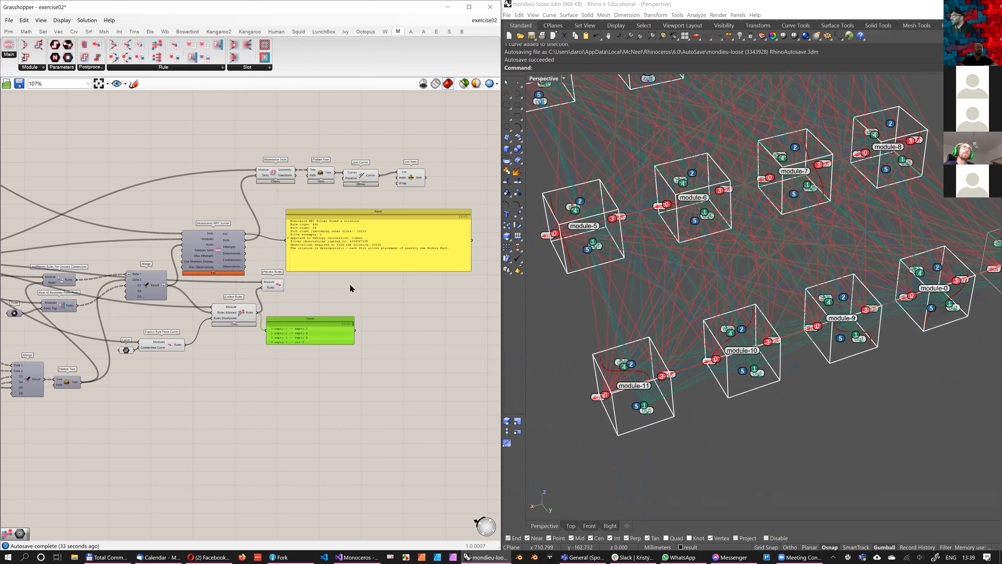
scroll(265, 326, "up", 3)
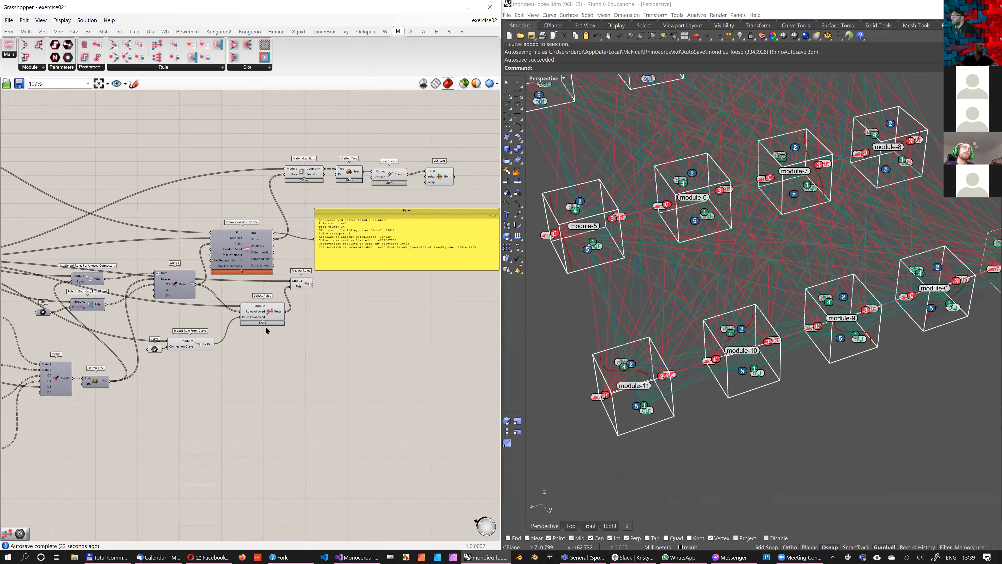
right_click_drag(264, 336, 276, 380)
scroll(292, 360, "up", 1)
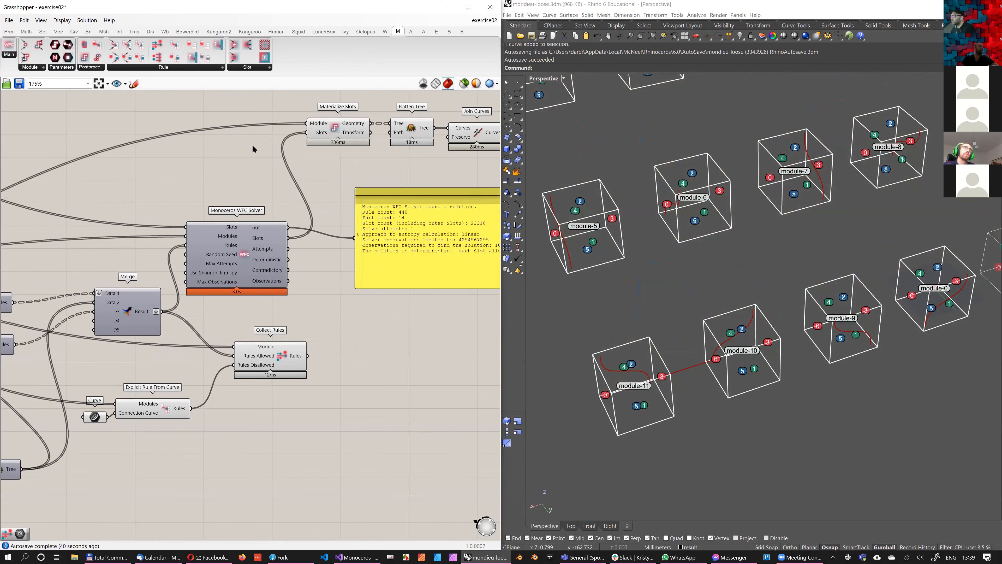
Add an Unwrap Typed Rules component below Collect Rules
scroll(275, 388, "down", 4)
scroll(211, 272, "up", 6)
left_click(157, 57)
left_click(315, 356)
right_click_drag(297, 301, 346, 292)
scroll(346, 292, "down", 1)
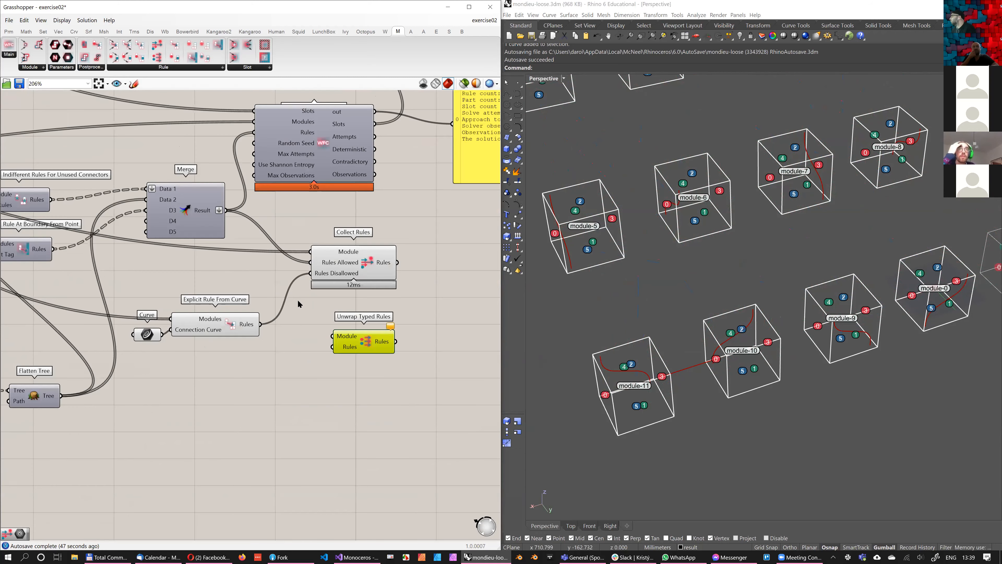
Add a Panel below Unwrap Typed Rules and feed it from the Result of the Merge component that combines all rules
right_click_drag(686, 308, 685, 292)
right_click_drag(298, 304, 205, 347)
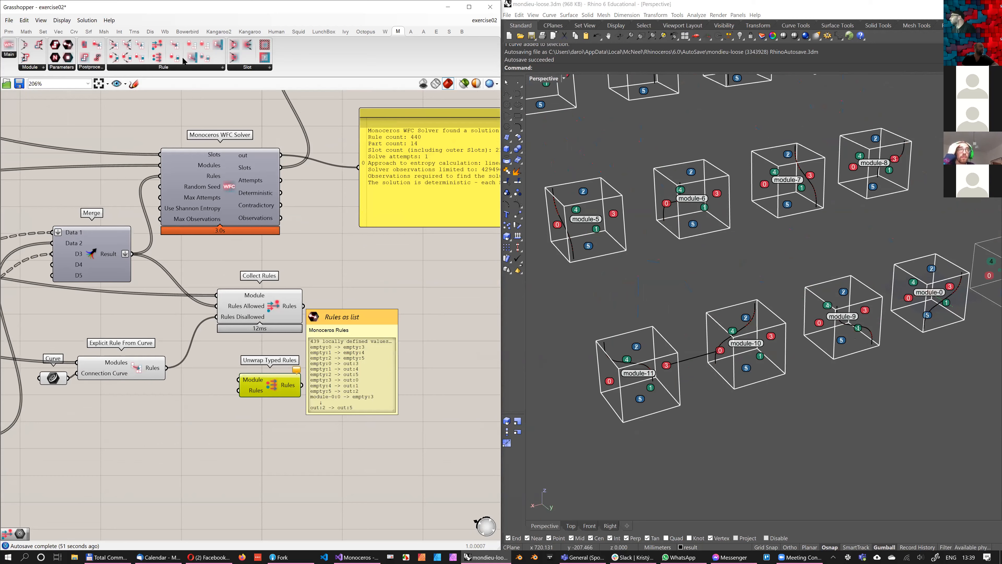
right_click_drag(256, 436, 276, 385)
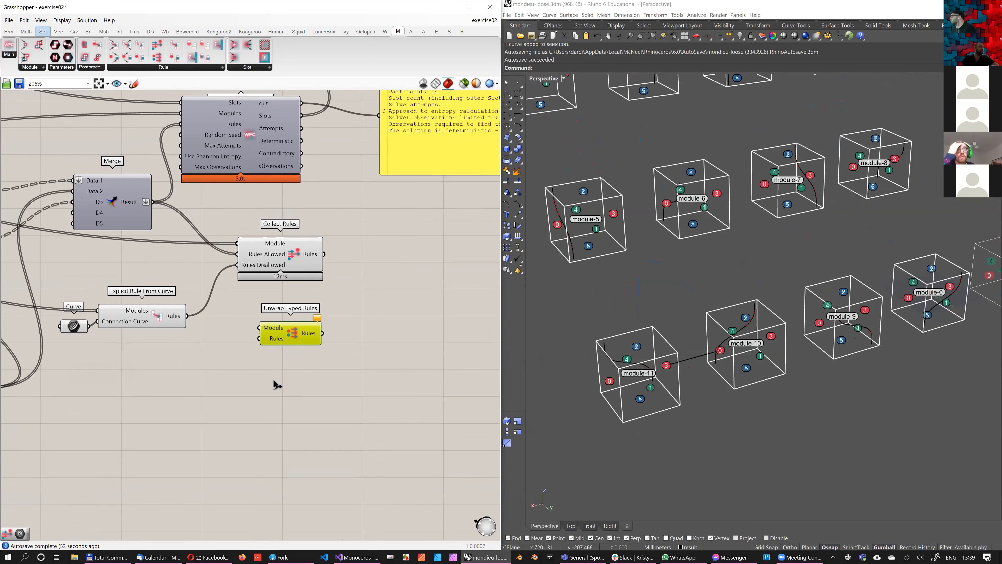
left_click(9, 31)
left_click(184, 57)
left_click(250, 410)
left_click_drag(153, 202, 265, 400)
right_click_drag(449, 405, 440, 386)
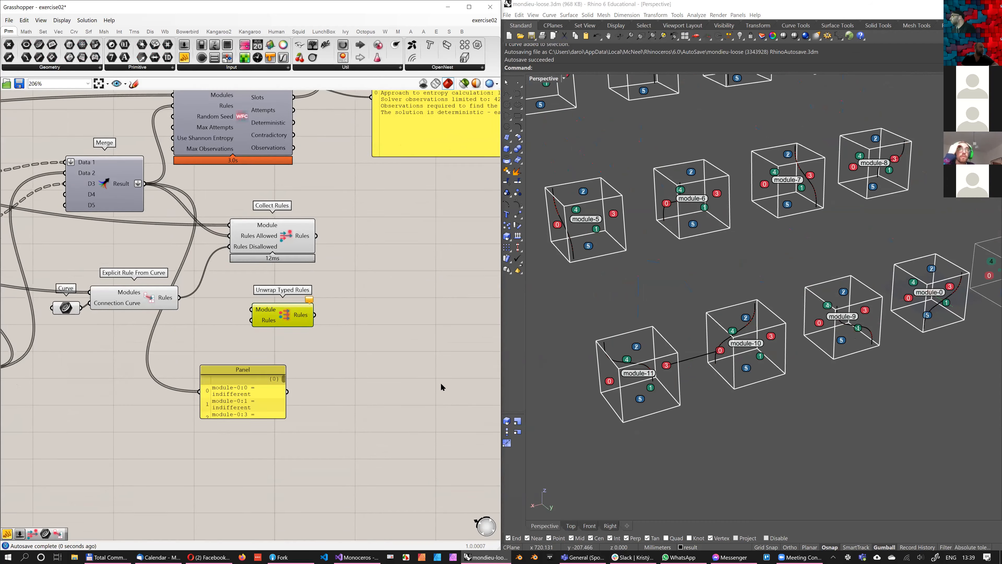
Enlarge the new Panel and read through its list of indifferent, typed and explicit rules
scroll(441, 387, "down", 2)
left_click_drag(273, 402, 443, 463)
scroll(295, 442, "down", 5)
scroll(268, 438, "down", 8)
scroll(273, 434, "up", 3)
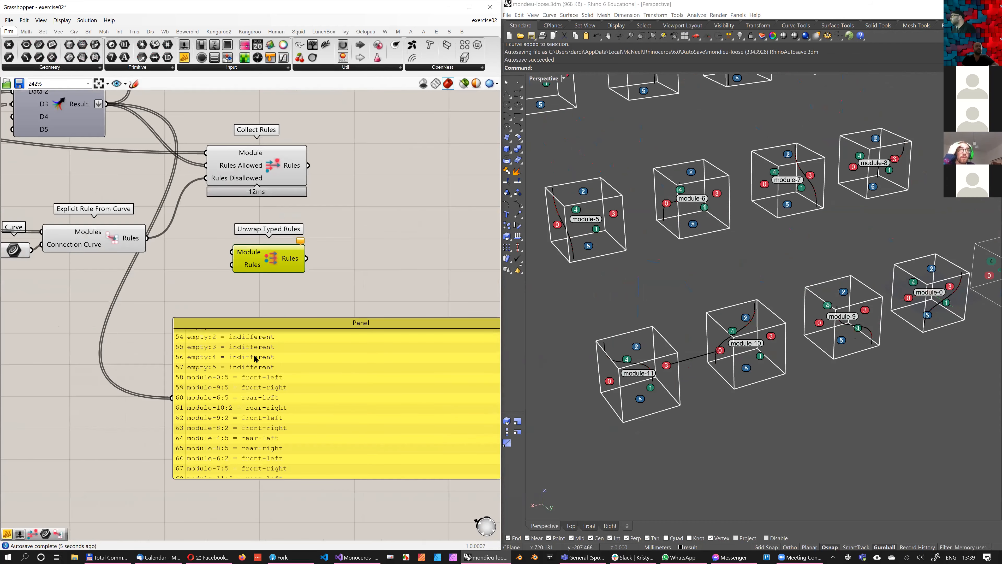
scroll(221, 362, "down", 2)
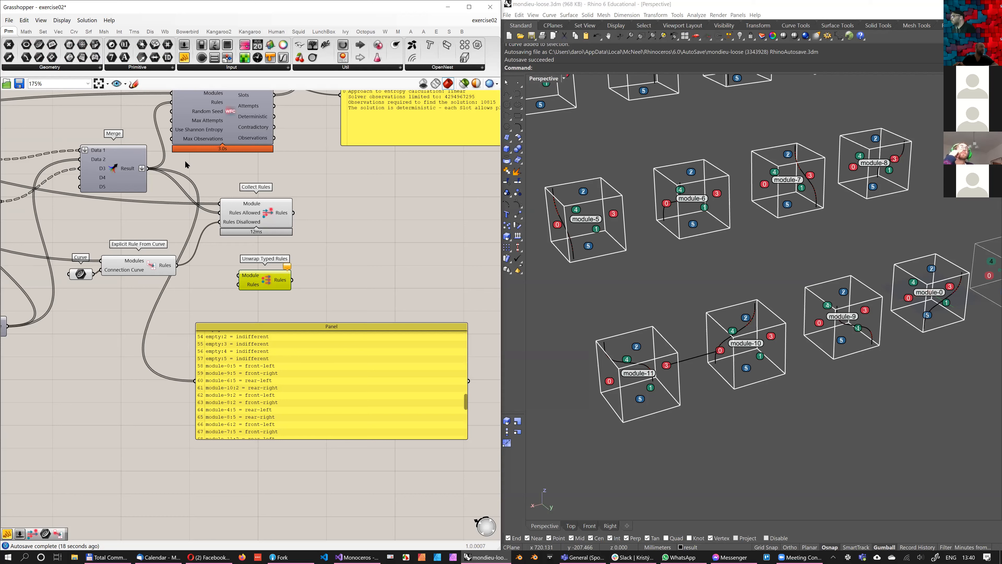
Feed Unwrap Typed Rules with the merged rules as Rules and the flattened modules as Module
right_click_drag(210, 263, 251, 257)
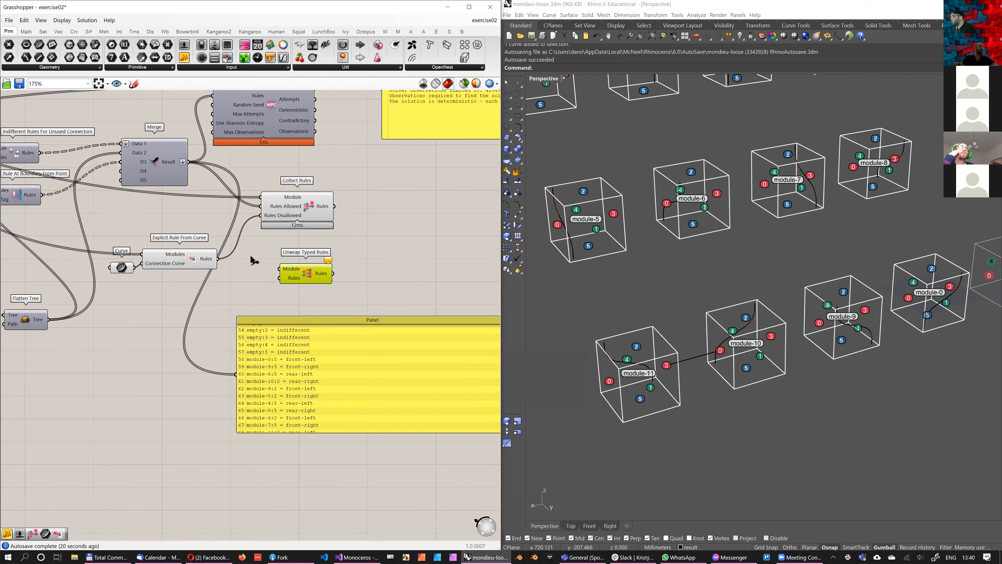
left_click_drag(283, 272, 70, 183)
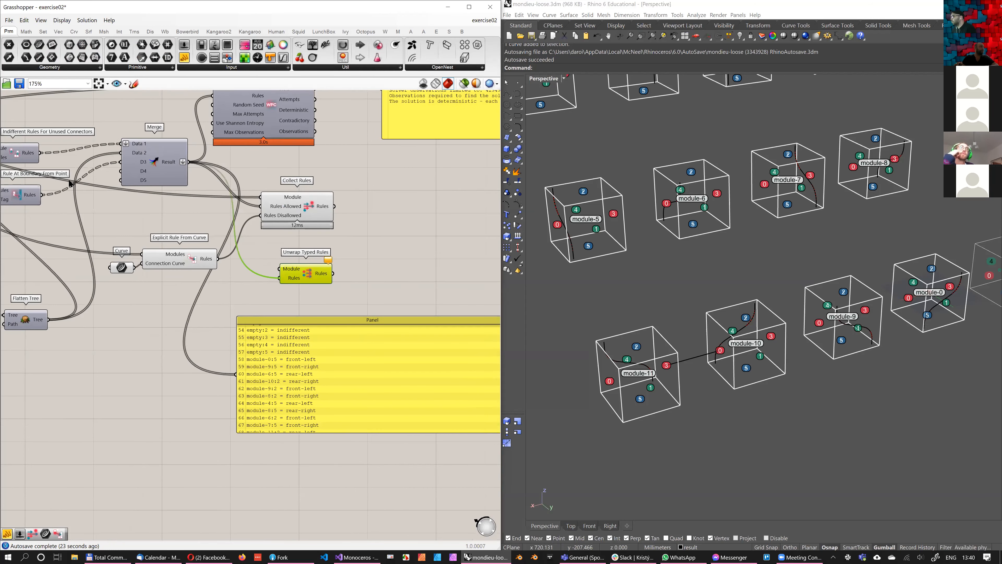
scroll(382, 256, "down", 3)
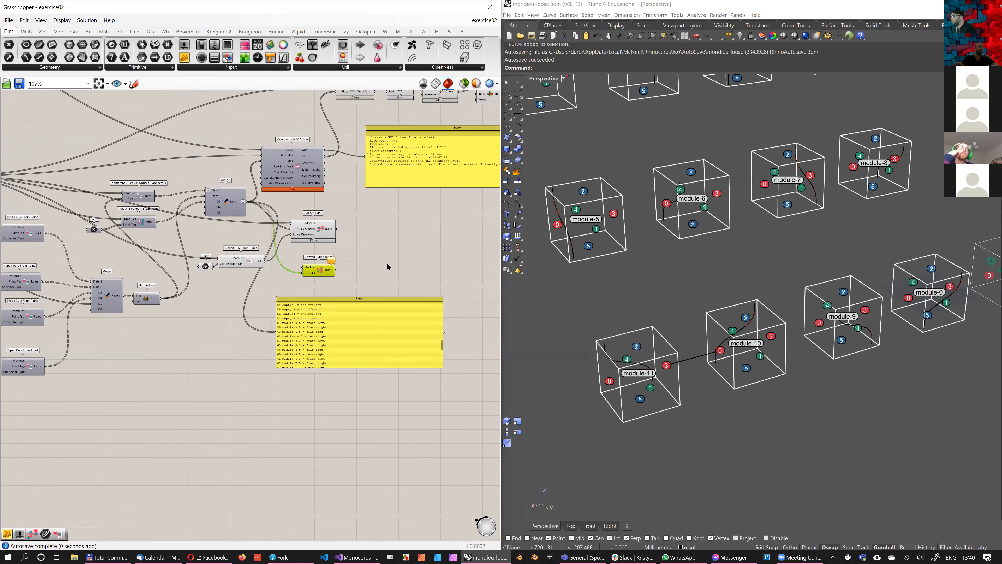
left_click_drag(386, 259, 382, 256)
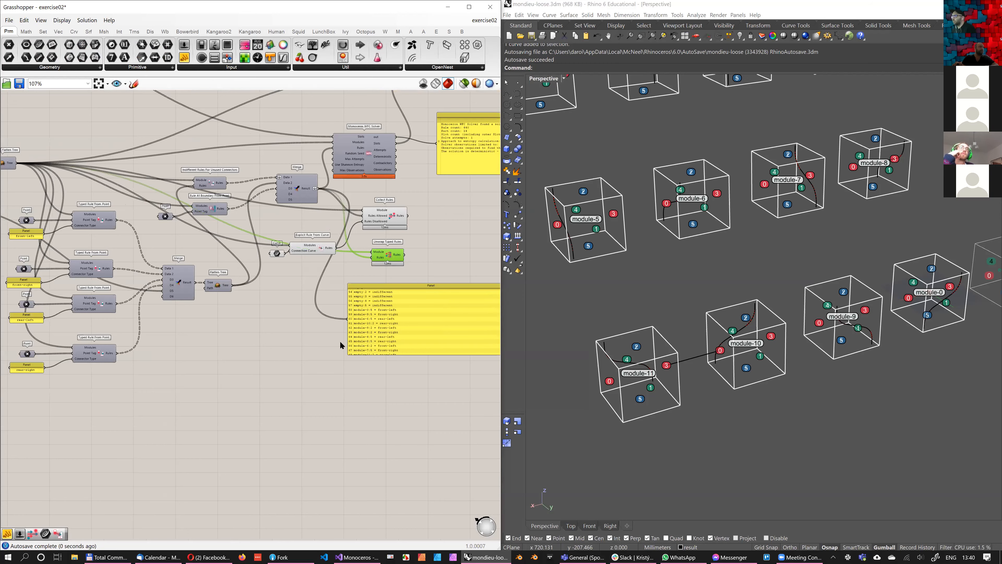
Place a copy of the Panel beside Unwrap Typed Rules and connect the component's Rules output to it
right_click_drag(375, 312, 283, 335)
left_click_drag(422, 332, 345, 333)
left_click_drag(300, 307, 412, 245, "alt")
left_click_drag(309, 279, 367, 279)
scroll(485, 296, "up", 3)
right_click_drag(430, 295, 464, 266)
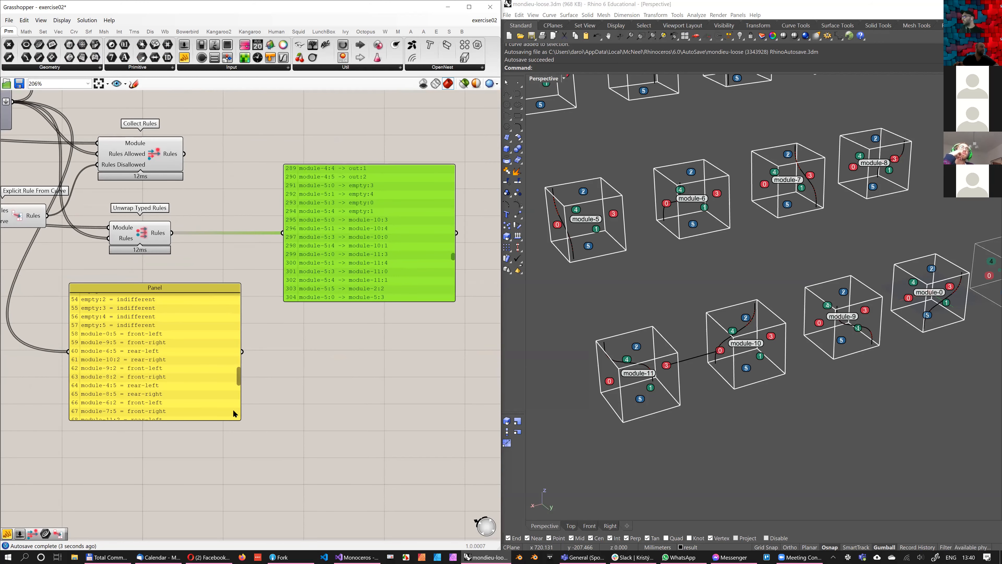
Compare the merged typed rules with the unwrapped explicit rules in the two Panels, checking them against the modules in the viewport
scroll(326, 250, "down", 10)
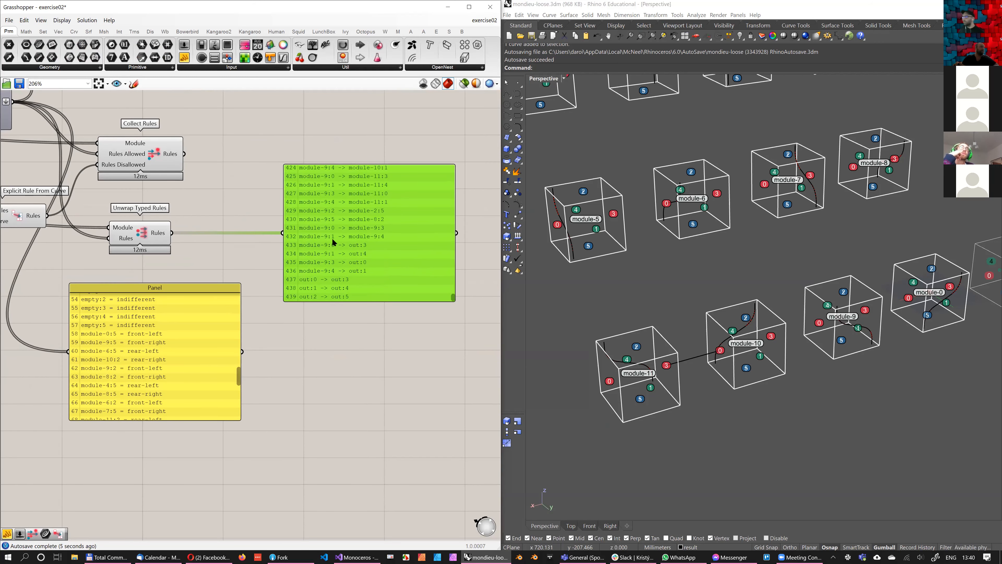
scroll(311, 286, "down", 5)
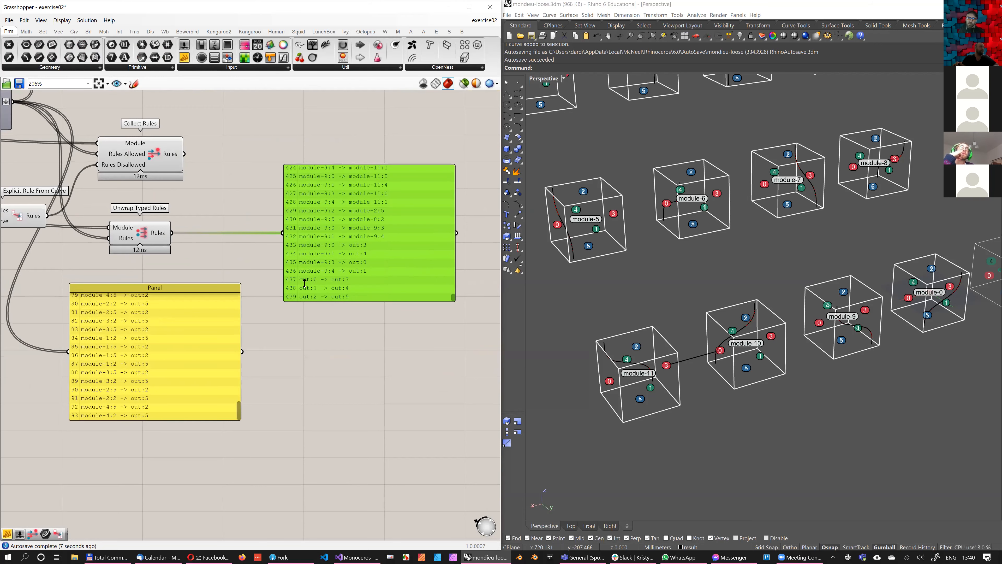
right_click_drag(291, 299, 305, 282)
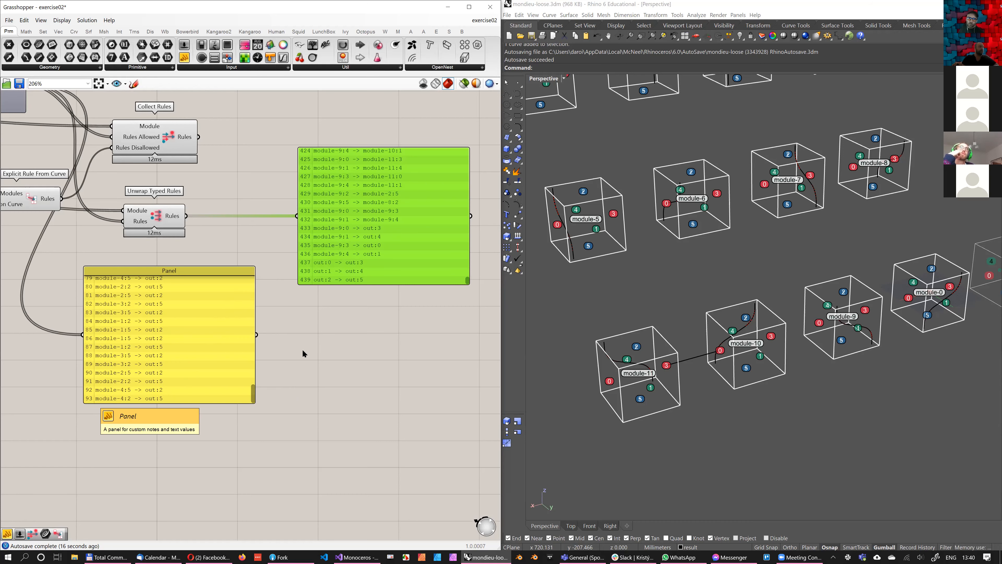
right_click_drag(250, 288, 295, 282)
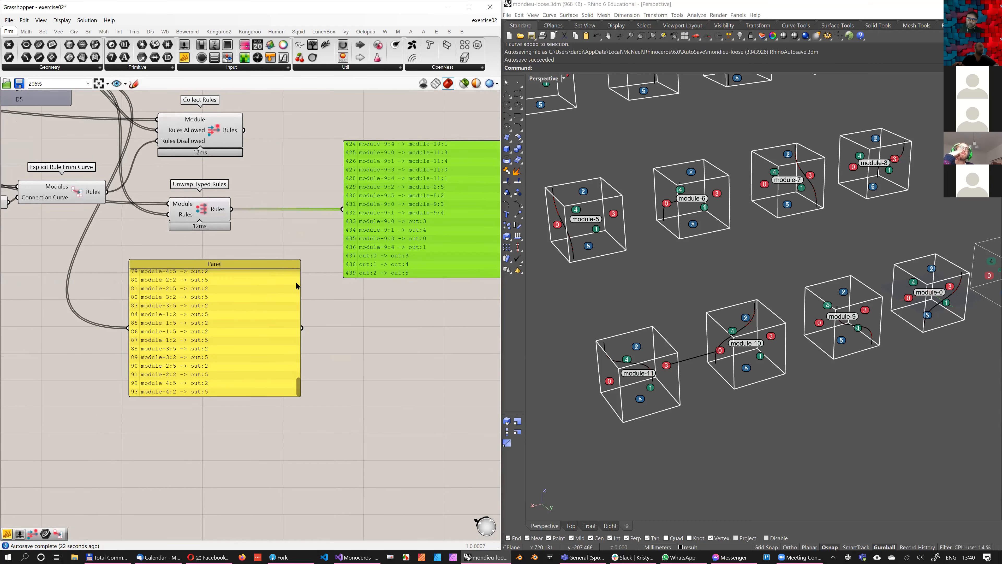
scroll(291, 347, "up", 15)
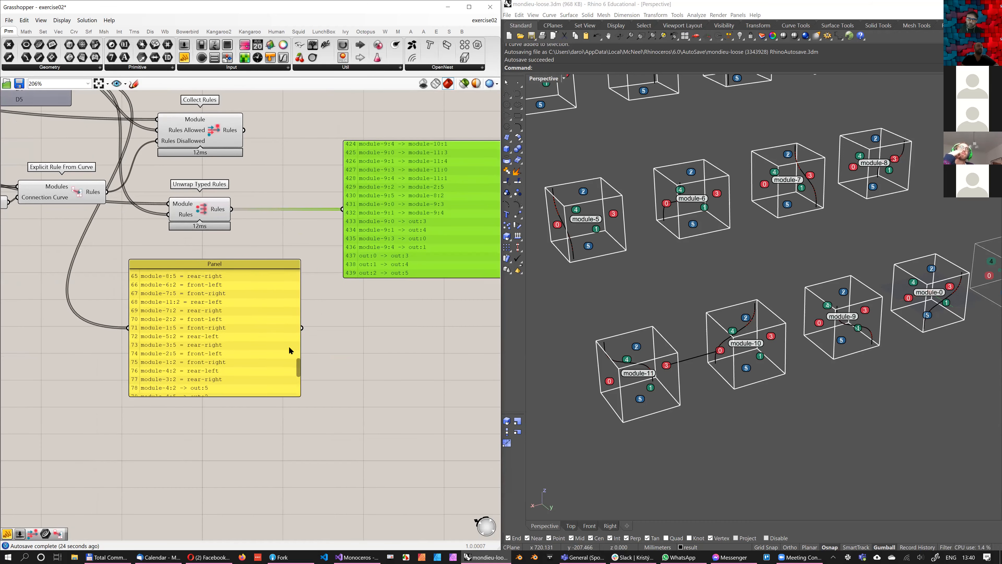
scroll(284, 346, "down", 1)
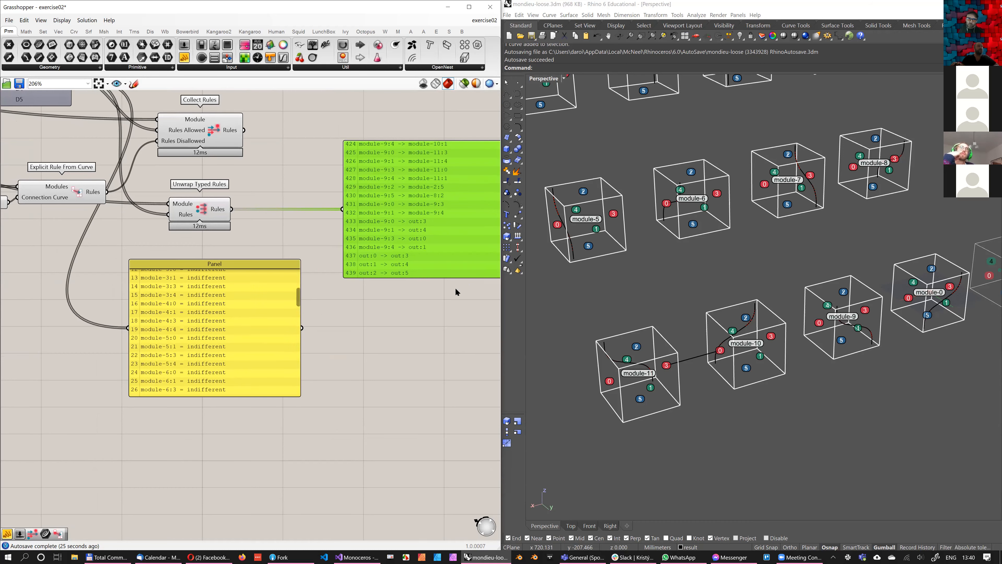
right_click_drag(640, 277, 667, 323, "shift")
scroll(612, 245, "down", 3)
scroll(609, 247, "up", 6)
scroll(609, 249, "down", 2)
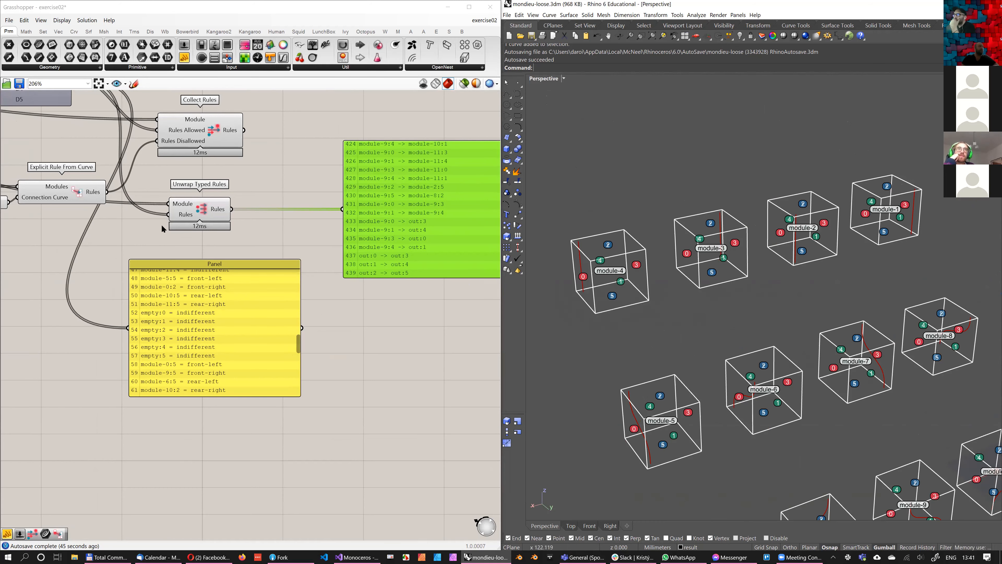
scroll(251, 307, "up", 2)
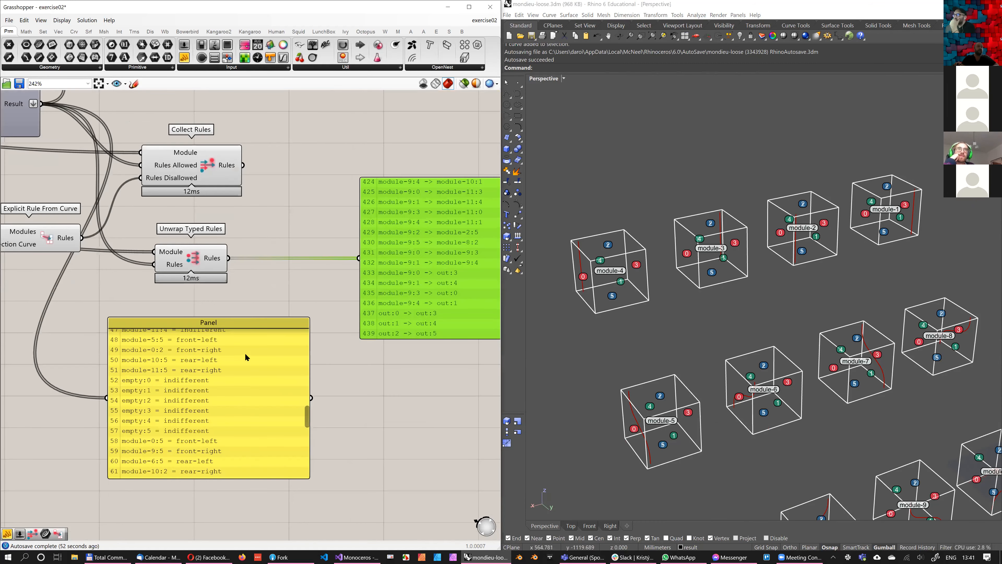
scroll(272, 353, "down", 2)
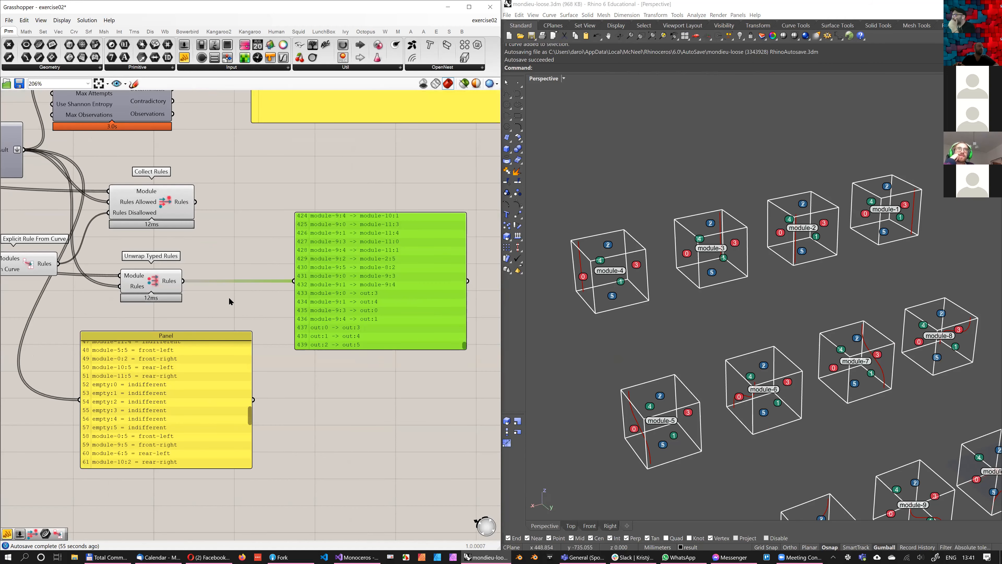
Move the Monoceros WFC Solver, its report Panel and the Materialize Slots chain farther right, away from the rule components
right_click_drag(208, 327, 251, 295)
right_click_drag(192, 176, 230, 240)
scroll(230, 240, "down", 1)
right_click_drag(221, 126, 202, 271)
scroll(201, 271, "down", 2)
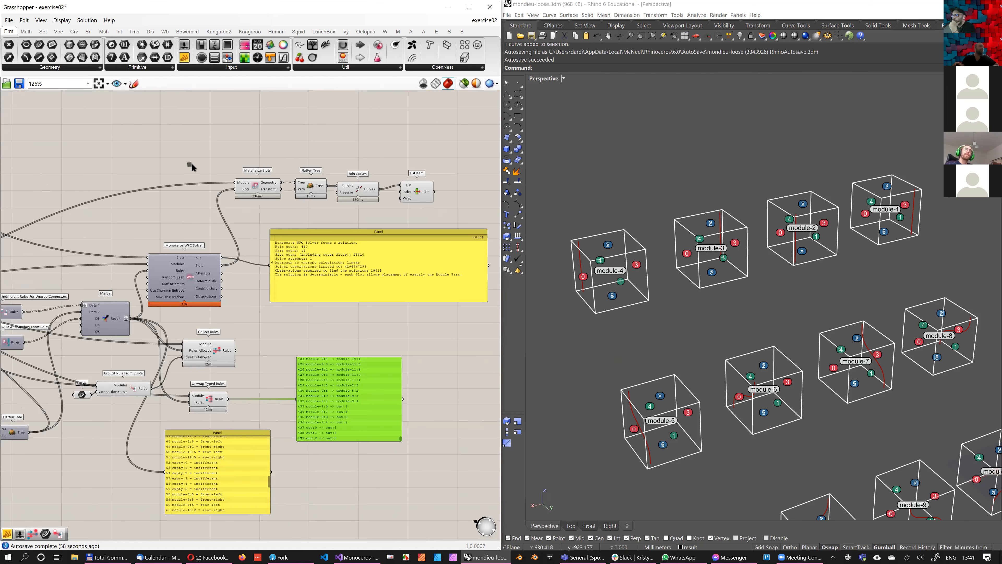
left_click_drag(240, 325, 193, 163)
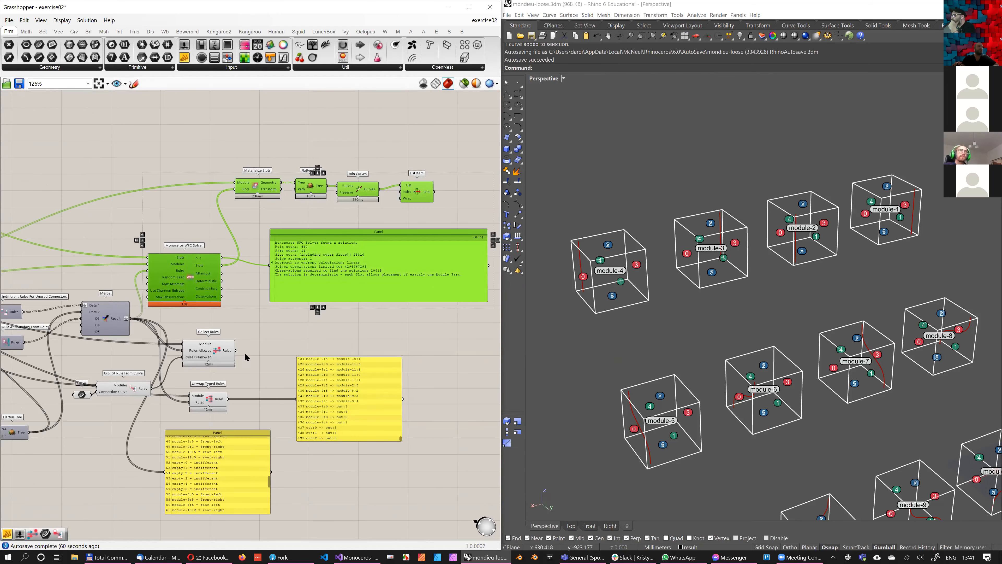
left_click_drag(215, 295, 343, 295)
left_click(232, 314)
right_click_drag(378, 378, 387, 333)
scroll(244, 354, "up", 2)
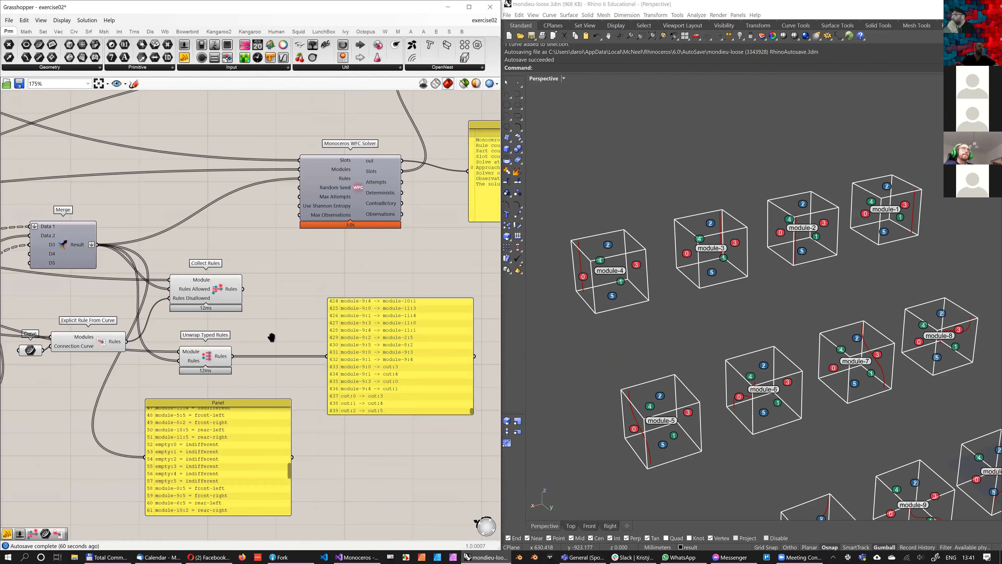
Connect Collect Rules' Rules output to the Monoceros WFC Solver's Rules input in place of Merge's Result
right_click_drag(235, 384, 200, 388)
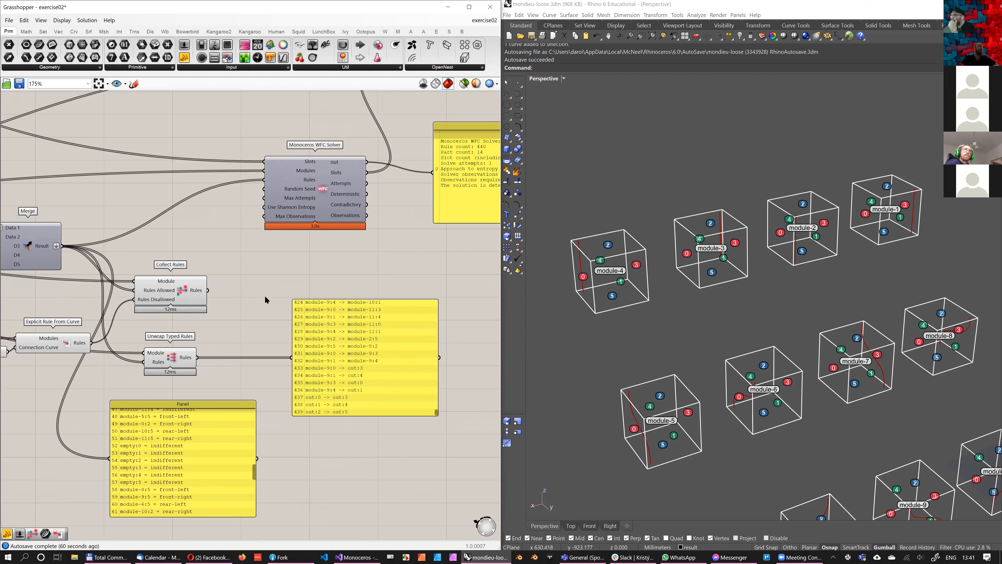
right_click_drag(151, 331, 168, 306)
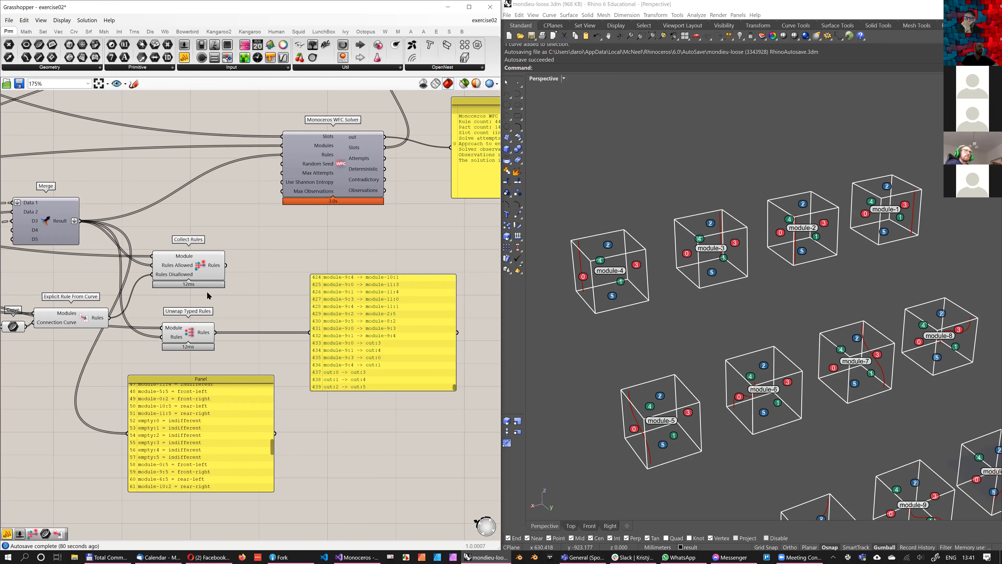
scroll(214, 274, "up", 2)
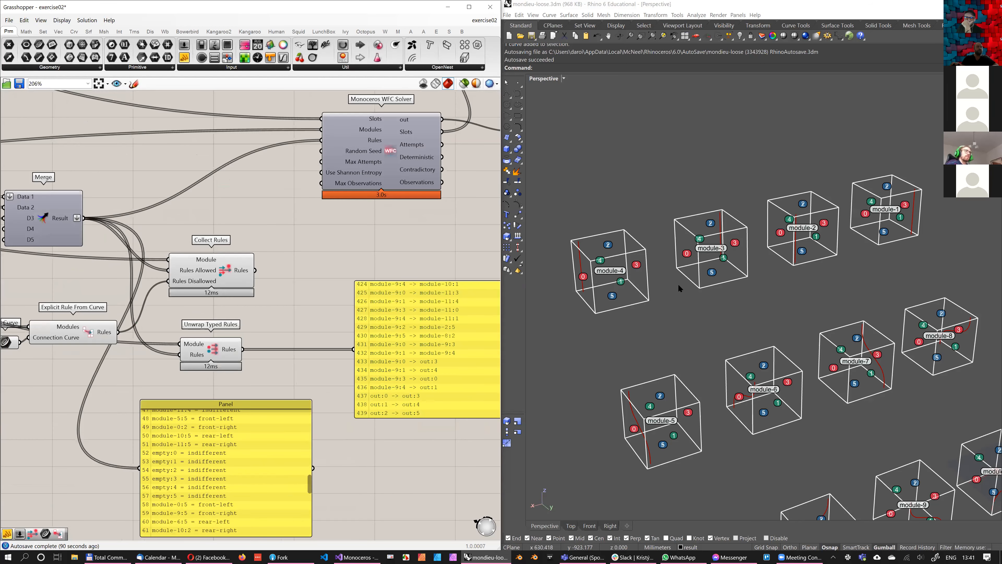
right_click_drag(717, 361, 691, 373, "shift")
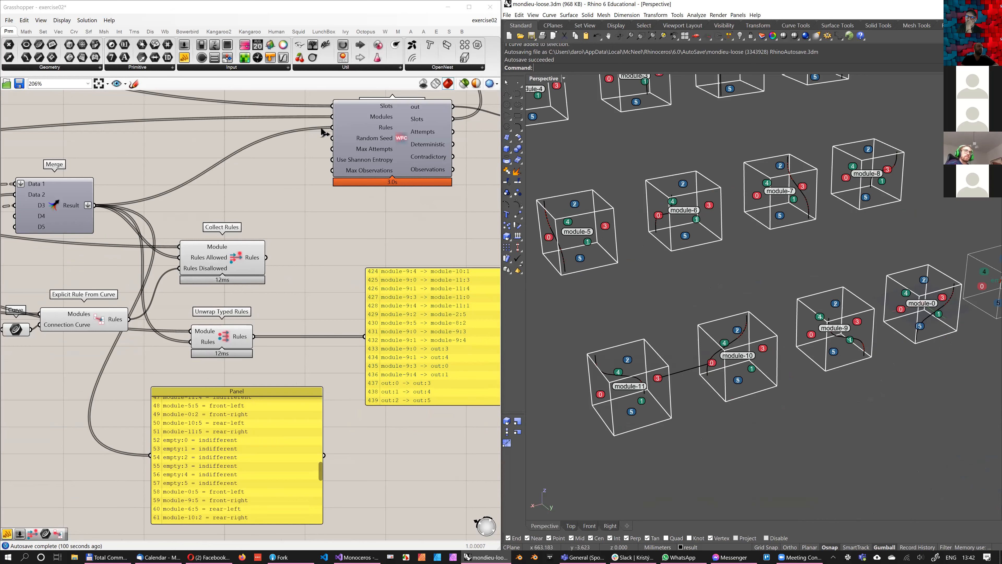
left_click_drag(333, 127, 265, 257, "shift")
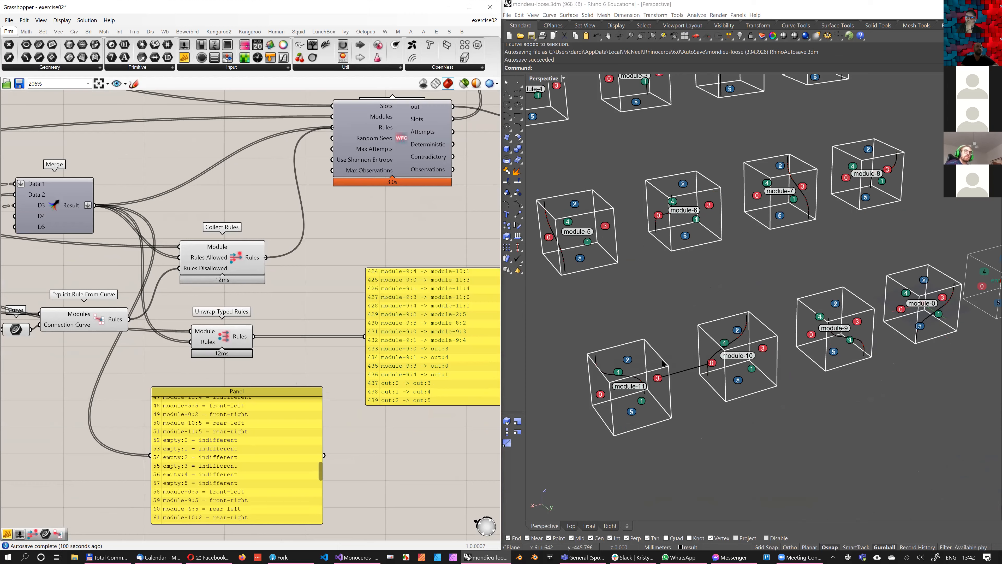
Examine the re-solved curve structure and the modules in the viewport, and review the rule components feeding the solver
scroll(796, 370, "down", 12)
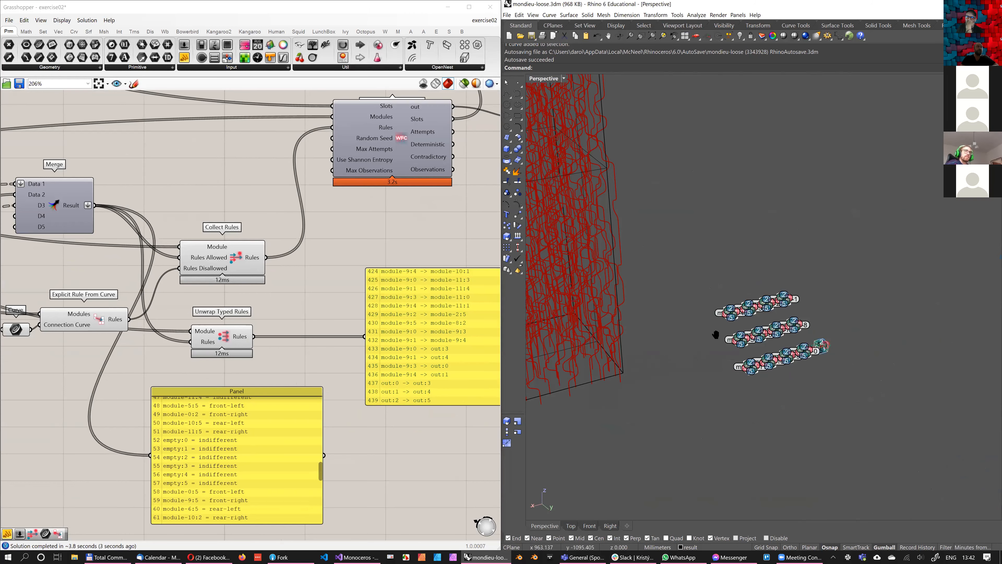
right_click_drag(609, 279, 612, 277)
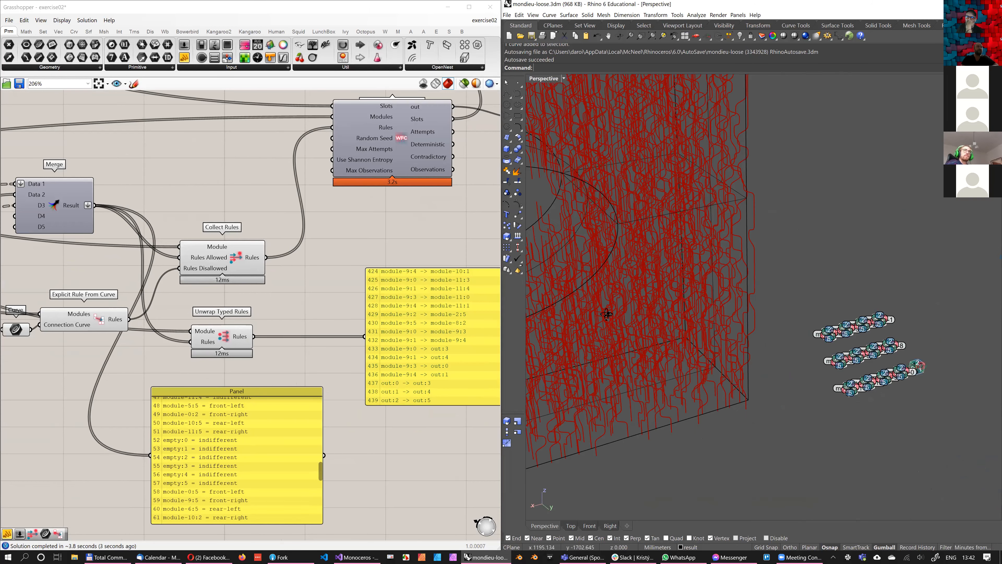
scroll(896, 375, "up", 15)
right_click_drag(773, 379, 753, 379)
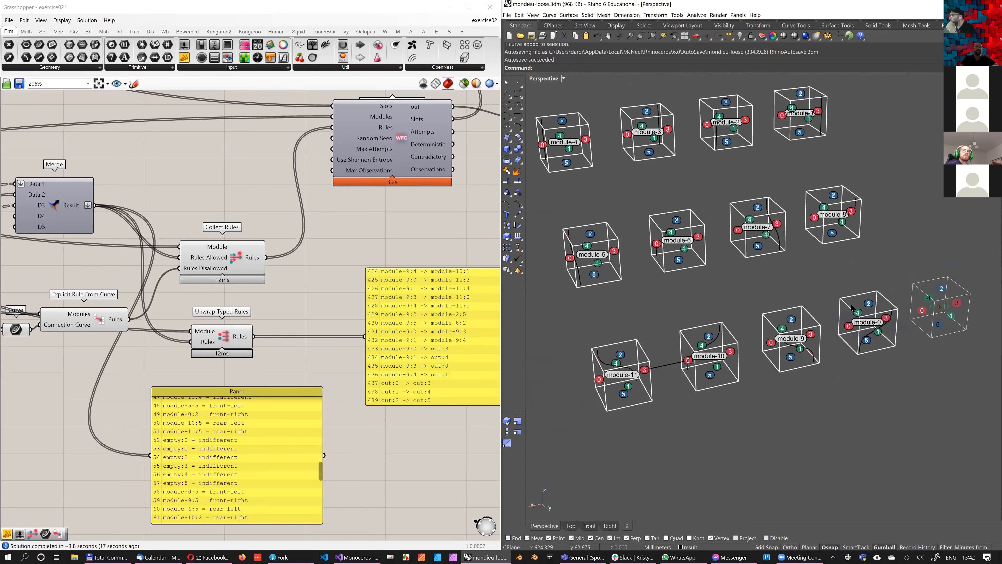
right_click_drag(851, 307, 603, 167)
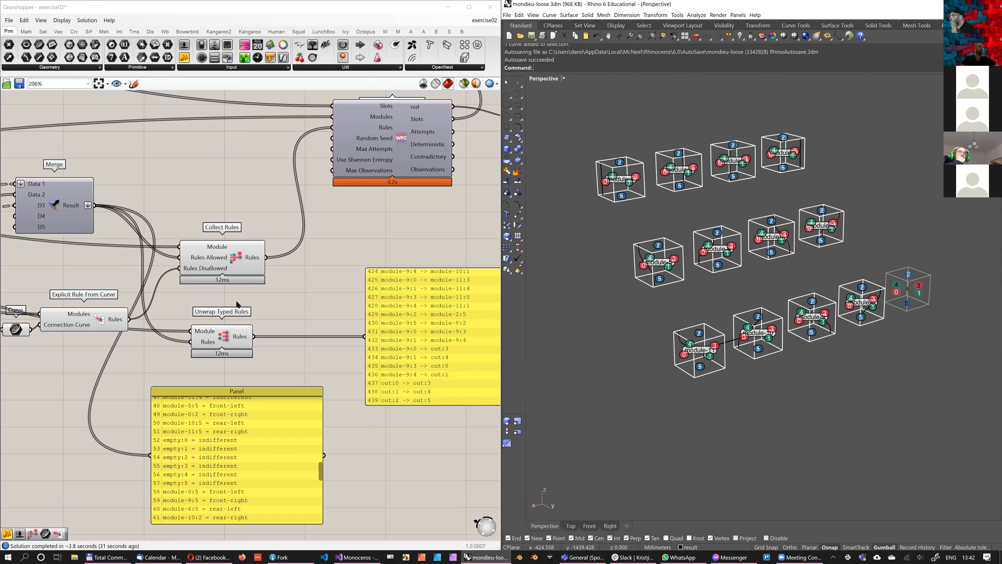
scroll(237, 304, "up", 1)
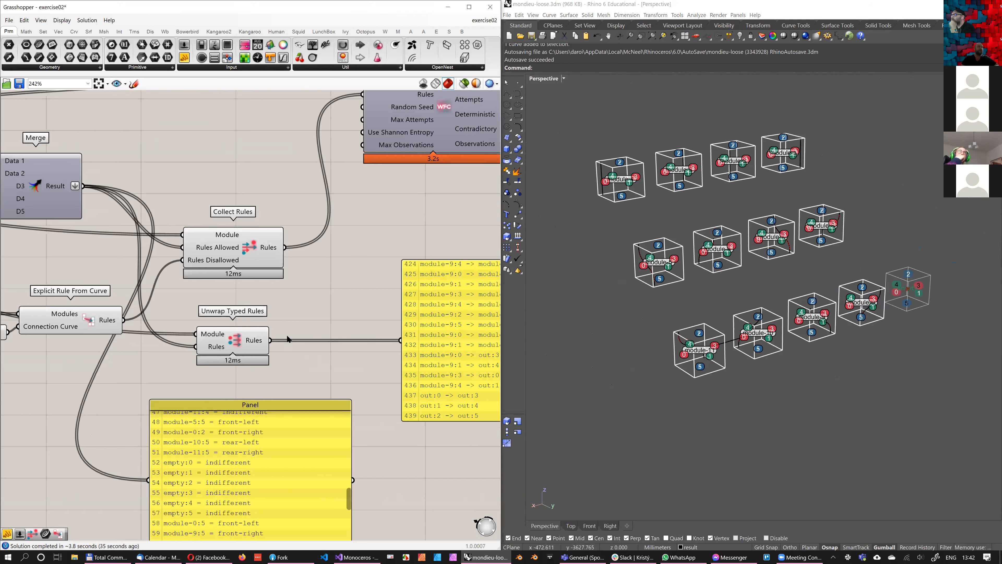
scroll(287, 338, "down", 2)
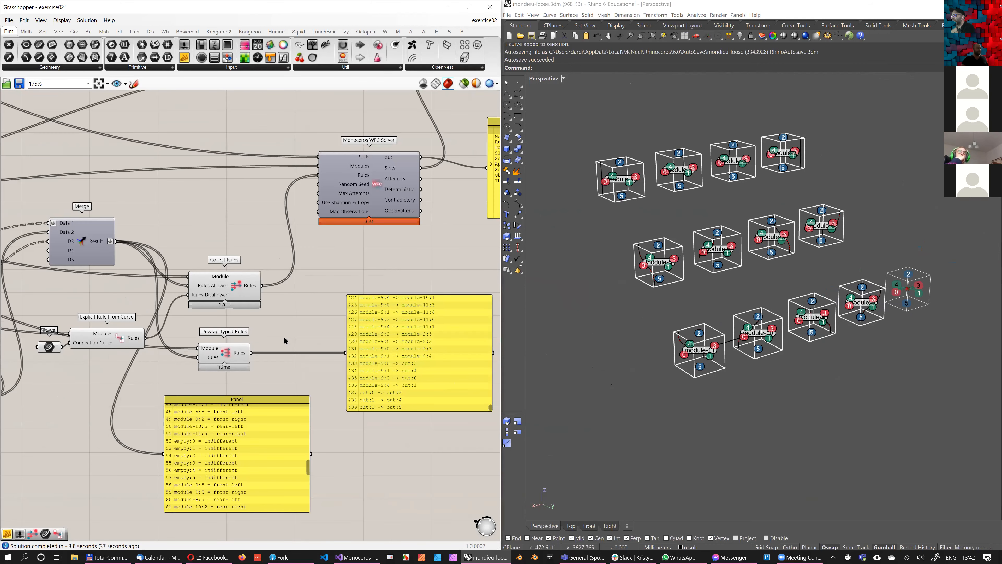
scroll(283, 340, "down", 1)
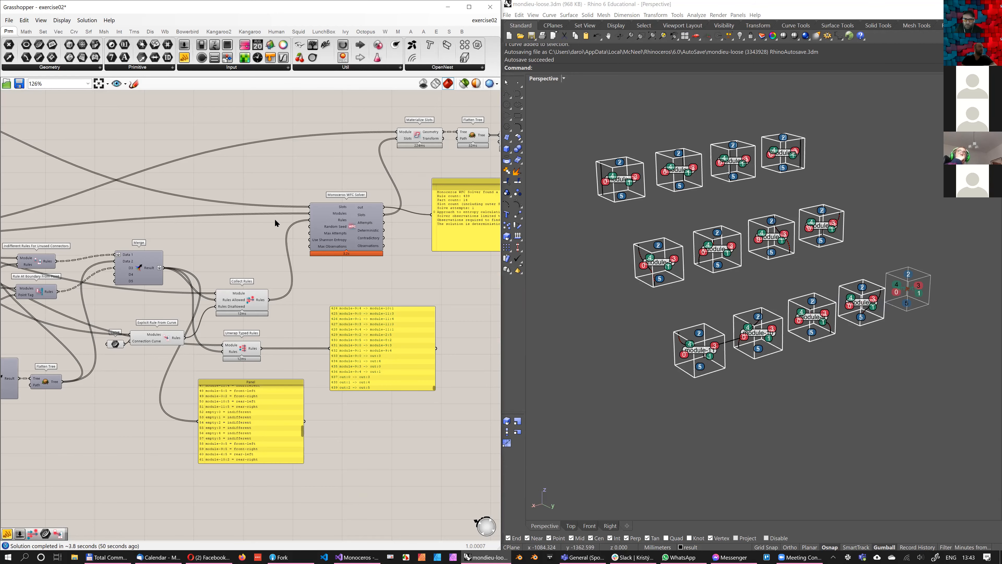
right_click_drag(107, 138, 252, 184)
scroll(165, 141, "down", 2)
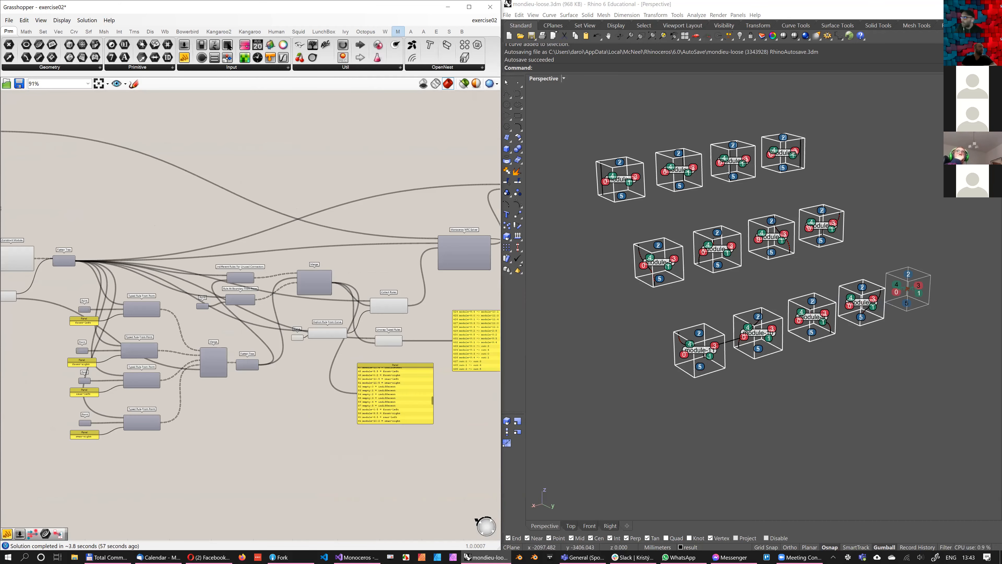
Add a Deconstruct Explicit Rule component from the Monoceros rule components to the canvas
left_click(398, 31)
right_click_drag(53, 111, 156, 172)
left_click(32, 68)
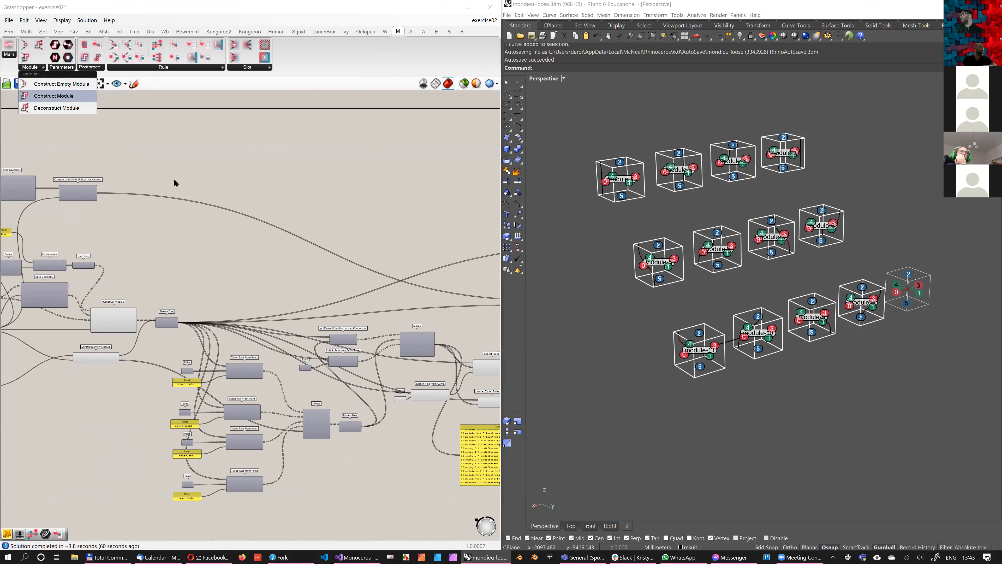
left_click(165, 67)
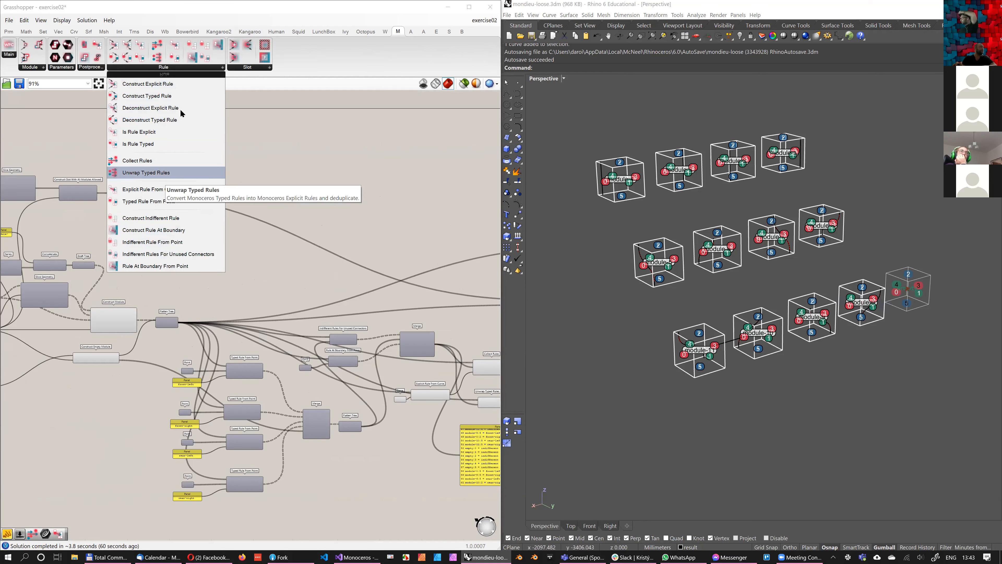
left_click(395, 223)
Move the Deconstruct Explicit Rule component into the free space below the Panel listing the typed rules
scroll(396, 237, "up", 3)
right_click_drag(396, 237, 342, 245)
left_click_drag(323, 233, 343, 308)
right_click_drag(349, 358, 333, 335)
right_click_drag(273, 478, 268, 341)
scroll(268, 340, "down", 1)
left_click_drag(312, 145, 333, 371)
scroll(333, 371, "up", 2)
right_click_drag(333, 371, 236, 337)
scroll(237, 337, "down", 2)
left_click_drag(237, 337, 307, 454)
right_click_drag(289, 425, 315, 375)
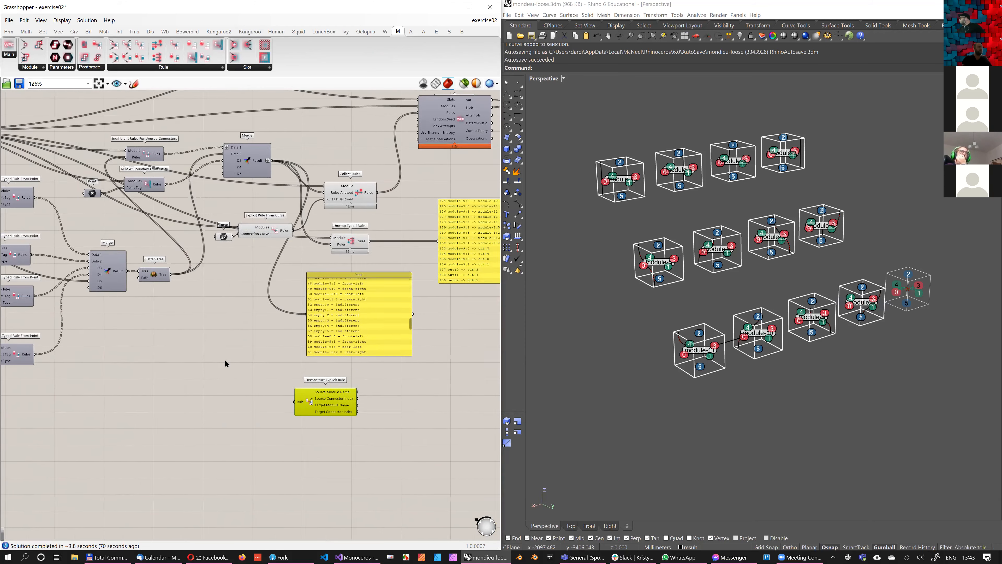
Add a Panel containing the rule empty:0 -> empty:4 and connect it to Deconstruct Explicit Rule's Rule input
right_click_drag(225, 363, 246, 331)
double_click(210, 347)
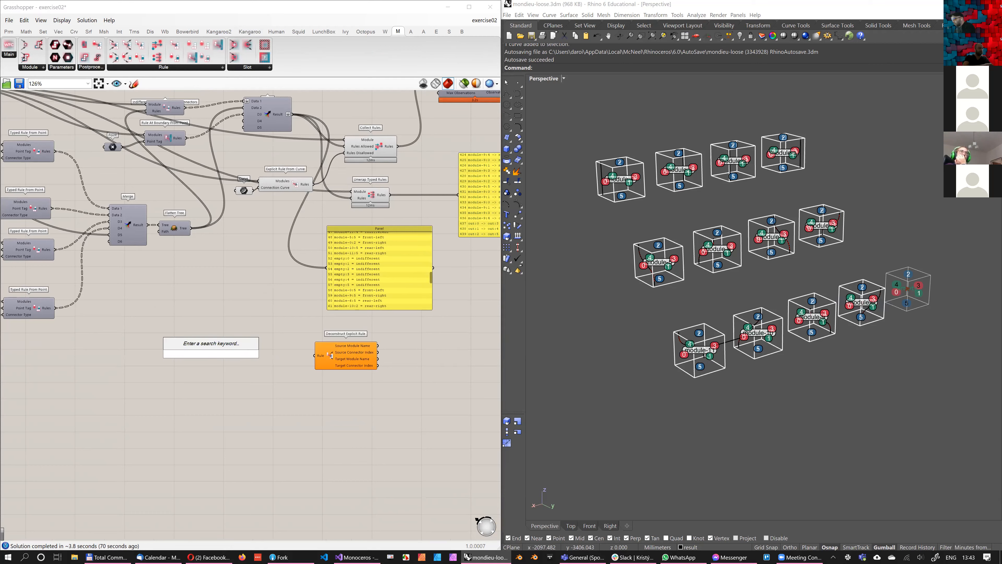
type("//empt")
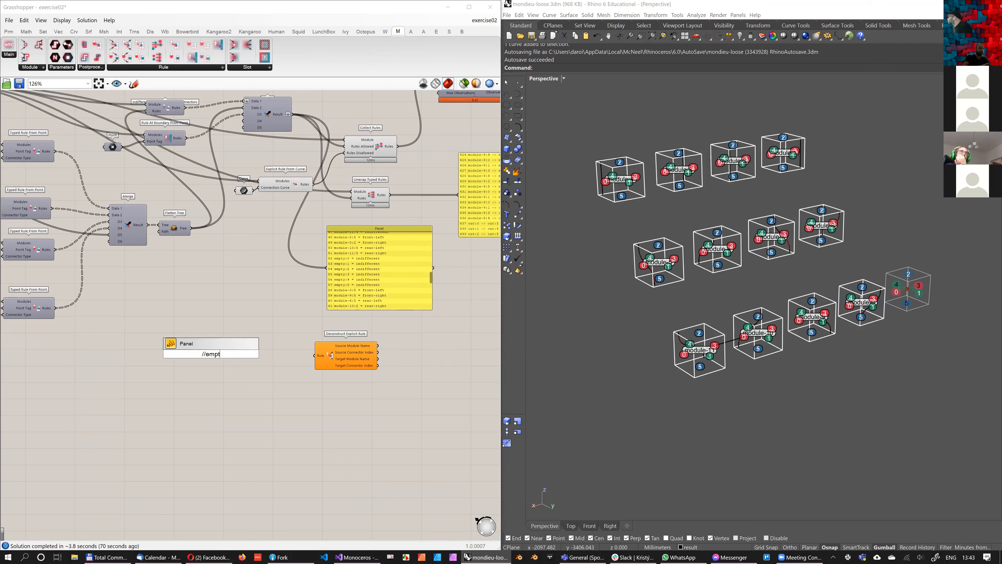
type("y:0 -> empty7")
key("BackSpace")
type(":")
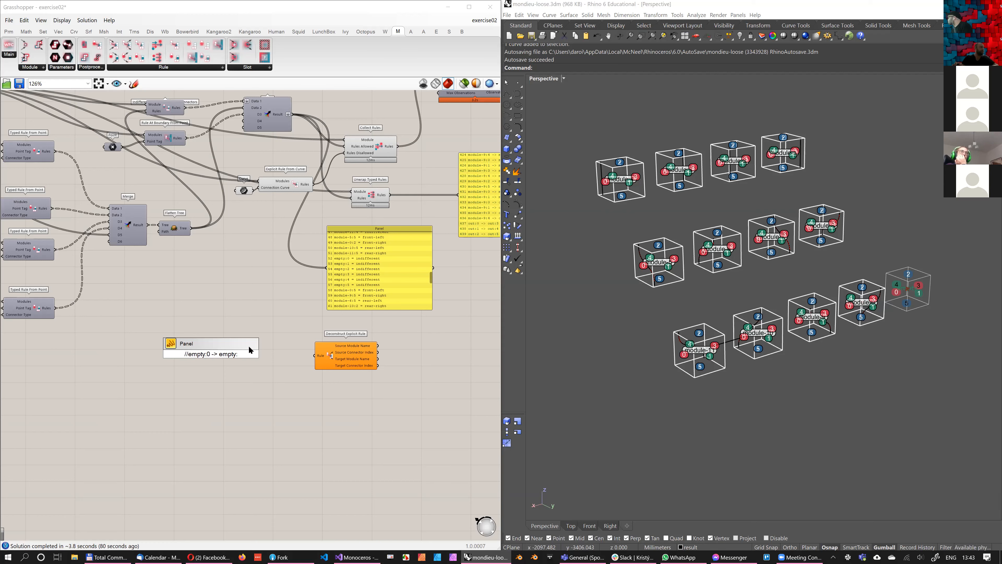
type("4")
key("Return")
scroll(224, 354, "up", 3)
left_click_drag(218, 355, 347, 358)
left_click_drag(178, 349, 286, 353)
Connect a separate Panel to each of Deconstruct Explicit Rule's four outputs, covering source and target module names and connector indices
left_click(9, 31)
left_click(336, 306)
right_click_drag(427, 344, 351, 296)
left_click_drag(253, 292, 414, 315)
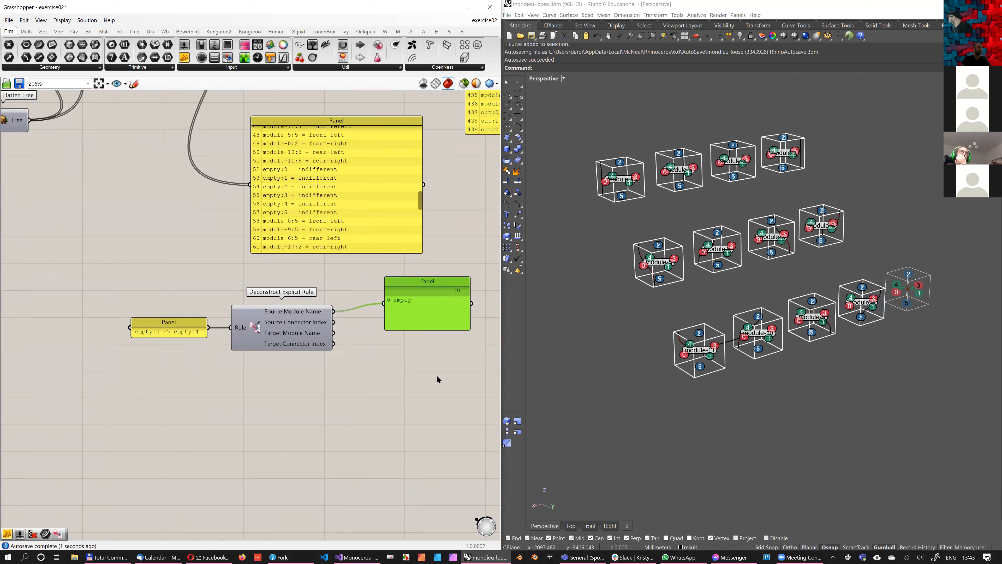
key("ctrl+shift+v")
left_click_drag(333, 322, 407, 374)
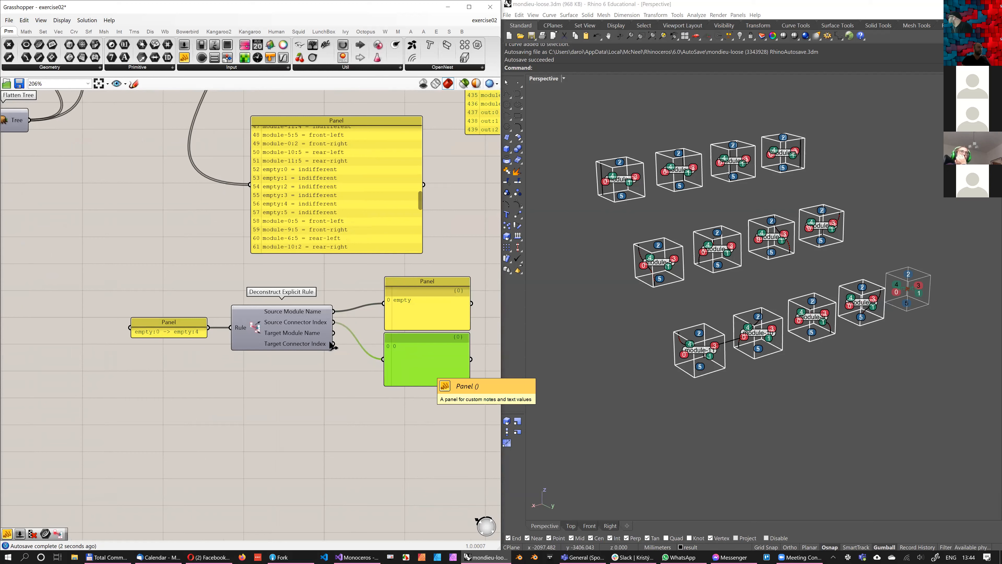
key("ctrl+shift+v")
key("Up")
left_click_drag(333, 333, 386, 482)
key("ctrl+c")
key("ctrl+v")
right_click_drag(254, 502, 299, 441)
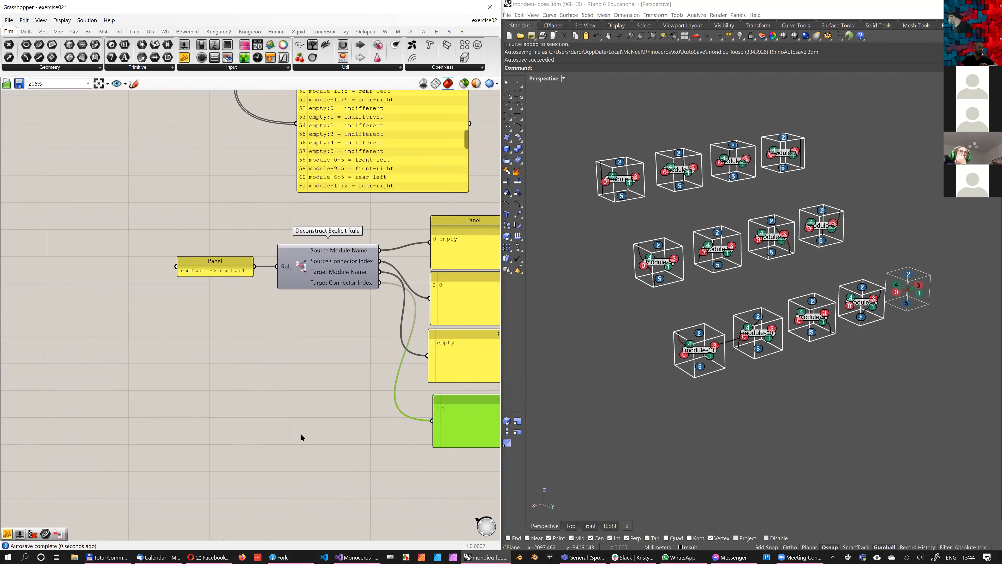
left_click(398, 31)
left_click(190, 67)
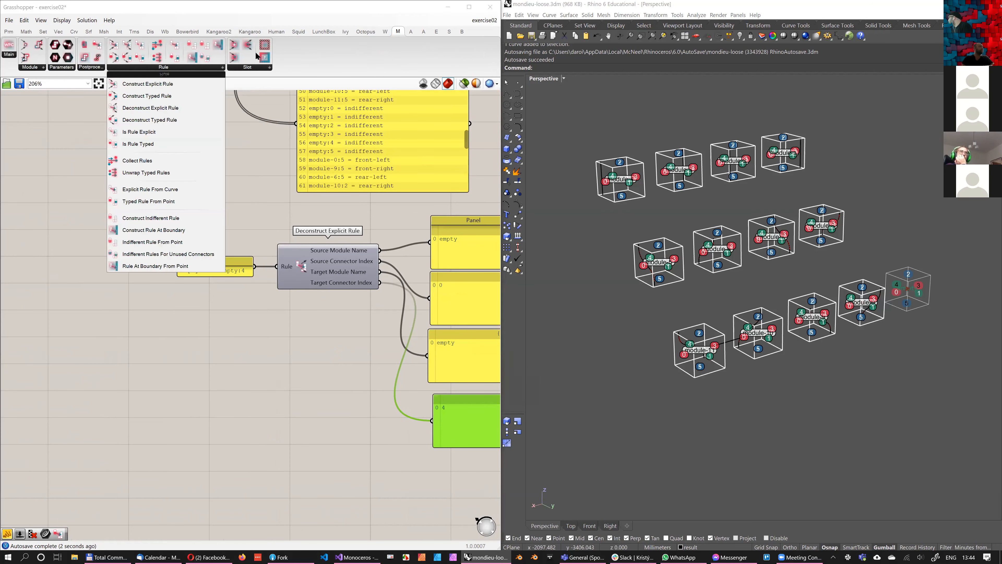
left_click_drag(142, 144, 298, 439)
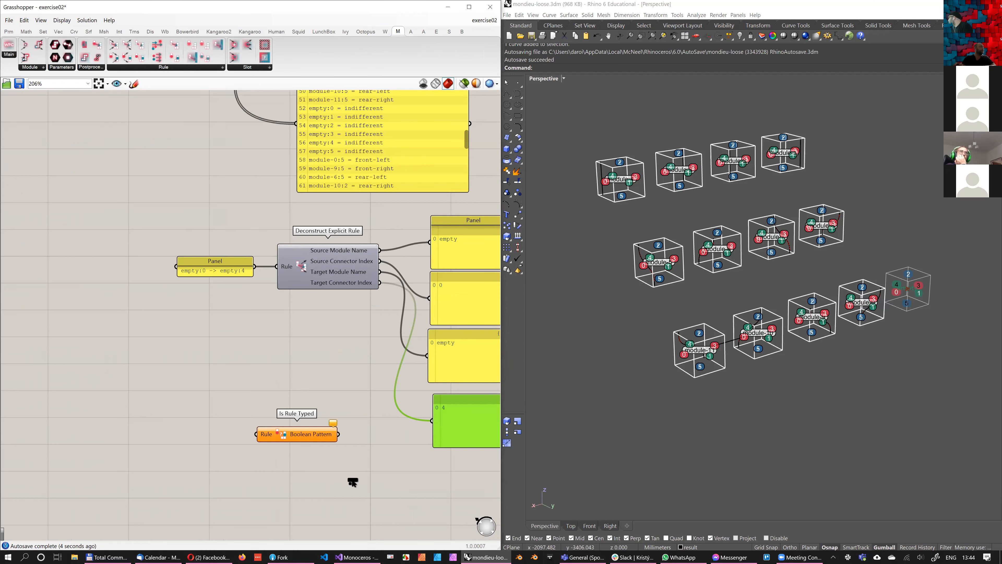
left_click(342, 461)
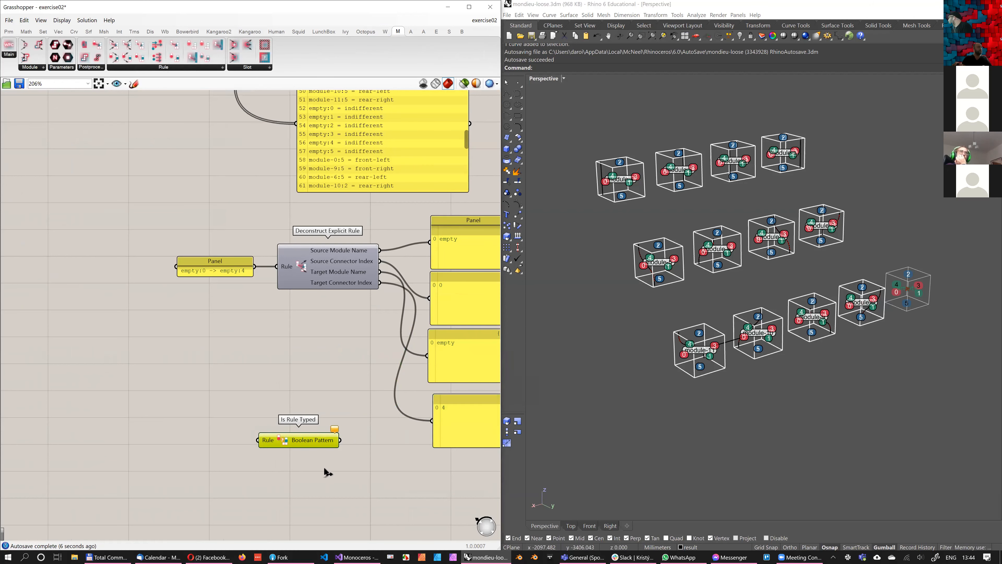
key("Delete")
Add a Deconstruct Typed Rule component below the explicit one and feed it the empty:0 -> empty:4 Panel
left_click(189, 67)
left_click(189, 119)
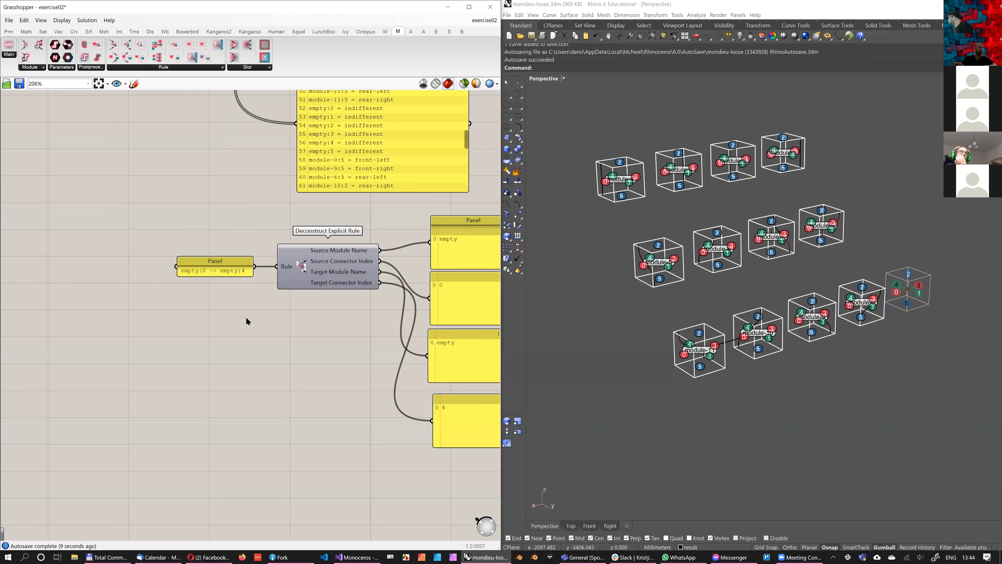
left_click(351, 479)
left_click_drag(352, 479, 337, 438)
left_click_drag(254, 266, 296, 438)
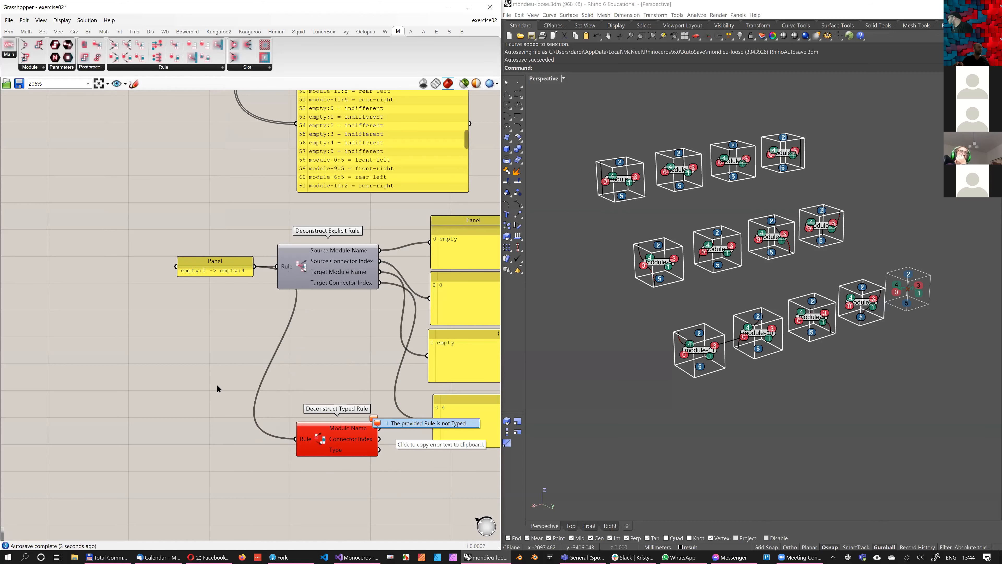
Duplicate the rule Panel, change its text to empty:0 = type-a, and connect it to Deconstruct Typed Rule's Rule input
scroll(217, 389, "down", 2)
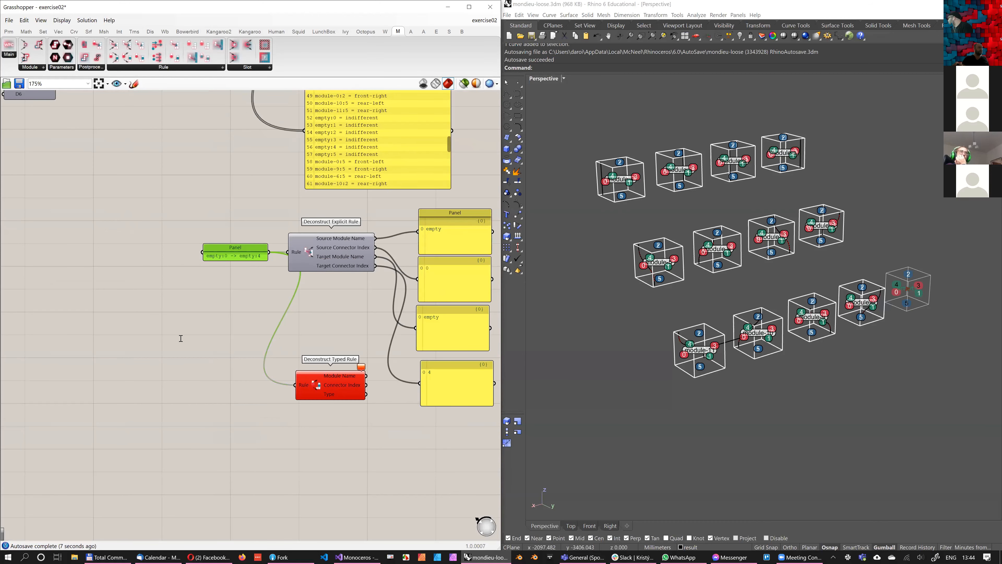
key("ctrl+c")
key("ctrl+v")
double_click(214, 389)
left_click_drag(213, 339, 180, 339)
key("BackSpace")
key("BackSpace")
type("= type-a")
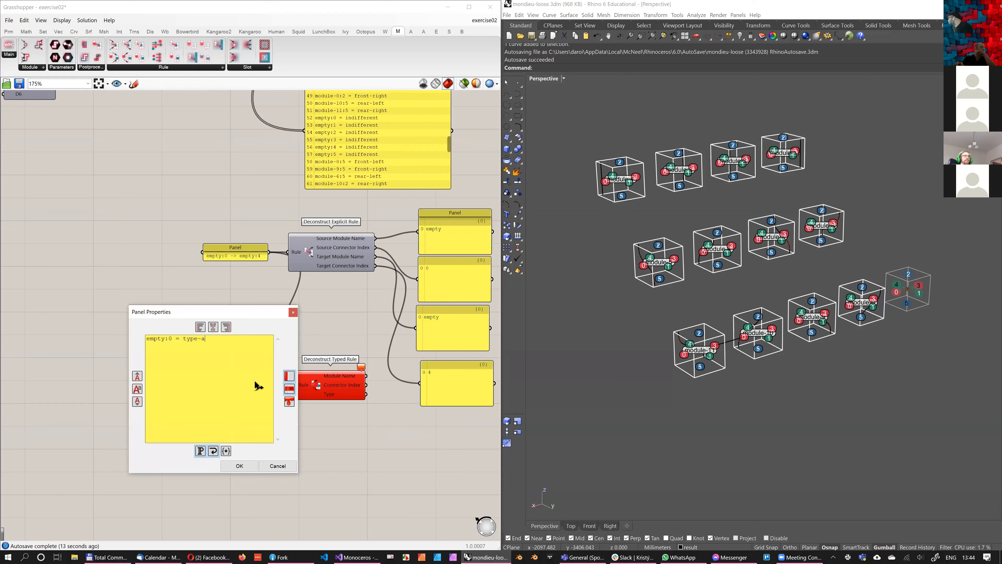
left_click(240, 465)
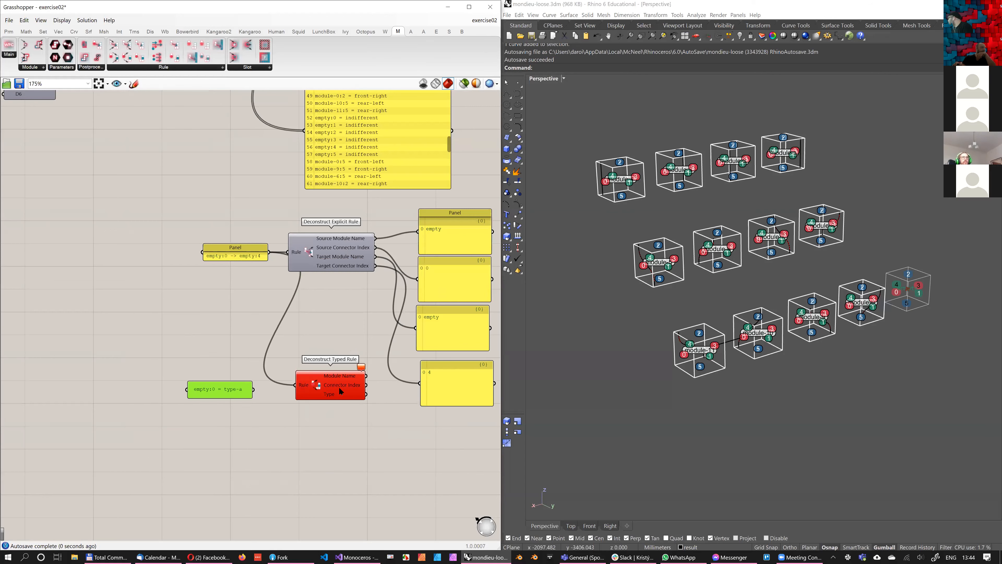
left_click_drag(253, 389, 295, 385)
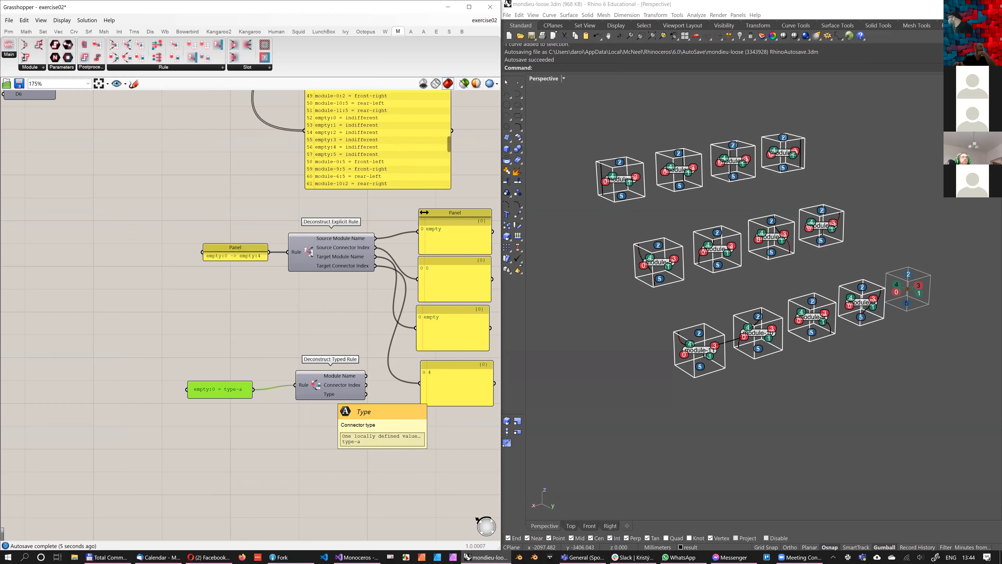
Try feeding the empty:0 = type-a Panel into Deconstruct Explicit Rule, and undo the connection
left_click_drag(258, 393, 287, 252, "shift")
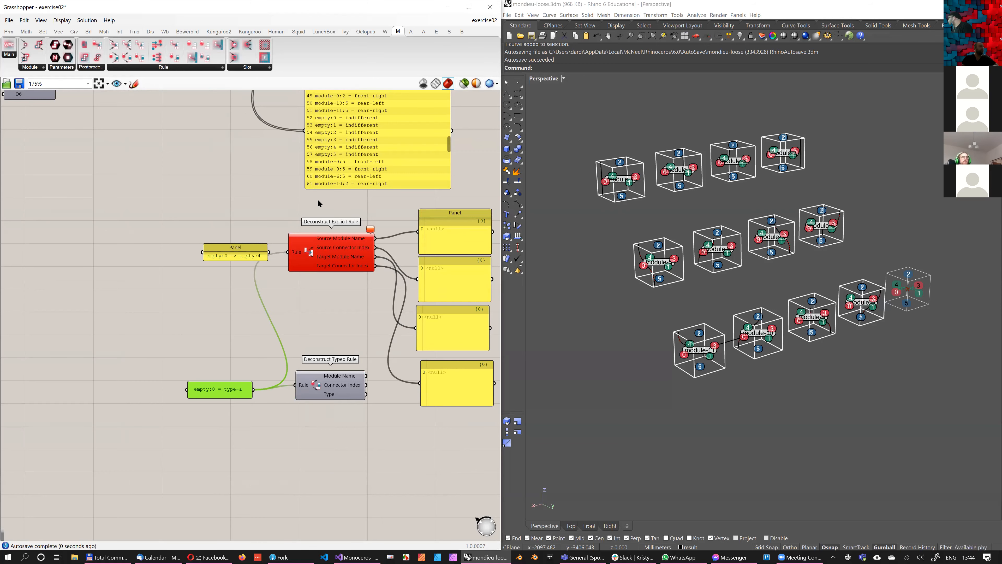
key("ctrl+z")
right_click_drag(311, 175, 202, 284)
Add an Is Rule Explicit component beside the typed rules Panel, above Deconstruct Explicit Rule
scroll(196, 102, "down", 2)
scroll(293, 227, "up", 1)
left_click(141, 68)
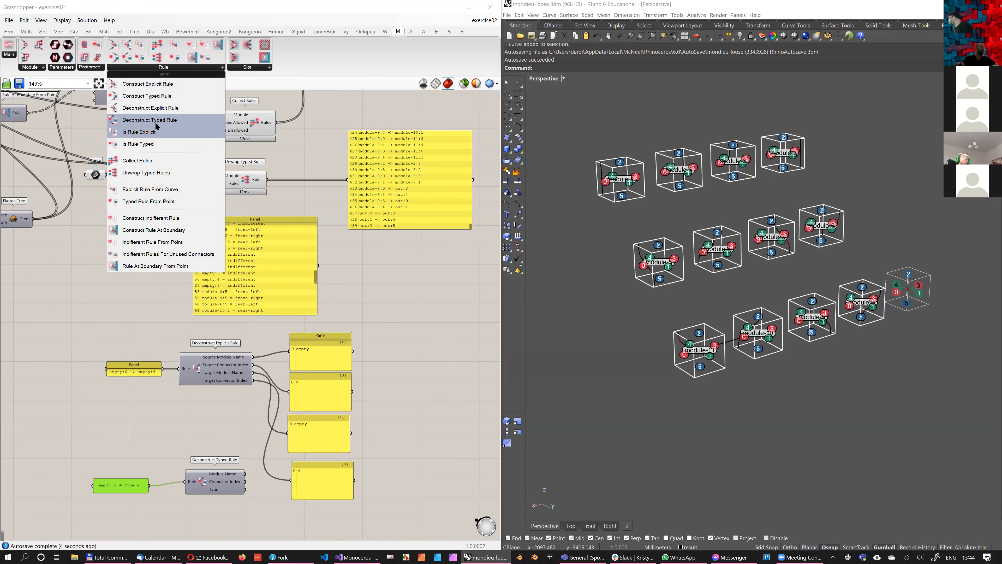
left_click_drag(162, 132, 155, 303)
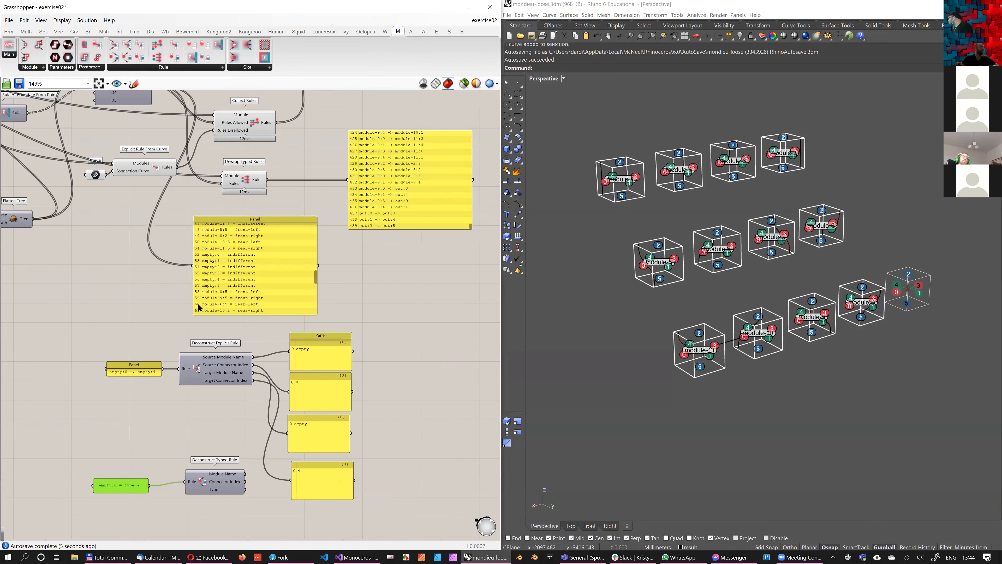
scroll(292, 281, "up", 2)
right_click_drag(289, 281, 385, 297)
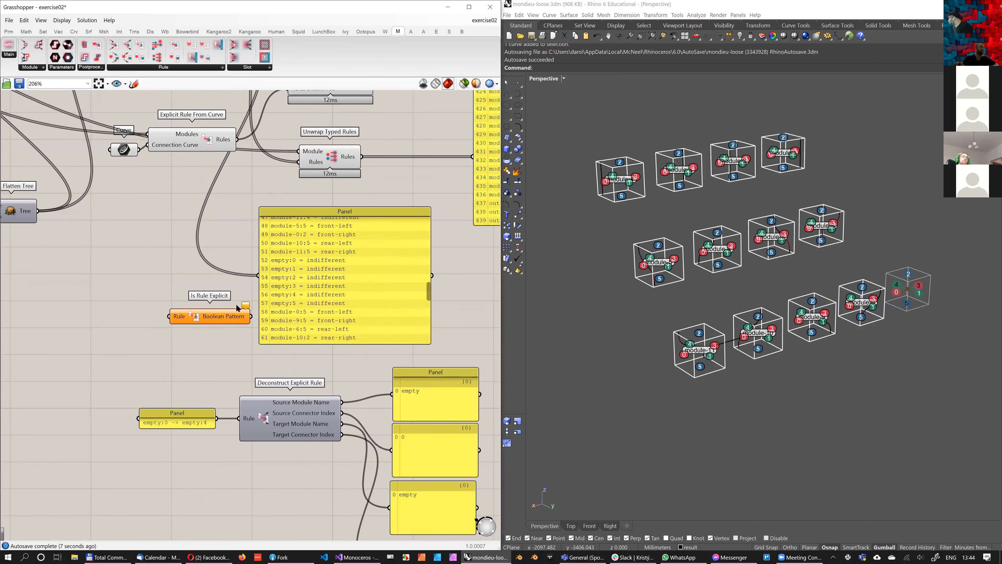
right_click_drag(239, 308, 206, 327)
Shift the typed rules Panel aside to make room and connect Merge's Result to Is Rule Explicit's Rule input
scroll(290, 302, "down", 1)
left_click_drag(290, 300, 370, 303)
left_click_drag(195, 328, 247, 326)
right_click_drag(277, 279, 230, 275)
scroll(230, 256, "down", 2)
left_click_drag(166, 127, 183, 302)
scroll(240, 315, "up", 2)
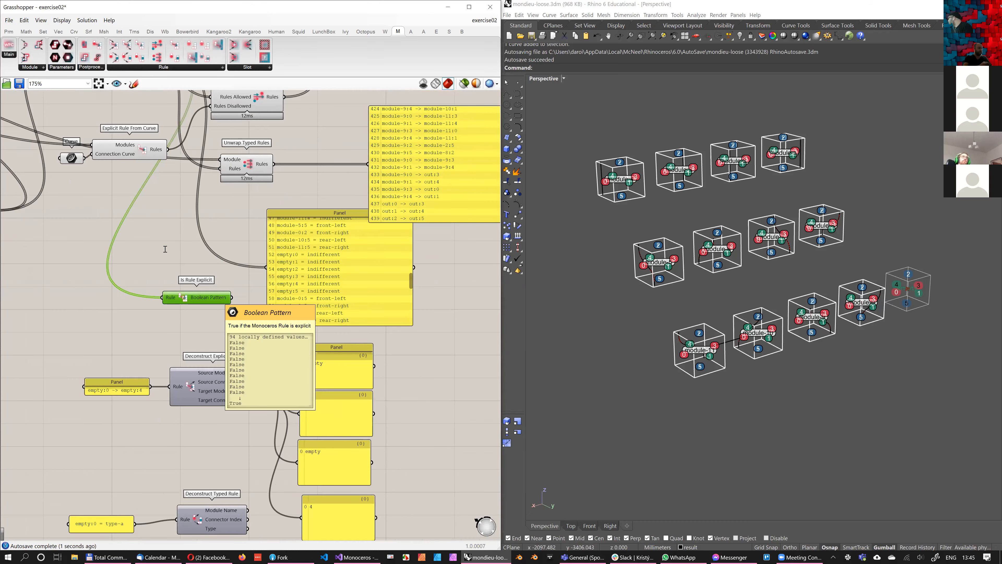
Add a Dispatch component with Merge's Result as its List and Is Rule Explicit's Boolean Pattern as its Dispatch pattern
double_click(165, 249)
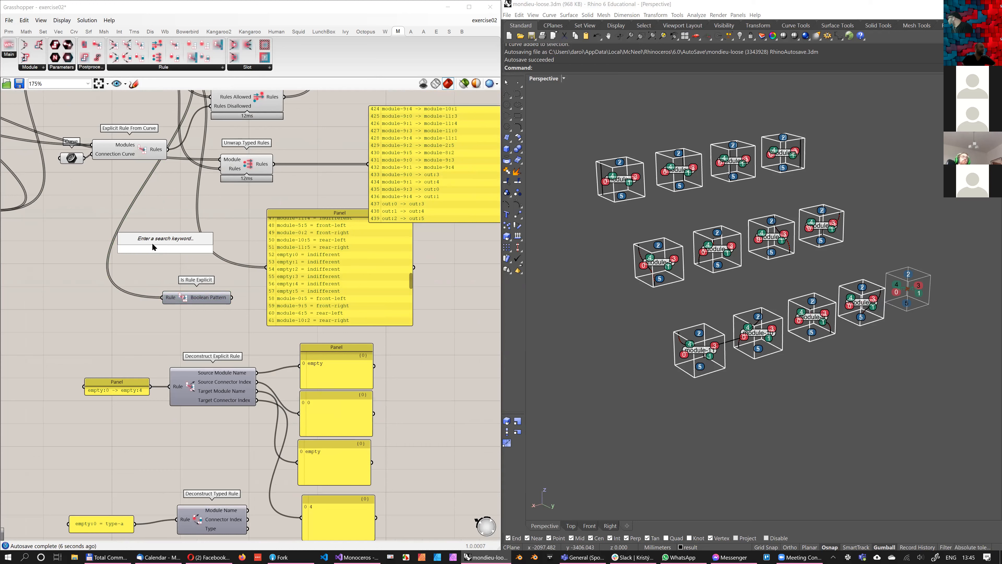
type("dispatch")
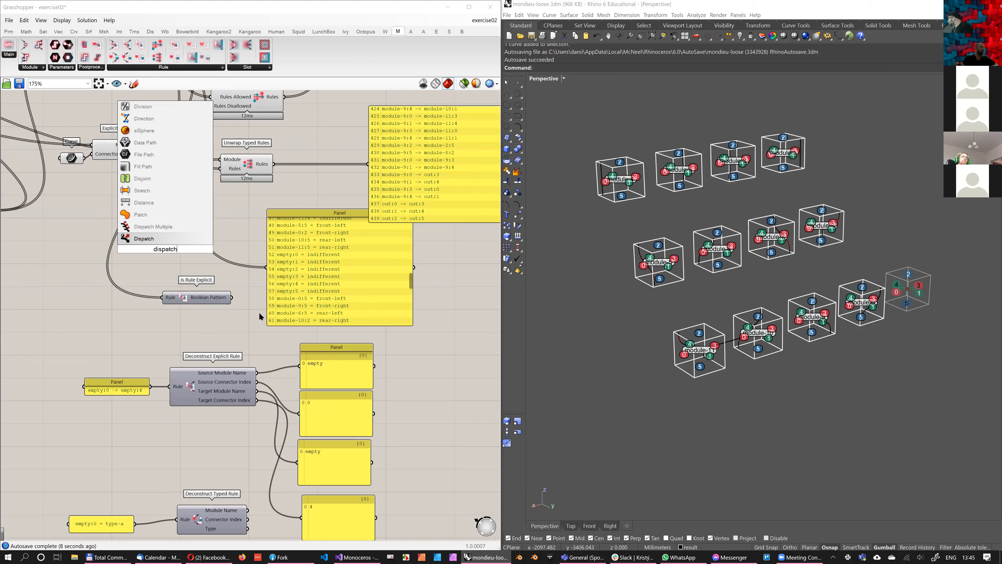
key("Return")
left_click_drag(149, 247, 254, 312)
scroll(246, 301, "down", 2)
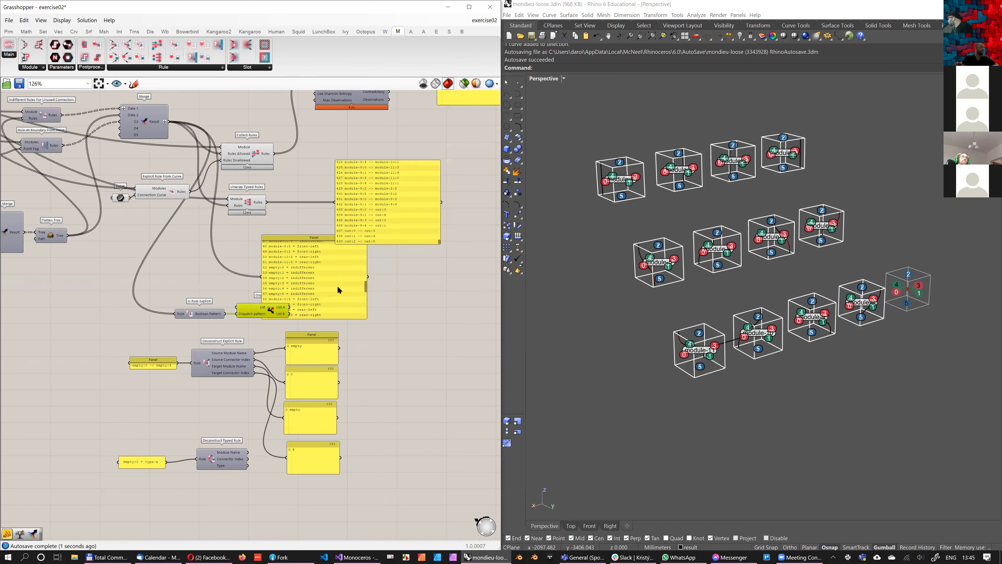
left_click_drag(193, 141, 237, 307)
Delete the two large Panels listing the typed rules and the unwrapped explicit rules
right_click_drag(458, 287, 420, 302)
left_click_drag(421, 302, 272, 192)
key("Delete")
right_click_drag(193, 377, 209, 342)
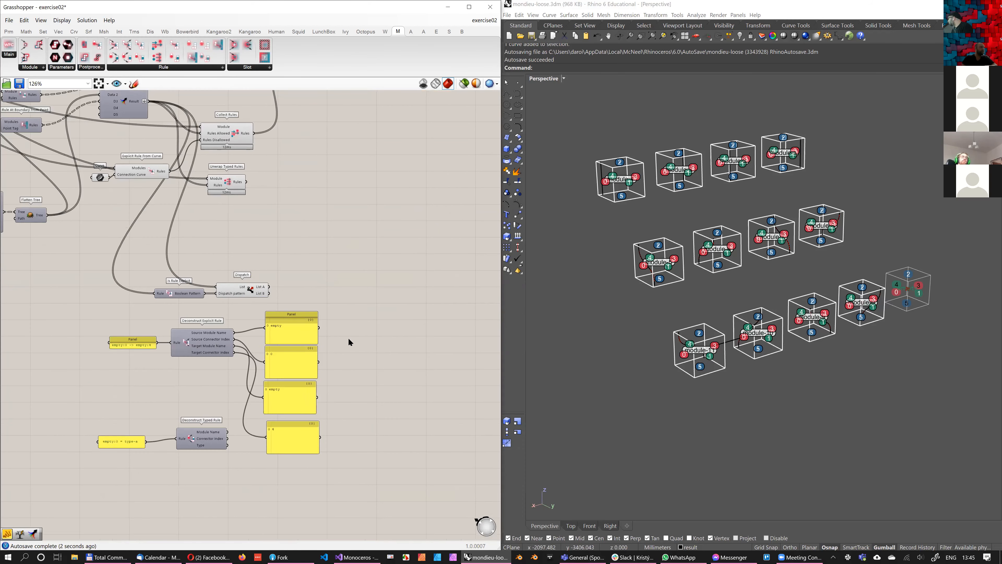
Move the deconstruct components and their Panels farther right, and connect Dispatch's List A to Deconstruct Explicit Rule
left_click_drag(398, 457, 104, 315)
left_click_drag(314, 315, 463, 288)
left_click(275, 271)
left_click_drag(269, 287, 319, 315)
left_click_drag(252, 312, 256, 314)
Connect Dispatch's List B to Deconstruct Typed Rule and delete the two Panels holding the hand-written rules
scroll(255, 313, "up", 2)
left_click_drag(269, 266, 346, 430)
left_click_drag(297, 469, 239, 296)
key("Delete")
right_click_drag(288, 91, 161, 95)
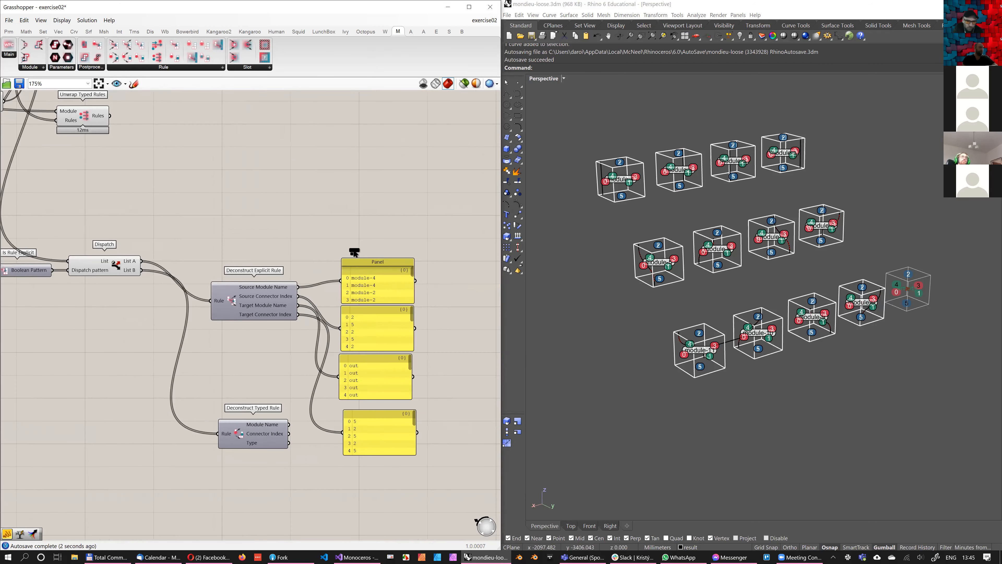
left_click_drag(412, 272, 412, 299)
right_click_drag(269, 194, 253, 205)
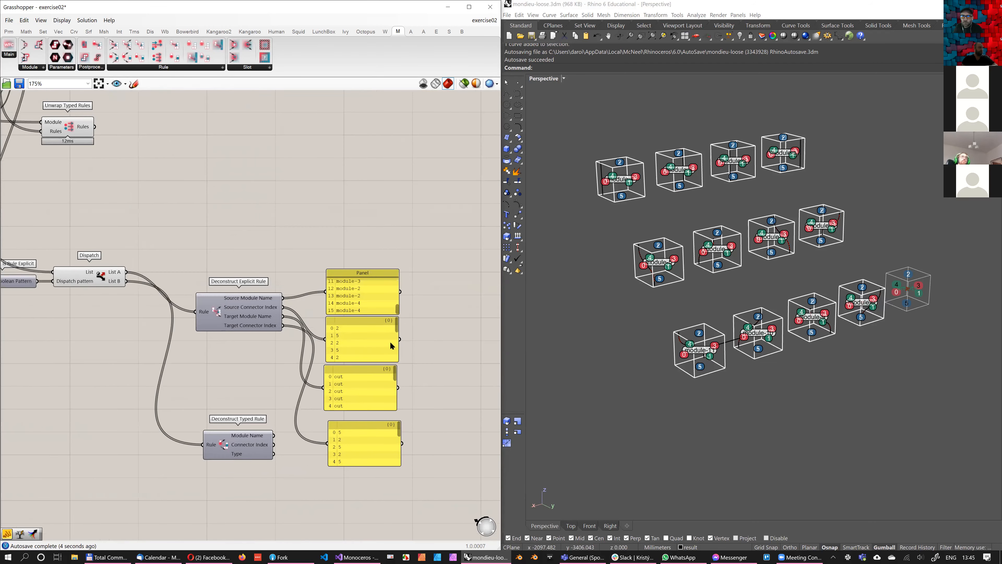
Add a Construct Explicit Rule component between Deconstruct Explicit Rule and its output Panels, moving the Panels right to make room
left_click(163, 67)
left_click(321, 209)
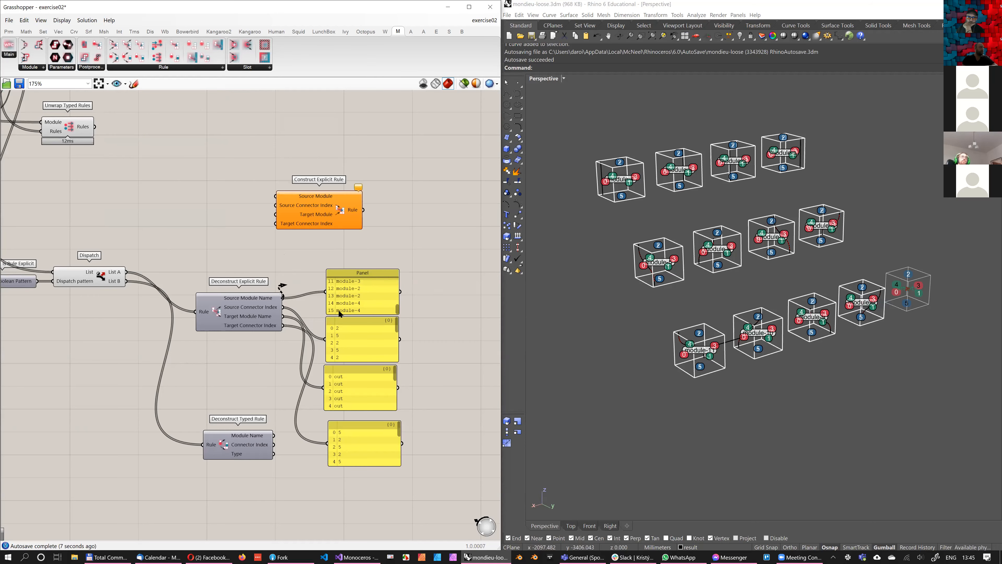
left_click_drag(475, 472, 282, 288)
left_click_drag(340, 273, 475, 268)
left_click_drag(292, 195, 327, 257)
right_click_drag(327, 257, 292, 275)
scroll(254, 316, "up", 2)
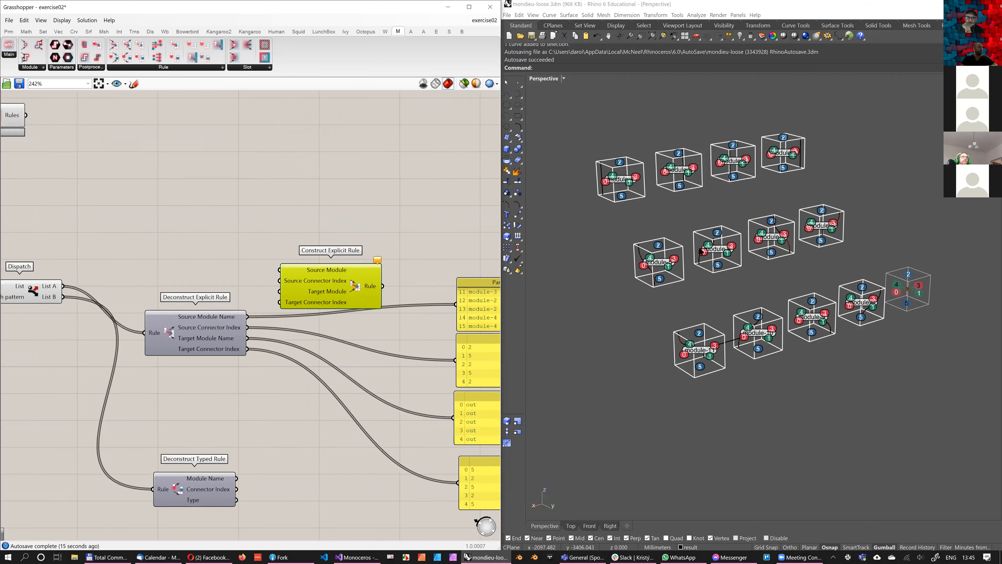
scroll(259, 311, "down", 1)
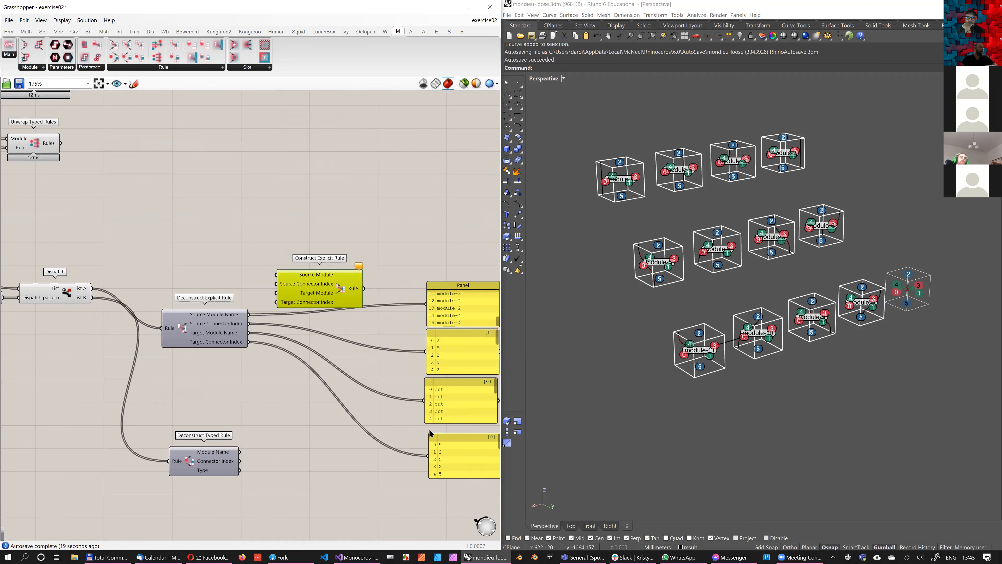
Delete Construct Explicit Rule along with the Is Rule Explicit, Dispatch and both deconstruct components and their Panels
key("Delete")
scroll(301, 293, "down", 5)
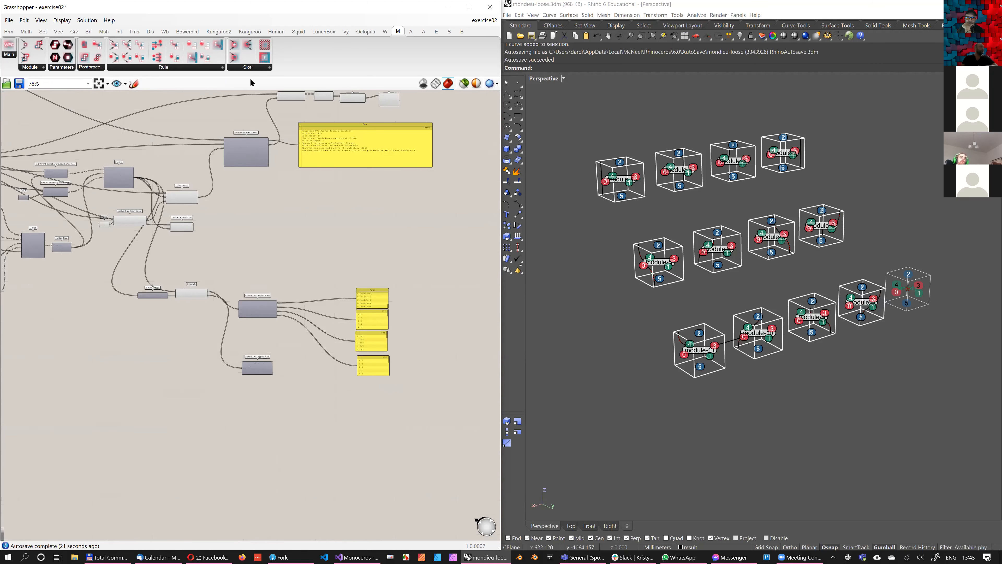
left_click_drag(452, 421, 131, 288)
key("Delete")
right_click_drag(185, 212, 306, 288)
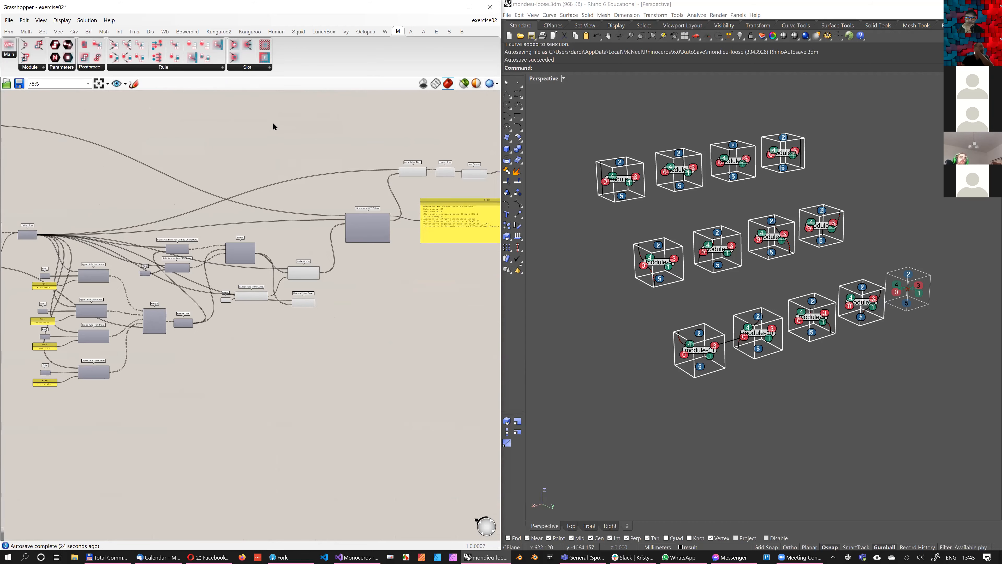
right_click_drag(185, 212, 361, 255)
right_click_drag(123, 129, 182, 202)
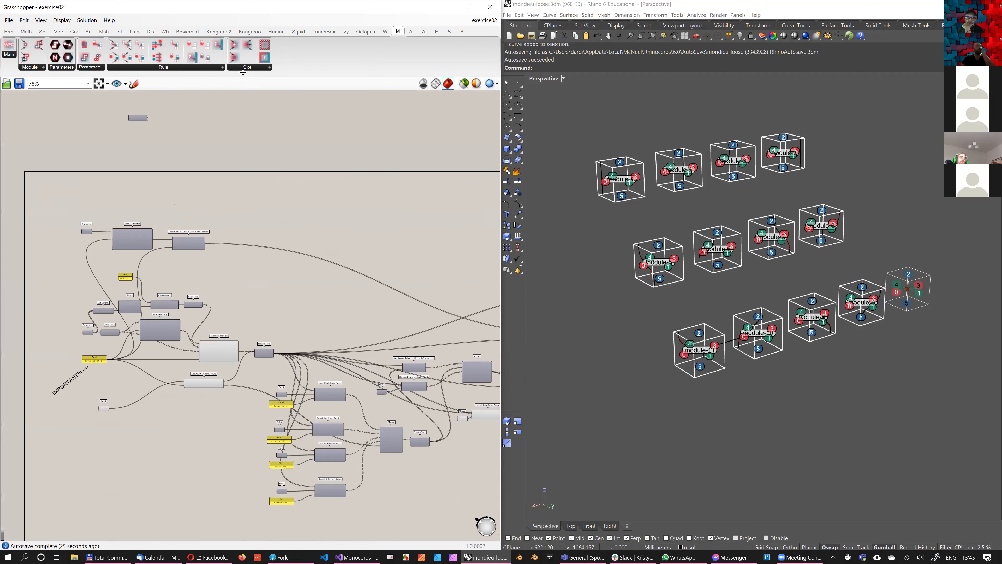
Add a Deconstruct Slot component to the right of Construct Slot With All Modules Allowed
scroll(183, 202, "up", 2)
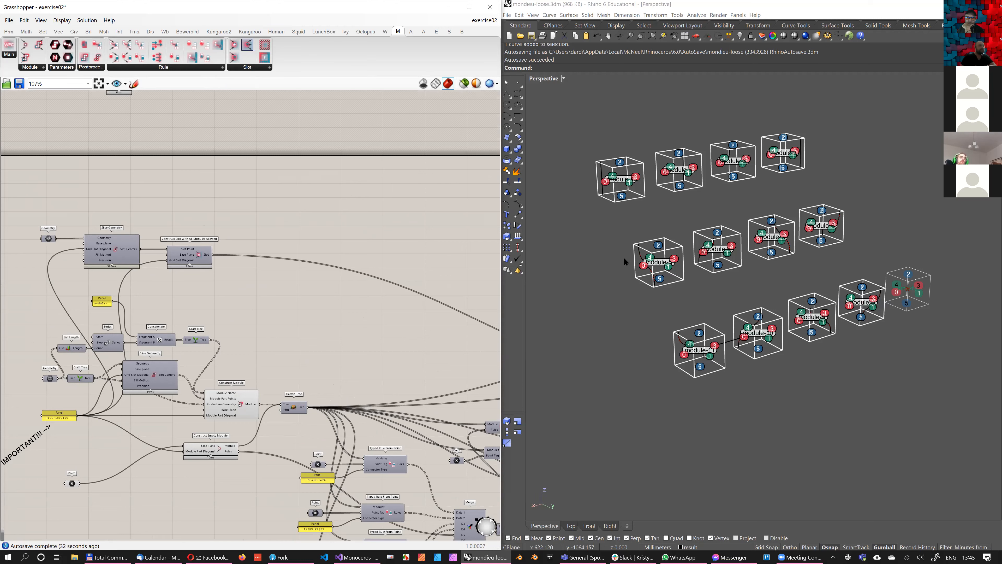
left_click_drag(247, 45, 280, 220)
scroll(263, 250, "up", 3)
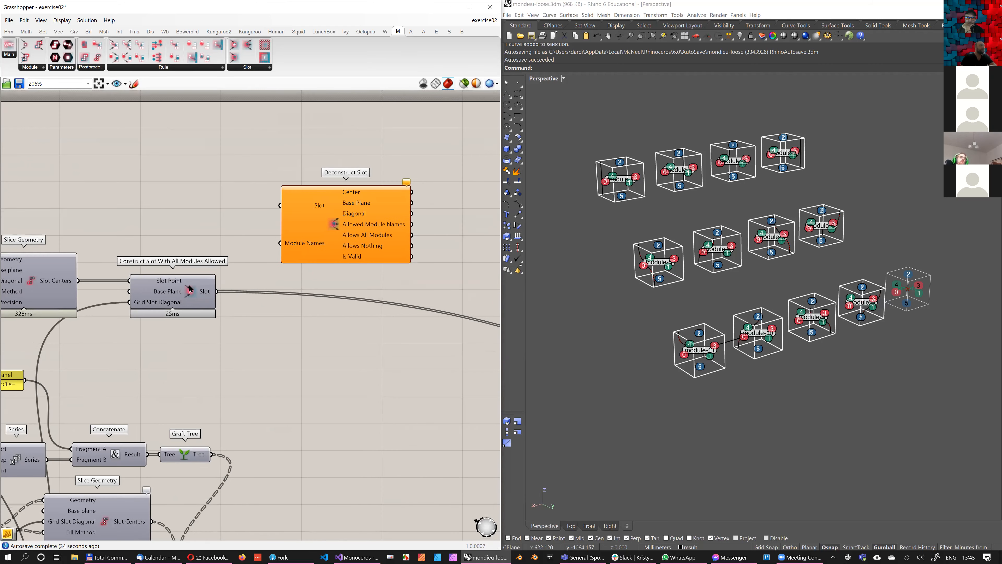
Disable the Monoceros WFC Solver component to clear the materialized result from the Rhino viewport
scroll(616, 256, "down", 10)
right_click_drag(616, 256, 730, 367, "shift")
scroll(729, 367, "up", 5)
left_click(194, 294)
right_click_drag(372, 335, 345, 328)
scroll(342, 325, "down", 5)
right_click_drag(481, 277, 342, 245)
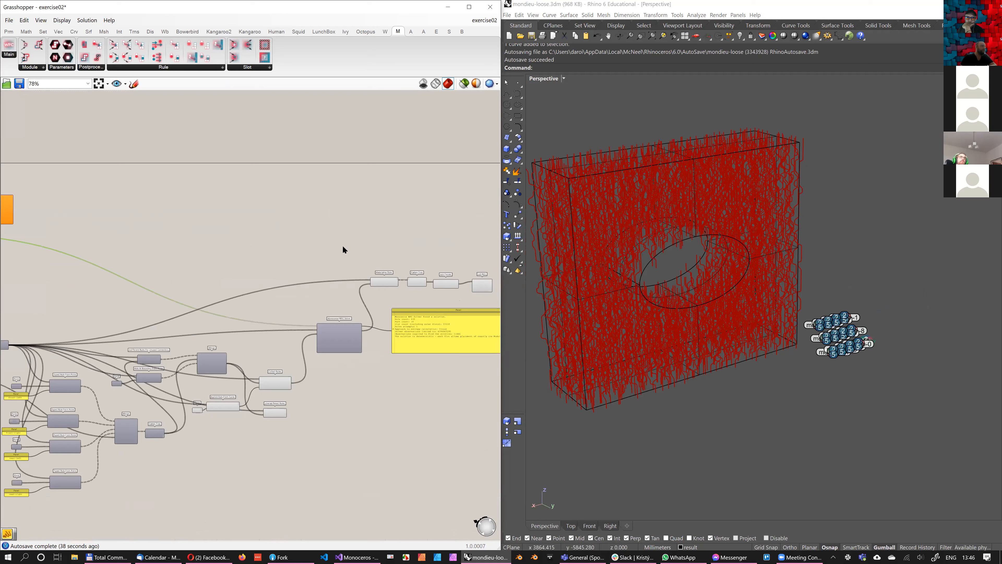
left_click(336, 335)
scroll(336, 335, "up", 3)
middle_click(320, 257)
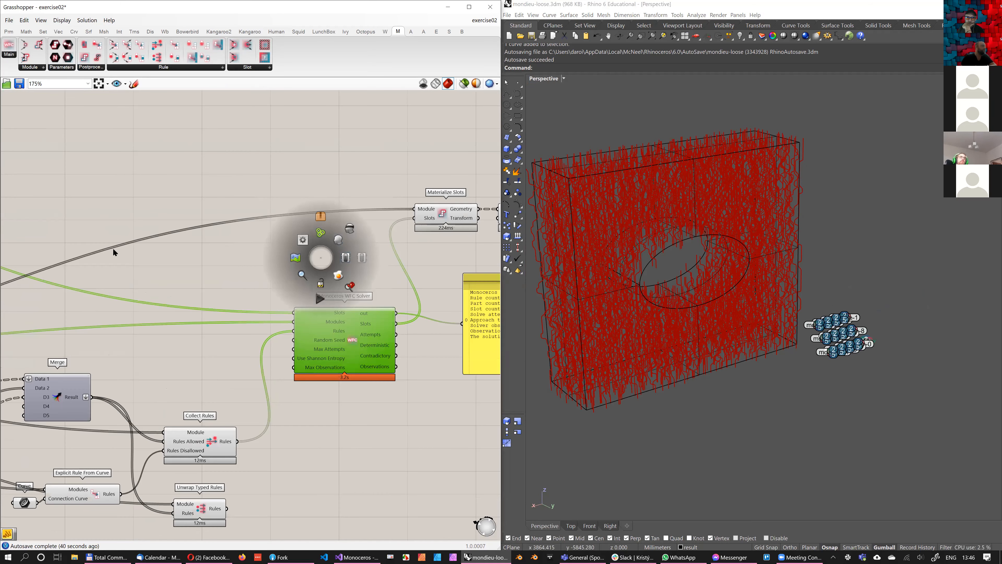
left_click(182, 216)
Turn on the preview of Construct Slot With All Modules Allowed and inspect its slots around the perforated block in Rhino
scroll(242, 169, "down", 4)
right_click_drag(393, 224, 422, 249)
right_click_drag(71, 150, 413, 264)
scroll(196, 269, "up", 3)
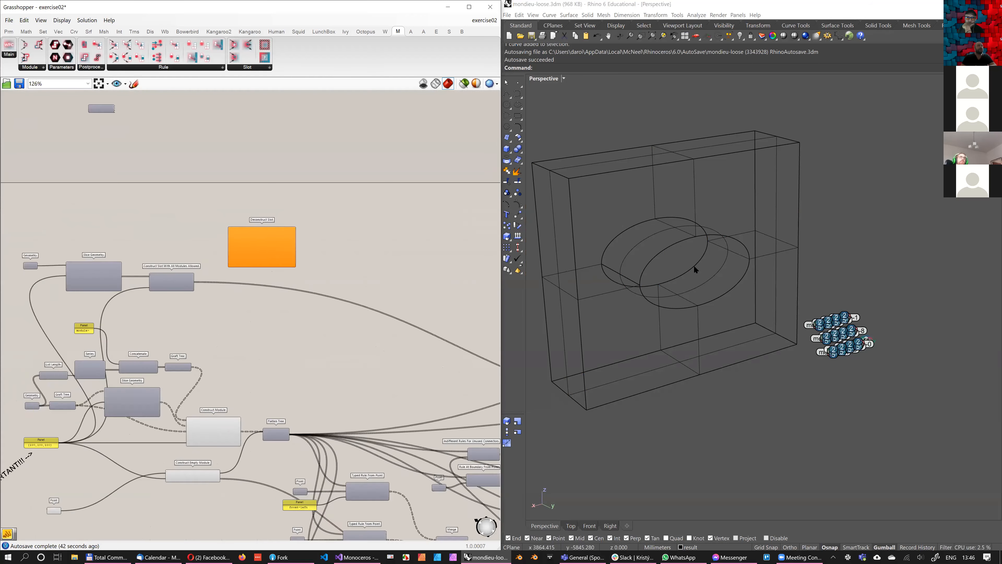
left_click(173, 285)
key("ctrl+q")
right_click_drag(742, 340, 754, 315)
left_click(666, 153)
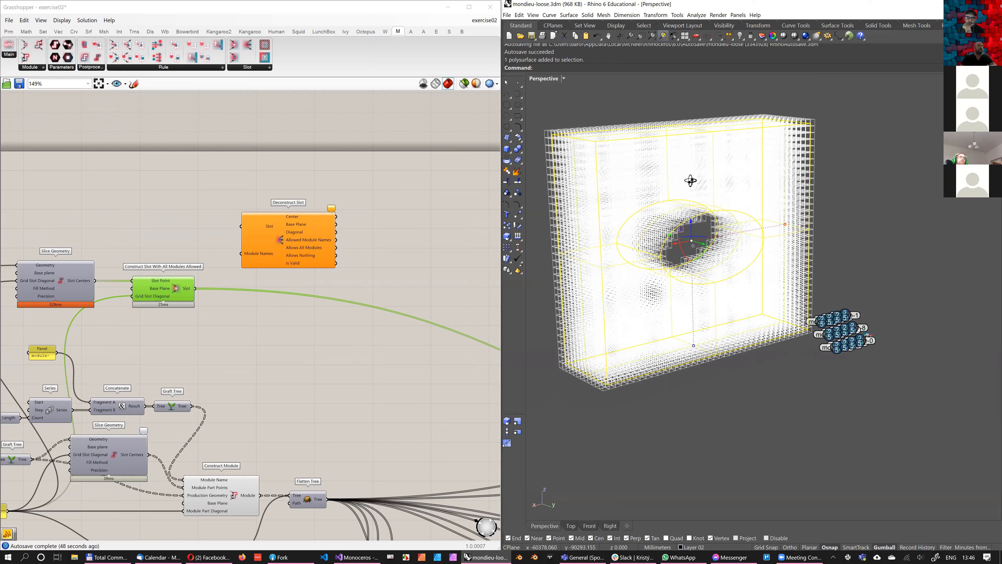
right_click_drag(669, 183, 660, 125)
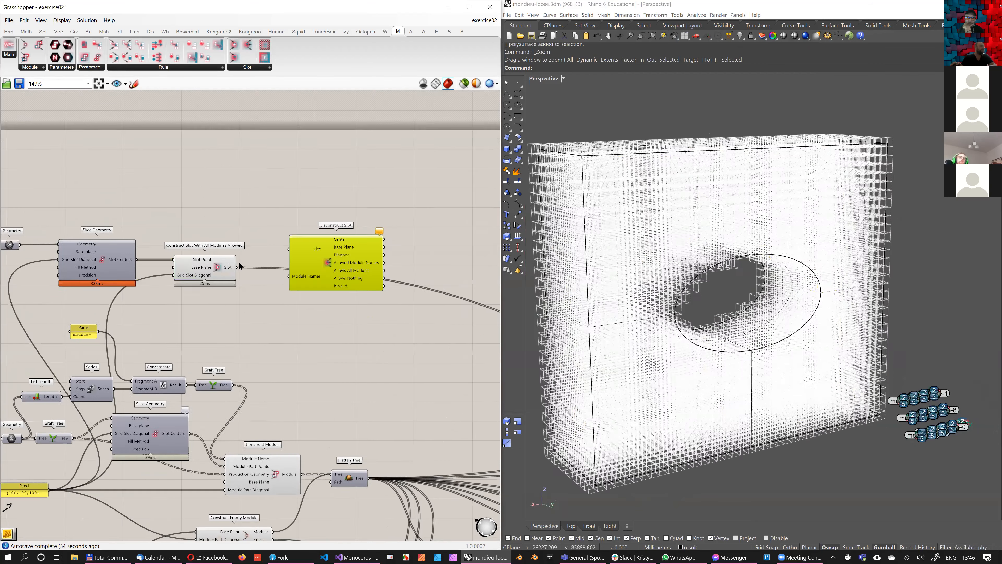
Connect the Slot output of Construct Slot With All Modules Allowed to Deconstruct Slot, and move Deconstruct Slot below the long wire
scroll(289, 278, "up", 2)
left_click_drag(289, 235, 217, 261)
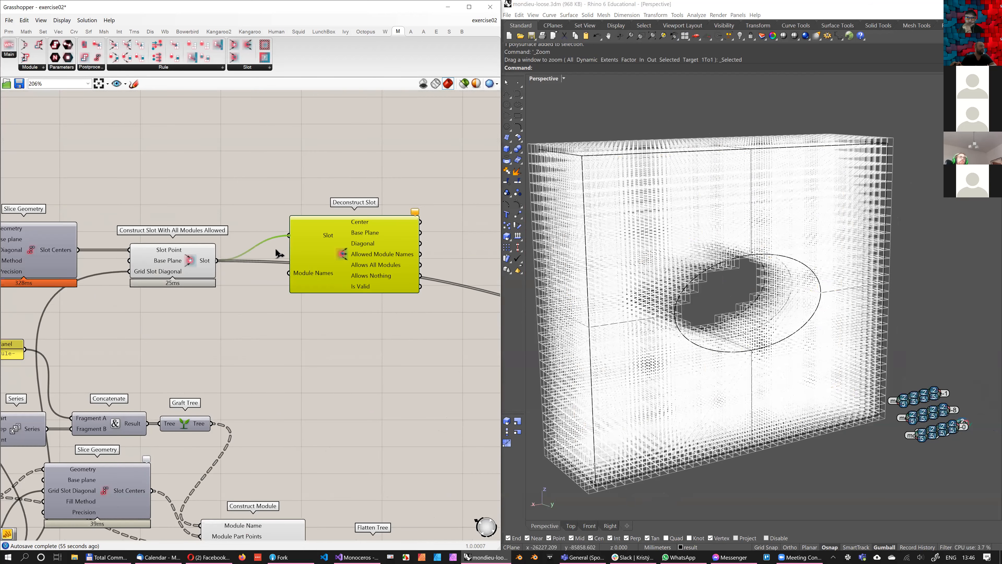
left_click_drag(305, 241, 301, 262)
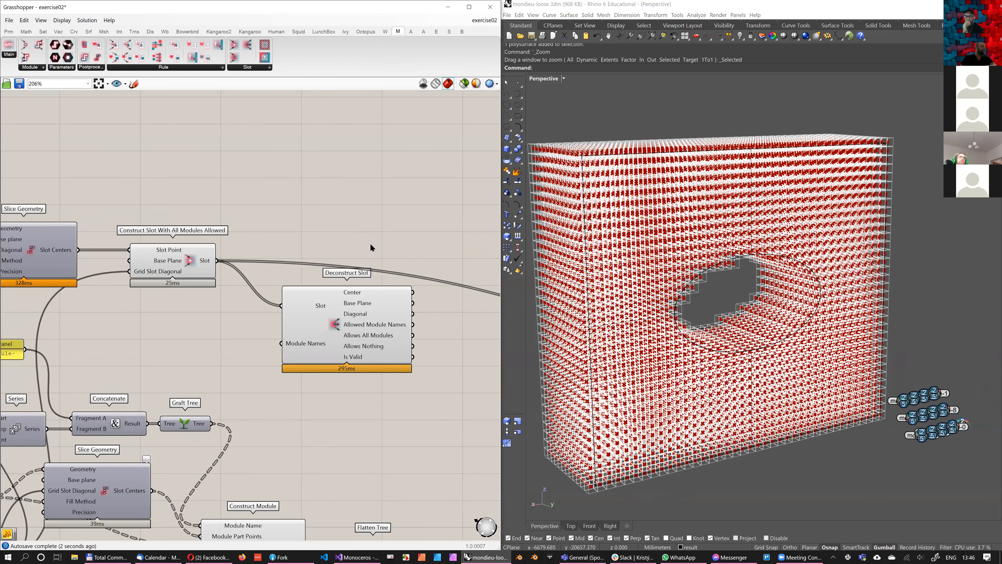
Add a Construct Slot With Listed Modules Allowed component to the right of Deconstruct Slot, leaving a gap for wires
right_click_drag(297, 273, 246, 240)
left_click(234, 57)
left_click(421, 290)
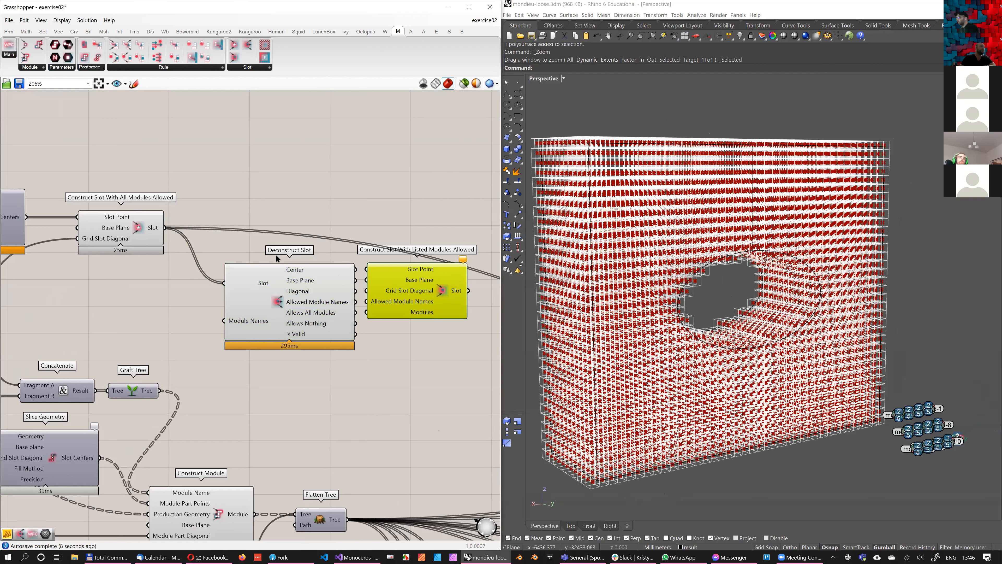
right_click_drag(298, 286, 275, 275)
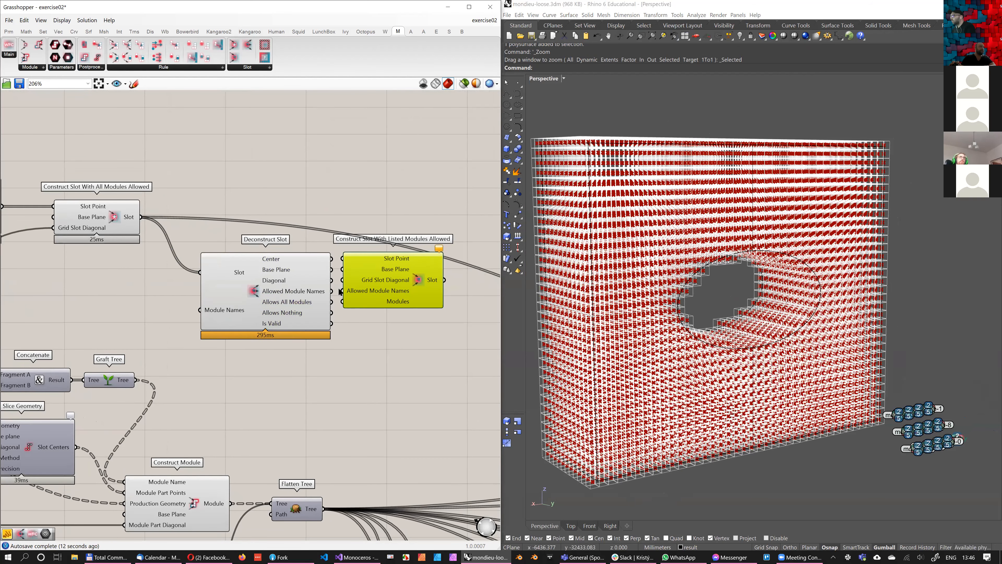
left_click_drag(375, 300, 404, 299)
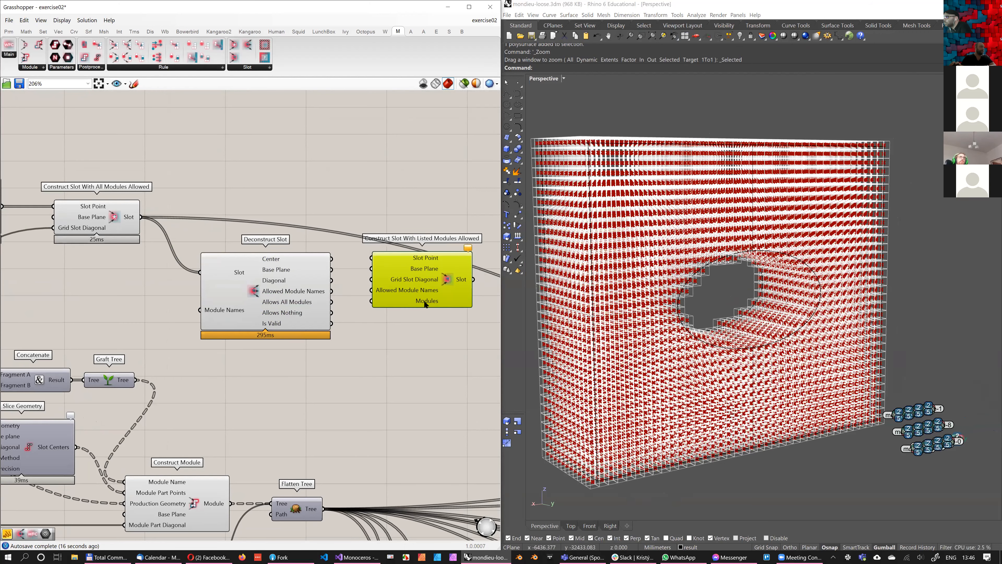
right_click_drag(419, 310, 402, 315)
scroll(403, 314, "down", 1)
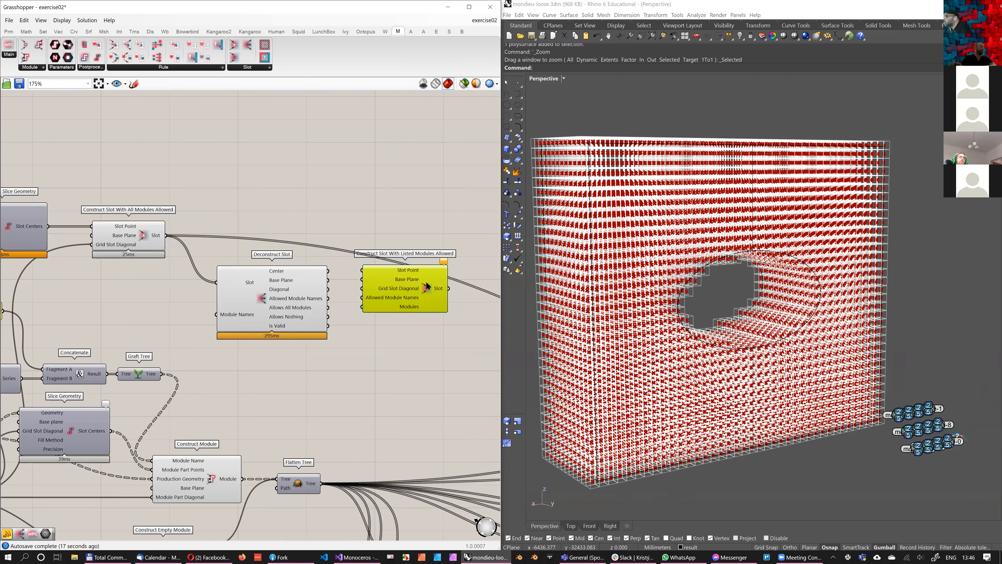
left_click_drag(426, 281, 433, 229)
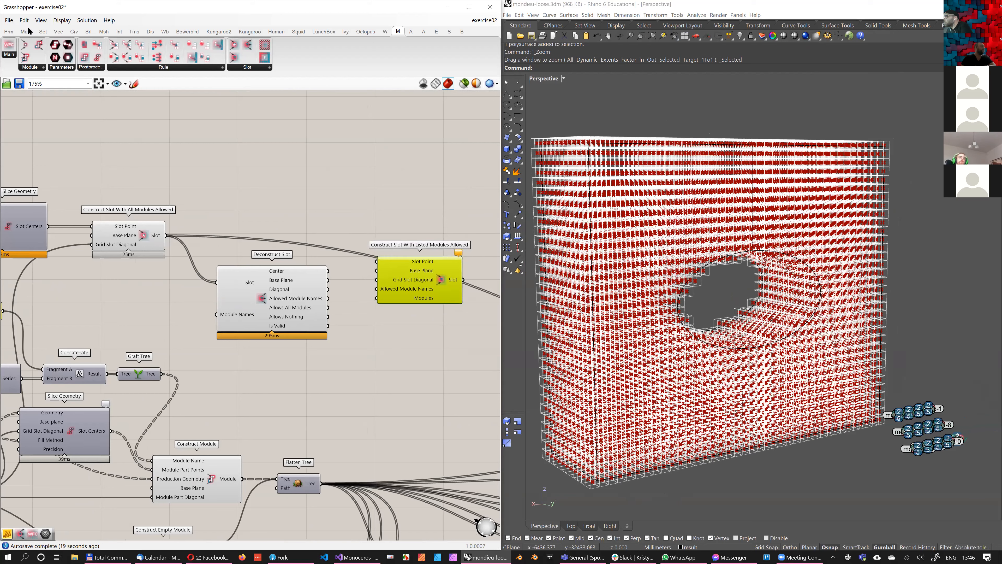
Add a Panel beside Deconstruct Slot, connect it to the Allowed Module Names output and make it taller
scroll(324, 313, "up", 2)
left_click(382, 385)
left_click_drag(306, 312, 332, 387)
right_click_drag(374, 381, 296, 350)
scroll(305, 333, "down", 1)
left_click_drag(306, 335, 316, 312)
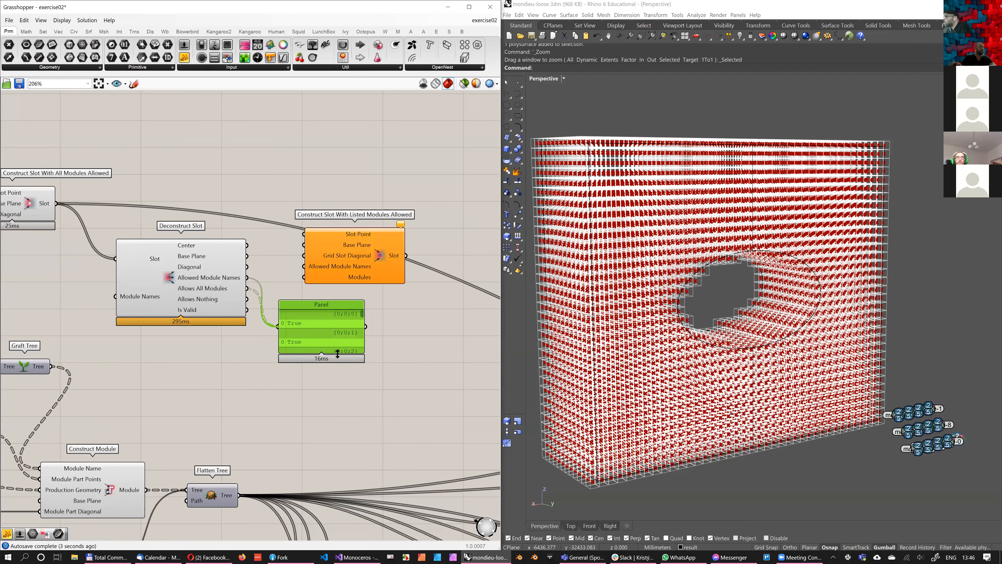
left_click_drag(340, 351, 340, 422)
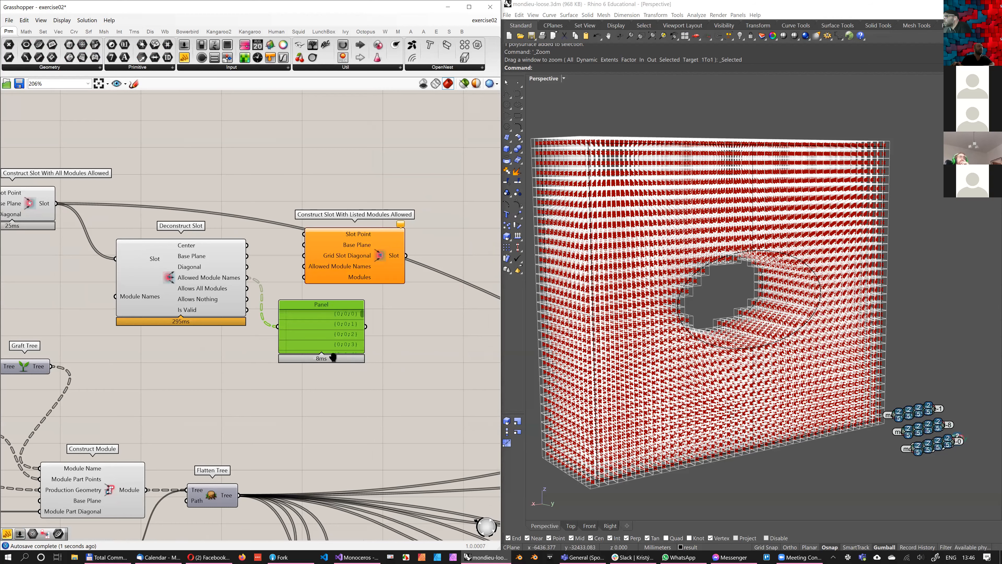
Examine Deconstruct Slot's Allows All Modules, Allows Nothing and Is Valid outputs by feeding each into the Panel in turn
right_click_drag(175, 210, 182, 166)
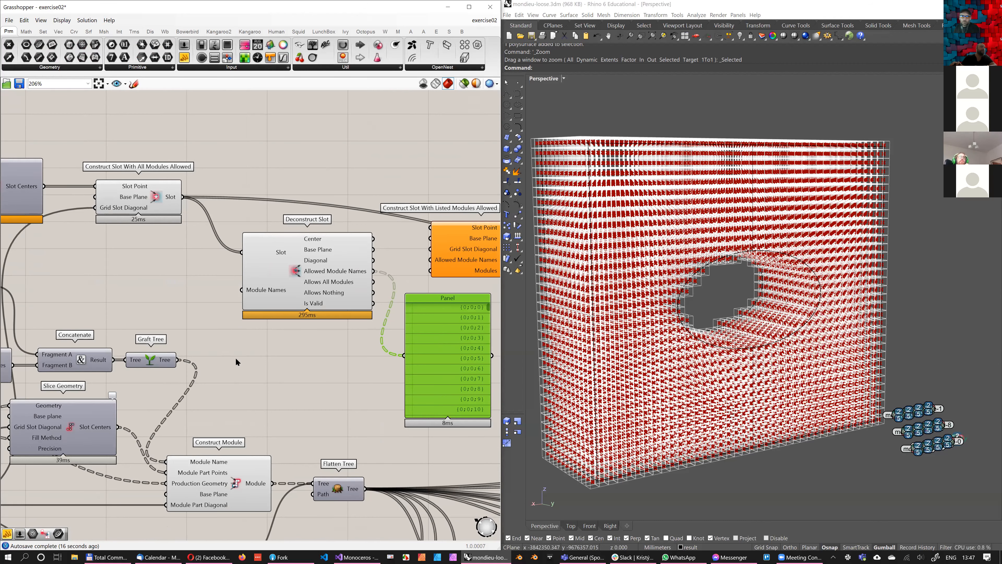
right_click_drag(260, 354, 285, 364)
scroll(284, 363, "down", 3)
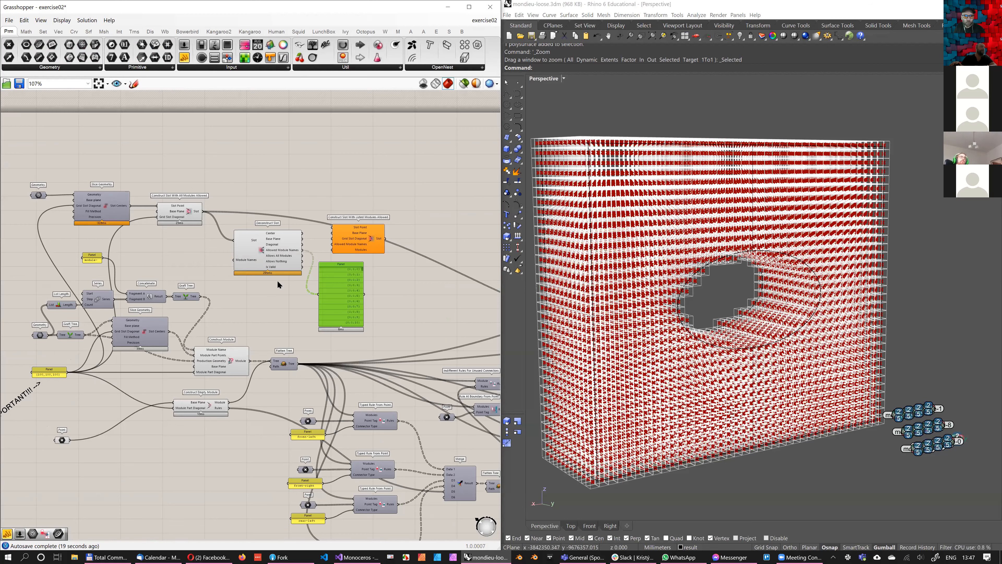
scroll(293, 366, "up", 1)
left_click(292, 365)
scroll(248, 309, "up", 2)
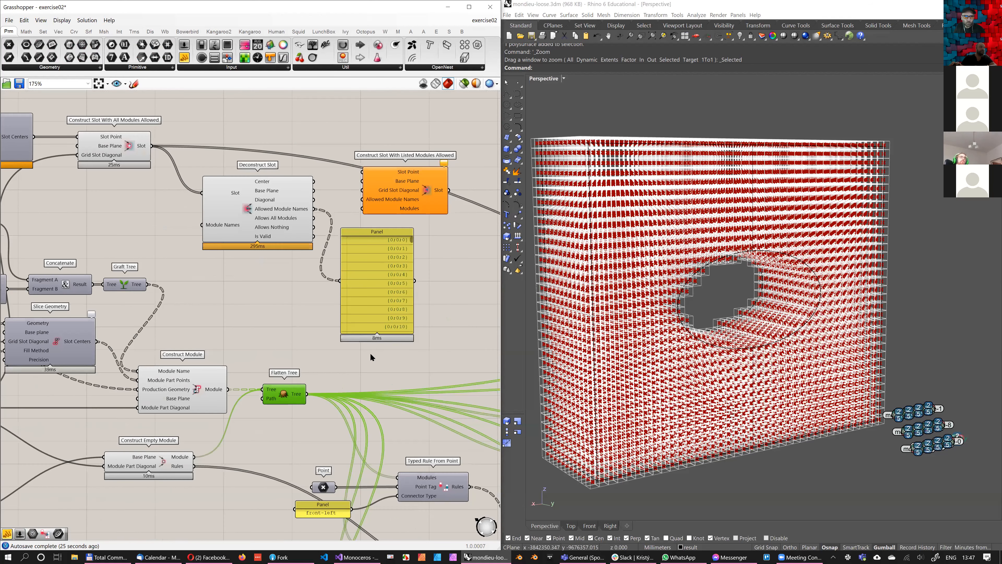
scroll(346, 309, "up", 1)
left_click_drag(349, 364, 319, 291)
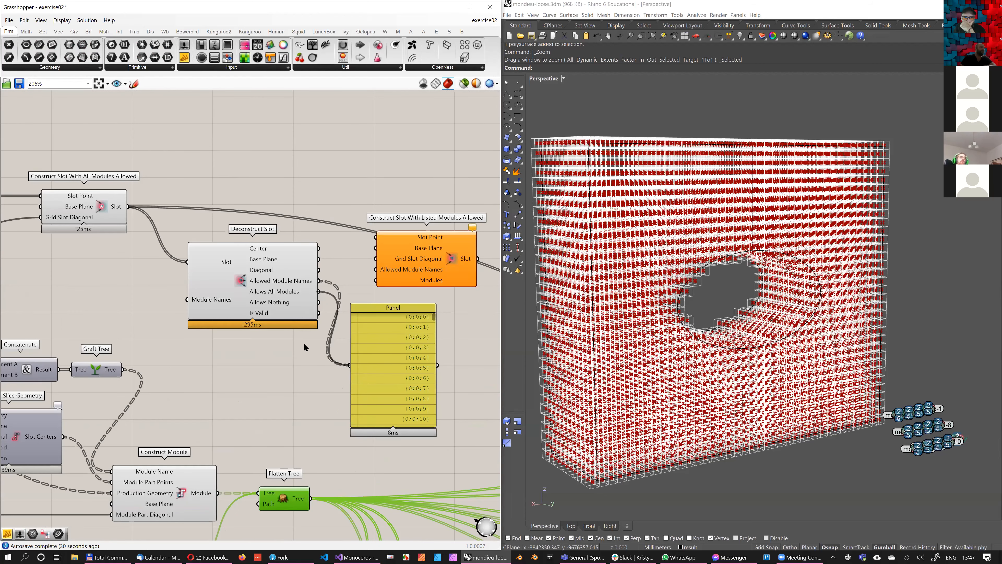
right_click_drag(319, 319, 265, 325)
left_click_drag(264, 308, 295, 372)
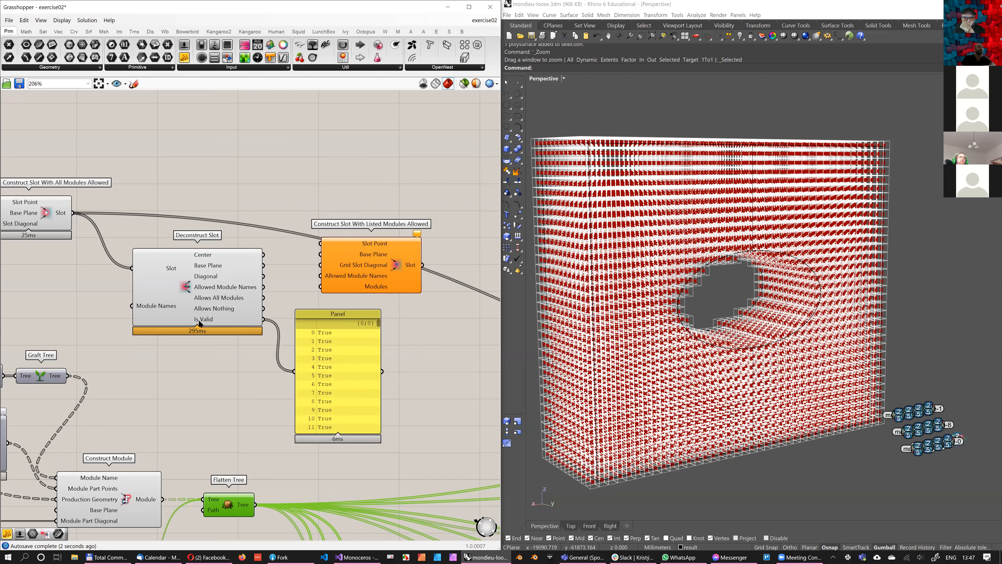
mouse_move(222, 321)
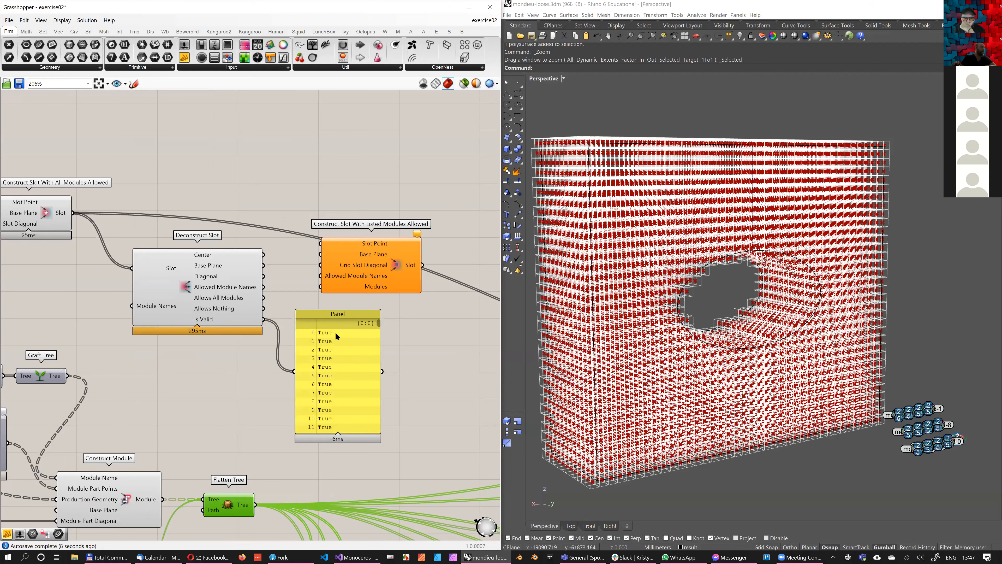
Delete the Panel and connect the modules from Flatten Tree to Deconstruct Slot's Module Names input
right_click_drag(234, 335, 274, 329)
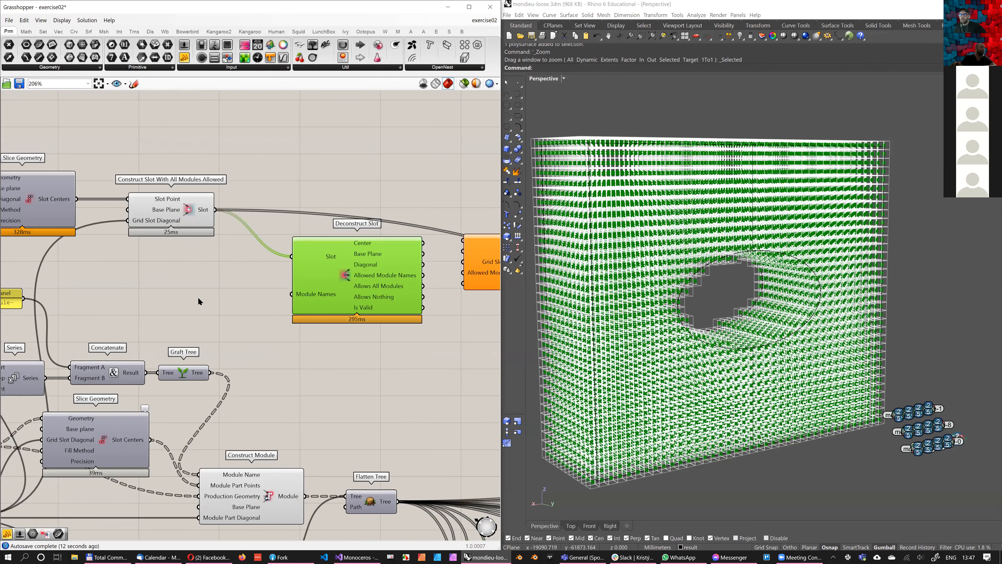
scroll(263, 302, "down", 1)
right_click_drag(263, 302, 191, 302)
left_click_drag(260, 279, 267, 290)
mouse_move(305, 472)
left_mouse_down()
mouse_move(202, 308)
mouse_move(230, 318)
mouse_move(220, 310)
left_mouse_up()
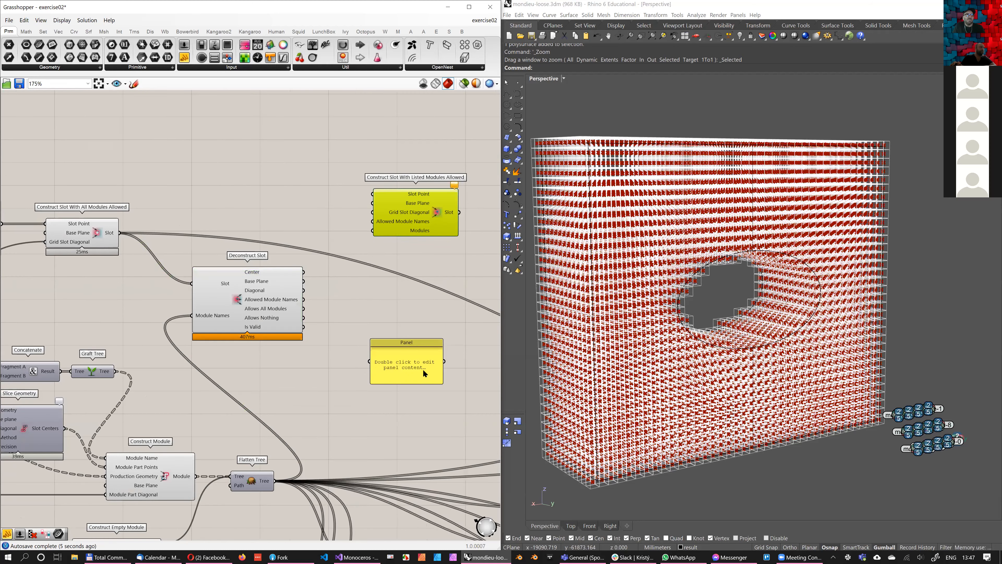
Show Deconstruct Slot's Allowed Module Names in a new Panel, enlarging it and moving it farther right
left_click_drag(302, 299, 320, 347)
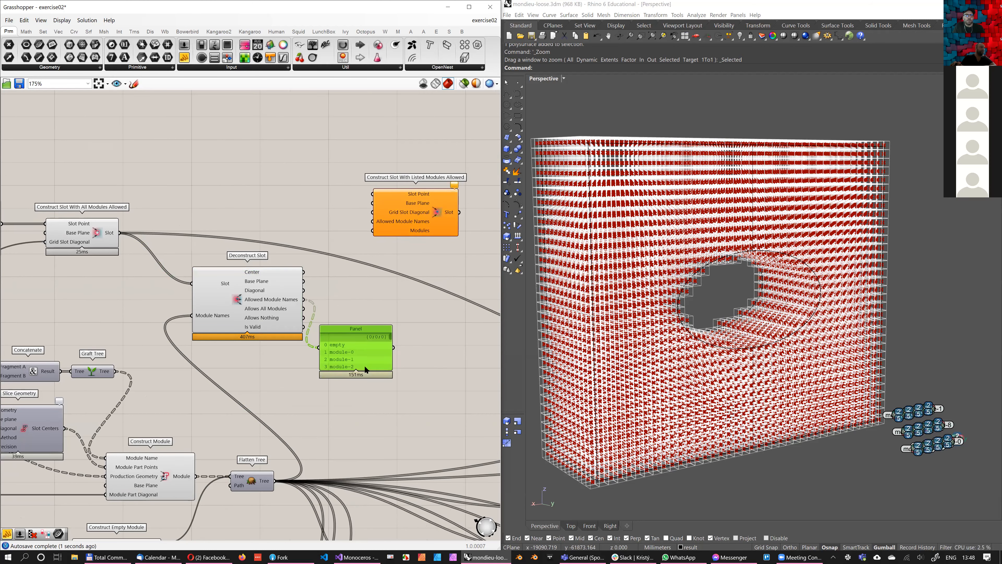
left_click_drag(360, 457, 360, 460)
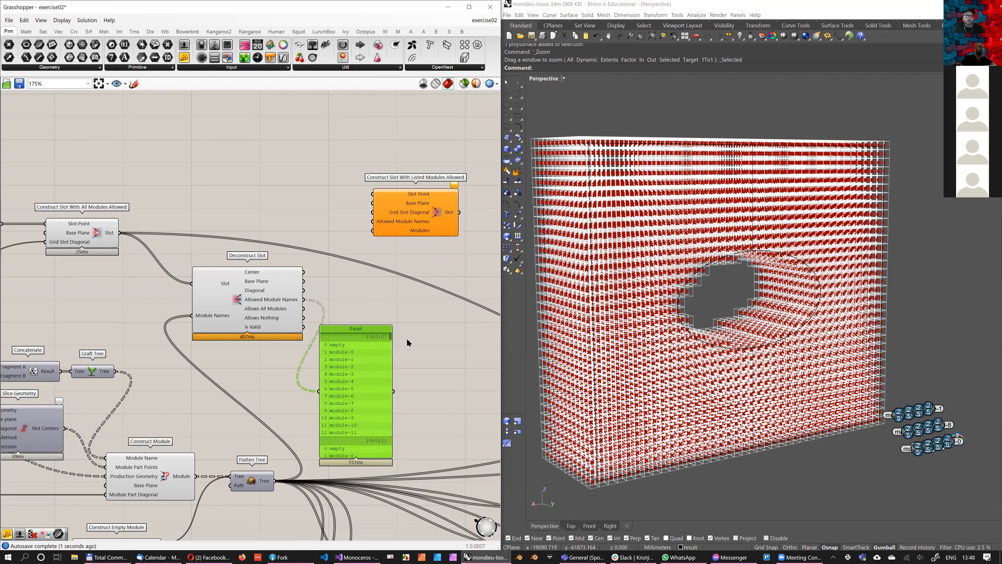
left_click_drag(385, 347, 437, 317)
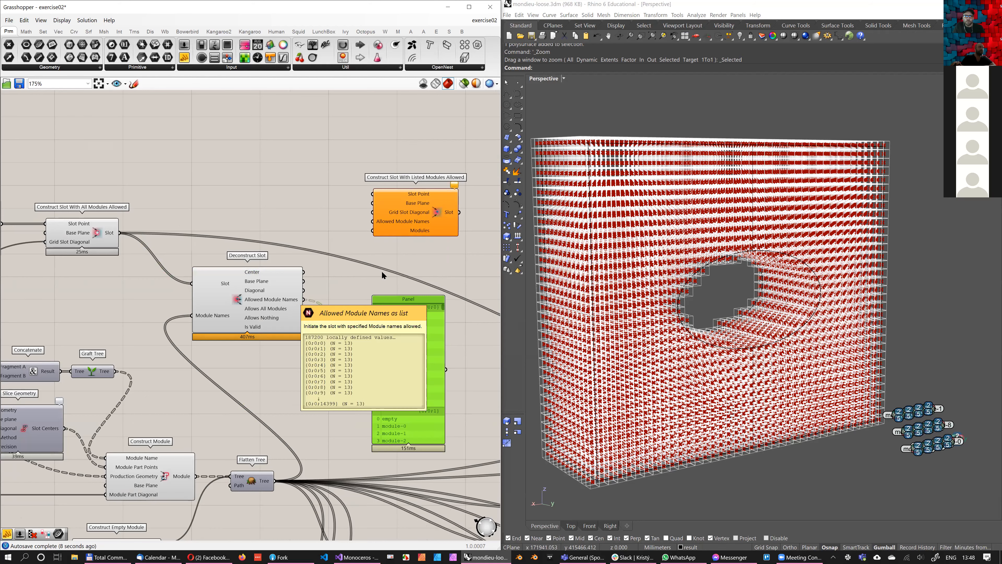
scroll(297, 286, "up", 2)
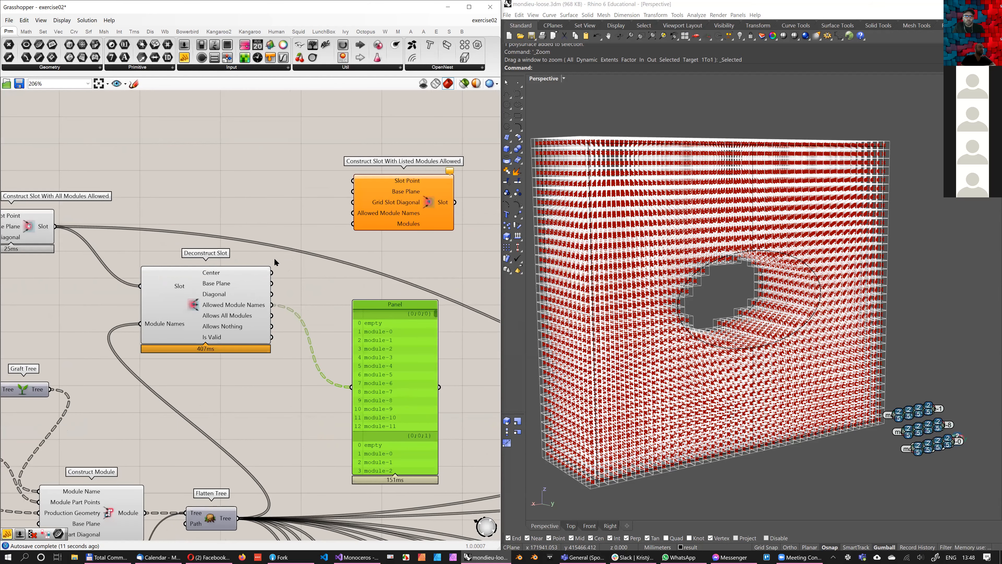
Connect Deconstruct Slot's Center, Base Plane, Diagonal and Allowed Module Names to the matching inputs of Construct Slot With Listed Modules Allowed
left_click_drag(270, 273, 404, 250)
left_click_drag(271, 294, 361, 243)
left_click_drag(271, 304, 361, 254)
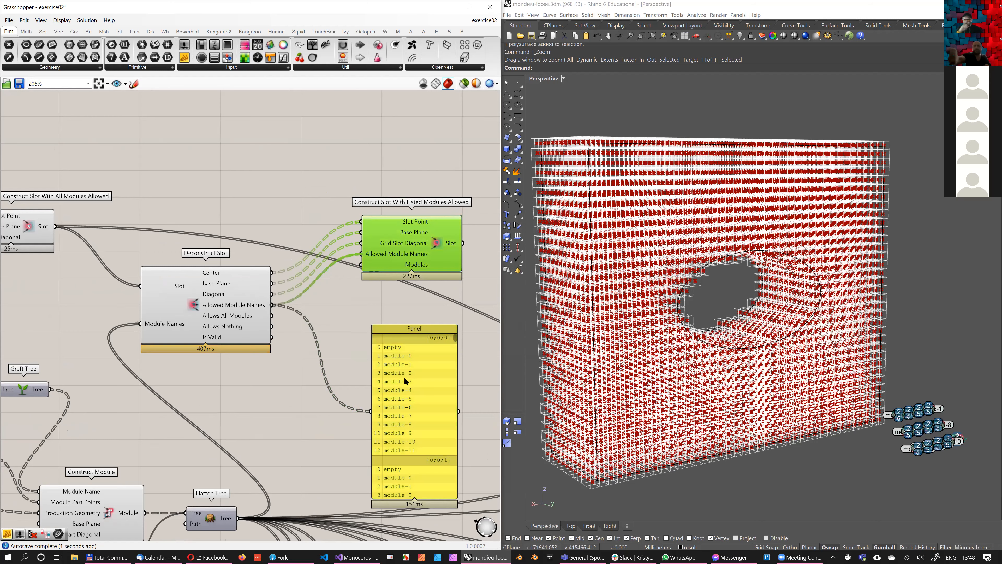
Delete the Panel listing the allowed module names
left_click(404, 359)
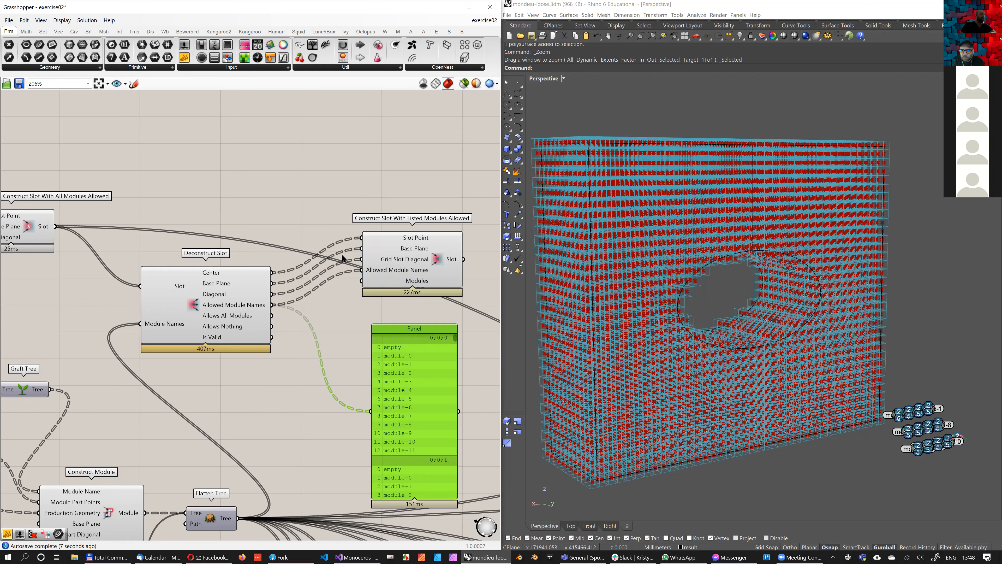
right_click_drag(402, 295, 381, 315)
key("Delete")
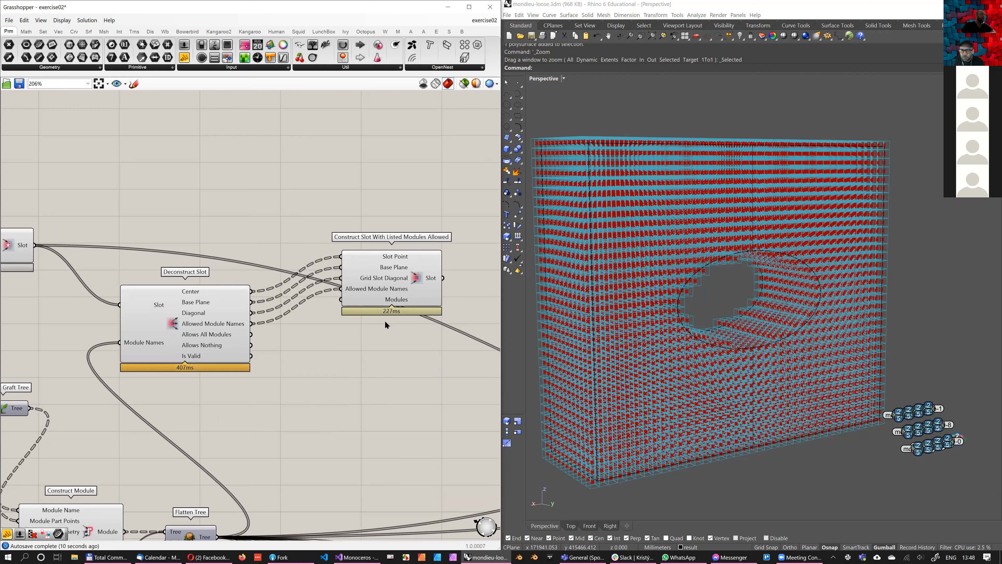
Align Construct Slot With Listed Modules Allowed with Deconstruct Slot so the wires run straight, and hide Deconstruct Slot's preview
left_click(244, 294)
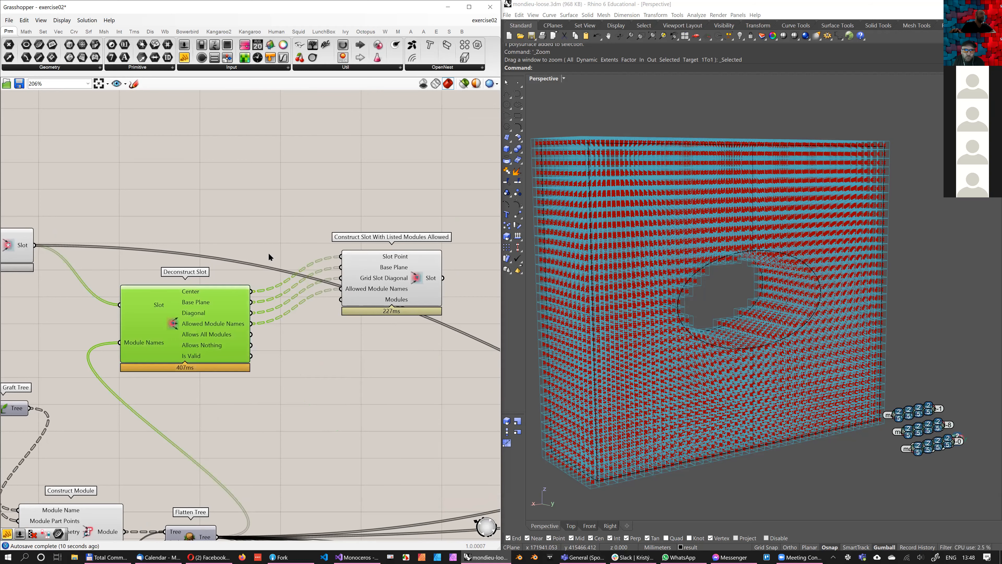
left_click_drag(358, 254, 347, 286)
right_click_drag(313, 340, 379, 311)
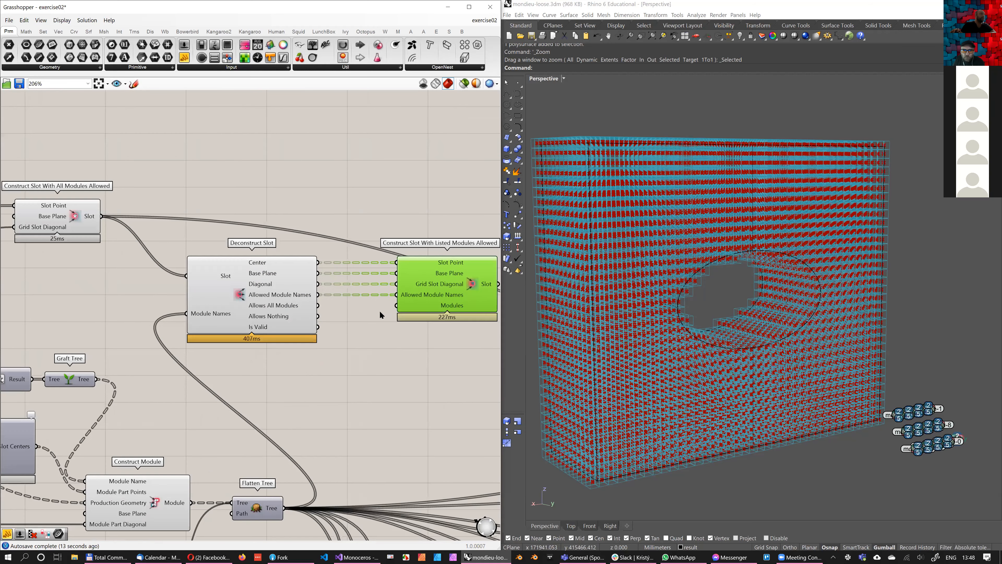
left_click(343, 325)
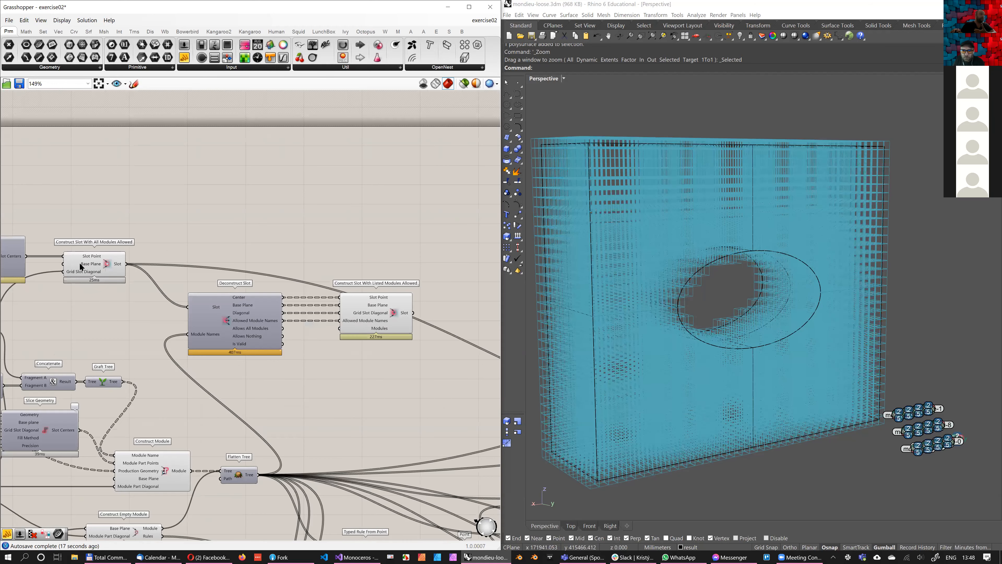
scroll(105, 268, "down", 1)
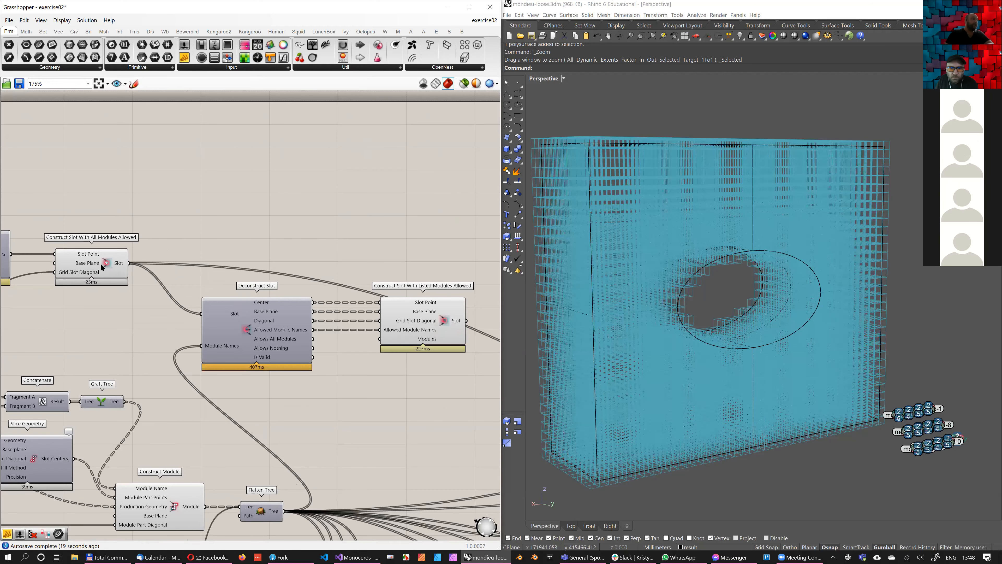
Feed the flattened modules into the Modules input of Construct Slot With Listed Modules Allowed and inspect the rebuilt slots in the viewport
right_click_drag(382, 347, 356, 343)
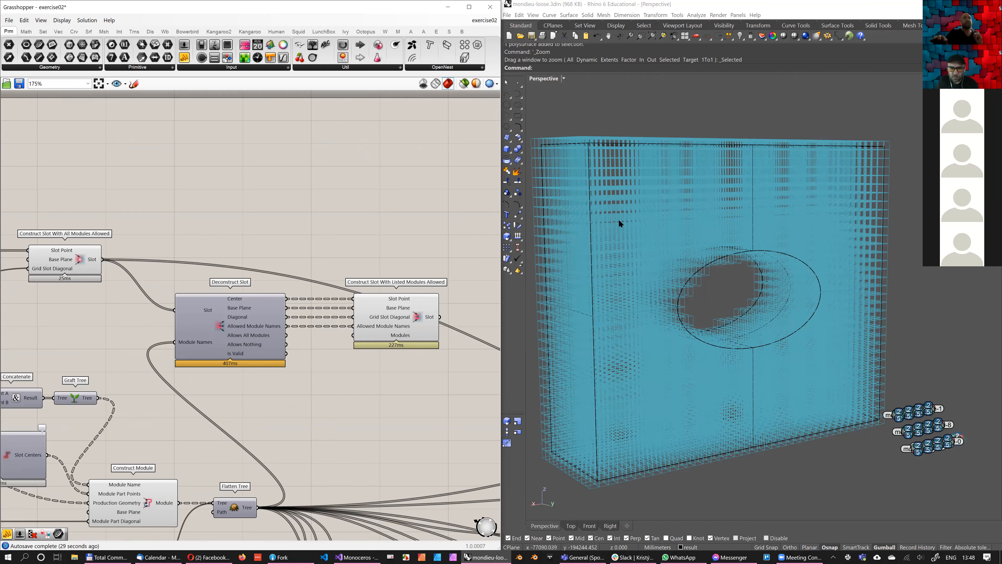
right_click_drag(619, 219, 618, 242)
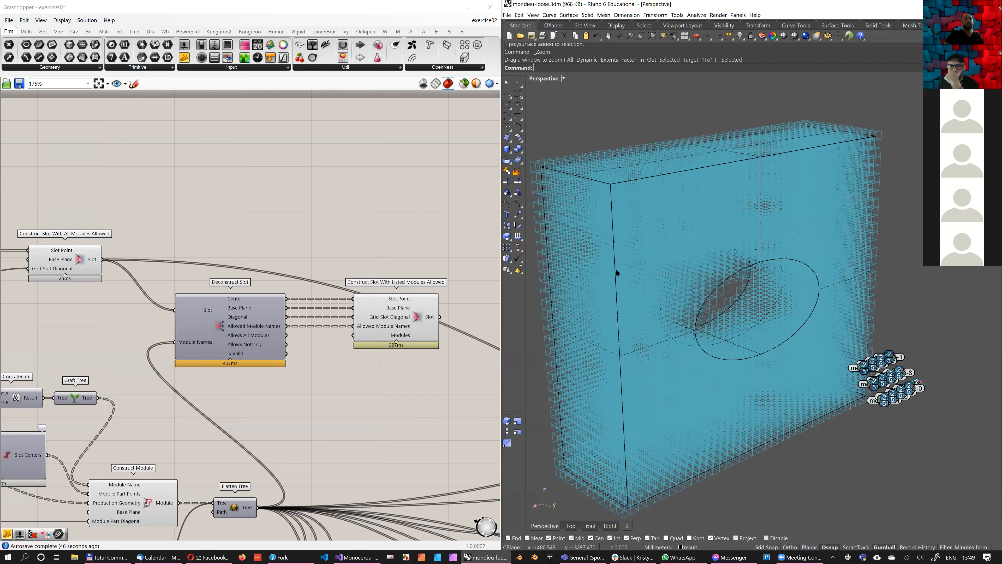
mouse_move(622, 266)
right_mouse_down()
mouse_move(630, 241)
mouse_move(568, 232)
right_mouse_up()
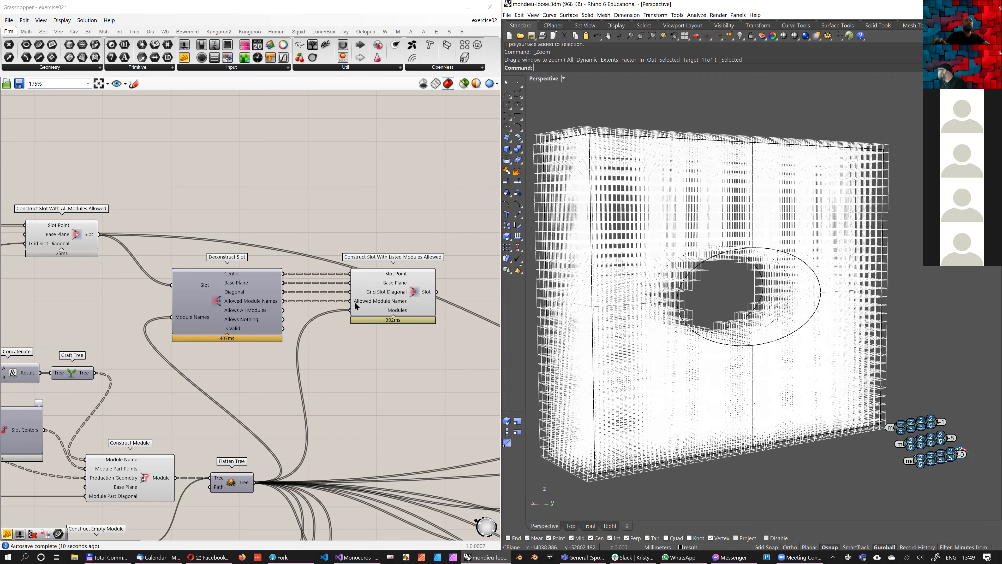
right_click_drag(687, 249, 710, 251)
right_click_drag(315, 332, 291, 334)
scroll(358, 305, "down", 1)
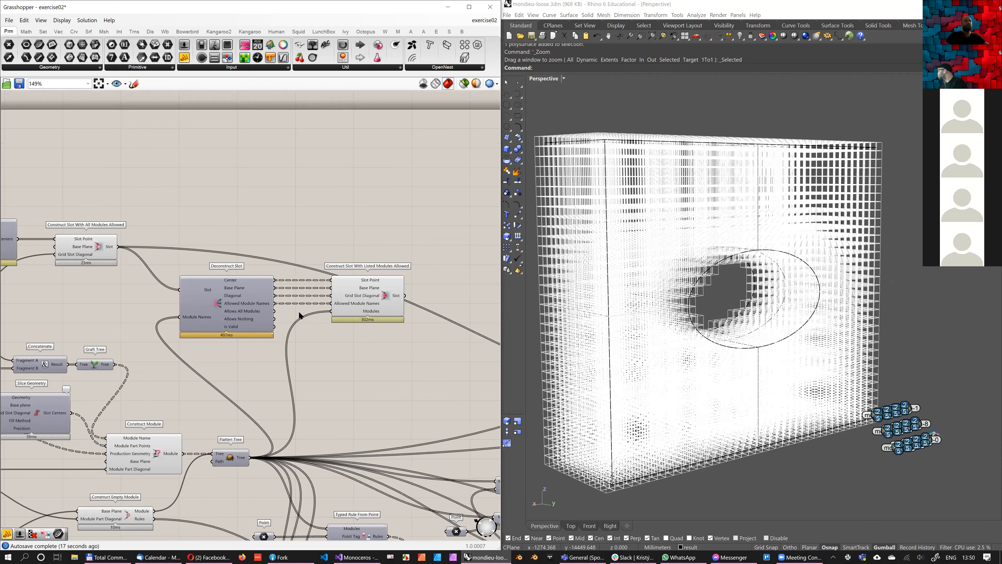
scroll(339, 309, "up", 2)
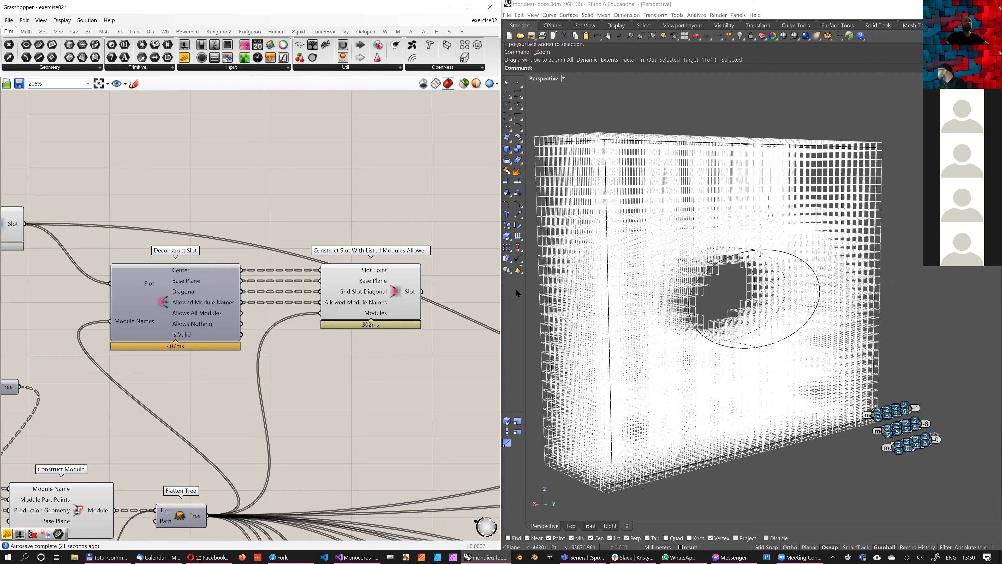
right_click_drag(763, 226, 772, 230)
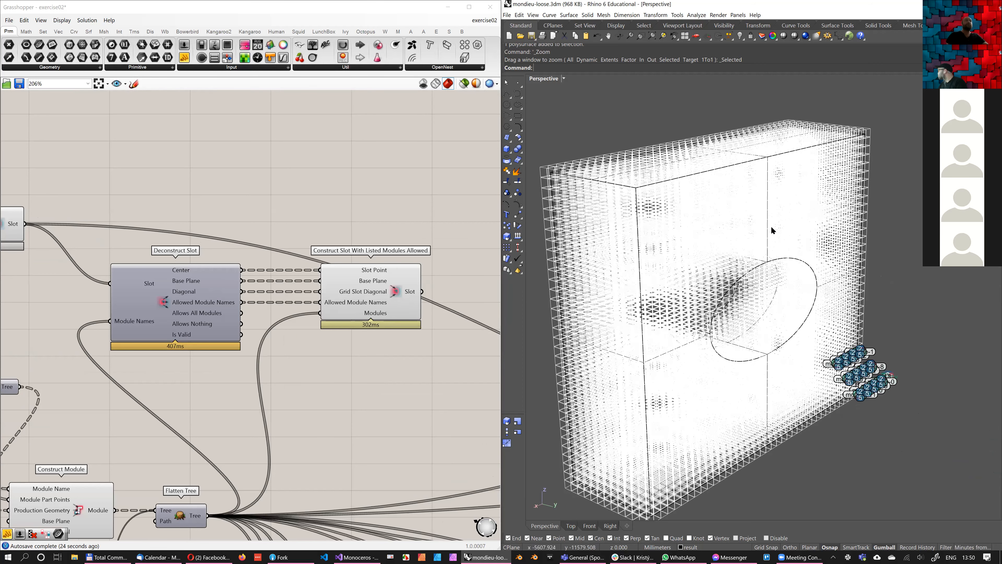
Move Construct Slot With Listed Modules Allowed farther right of Deconstruct Slot, level with it so the wires run straight
right_click_drag(441, 204, 328, 182)
scroll(399, 205, "down", 1)
left_click_drag(294, 248, 402, 241)
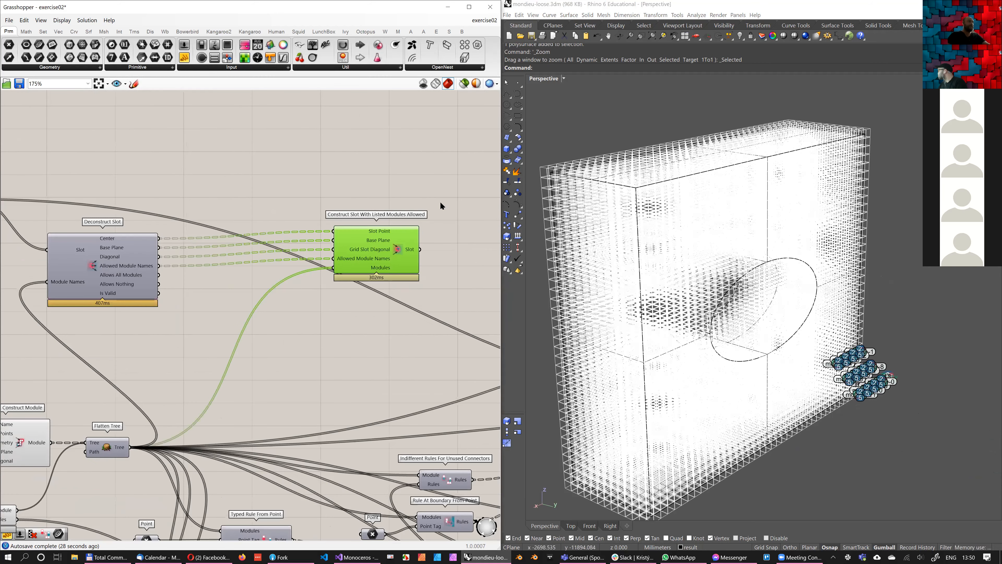
left_click(293, 265)
right_click_drag(332, 269, 398, 276)
right_click_drag(191, 185, 219, 206)
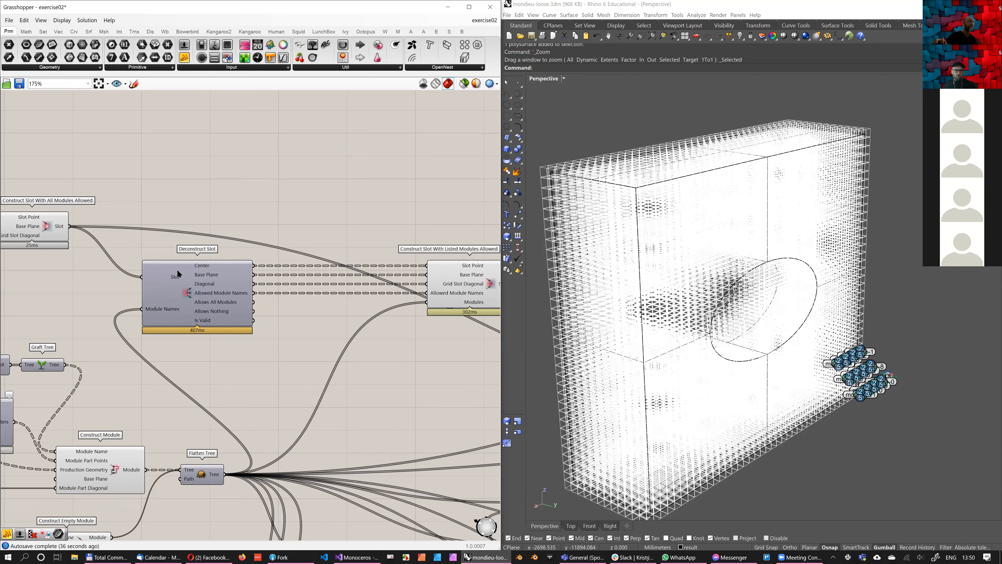
right_click_drag(178, 273, 203, 265)
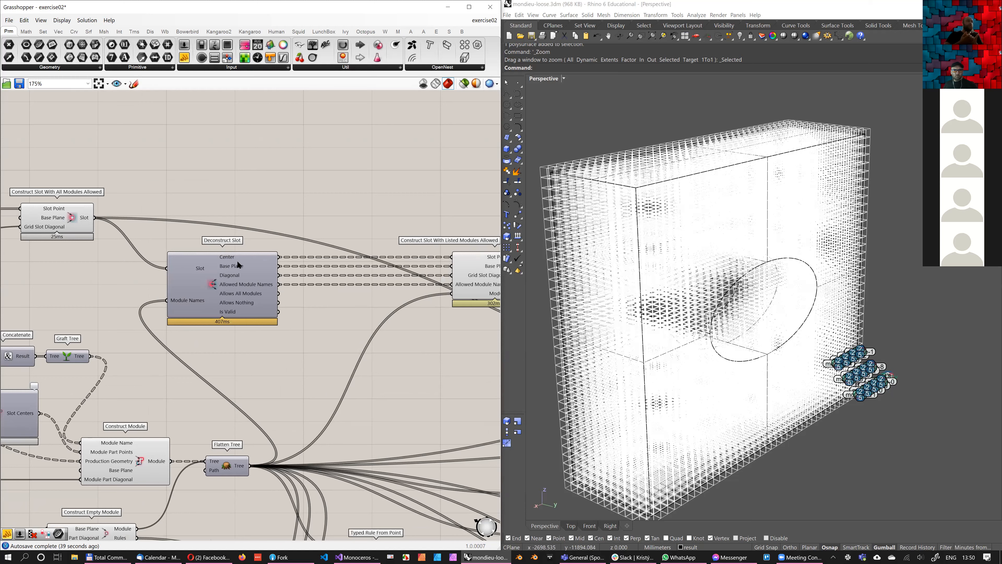
Add an Are Slots Boundary component above Deconstruct Slot and feed its Slots input from Construct Slot With All Modules Allowed
mouse_move(241, 294)
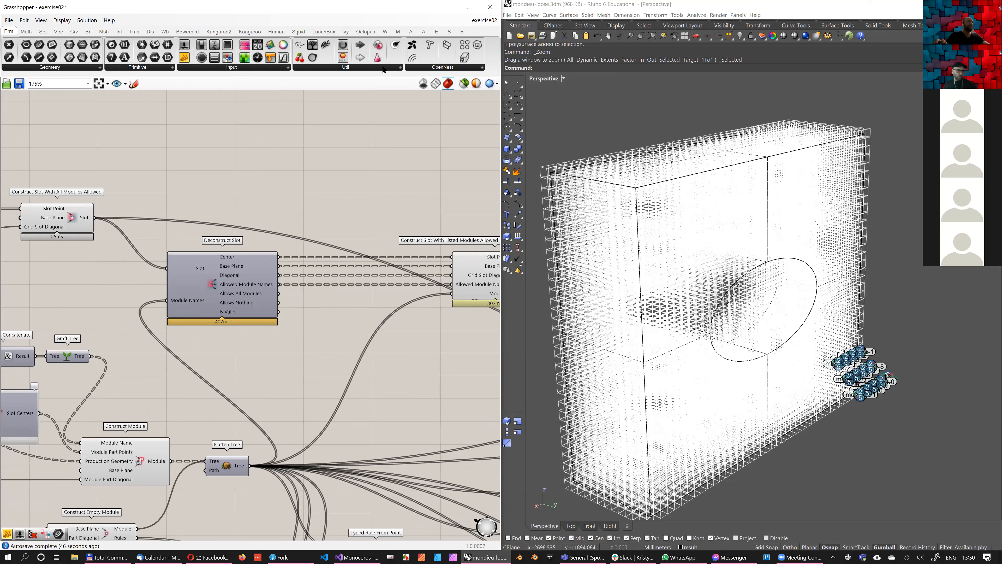
left_click(398, 32)
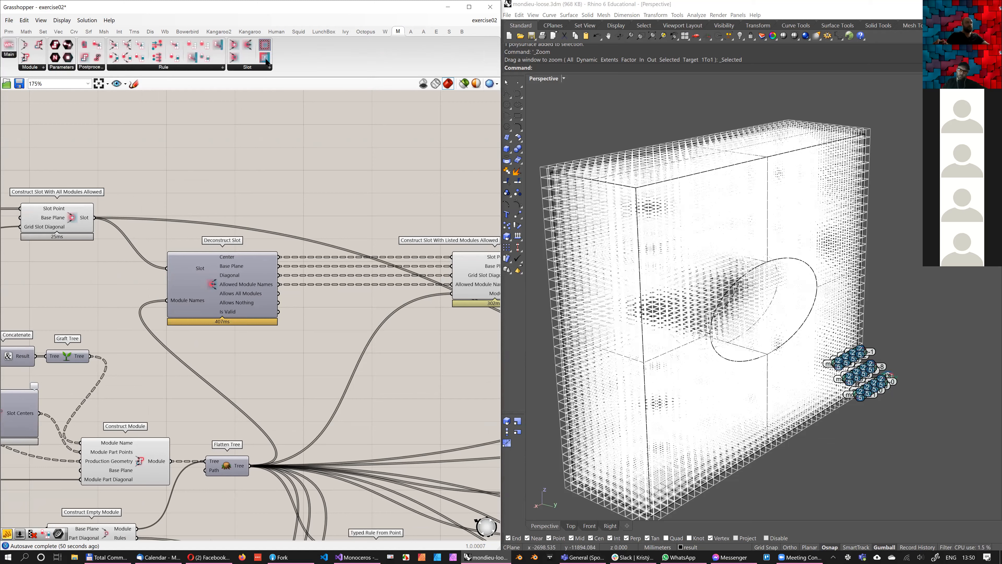
left_click_drag(341, 197, 301, 193)
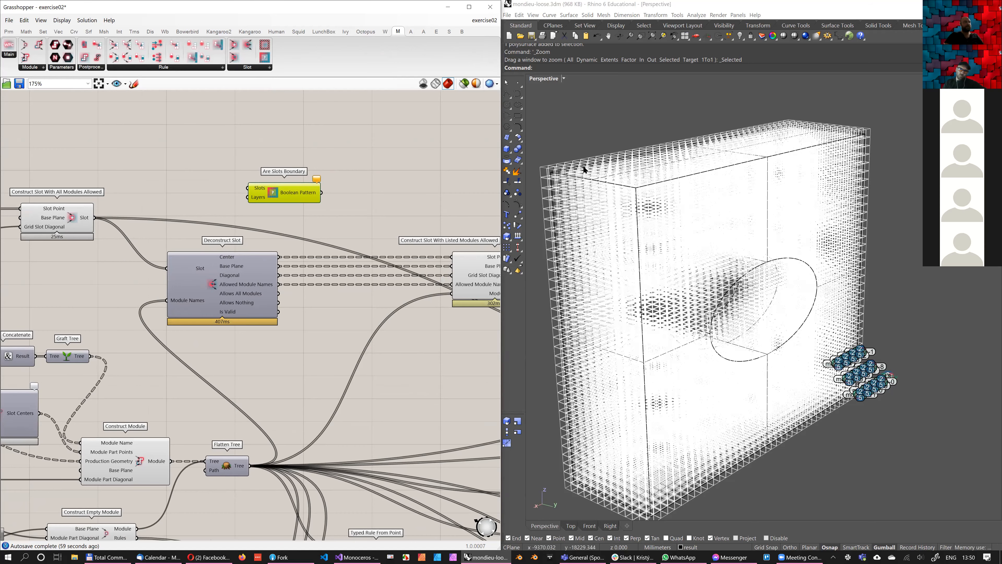
left_click(618, 282)
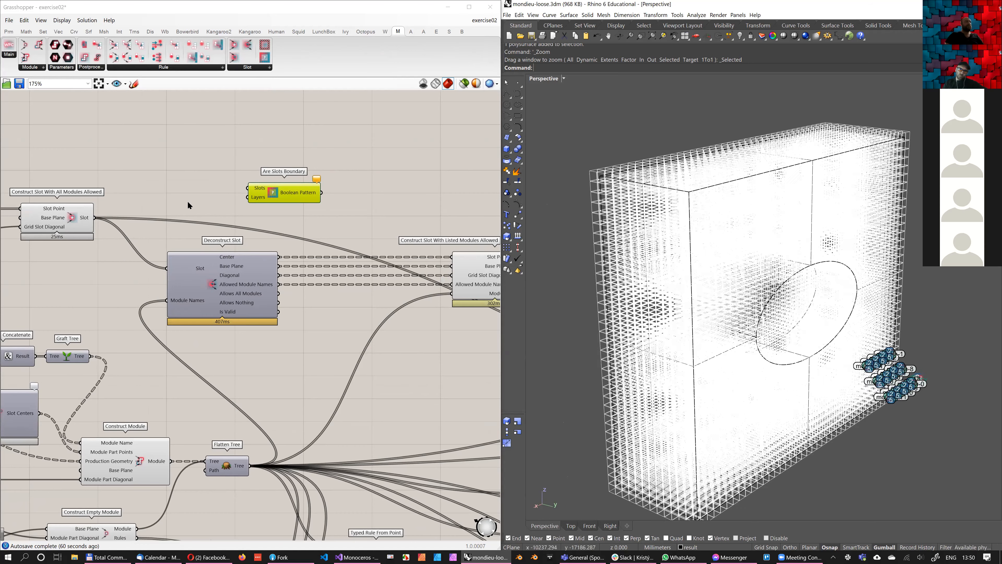
left_click_drag(95, 217, 247, 188)
left_click_drag(308, 194, 307, 174)
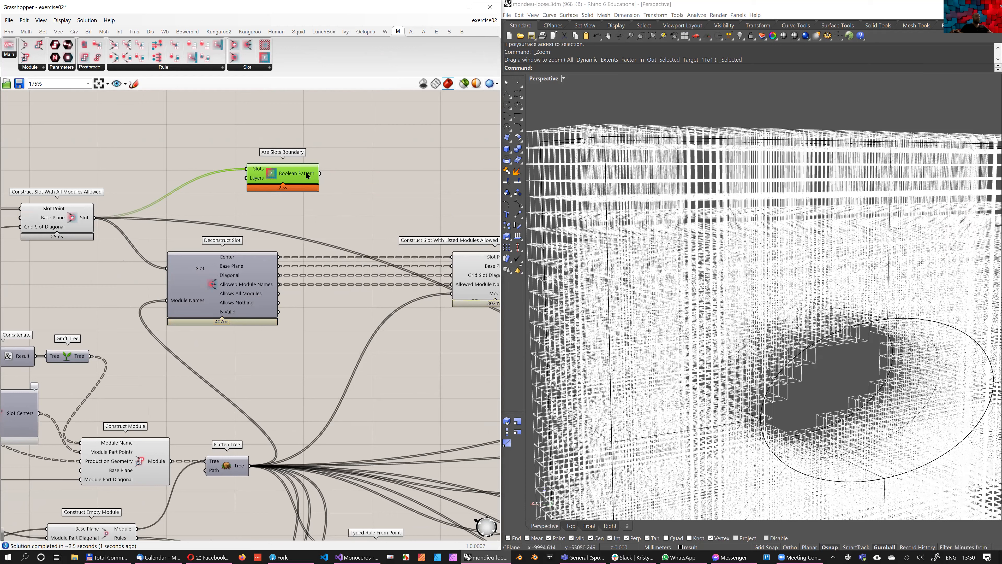
mouse_move(307, 174)
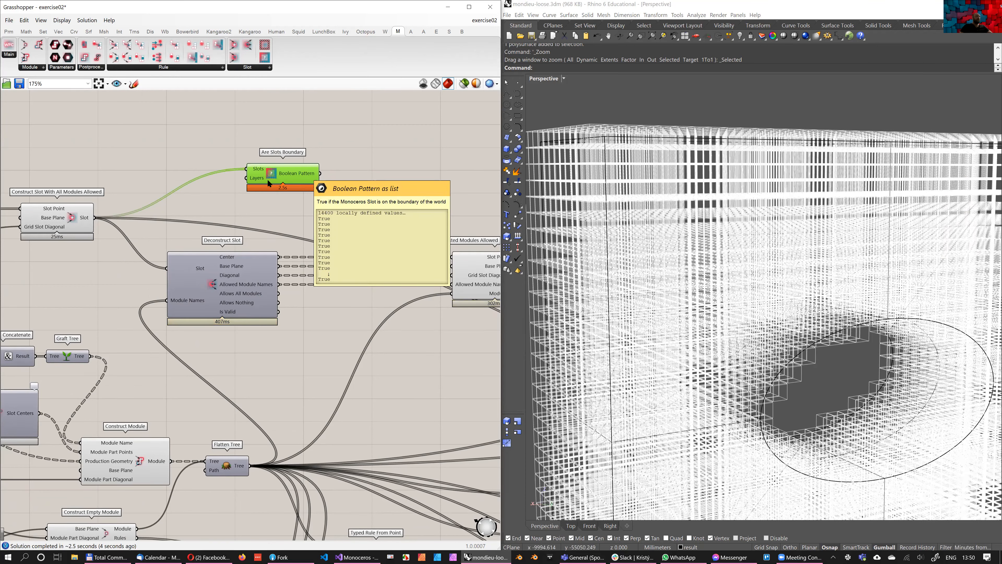
mouse_move(252, 175)
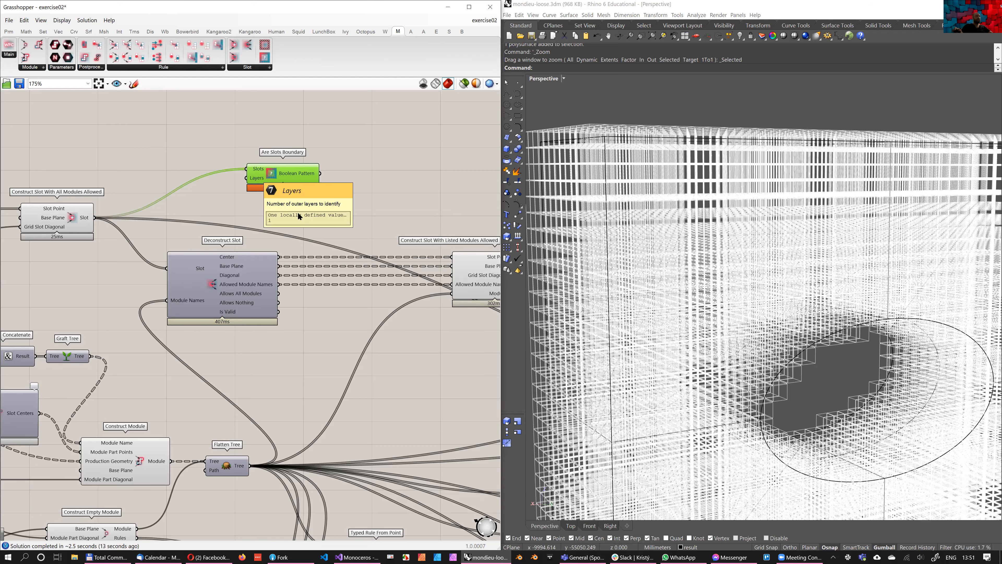
Add a Dispatch component, connecting the constructed slots to List and Are Slots Boundary's Boolean Pattern to Dispatch pattern
right_click_drag(320, 188, 305, 193)
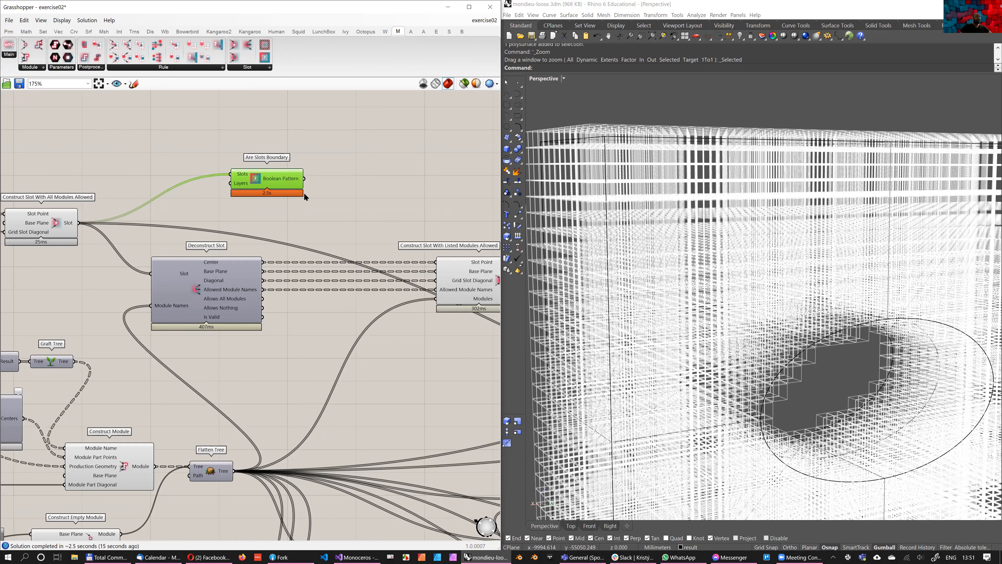
left_click_drag(281, 186, 286, 180)
right_click_drag(347, 182, 305, 199)
double_click(353, 169)
type("dis")
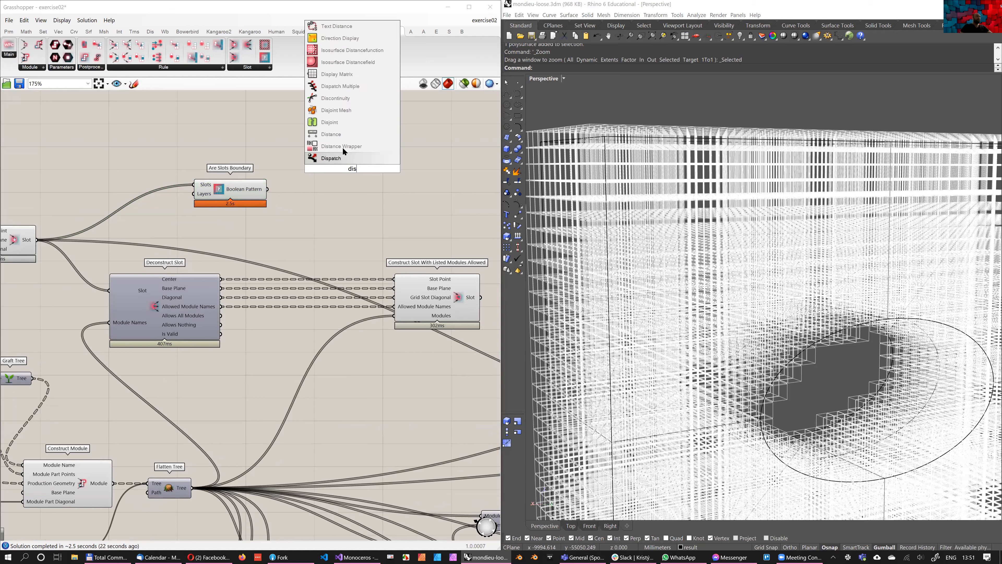
key("Return")
mouse_move(195, 193)
left_mouse_down()
mouse_move(163, 191)
mouse_move(177, 190)
left_mouse_up()
left_click_drag(248, 186, 314, 173)
left_click_drag(215, 181, 206, 207)
left_click_drag(36, 240, 297, 147)
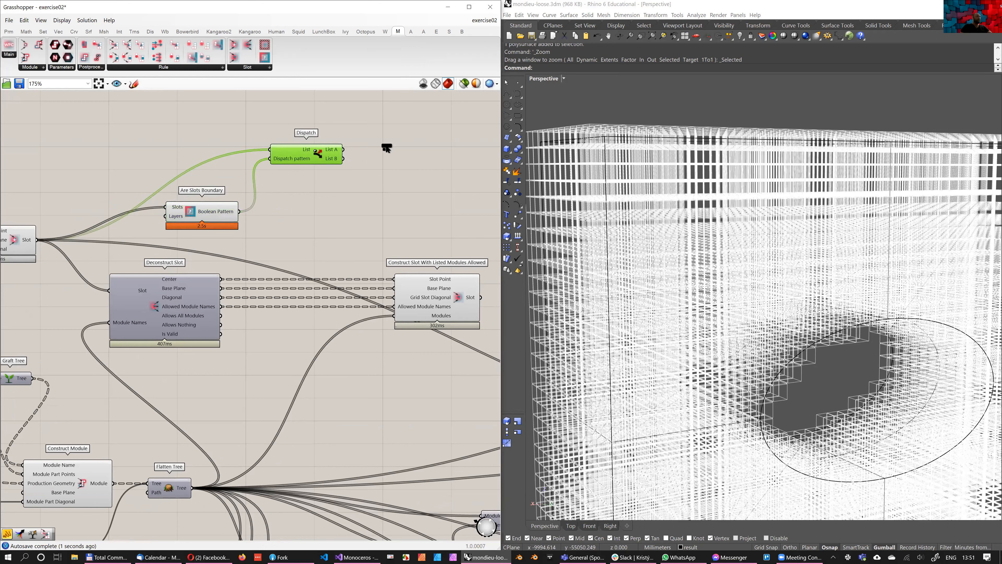
Connect Dispatch's List A and List B to two separate Slot parameters and preview only the selected parameter
left_click_drag(349, 153, 408, 166)
left_click_drag(342, 158, 399, 128)
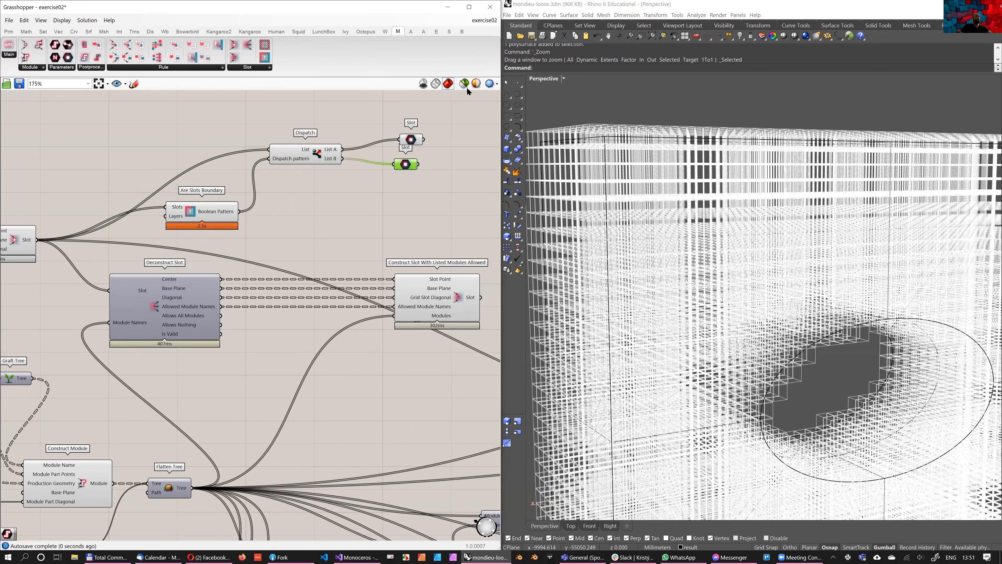
right_click_drag(780, 211, 741, 199)
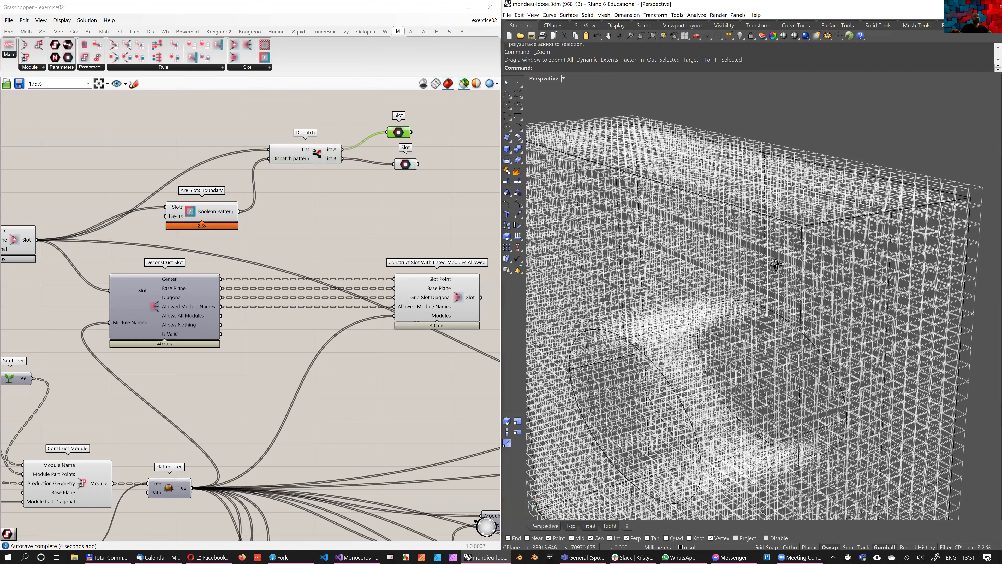
Compare the List A boundary slots with the List B inner slots by previewing each Slot parameter in the viewport
right_click_drag(654, 248, 713, 253)
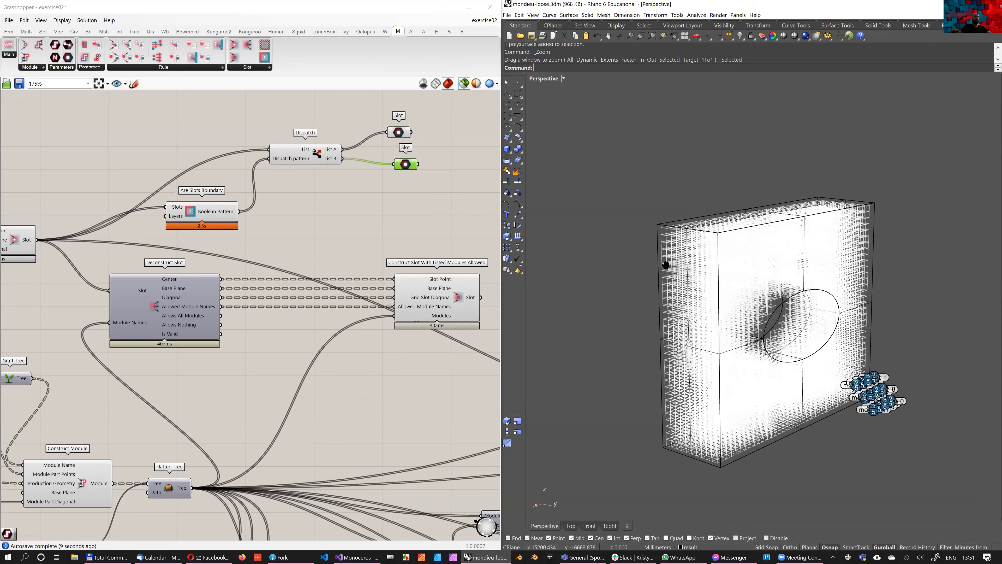
right_click_drag(665, 264, 673, 265)
right_click_drag(609, 241, 647, 237)
scroll(647, 237, "up", 5)
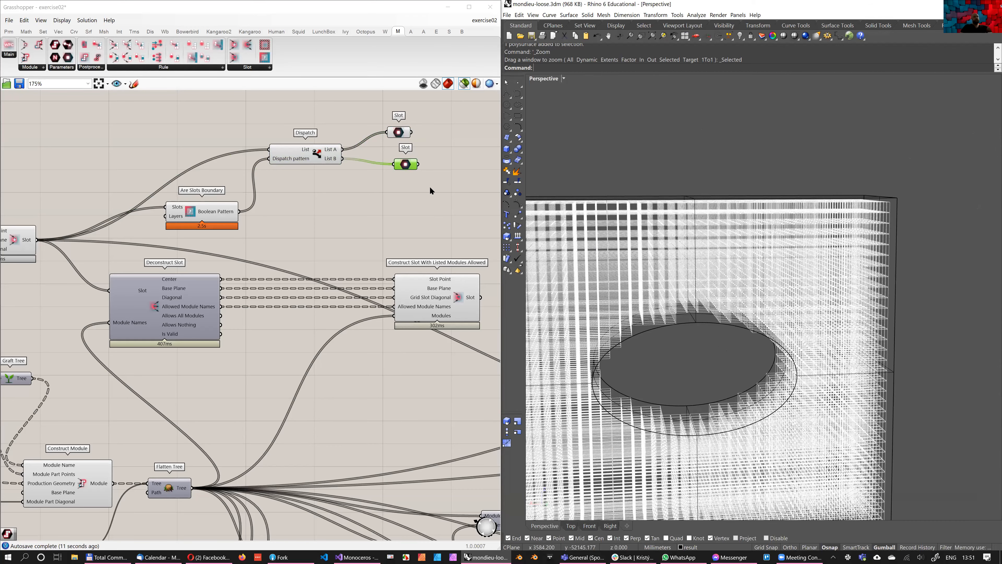
right_click_drag(716, 246, 734, 255)
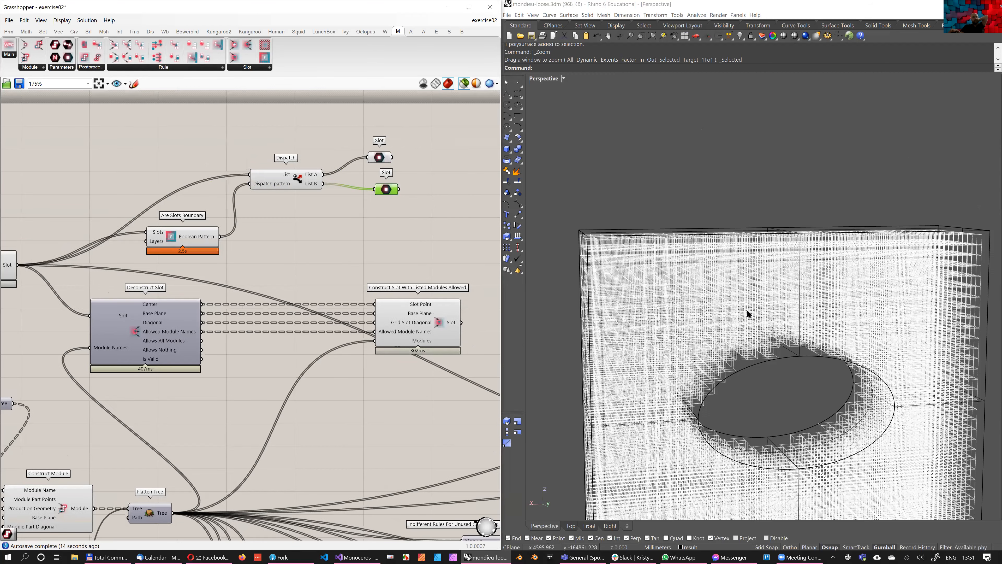
scroll(769, 328, "down", 3)
scroll(789, 342, "up", 8)
Examine the module cages and their numbered connectors up close, comparing them with the inner slots of the wall
right_click_drag(789, 345, 590, 242, "shift")
scroll(659, 300, "up", 4)
left_click_drag(593, 247, 823, 490)
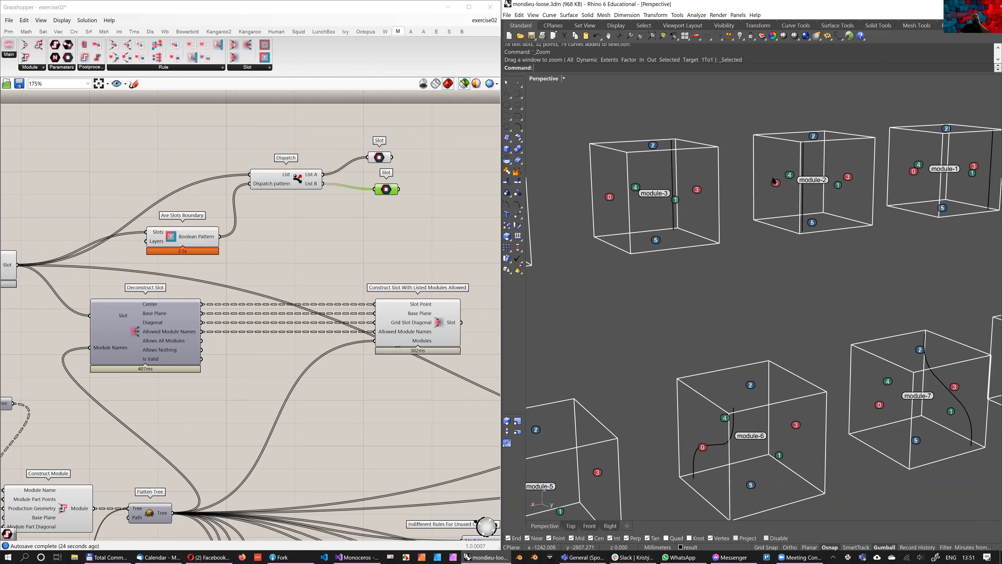
scroll(749, 158, "down", 10)
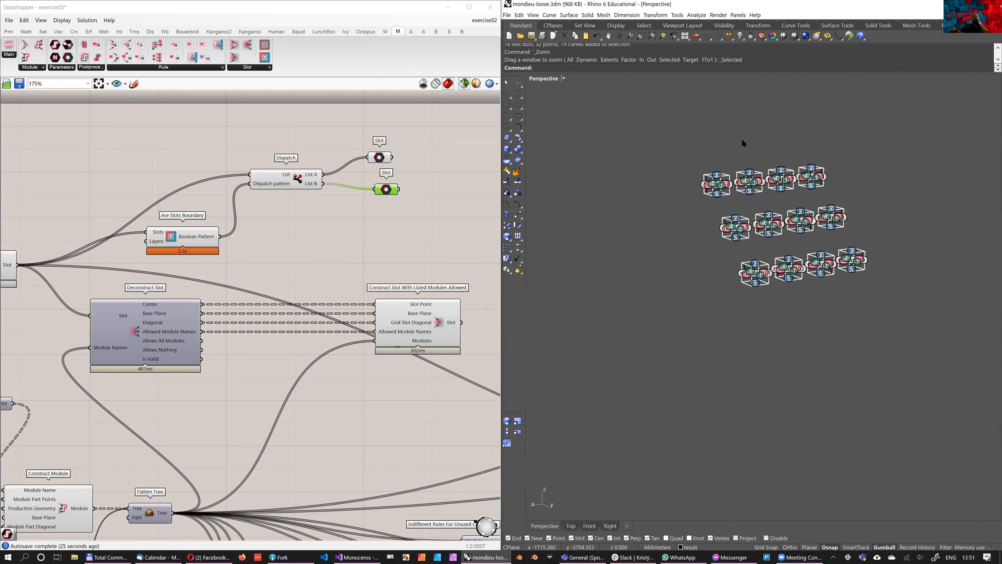
right_click_drag(715, 222, 745, 244, "shift")
scroll(726, 290, "down", 2)
scroll(678, 280, "up", 8)
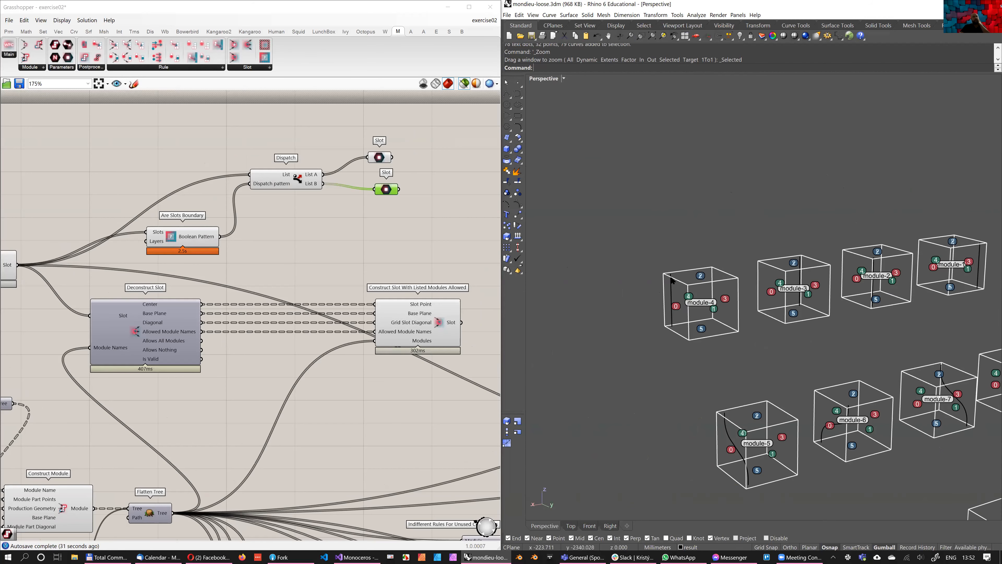
scroll(785, 329, "down", 8)
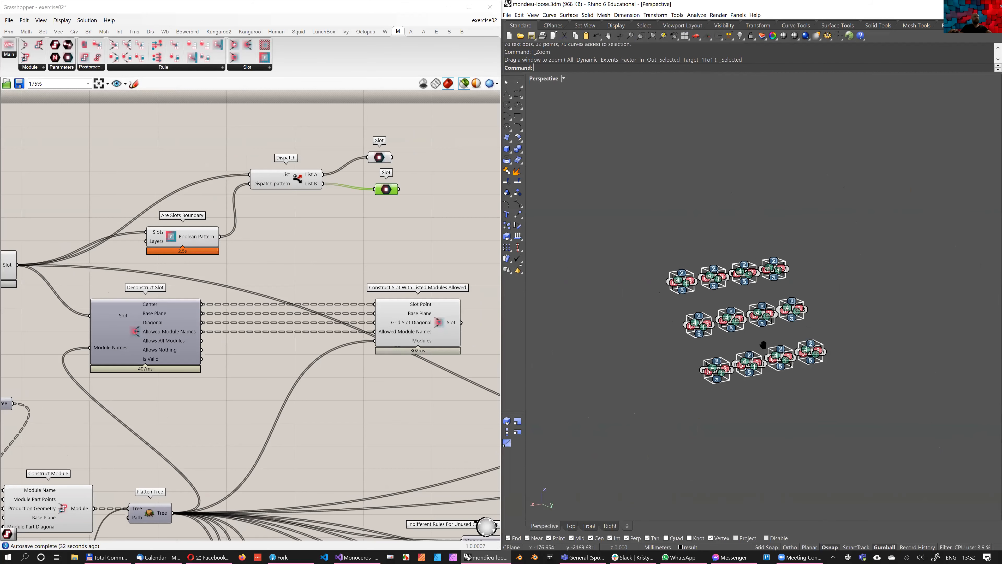
scroll(784, 329, "down", 5)
mouse_move(583, 168)
right_mouse_down("shift")
mouse_move(757, 300)
mouse_move(590, 150)
right_mouse_up("shift")
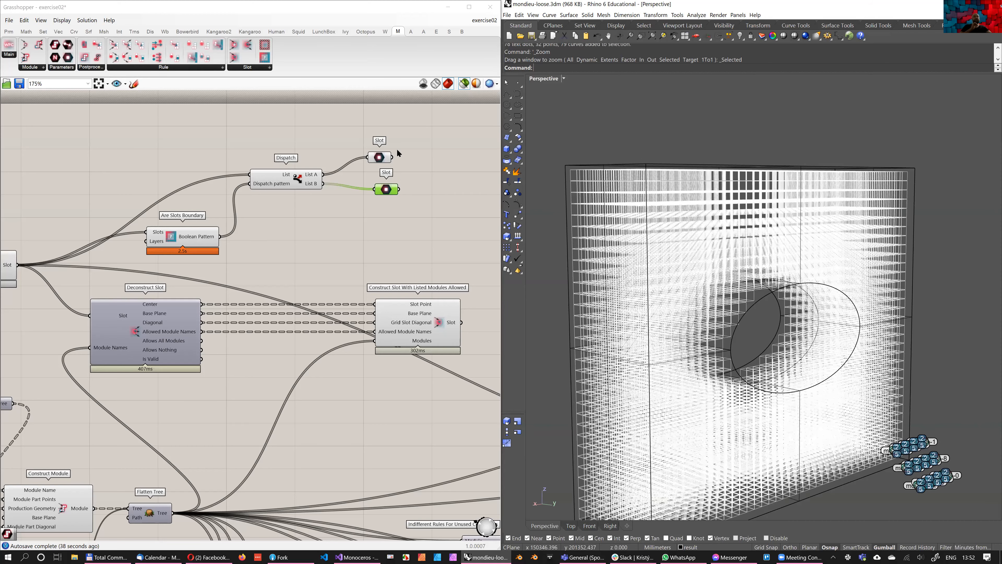
Preview the List A boundary slots and examine which modules could suit the outer layer of the wall
left_click(388, 156)
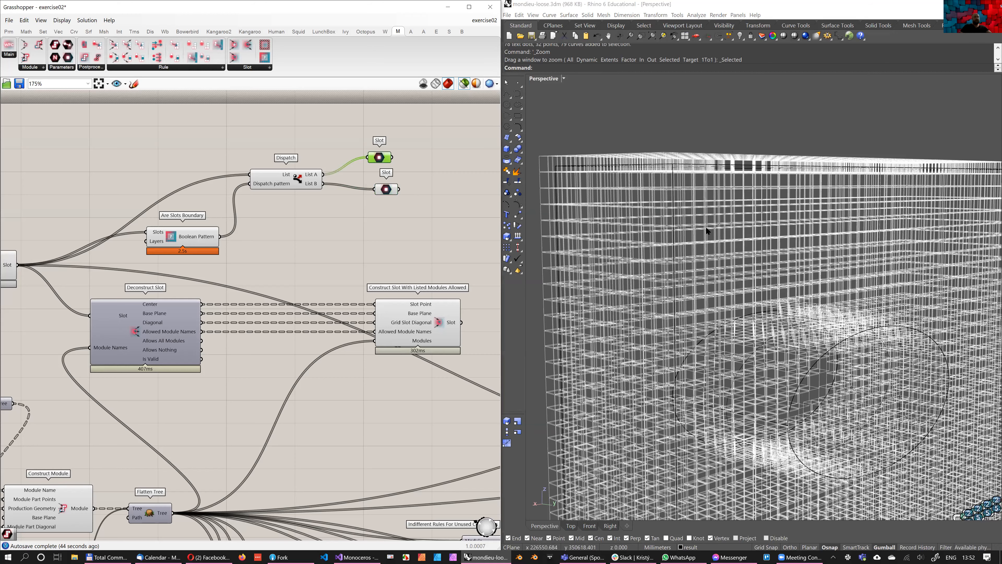
scroll(415, 196, "down", 5)
scroll(715, 329, "down", 10)
scroll(711, 307, "up", 12)
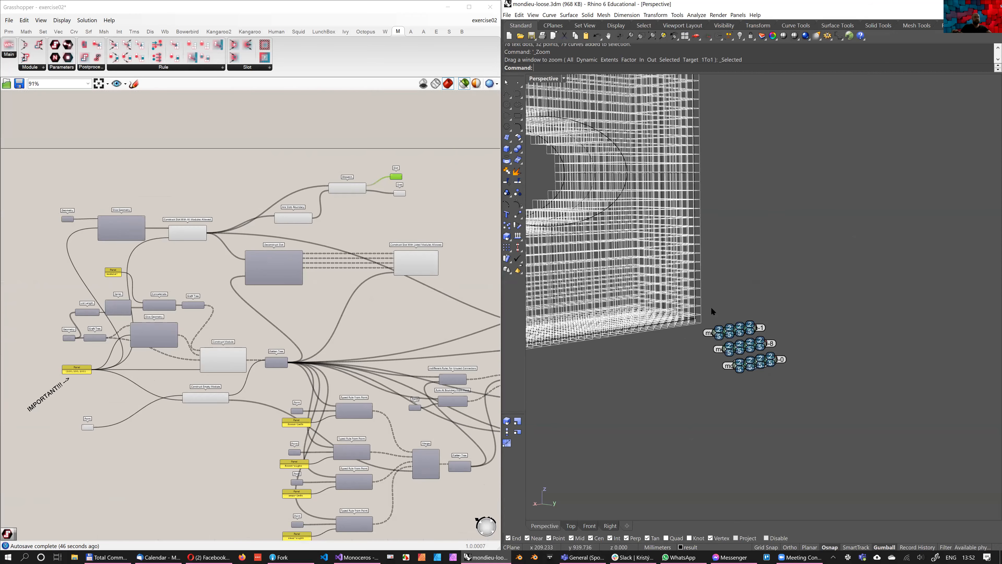
scroll(667, 312, "up", 3)
scroll(716, 302, "down", 2)
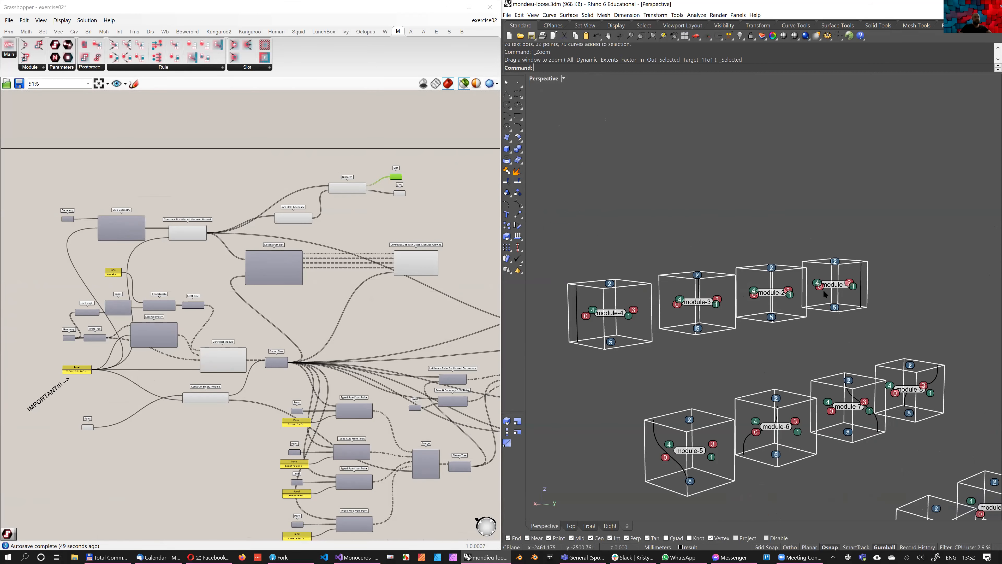
scroll(779, 302, "up", 5)
scroll(710, 310, "down", 15)
scroll(449, 148, "up", 5)
Duplicate Deconstruct Slot and Construct Slot With Listed Modules Allowed and place the copies beside the dispatched Slot parameters
right_click_drag(207, 318, 270, 269)
scroll(240, 304, "down", 2)
left_click(158, 340)
left_click(378, 338, "shift")
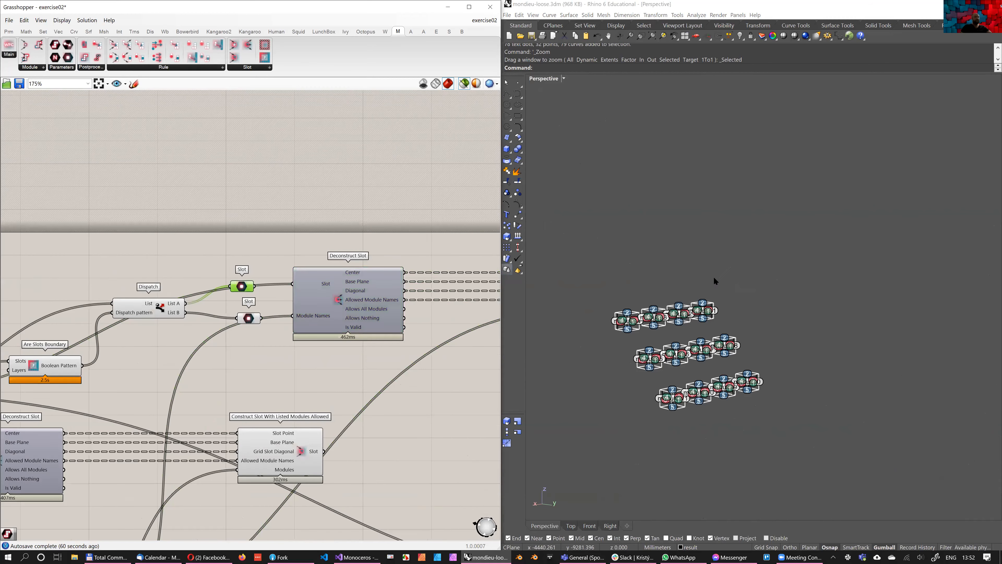
Move the List B Slot parameter down below the Dispatch component, clear of the copied Deconstruct Slot's inputs, and preview its slots
scroll(716, 281, "down", 4)
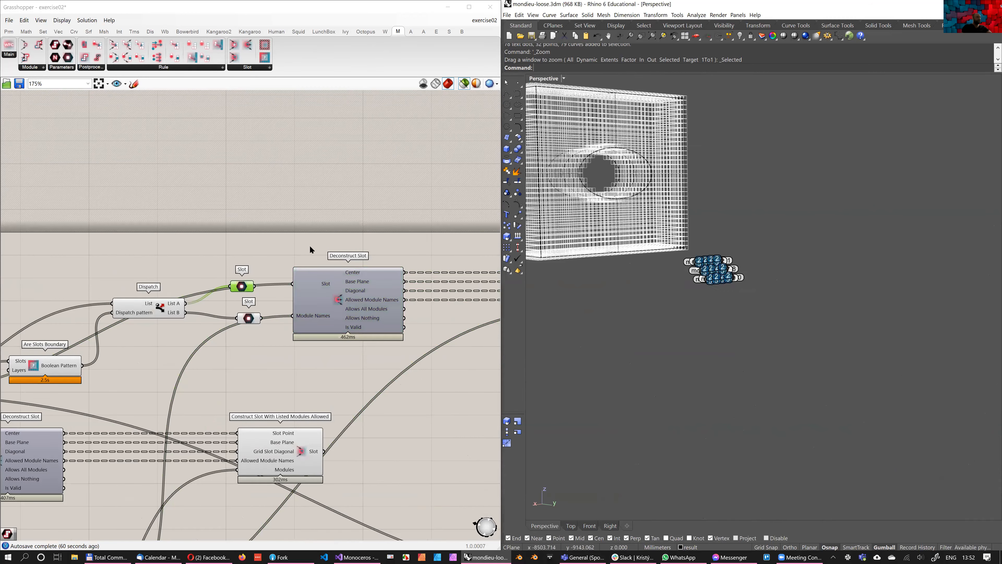
scroll(309, 269, "up", 4)
left_click_drag(211, 348, 148, 406)
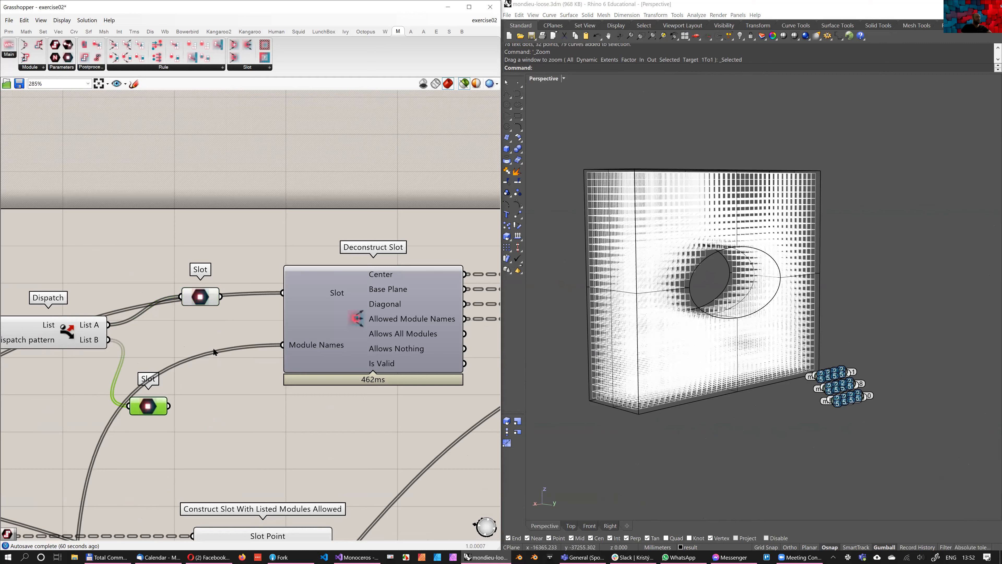
Feed the copied Deconstruct Slot's Slot input only from the Slot parameter carrying Dispatch List A
right_click_drag(214, 351, 147, 345)
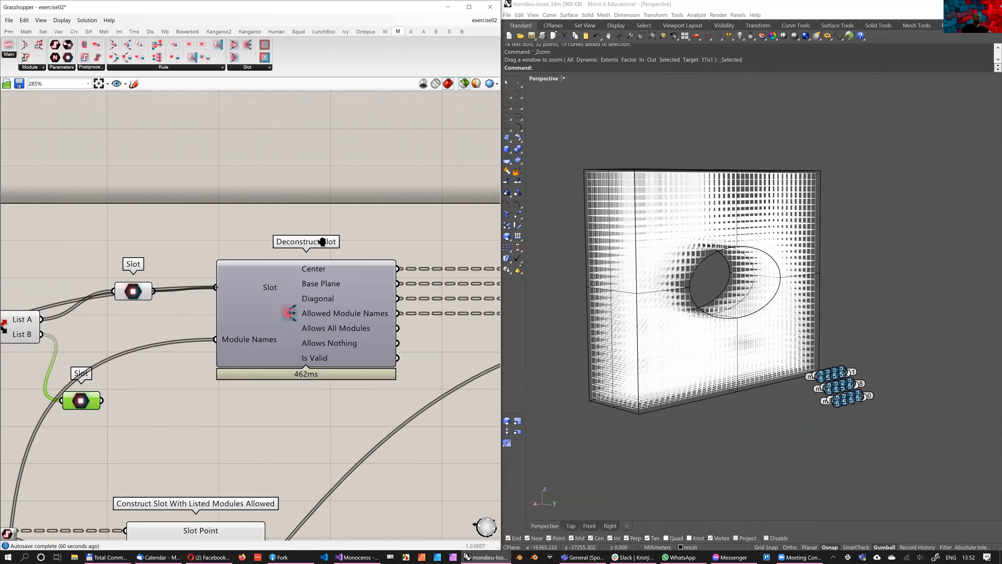
right_click_drag(172, 294, 150, 292)
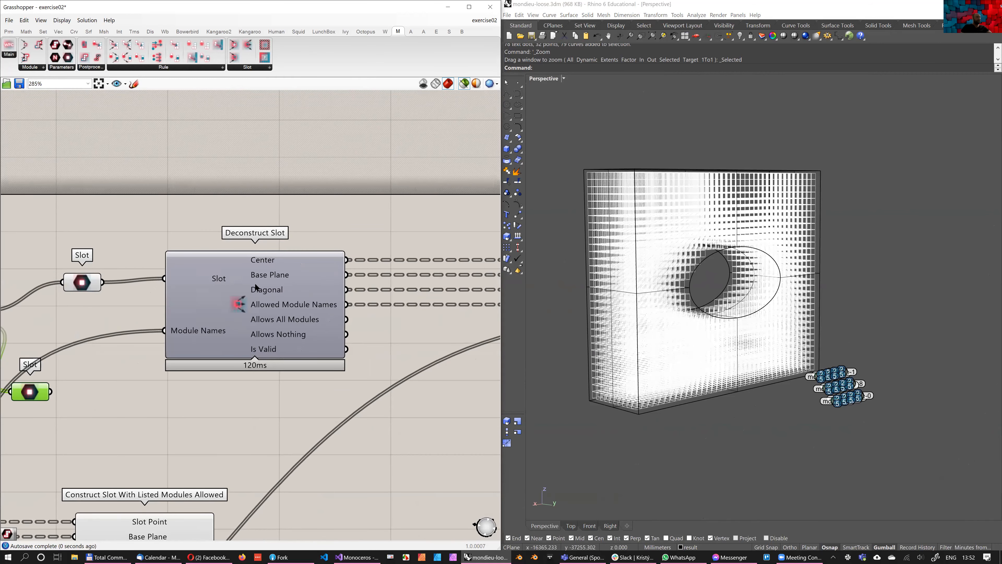
scroll(256, 287, "down", 3)
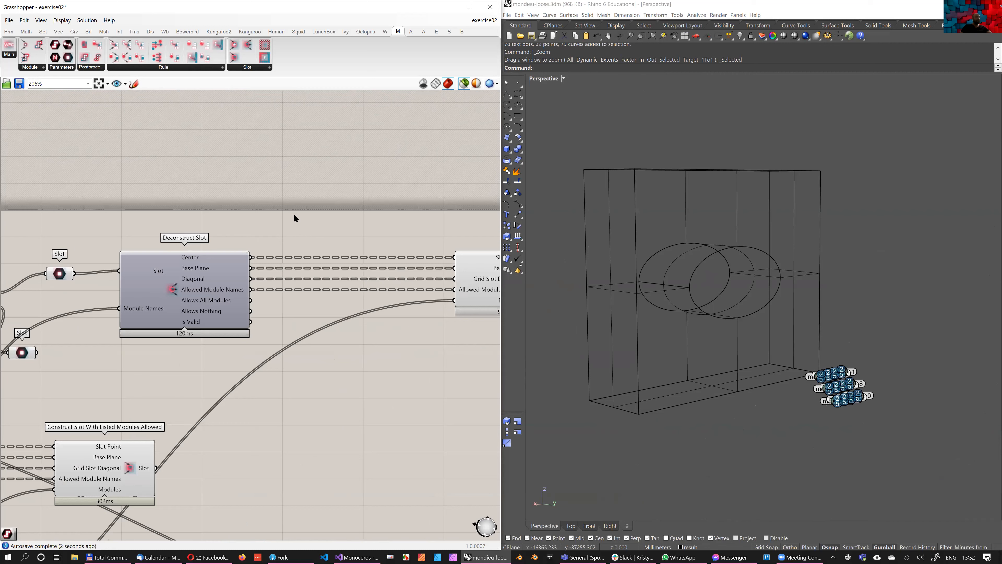
Add a text panel reading module-1 below the copied slot components, disable its multiline data option and enlarge it
double_click(248, 292)
type("//module-1")
key("Return")
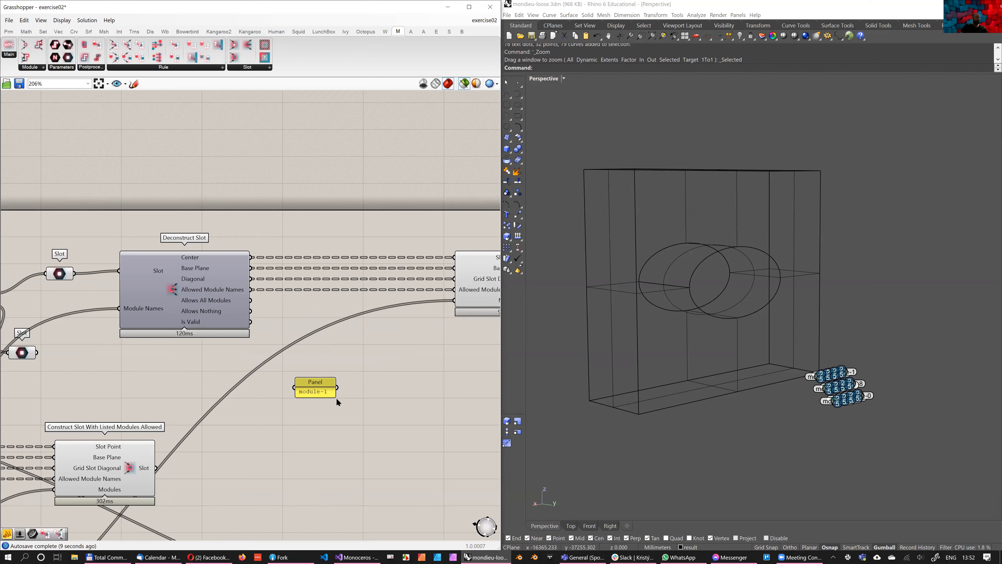
right_click(342, 388)
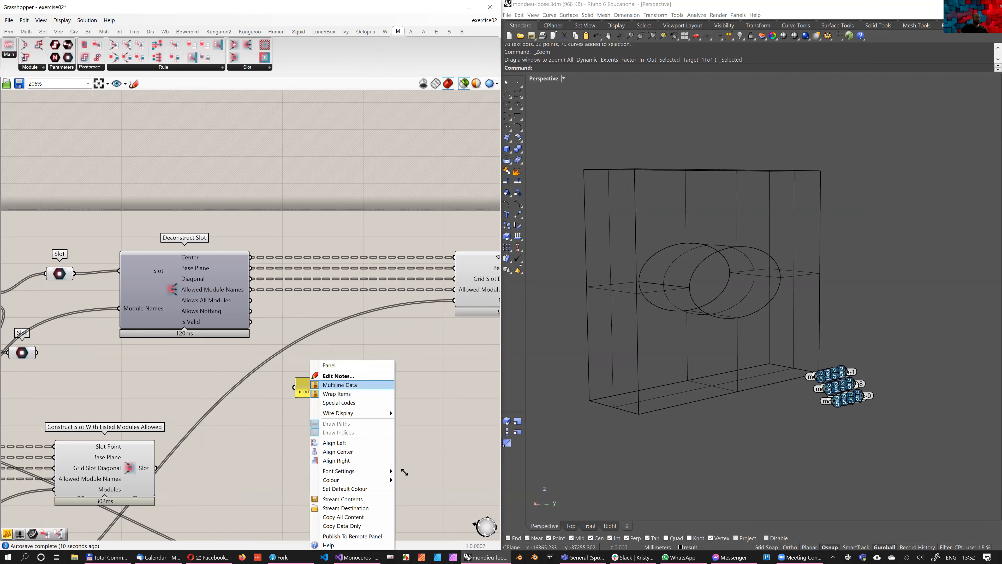
left_click(330, 385)
left_click_drag(335, 396, 407, 475)
Extend the panel's text to list module-1, module-2, module-3 and module-4 on separate lines
double_click(371, 434)
key("ctrl+c")
key("ctrl+v")
key("Return")
key("ctrl+v")
key("BackSpace")
type("2")
key("Return")
key("ctrl+v")
key("BackSpace")
type("3")
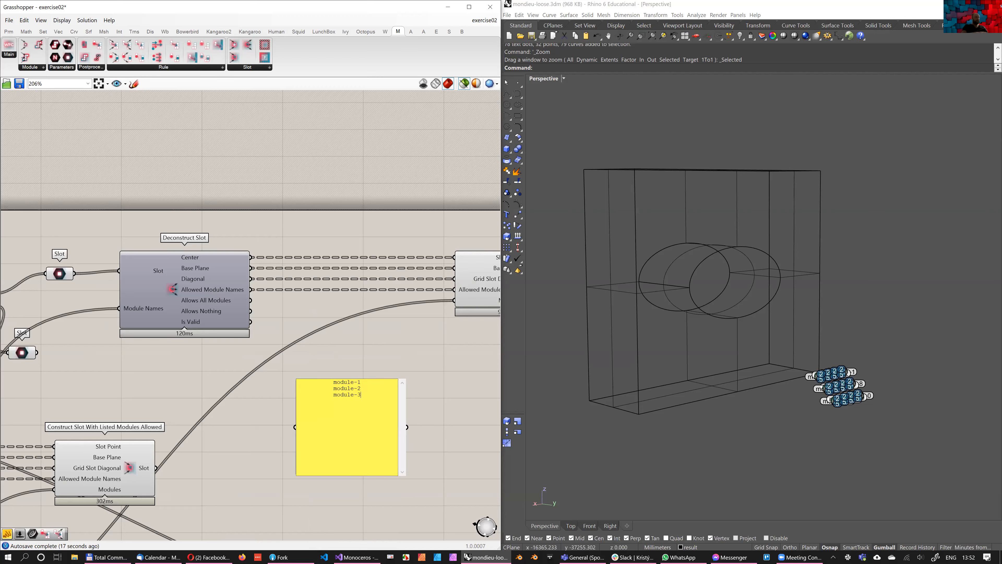
key("BackSpace")
type("4")
left_click(409, 300)
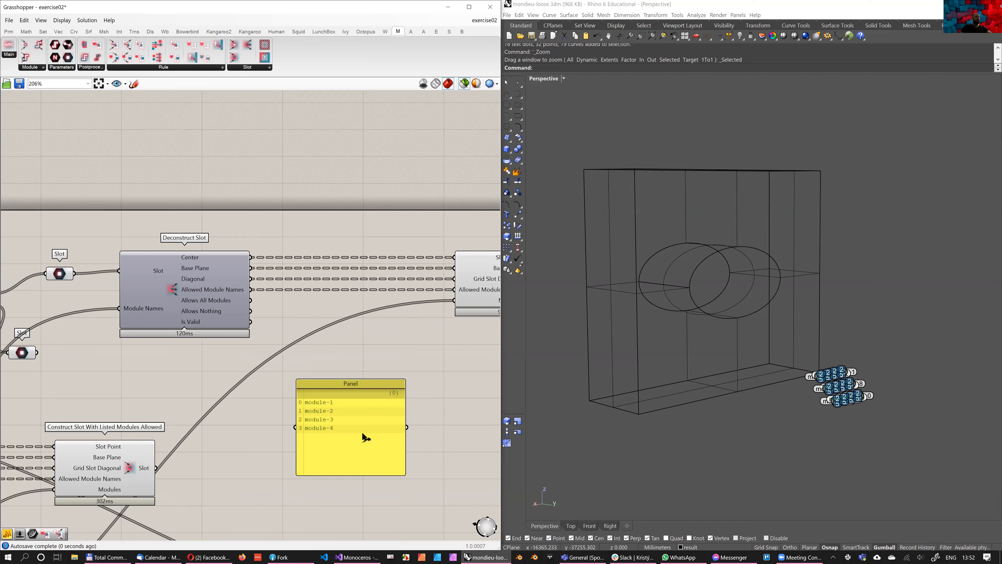
Place the module list panel between the two copied components and wire it into Allowed Module Names, replacing the deconstructed names
right_click_drag(446, 293, 404, 297)
mouse_move(370, 432)
left_mouse_down()
mouse_move(383, 406)
mouse_move(404, 398)
mouse_move(411, 293)
mouse_move(359, 410)
mouse_move(347, 378)
left_mouse_up()
right_click_drag(477, 284, 369, 285)
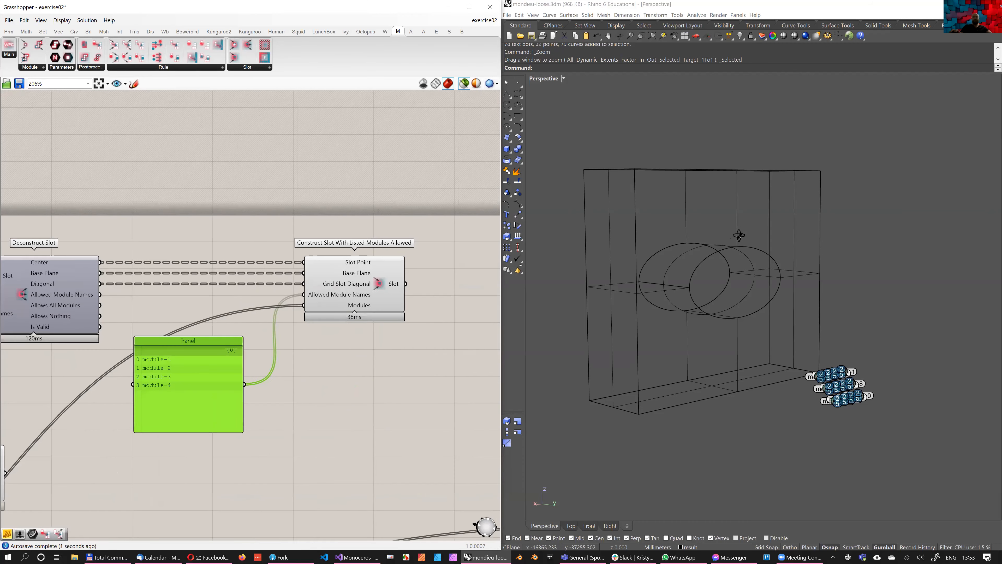
Preview the slots from the copied Construct Slot With Listed Modules Allowed and set the Rhino perspective viewport to Rendered display
left_click(368, 285)
right_click_drag(750, 237, 752, 237)
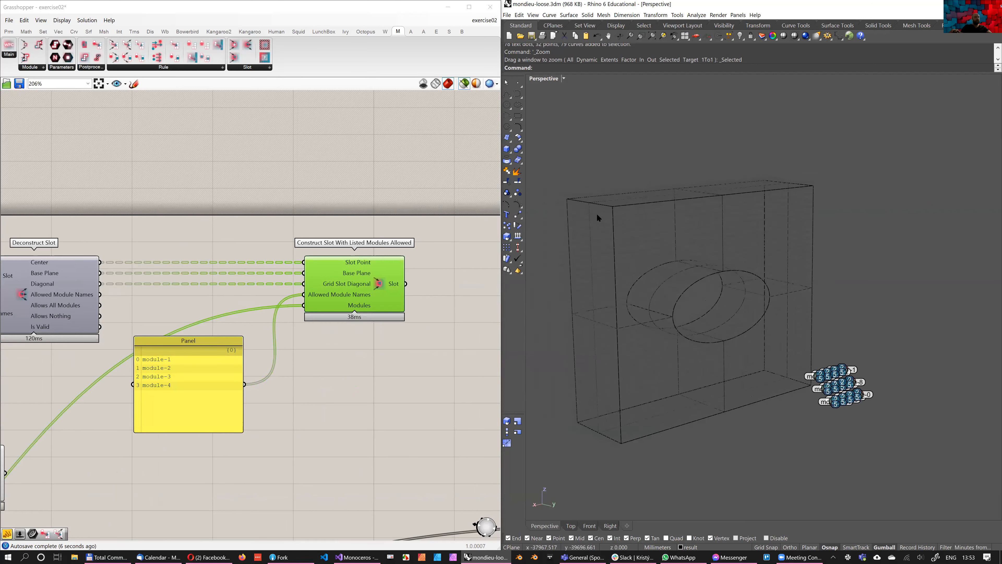
scroll(627, 215, "up", 5)
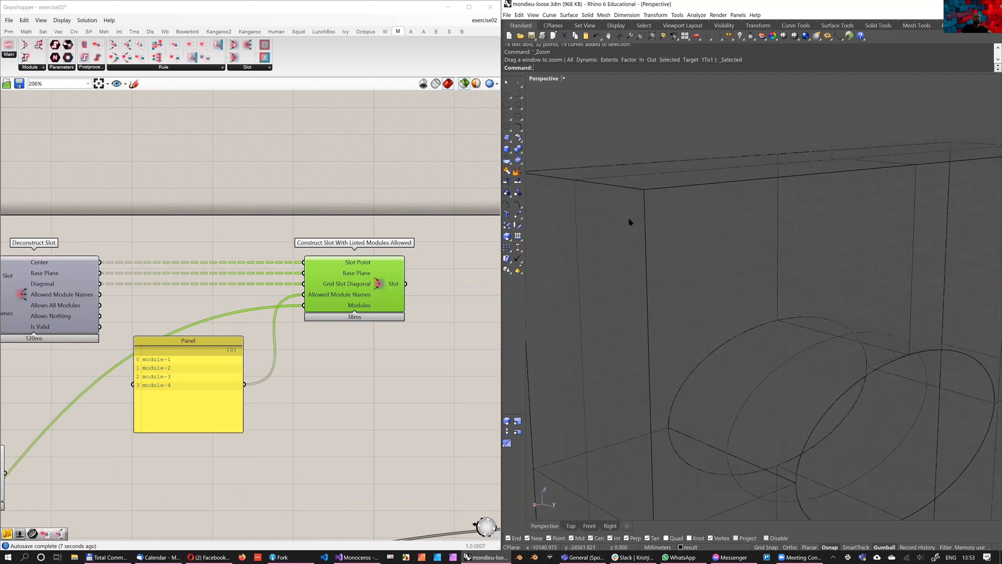
scroll(676, 215, "down", 3)
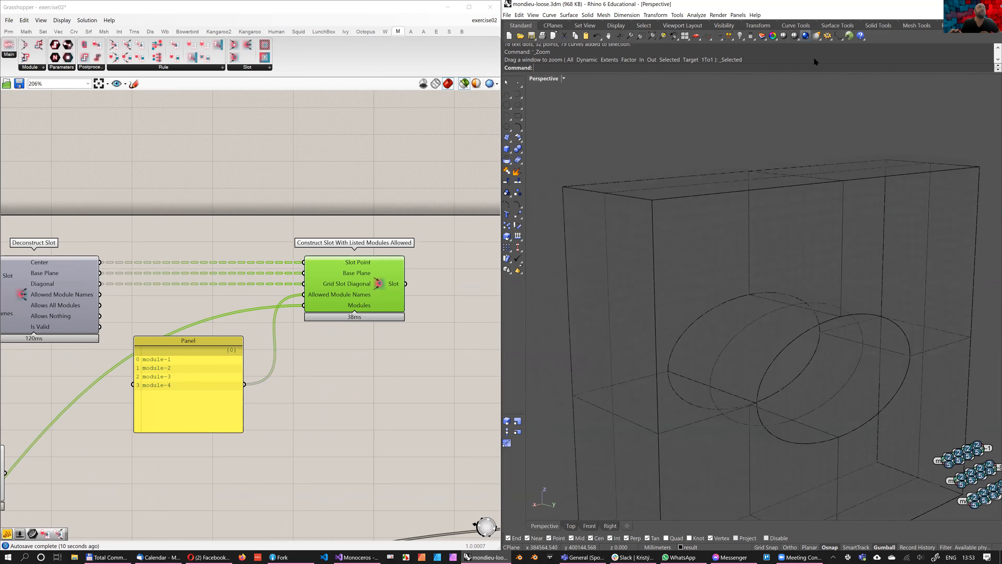
left_click(797, 38)
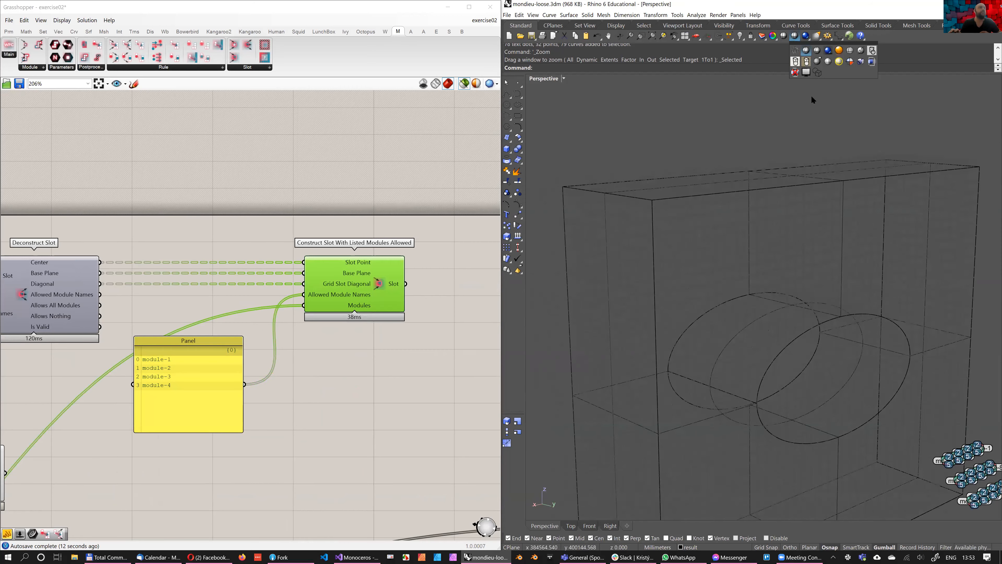
left_click(842, 122)
left_click(783, 36)
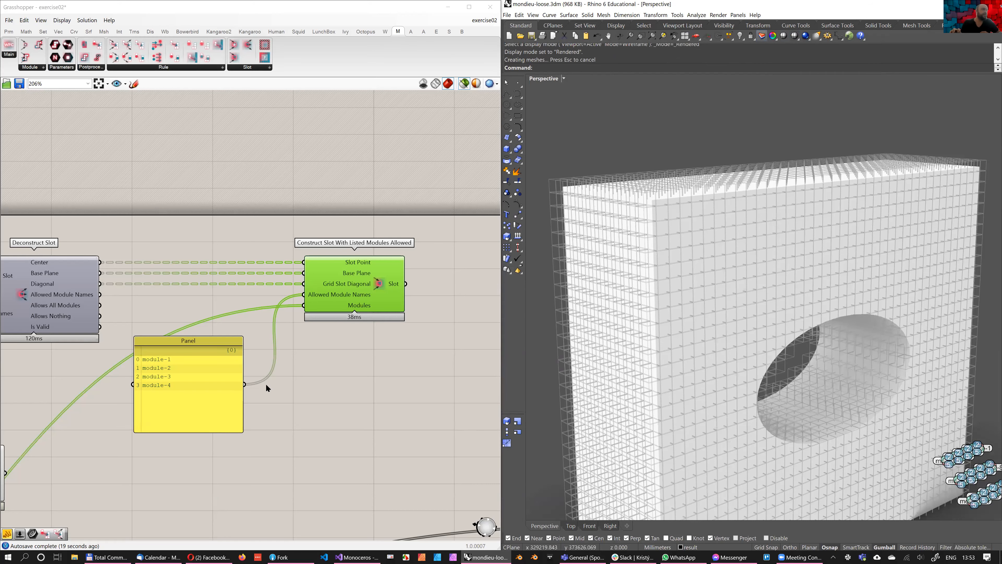
Turn off Layer 02 to hide the solid wall, and set the viewport to Rendered display again
left_click(761, 36)
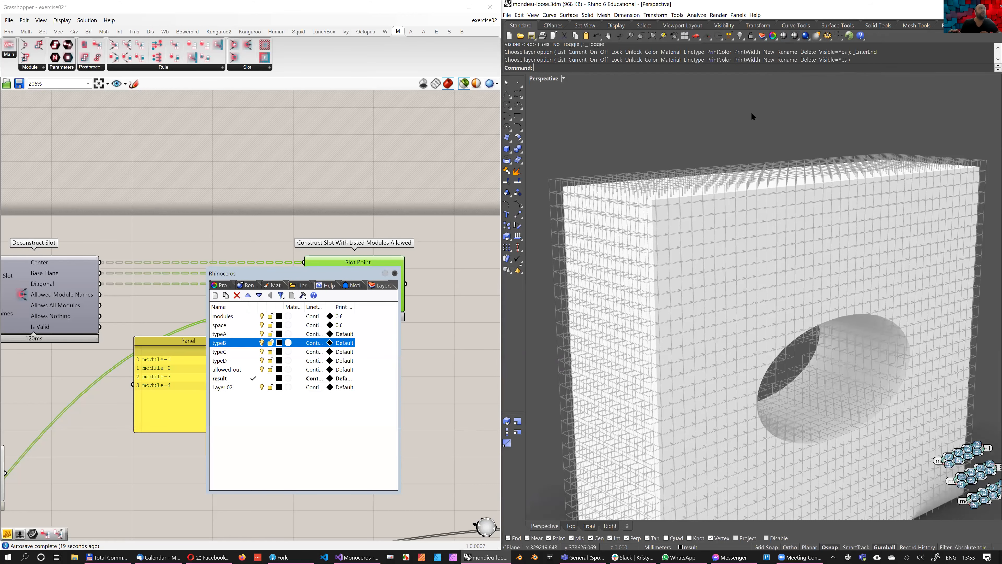
left_click(261, 387)
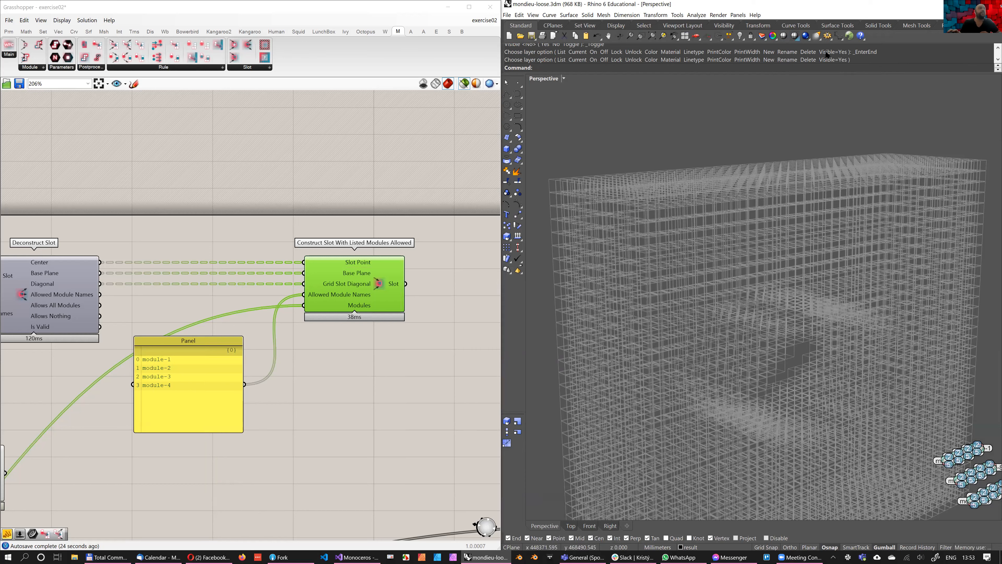
left_click(797, 37)
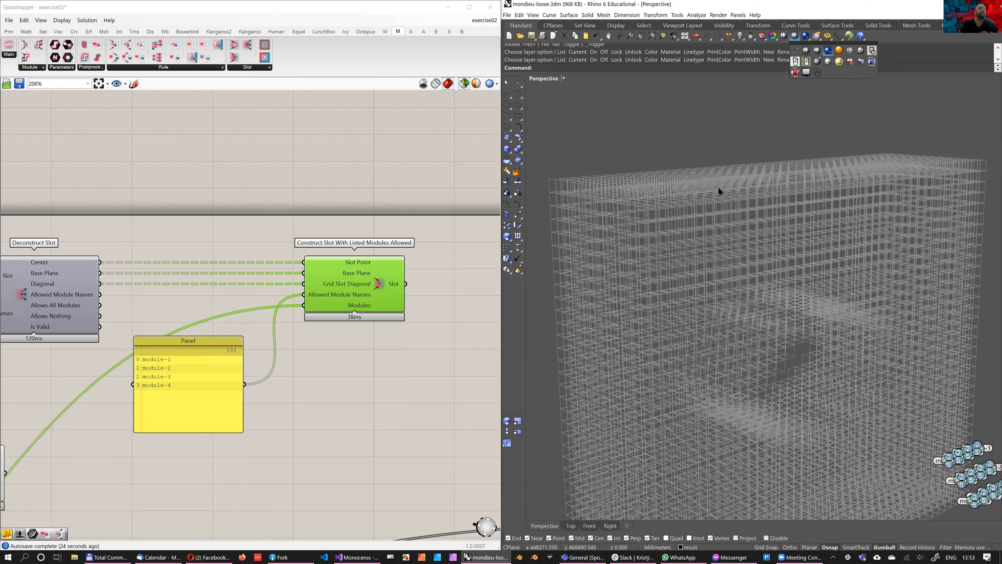
right_click_drag(624, 261, 630, 217)
scroll(631, 216, "down", 5)
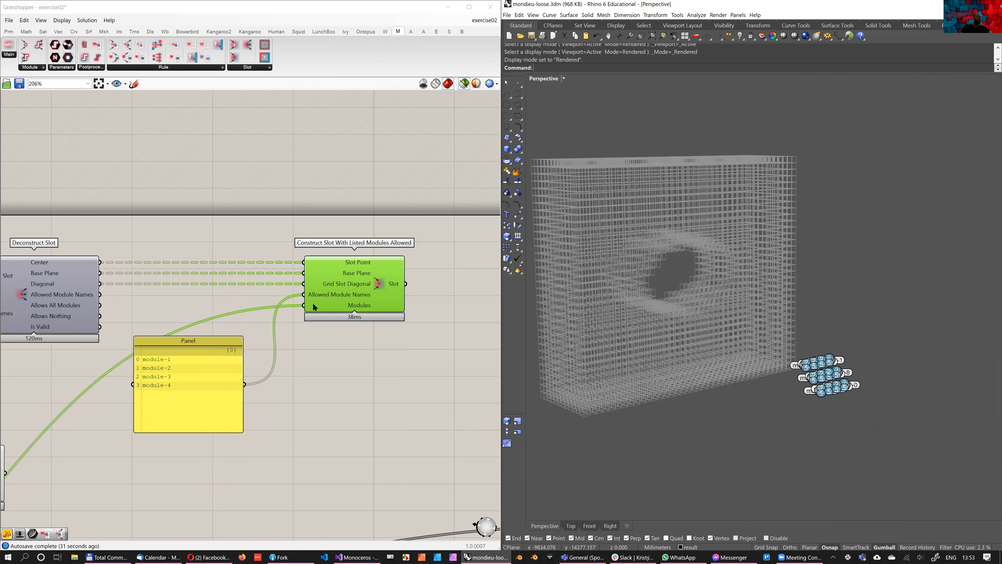
Preview the List B inner slots together with the rebuilt boundary slots and examine how the two sets fill the wall
scroll(32, 265, "down", 2)
left_click(33, 264, "shift")
right_click_drag(575, 262, 583, 191)
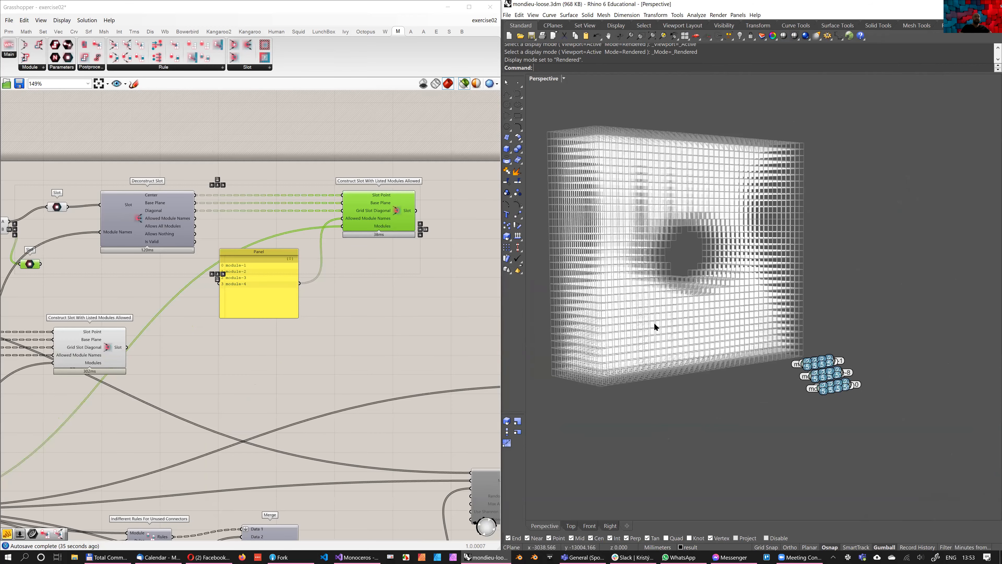
scroll(654, 322, "up", 3)
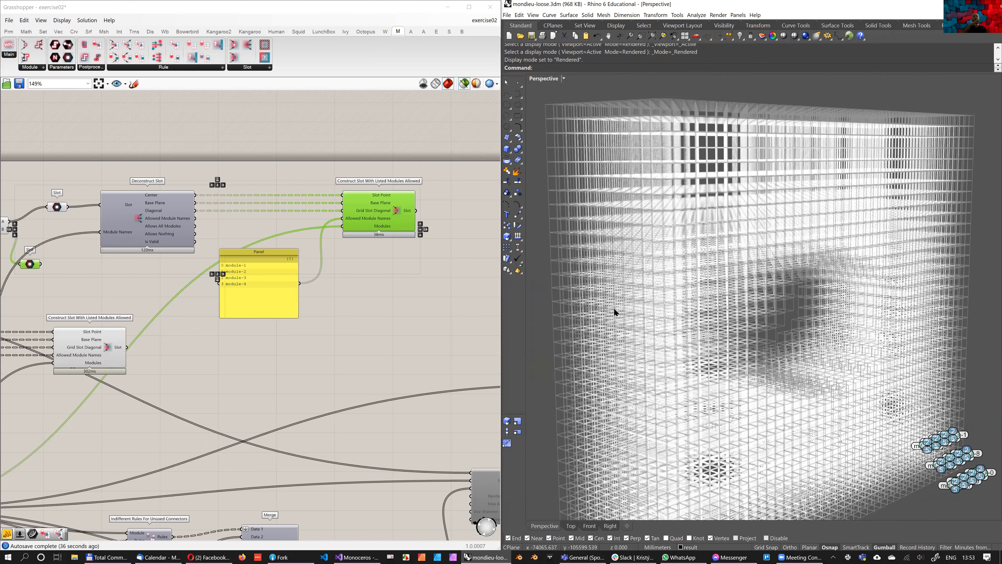
scroll(614, 308, "down", 3)
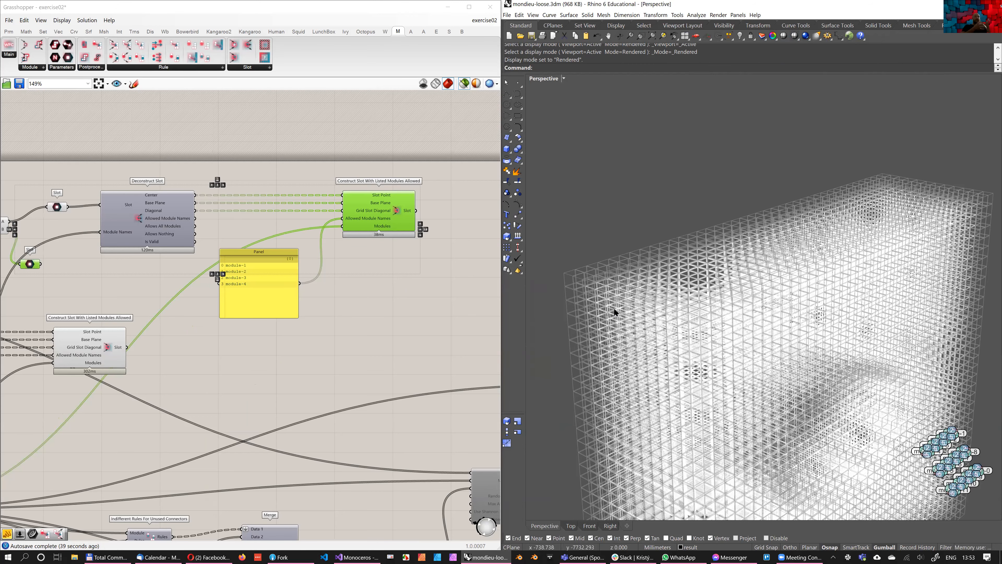
scroll(567, 253, "up", 3)
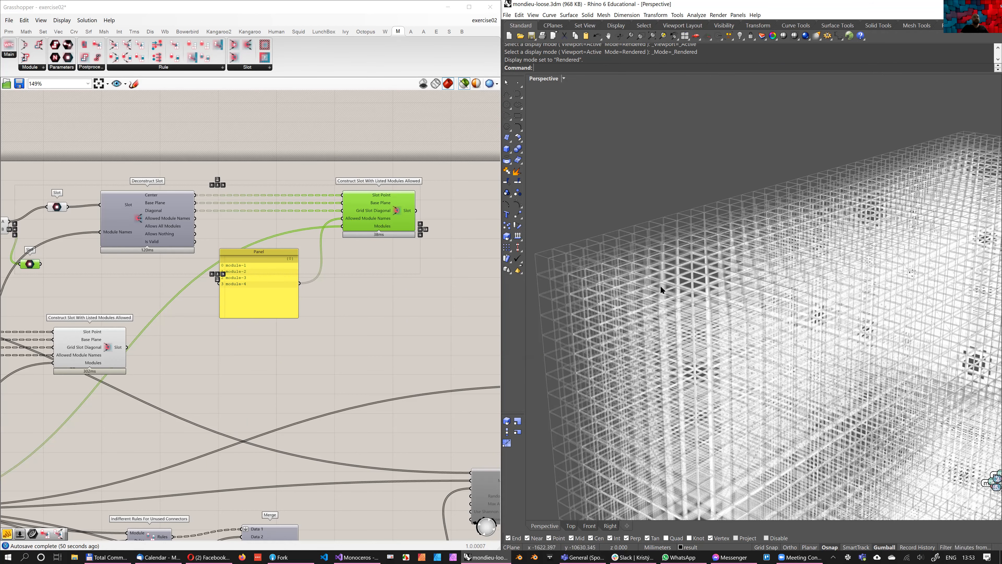
scroll(746, 295, "down", 8)
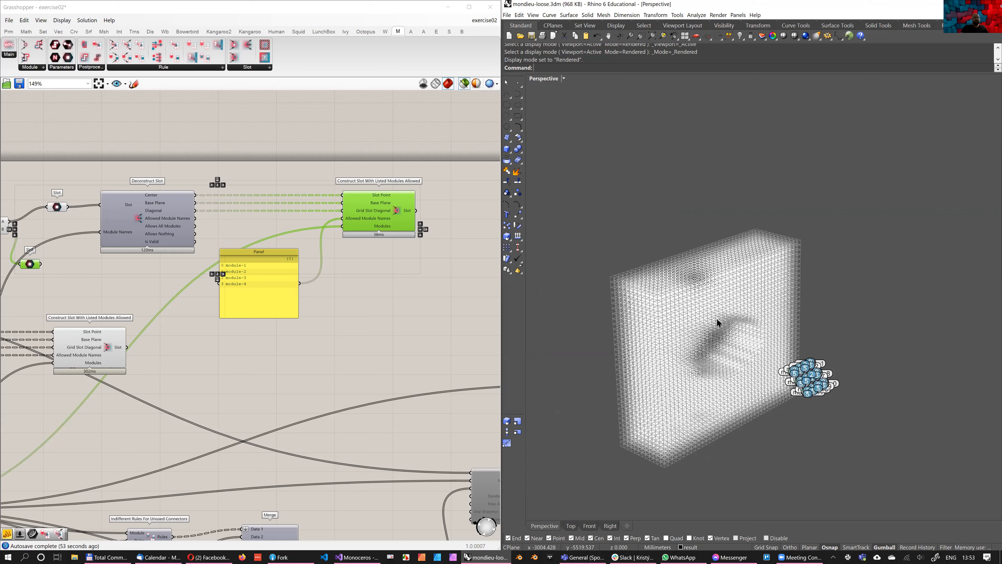
scroll(717, 323, "up", 5)
scroll(722, 362, "up", 1)
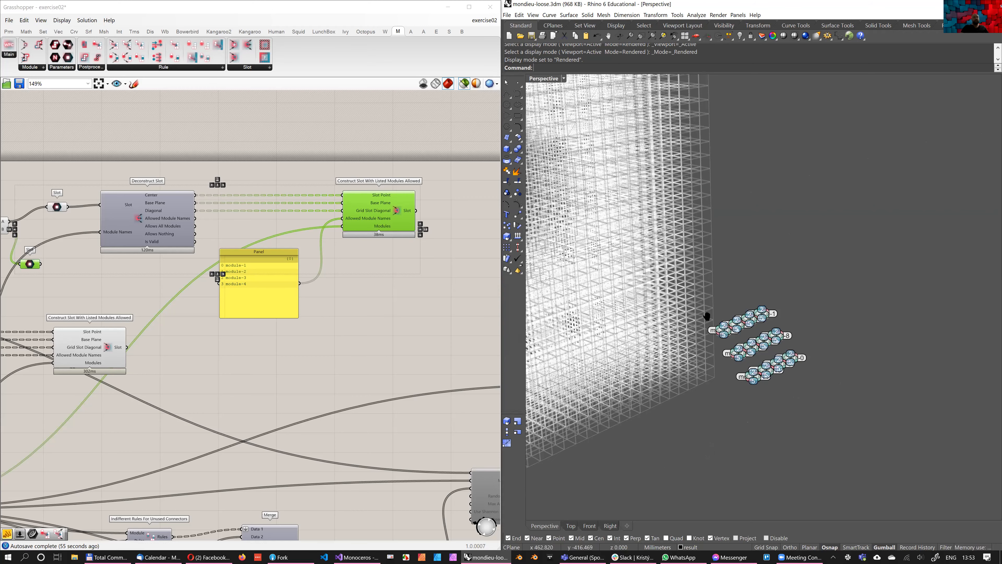
scroll(615, 249, "up", 2)
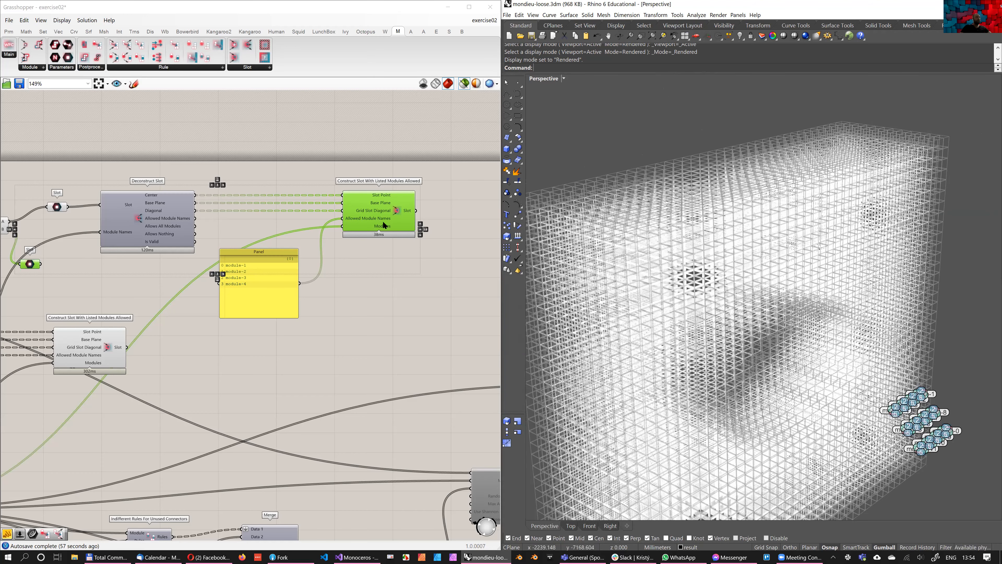
Shorten the module list panel and move it up between the copied slot components, undoing the last nudge
scroll(341, 258, "down", 4)
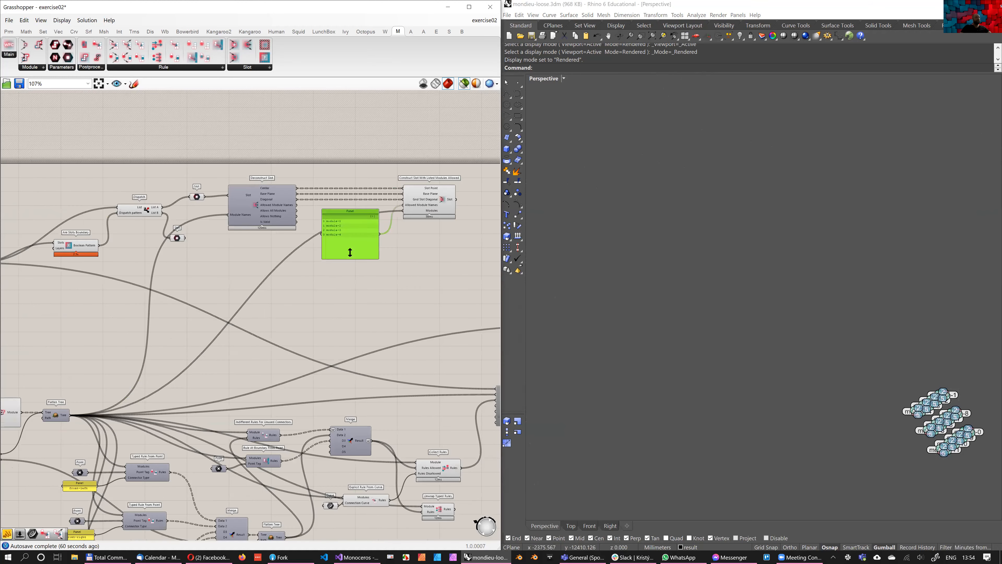
left_click_drag(348, 251, 350, 226)
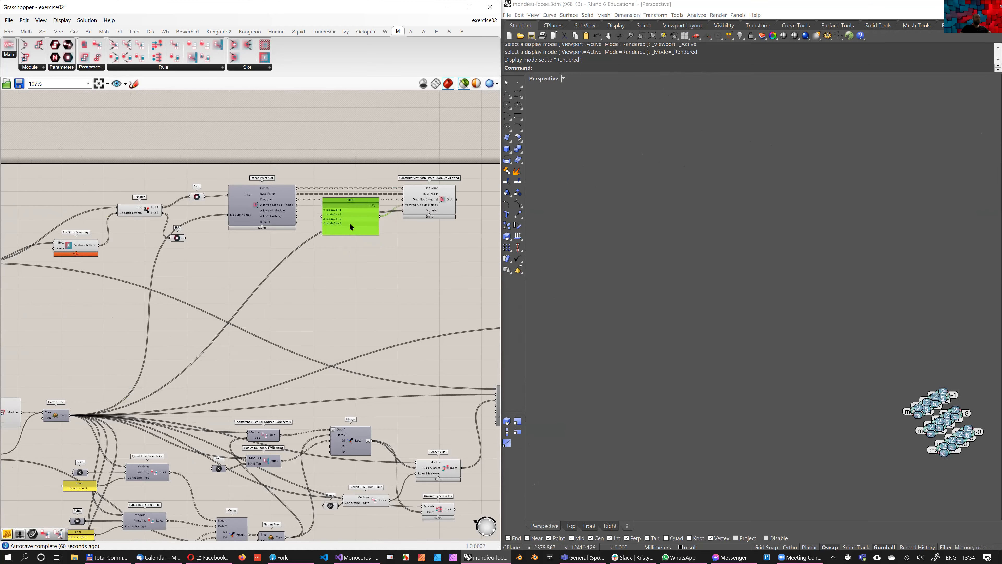
key("ctrl+z")
Add a Weave component below the copied Construct Slot With Listed Modules Allowed
double_click(411, 290)
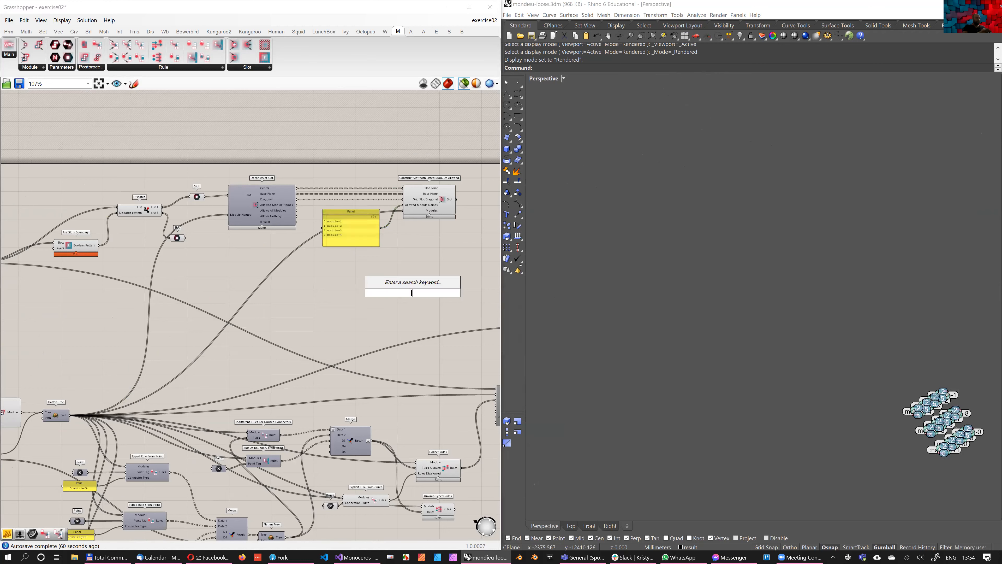
type("w")
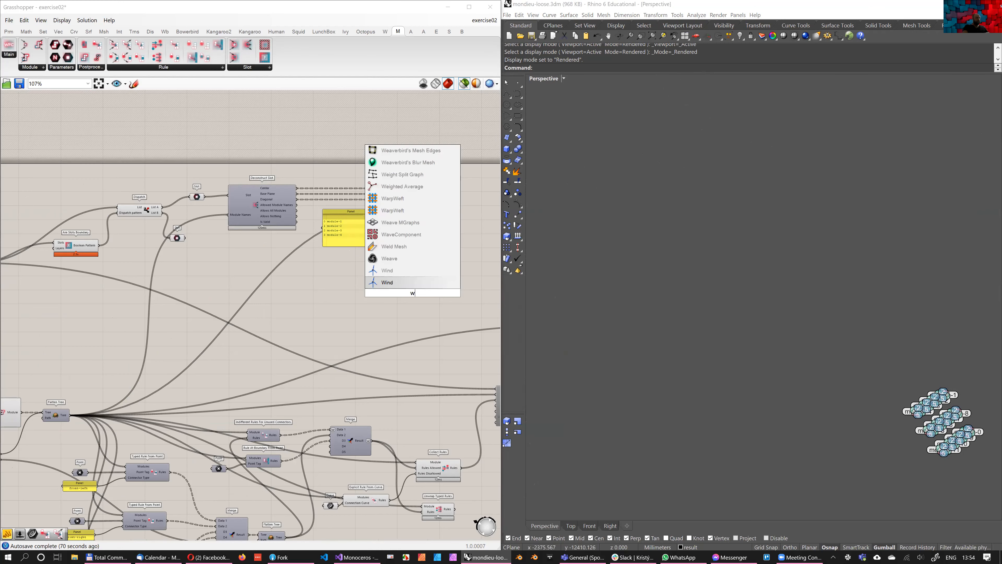
type("eave")
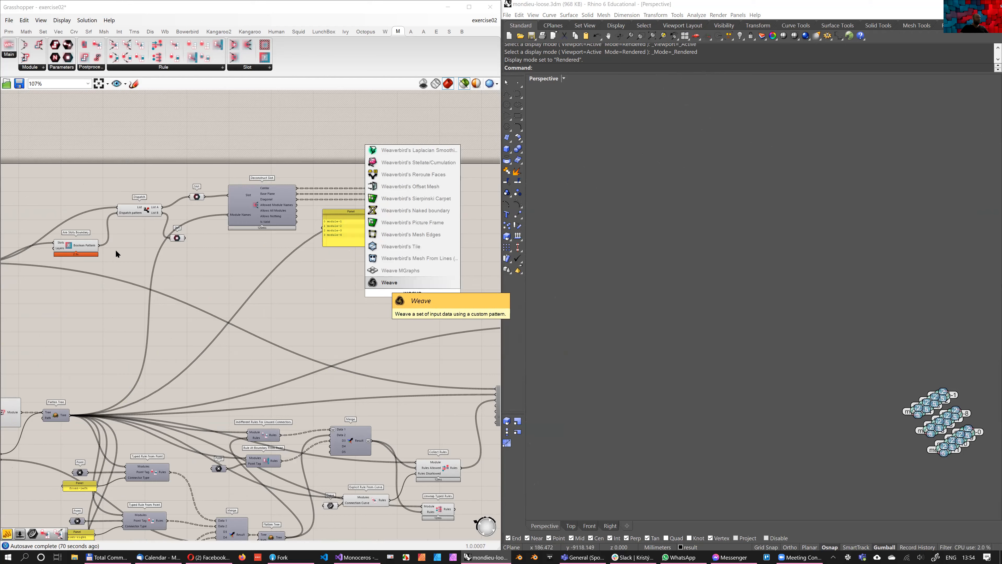
key("Return")
left_click_drag(399, 290, 377, 289)
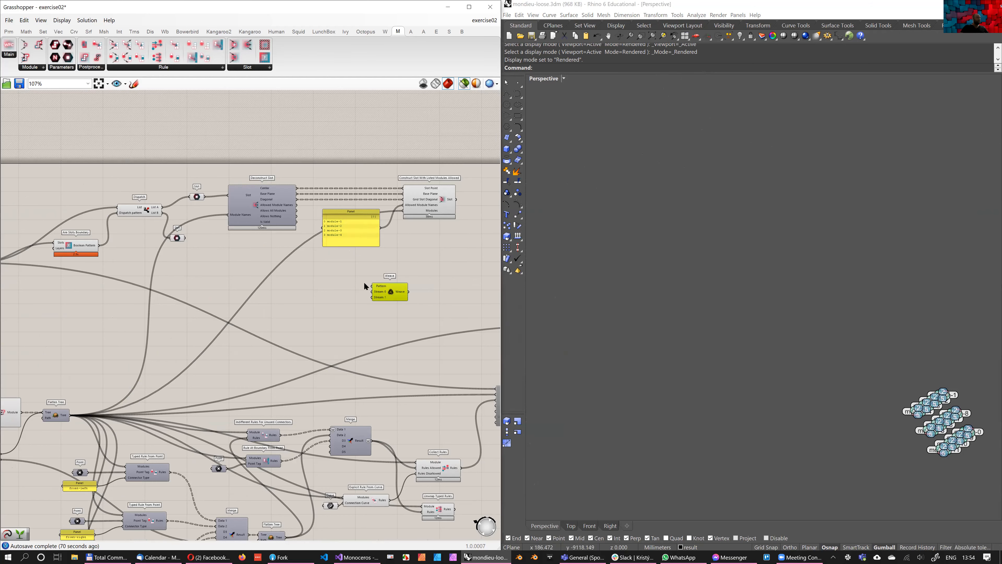
Wire Weave with the Boolean boundary pattern as Pattern, the List B slots as Stream 0 and the rebuilt boundary slots as Stream 1
left_click_drag(99, 245, 372, 285)
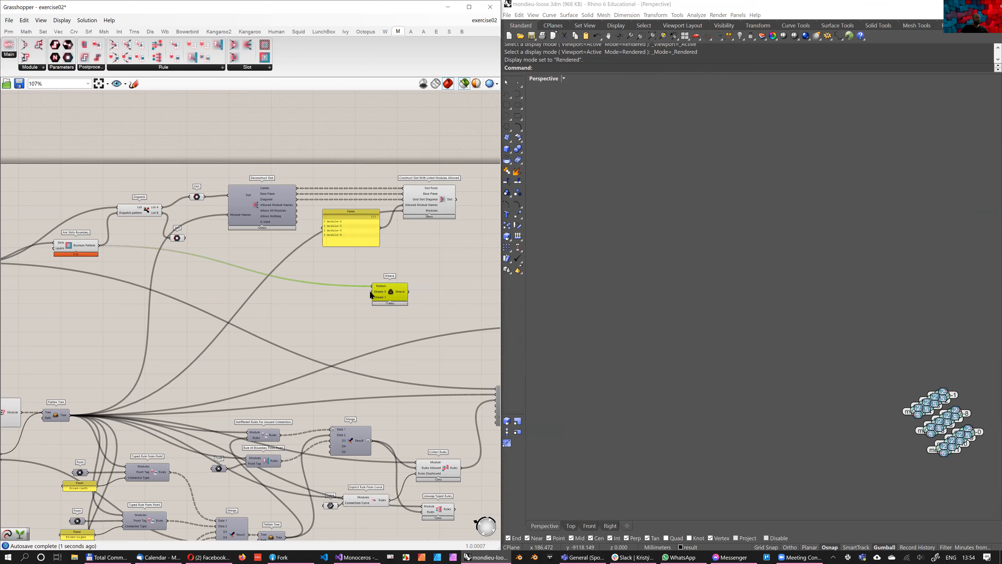
left_click_drag(372, 292, 185, 238)
left_click_drag(456, 200, 372, 297)
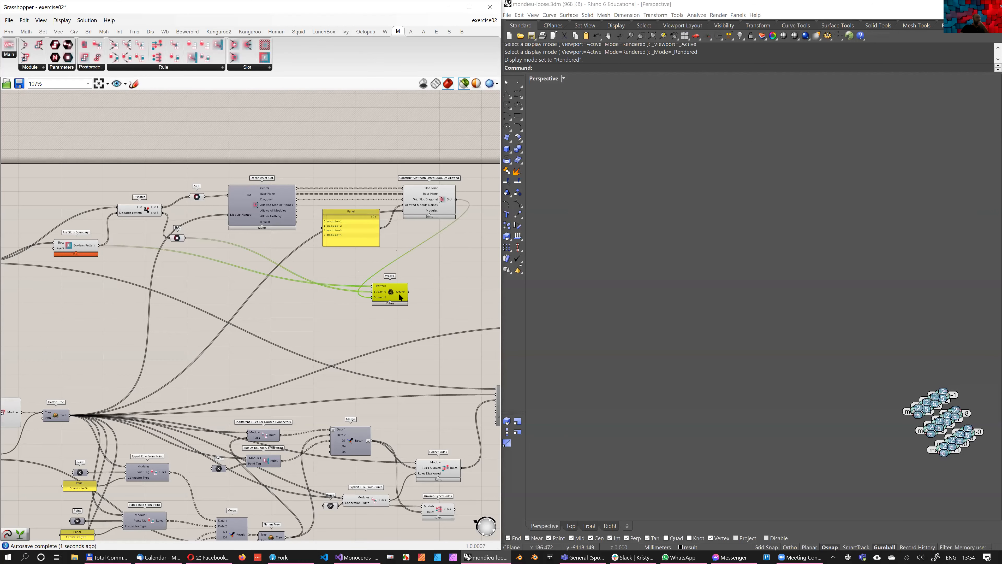
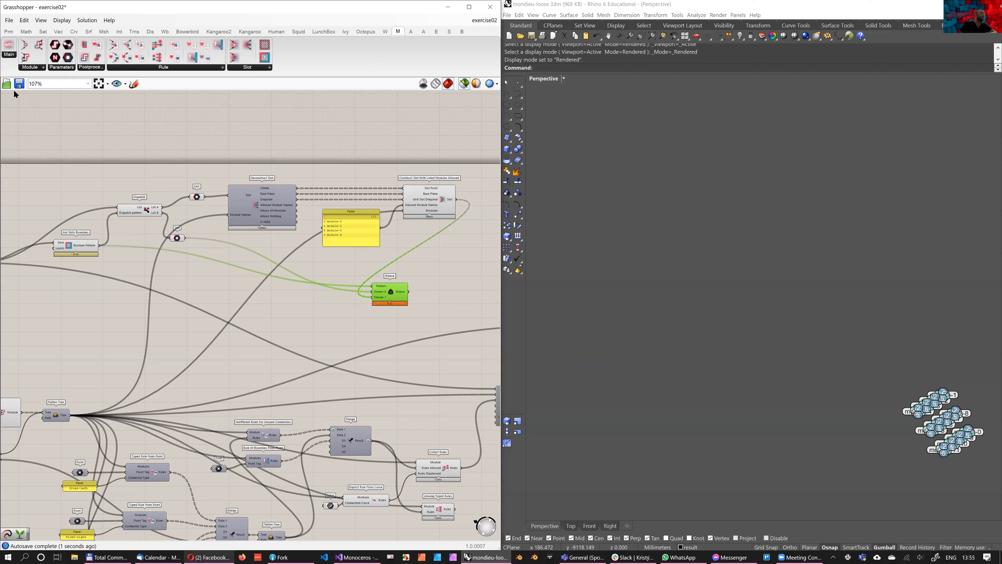
Switch to the Opera workspace holding the Monoceros user manual and find section 11.16 on enforcing specific modules at the Envelope boundary
left_click(209, 557)
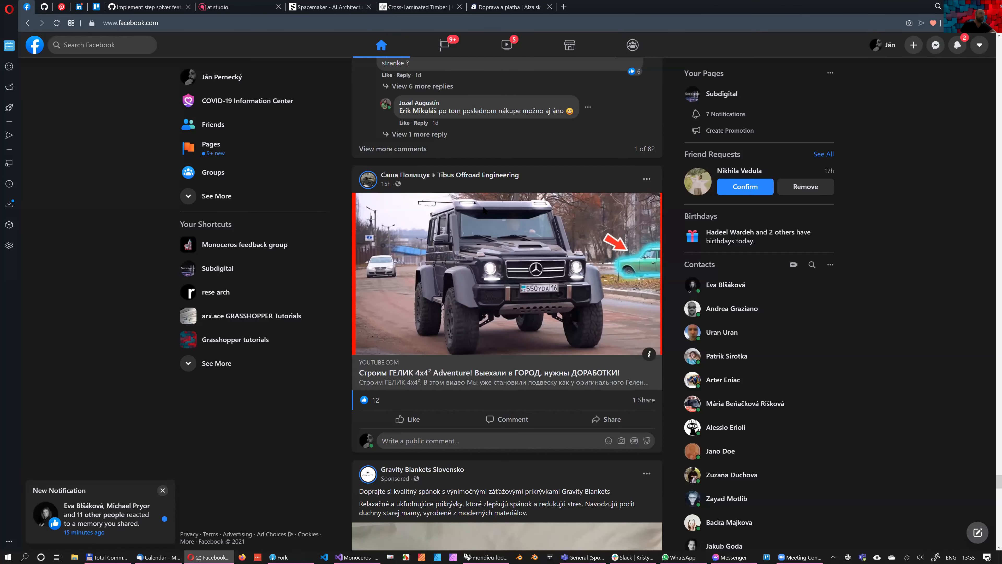
left_click(9, 107)
left_click(10, 87)
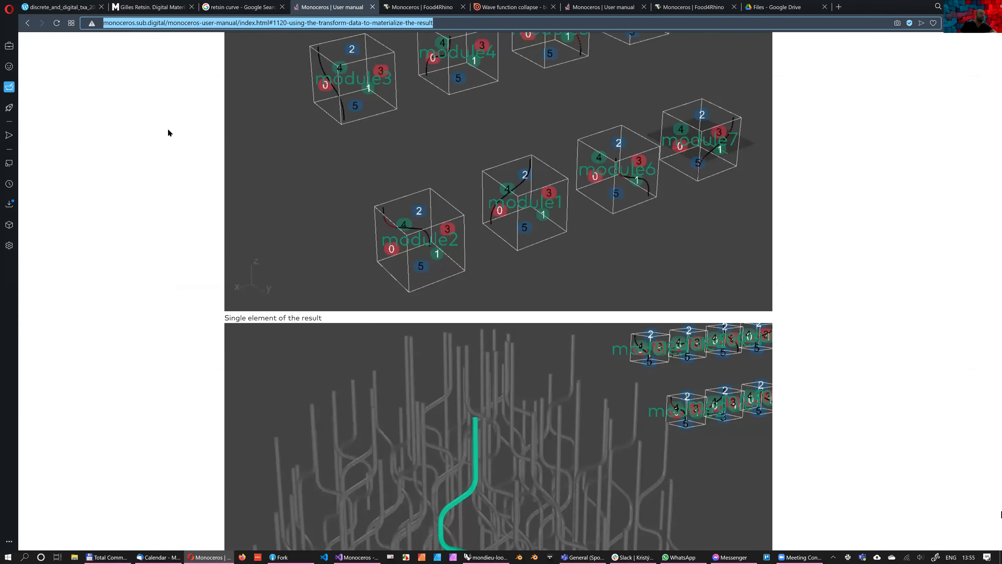
scroll(390, 232, "up", 5)
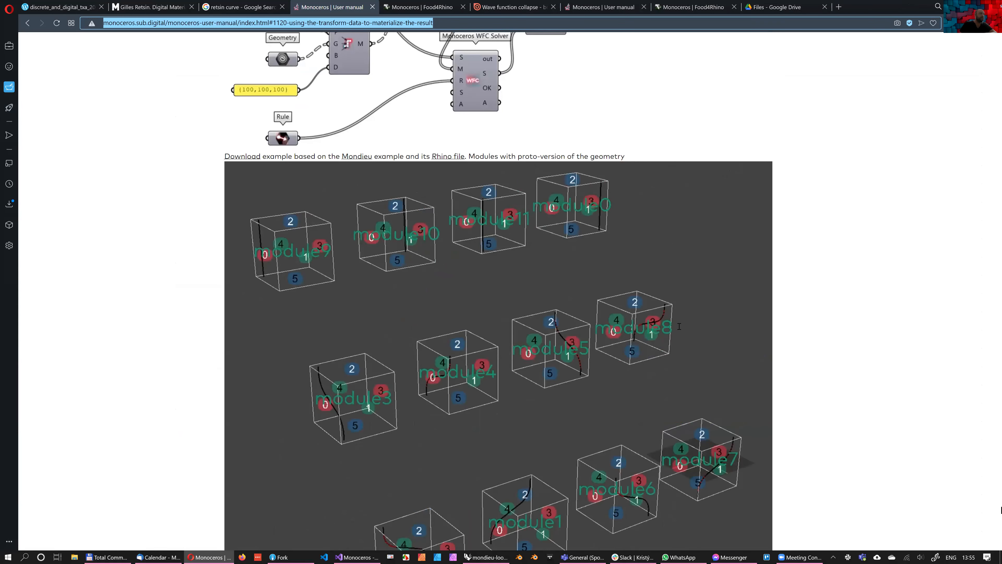
scroll(676, 331, "down", 10)
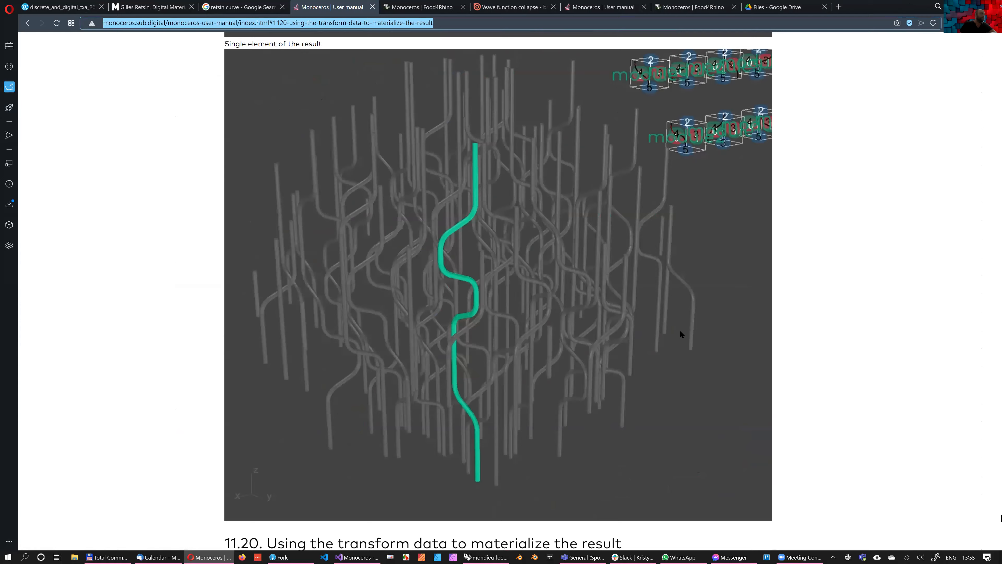
scroll(680, 330, "down", 15)
scroll(680, 330, "up", 20)
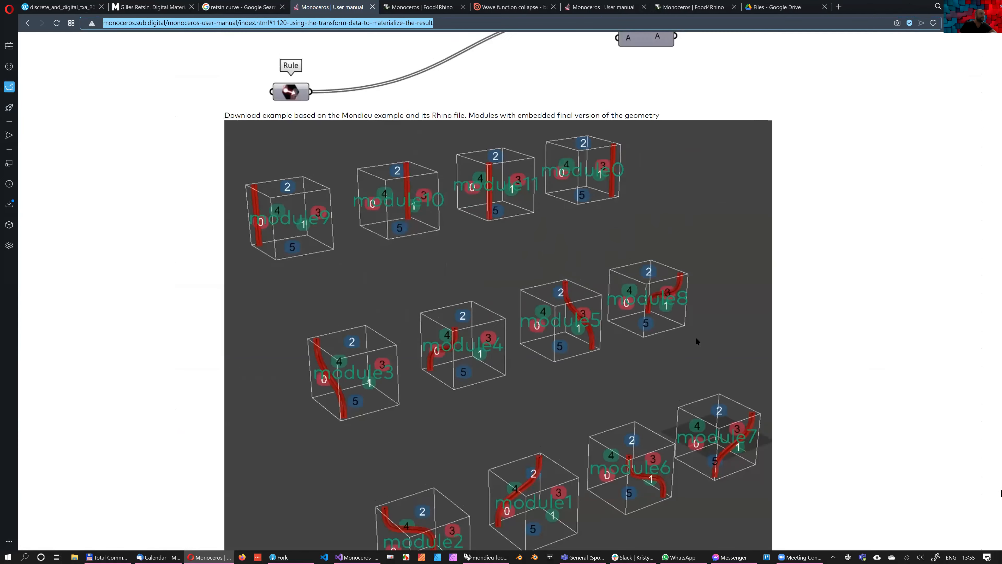
scroll(504, 296, "up", 15)
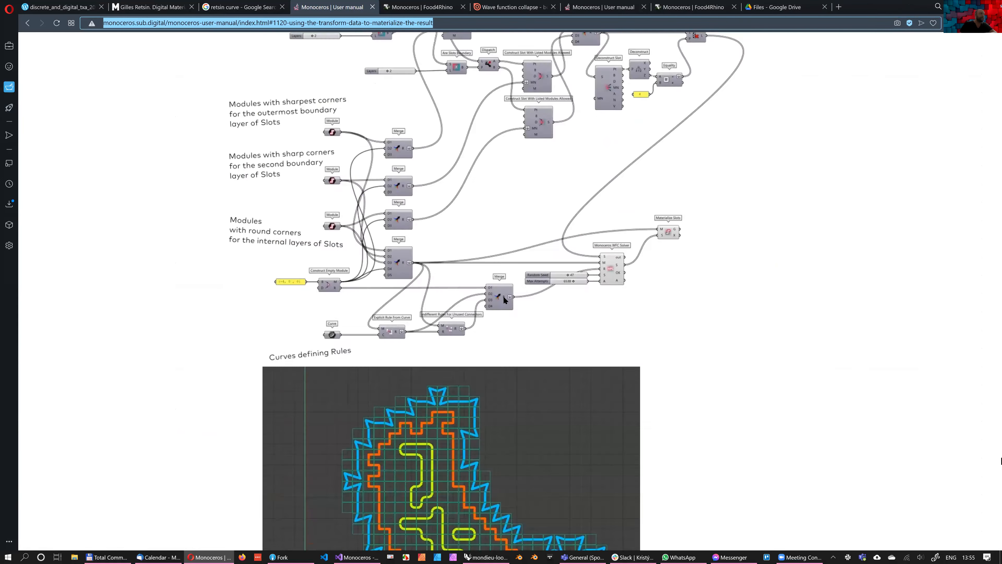
scroll(509, 295, "down", 10)
scroll(515, 299, "up", 3)
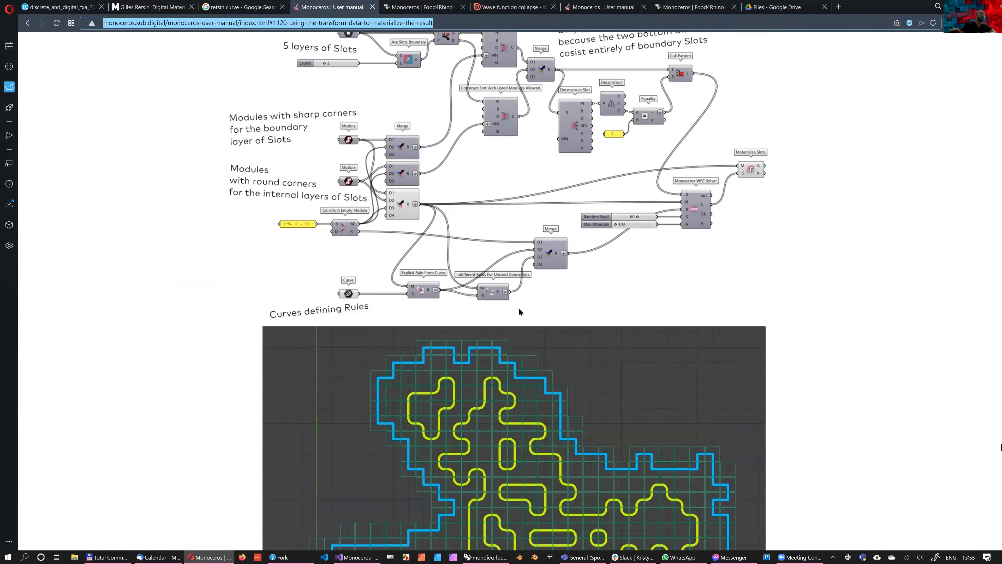
scroll(518, 302, "down", 10)
scroll(518, 304, "down", 10)
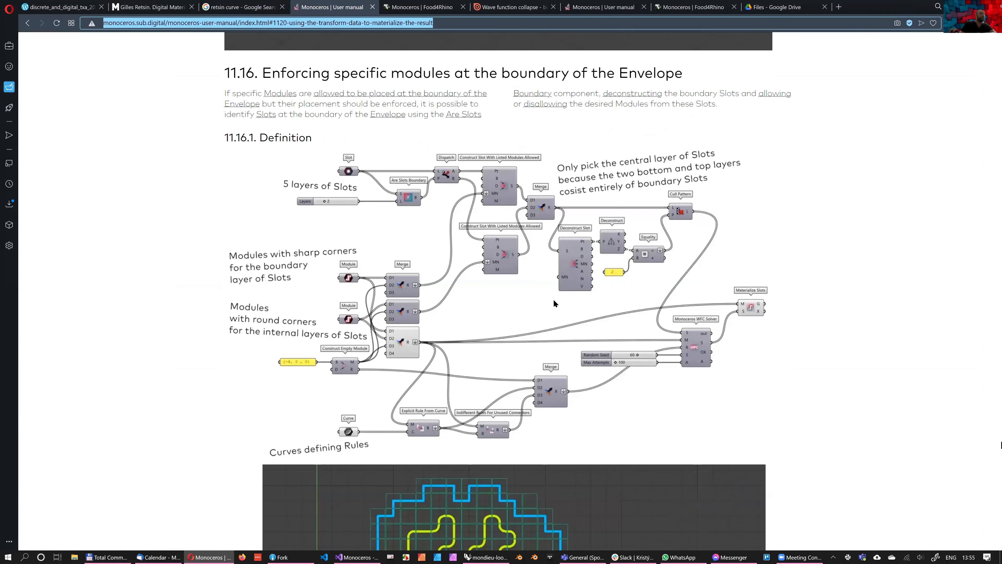
Examine the manual's single-layer and multi-layer boundary examples, continuing into section 11.17 on growing the boundary of the Envelope
scroll(398, 139, "down", 8)
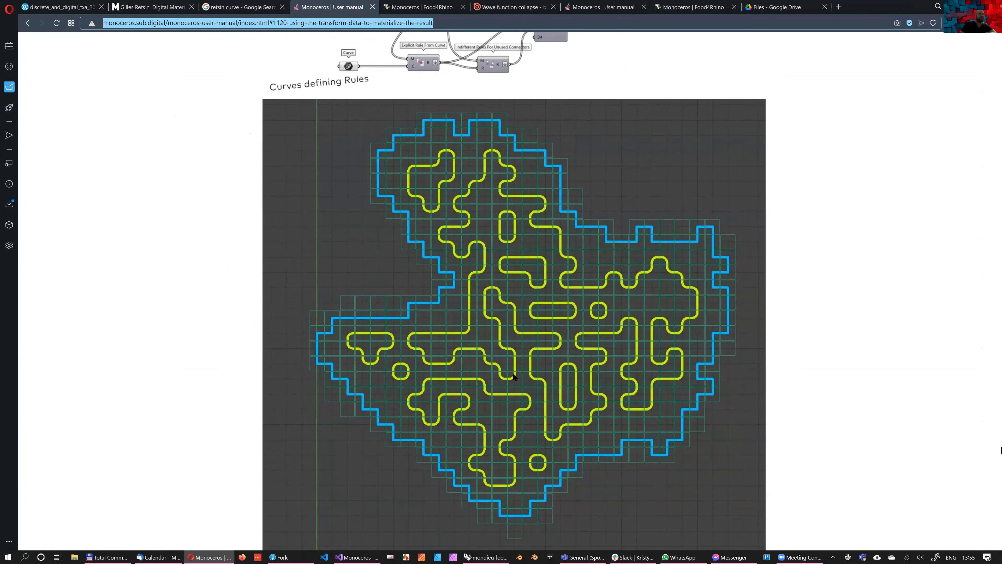
scroll(409, 239, "down", 10)
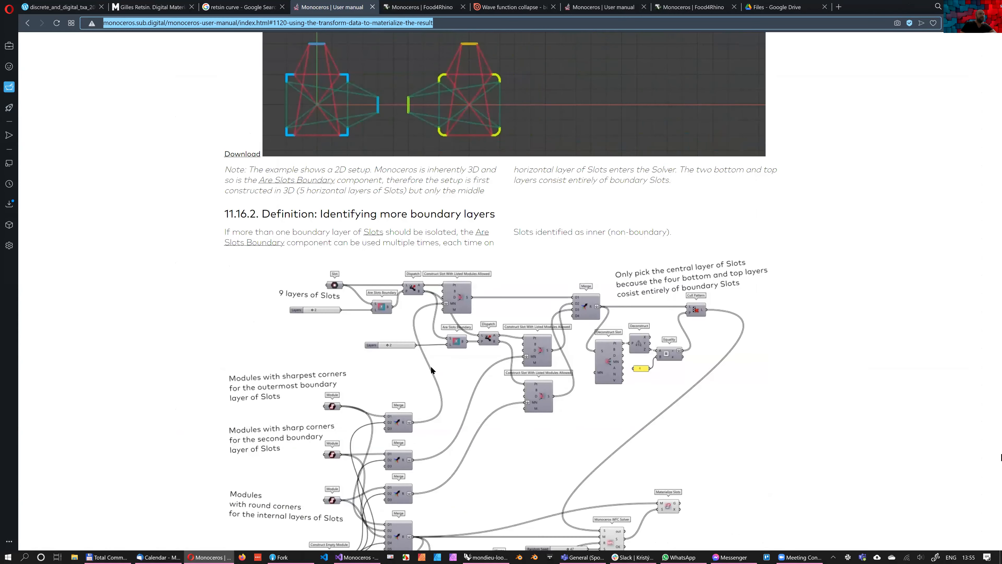
scroll(377, 149, "down", 15)
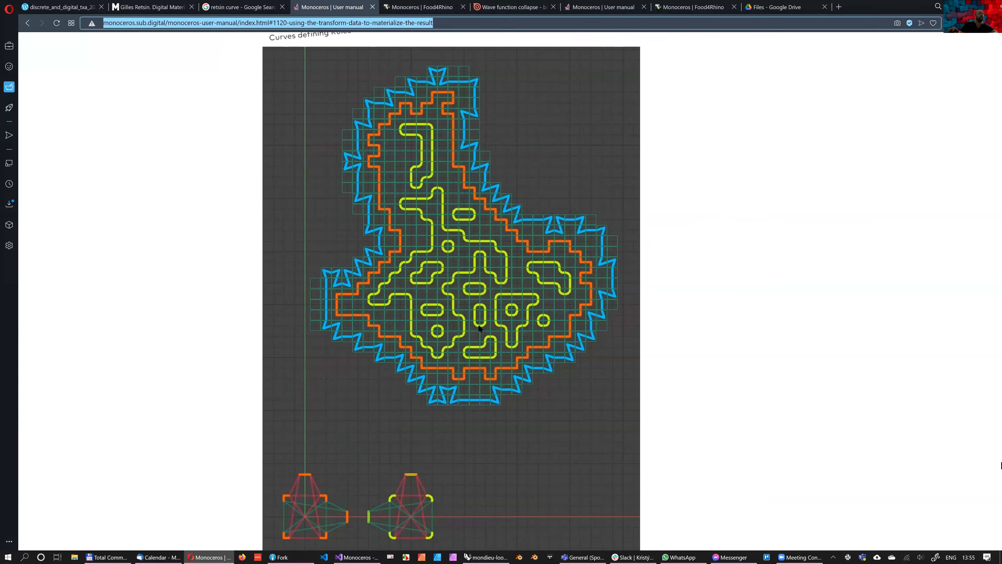
scroll(485, 302, "up", 7)
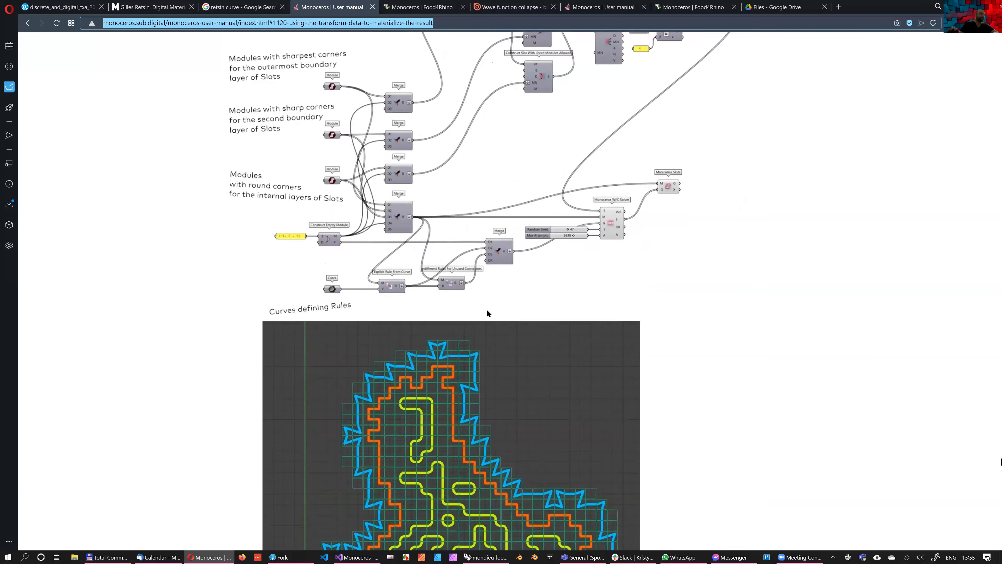
scroll(489, 310, "down", 14)
scroll(498, 312, "down", 8)
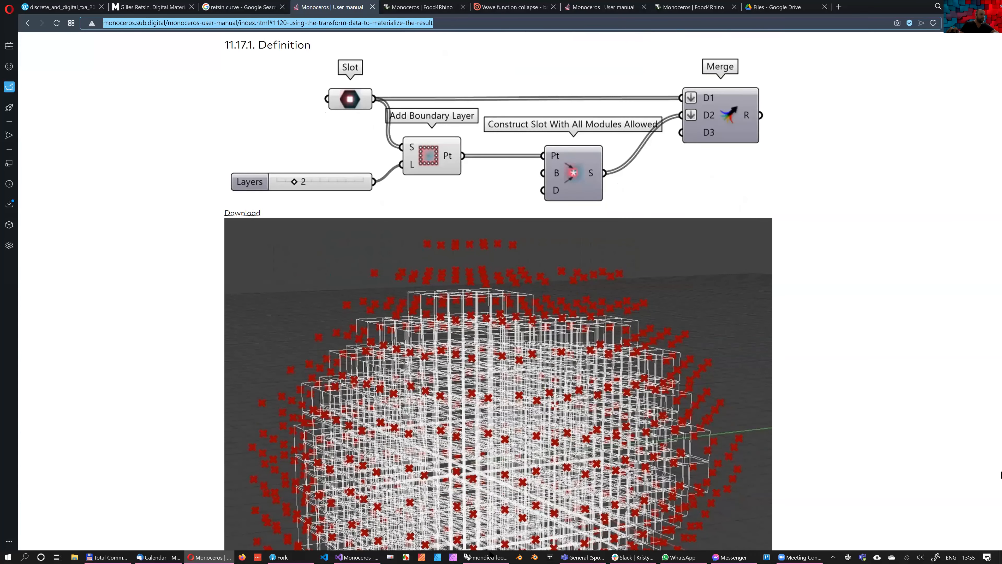
scroll(492, 548, "down", 8)
Check the Grasshopper definition in the open Rhino session and go back to the Monoceros user manual
mouse_move(489, 556)
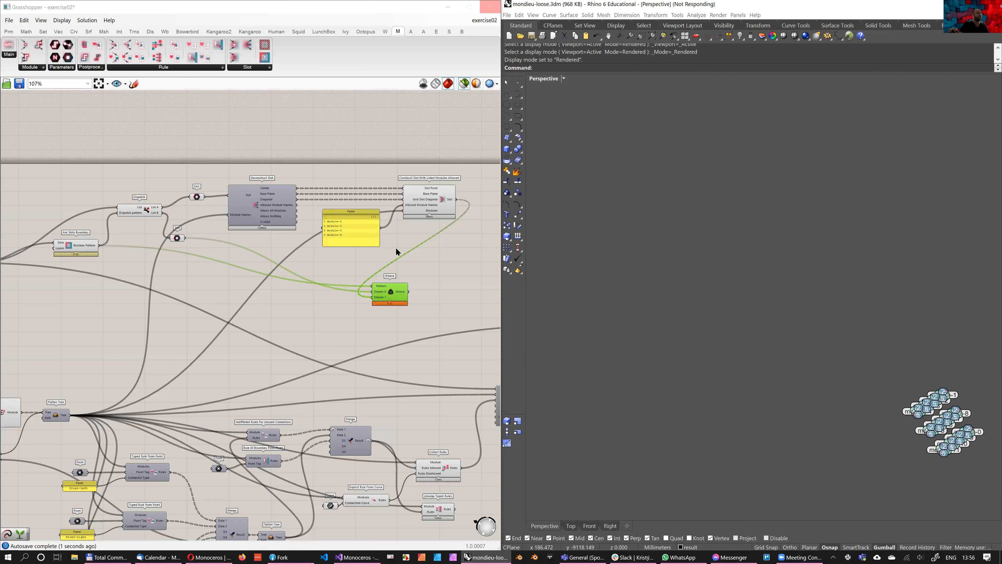
key("alt+Tab")
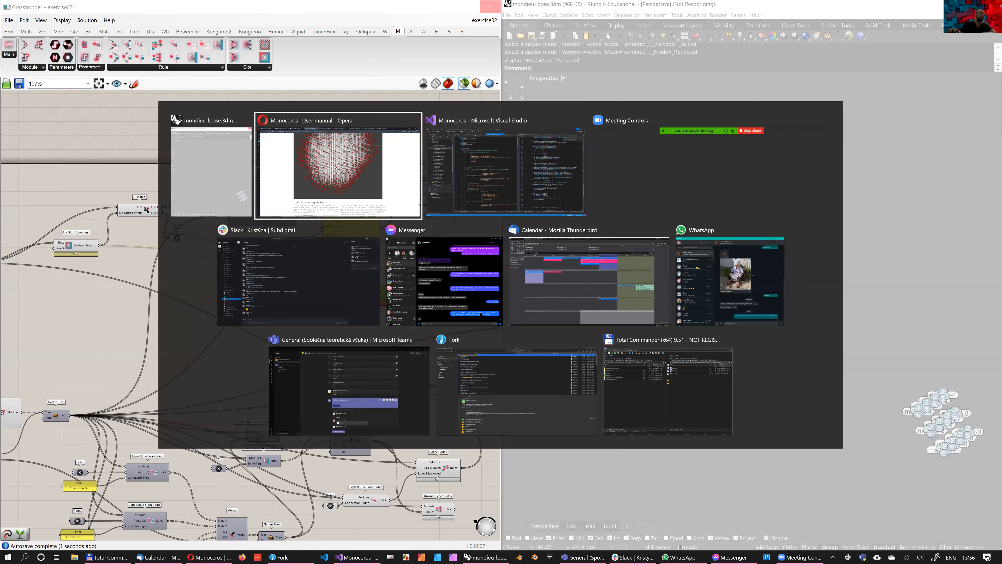
scroll(478, 324, "up", 3)
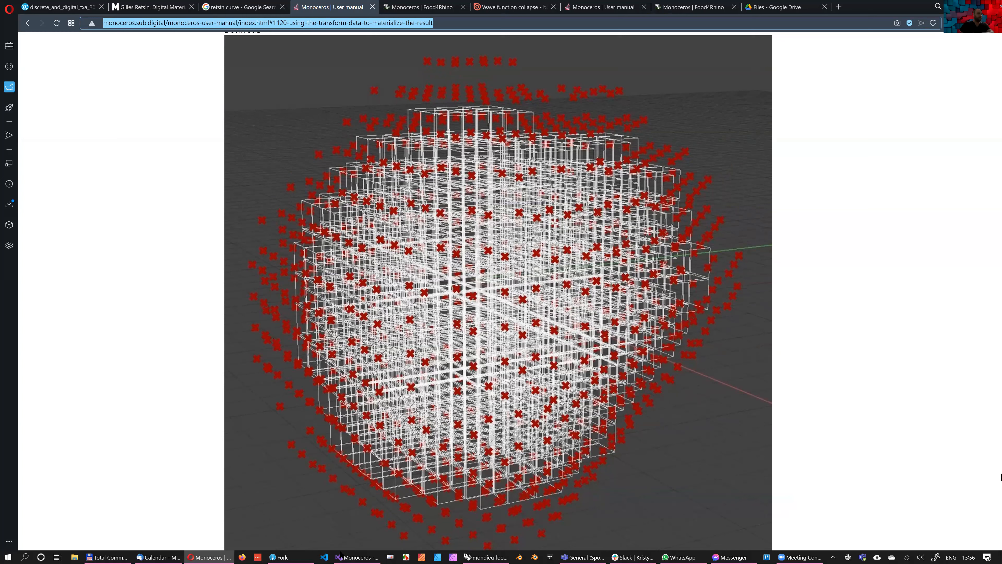
Start a second Rhino 6 instance alongside the open mondieu-loose.3dm session
left_click(479, 556)
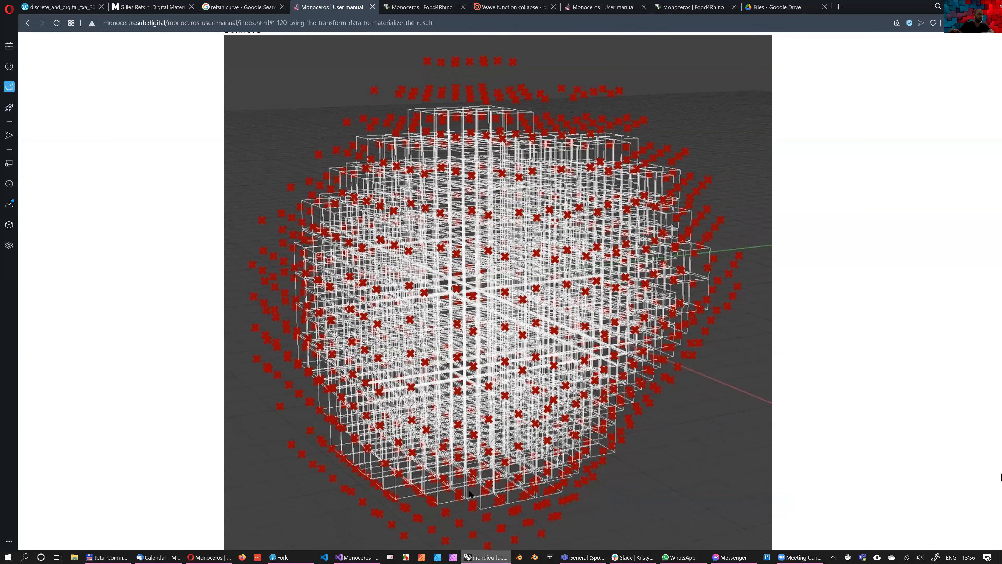
right_click(486, 556)
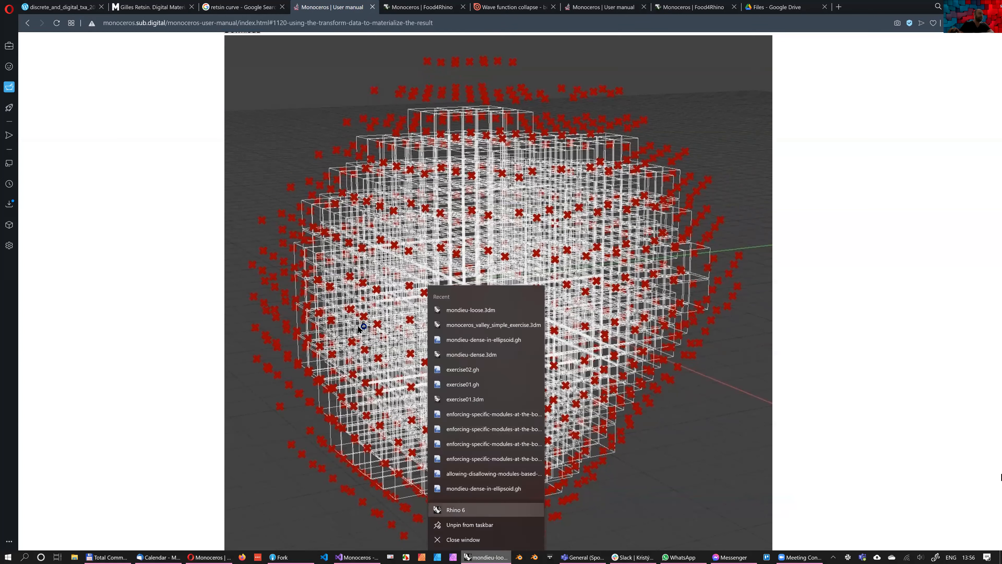
left_click(558, 290)
scroll(564, 308, "up", 7)
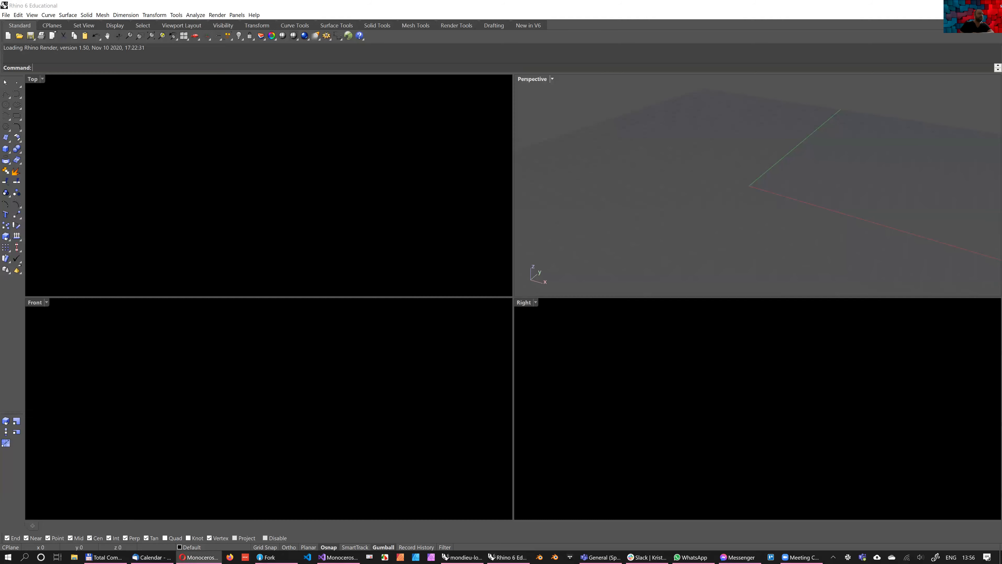
Return to the Monoceros manual and examine the section 11.17 definition that uses Add Boundary Layer and Construct Slot With All Modules Allowed
key("alt+Tab")
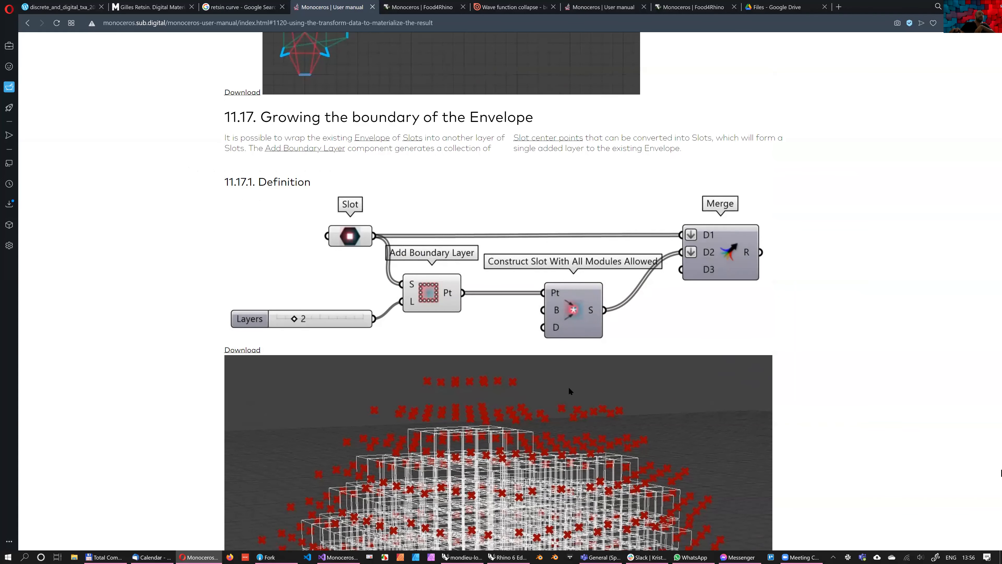
scroll(569, 390, "up", 10)
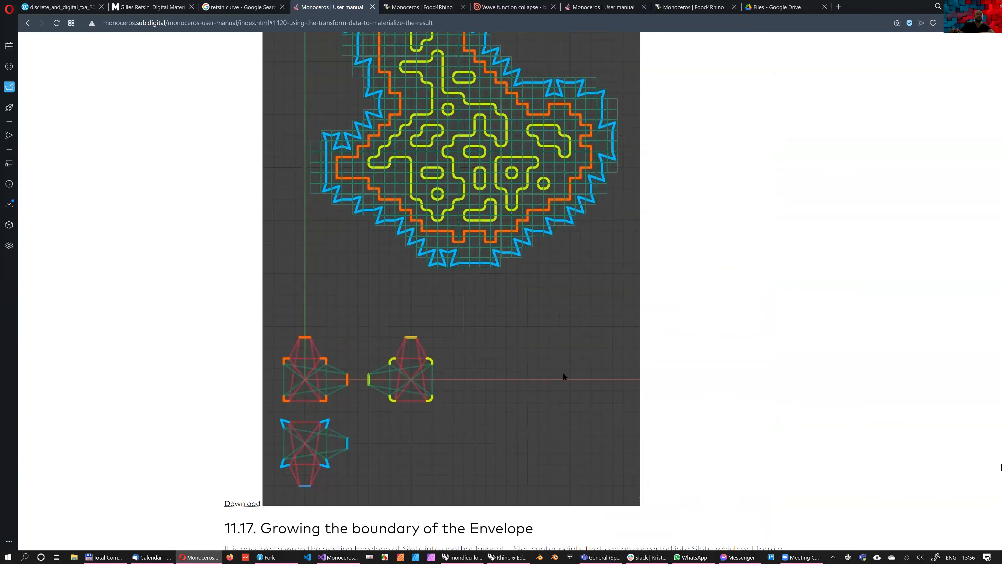
scroll(582, 296, "down", 8)
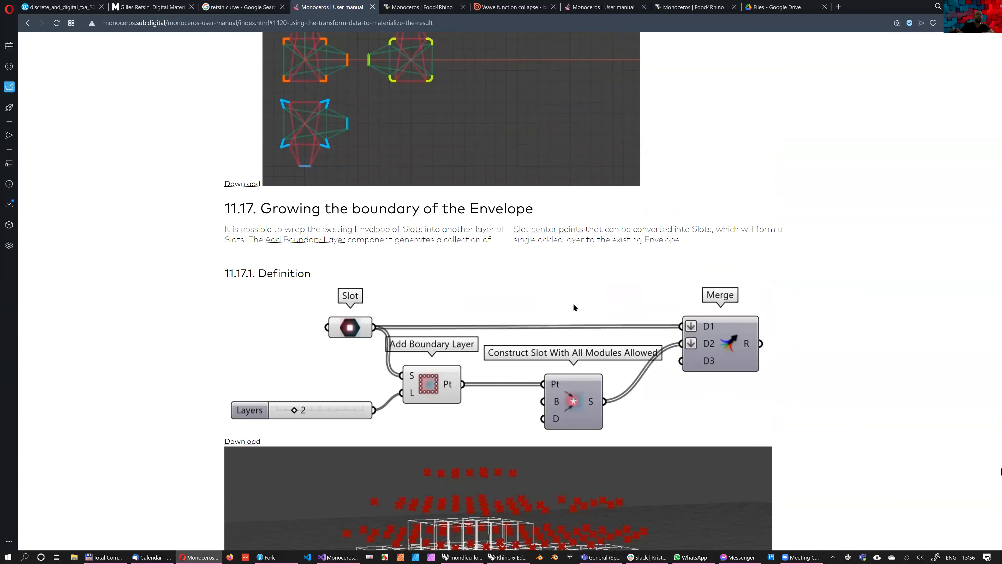
scroll(573, 296, "down", 2)
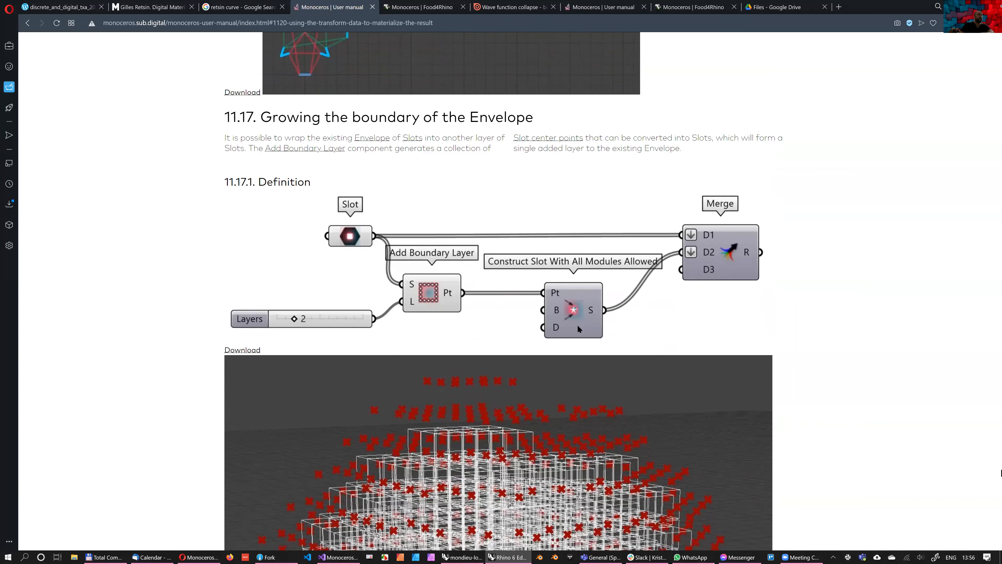
scroll(468, 466, "up", 1)
scroll(468, 467, "down", 1)
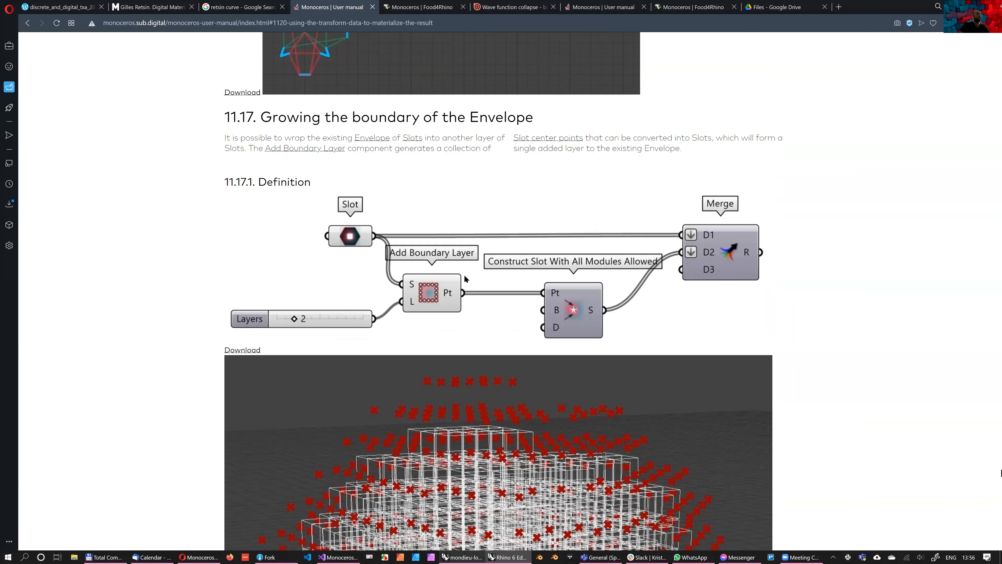
Switch to the new Rhino 6 window, launch Grasshopper there and check on the mondieu-loose session
key("alt+Tab")
left_click(509, 555)
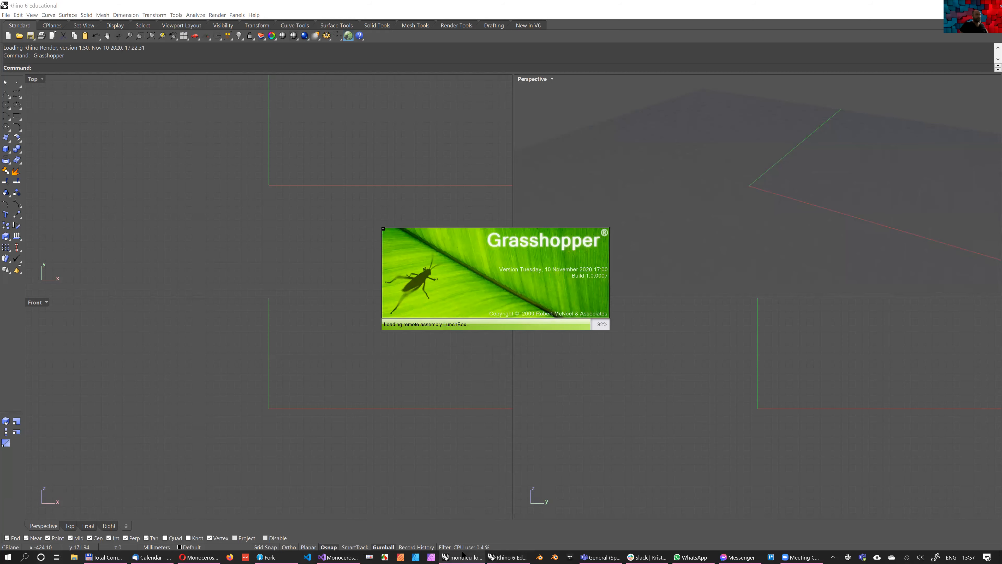
mouse_move(460, 554)
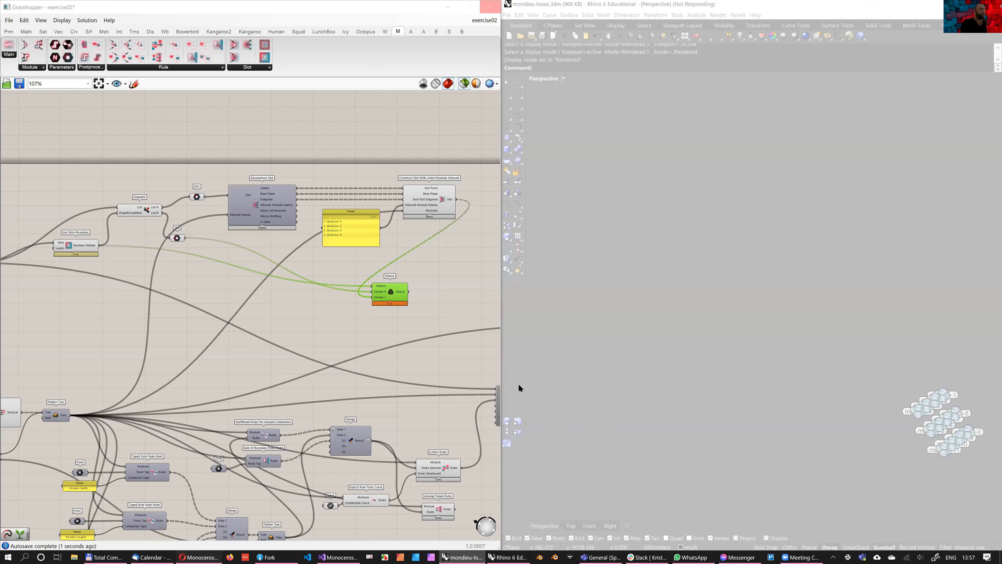
Return to the manual and examine section 11.13 on allowing certain Modules in certain Slots, including the area, attractor and roulette examples
key("alt+Tab")
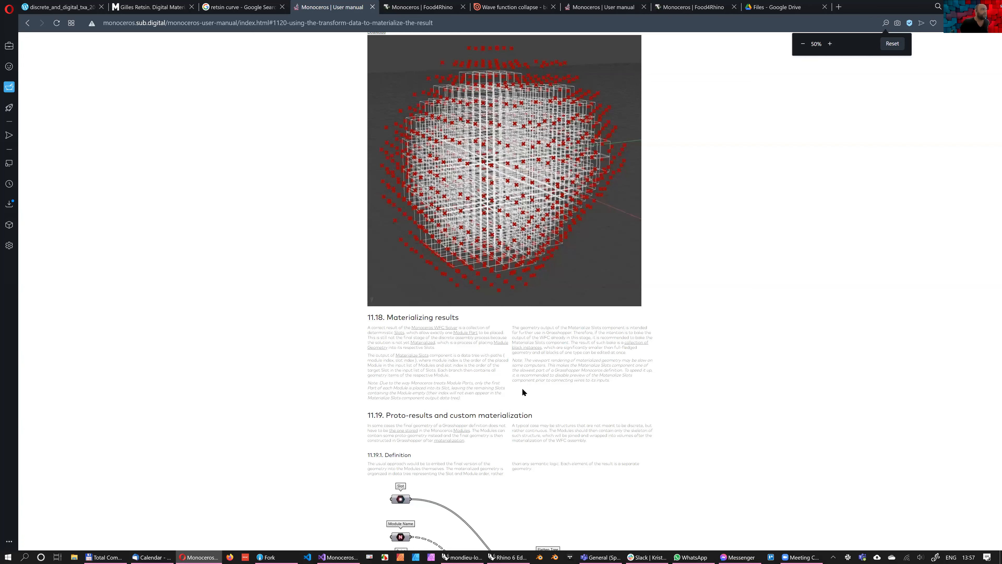
scroll(522, 390, "up", 5)
scroll(552, 400, "up", 5)
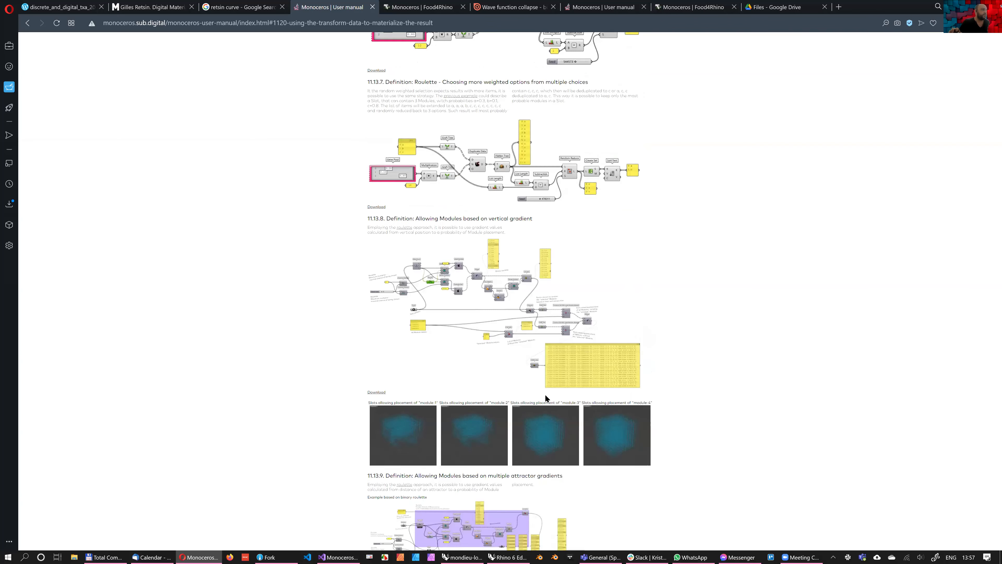
scroll(415, 340, "down", 3)
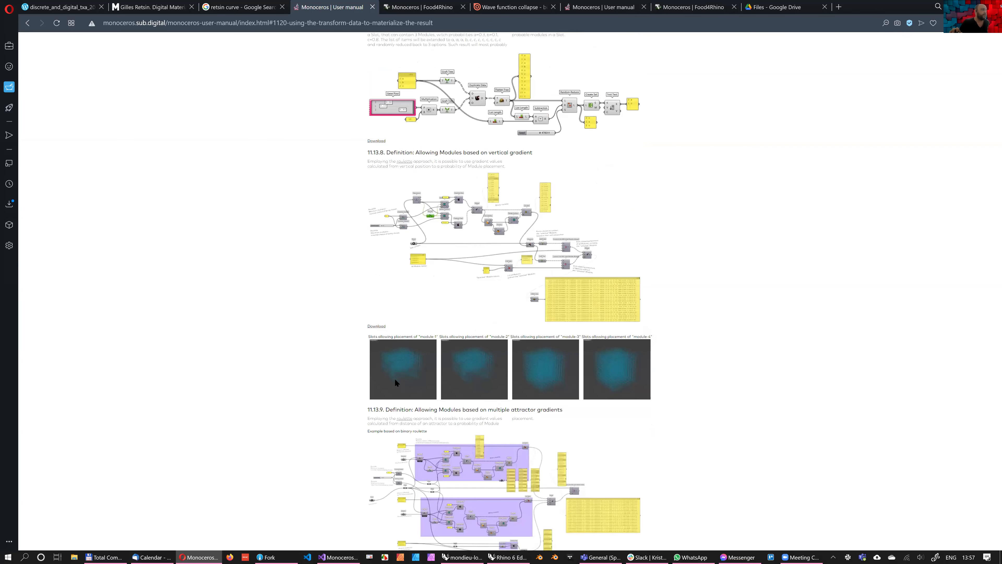
scroll(419, 372, "up", 2, "ctrl")
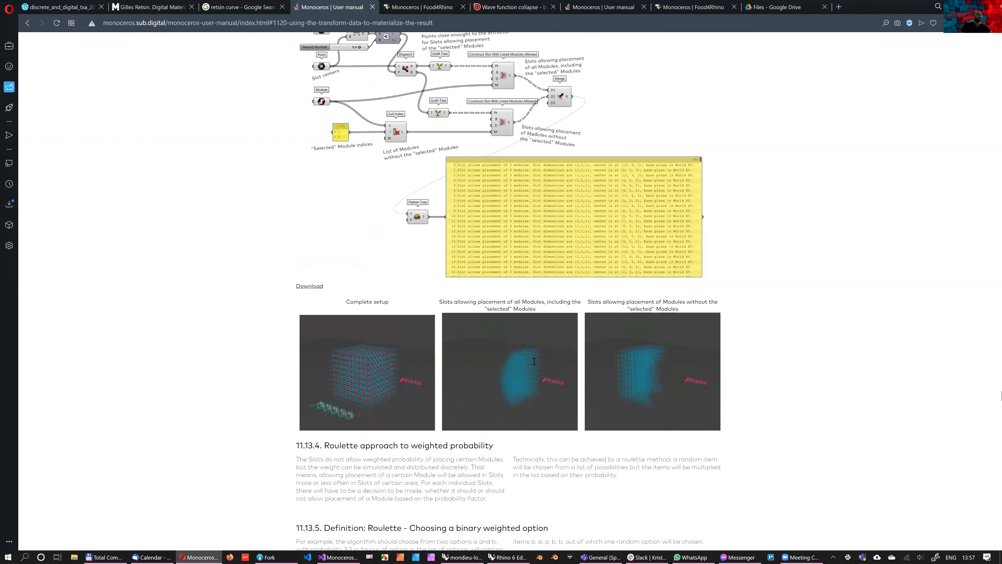
scroll(353, 288, "up", 7)
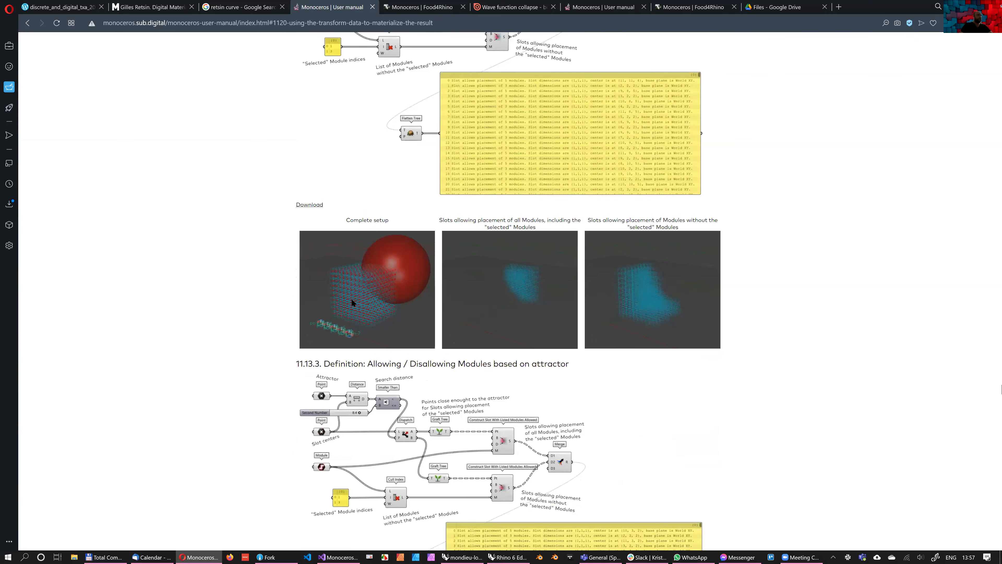
scroll(382, 332, "up", 2, "ctrl")
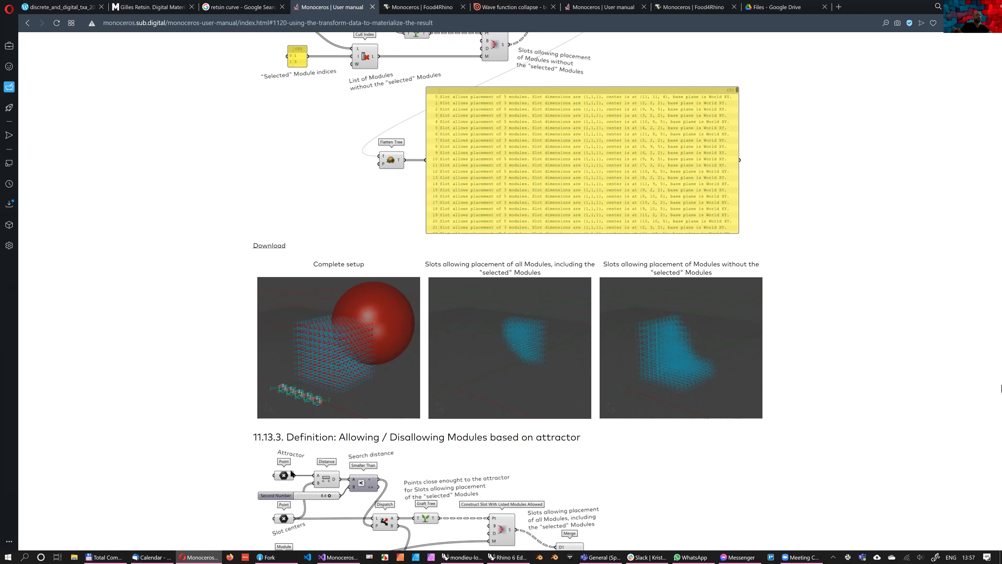
scroll(424, 395, "up", 5)
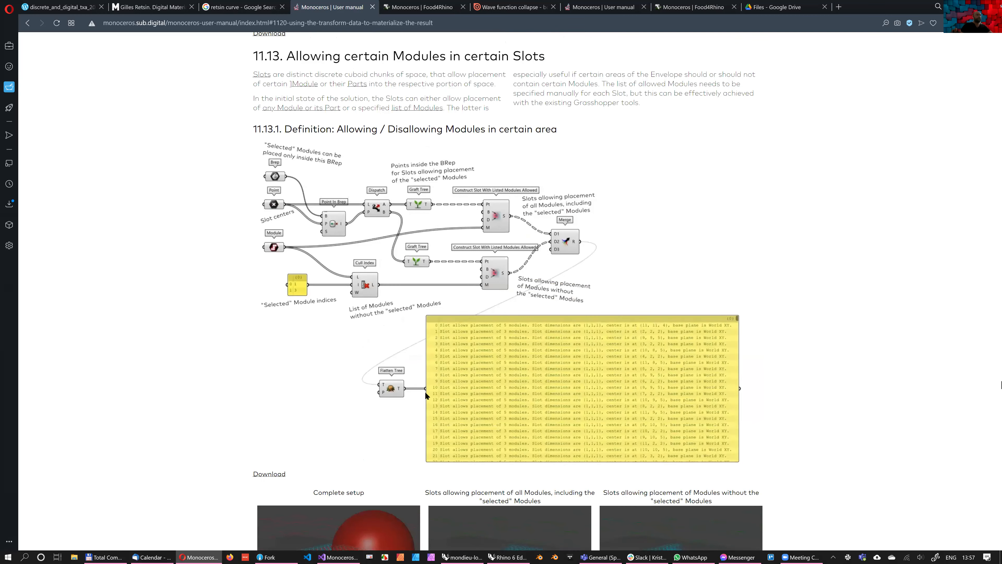
scroll(478, 395, "up", 15)
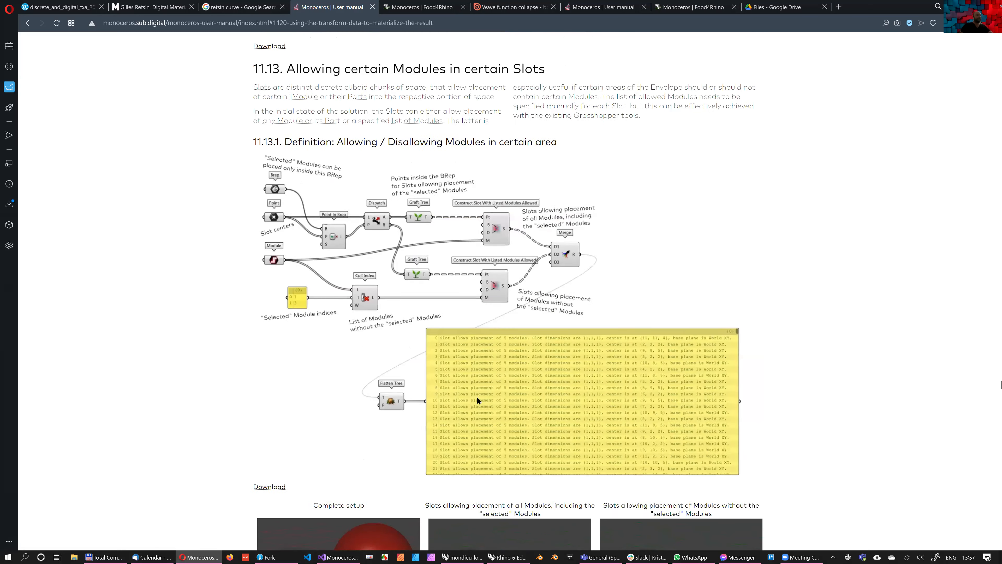
scroll(479, 393, "down", 20)
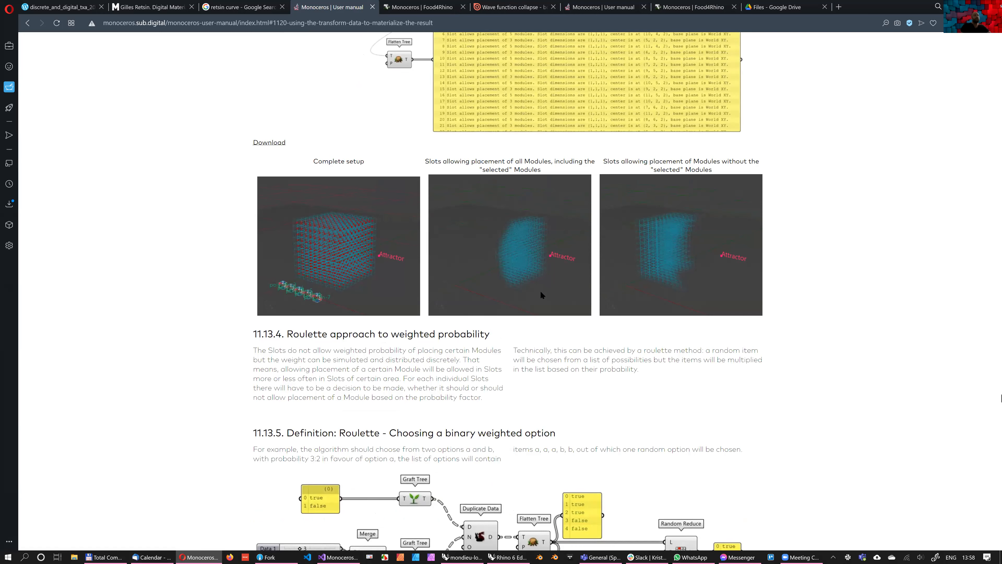
Examine the manual's roulette definitions, from choosing a binary weighted option to the gradient-based Module placement example above section 11.13.9
scroll(534, 263, "down", 5)
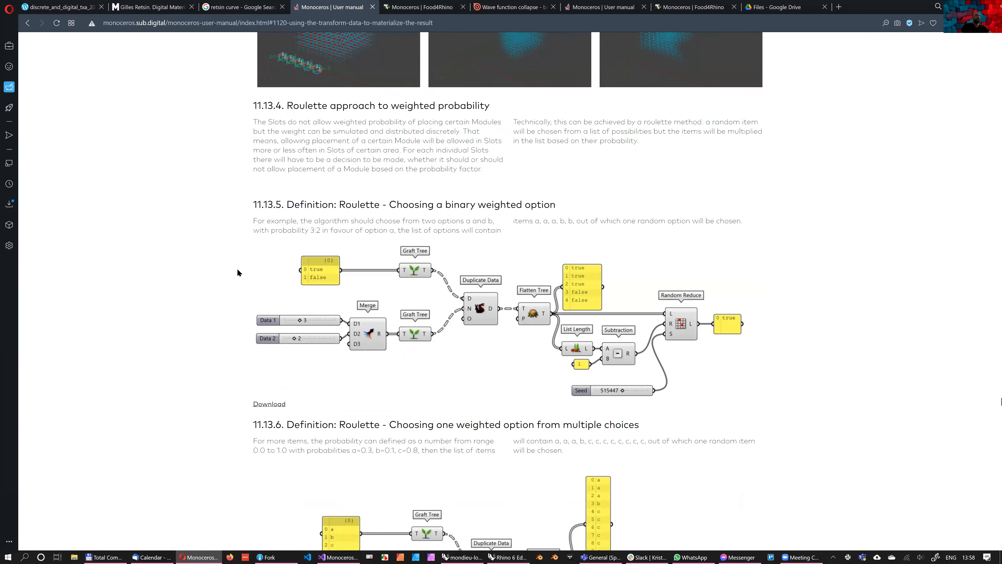
double_click(360, 204)
left_click(237, 269)
scroll(385, 299, "down", 15)
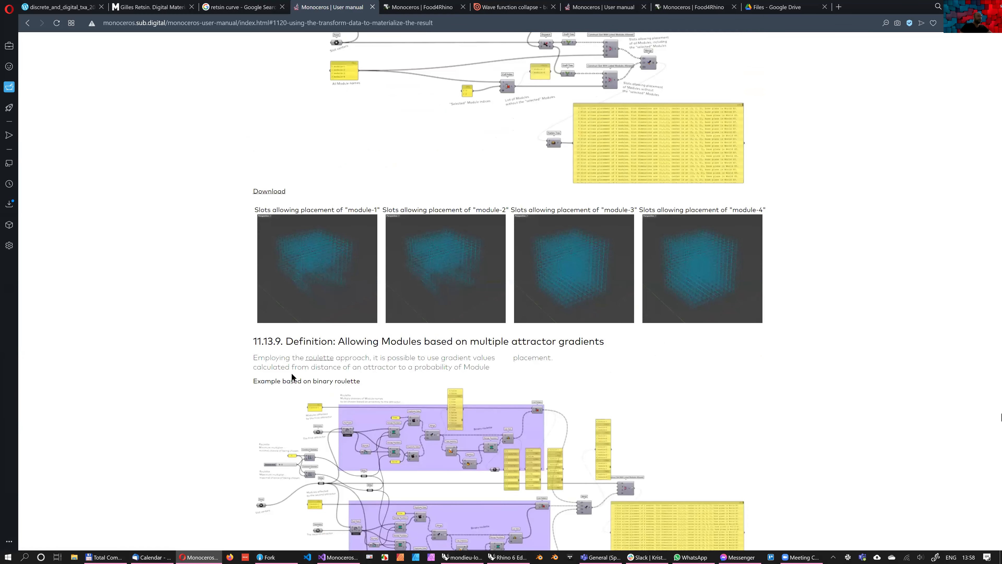
scroll(223, 341, "up", 1, "ctrl")
scroll(226, 348, "up", 1, "ctrl")
scroll(232, 247, "up", 1)
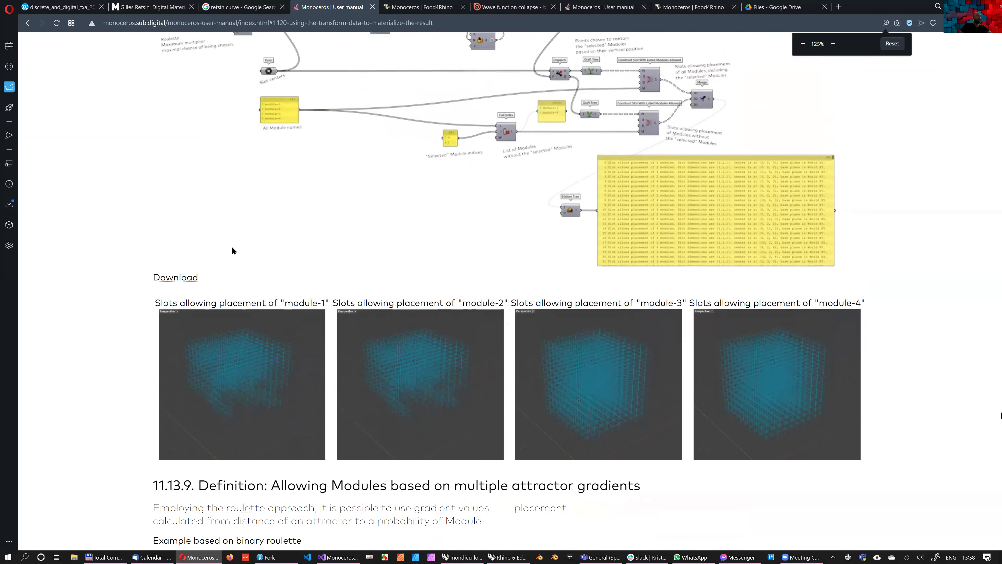
Examine section 11.13.9 on multiple attractor gradients, with its binary and multiple weighted options roulette examples, up to sections 11.14 and 11.15
scroll(241, 351, "down", 2)
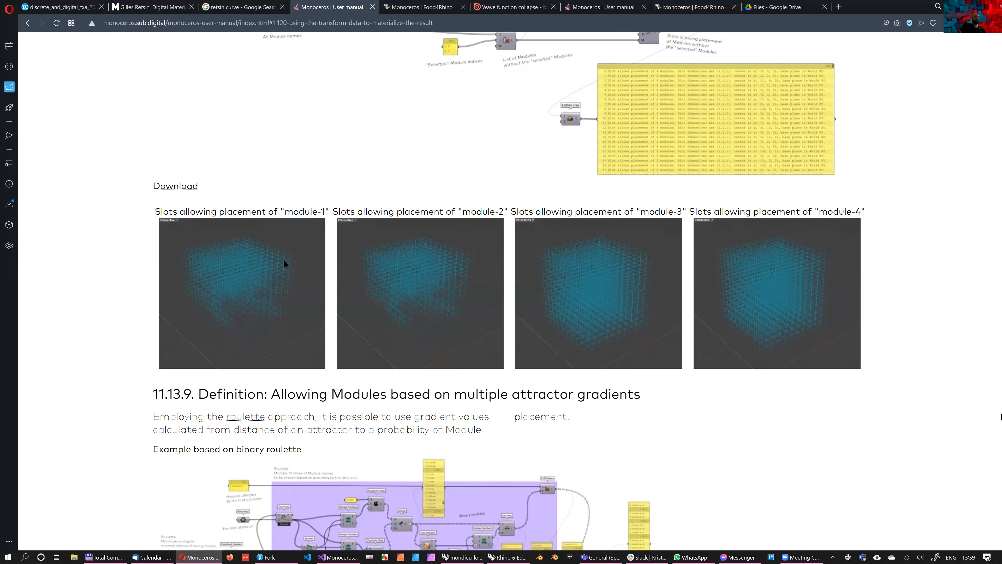
scroll(258, 281, "down", 10)
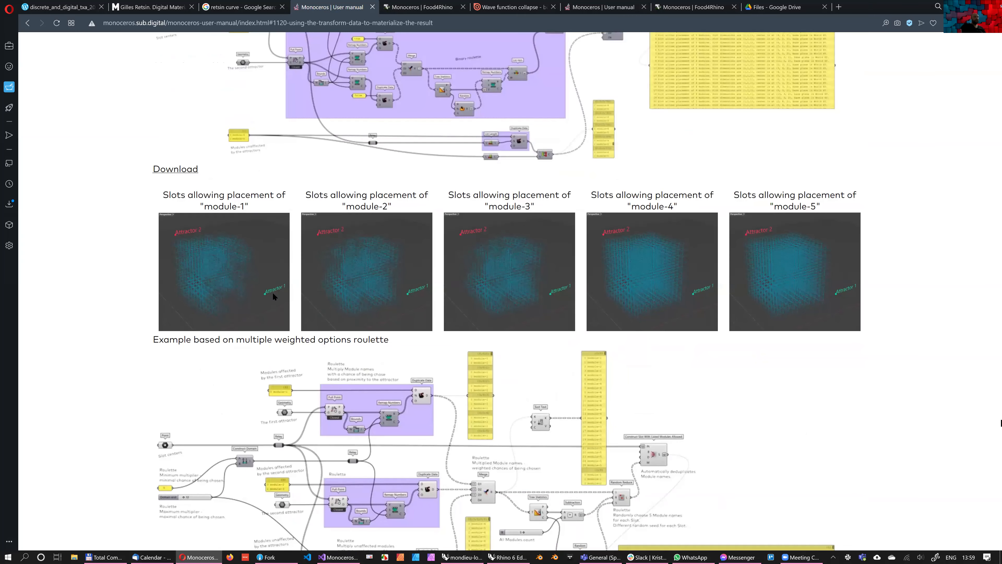
scroll(274, 291, "down", 10)
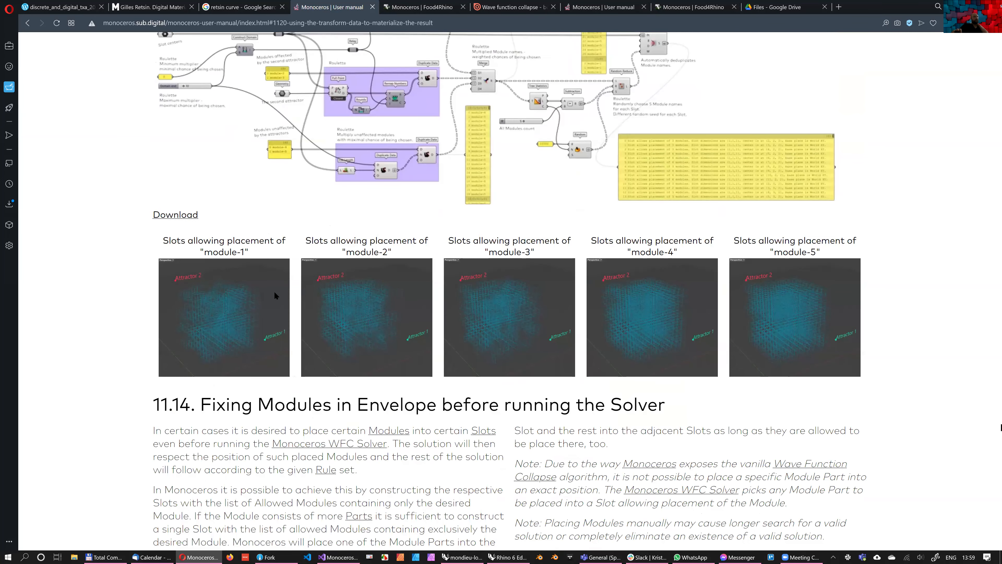
key("ctrl+minus")
key("ctrl+minus")
key("ctrl+minus")
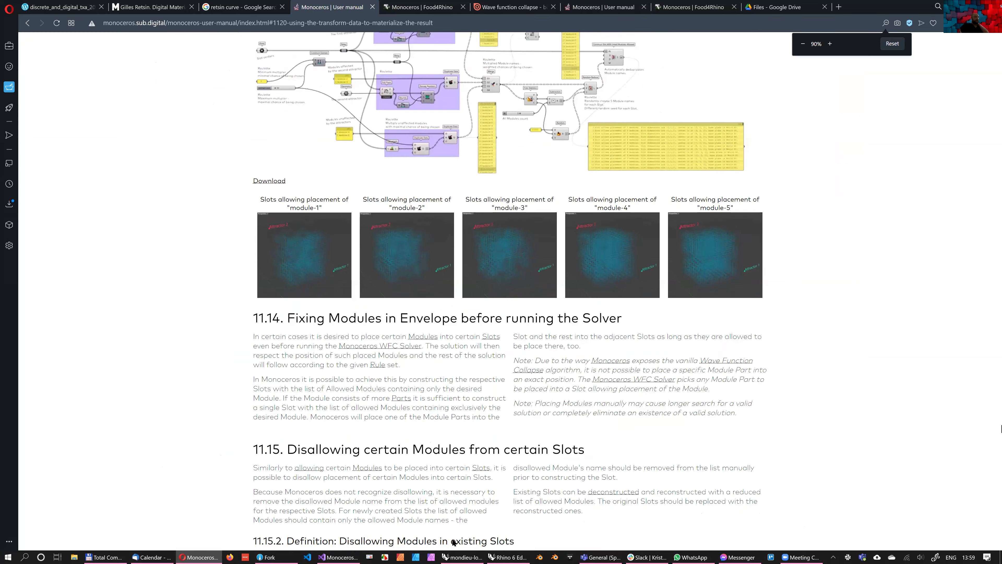
key("ctrl+minus")
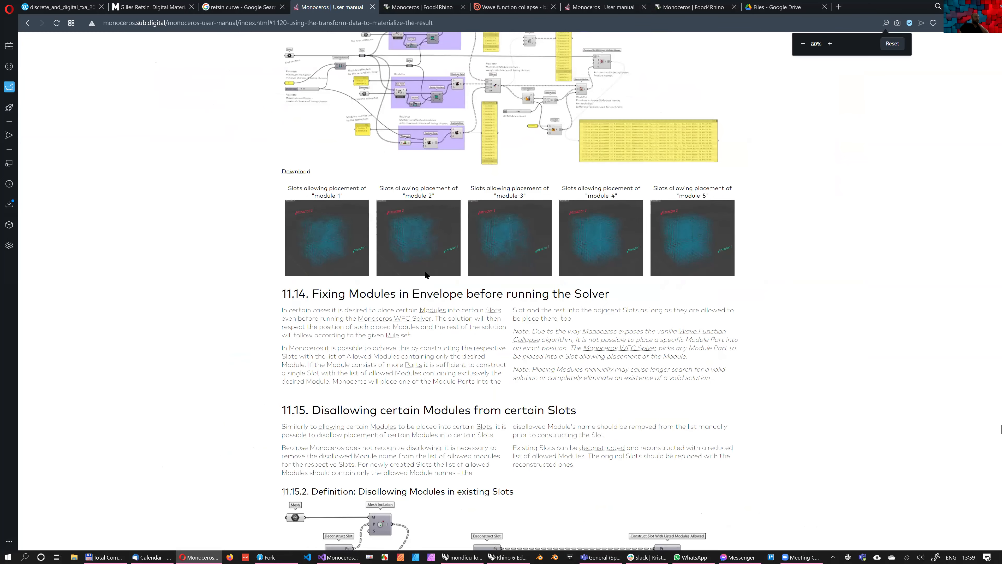
Switch to Grasshopper's exercise02 definition, flatten the Slot output of Construct Slot With Listed Modules Allowed, and reposition the Weave component nearer the solver
key("alt+Tab")
middle_click(425, 272)
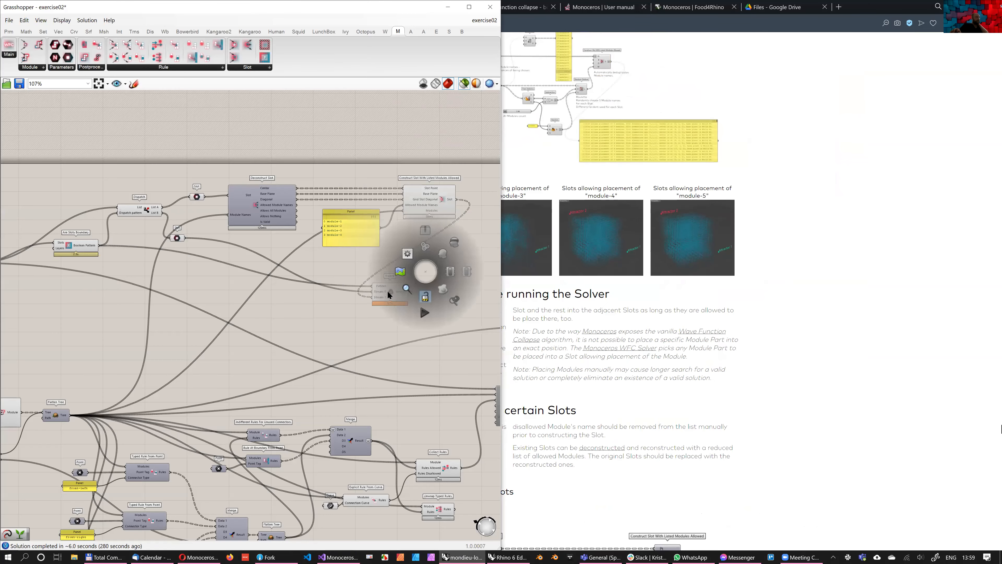
mouse_move(461, 195)
right_mouse_down()
mouse_move(434, 205)
mouse_move(443, 201)
right_mouse_up()
right_click(432, 202)
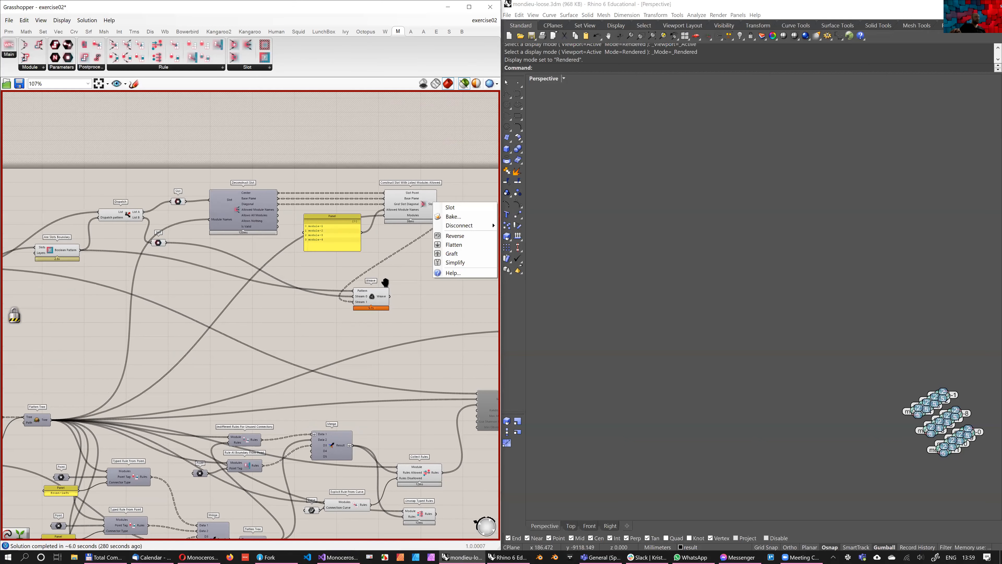
left_click(452, 244)
right_click_drag(256, 292, 182, 297)
right_click_drag(294, 245, 243, 231)
middle_click(340, 277)
left_click(280, 269)
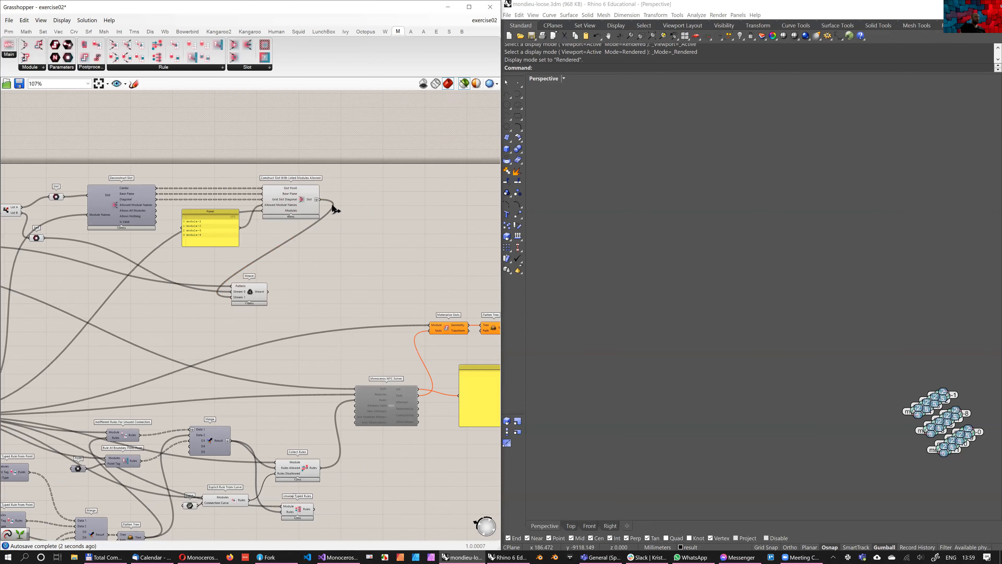
left_click_drag(250, 293, 343, 278)
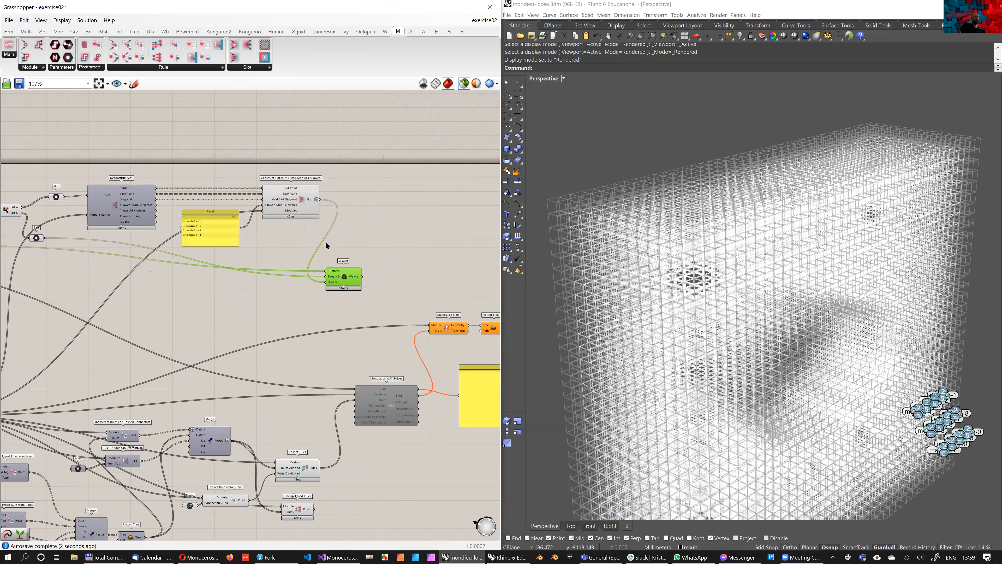
Turn off the selected-only preview mode and connect Weave's output to the Slots input of the Monoceros WFC Solver
scroll(325, 242, "up", 1)
right_click_drag(326, 242, 279, 169)
left_click_drag(300, 213, 302, 247)
left_click(424, 98)
left_click(464, 84)
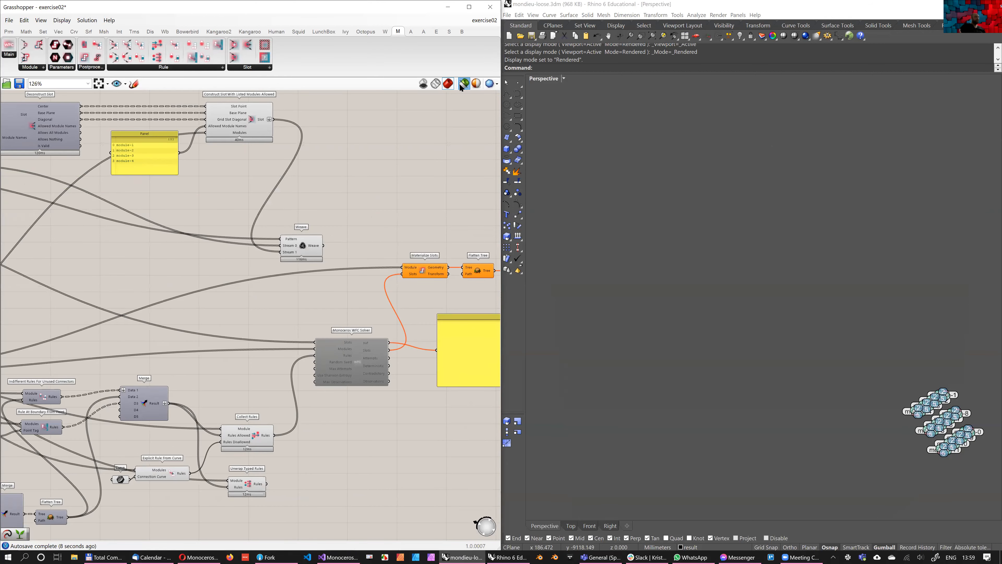
left_click_drag(323, 246, 316, 341)
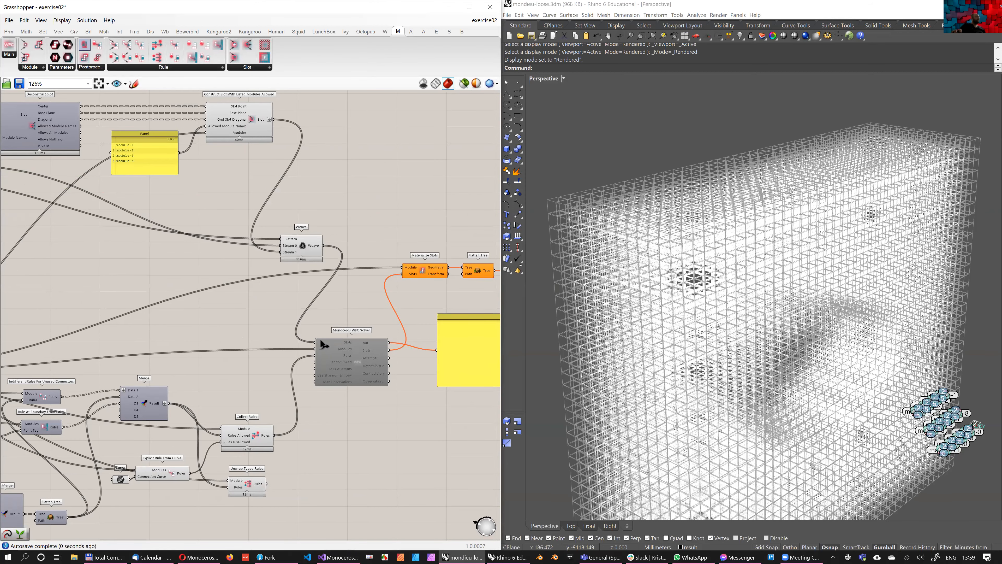
Save the Grasshopper definition as a new file named exercise03.gh
left_click(9, 20)
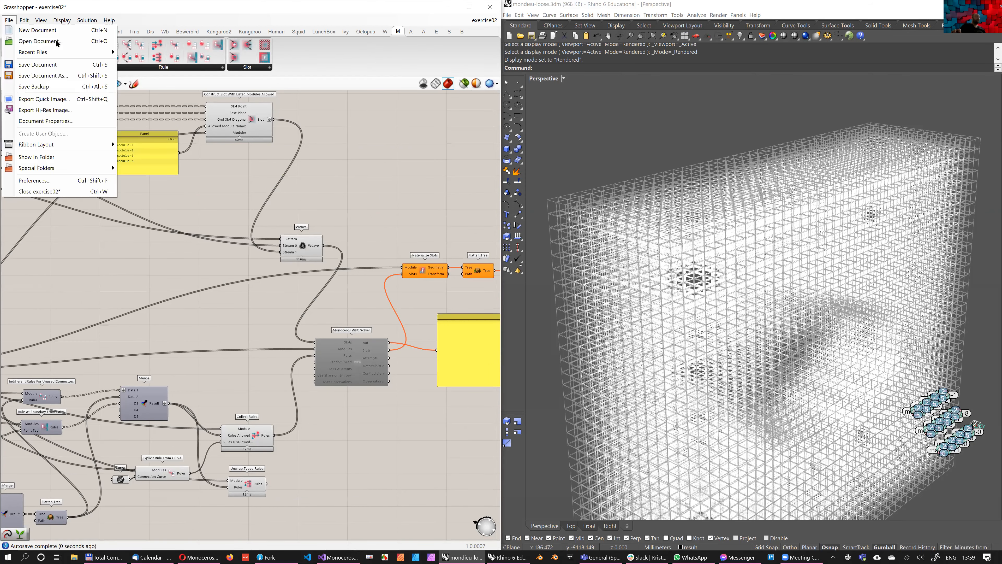
left_click(34, 76)
left_click(154, 350)
key("Left")
key("Left")
key("Left")
key("BackSpace")
type("3")
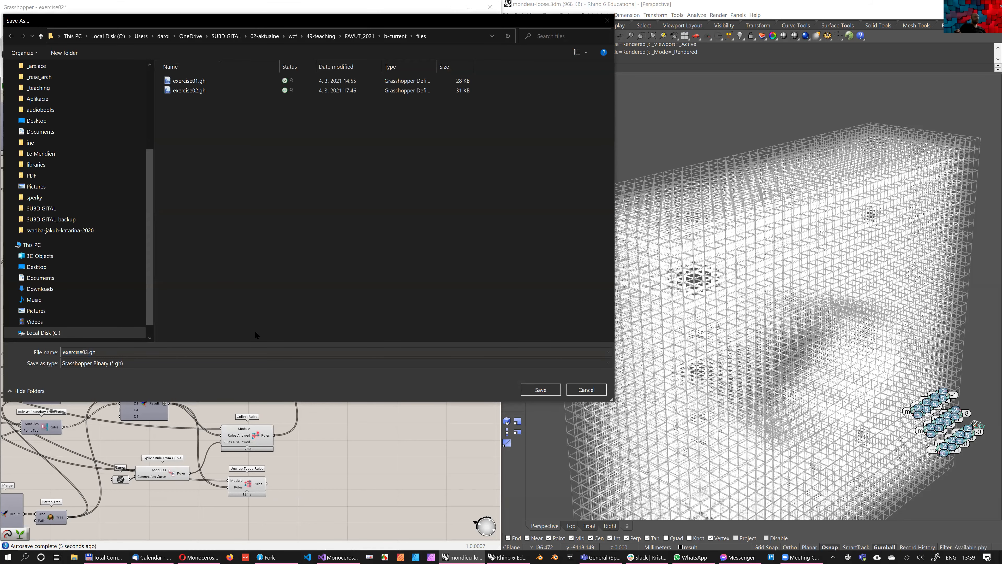
key("Return")
Enable the Monoceros WFC Solver to compute a solution for the woven slots
middle_click(358, 253)
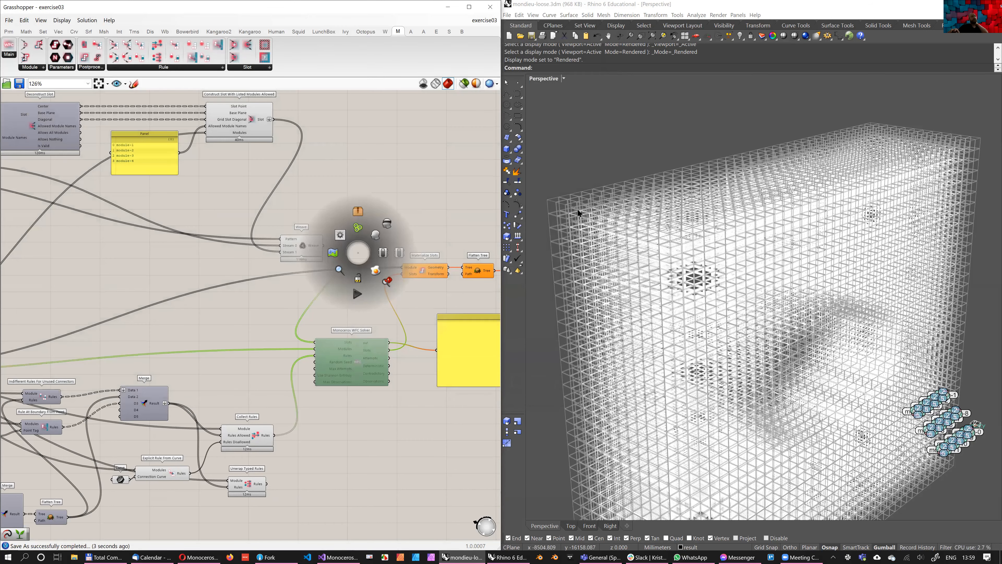
right_click_drag(576, 210, 576, 209)
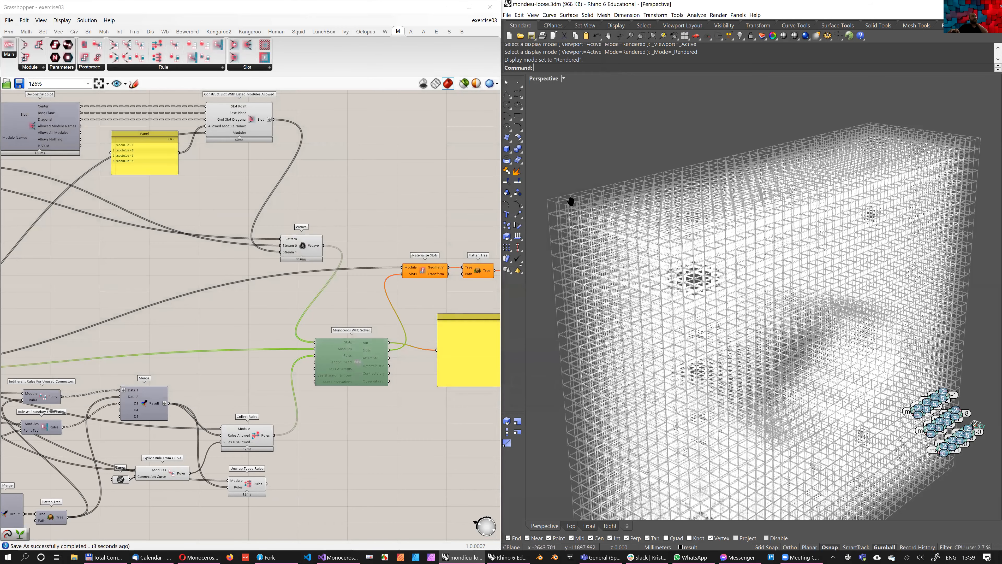
scroll(557, 211, "down", 3)
right_click_drag(557, 210, 646, 285)
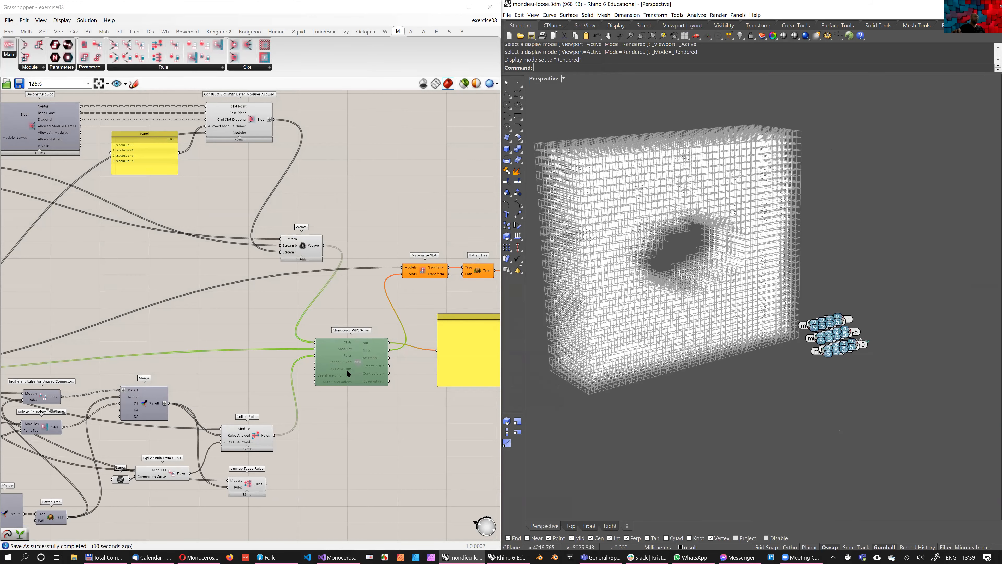
middle_click(361, 373)
left_click(386, 374)
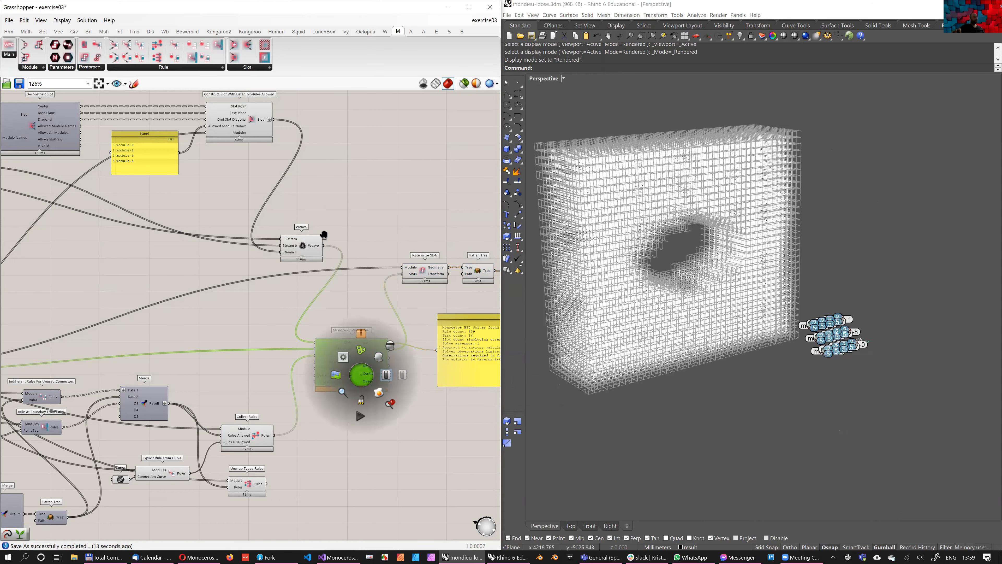
left_click(289, 393)
right_click_drag(383, 389, 275, 396)
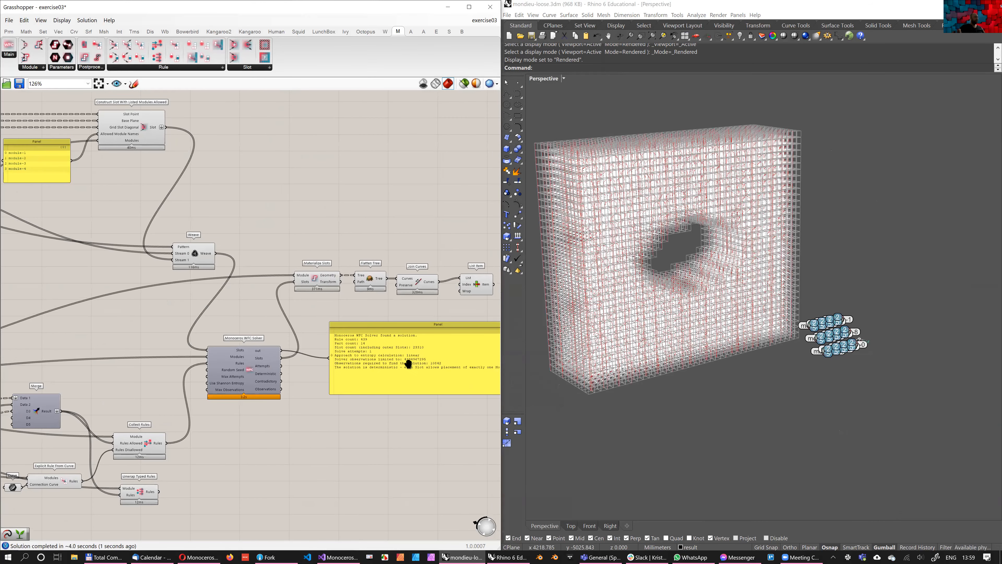
Turn off the preview of the slot, module and rule components up to and including the Monoceros WFC Solver
scroll(235, 276, "down", 2)
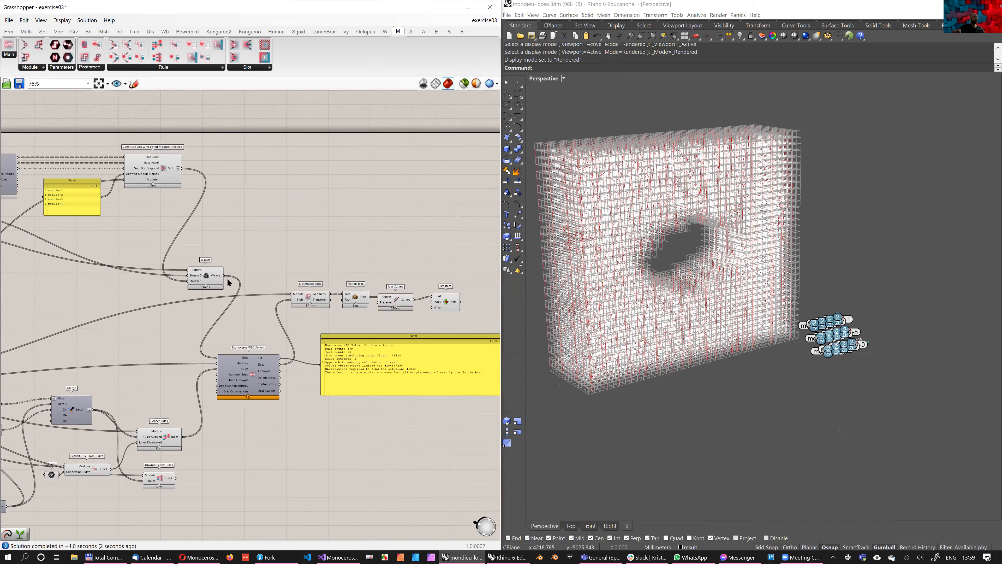
right_click_drag(233, 284, 364, 252)
left_click_drag(23, 159, 412, 465)
middle_click(229, 285)
right_click_drag(270, 193, 275, 197)
scroll(289, 214, "down", 2)
right_click_drag(221, 239, 284, 254)
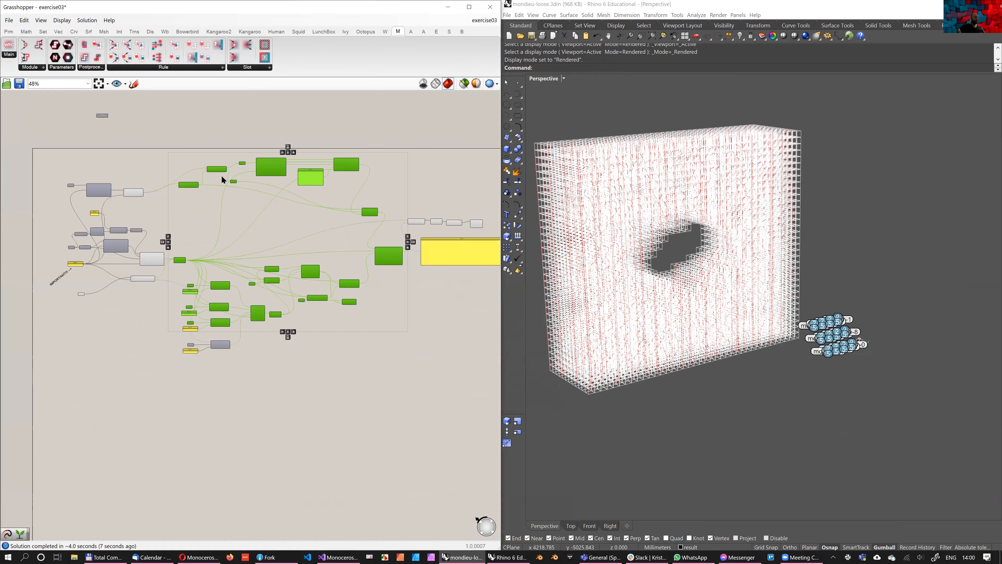
left_click_drag(135, 337, 233, 183)
middle_click(161, 427)
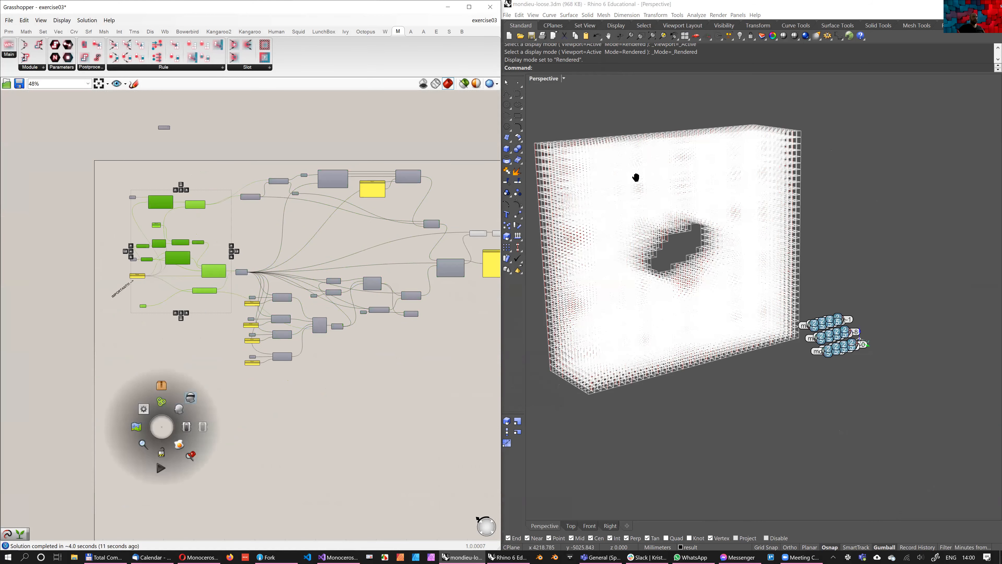
Inspect the materialized red curve structure from several angles and distances, as well as the labelled modules in the Perspective viewport
scroll(727, 271, "up", 5)
mouse_move(727, 272)
right_mouse_down()
mouse_move(700, 268)
mouse_move(726, 266)
right_mouse_up()
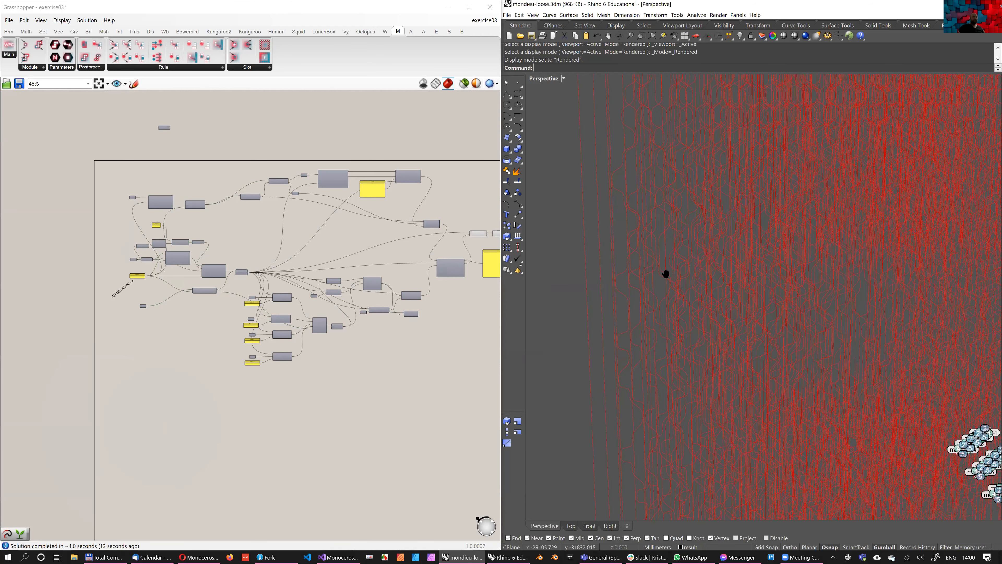
scroll(658, 265, "down", 3)
right_click_drag(680, 264, 652, 302)
right_click_drag(648, 348, 671, 314, "shift")
right_click_drag(685, 209, 695, 279)
right_click_drag(765, 336, 735, 322)
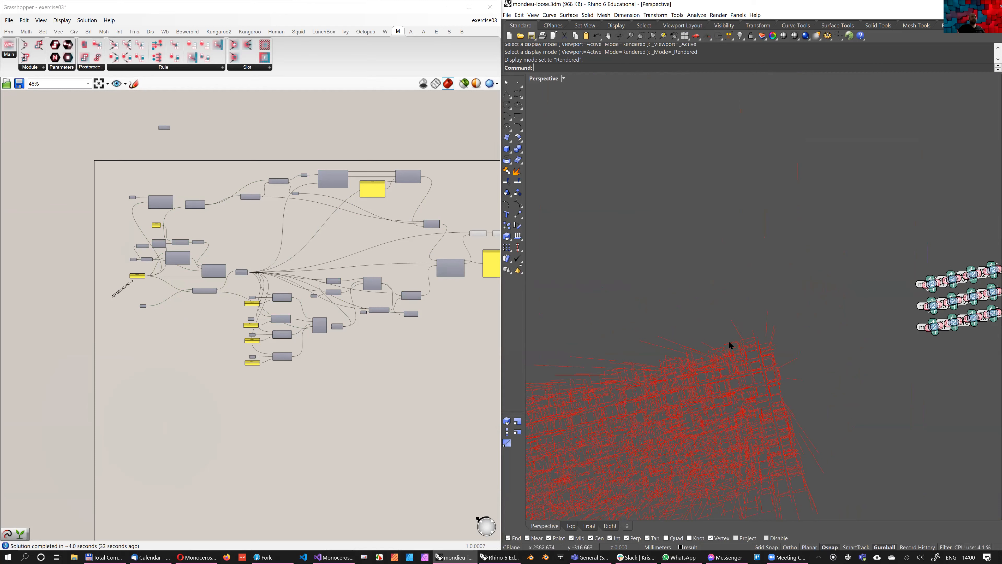
right_click_drag(731, 342, 710, 323)
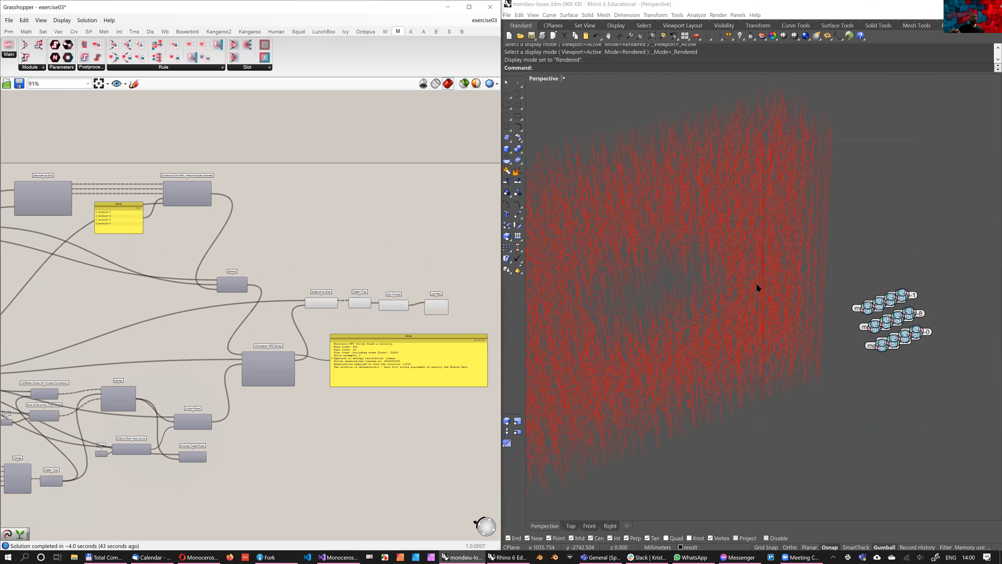
scroll(756, 284, "down", 4)
right_click_drag(771, 340, 730, 327, "shift")
scroll(729, 326, "up", 8)
scroll(730, 302, "up", 5)
right_click_drag(720, 260, 721, 331, "shift")
right_click_drag(252, 309, 264, 295)
right_click_drag(734, 316, 648, 352)
right_click_drag(683, 312, 725, 313)
right_click_drag(299, 291, 279, 308)
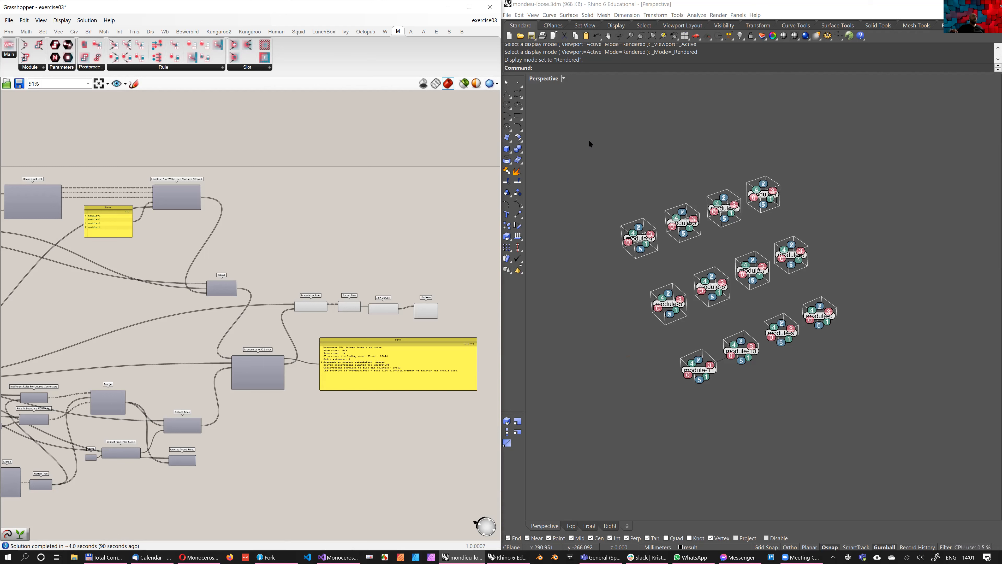
Save the exercise03 definition and check for its file in the files folder in Total Commander
key("ctrl+s")
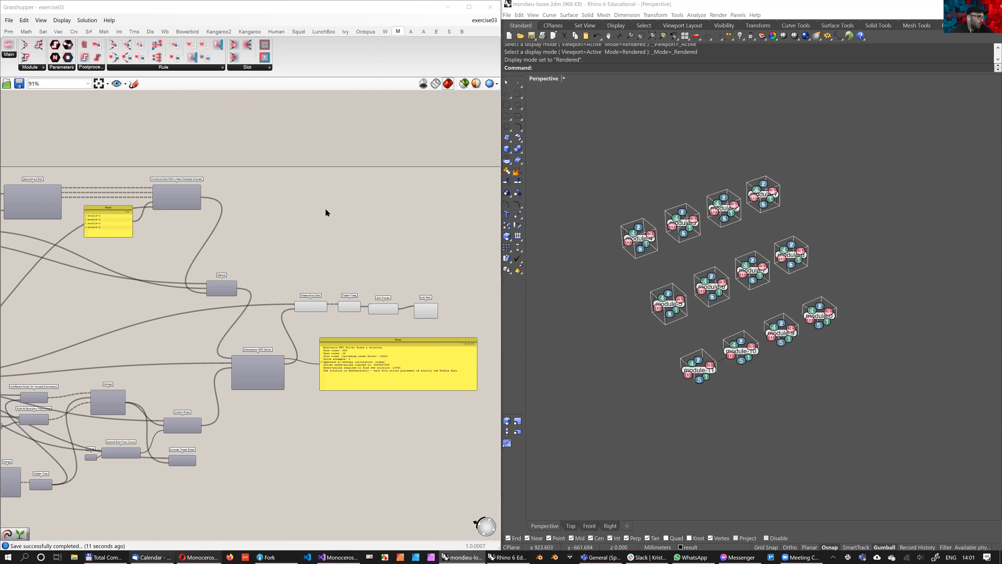
key("alt+Tab")
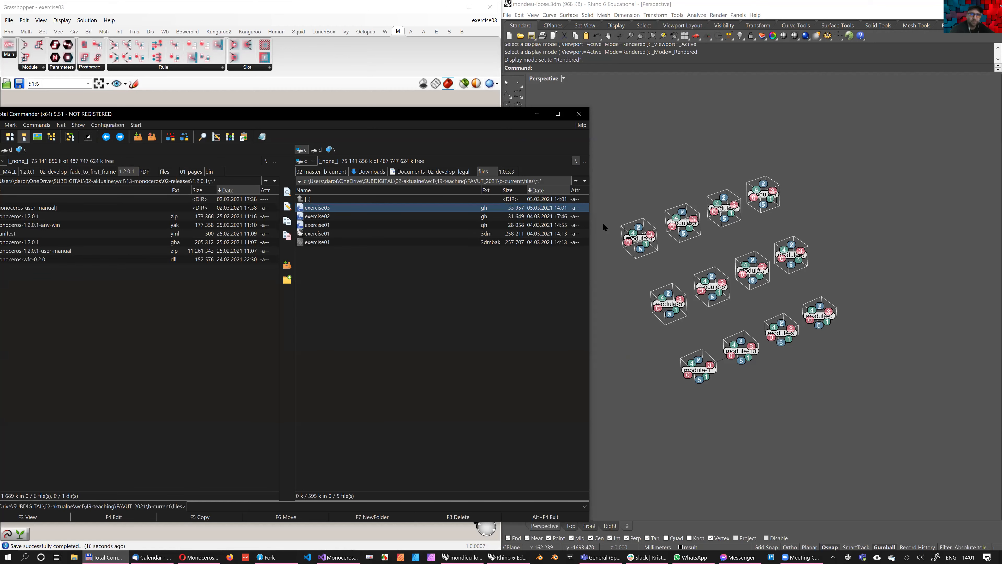
left_click(536, 113)
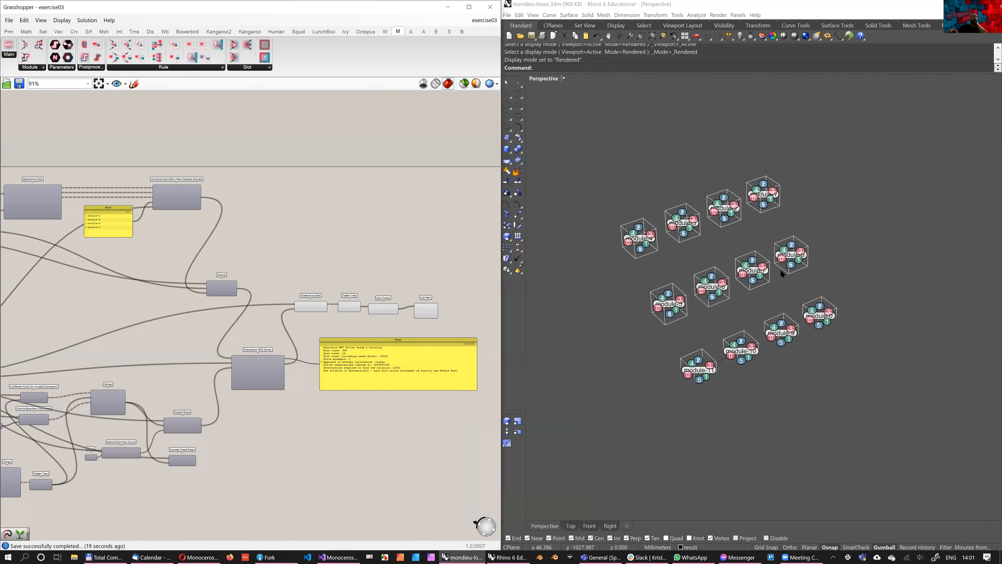
Frame all the labelled modules in the Perspective viewport for inspection and view the Monoceros WFC Solver up close in the definition
left_click_drag(564, 140, 850, 435)
left_click(663, 36)
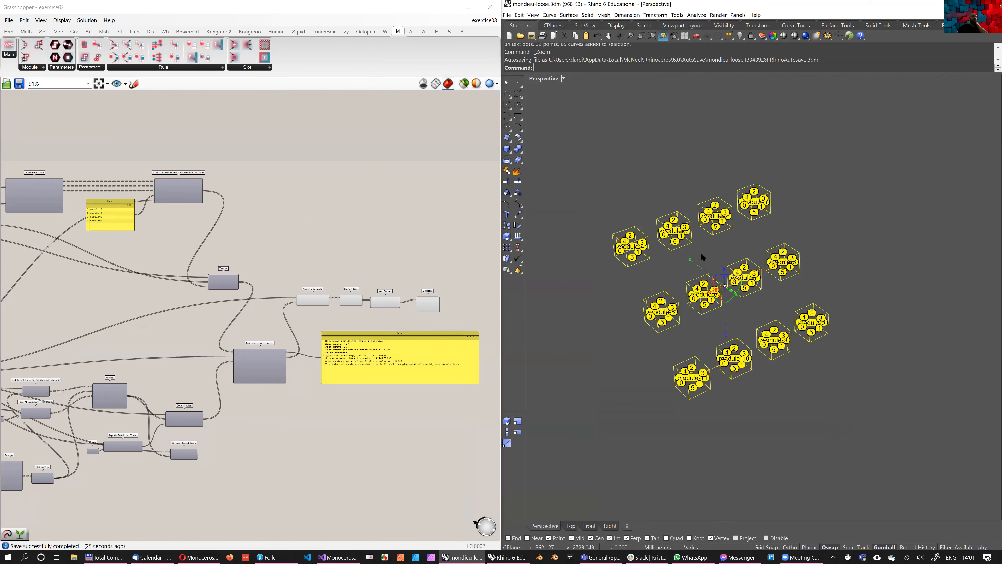
mouse_move(685, 244)
right_mouse_down()
mouse_move(656, 249)
mouse_move(668, 251)
right_mouse_up()
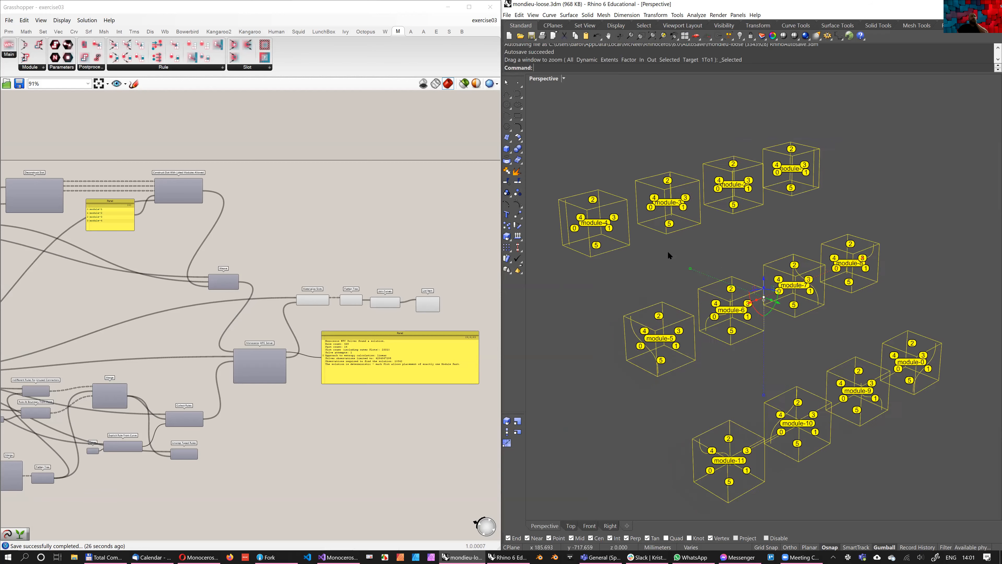
left_click(667, 251)
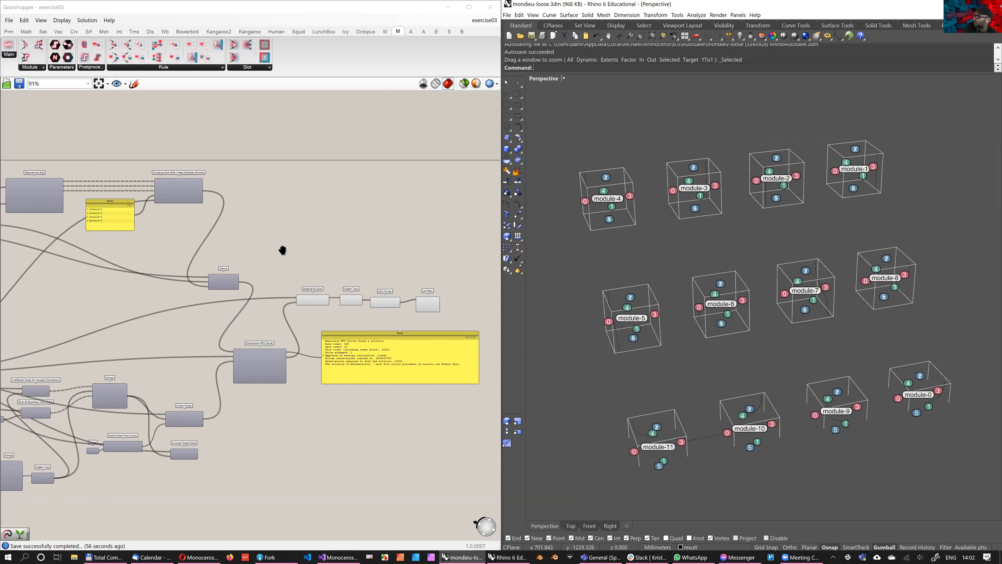
scroll(306, 370, "up", 3)
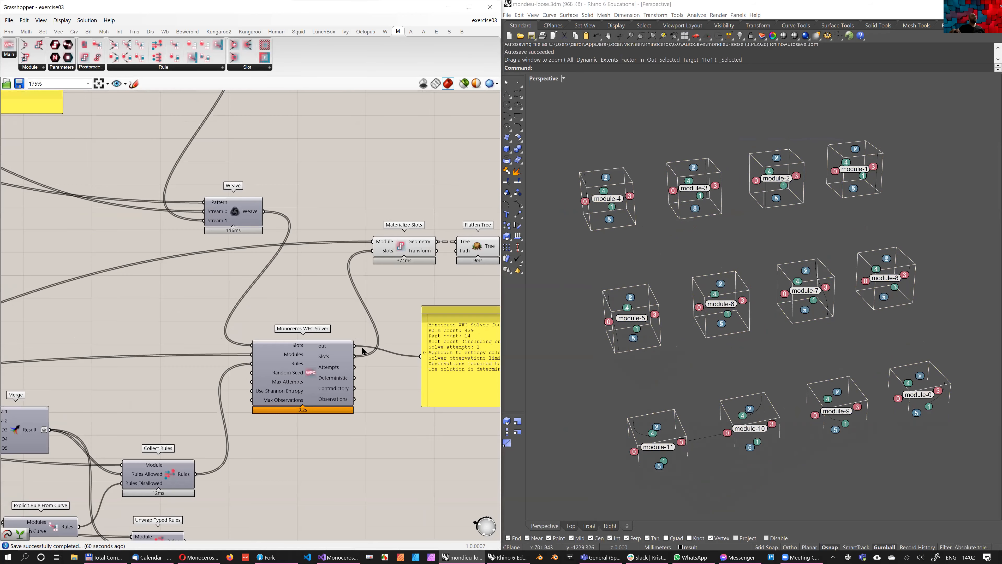
Frame the selected module geometry in the Perspective viewport and examine the labelled modules alongside the solver's end of the definition
scroll(715, 198, "down", 3)
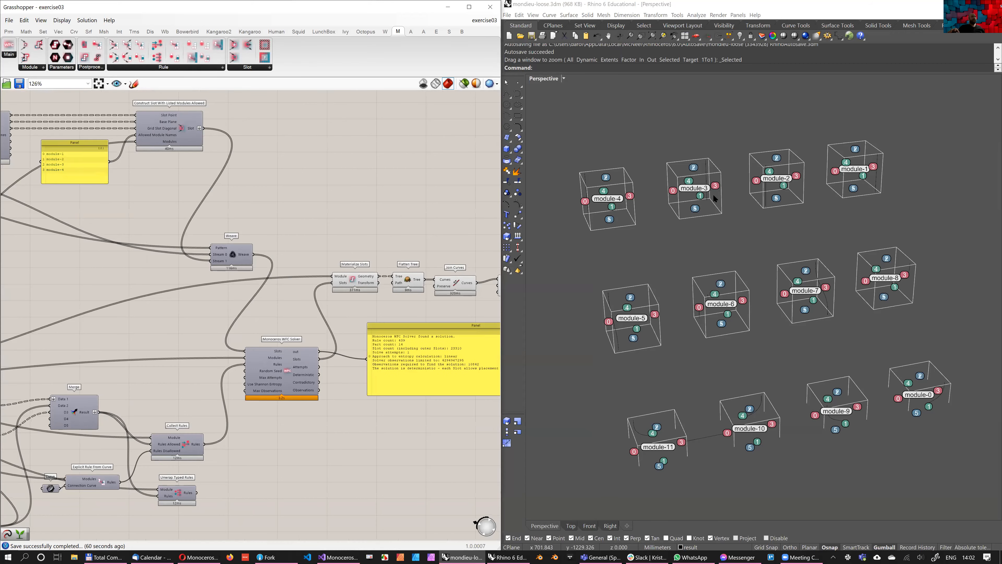
right_click_drag(705, 222, 836, 423)
scroll(741, 409, "down", 4)
left_click_drag(589, 447, 853, 178)
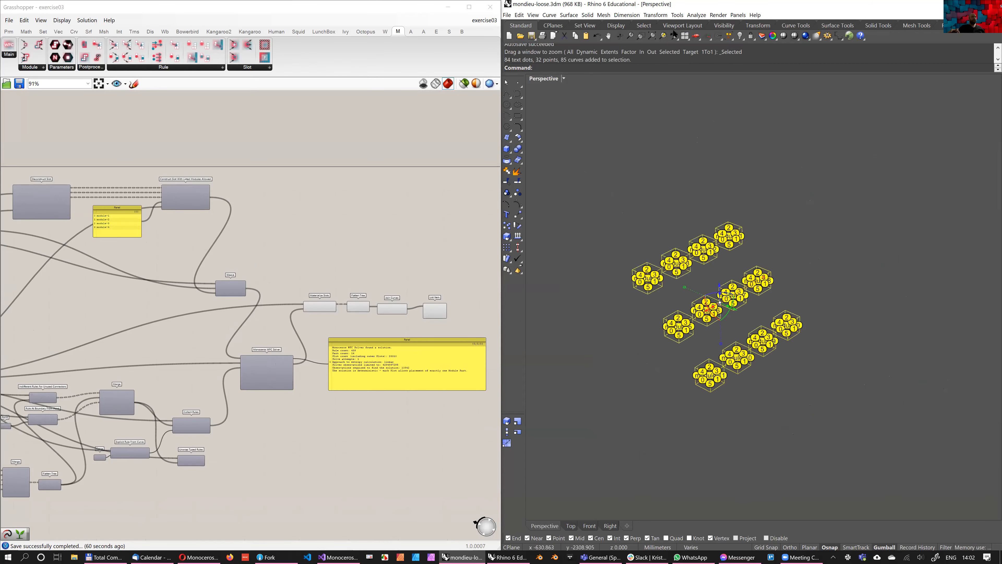
right_click_drag(739, 297, 739, 298)
left_click(663, 36)
right_click_drag(714, 242, 690, 201)
left_click(714, 241)
right_click_drag(741, 300, 685, 200, "shift")
right_click_drag(697, 286, 167, 297)
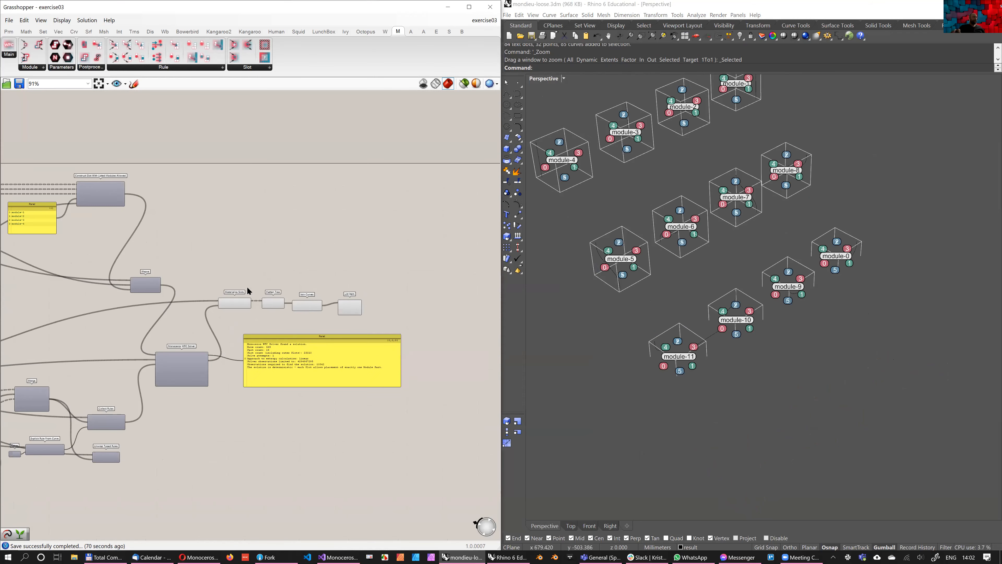
scroll(248, 292, "up", 3)
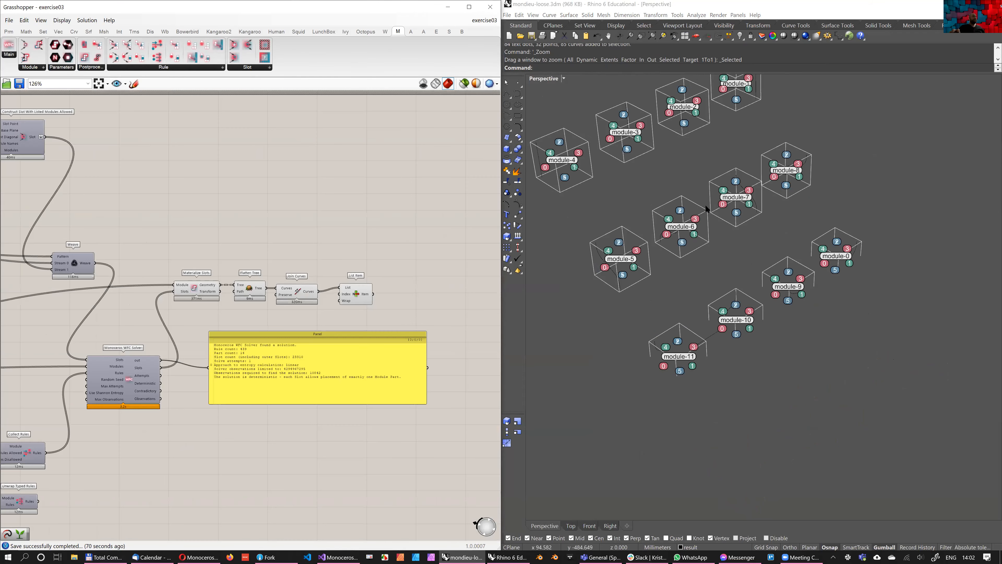
right_click_drag(706, 209, 713, 257, "shift")
Revert the mondieu-loose.3dm Rhino model to its saved version
left_click(507, 14)
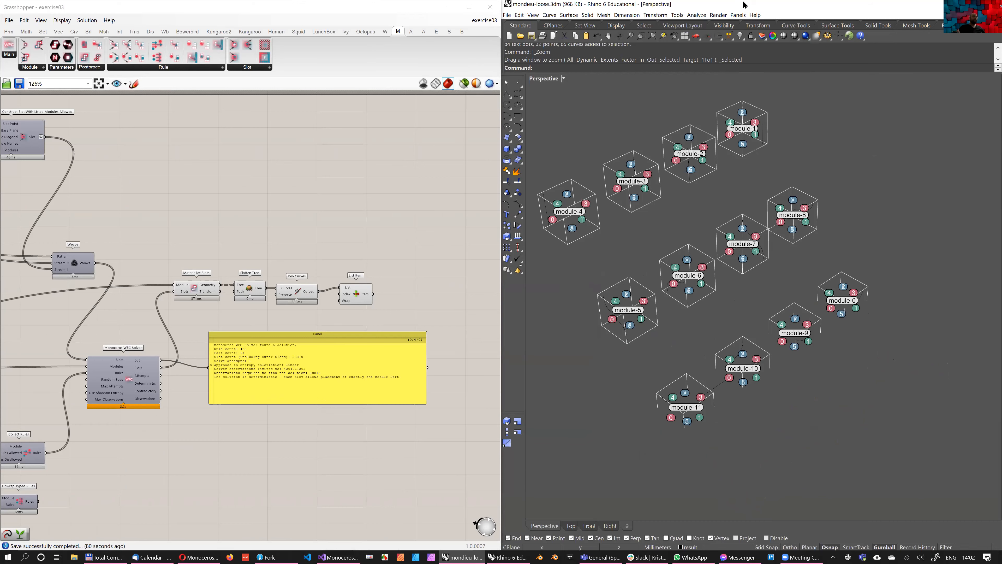
left_click(507, 15)
left_click(520, 41)
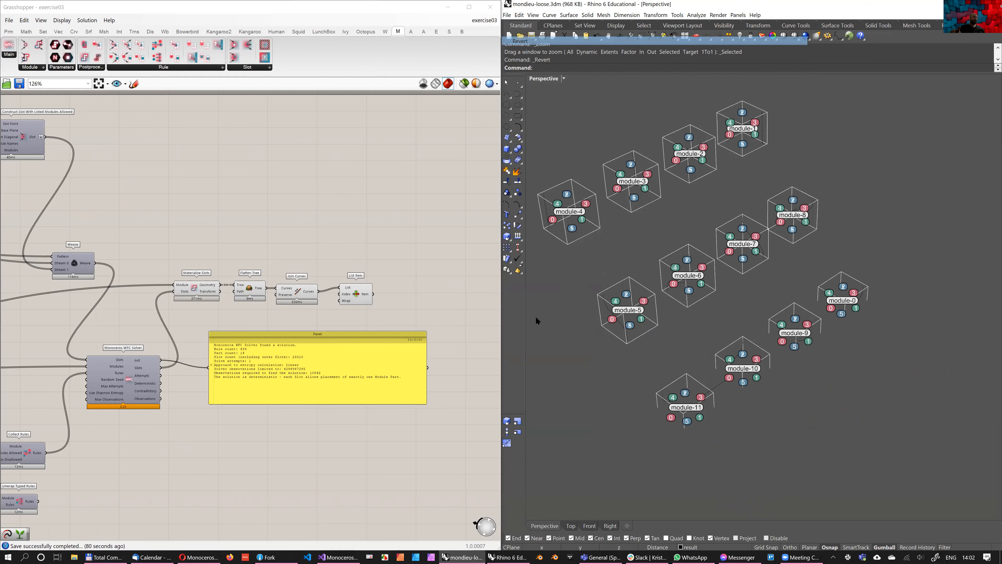
left_click(514, 315)
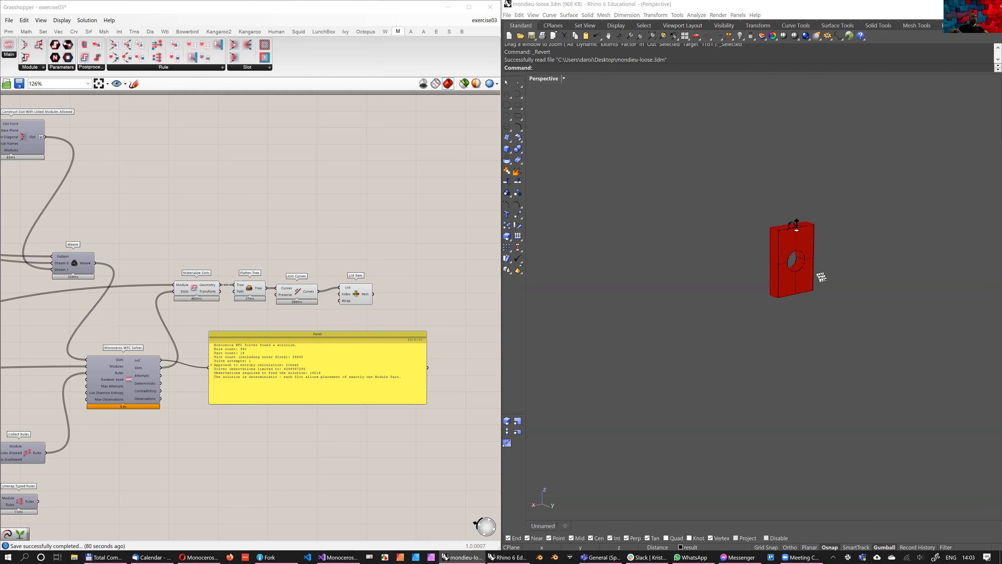
Disable the Monoceros WFC Solver component in the definition
right_click_drag(158, 223, 188, 210)
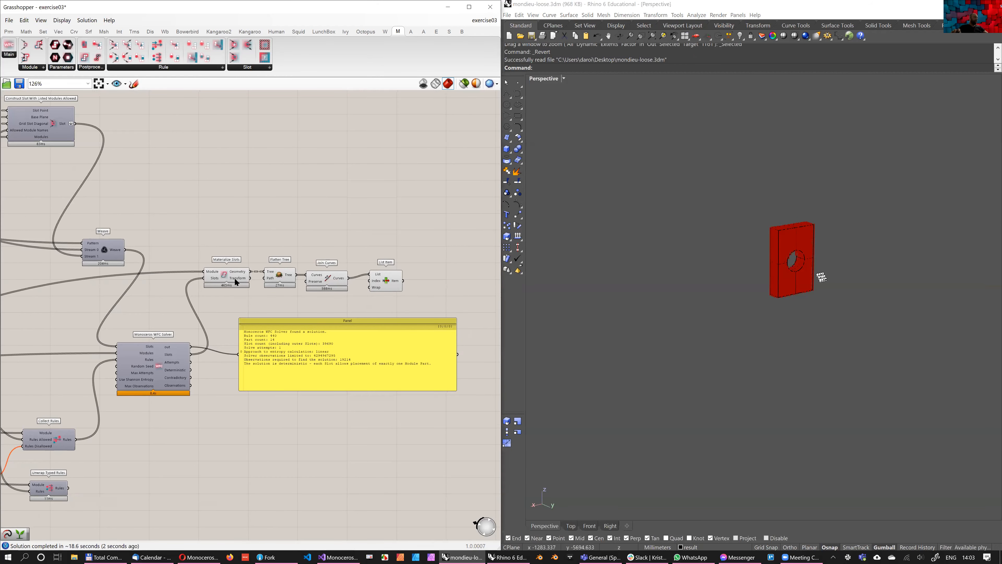
scroll(803, 261, "up", 12)
right_click_drag(726, 215, 680, 273, "shift")
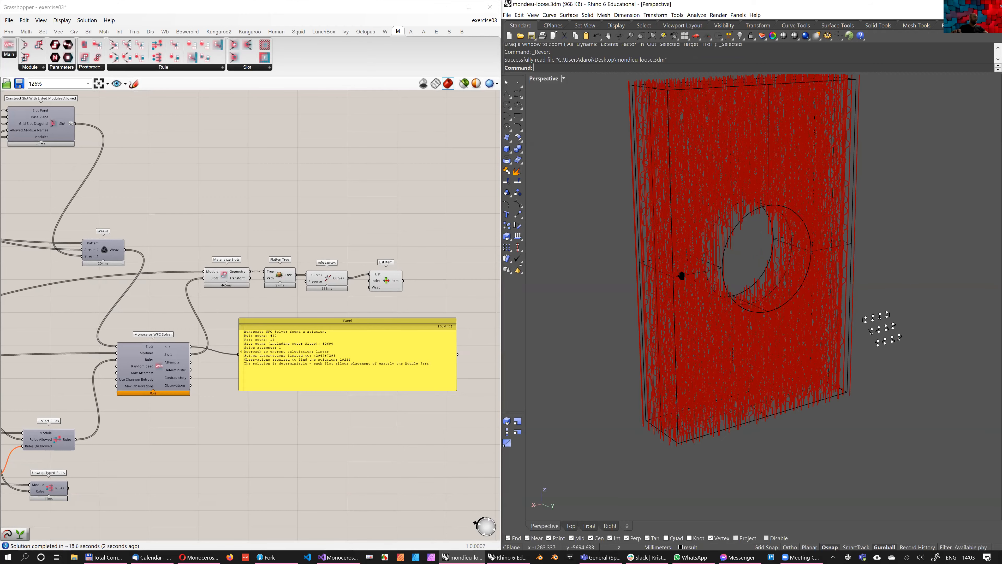
scroll(145, 363, "up", 2)
right_click_drag(145, 362, 220, 321)
left_click(220, 322)
middle_click(250, 250)
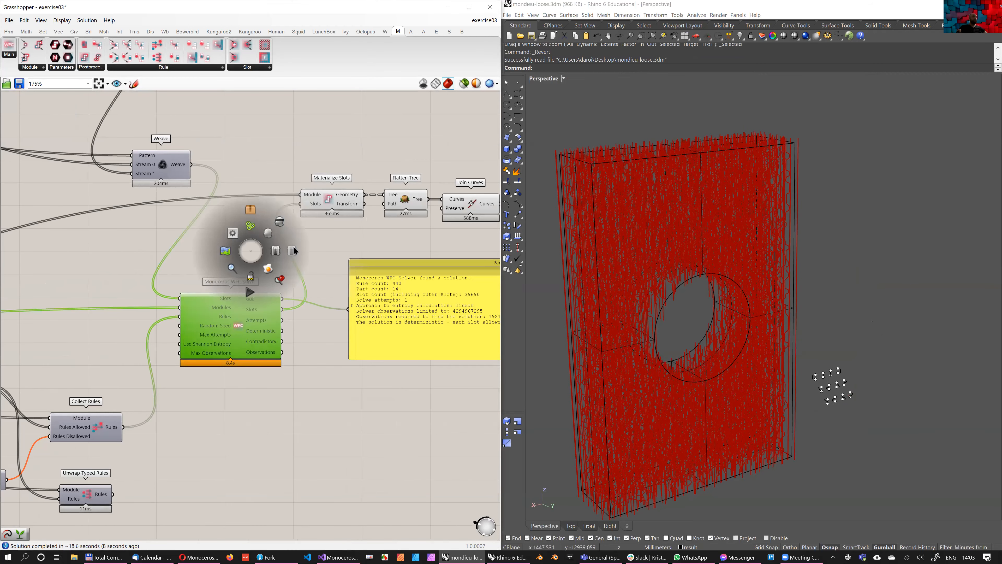
left_click(280, 222)
Select the module curves and points in the Perspective viewport and frame them for a closer look
right_click_drag(217, 149, 261, 206)
scroll(212, 228, "down", 3)
right_click_drag(655, 362, 611, 287, "shift")
scroll(611, 283, "up", 8)
right_click_drag(743, 255, 602, 266, "shift")
left_click_drag(601, 267, 842, 437)
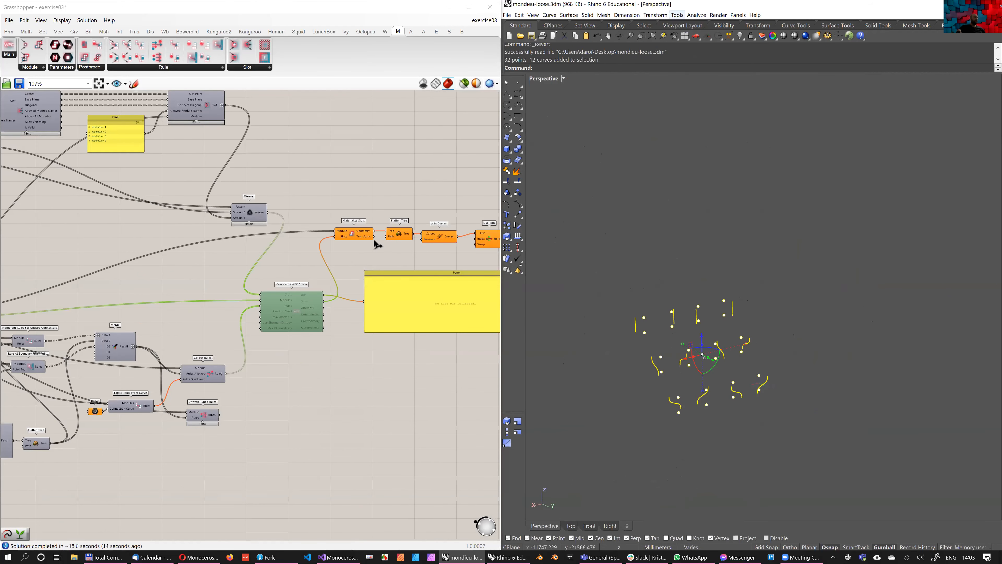
left_click(663, 35)
right_click_drag(670, 252, 662, 254)
Turn on the preview of the Flatten Tree component that gathers all the modules
left_click(140, 214)
scroll(345, 189, "down", 4)
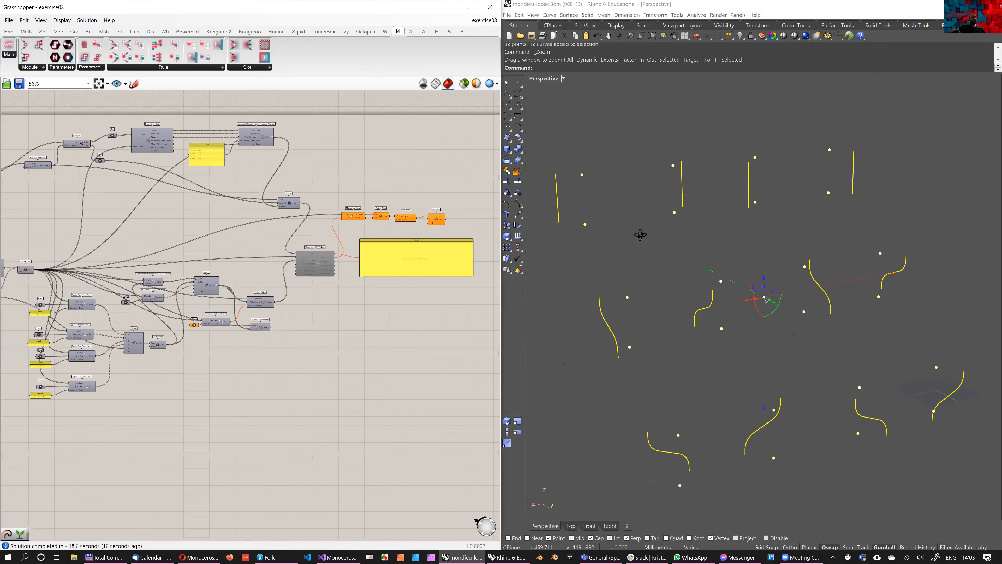
scroll(45, 238, "up", 4)
scroll(121, 221, "down", 1)
left_click(106, 264)
middle_click(123, 226)
right_click_drag(638, 270, 686, 264)
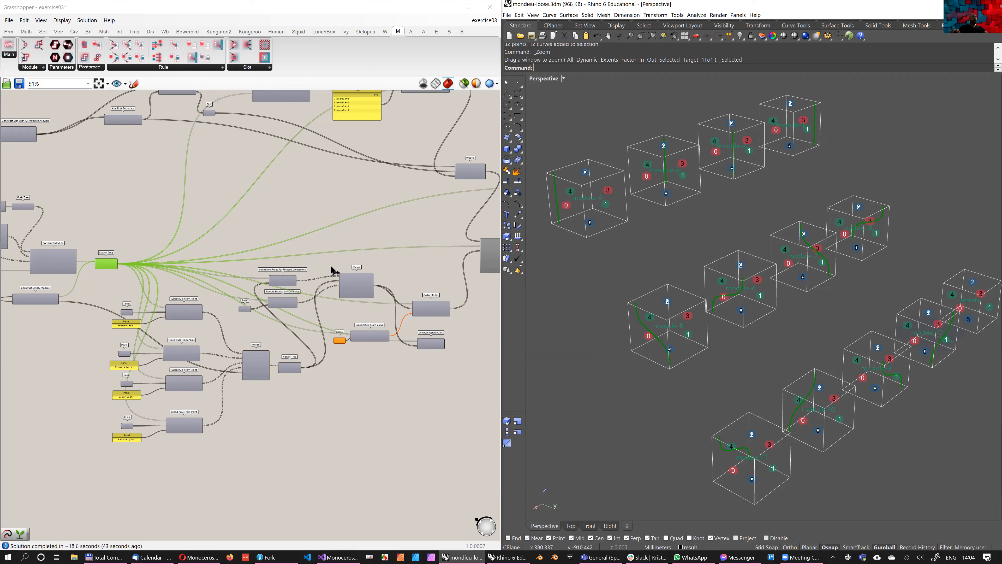
left_click(404, 382)
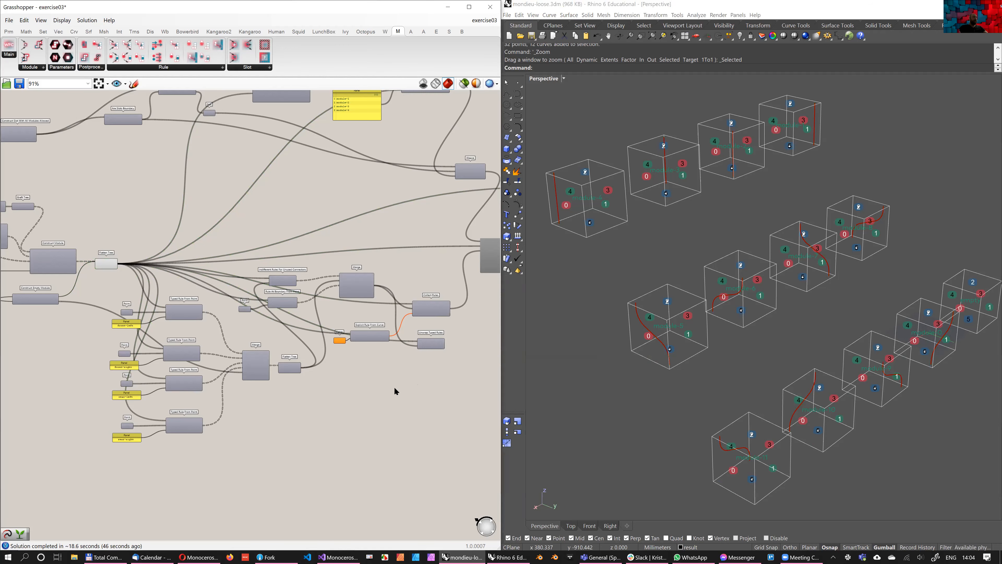
Delete the Explicit Rule From Curve component together with its curve parameter
scroll(403, 382, "up", 3)
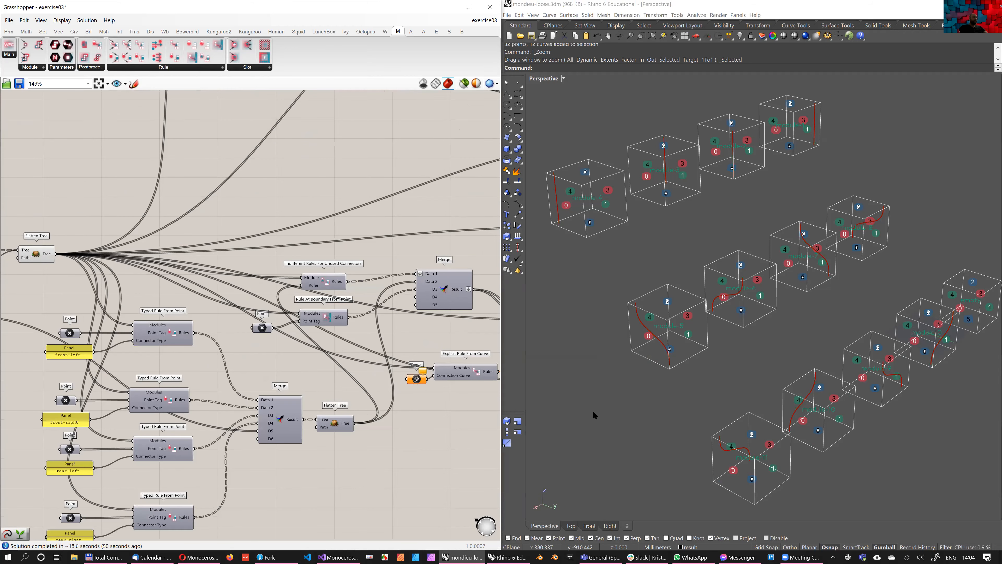
scroll(434, 395, "up", 1)
left_click_drag(447, 398, 379, 354)
right_click_drag(334, 381, 299, 389)
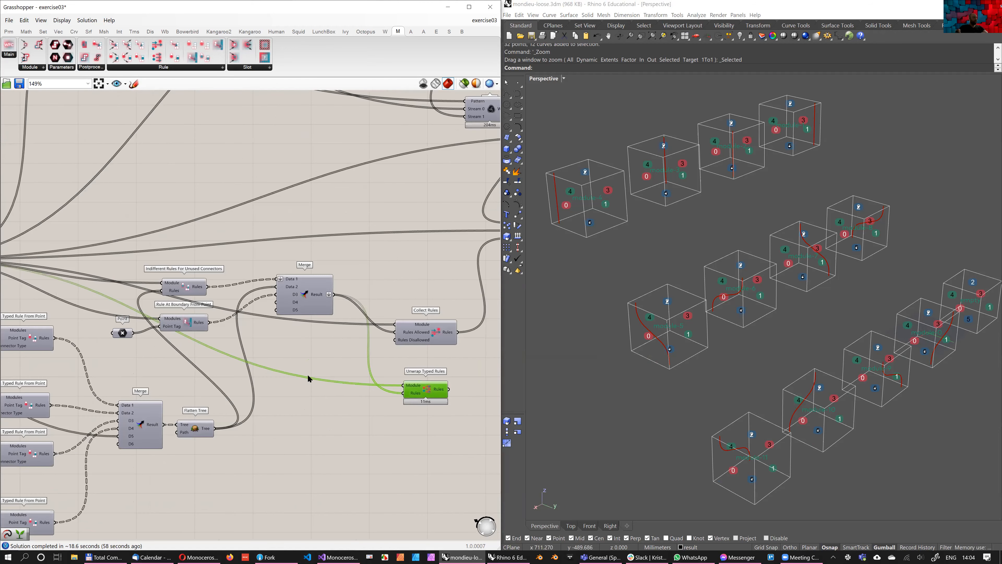
key("Delete")
Wire the rules Merge result directly into the solver's Rules input and delete the Collect Rules and Unwrap Typed Rules components
right_click_drag(349, 298, 218, 307)
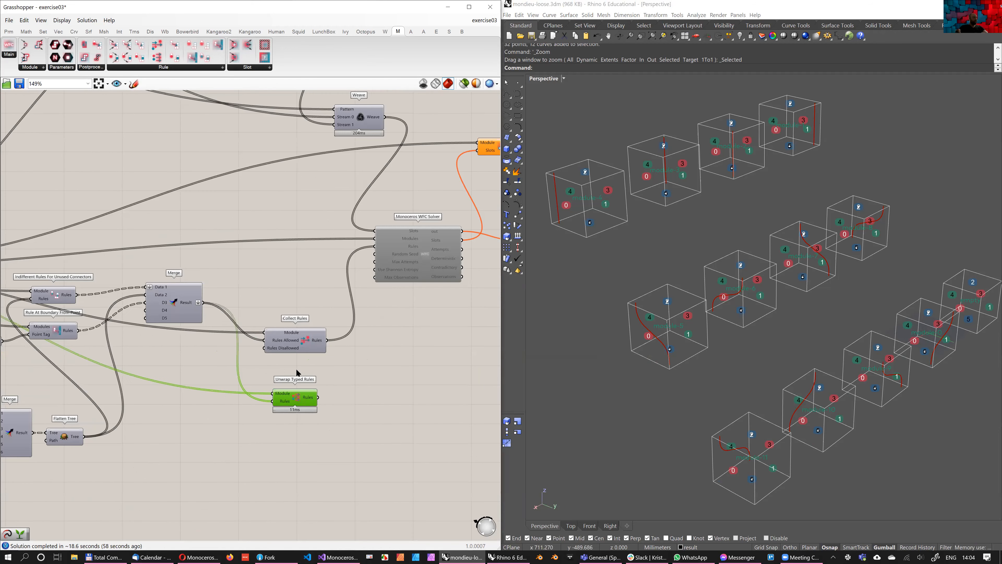
left_click_drag(306, 343, 294, 366)
left_click_drag(202, 302, 379, 245)
left_click_drag(281, 351, 288, 367)
key("Delete")
right_click_drag(270, 340, 329, 325)
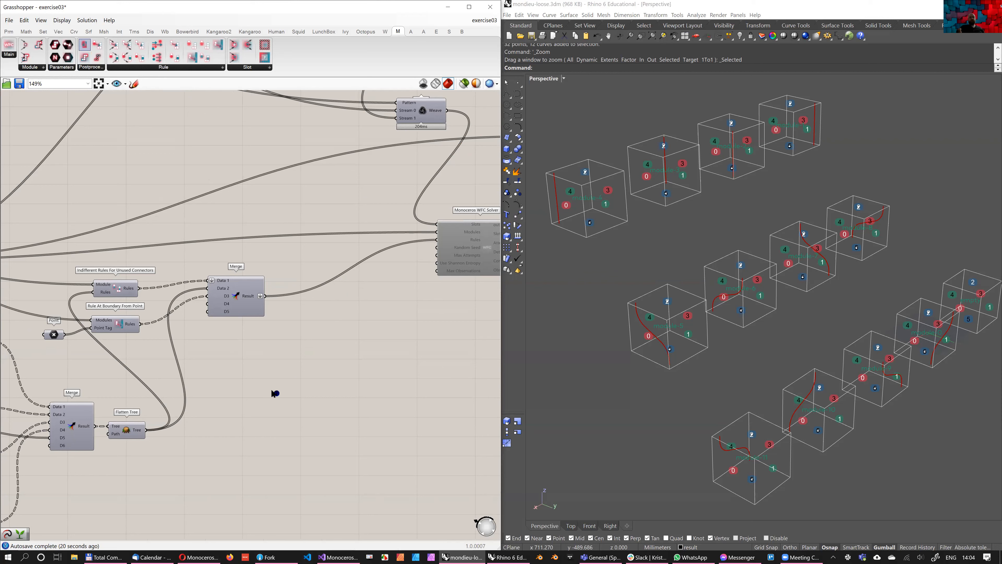
Place an Assemble Rule component on the canvas and connect the flattened modules to its Module input
left_click(275, 393)
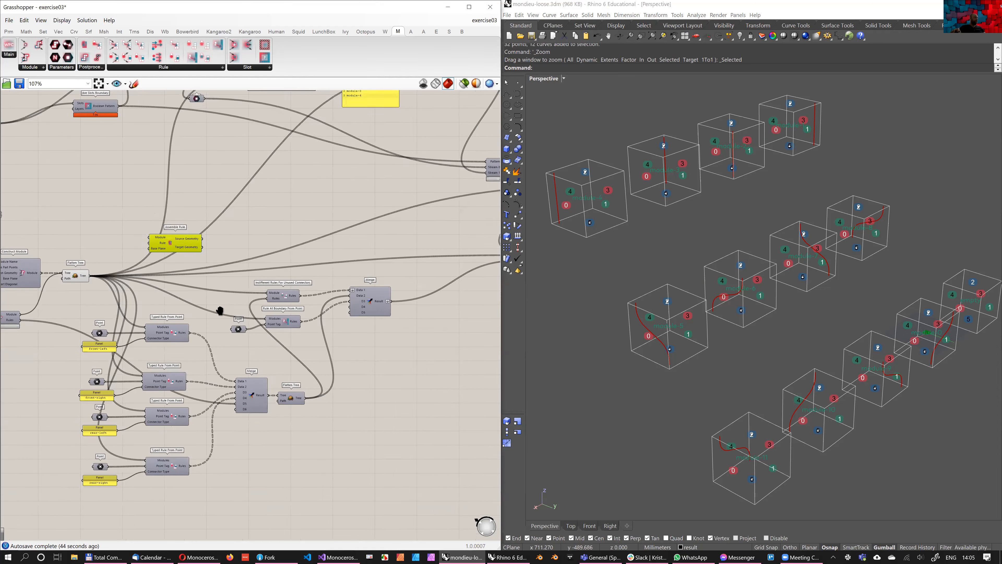
scroll(268, 326, "up", 3)
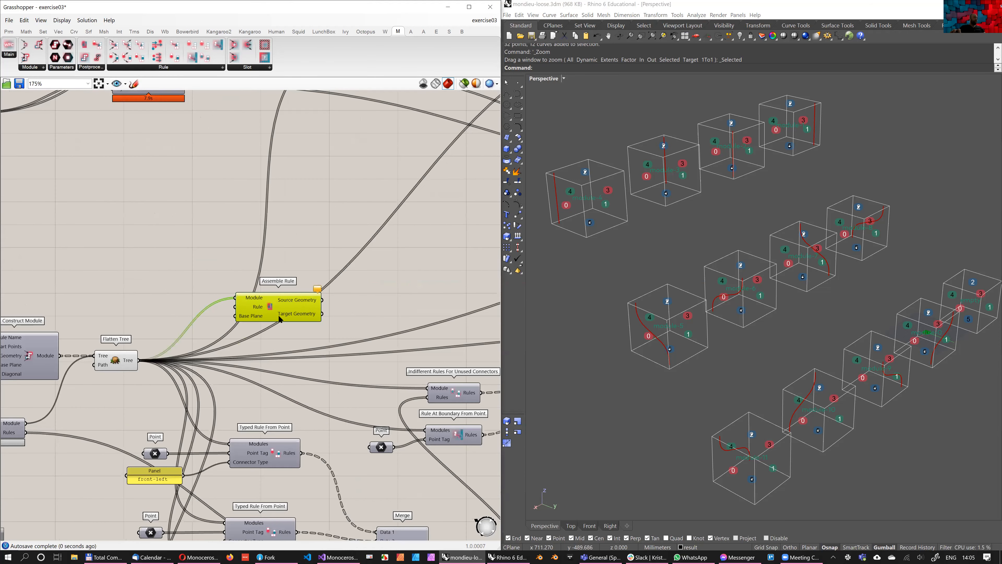
left_click_drag(279, 319, 381, 260)
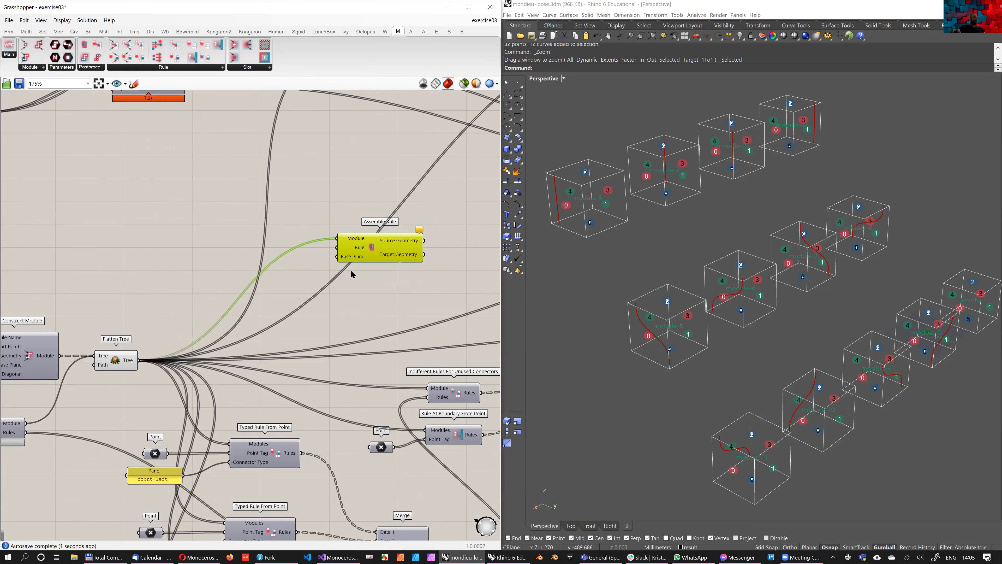
right_click_drag(383, 257, 241, 327)
left_click_drag(240, 327, 357, 303)
right_click_drag(351, 305, 286, 298)
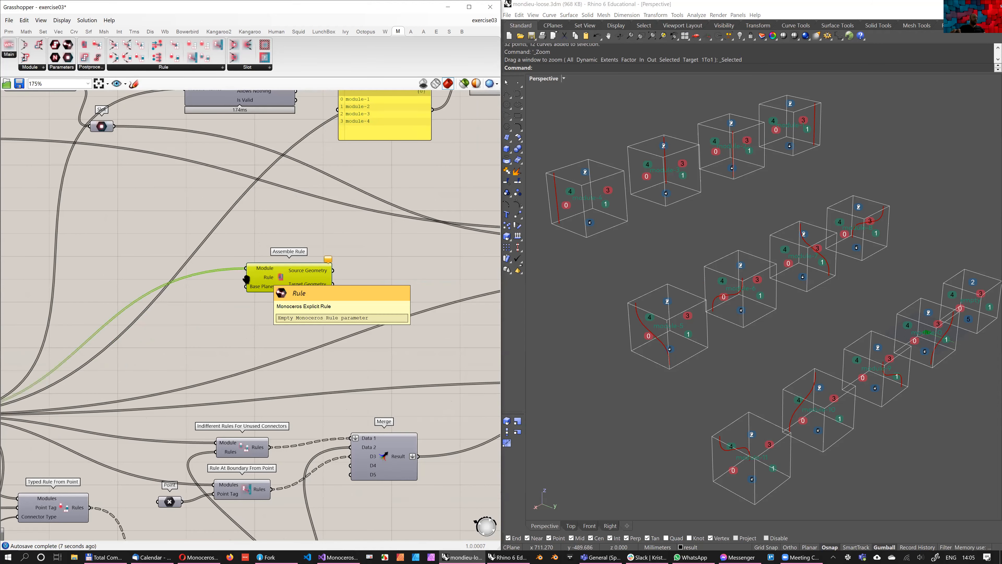
scroll(238, 281, "down", 2)
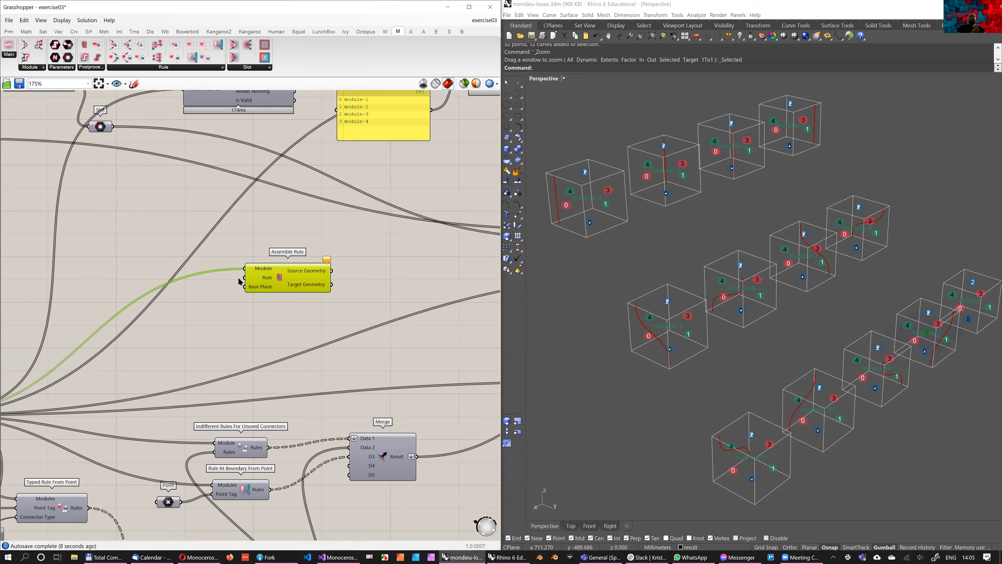
mouse_move(240, 281)
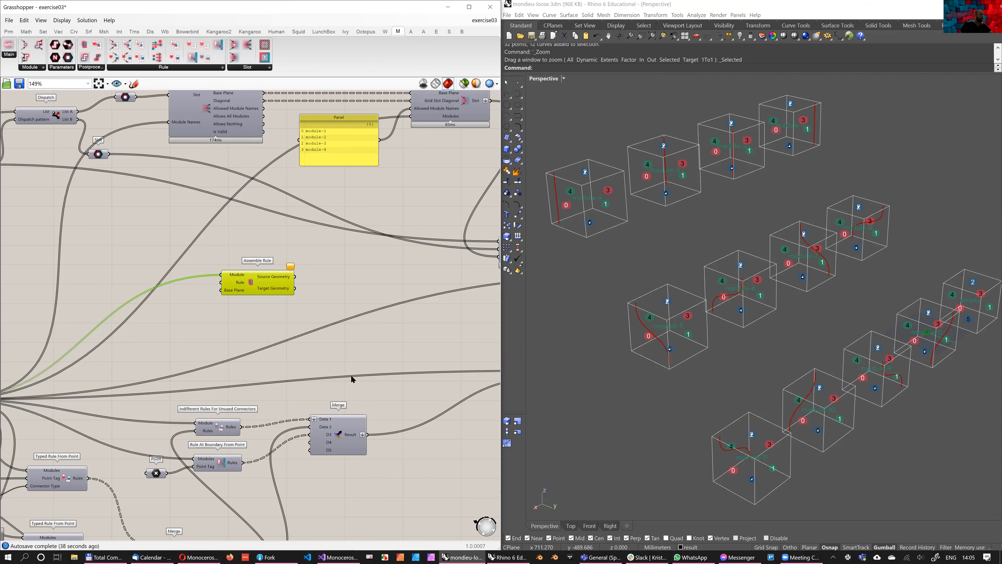
Move the Assemble Rule component to the free area beside the rules Merge component
right_click_drag(323, 347, 287, 372)
right_click_drag(185, 242, 157, 92)
left_click_drag(195, 158, 424, 381)
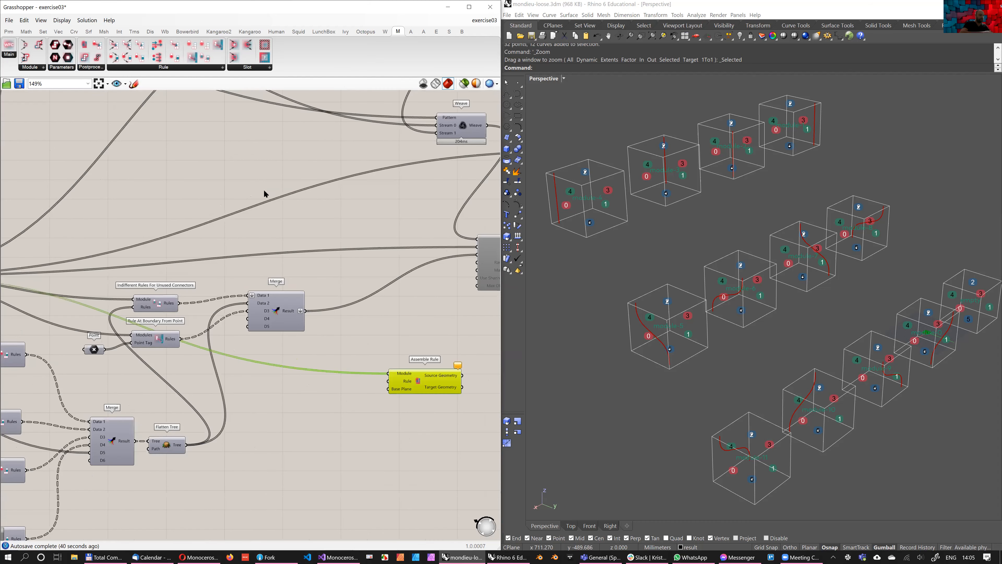
Add an Unwrap Typed Rules component and connect the rules Merge result and the flattened modules to its inputs
right_click_drag(332, 336, 323, 345)
double_click(322, 345)
type("unwrap")
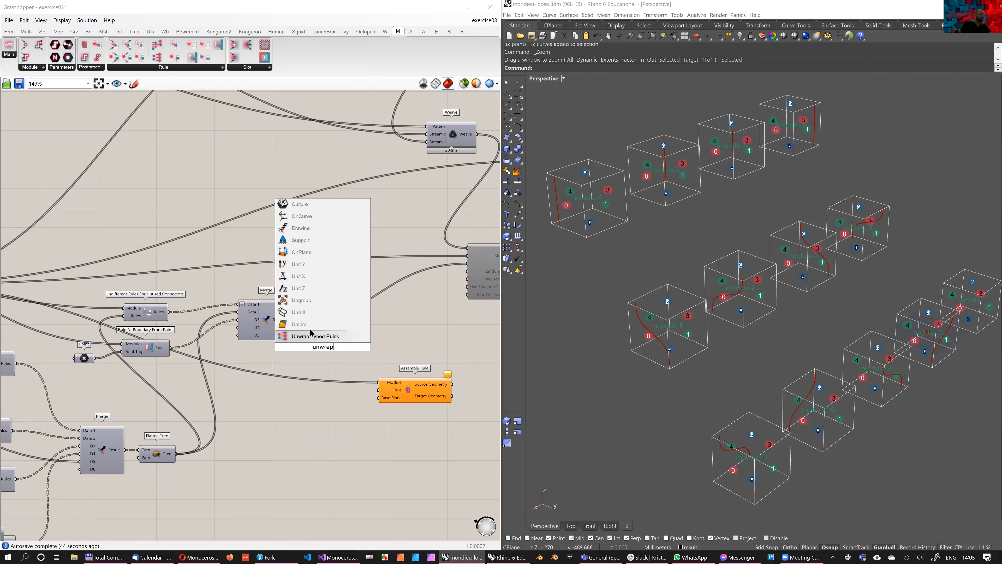
left_click(307, 342)
left_click_drag(295, 320, 314, 439)
right_click_drag(287, 415, 350, 386)
scroll(361, 390, "down", 3)
left_click_drag(98, 293, 334, 352)
scroll(367, 379, "up", 5)
scroll(388, 370, "down", 3)
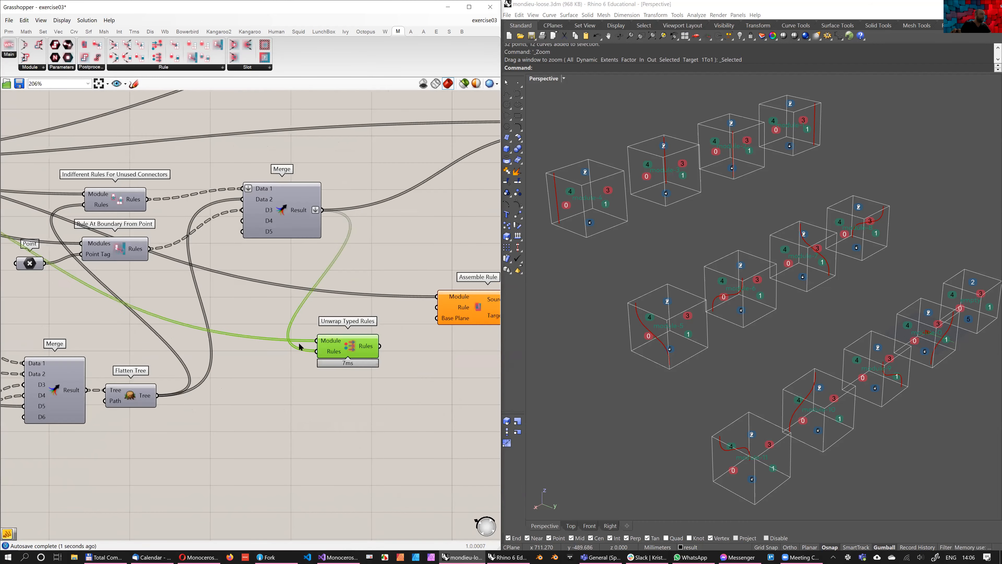
Feed the Unwrap Typed Rules component's Rules input from the flattened typed point rules instead and check its output list
left_click_drag(240, 349, 320, 342)
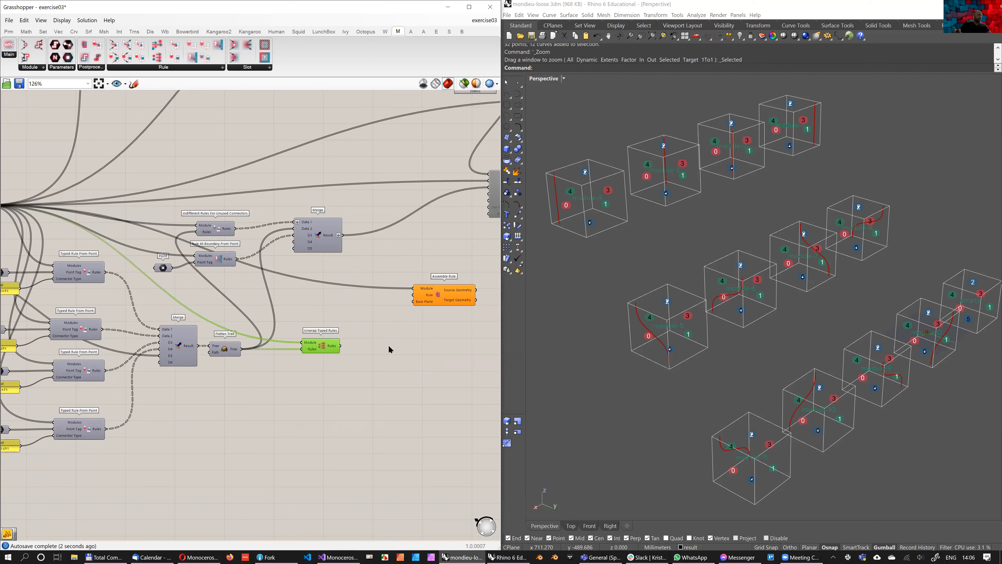
scroll(391, 347, "up", 2)
mouse_move(292, 327)
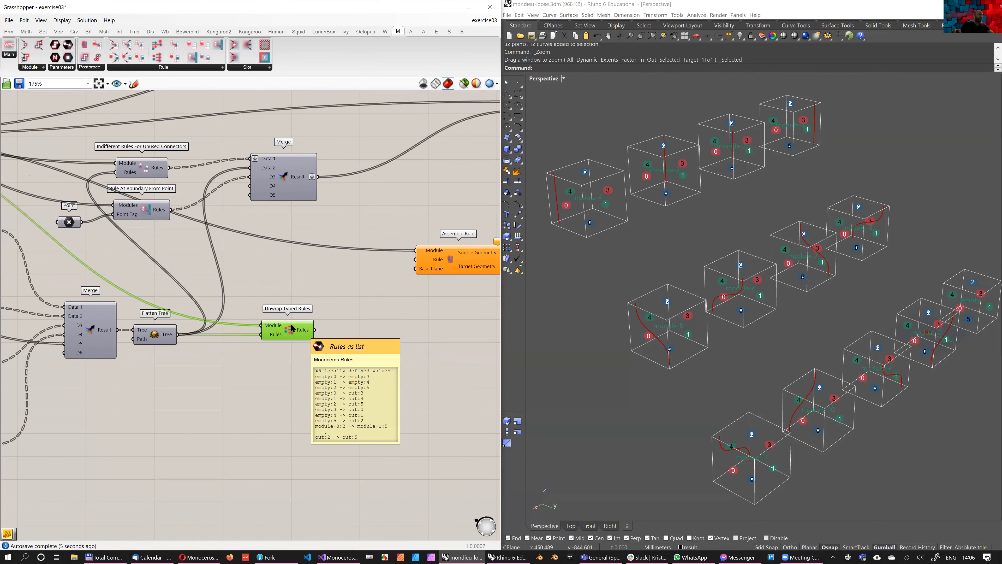
right_click_drag(294, 327, 251, 326)
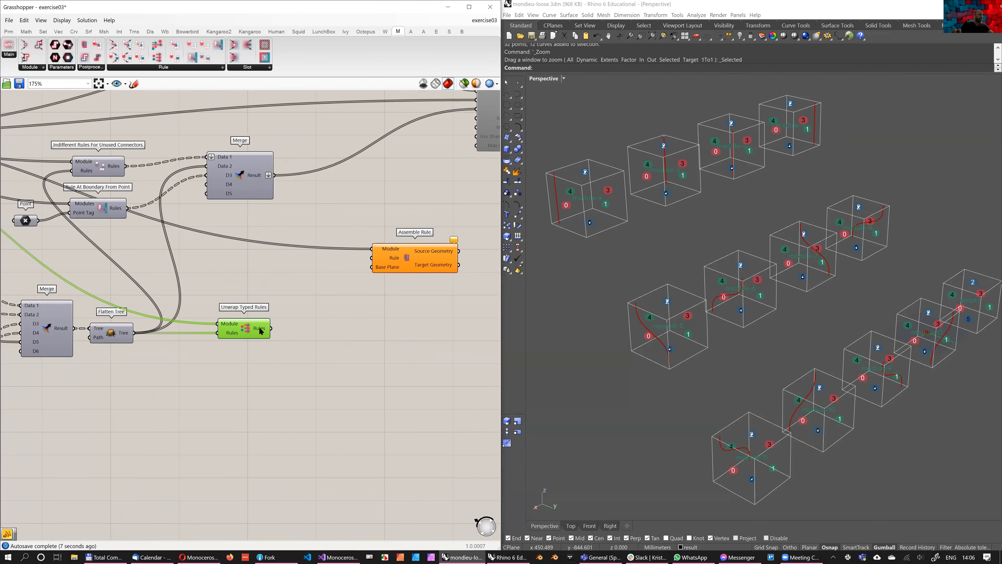
mouse_move(260, 331)
Add a List Item component fed by the unwrapped rules, with a number slider of 15 as its index
double_click(299, 391)
type("item")
left_click(289, 368)
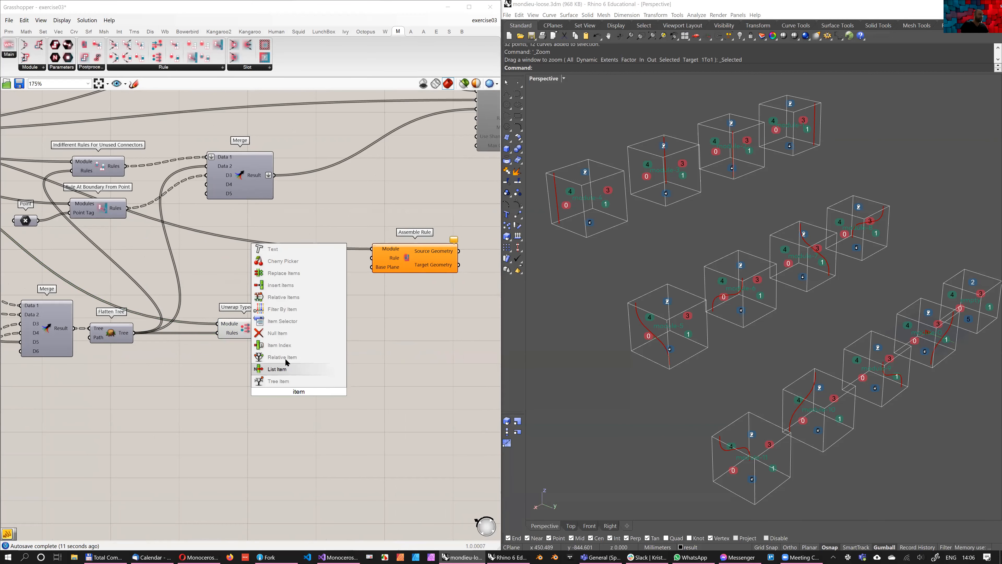
mouse_move(271, 328)
left_mouse_down()
mouse_move(286, 361)
mouse_move(278, 381)
mouse_move(327, 369)
left_mouse_up()
double_click(276, 387)
type("15")
key("Return")
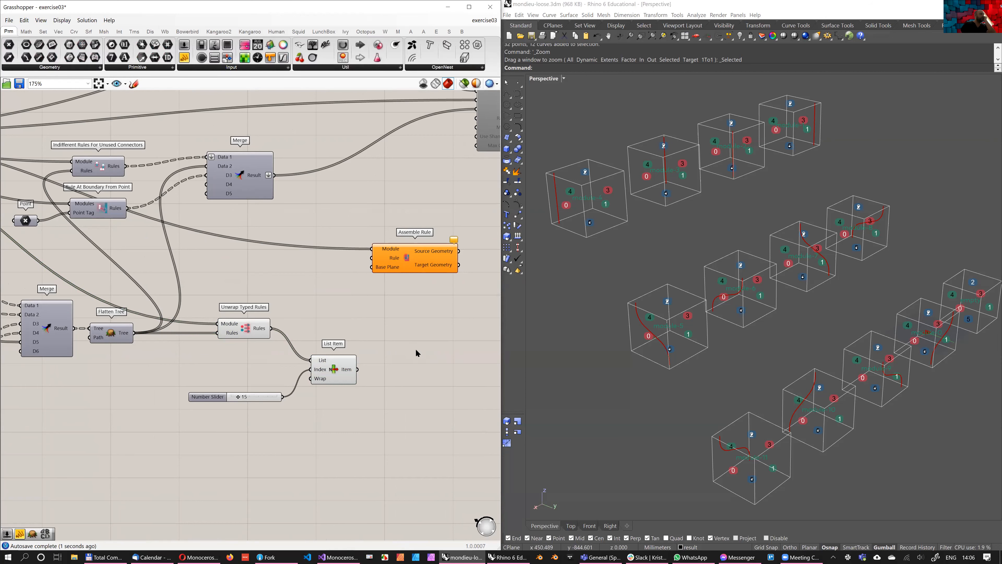
Add a panel showing the List Item output and enlarge it enough to read the picked rule
left_click(419, 340)
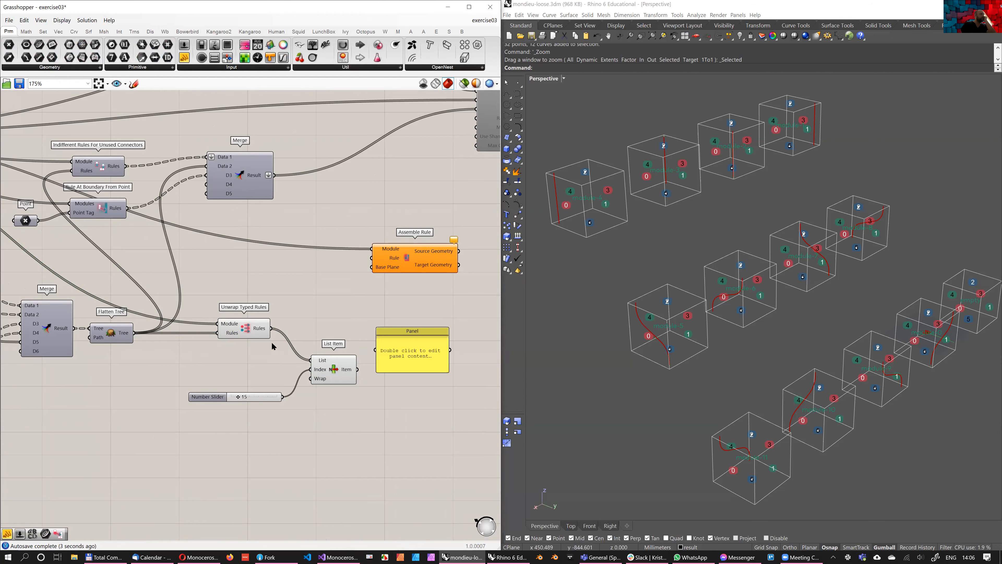
left_click_drag(359, 370, 375, 350)
right_click_drag(420, 380, 266, 365)
scroll(247, 373, "down", 2)
scroll(278, 314, "up", 2)
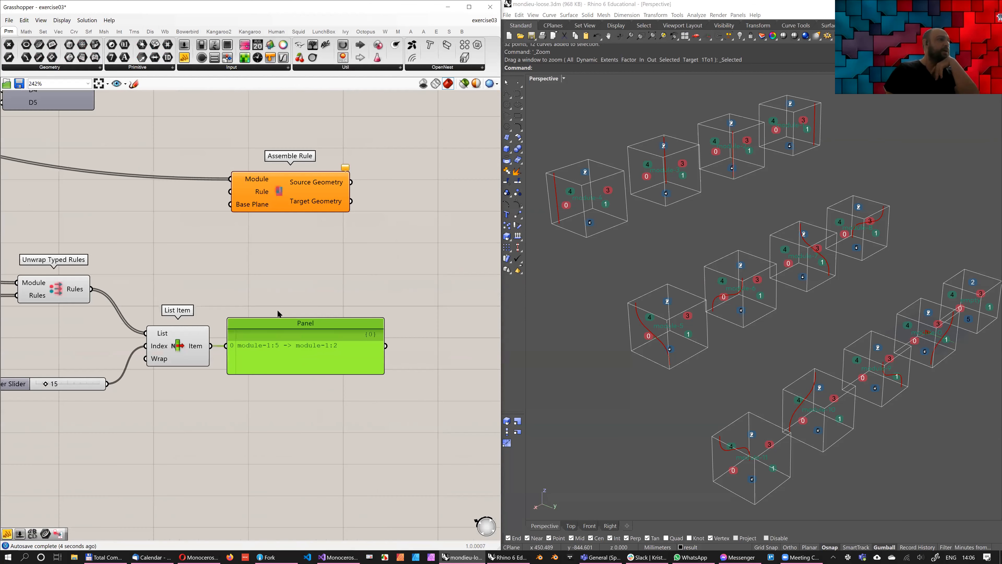
right_click_drag(324, 304, 309, 331)
scroll(282, 311, "down", 2)
scroll(180, 356, "up", 2)
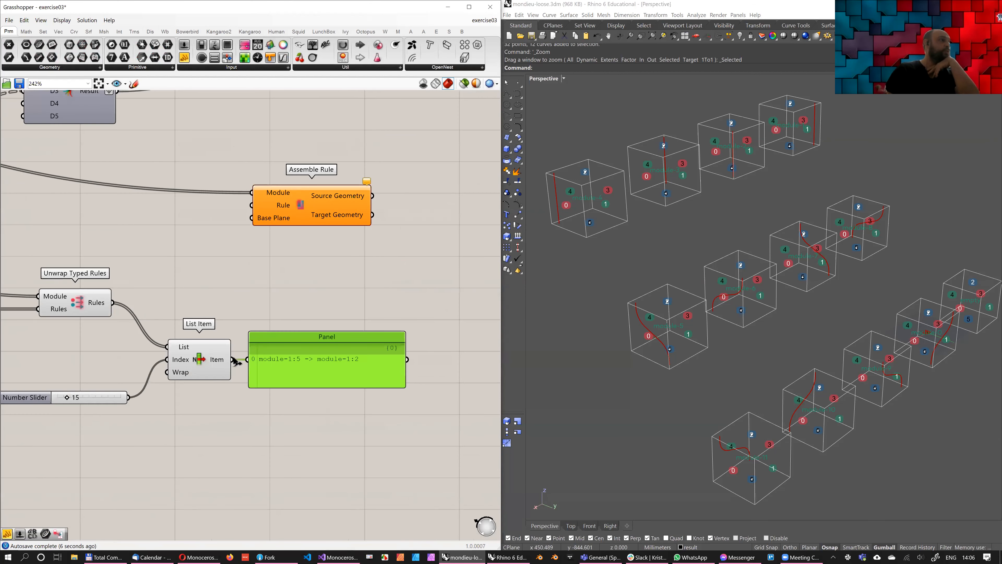
Connect the picked rule to the Assemble Rule component's Rule input and examine the assembled geometry in the Perspective viewport
left_click_drag(231, 359, 252, 206)
left_click_drag(312, 211, 333, 210)
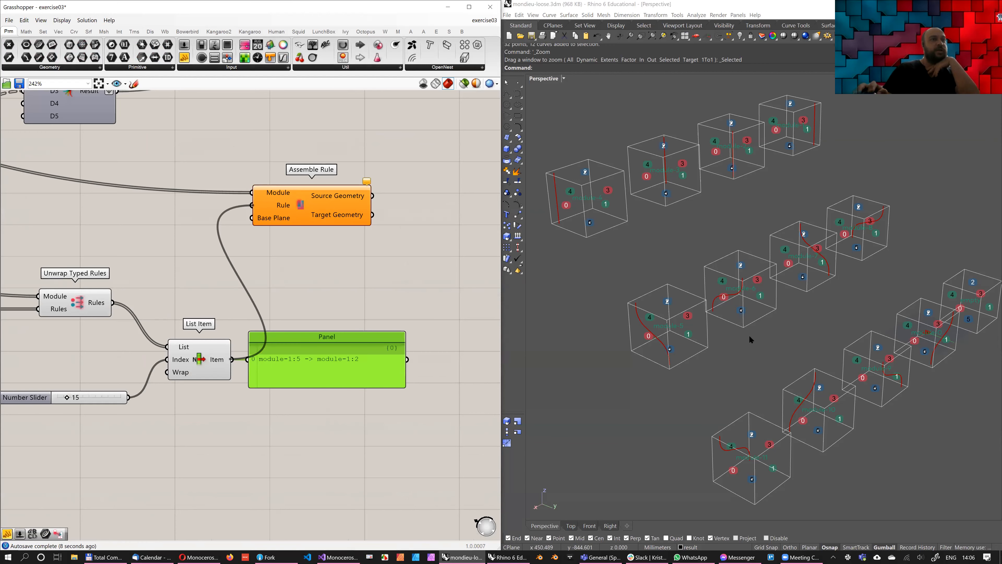
right_click_drag(739, 381, 738, 359, "ctrl")
scroll(737, 359, "down", 6)
right_click_drag(866, 390, 756, 414, "shift")
scroll(716, 432, "up", 6)
scroll(666, 371, "up", 4)
right_click_drag(667, 371, 688, 404)
scroll(698, 422, "down", 6)
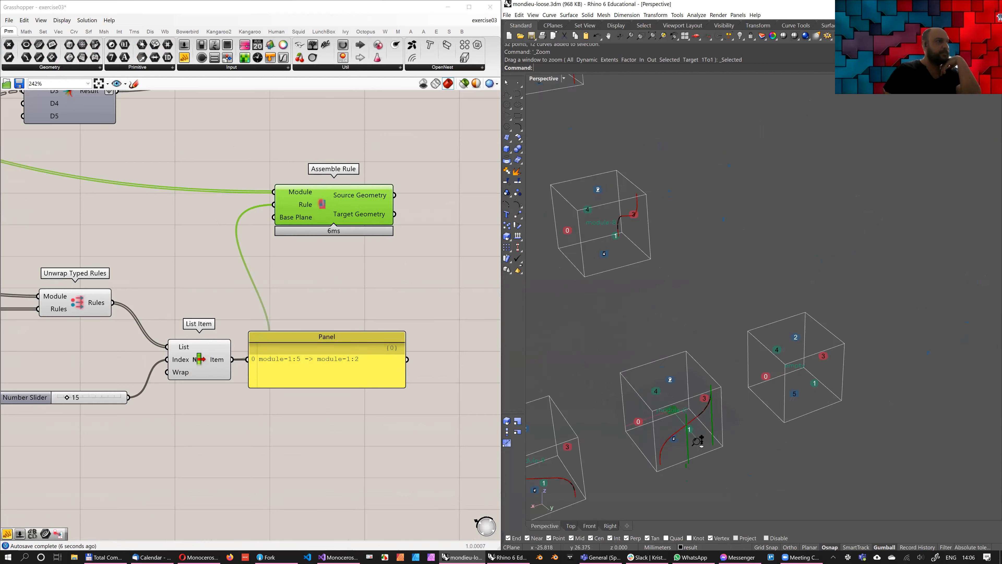
Compare the picked rule's text in the panel with the assembled geometry and numbered module faces in the Perspective viewport
scroll(699, 413, "up", 4)
right_click_drag(330, 350, 283, 366)
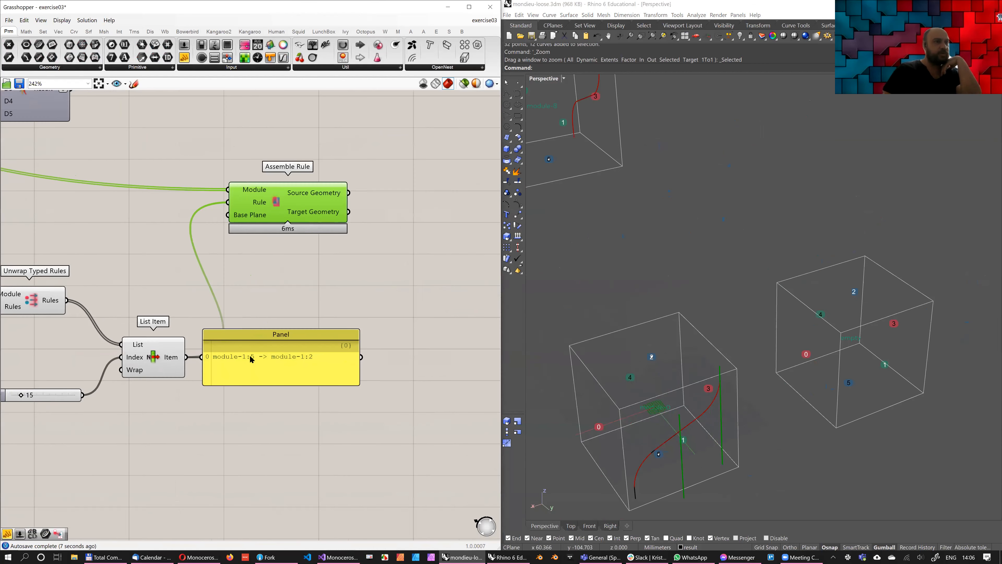
scroll(653, 409, "down", 5)
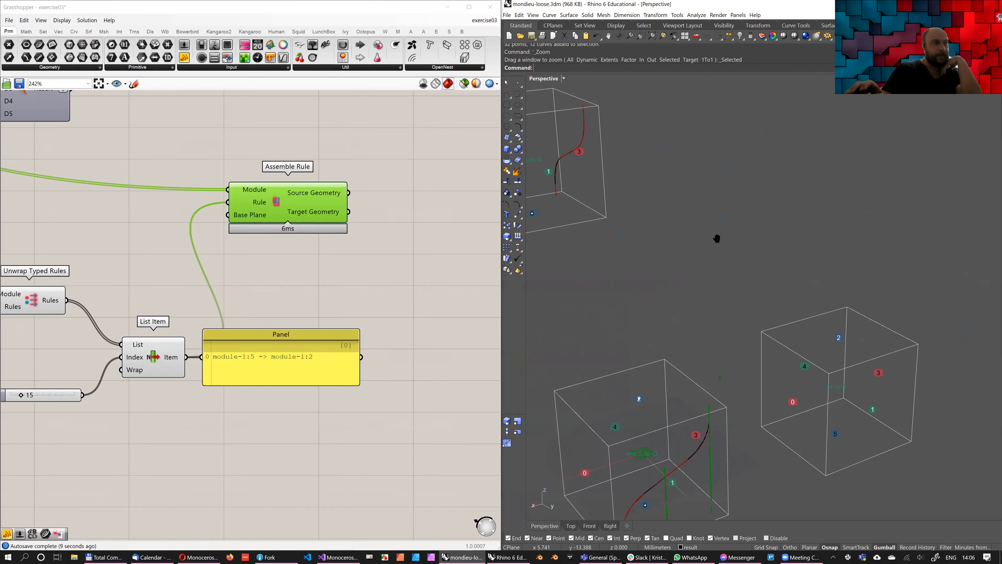
mouse_move(742, 344)
right_mouse_down()
mouse_move(731, 396)
mouse_move(684, 369)
mouse_move(676, 349)
mouse_move(706, 364)
mouse_move(721, 337)
mouse_move(726, 343)
right_mouse_up()
right_click_drag(276, 285, 251, 313)
scroll(251, 313, "down", 1)
mouse_move(787, 358)
right_mouse_down()
mouse_move(799, 372)
mouse_move(782, 356)
mouse_move(734, 350)
mouse_move(774, 355)
right_mouse_up()
right_click_drag(248, 385, 208, 387)
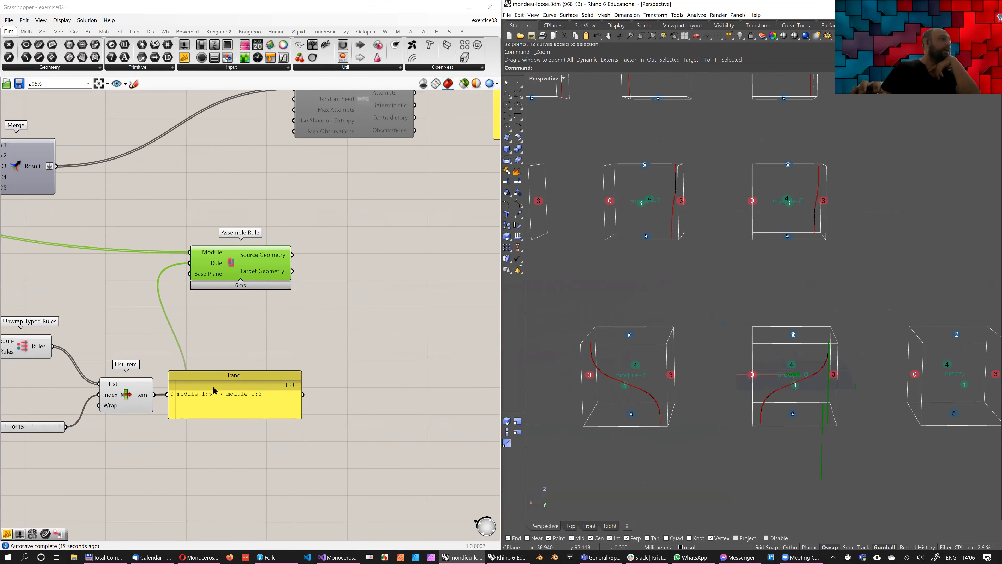
Move the rule panel below List Item and shift Assemble Rule farther from it to keep the wires readable
scroll(279, 321, "down", 1)
left_click_drag(205, 373, 256, 442)
left_click_drag(212, 276, 235, 310)
right_click_drag(326, 277, 370, 243)
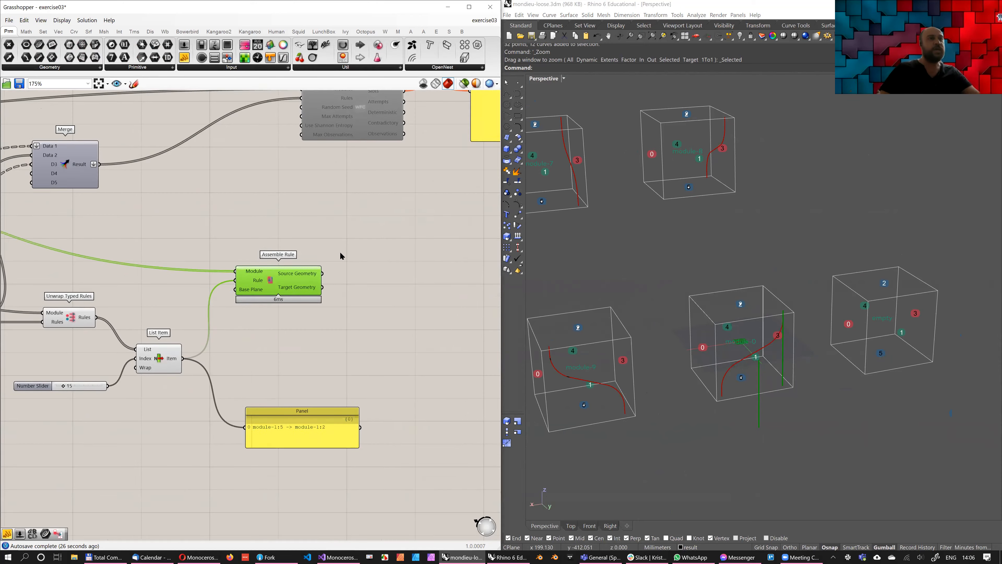
Examine from several angles how the assembled rule geometry overlaps the original module in the Perspective viewport
right_click_drag(744, 329, 737, 350)
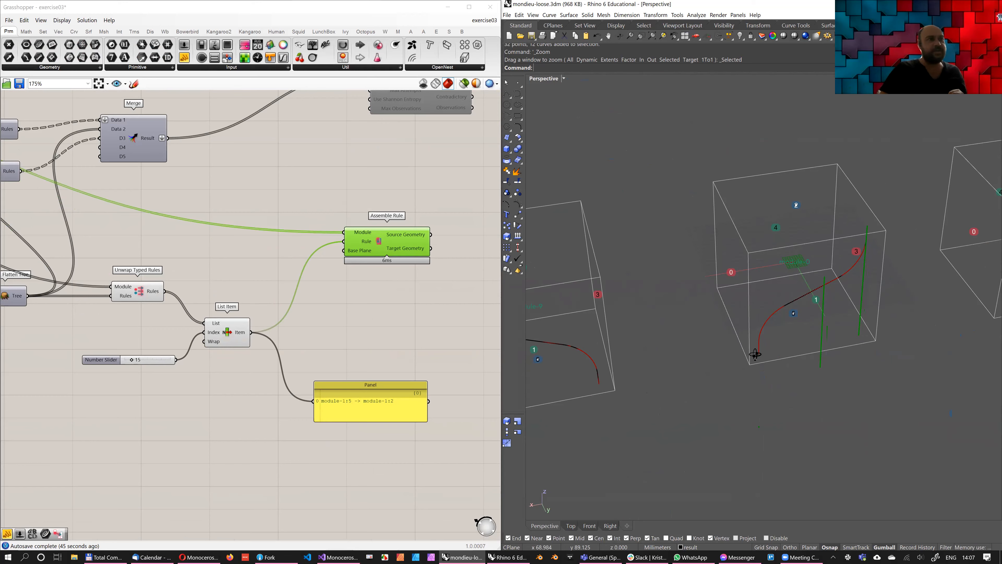
scroll(774, 362, "down", 3)
right_click_drag(724, 321, 704, 338)
scroll(704, 338, "down", 3)
right_click_drag(619, 237, 668, 316)
scroll(666, 213, "up", 3)
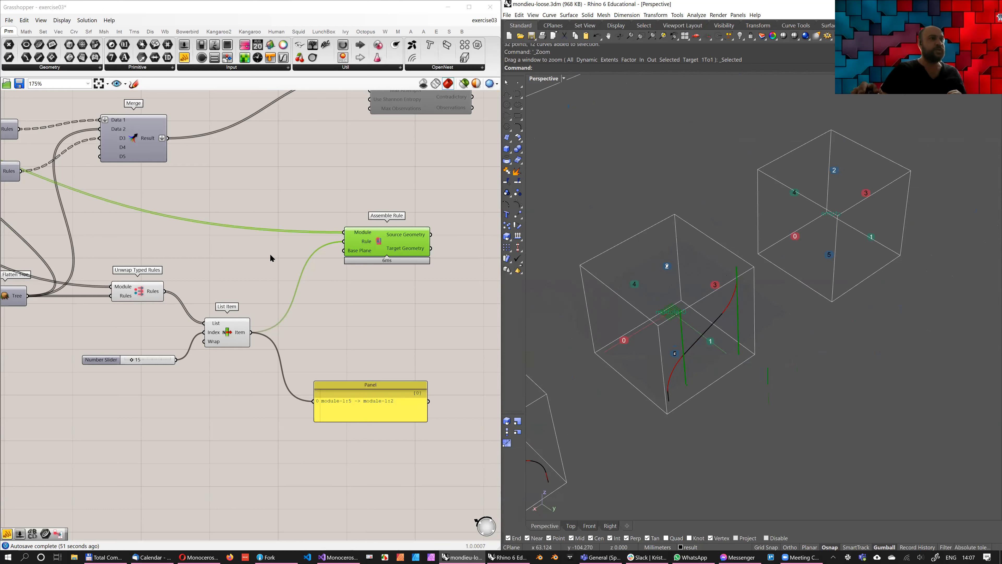
scroll(692, 356, "down", 3)
Add a panel containing {-400,0,0}, connect it to Assemble Rule's Base Plane input, and view the shifted geometry
double_click(253, 252)
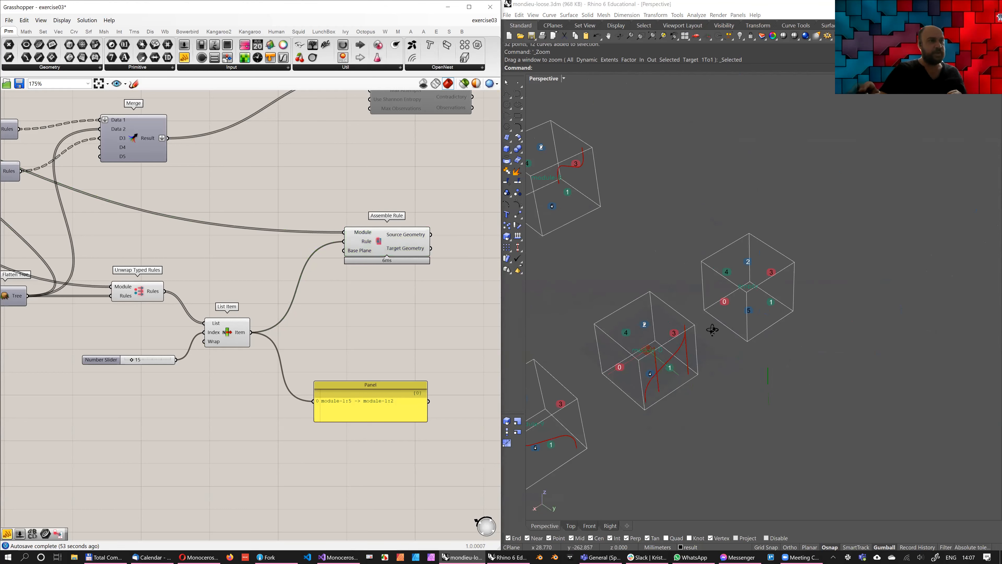
right_click_drag(802, 373, 301, 269)
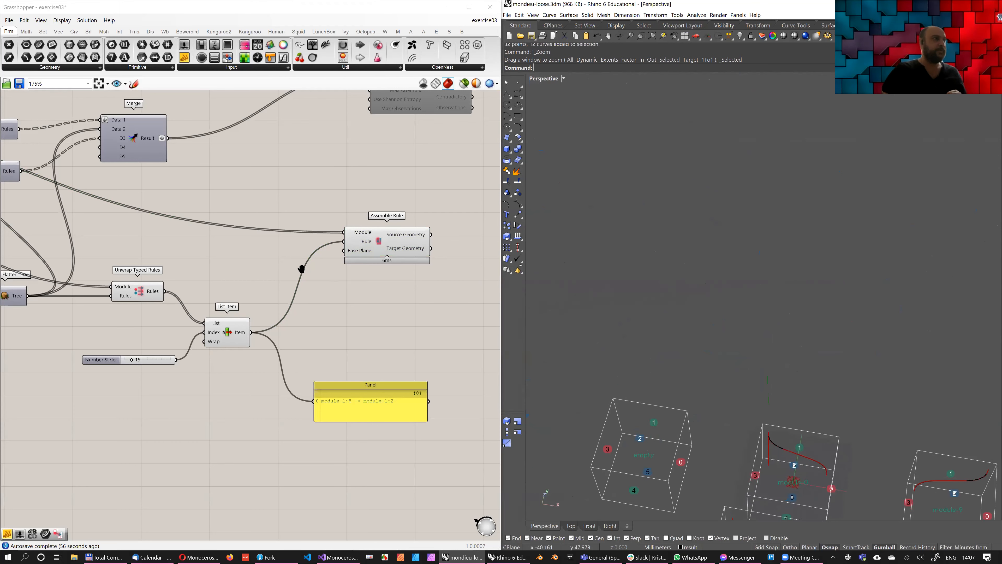
double_click(270, 257)
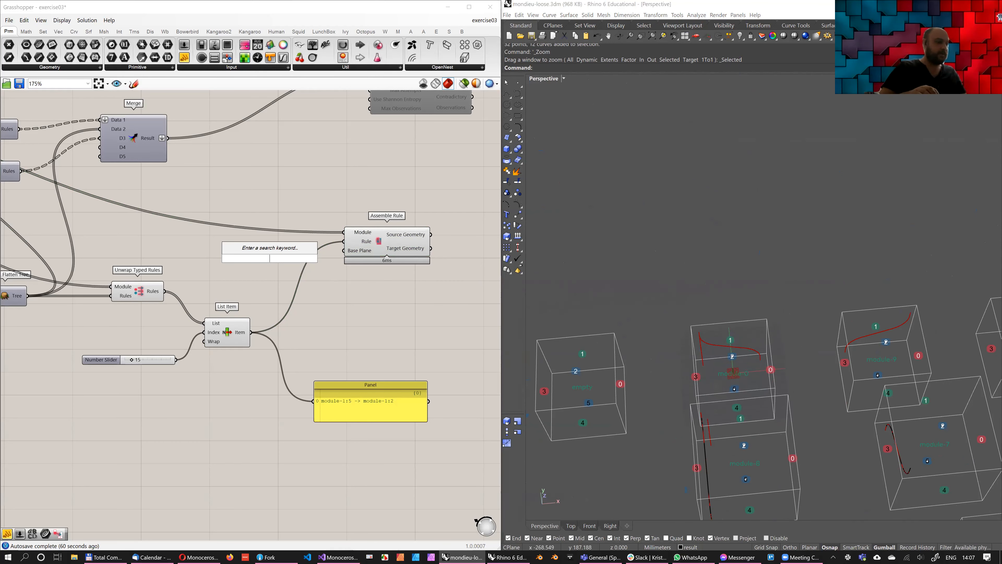
type("//{-400,0")
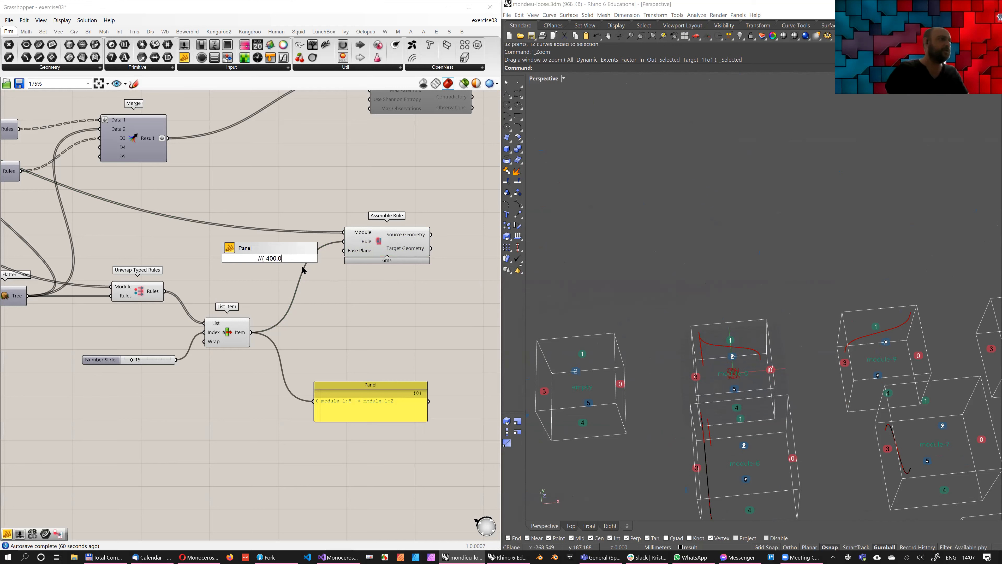
type(",0}")
key("Return")
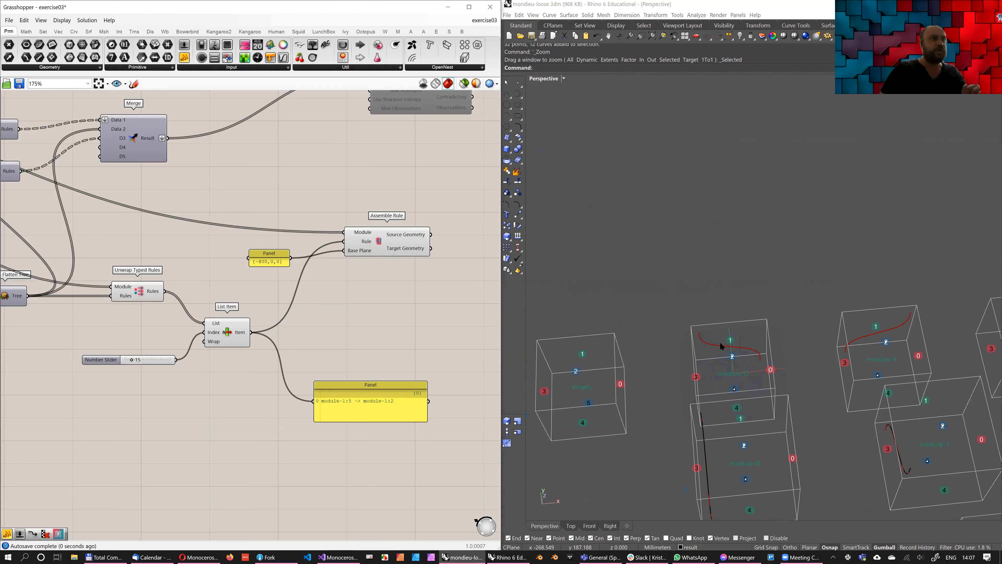
scroll(704, 315, "down", 5)
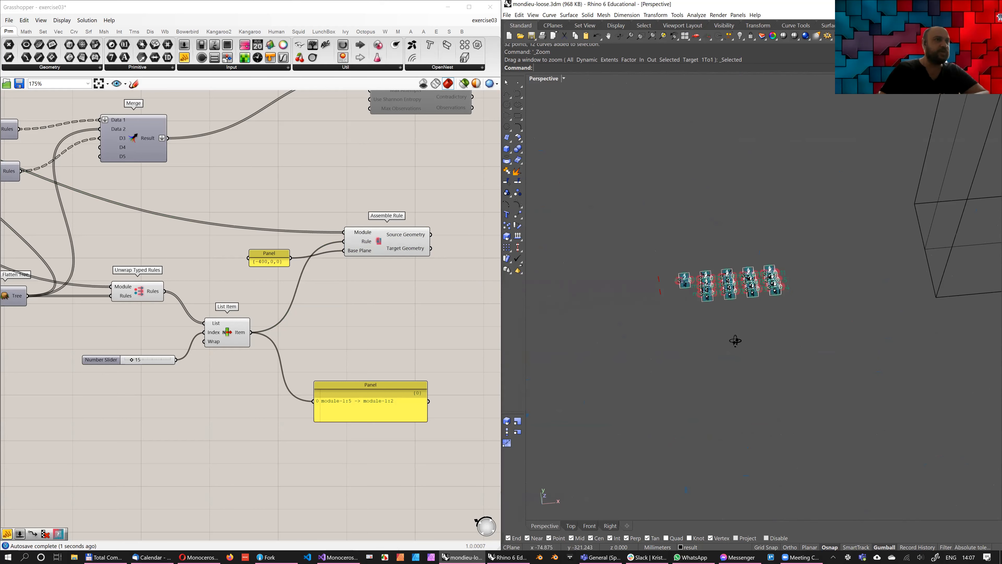
scroll(664, 342, "up", 5)
right_click_drag(784, 355, 783, 348, "shift")
right_click_drag(626, 306, 765, 284)
Browse the unwrapped rules with the List Item index slider, ending at 28, and inspect the assembled pairs
right_click_drag(142, 349, 157, 334)
left_click_drag(148, 346, 169, 348)
right_click_drag(809, 357, 781, 351)
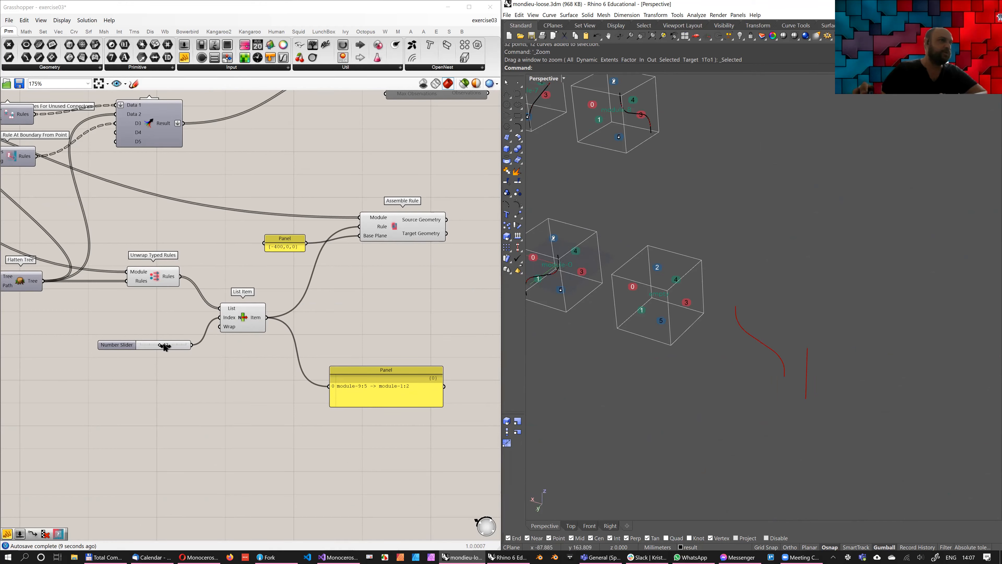
left_click_drag(161, 346, 164, 348)
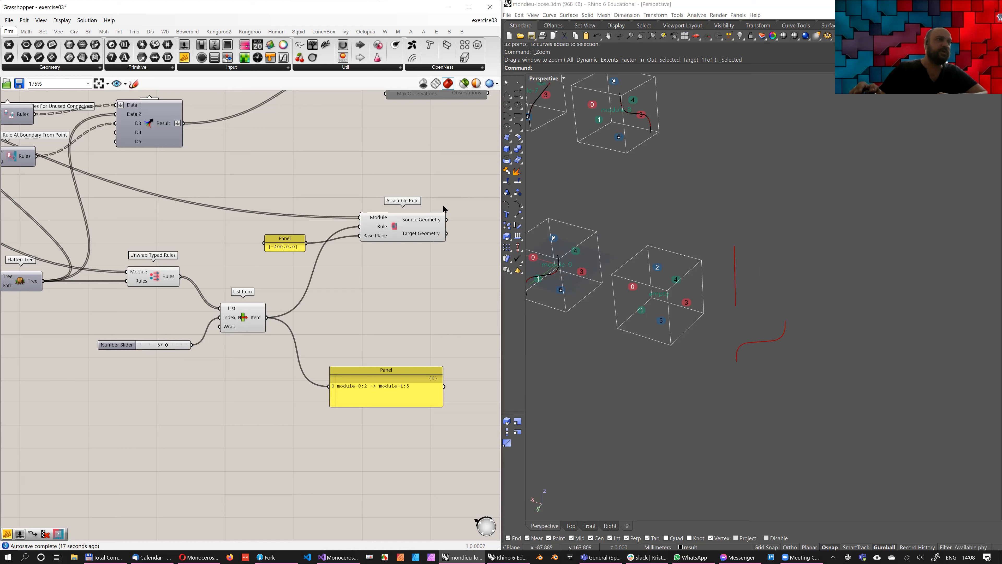
mouse_move(442, 208)
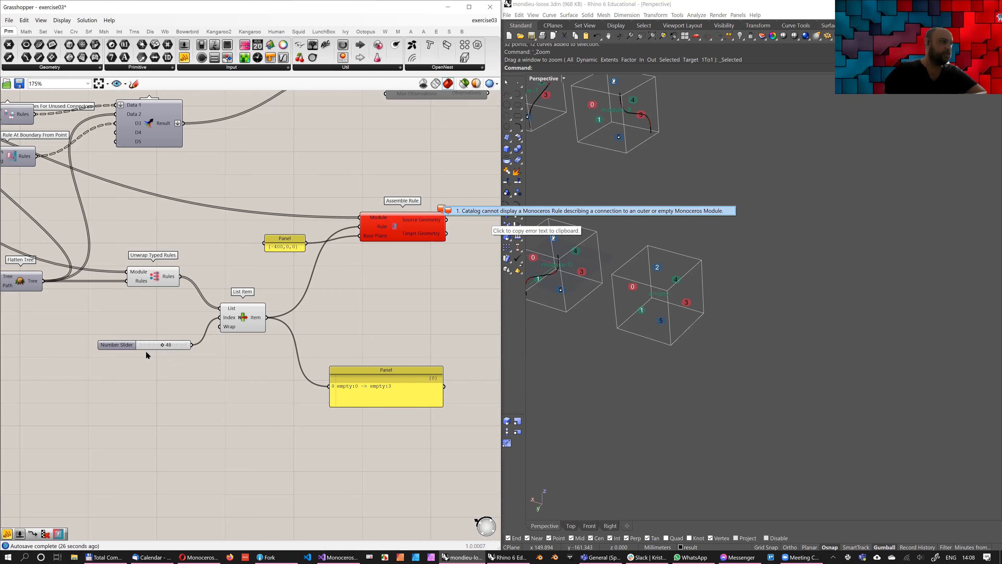
left_click_drag(156, 347, 152, 347)
right_click_drag(697, 346, 656, 313)
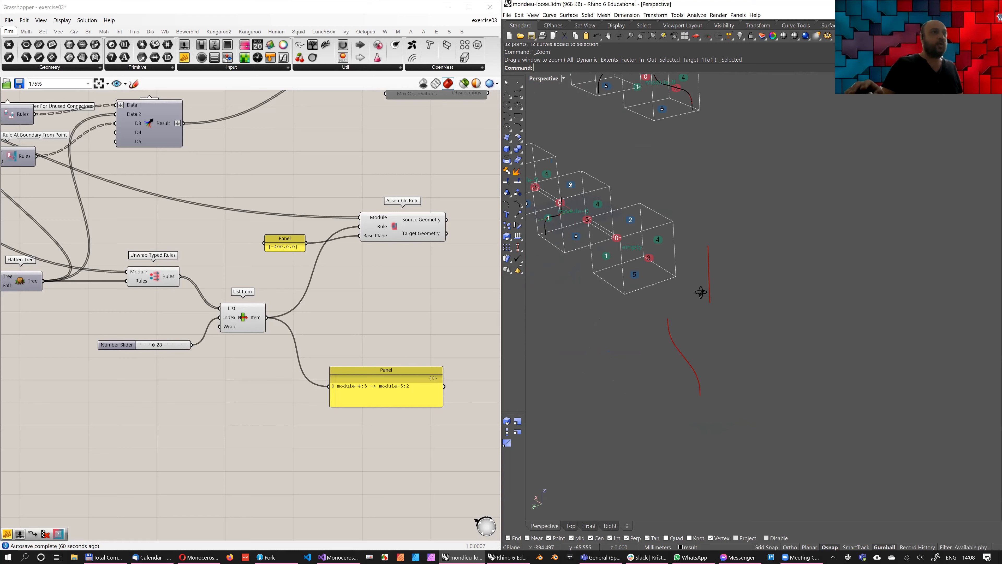
Add a Series component in the empty space between the List Item and Assemble Rule components
mouse_move(396, 319)
right_mouse_down()
mouse_move(328, 343)
mouse_move(349, 295)
mouse_move(387, 304)
right_mouse_up()
scroll(310, 337, "down", 2)
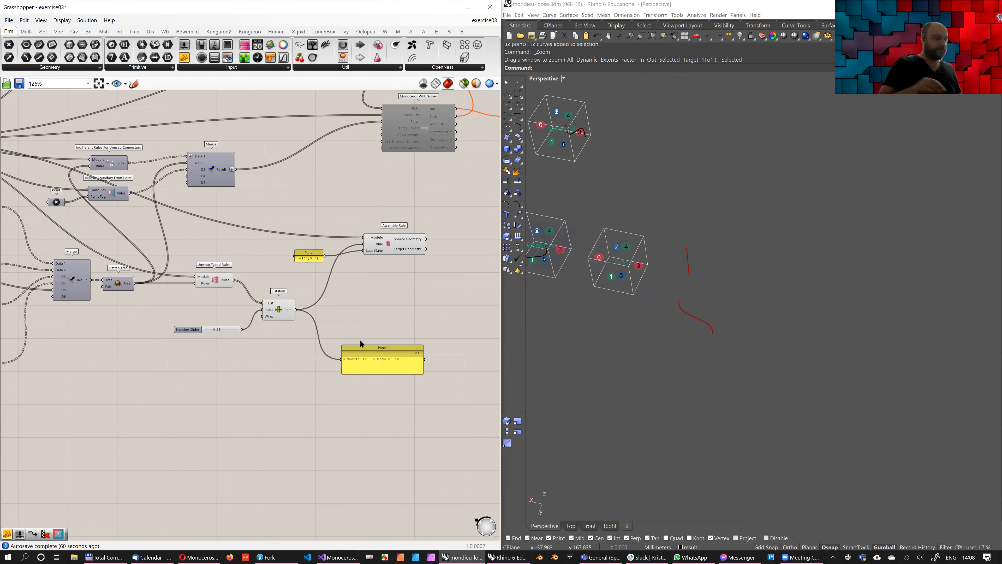
scroll(359, 339, "up", 1)
double_click(342, 340)
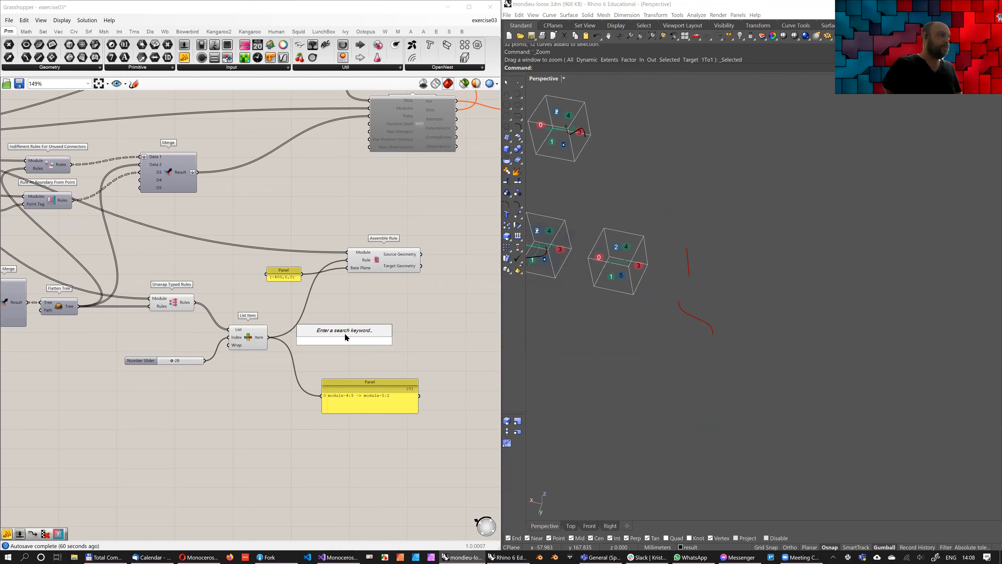
type("series")
key("Return")
scroll(355, 328, "up", 3)
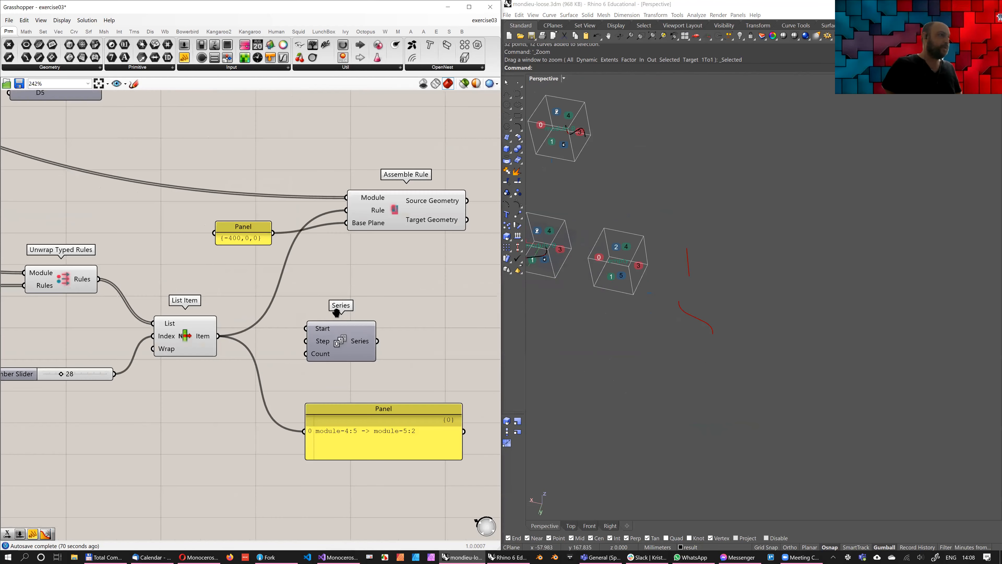
right_click_drag(336, 312, 347, 312)
left_click_drag(329, 327, 350, 311)
right_click_drag(348, 293, 362, 288)
Feed Assemble Rule's Rule input directly from the Unwrap Typed Rules output instead of List Item and examine the assembled geometry
scroll(312, 320, "down", 1)
scroll(290, 235, "up", 2)
right_click_drag(284, 230, 250, 259)
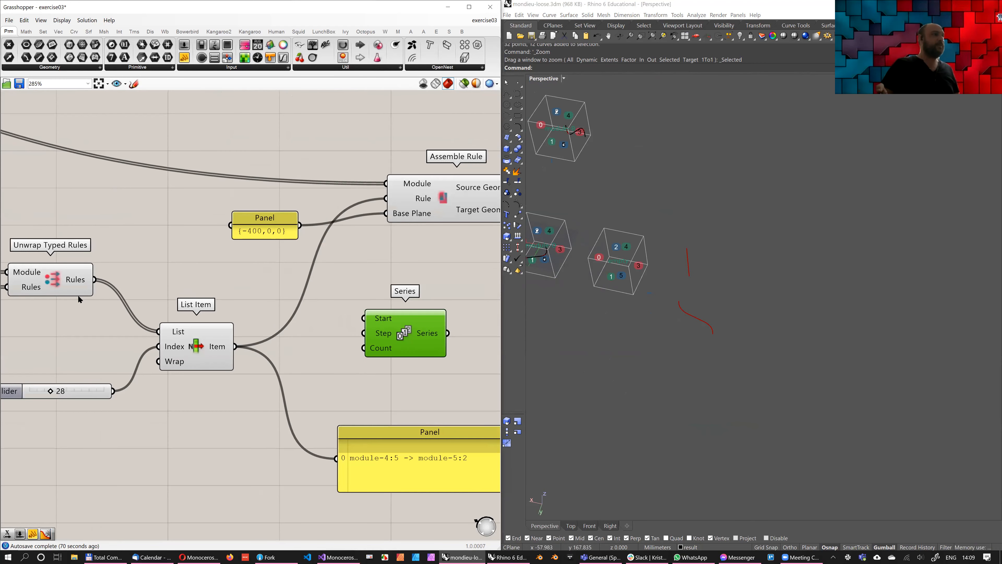
left_click_drag(94, 279, 386, 198)
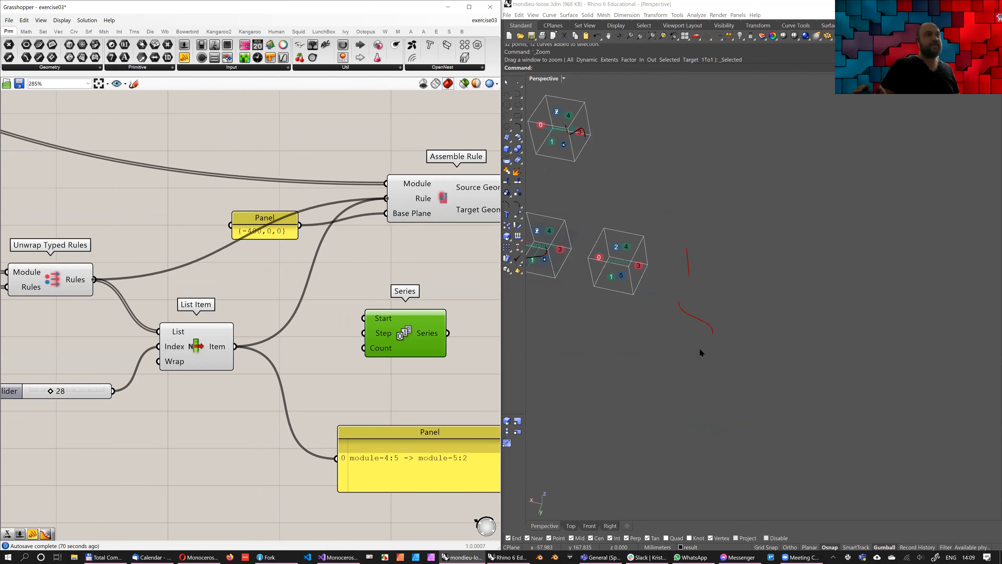
mouse_move(705, 305)
right_mouse_down()
mouse_move(713, 264)
mouse_move(709, 309)
mouse_move(727, 306)
mouse_move(717, 313)
right_mouse_up()
scroll(727, 306, "up", 5)
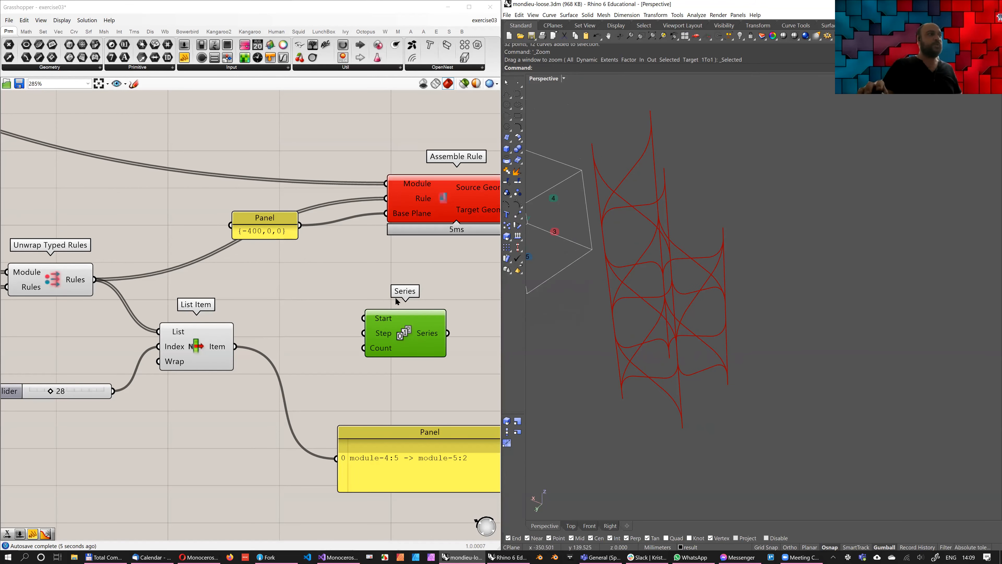
Rearrange the canvas with the {-400,0,0} panel below Assemble Rule and Series above List Item
left_click_drag(274, 219, 313, 247)
right_click_drag(407, 213, 338, 231)
scroll(337, 231, "down", 2)
left_click_drag(339, 230, 376, 219)
left_click_drag(267, 264, 357, 266)
left_click_drag(336, 320, 224, 221)
right_click_drag(248, 256, 327, 300)
Add a panel with the value -100 and connect it to the Series component's Step input
double_click(209, 249)
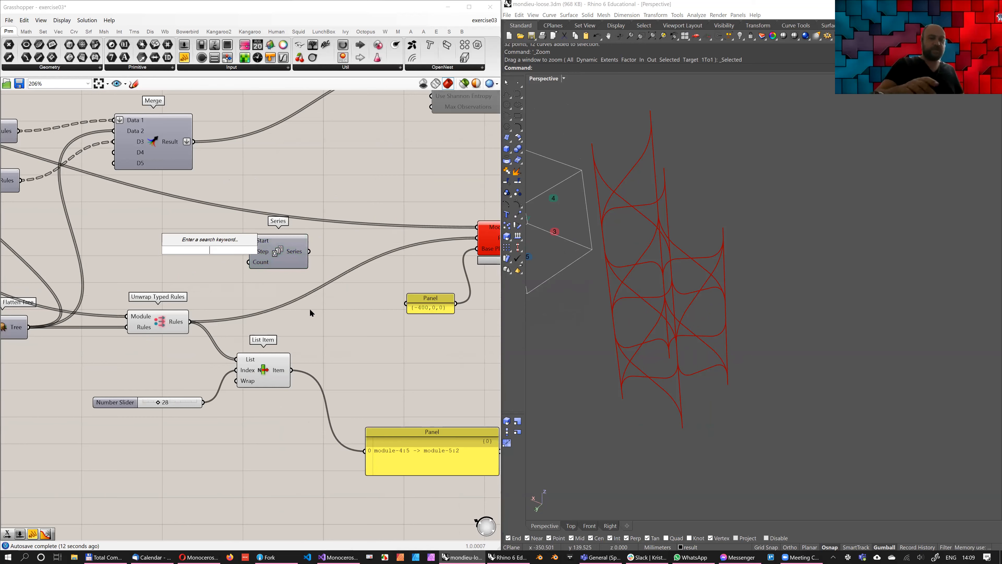
type("//100")
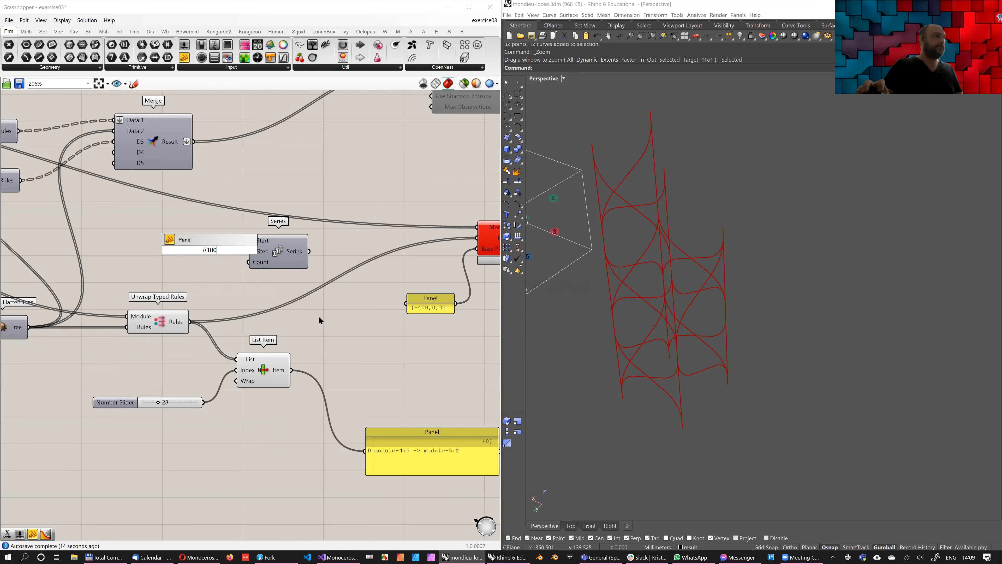
key("Return")
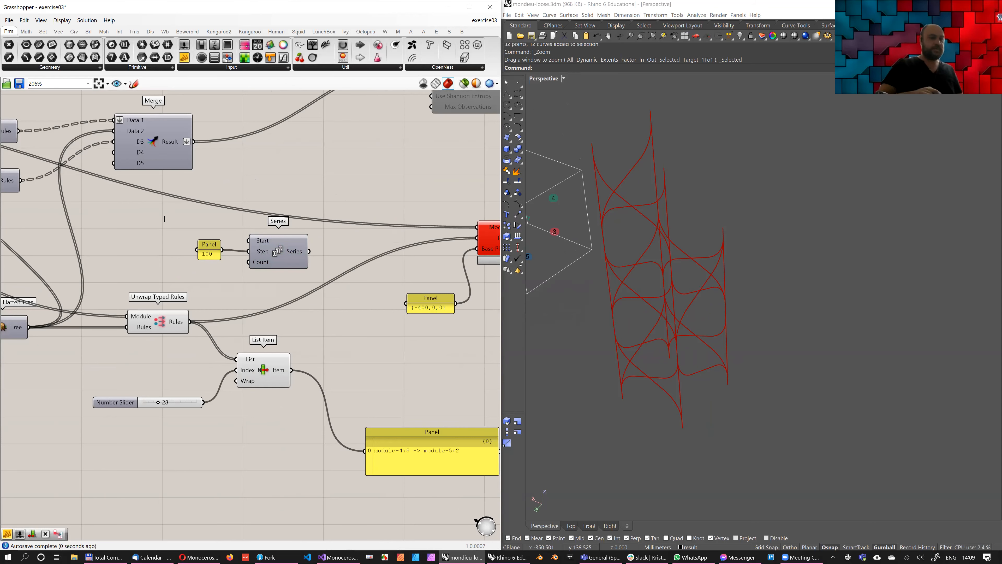
double_click(209, 251)
left_click(209, 250)
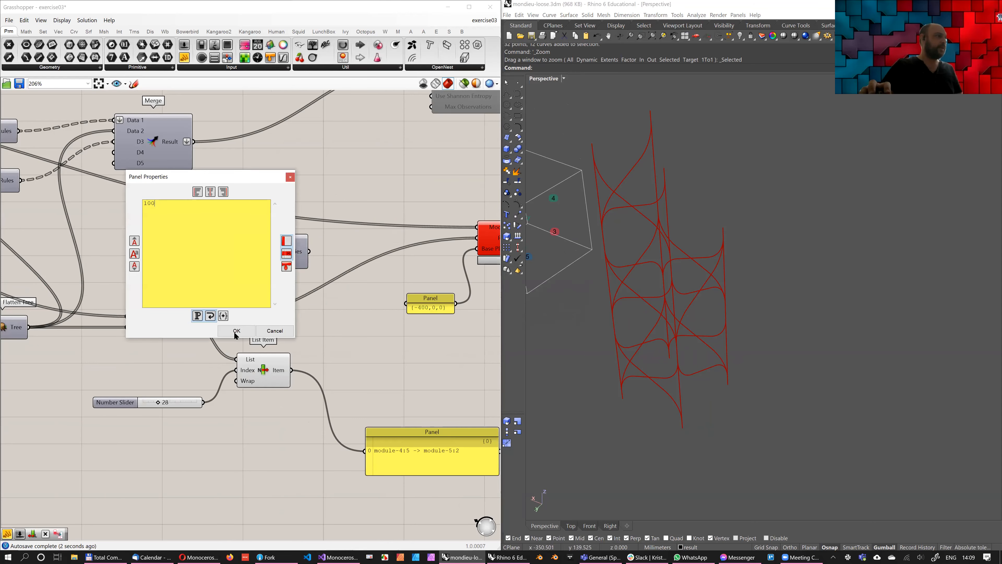
key("Tab")
key("Tab")
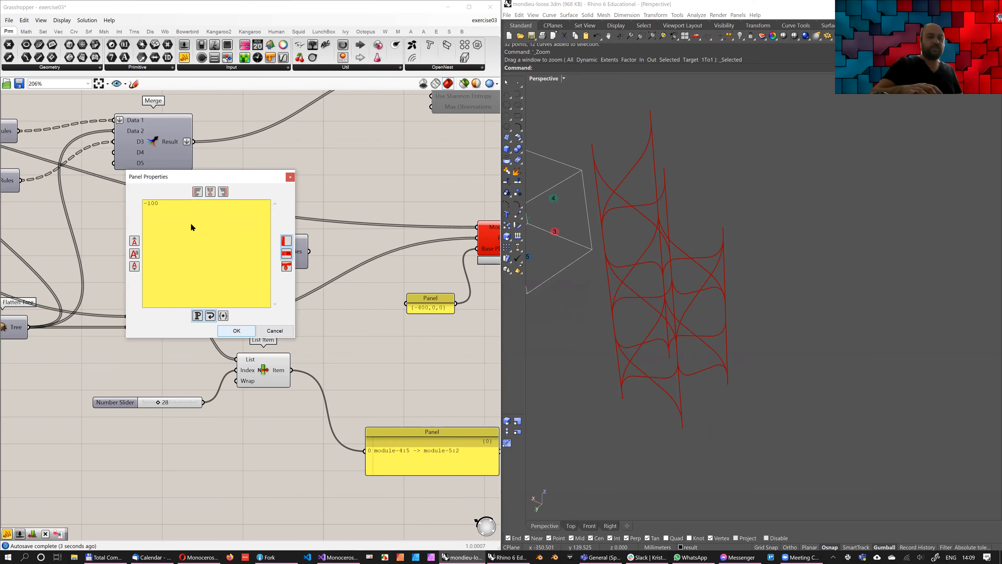
key("Return")
left_click_drag(209, 245, 208, 246)
Add a panel with the value -400 and connect it to the Series component's Start input
double_click(192, 223)
type("//-44")
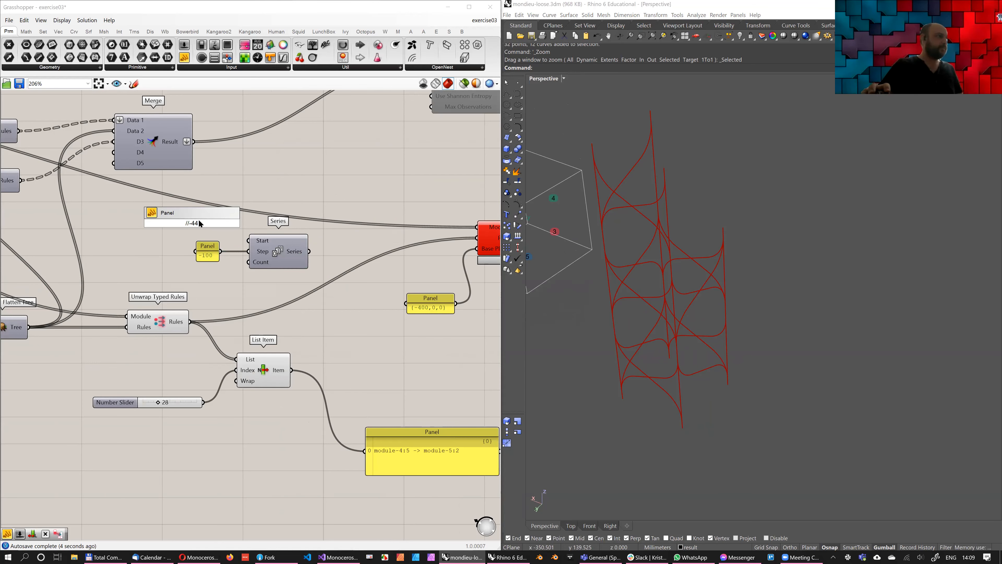
type("00")
key("Return")
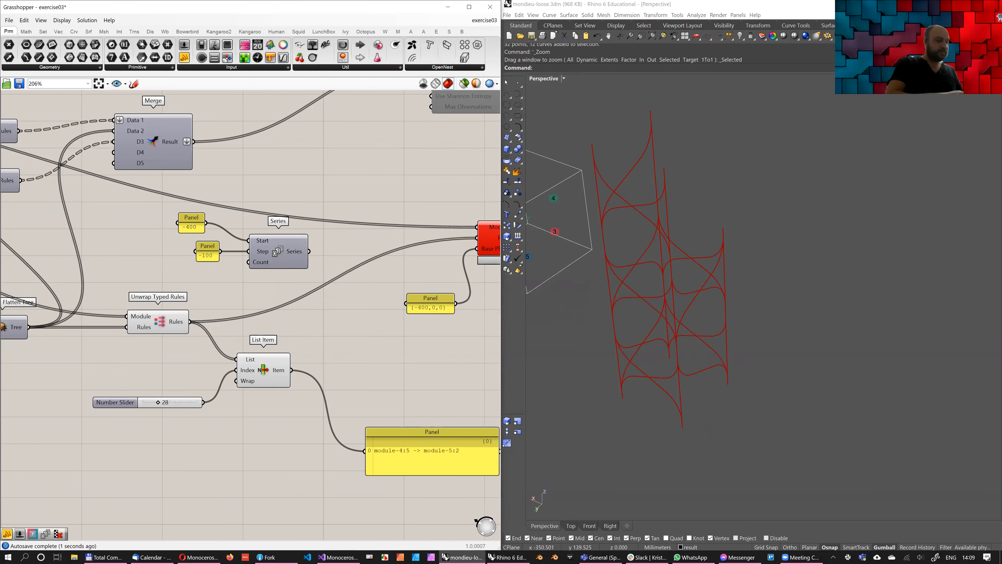
Add a Construct Point component and connect the Series output to its X coordinate
double_click(384, 326)
type("con")
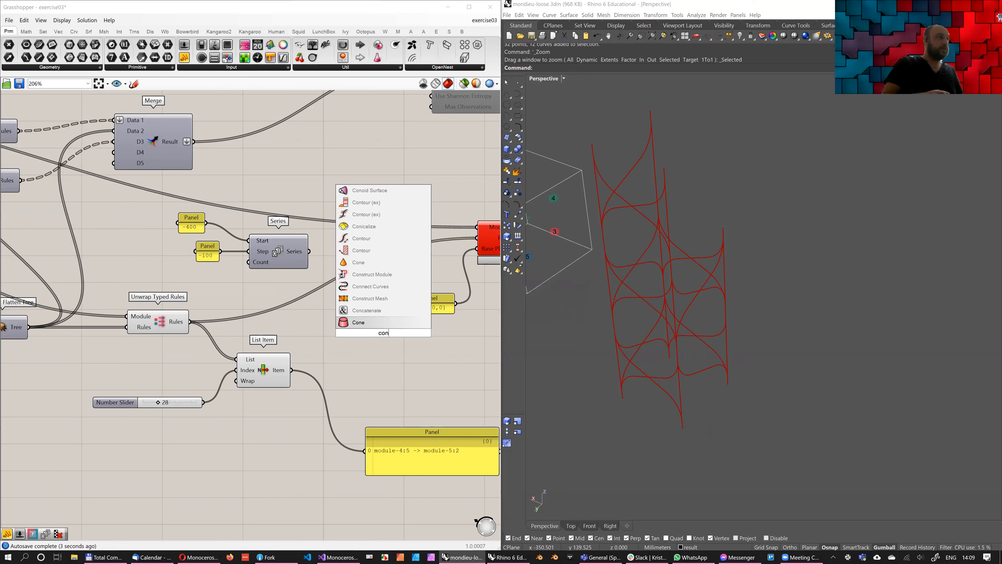
type("struct point")
key("Return")
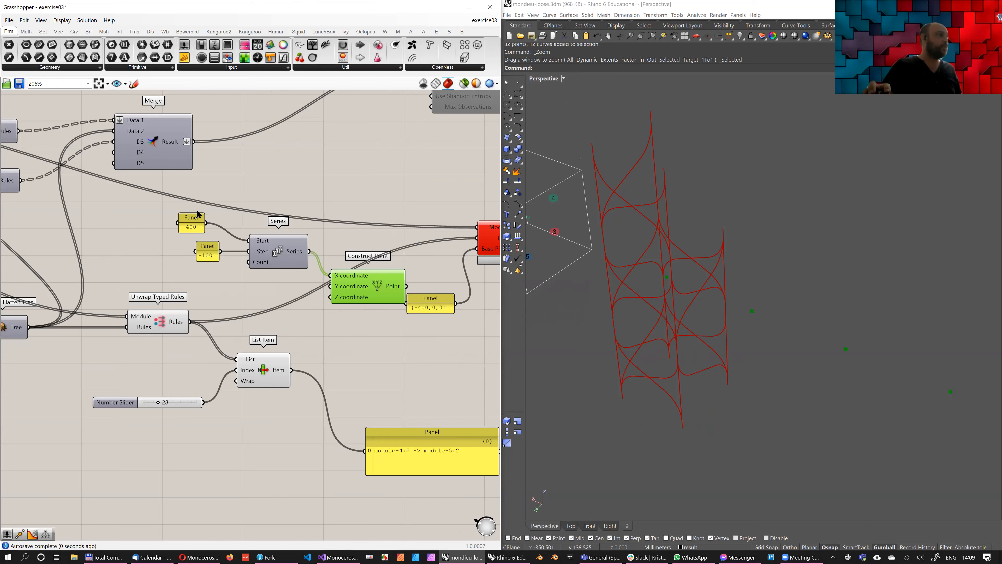
Add a List Length component fed by the unwrapped rules and connect its Length output to the Series Count input
double_click(186, 304)
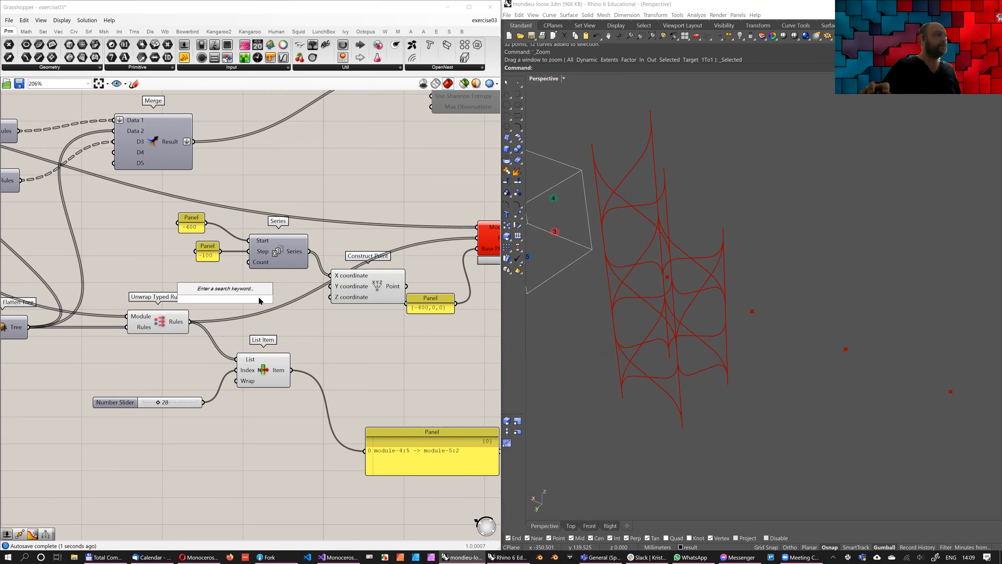
type("length")
key("Up")
key("Up")
key("Up")
key("Up")
key("Up")
key("Up")
key("Up")
key("Up")
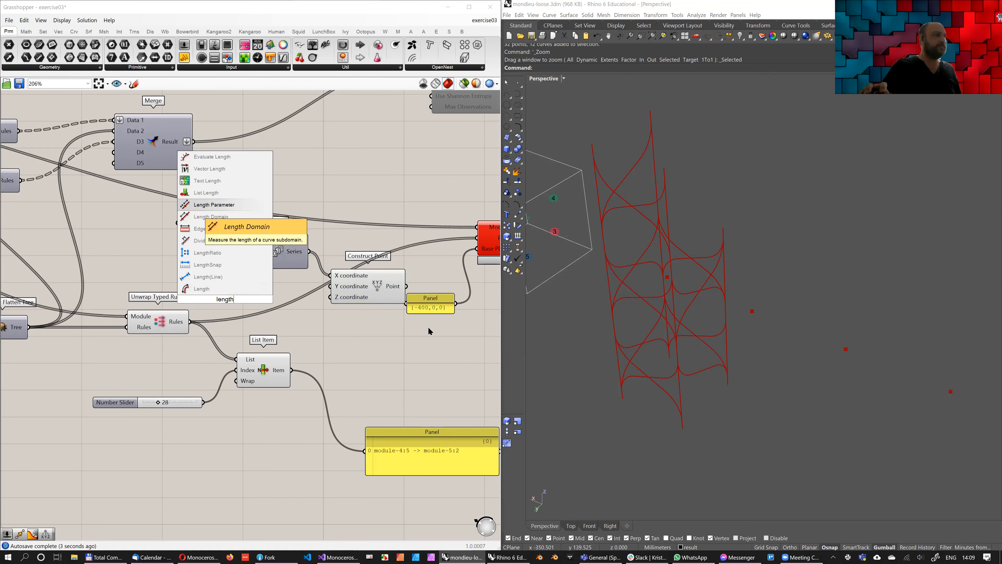
key("Return")
left_click_drag(189, 322, 248, 262)
Move the {-400,0,0} panel clear of Construct Point and show the constructed points in the large panel instead of the picked rule
right_click_drag(390, 453, 350, 460)
left_click_drag(390, 305, 432, 324)
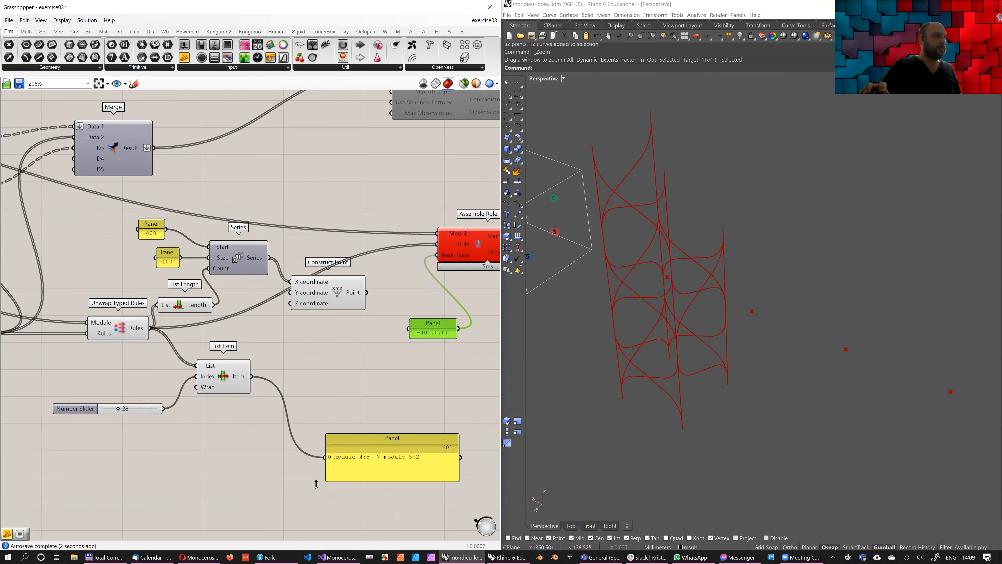
left_click_drag(366, 293, 325, 458)
right_click_drag(470, 343, 394, 276)
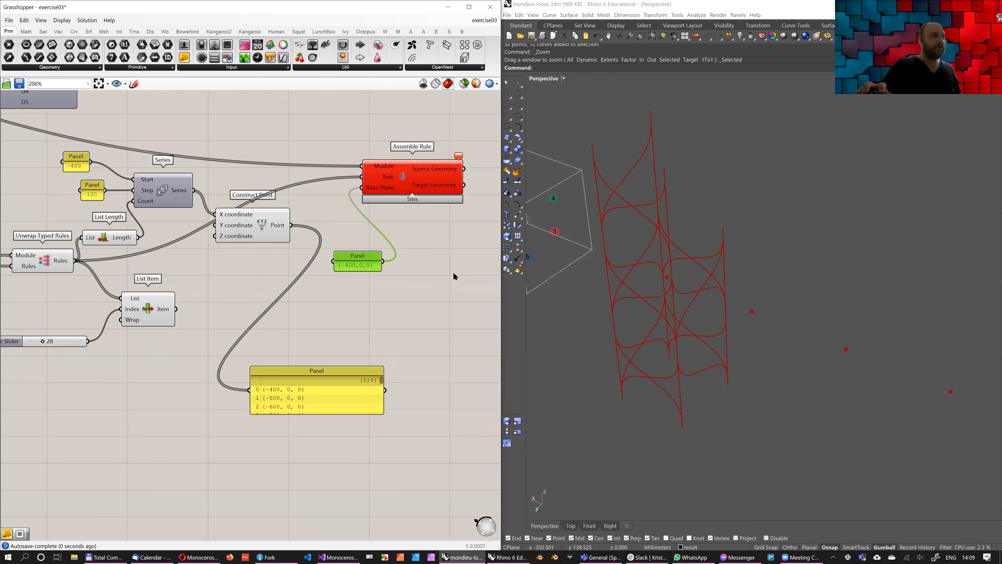
Enlarge the panel fed by Construct Point and look through the list of constructed points
left_click_drag(383, 413, 382, 486)
right_click_drag(405, 401, 461, 335)
left_click_drag(431, 400, 460, 359)
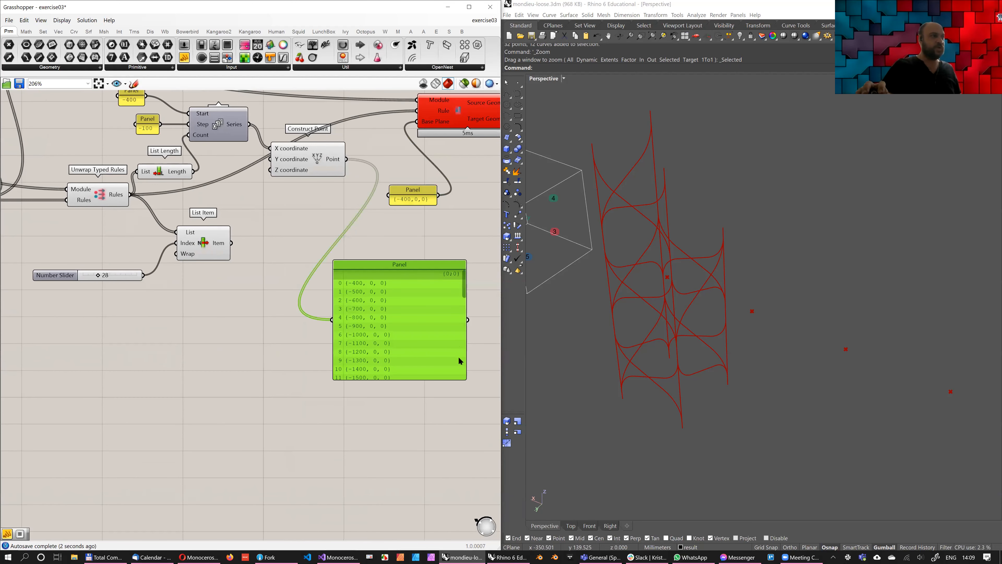
left_click_drag(464, 282, 242, 347)
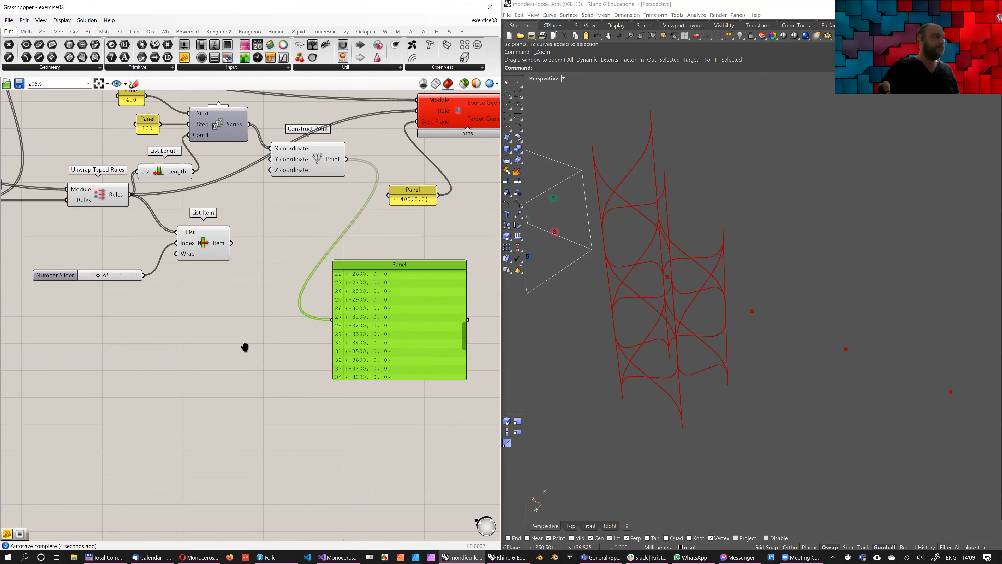
Set the panel feeding the Series component's Step input to -200
right_click_drag(148, 126, 149, 273)
double_click(148, 273)
key("Left")
key("Left")
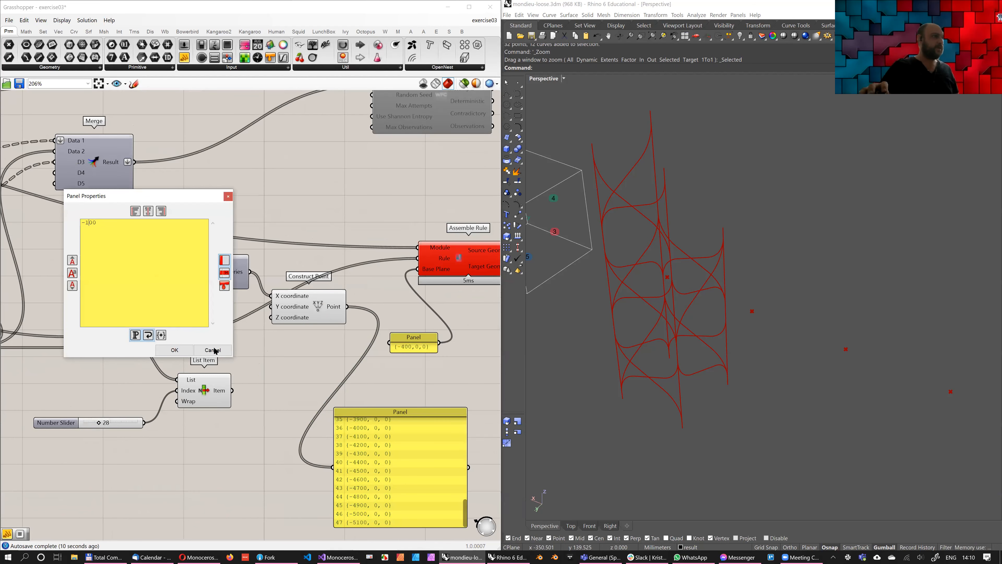
key("Tab")
key("Return")
Connect the Construct Point output to Assemble Rule's Base Plane input in place of the {-400,0,0} panel
right_click_drag(434, 321, 389, 341)
left_click_drag(301, 326, 373, 289)
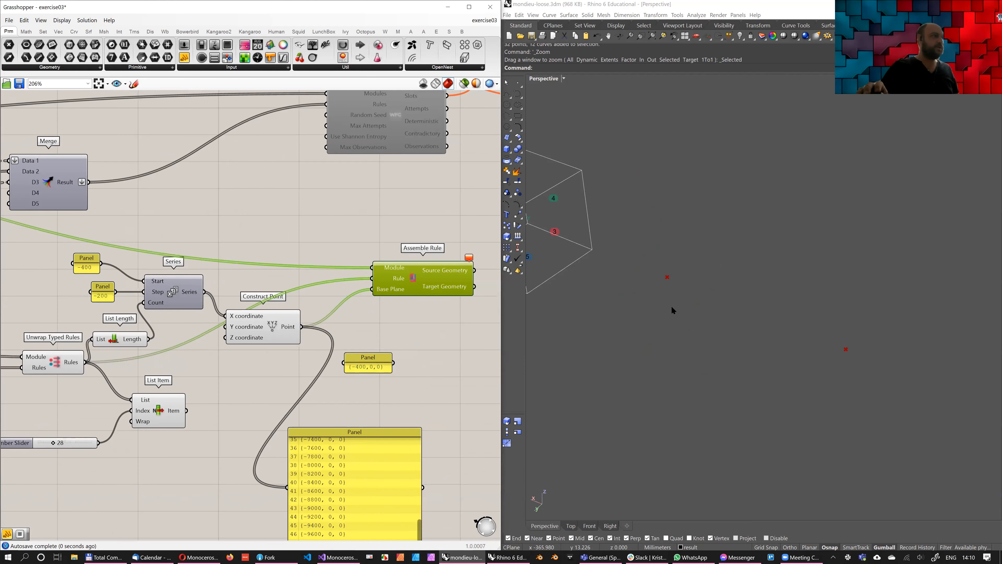
scroll(663, 272, "down", 20)
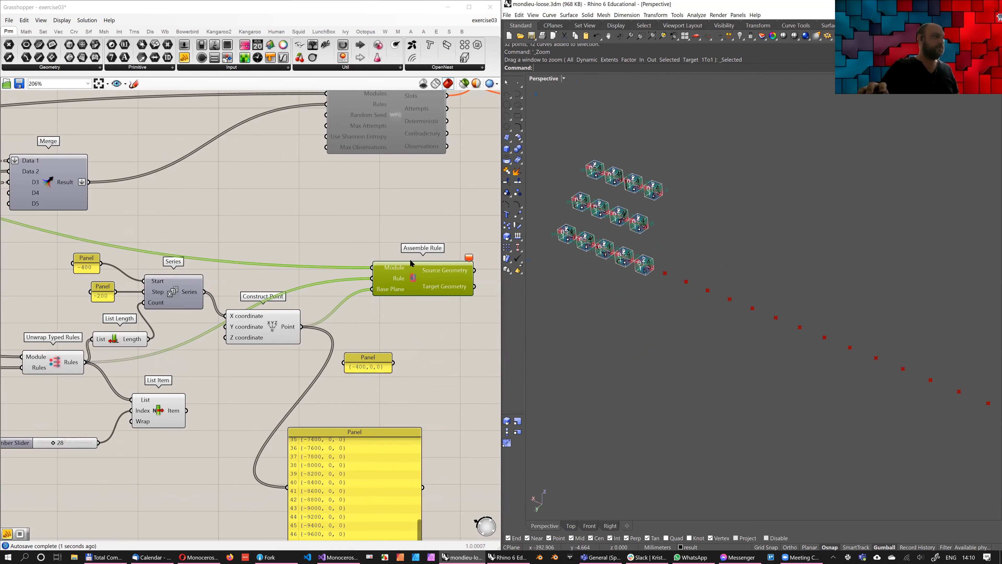
Graft the Rule and Base Plane inputs of the Assemble Rule component
scroll(300, 307, "up", 2)
right_click(298, 323)
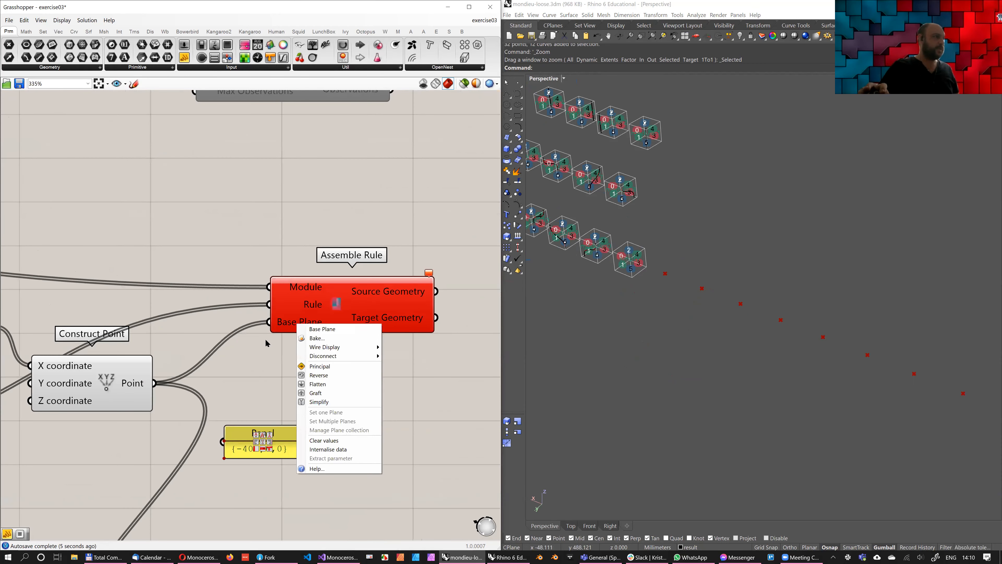
left_click(301, 307)
right_click(306, 304)
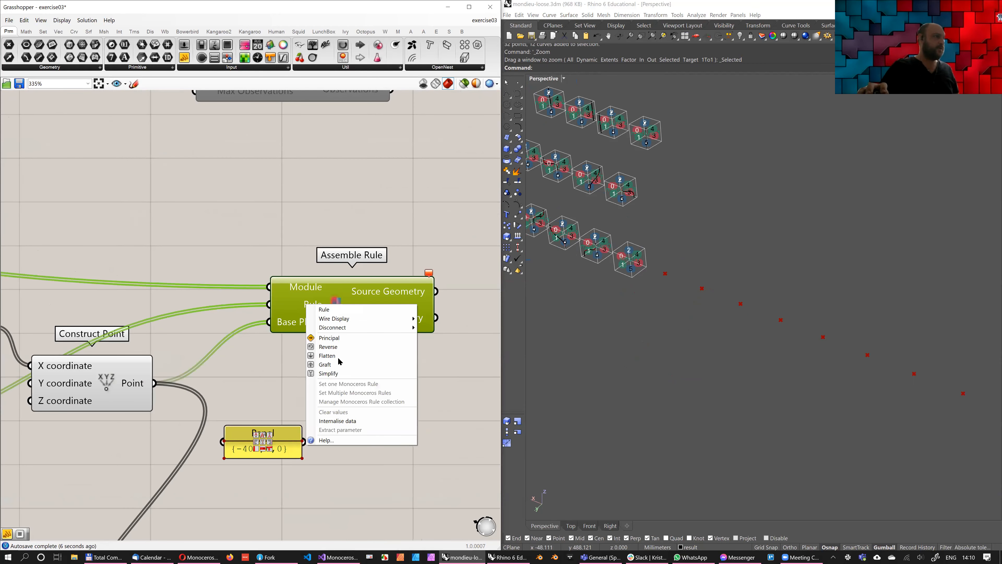
left_click(324, 364)
right_click(297, 324)
left_click(317, 393)
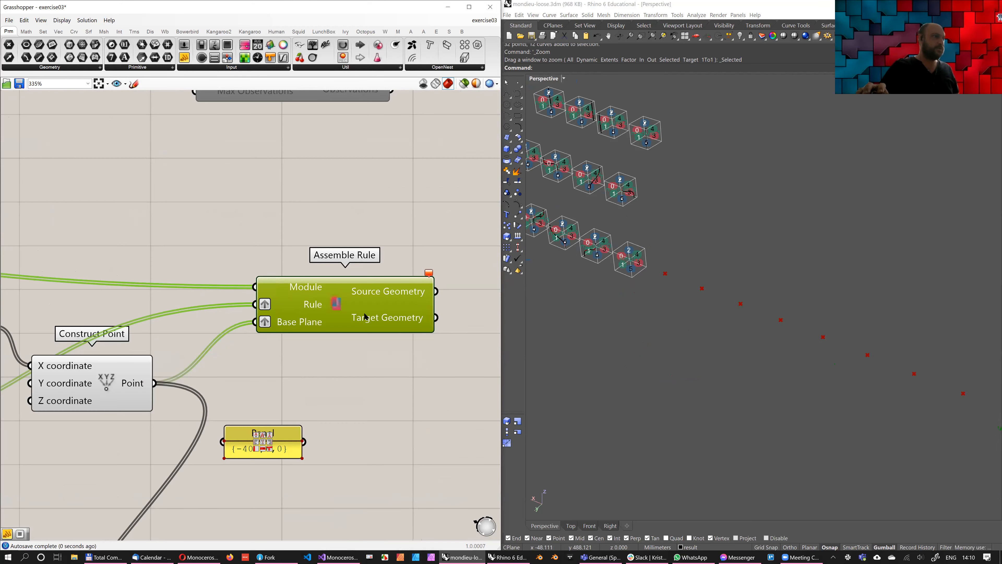
Remove the graft from Assemble Rule's Rule and Base Plane inputs
scroll(367, 311, "down", 2)
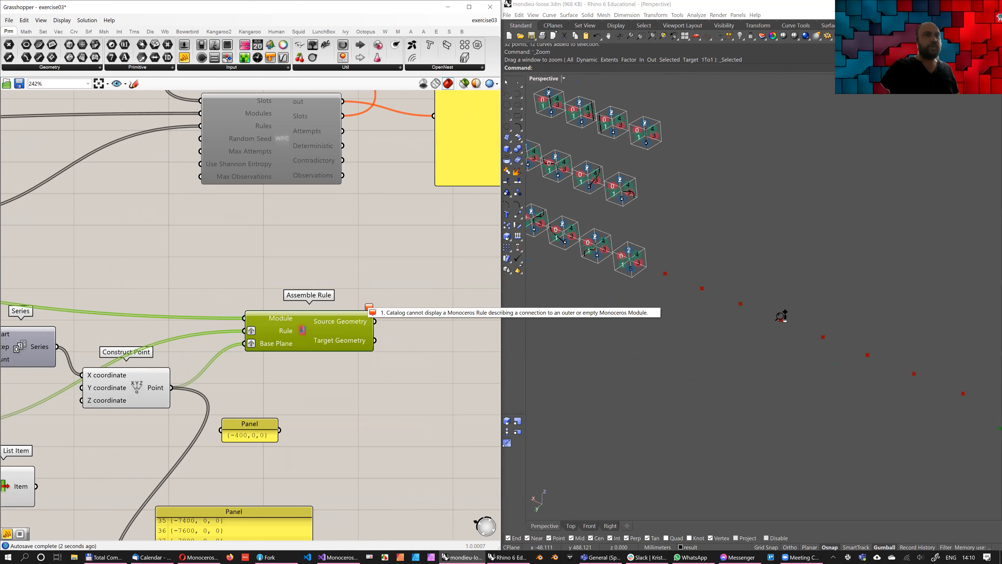
right_click(281, 330)
left_click(302, 389)
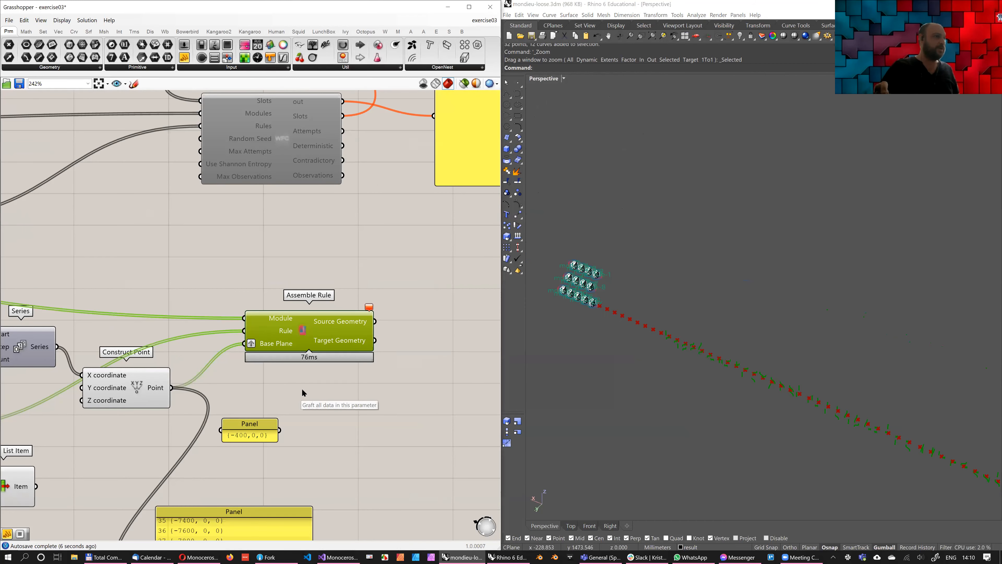
right_click(270, 342)
Examine the assembled rule geometry along the row of base points in the Perspective viewport
right_click_drag(680, 342, 710, 355)
scroll(808, 365, "up", 9)
right_click_drag(809, 365, 716, 350, "shift")
scroll(796, 367, "down", 3)
scroll(709, 385, "down", 3)
right_click_drag(709, 385, 683, 374, "shift")
scroll(686, 373, "down", 5)
mouse_move(762, 376)
right_mouse_down()
mouse_move(680, 340)
mouse_move(749, 363)
mouse_move(727, 343)
mouse_move(734, 335)
right_mouse_up()
scroll(754, 374, "up", 5)
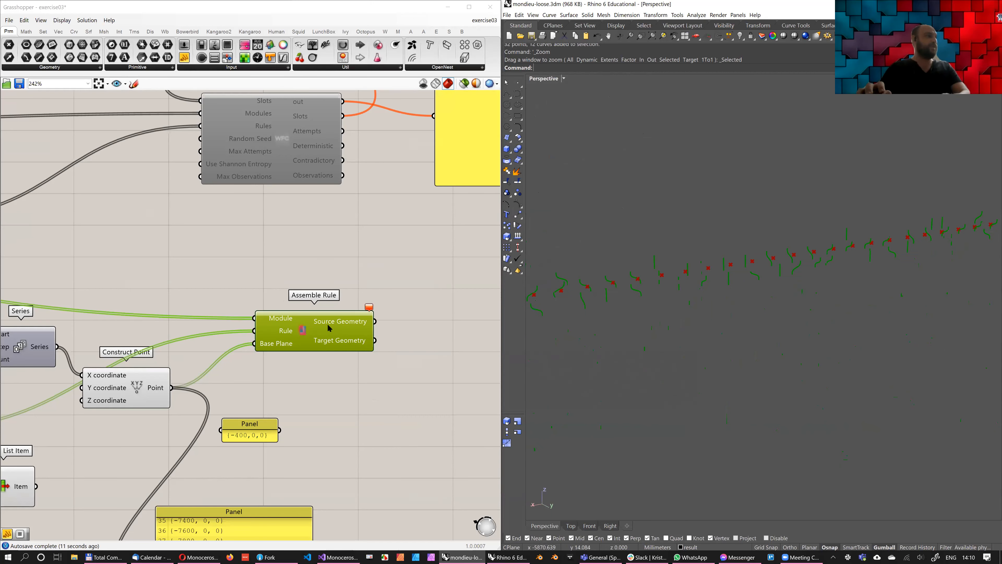
Delete the {-400,0,0} panel, the point list panel, the List Item component and its Number Slider
right_click_drag(249, 400, 311, 292)
scroll(311, 292, "down", 3)
left_click_drag(399, 421, 284, 304)
key("Delete")
right_click_drag(179, 242, 250, 242)
left_click_drag(299, 391, 106, 333)
key("Delete")
Tidy the layout by repositioning the -400 panel, Construct Point and Assemble Rule around the Series component
left_click_drag(177, 235, 189, 236)
right_click_drag(676, 261, 652, 340)
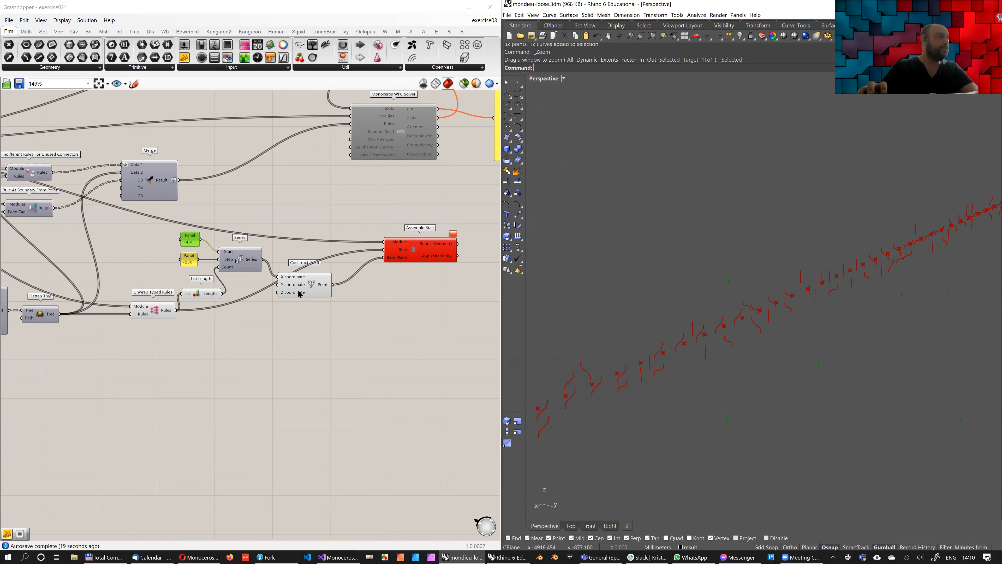
right_click_drag(417, 258, 398, 274)
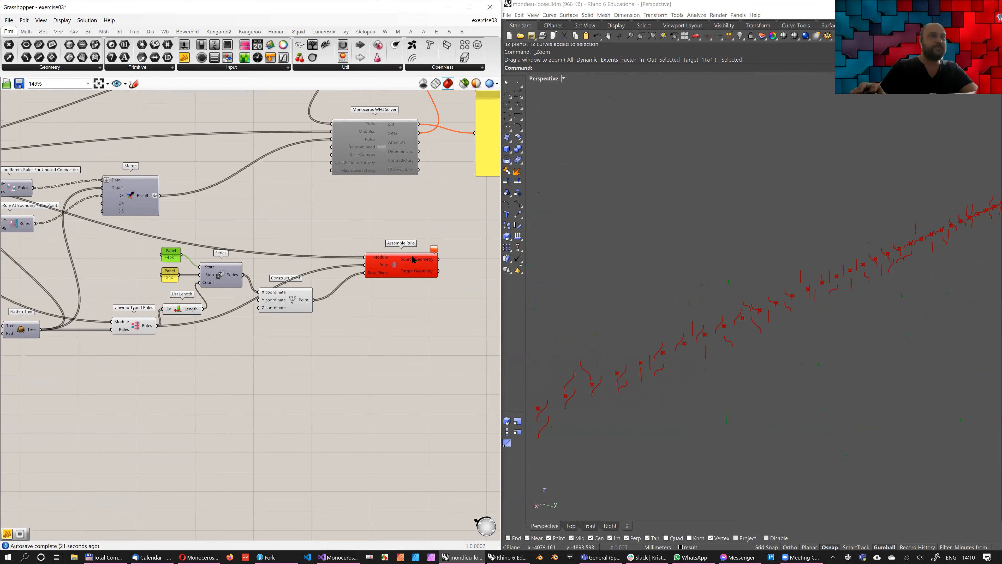
left_click_drag(292, 299, 293, 280)
right_click_drag(700, 336, 682, 406)
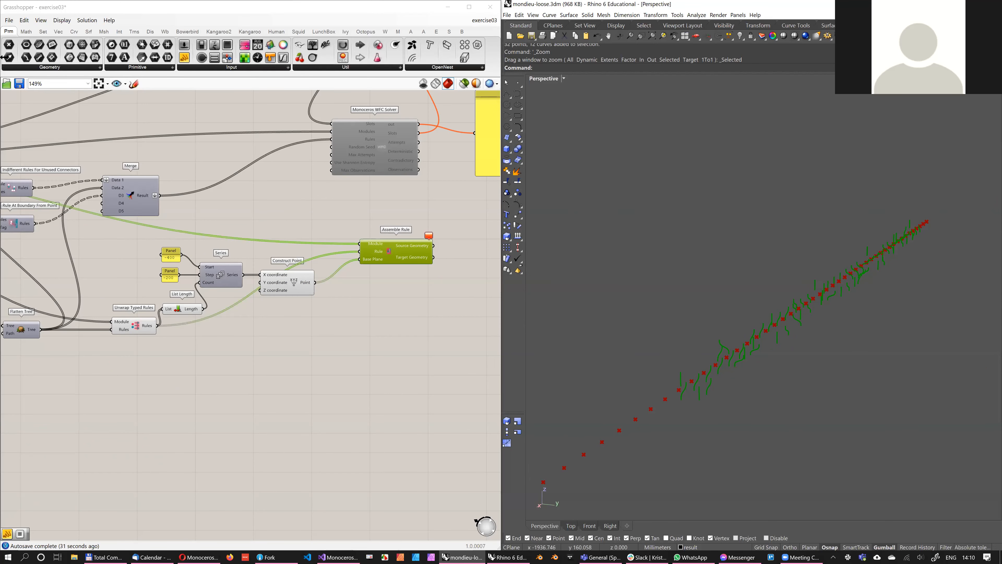
right_click_drag(291, 203, 275, 229)
left_click(314, 288)
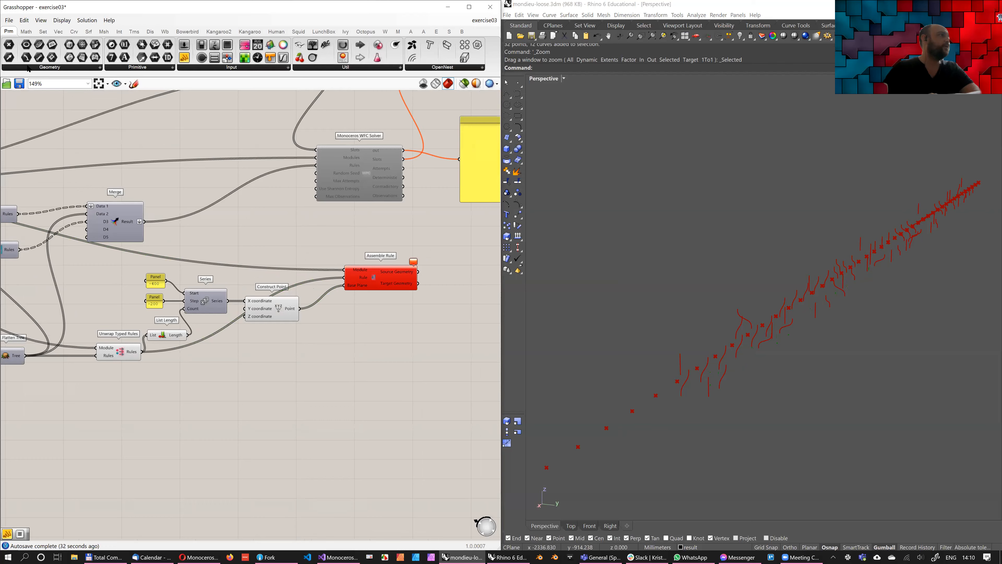
right_click_drag(87, 355, 107, 350)
Save the definition as a new file named exercise04.gh
key("alt+f")
key("a")
key("Right")
key("Delete")
type("4")
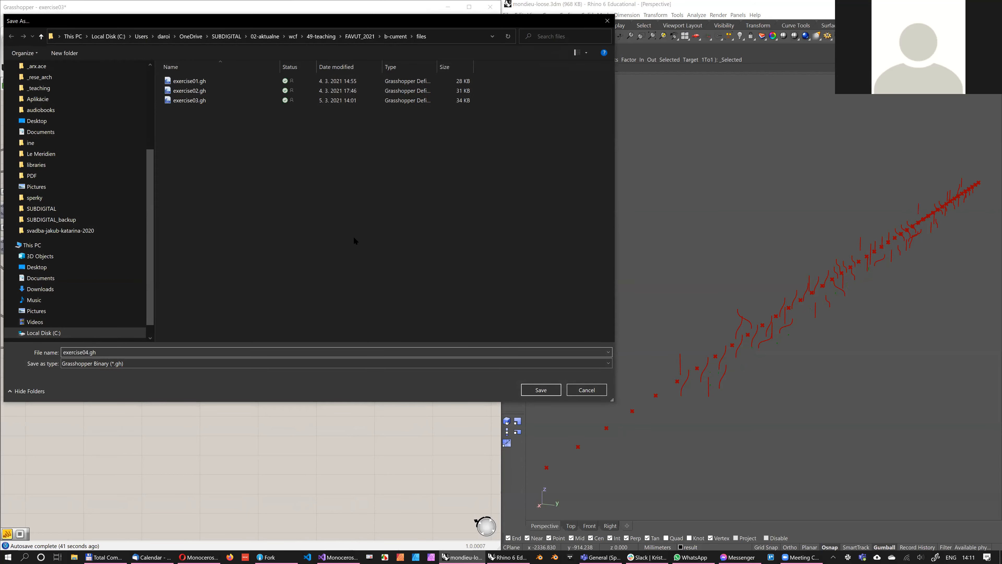
key("Return")
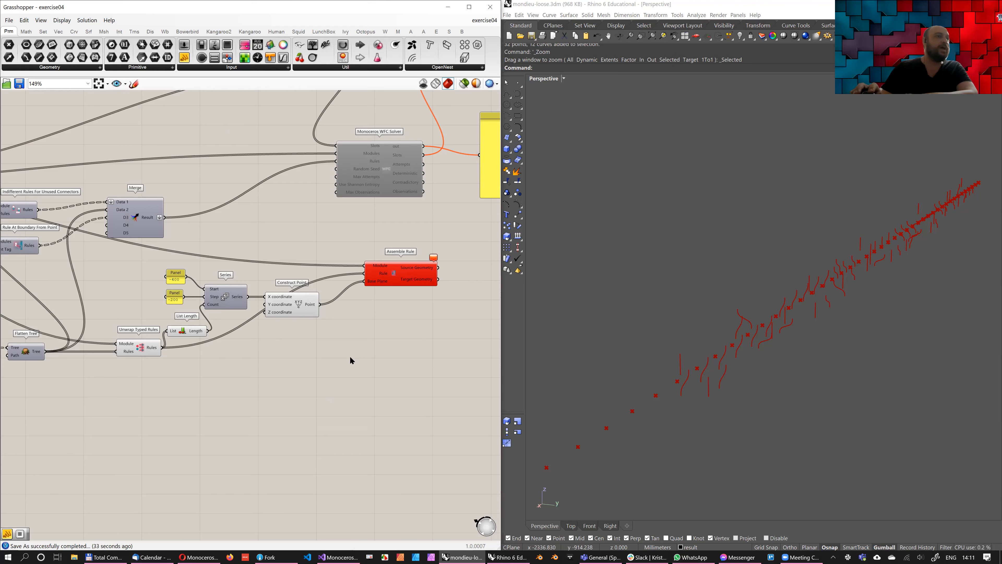
Turn off the preview of the Construct Point component so only the rule geometry is displayed
mouse_move(852, 296)
right_mouse_down()
mouse_move(907, 296)
mouse_move(841, 297)
right_mouse_up()
left_click_drag(335, 398, 266, 300)
middle_click(320, 386)
left_click(340, 368)
left_click(343, 367)
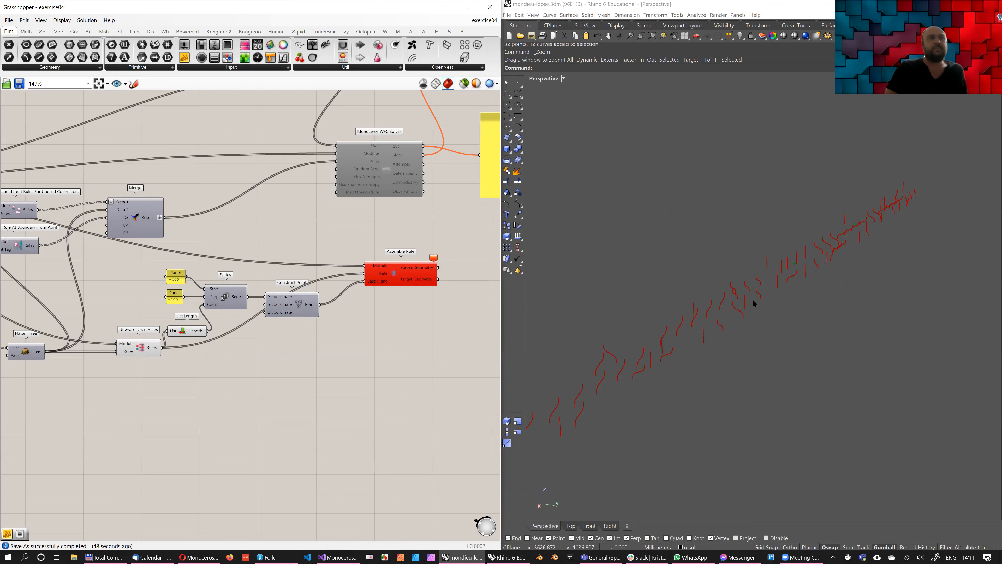
Inspect the row of assembled rules in relation to the modules and the large box geometry in the viewport
scroll(755, 306, "down", 5)
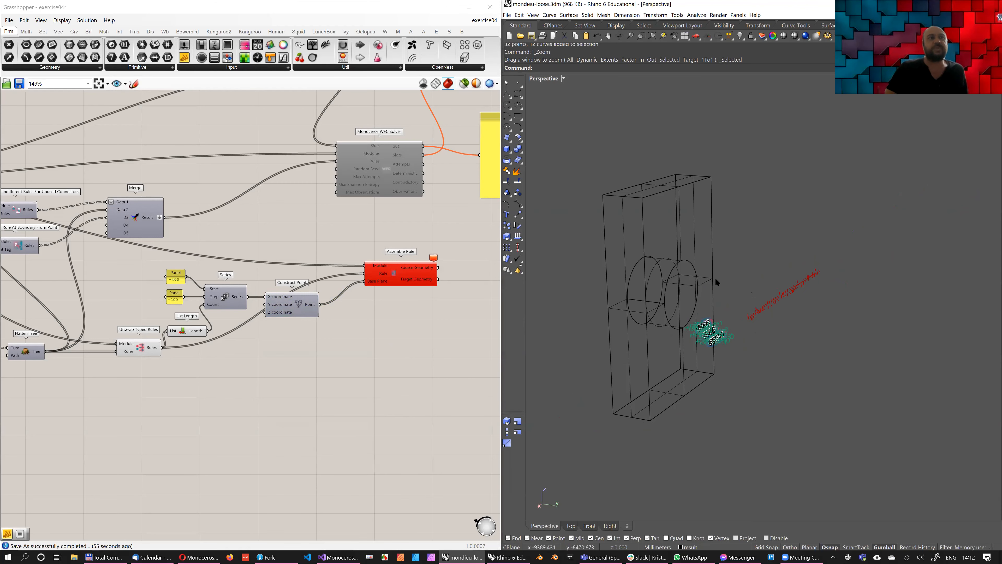
scroll(722, 279, "up", 2)
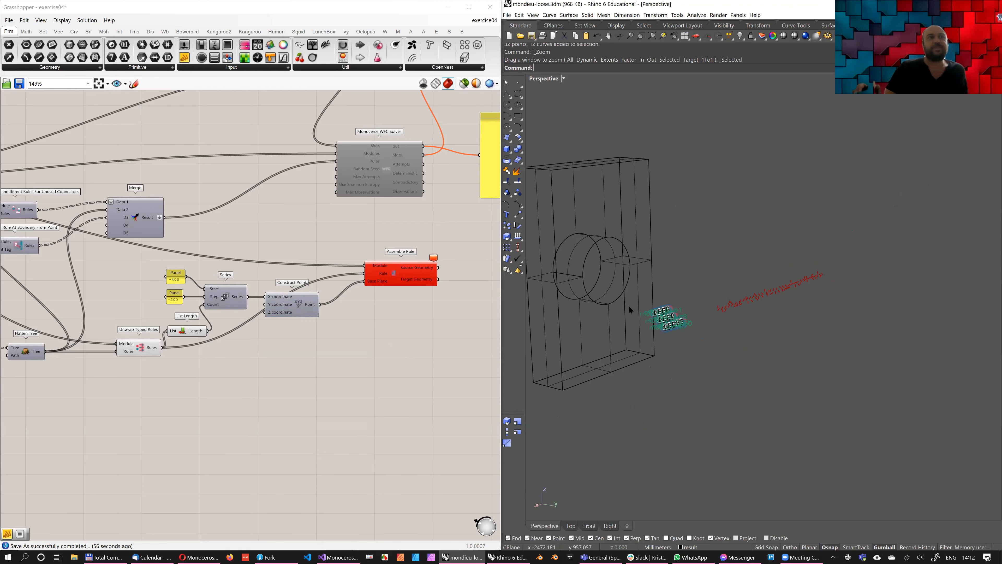
scroll(643, 302, "up", 5)
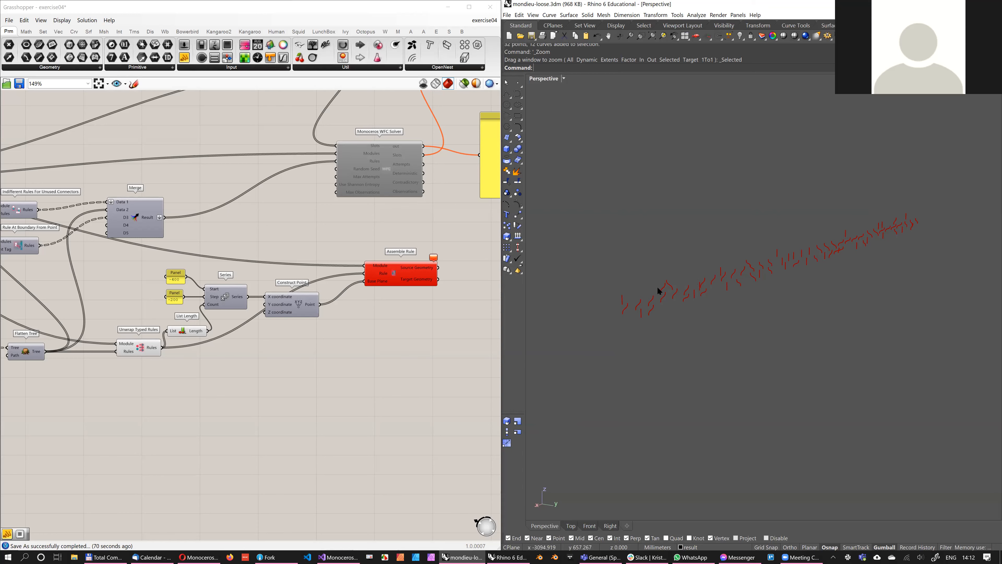
scroll(653, 290, "down", 5)
scroll(653, 291, "down", 2)
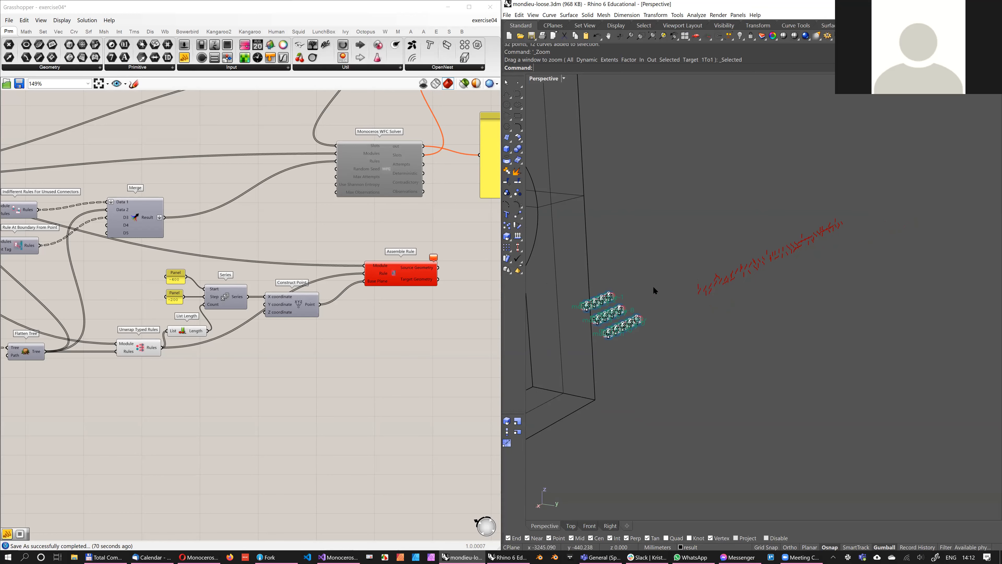